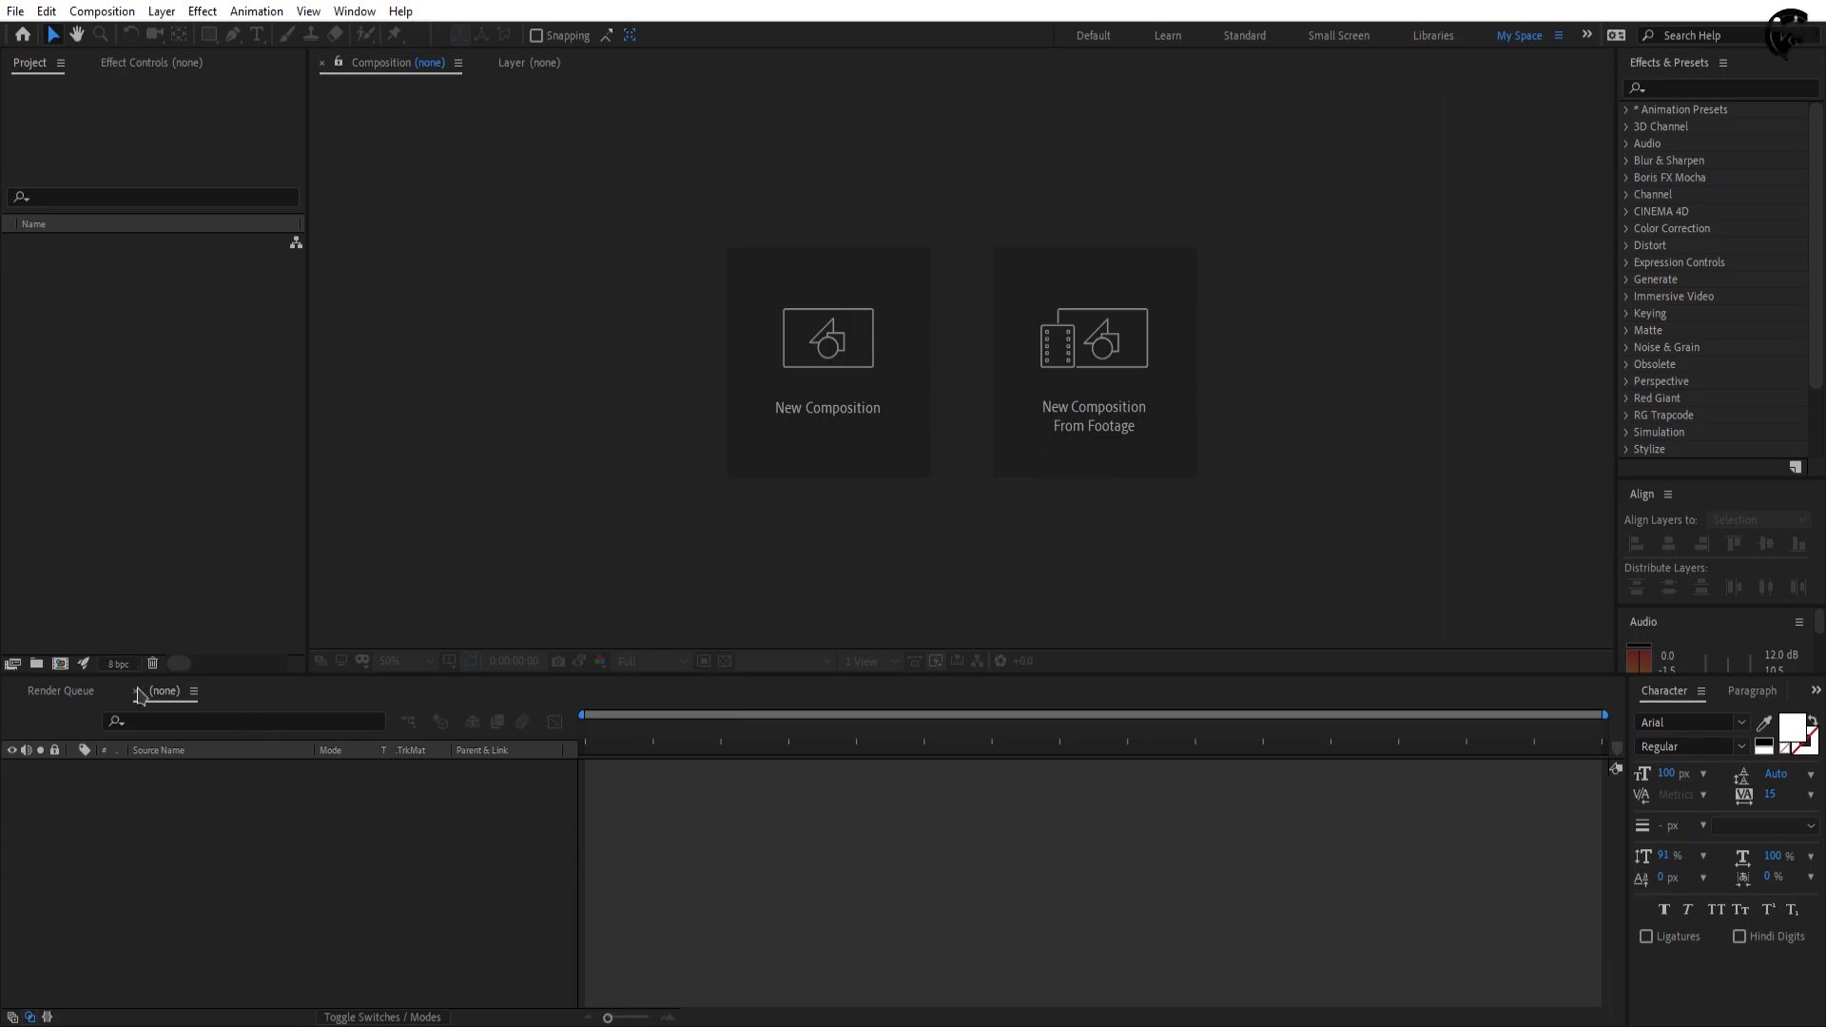
Step: Create a 1920 x 1080 composition named Love Logo Intro at 60 frames per second with a 12-second duration
left_click(60, 663)
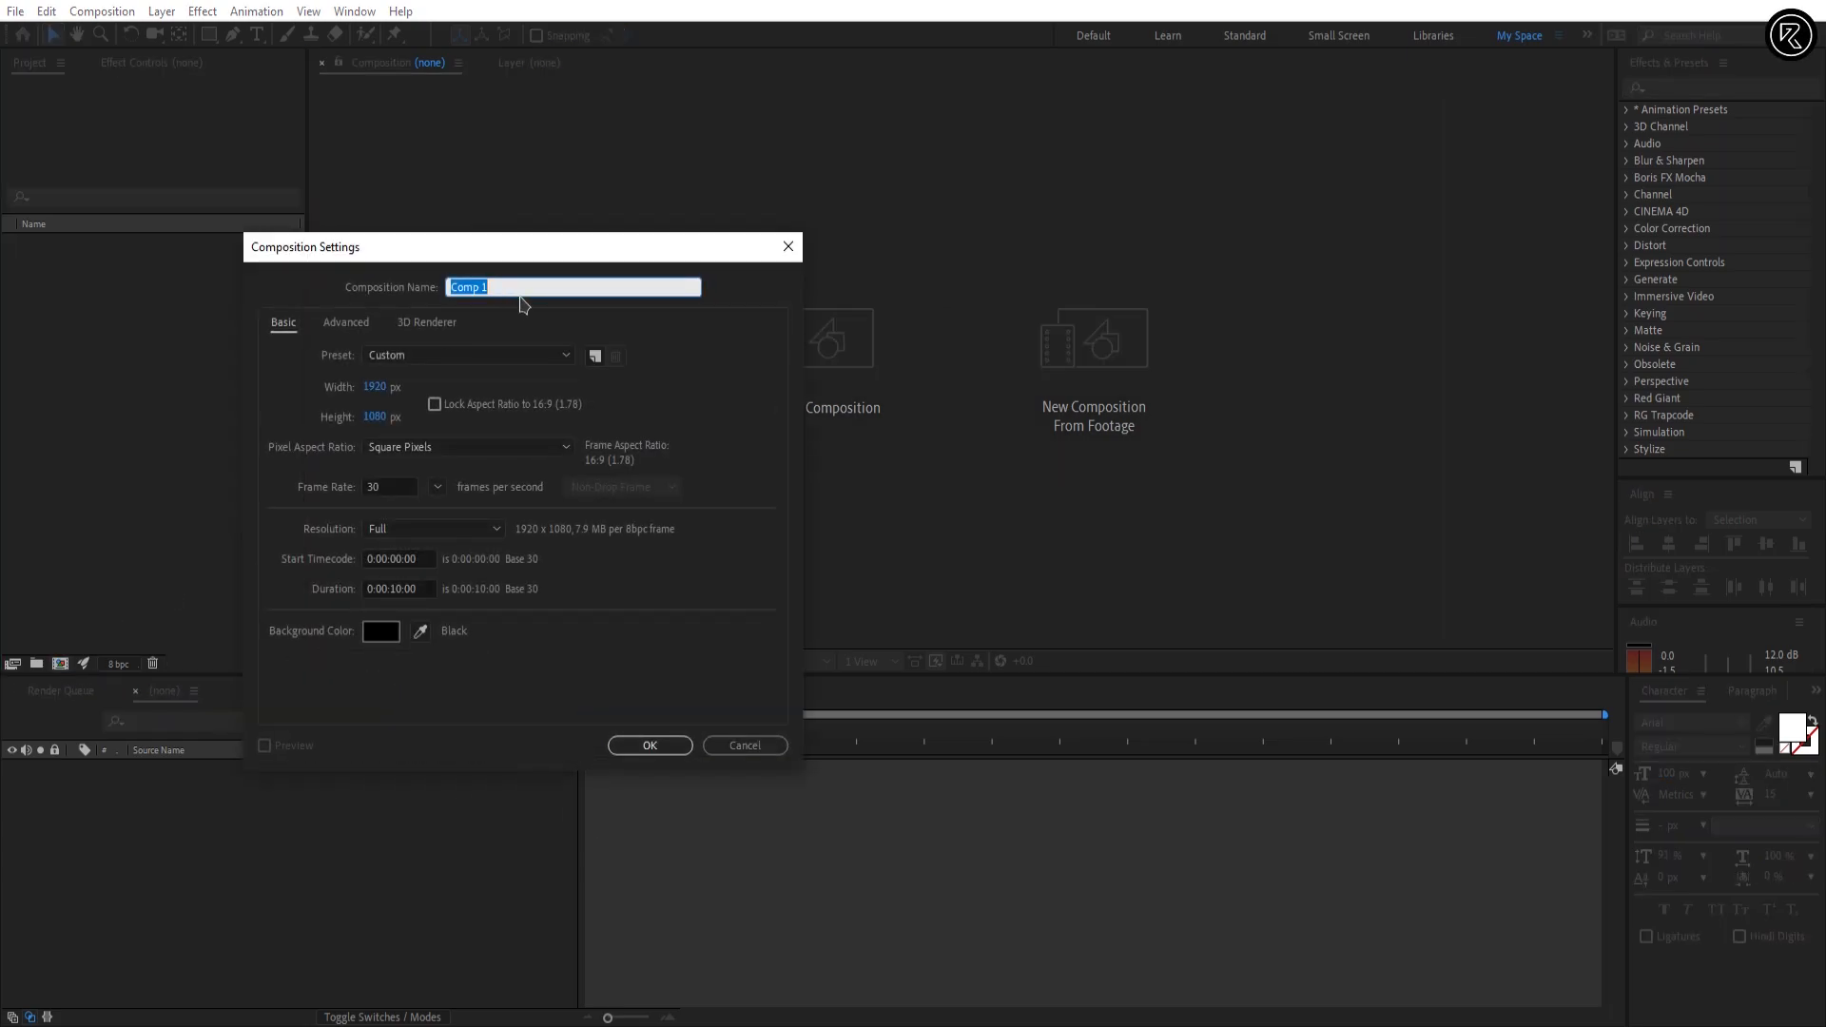
type("Love Logo Intro")
left_click(440, 487)
left_click(455, 725)
left_click(399, 588)
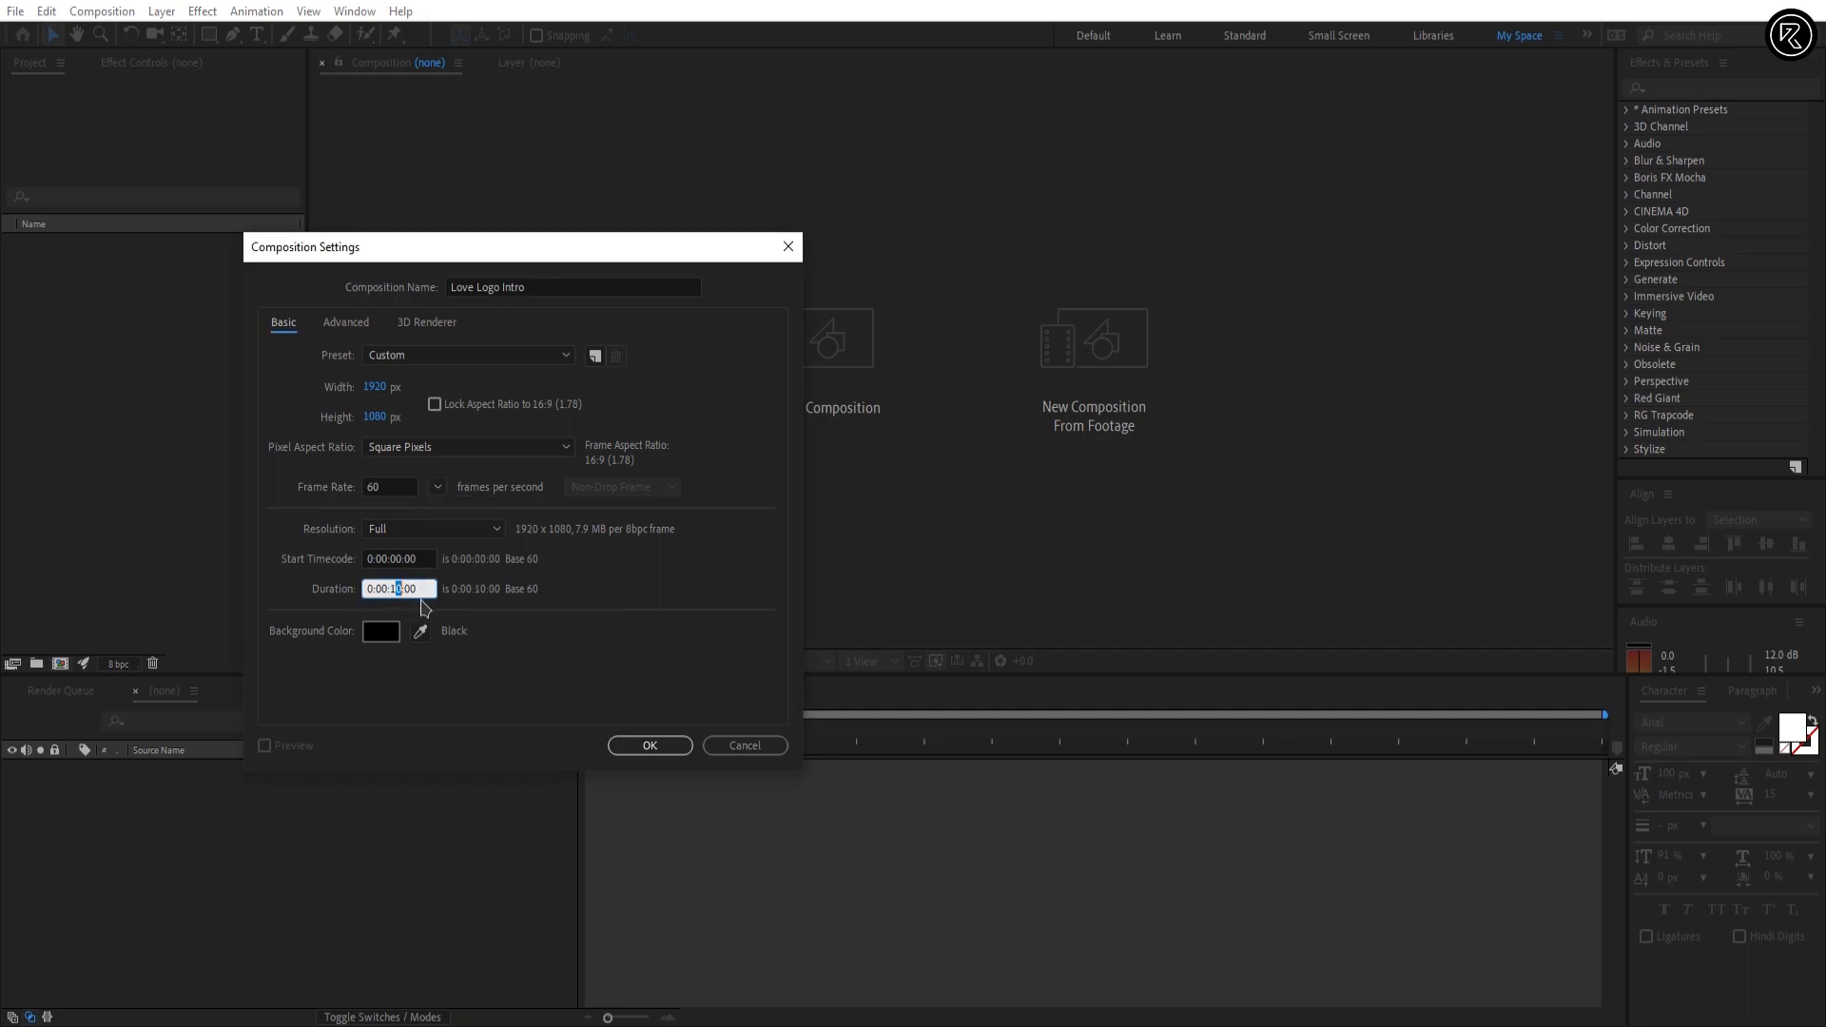
left_click(649, 744)
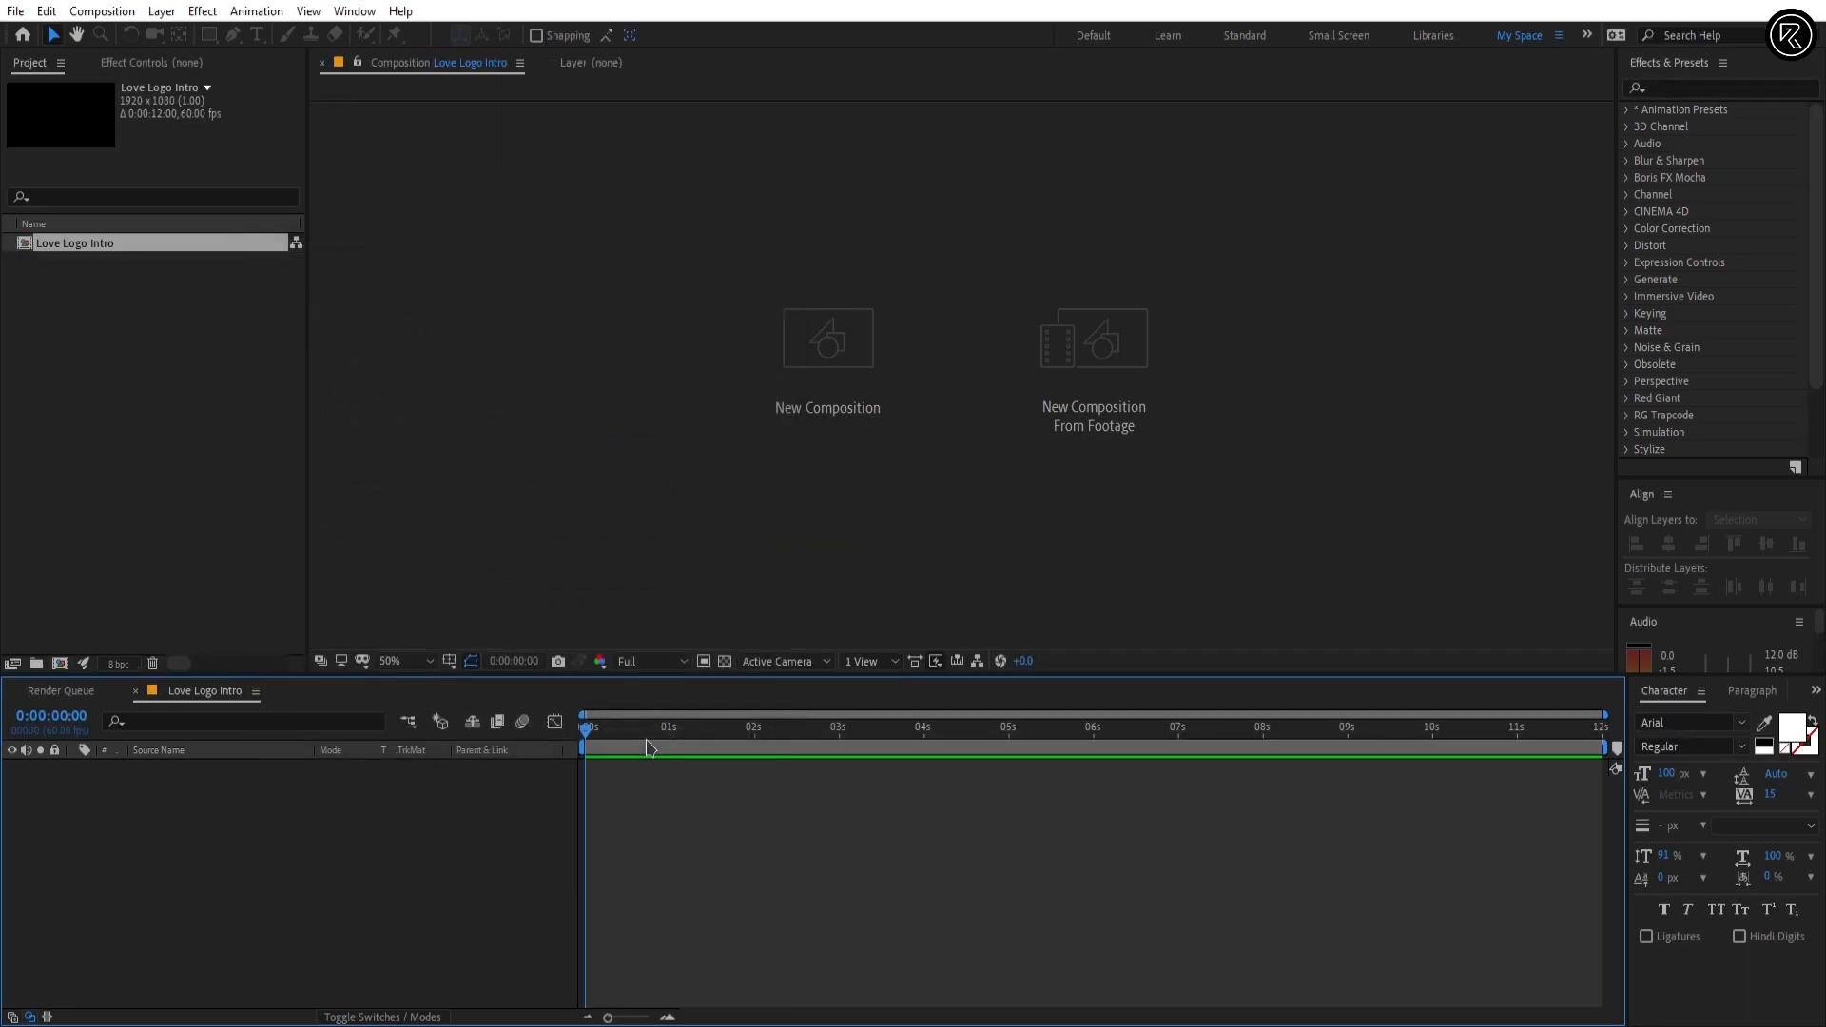
Step: Add a composition-sized solid layer named Background
right_click(823, 834)
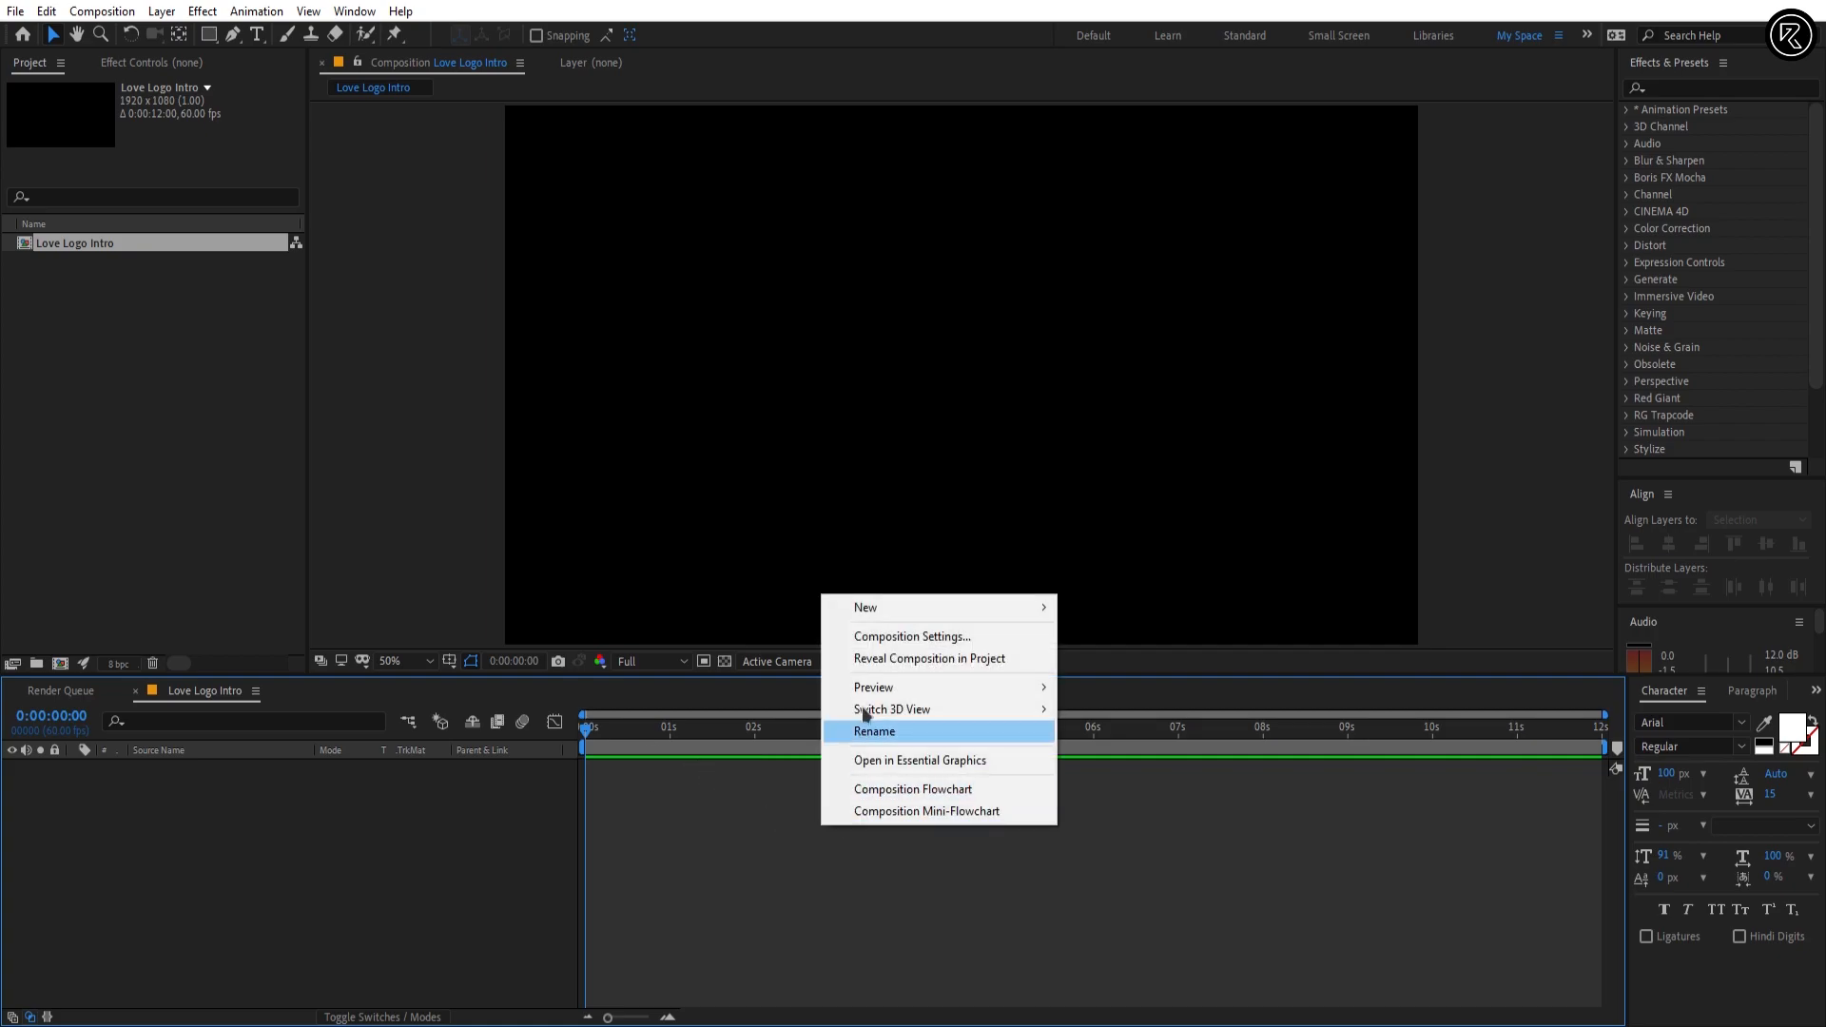
mouse_move(923, 609)
left_click(1102, 658)
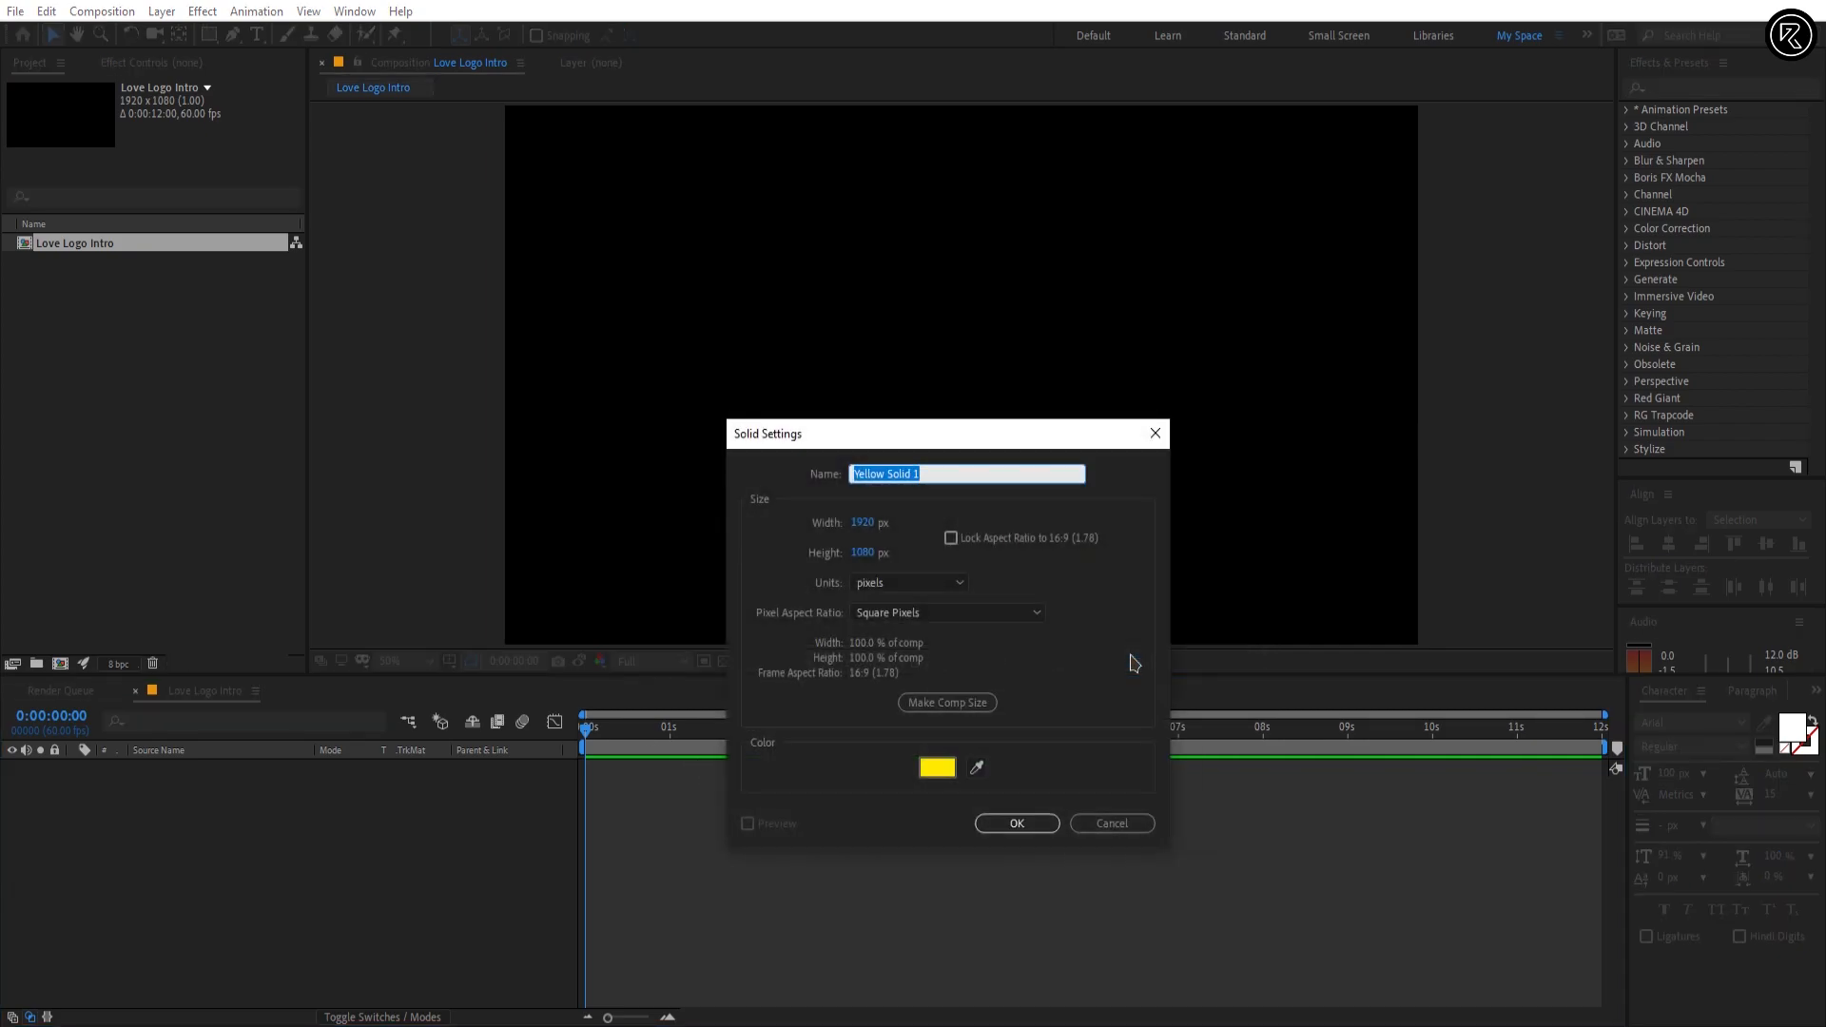
left_click(932, 706)
left_click_drag(933, 468, 817, 464)
type("Background")
left_click(1017, 822)
Step: Find the Gradient Ramp effect and apply it to the Background layer
left_click(1686, 86)
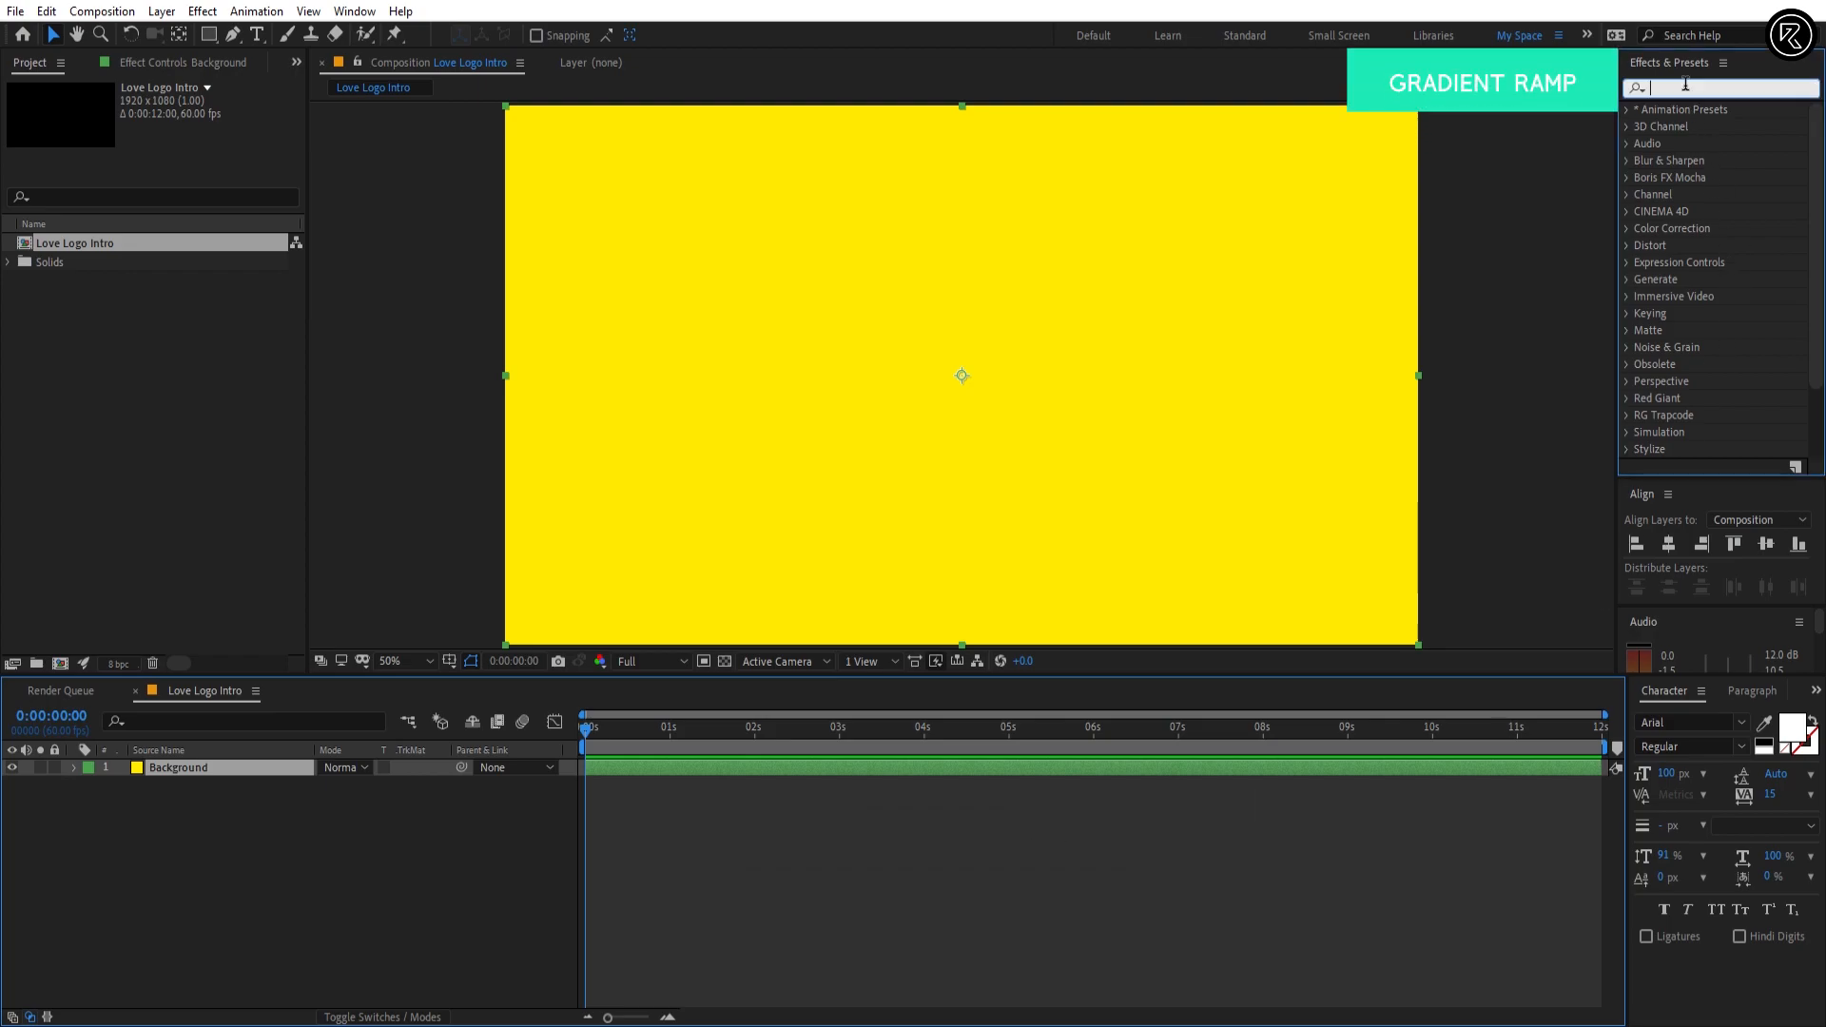
type("gradi")
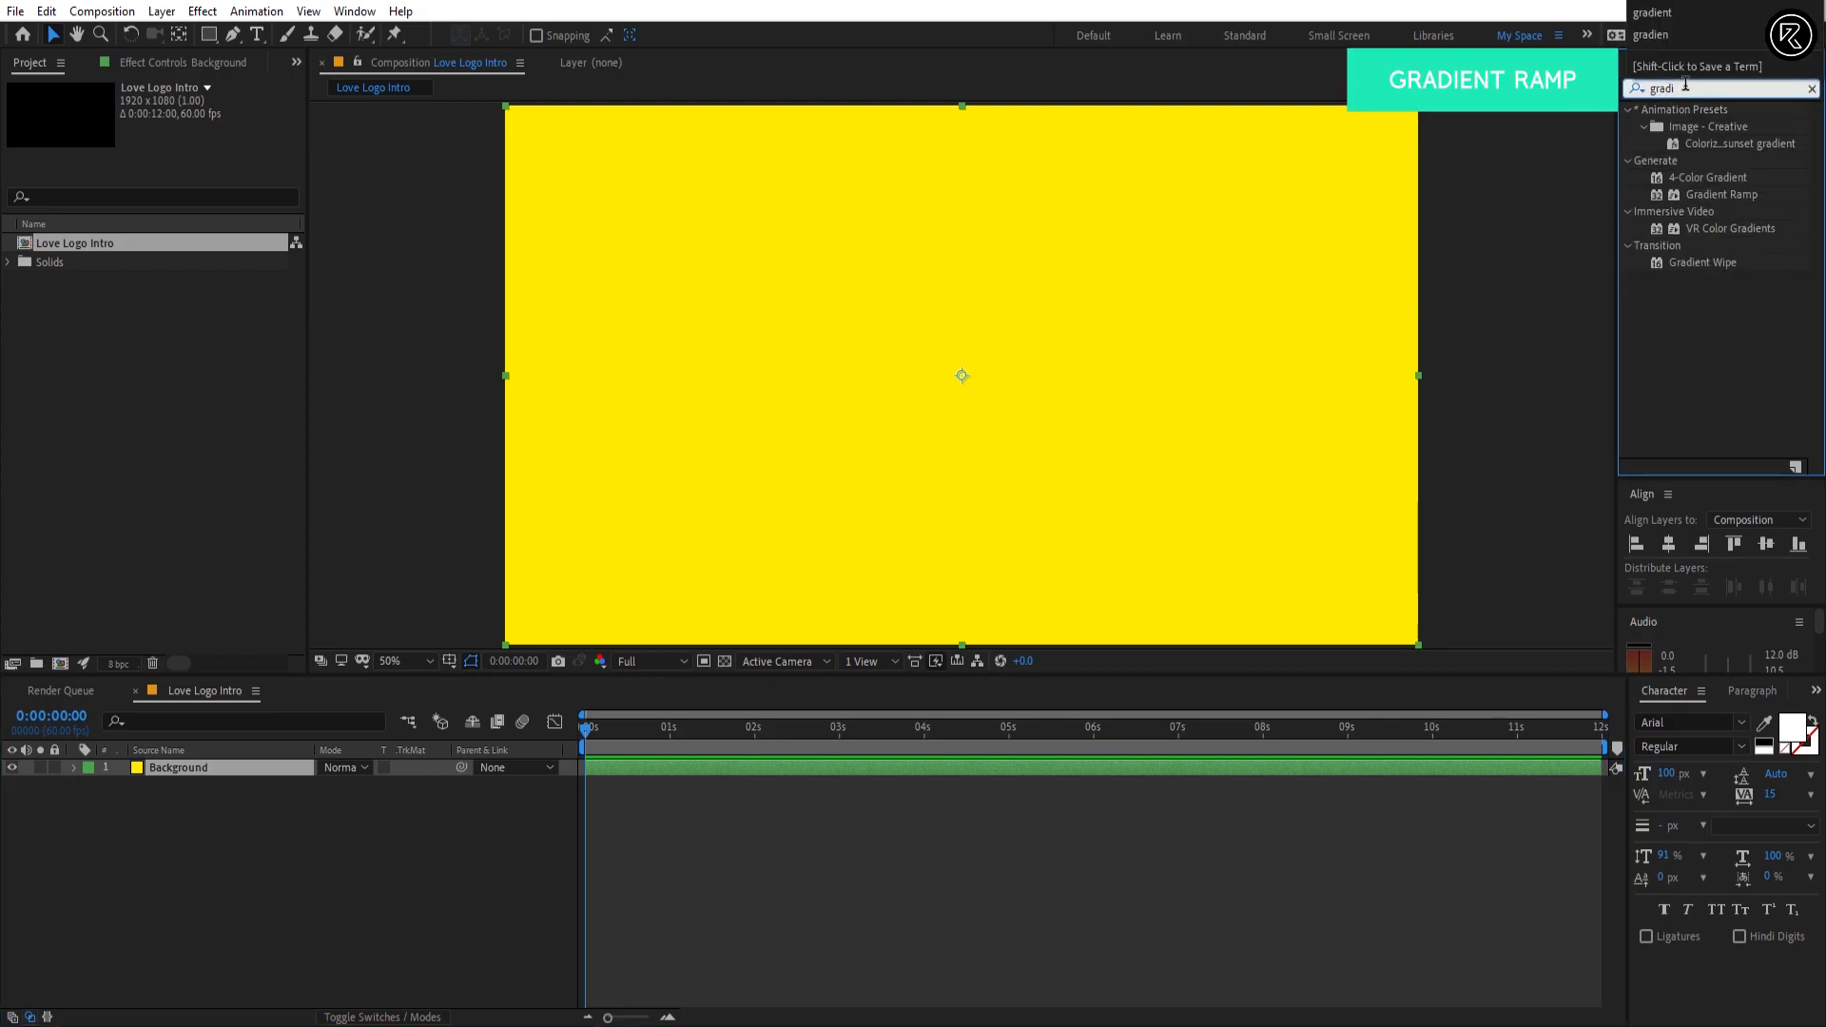
left_click_drag(1720, 203, 1172, 373)
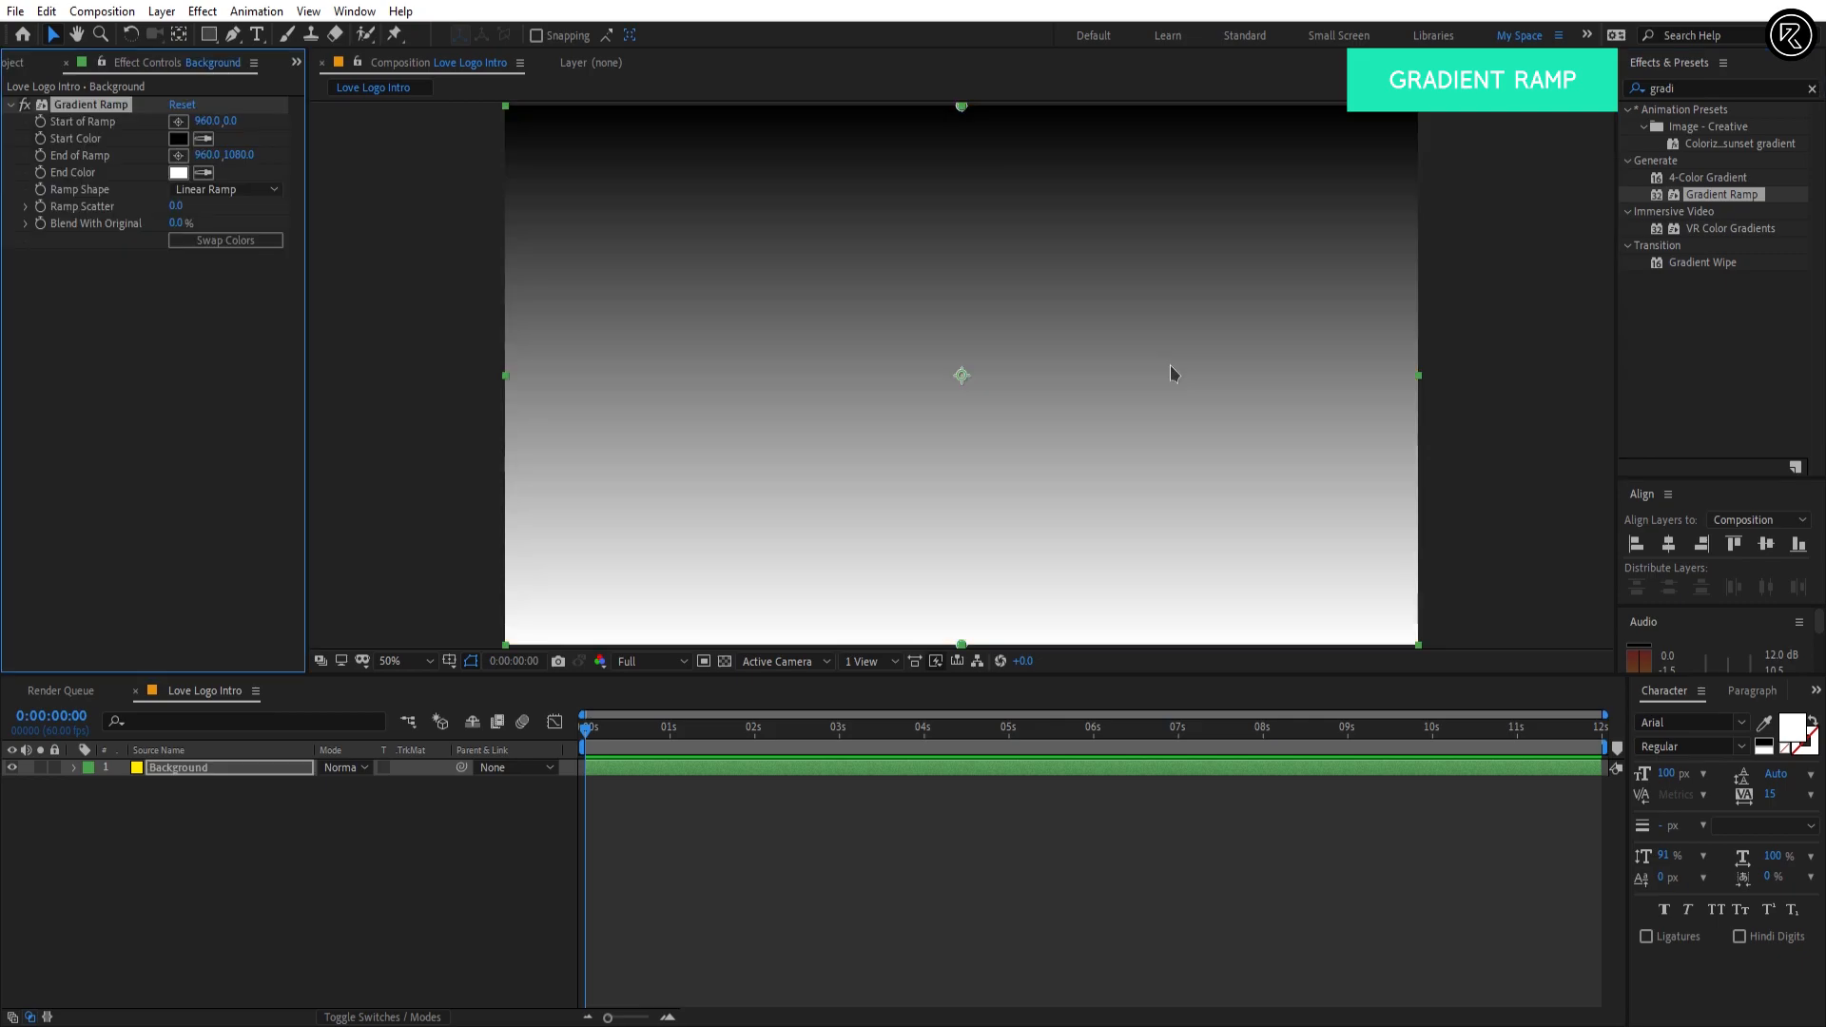
Step: Set the Gradient Ramp's start color to EA594A and its end color to 842638
left_click(181, 140)
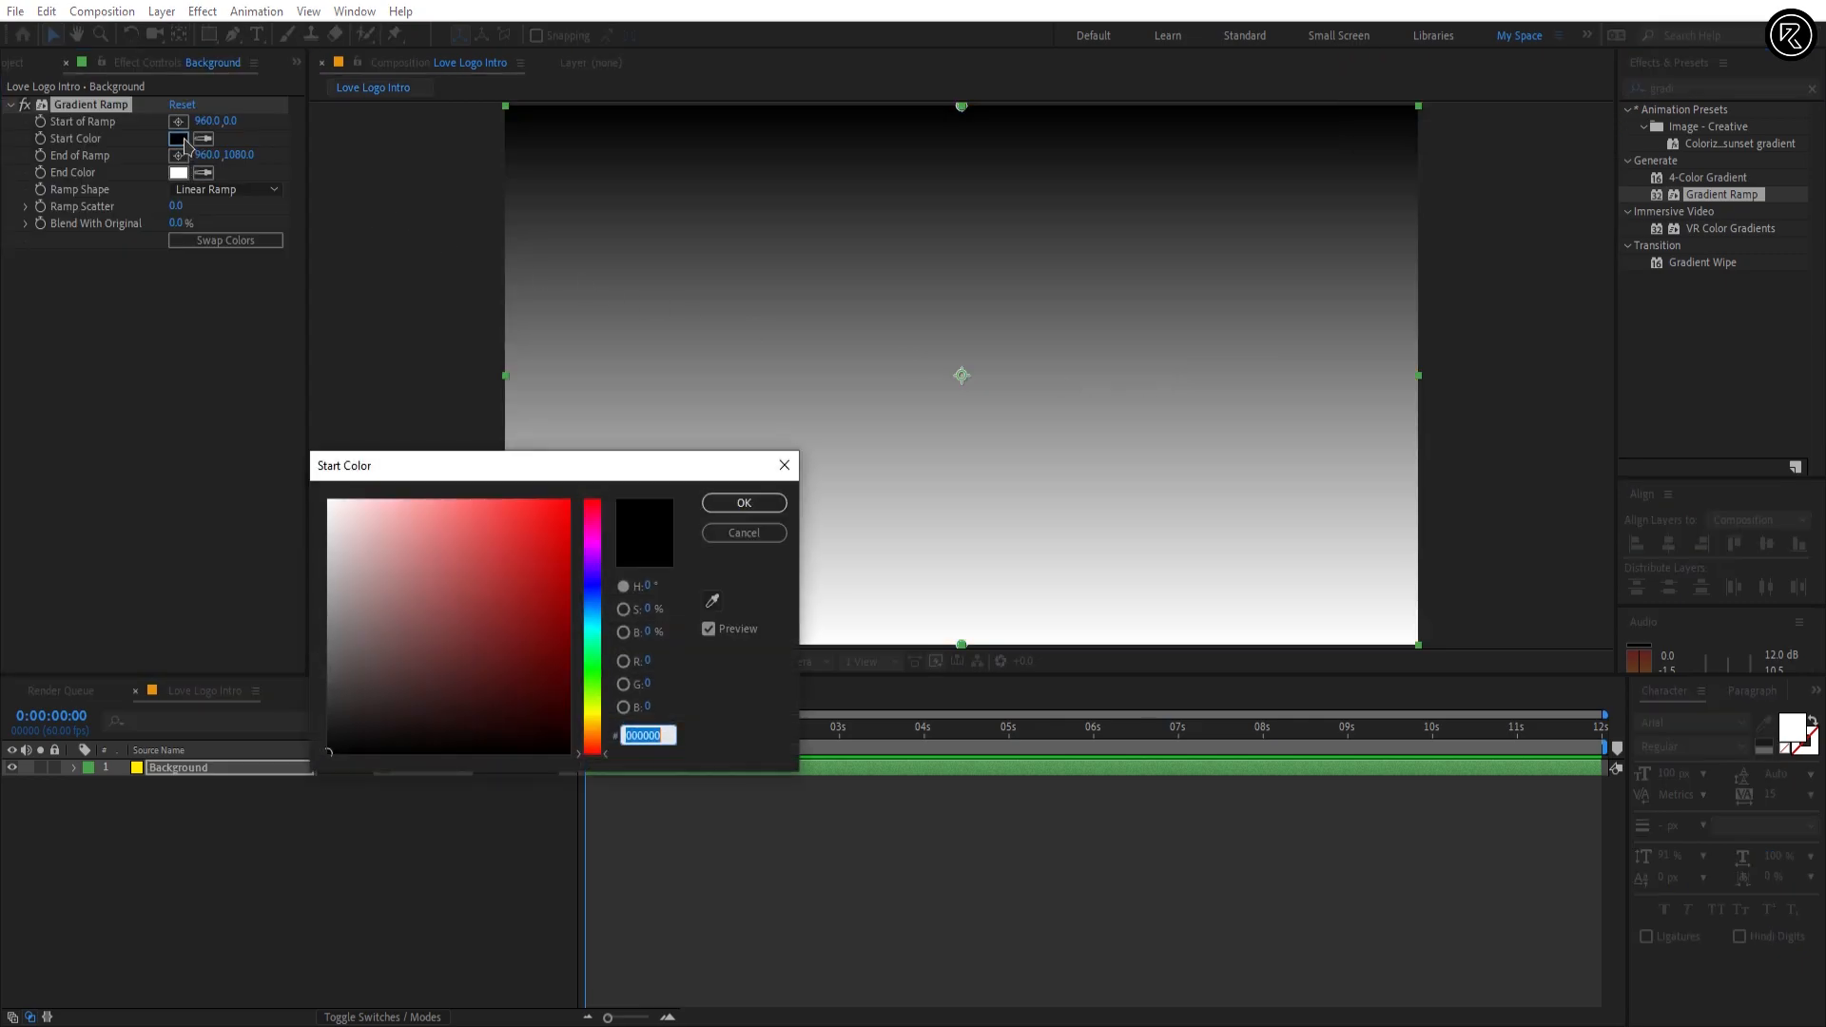
type("EA594A")
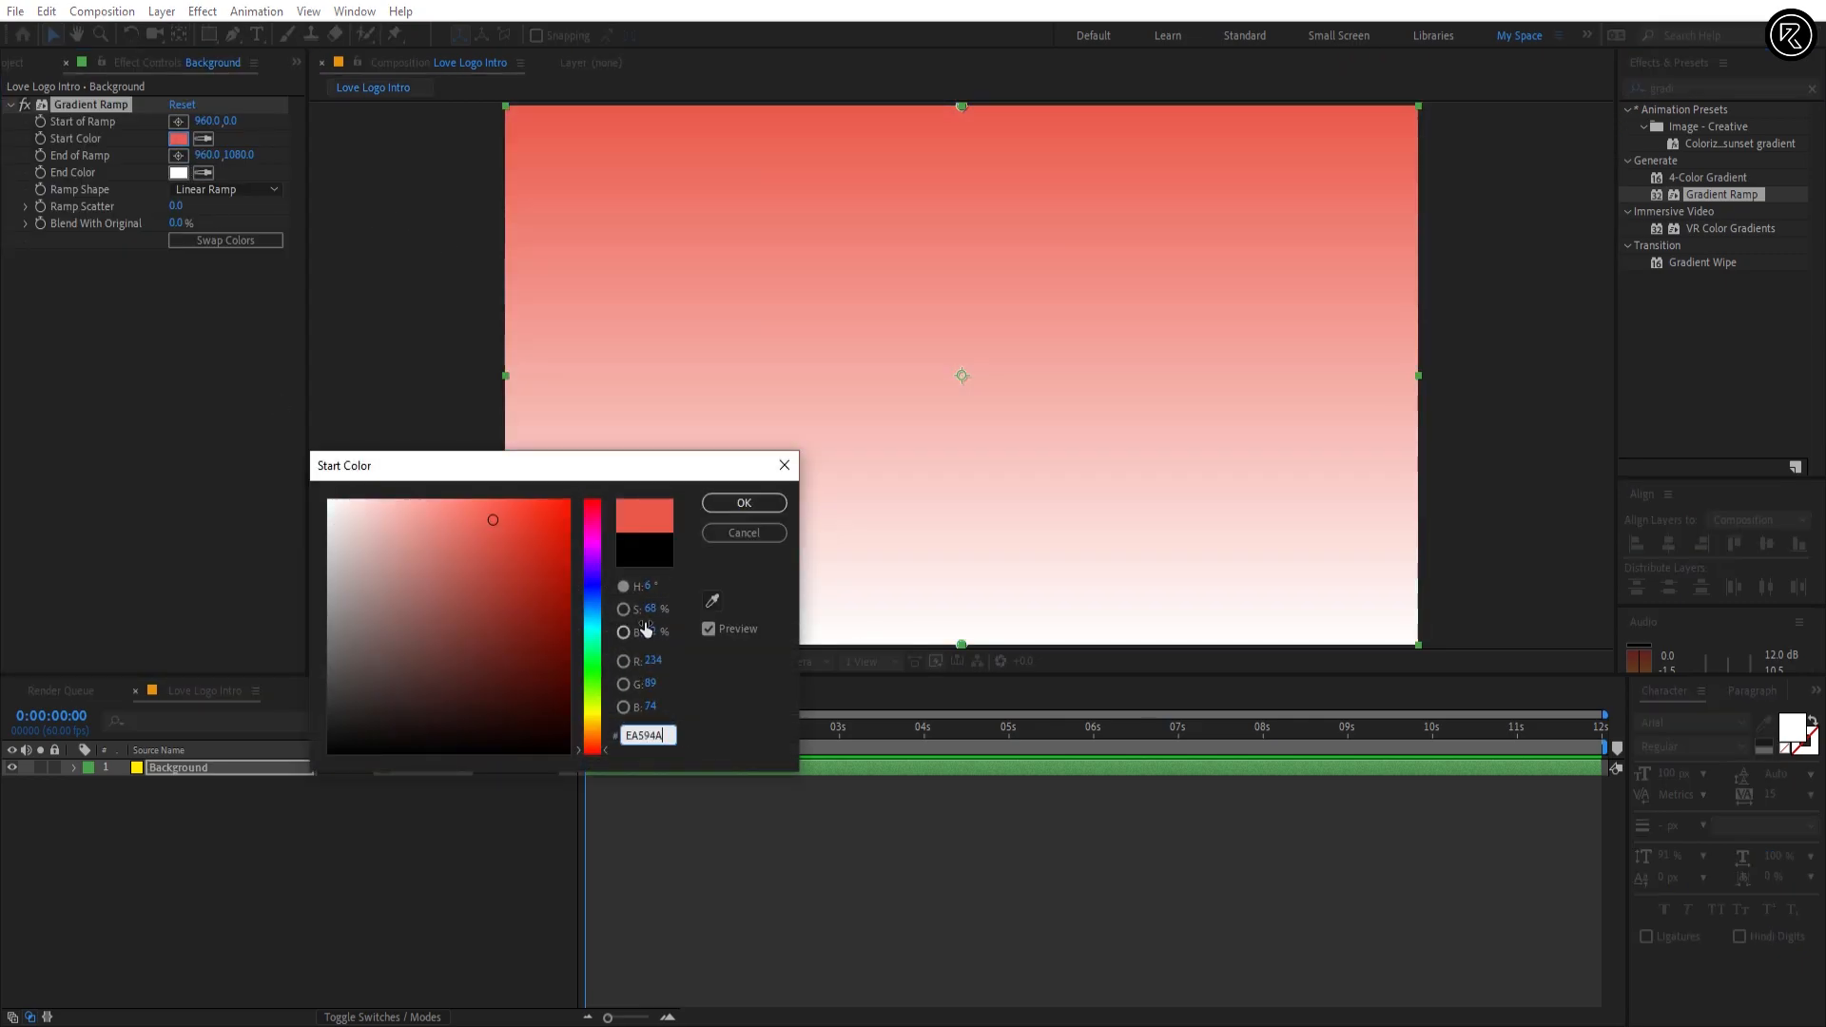
left_click(745, 503)
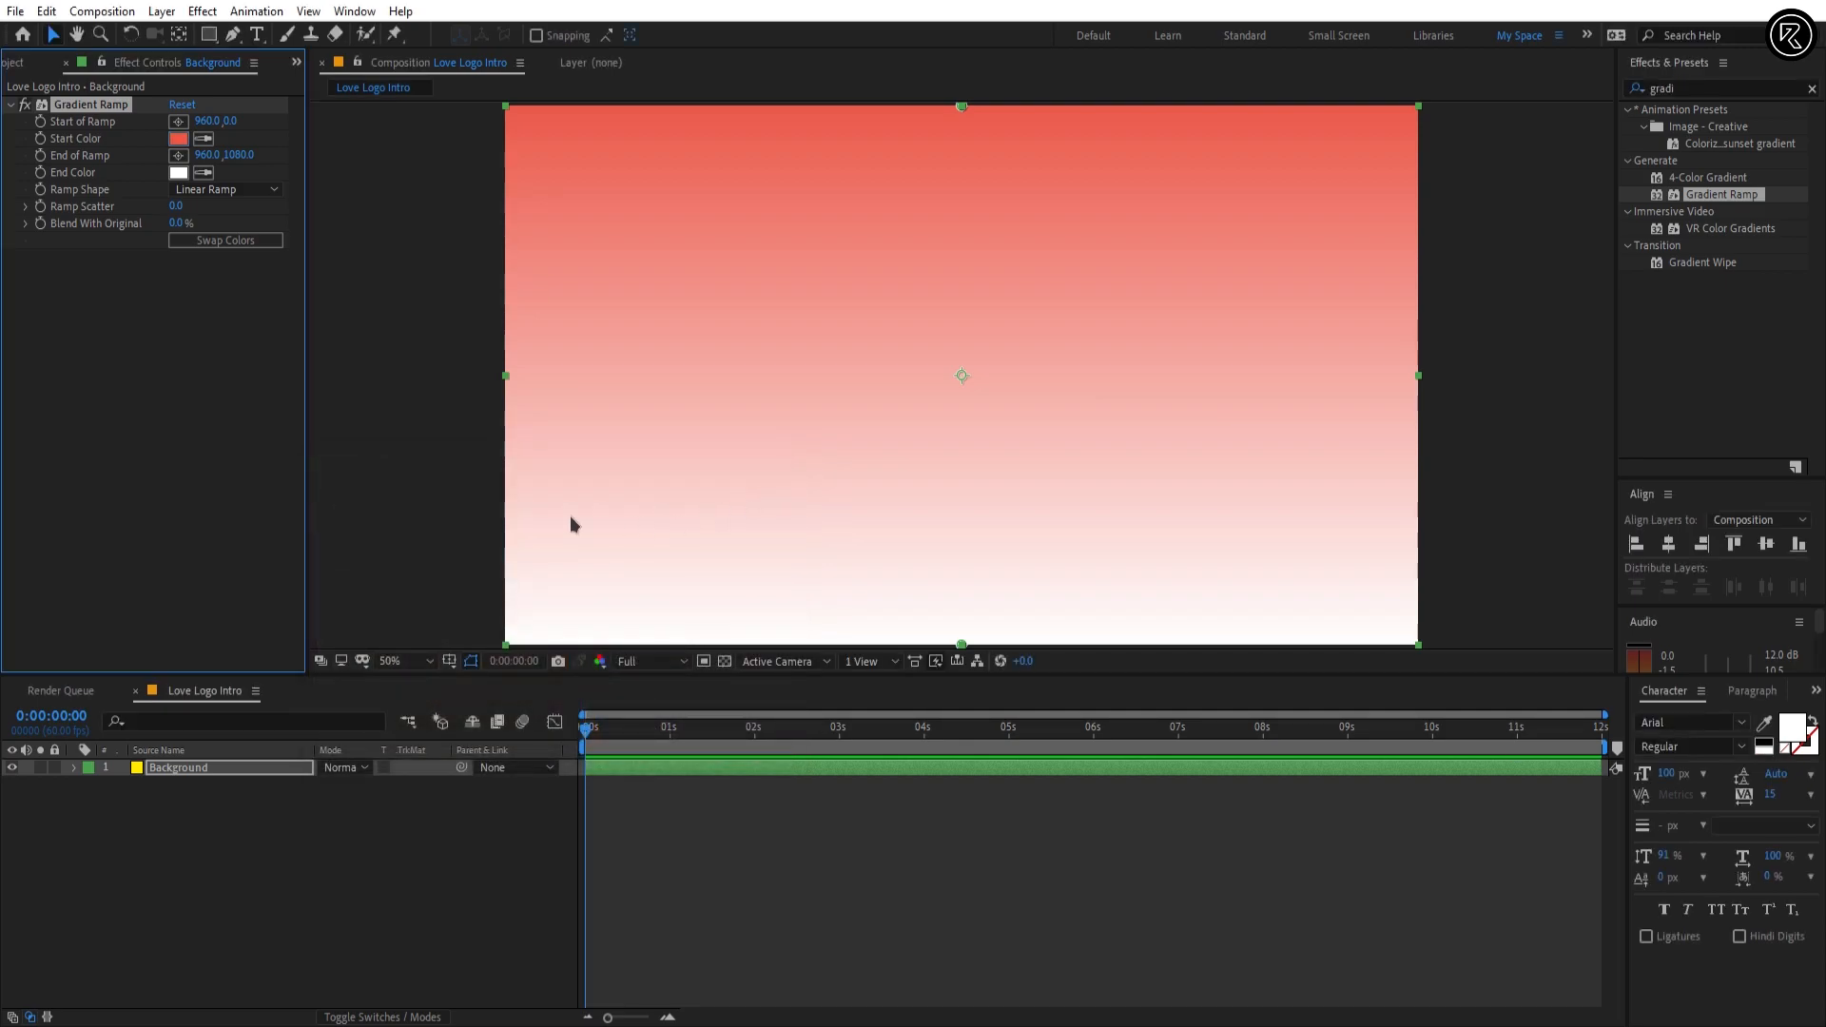
left_click(179, 172)
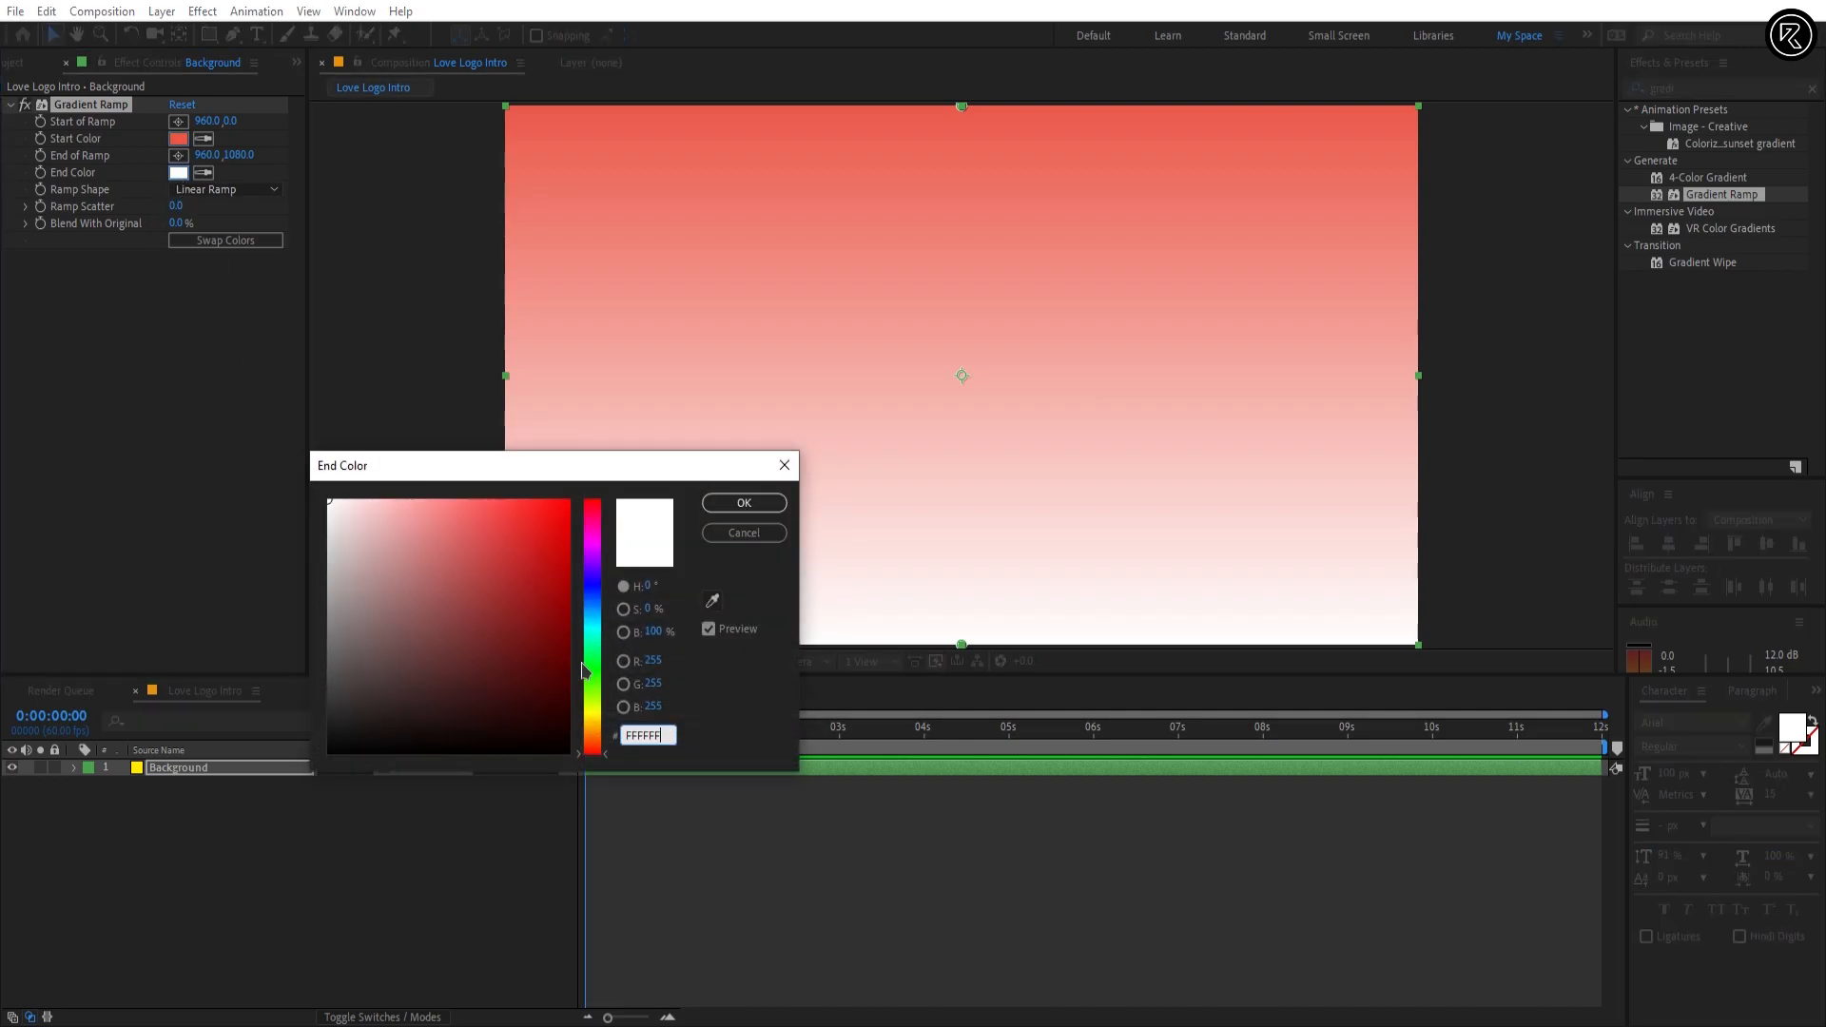
type("842638")
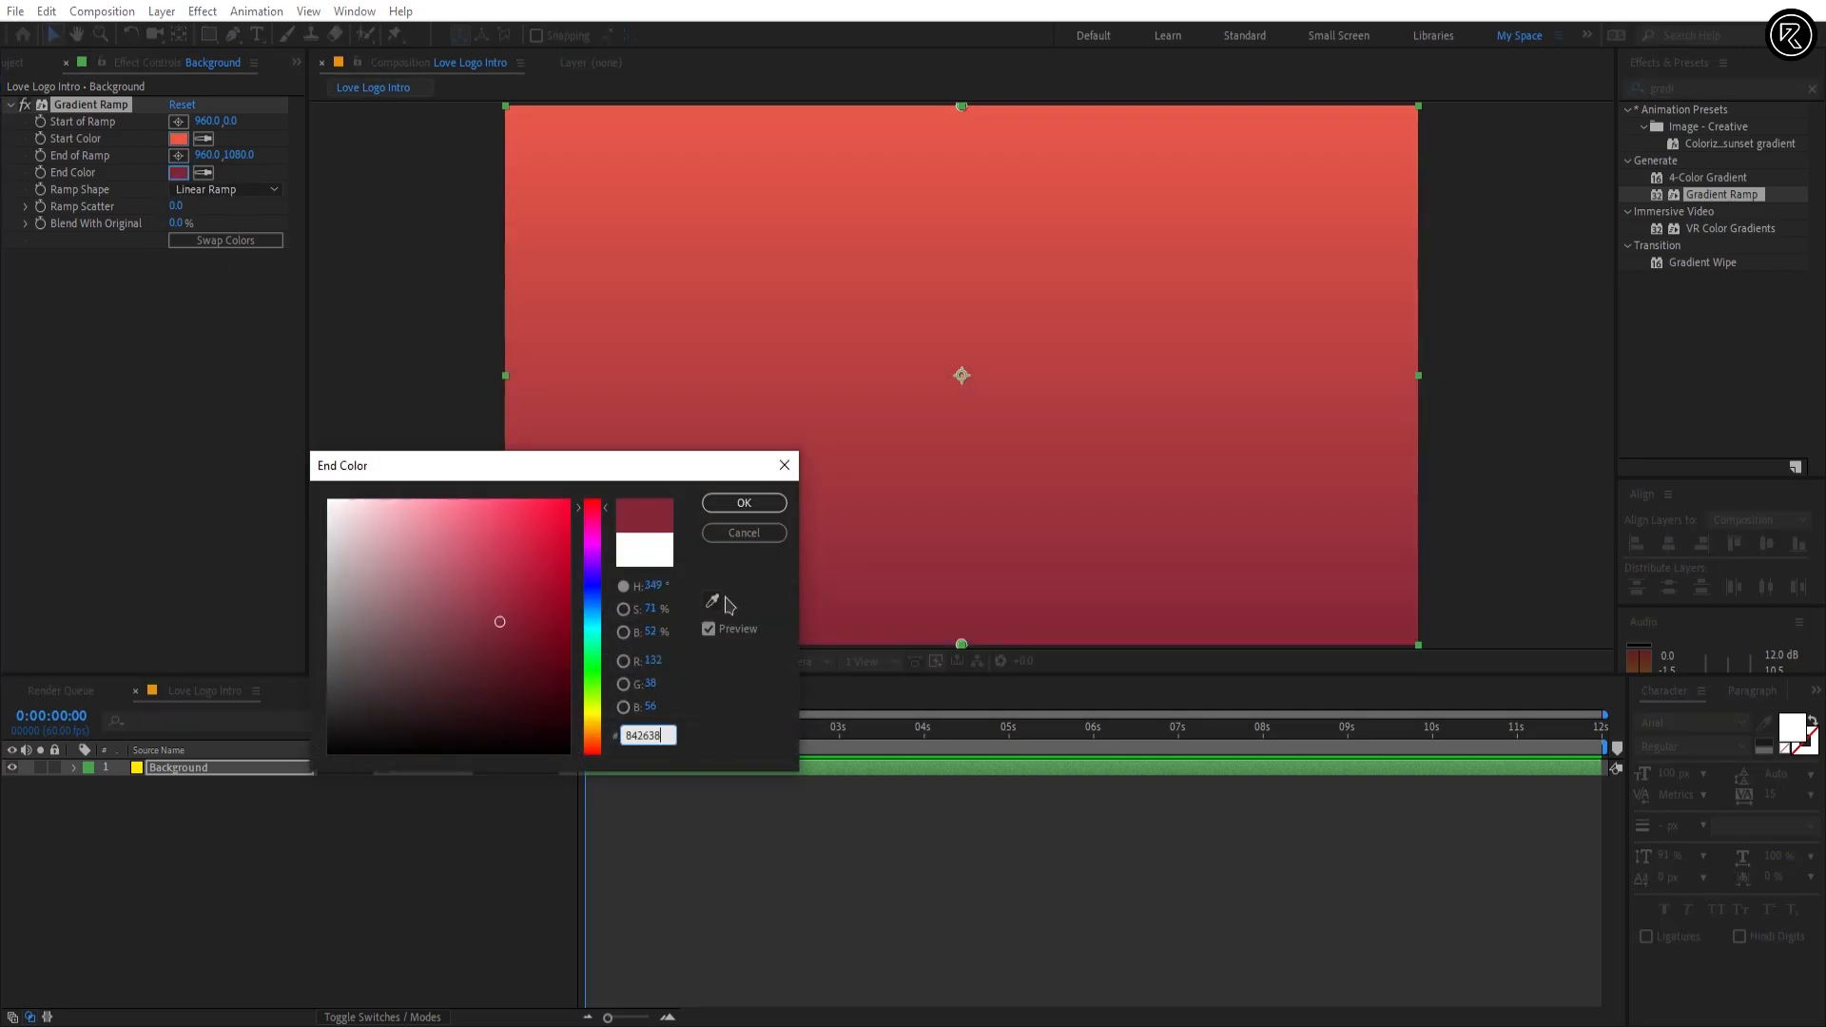
left_click(744, 504)
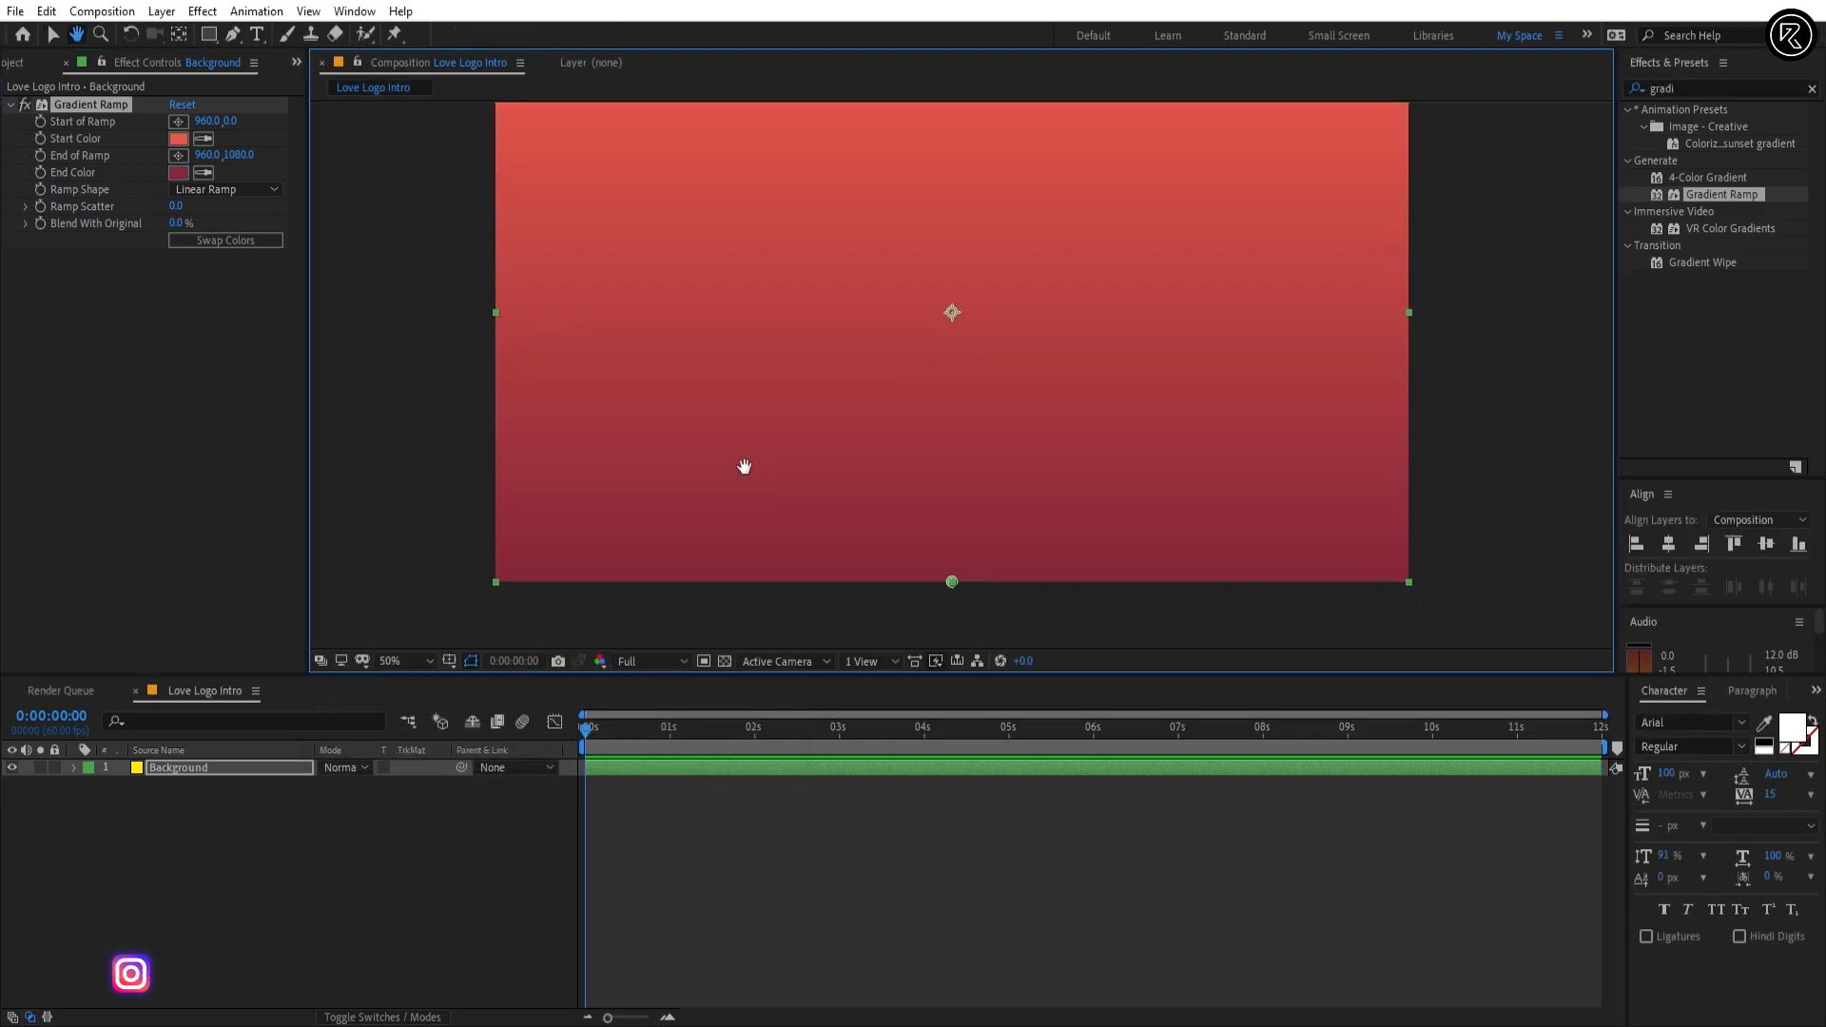
Step: Change the ramp shape to Radial Ramp and place the end of the ramp just below the frame's lower edge, centred horizontally
left_click_drag(746, 471, 721, 382)
left_click(273, 189)
left_click(263, 232)
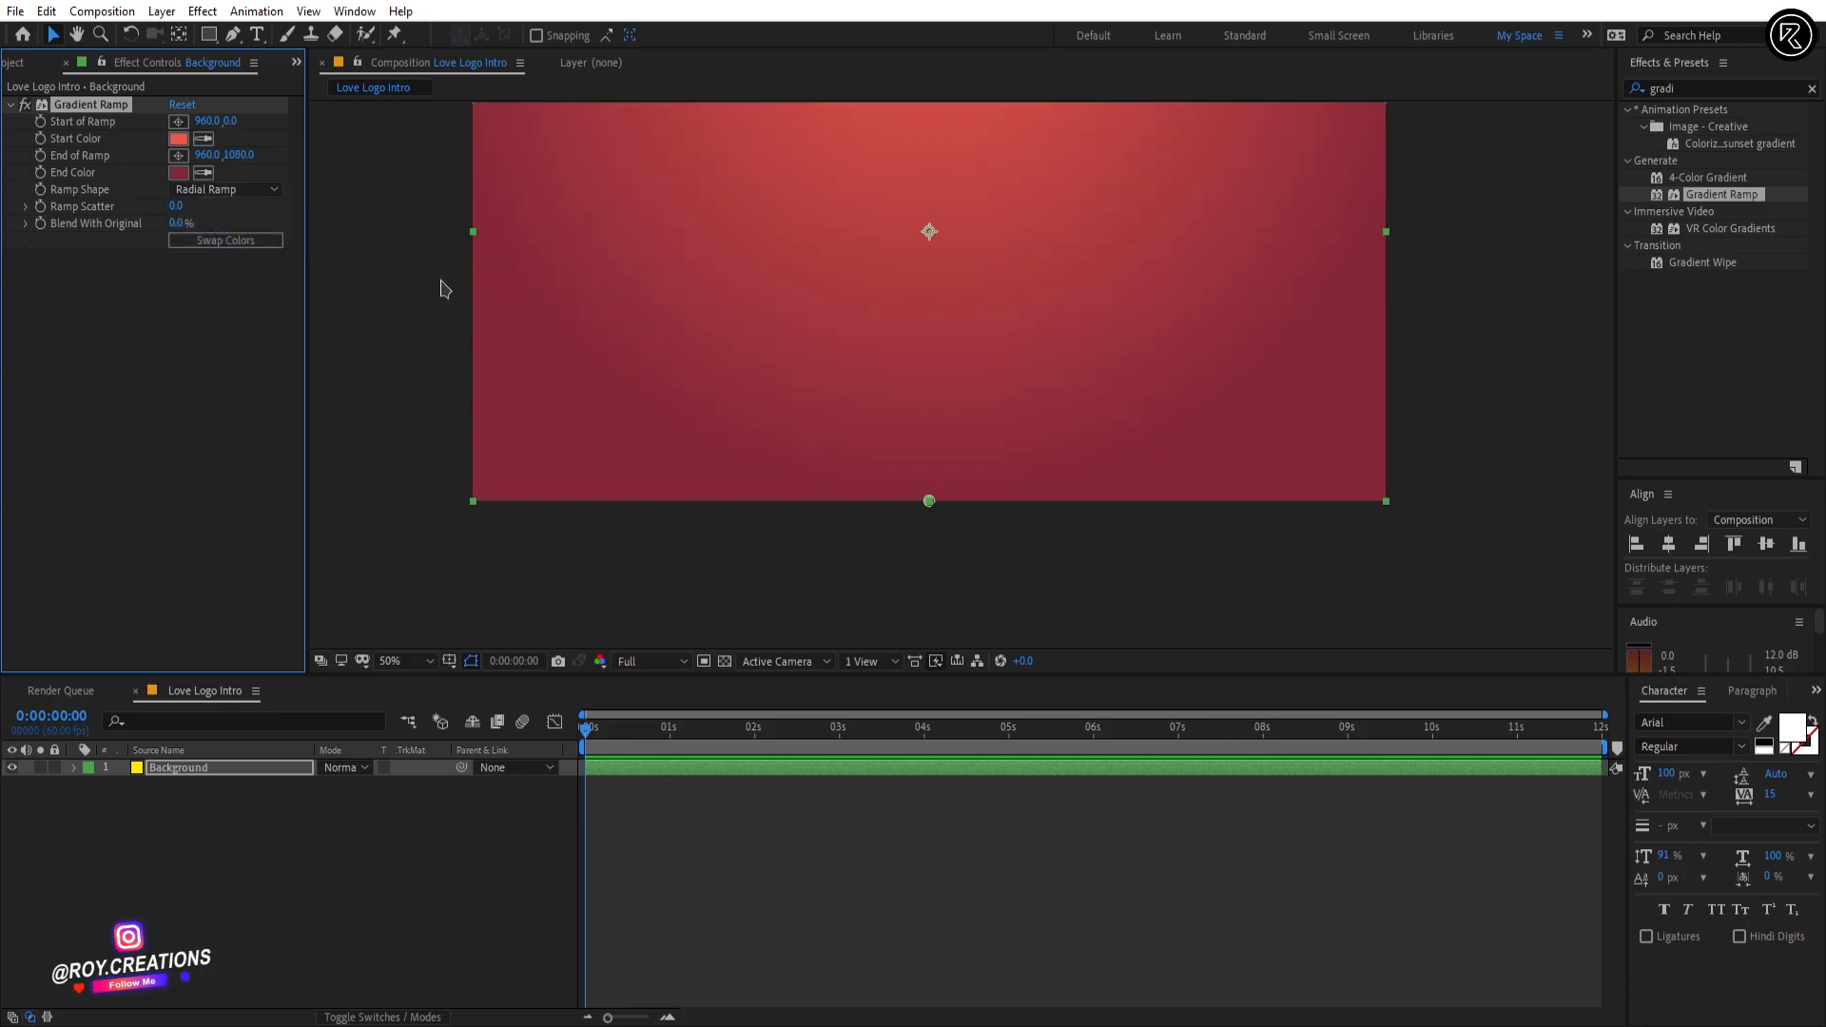
left_click(178, 155)
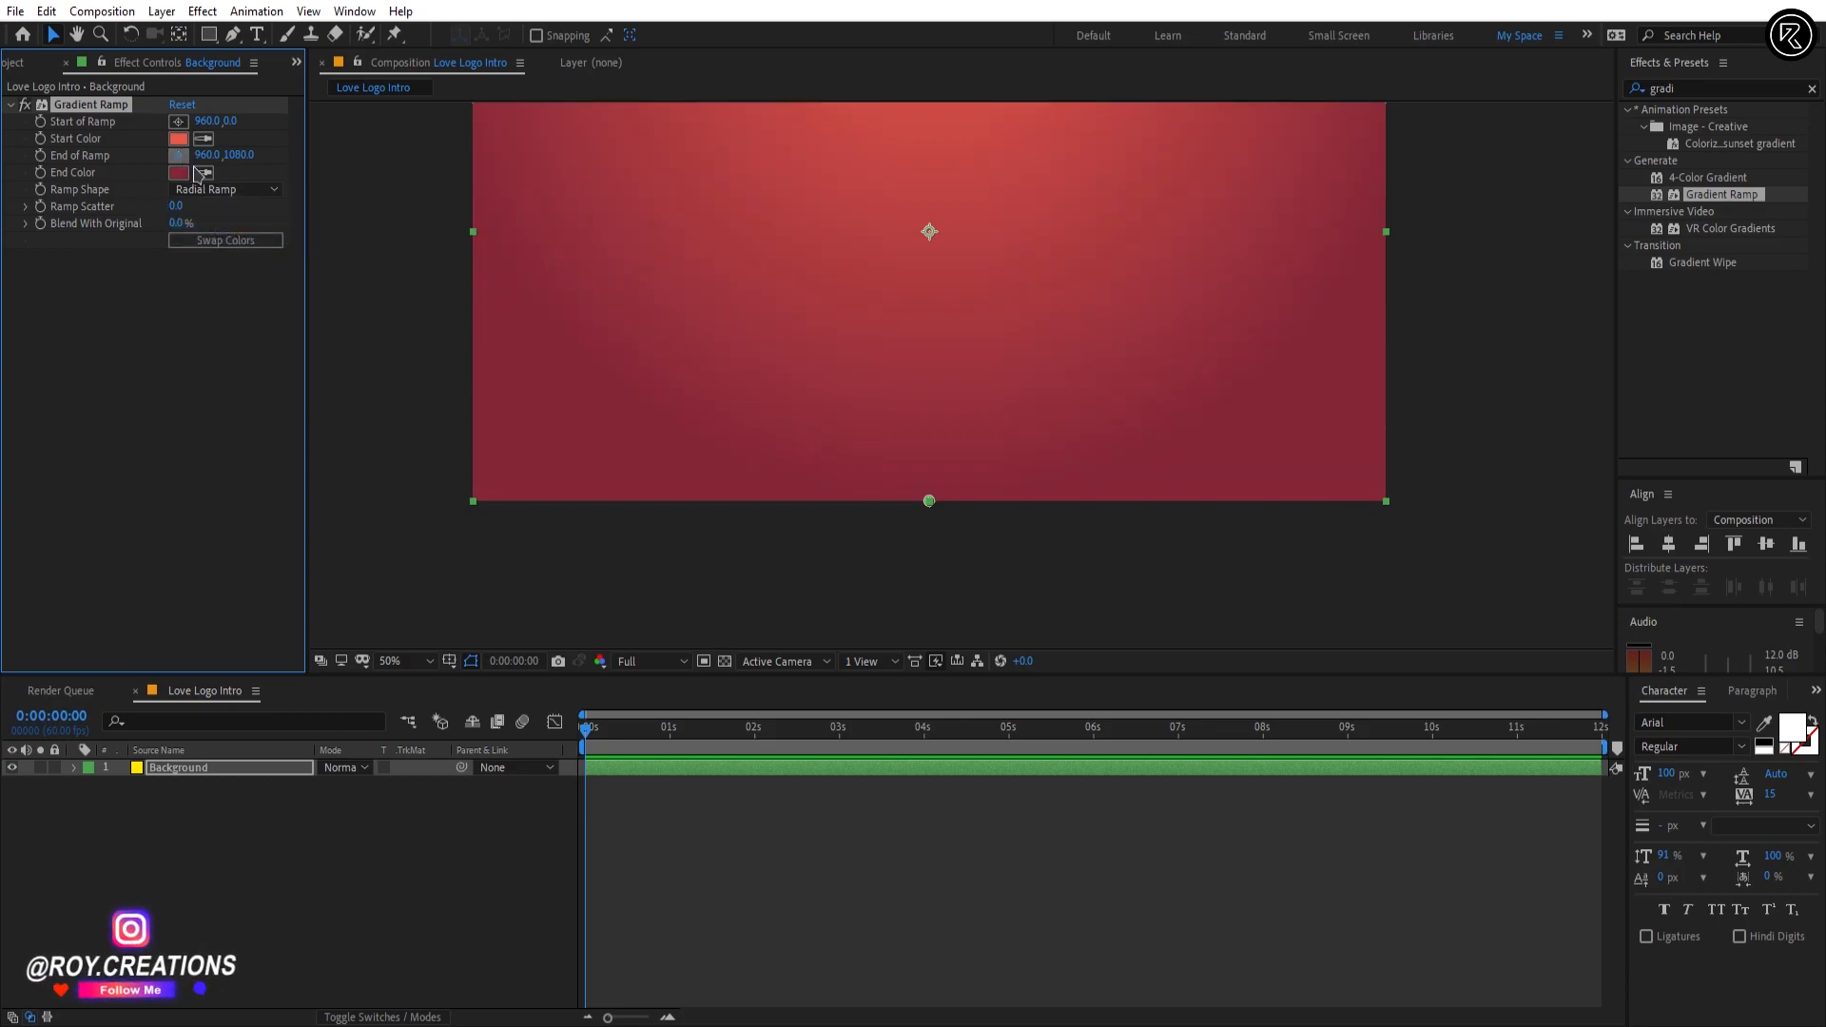
left_click(930, 543)
left_click_drag(929, 380, 937, 511)
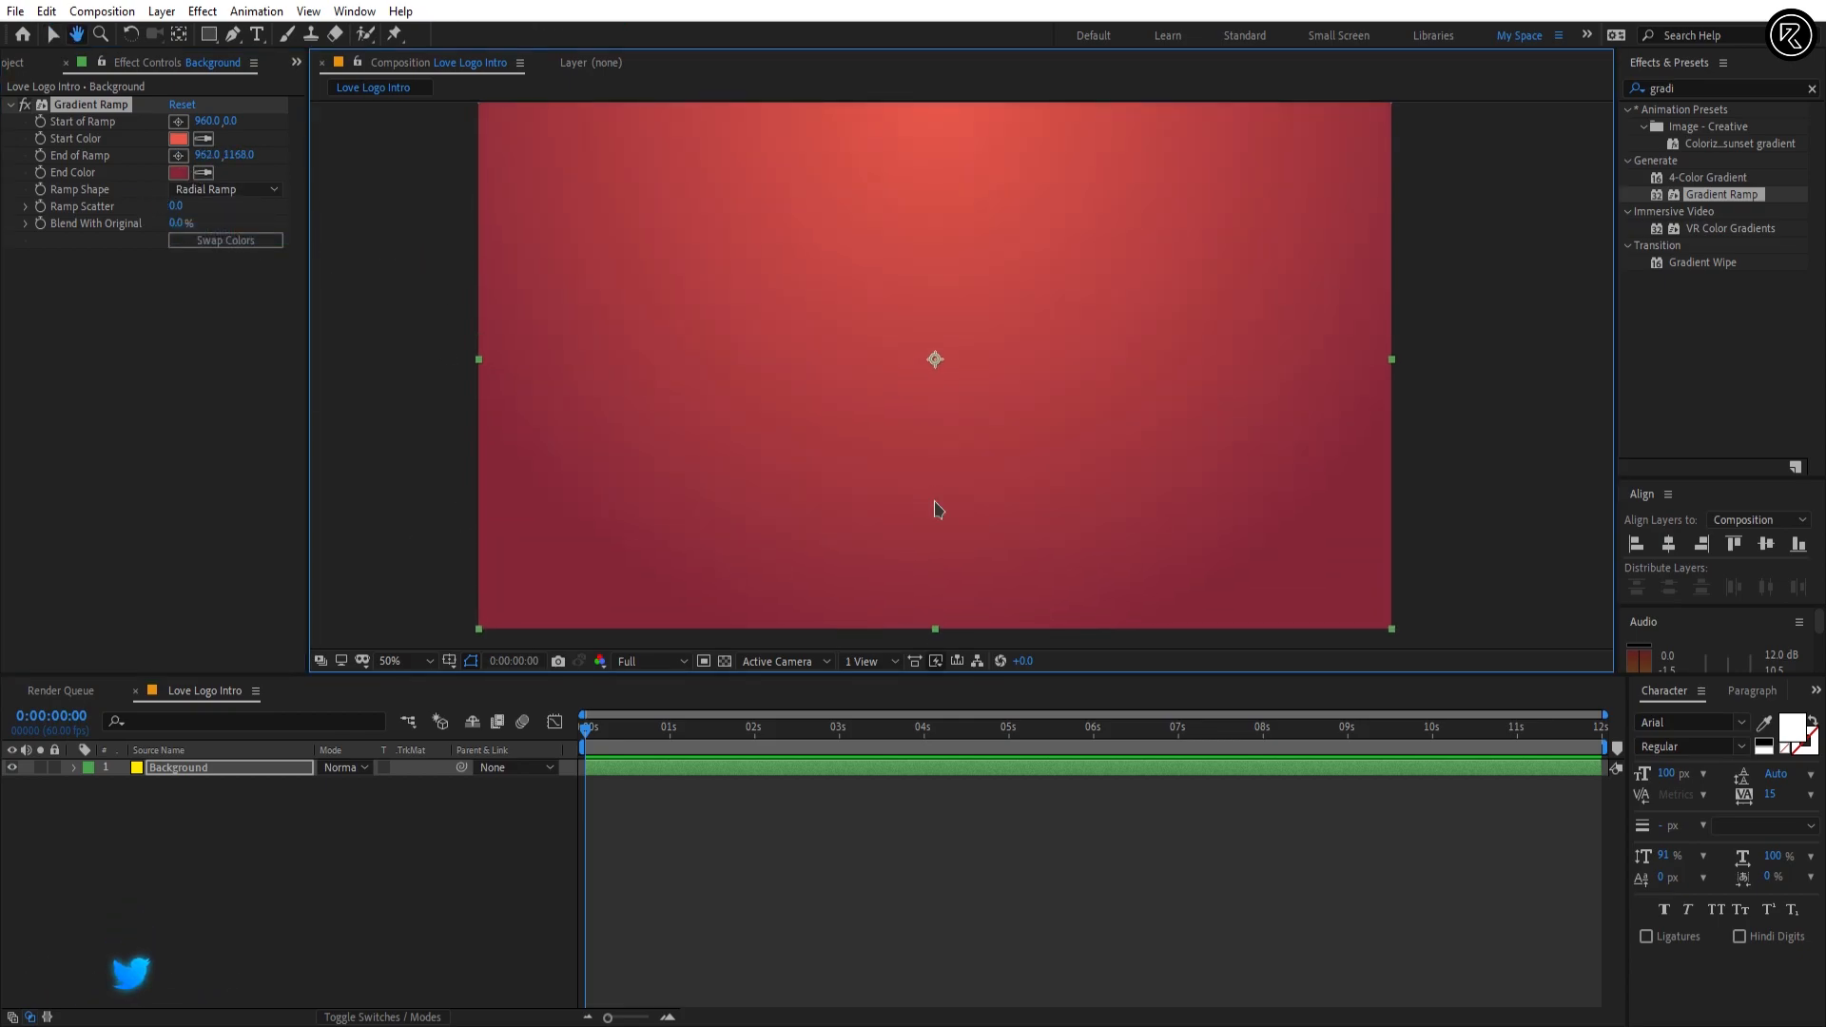
key("shift+slash")
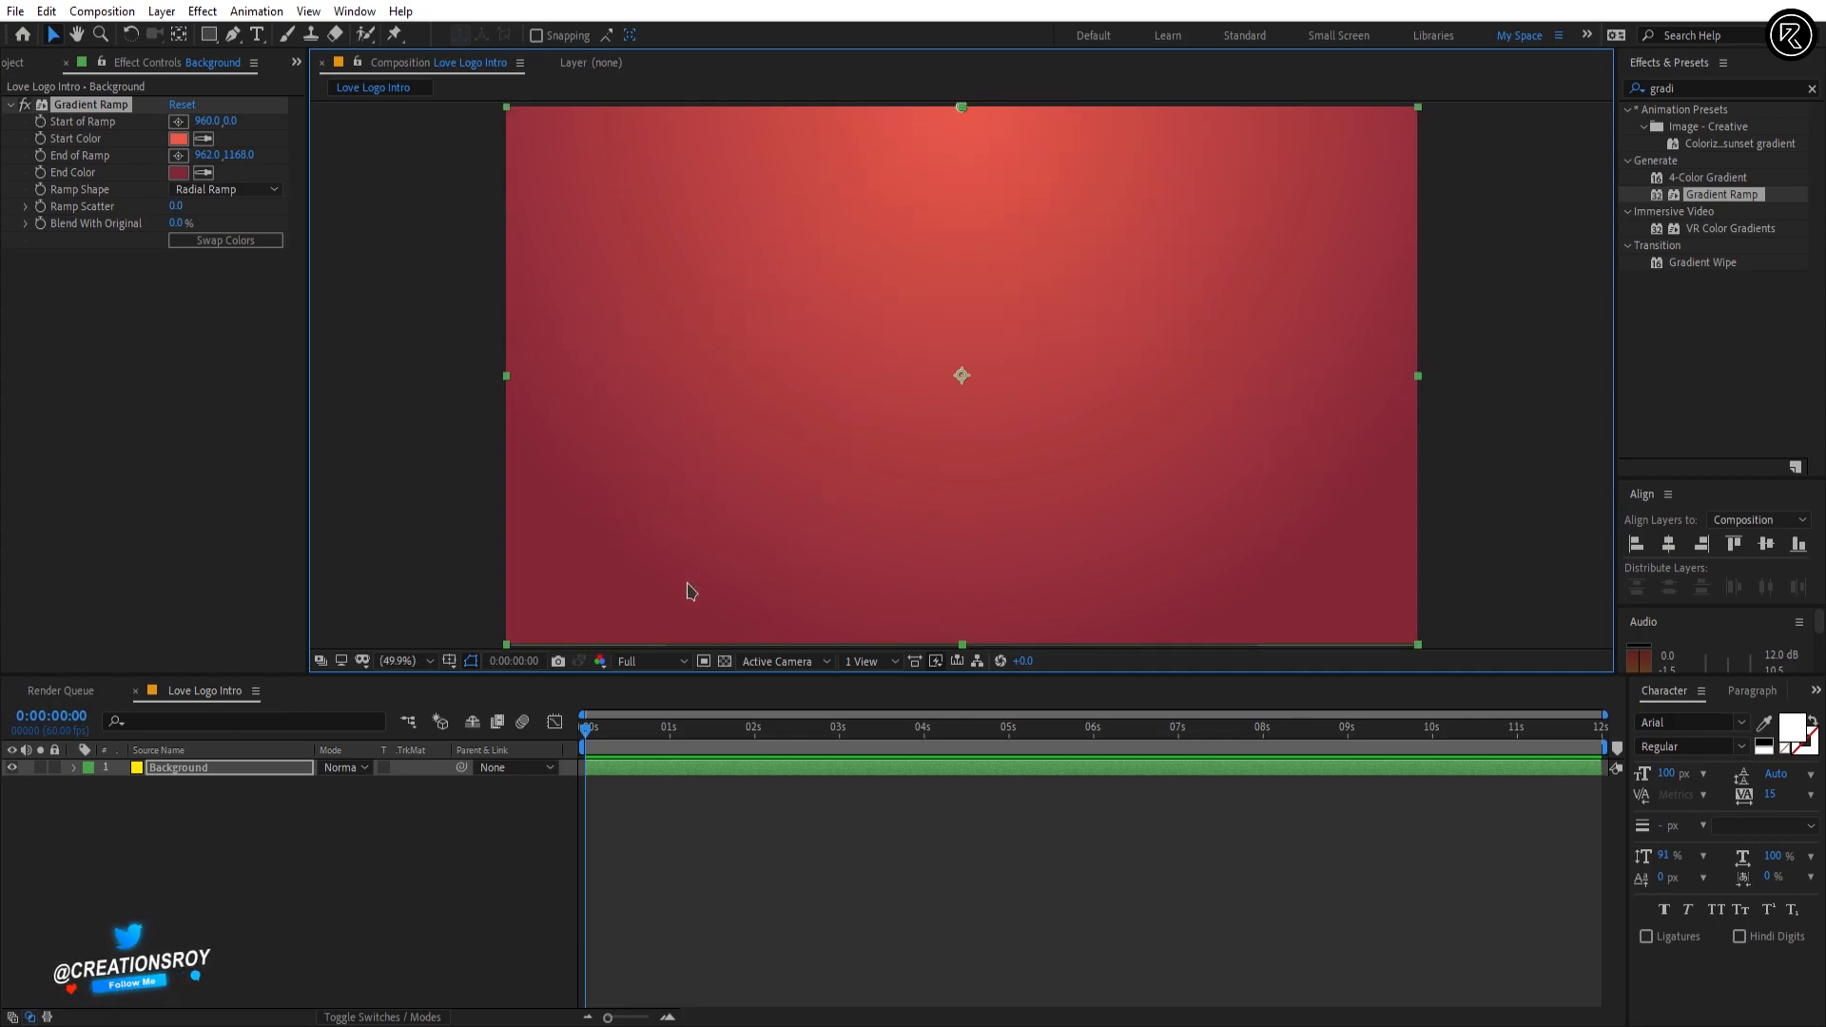
Step: Lock the Background layer and add YouTube-Emblem.png from the New folder window as a layer above it
left_click(54, 768)
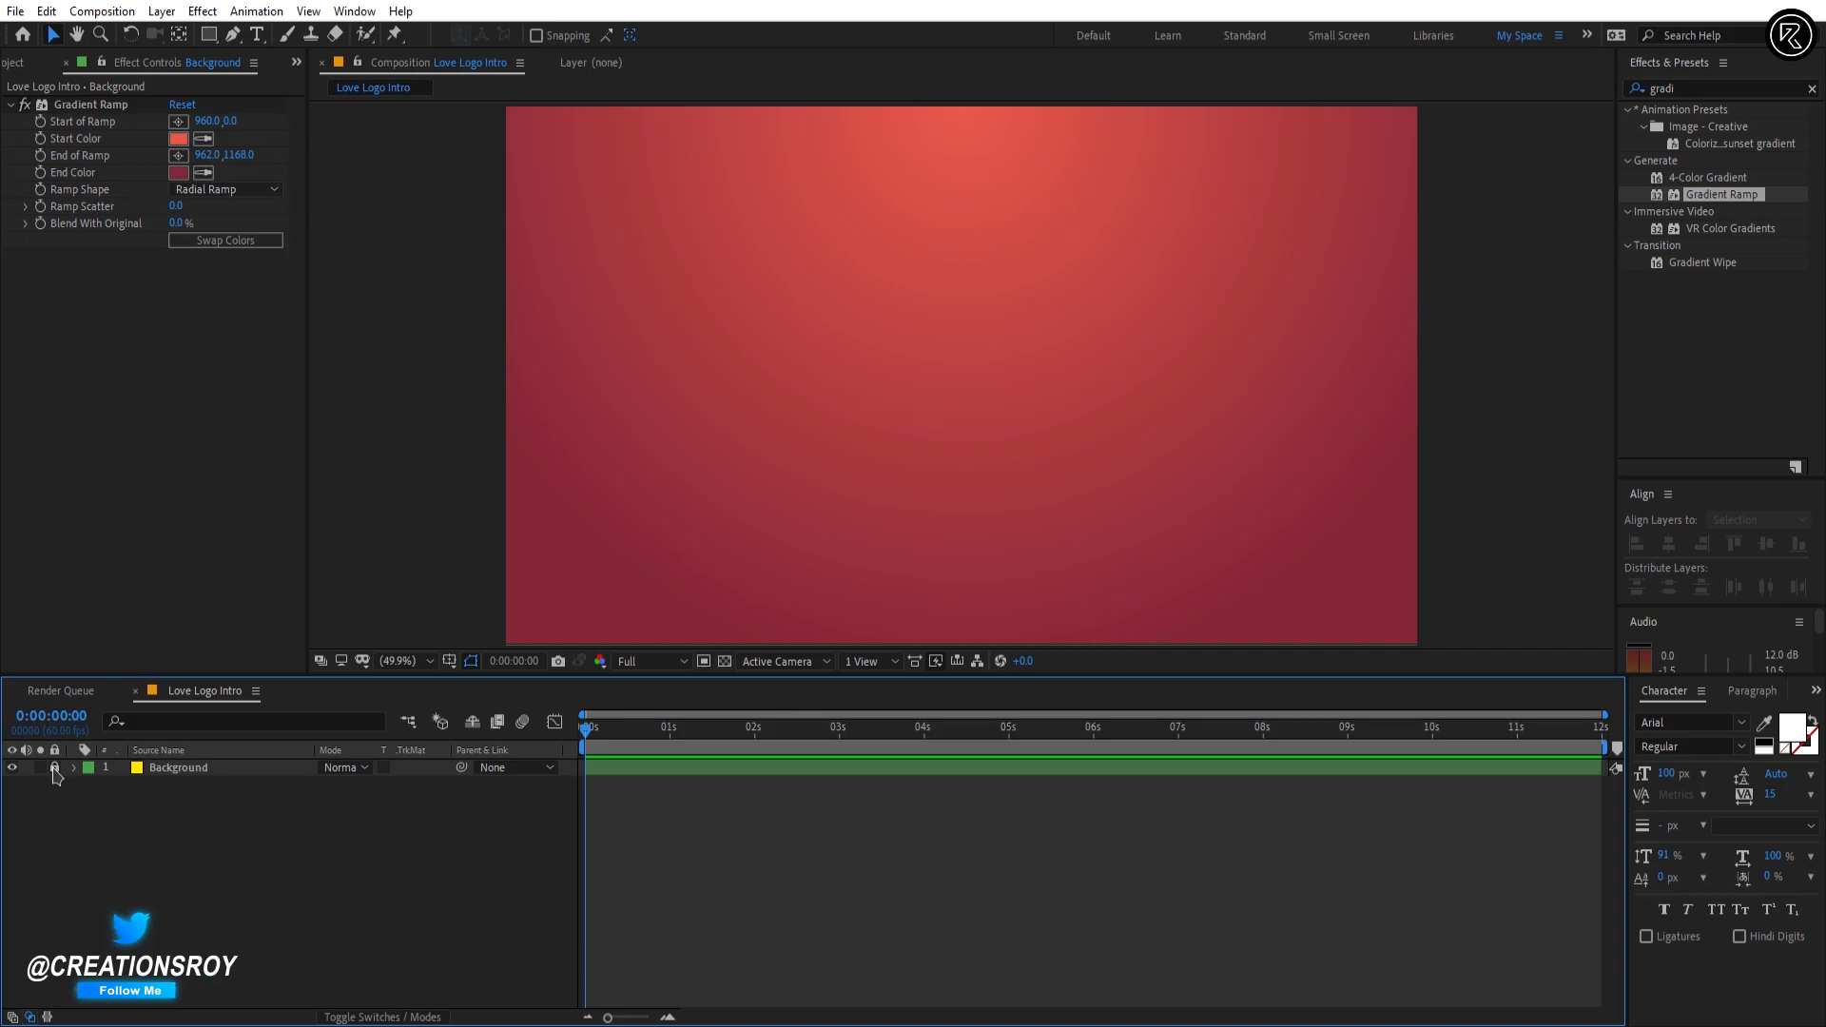
key("alt+Tab")
key("alt+Tab")
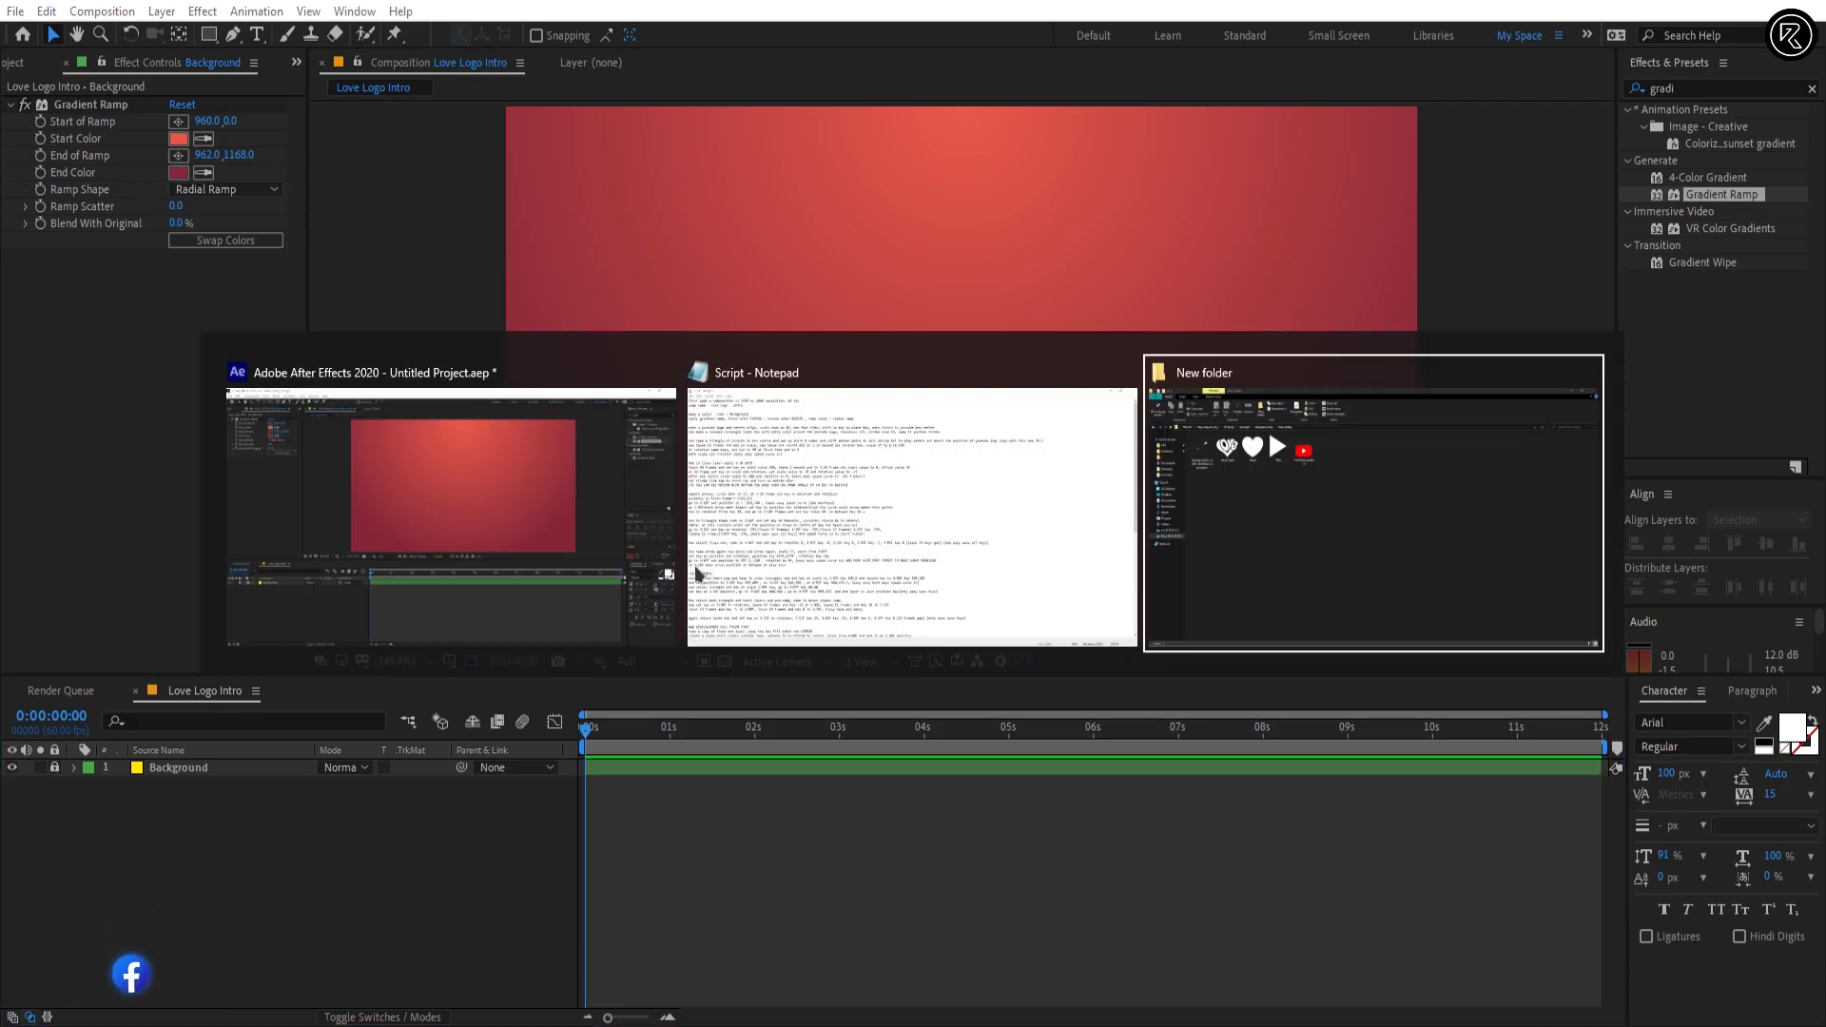
left_click_drag(620, 215, 880, 875)
key("alt+Tab")
Step: Scale the YouTube-Emblem.png layer to 20% and move it up to position 960, 460
key("s")
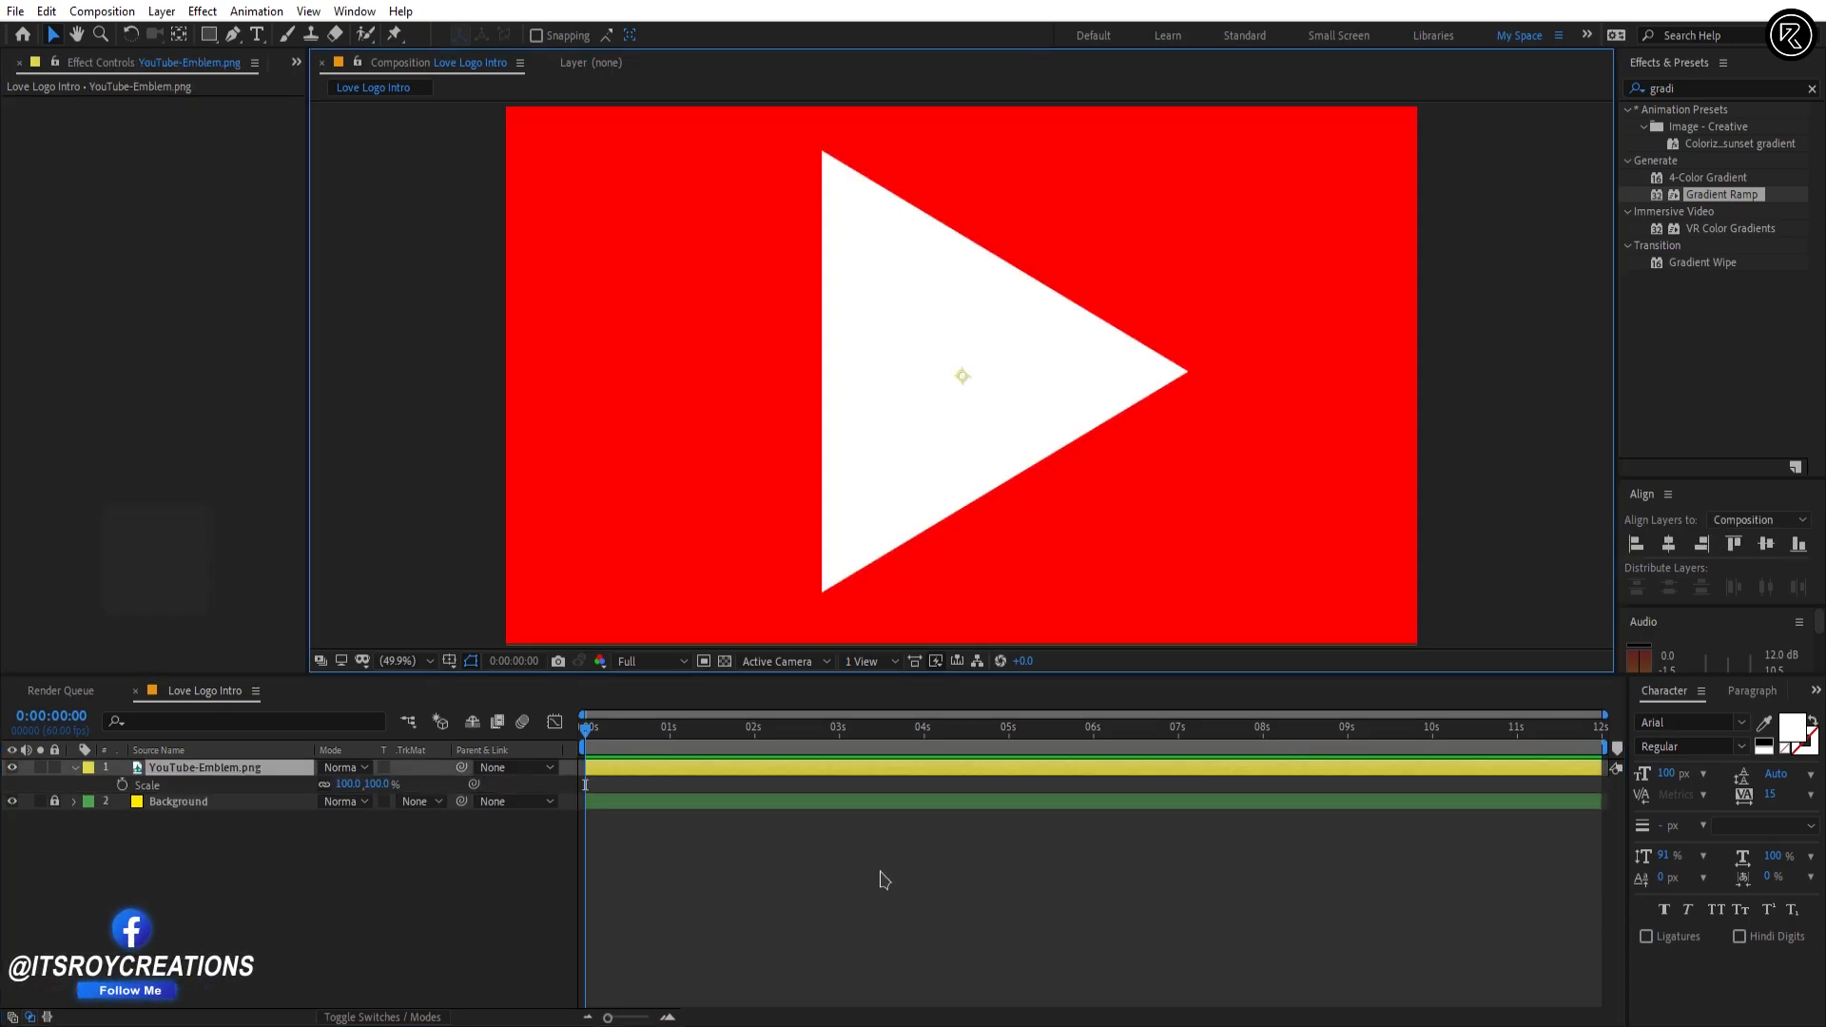
left_click(379, 785)
type("20")
key("Return")
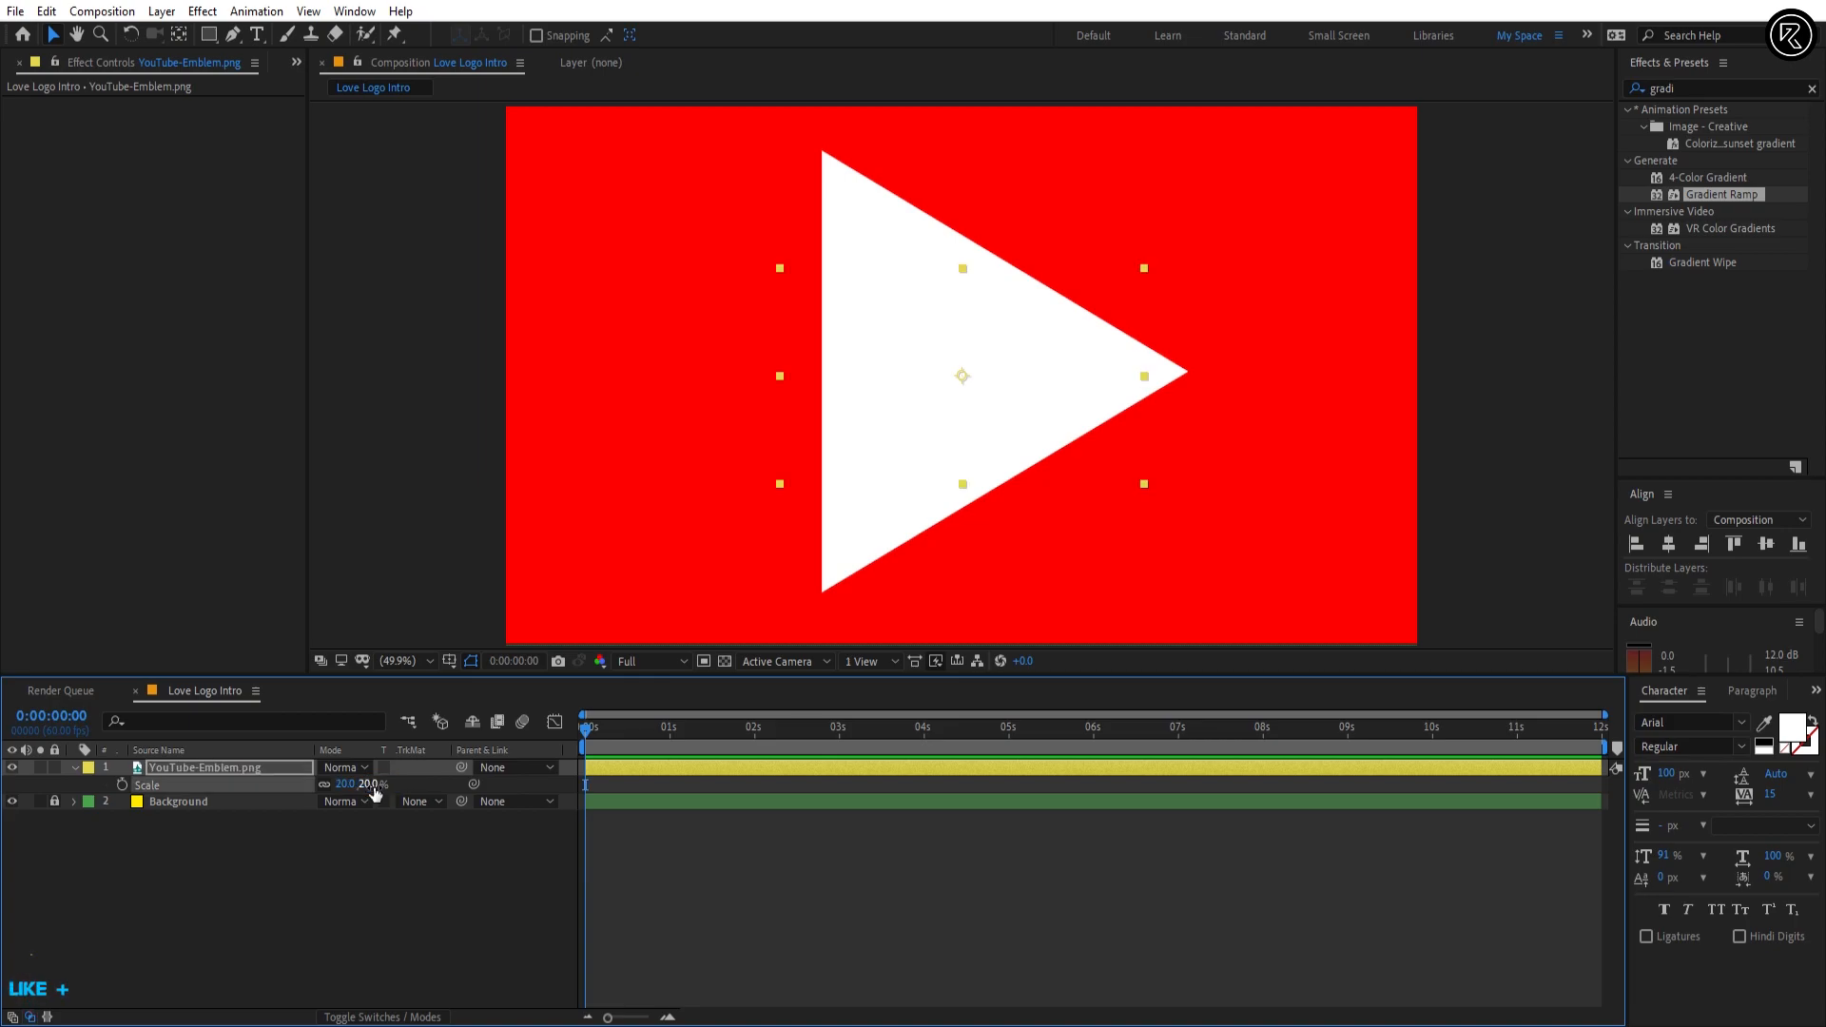
key("p")
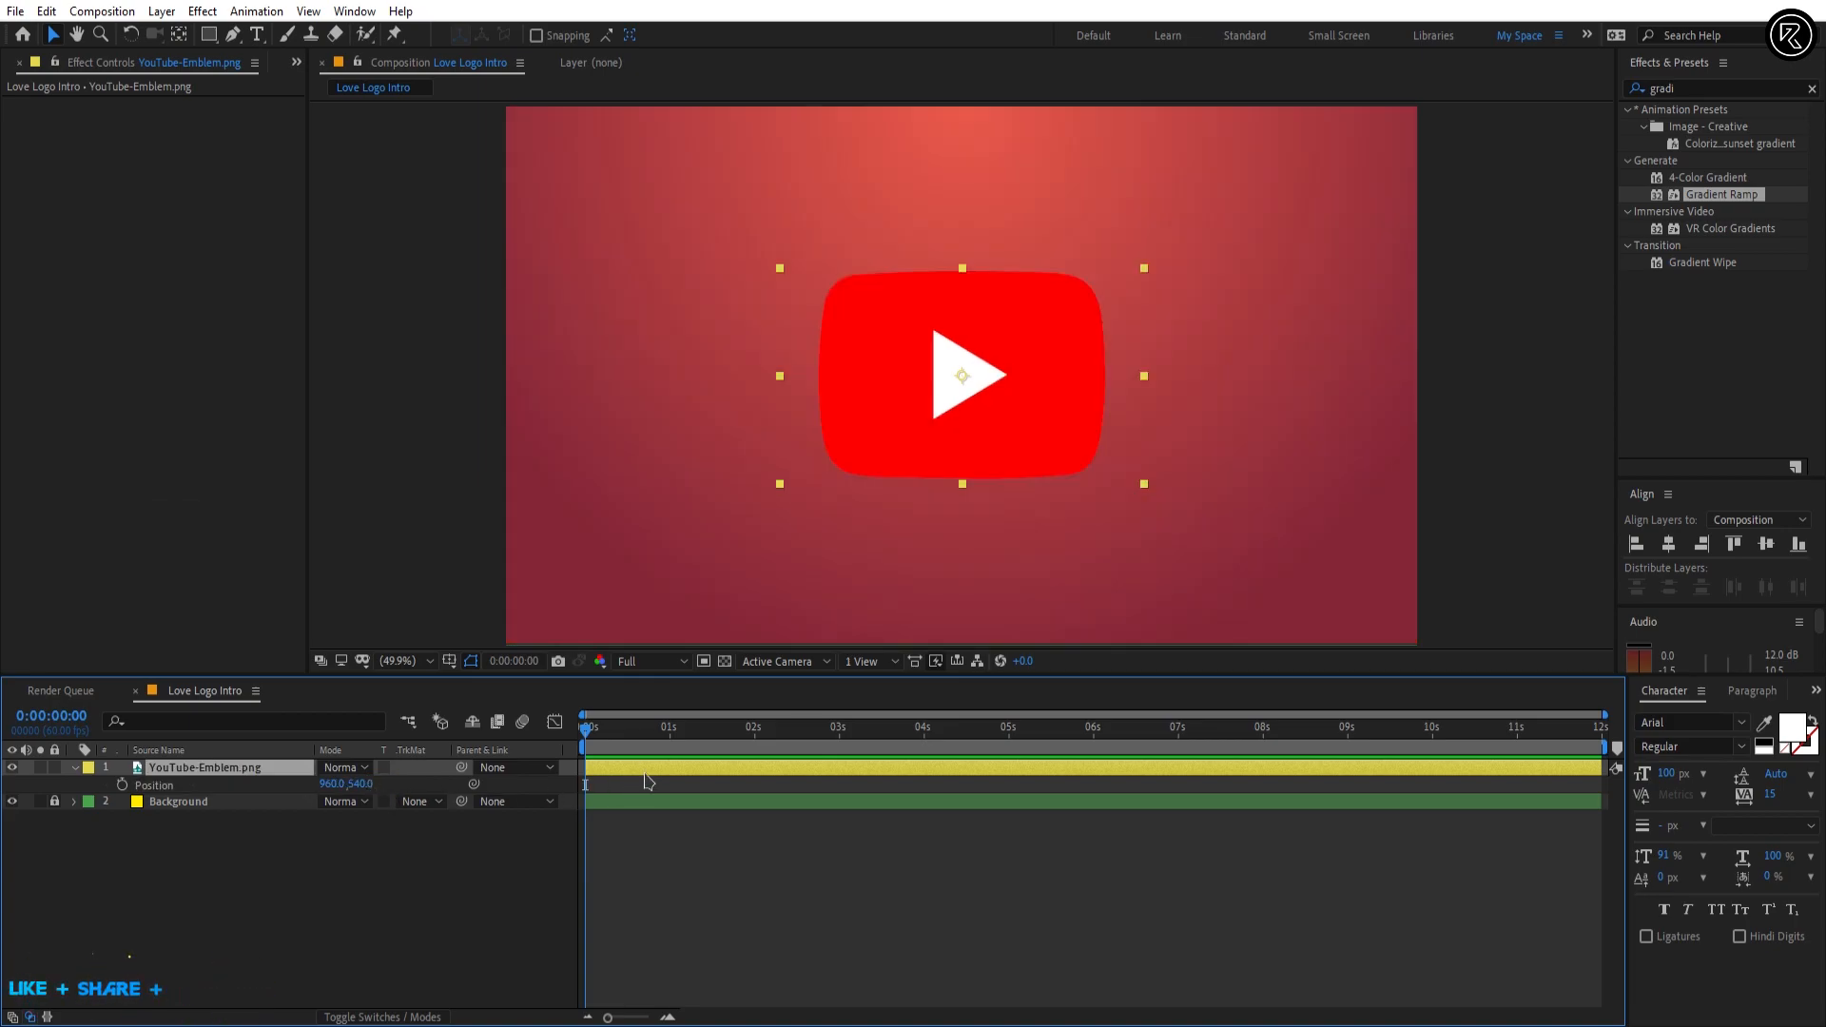
key("shift+Up")
key("shift+Up")
key("shift+Up")
key("shift+Up")
key("shift+Up")
key("shift+Up")
key("shift+Up")
key("shift+Up")
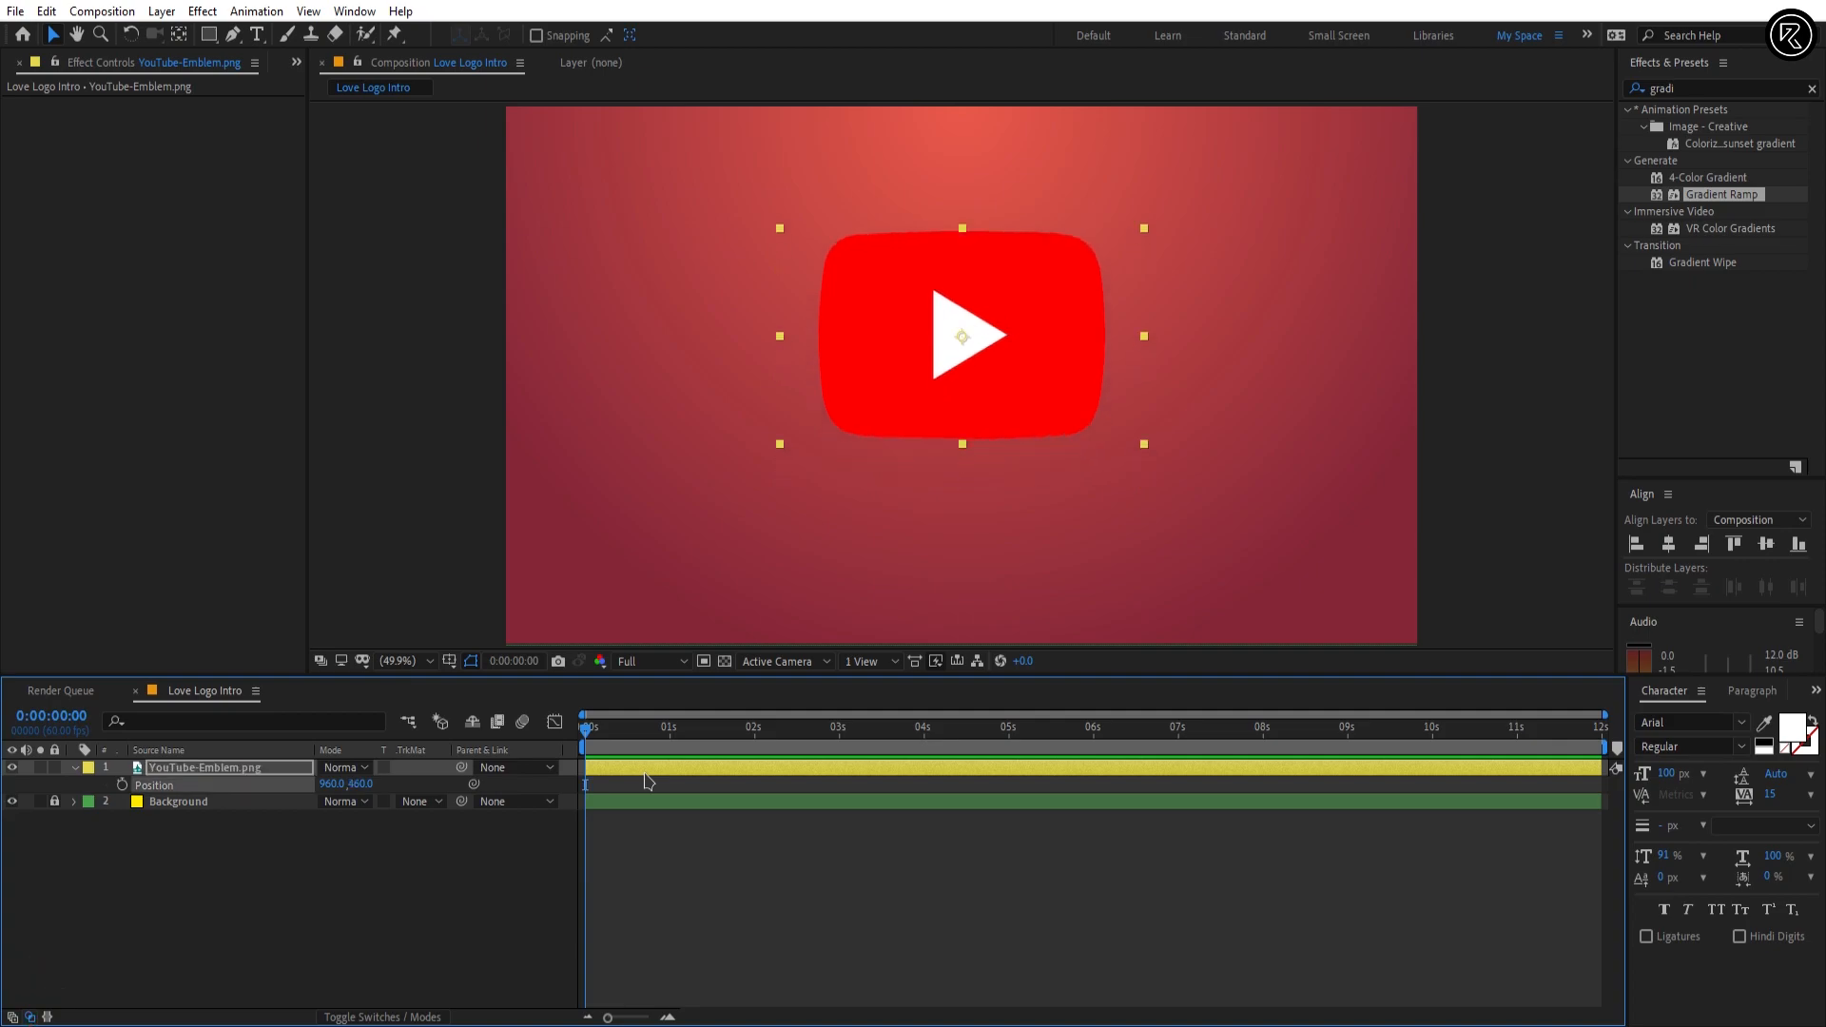
Step: Show the rulers and place a vertical and a horizontal guide crossing at the emblem's centre
key("ctrl+r")
left_click_drag(317, 480, 970, 456)
left_click_drag(1234, 111, 1233, 345)
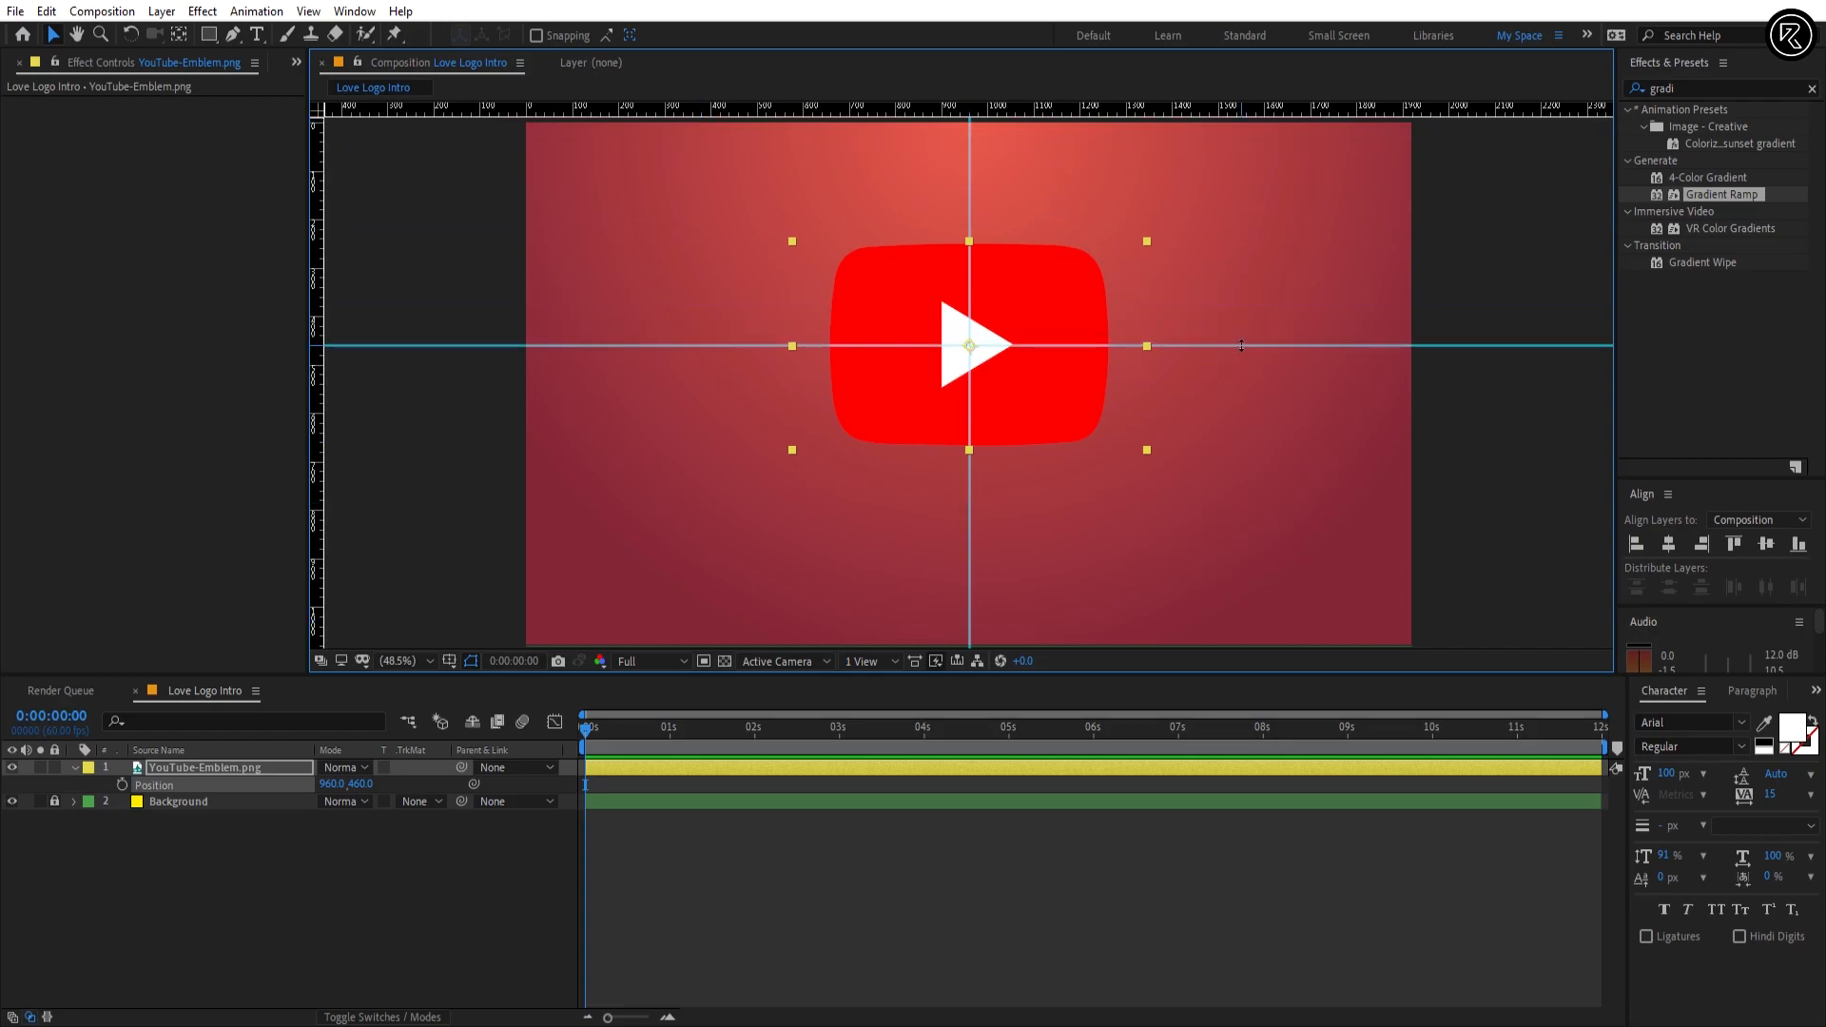
scroll(1200, 348, "up", 5)
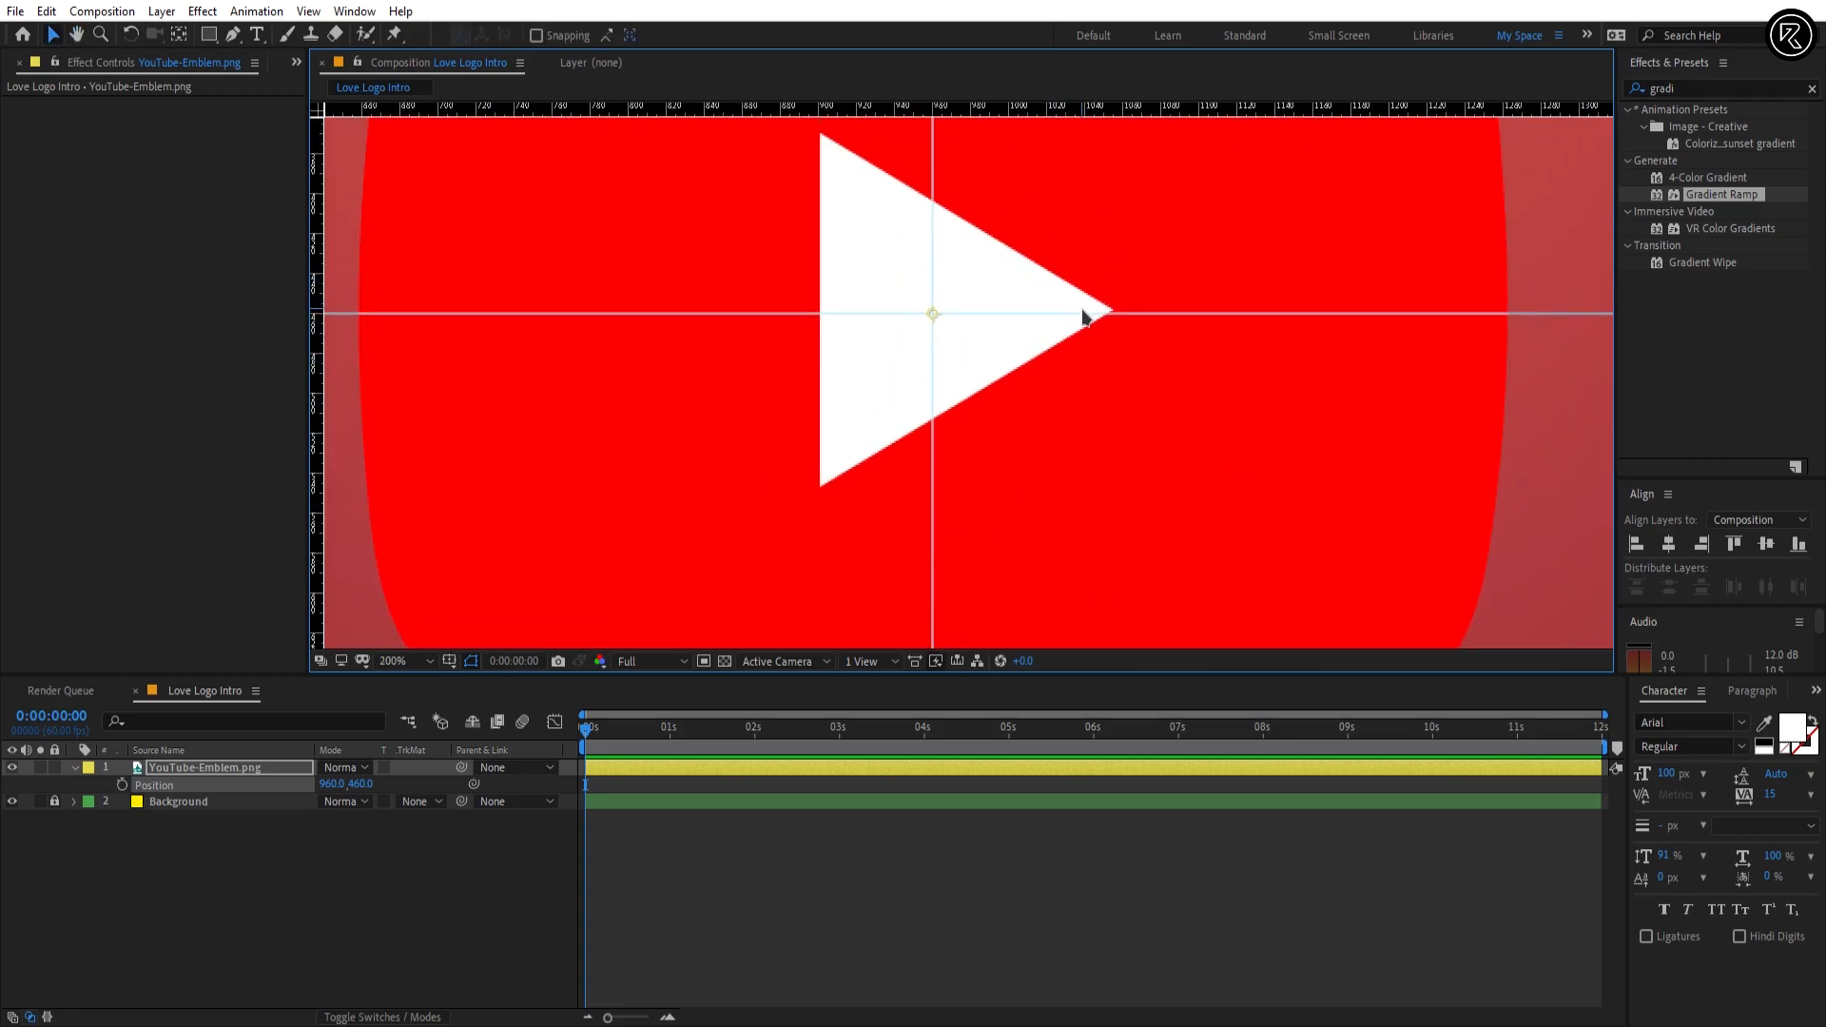
left_click_drag(1090, 317, 1092, 312)
scroll(1097, 312, "down", 5)
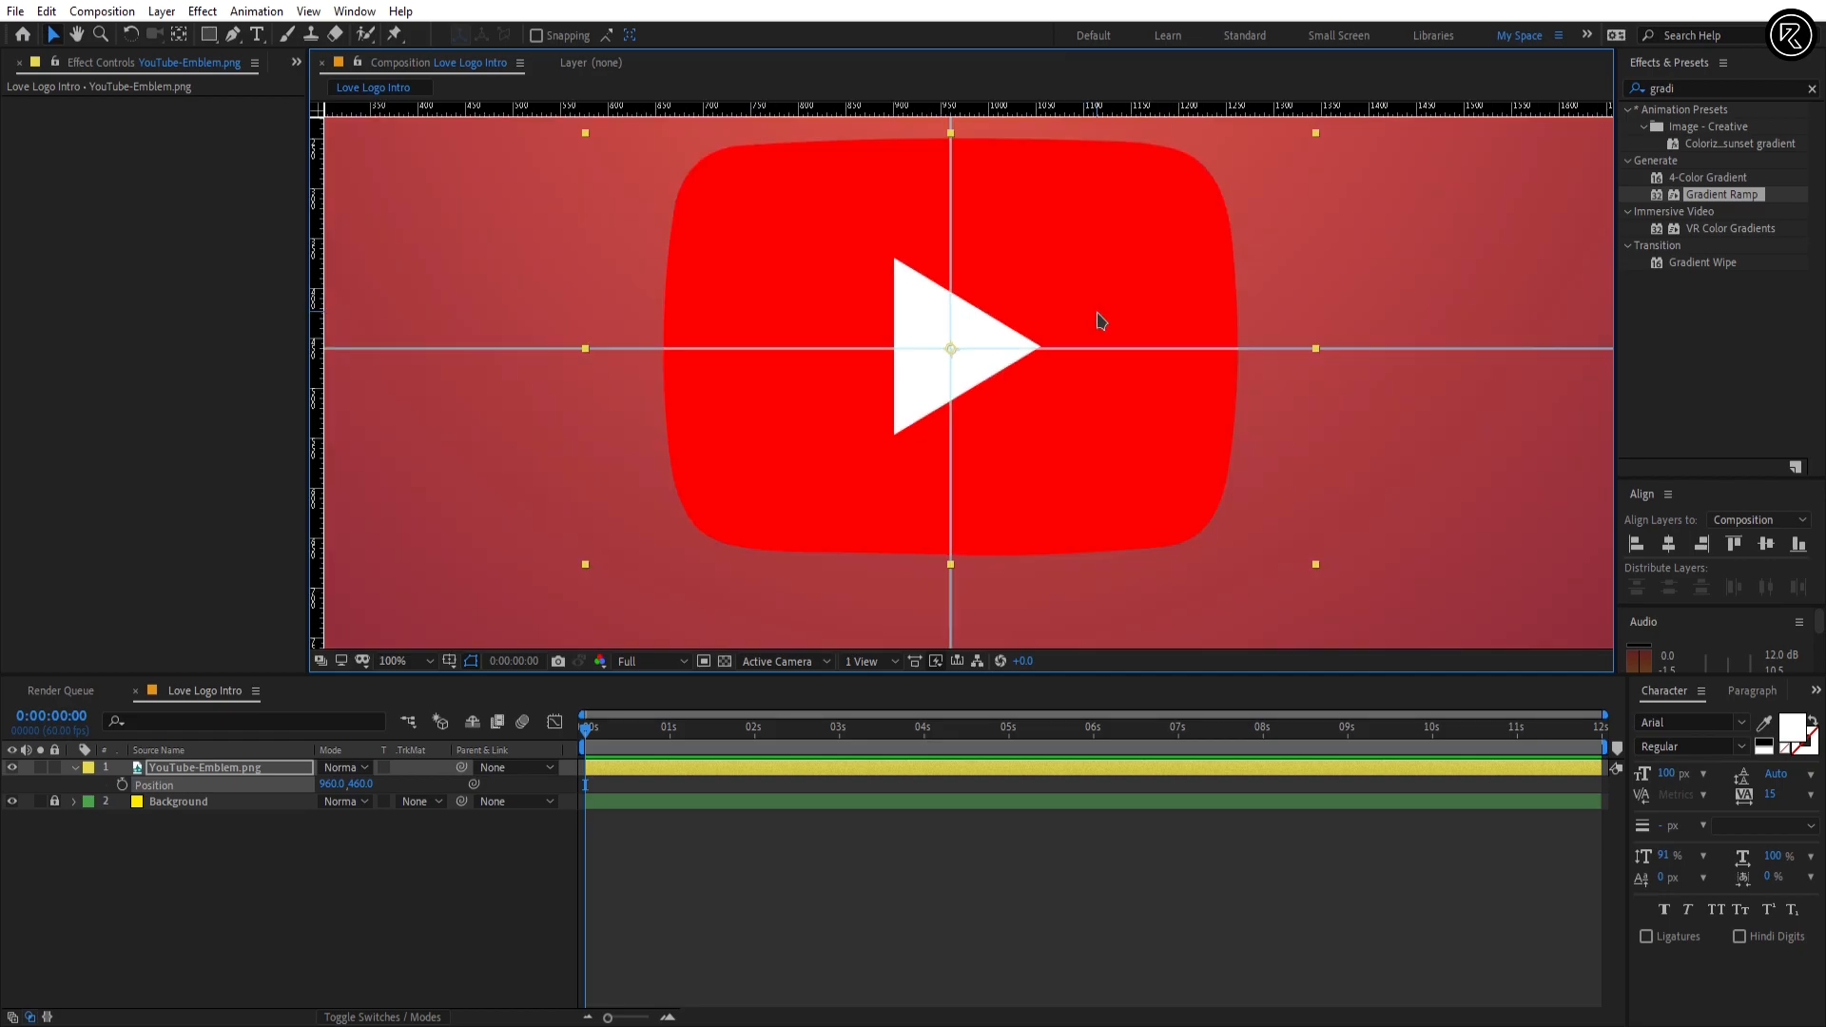
Step: With no layer selected, draw a rounded rectangle about 608 x 416 px around the emblem as a new shape layer
left_click(1045, 880)
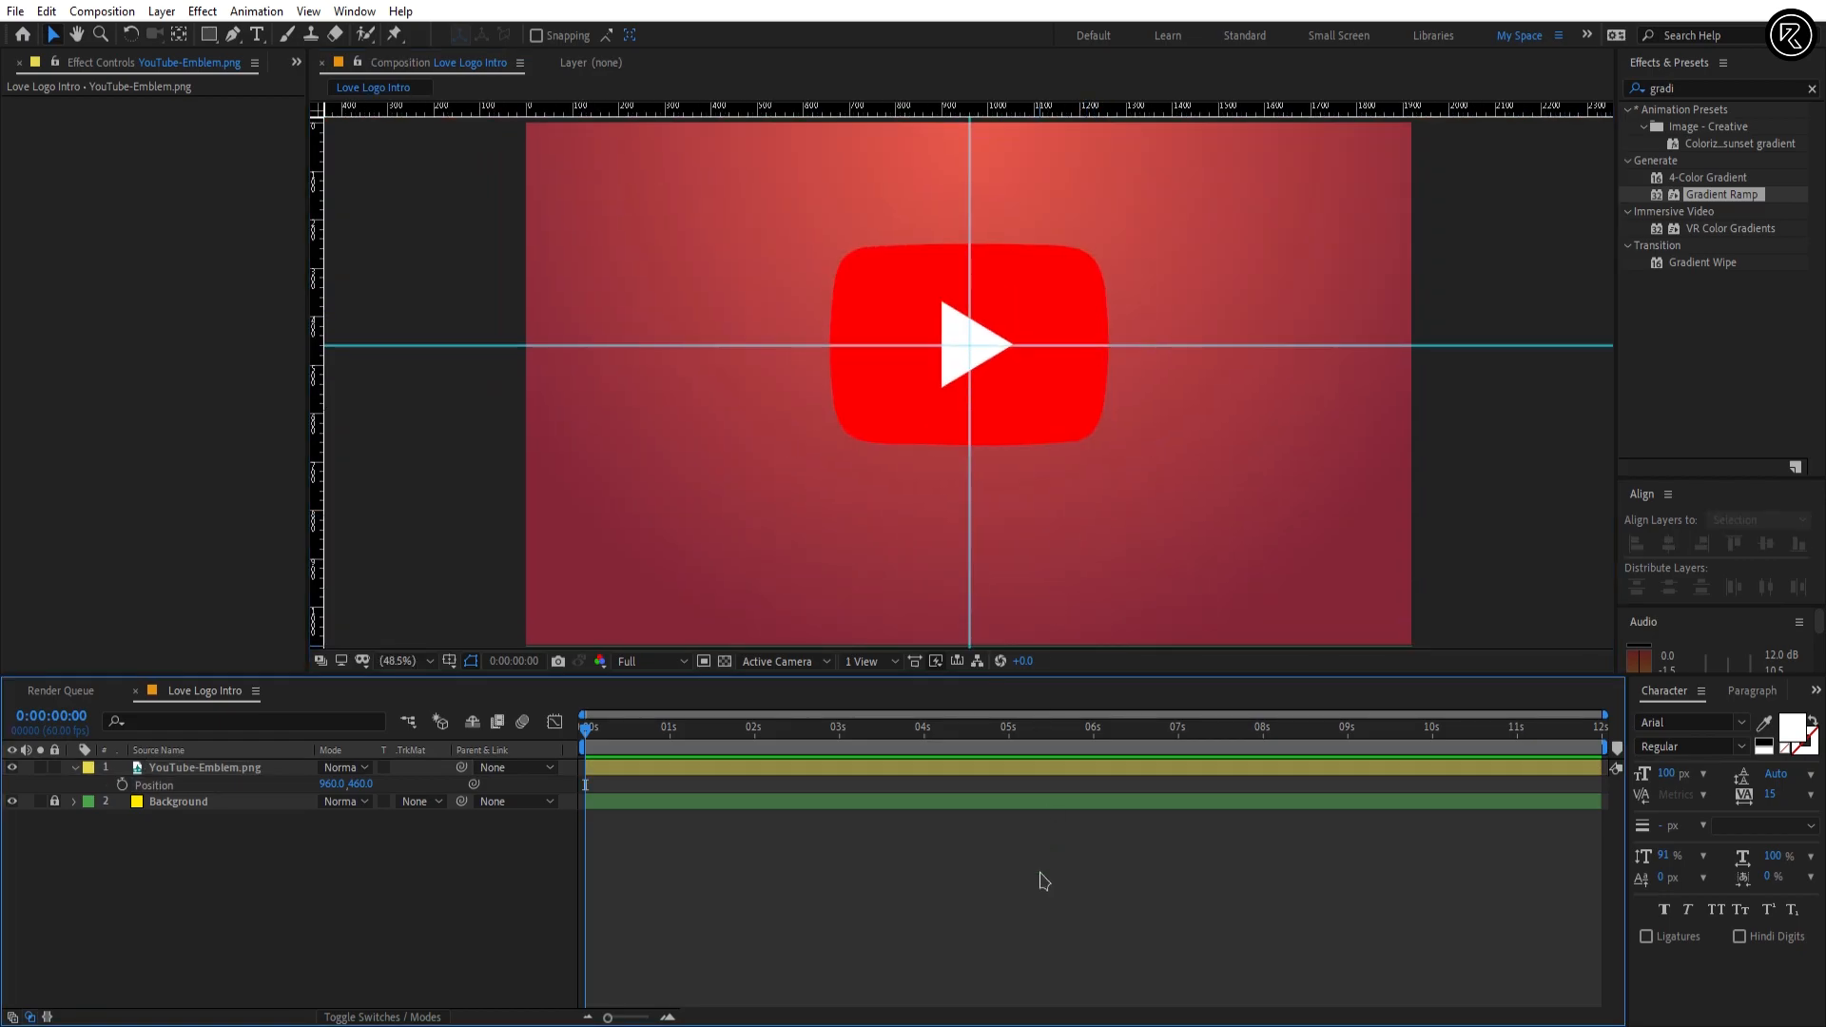
left_click_drag(208, 34, 275, 64)
left_click_drag(833, 238, 1113, 442)
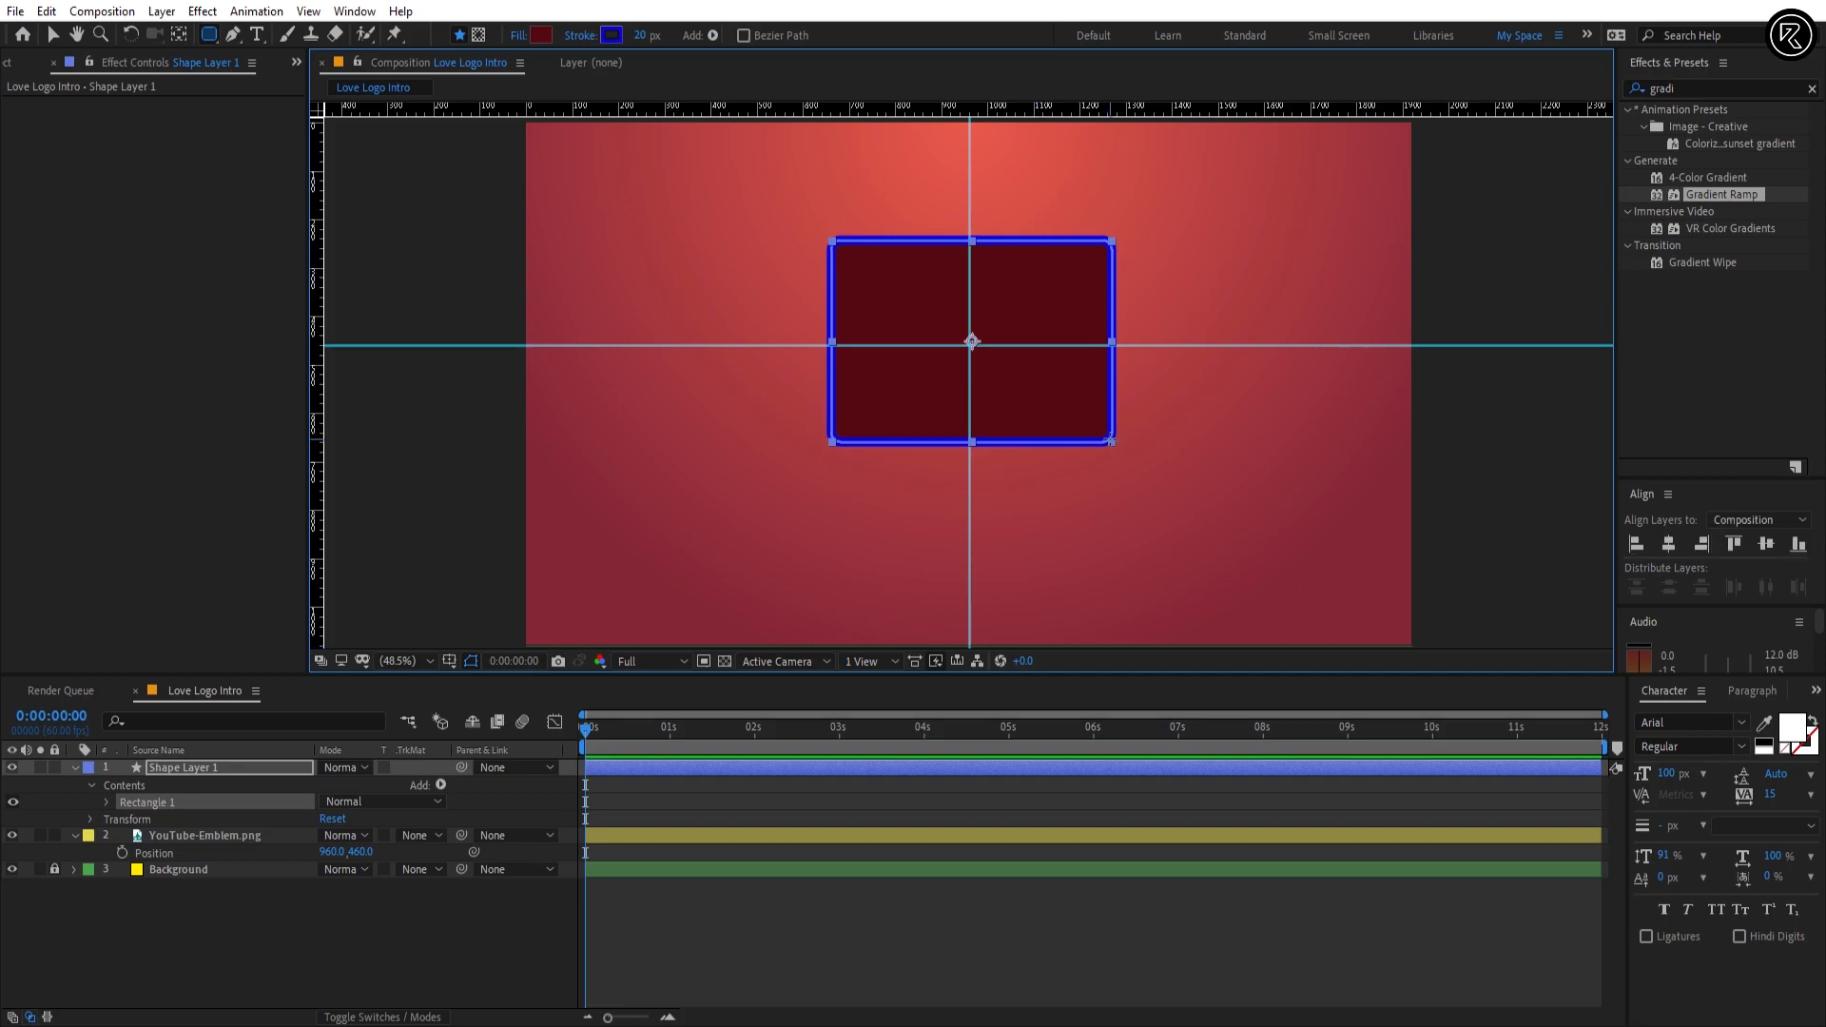
Step: Set the rectangle's fill to None and give it a white stroke 15 px wide
left_click(520, 36)
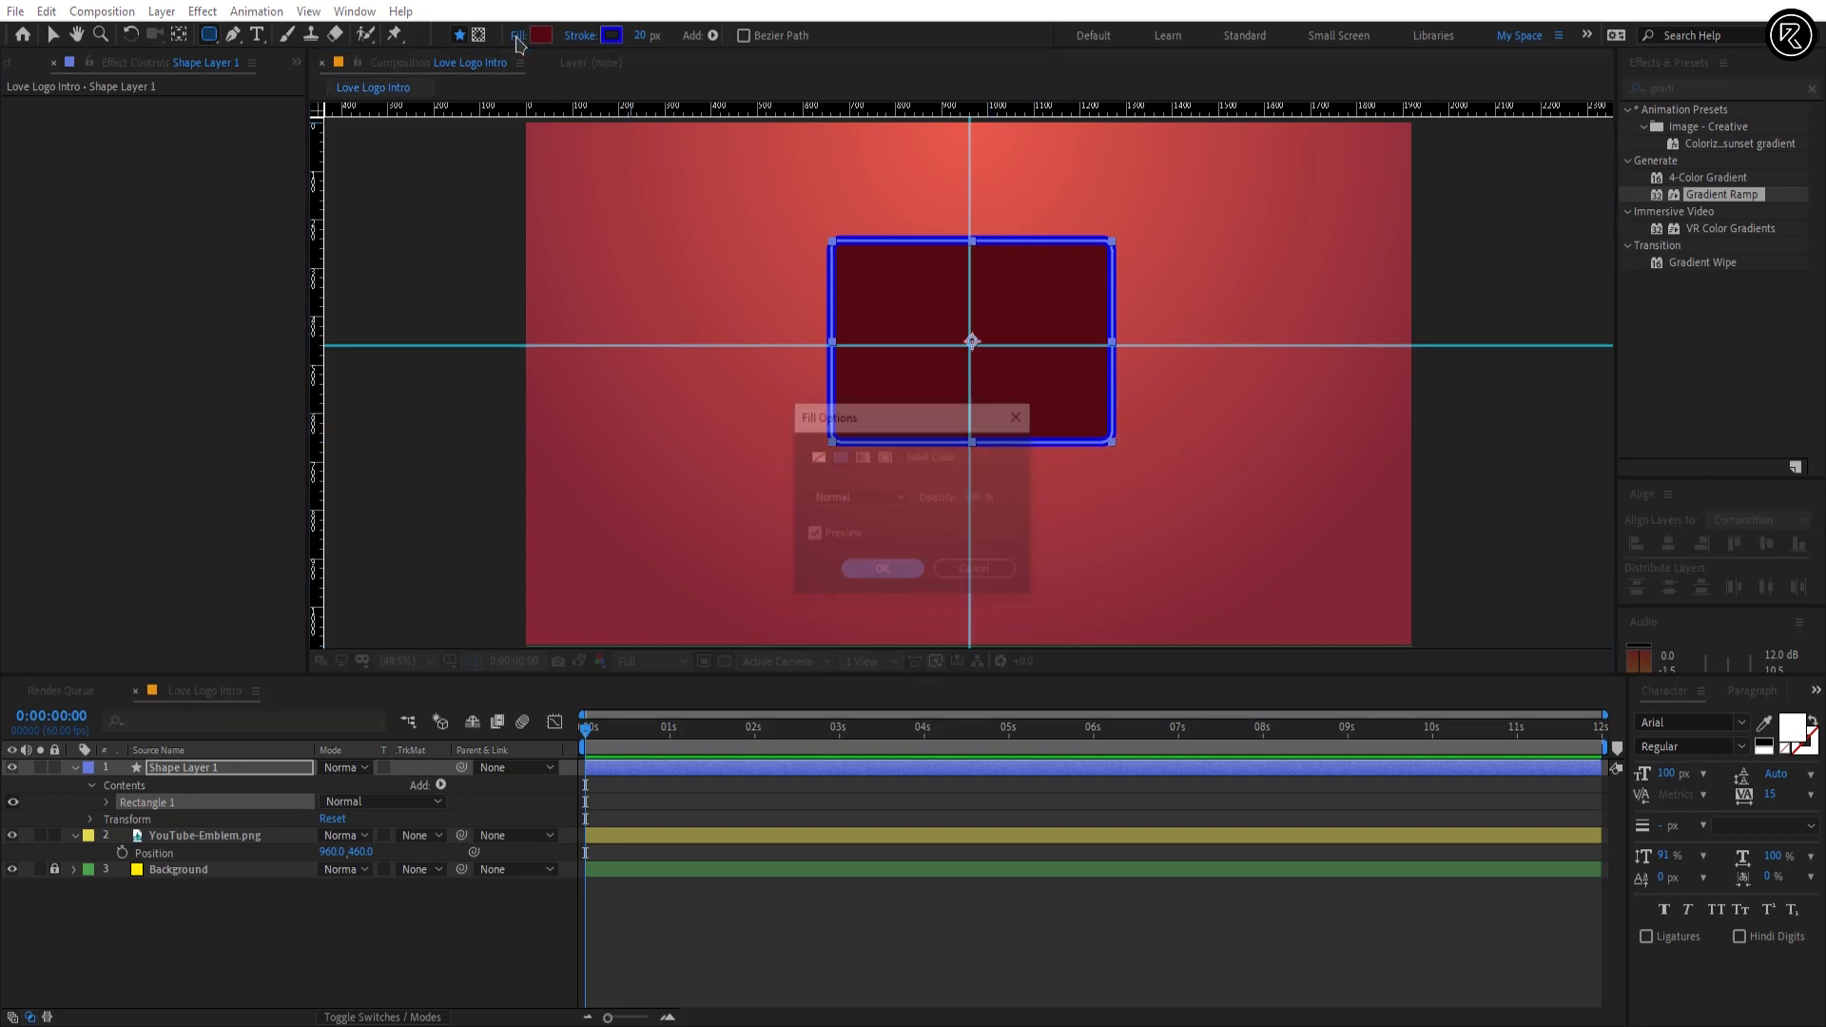
left_click(817, 458)
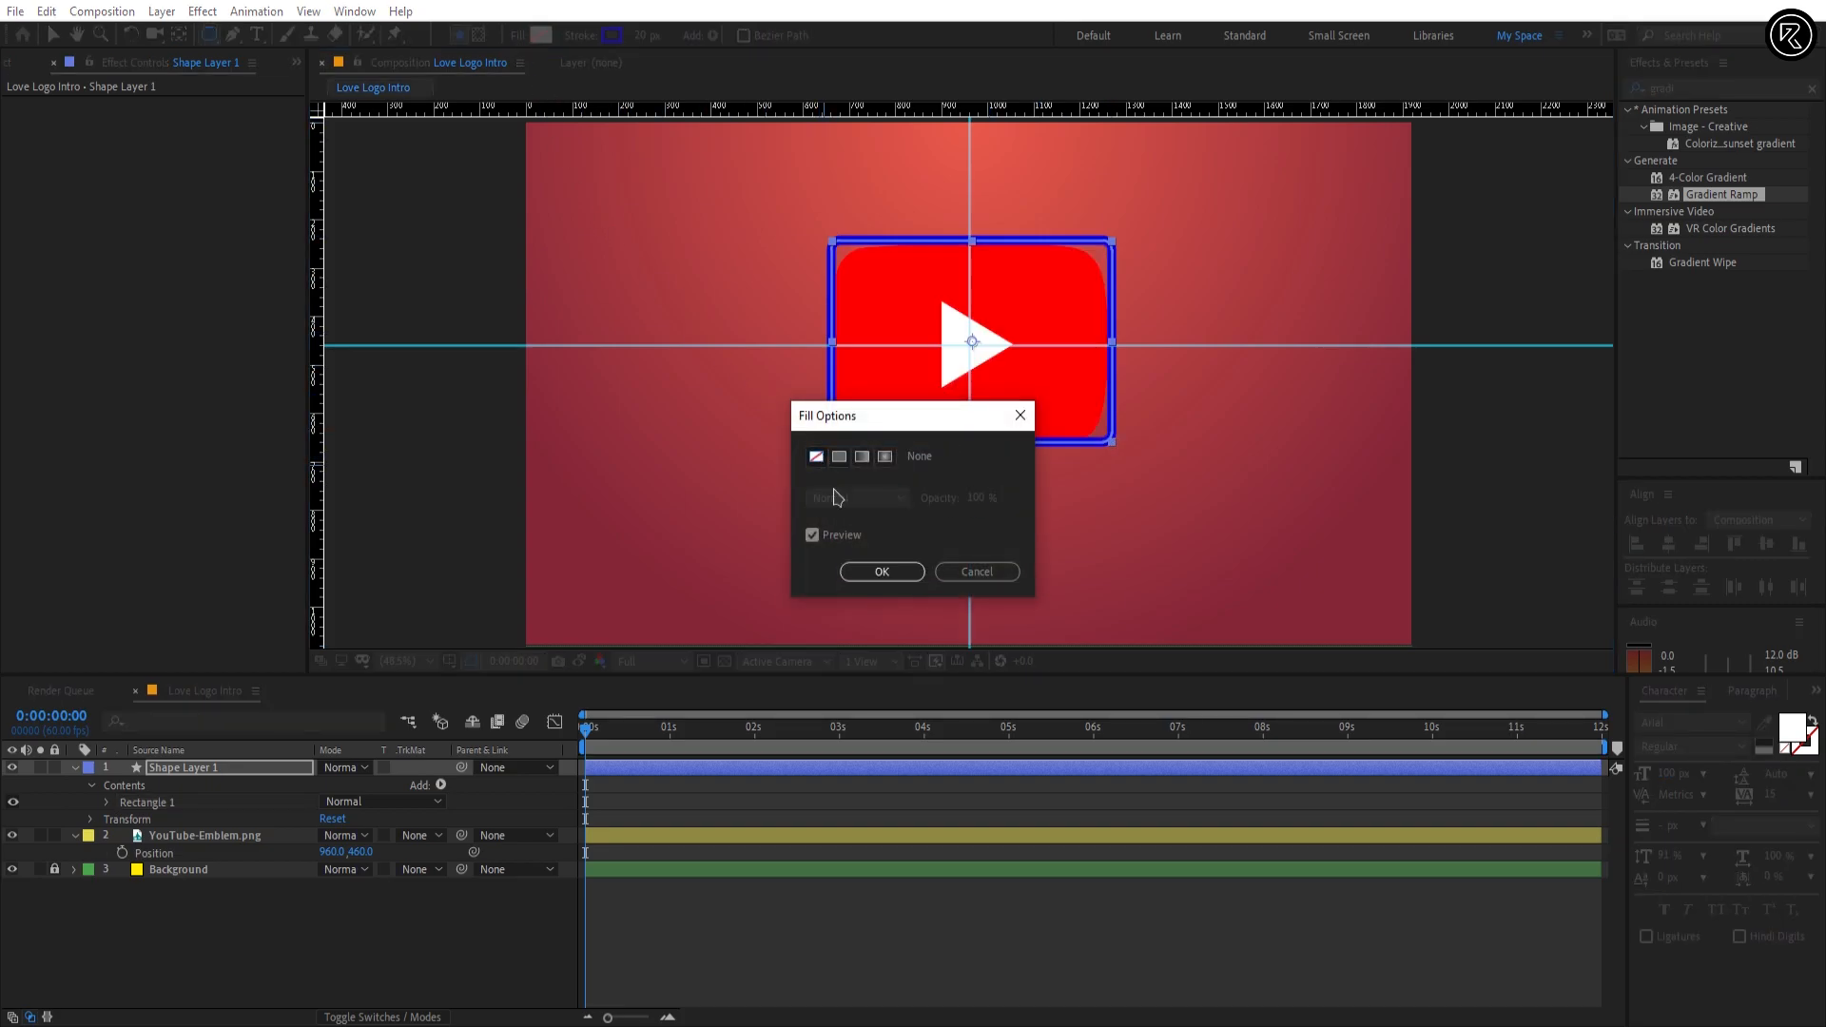
left_click(882, 572)
left_click(612, 35)
left_click_drag(420, 530, 321, 478)
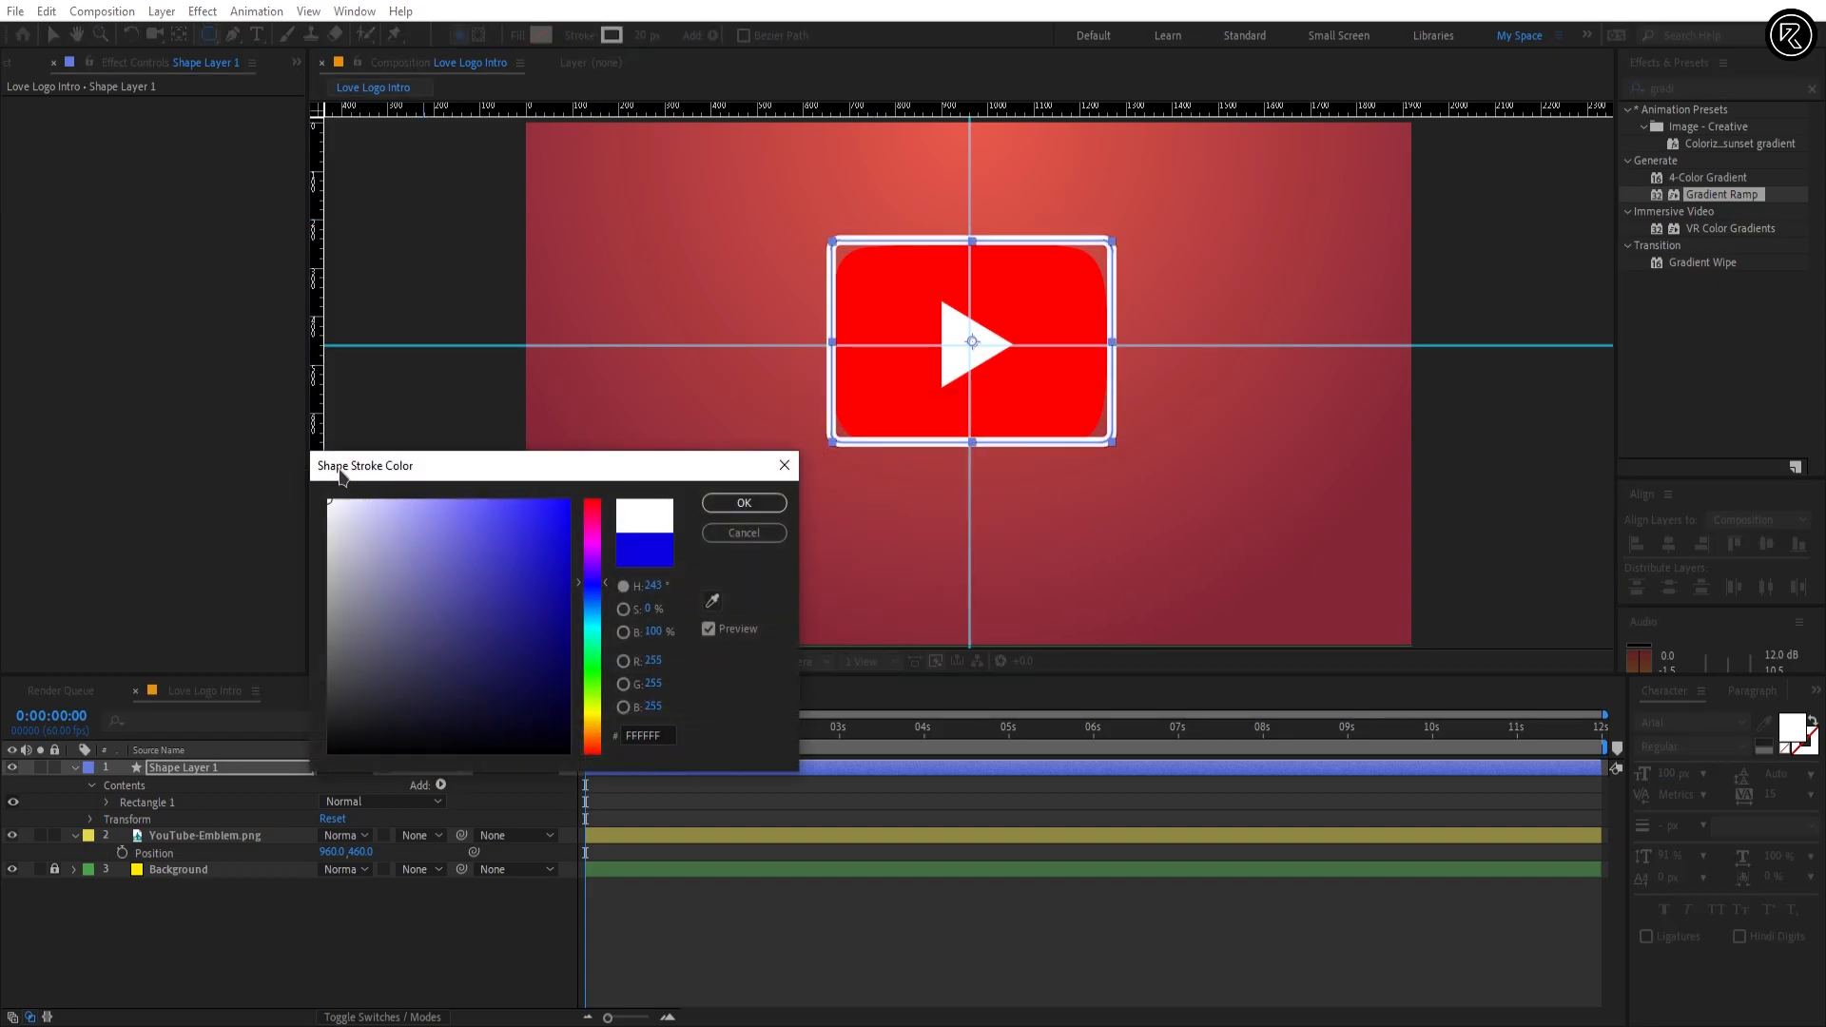
left_click(726, 504)
left_click(638, 37)
type("15")
key("Return")
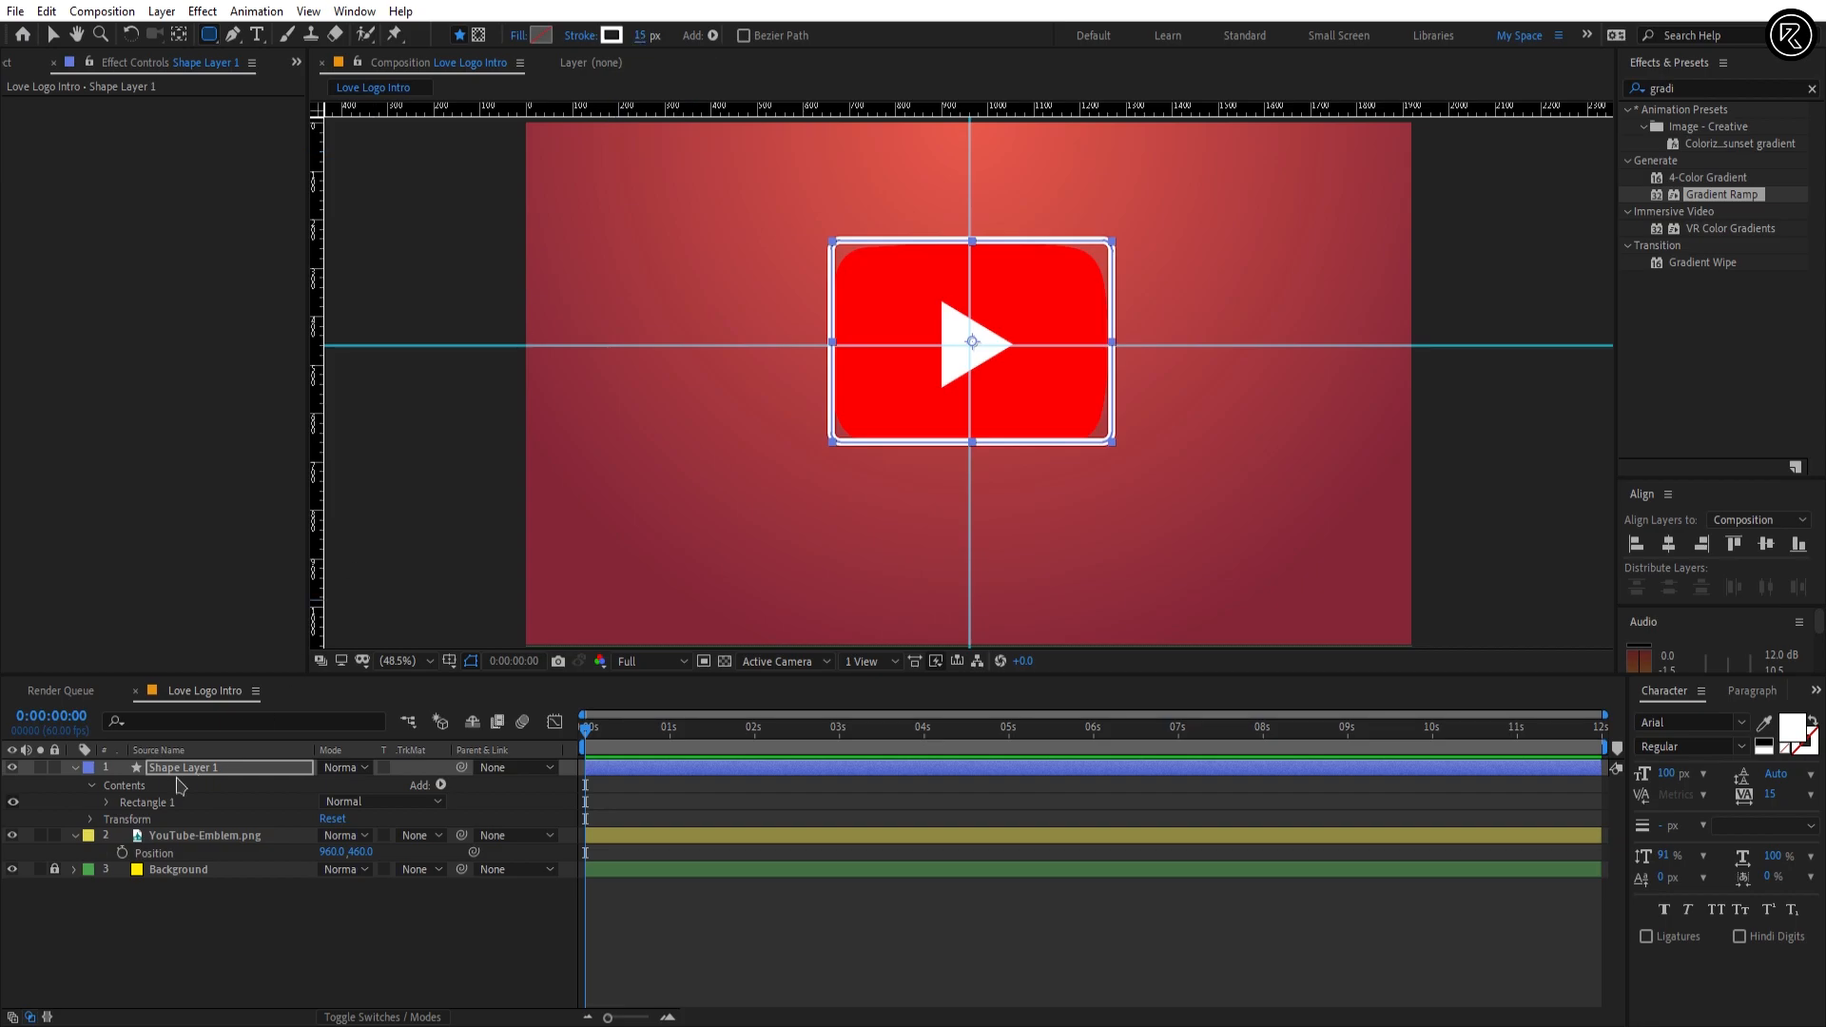
Step: Set the Roundness of Shape Layer 1's rectangle path to 115 to match the emblem's corners
left_click(108, 805)
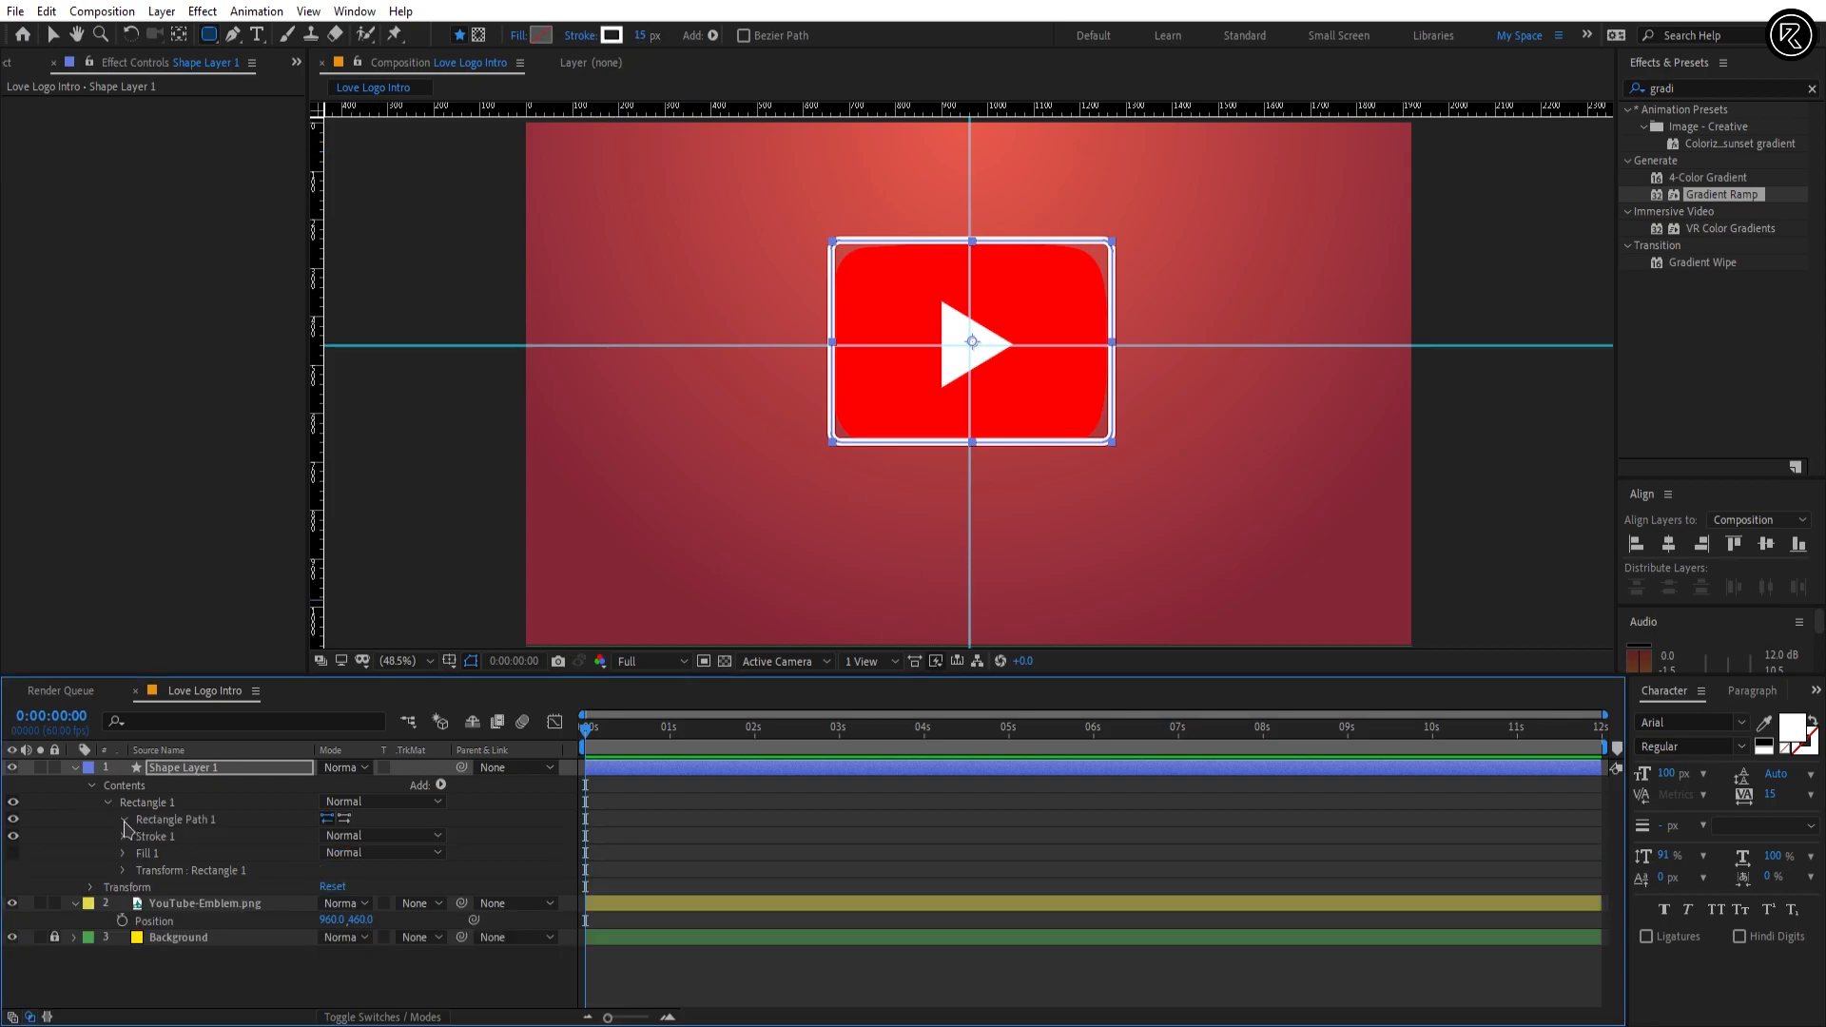
left_click(125, 821)
left_click(325, 868)
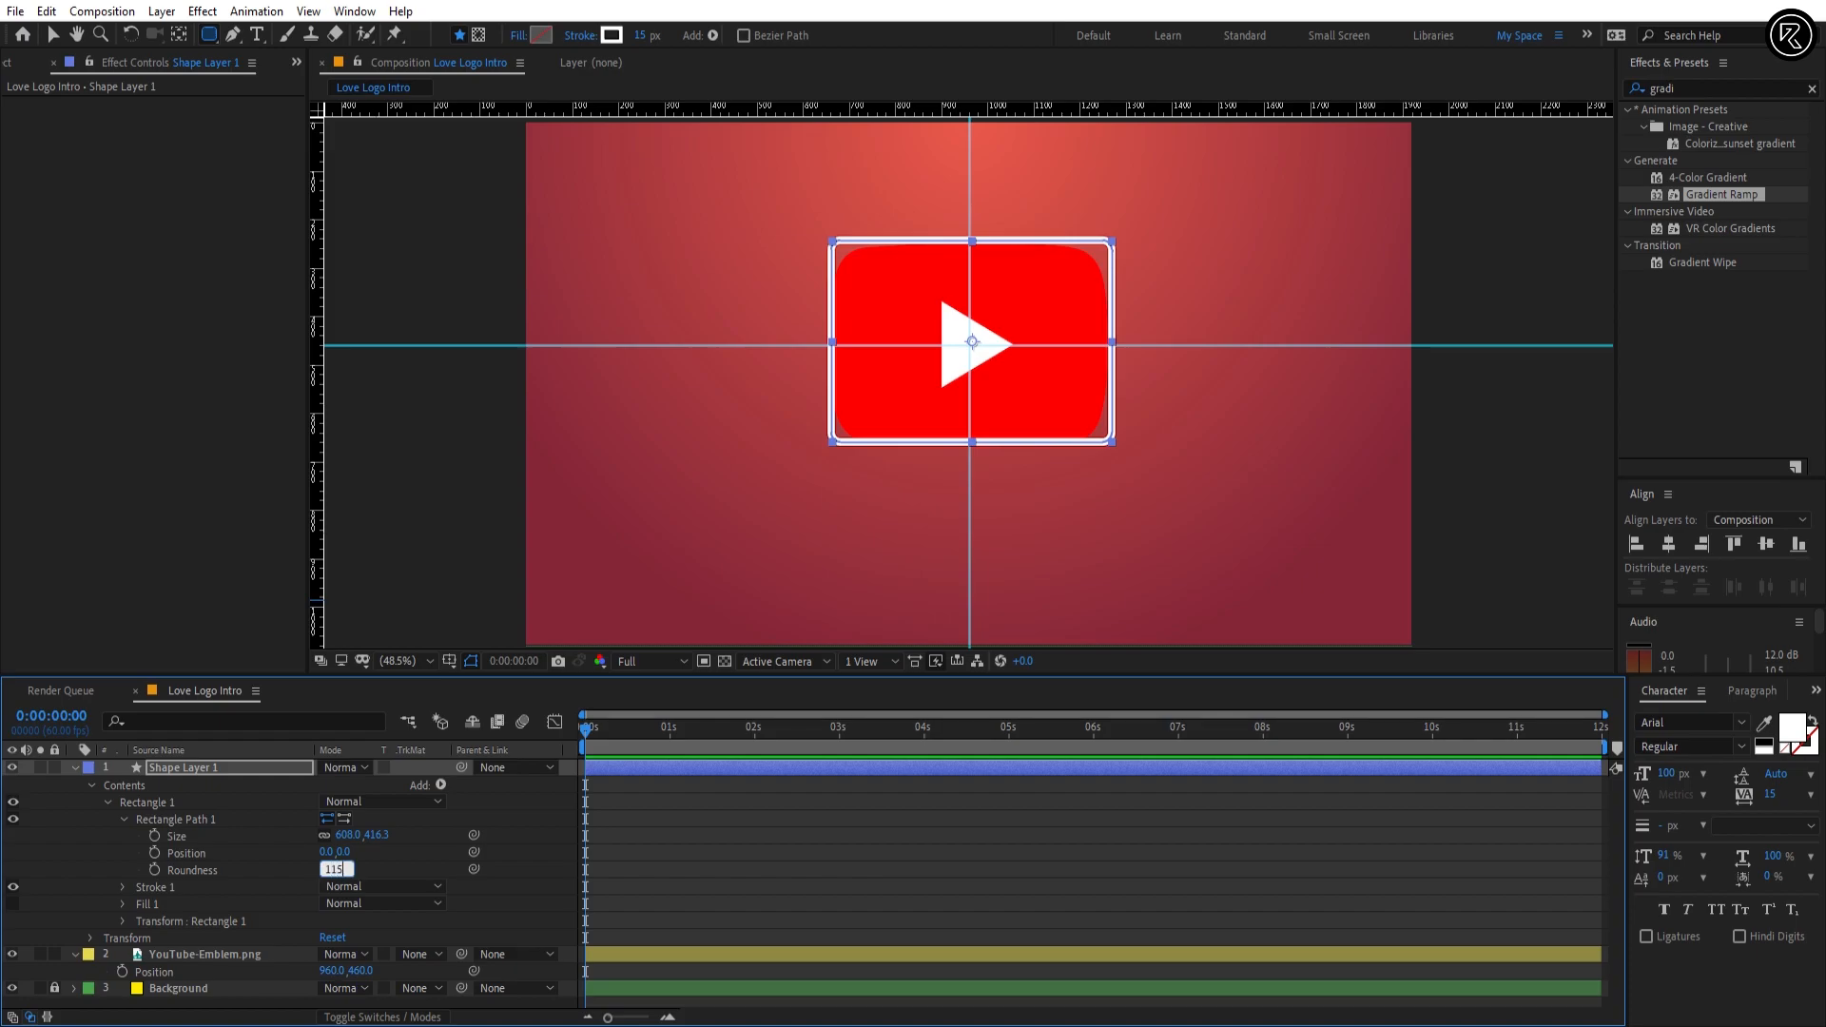
key("Return")
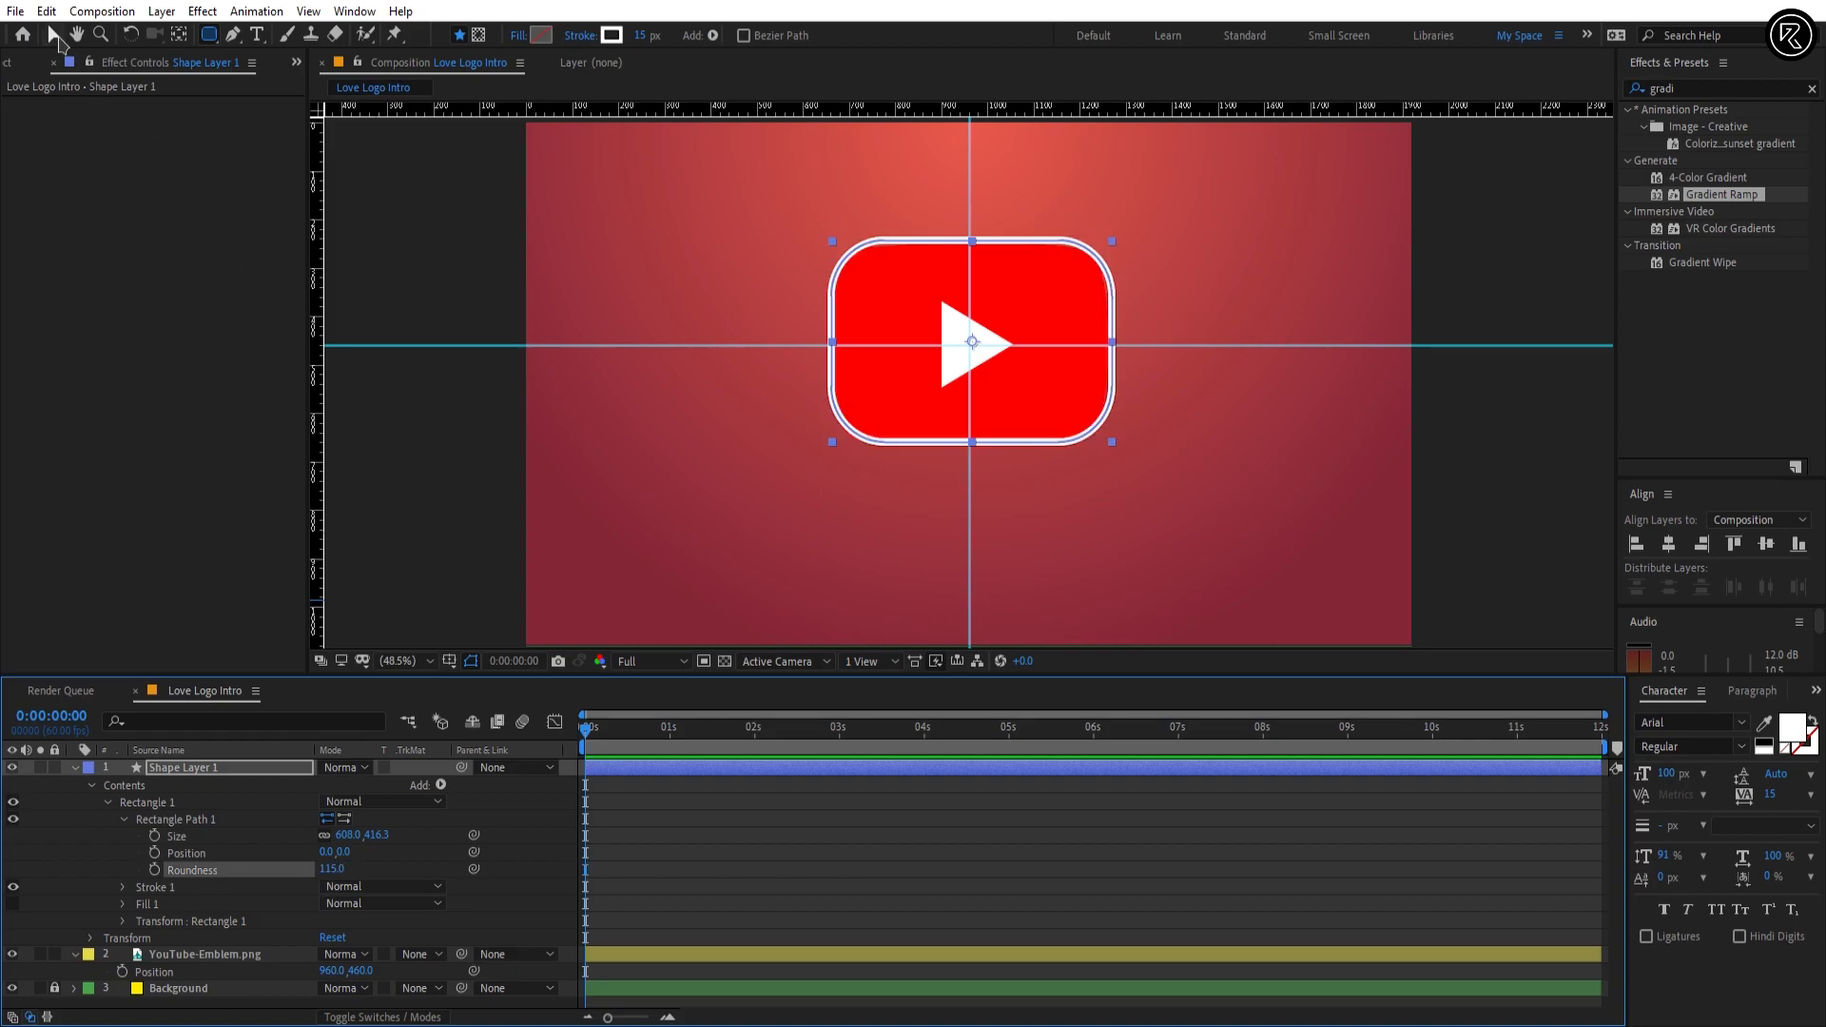
Step: Nudge the outline onto the guide crossing and enlarge it slightly around its centre so it frames the emblem evenly
left_click(55, 37)
key("slash")
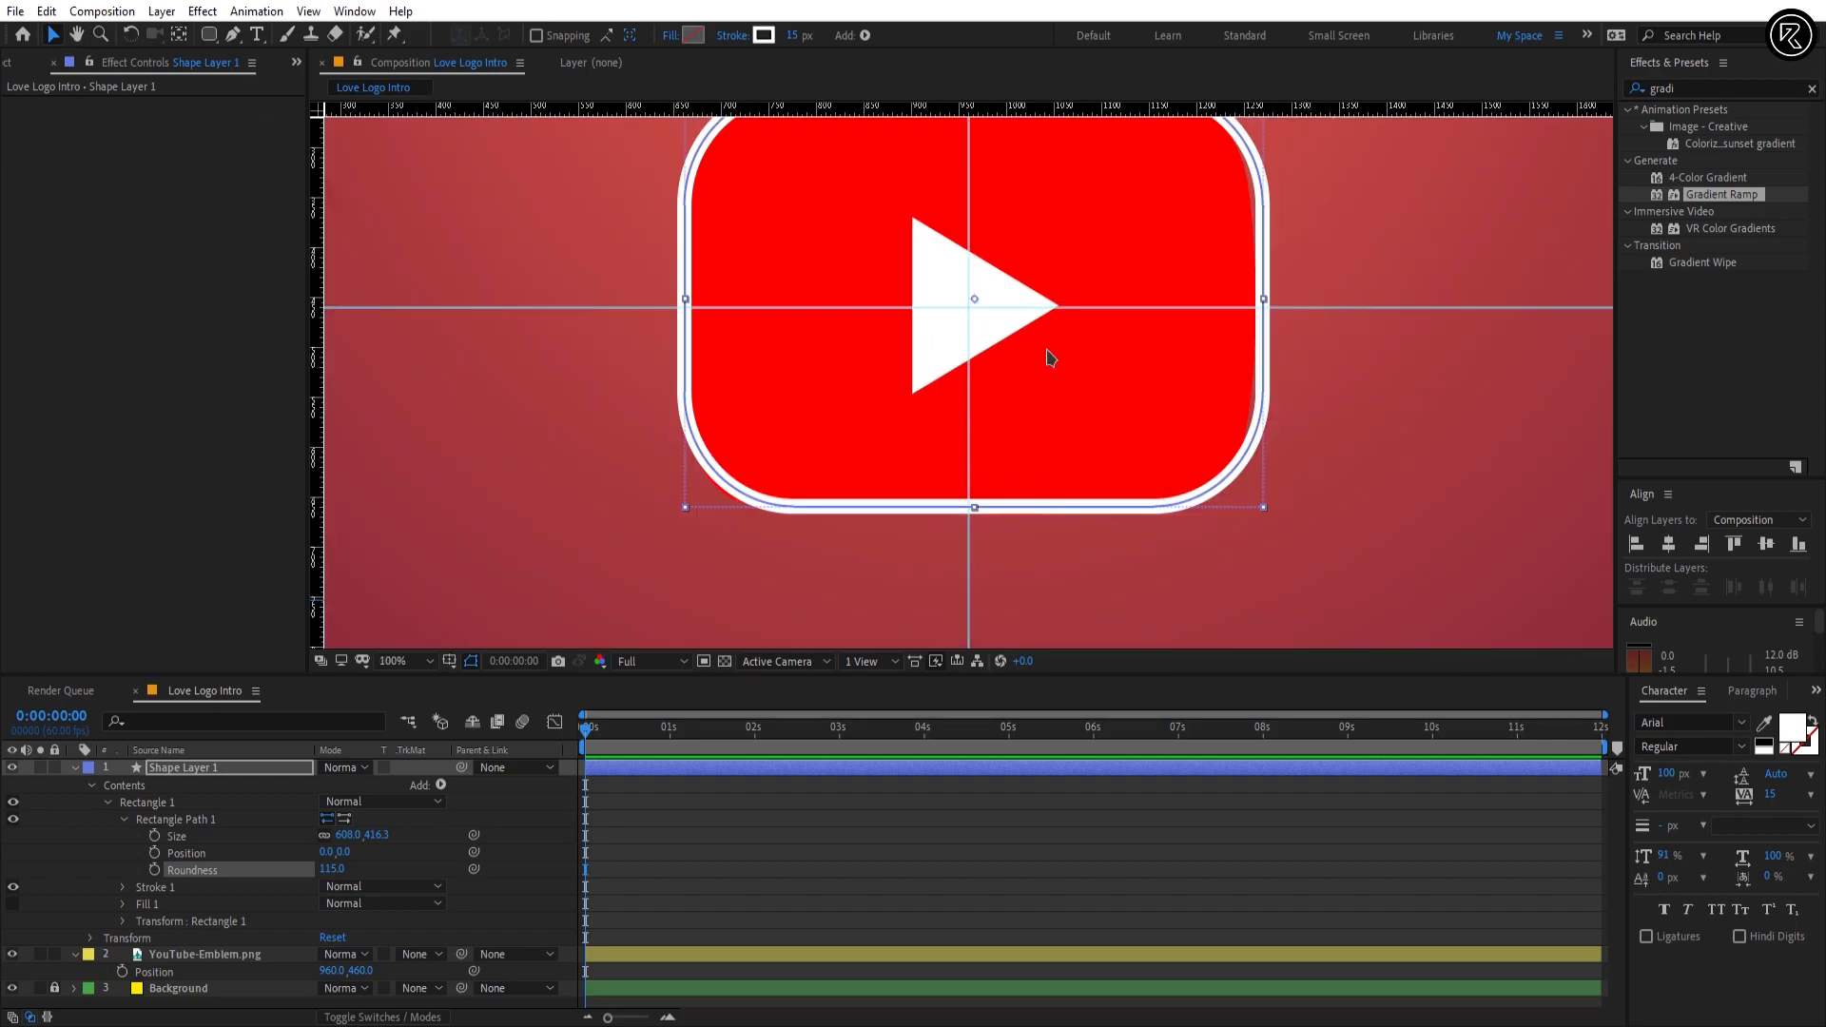
left_click_drag(1047, 355, 947, 424)
key("Left")
key("Left")
key("Left")
key("Left")
key("Left")
key("Left")
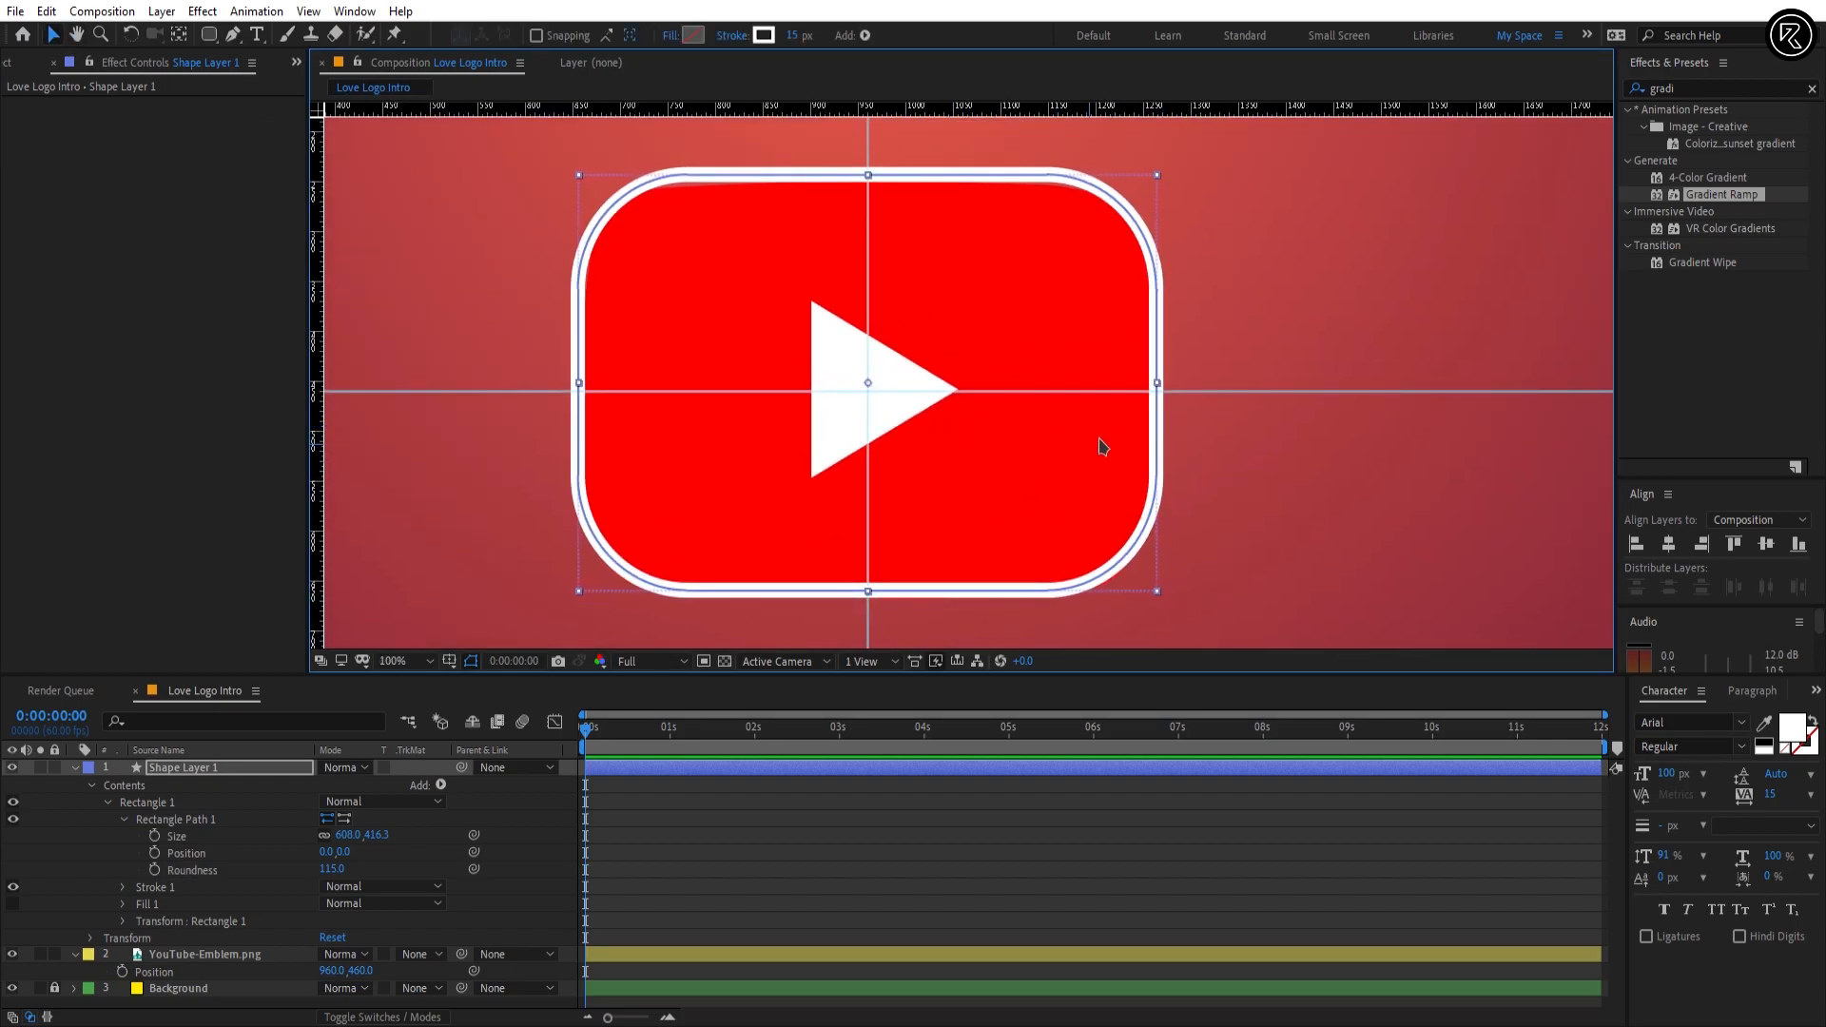
left_click(172, 819)
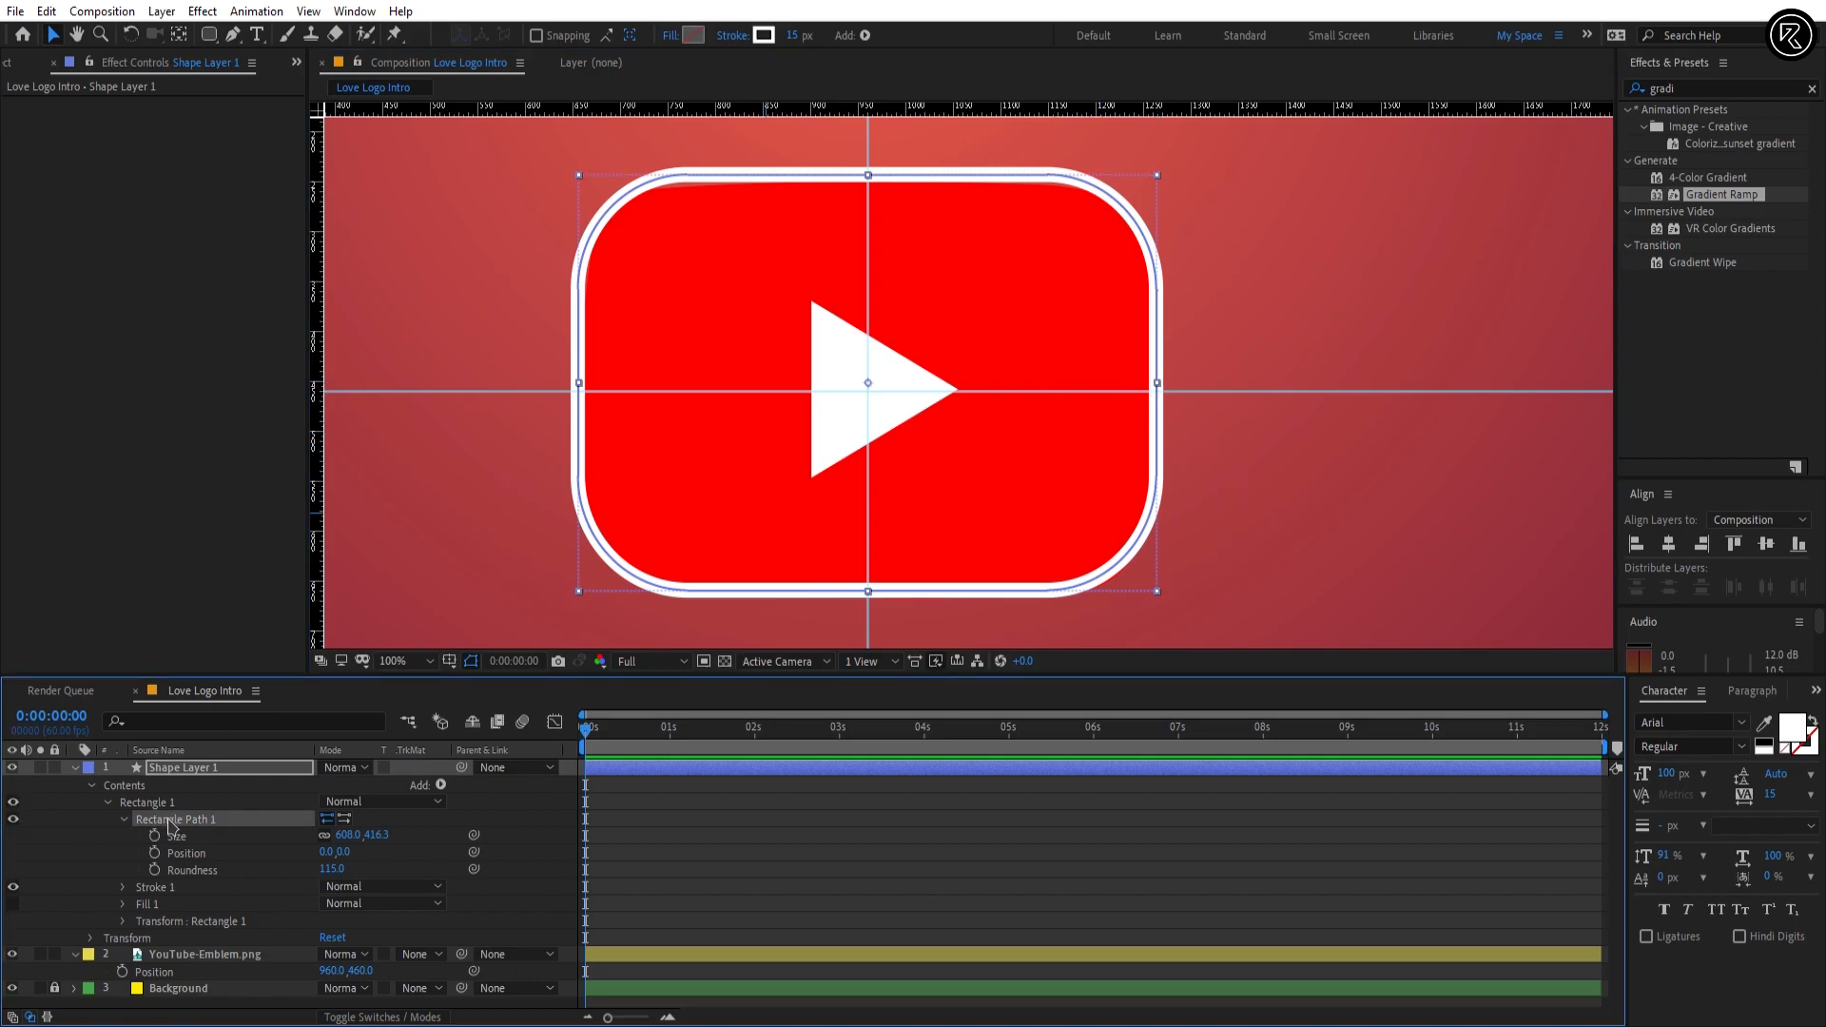
left_click_drag(1158, 384, 1158, 387)
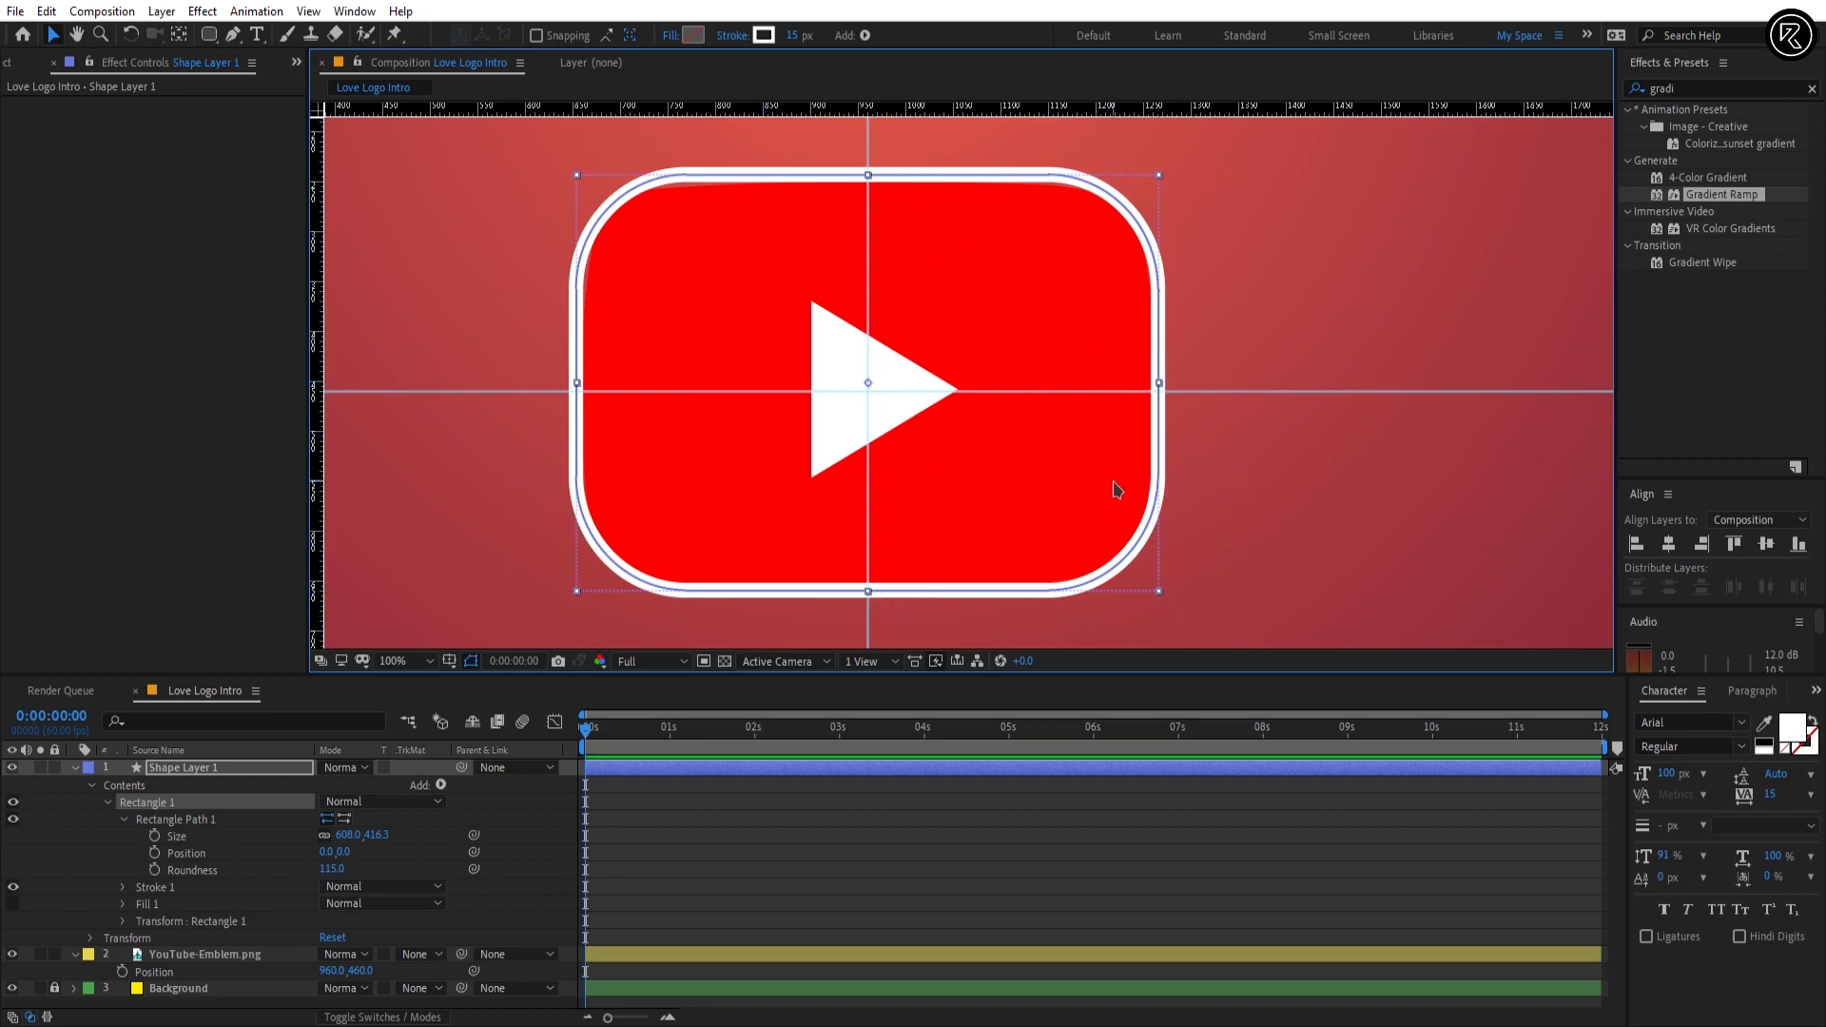
key("shift+Down")
key("Up")
key("Up")
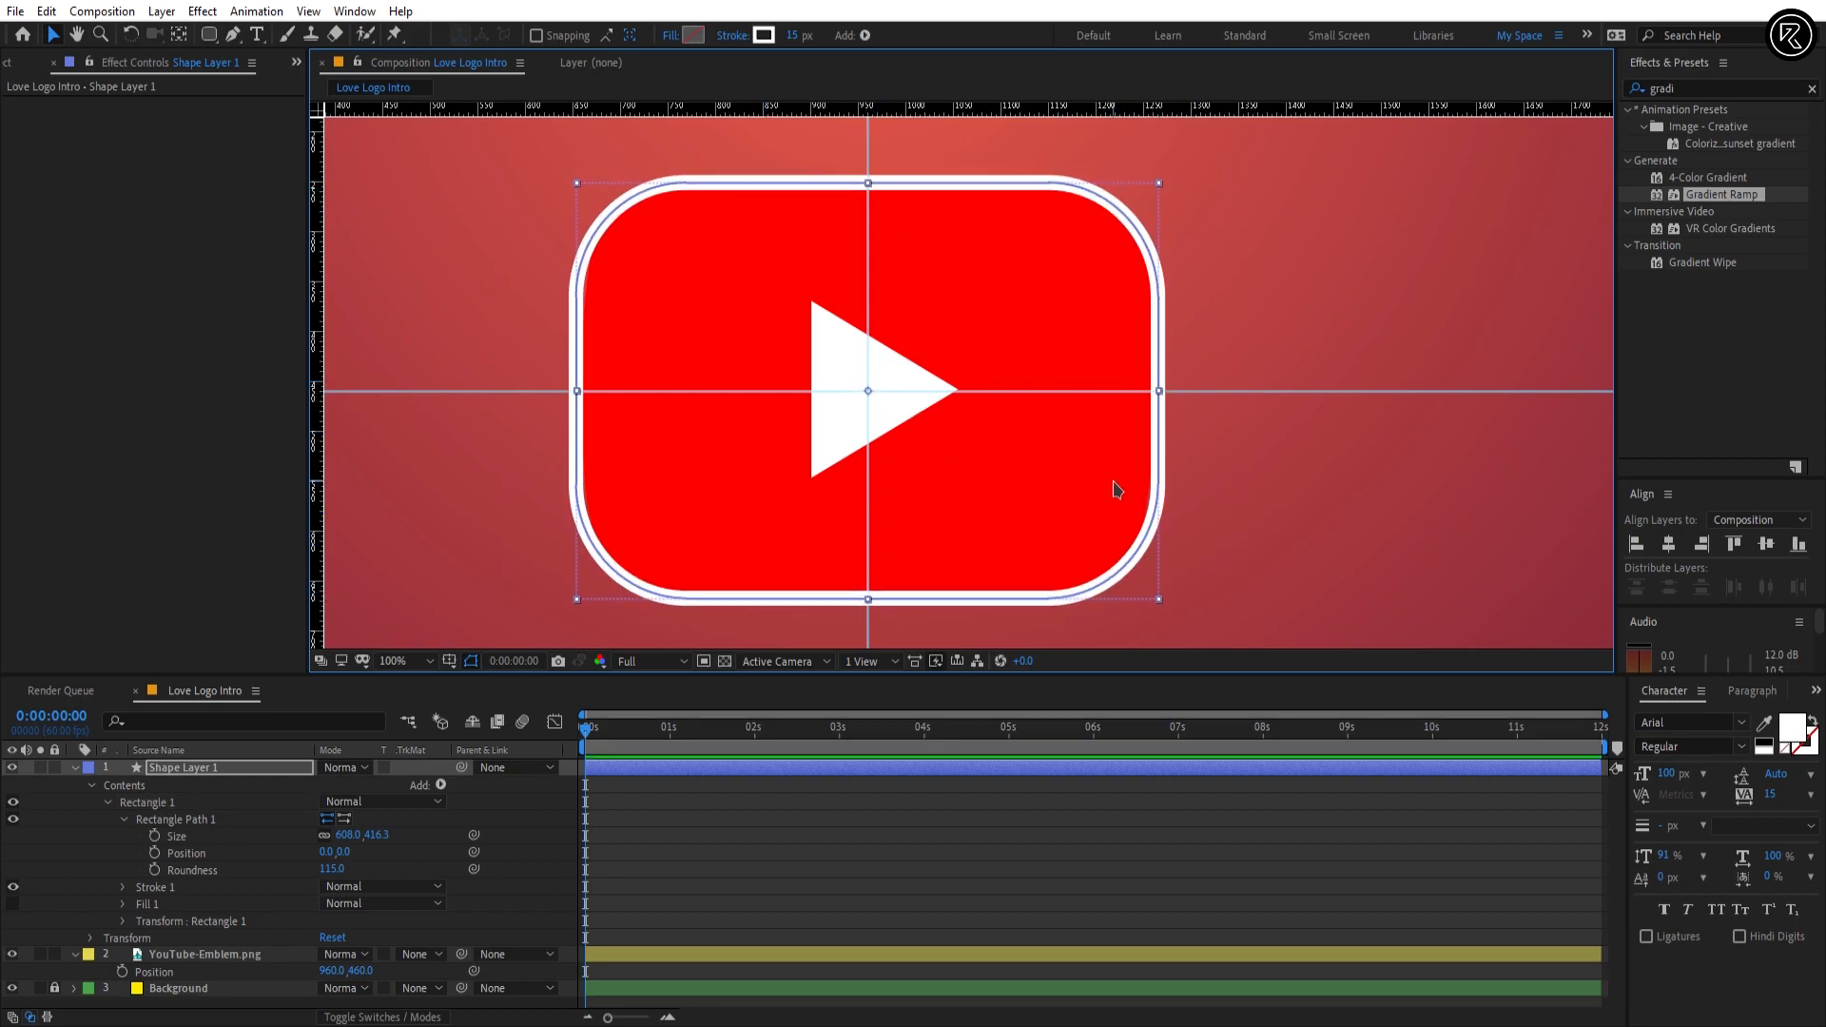
left_click_drag(1160, 601, 1164, 609)
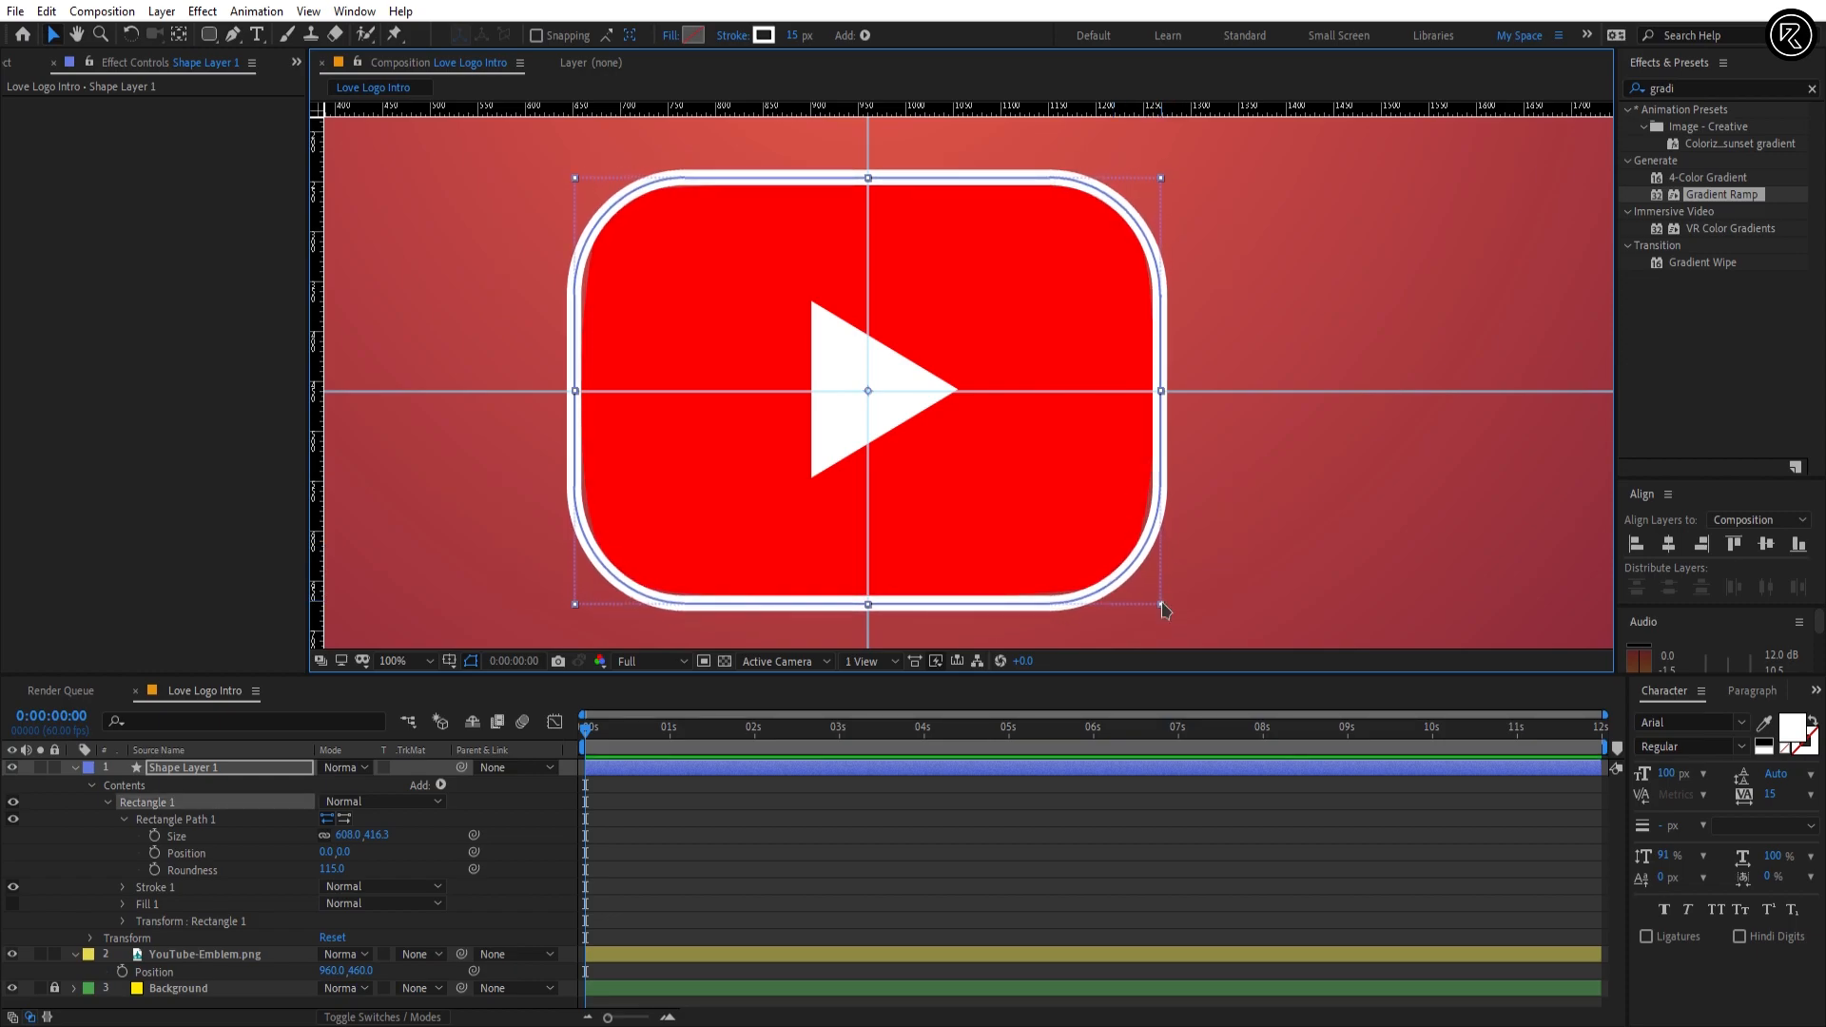
Step: Collapse all layer properties and centre Shape Layer 1's anchor point on the outline with the Pan Behind tool
key("ctrl+a")
key("u")
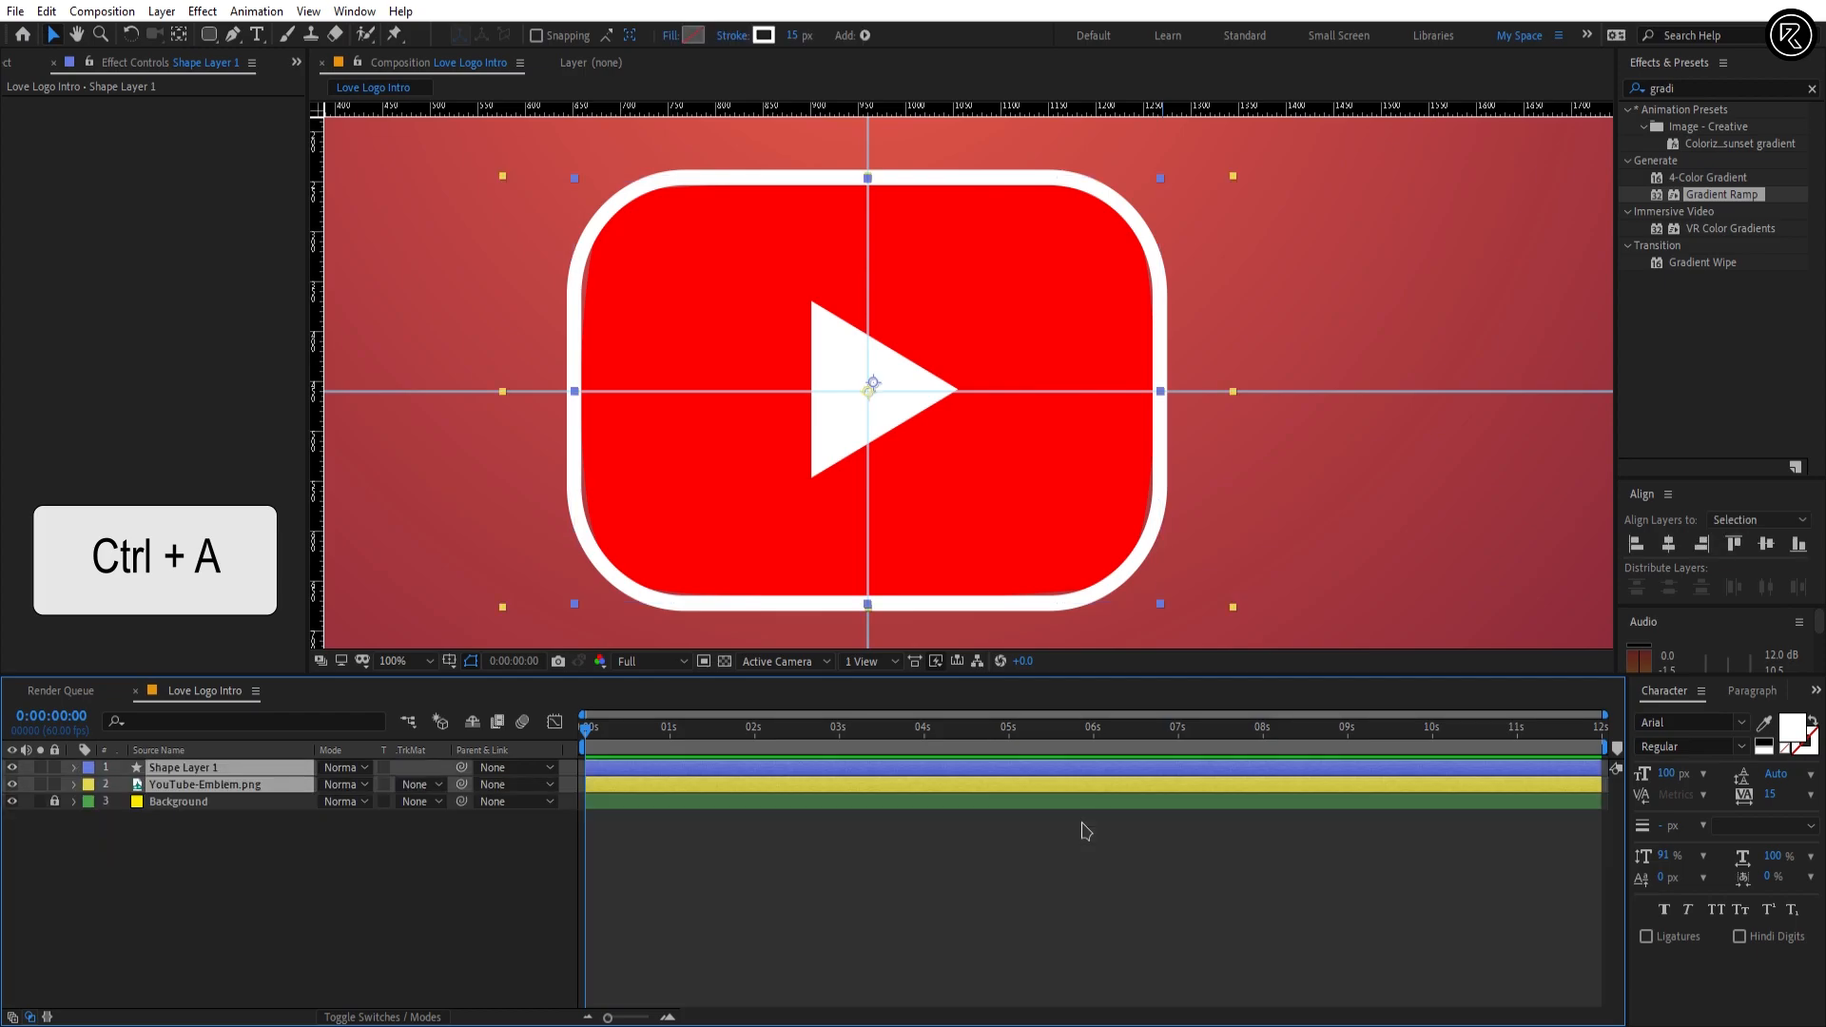
key("shift+slash")
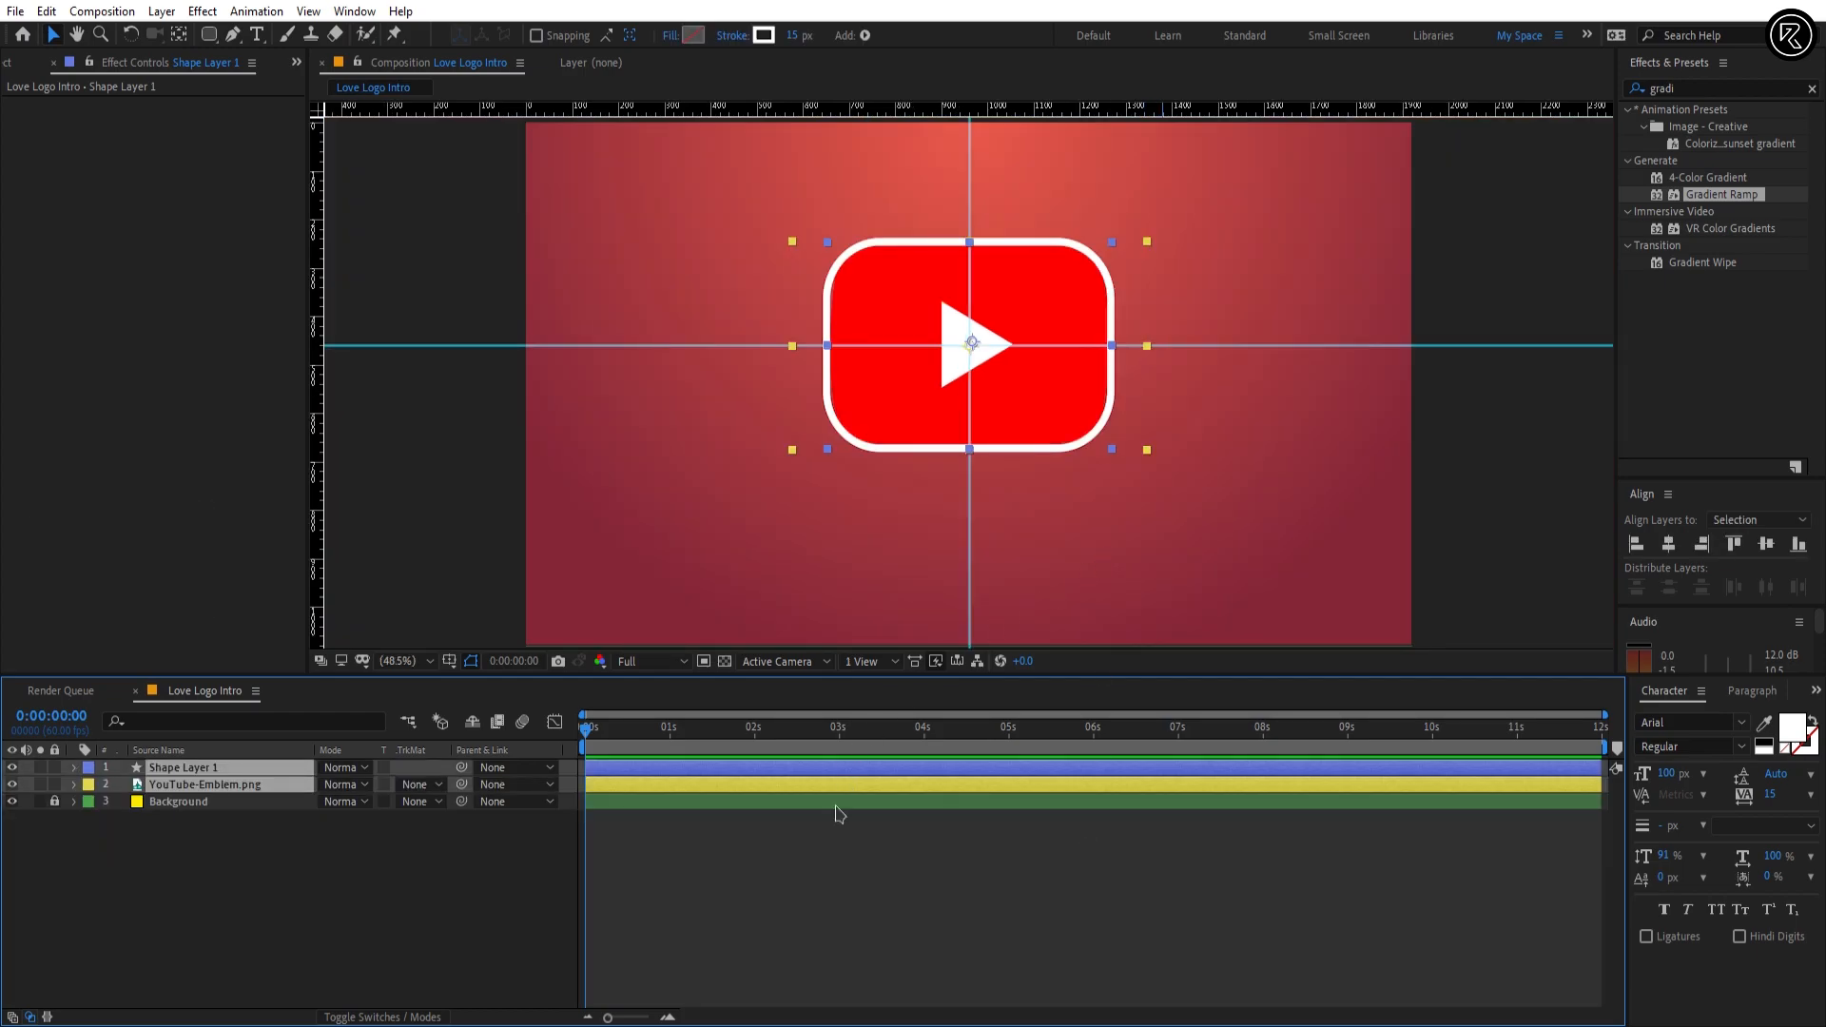
left_click(803, 815)
left_click(803, 769)
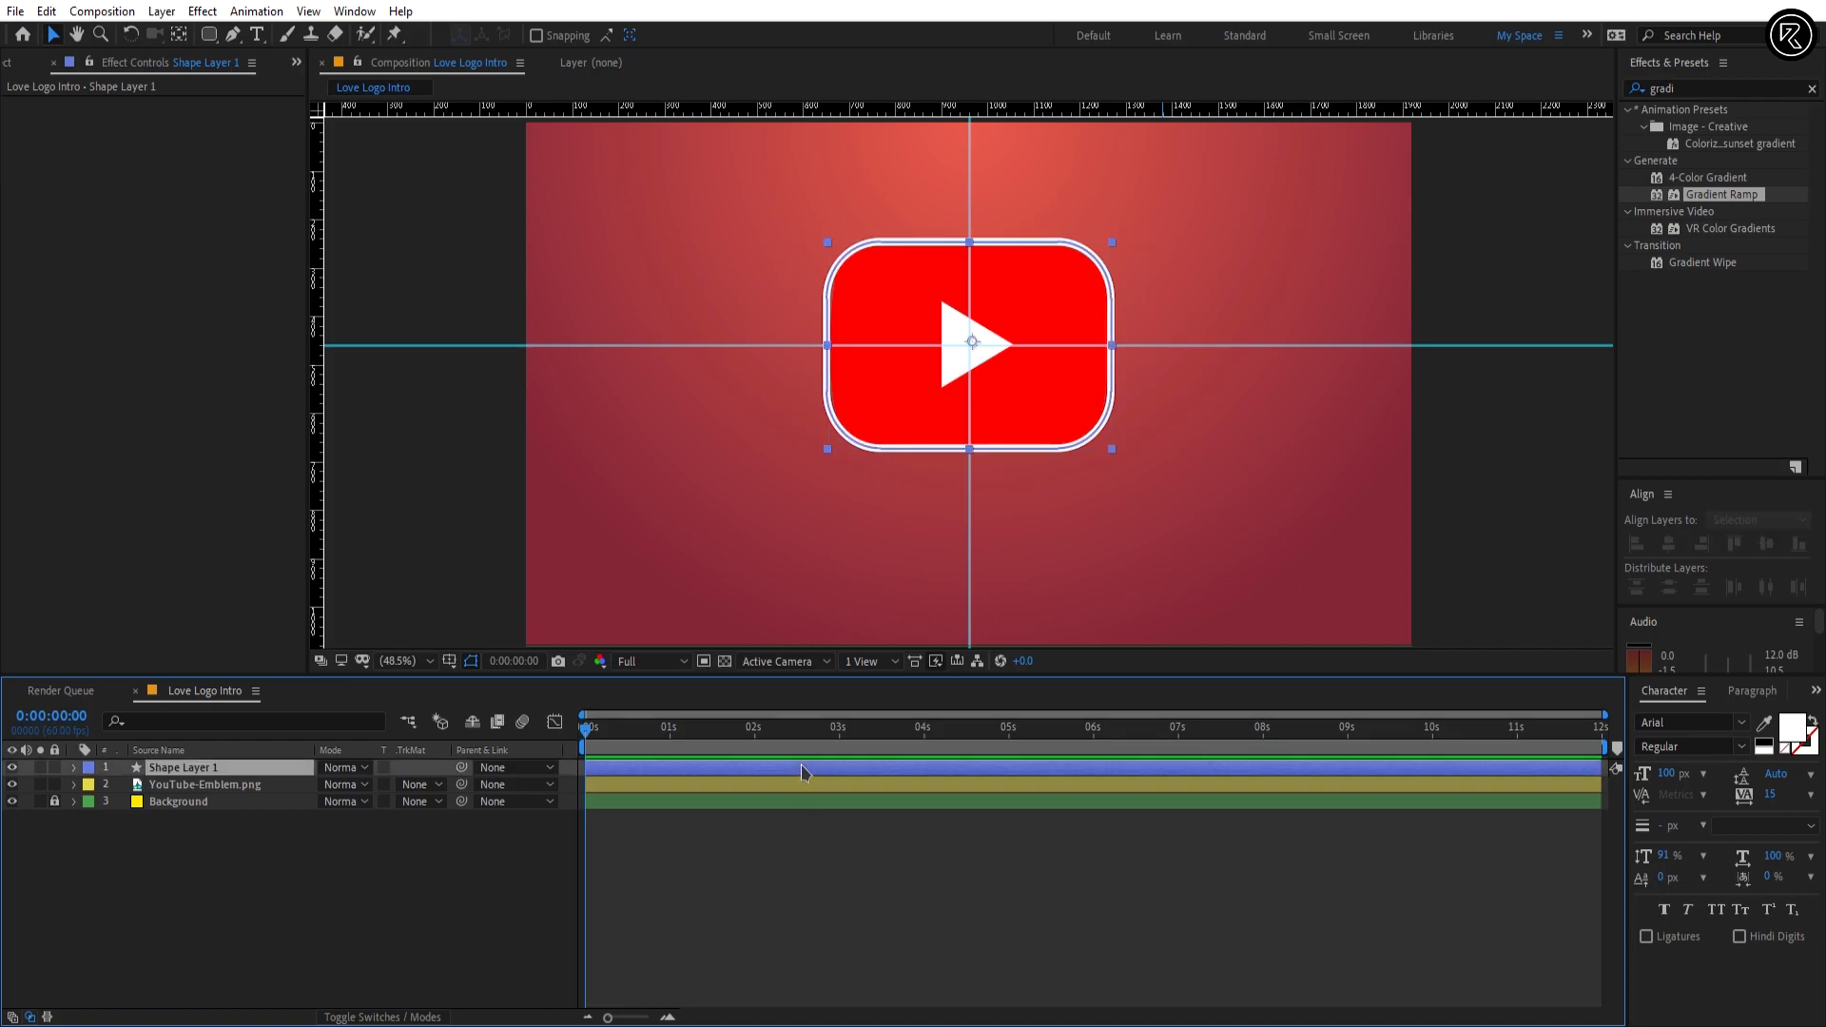
left_click(183, 39)
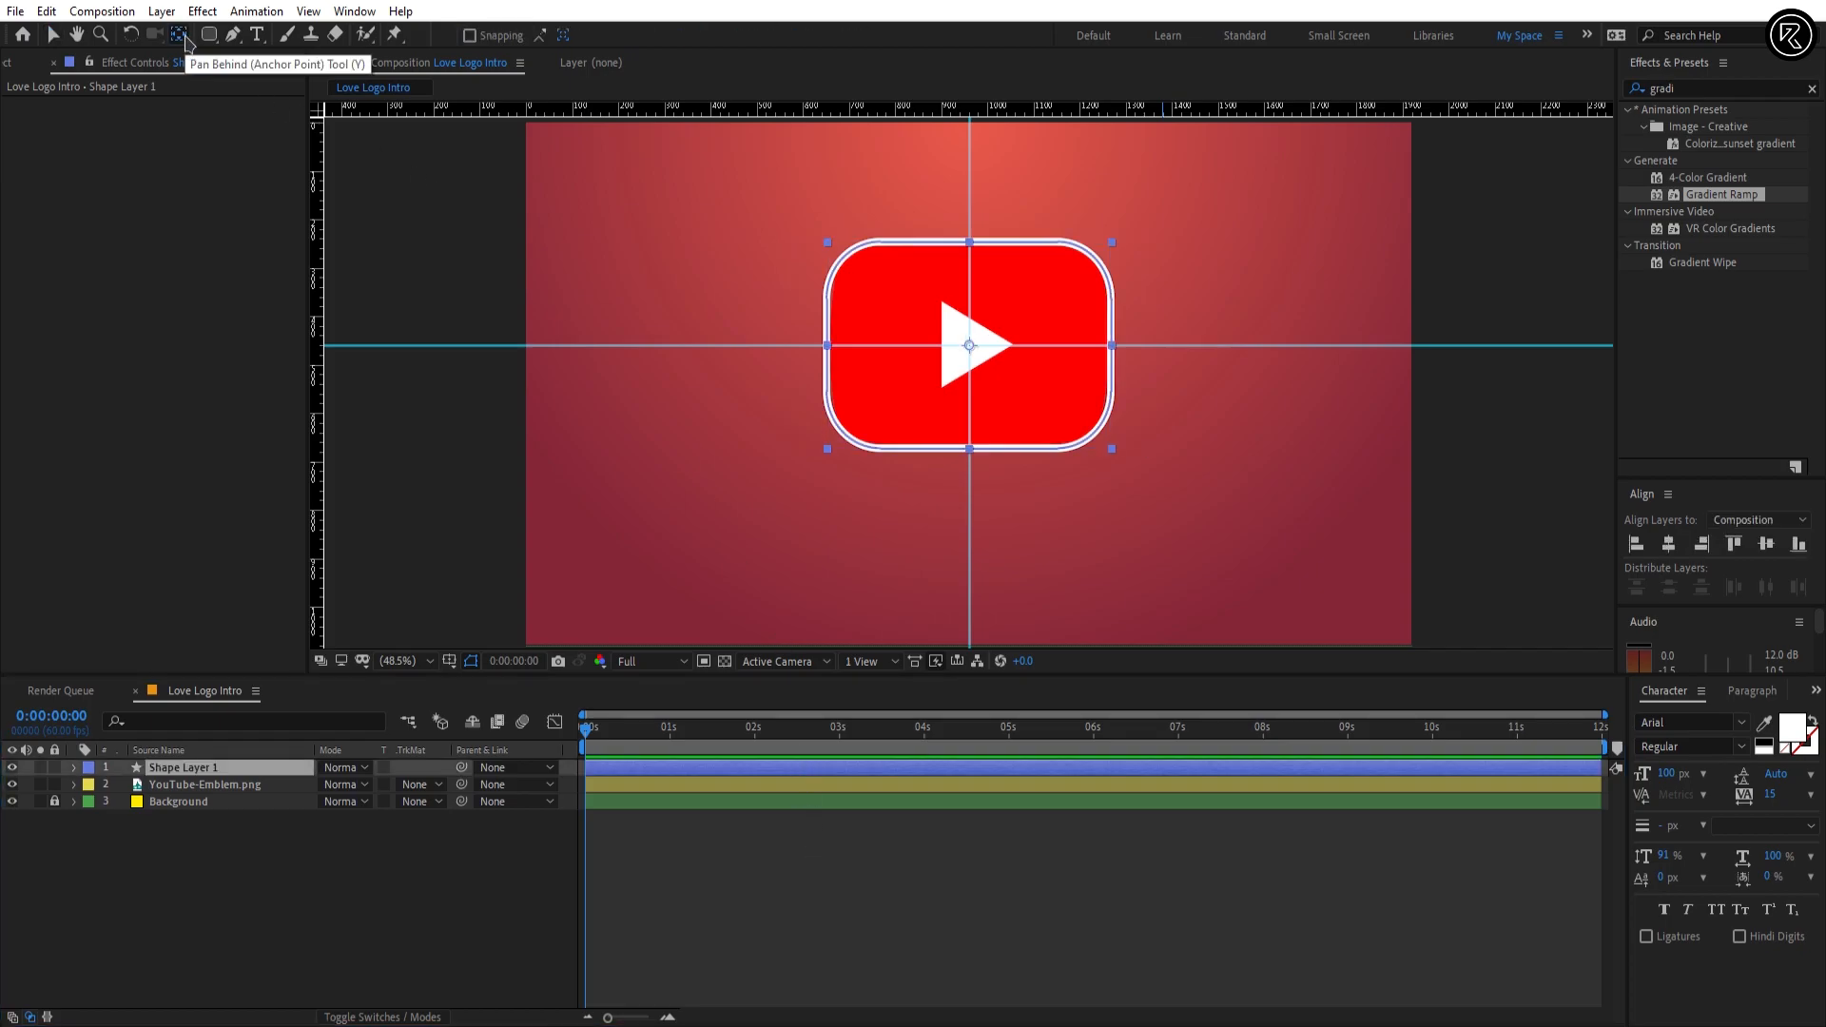
key("slash")
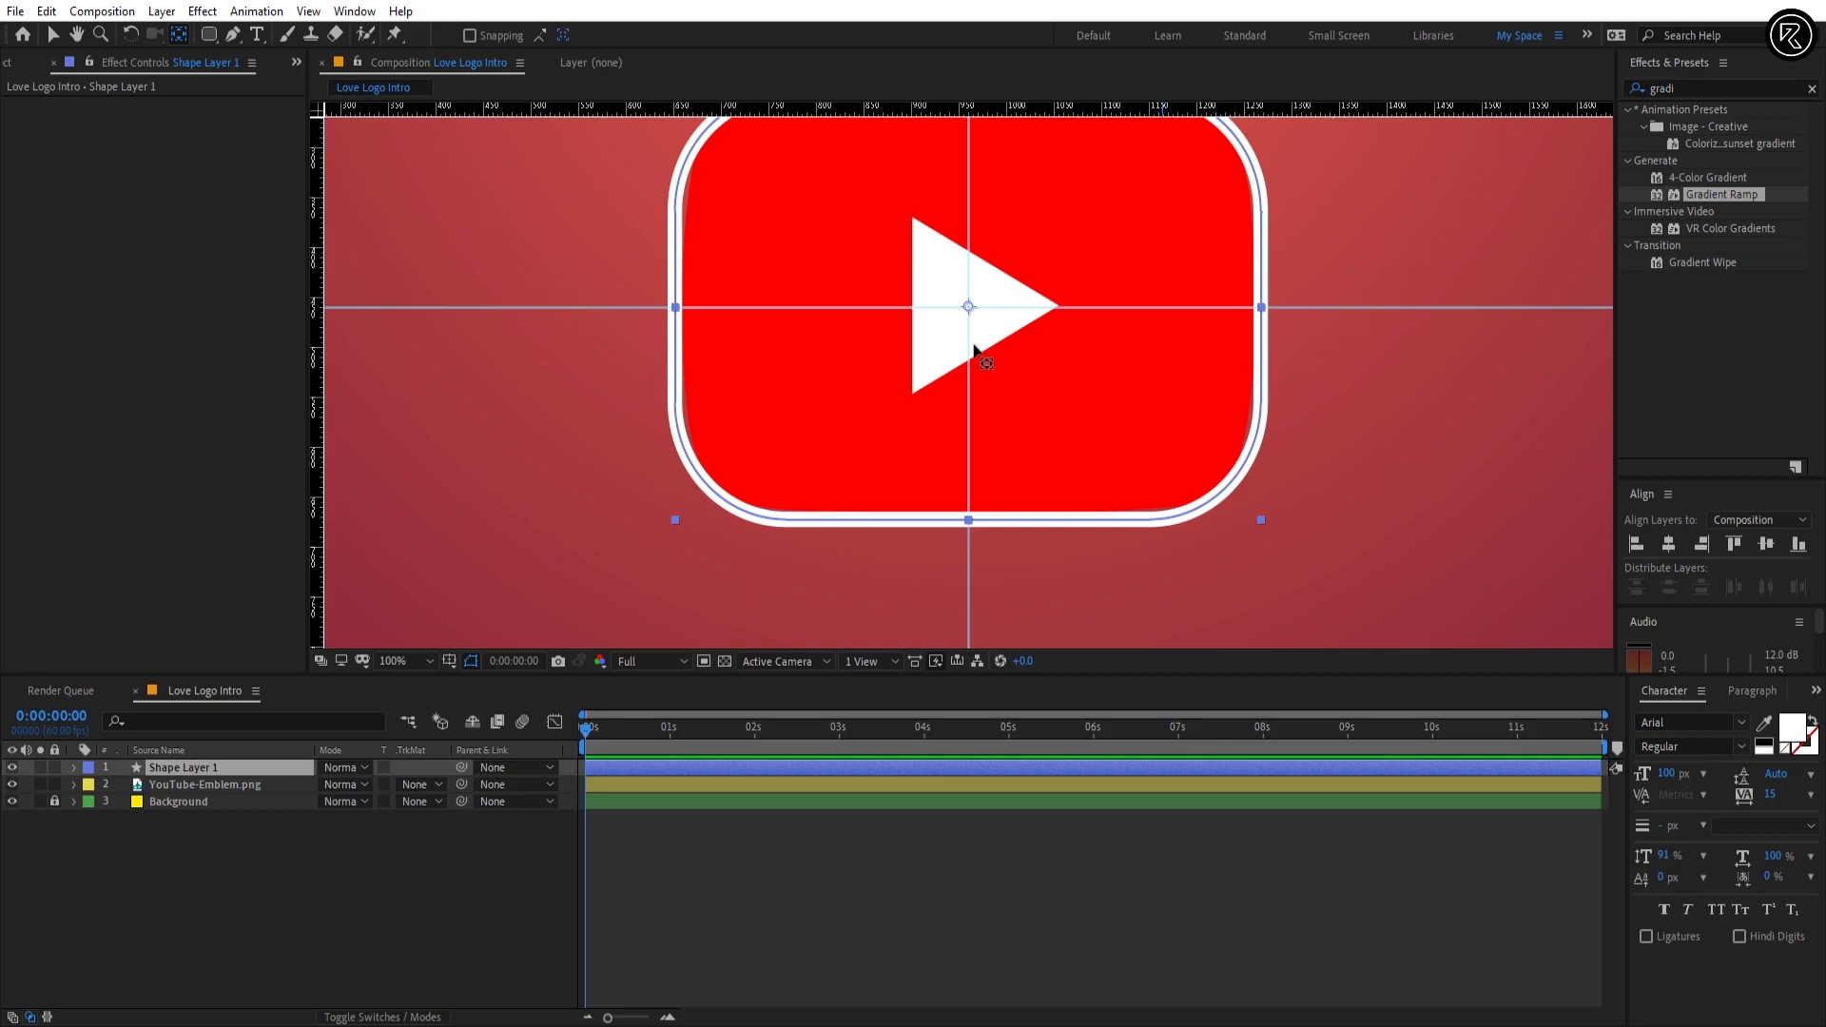
key("shift+slash")
Step: Rename Shape Layer 1 as Youtube Stroke
right_click(210, 770)
left_click(255, 751)
type("Youtube Stroke")
key("Return")
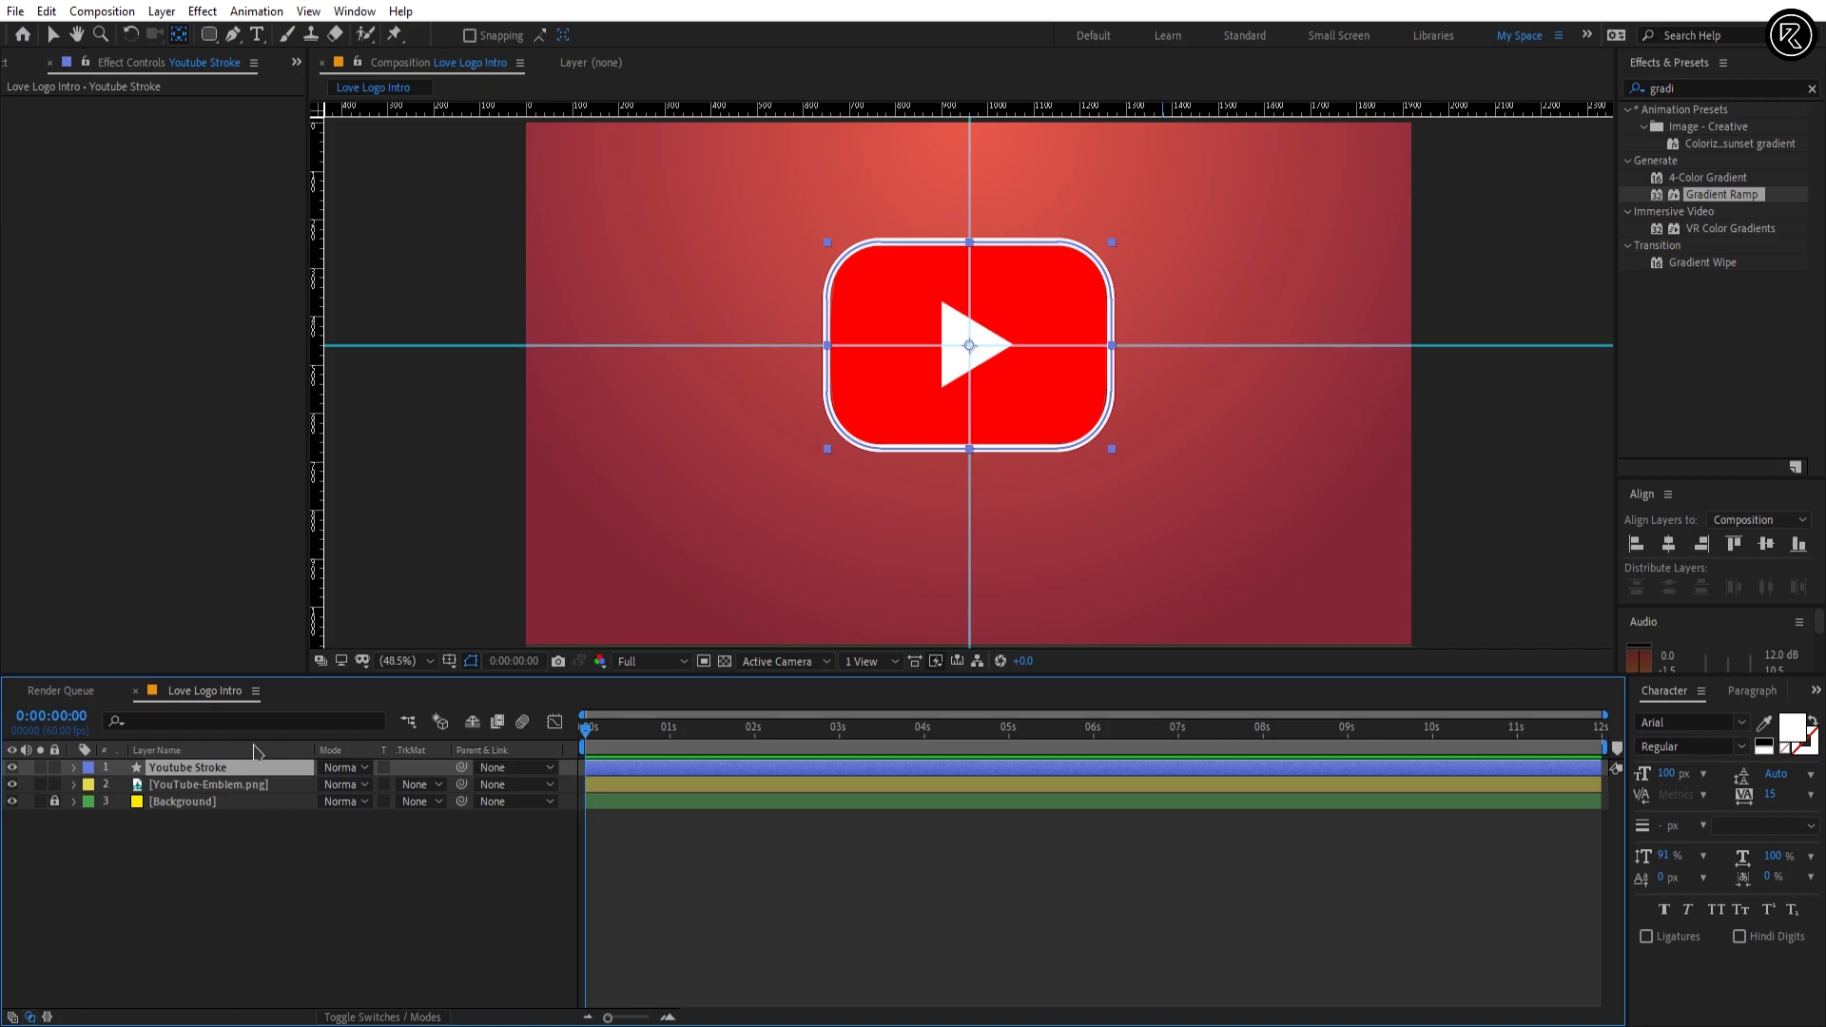
Step: Bring the Play image from the Valentines Day assets folder in File Explorer into the After Effects composition
key("alt+Tab")
key("alt+Tab")
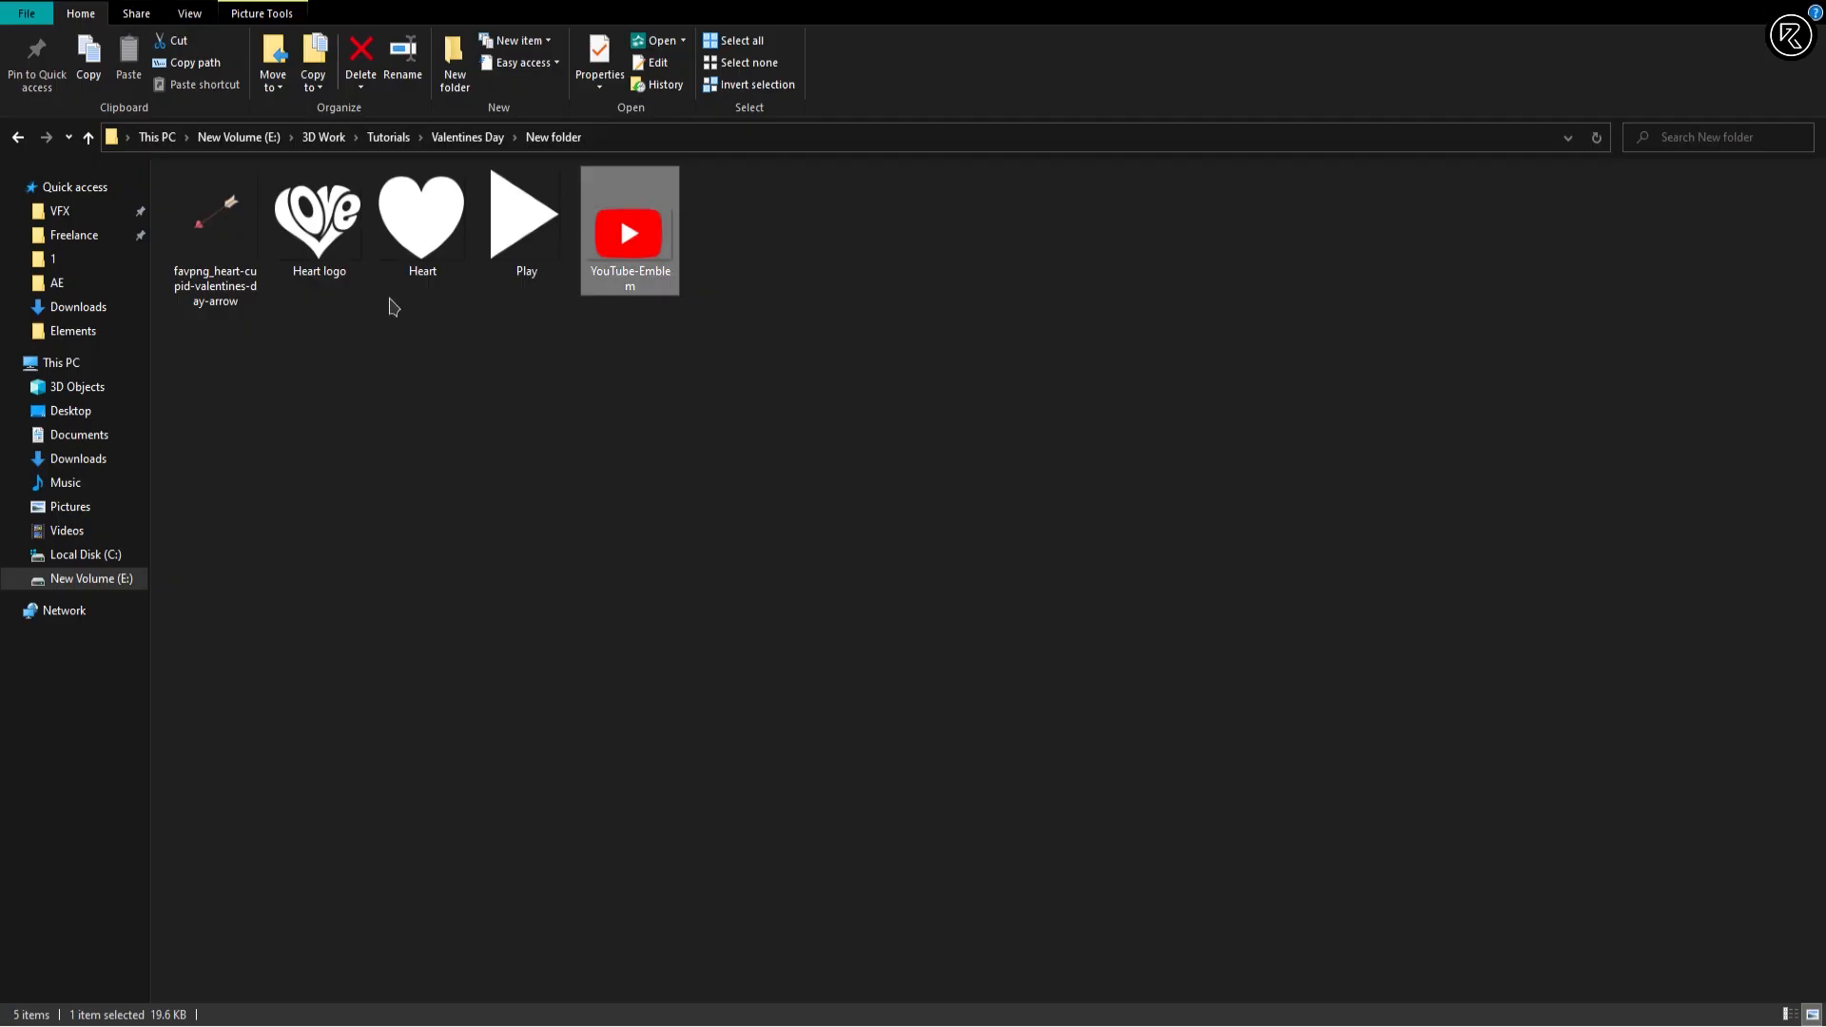
left_click(514, 235)
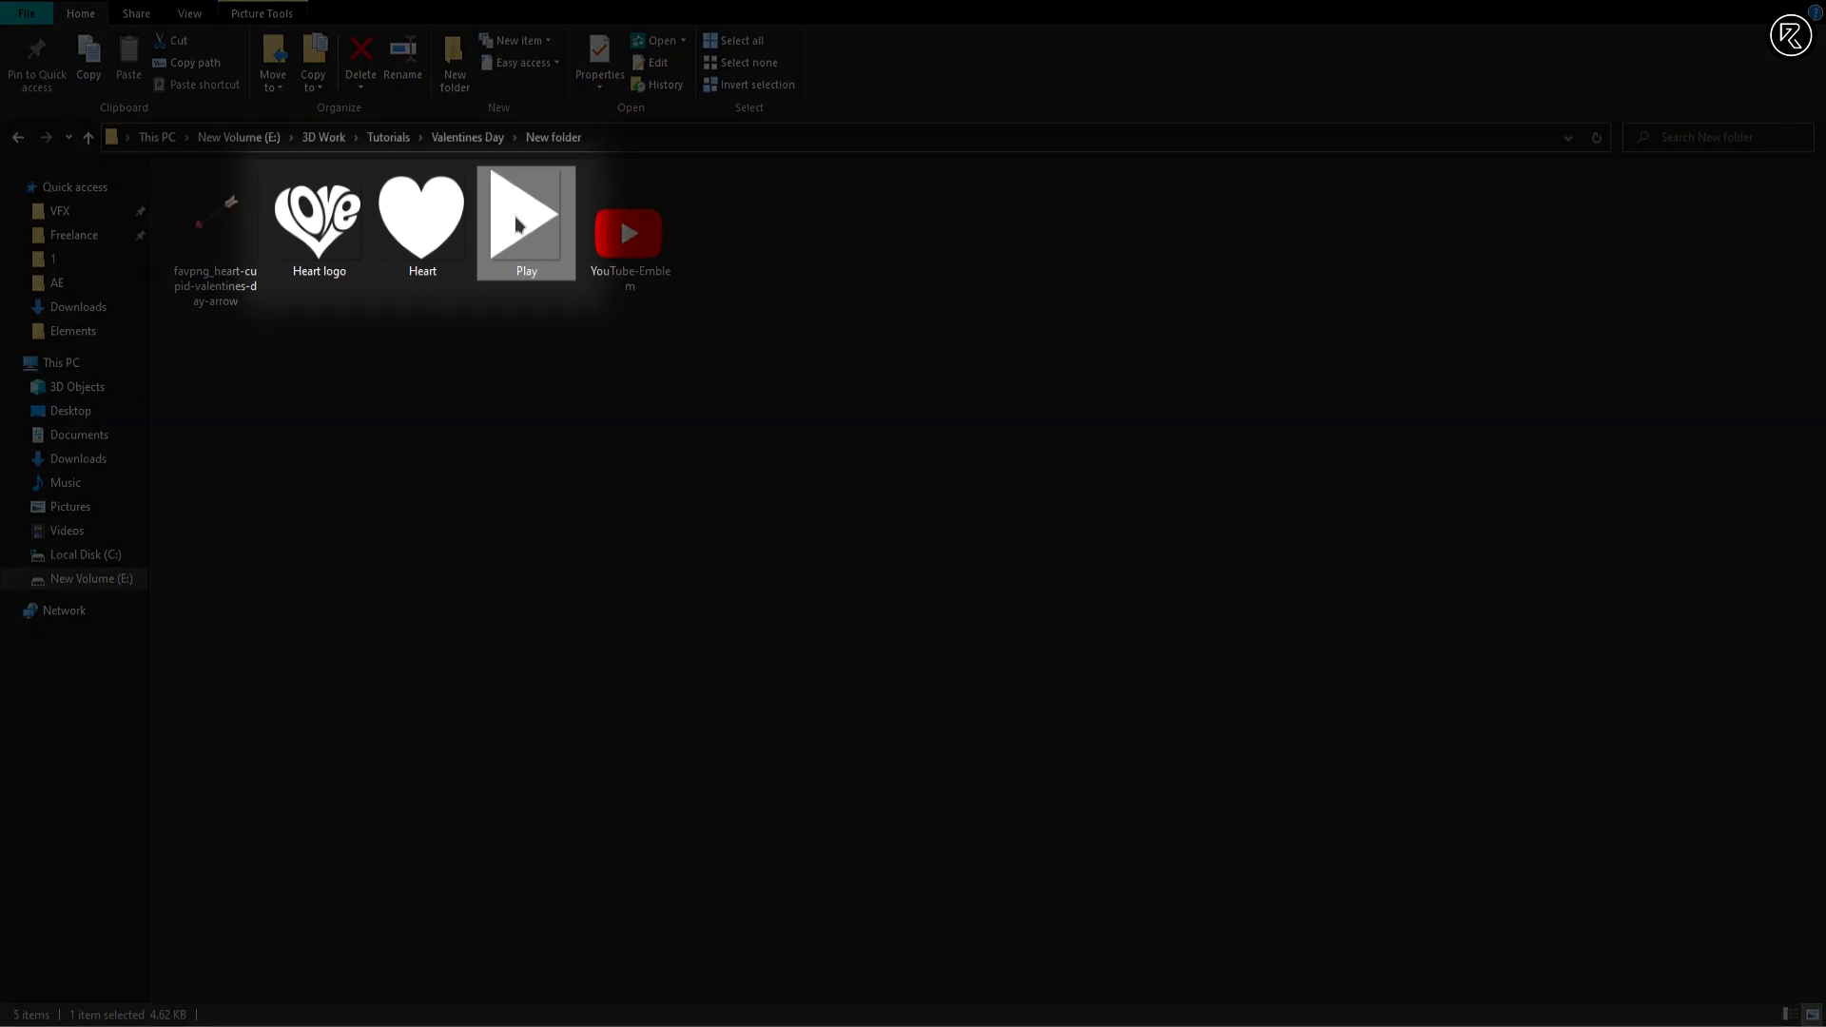
left_click_drag(516, 225, 704, 493)
key("alt+Tab")
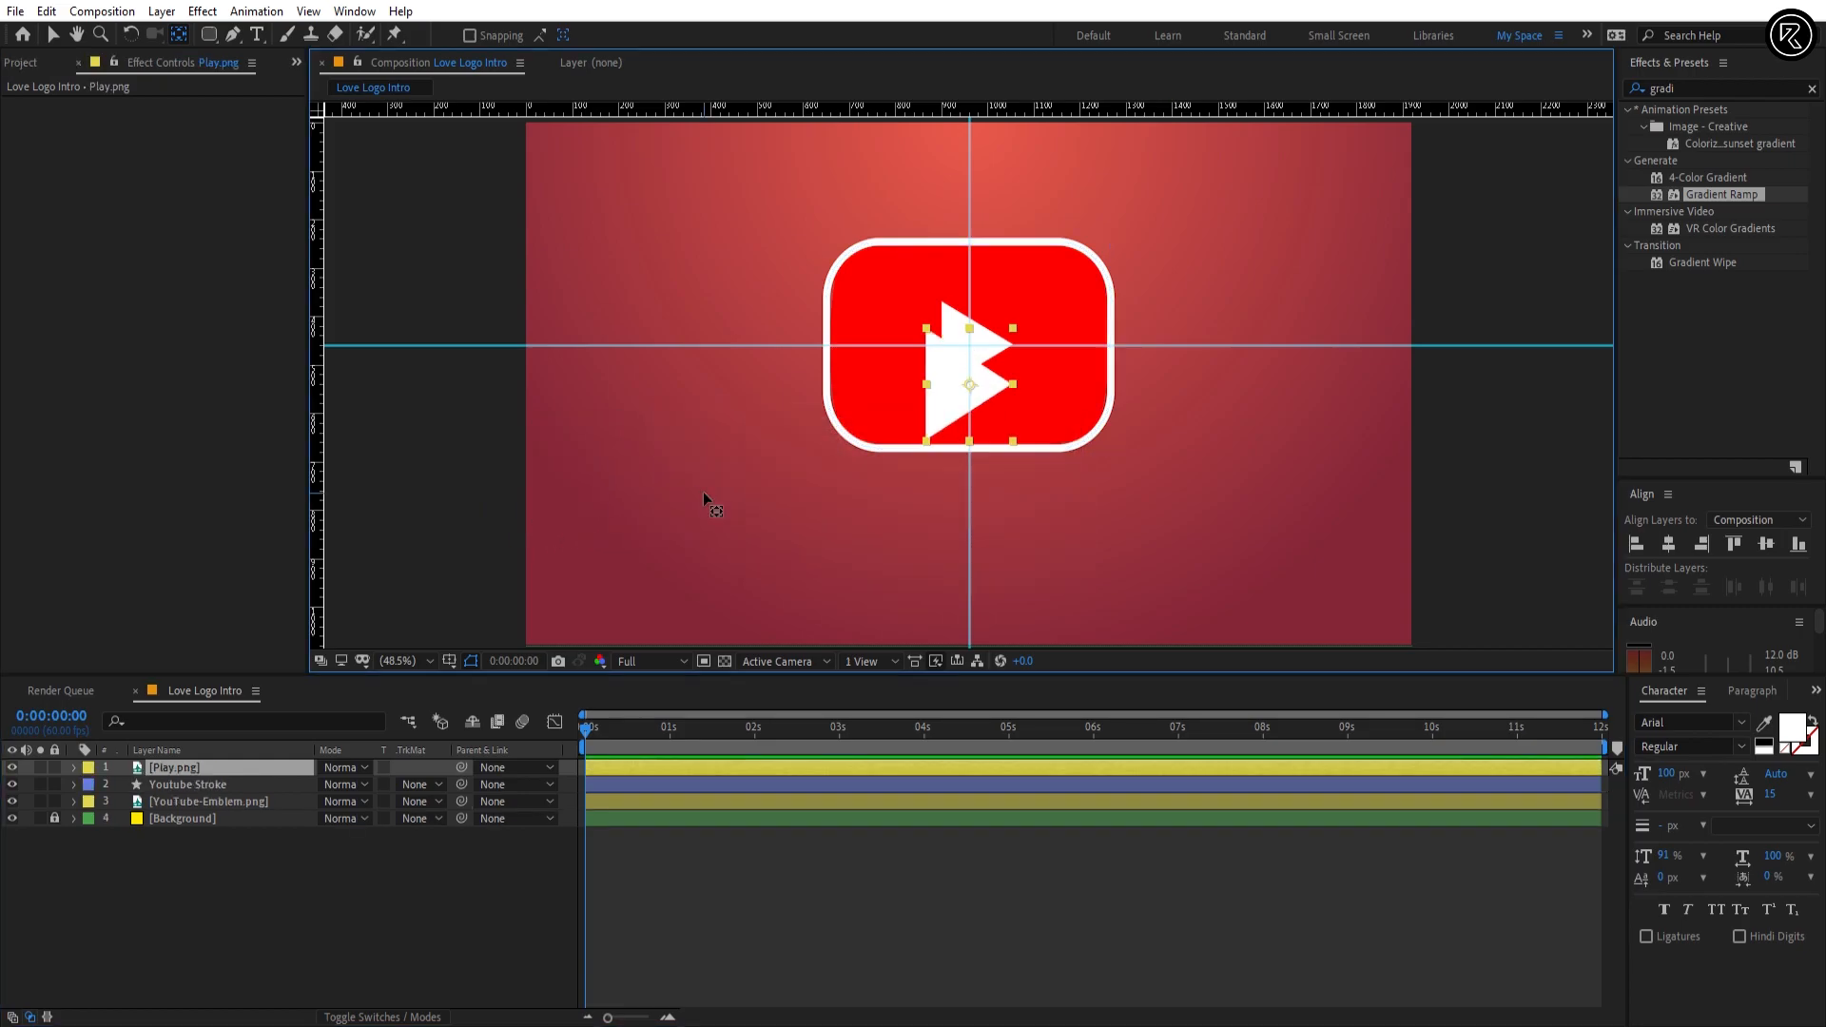
Step: Move the Play.png layer up to position 960, 460 so it sits on the guide crossing
key("p")
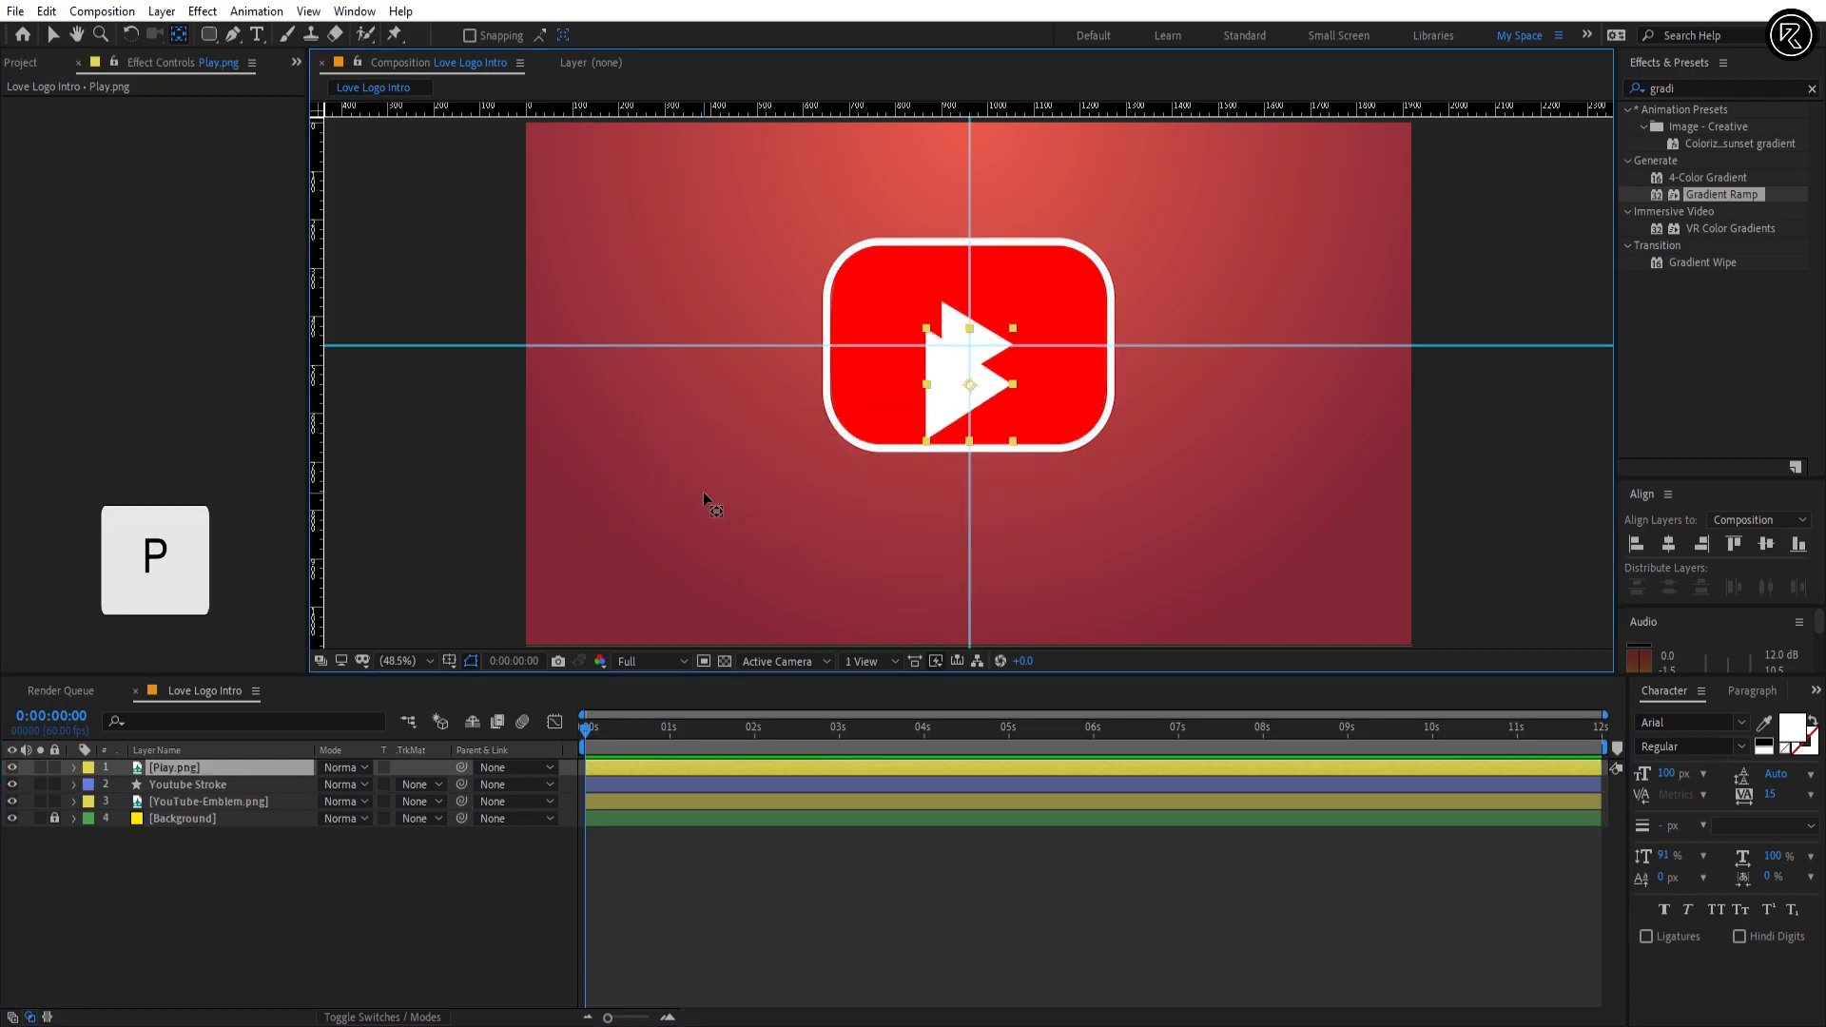
key("shift+Up")
key("shift+Up")
key("shift+Up")
key("shift+Up")
key("shift+Up")
key("shift+Up")
key("shift+Up")
key("shift+Up")
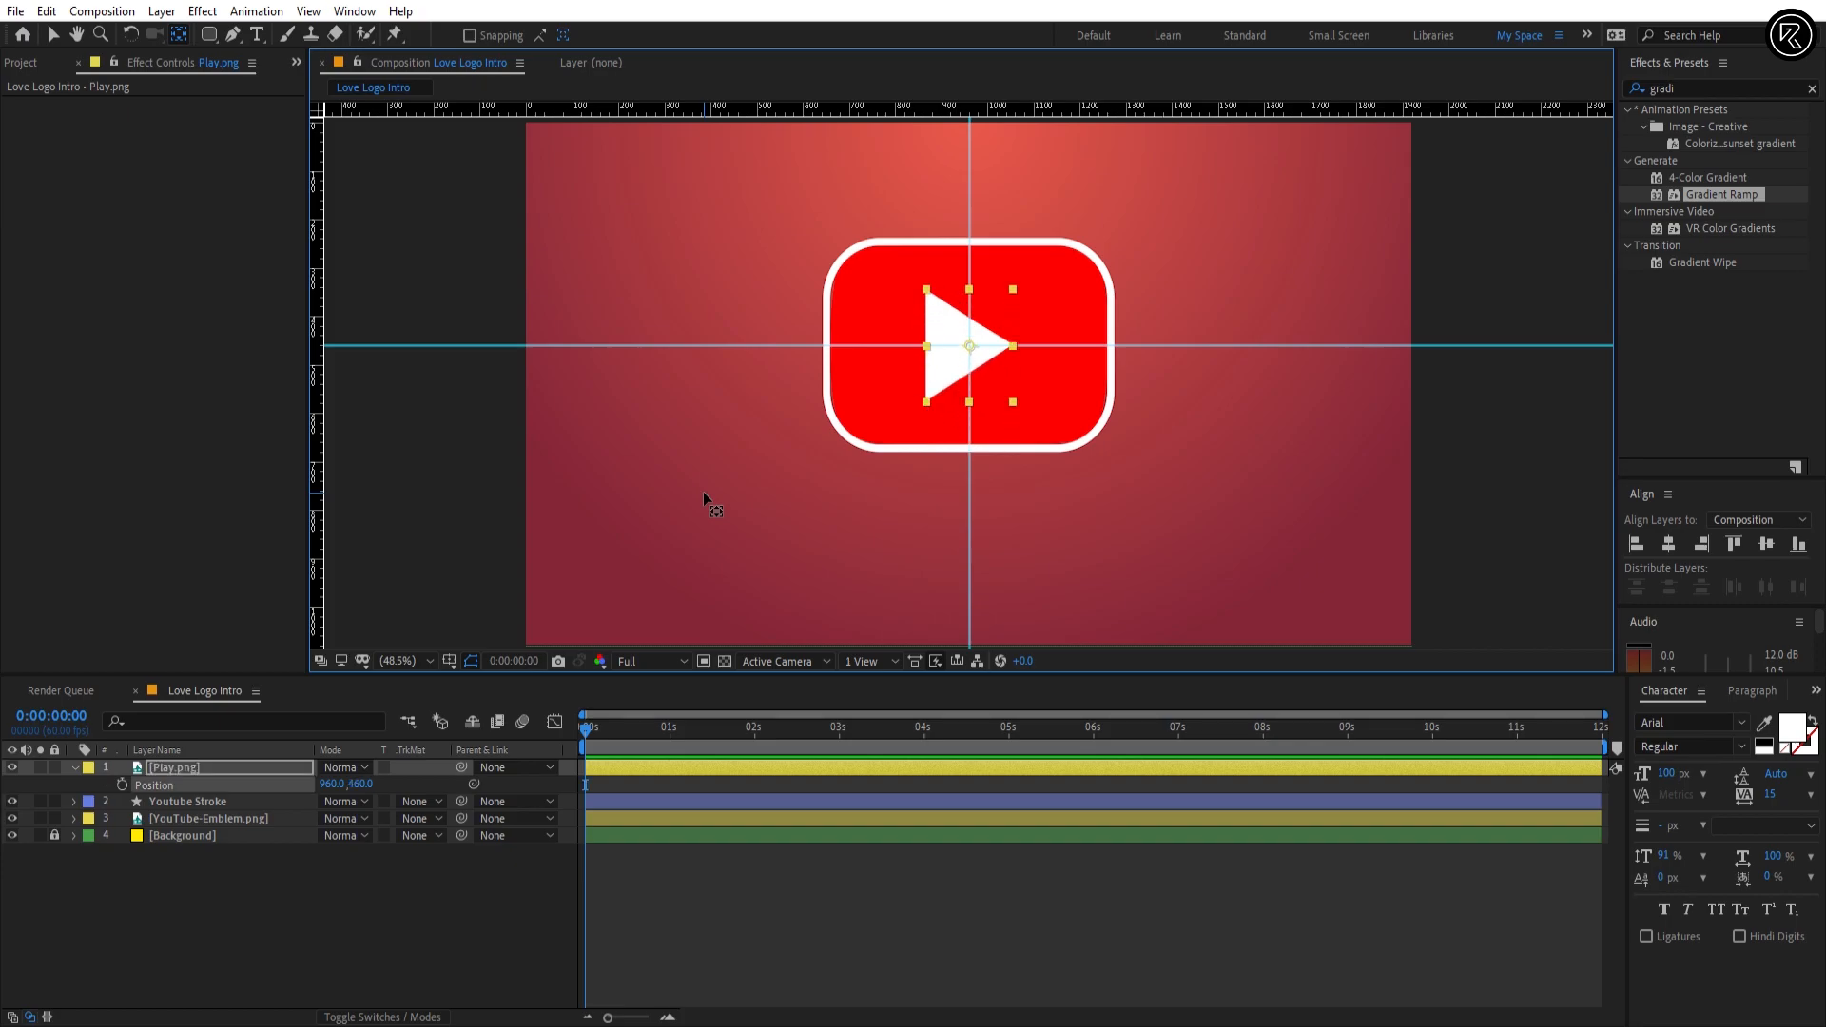
Step: Set Play.png's anchor point to 59.5, 116 to line it up with the emblem's triangle, and delete the YouTube-Emblem.png layer
left_click(75, 771)
left_click(74, 771)
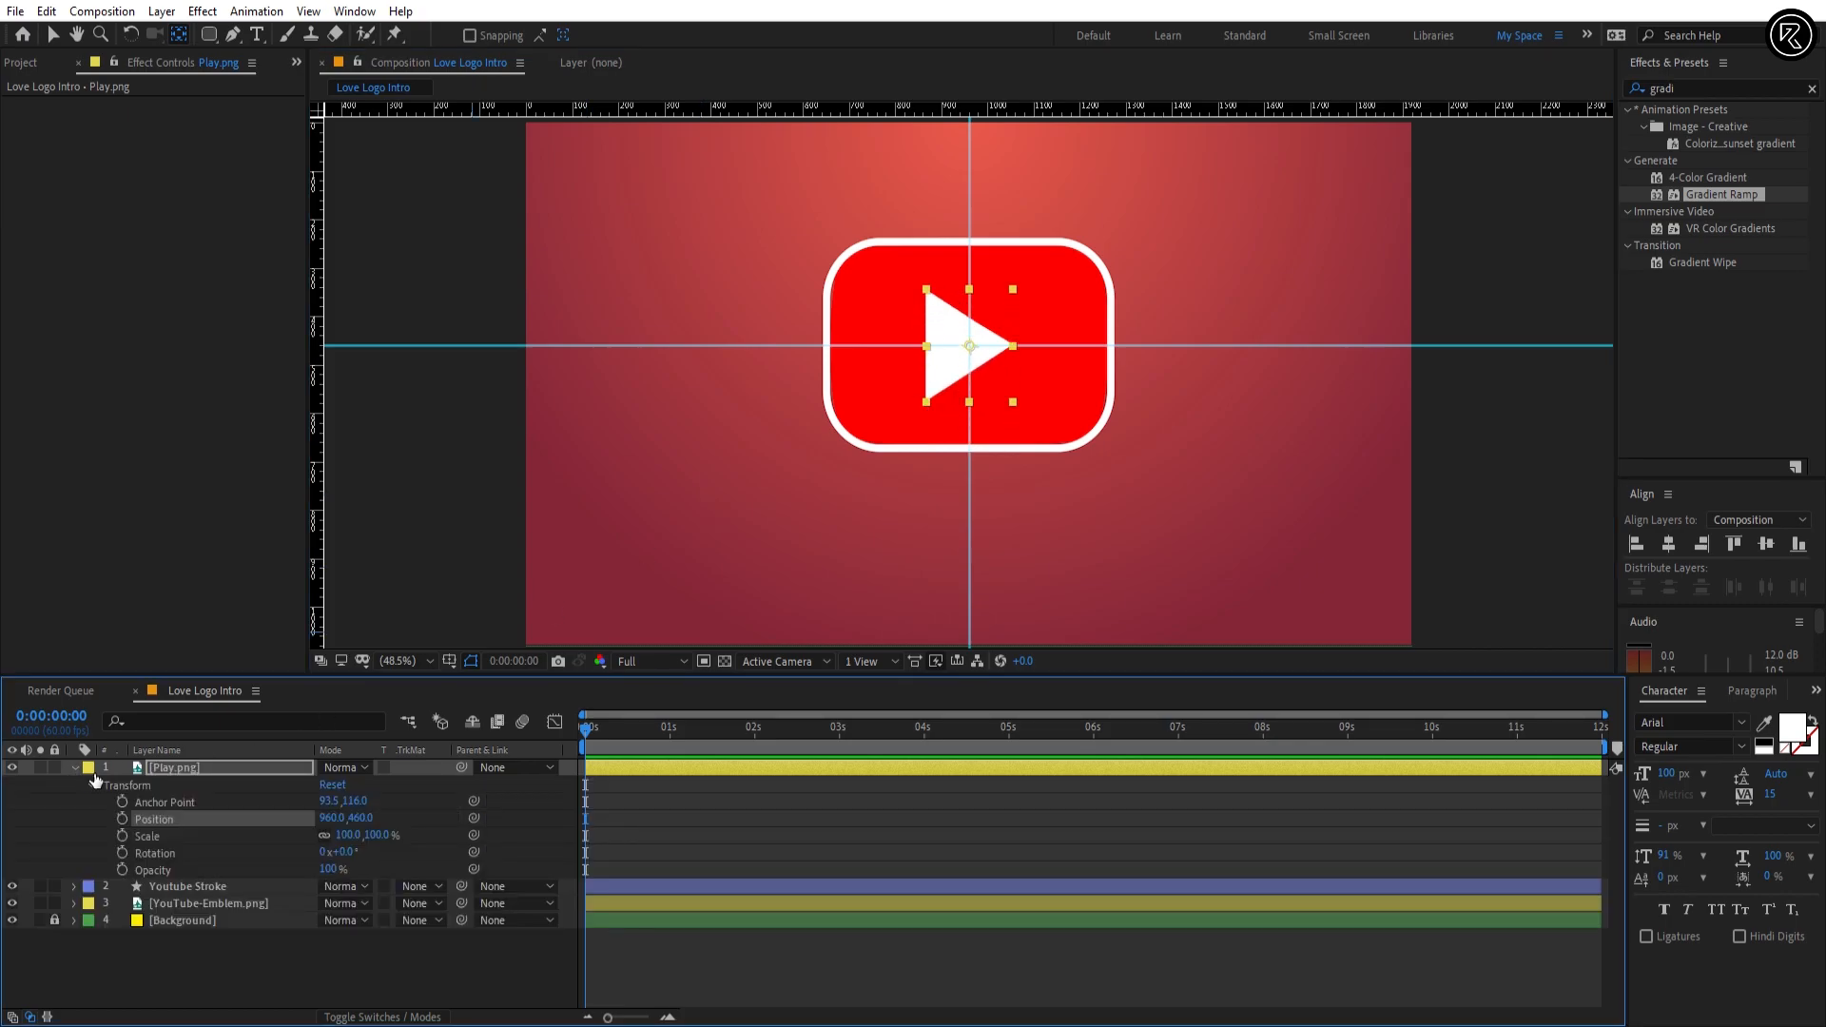
left_click_drag(328, 801, 411, 868)
key("ctrl+z")
left_click(213, 903)
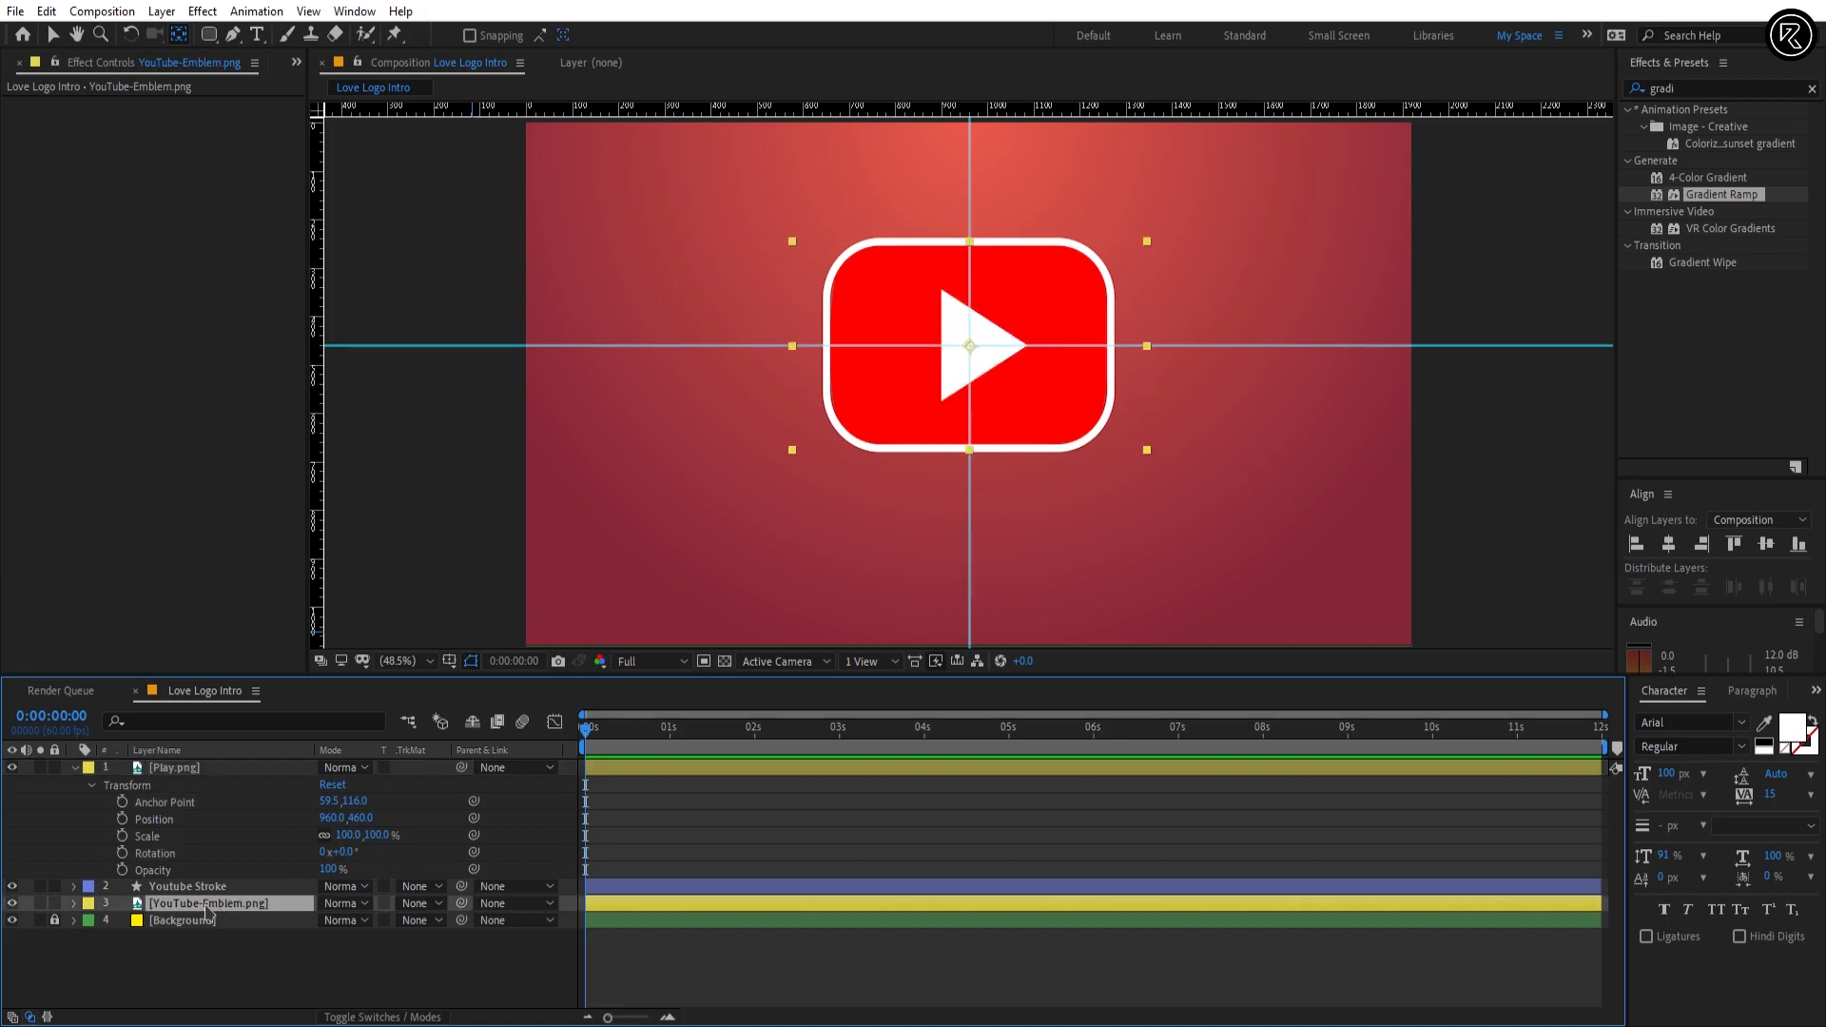
key("Delete")
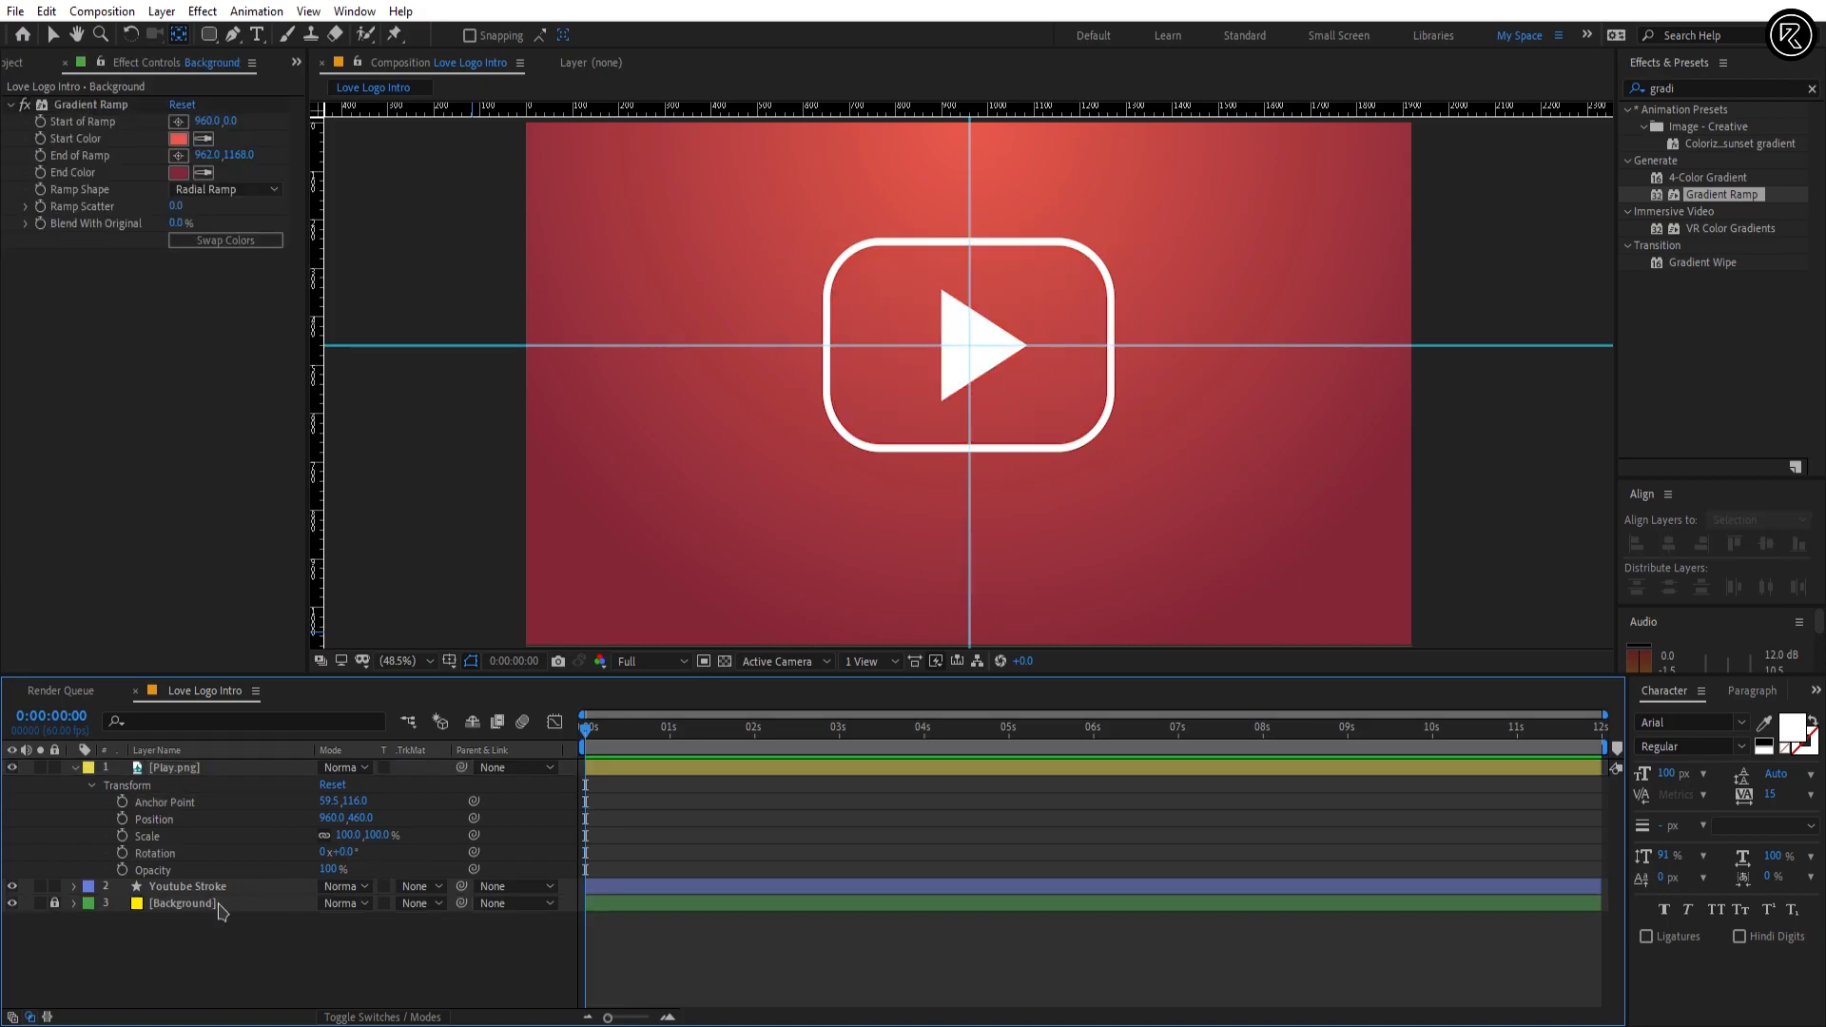
Step: Add Scale and Rotation keyframes to the Play.png layer at 0:00:00:12
left_click(619, 770)
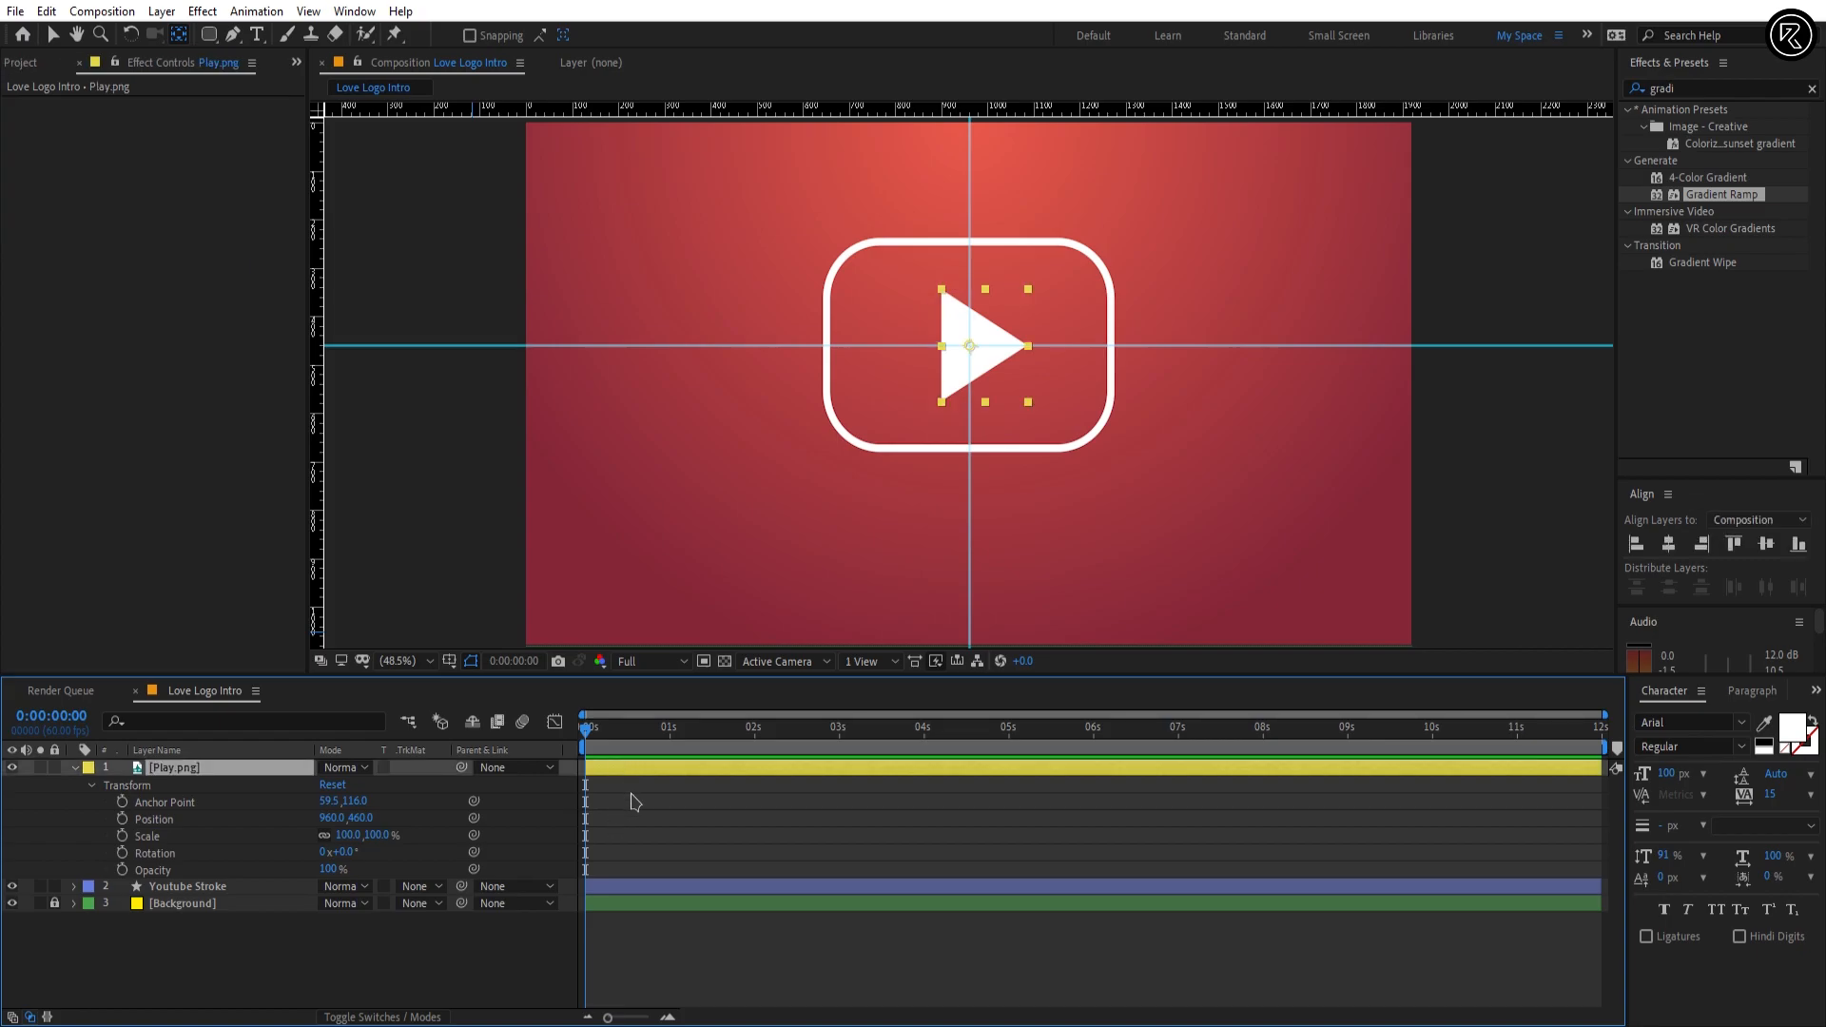
key("space")
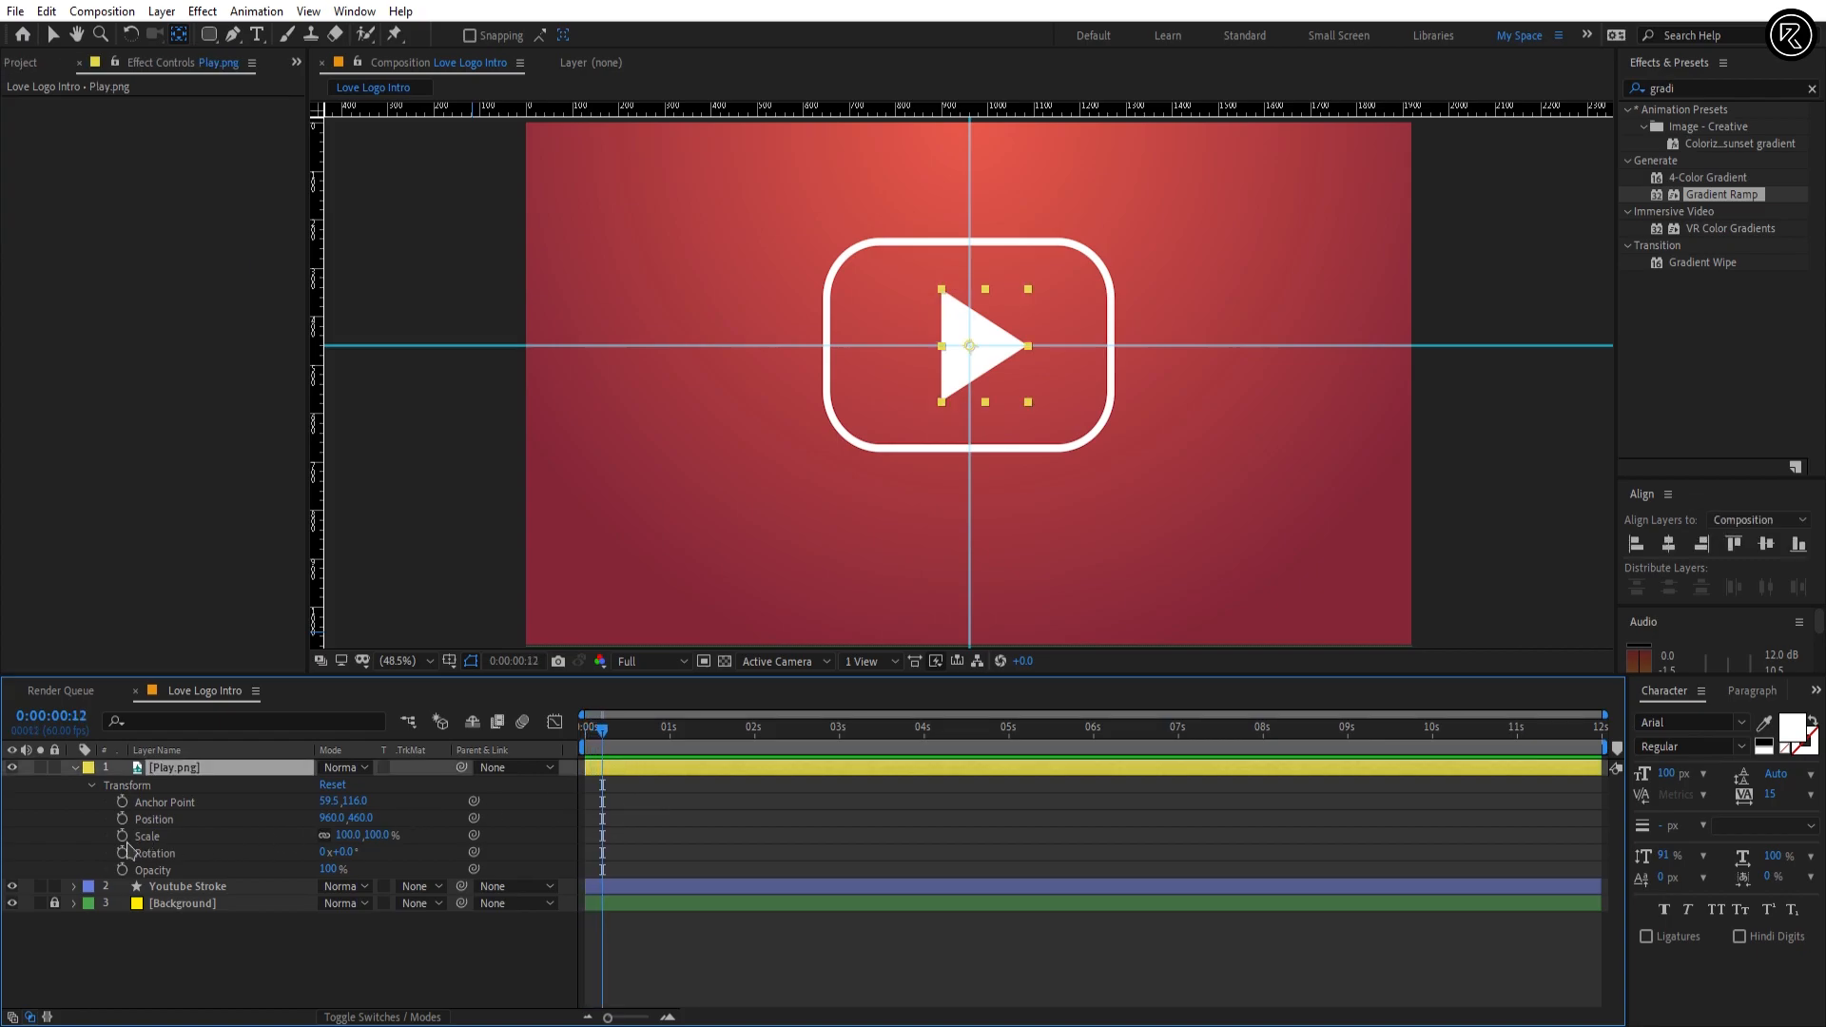
left_click(122, 836)
left_click(121, 853)
Step: Add a second pair of Scale and Rotation keyframes to Play.png at 0:00:01:12, keeping the current values
left_click(64, 716)
left_click(66, 716)
key("BackSpace")
type("1")
key("Return")
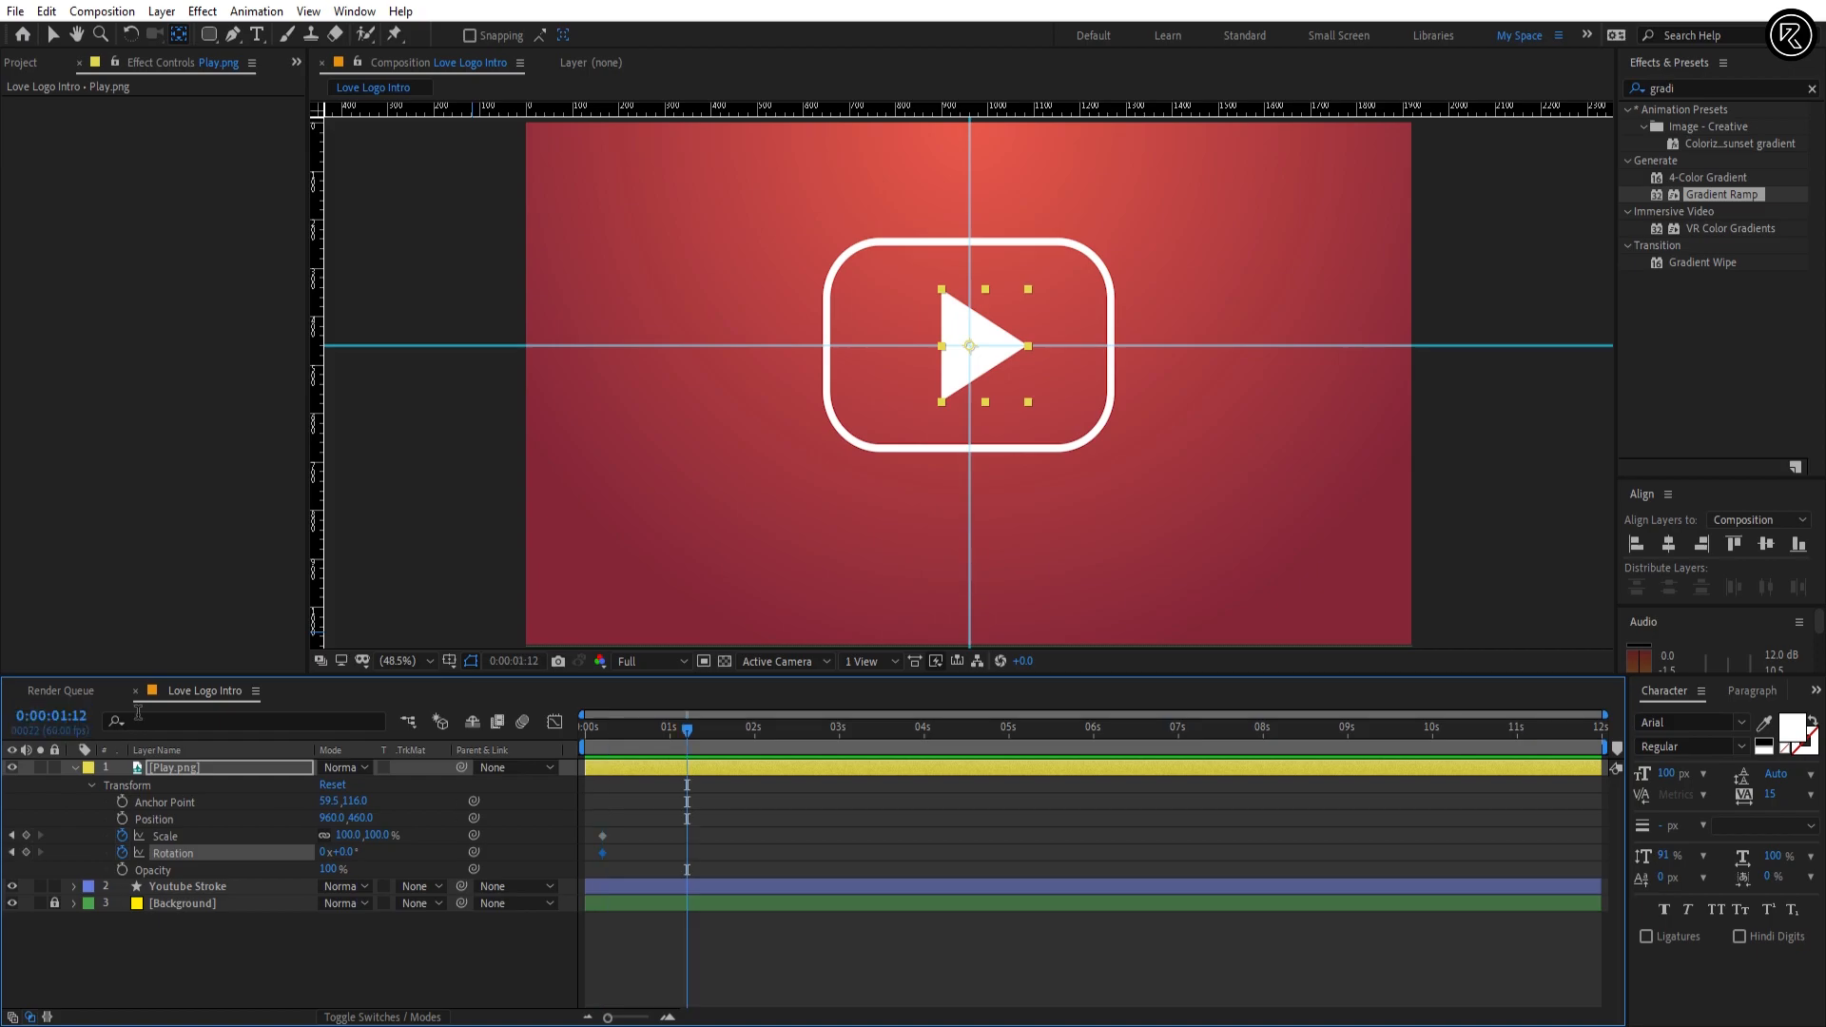
left_click(27, 836)
left_click(26, 854)
left_click(653, 823)
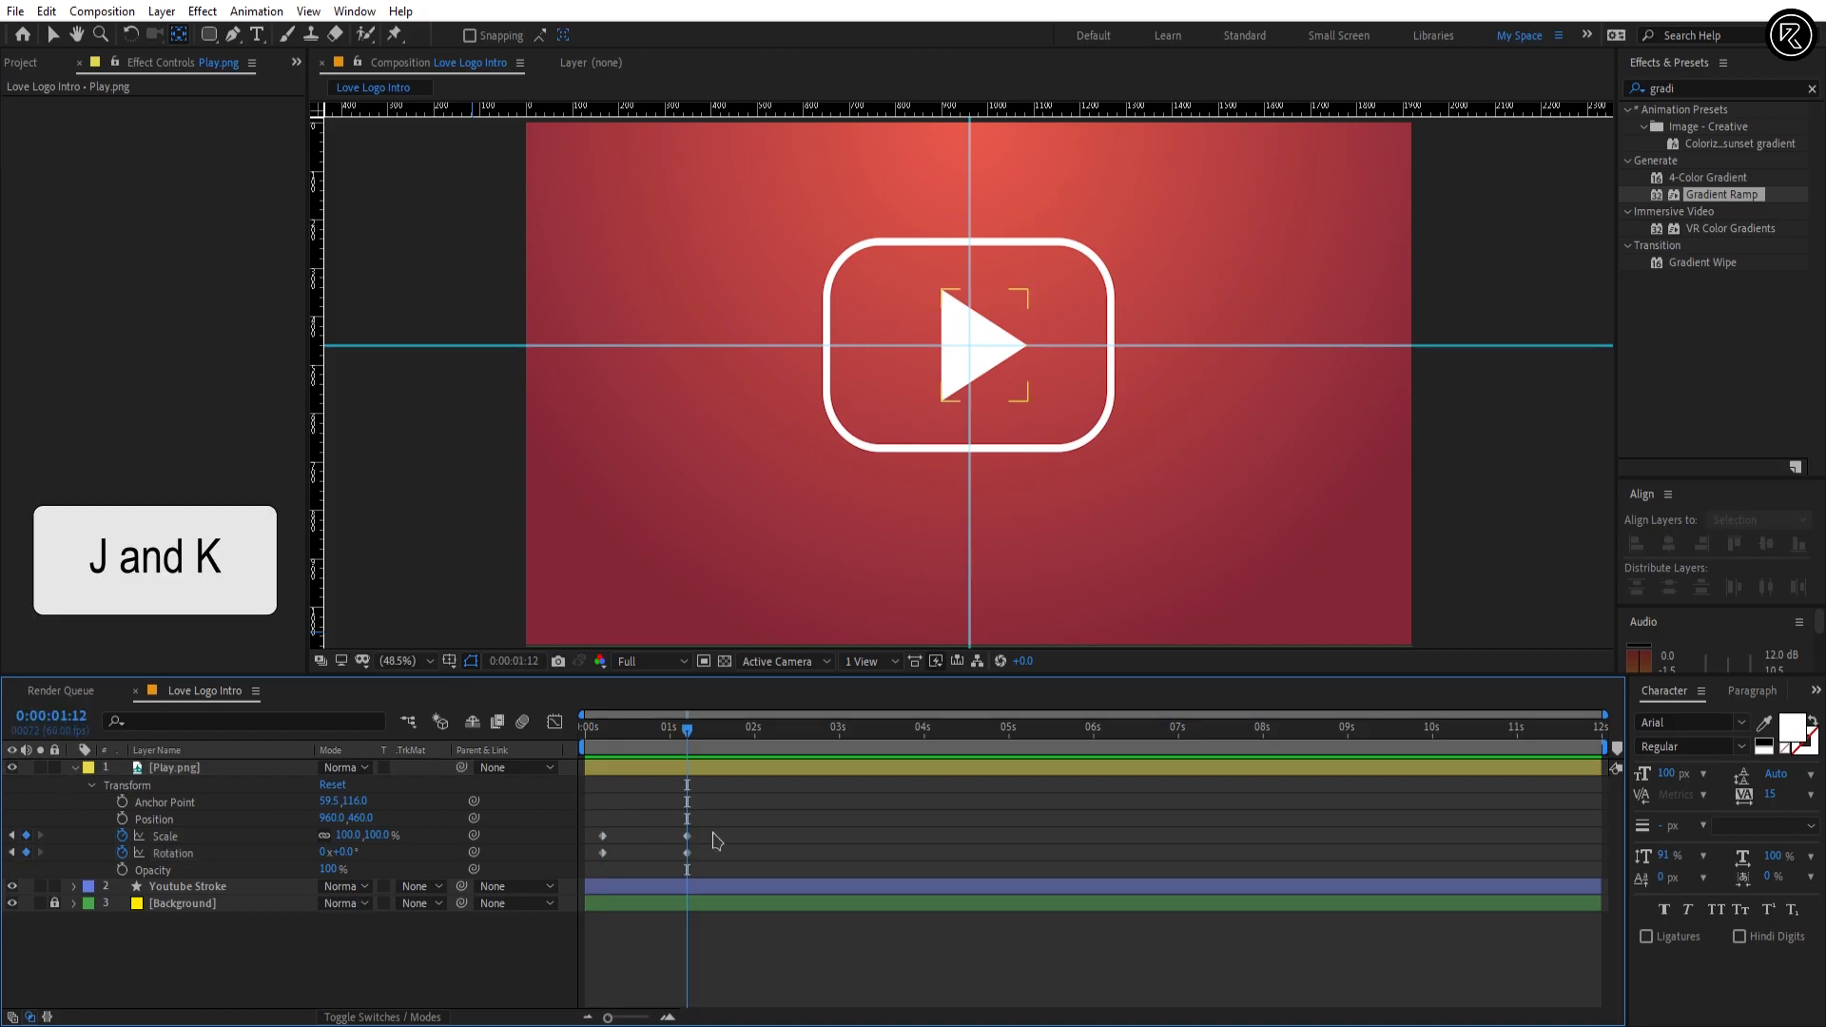
Step: At the first keyframes, 0:00:00:12, set Play.png's Rotation to 90° and its Scale to 0%
key("j")
key("k")
key("j")
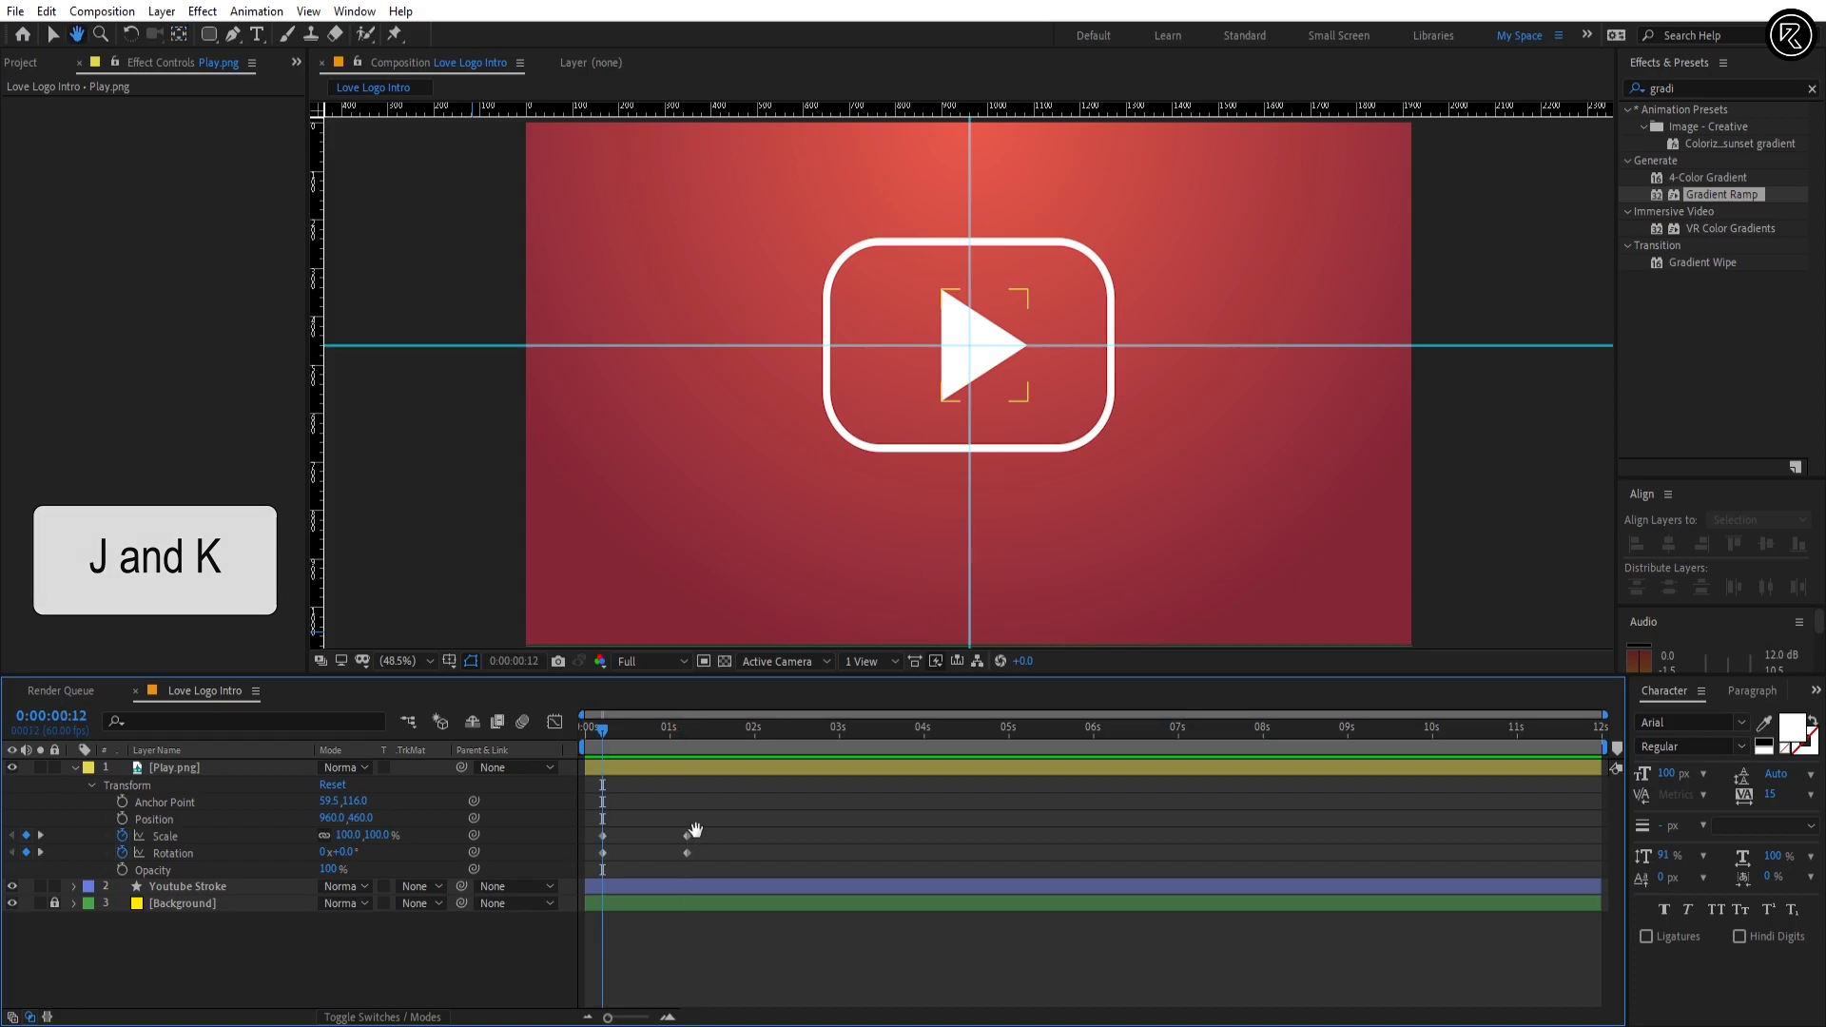
key("v")
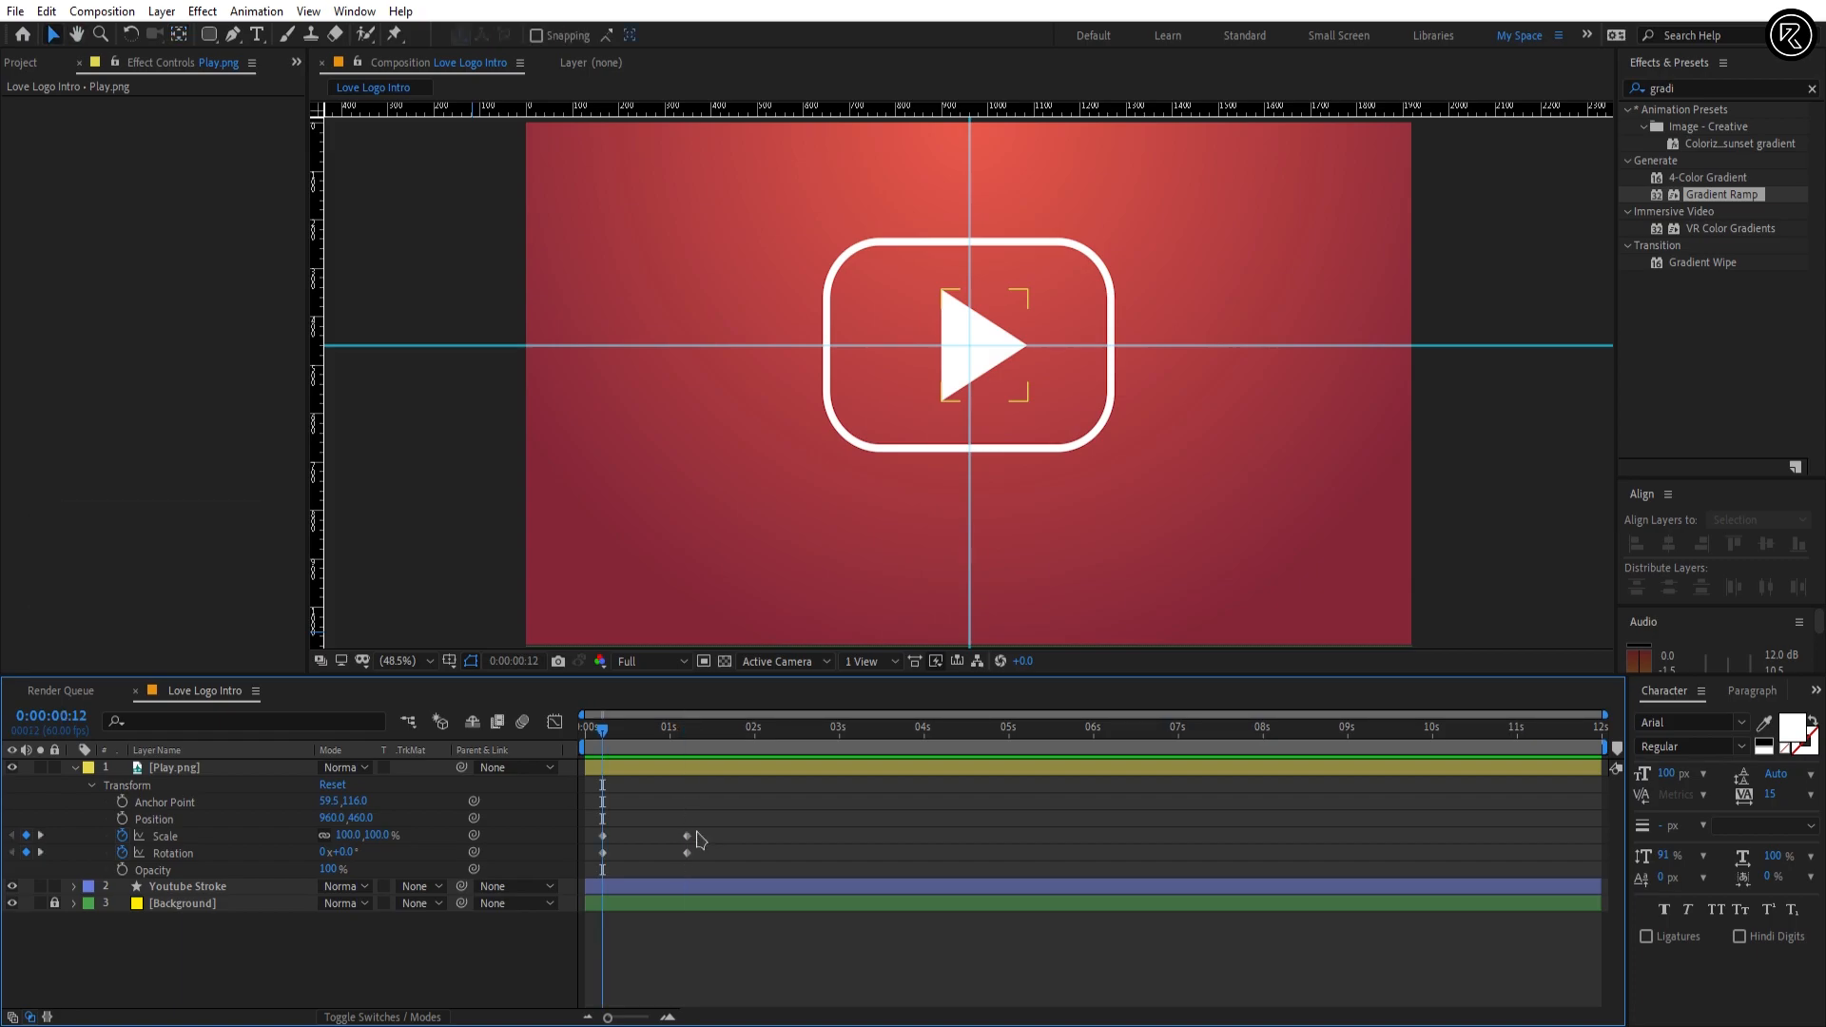
left_click(346, 853)
type("90")
key("Return")
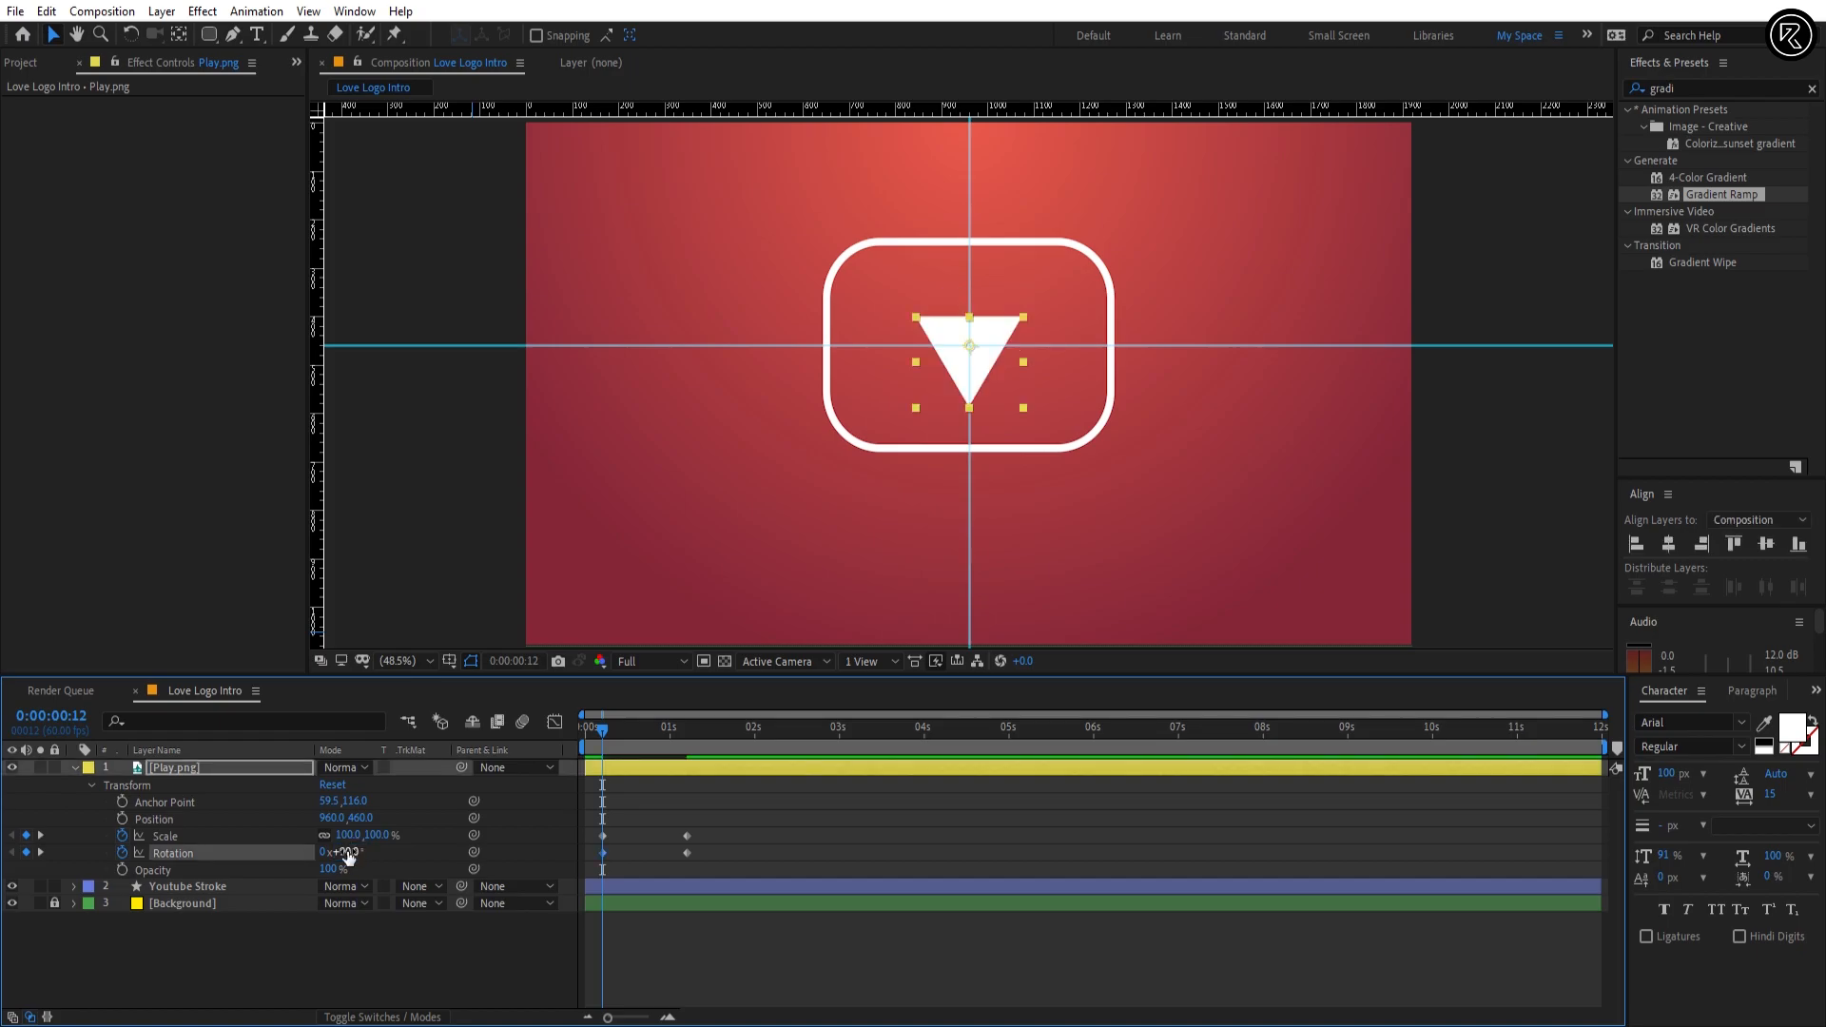
left_click(376, 836)
type("00")
key("Return")
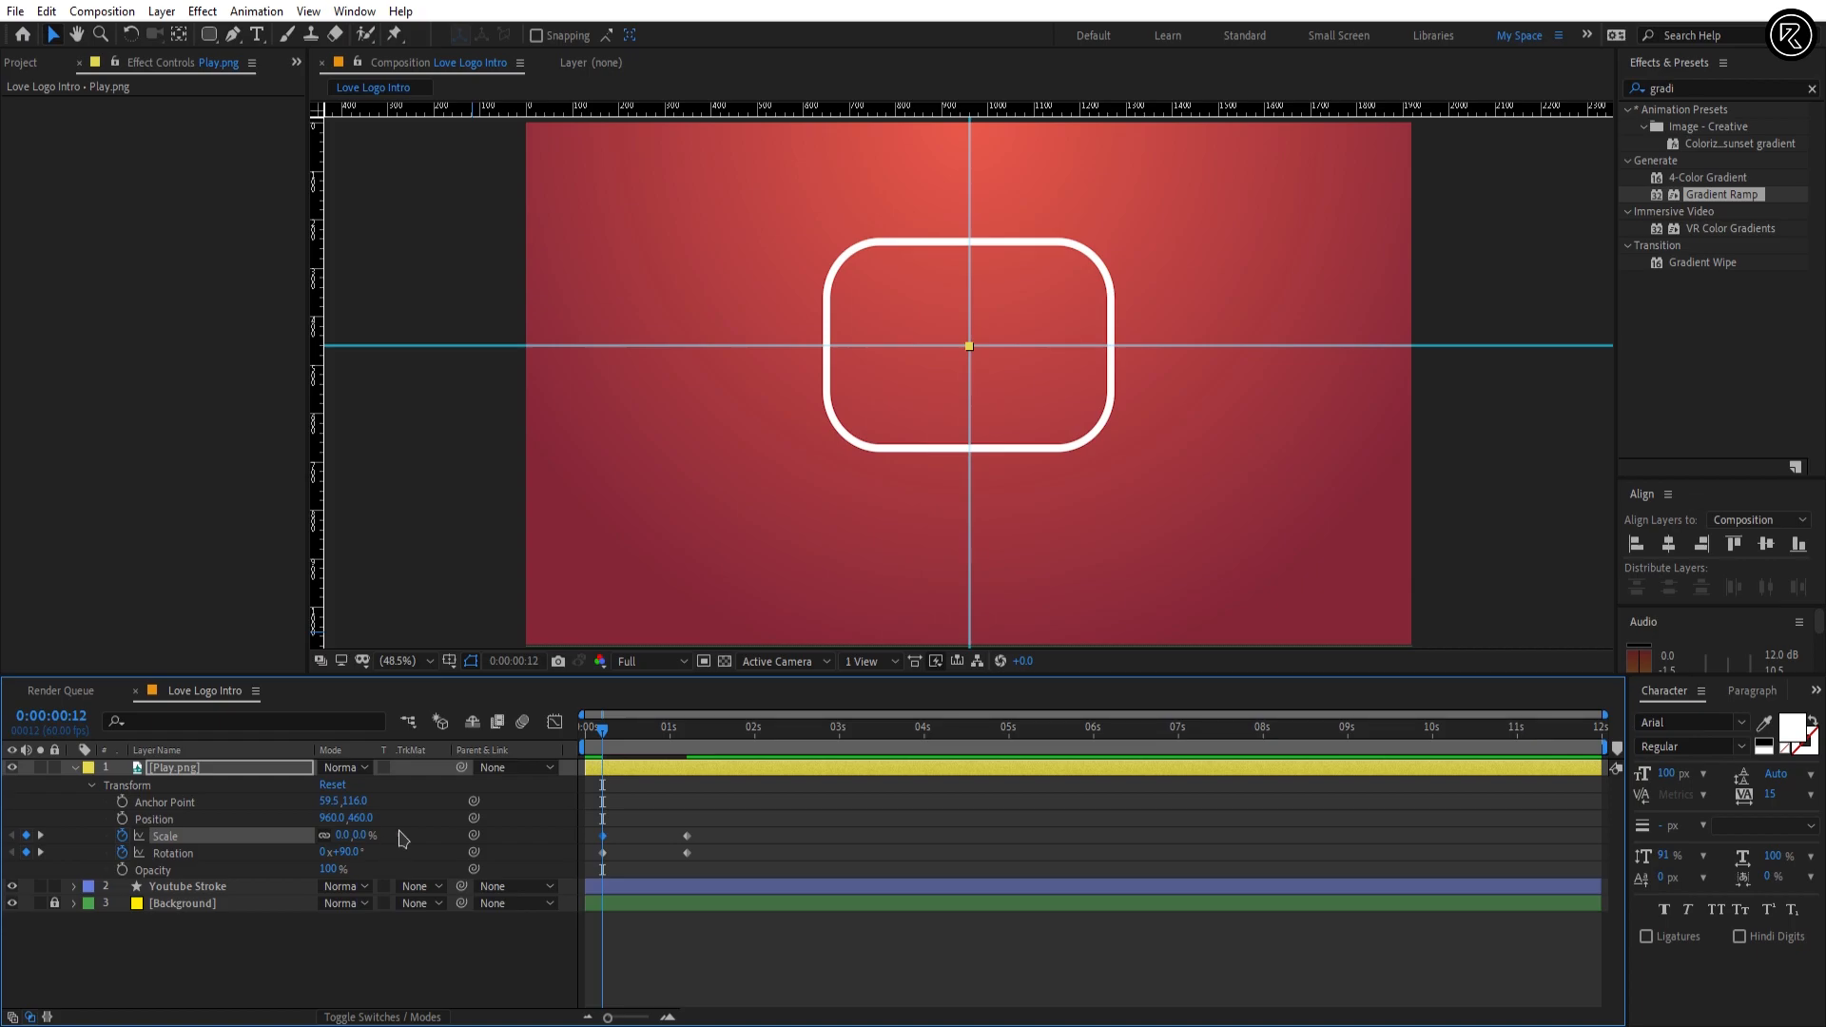
Step: Apply Easy Ease to Play.png's Scale and Rotation keyframes, lengthen the ending ease in the graph editor, and preview the motion
key("F9")
left_click_drag(715, 815, 699, 878)
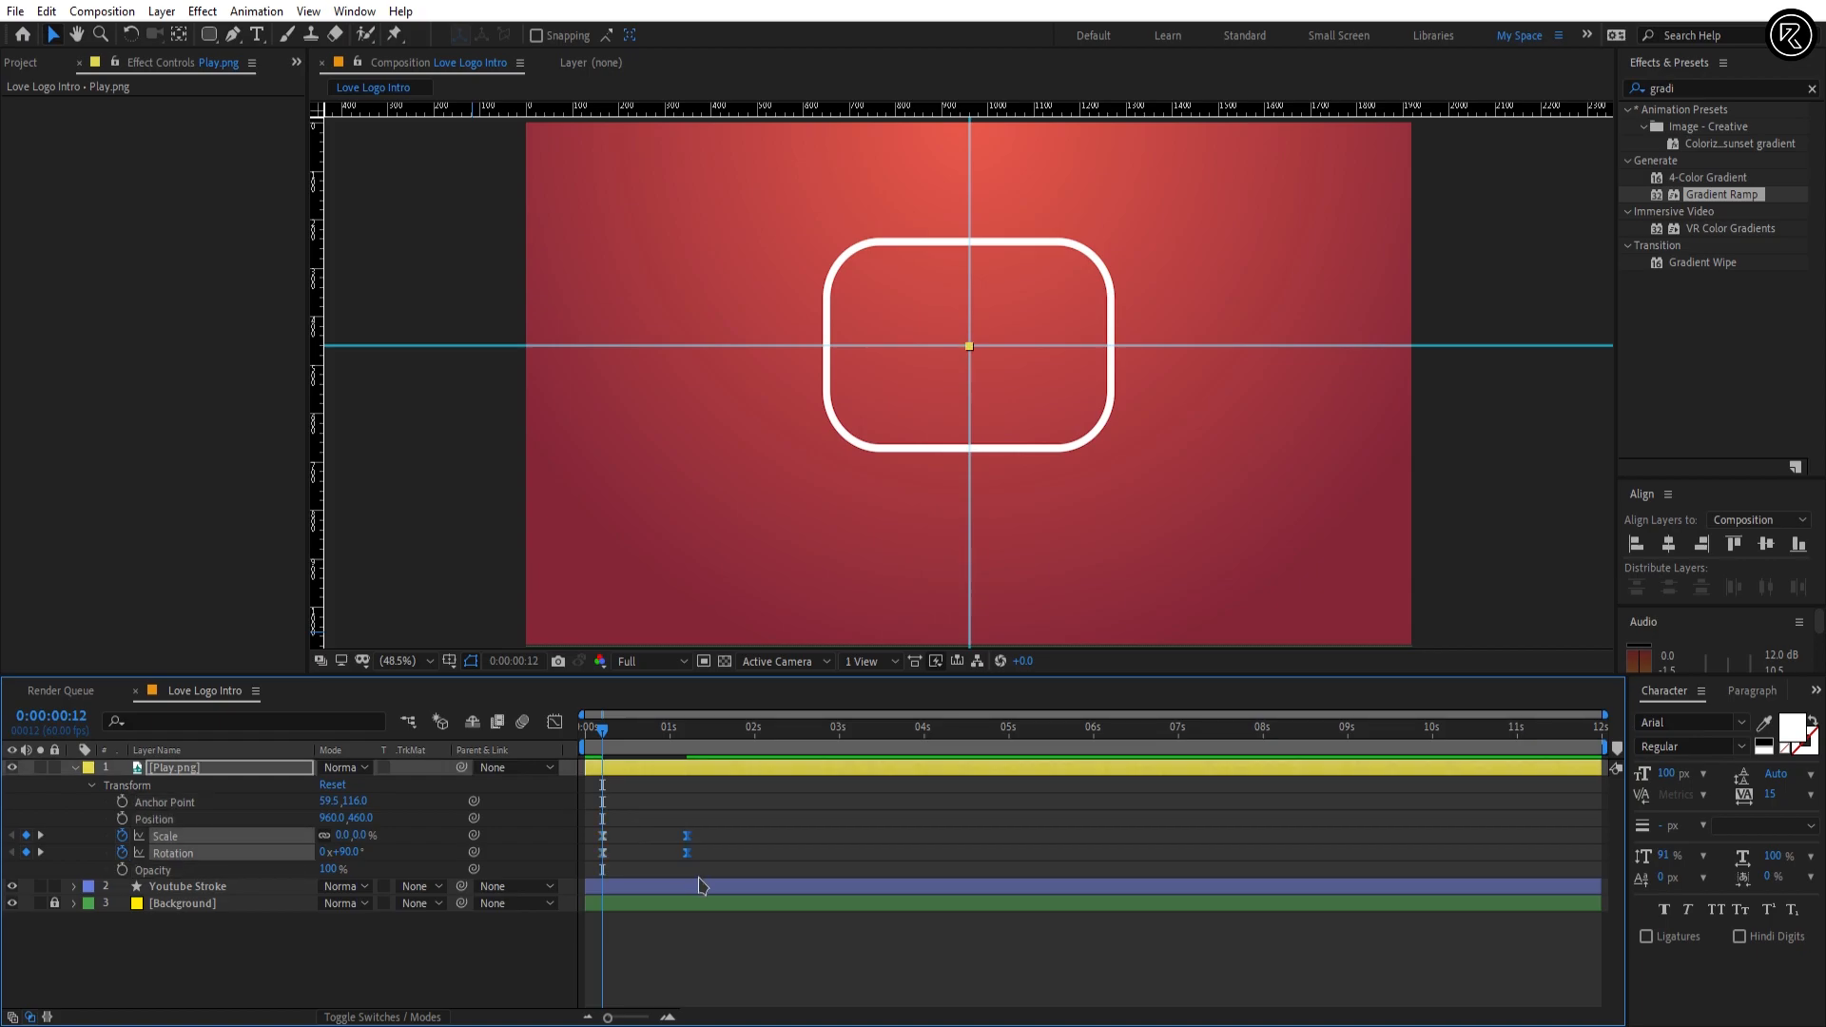
left_click(554, 725)
left_click_drag(672, 875, 639, 879)
left_click(555, 723)
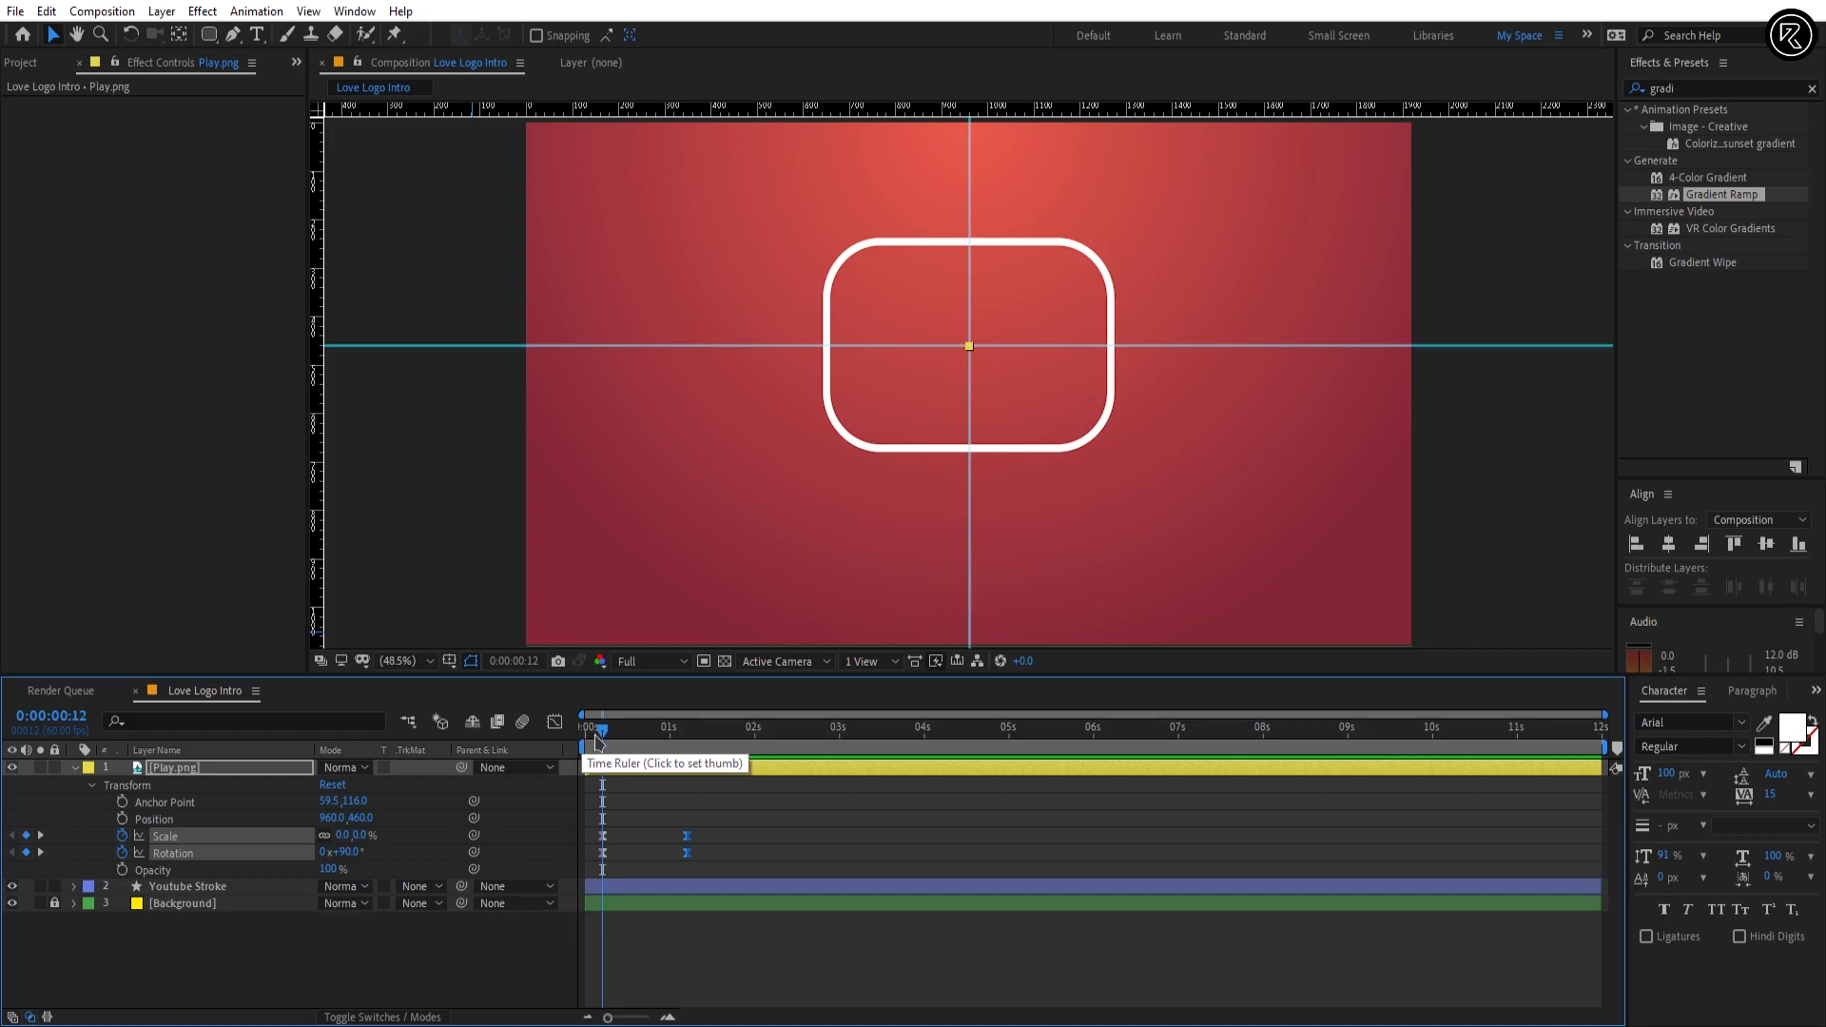
left_click(586, 726)
key("space")
Step: Add a Trim Paths operation to the Youtube Stroke shape layer
mouse_move(694, 726)
left_mouse_down()
mouse_move(635, 729)
mouse_move(683, 742)
left_mouse_up()
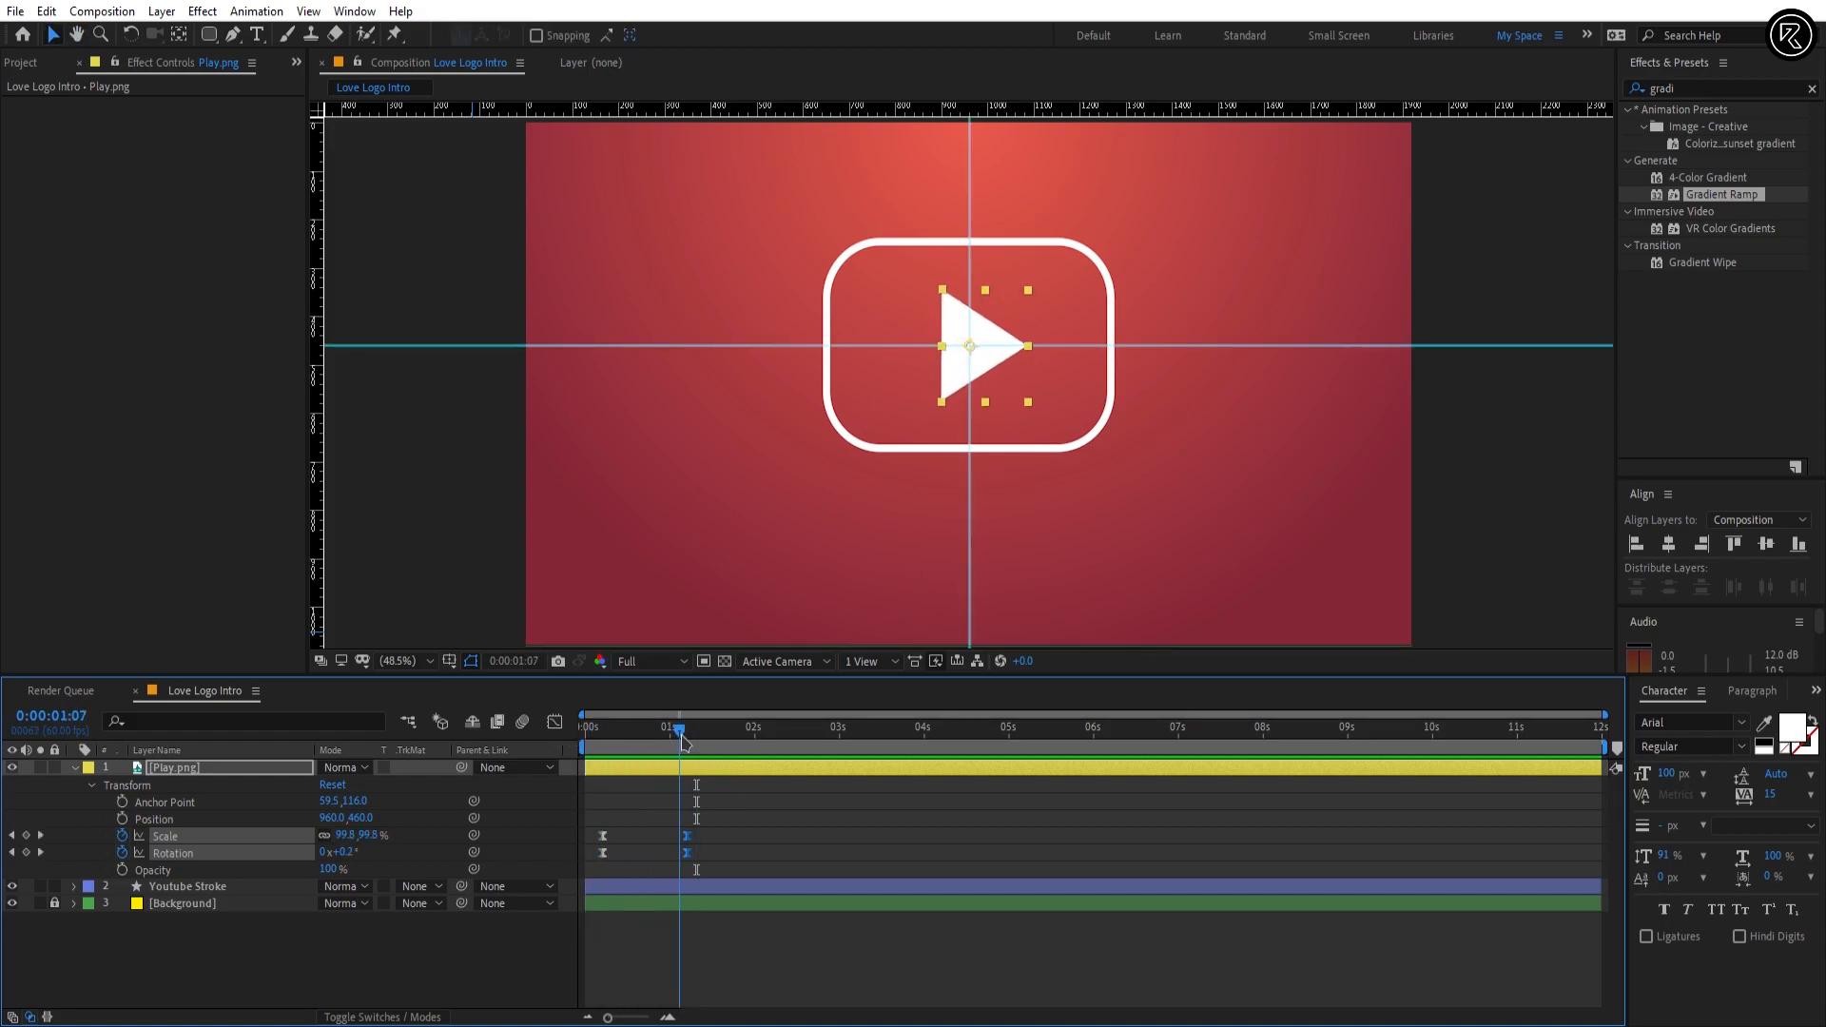
left_click(72, 768)
left_click(73, 786)
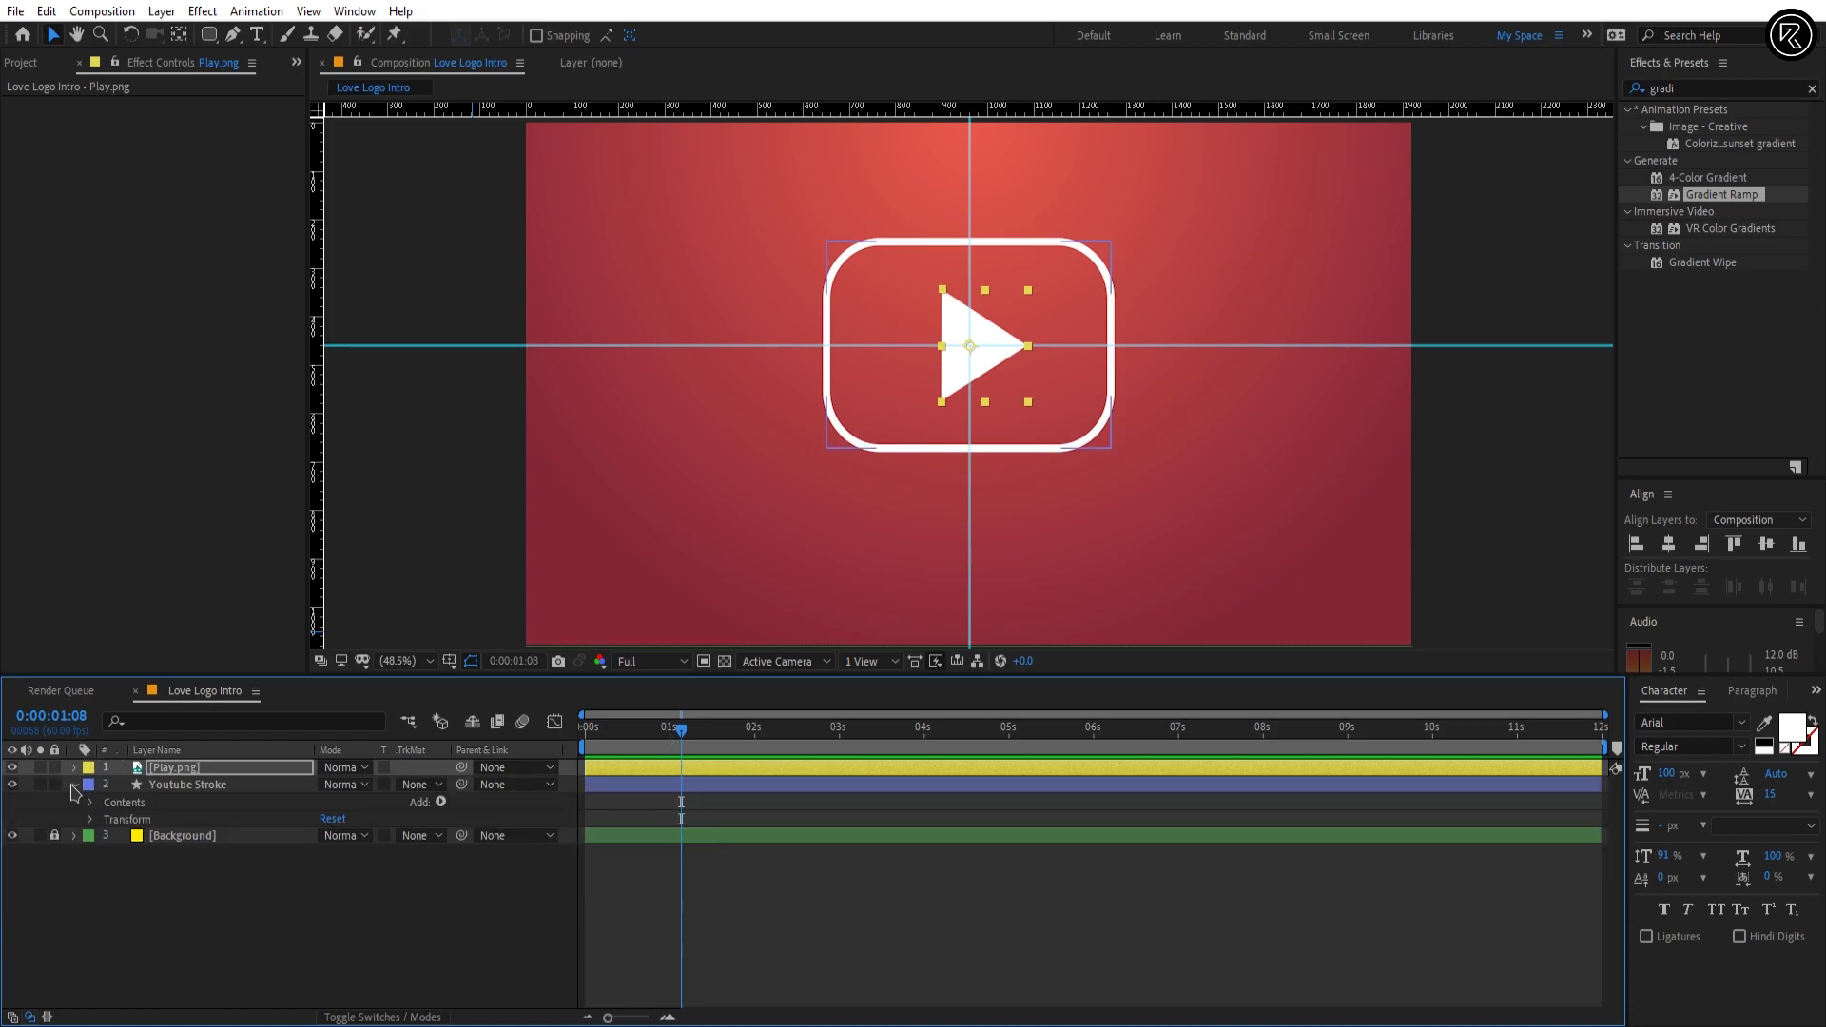
left_click(441, 803)
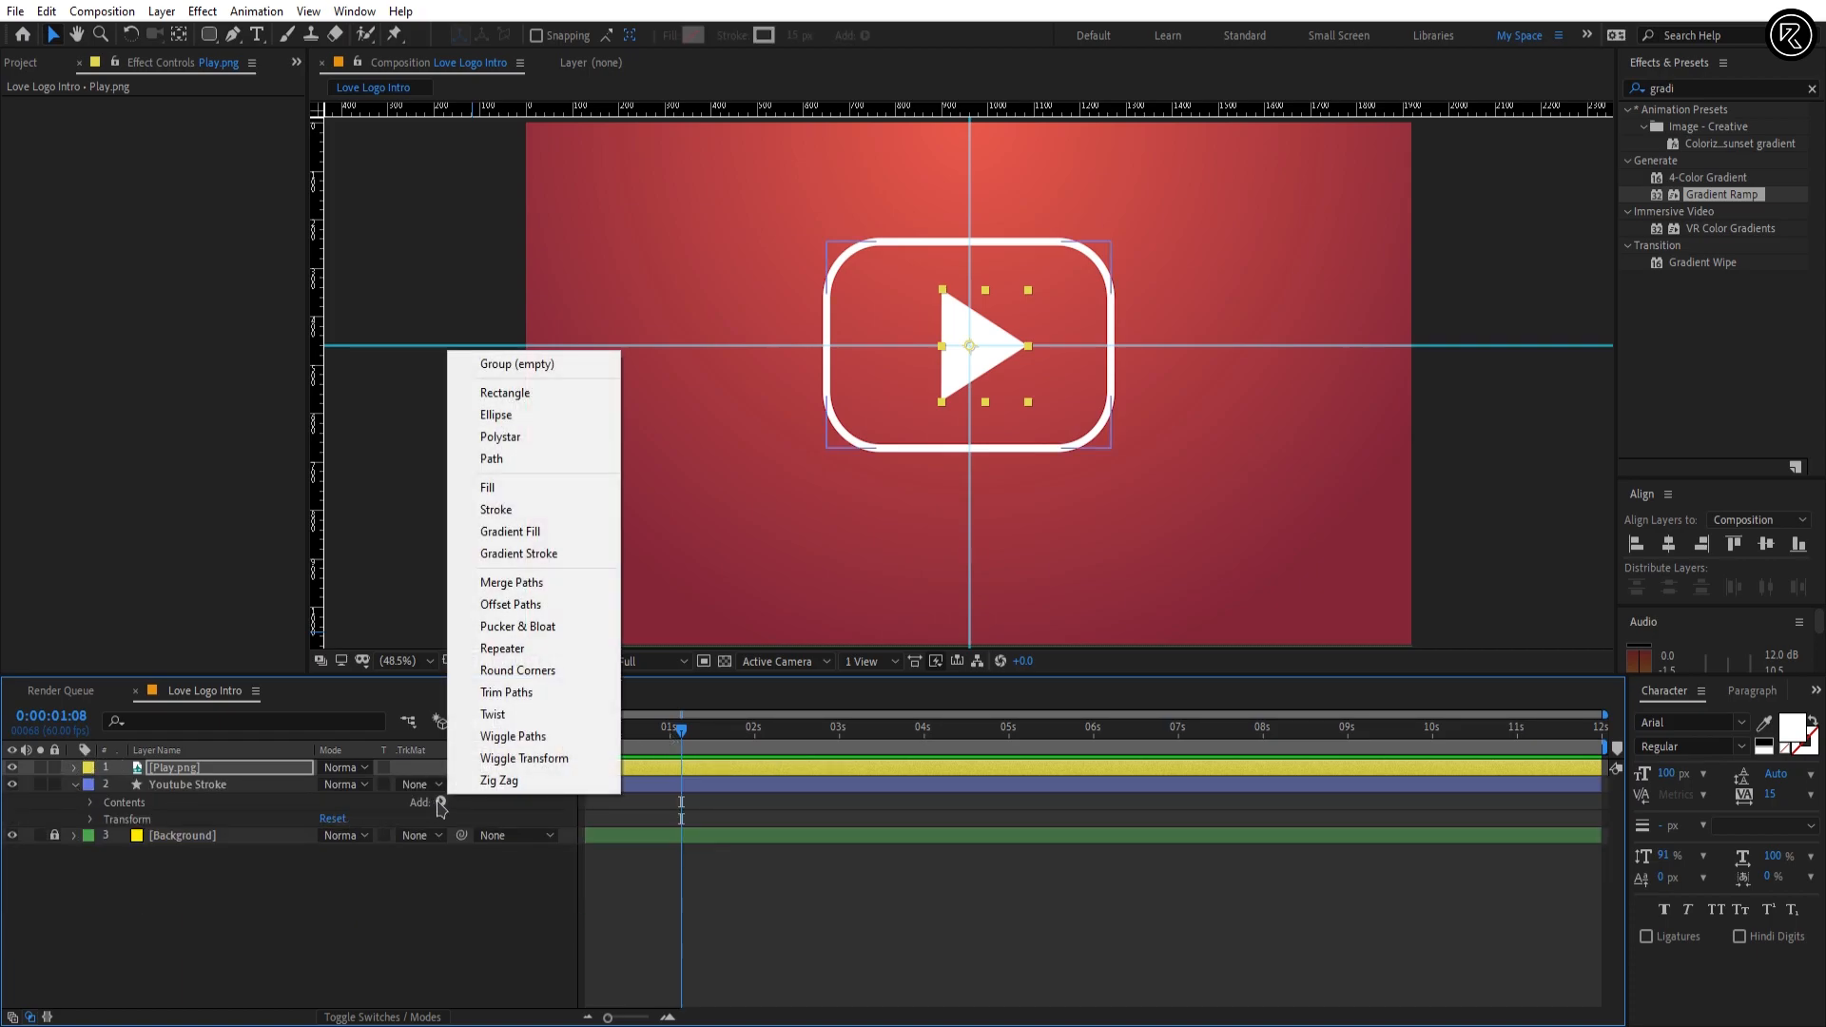
left_click(530, 706)
Step: Add keyframes for the Trim Paths Start property of Youtube Stroke at 0:00:00:24 and 0:00:01:24, keeping the current value
left_click_drag(690, 740, 620, 740)
left_click(107, 837)
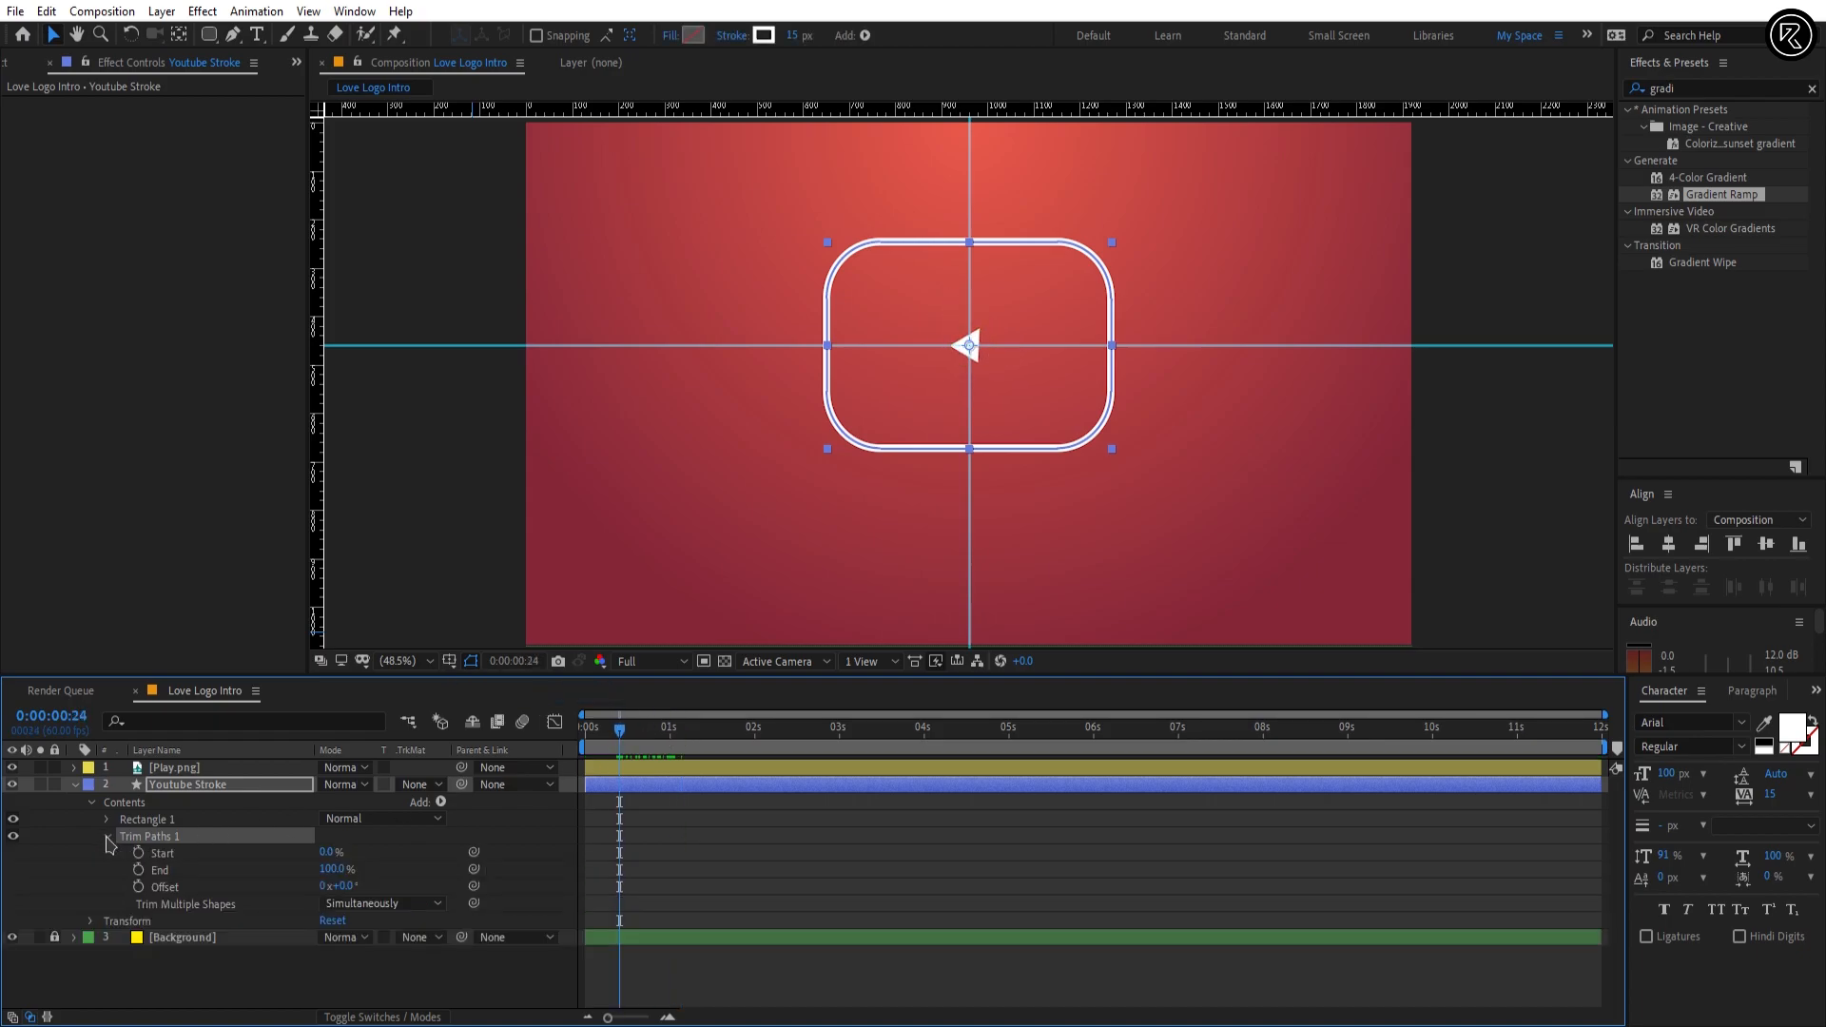
left_click(139, 853)
left_click(59, 715)
type("124")
key("Return")
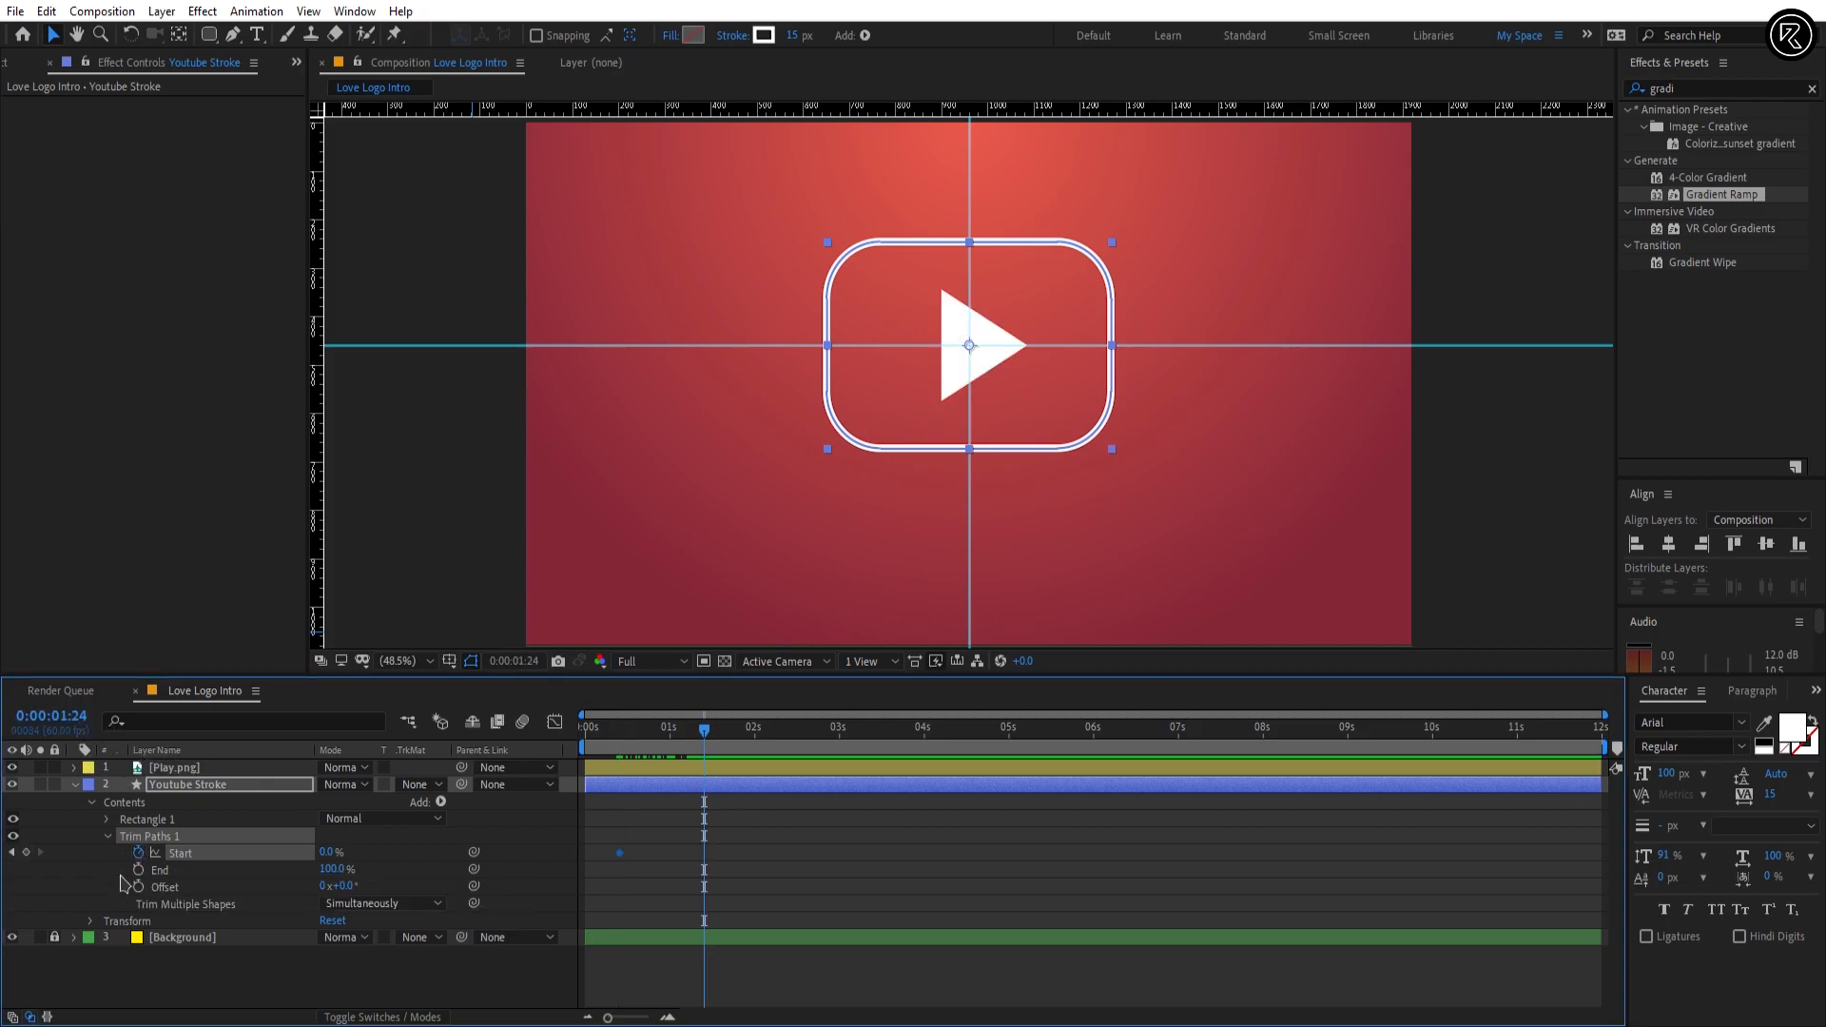
left_click(27, 854)
Step: Set the Trim Paths Start to 100% at the 0:00:00:24 keyframe, and set the Trim Paths Offset to -30°
left_click_drag(704, 731, 619, 737)
left_click_drag(331, 853, 428, 861)
mouse_move(619, 733)
left_mouse_down()
mouse_move(699, 741)
mouse_move(671, 752)
left_mouse_up()
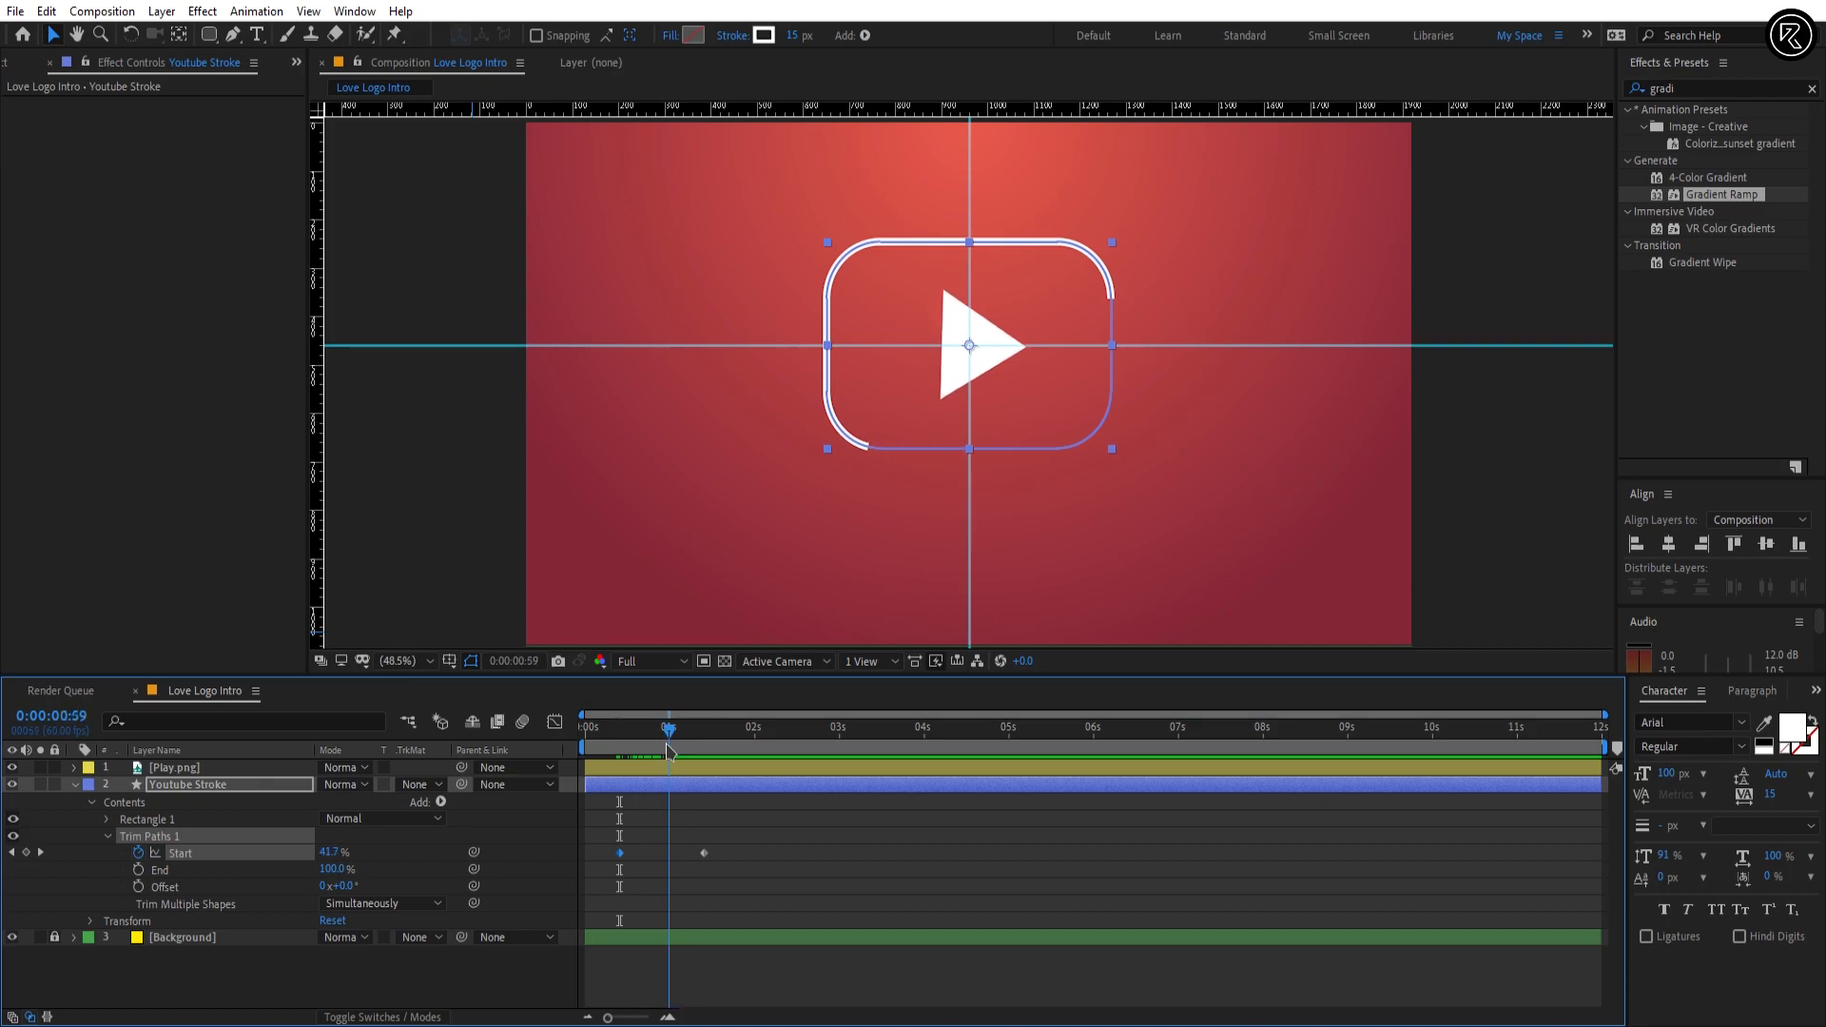
left_click(344, 885)
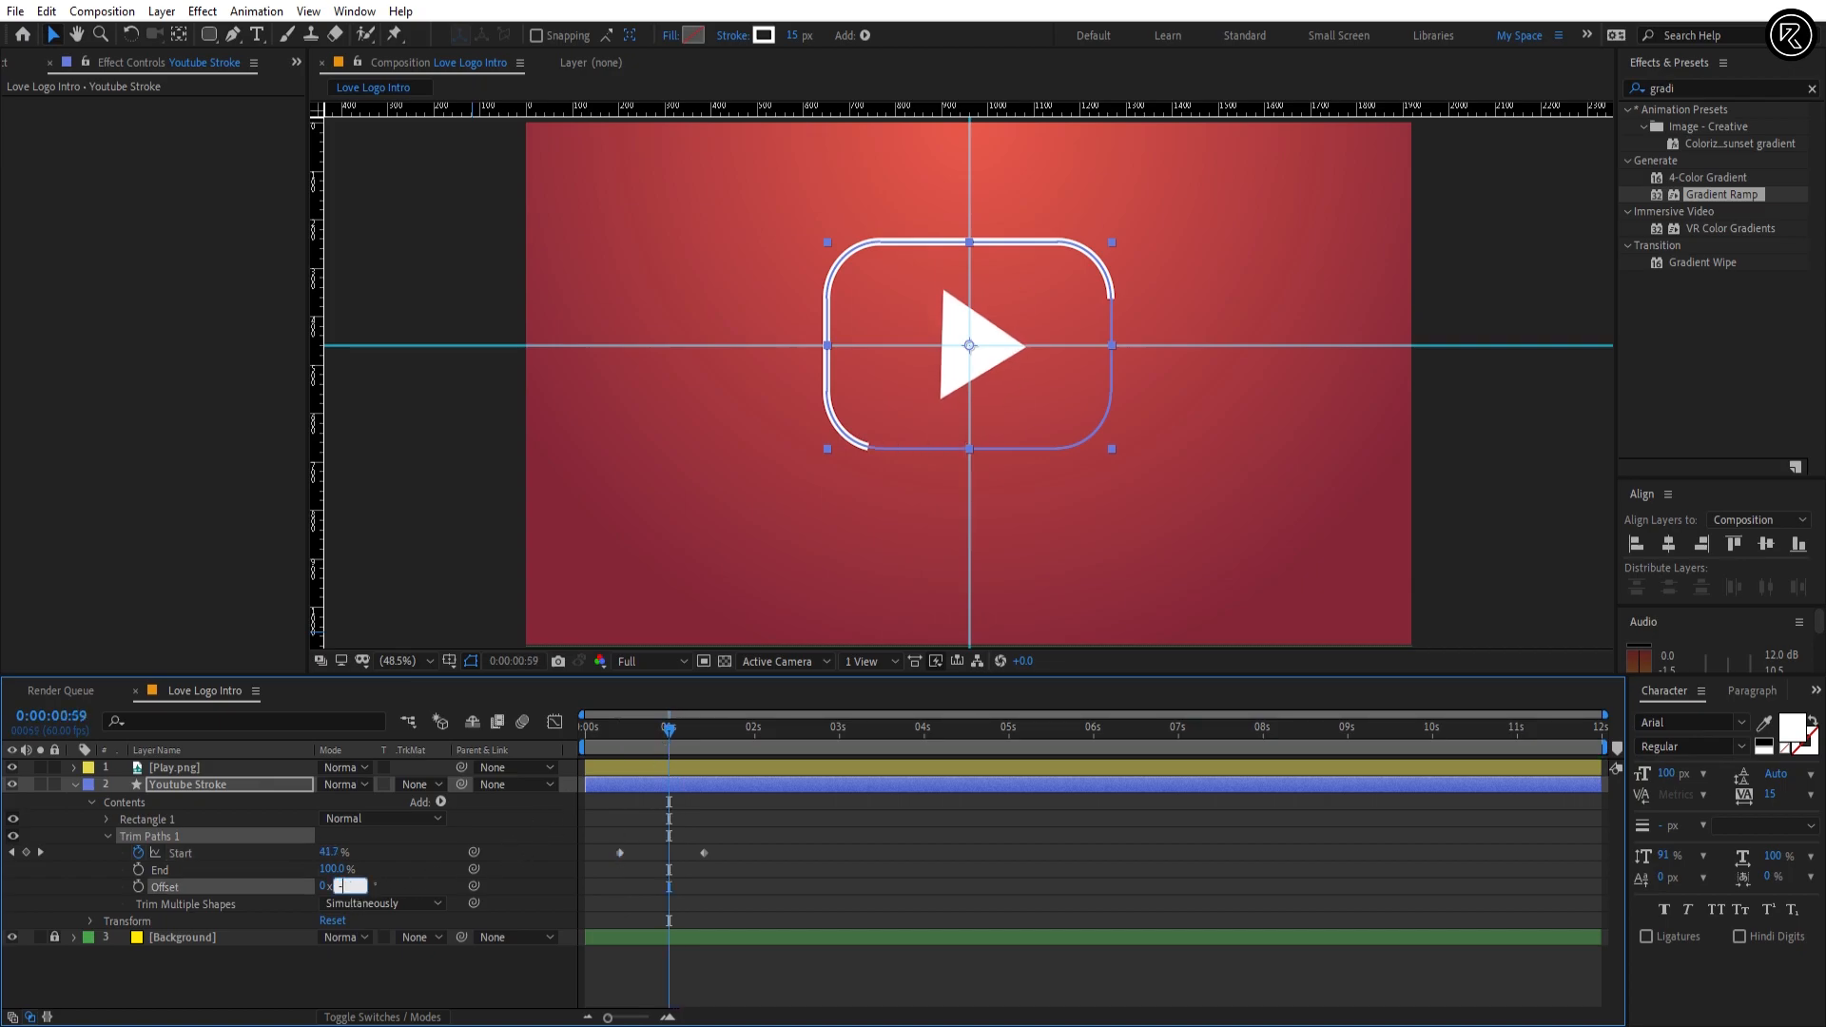
key("Return")
Step: Add Scale and Rotation keyframes to the Youtube Stroke layer at 0:00:00:24 and 0:00:01:24, keeping the current values
left_click_drag(665, 751, 620, 746)
key("s")
key("r")
left_click(122, 802)
key("u")
key("k")
left_click(27, 818)
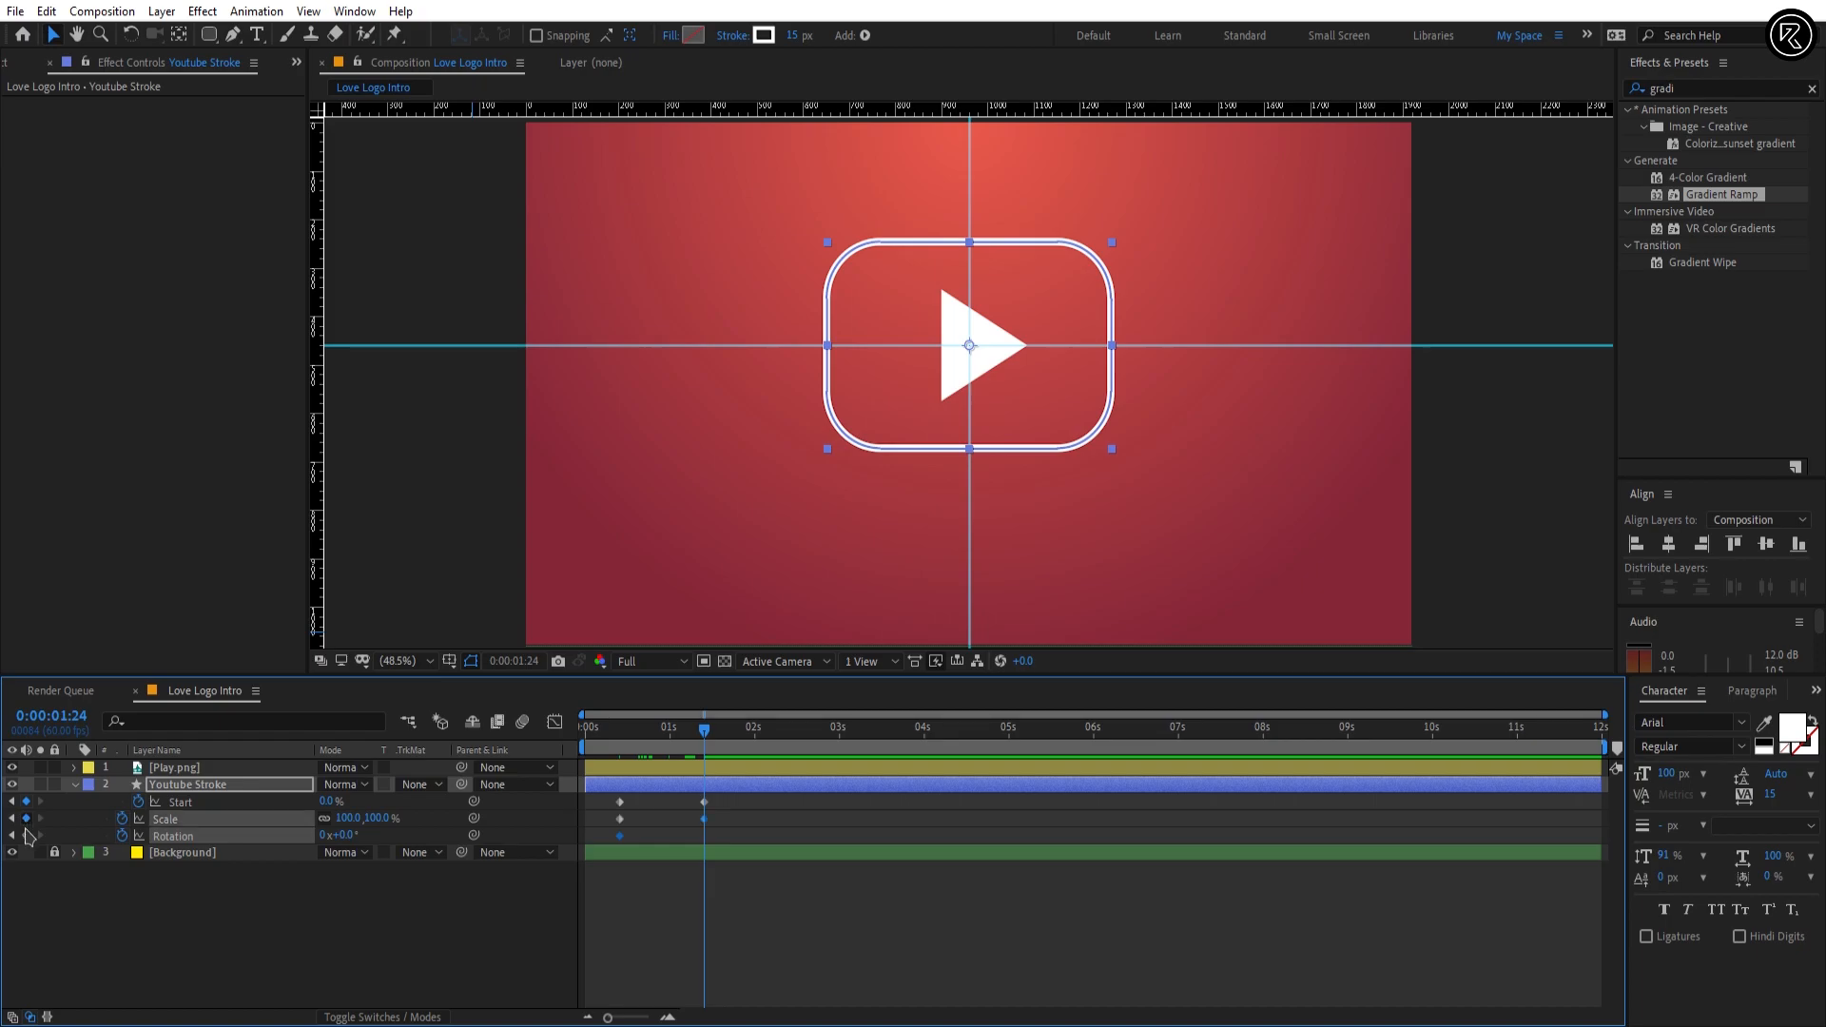
Step: At 0:00:00:24, set Youtube Stroke's Scale to 70% and its Rotation to -15°
key("j")
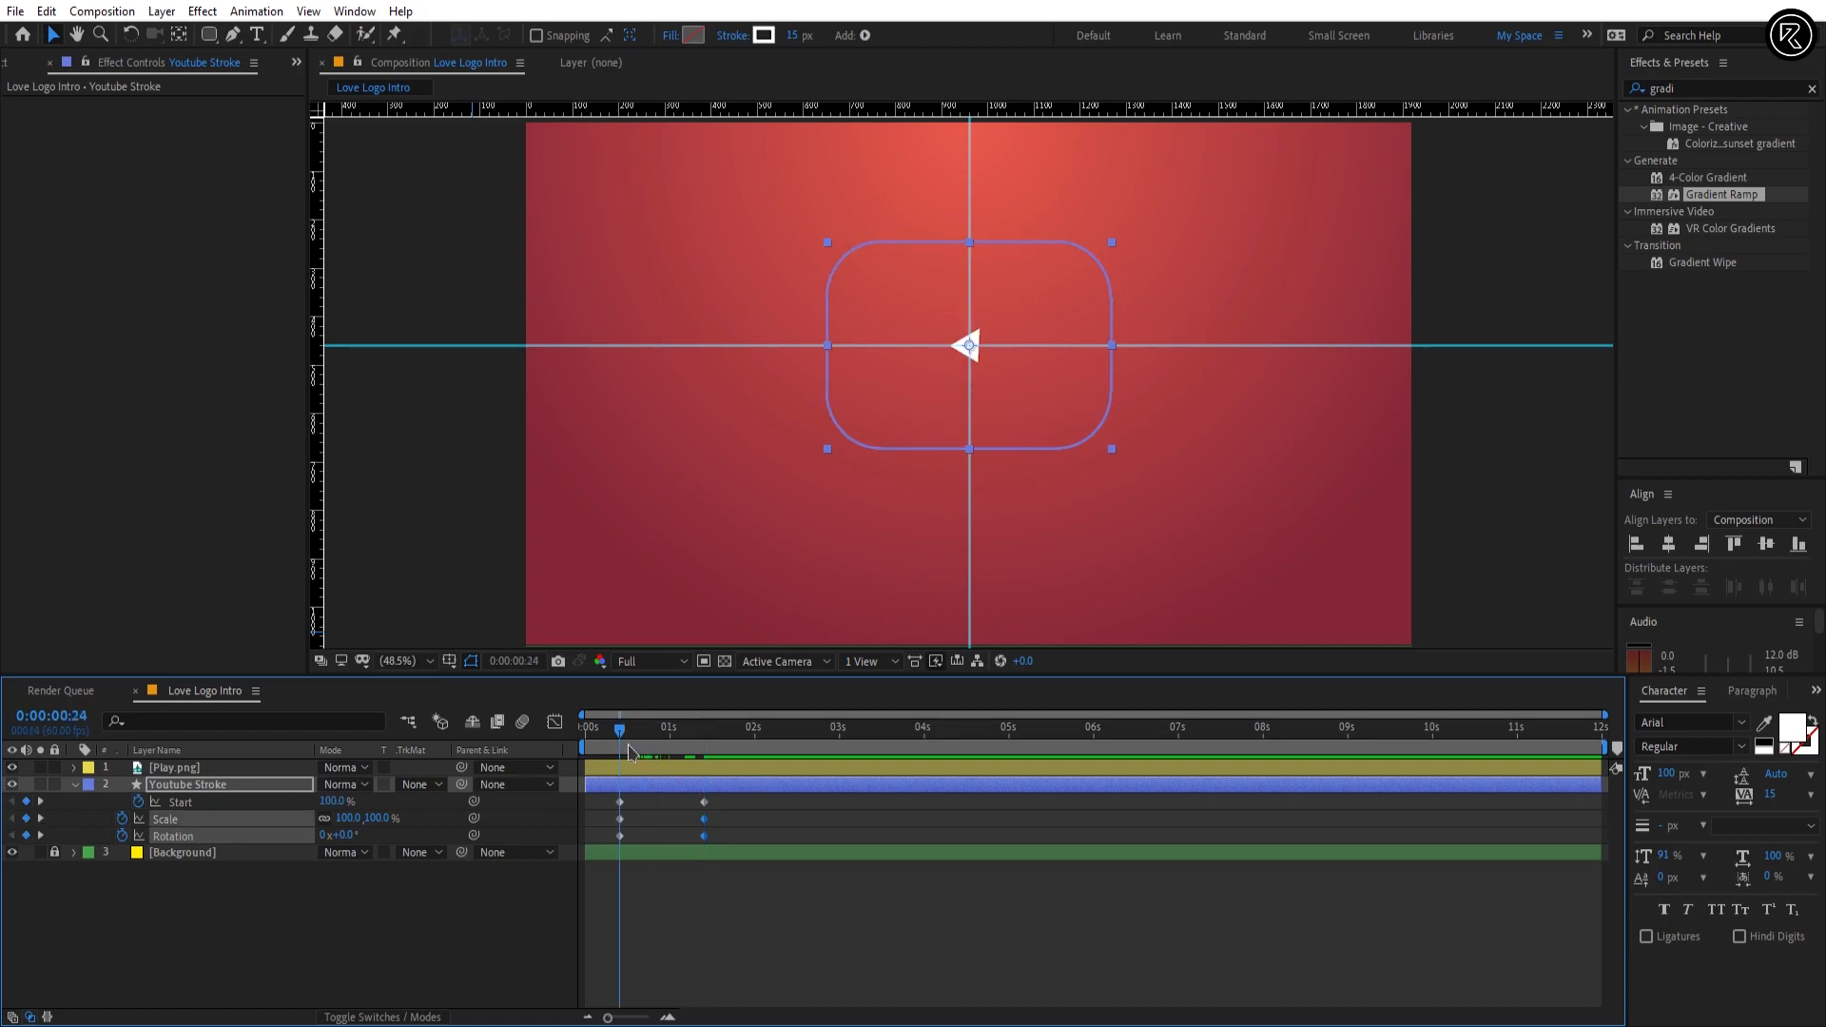
left_click(346, 868)
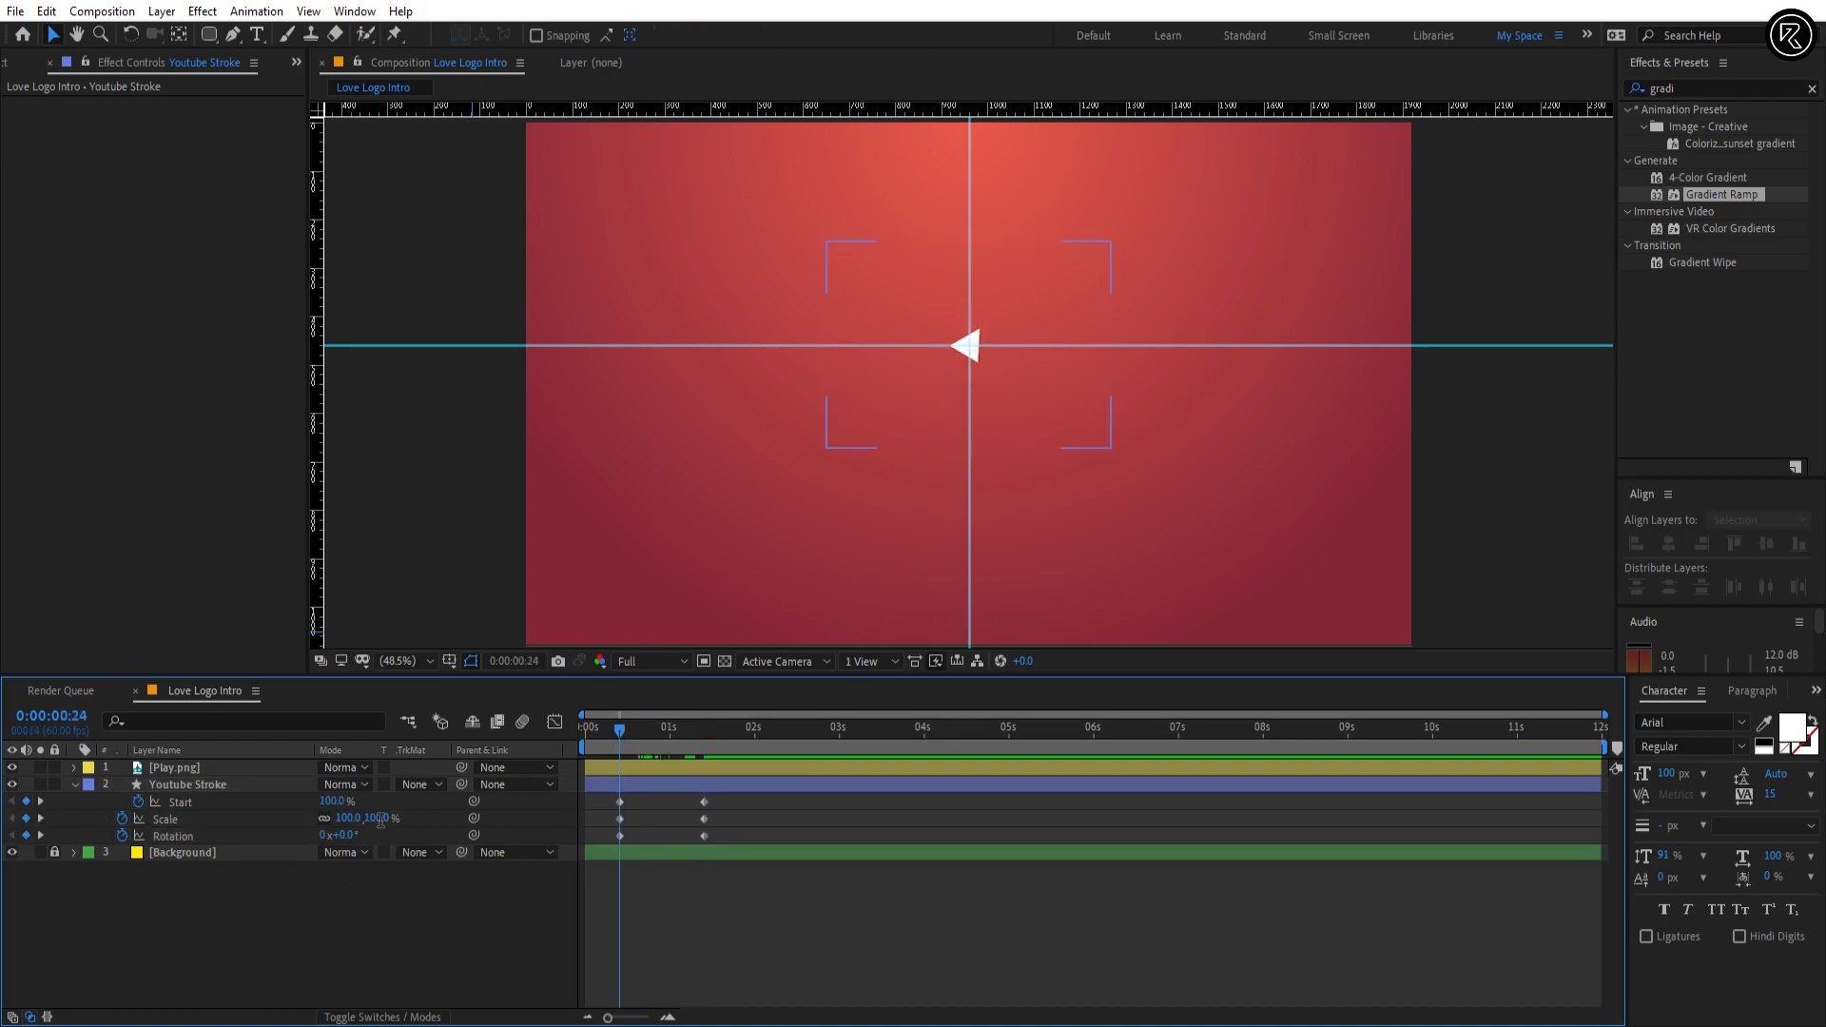
type("70")
key("Return")
left_click(344, 836)
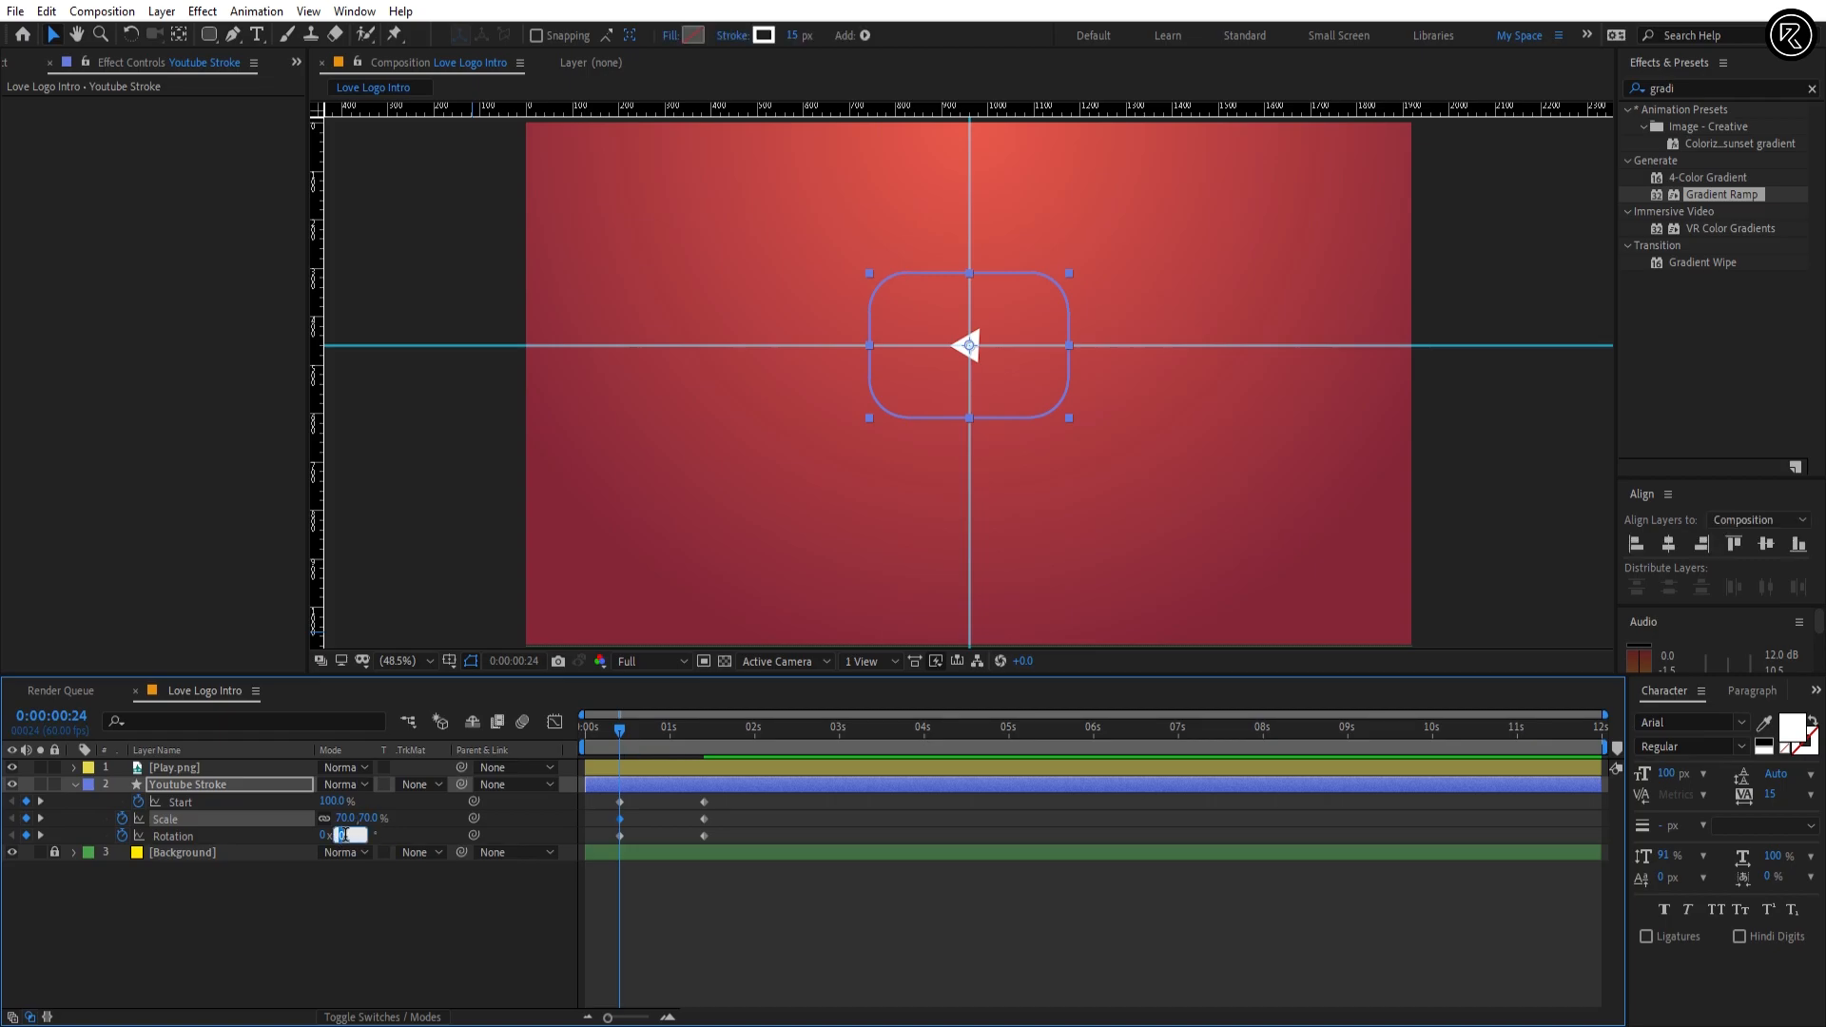
type("-15")
key("Return")
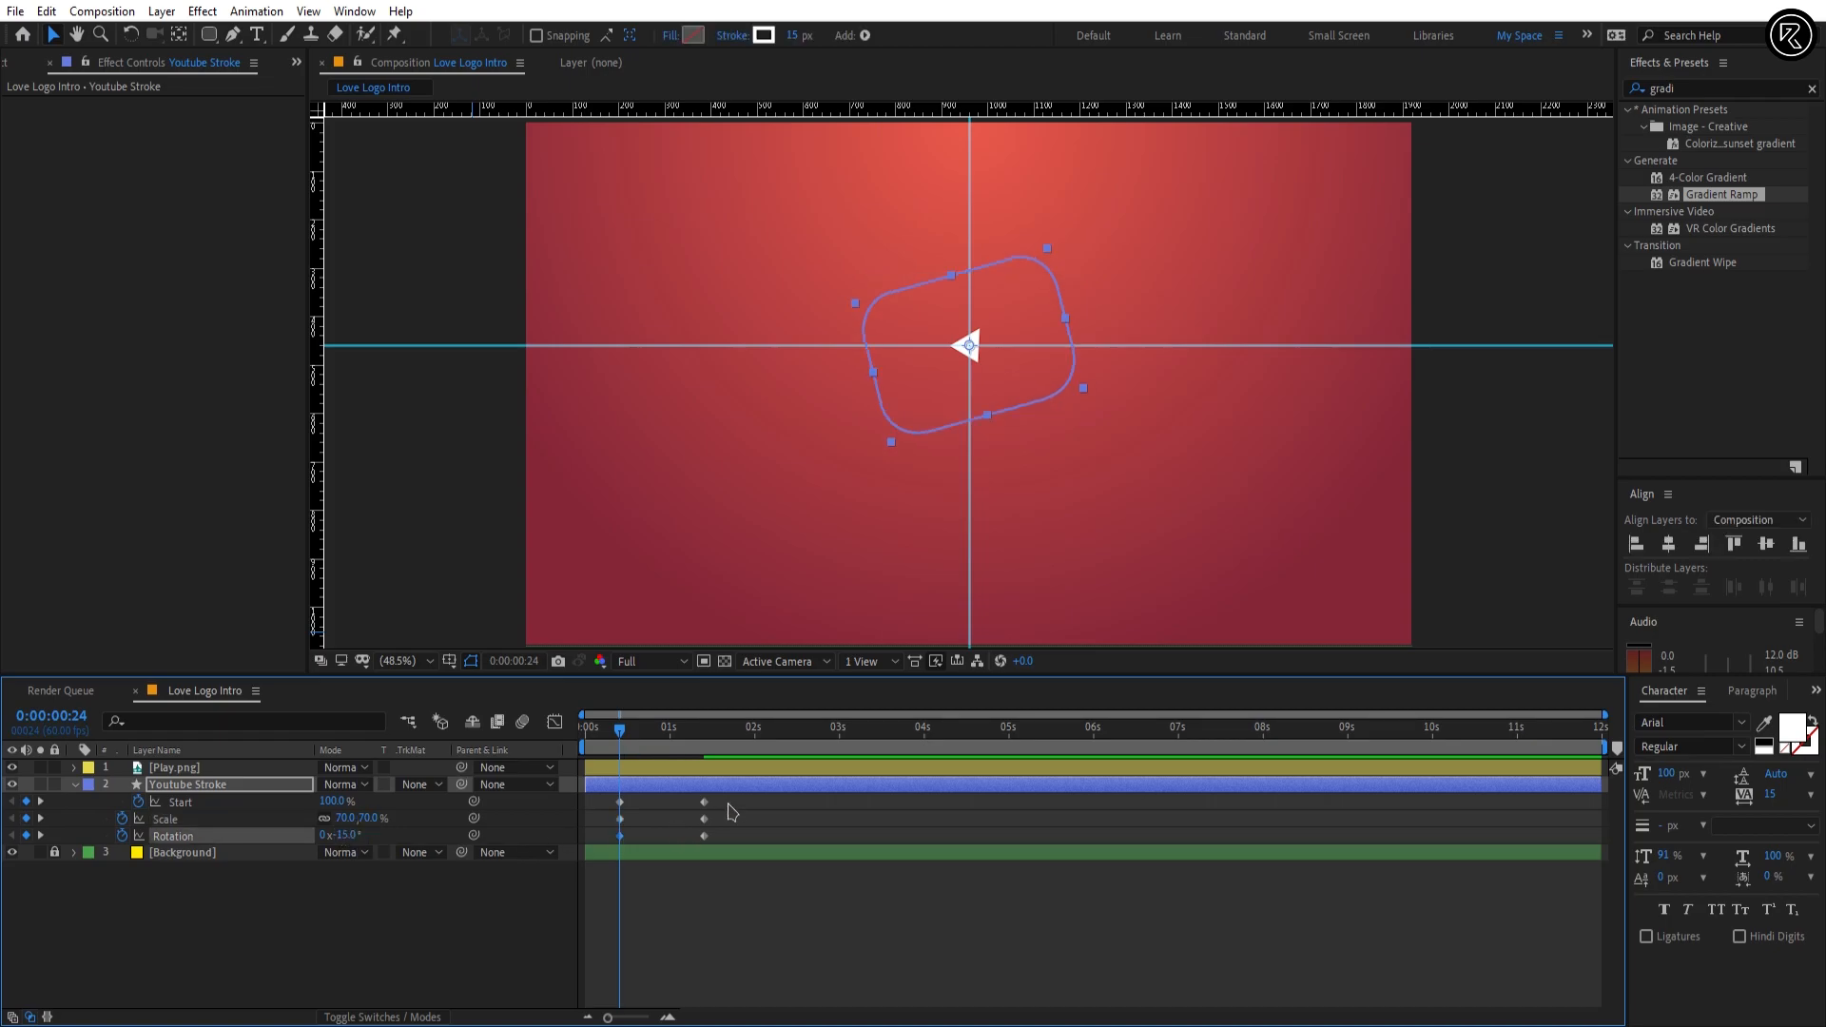
Step: Apply Easy Ease to Youtube Stroke's Start, Scale and Rotation keyframes, lengthen the ending ease in the graph editor, and preview the motion
left_click_drag(731, 795, 614, 868)
key("F9")
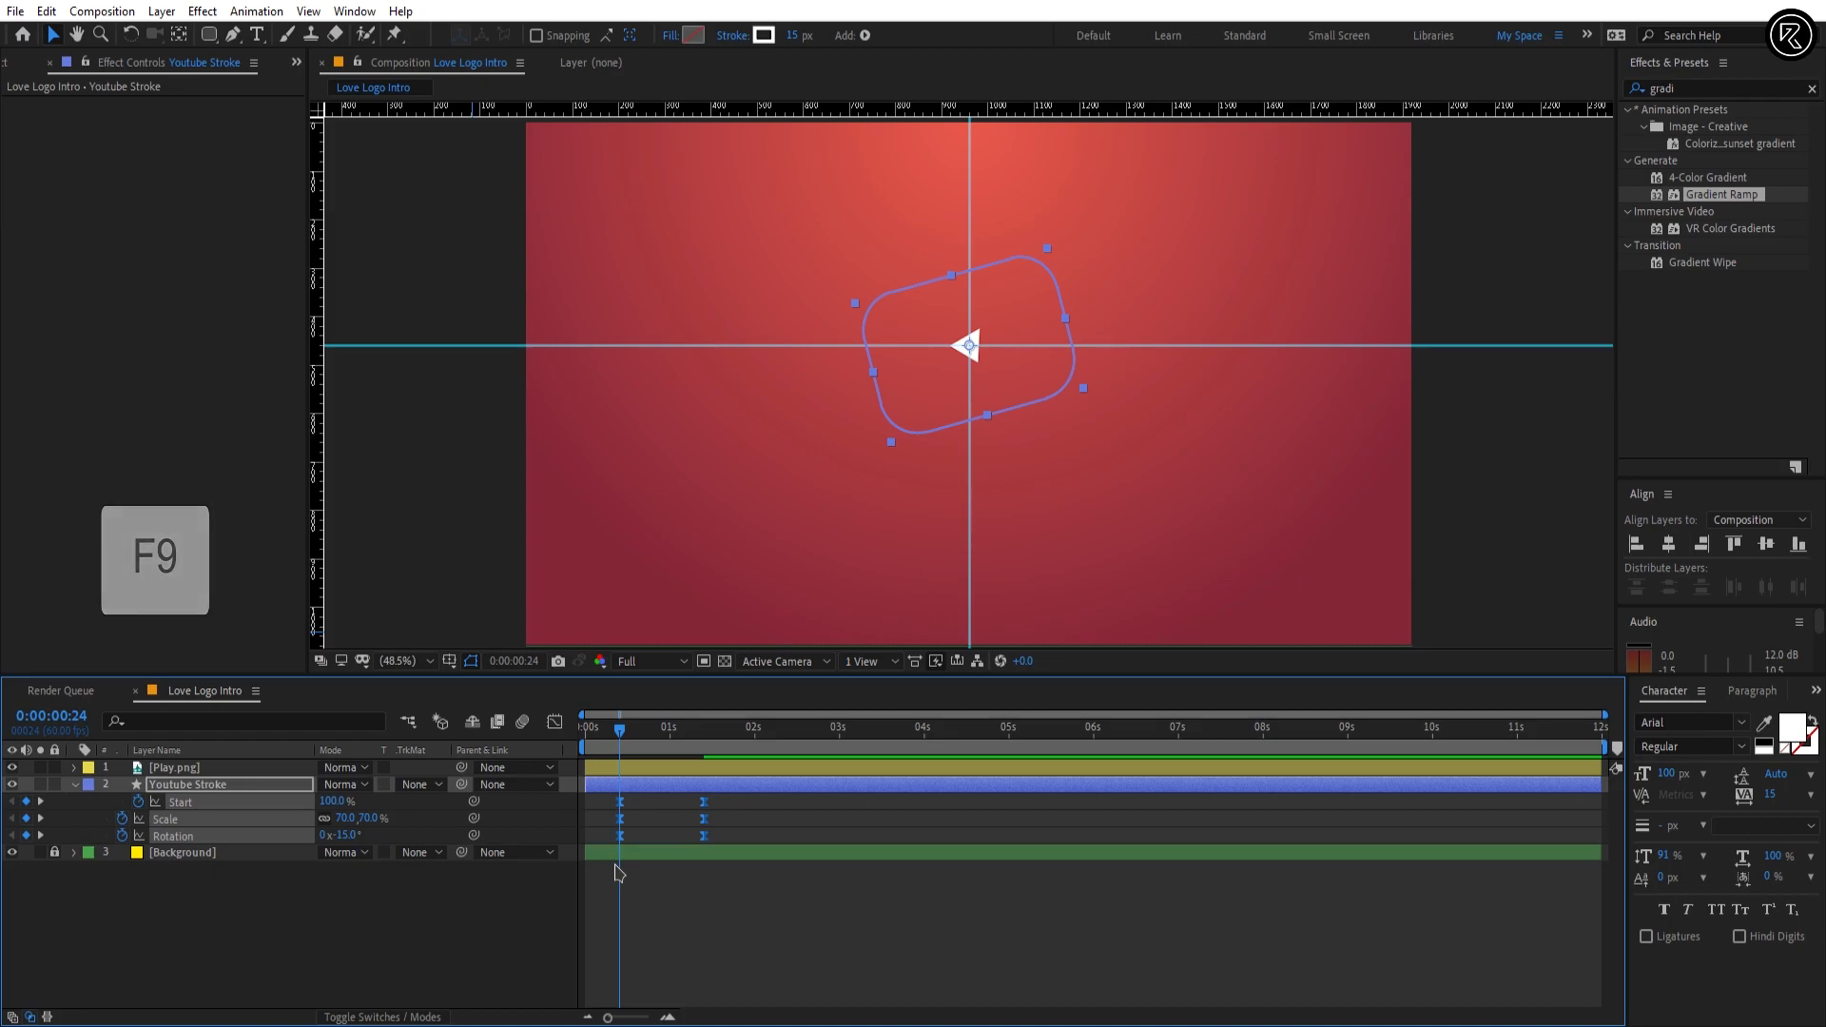
left_click(554, 722)
left_click_drag(689, 827, 657, 833)
left_click(558, 724)
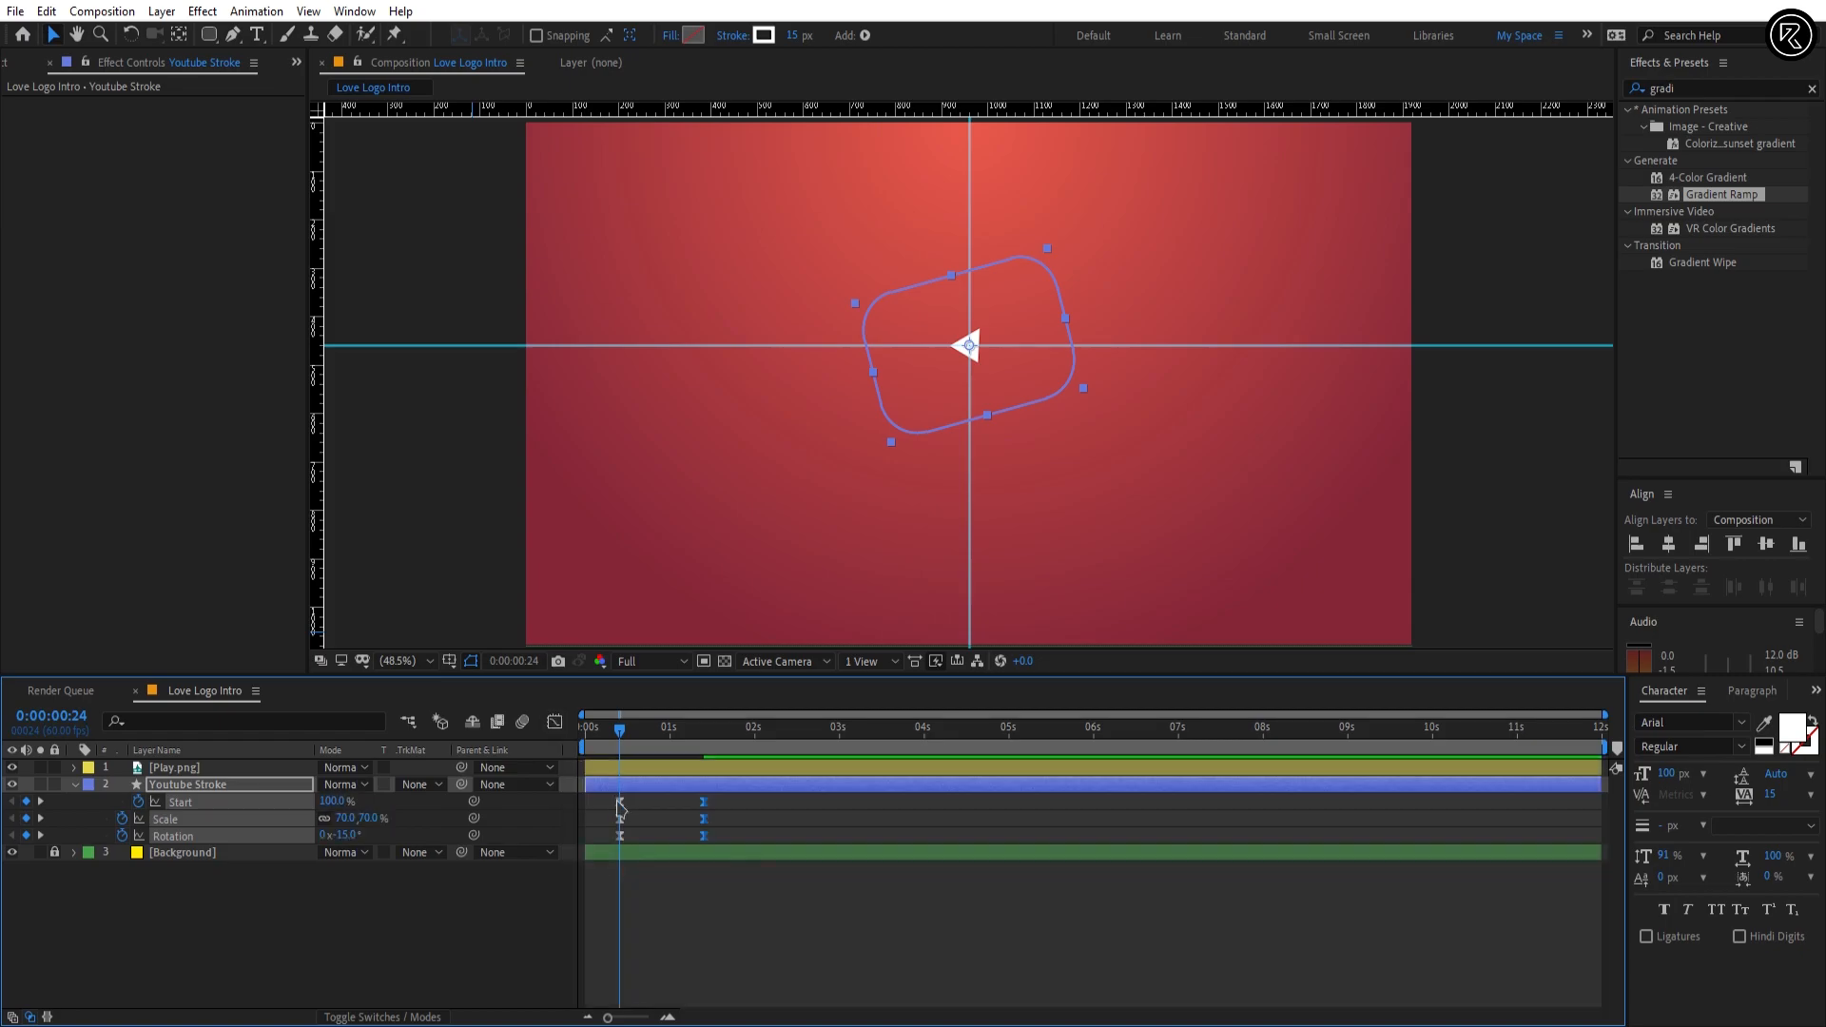
left_click(642, 897)
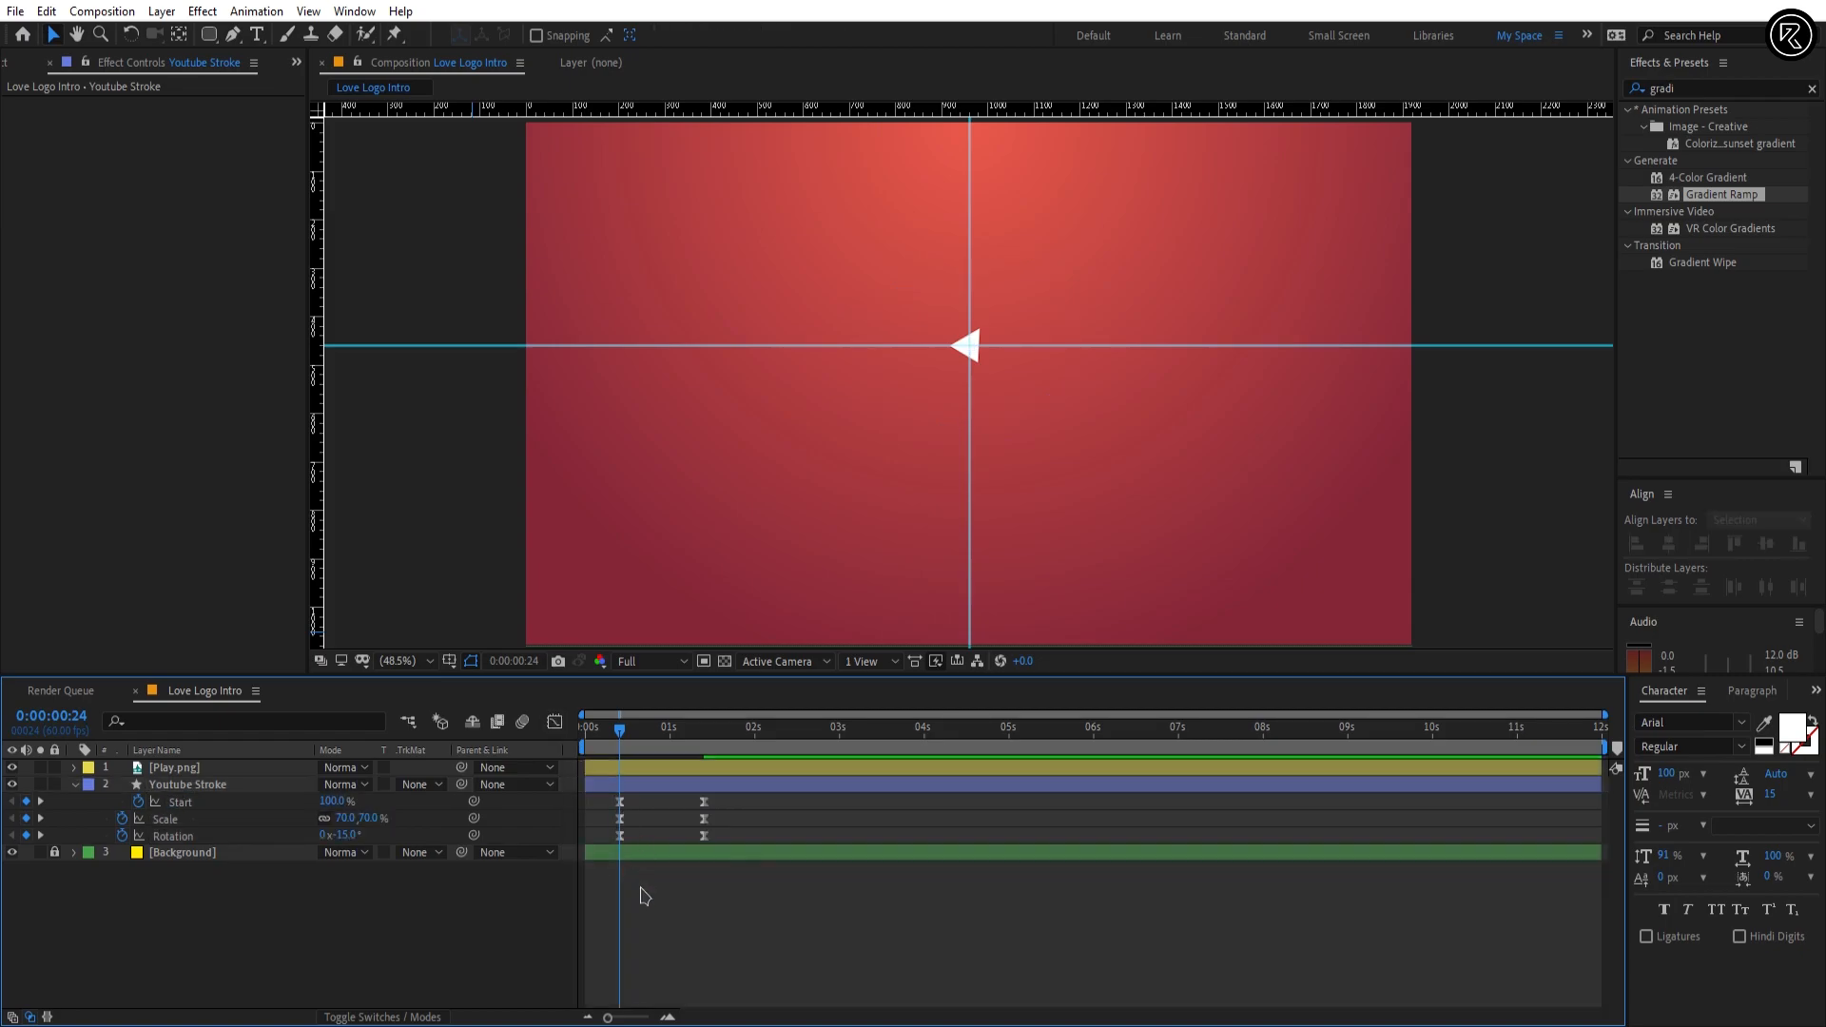
key("space")
left_click(611, 748)
left_click_drag(610, 749, 642, 743)
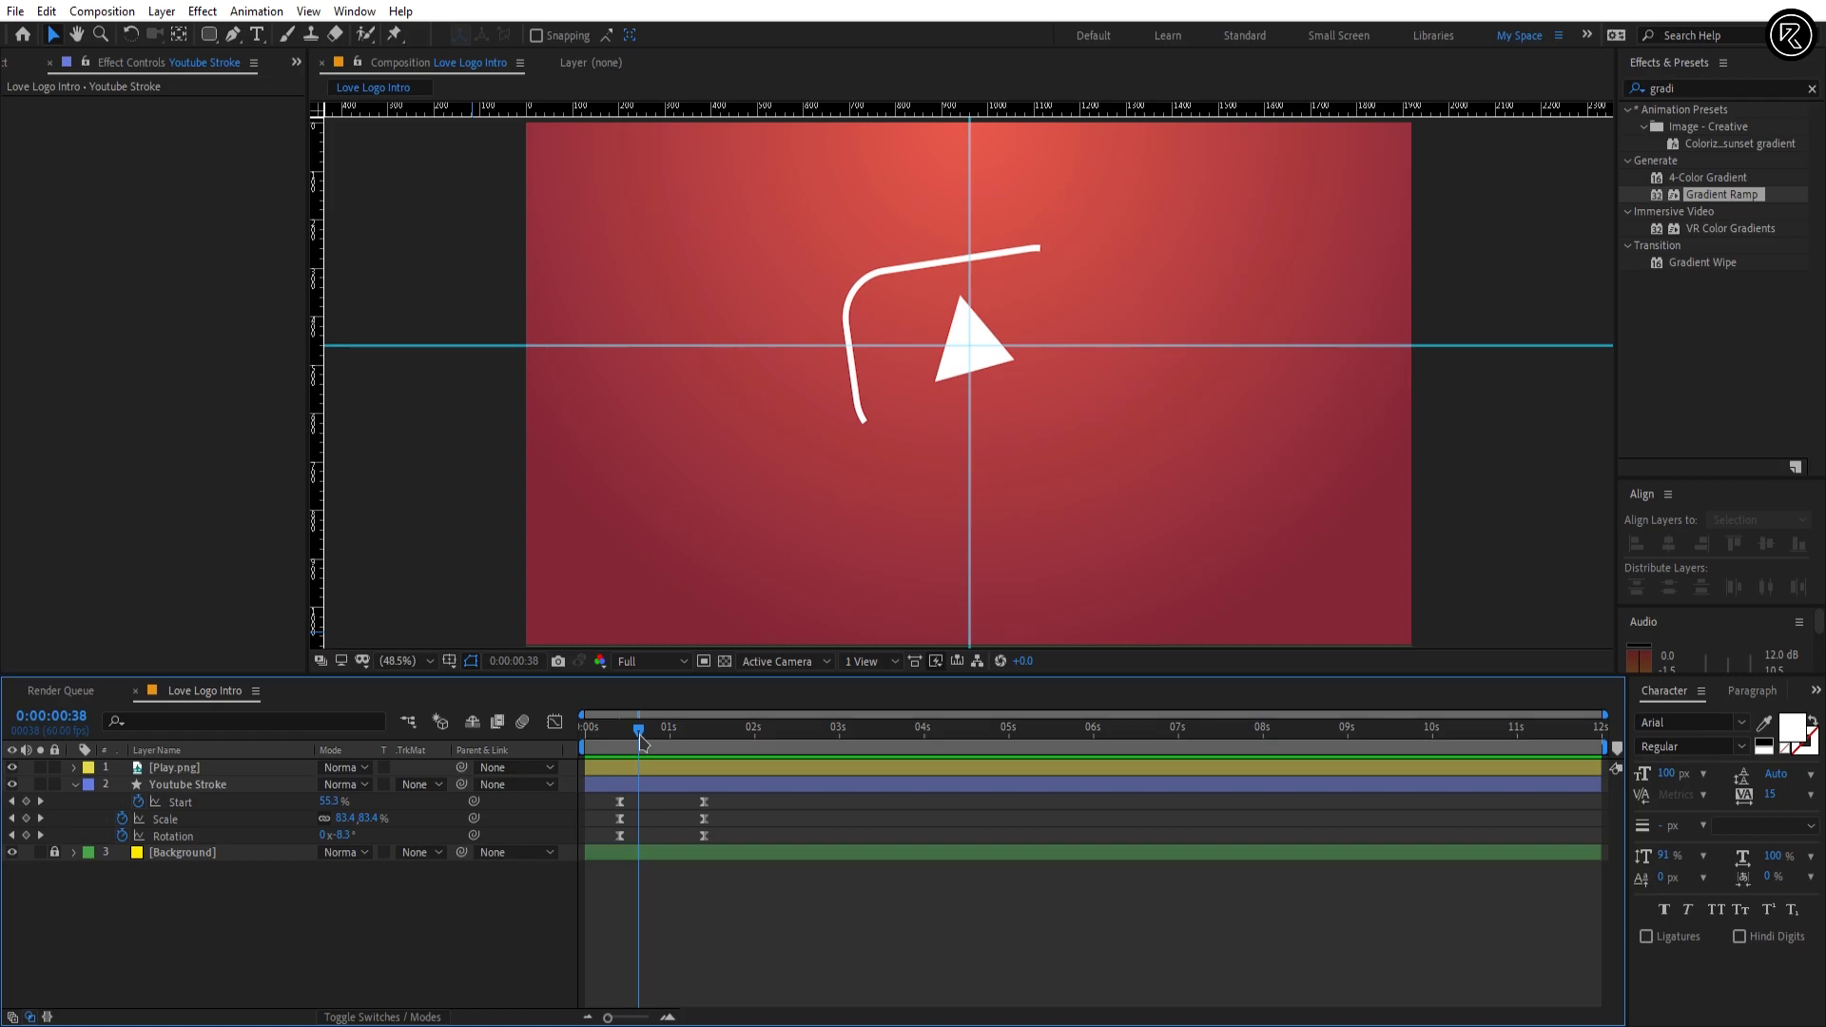
Step: Change the Line Cap of Youtube Stroke's Stroke 1 to Round Cap and collapse the layer
left_click(158, 784)
left_click(75, 784)
left_click(75, 783)
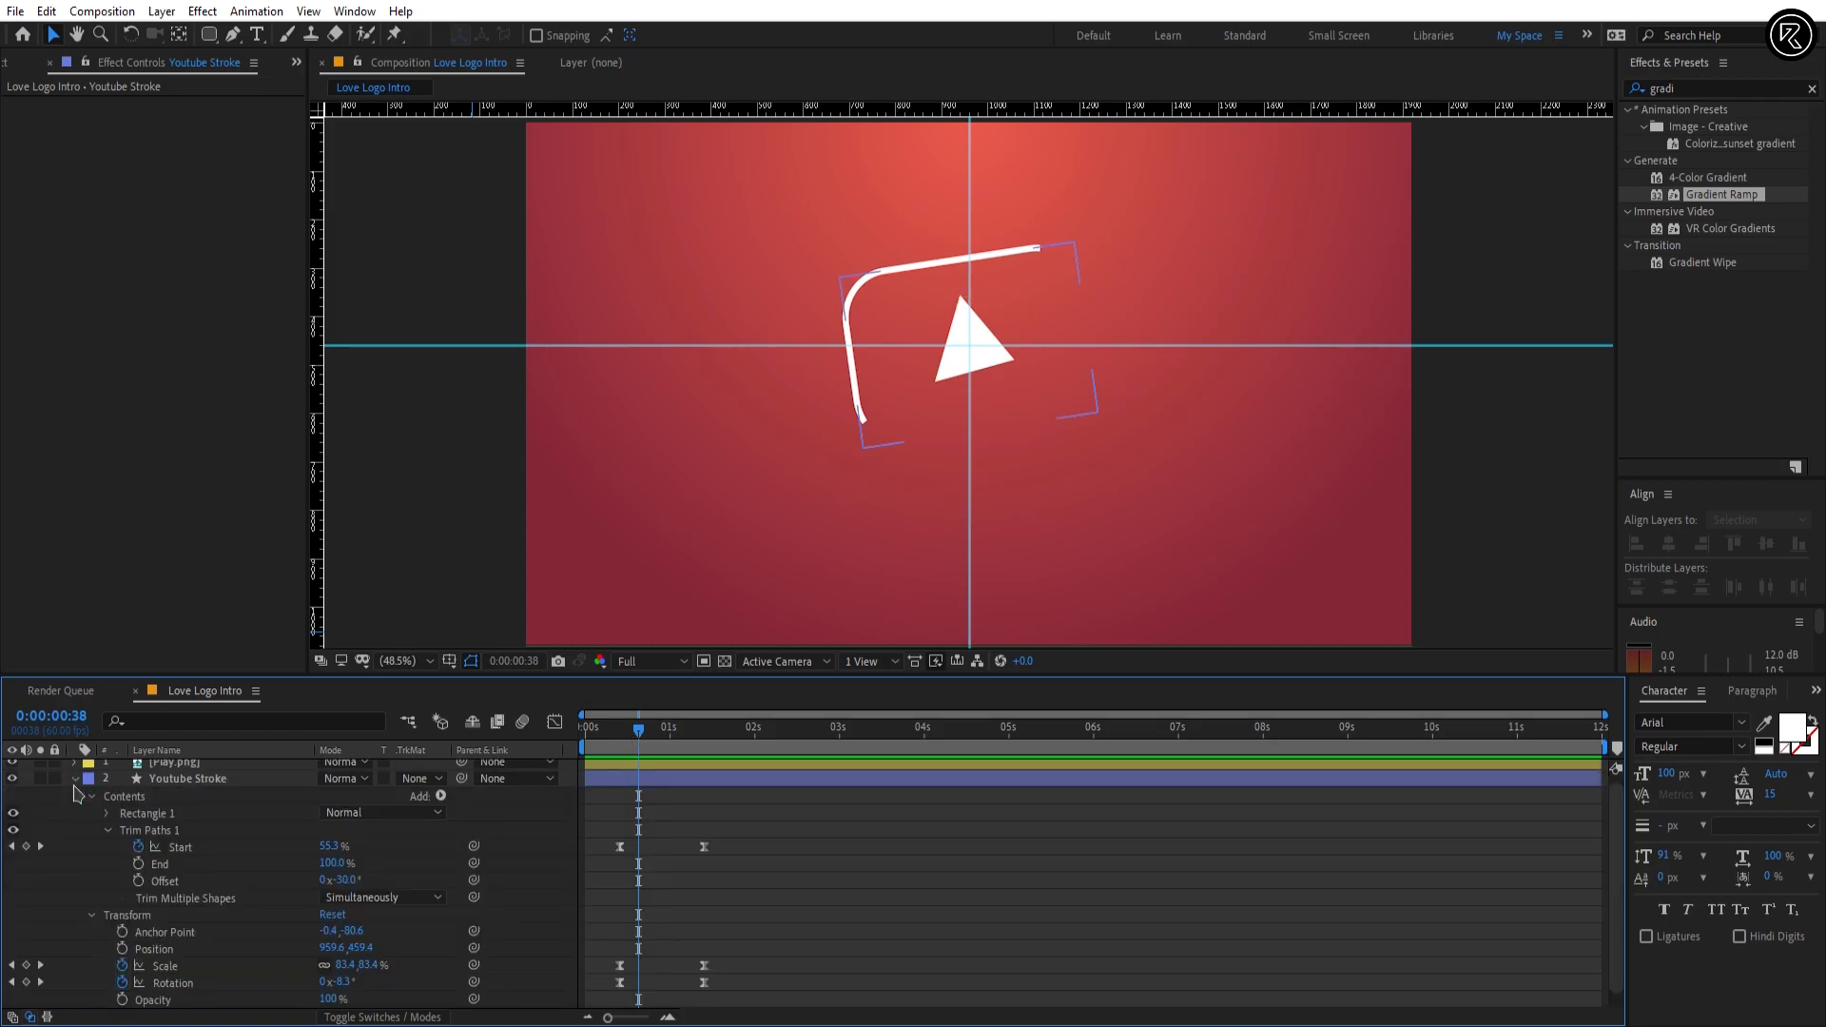
left_click(107, 813)
left_click(123, 847)
scroll(130, 857, "down", 1)
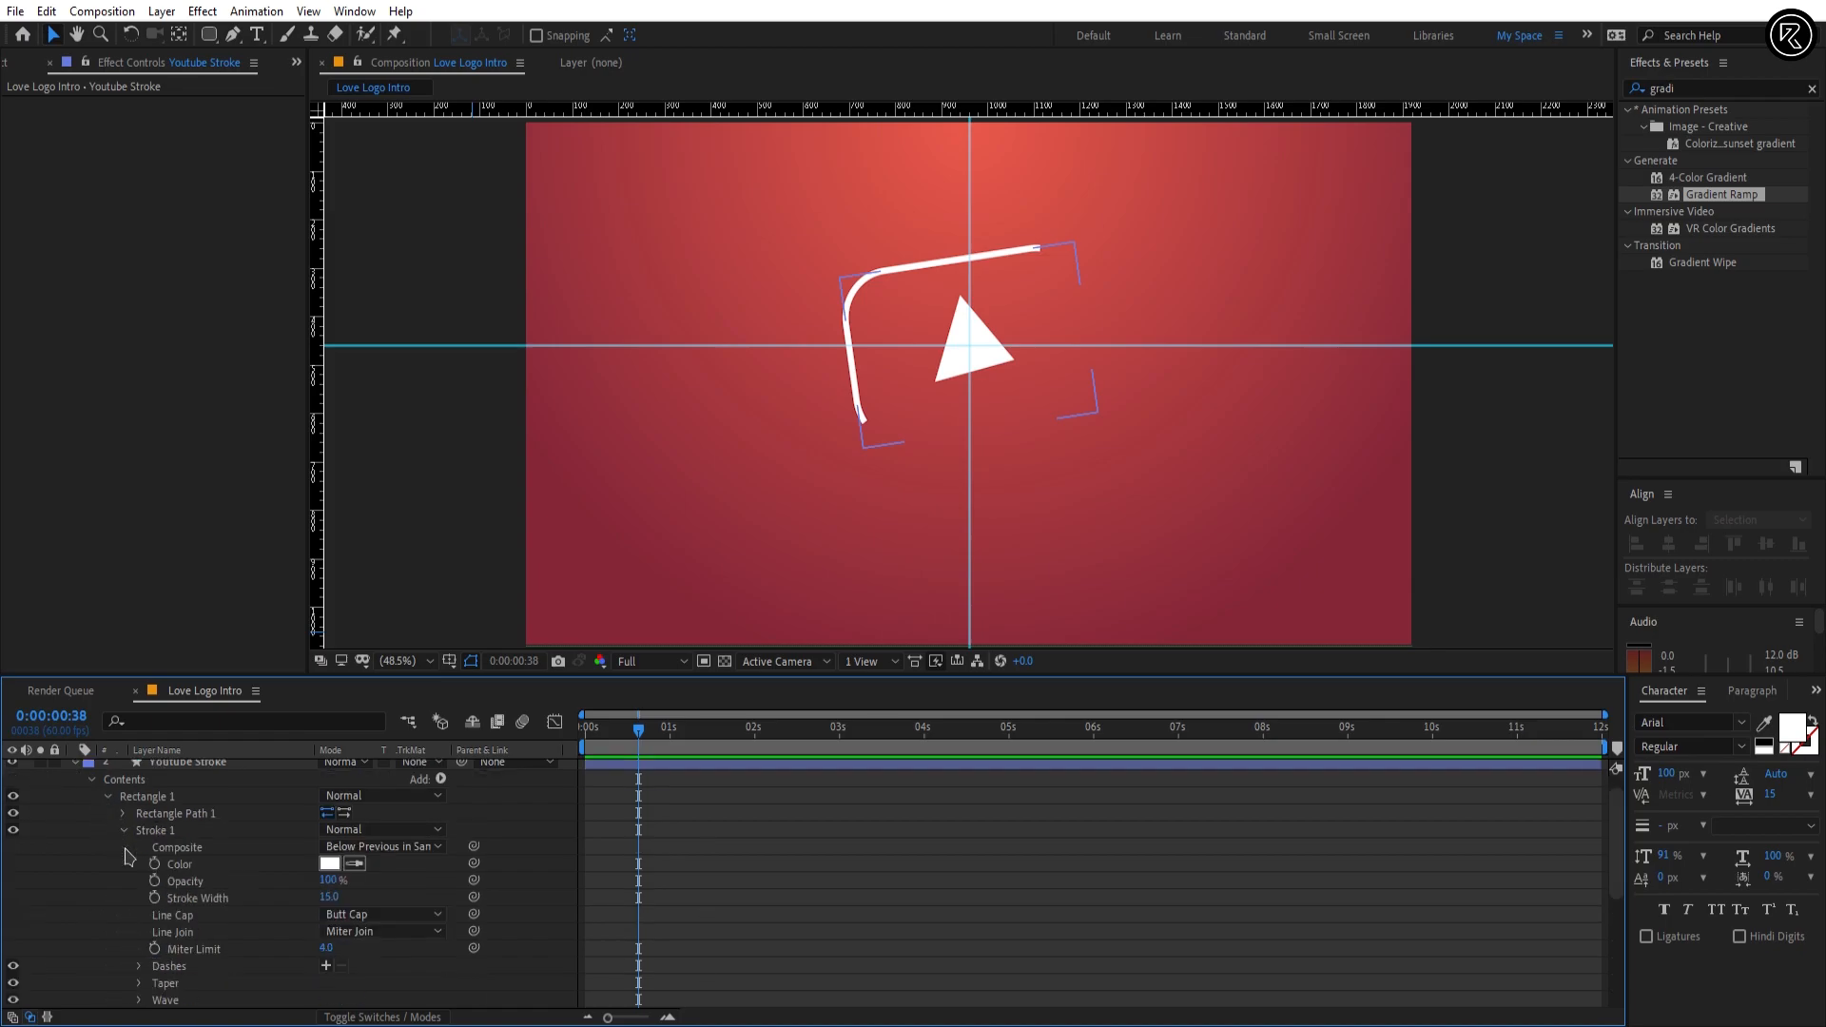
left_click(381, 914)
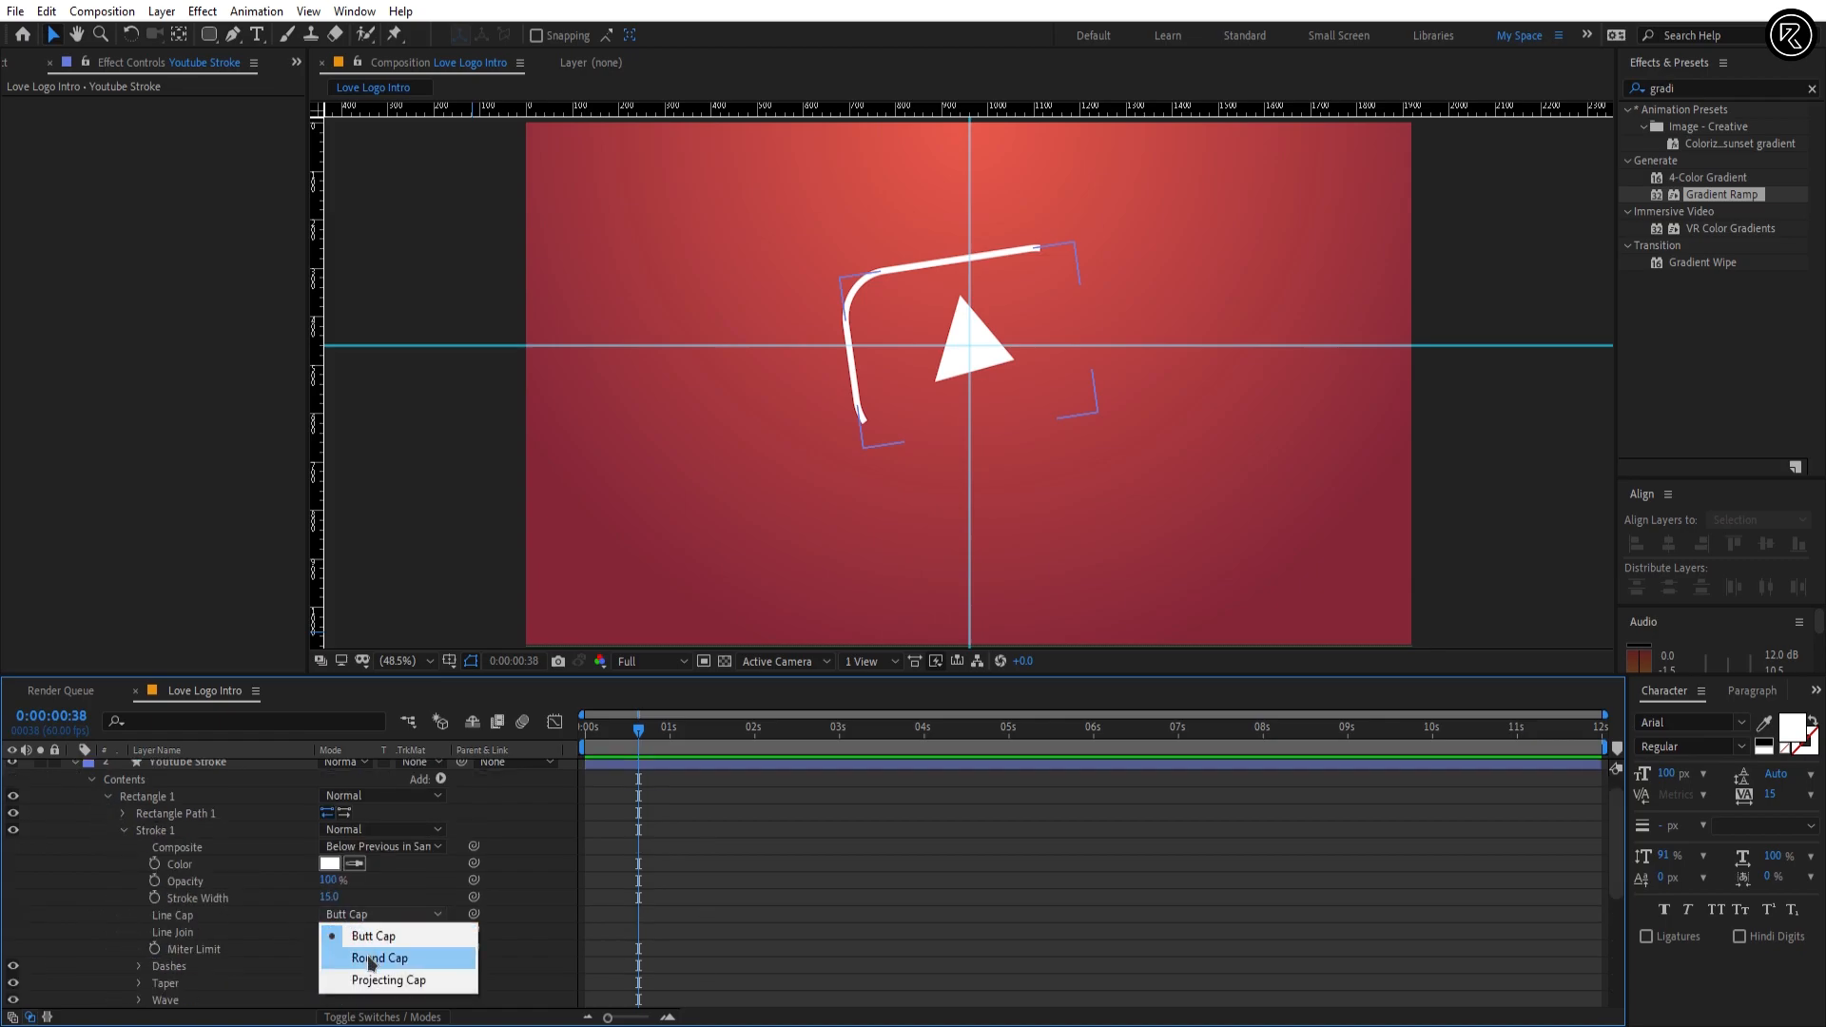
left_click(369, 957)
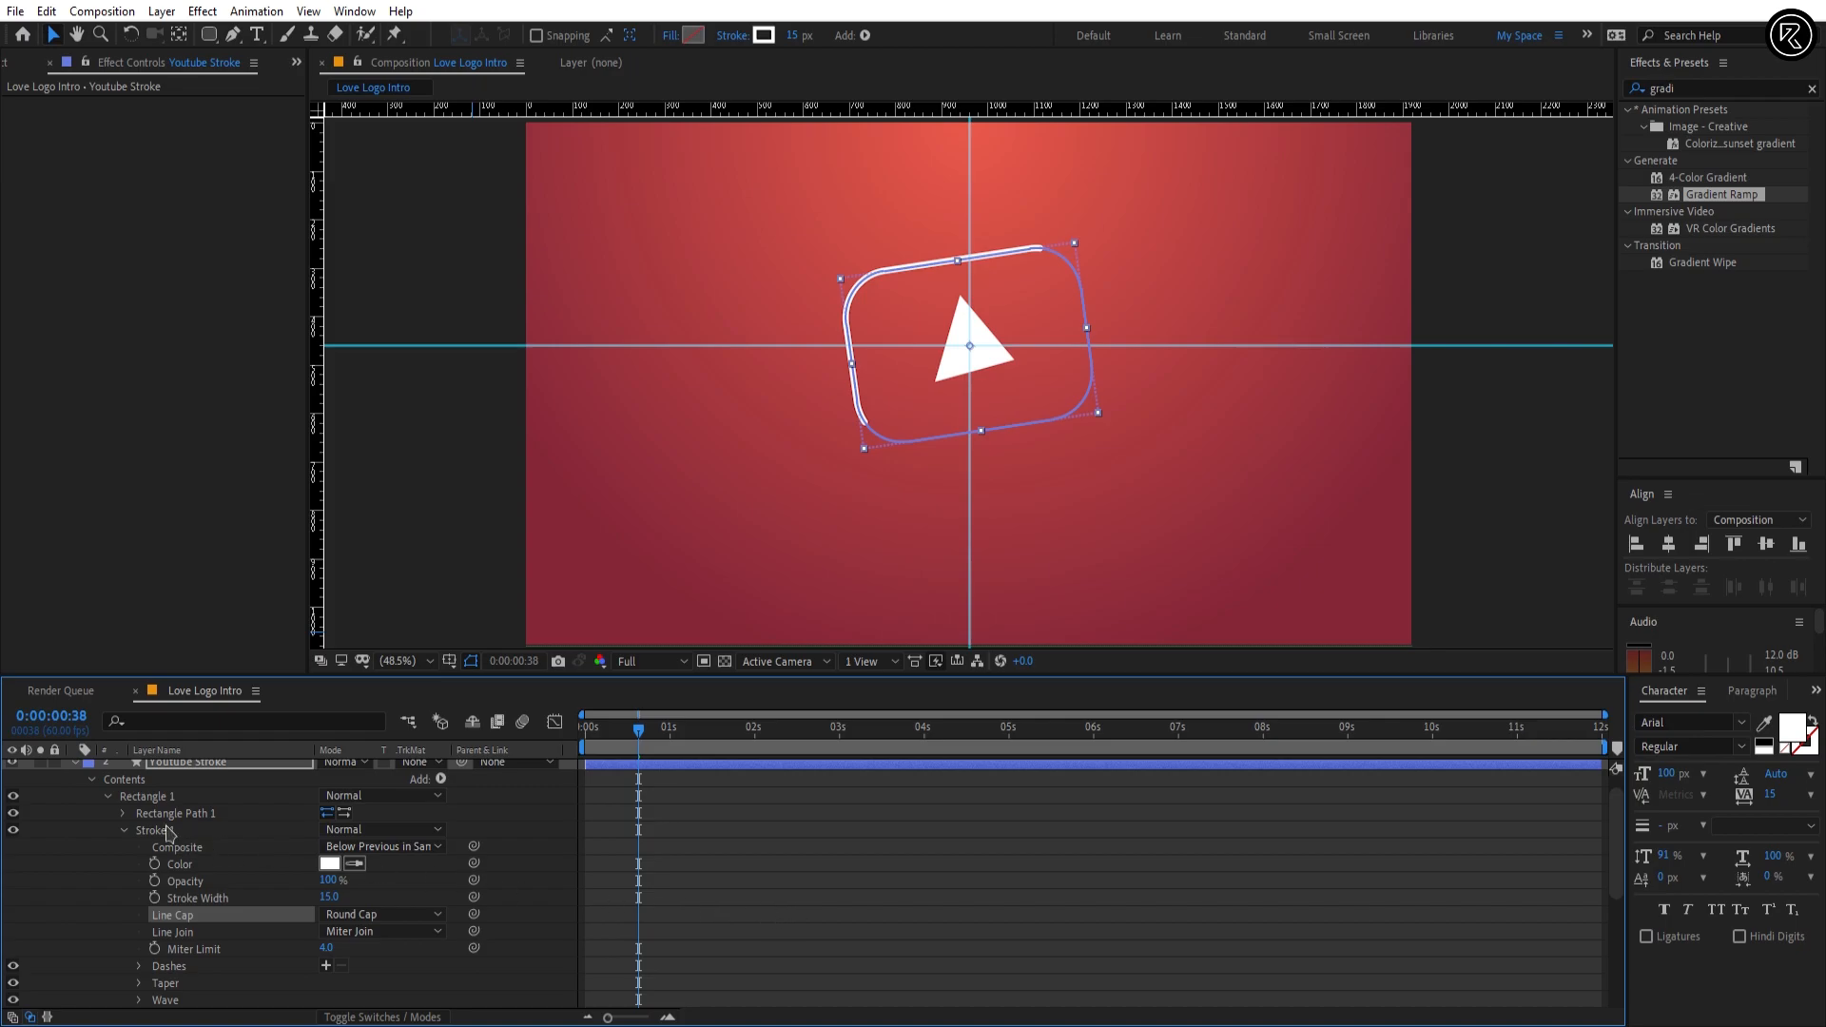
left_click(77, 765)
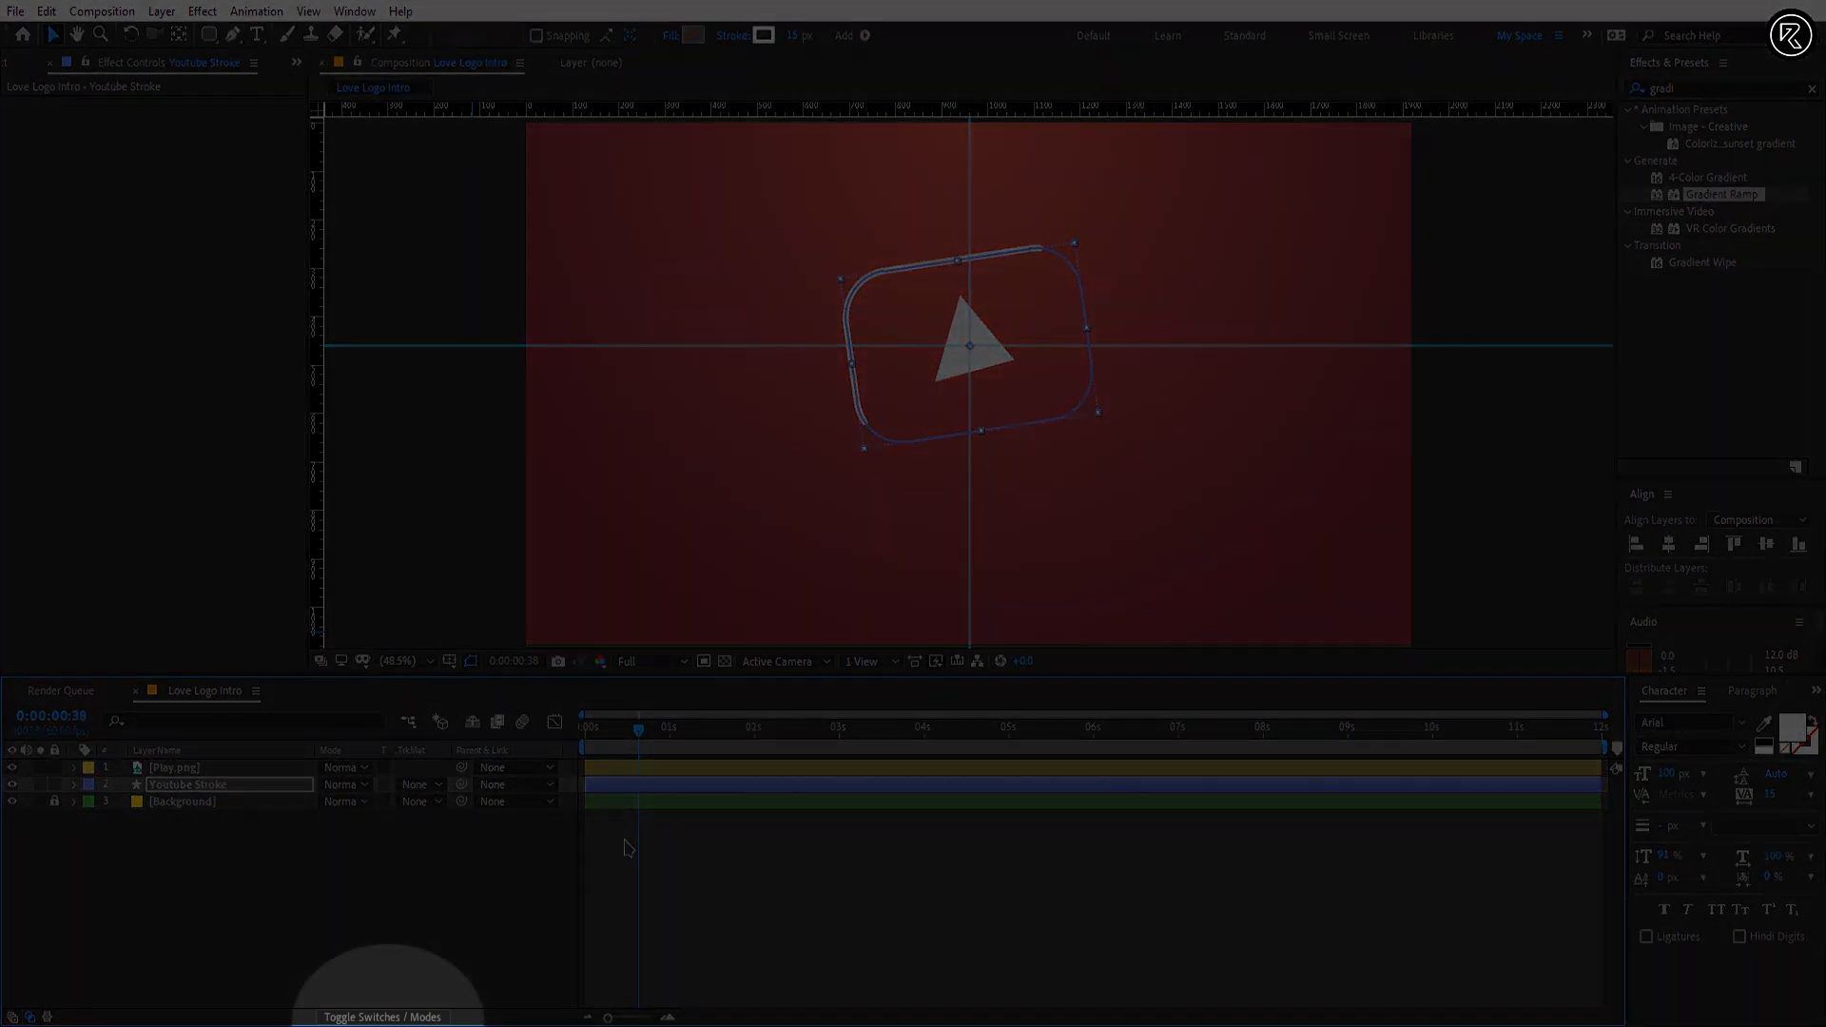
Step: Show the layer switches, enable motion blur for the Youtube Stroke layer, and preview the animation
left_click(384, 1016)
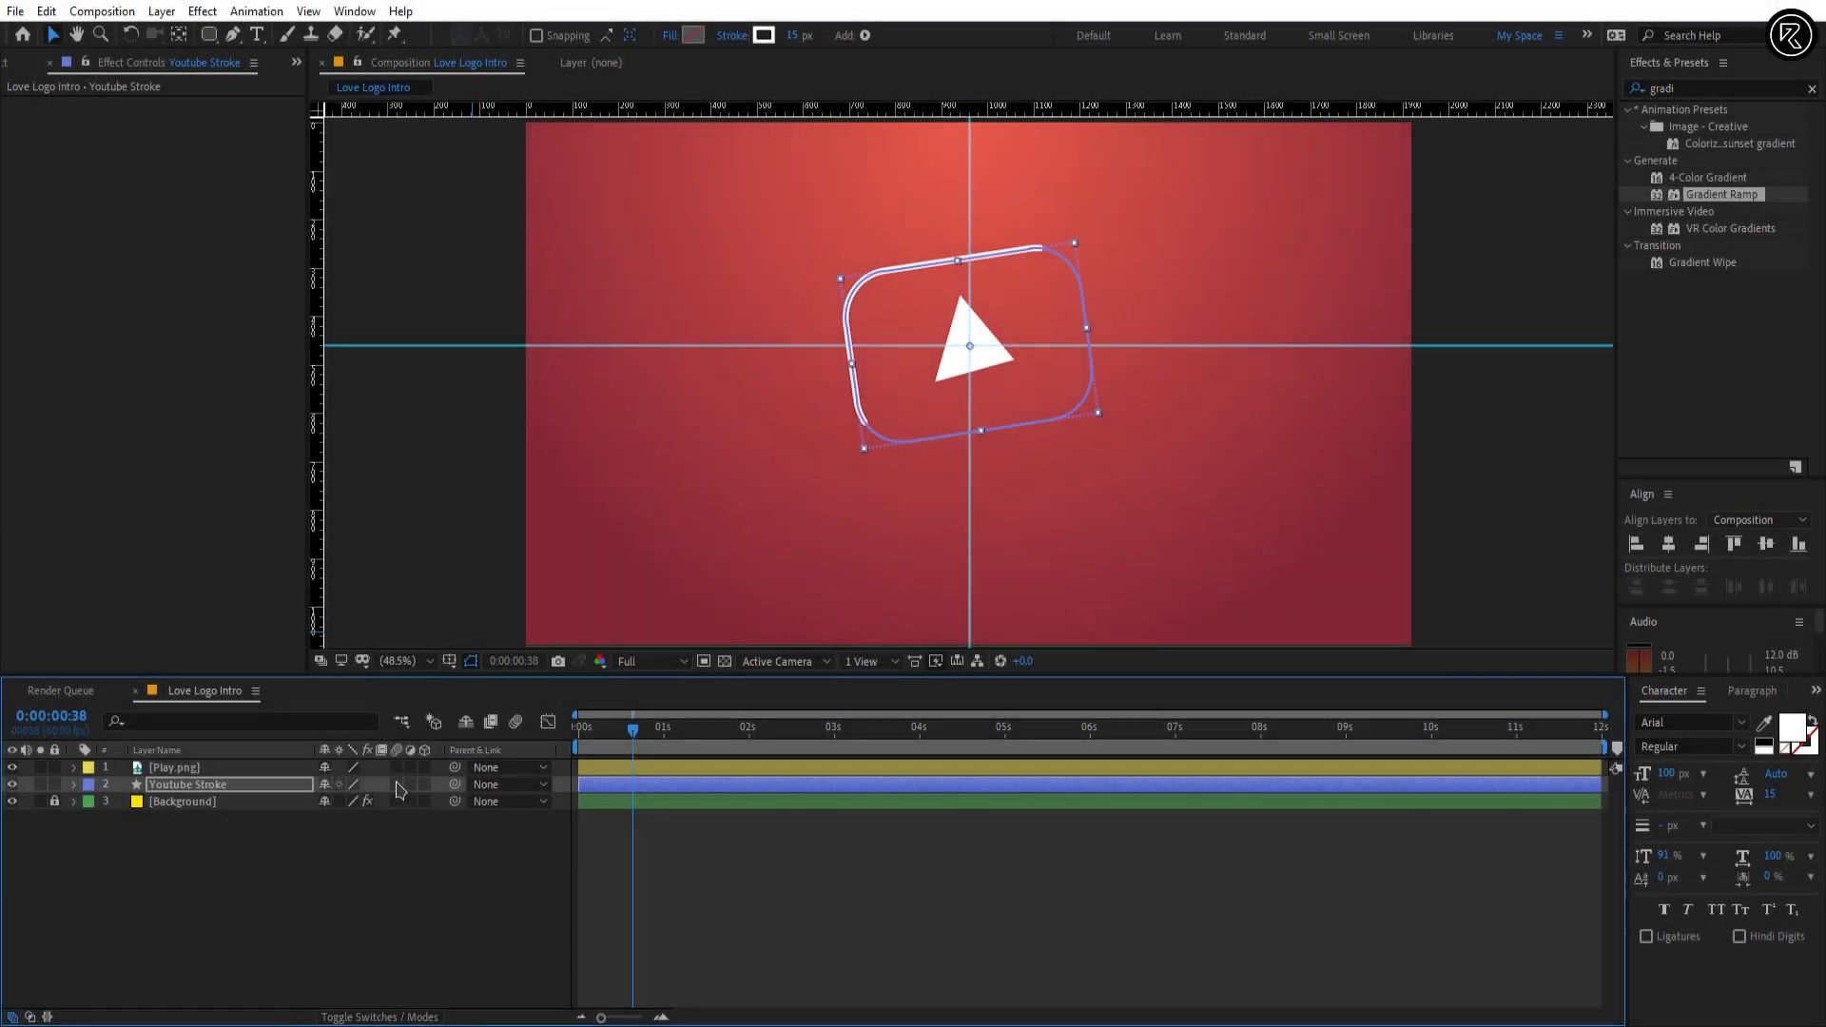
left_click(397, 786)
left_click(428, 861)
left_click_drag(641, 730, 617, 731)
key("space")
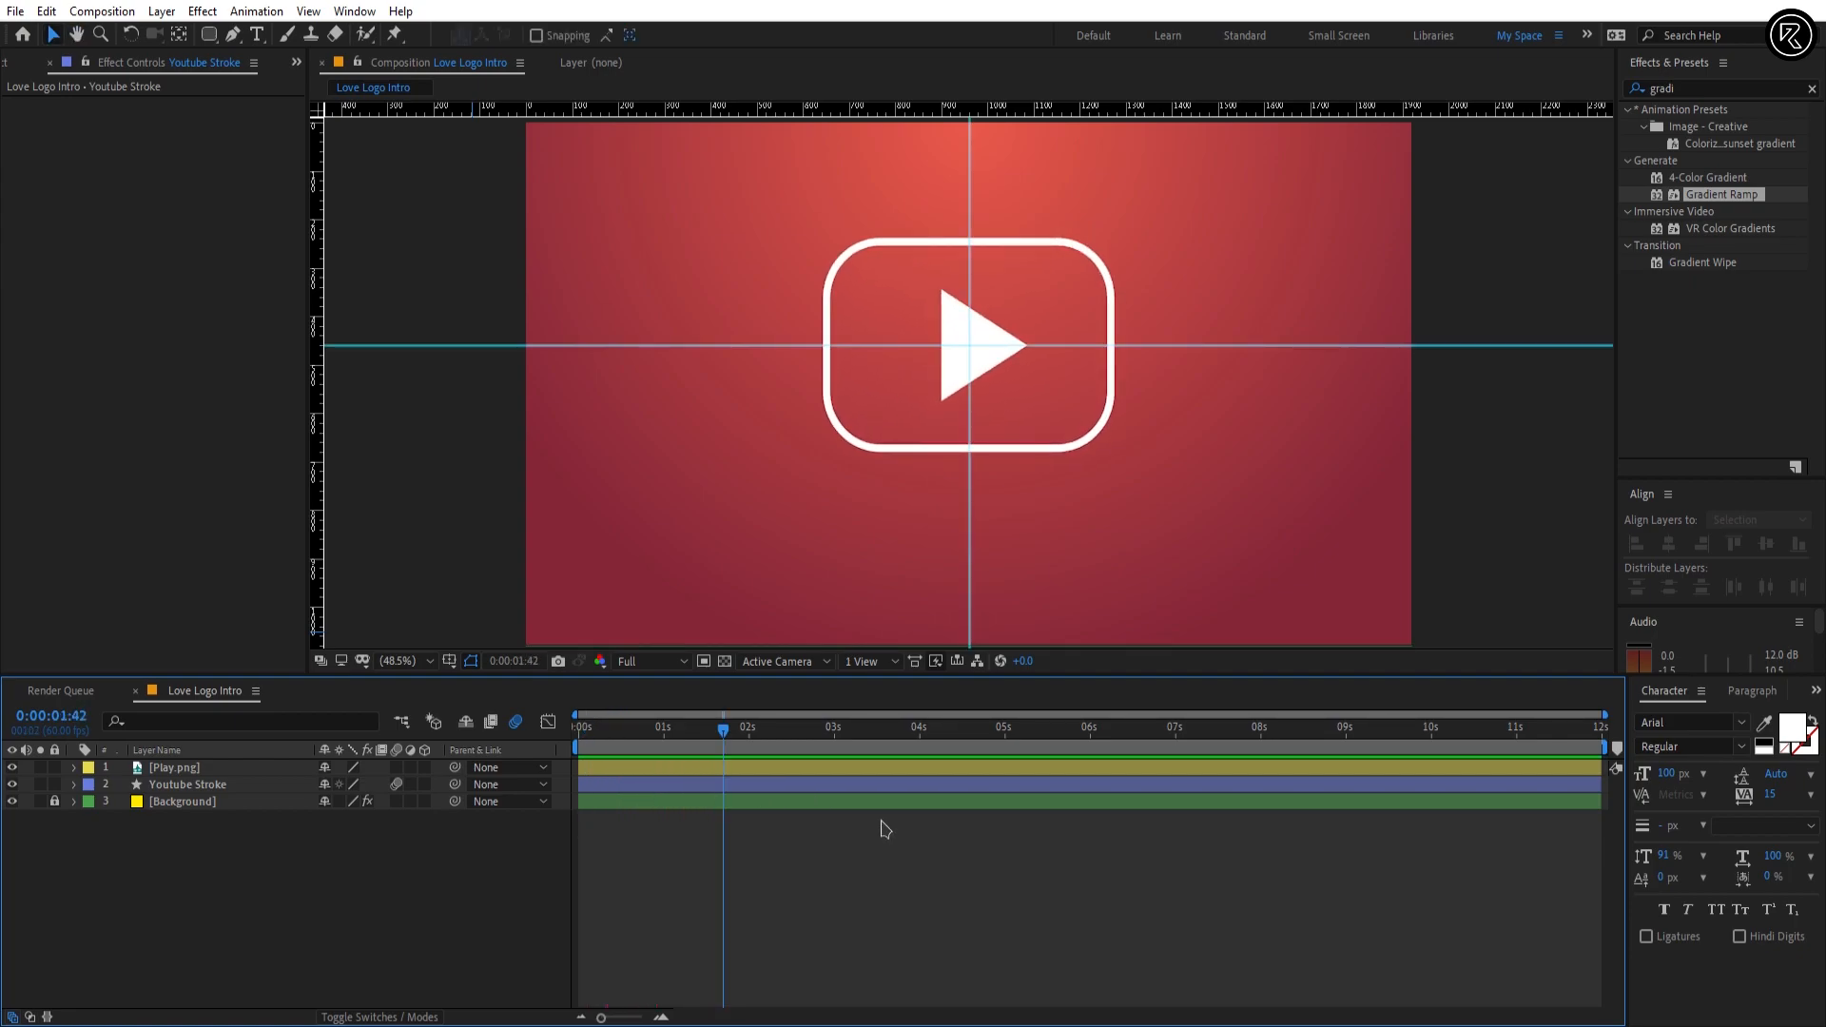
Step: Hide the guides in the composition view and switch to the New folder window containing the image files
key("ctrl+semicolon")
key("ctrl+semicolon")
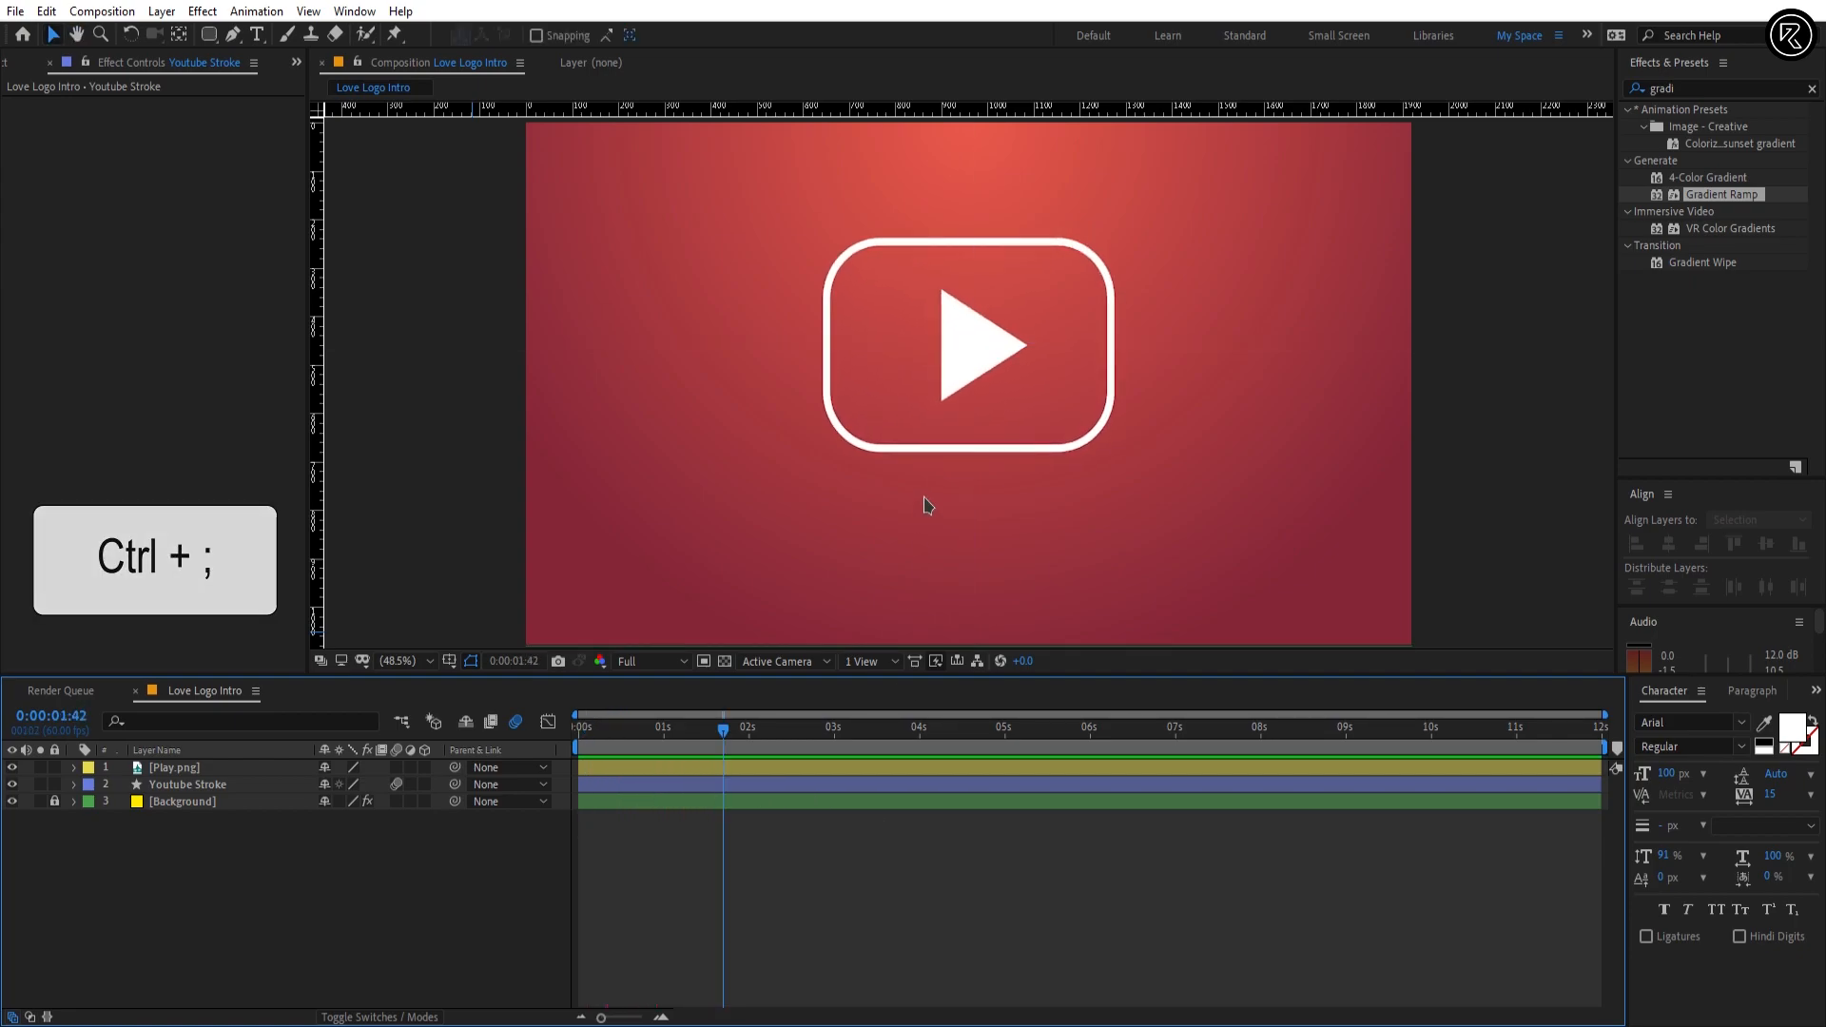
key("alt+Tab")
key("alt+Tab")
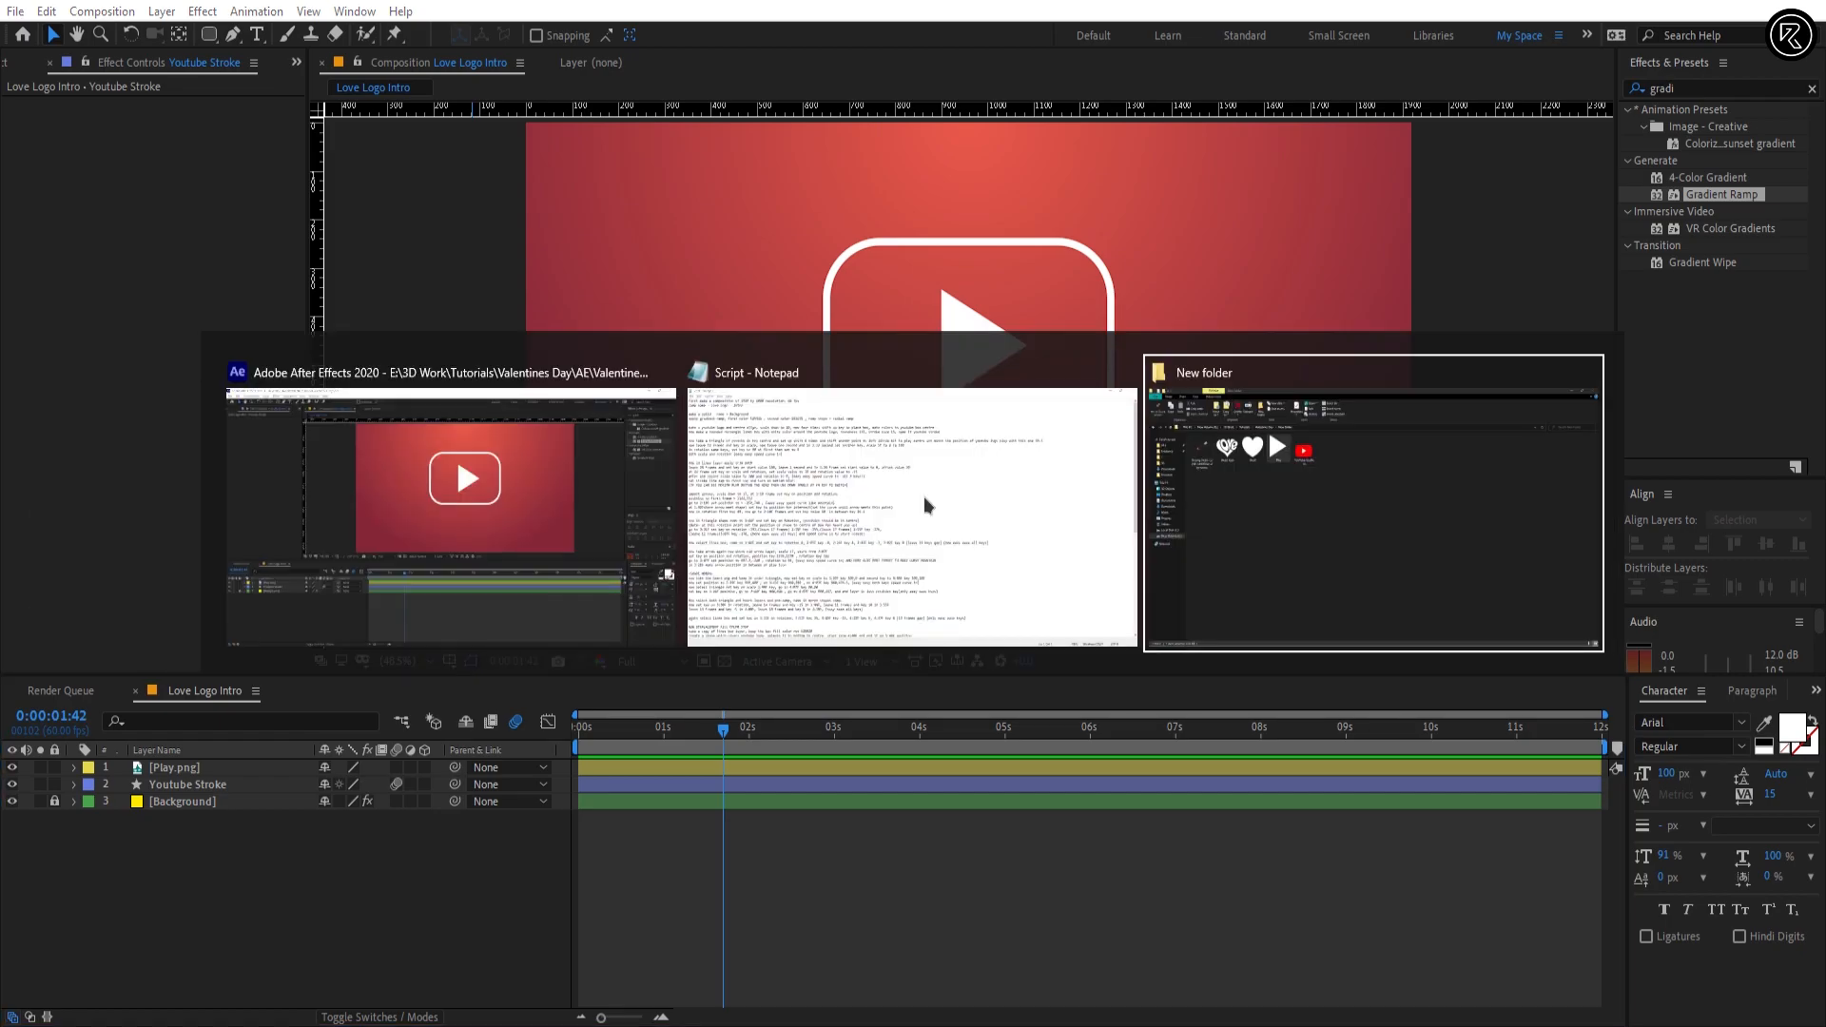
key("alt+Tab")
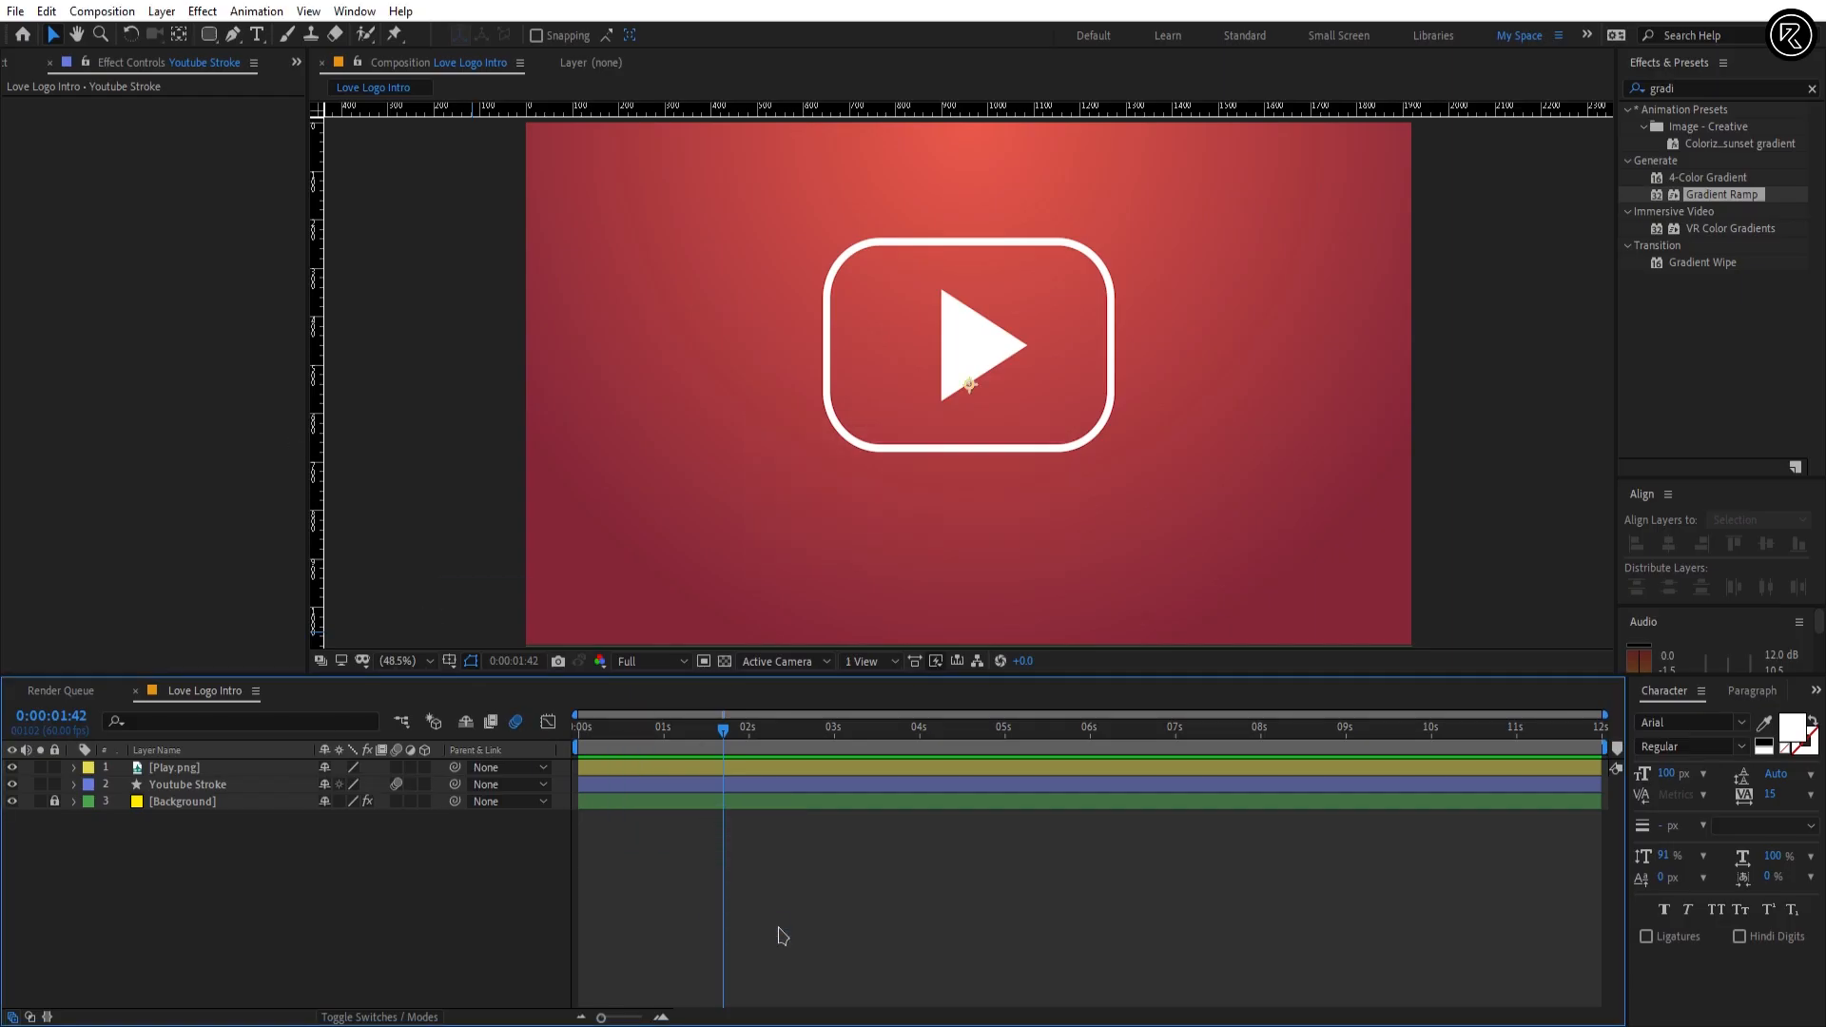
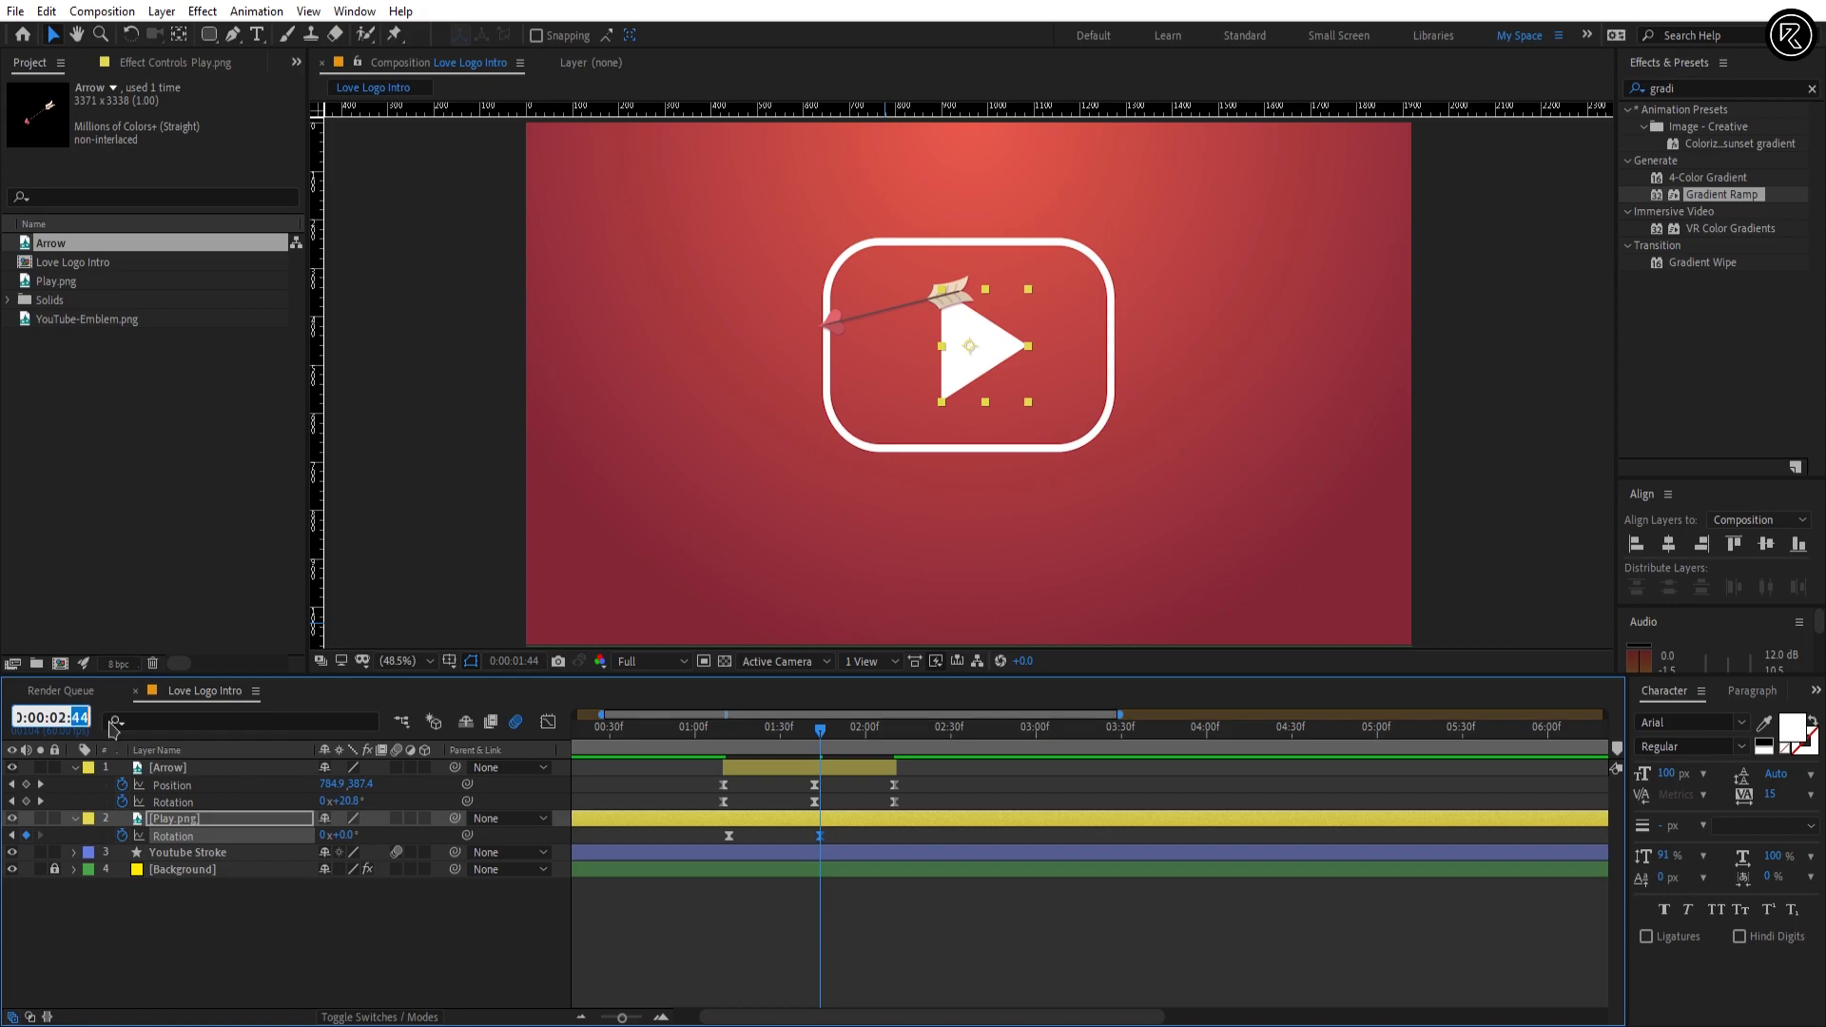
Step: Add a Rotation keyframe of -292° to the Play.png layer at 0:00:02:21
key("Return")
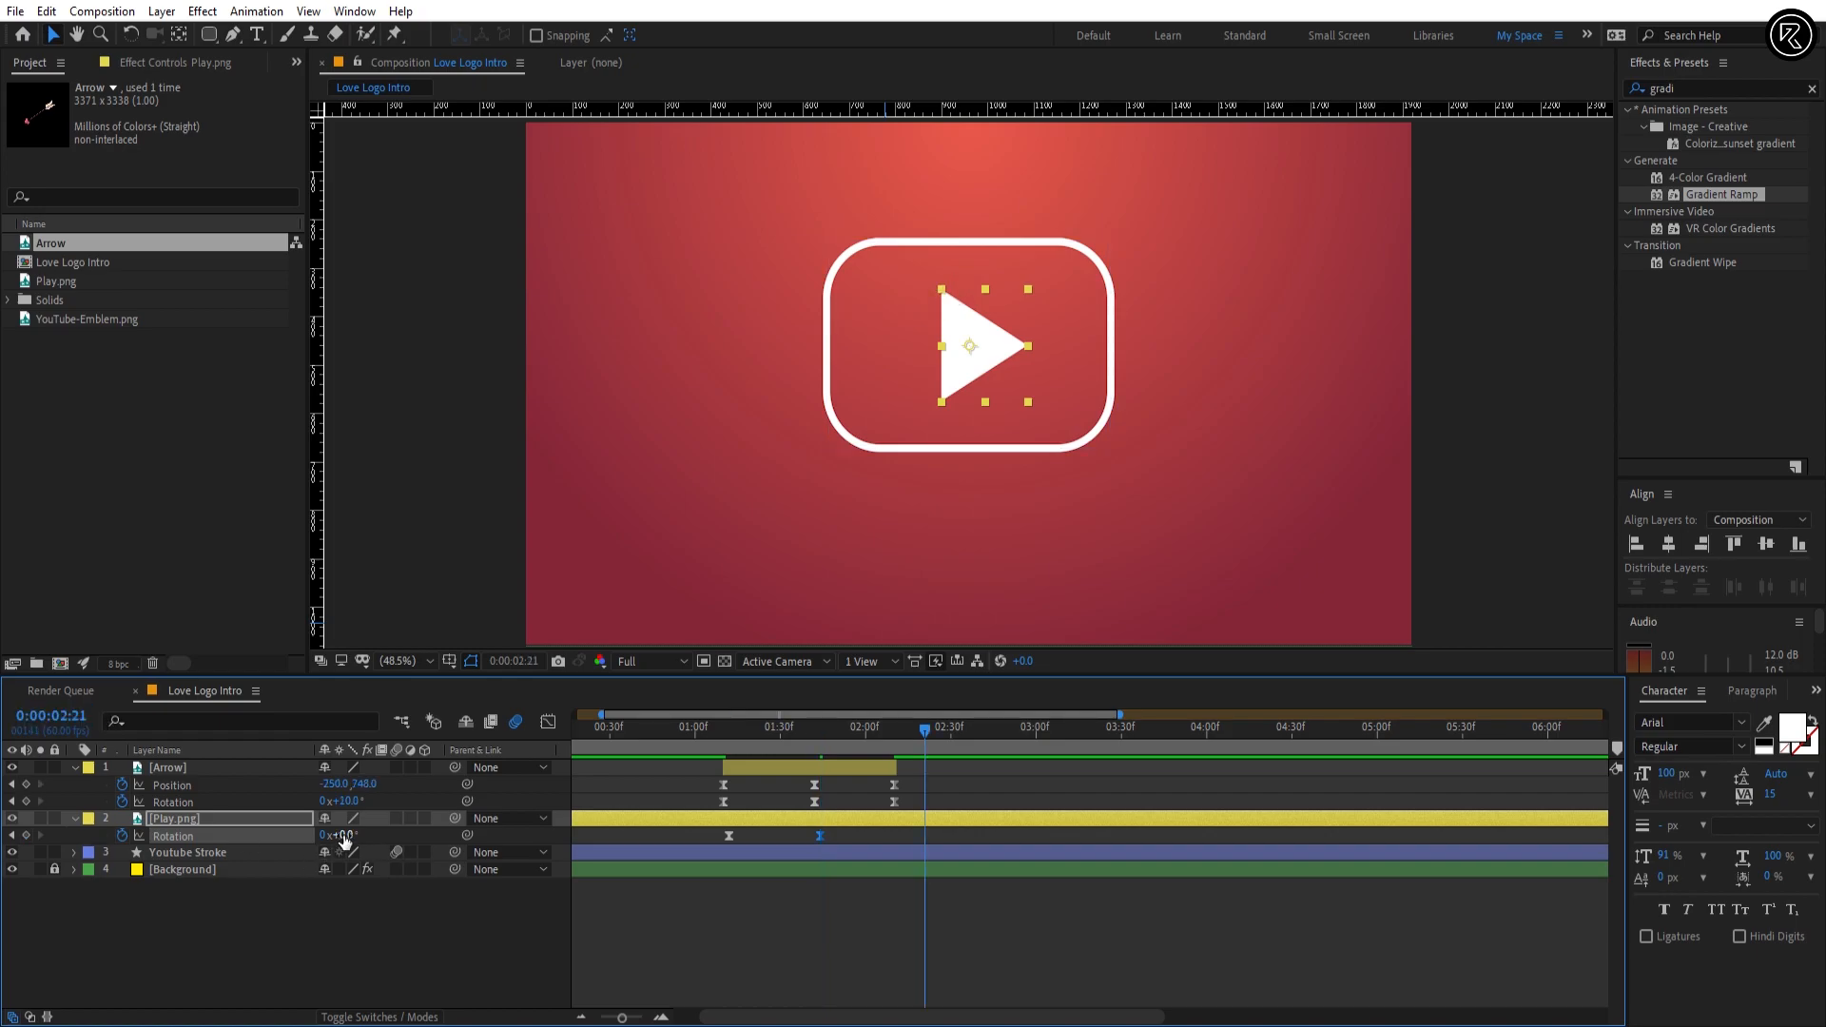
left_click_drag(344, 837, 339, 834)
type("92")
key("Return")
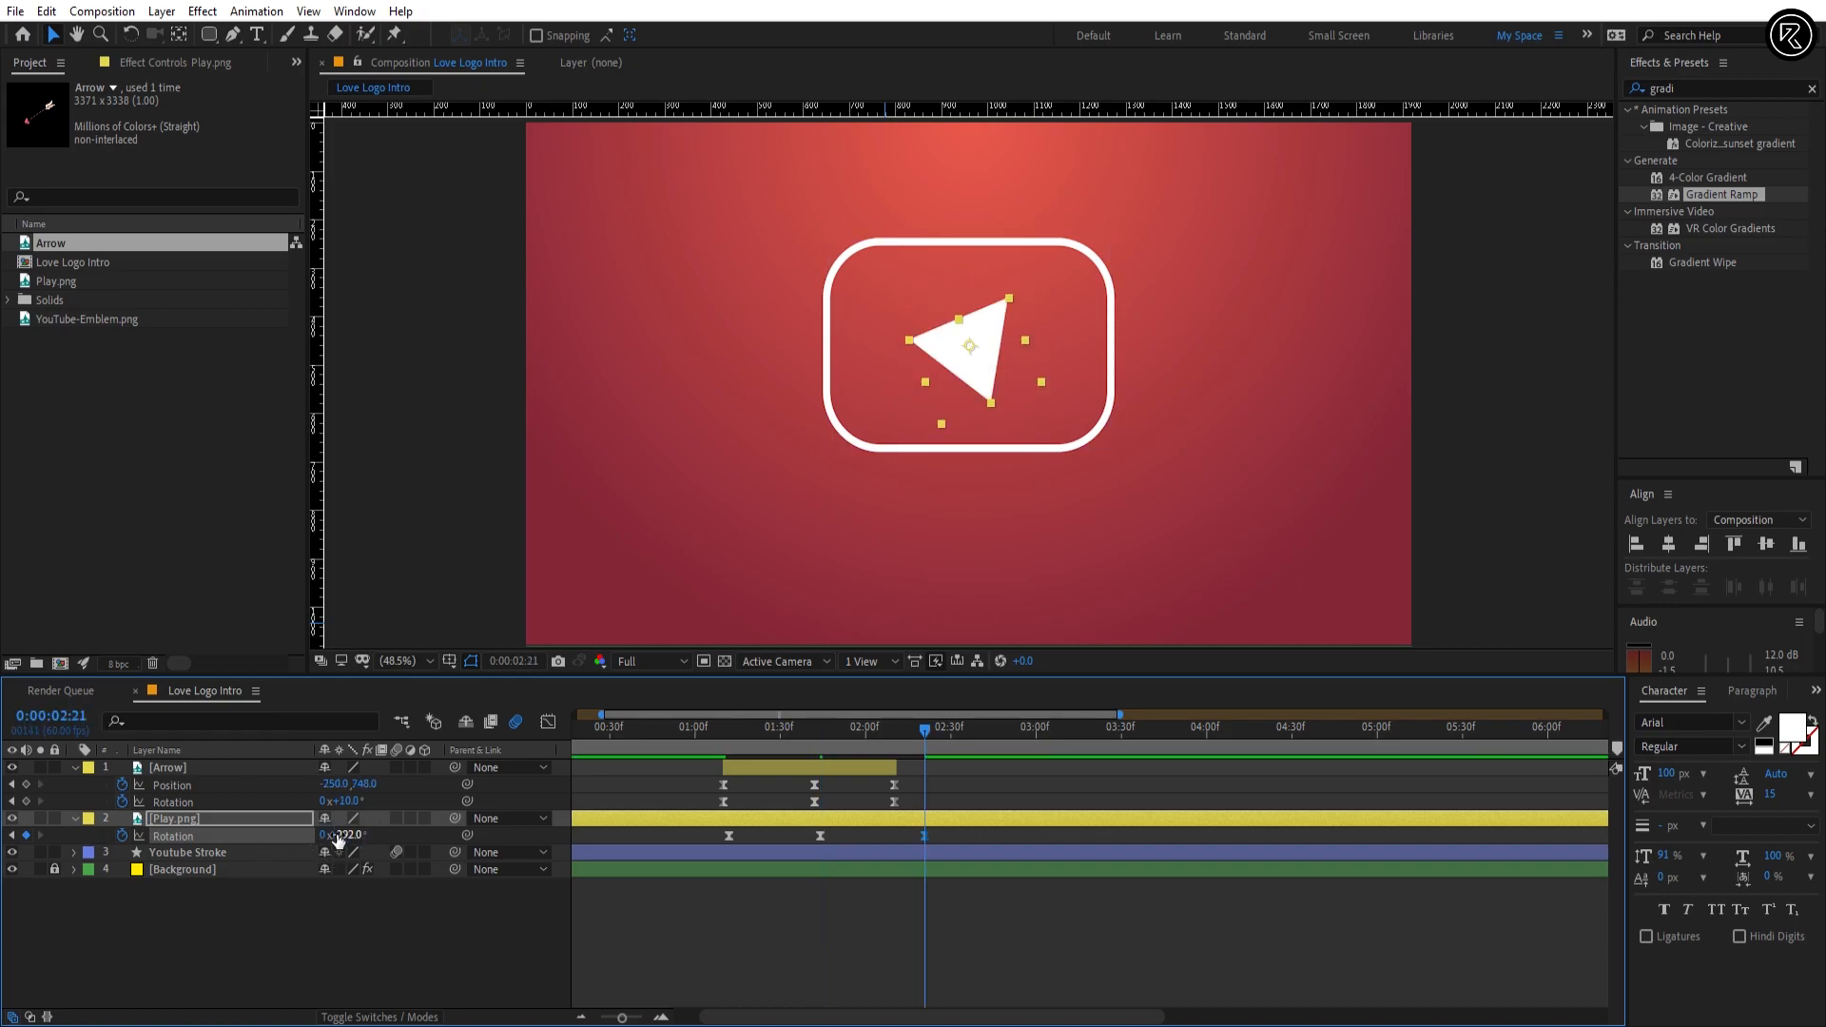
Step: Add a Rotation keyframe of -255° to the Play.png layer at 0:00:02:38
double_click(87, 722)
type("3")
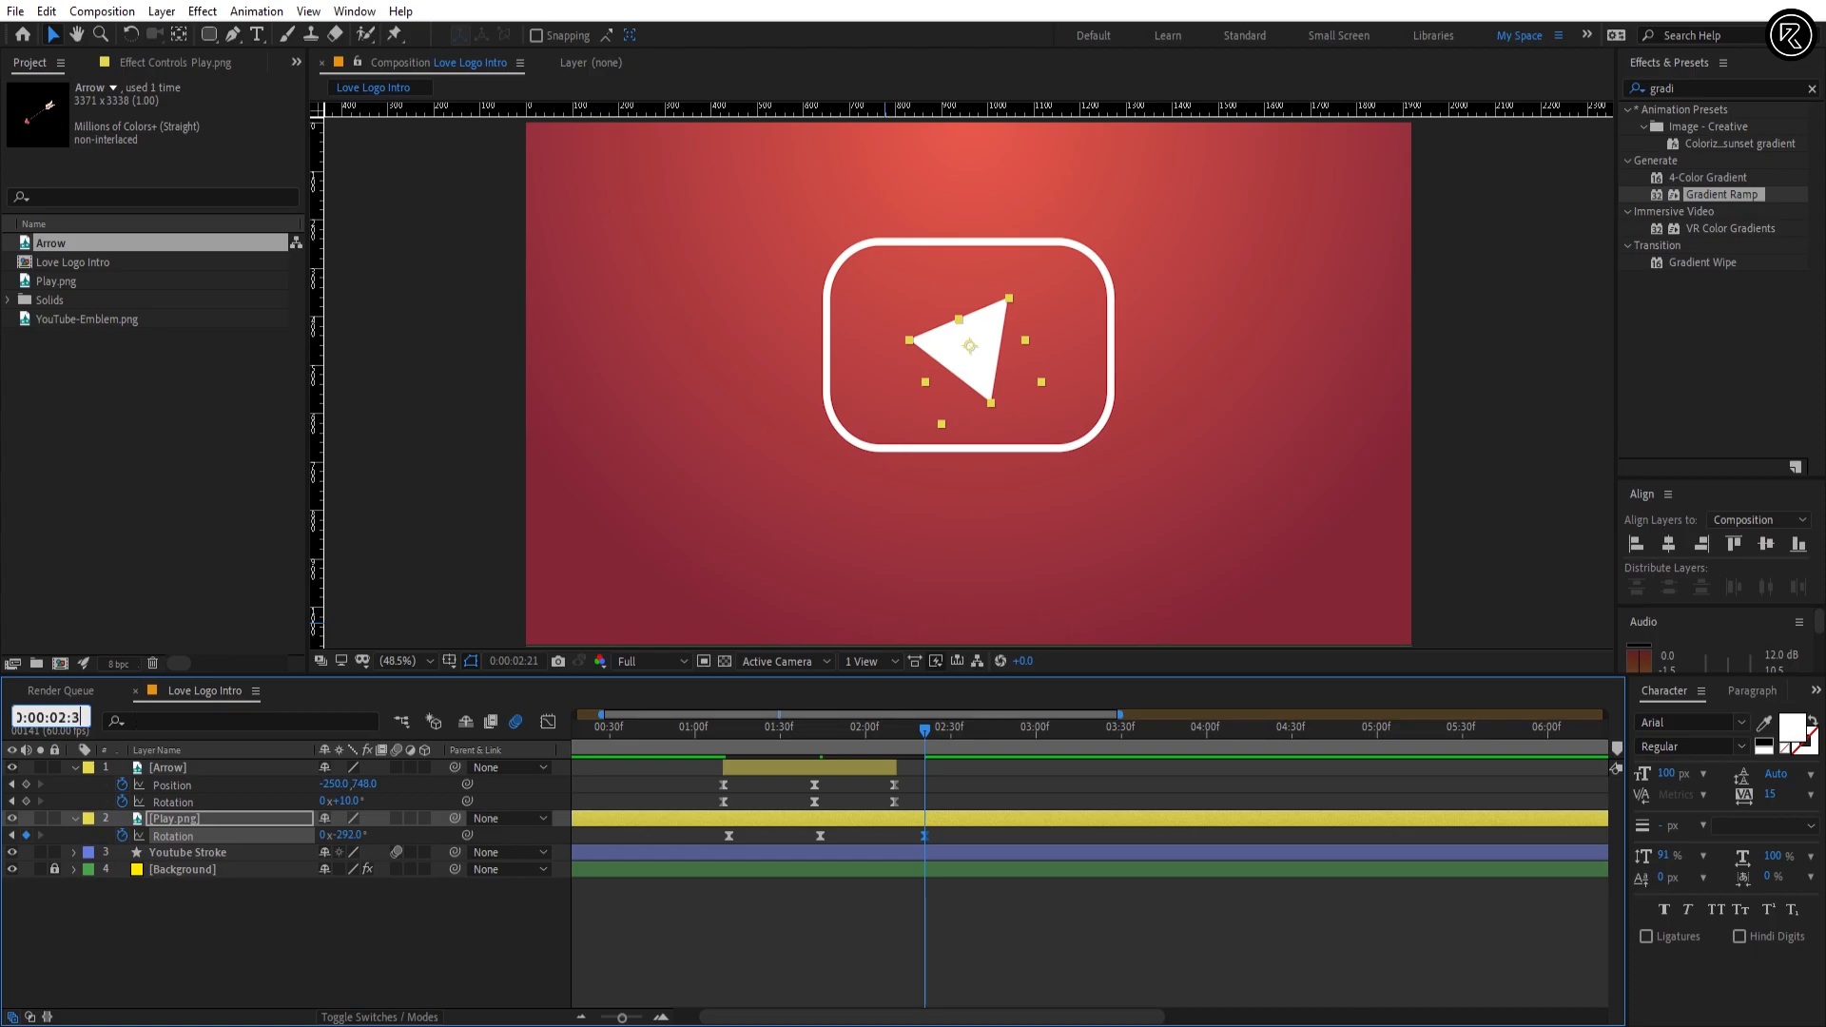
type("8")
key("Return")
left_click(350, 834)
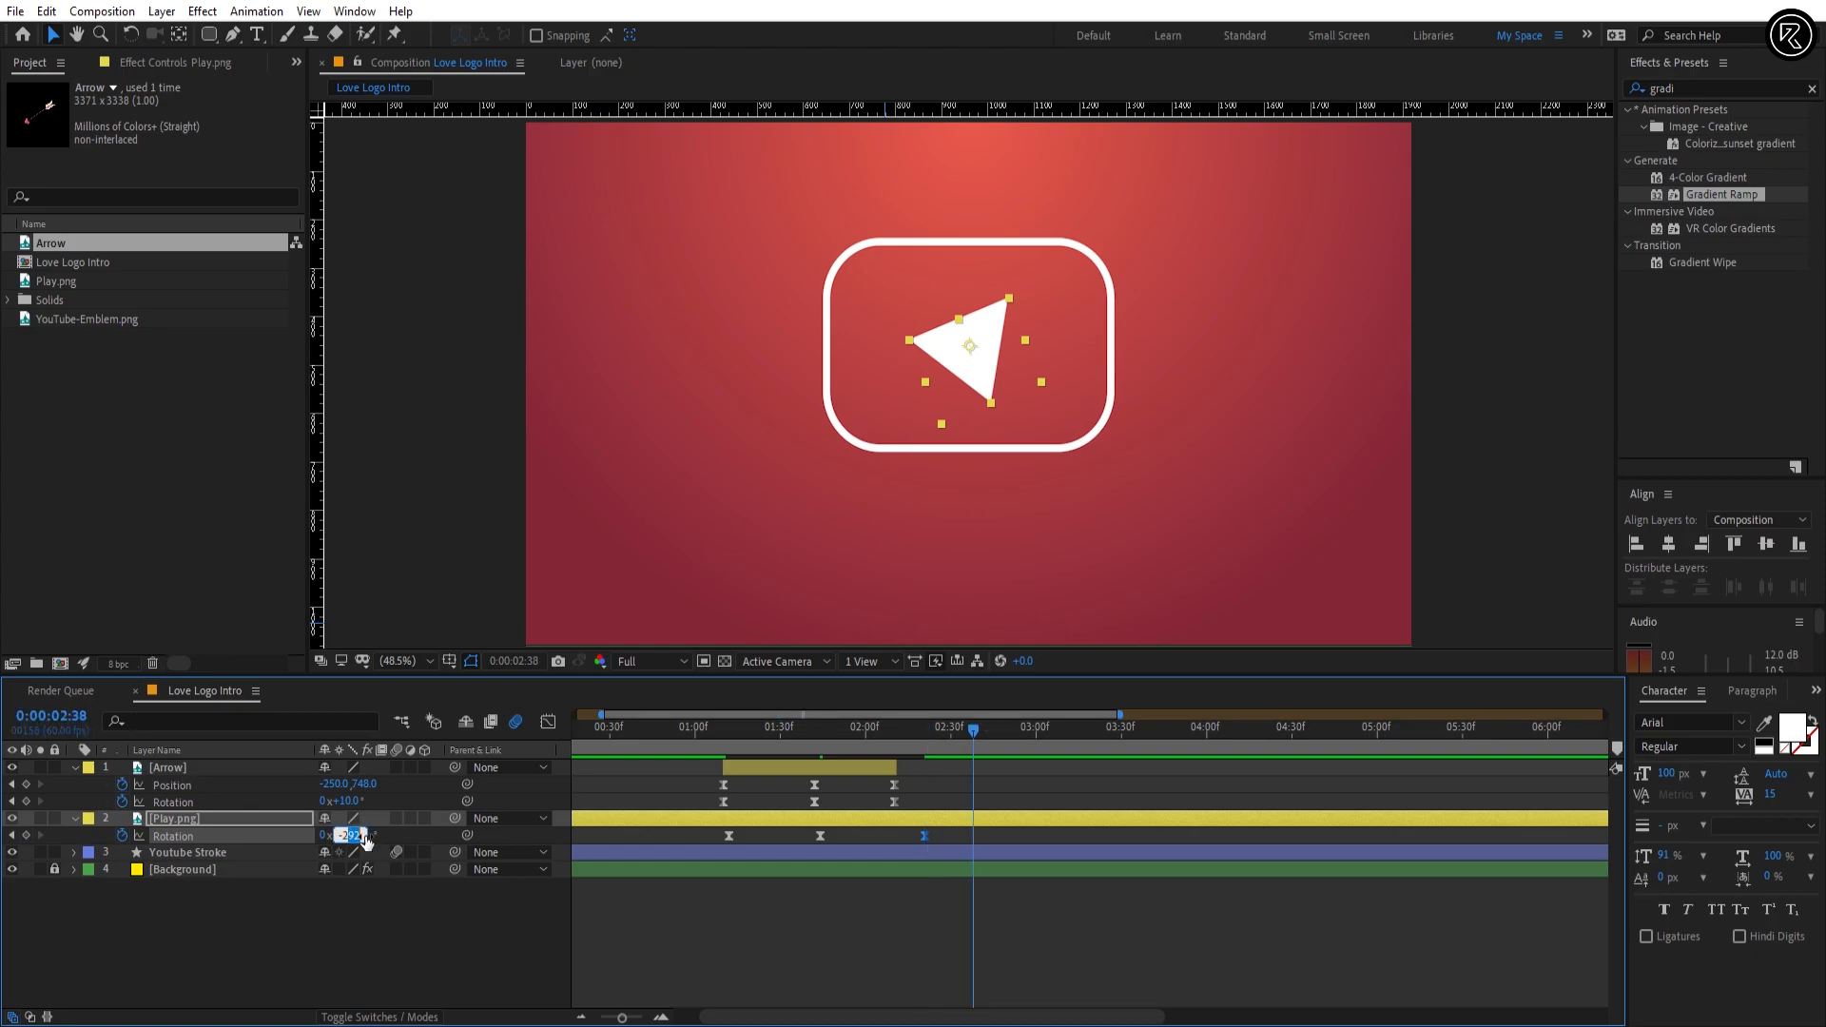
key("Return")
Step: Add a Rotation keyframe of -276° to the Play.png layer at 0:00:02:55
double_click(91, 718)
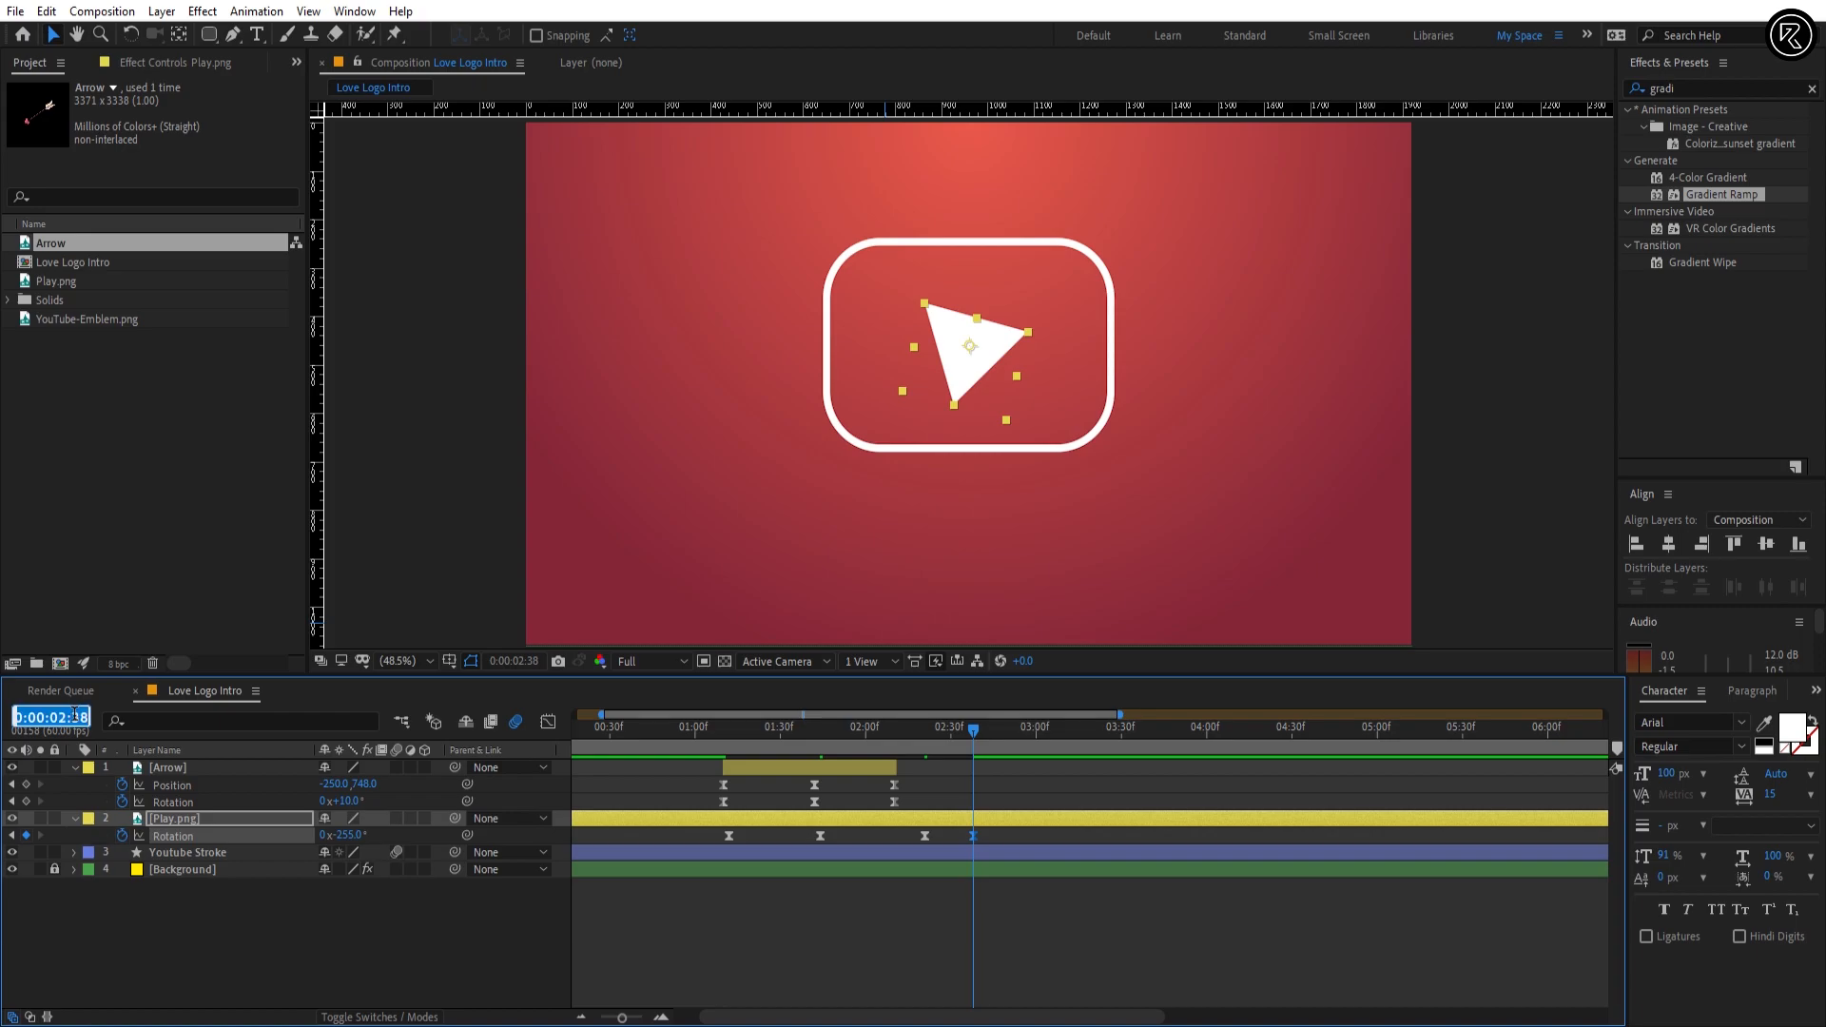
key("Return")
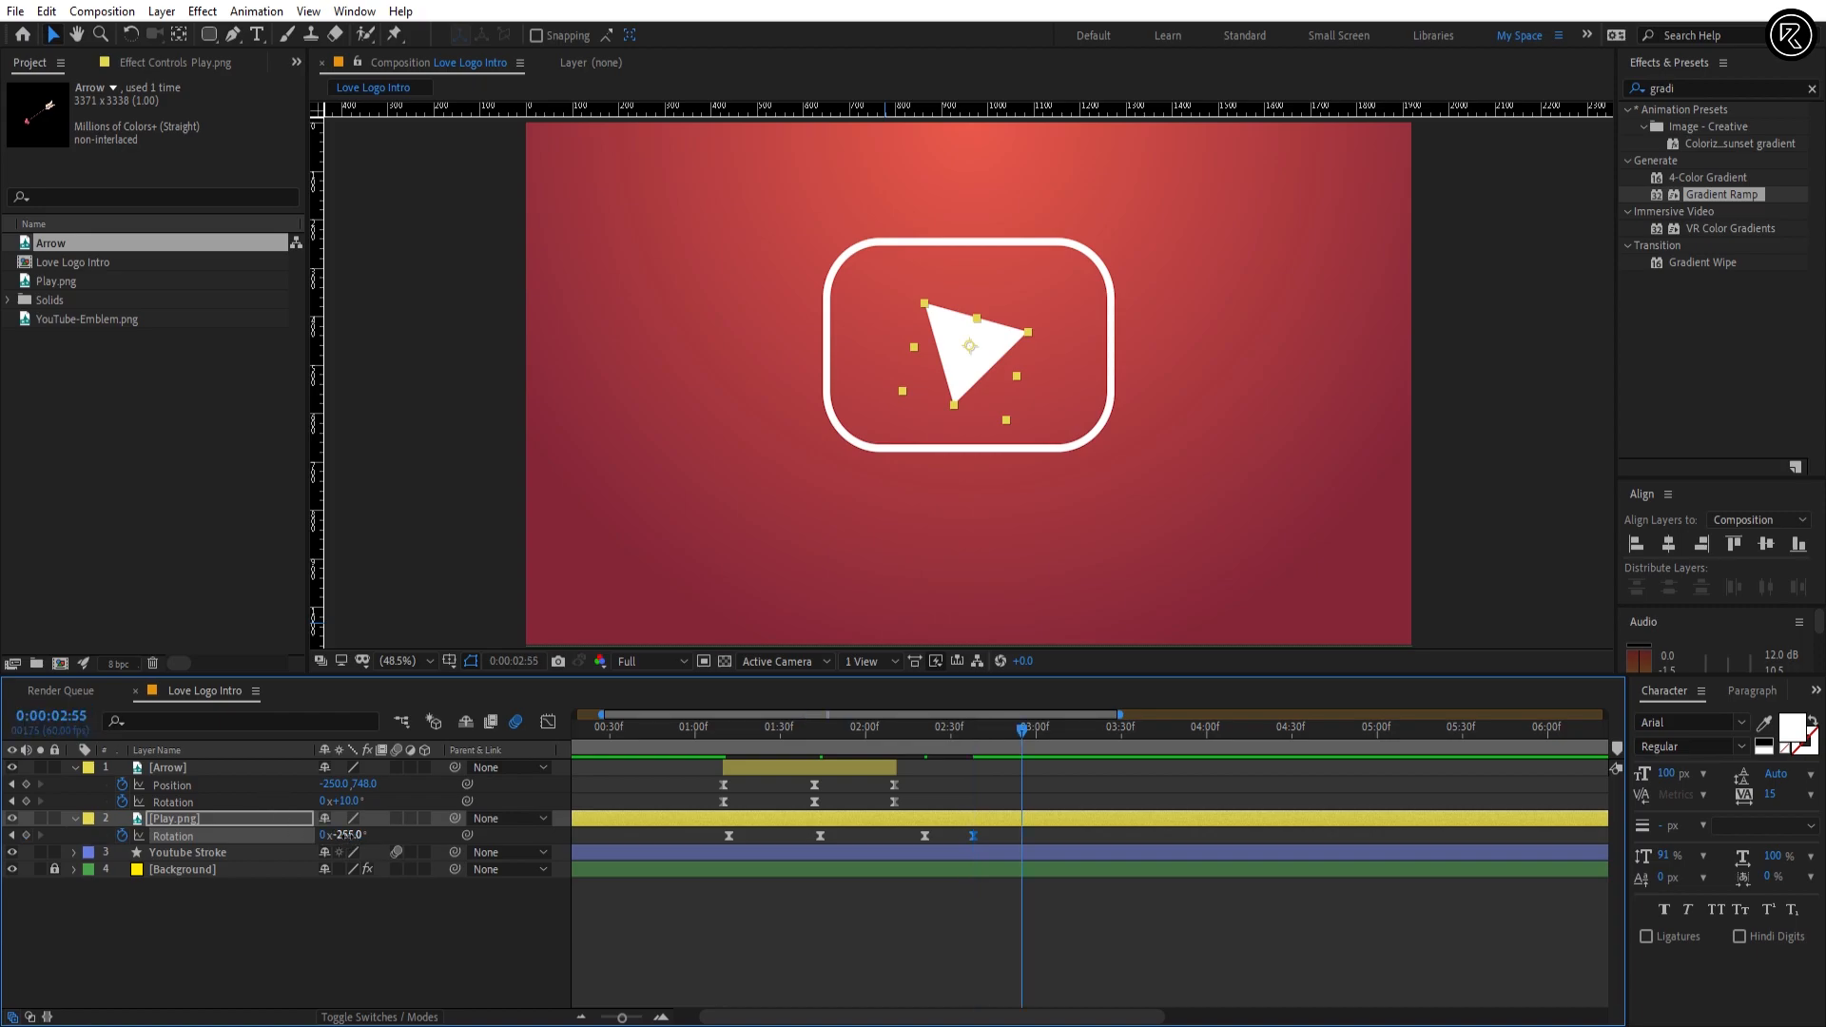
type("-276")
key("Return")
Step: Add a final Rotation keyframe of -270° to the Play.png layer at 0:00:03:07
left_click(61, 718)
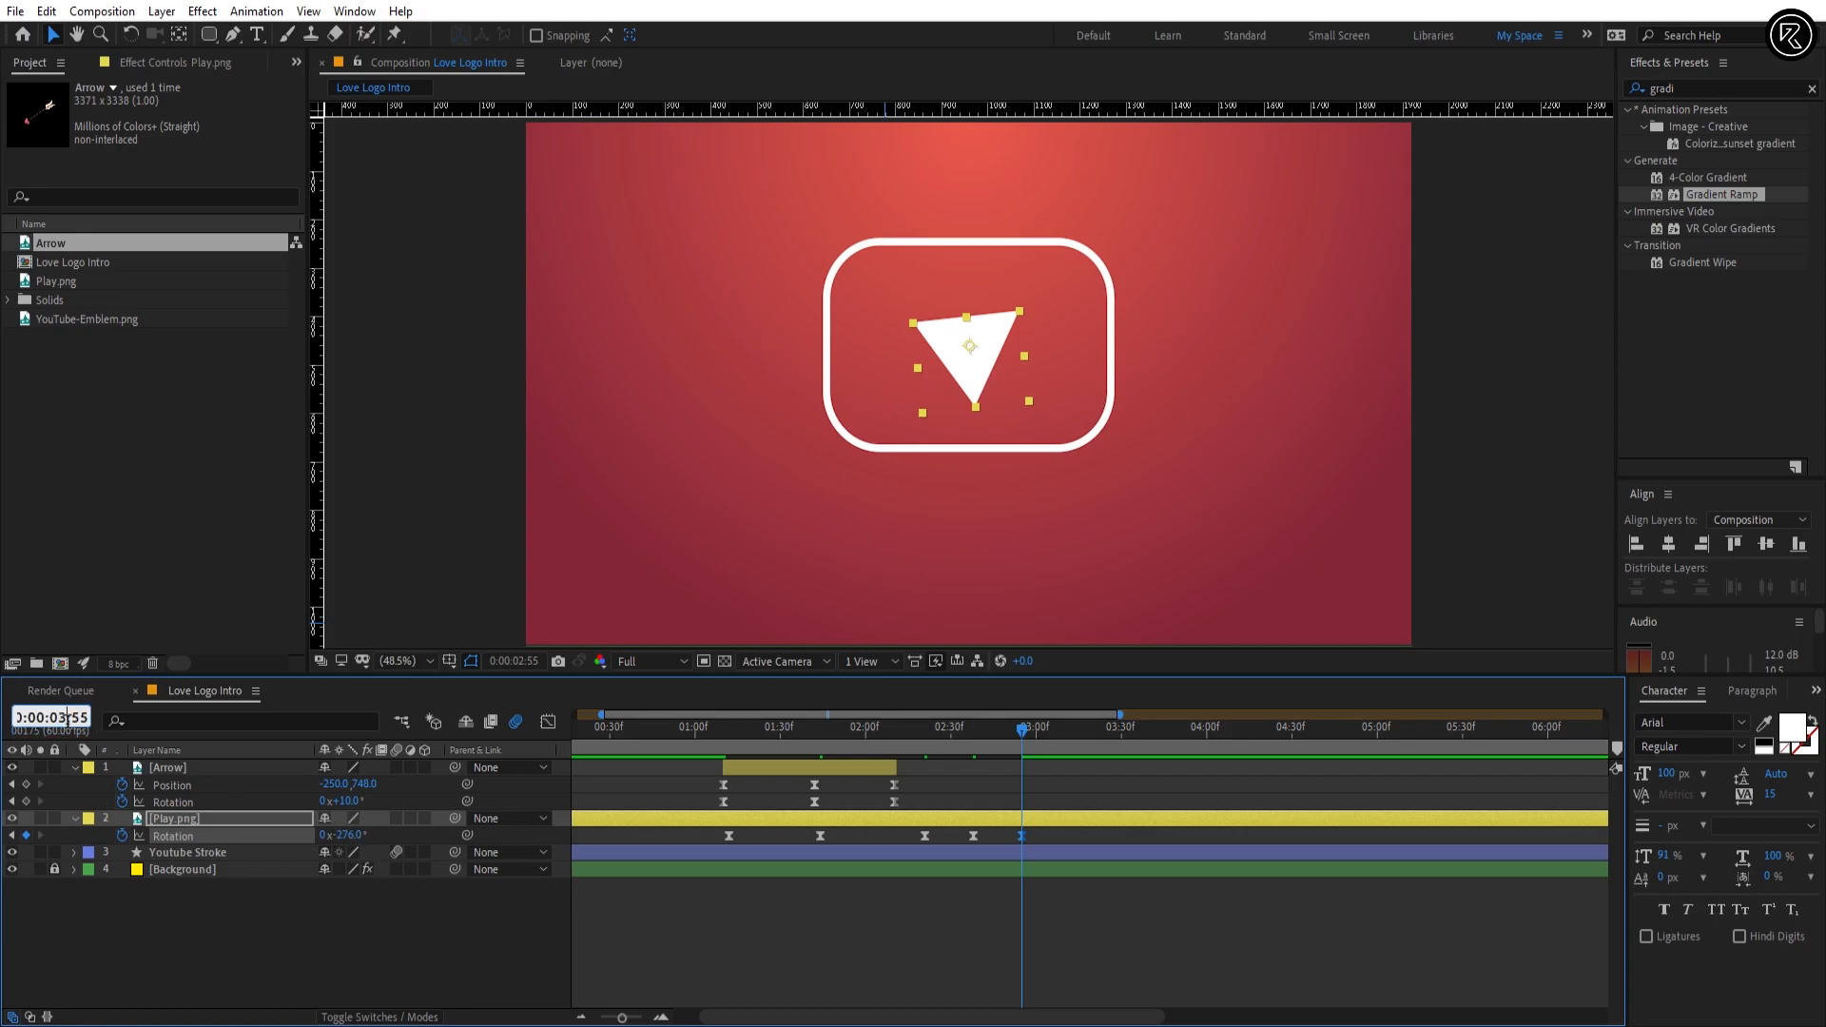
left_click_drag(69, 718, 95, 728)
key("Return")
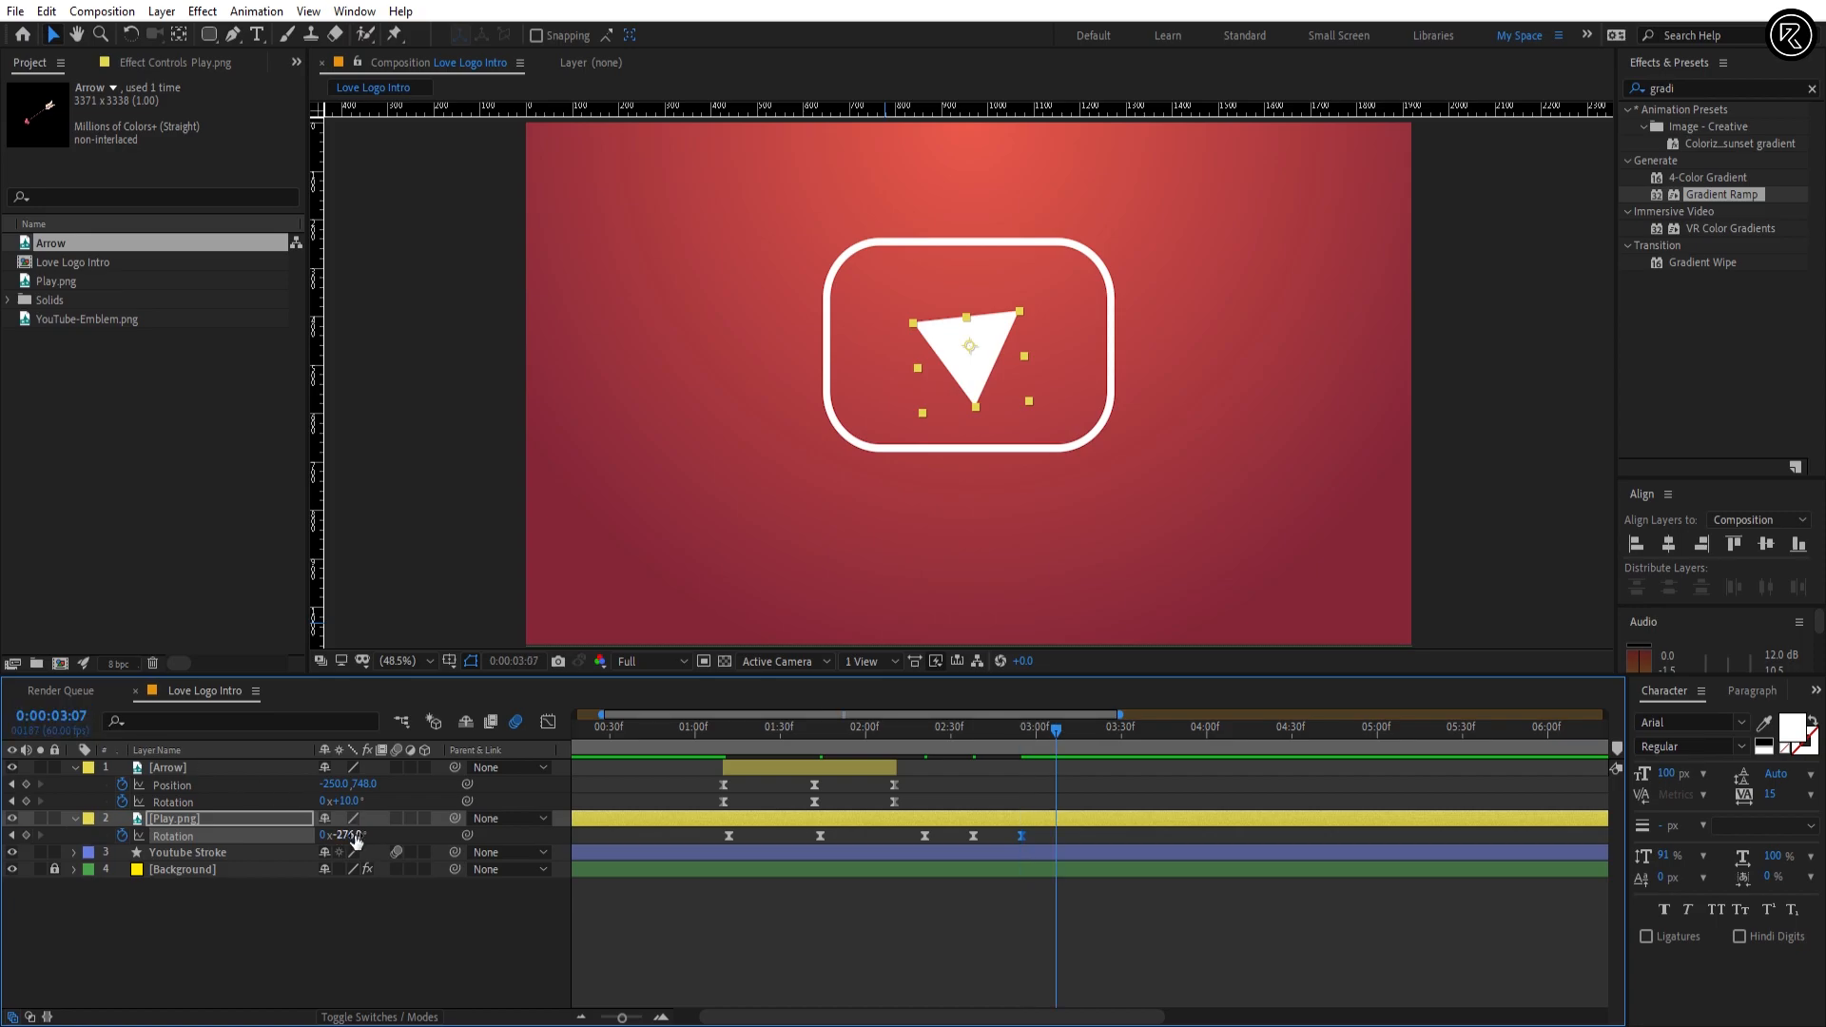
type("-270")
key("Return")
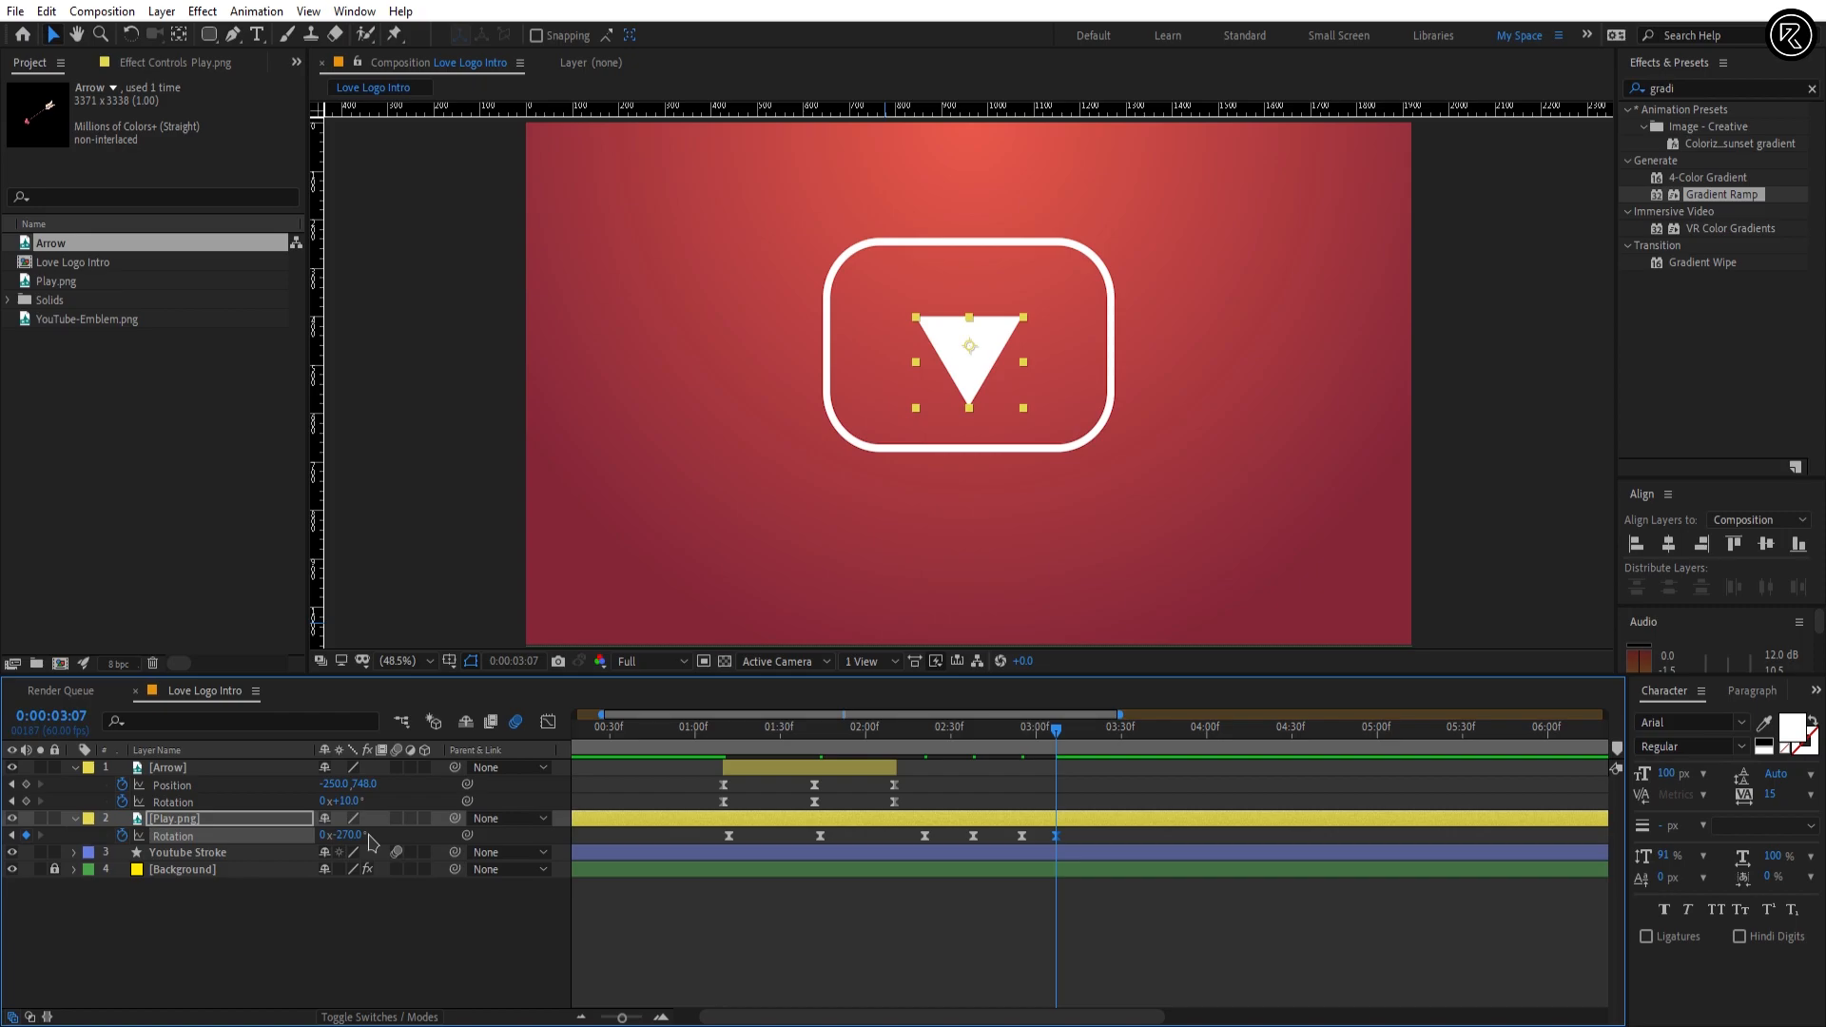
Step: Preview the play icon's spin and lengthen the incoming ease of its Rotation keyframe at 0:00:02:21 in the graph editor
left_click(937, 734)
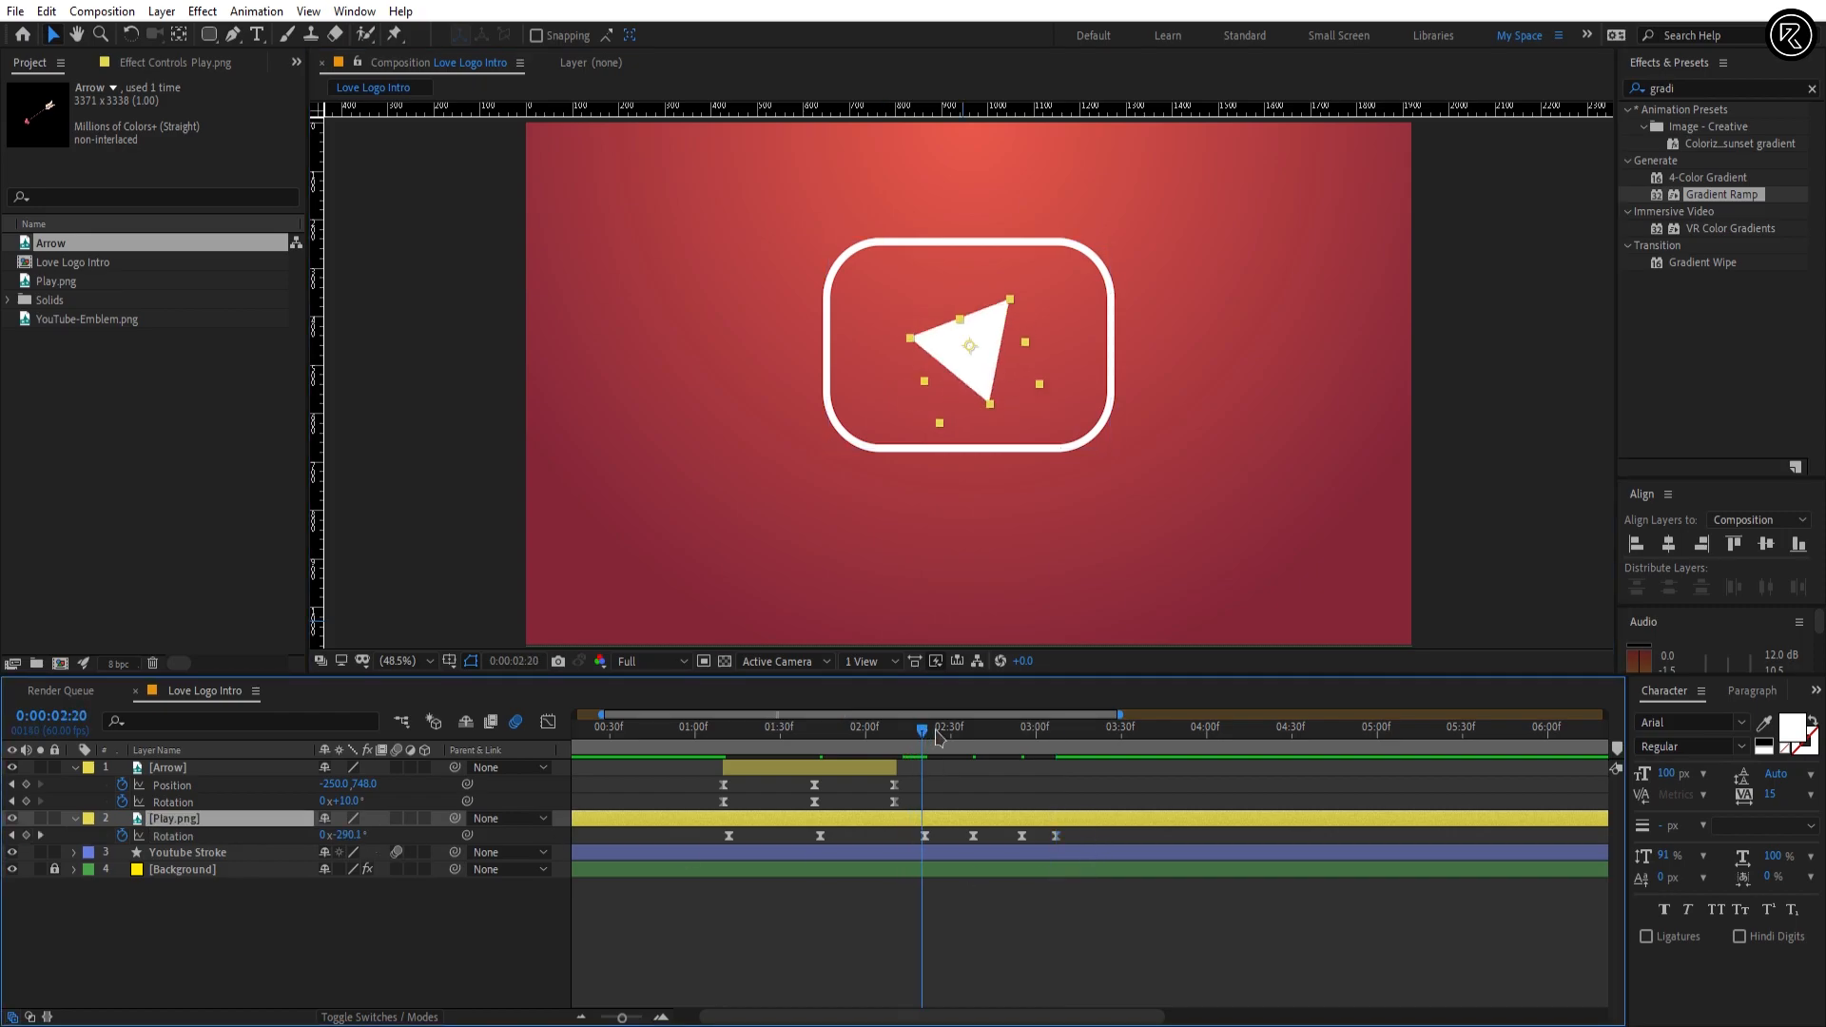
mouse_move(937, 734)
left_mouse_down()
mouse_move(1072, 735)
mouse_move(815, 735)
mouse_move(935, 737)
left_mouse_up()
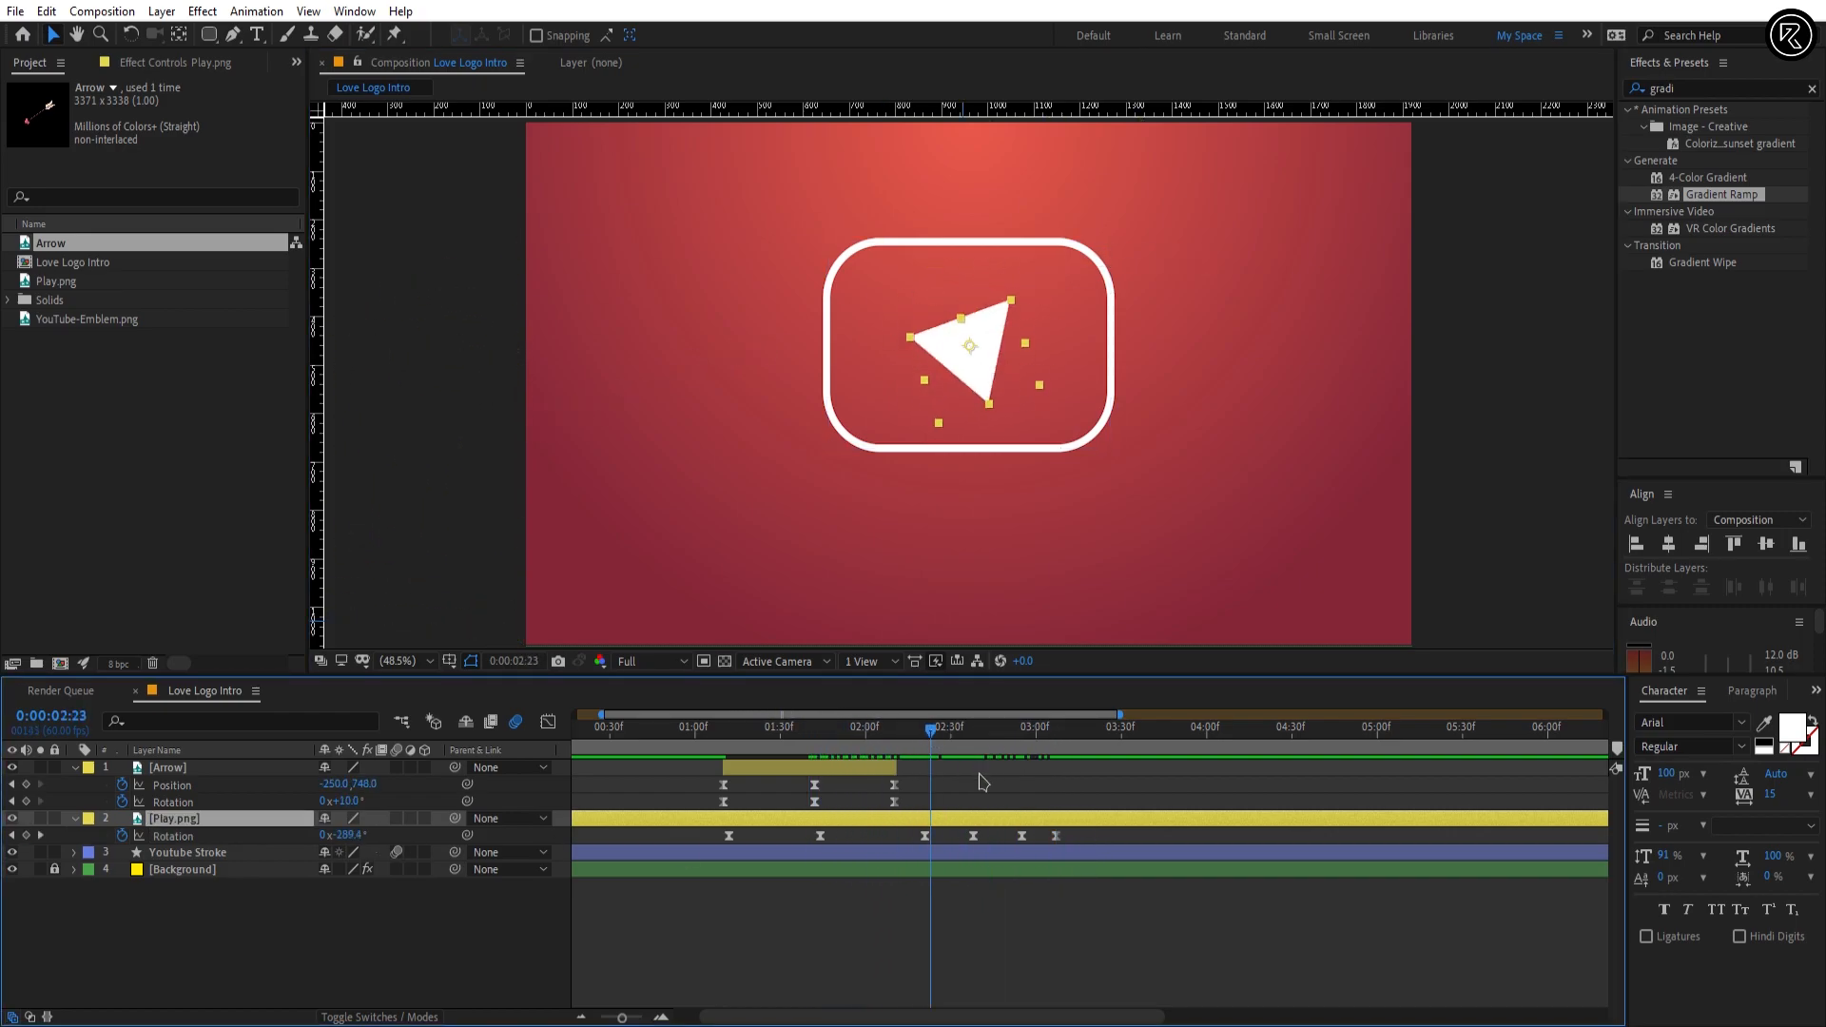
key("space")
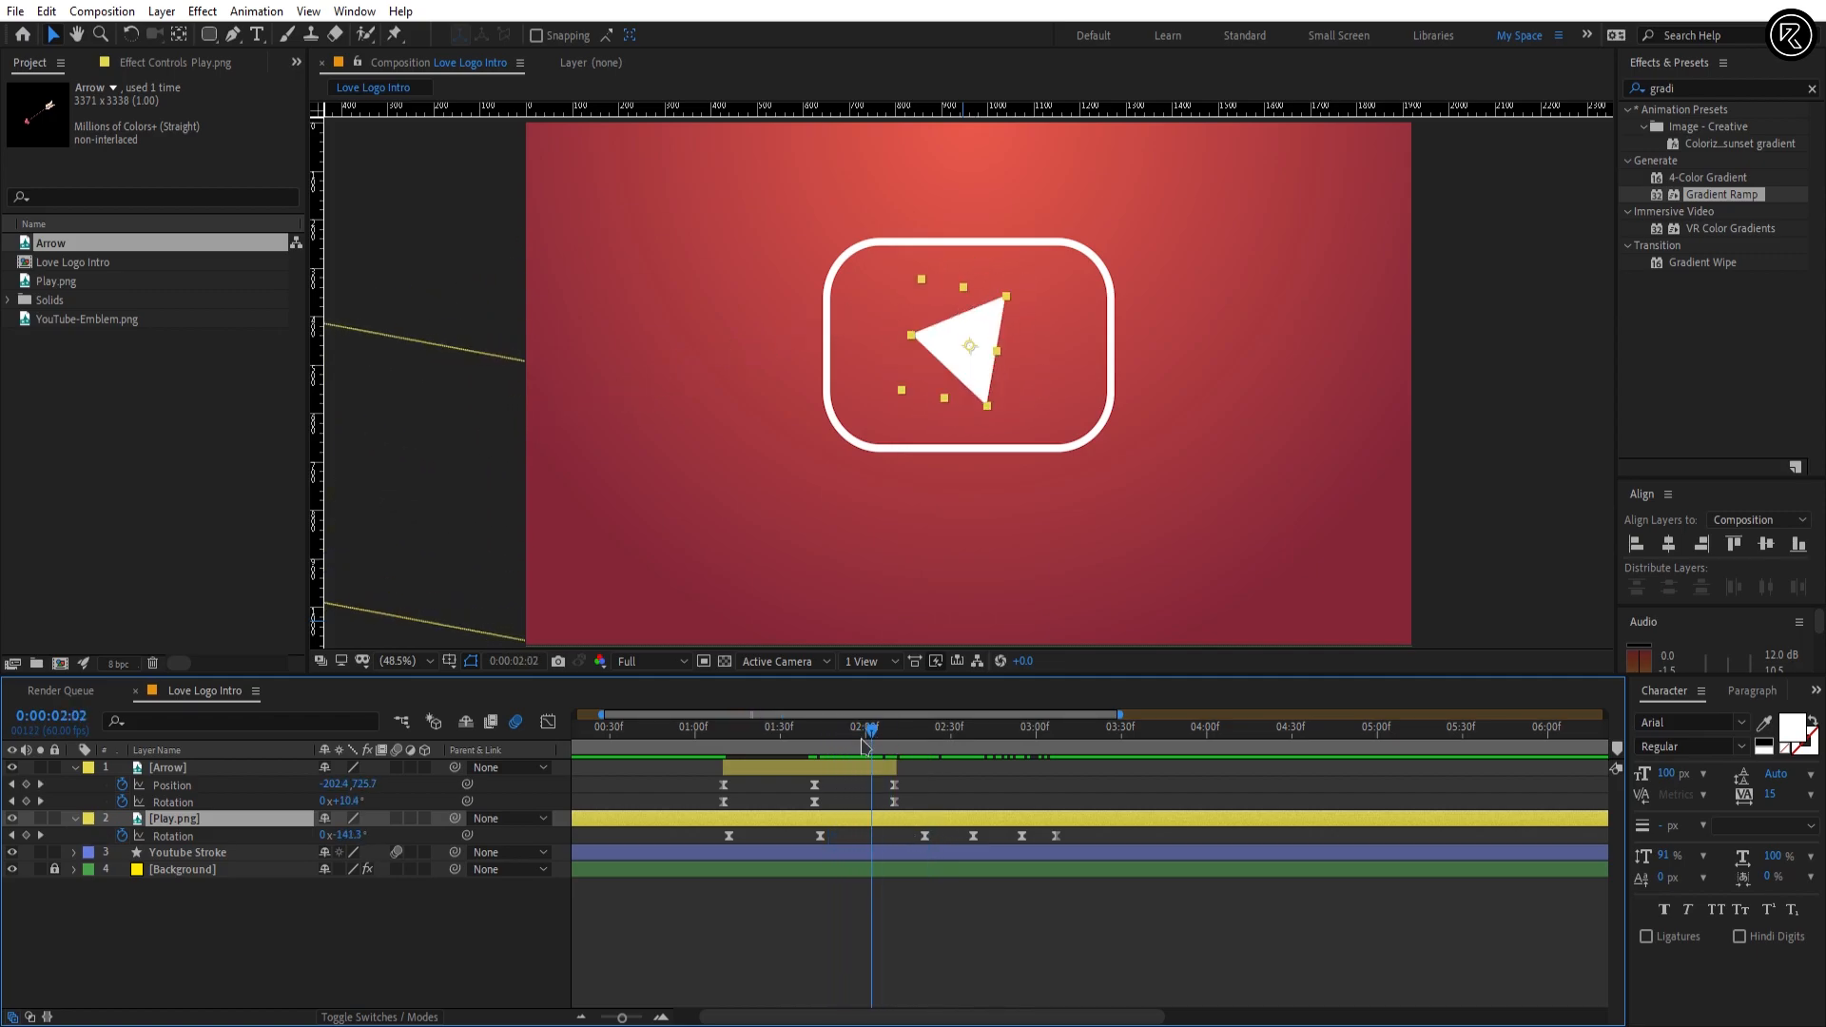
left_click(924, 836)
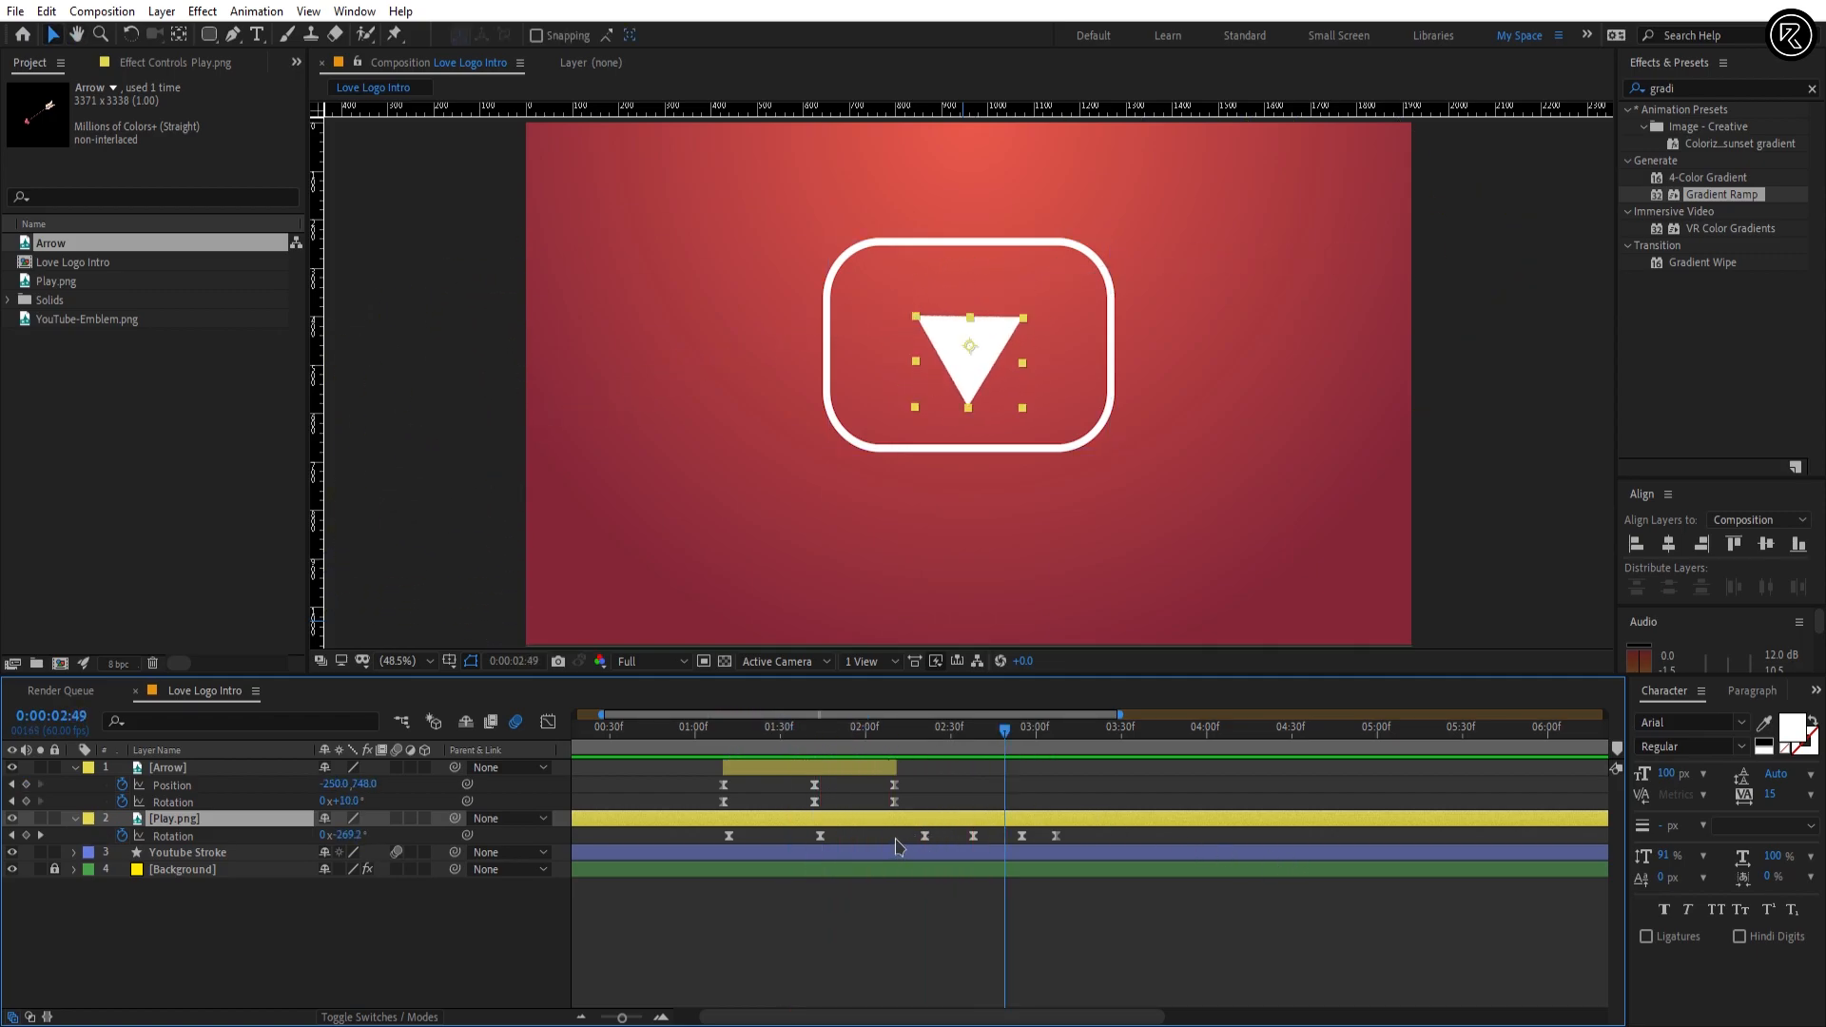
left_click(548, 723)
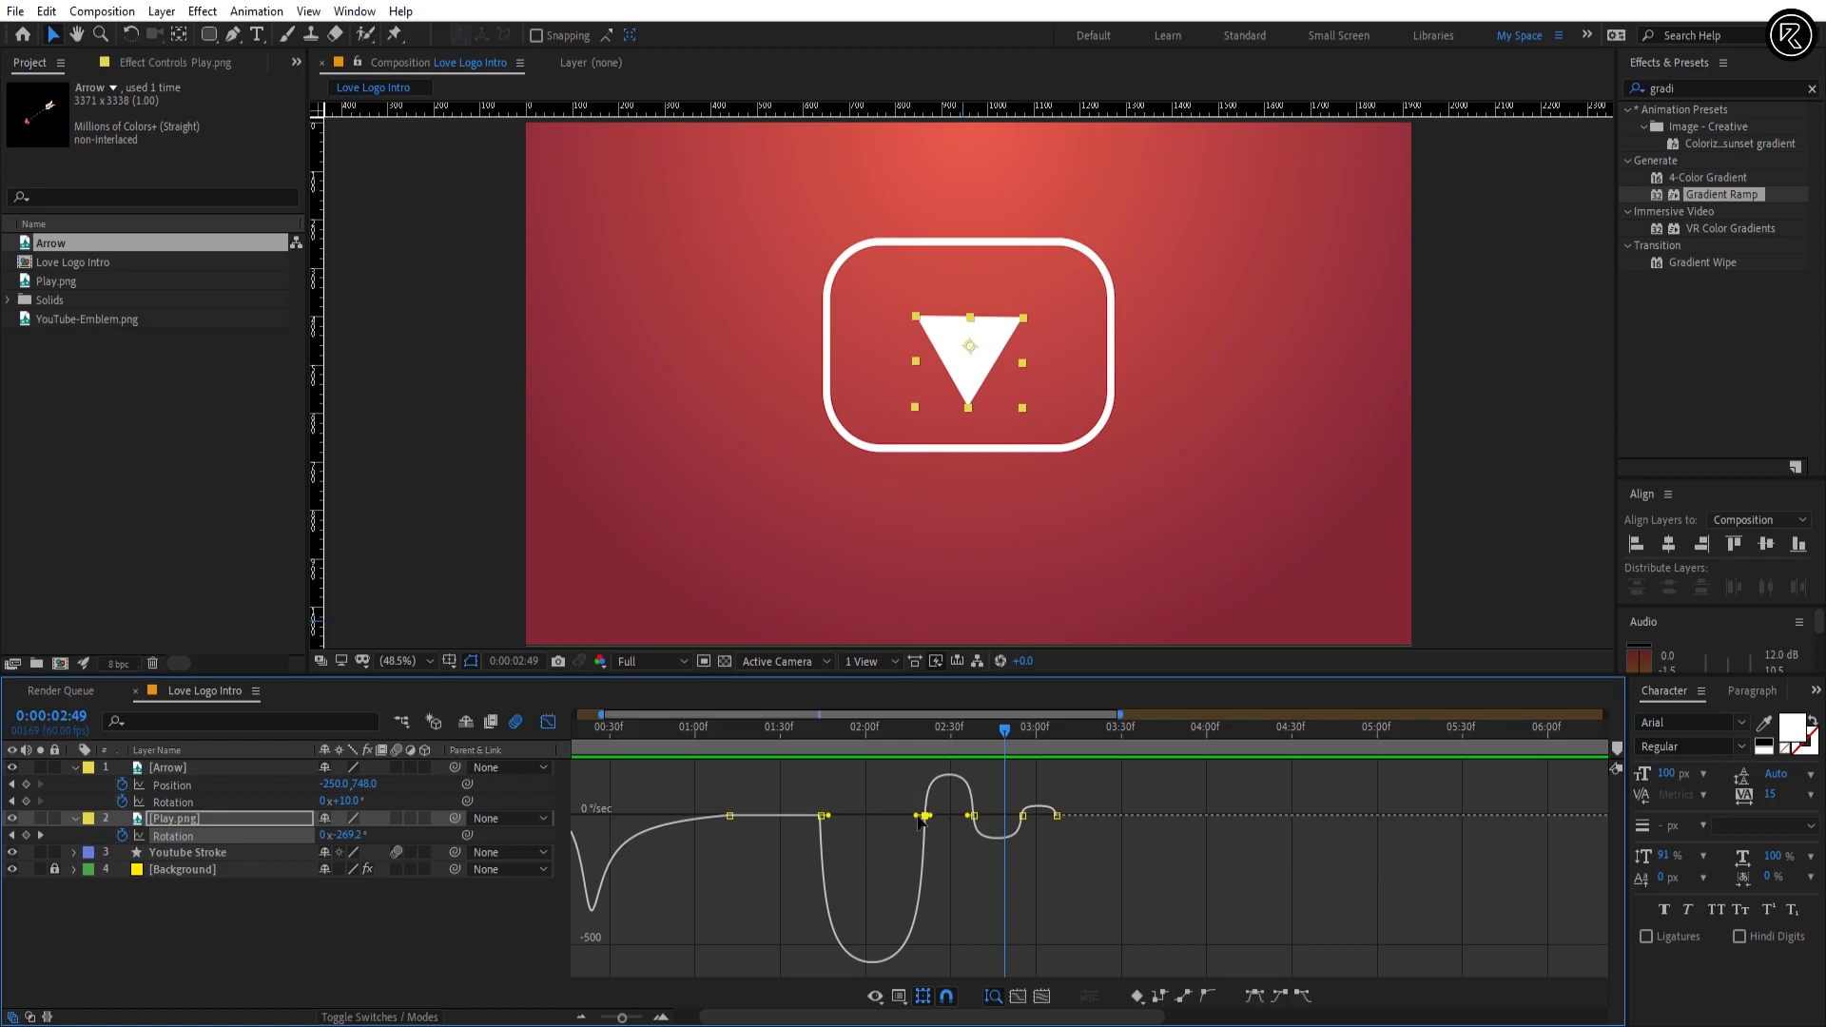
left_click_drag(916, 815, 873, 824)
key("space")
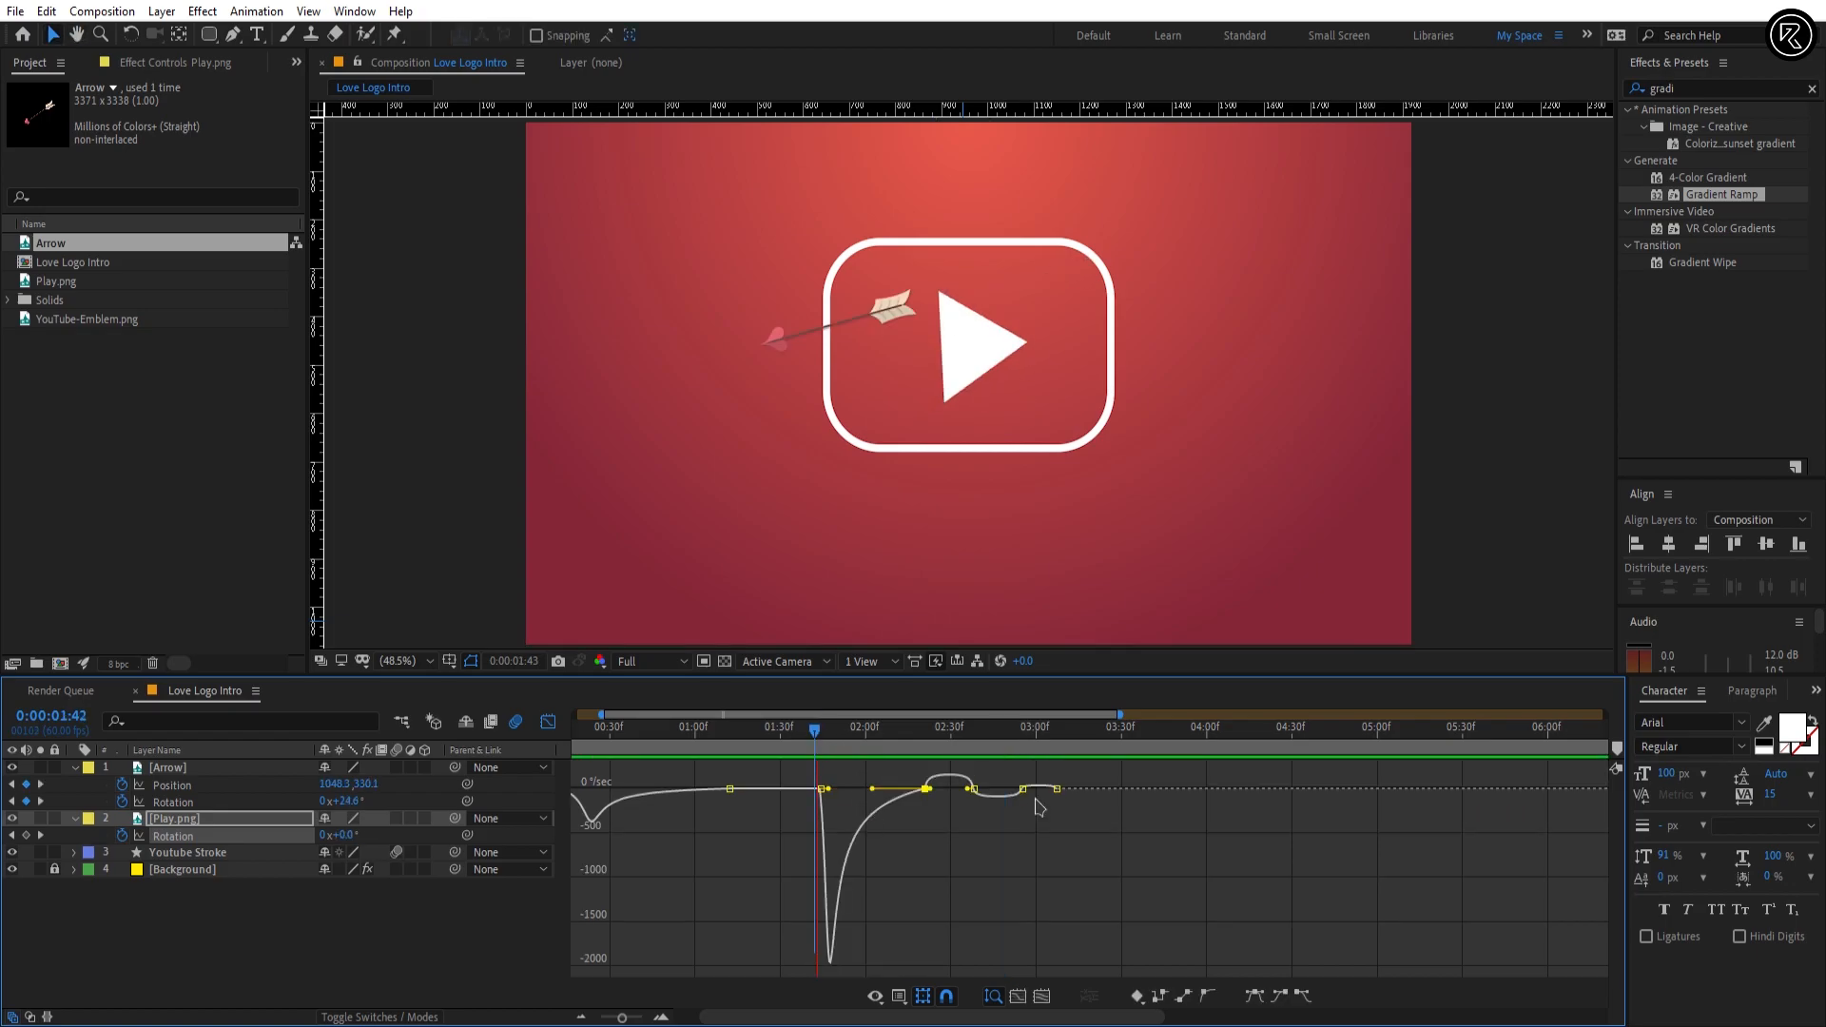
left_click_drag(814, 738, 877, 791)
Step: Preview the play icon's eased rotation with the arrow passing, and return from the graph editor to the layer bars
key("space")
key("space")
key("space")
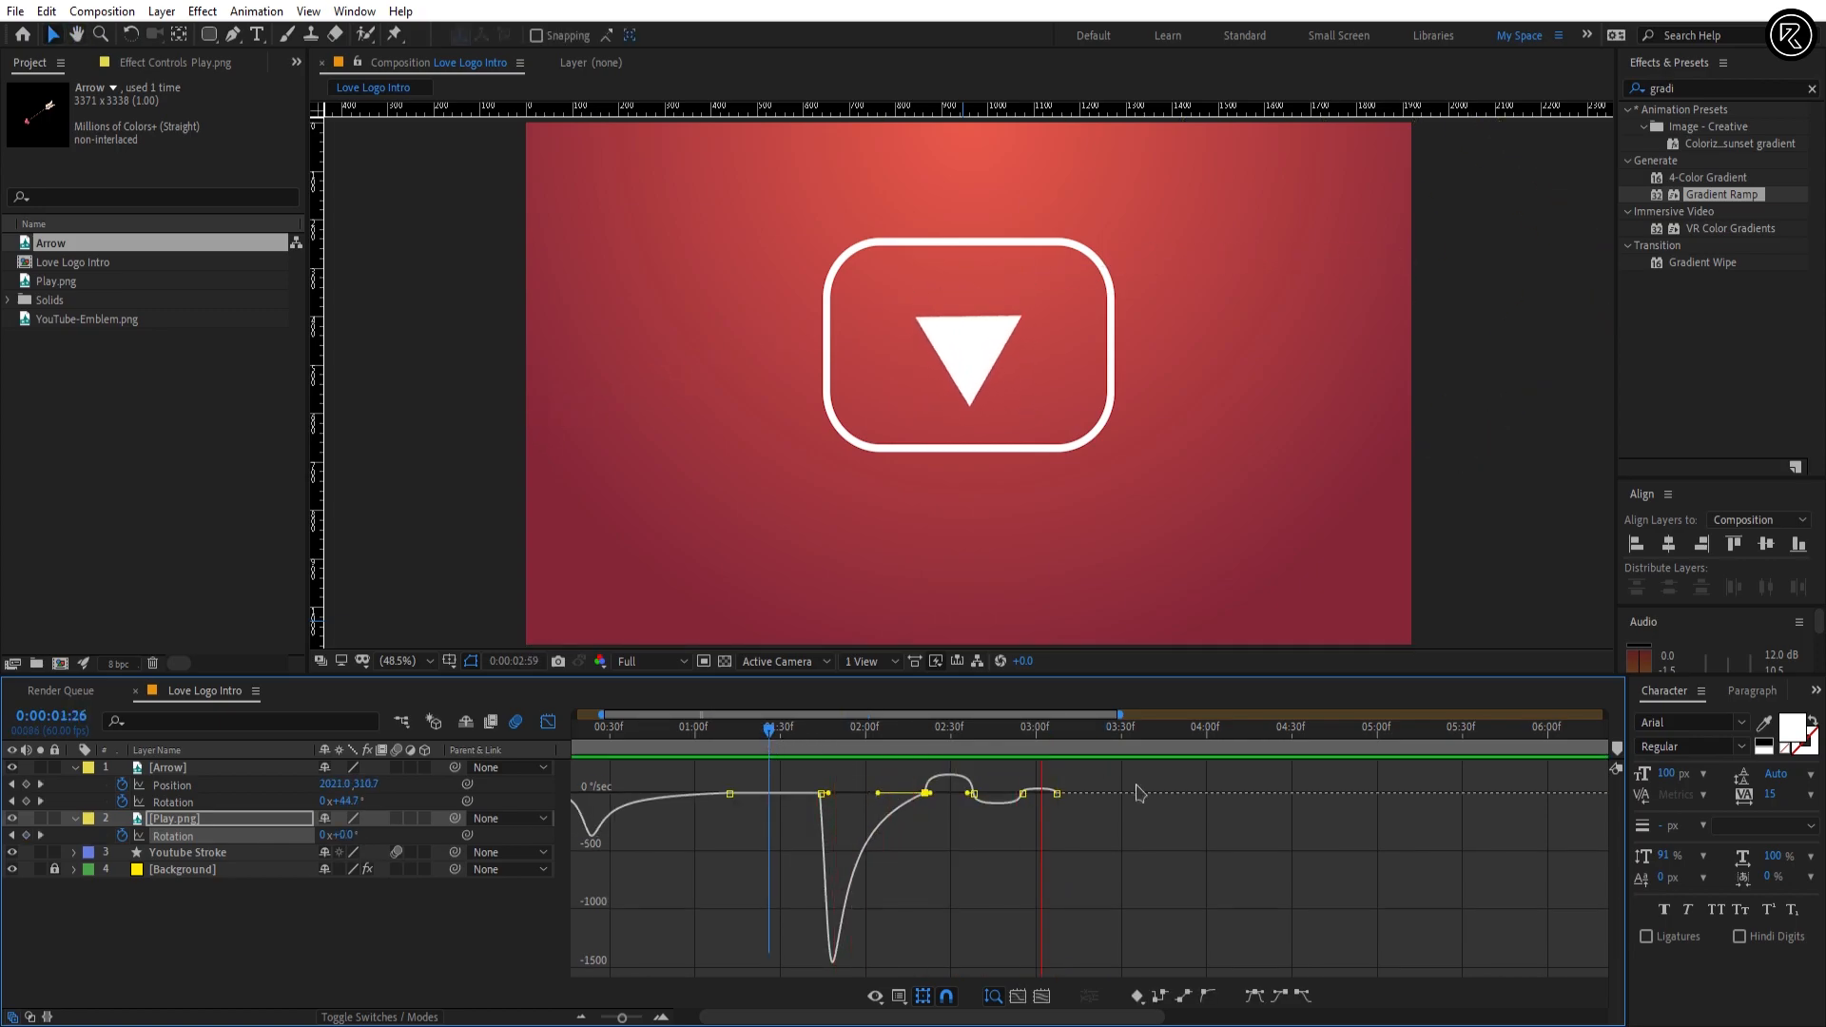
key("space")
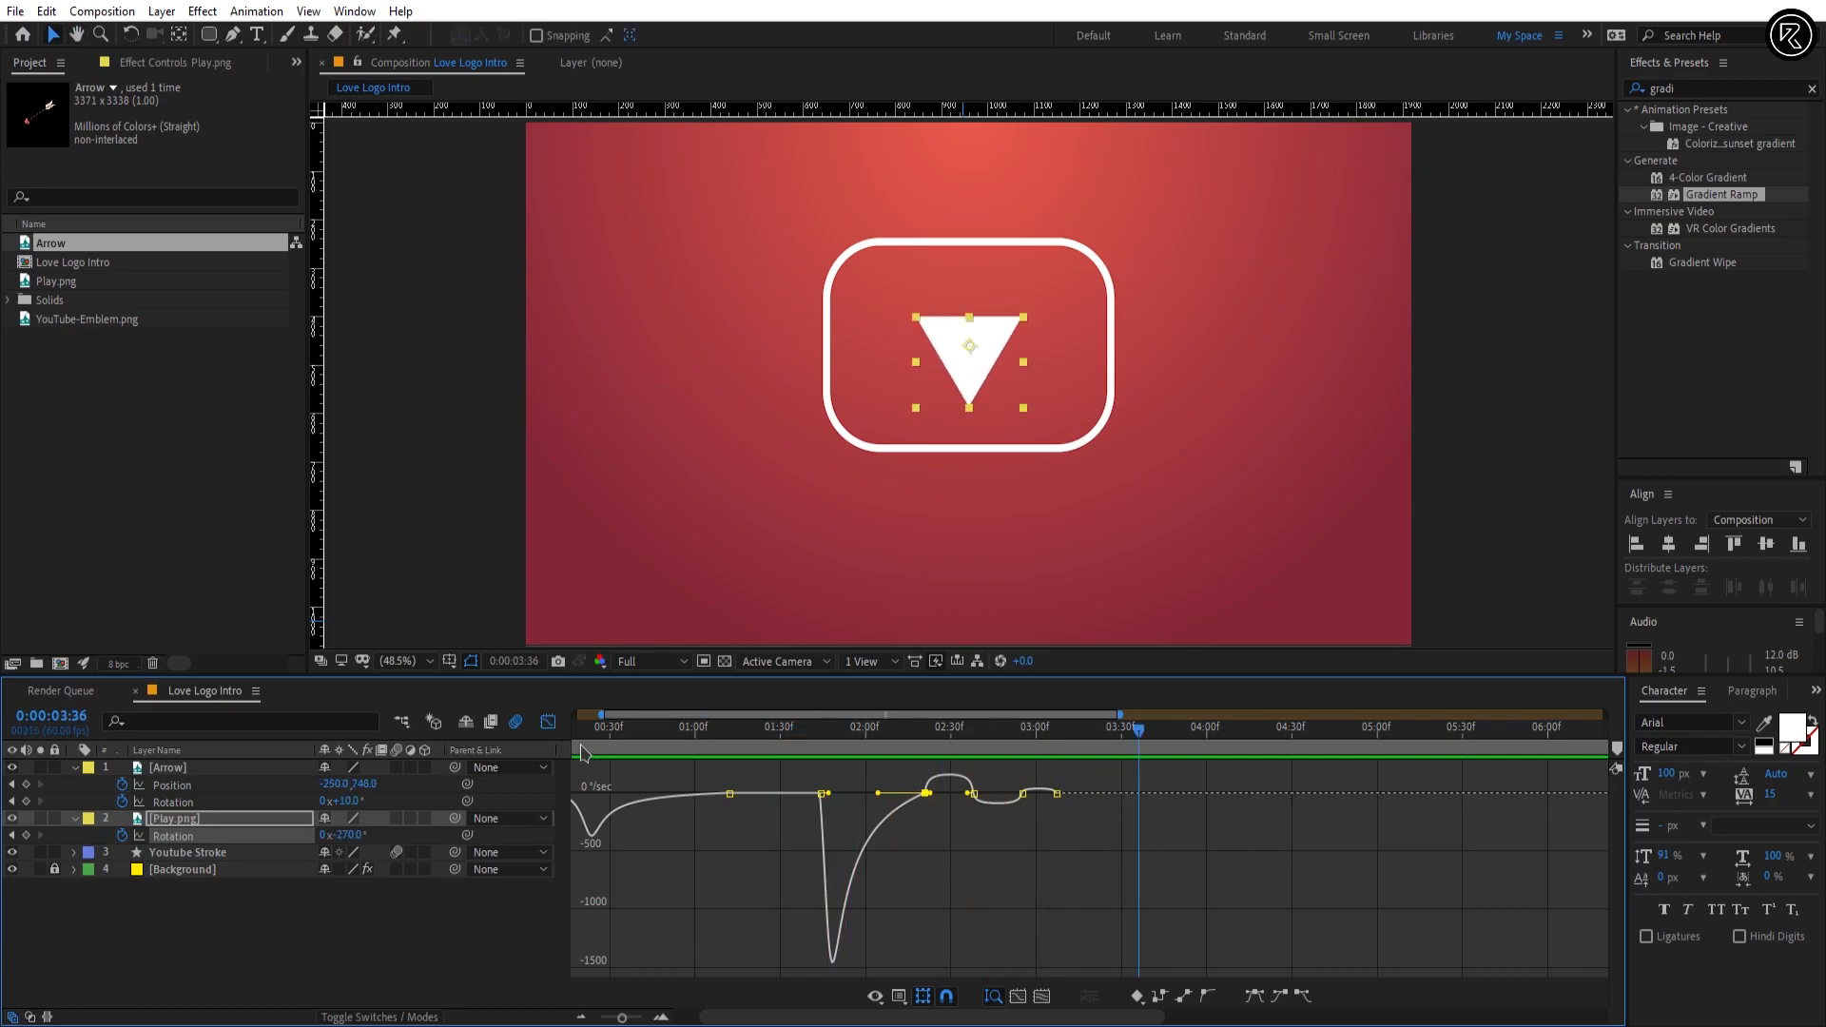
left_click(548, 722)
left_click_drag(989, 754, 1055, 754)
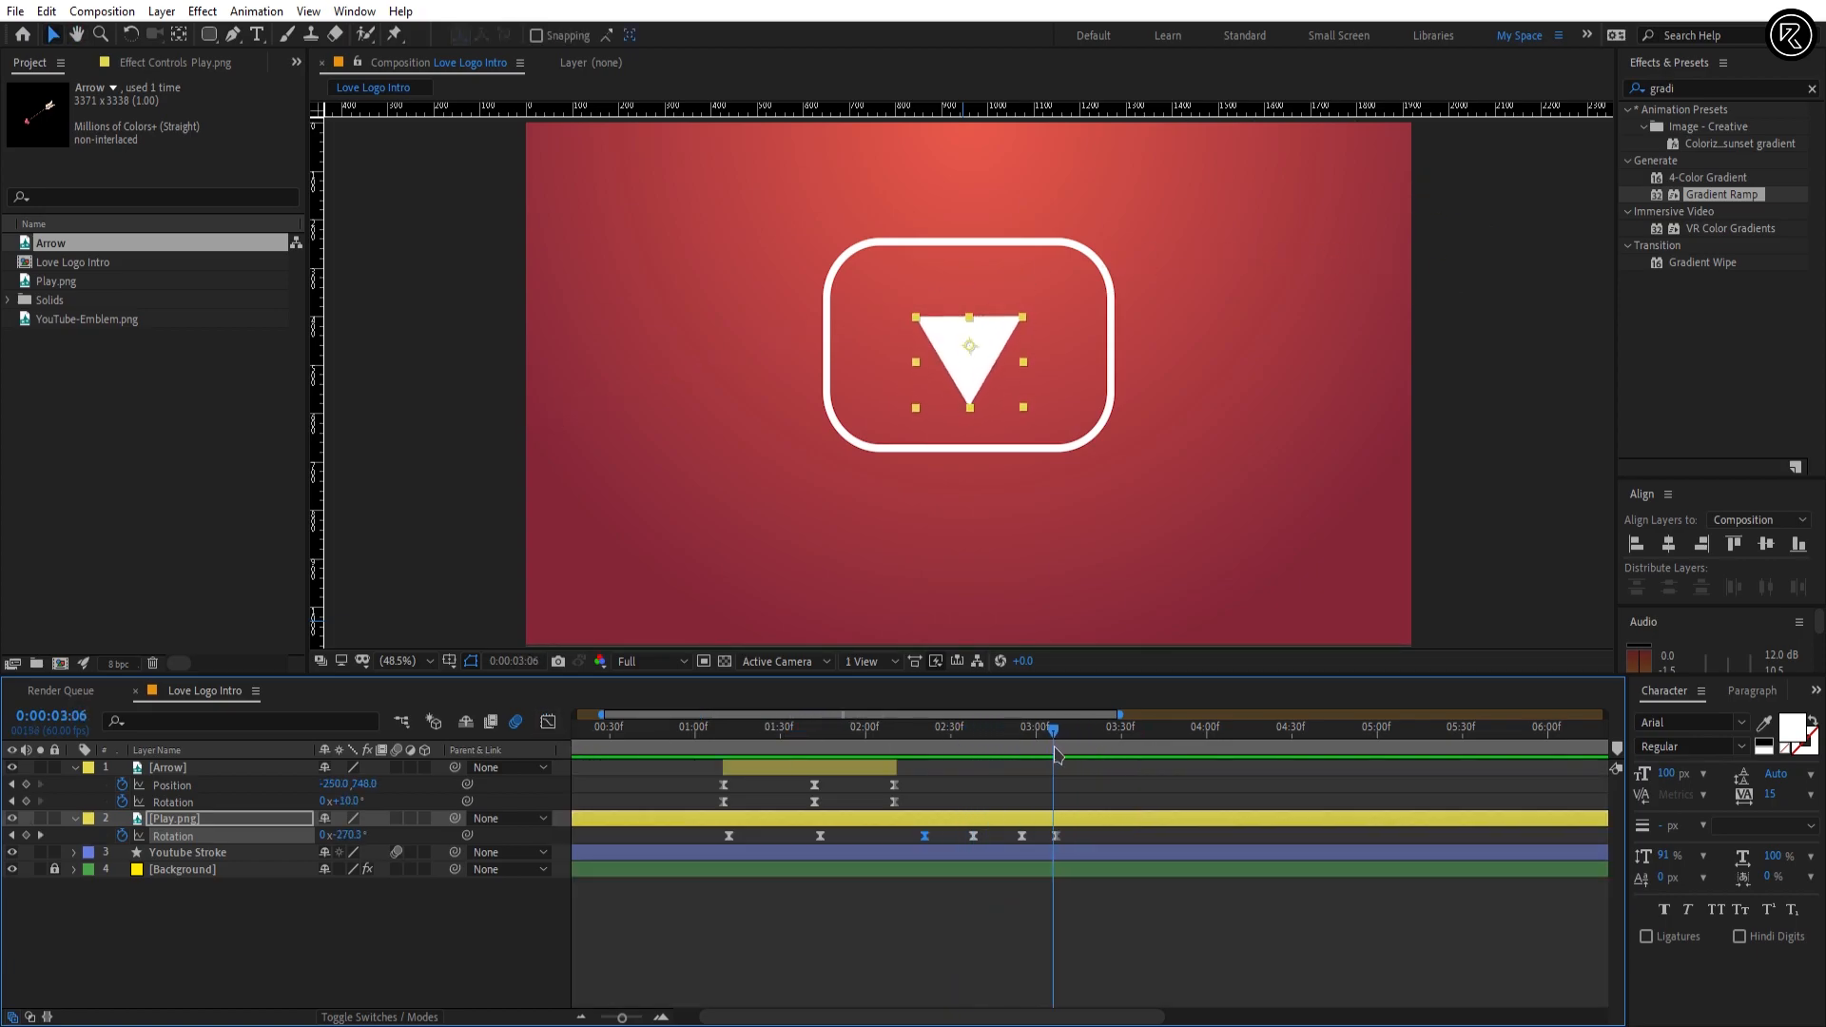
key("space")
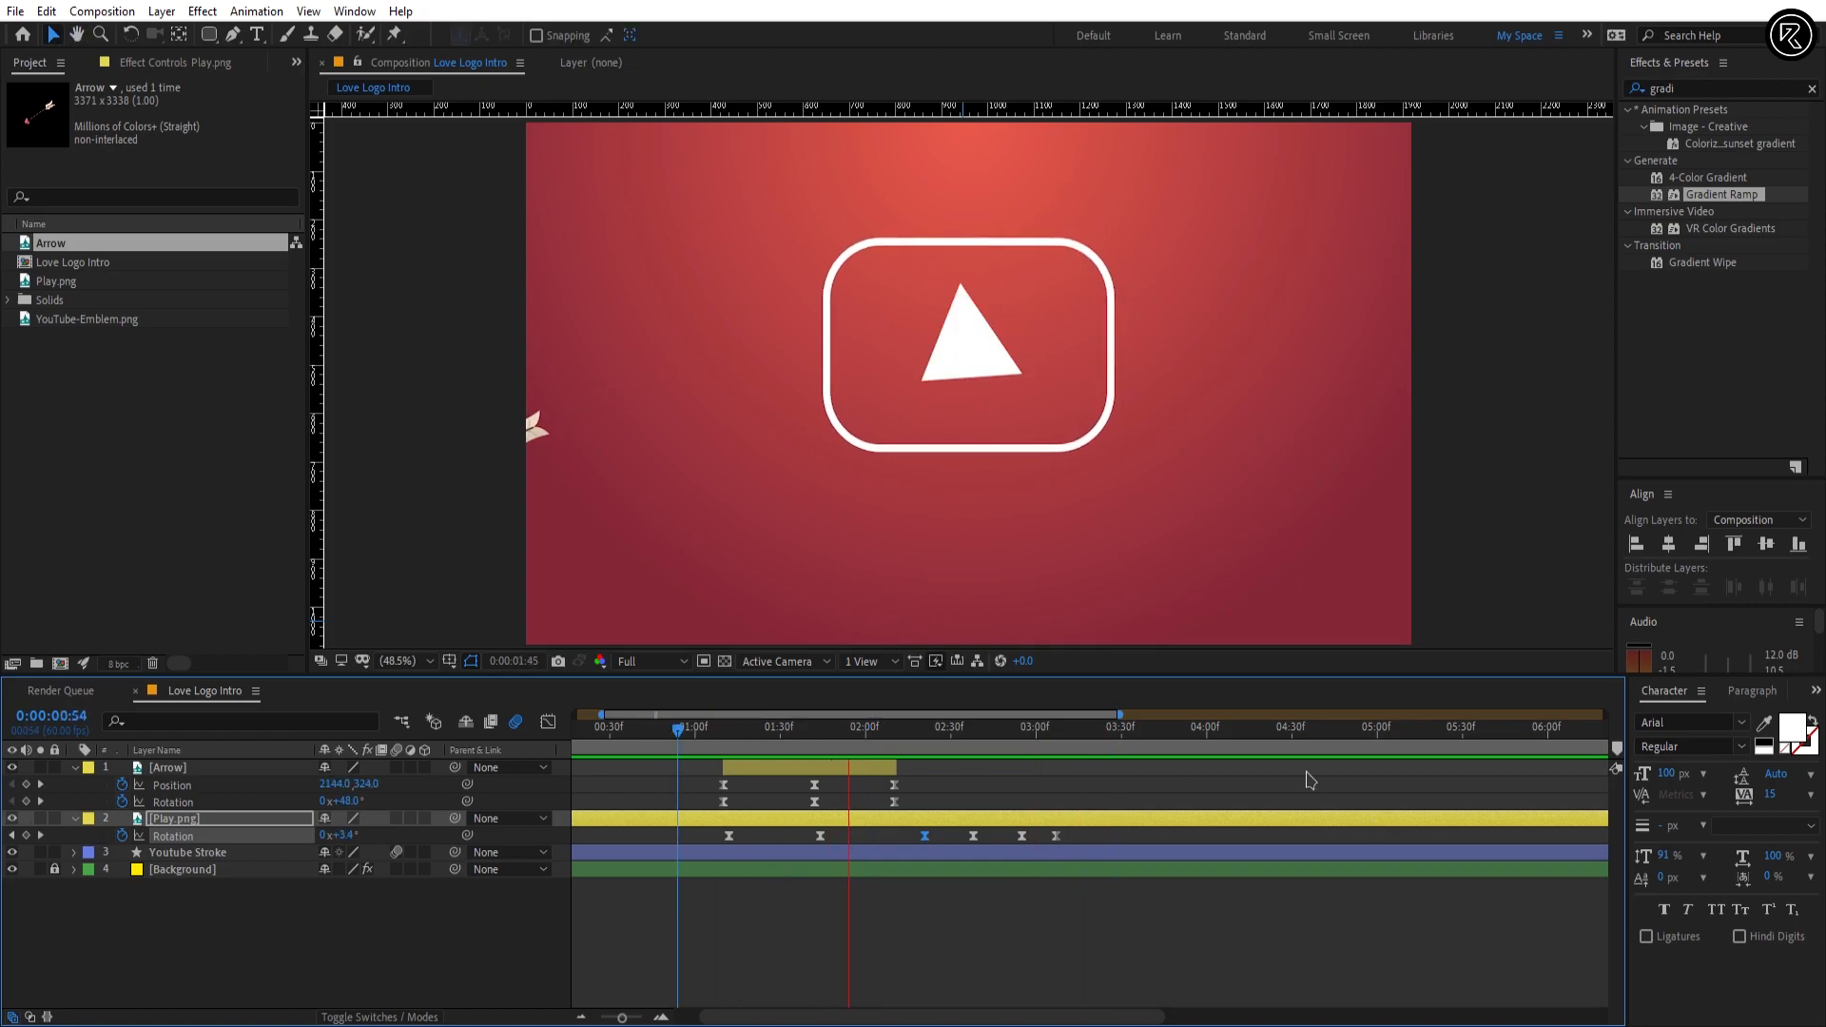
key("space")
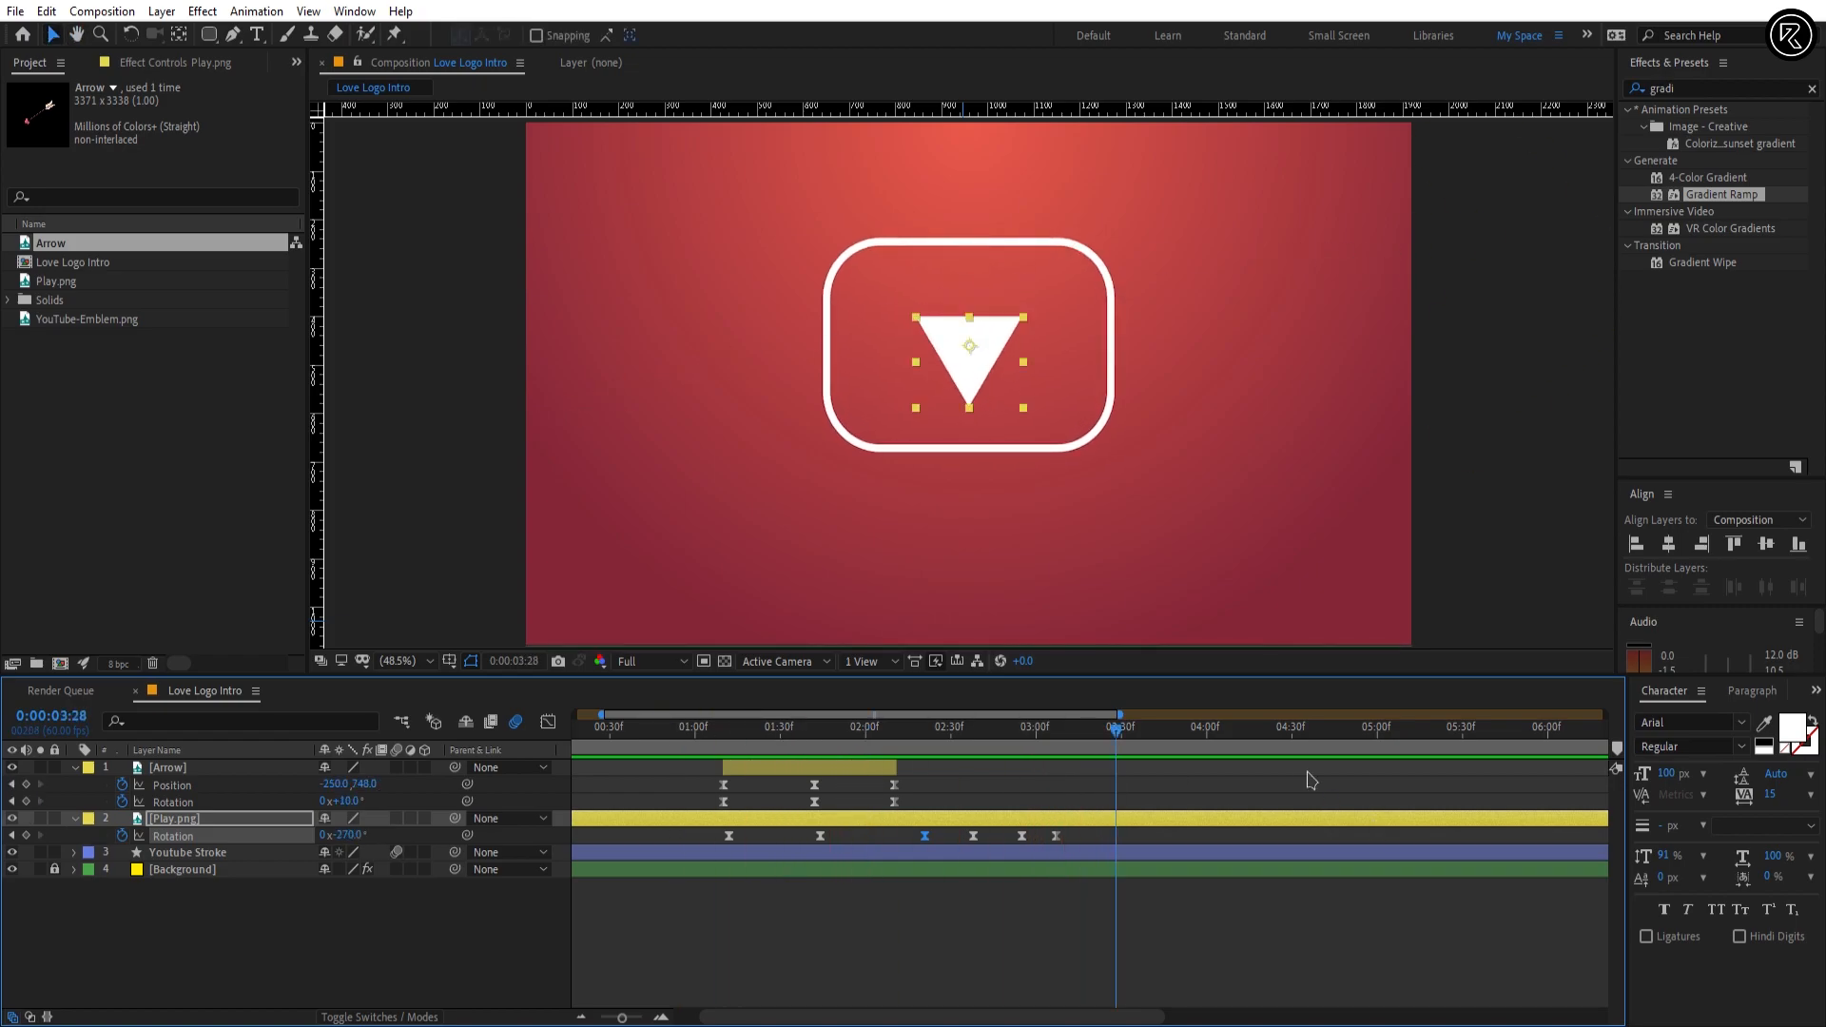
Step: Reveal Youtube Stroke's Rotation and add a keyframe at its current 0° value at 0:00:01:46
left_click_drag(829, 728, 826, 739)
left_click(840, 856)
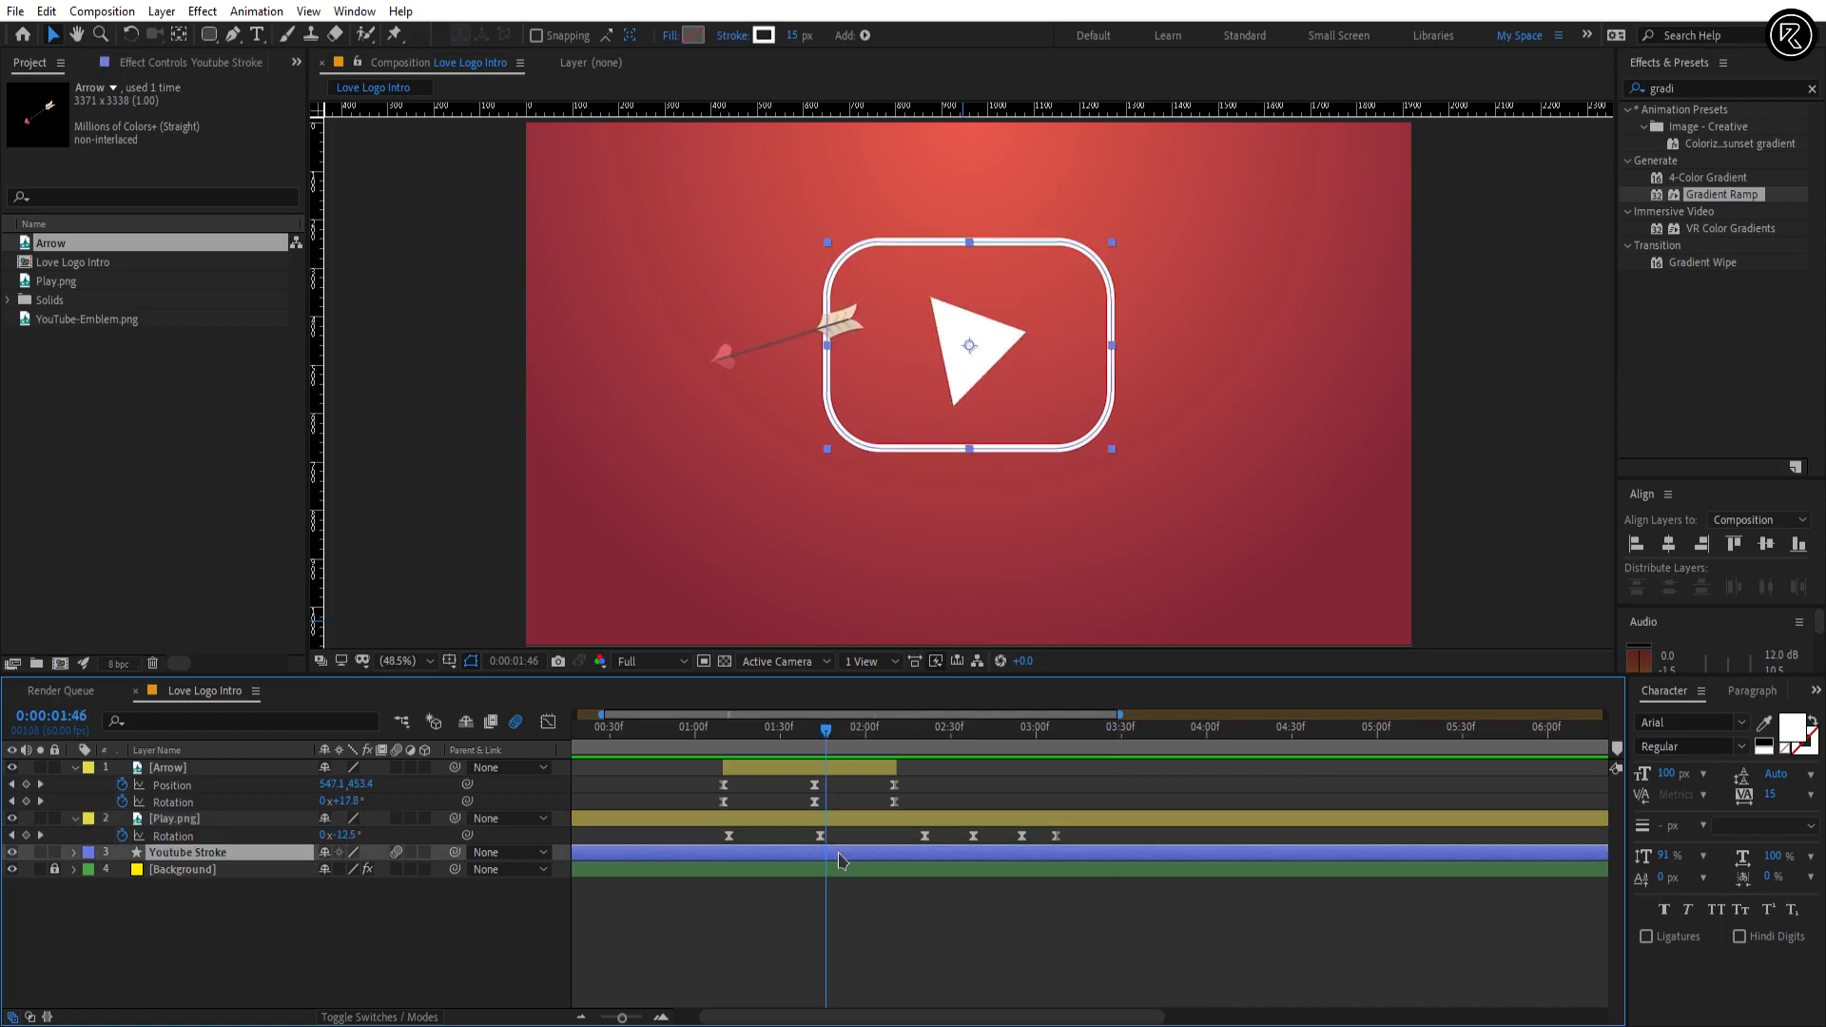
key("r")
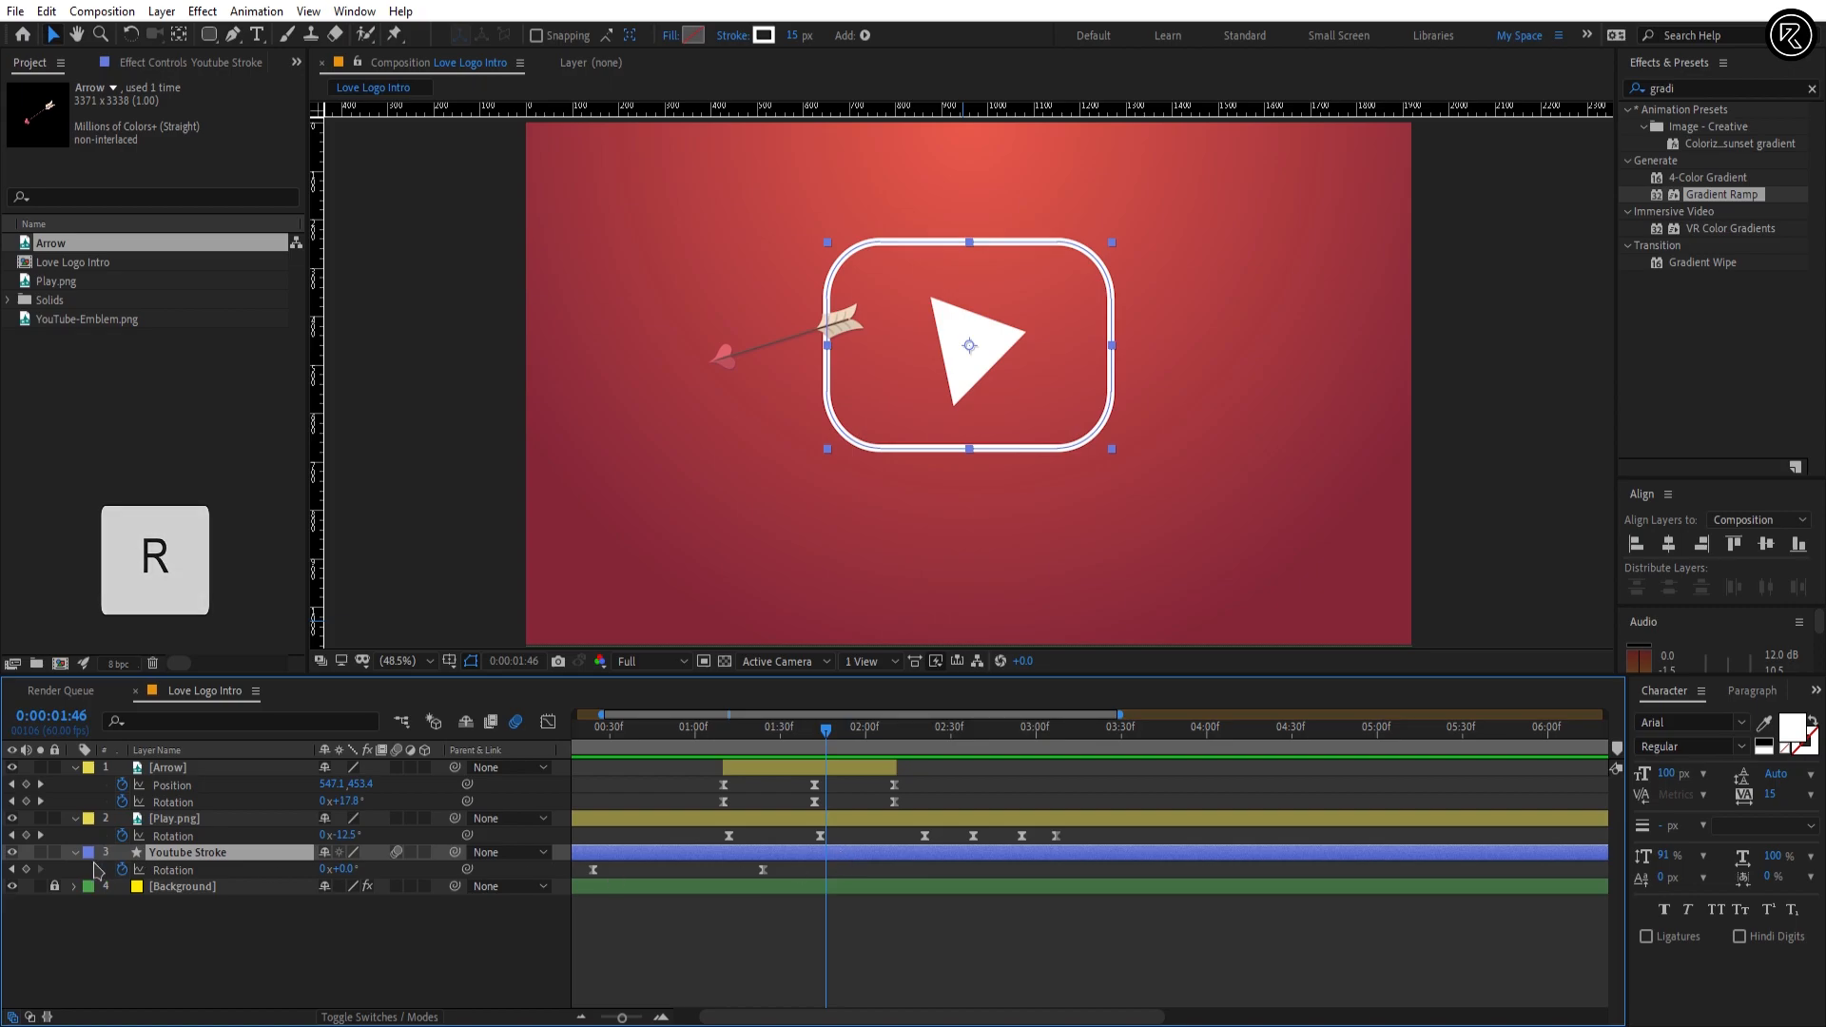
left_click(26, 869)
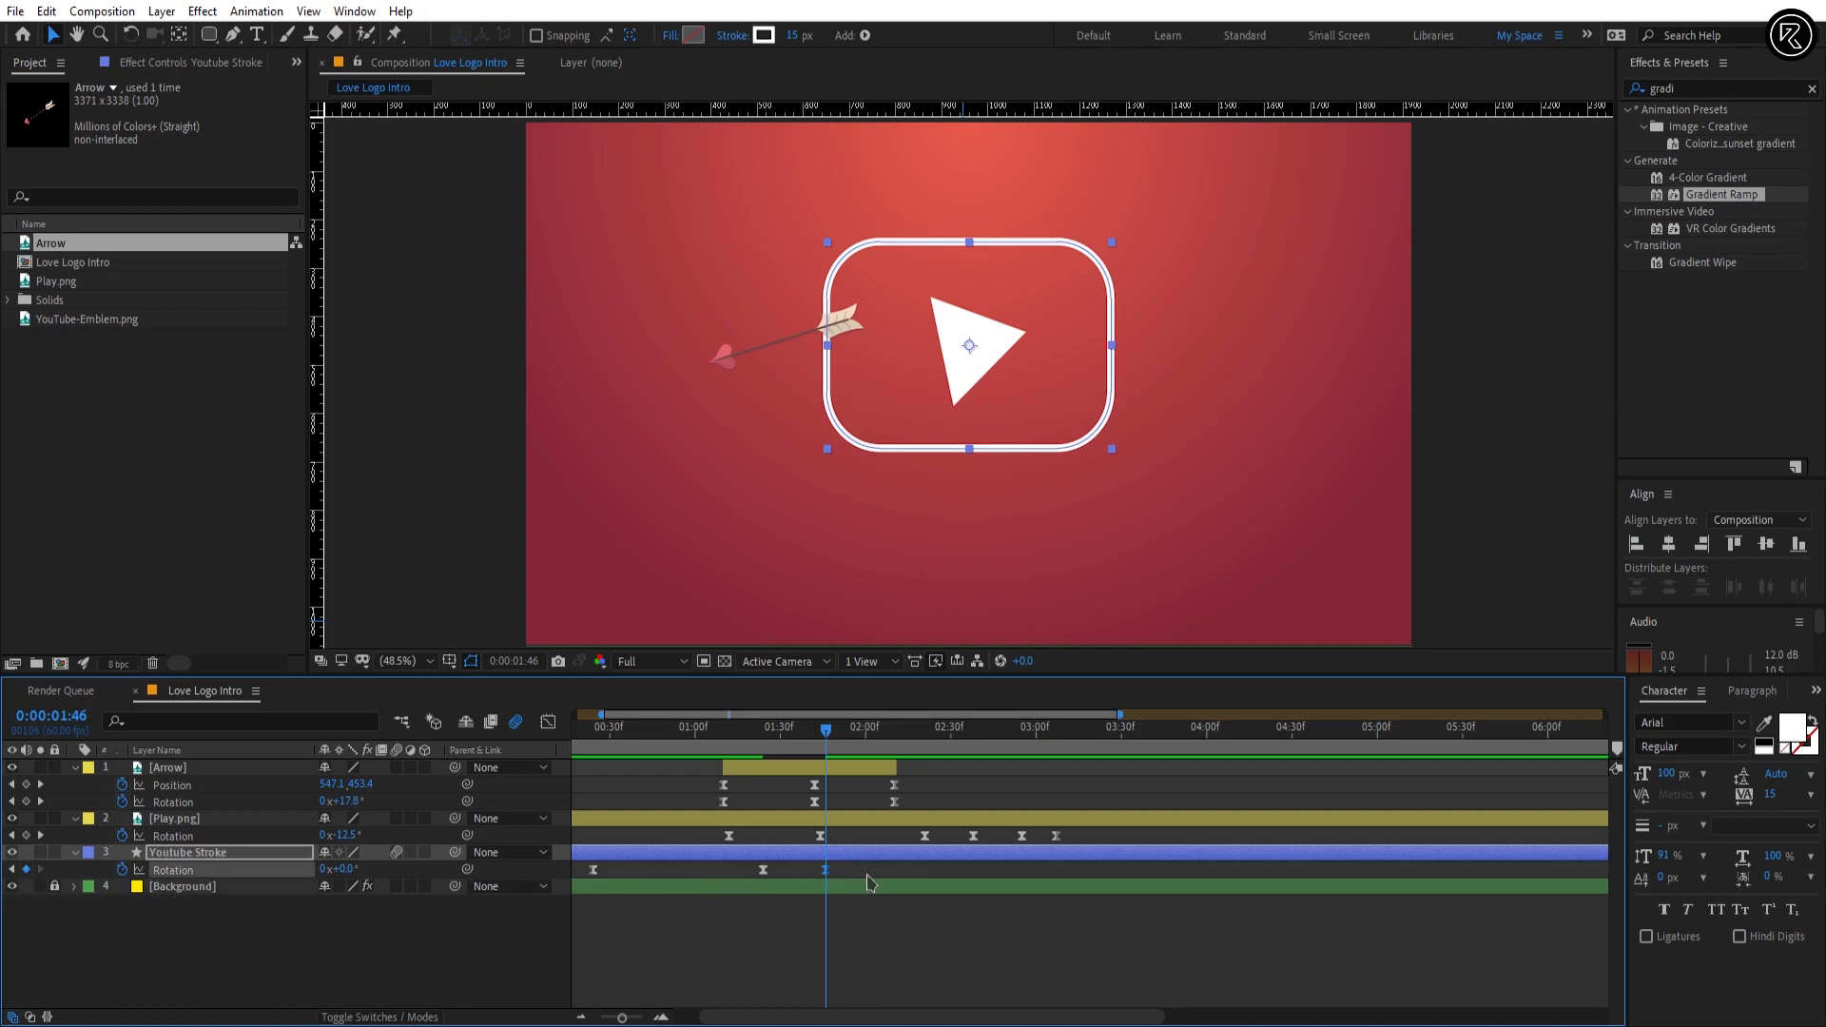
Step: Add a Rotation keyframe of -8° to the Youtube Stroke layer at 0:00:02:05
left_click(62, 718)
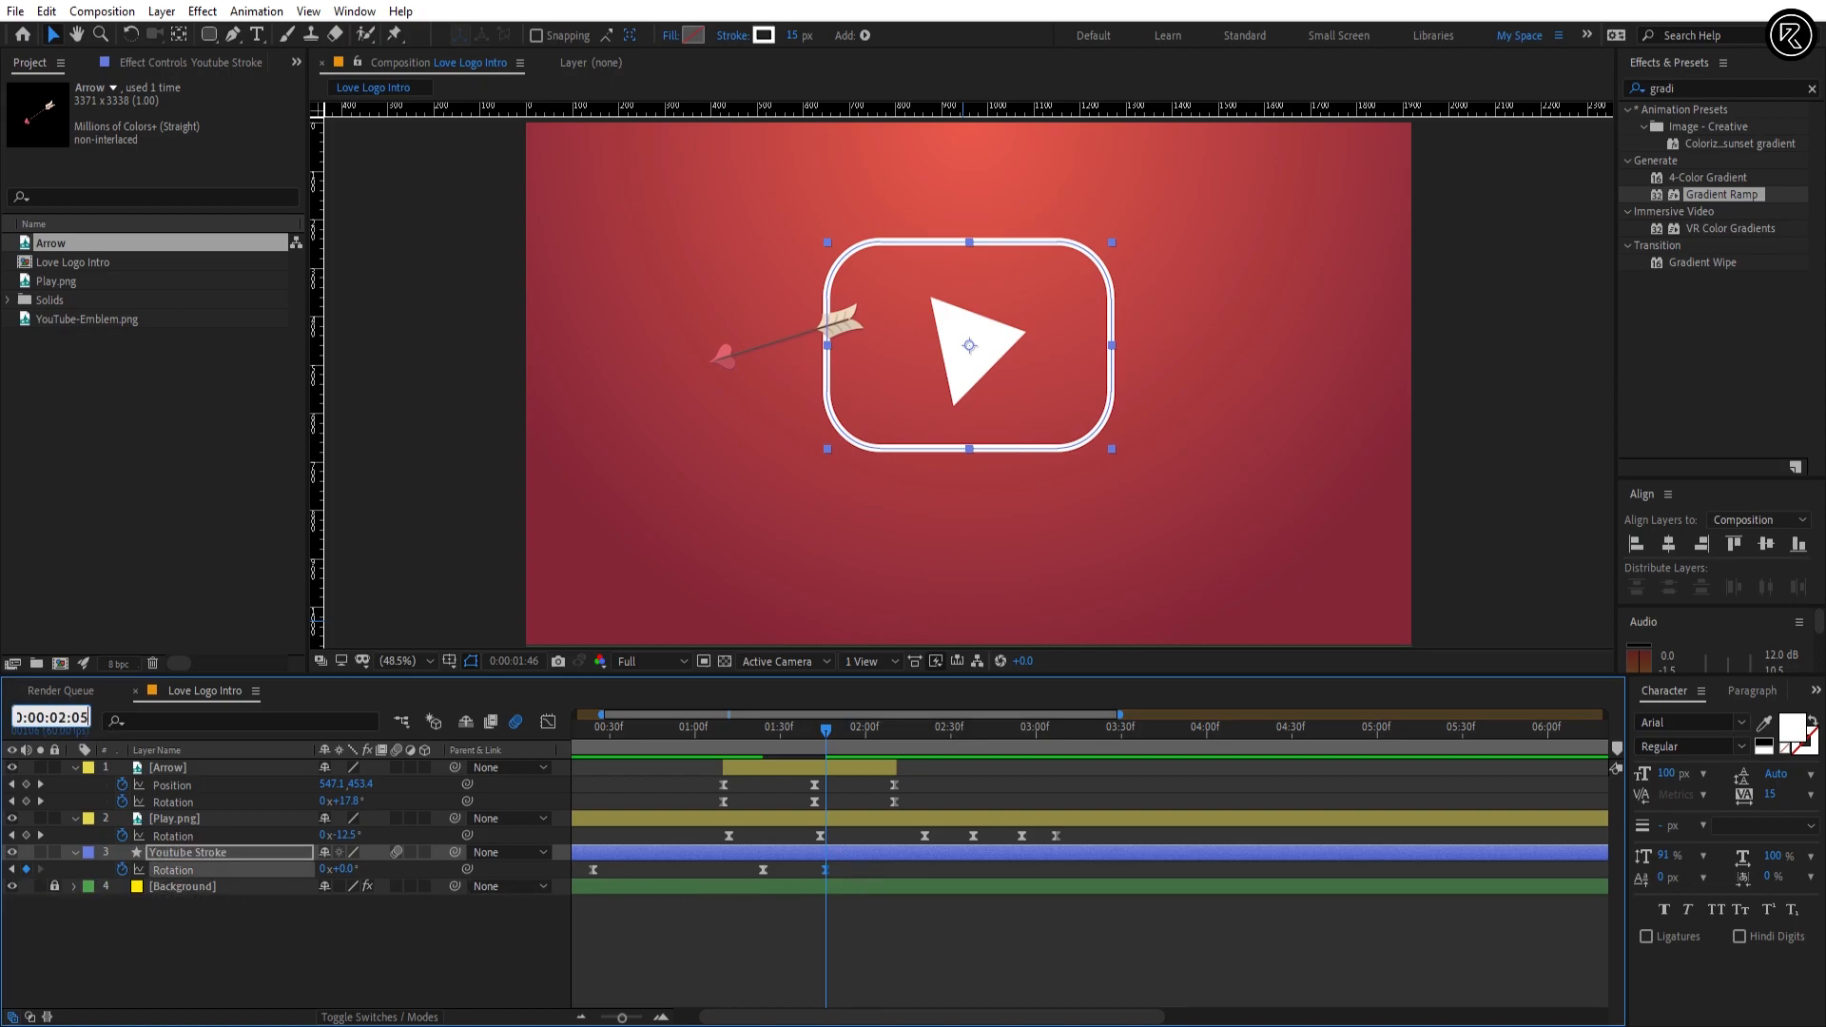
type("0:00:02:05")
key("Return")
type("-")
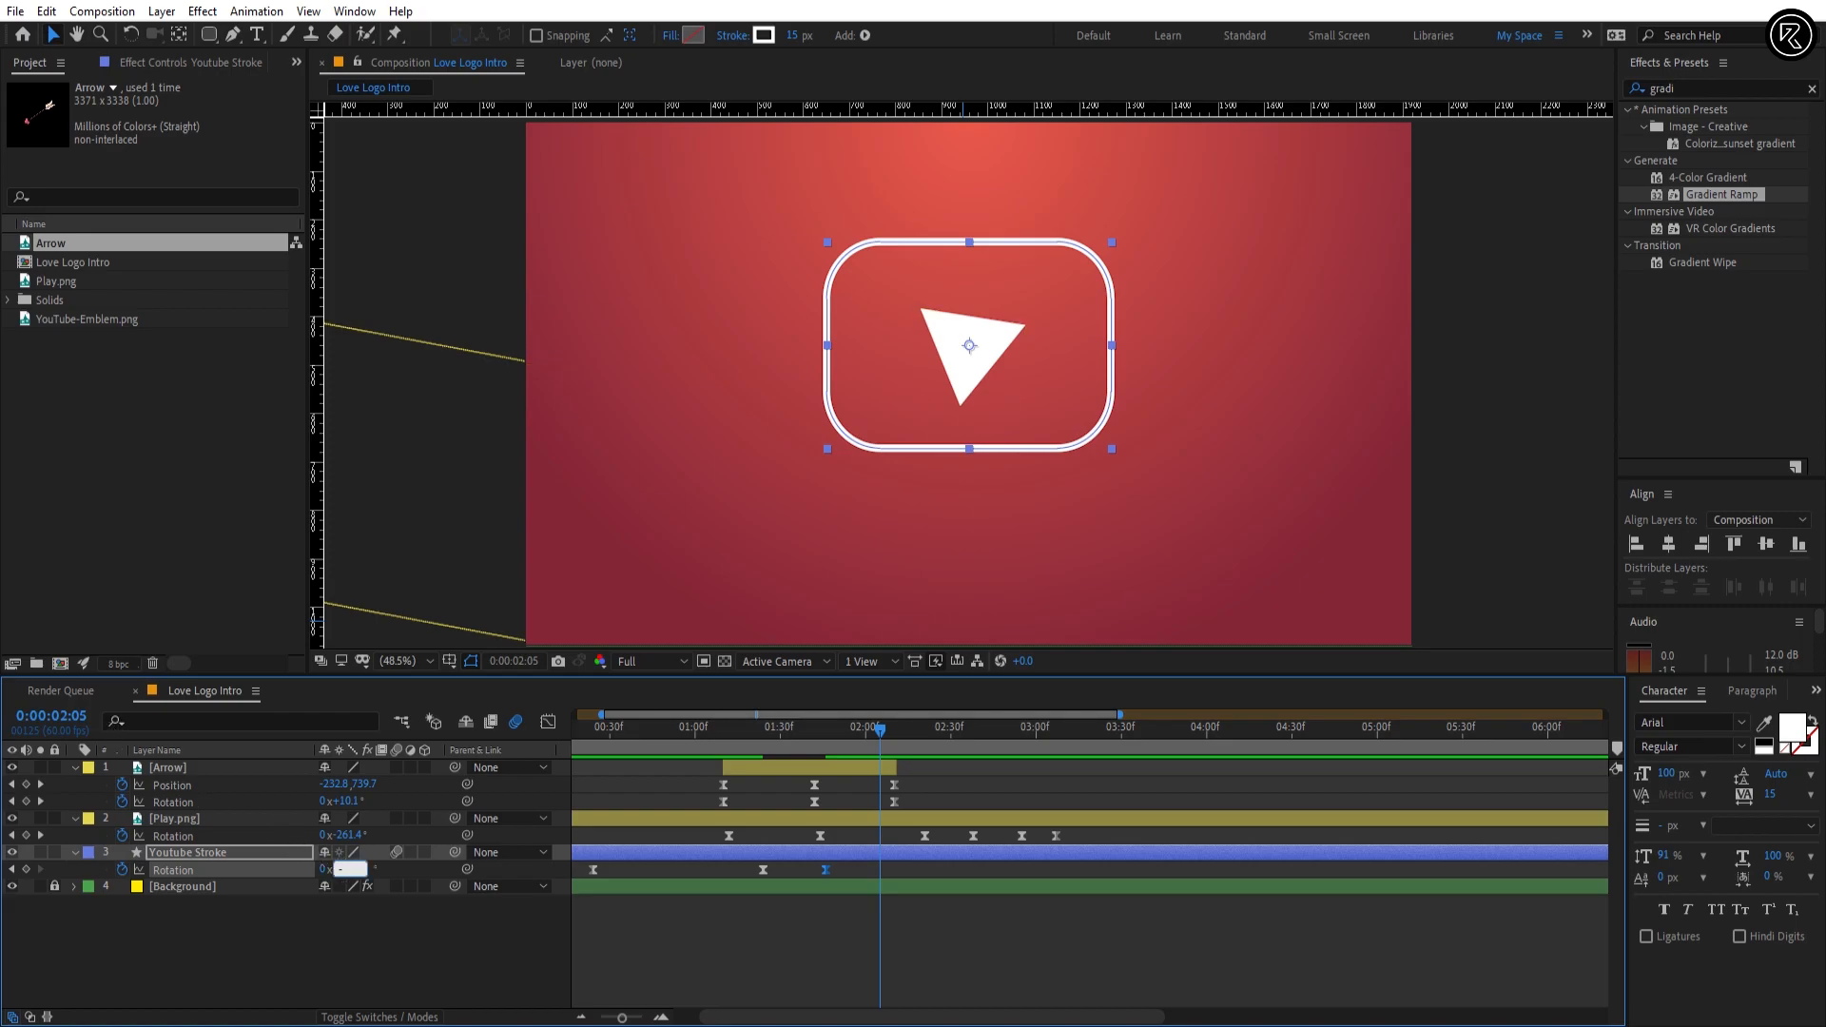
type("8")
key("Return")
Step: Add a Rotation keyframe of 4° to the Youtube Stroke layer at 0:00:02:24
left_click(58, 716)
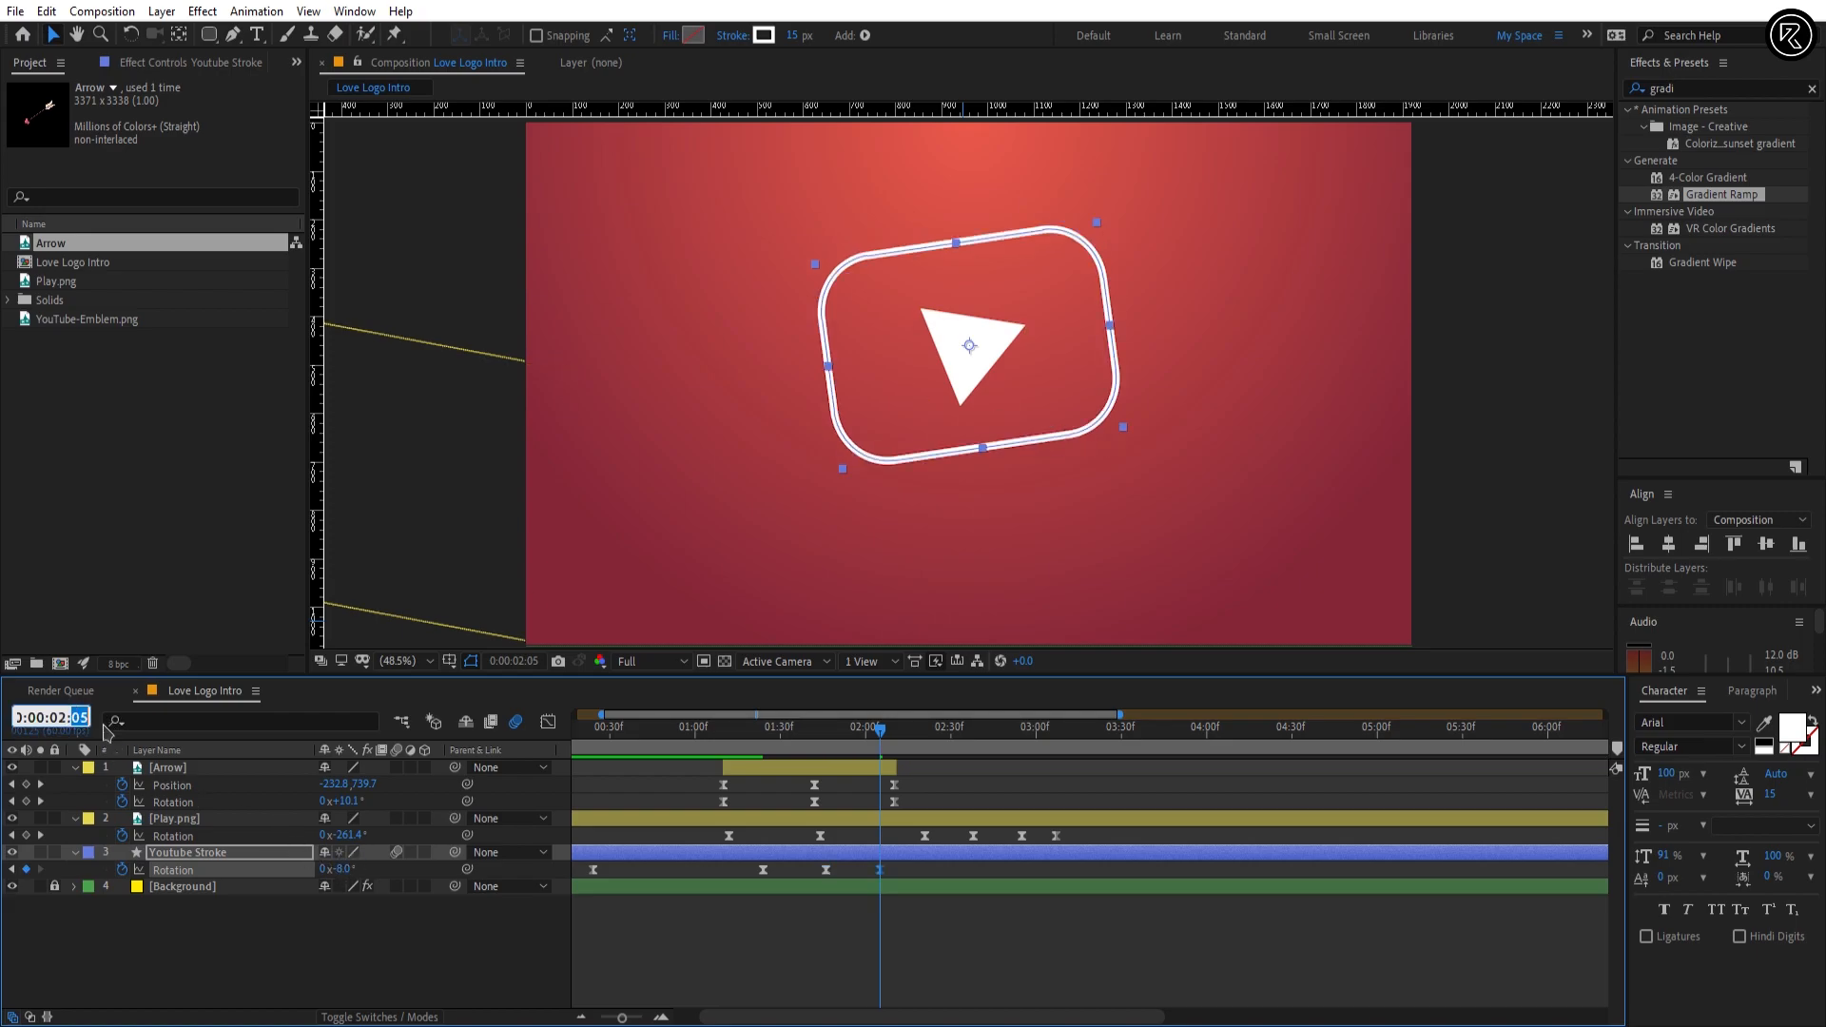
key("Return")
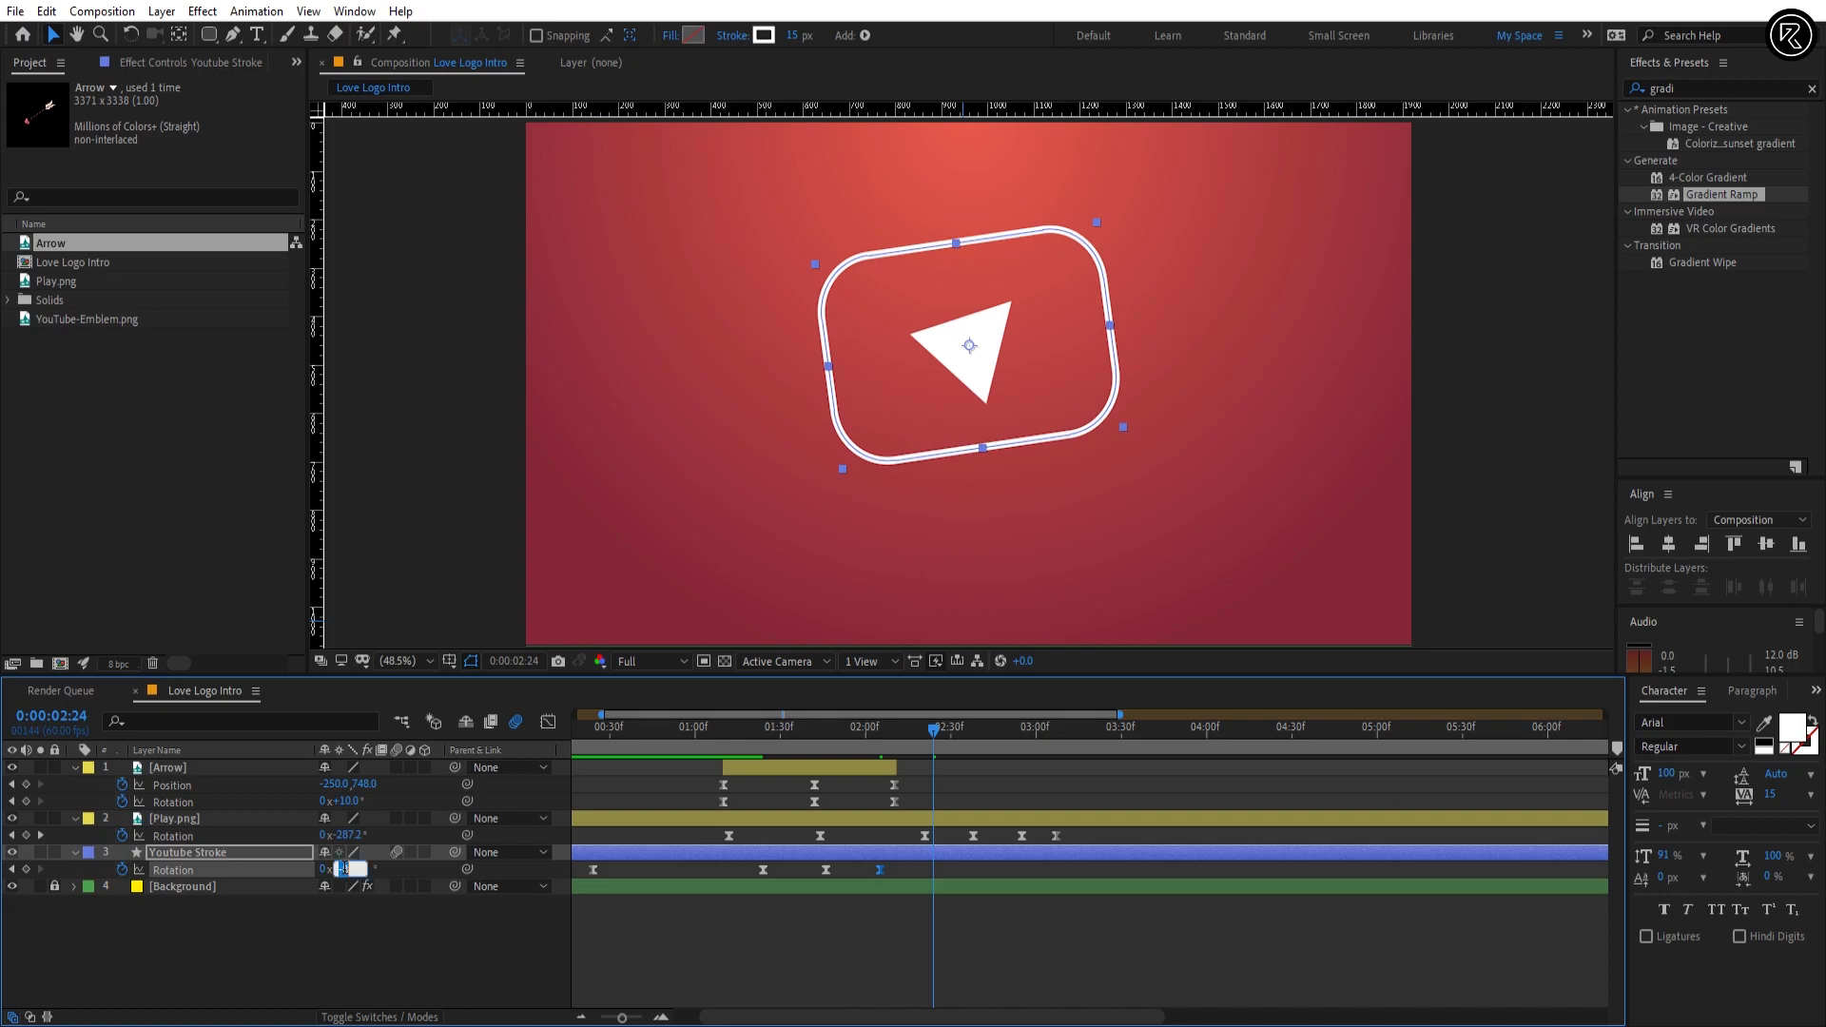
type("4")
key("Return")
Step: Add a Rotation keyframe of -3° to the Youtube Stroke layer at 0:00:02:43
left_click_drag(78, 716, 103, 728)
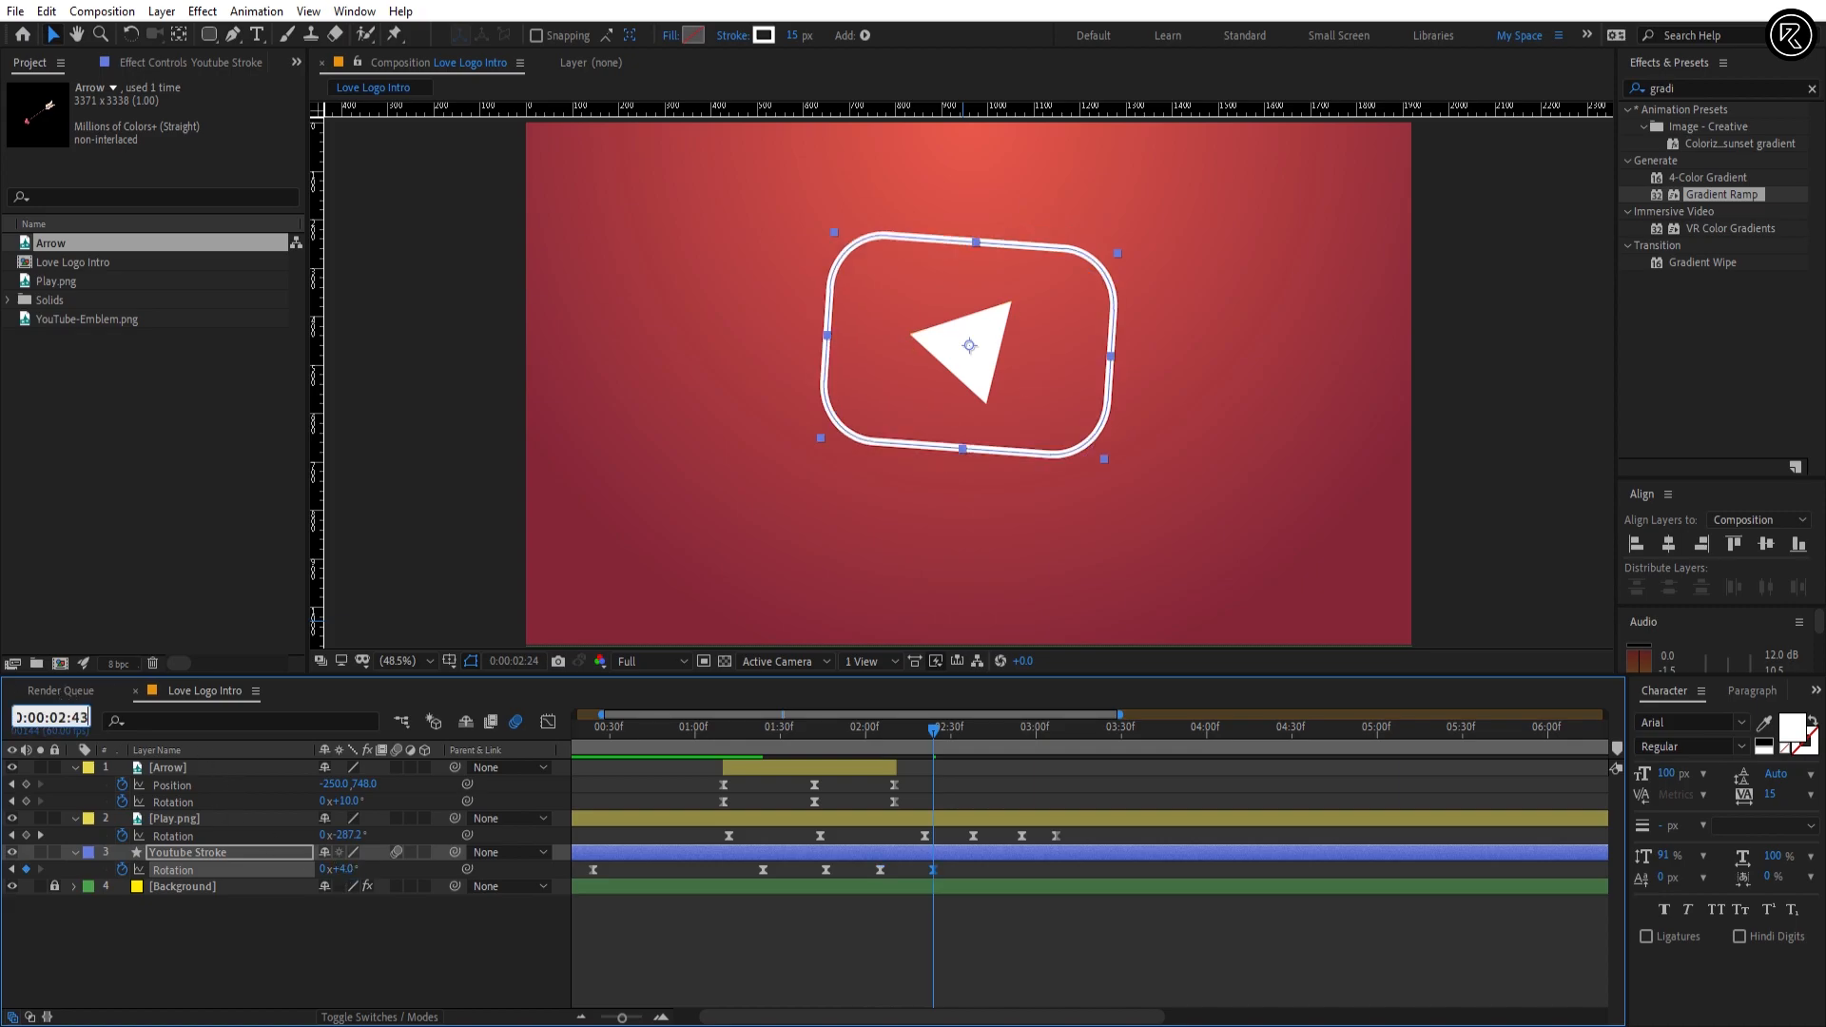
type("43")
key("Return")
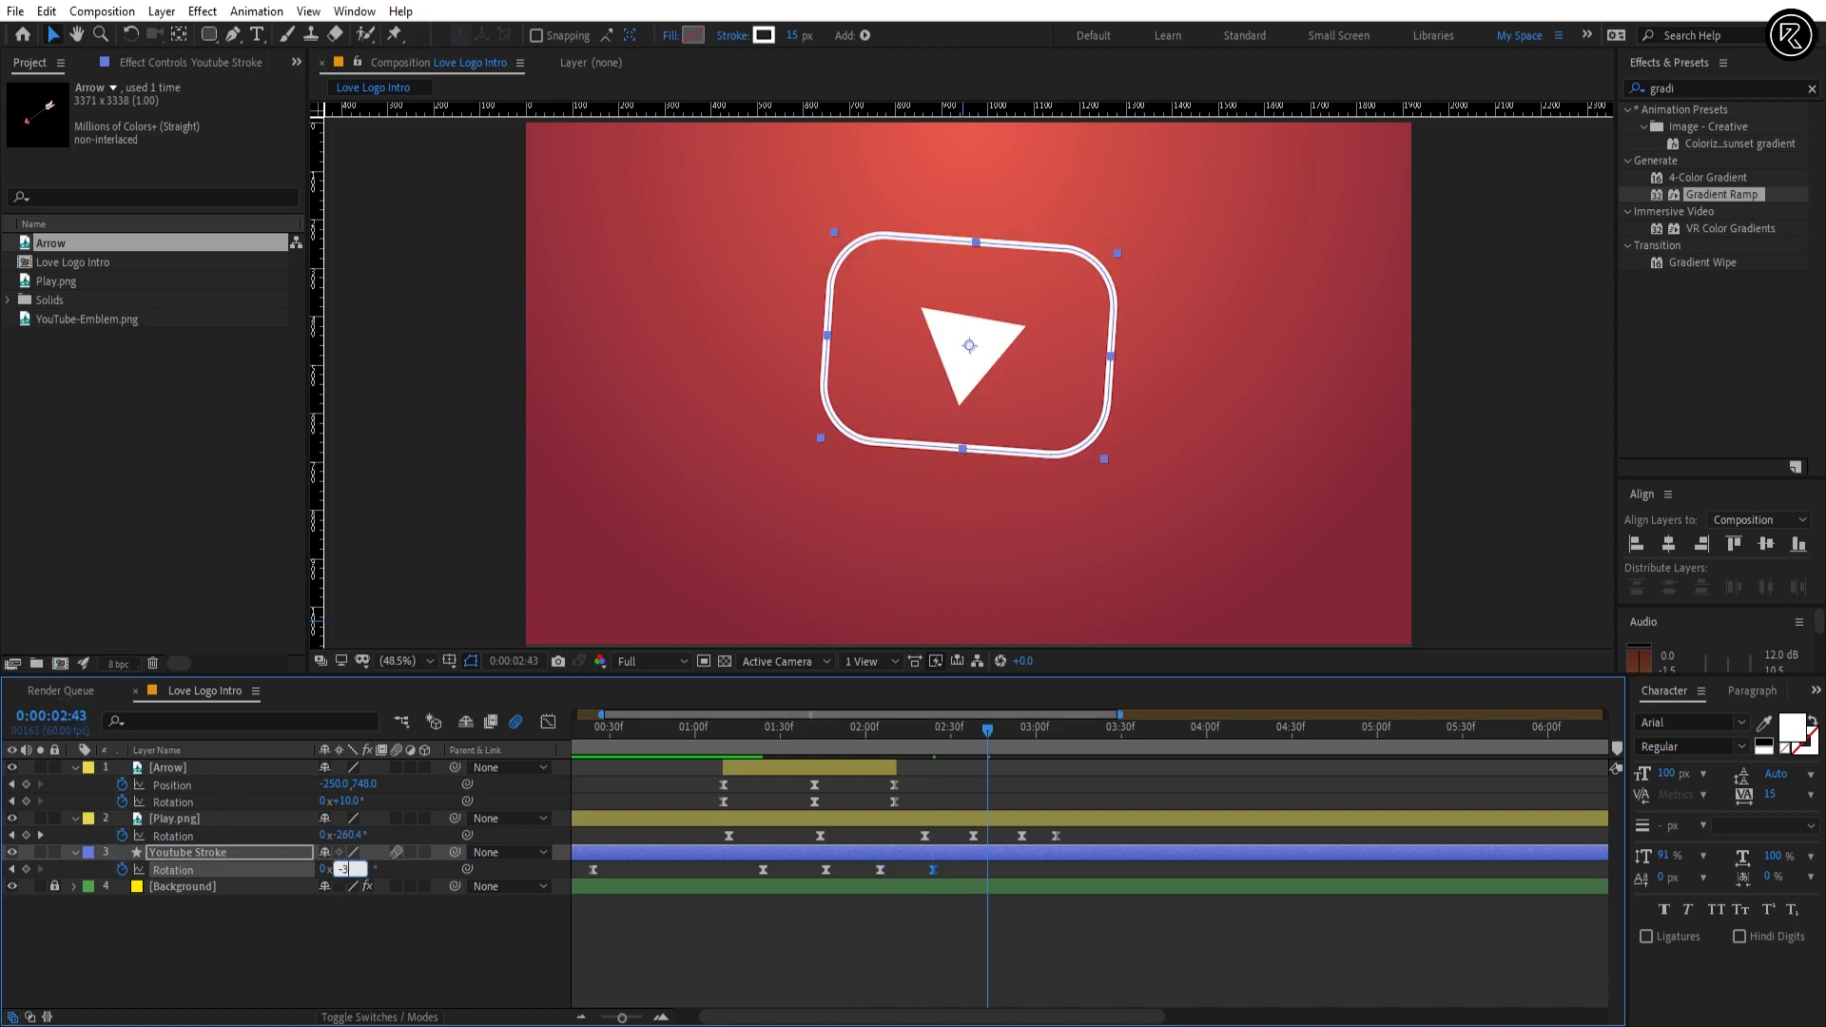
type("-3")
key("Return")
Step: Return Youtube Stroke's Rotation to 0° with a keyframe at 0:00:03:02 and preview the wobble
left_click(63, 717)
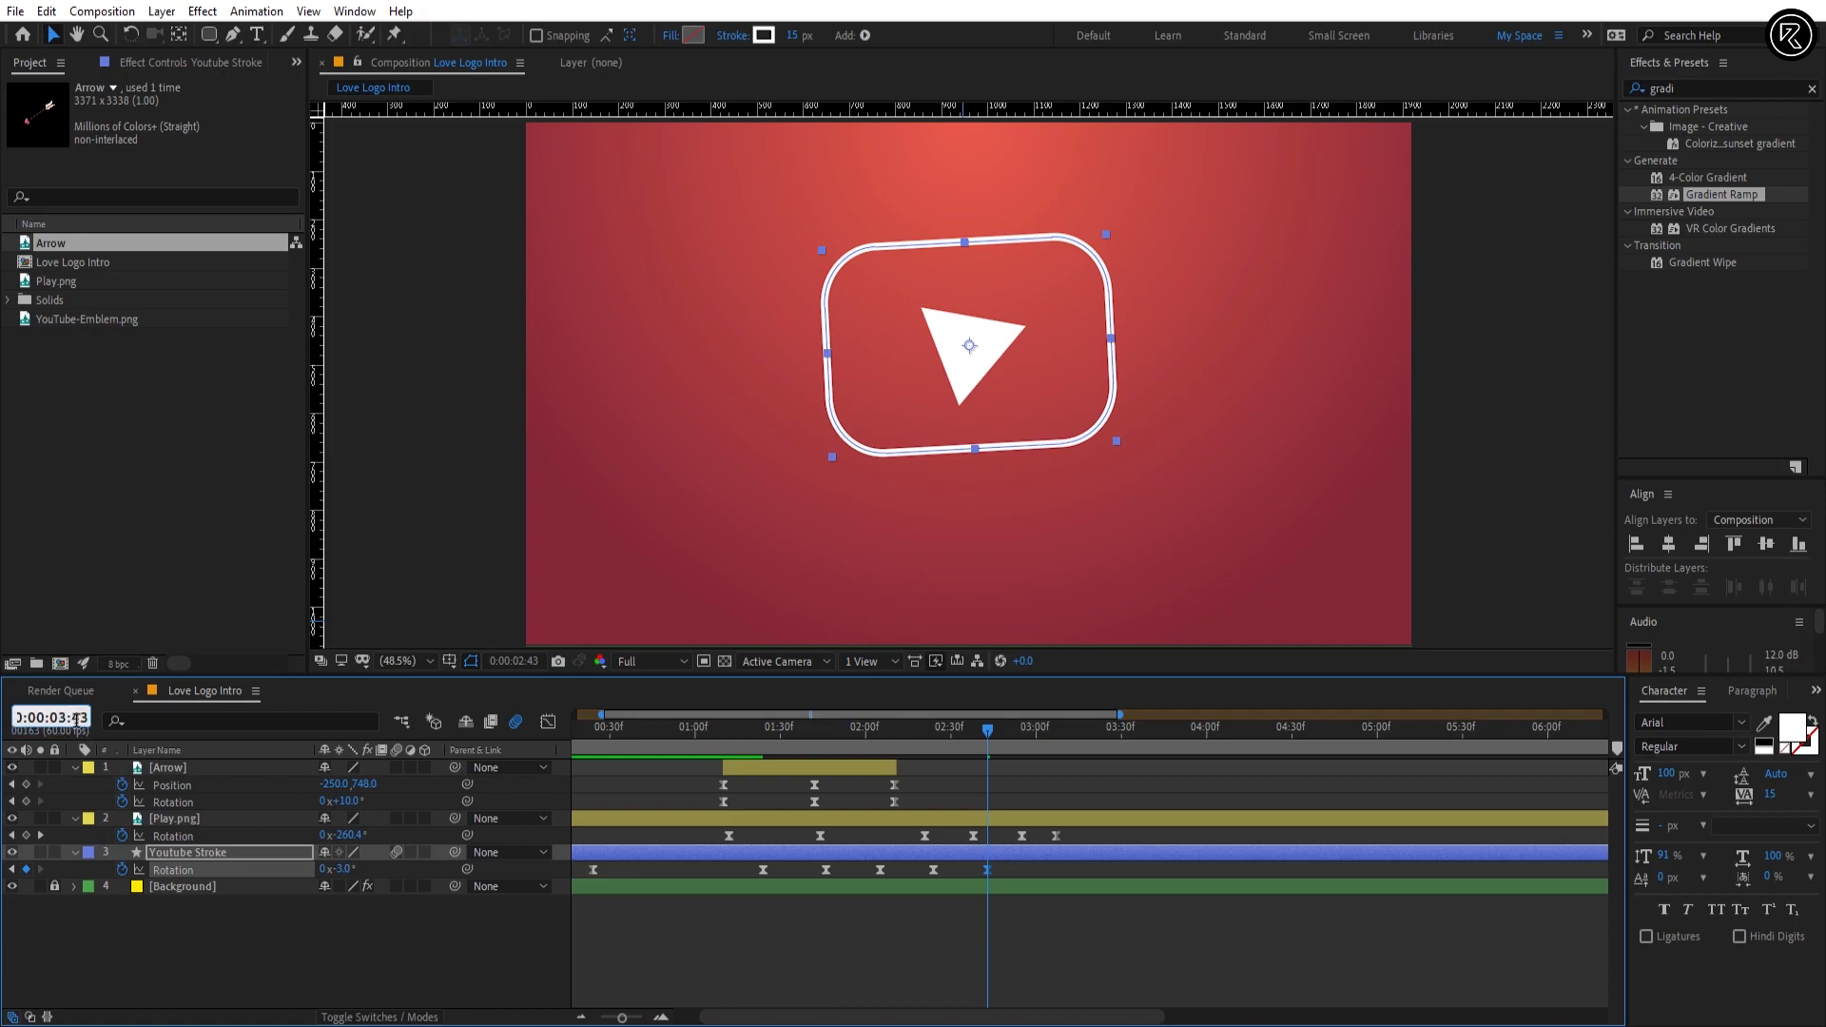
left_click_drag(76, 719, 96, 731)
type("02")
key("Return")
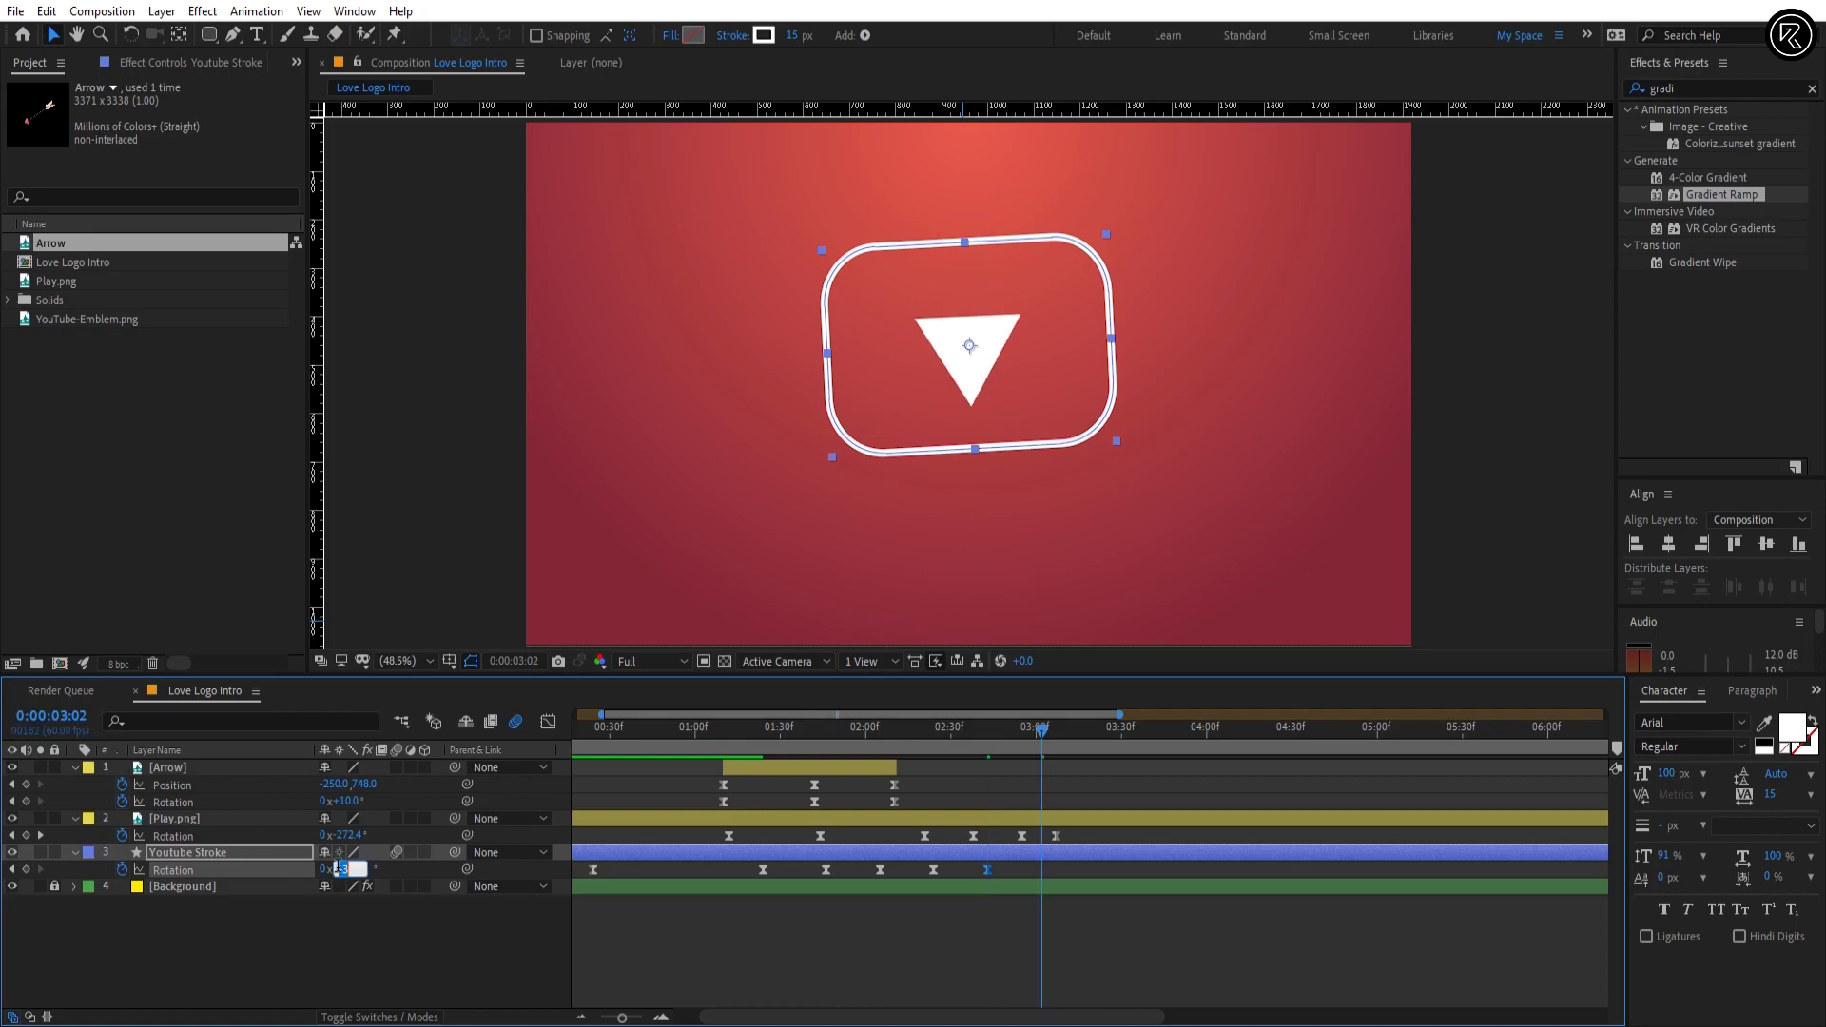
type("0")
key("Return")
key("space")
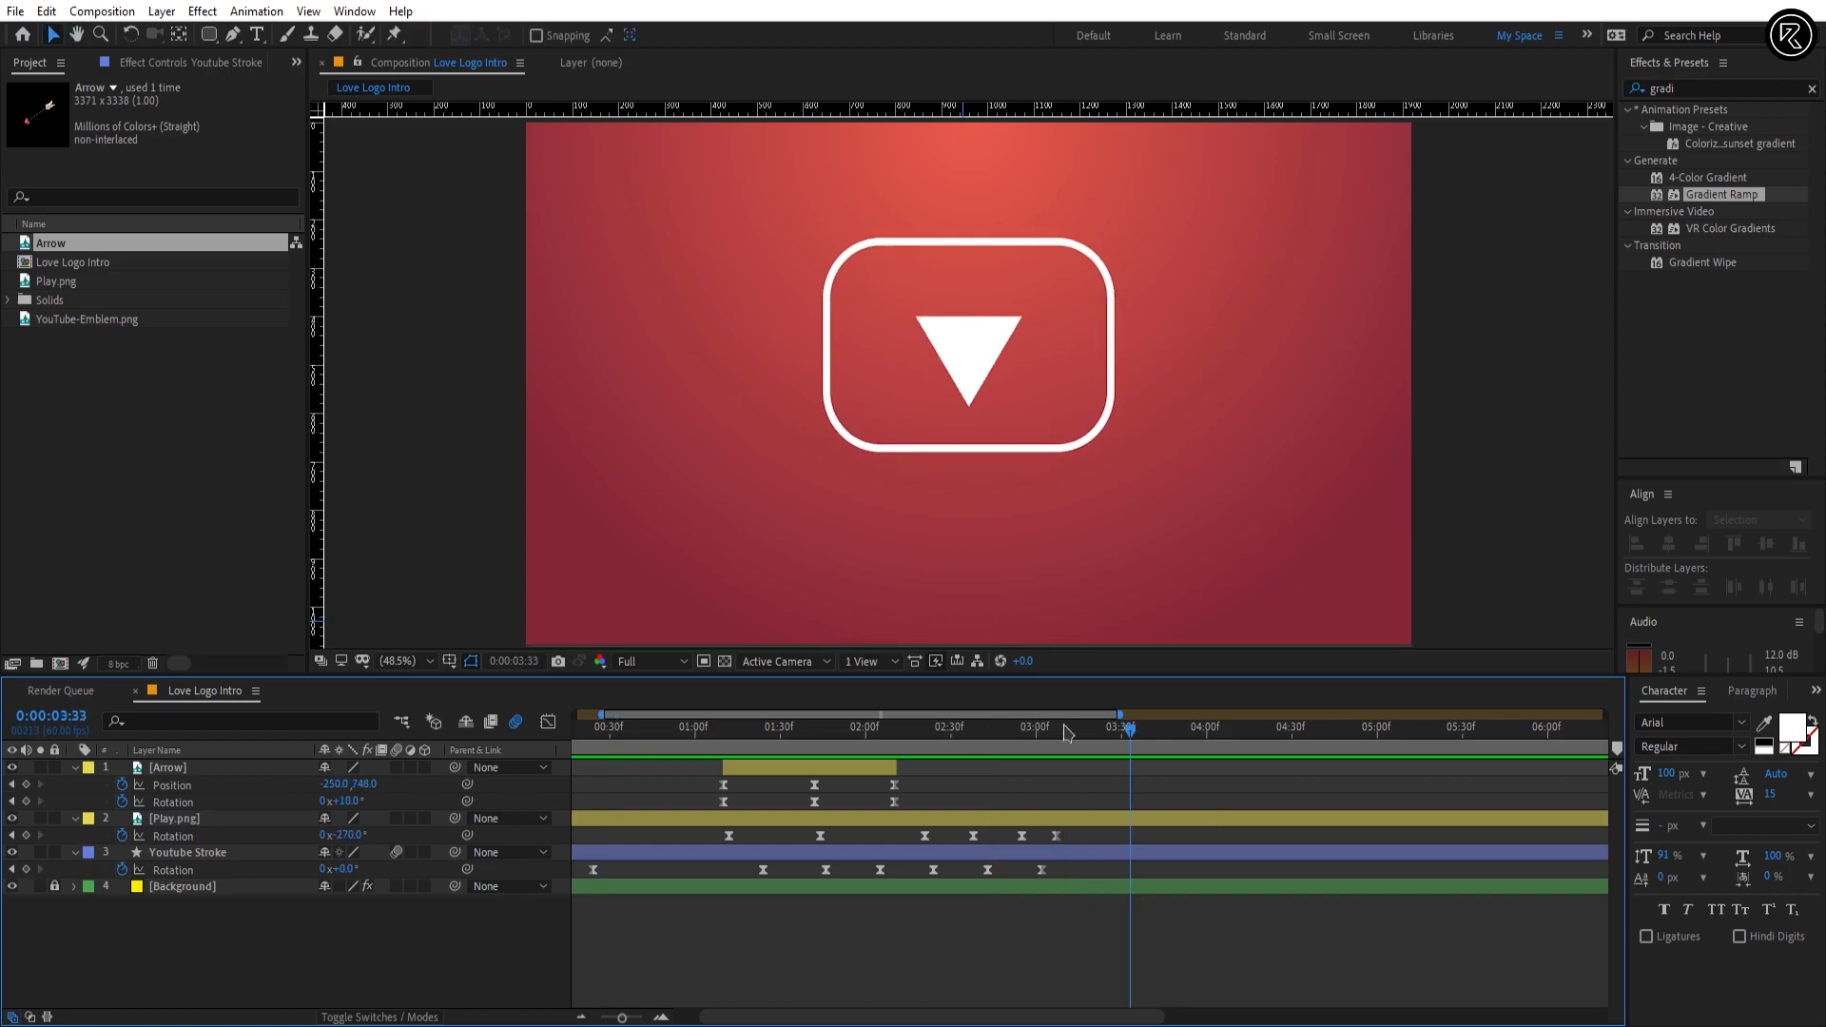
Step: Add the Arrow image again as the top layer, scaled to 17% and starting at 0:00:03:07
left_click_drag(1037, 731, 1060, 742)
left_click_drag(72, 250, 1047, 772)
key("s")
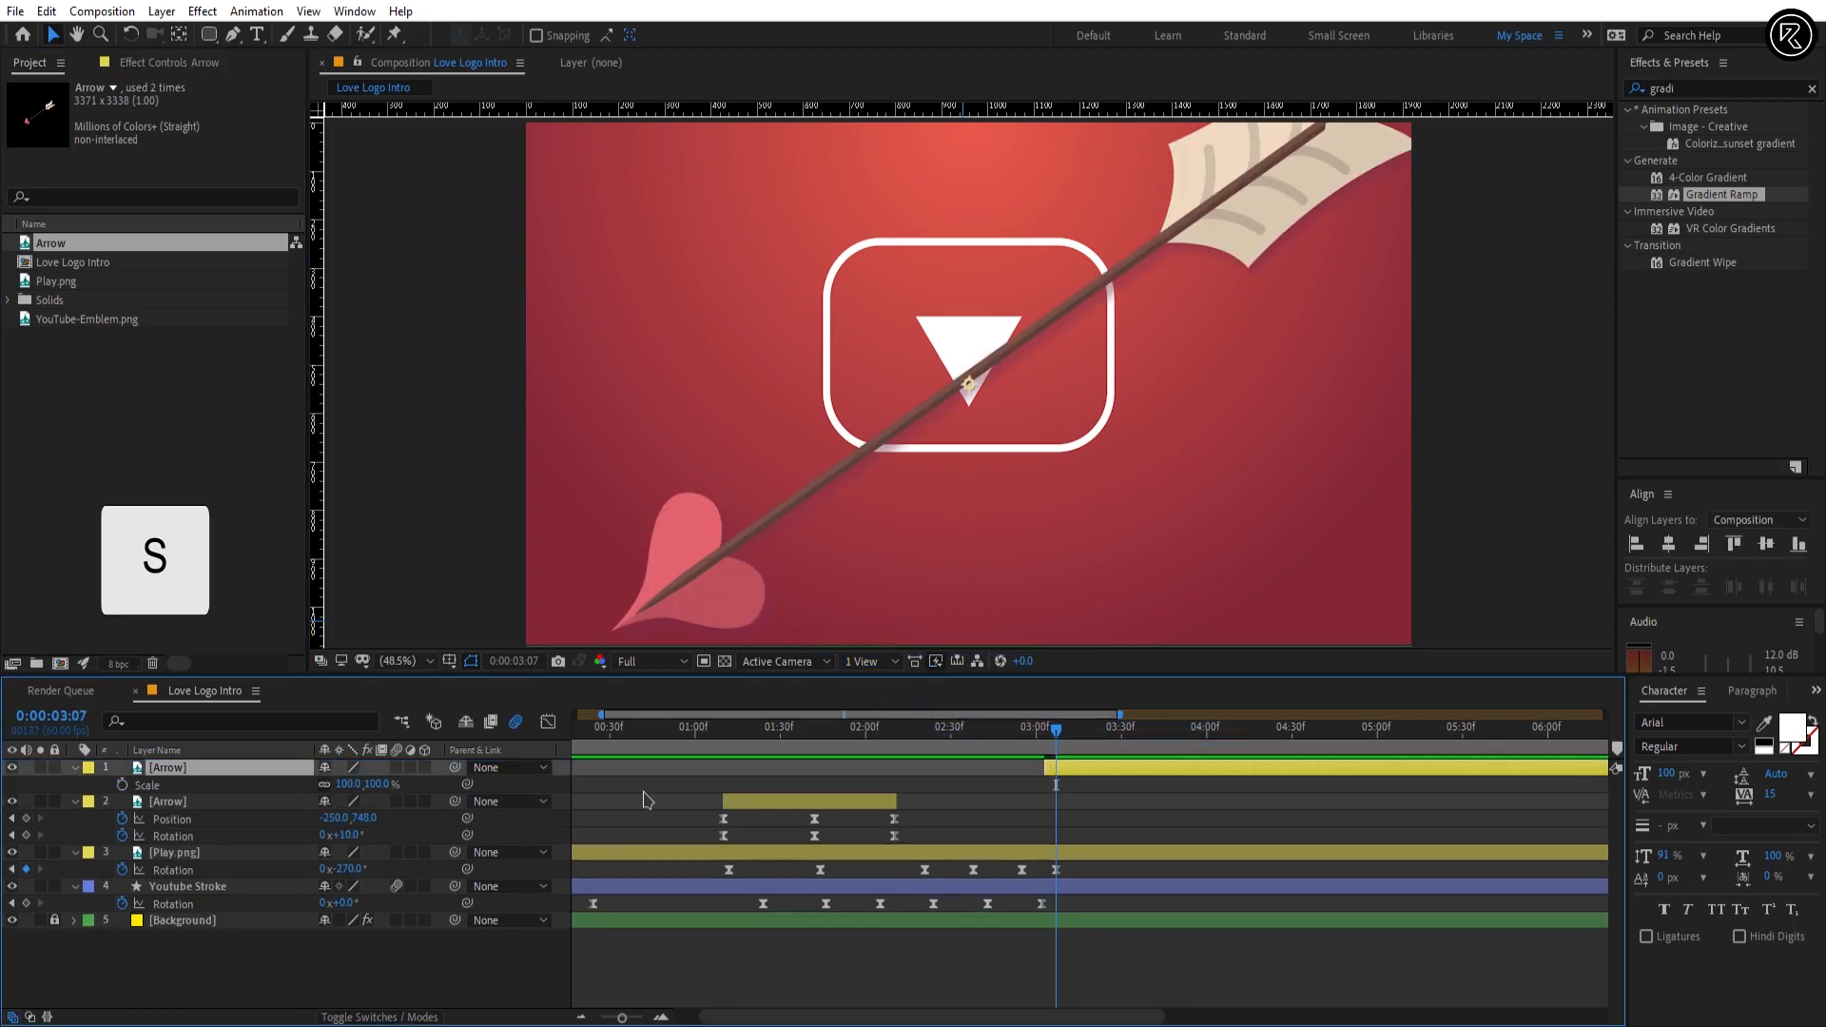
left_click(375, 786)
type("17")
key("Return")
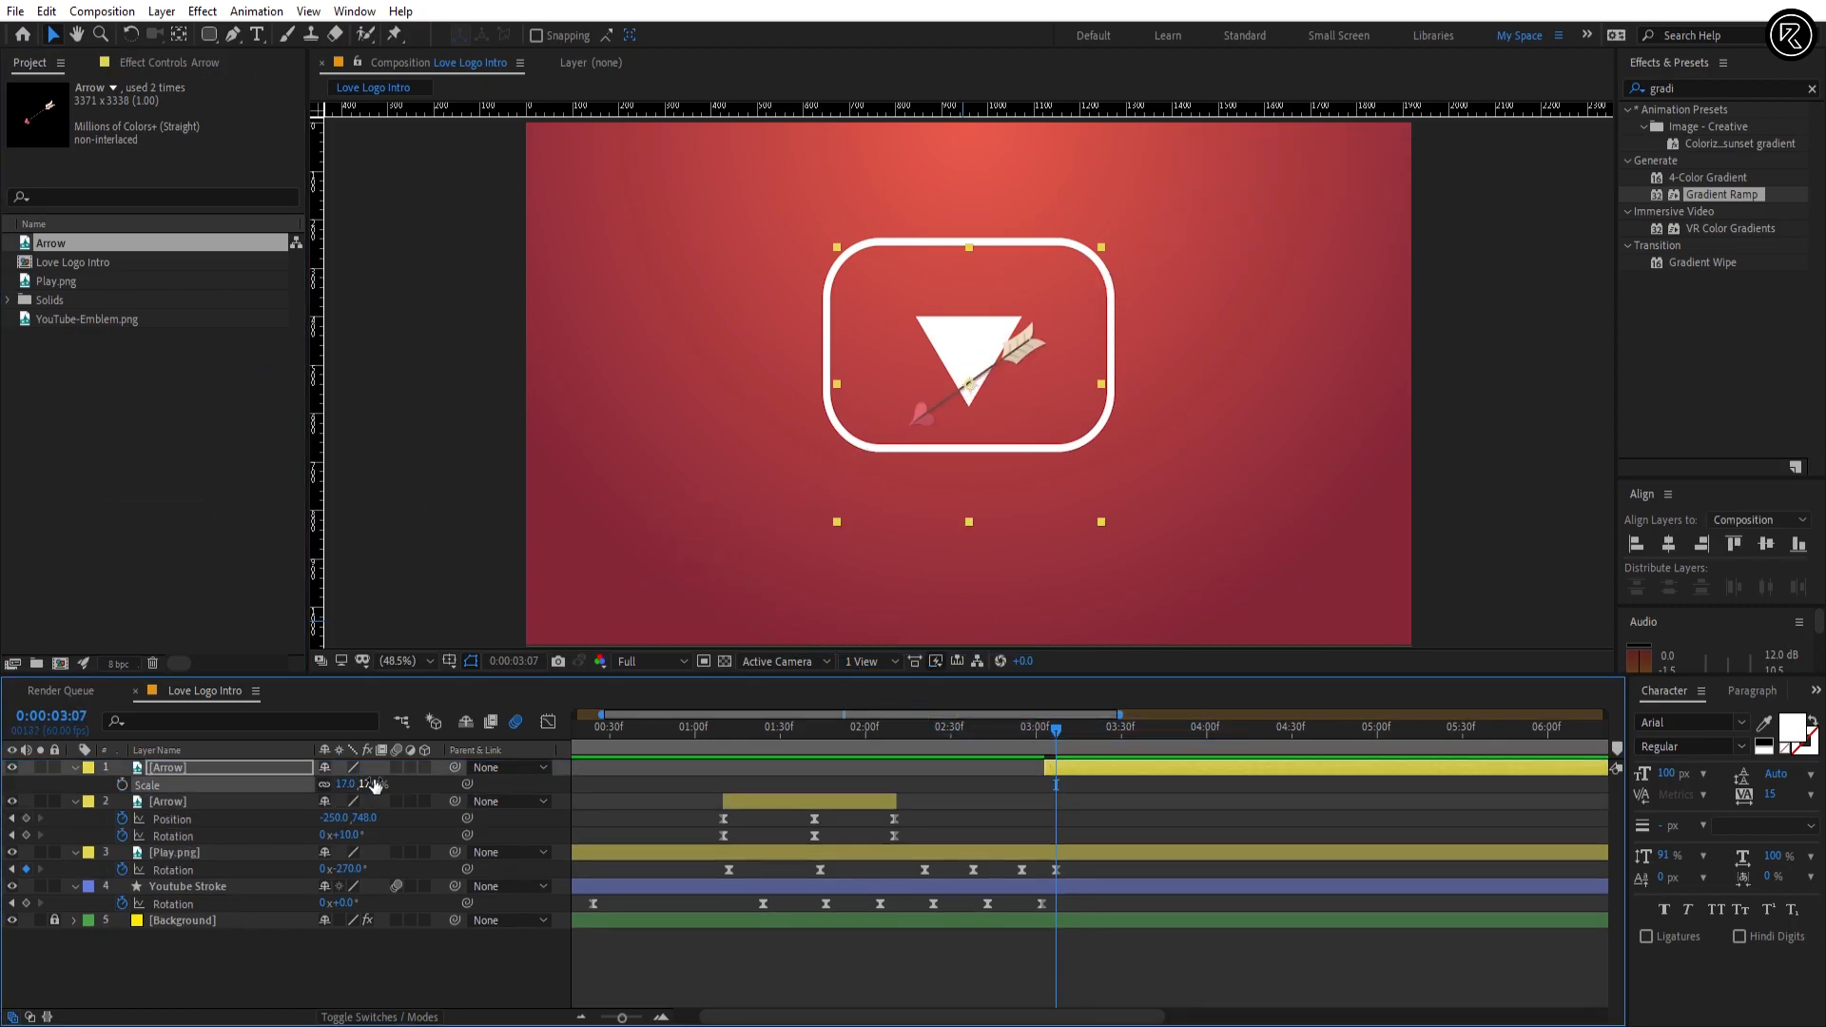
key("bracketleft")
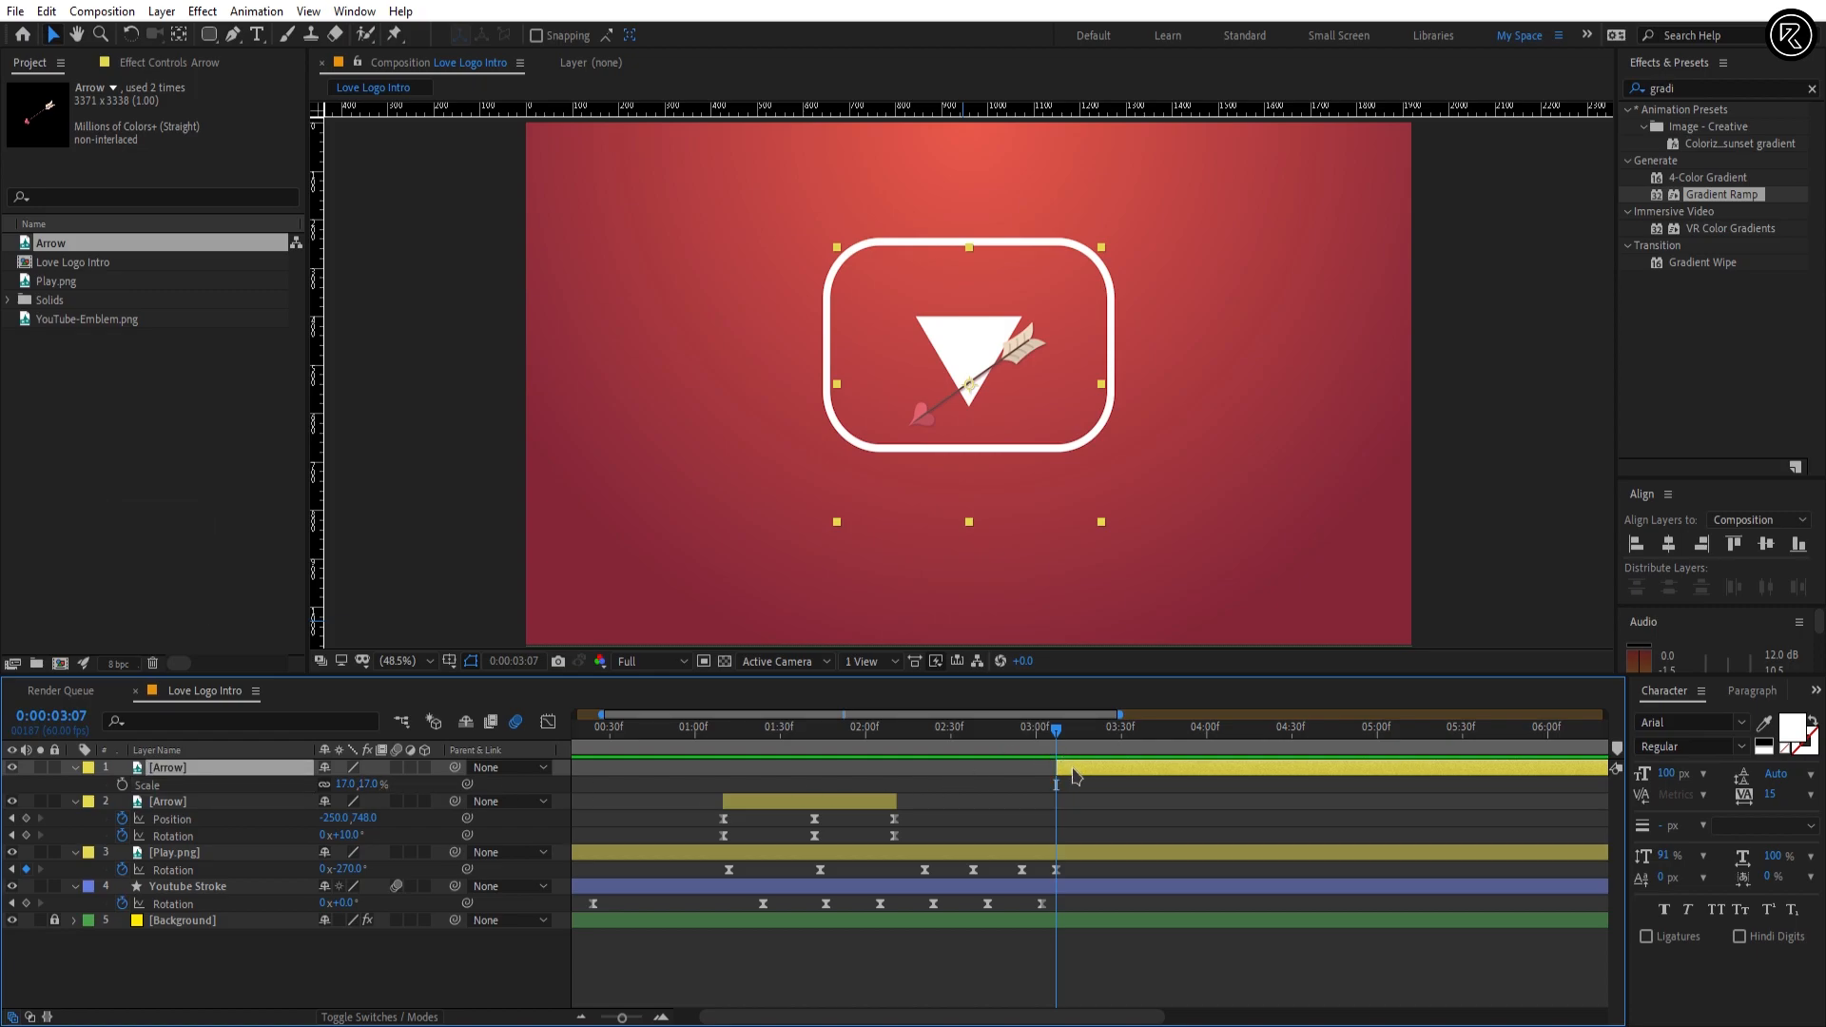
Step: Add Position and Rotation keyframes to the top Arrow layer at 0:00:03:07 and show its keyframed properties
key("p")
left_click(121, 785)
key("r")
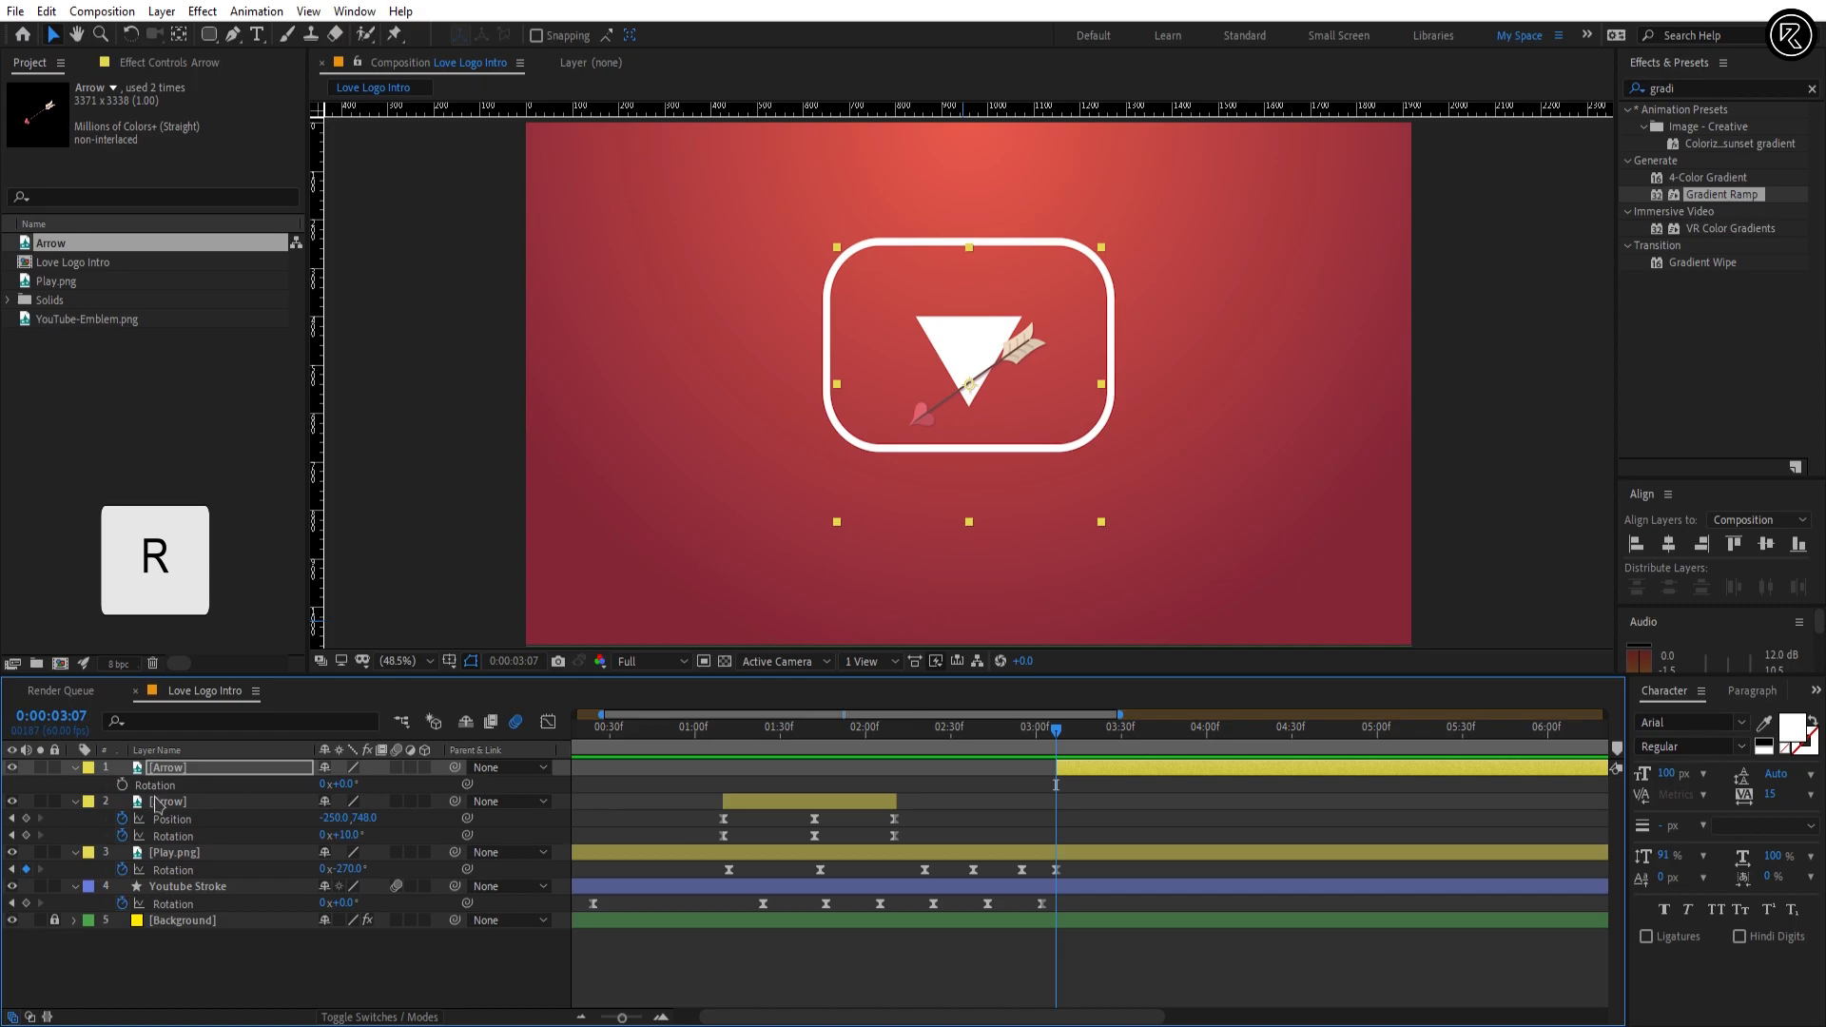
left_click(122, 785)
key("u")
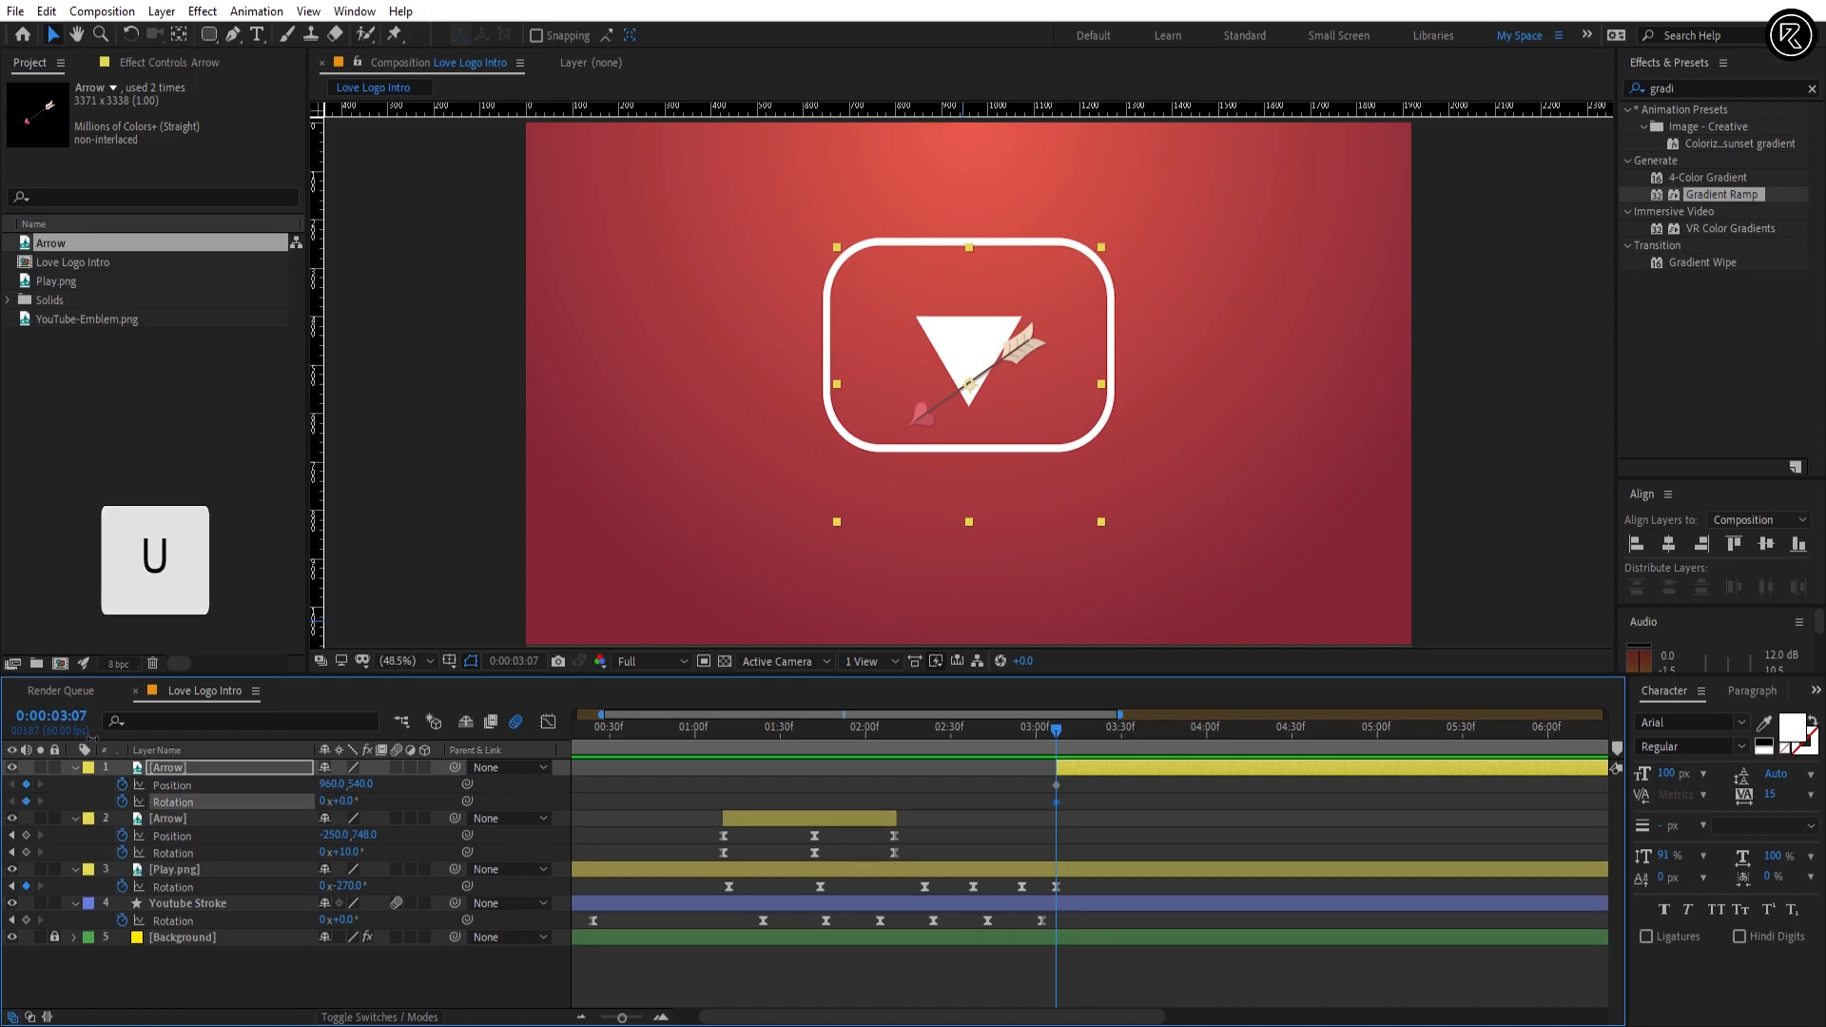
Step: Add Position and Rotation keyframes to the top Arrow at 0:00:04:07 and trim the layer's end there
left_click(60, 717)
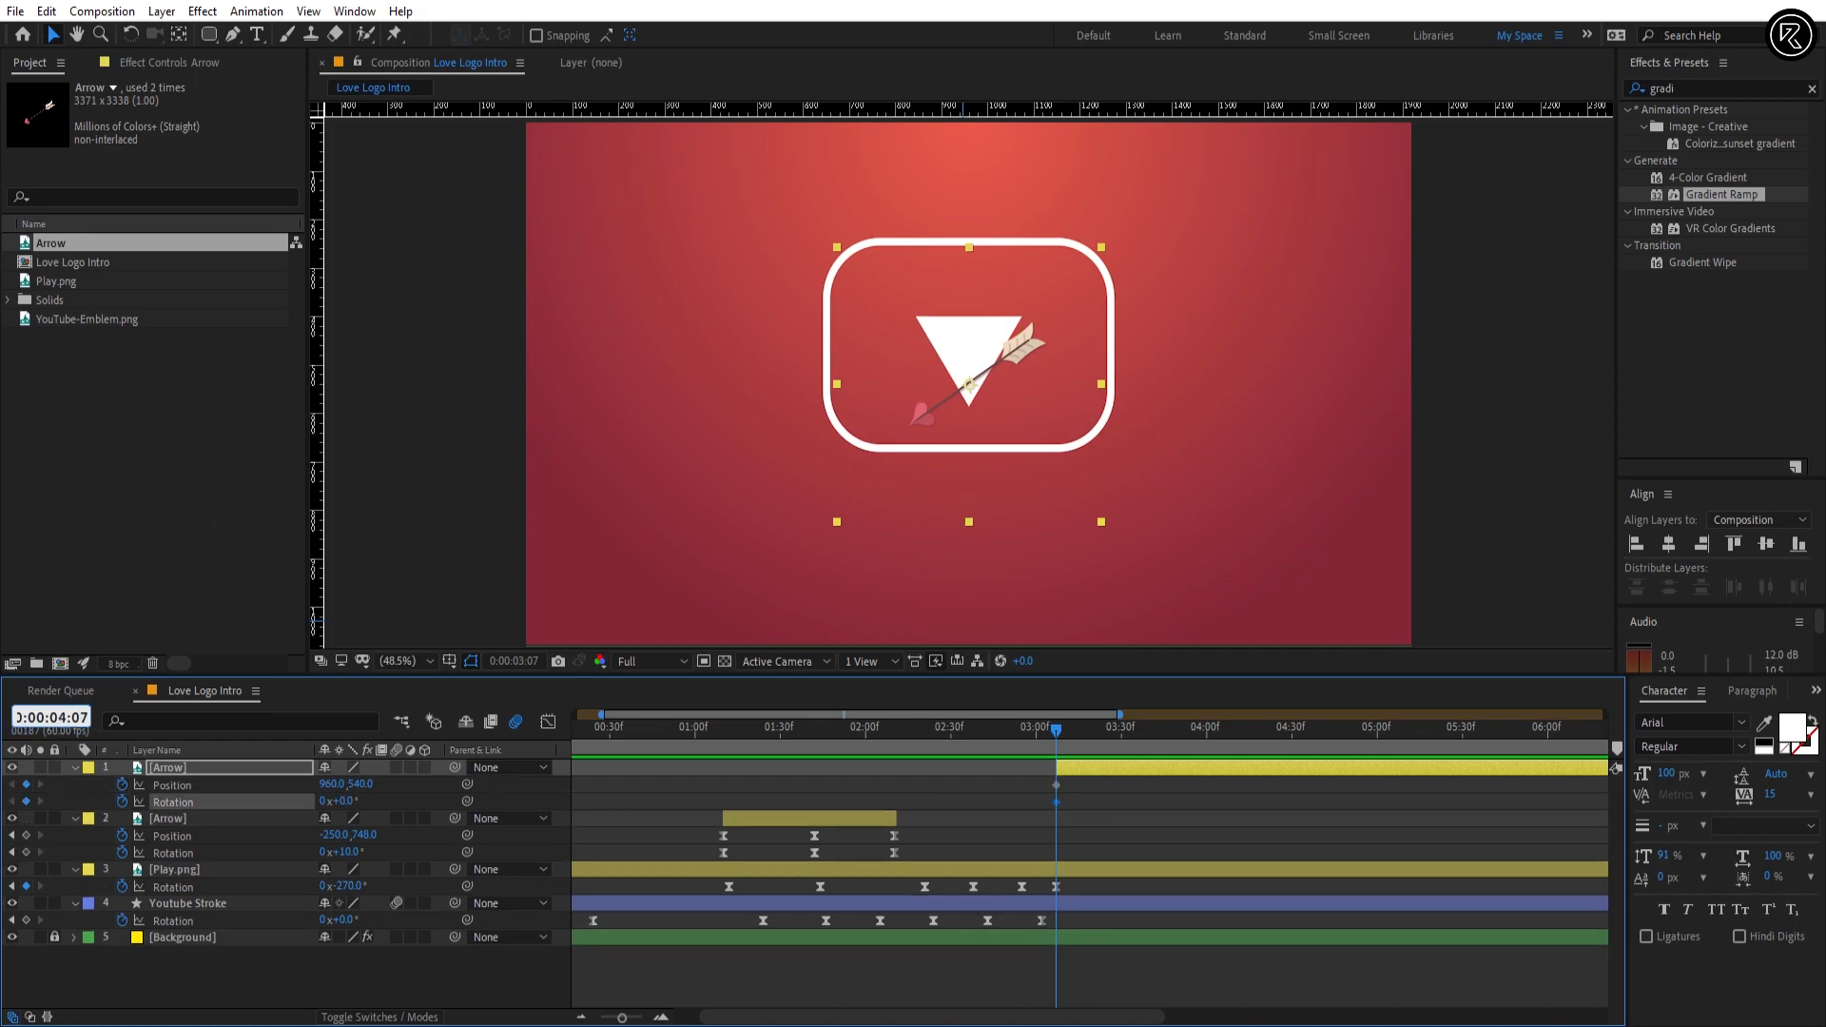
key("Return")
left_click(26, 785)
left_click(26, 801)
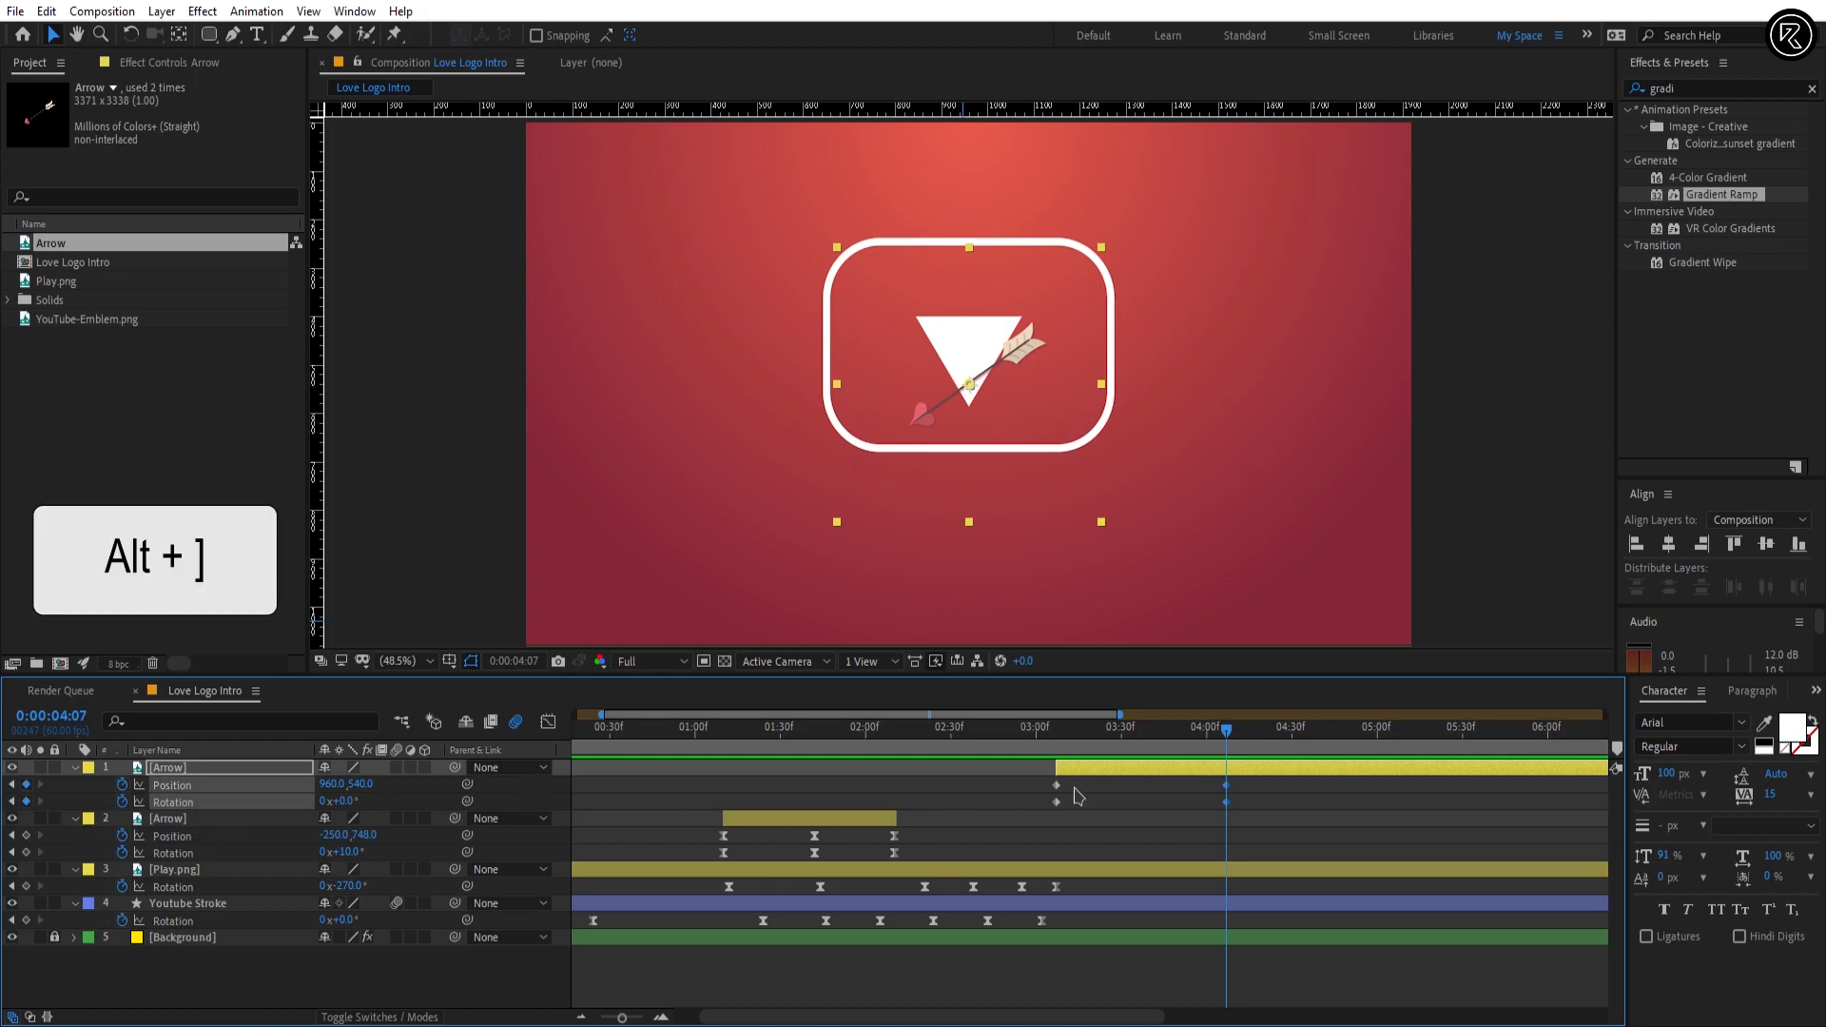
key("alt+bracketright")
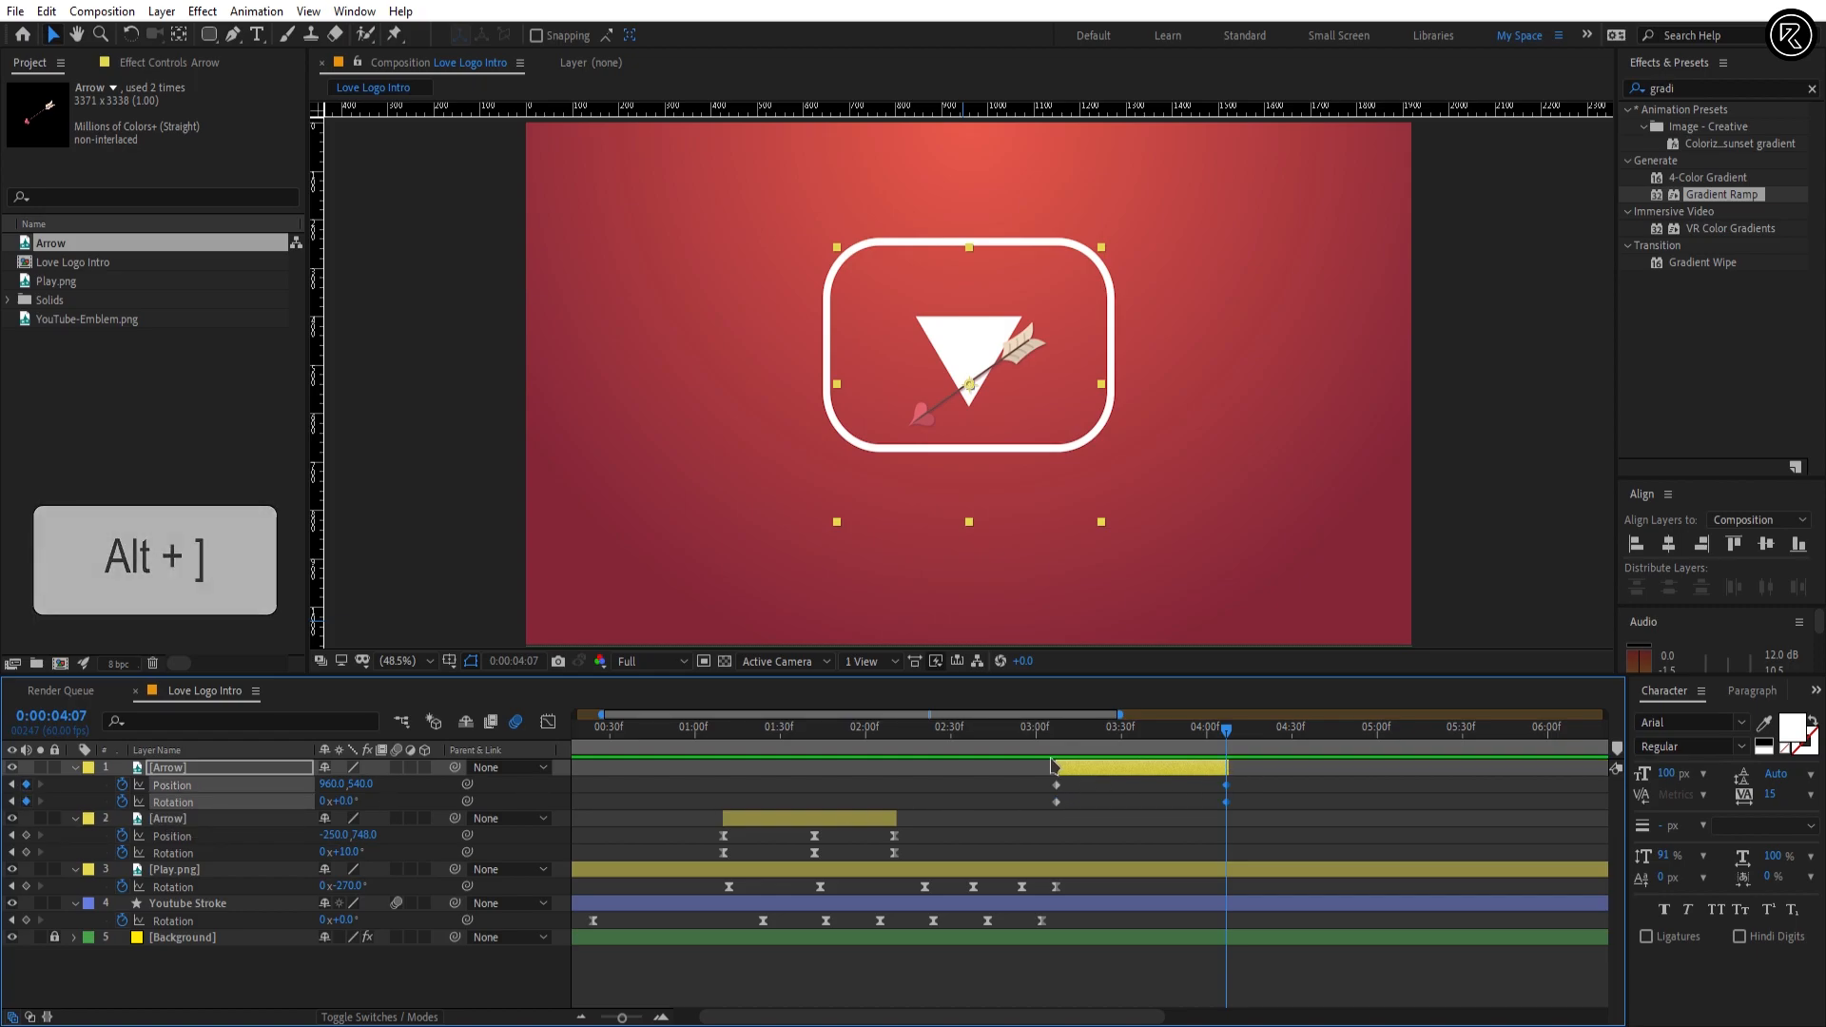
Step: Set the top Arrow's 0:00:03:07 keyframes to Rotation 106° and Position 1274, 1278, below the frame
key("j")
left_click(1070, 769)
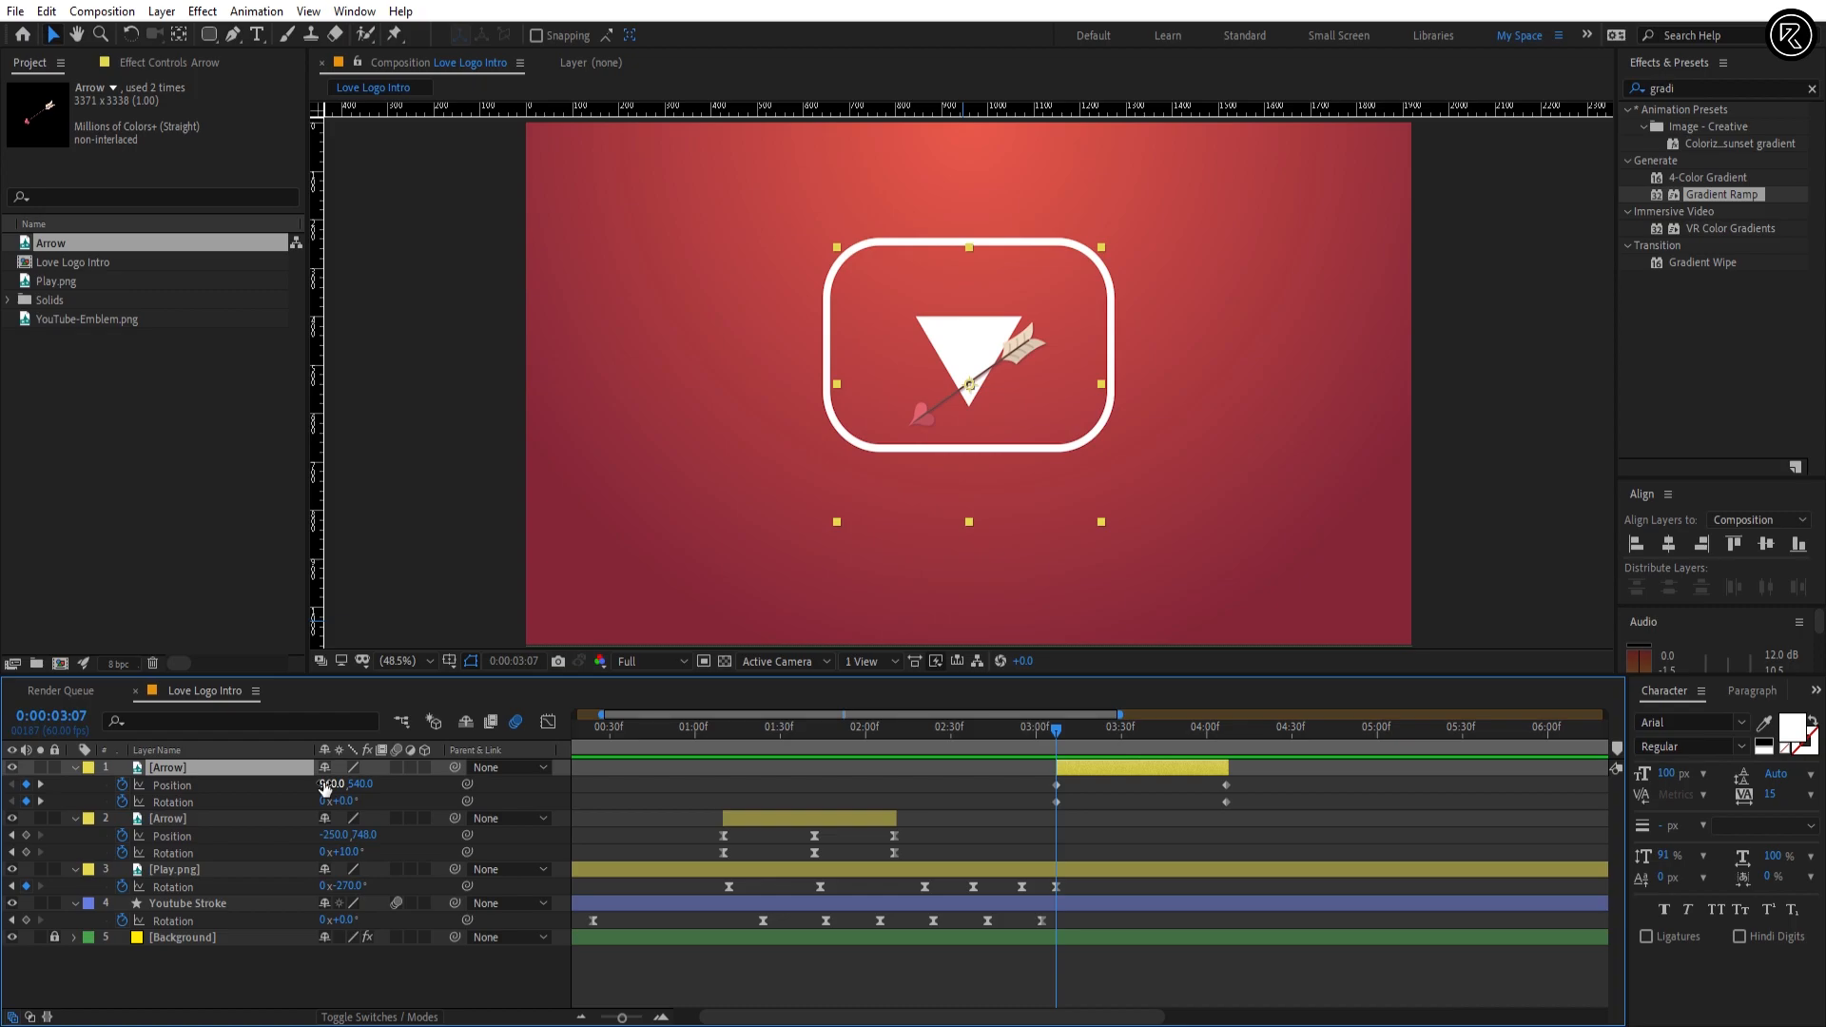
left_click_drag(324, 786, 561, 808)
left_click_drag(337, 786, 846, 768)
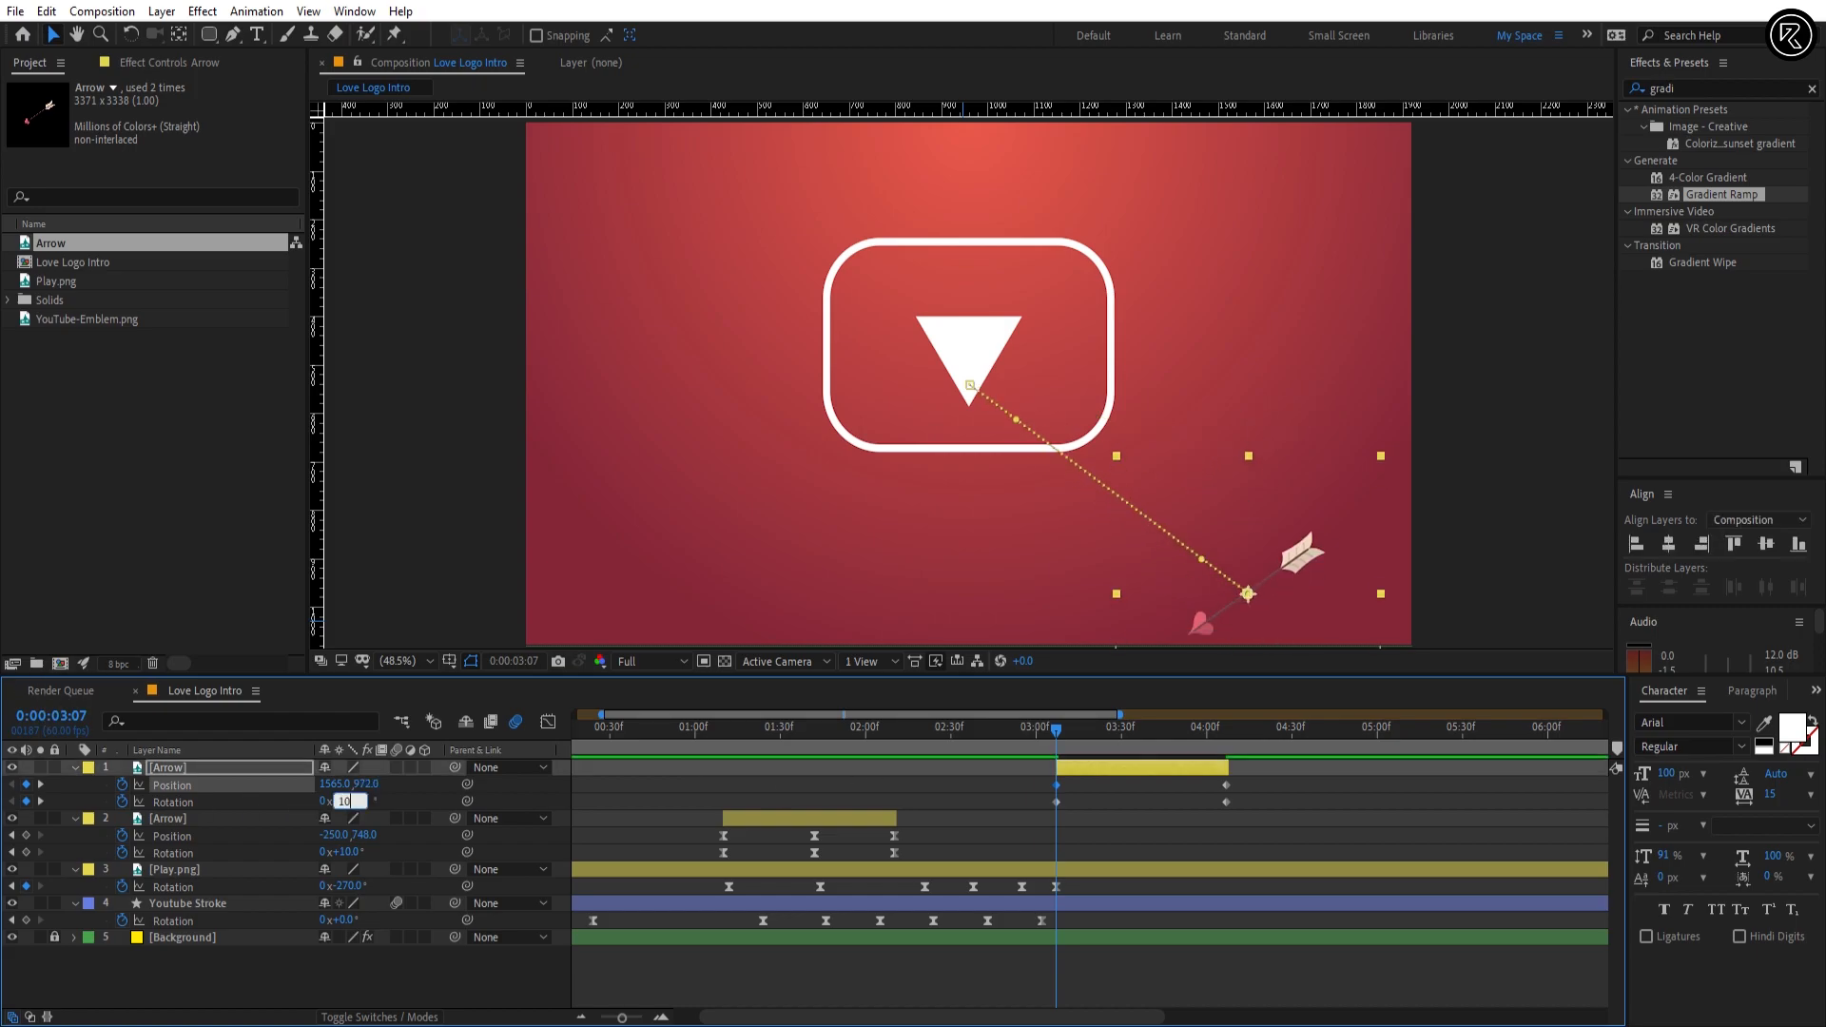
key("Return")
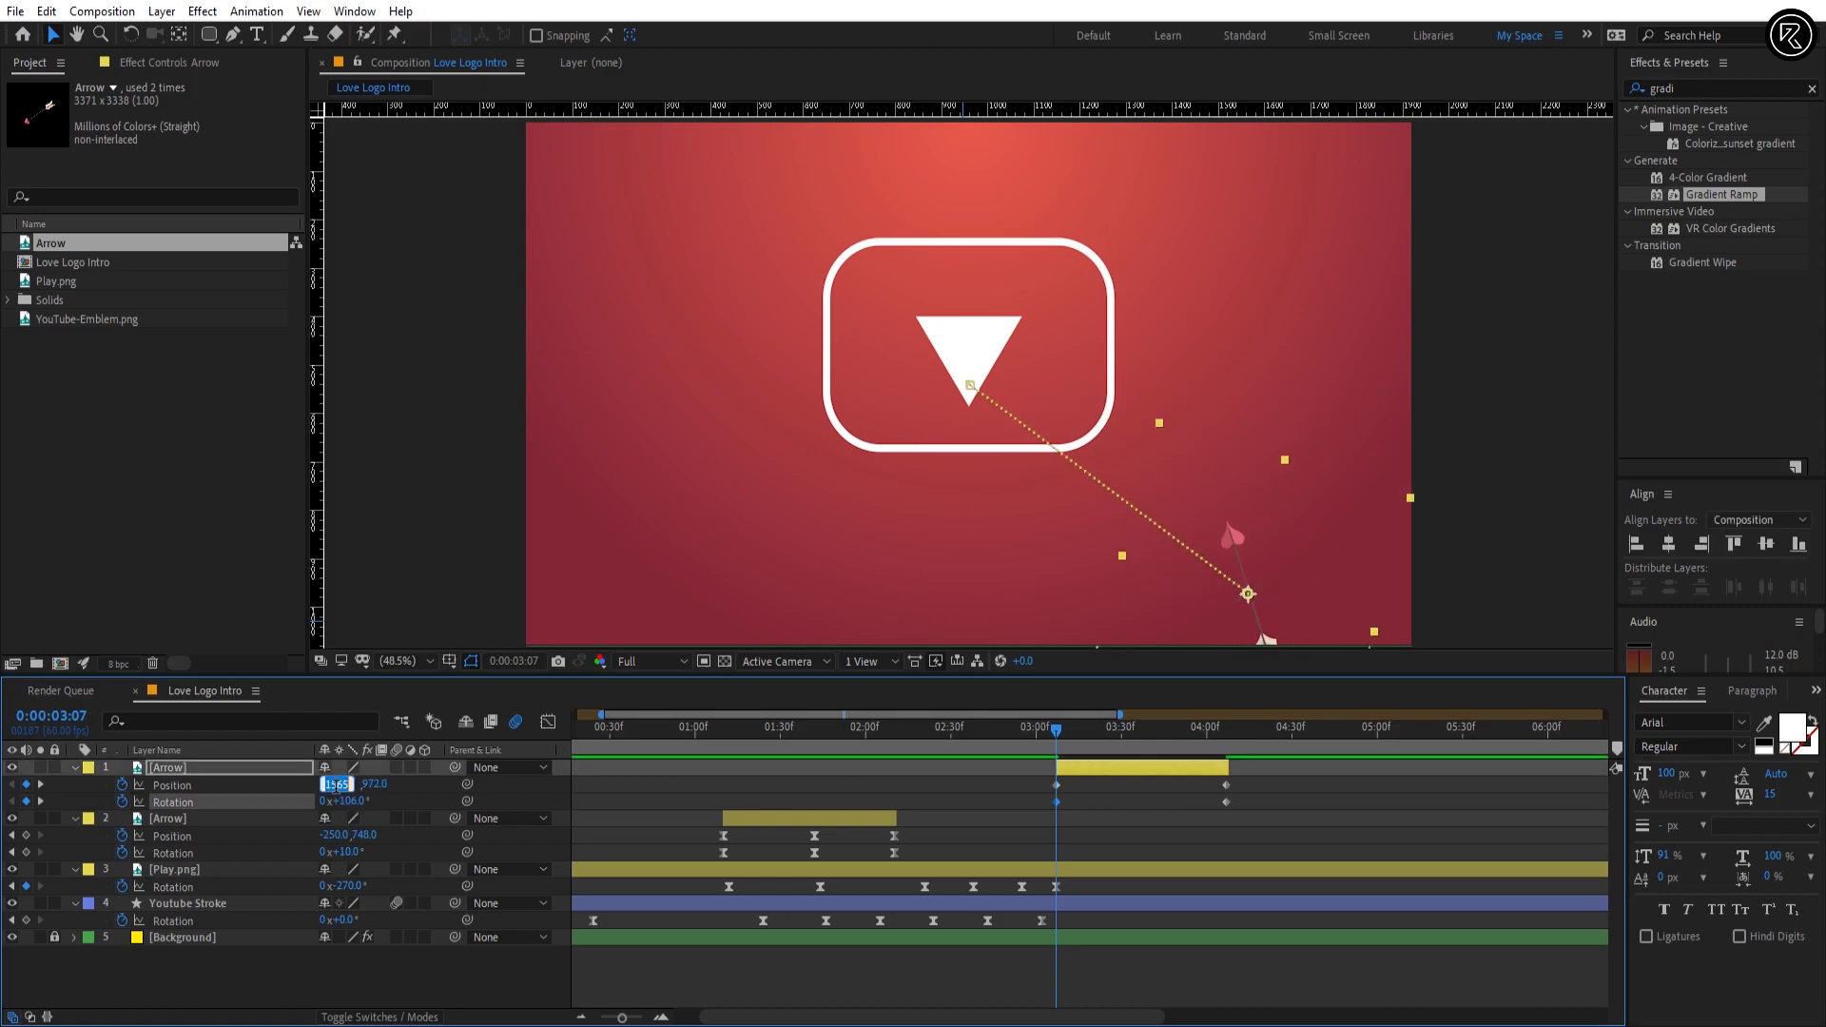
type("1274")
key("Return")
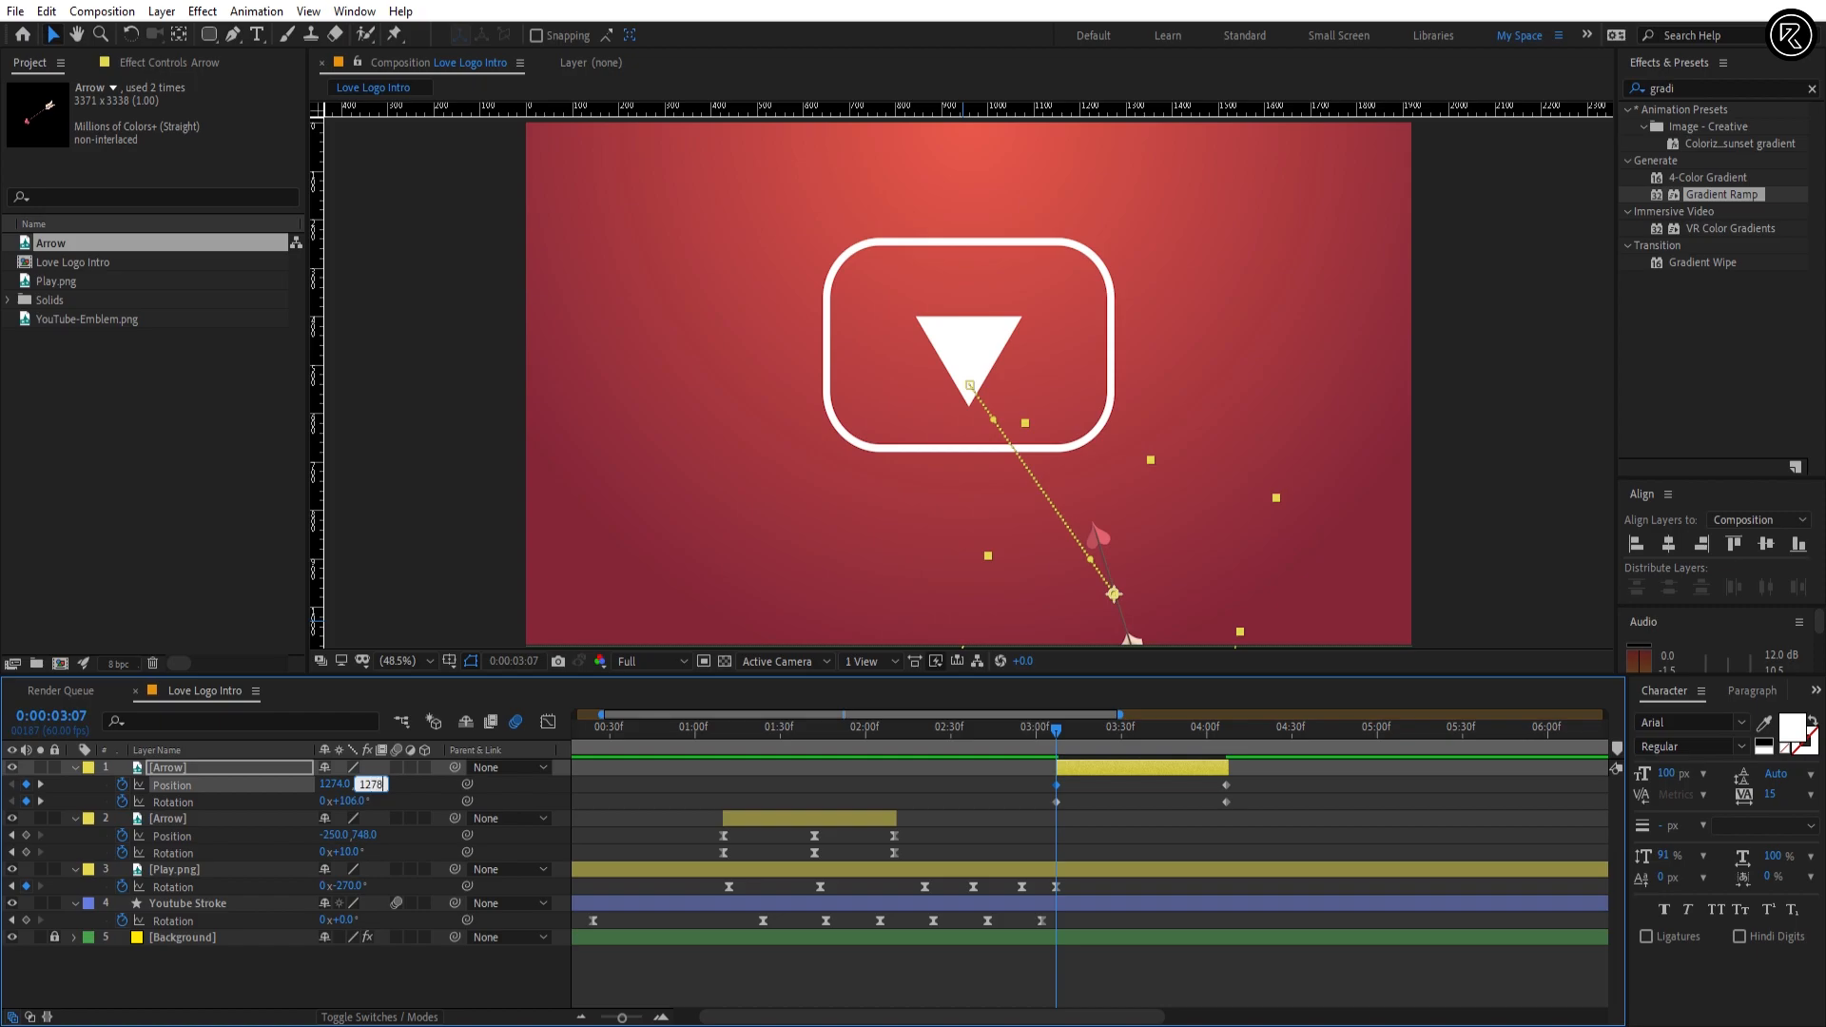
type("1278")
key("Return")
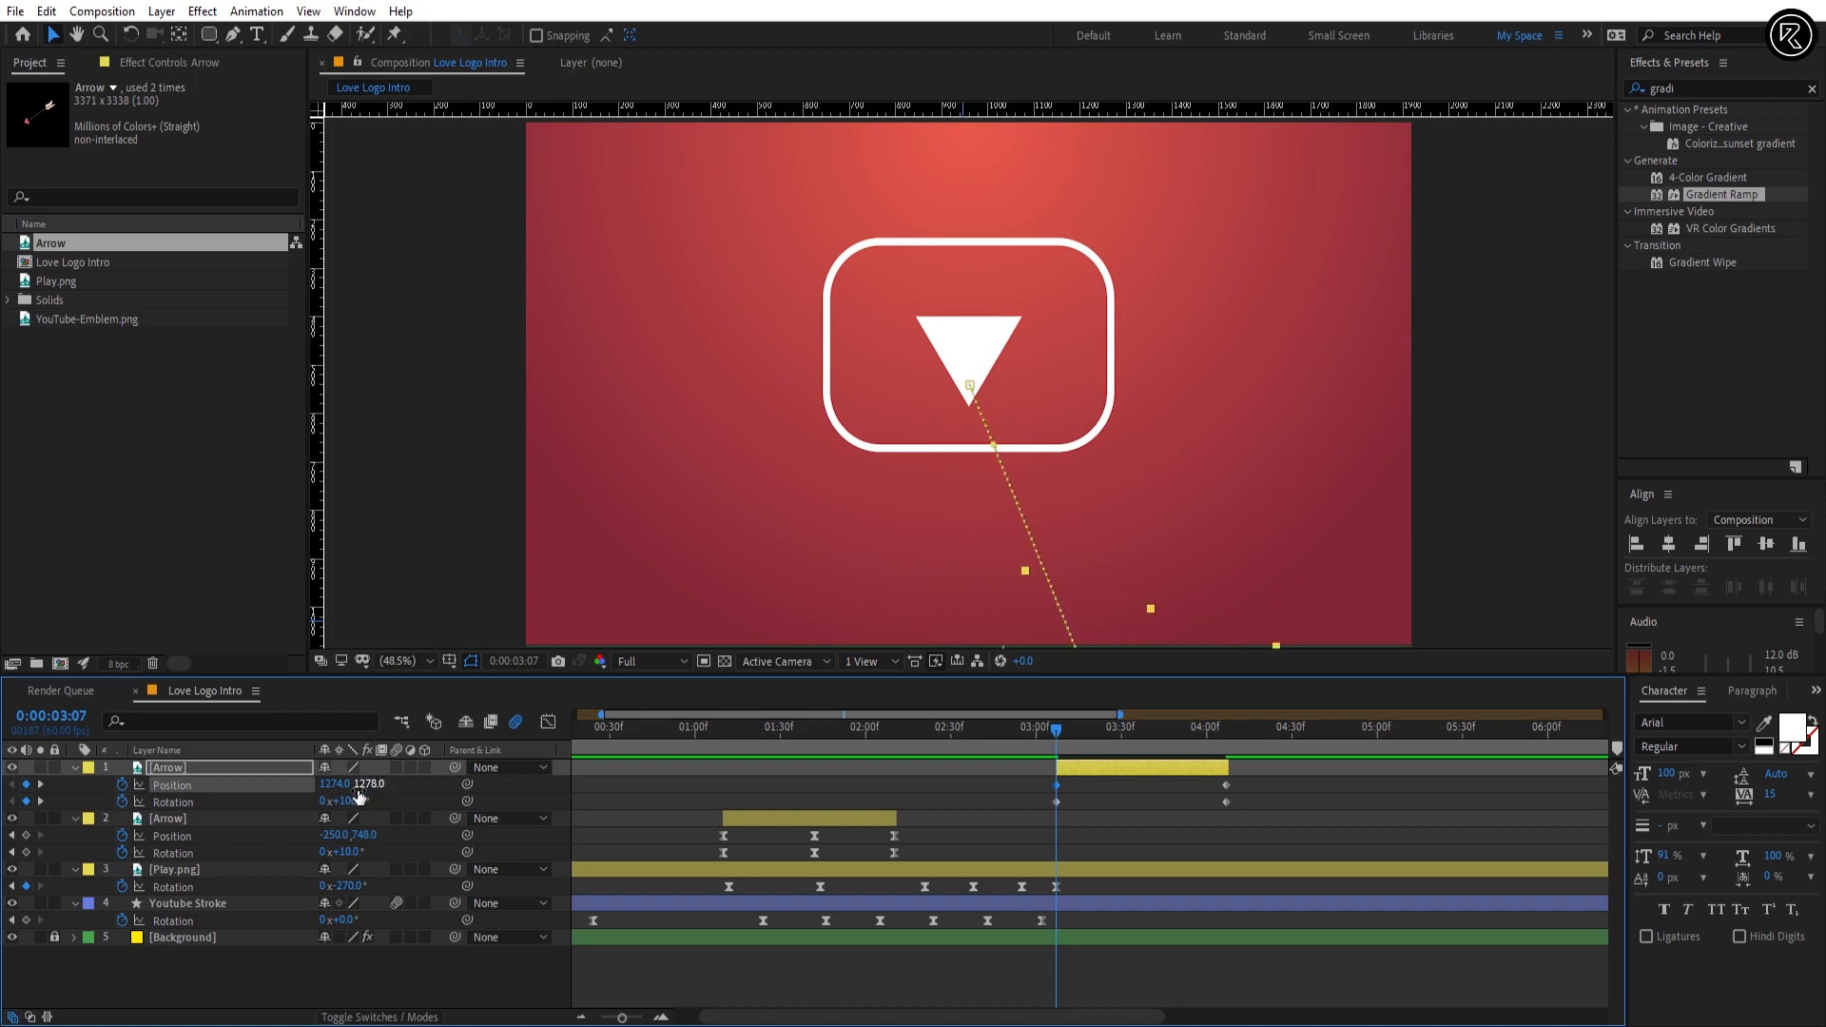
Step: Set the top Arrow's 0:00:04:07 keyframes to Rotation 94° and Position 607.3, -240, above the frame
left_click_drag(1164, 752, 1226, 752)
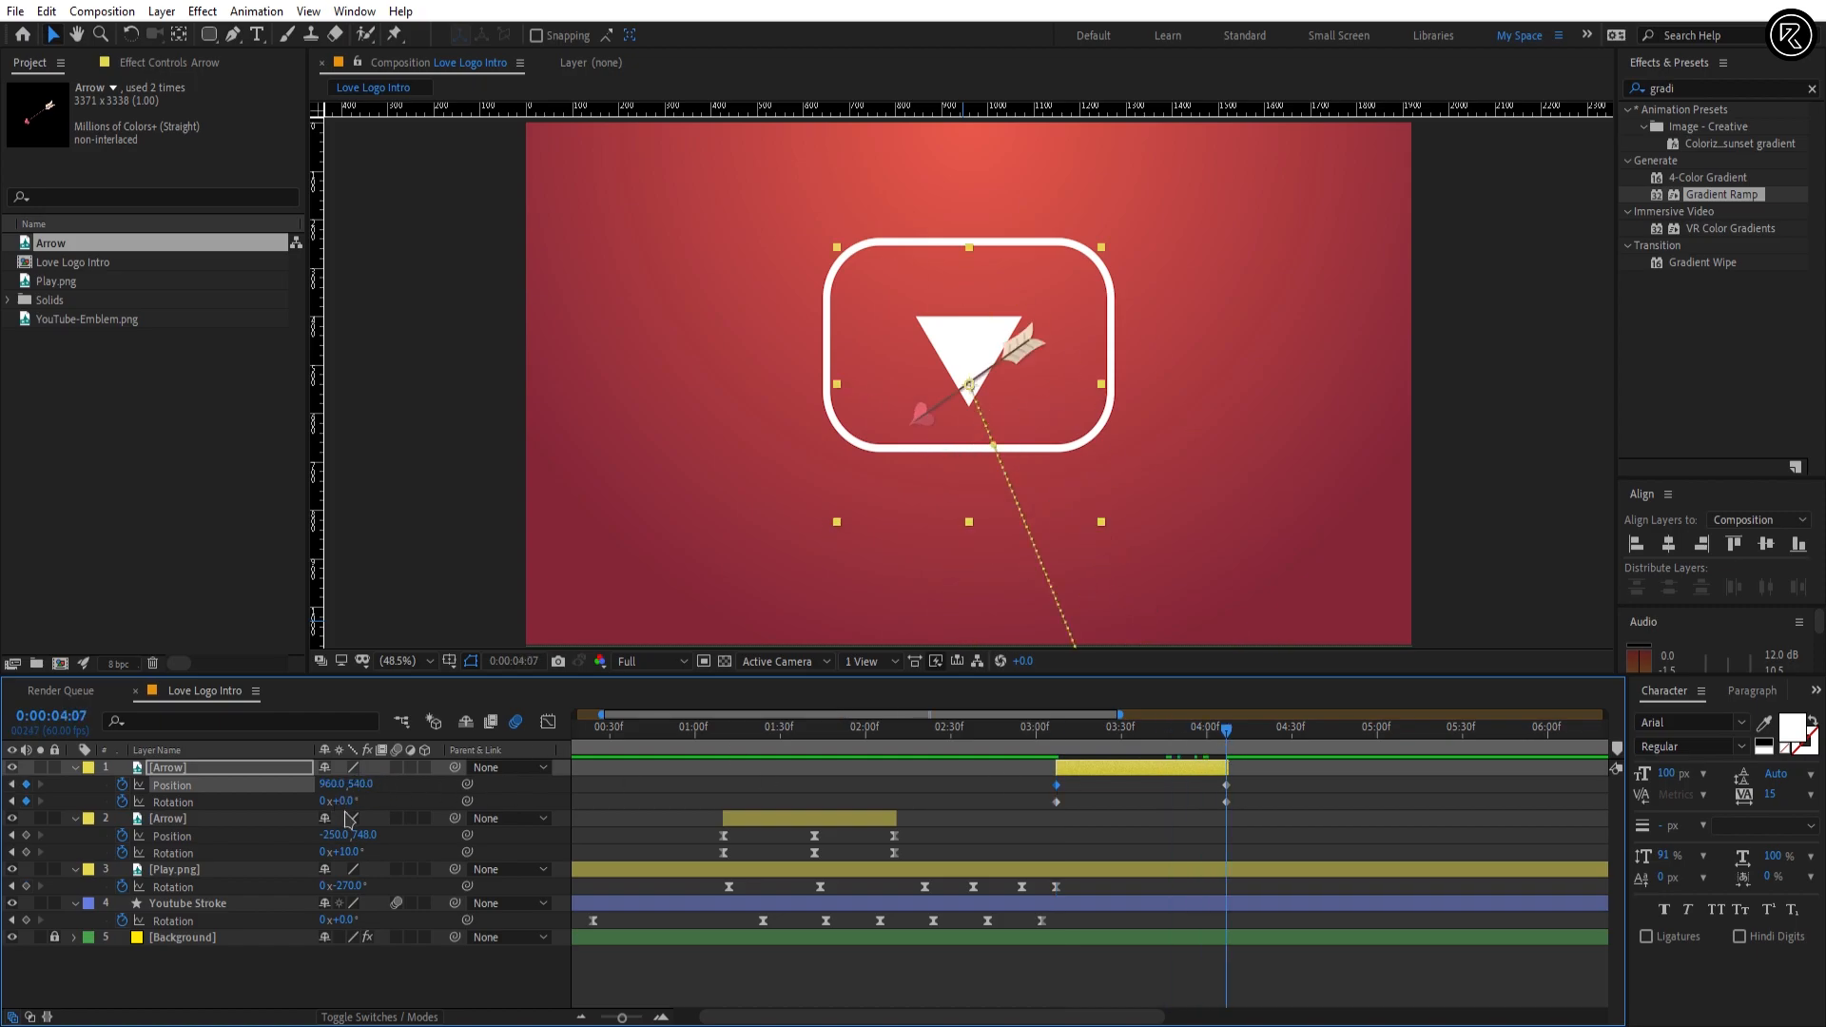
left_click_drag(341, 802, 357, 805)
type("9")
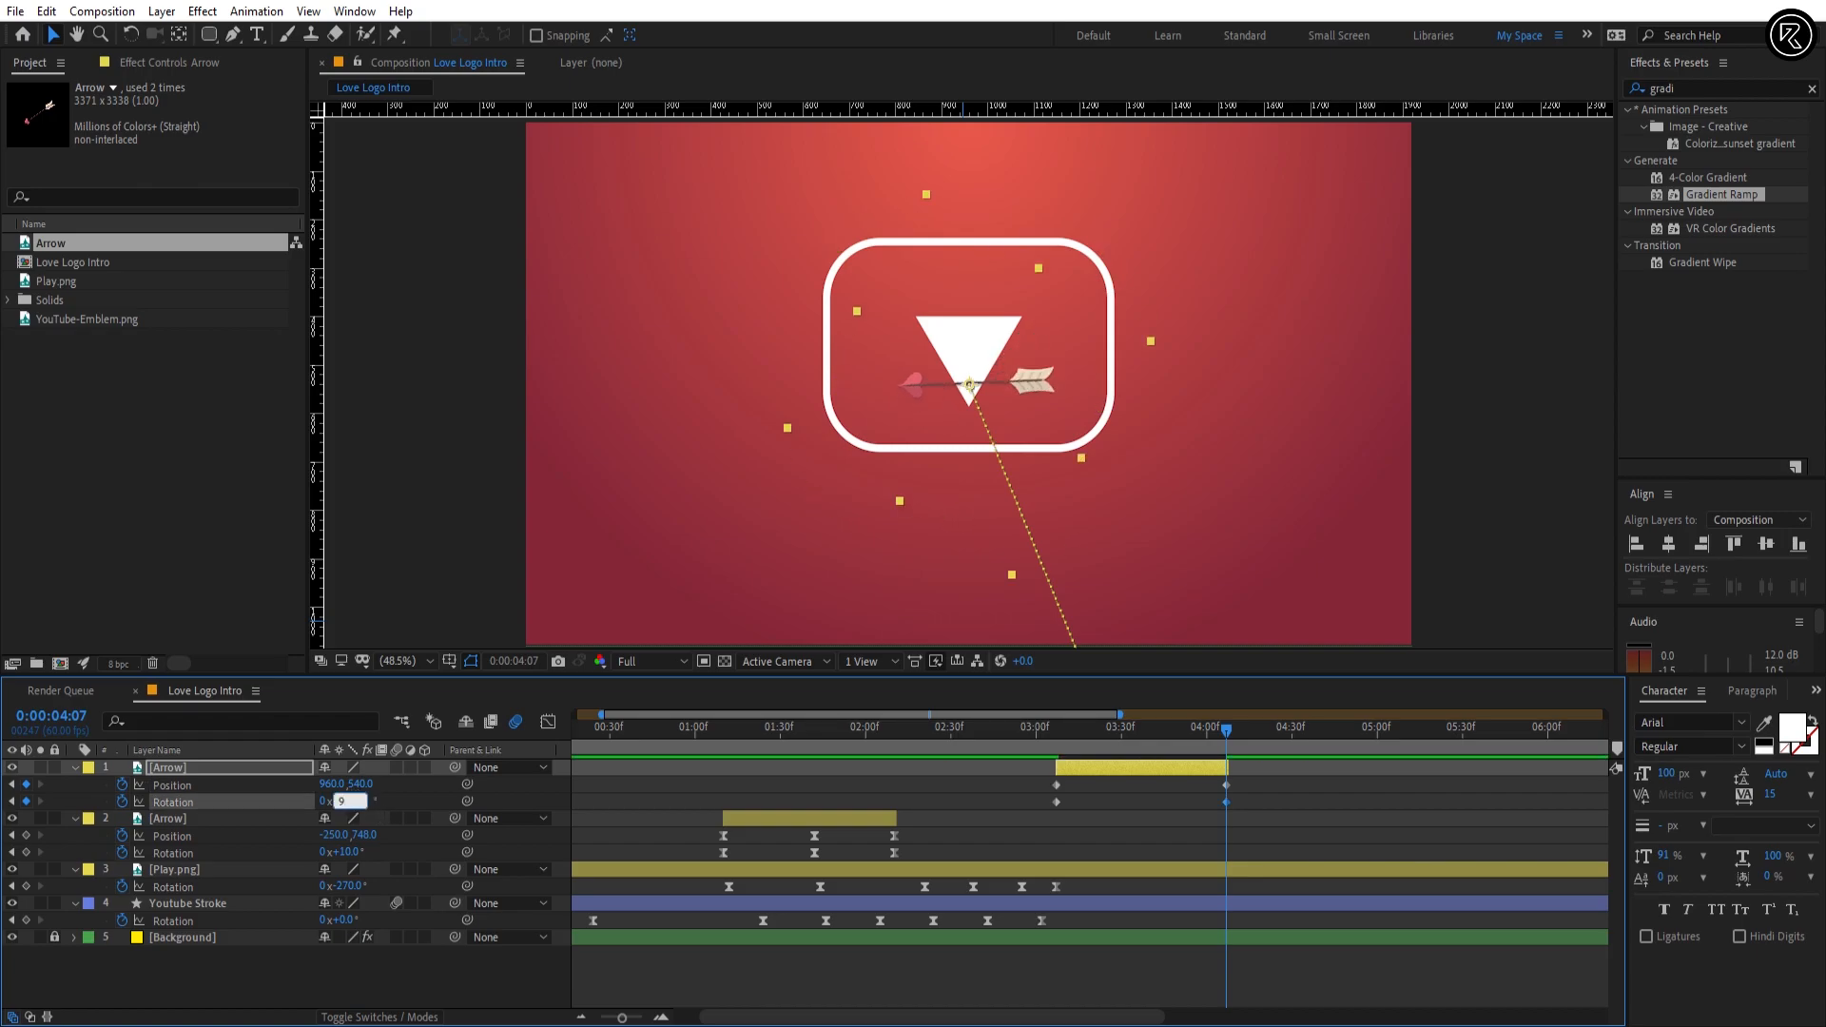
type("0")
key("Return")
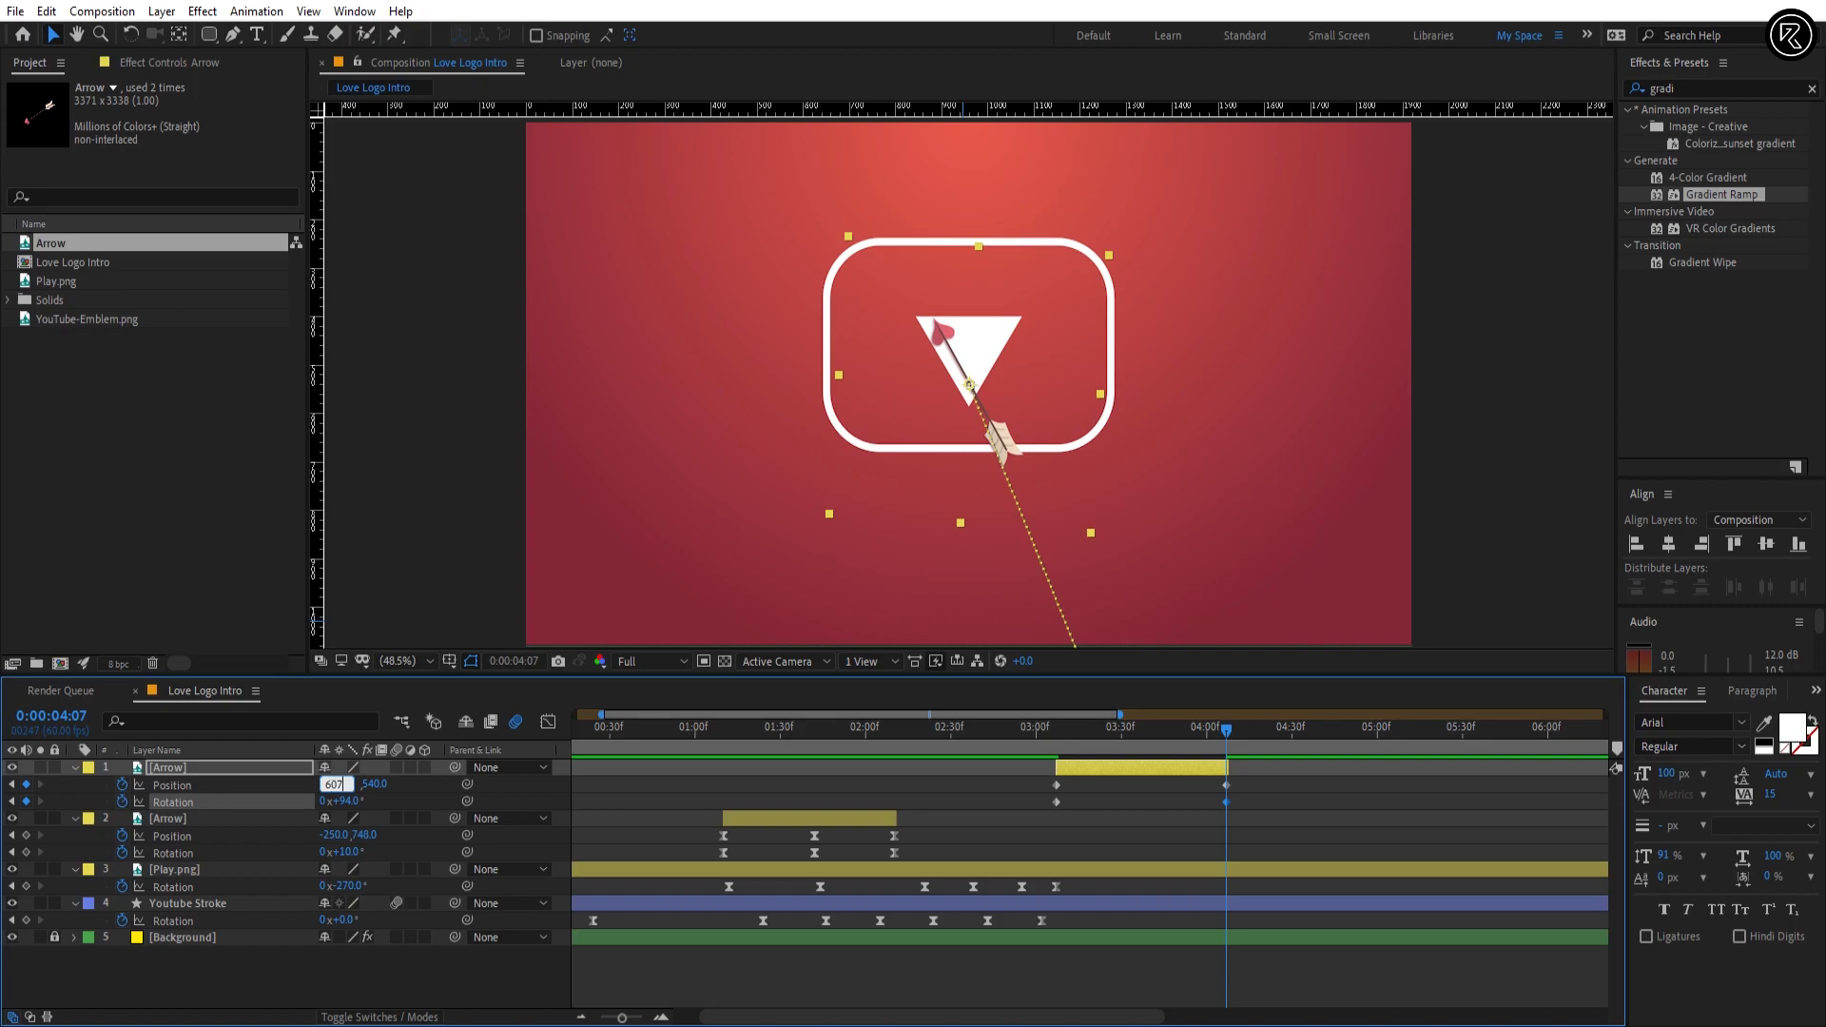
key("Return")
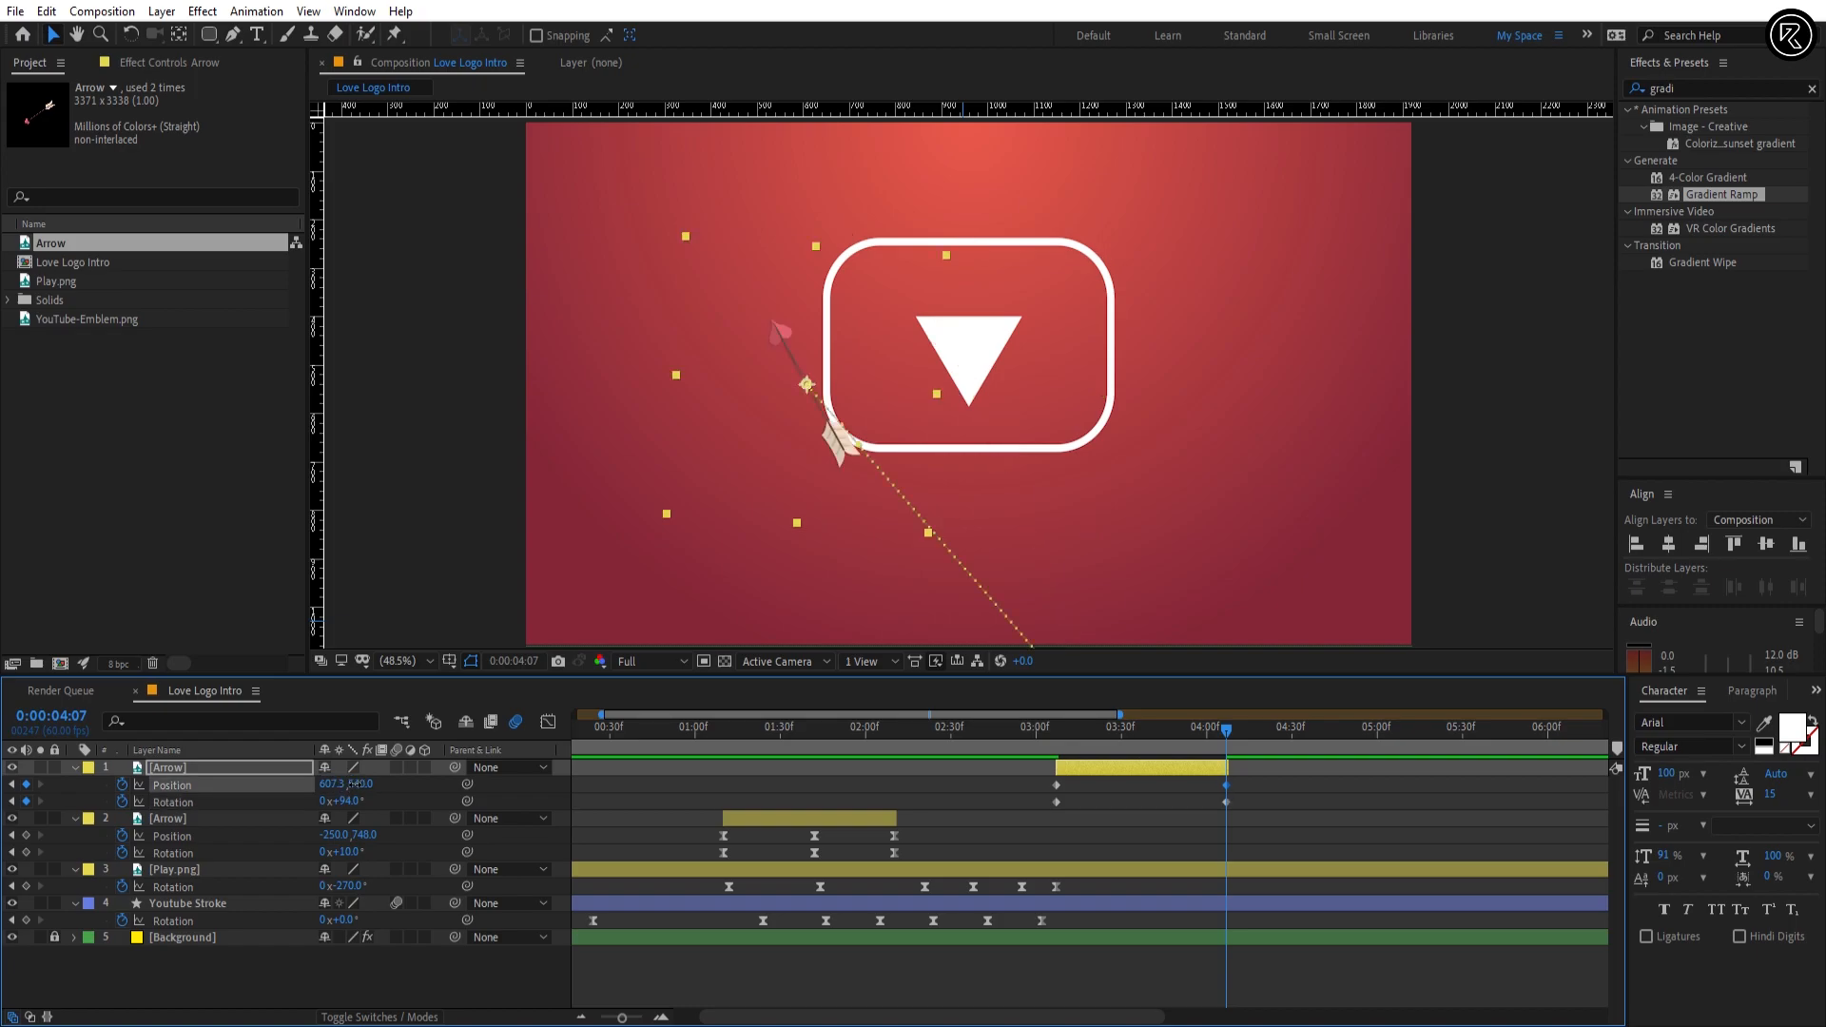
left_click_drag(354, 785, 307, 797)
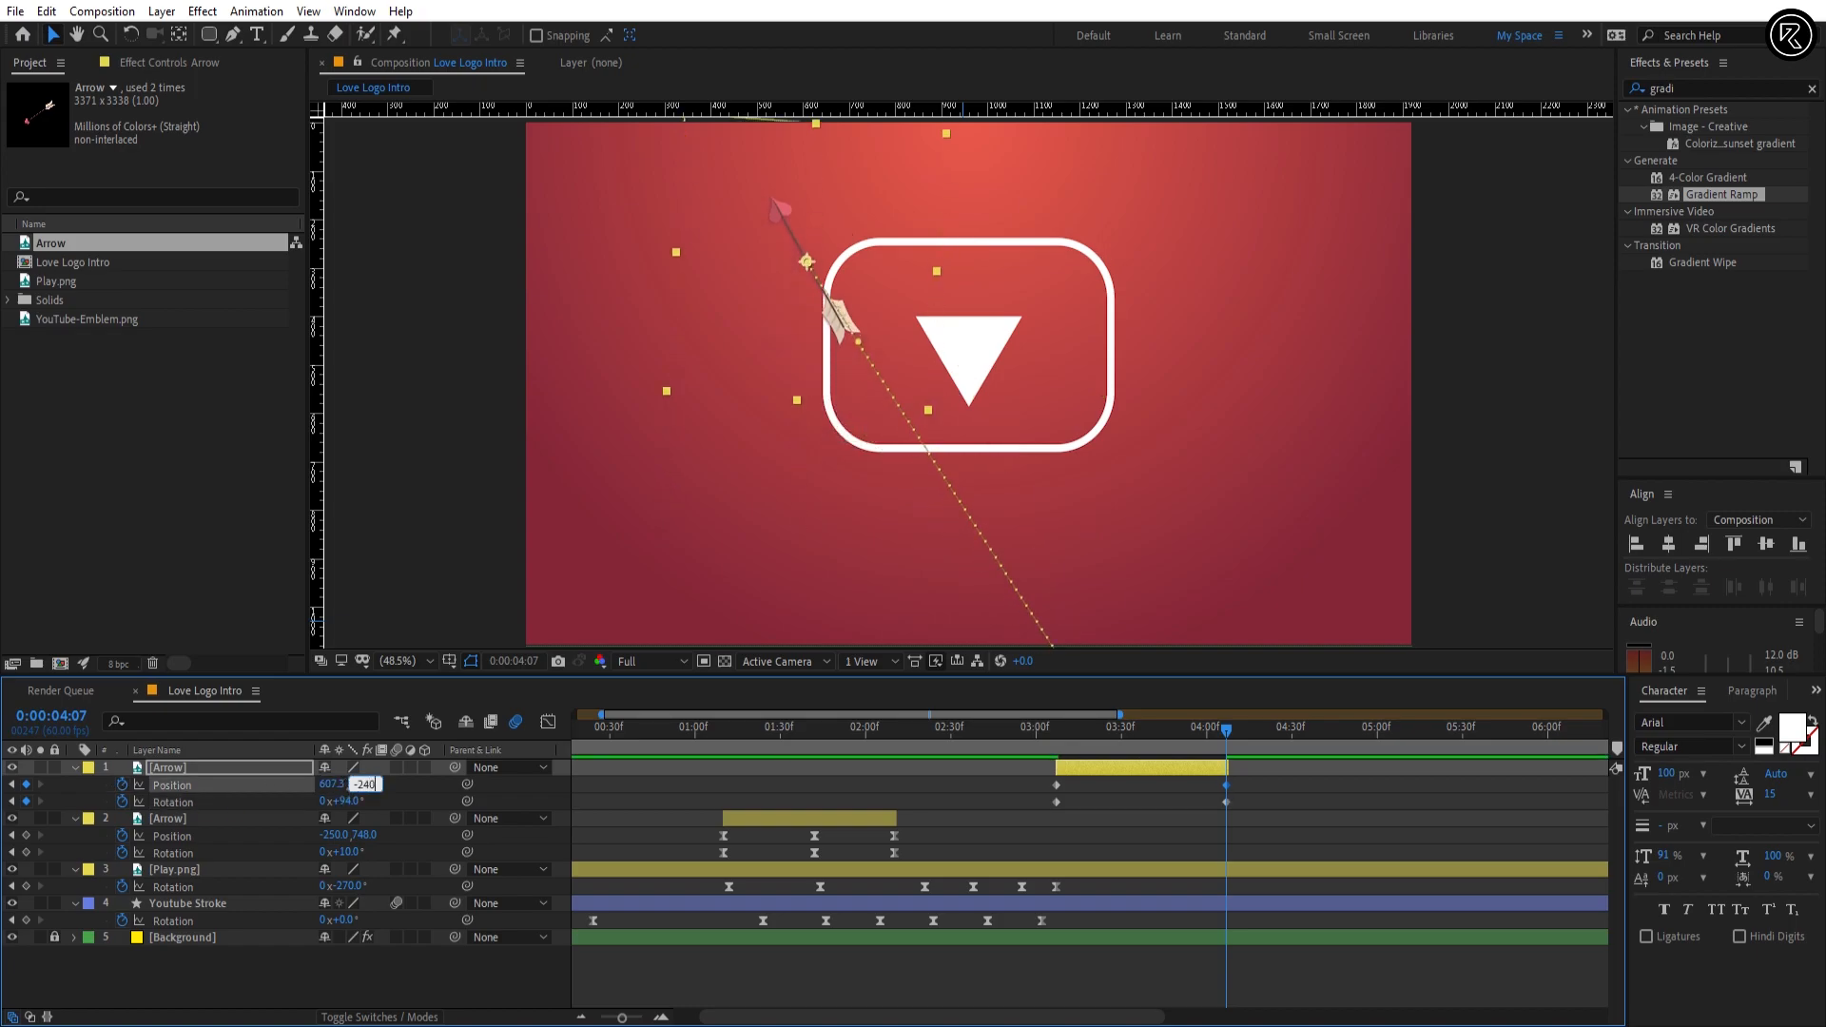
key("Return")
Step: Apply Easy Ease to all Position and Rotation keyframes of the top Arrow layer
left_click_drag(1058, 745, 994, 811)
left_click(1252, 792)
key("F9")
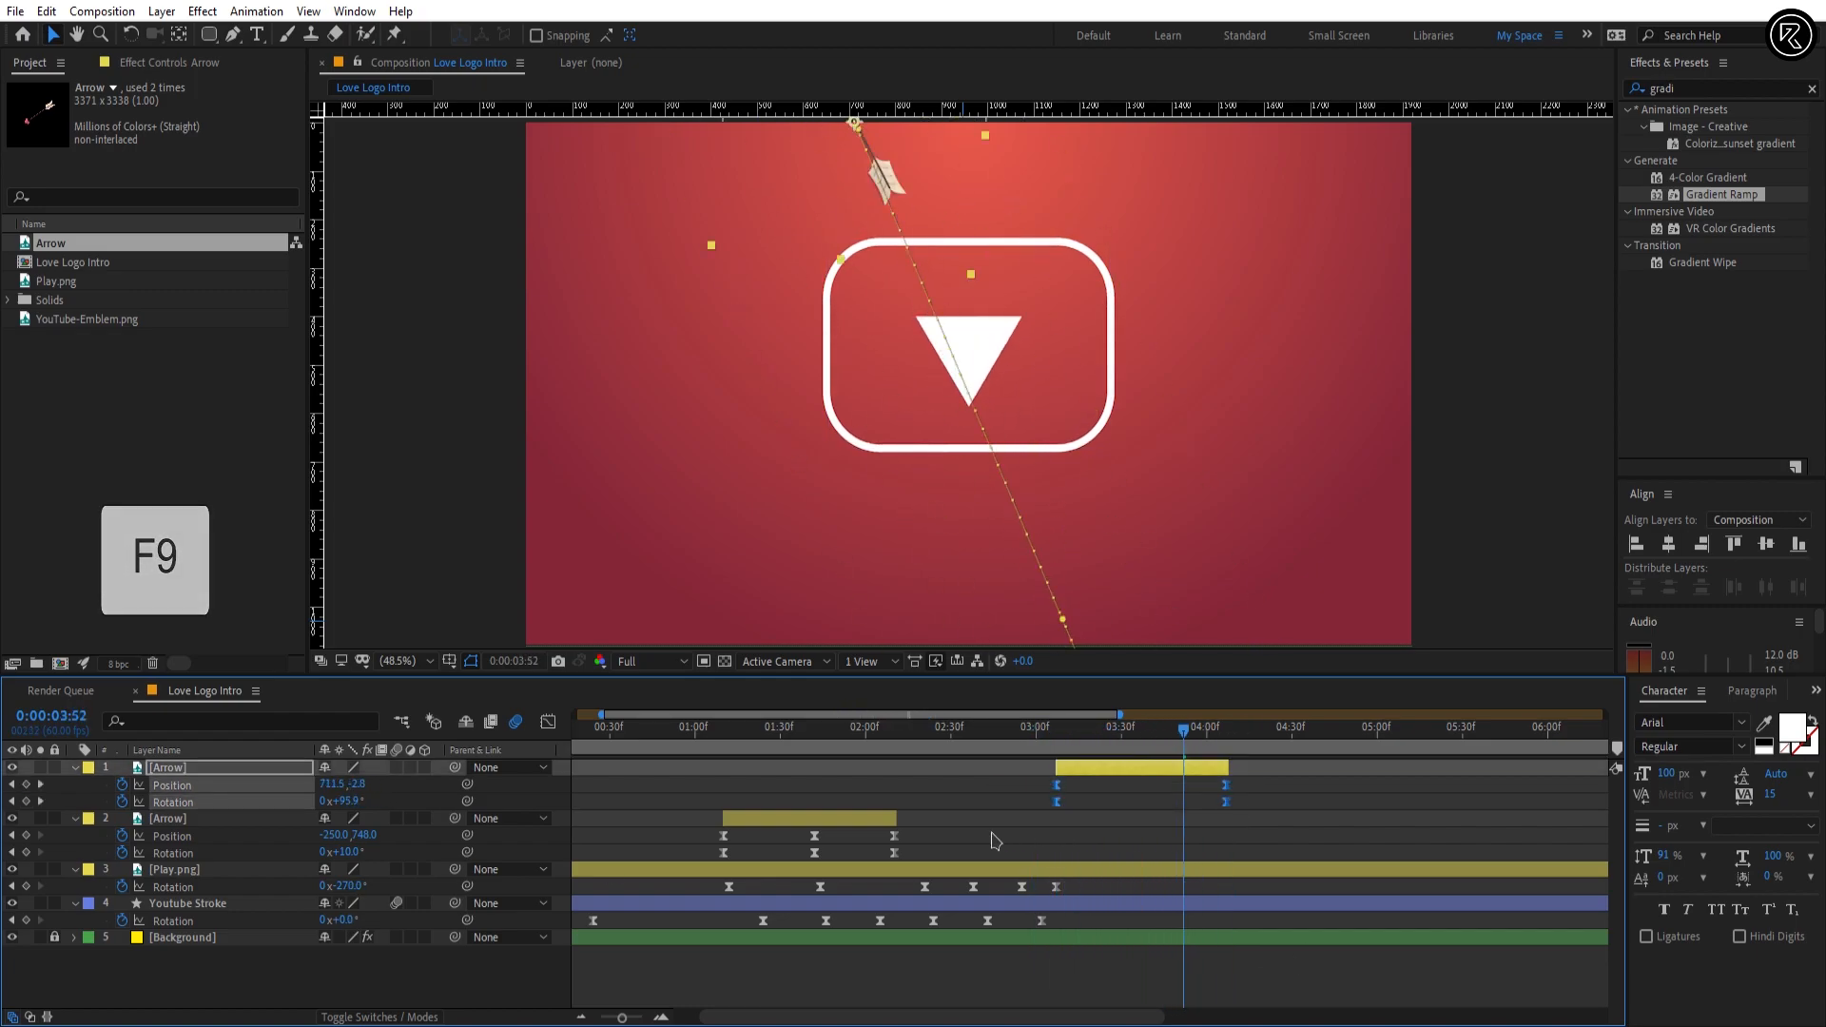
Step: Reshape the top Arrow's speed curves in the Graph Editor into a steep peak near 0:00:03:28
left_click(1118, 742)
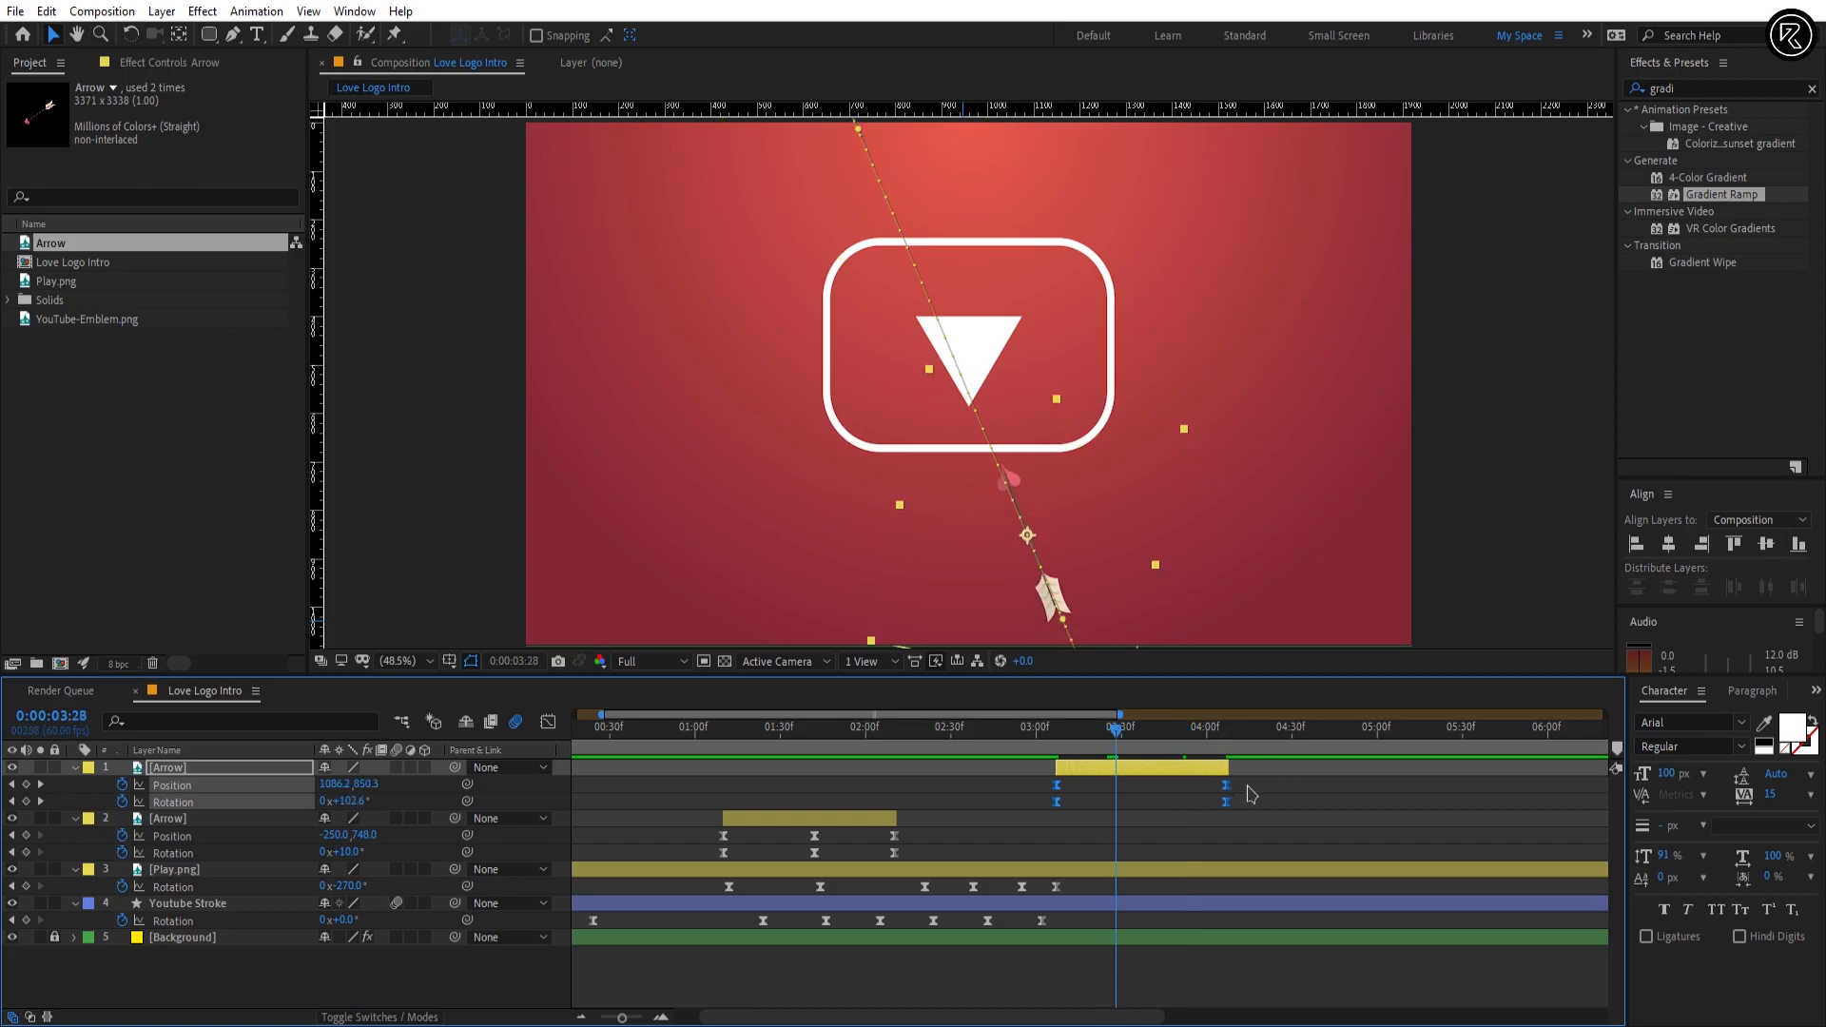
left_click(548, 721)
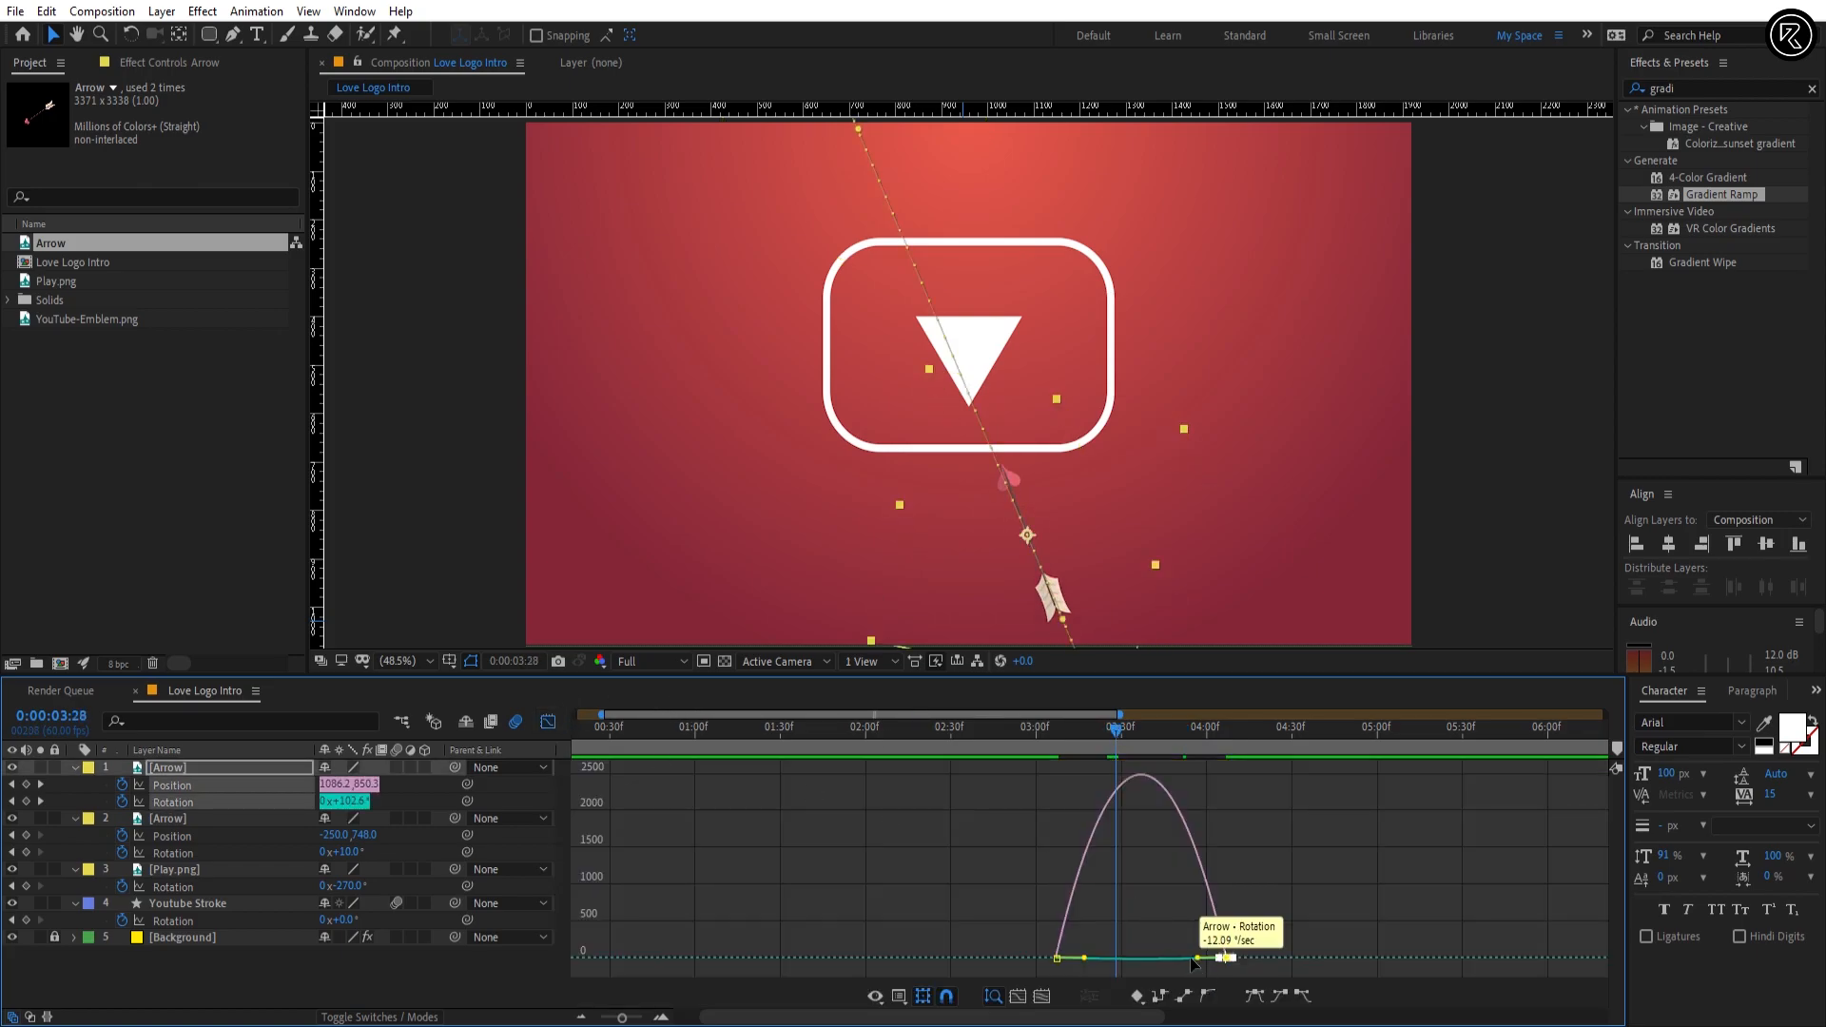
left_click_drag(1201, 956, 1162, 966)
left_click_drag(1033, 944, 1099, 956)
Step: Place the arrow over the play icon at 0:00:03:28, Position 951.5, 478.2, and check its motion path
left_click_drag(1035, 518, 992, 400)
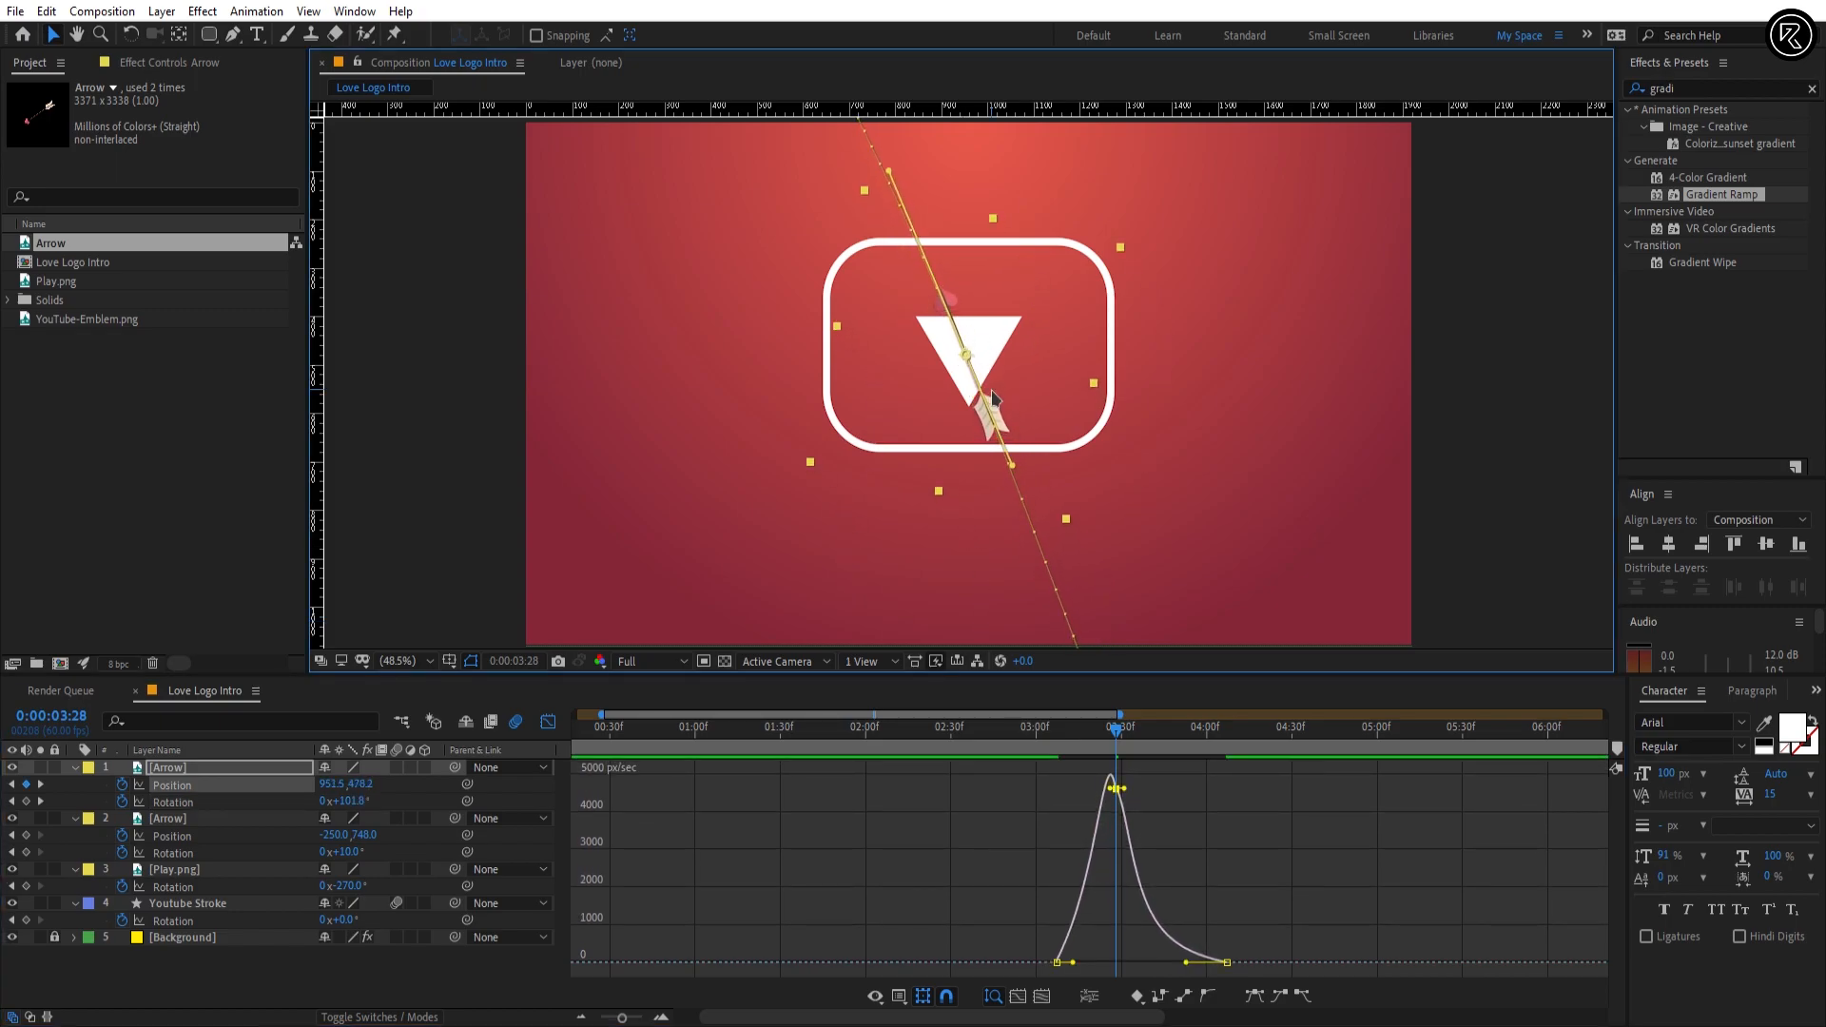
left_click(548, 722)
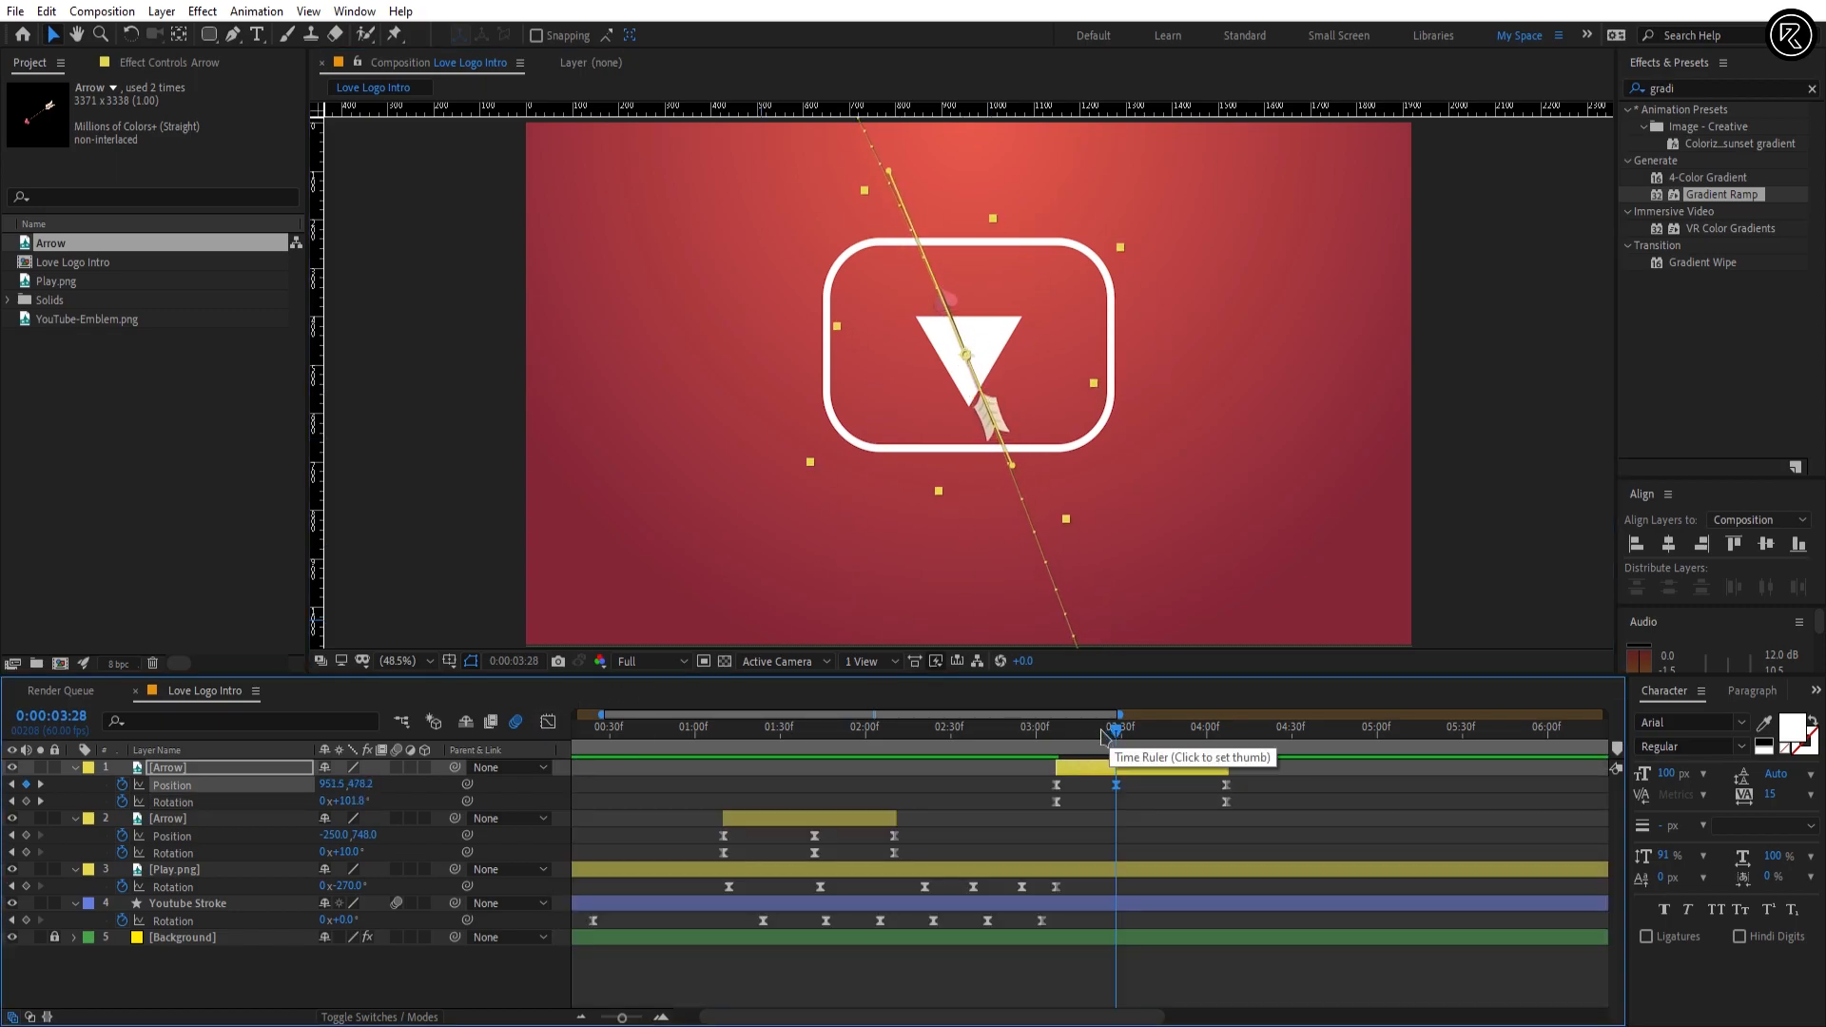
key("period")
scroll(1075, 514, "up", 4)
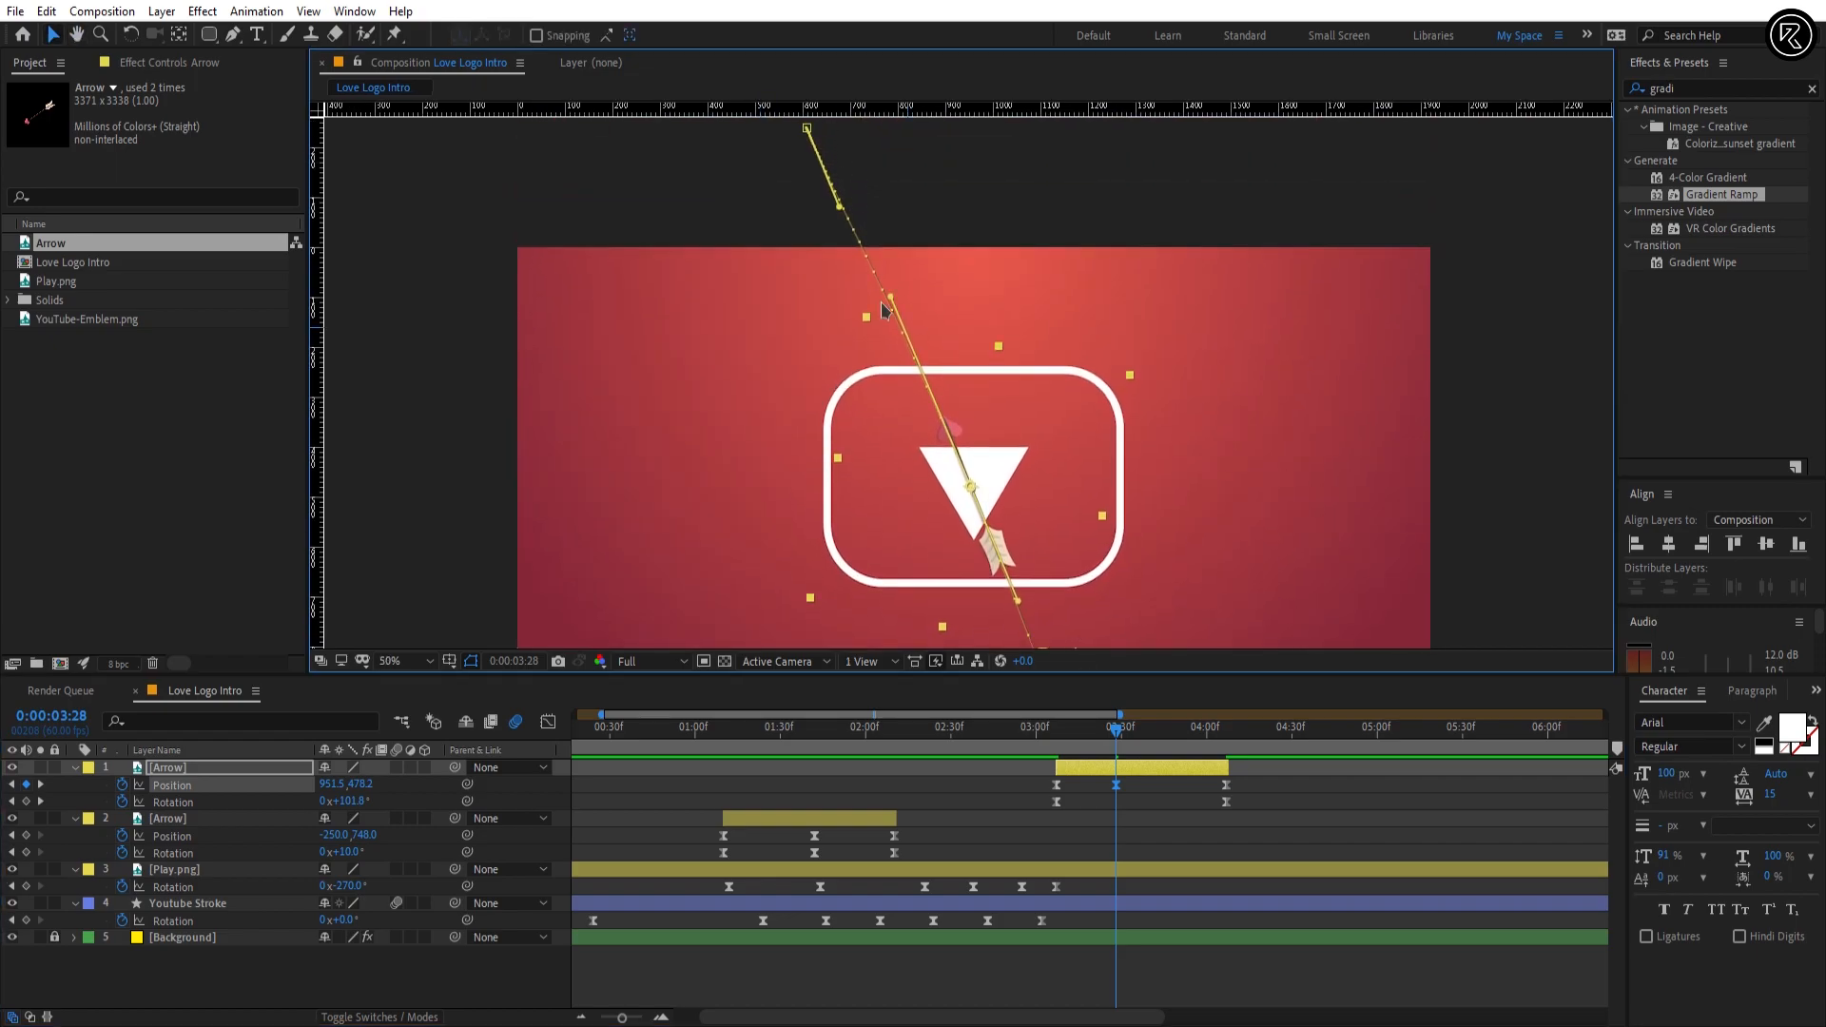
scroll(1051, 483, "down", 10)
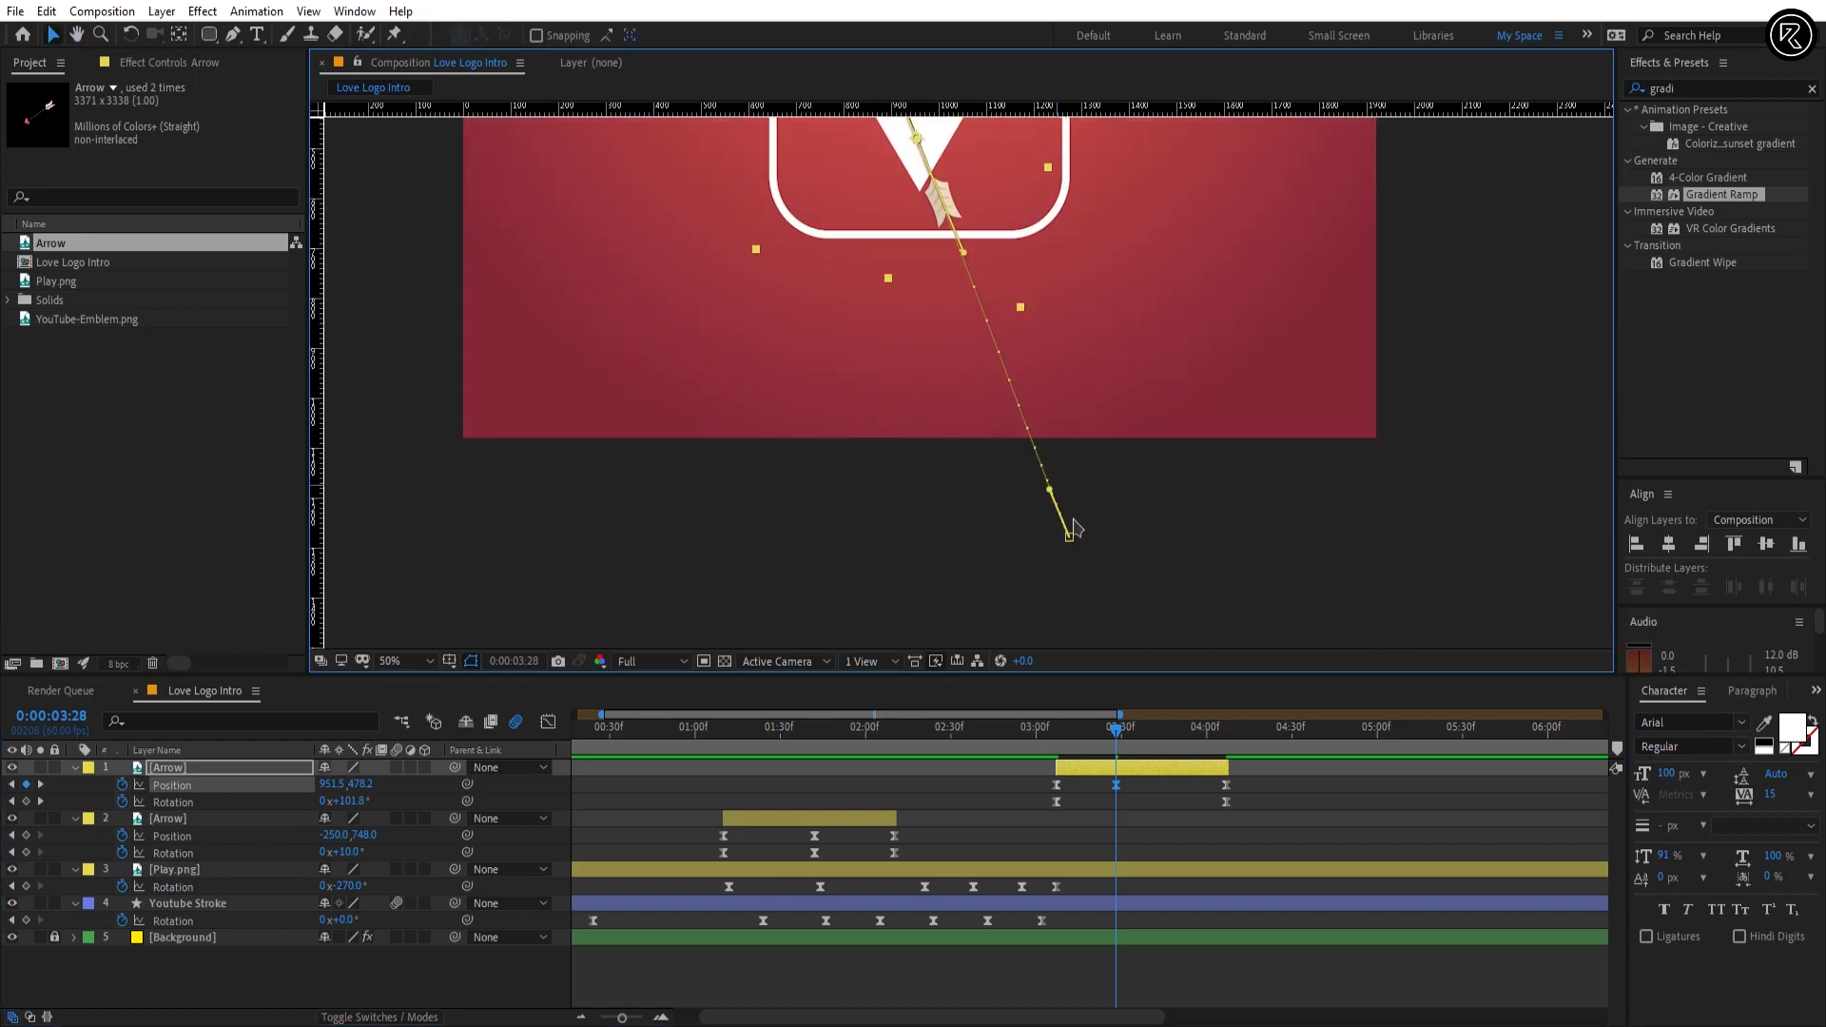
key("shift+slash")
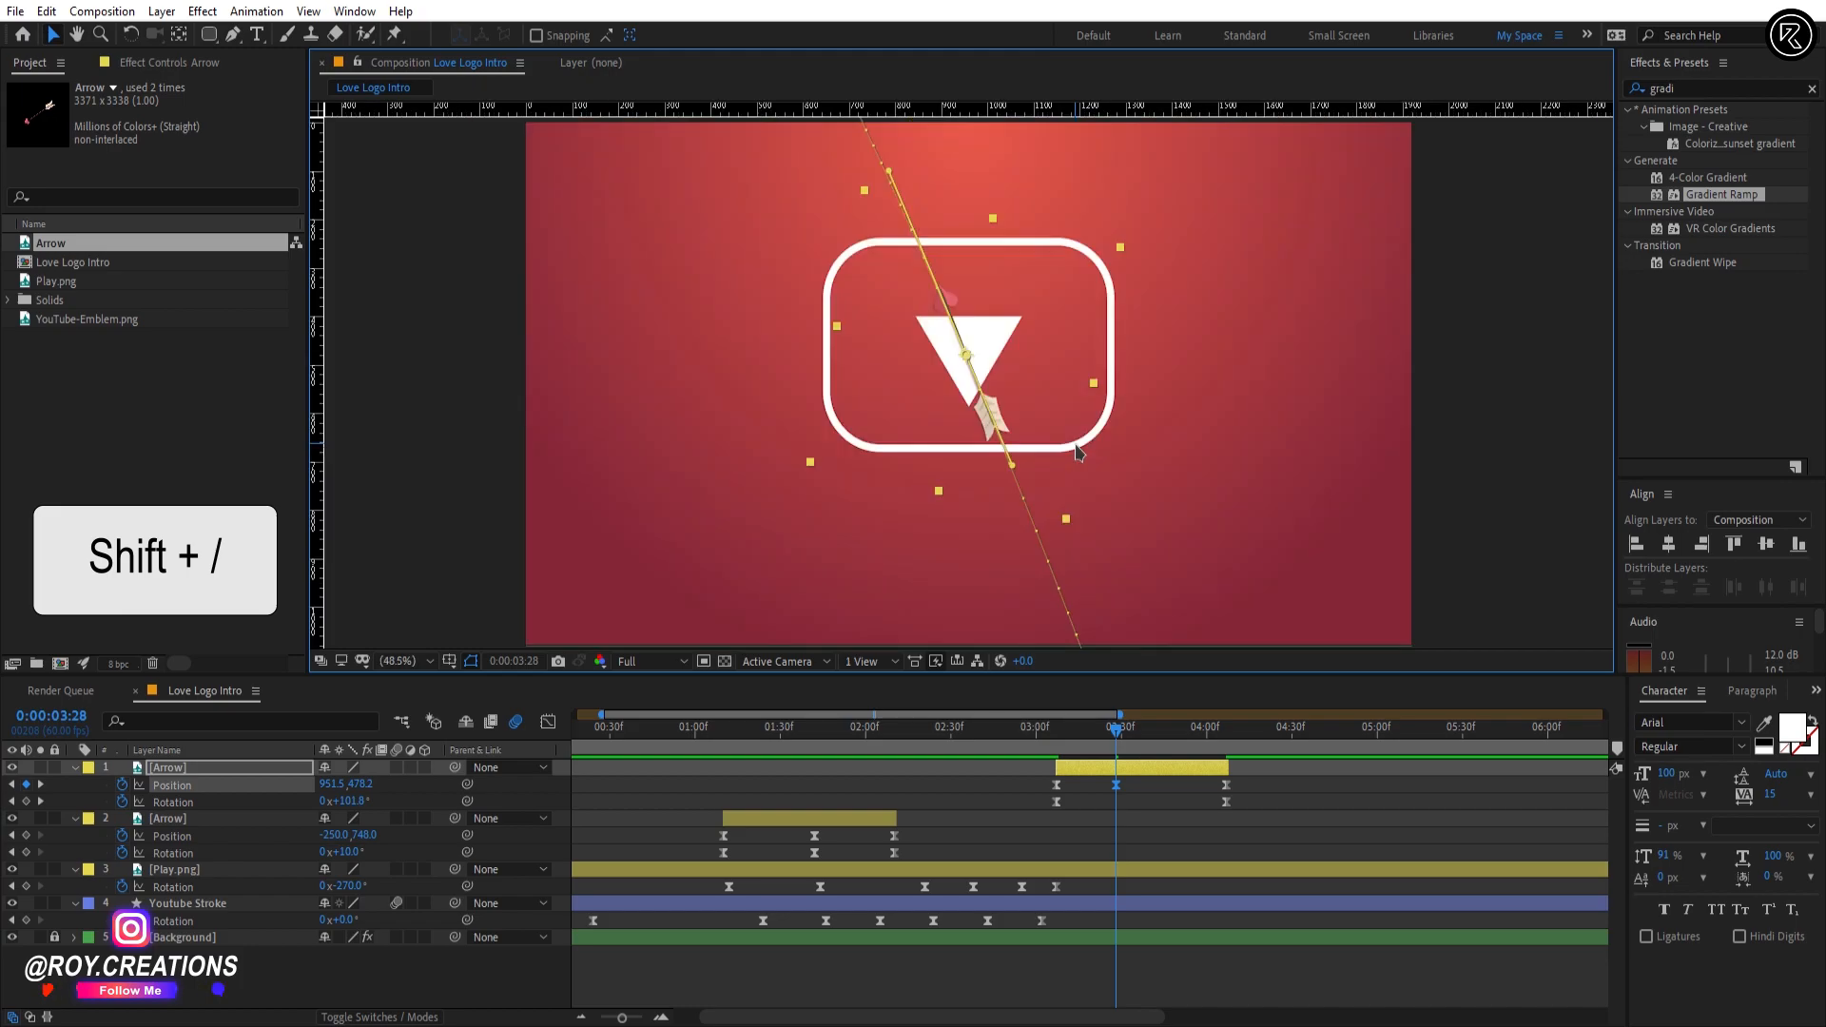
Step: Preview the second arrow's flight across the logo from just before its entrance
left_click(1081, 729)
left_click_drag(1064, 751, 1034, 751)
key("space")
key("space")
left_click(1029, 752)
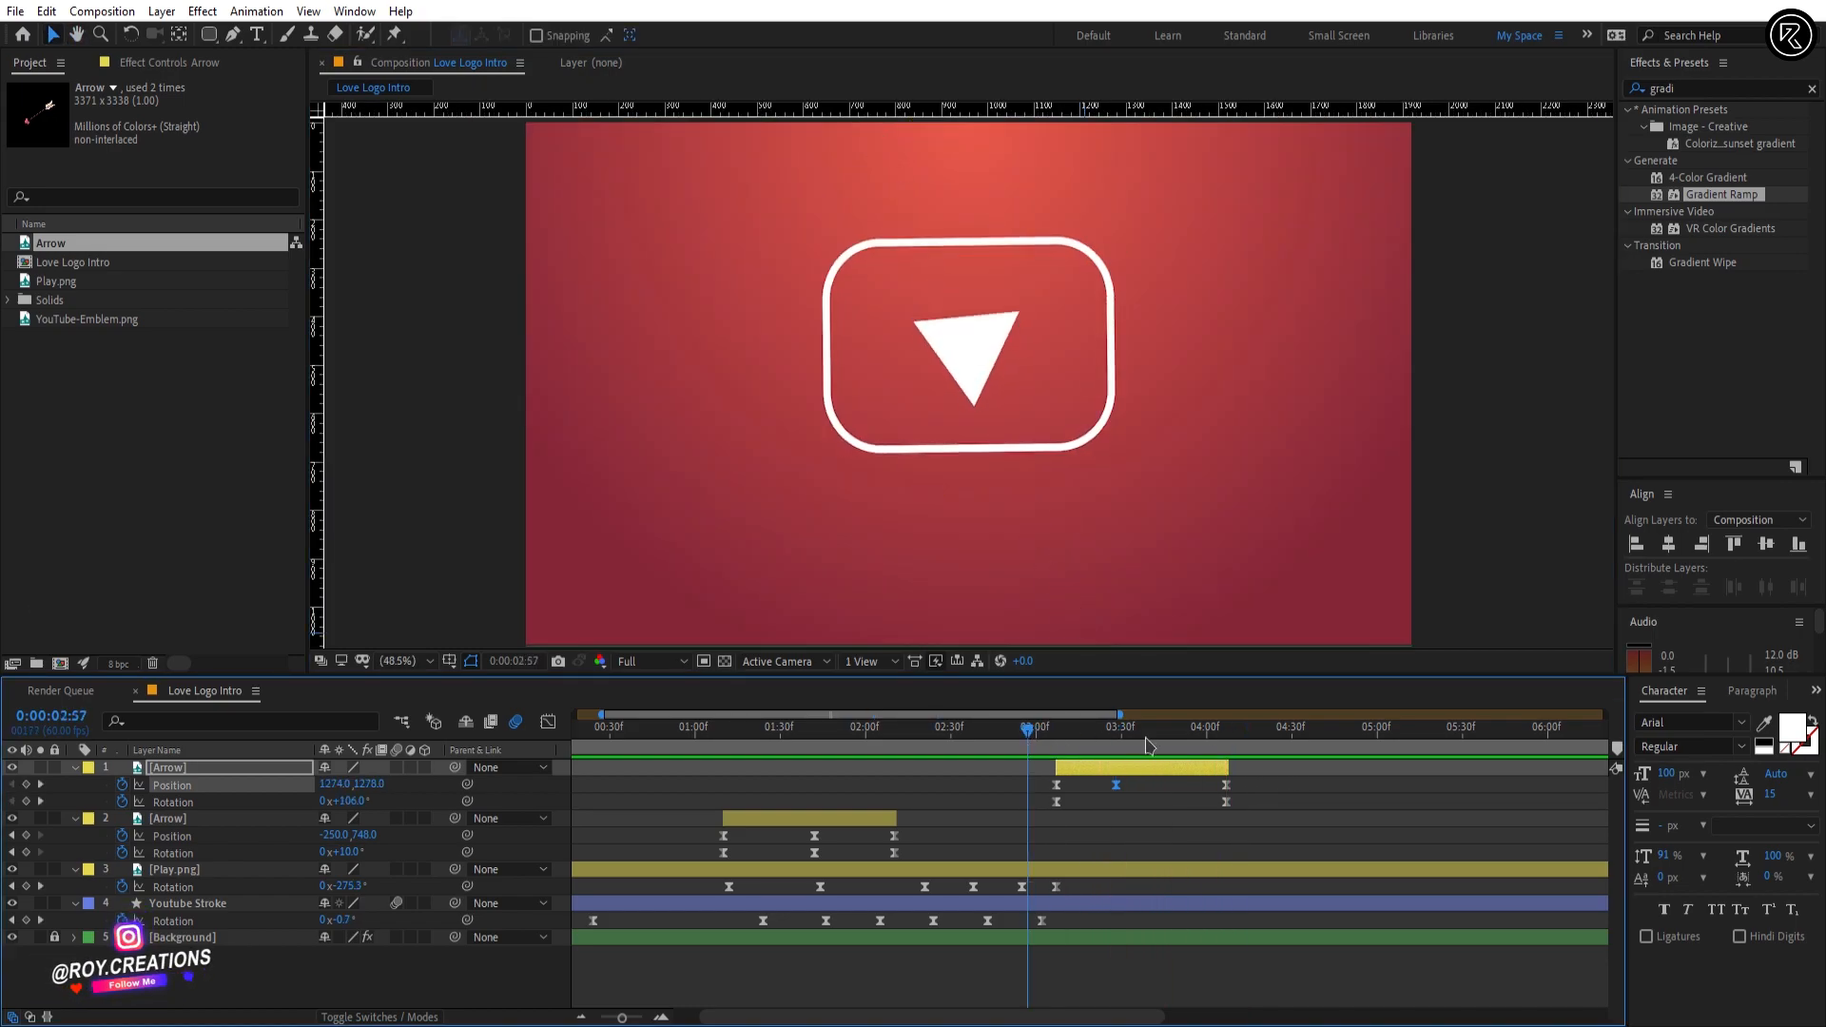
key("space")
mouse_move(1213, 751)
left_mouse_down()
mouse_move(1148, 752)
mouse_move(1206, 752)
left_mouse_up()
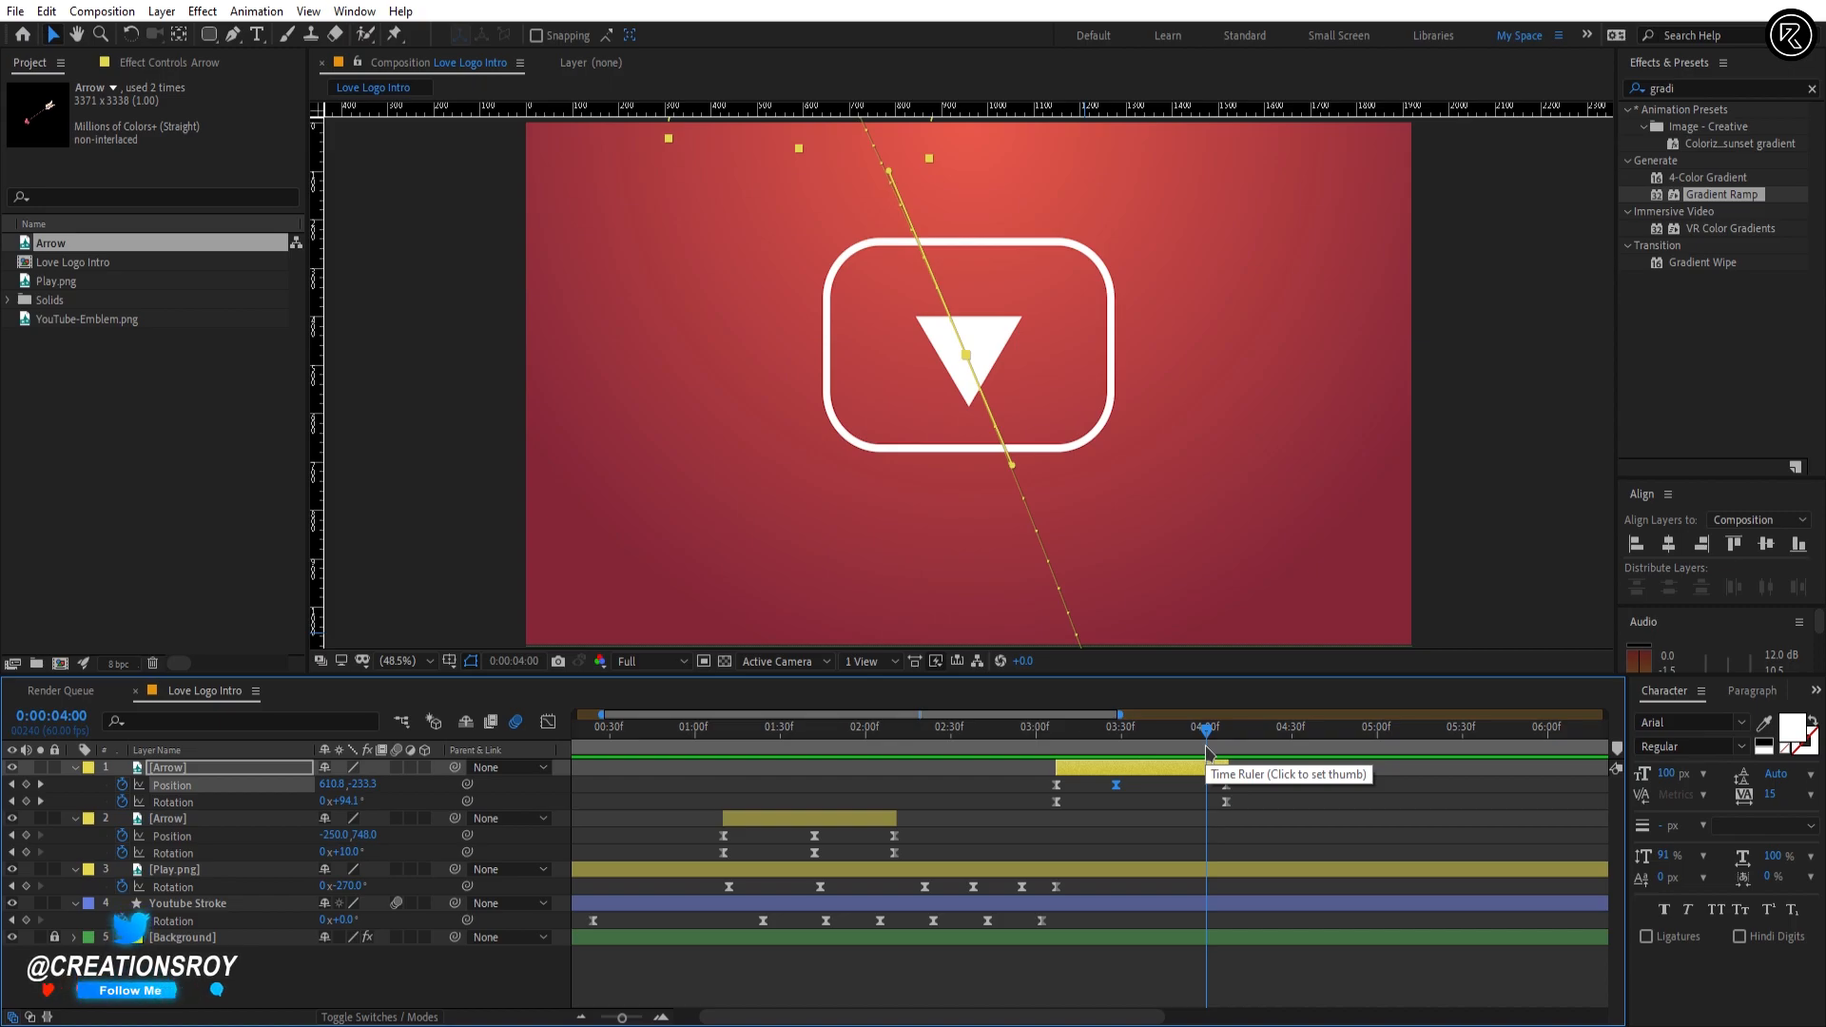
Step: Bring the Heart image from the File Explorer folder into the composition and start its layer at 0:00:03:29
key("alt+Tab")
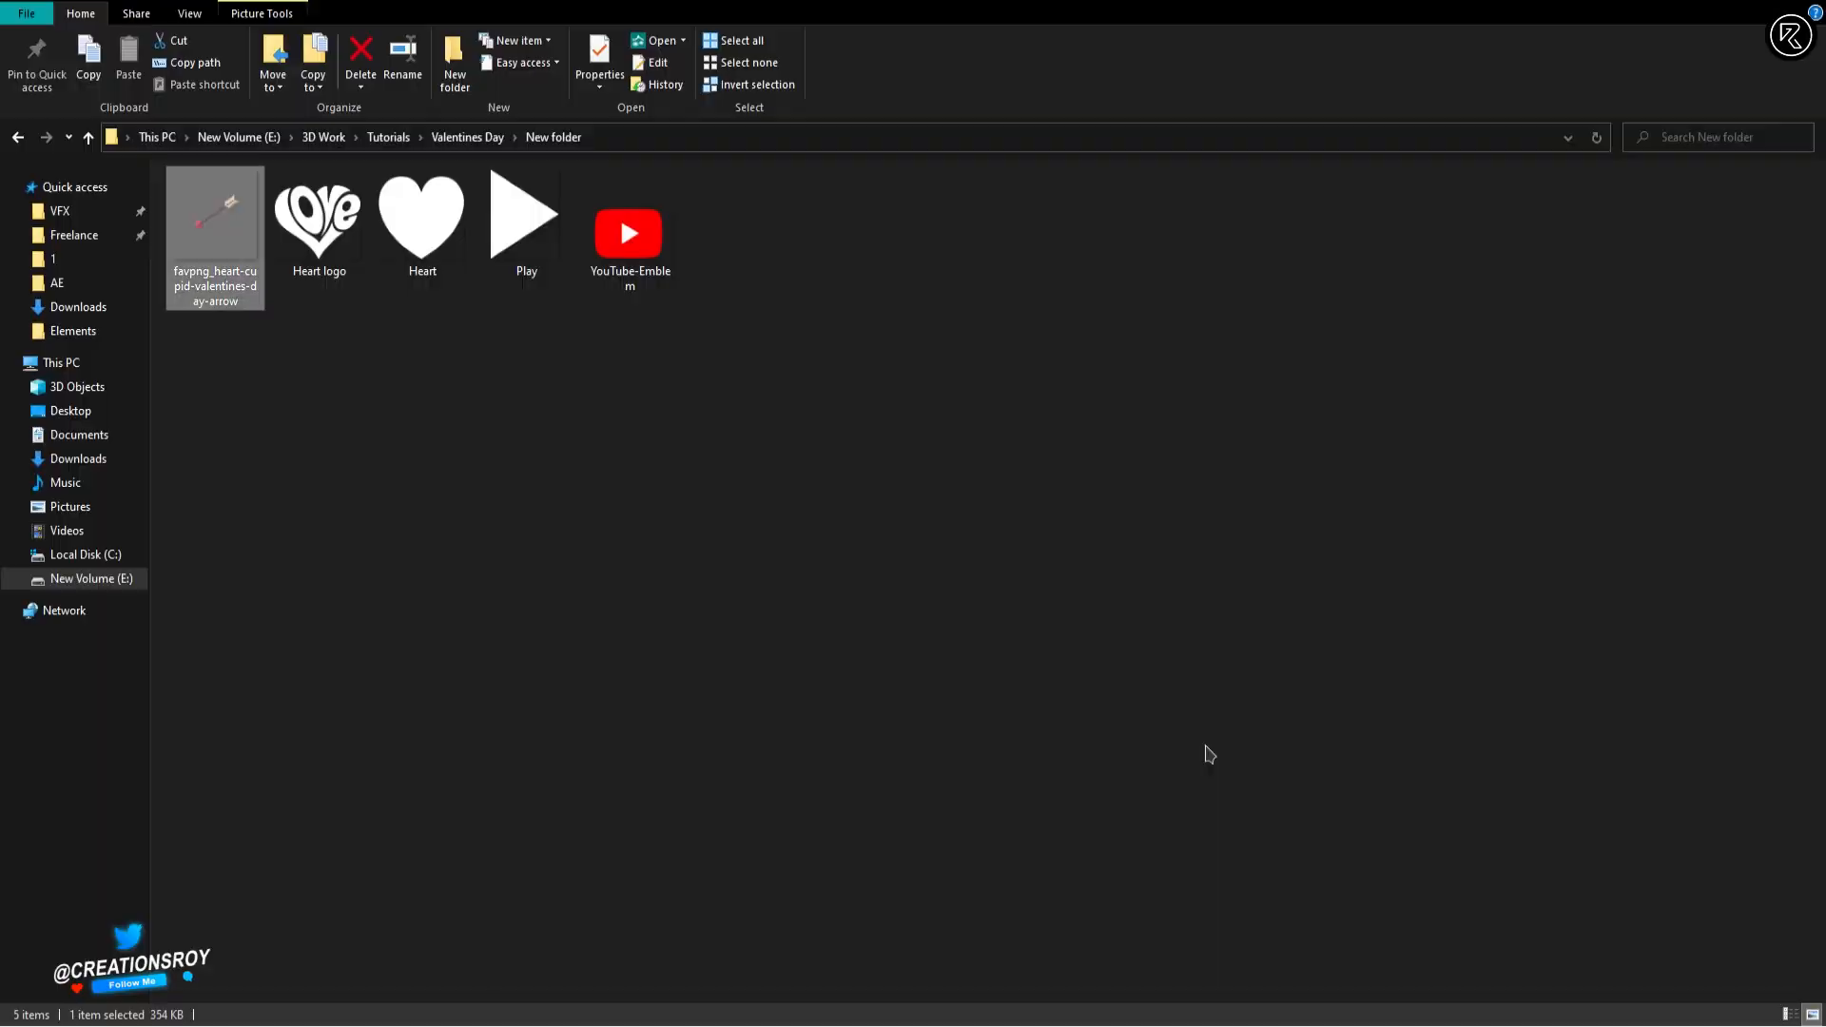
left_click_drag(449, 253, 1181, 833)
key("alt+Tab")
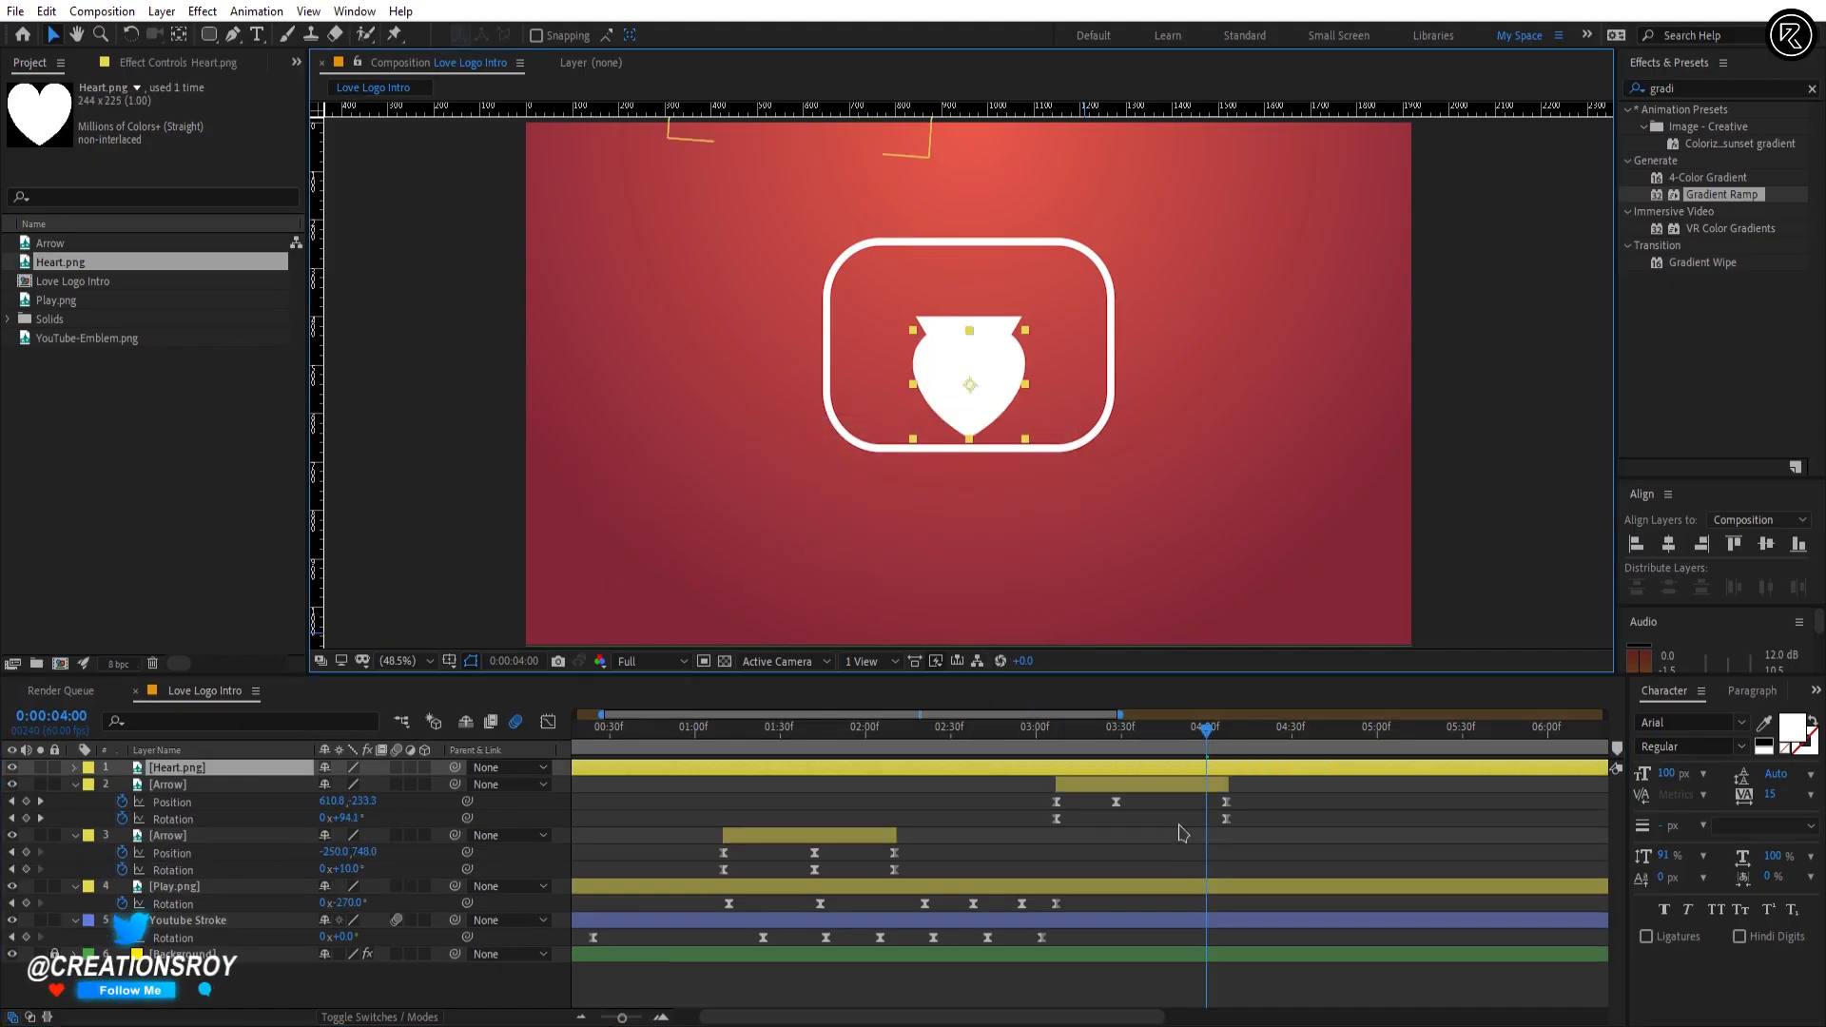
left_click(1120, 742)
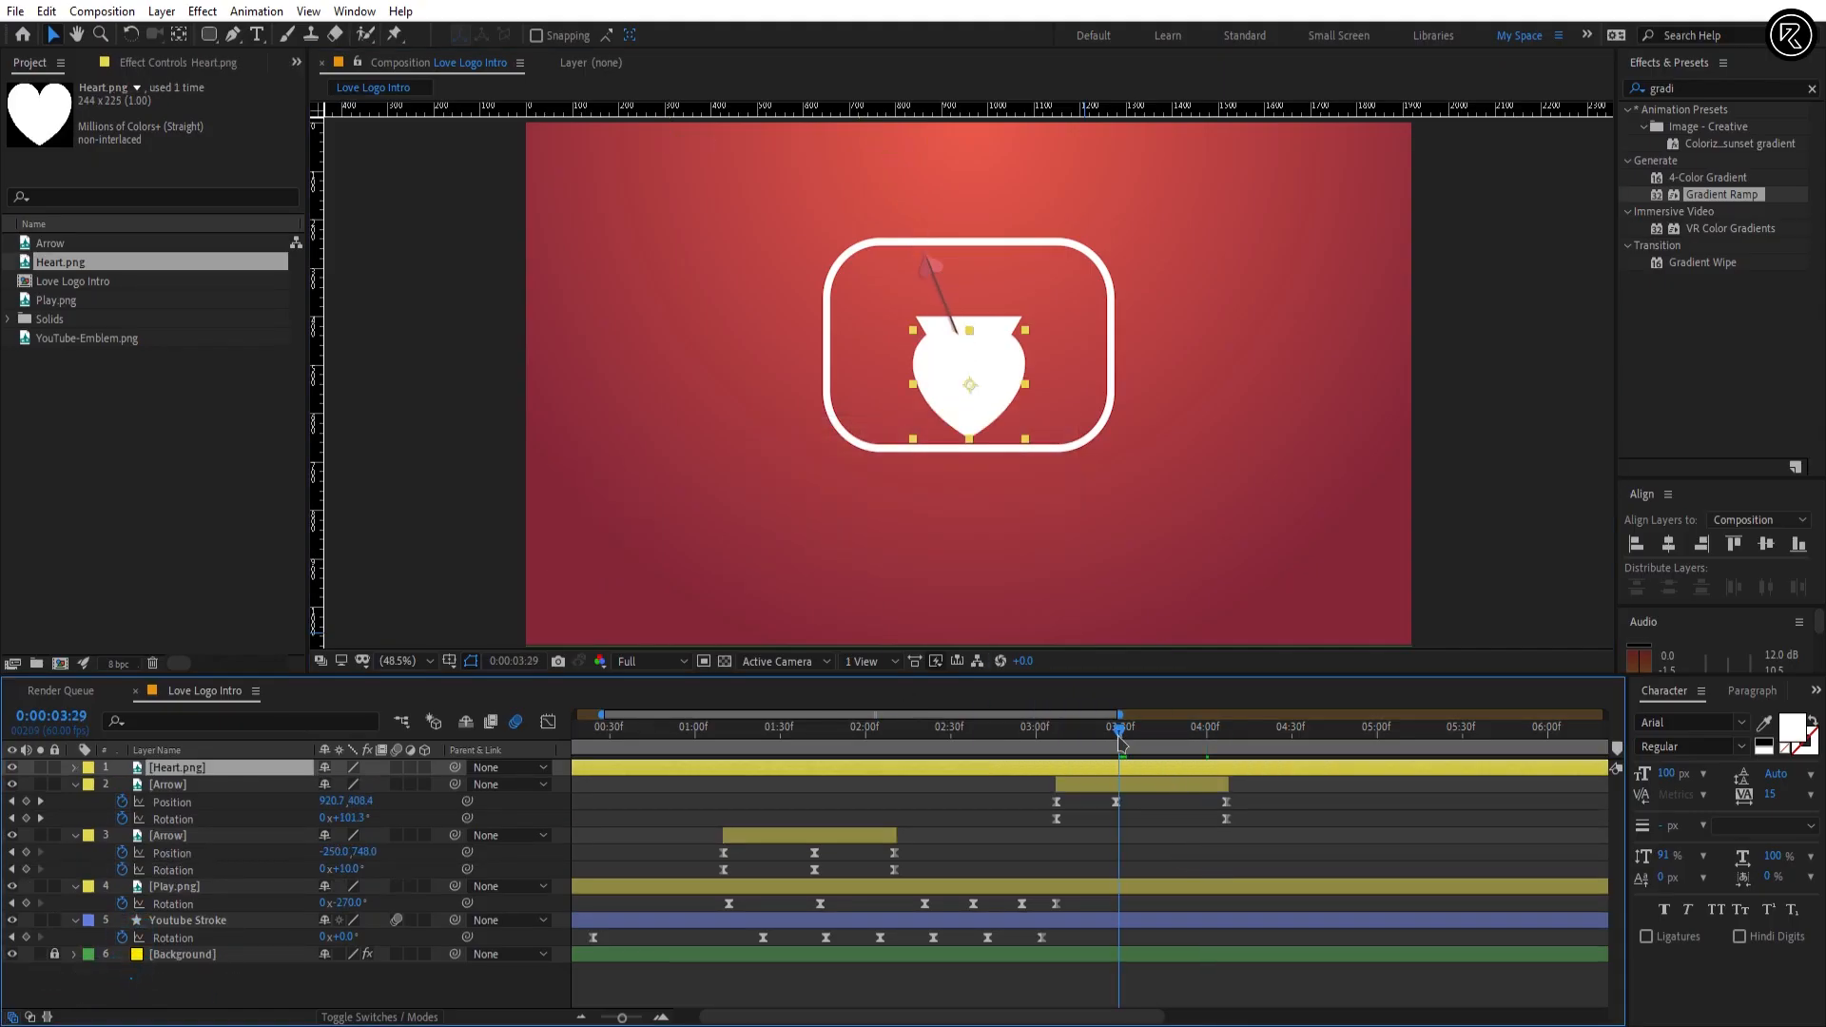
key("bracketleft")
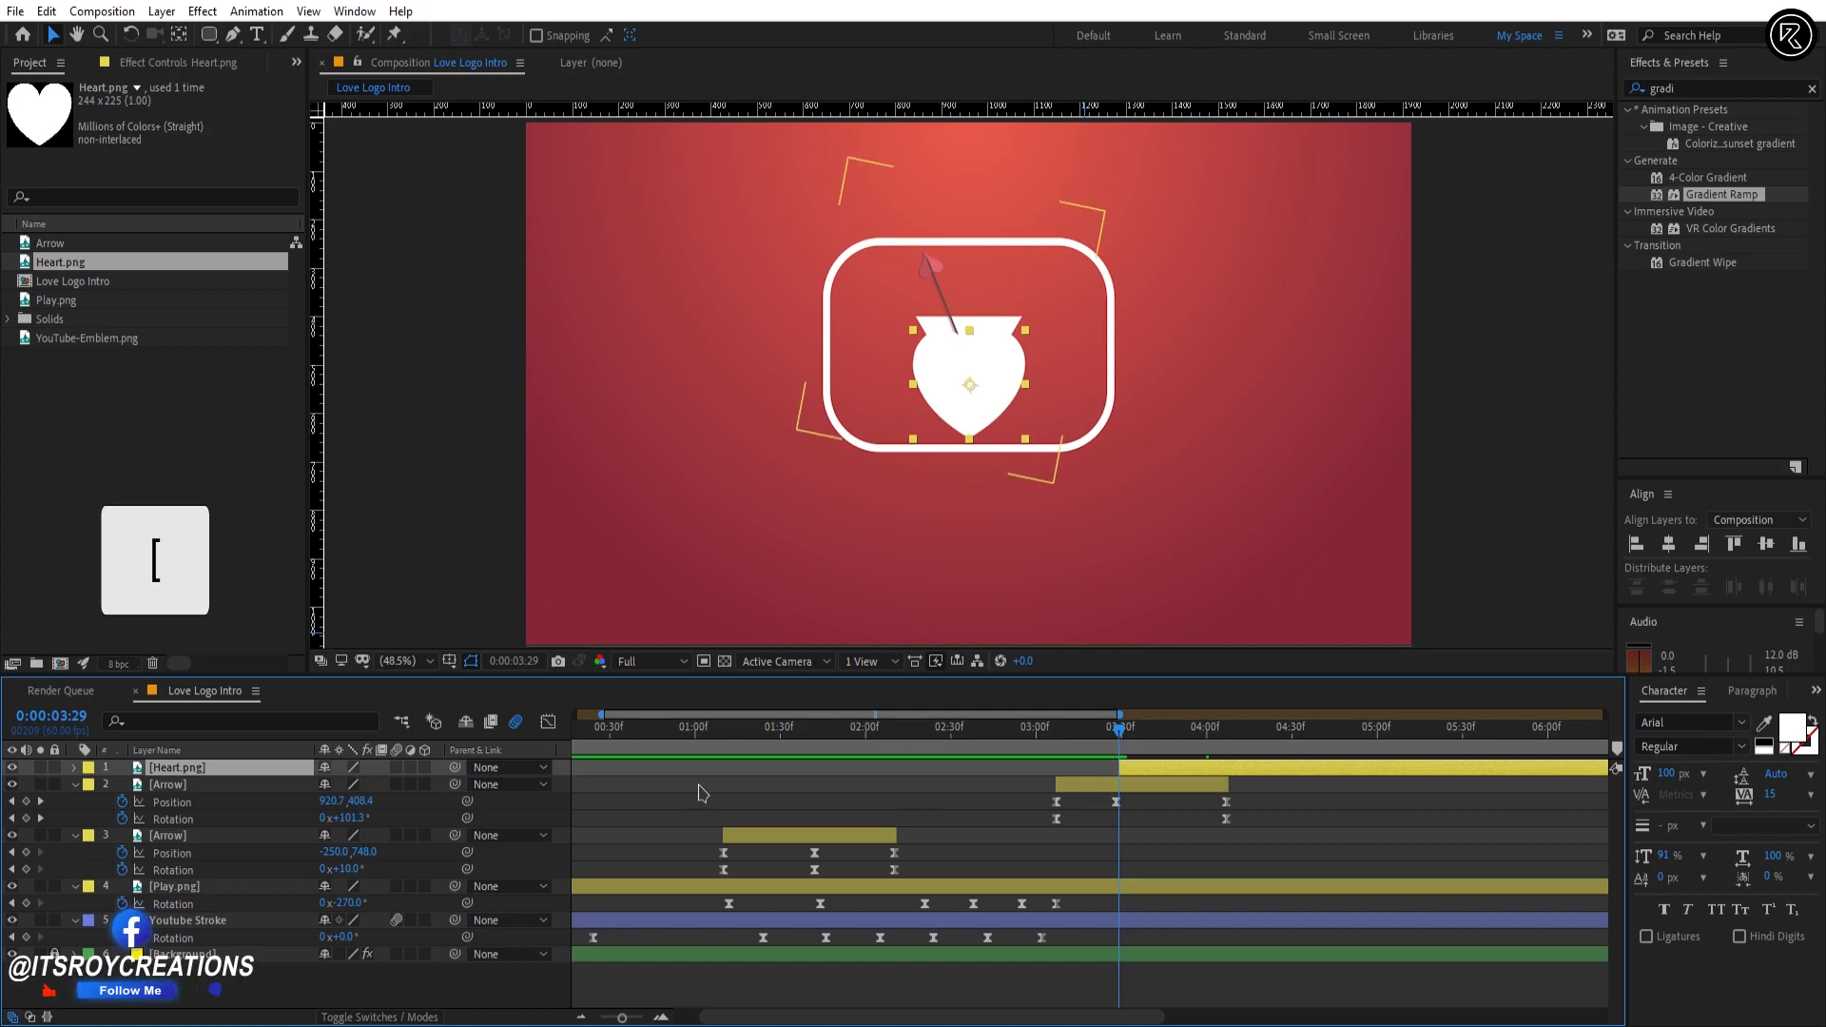
Step: Move the Heart.png layer beneath the top Arrow and collapse the lower Arrow, Play.png and Youtube Stroke layers
left_click_drag(181, 772, 179, 828)
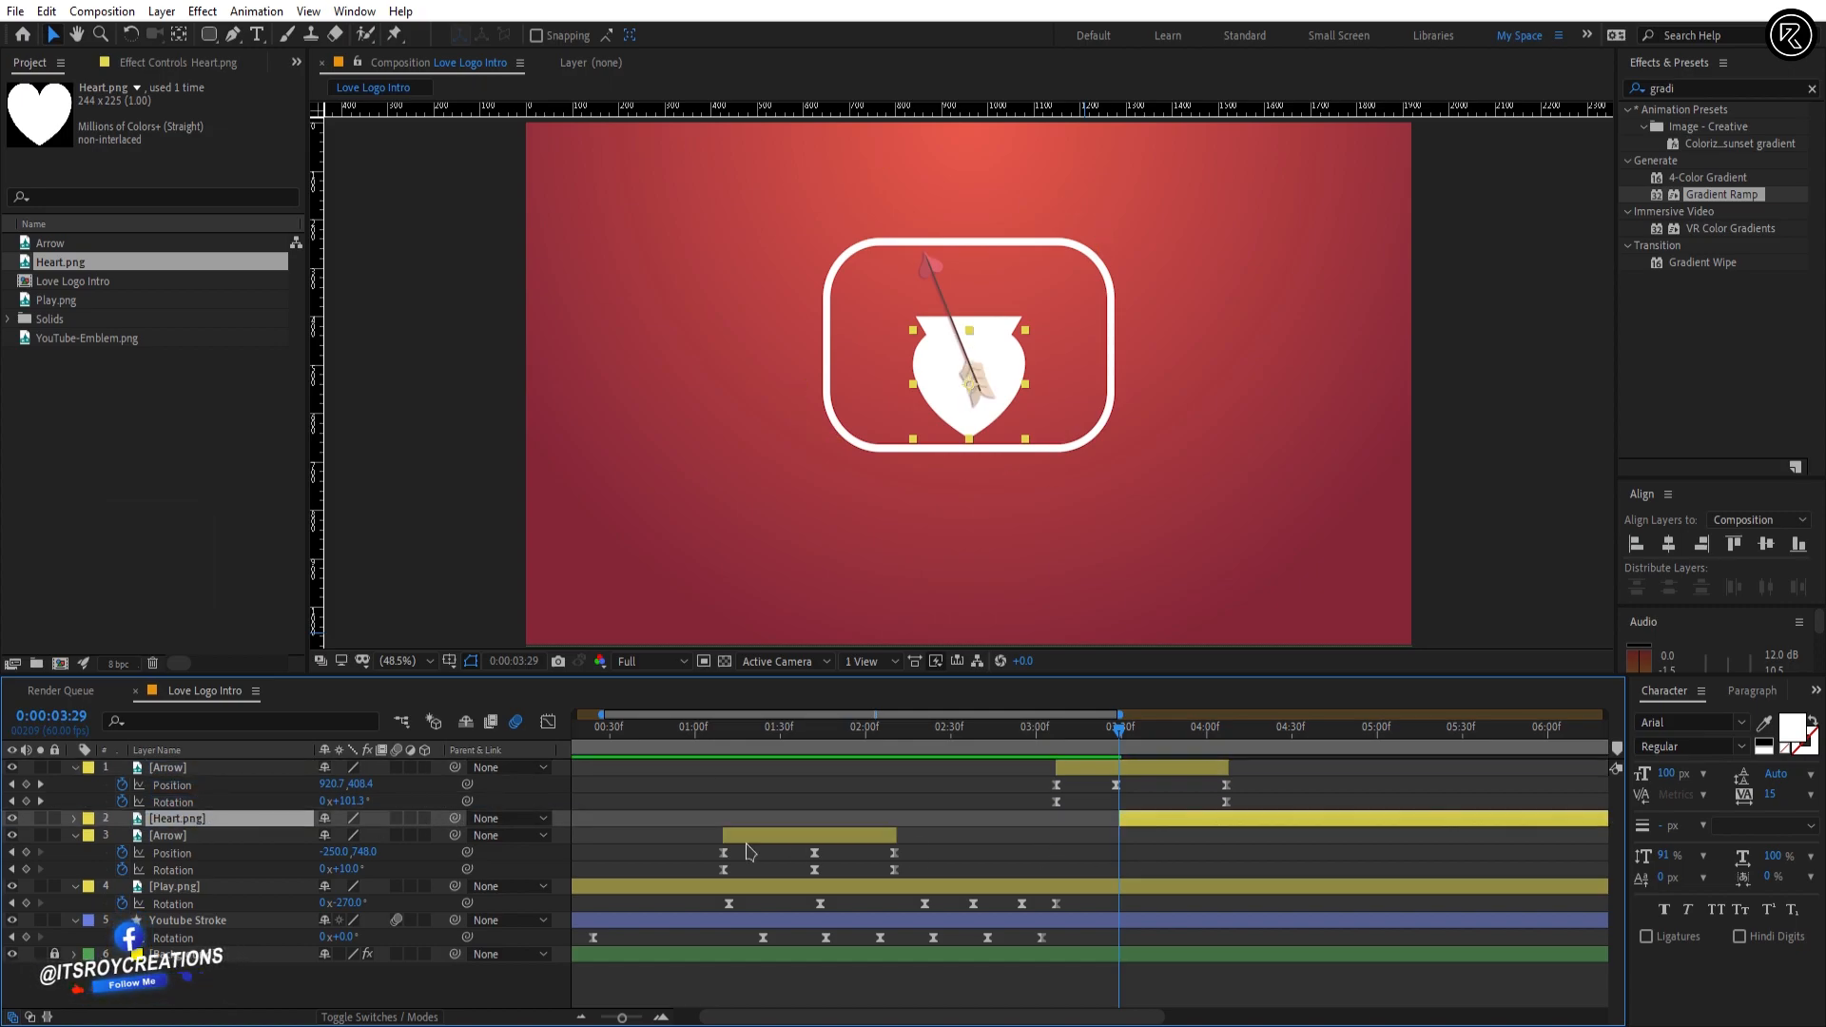
left_click(793, 838)
key("u")
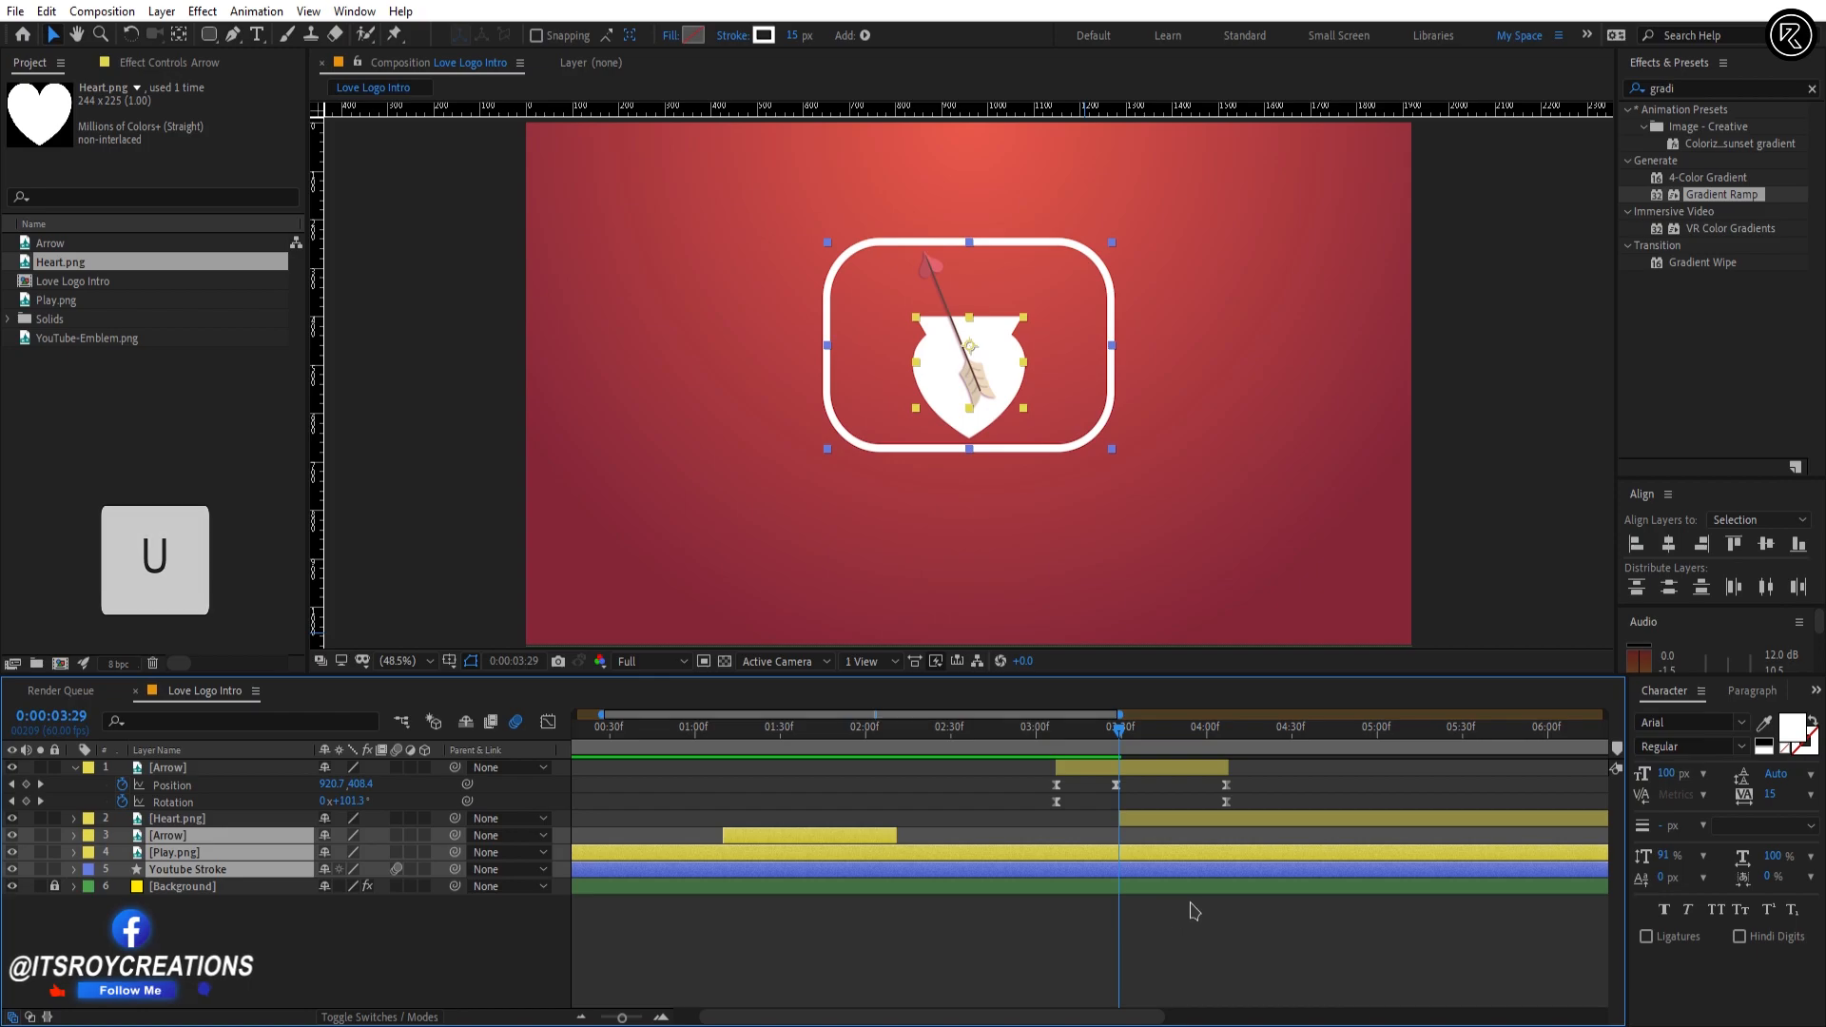
Step: Add Scale keyframes to the Heart.png layer at 0:00:03:29 and 0:00:04:00
left_click(1182, 822)
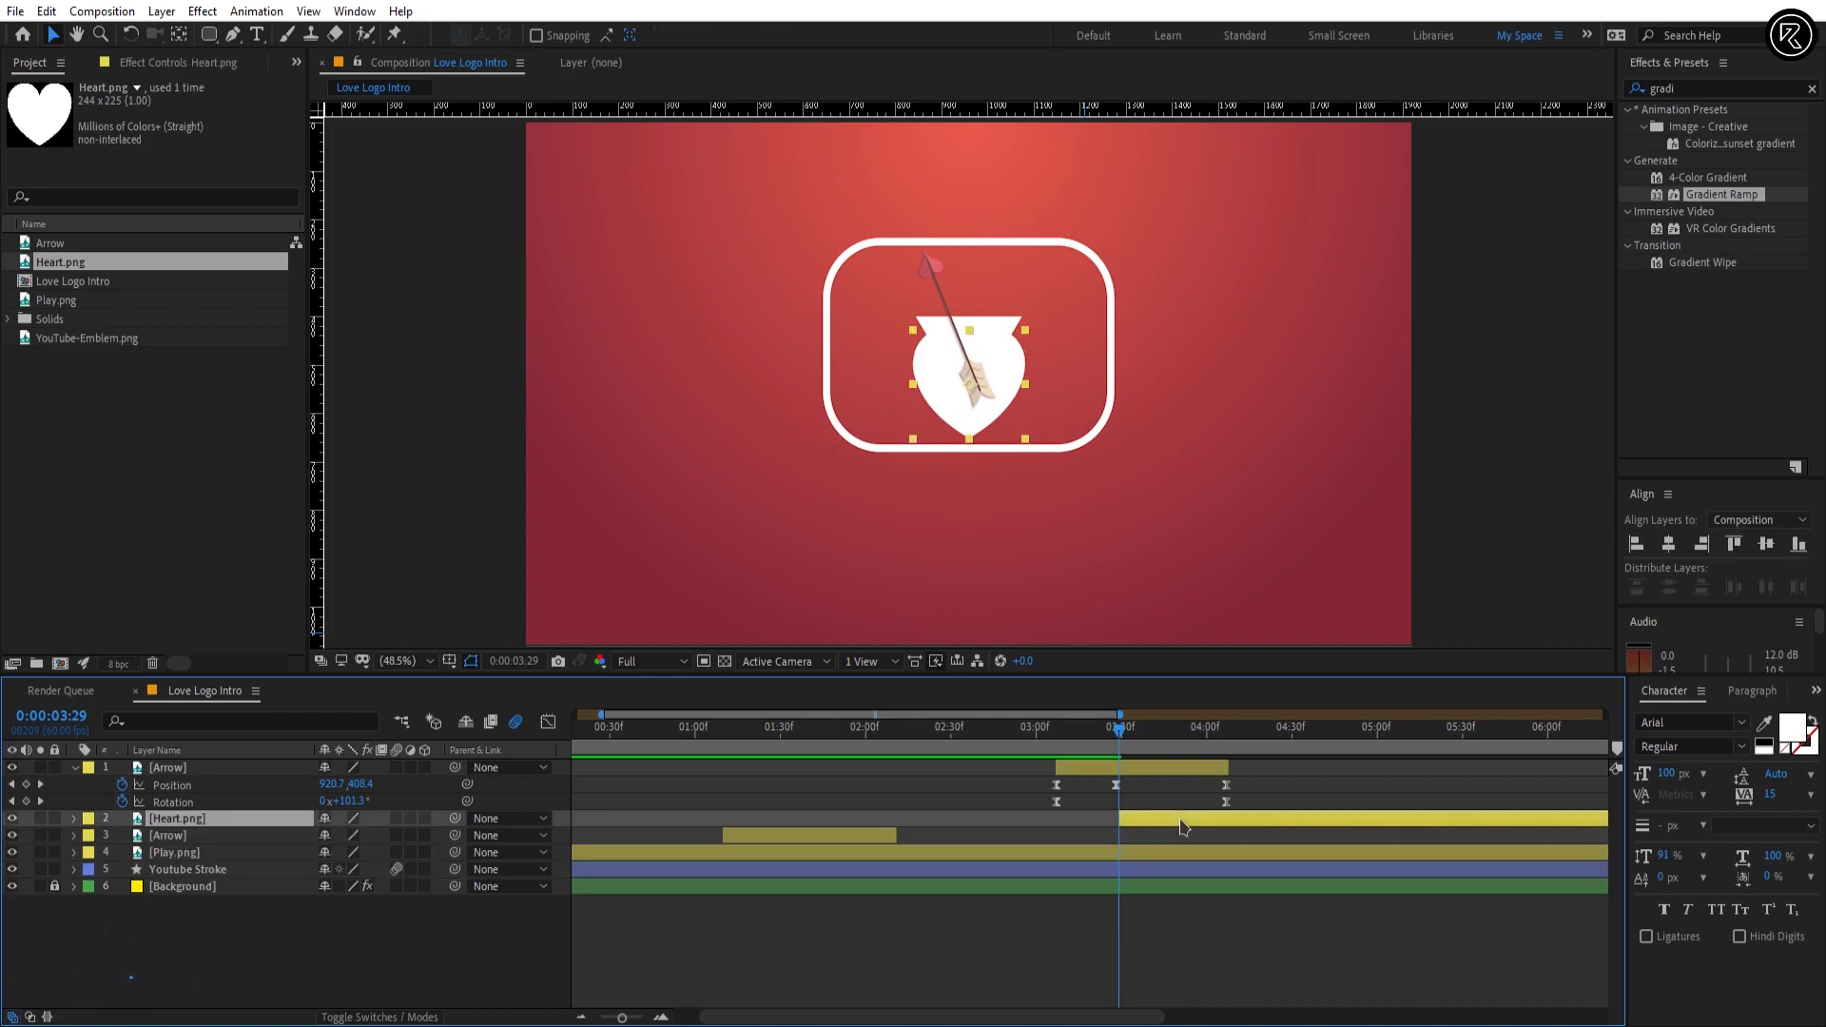
key("s")
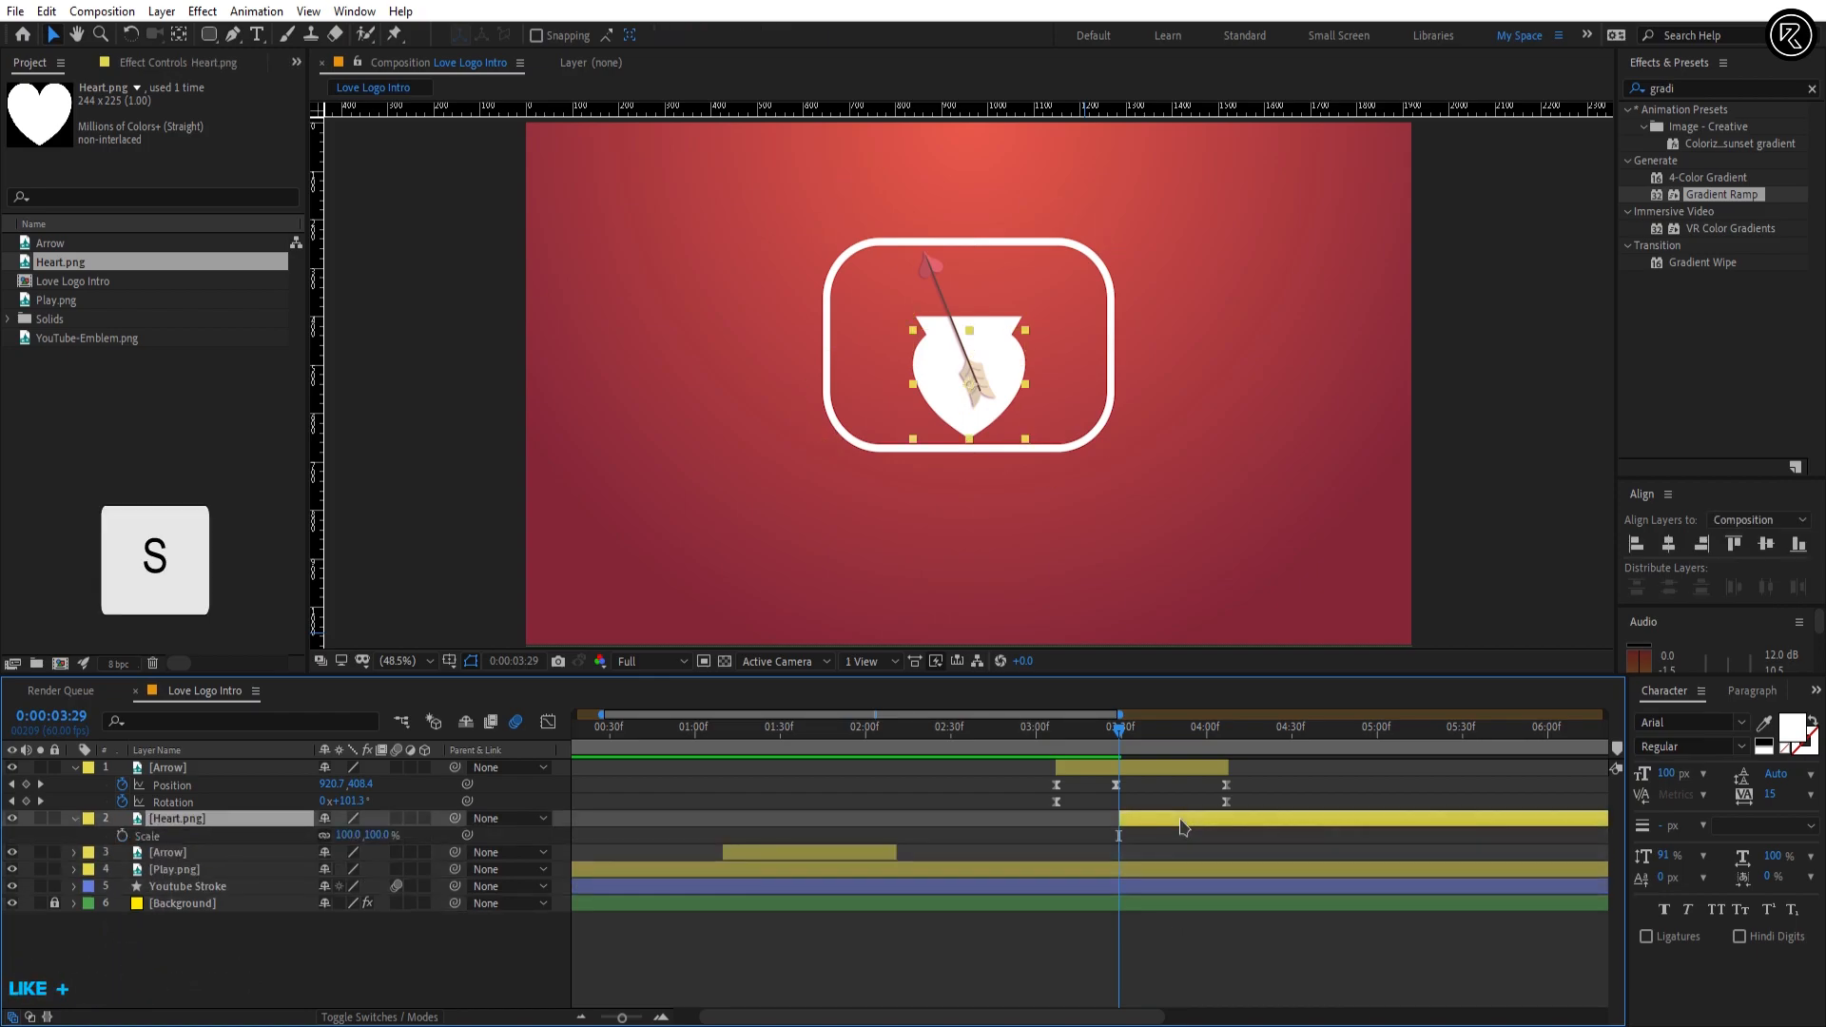
left_click(121, 835)
key("shift+Page_Down")
key("shift+Page_Down")
key("shift+Page_Down")
key("Page_Down")
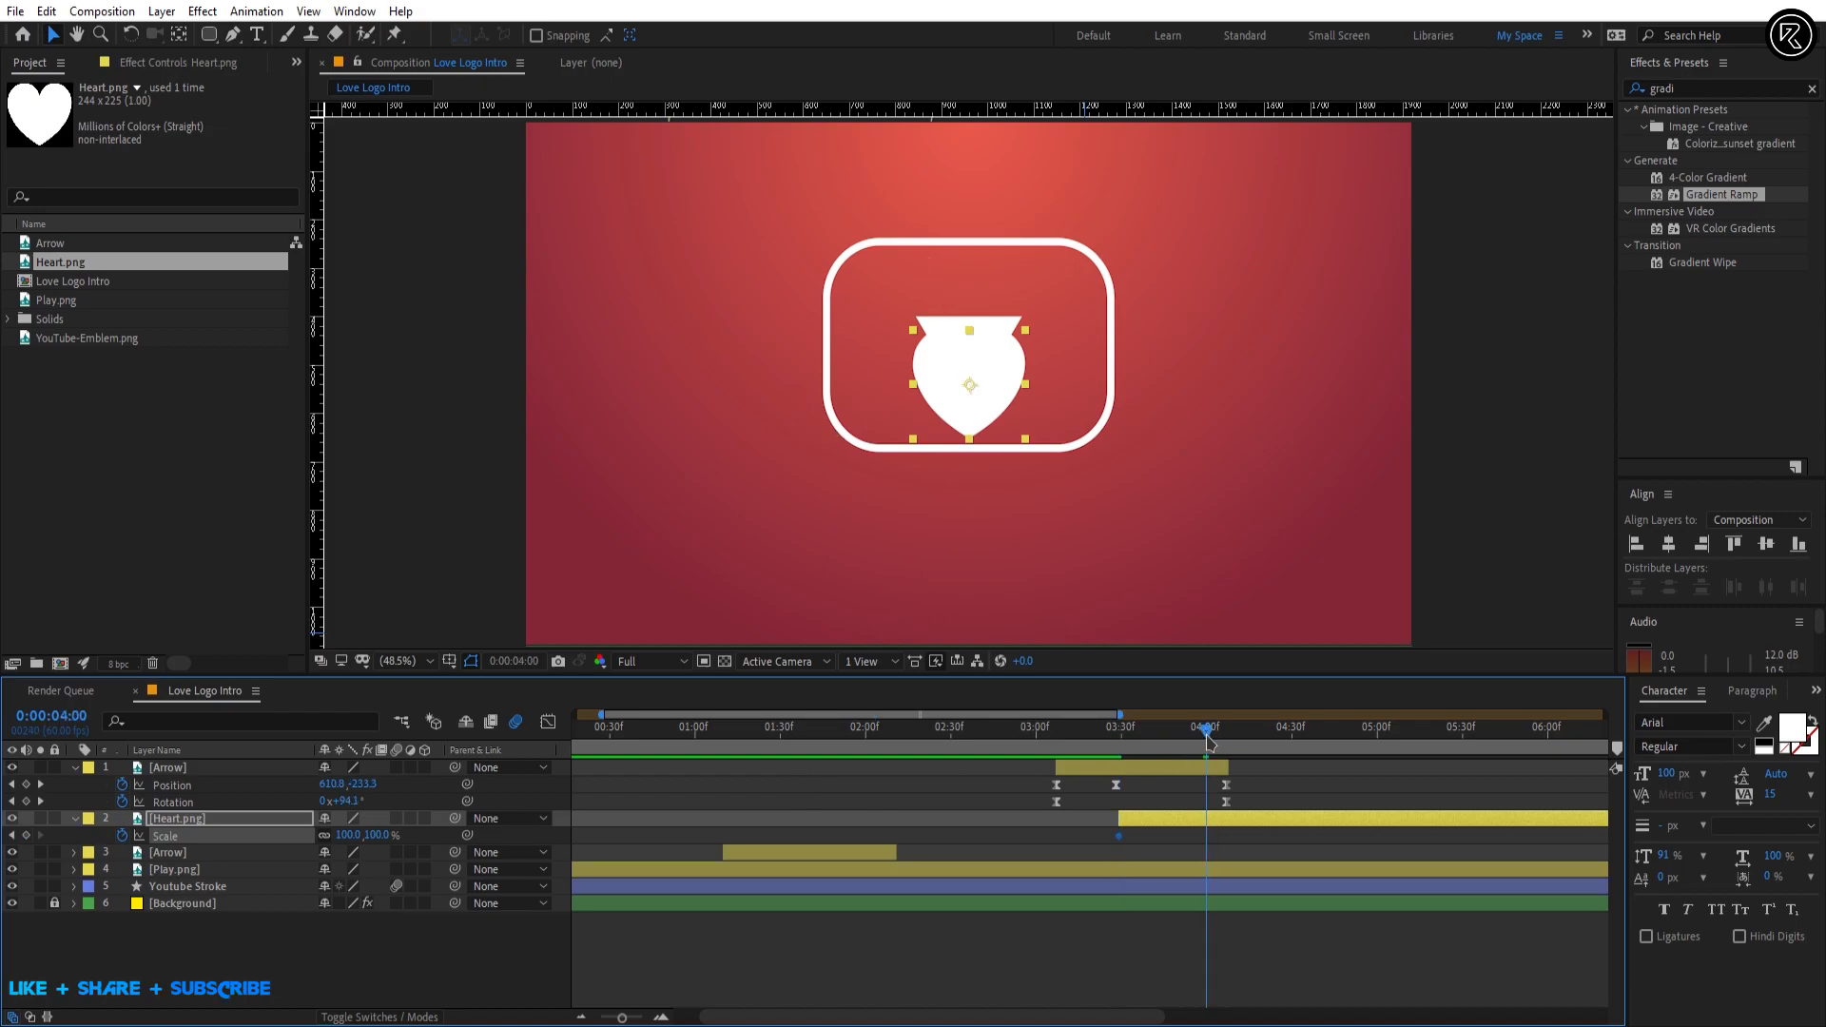
left_click(26, 835)
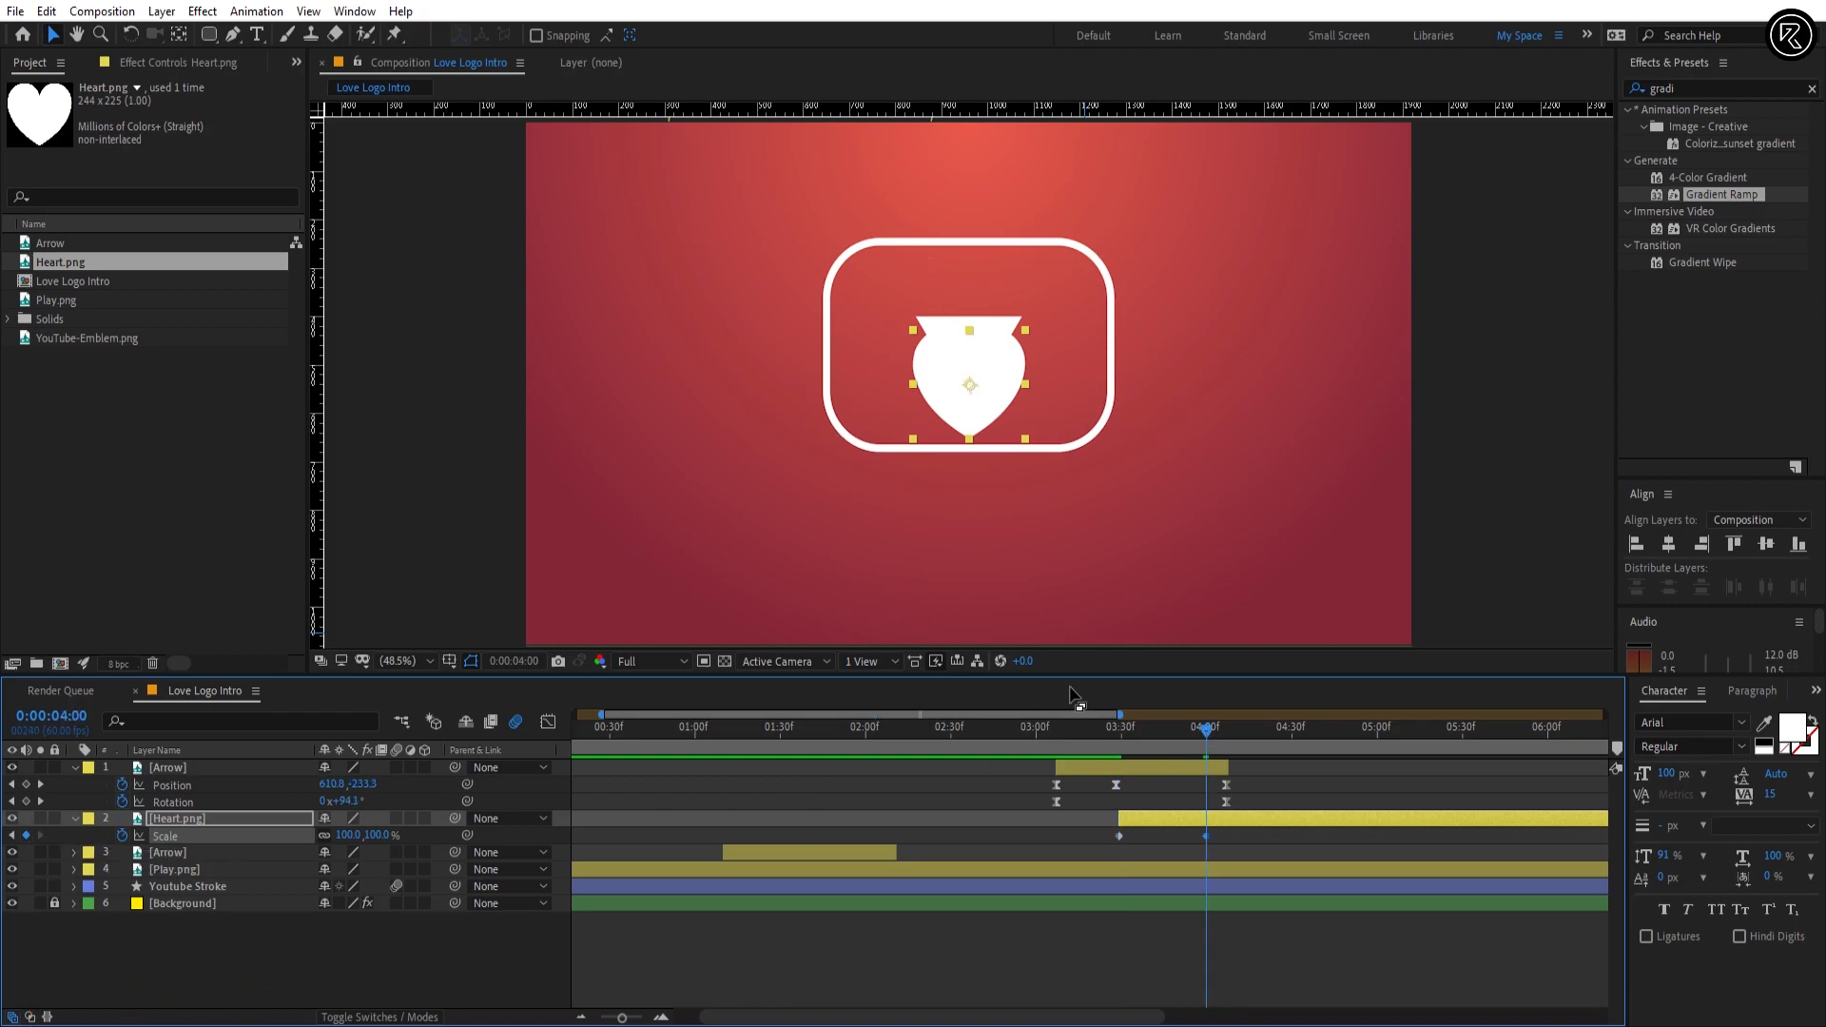
Step: Add a Position keyframe to the Heart.png layer at 0:00:03:29 with a Y value of 400, using temporary guides
left_click_drag(1168, 749, 1124, 751)
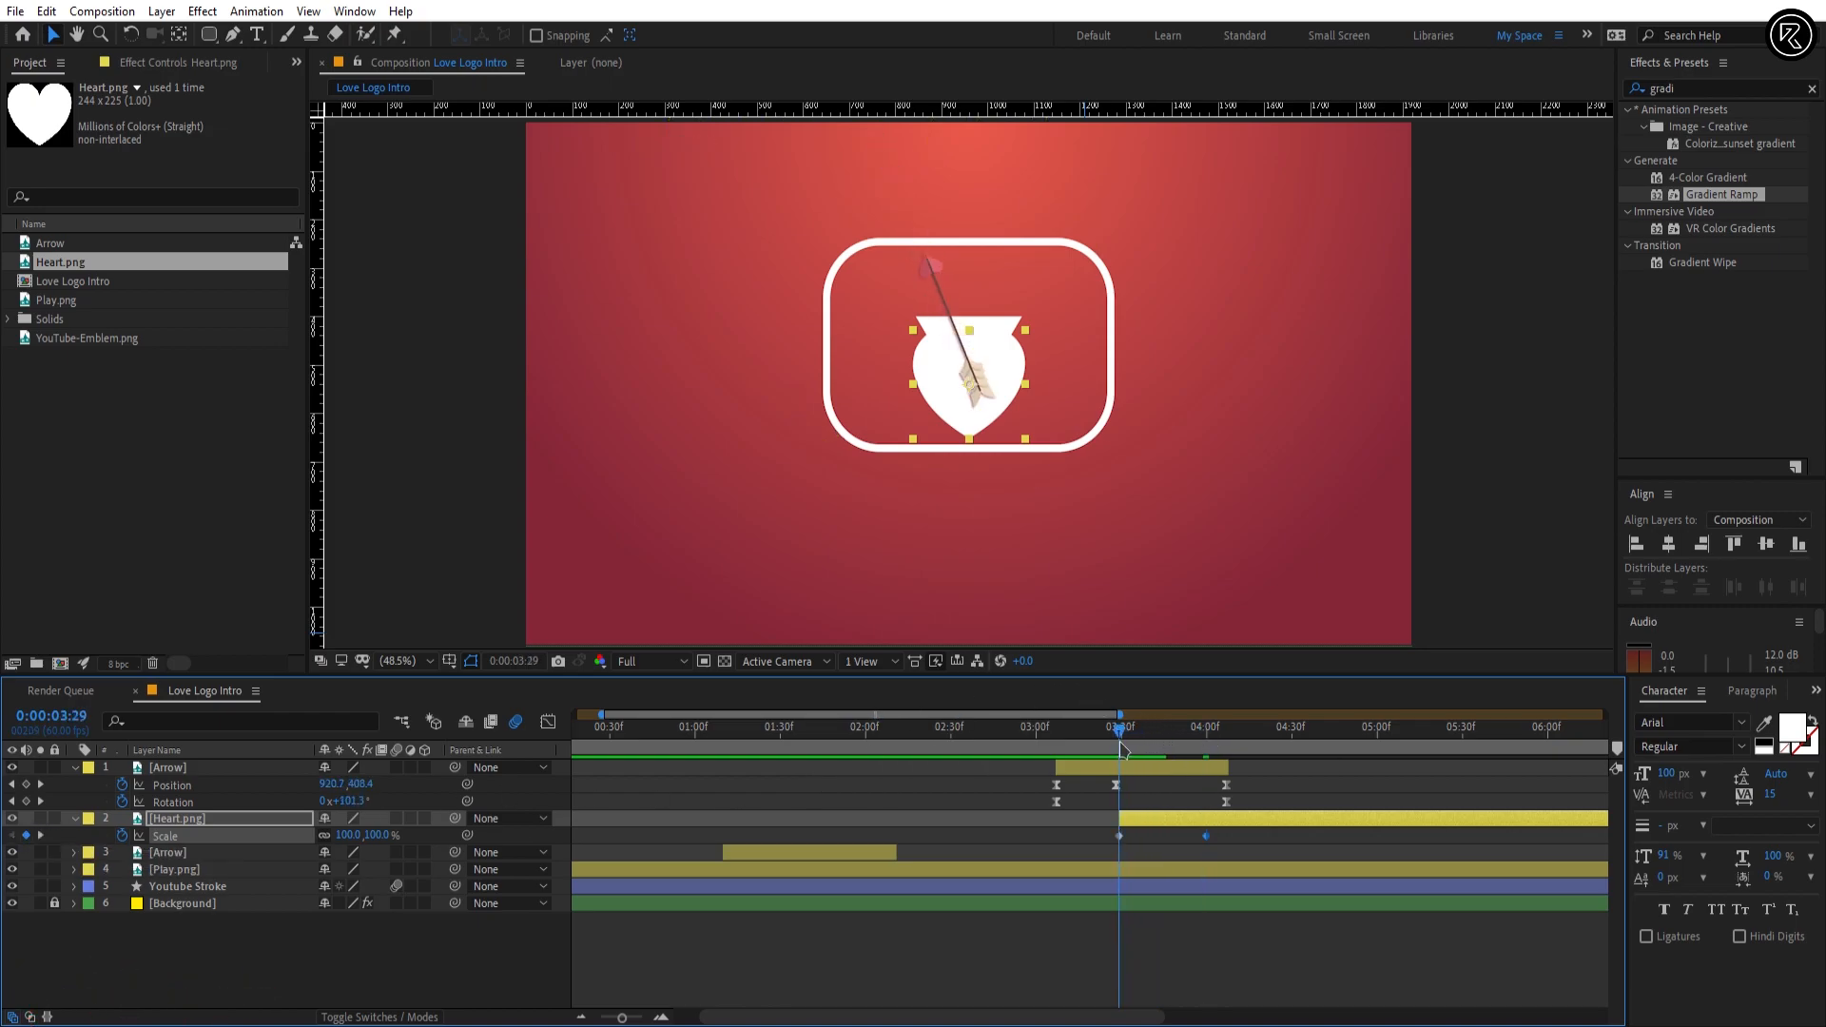
key("p")
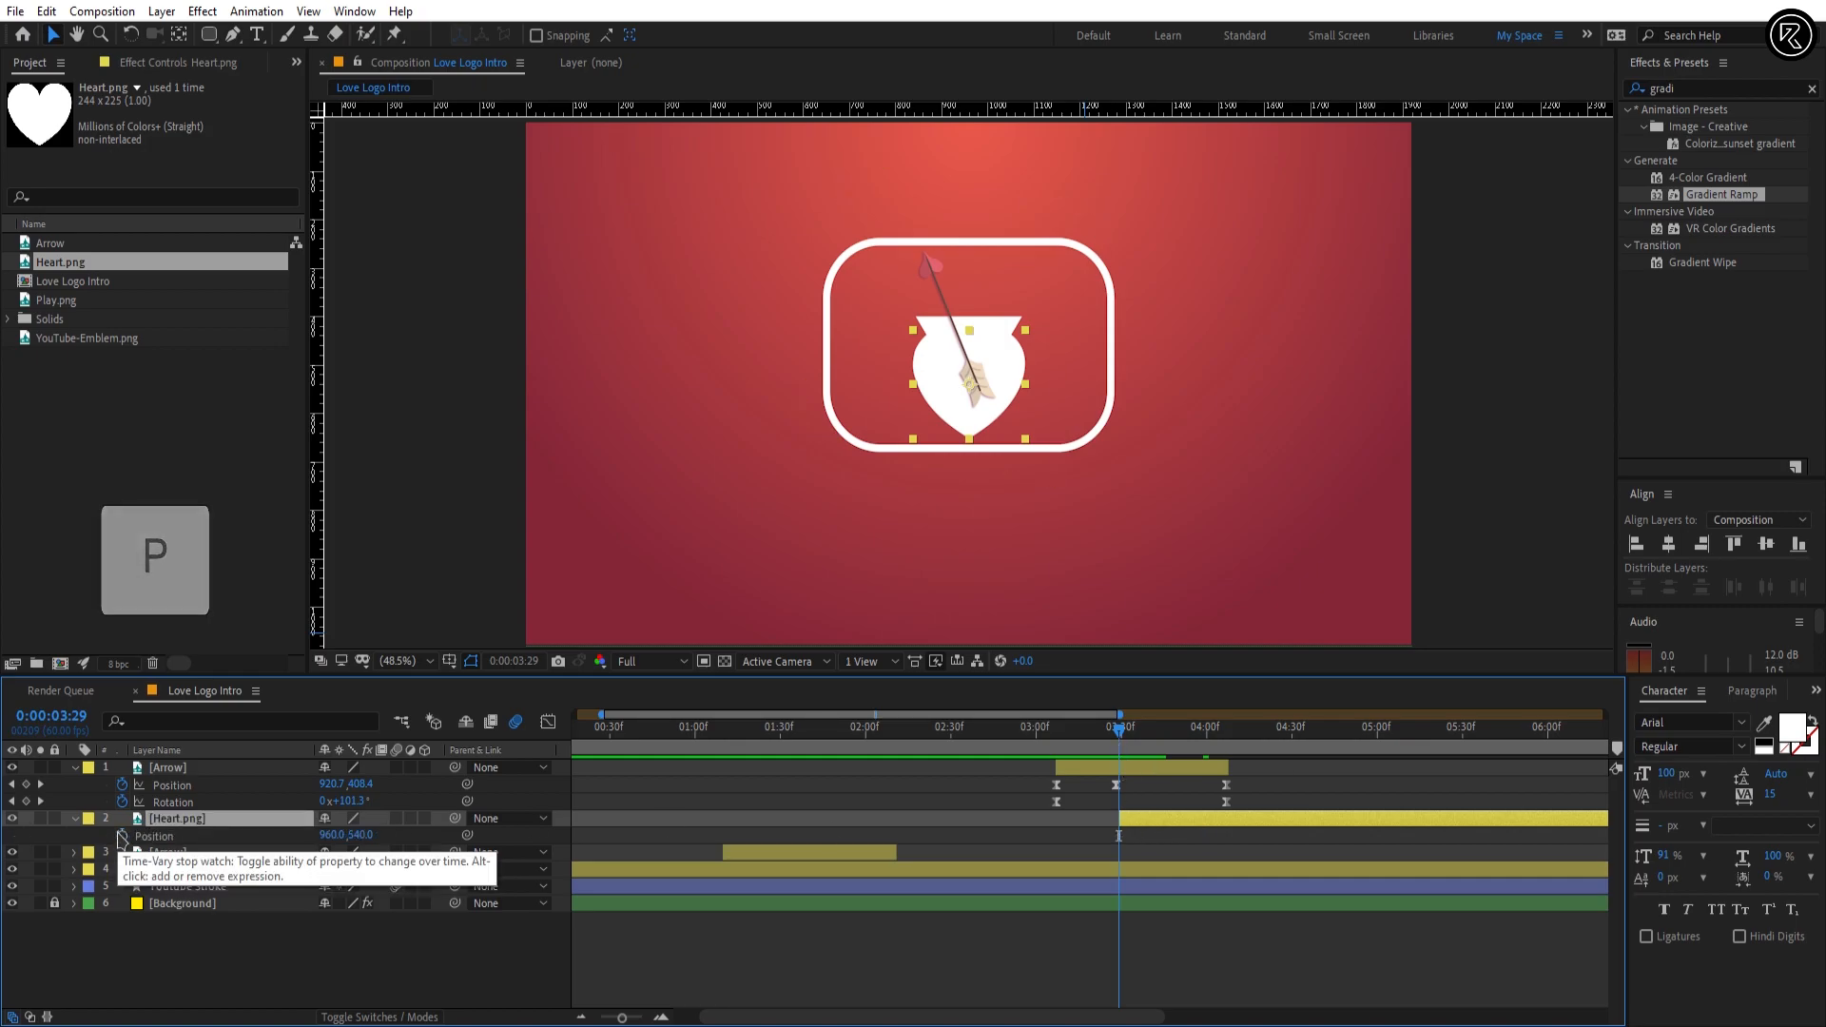
left_click(121, 835)
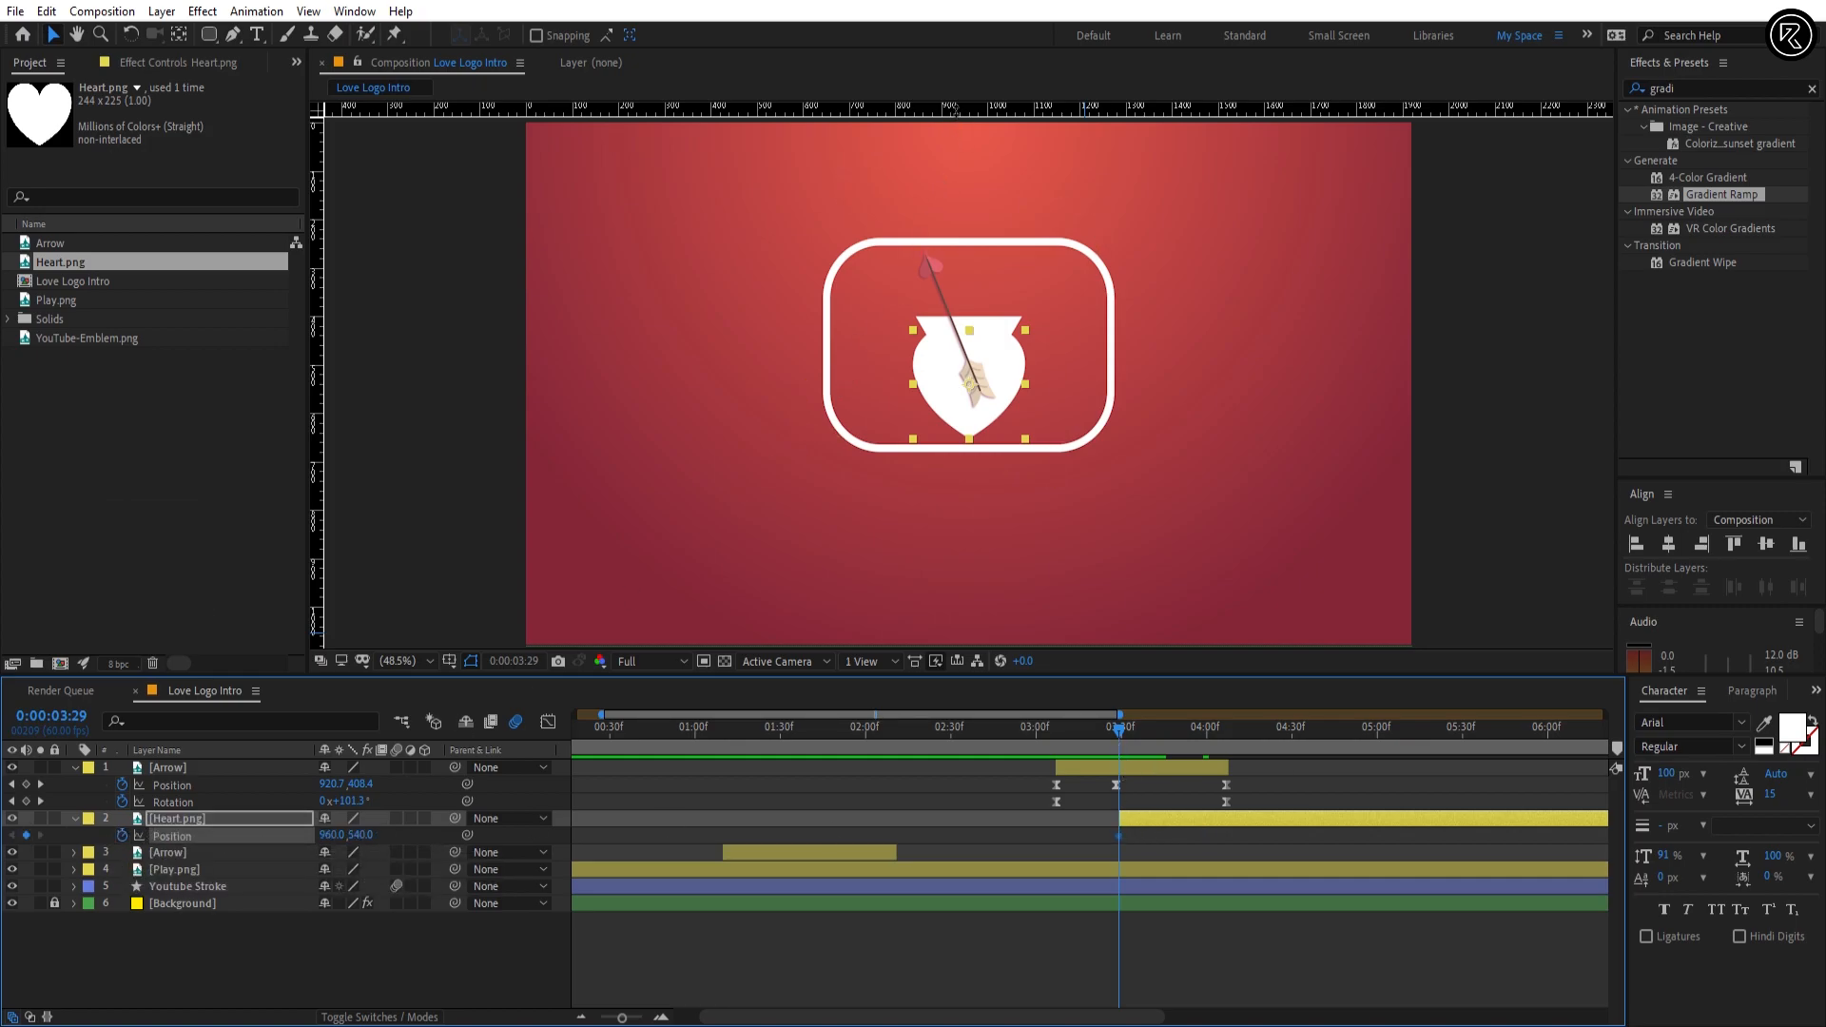
left_click_drag(979, 109, 1096, 317)
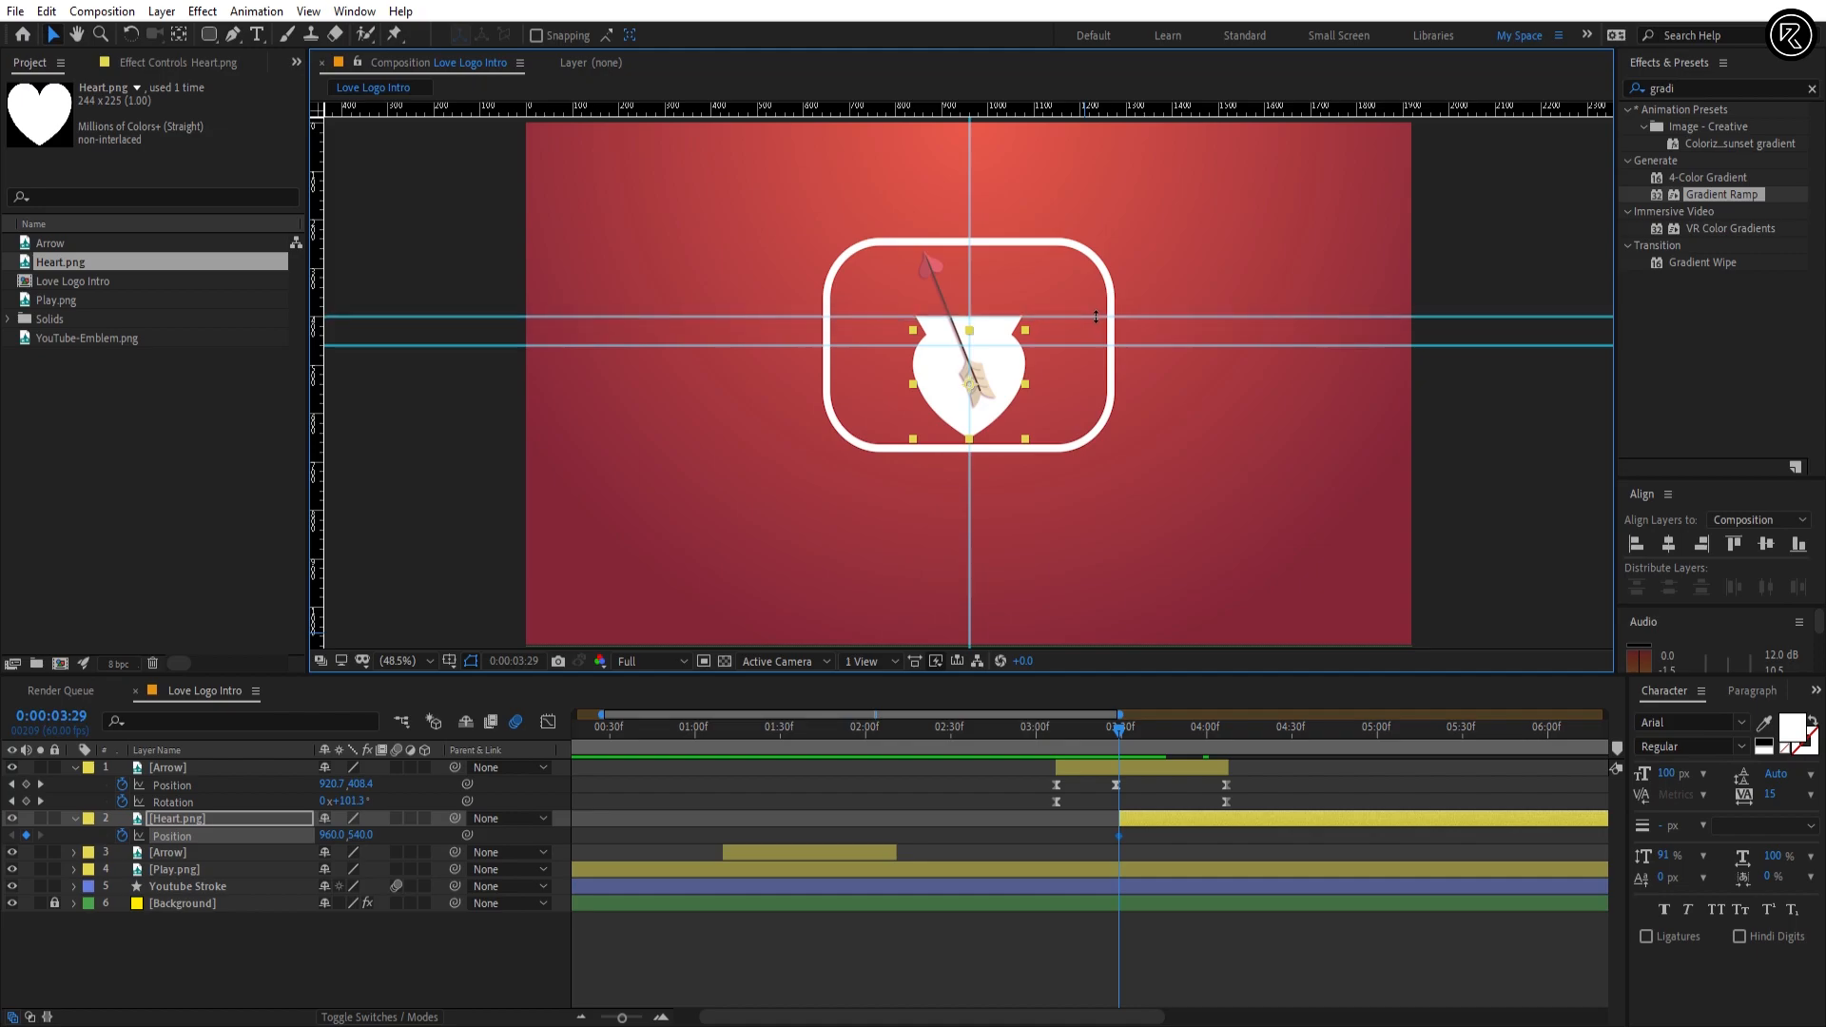
left_click(361, 836)
key("Return")
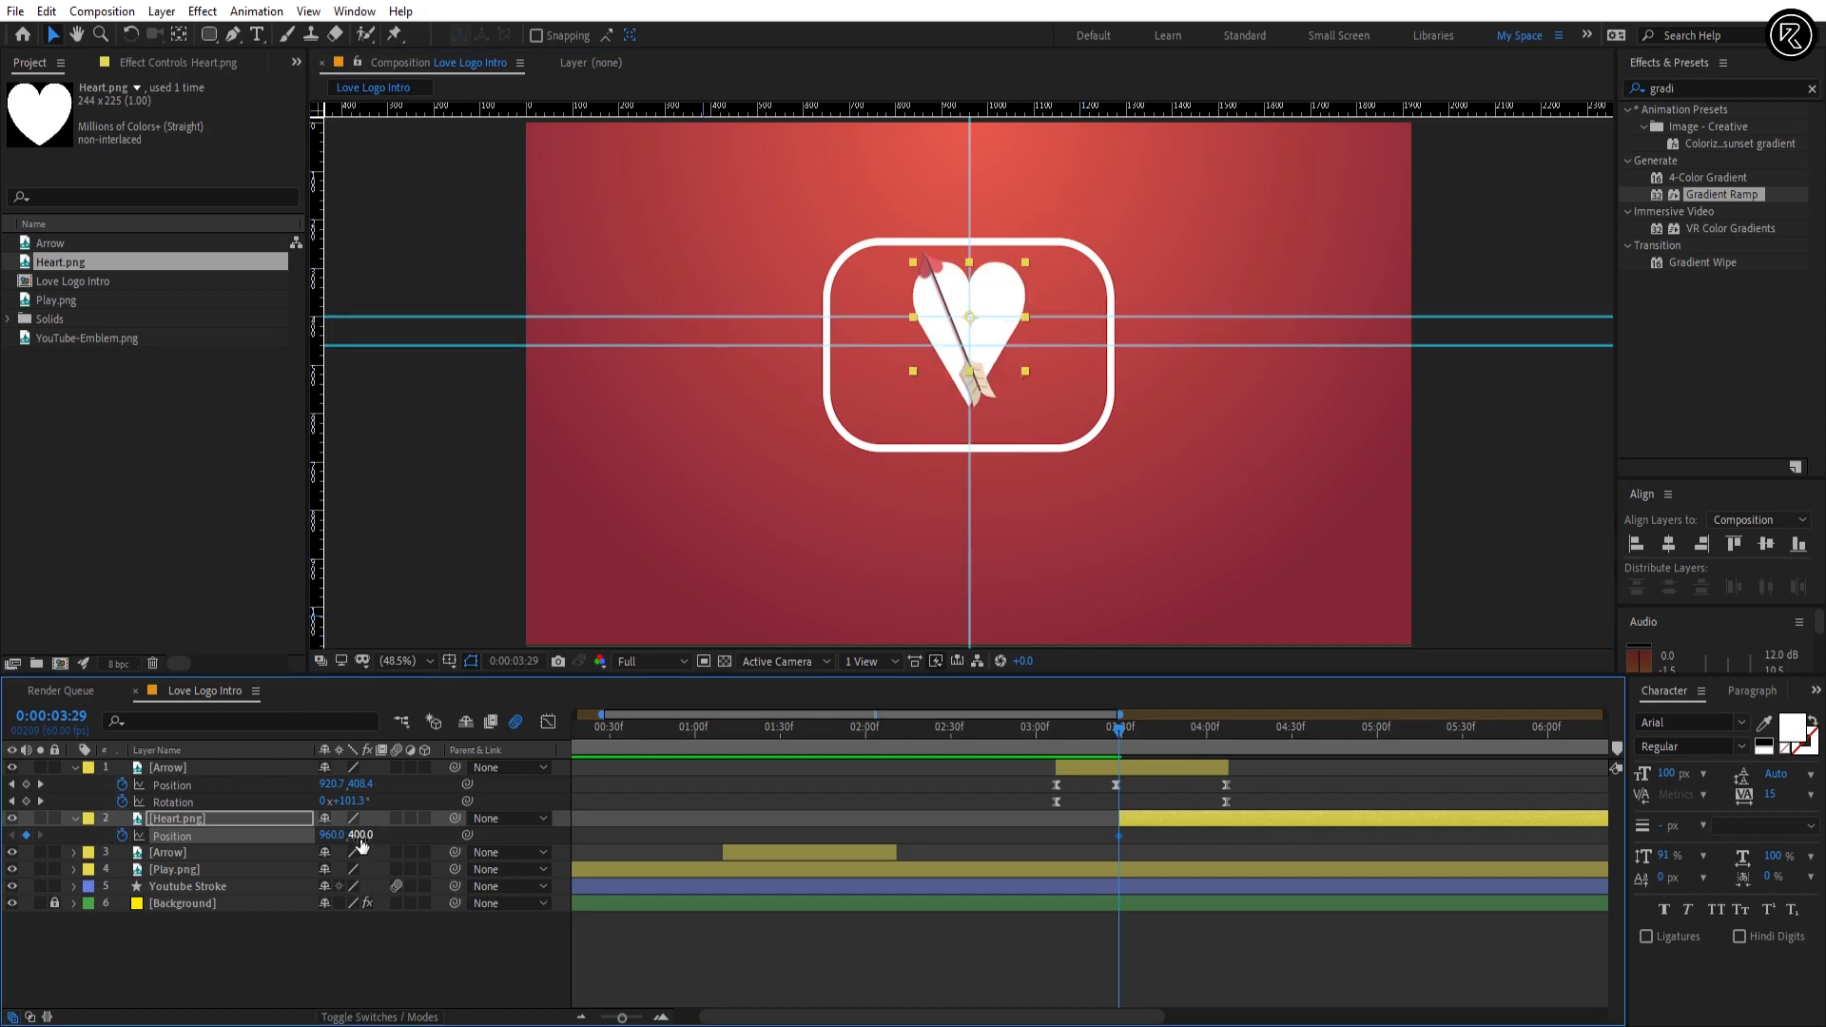
key("ctrl+semicolon")
key("ctrl+semicolon")
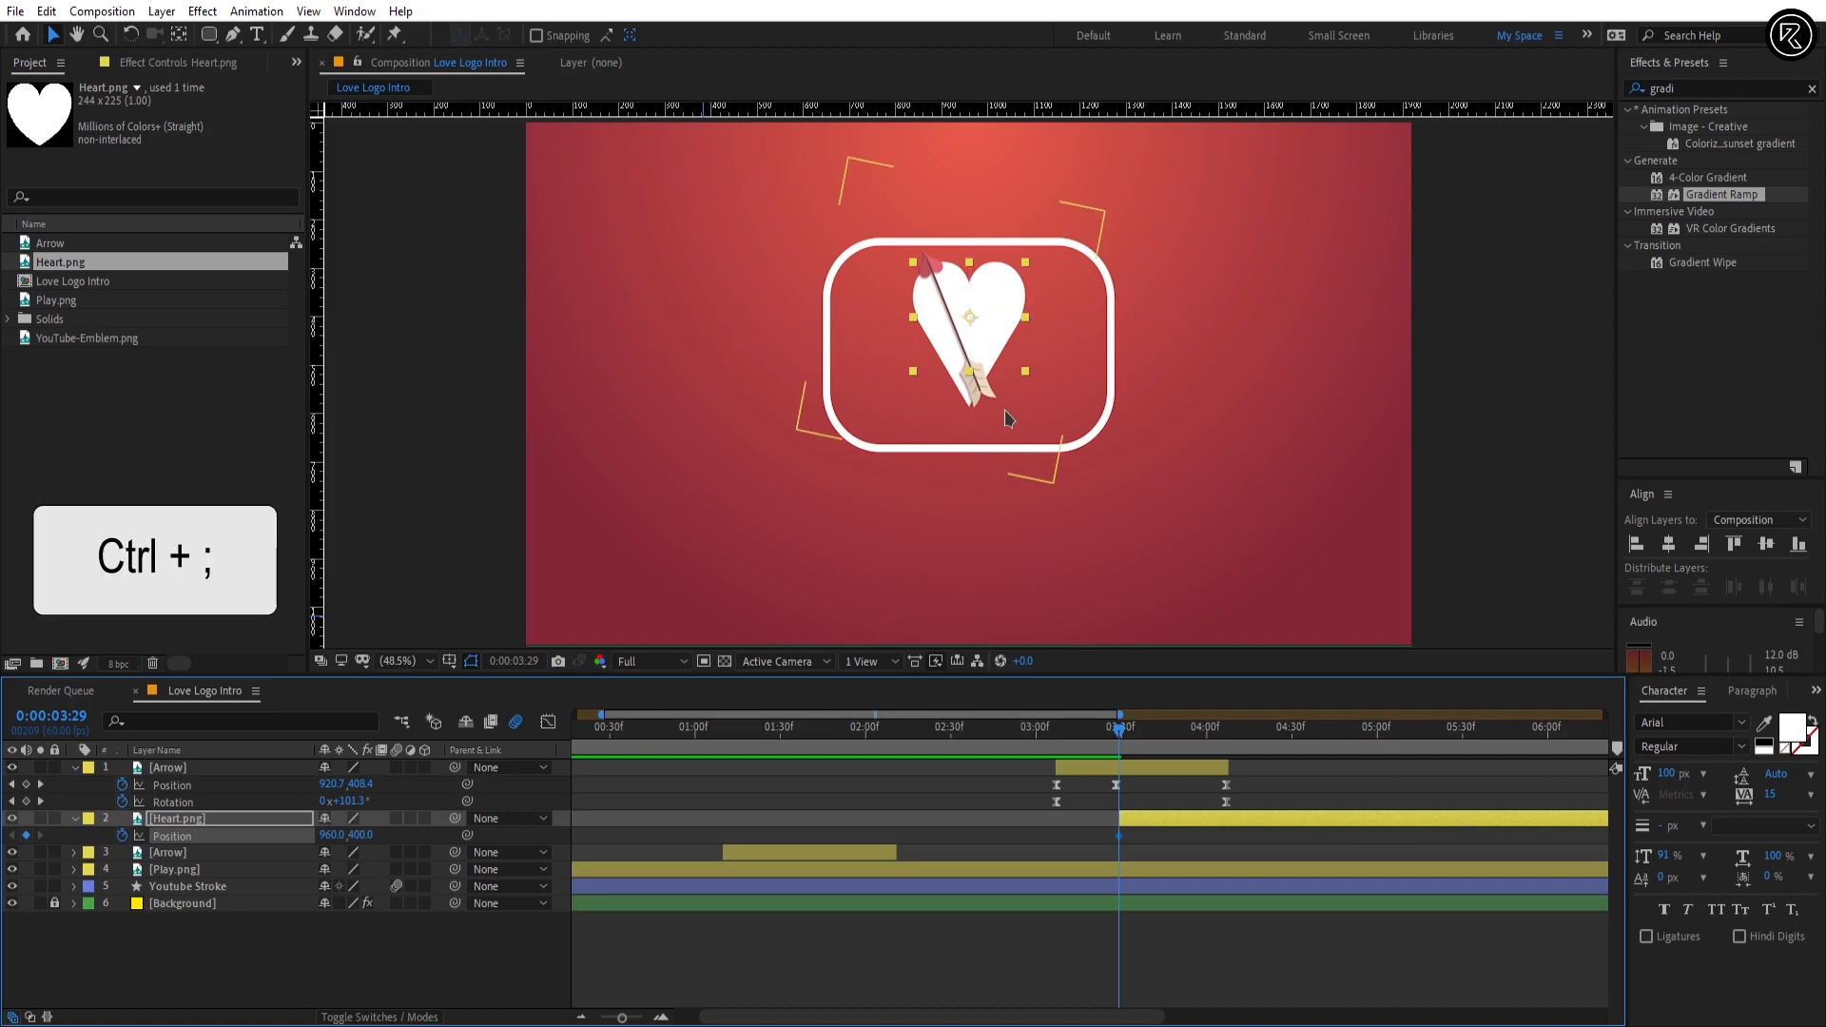
Step: Add a Heart.png Position keyframe at 0:00:04:03 and set its Y value to 474.5
left_click(1209, 732)
left_click_drag(1209, 734, 1215, 736)
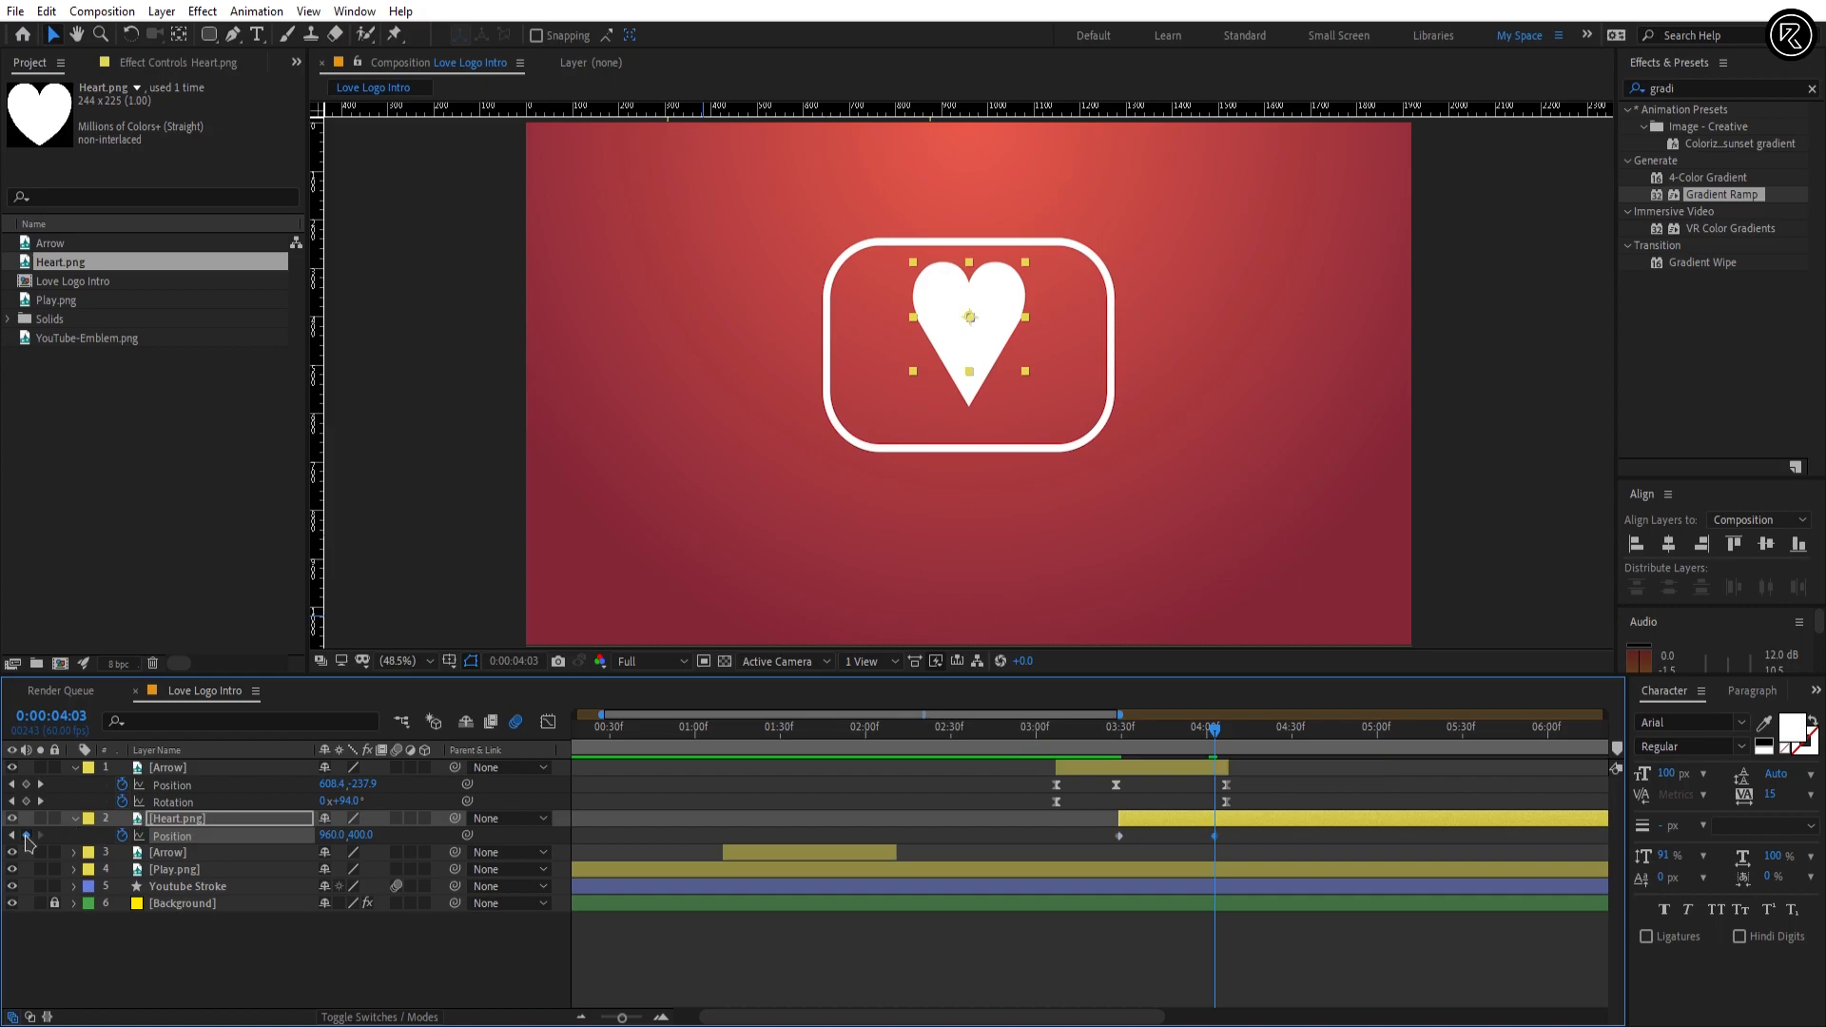
left_click_drag(354, 837, 404, 837)
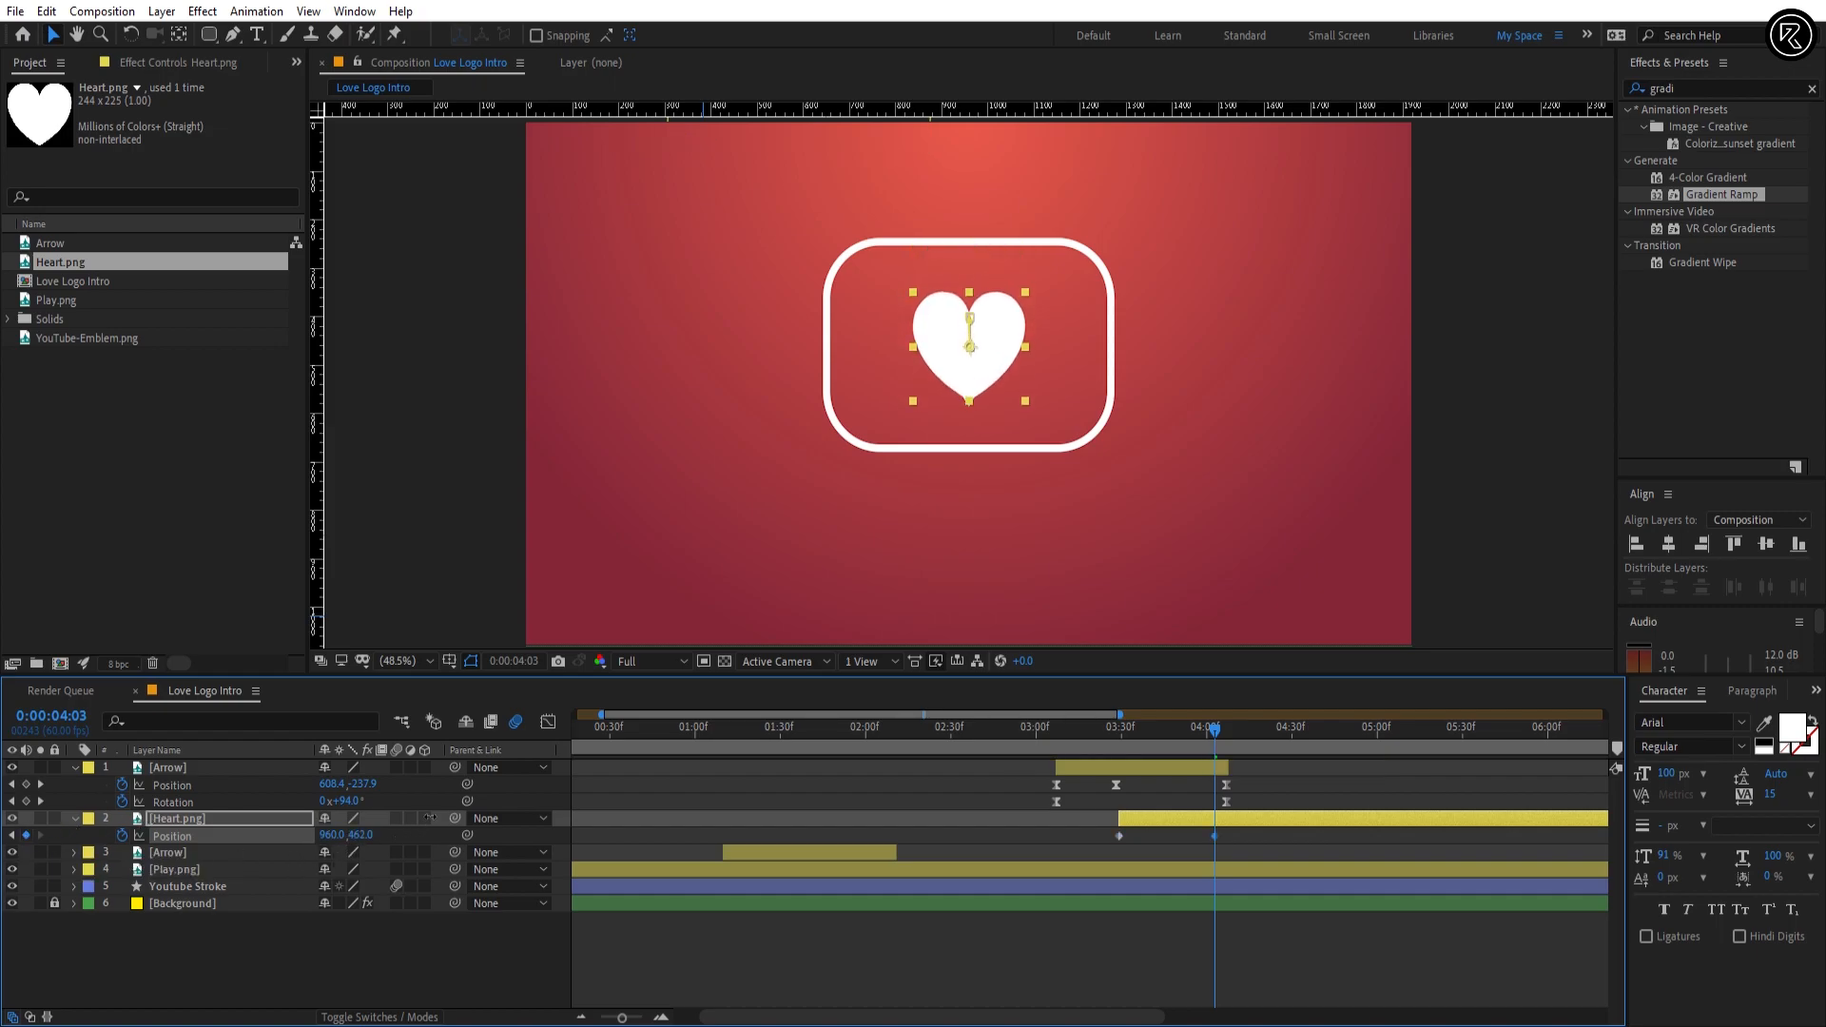
left_click(361, 836)
key("Return")
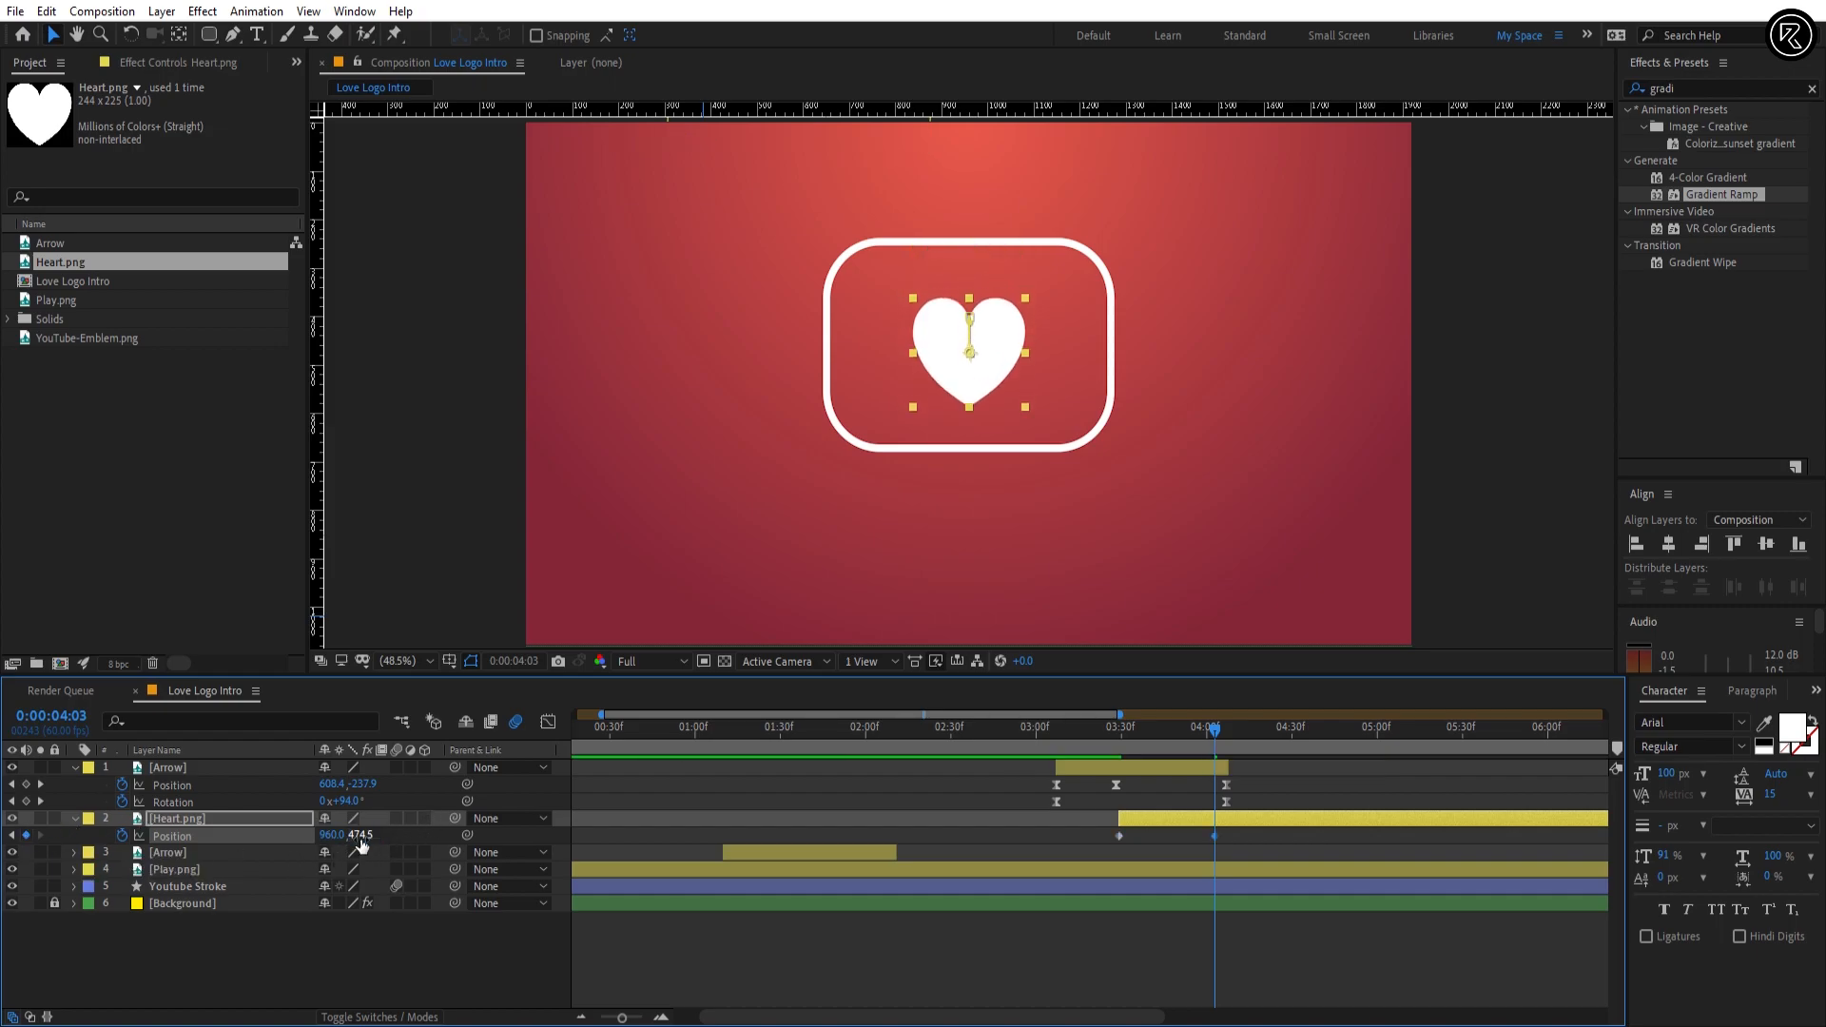
Step: Unlink the Heart.png scale proportions, set the vertical scale to 0% at 0:00:03:29 and preview the heart's growth
mouse_move(1113, 740)
left_mouse_down()
mouse_move(1168, 747)
mouse_move(1124, 754)
left_mouse_up()
key("u")
key("u")
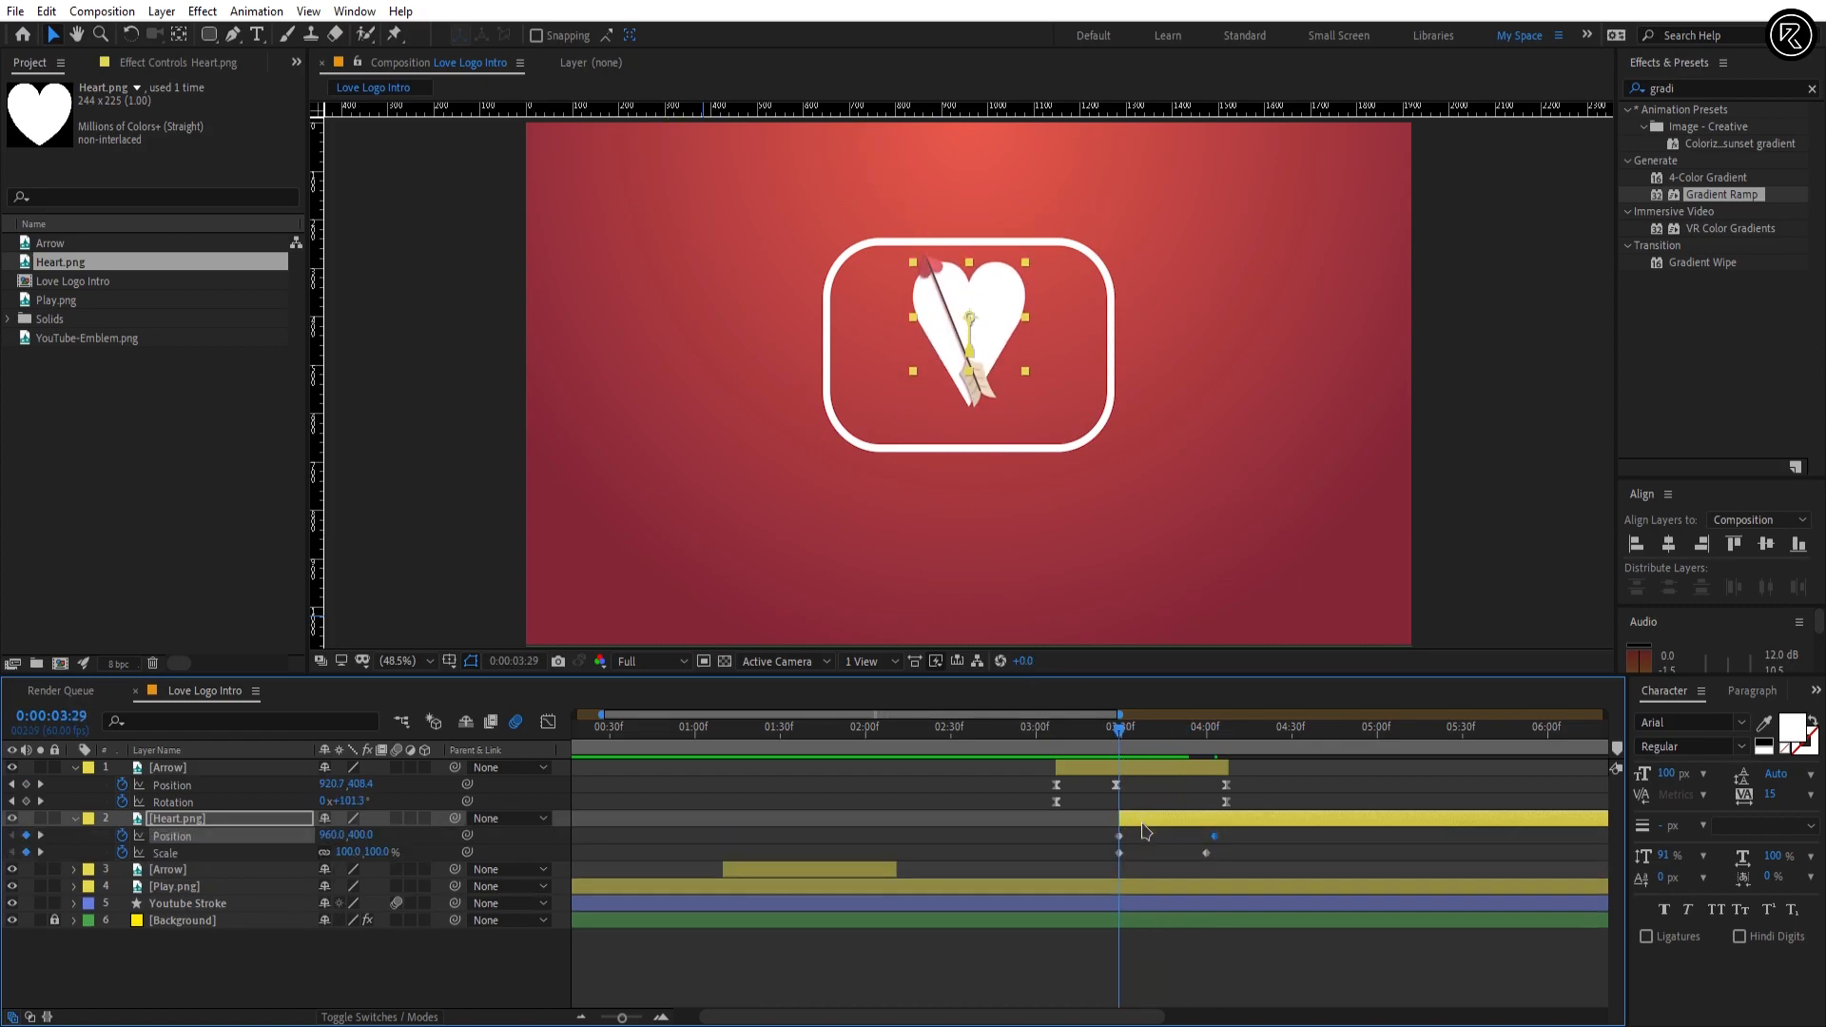
left_click(1142, 837)
left_click(1143, 820)
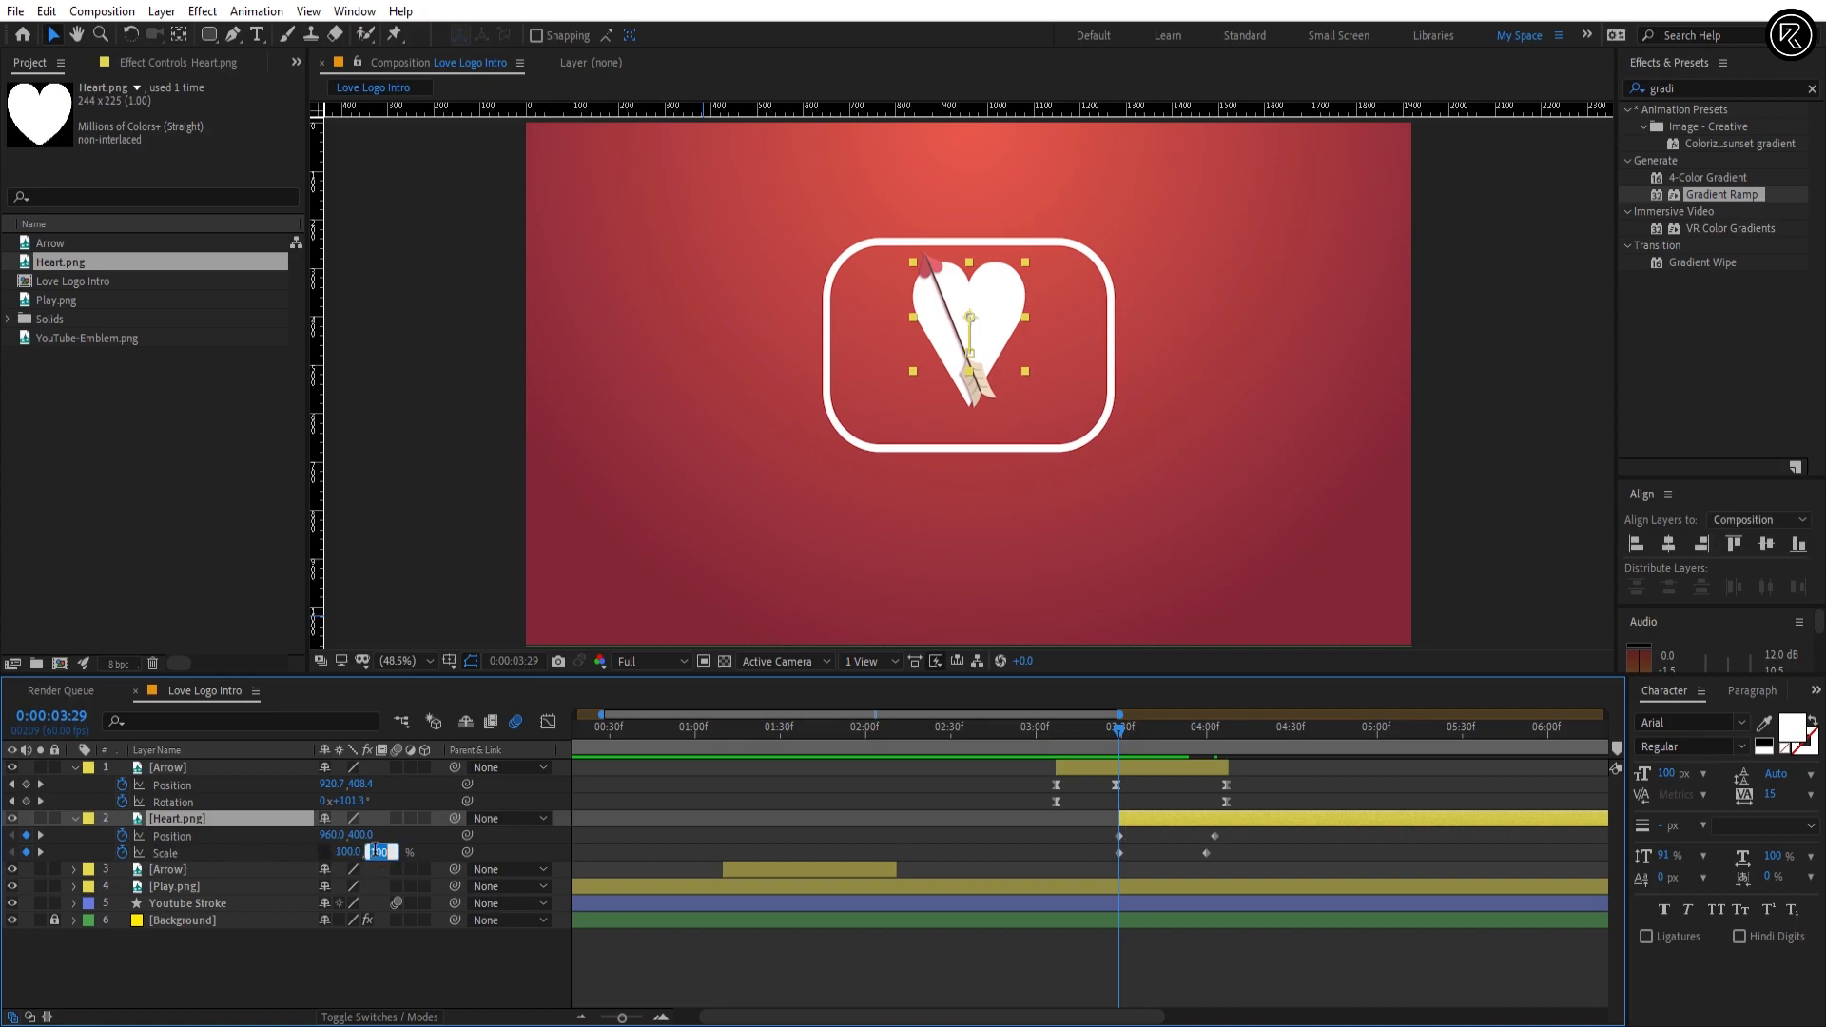
type("0")
key("Return")
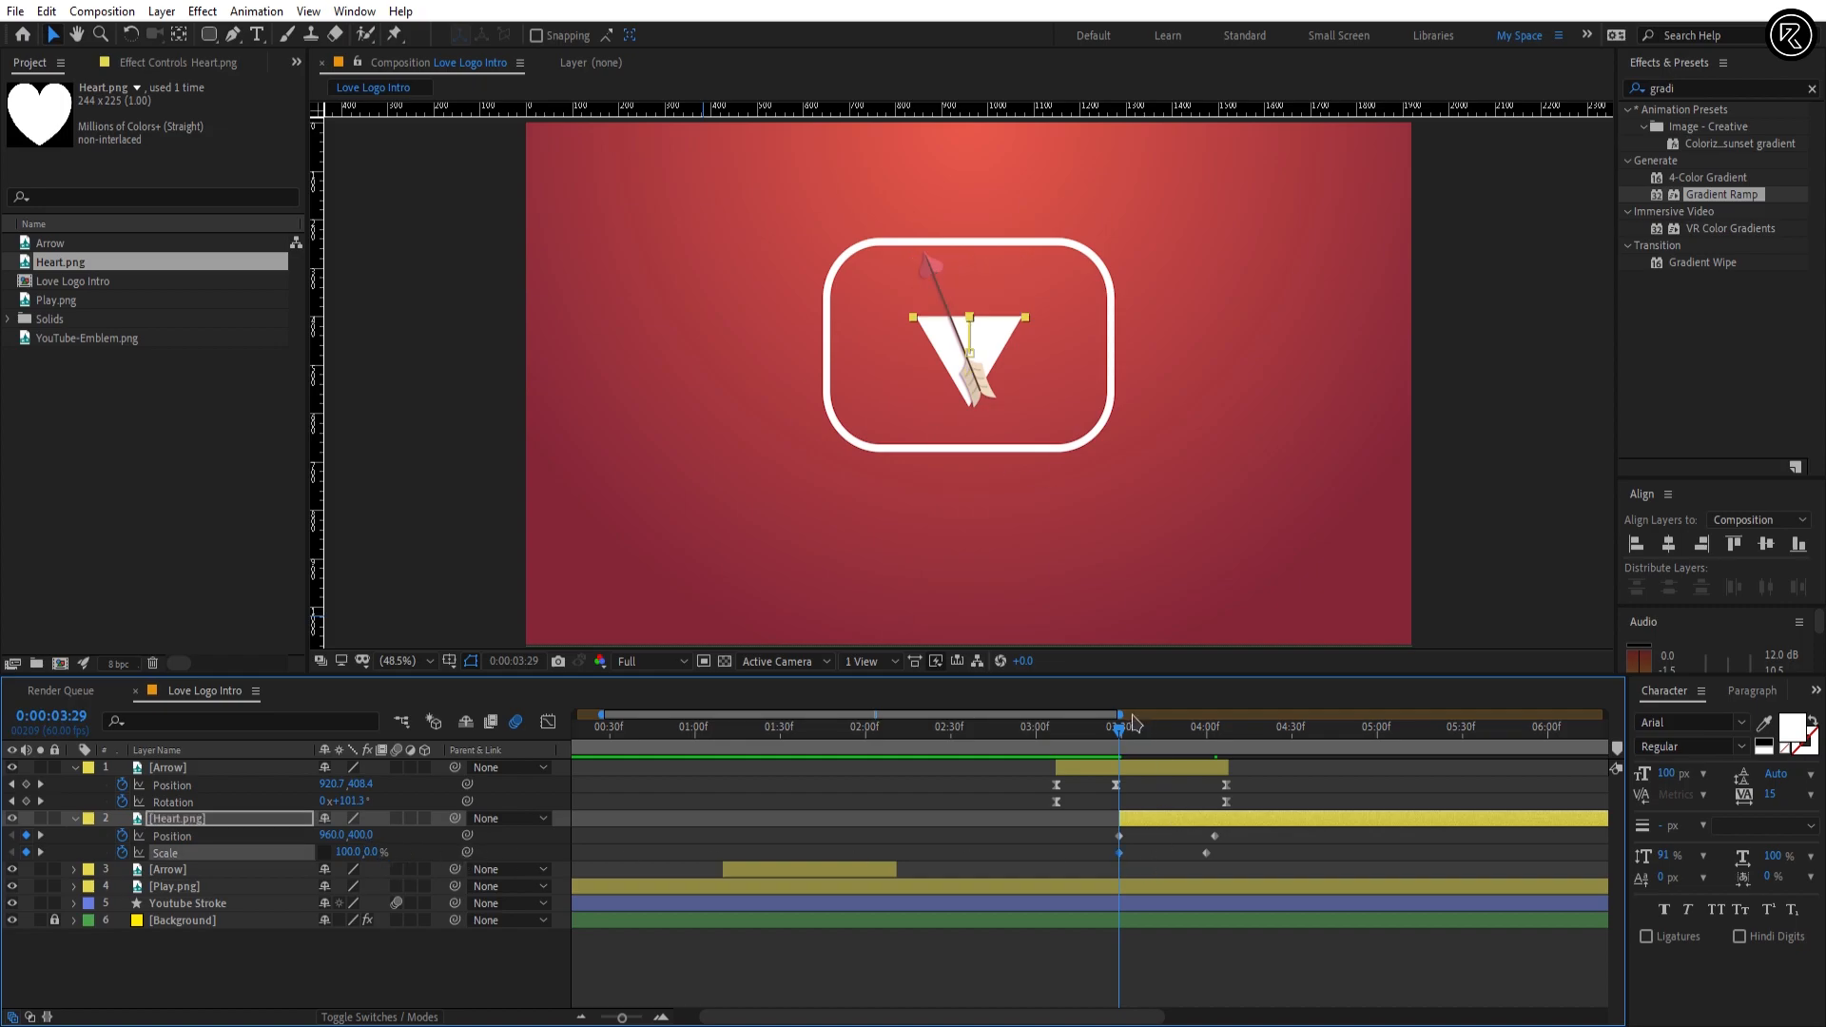
left_click_drag(1120, 728, 1065, 731)
key("space")
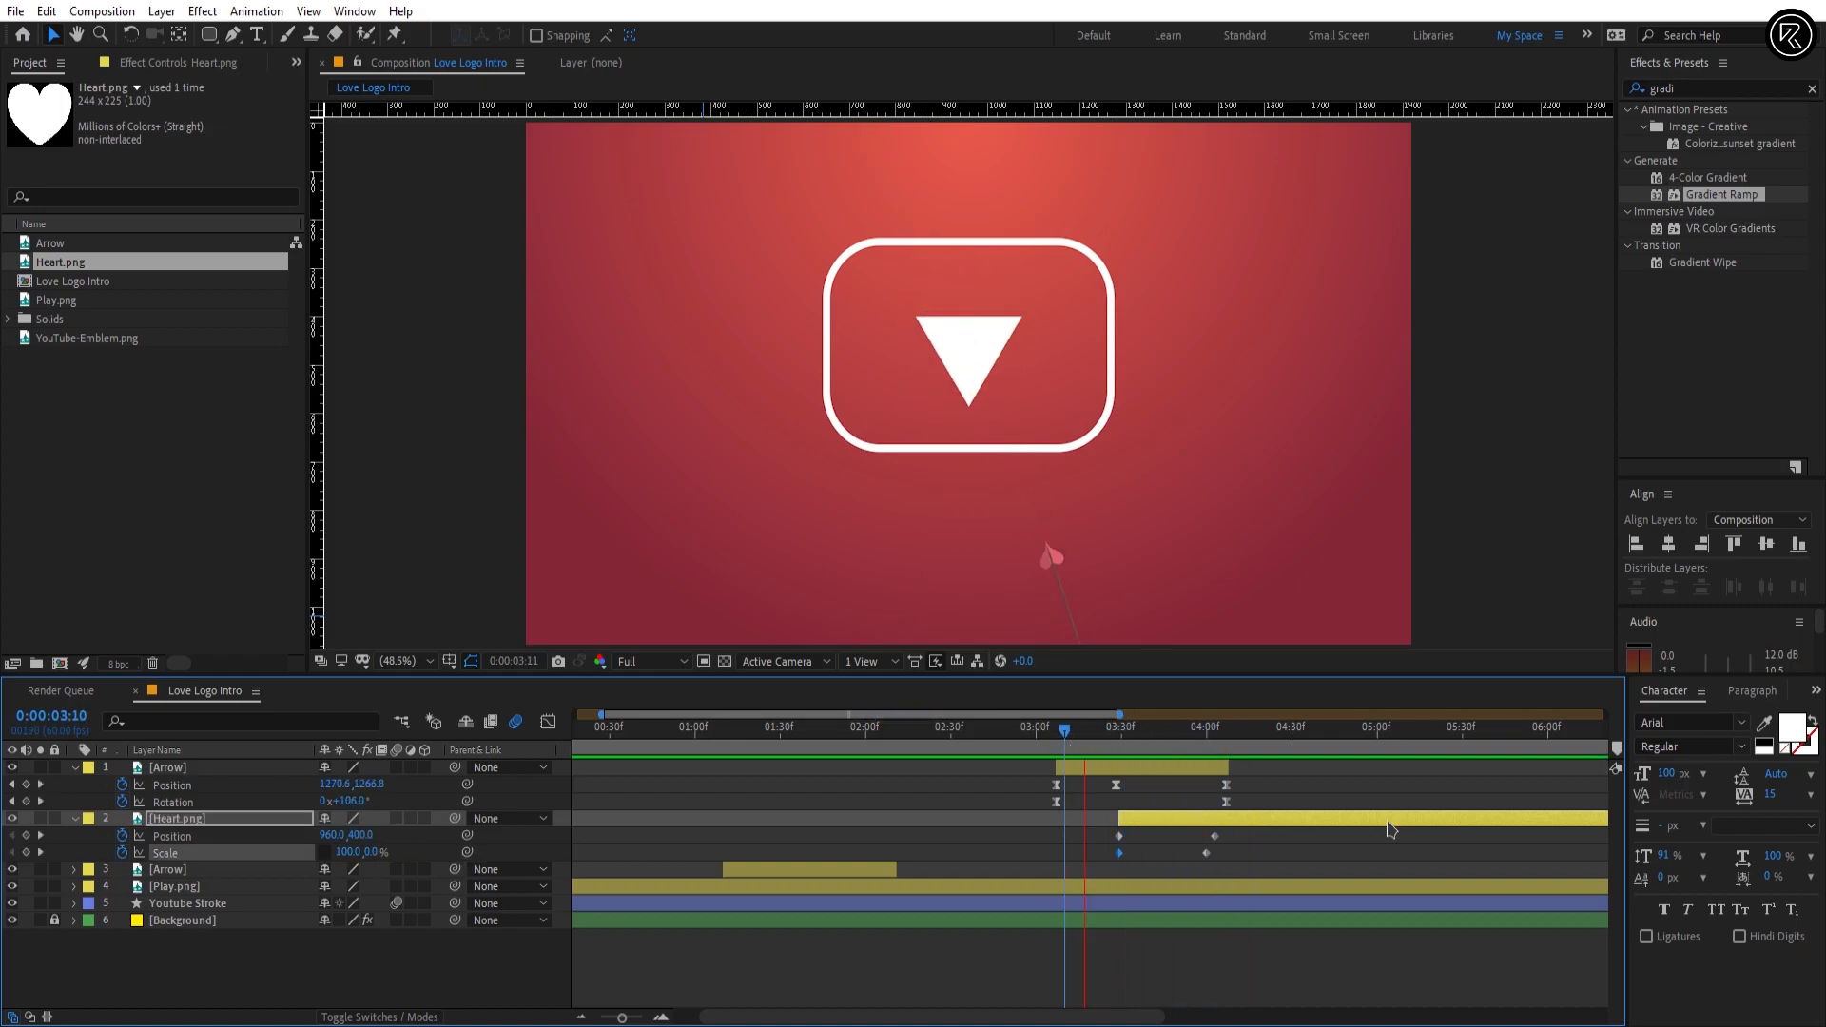
Step: Add a Heart.png Position keyframe at 0:00:03:43 with a Y value of 380
left_click_drag(1220, 732, 1159, 735)
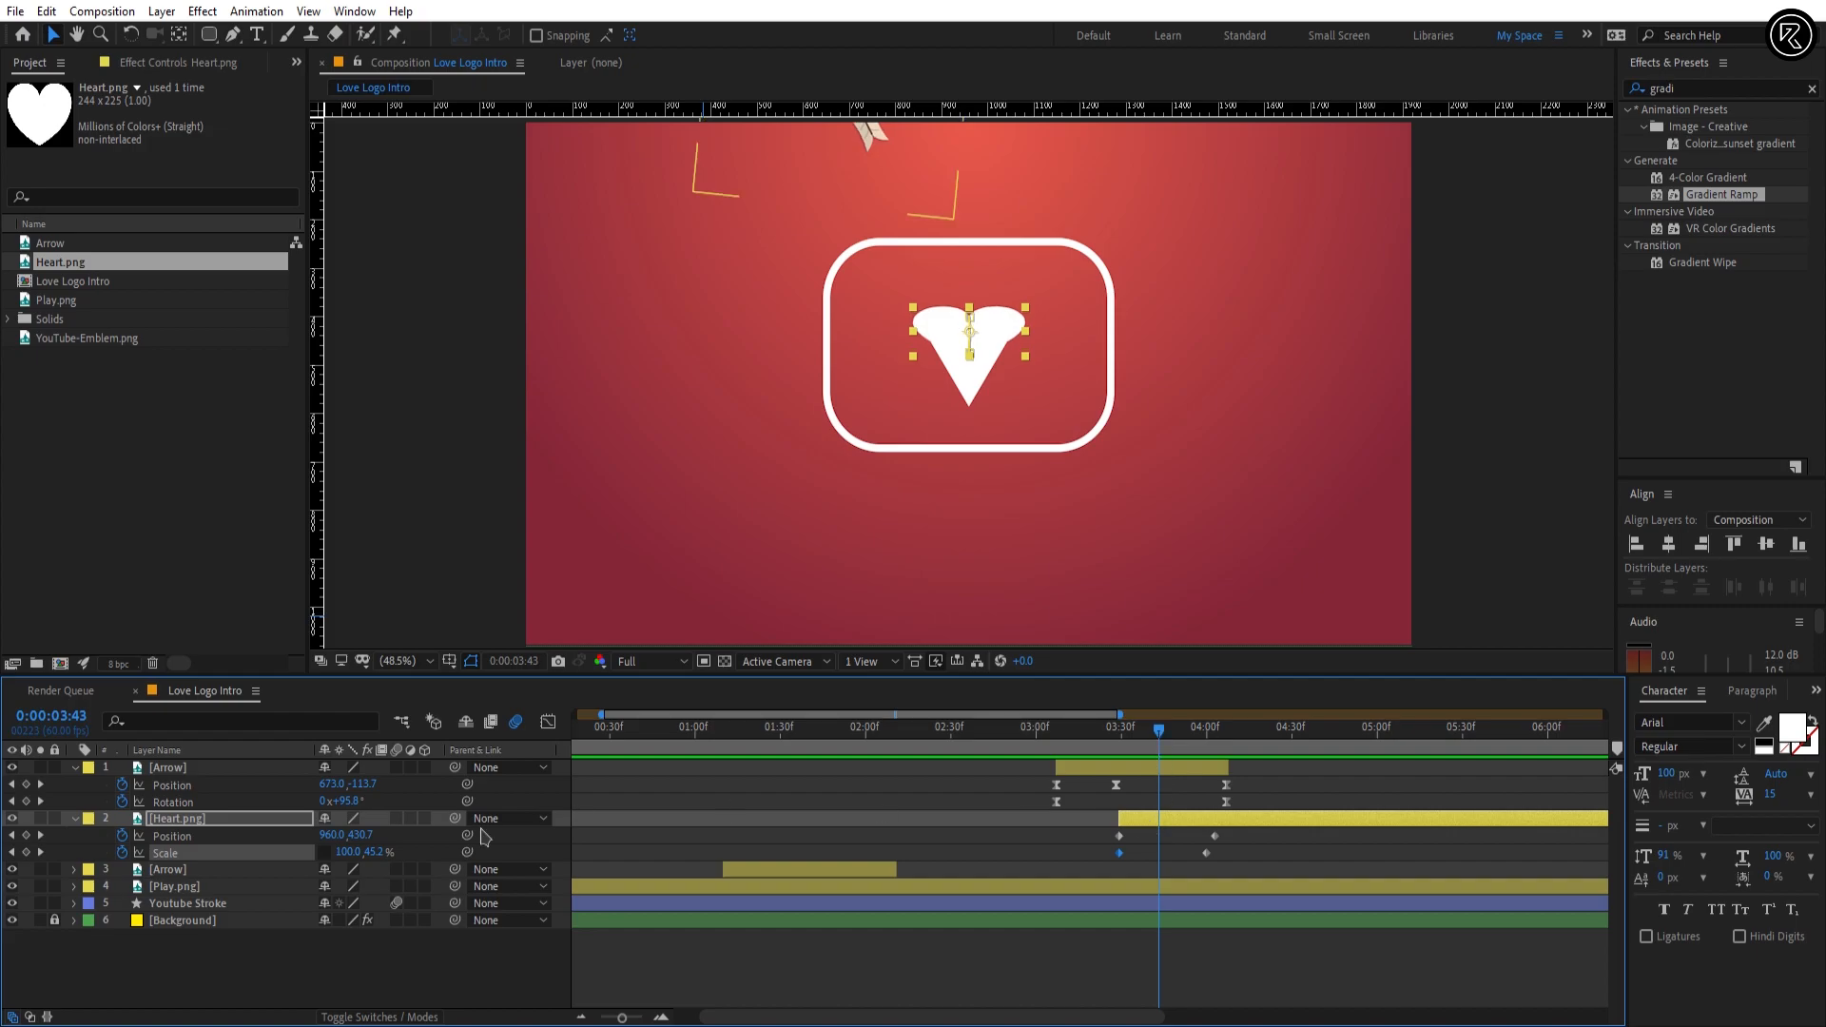
left_click_drag(357, 837, 368, 835)
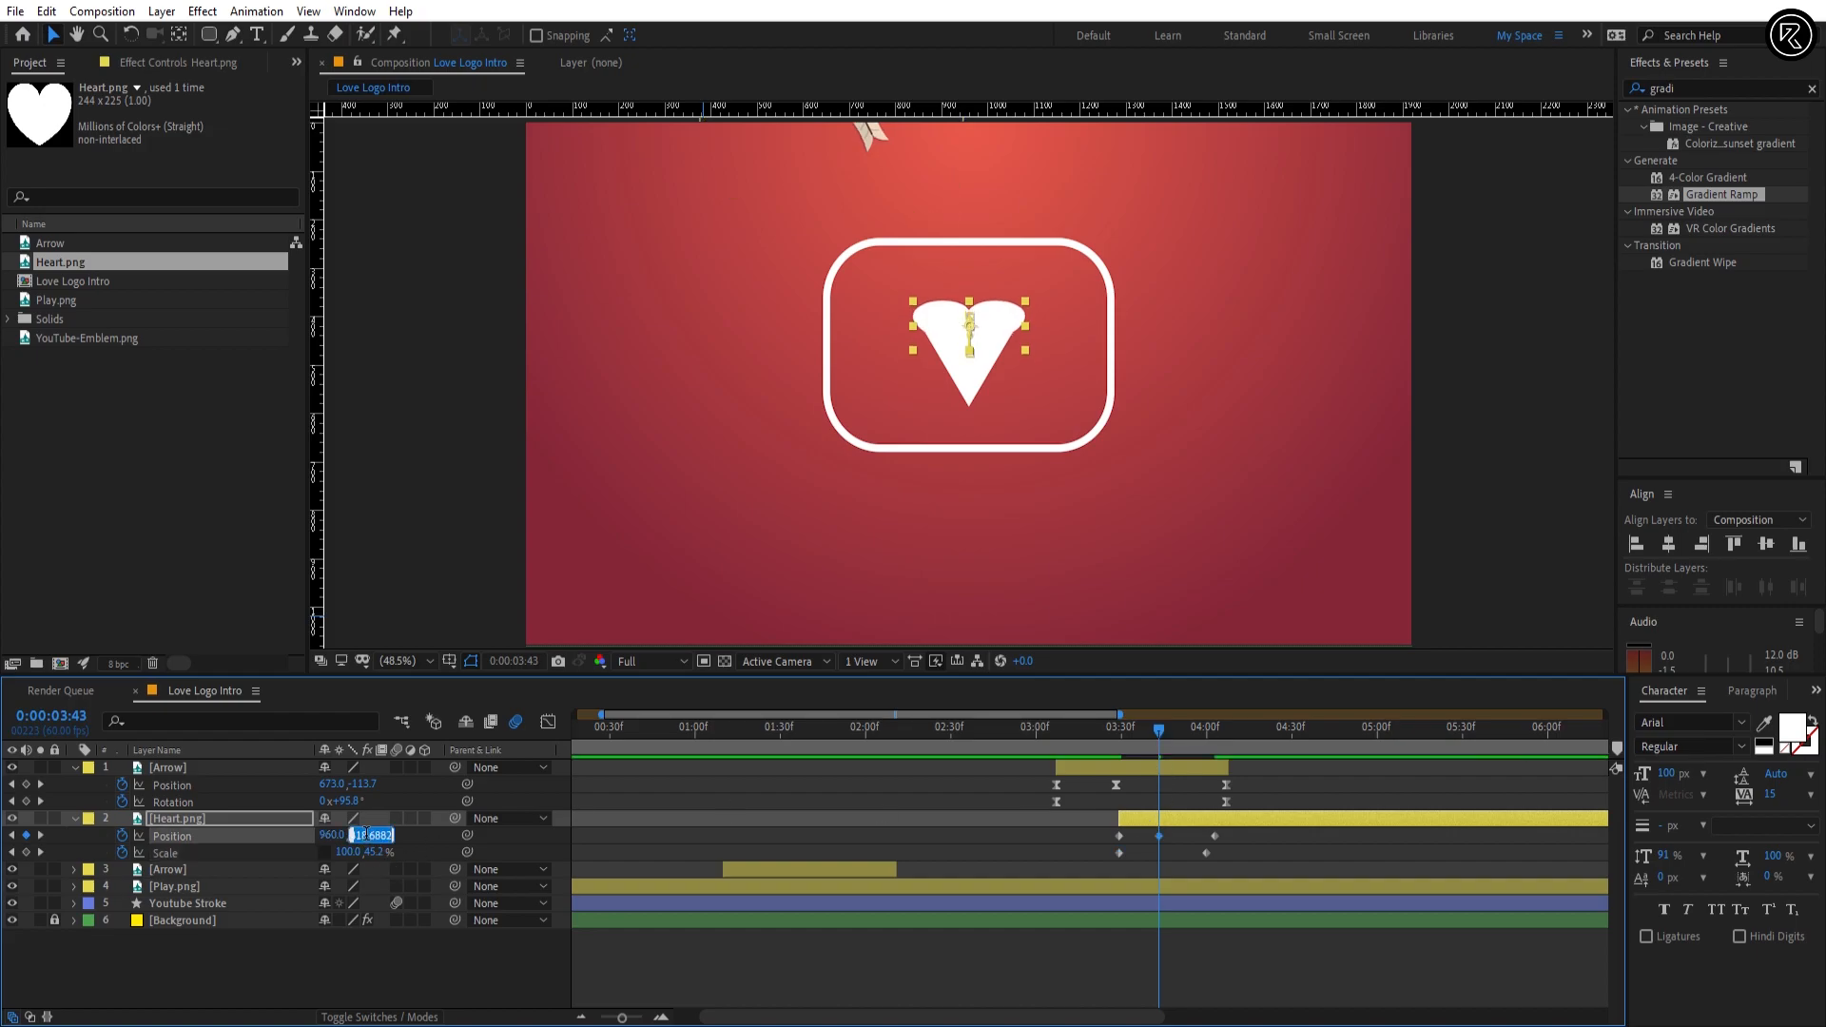
key("Return")
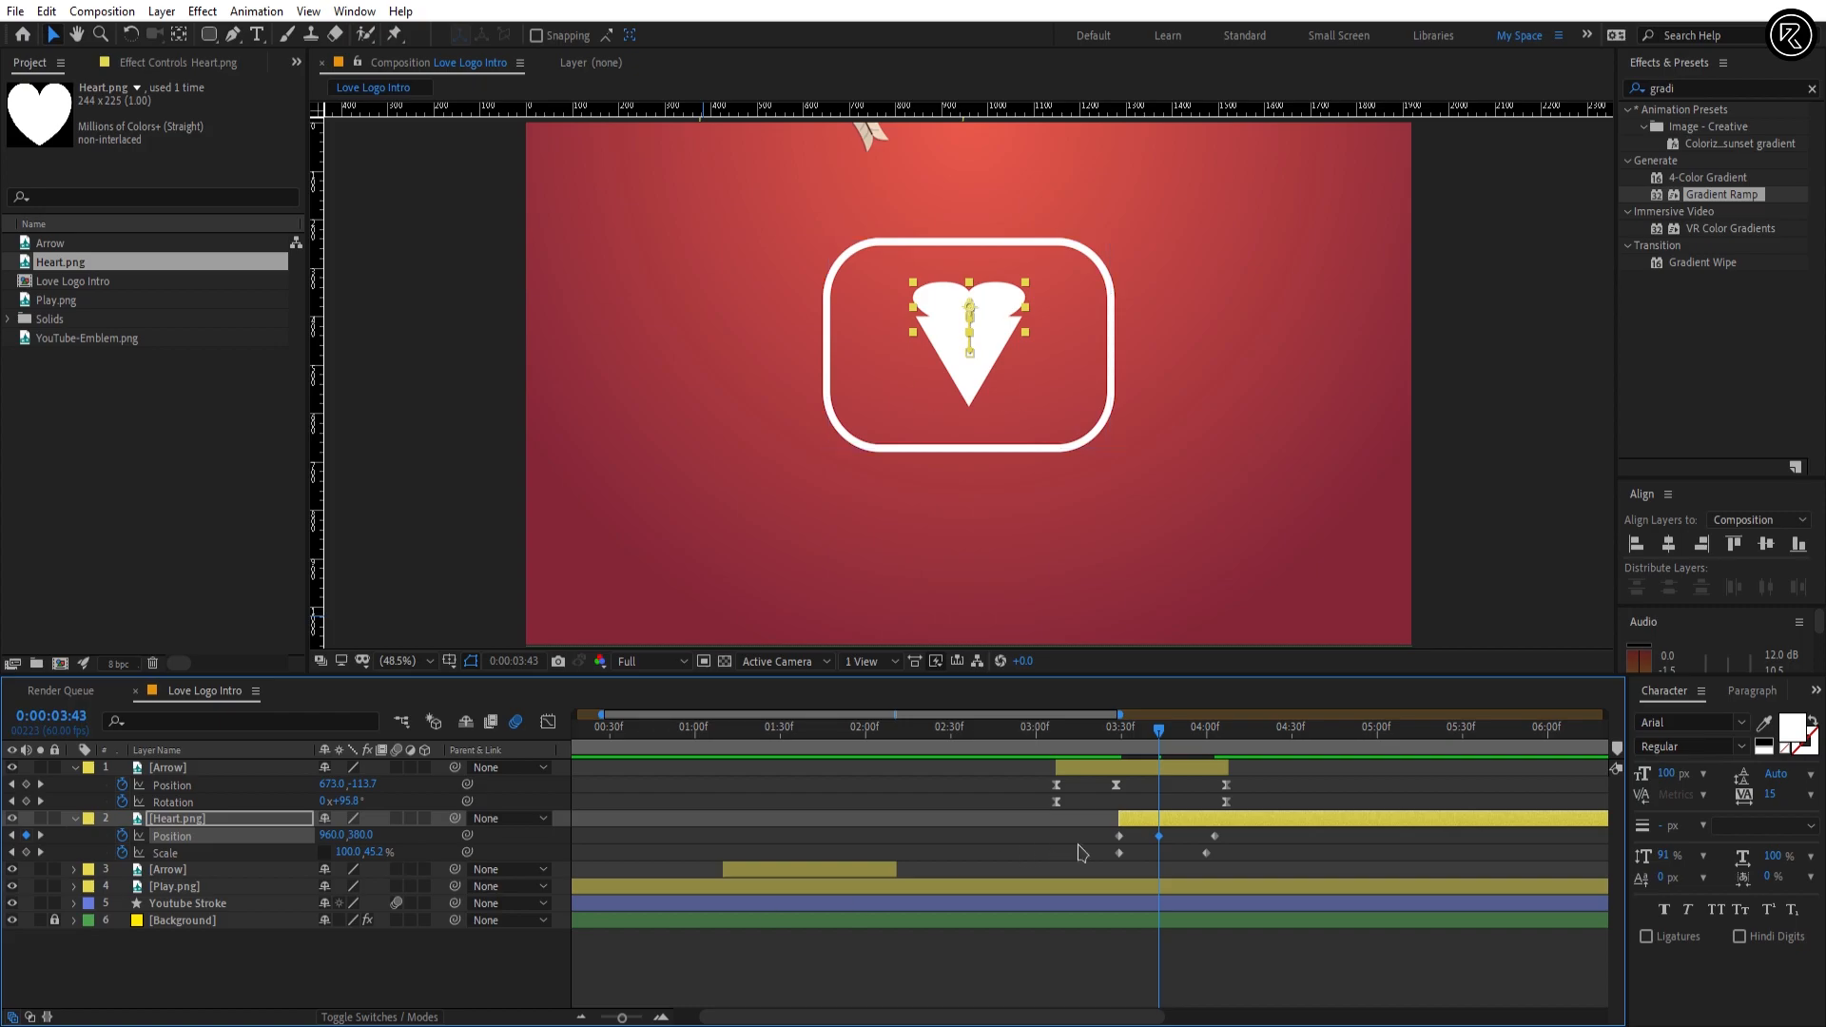
Step: Apply Easy Ease to all Heart.png Position and Scale keyframes and preview the heart's reveal
left_click_drag(1084, 829, 1294, 879)
key("F9")
left_click_drag(1159, 731, 1113, 735)
key("space")
key("space")
left_click(1100, 743)
key("space")
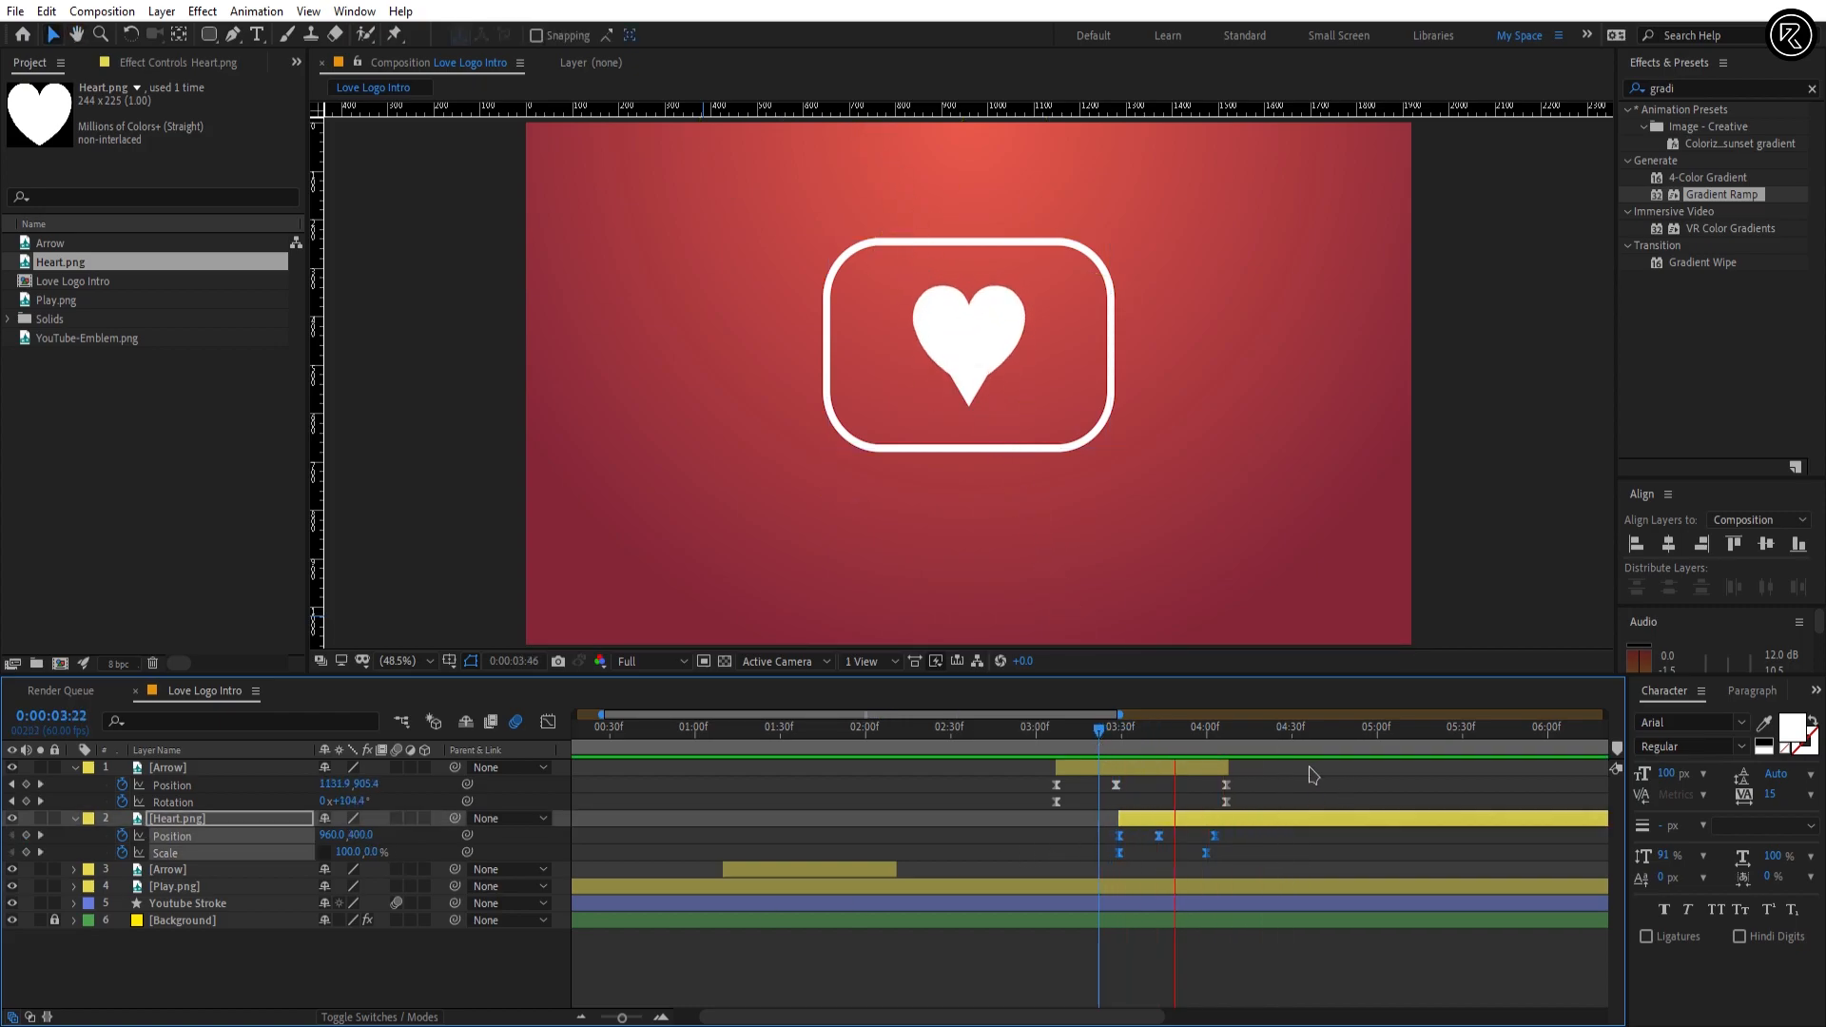
key("space")
Step: Add a Scale keyframe to the Play.png layer at 0:00:03:44, keeping it at 100%
left_click(1120, 744)
left_click(1163, 855)
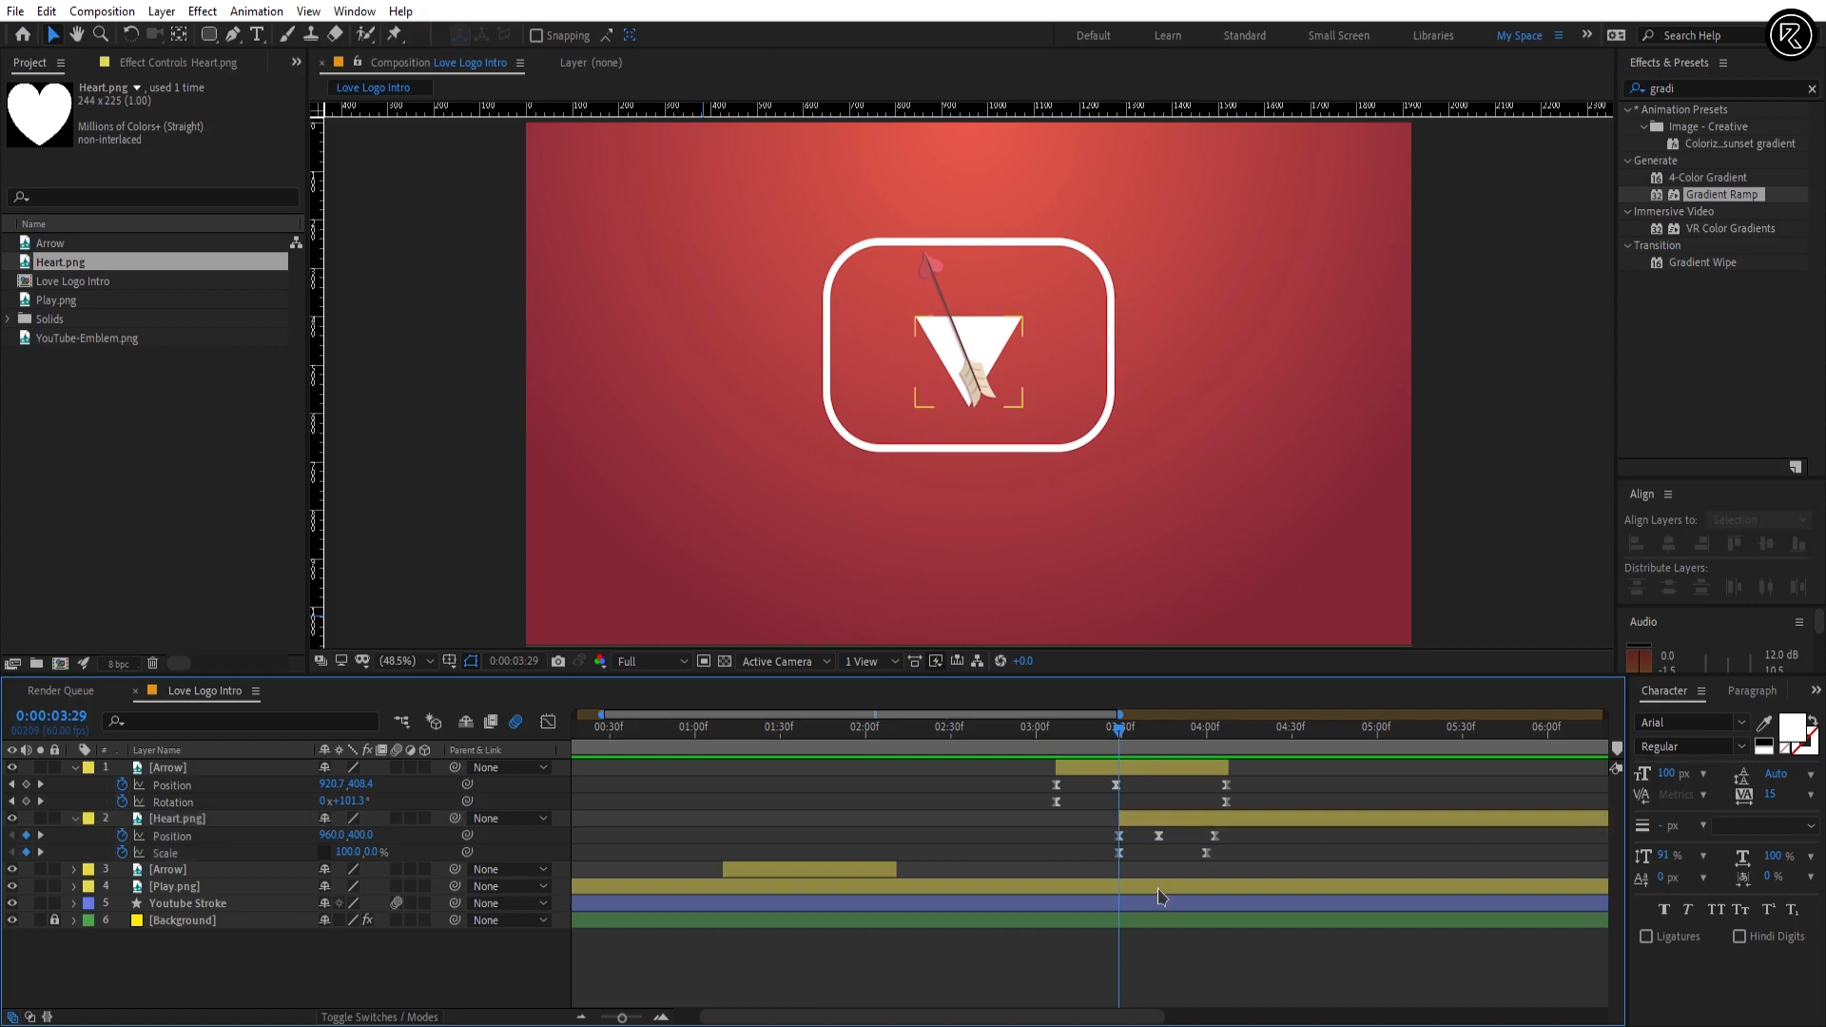
left_click(1161, 890)
key("s")
left_click_drag(1132, 734, 1168, 753)
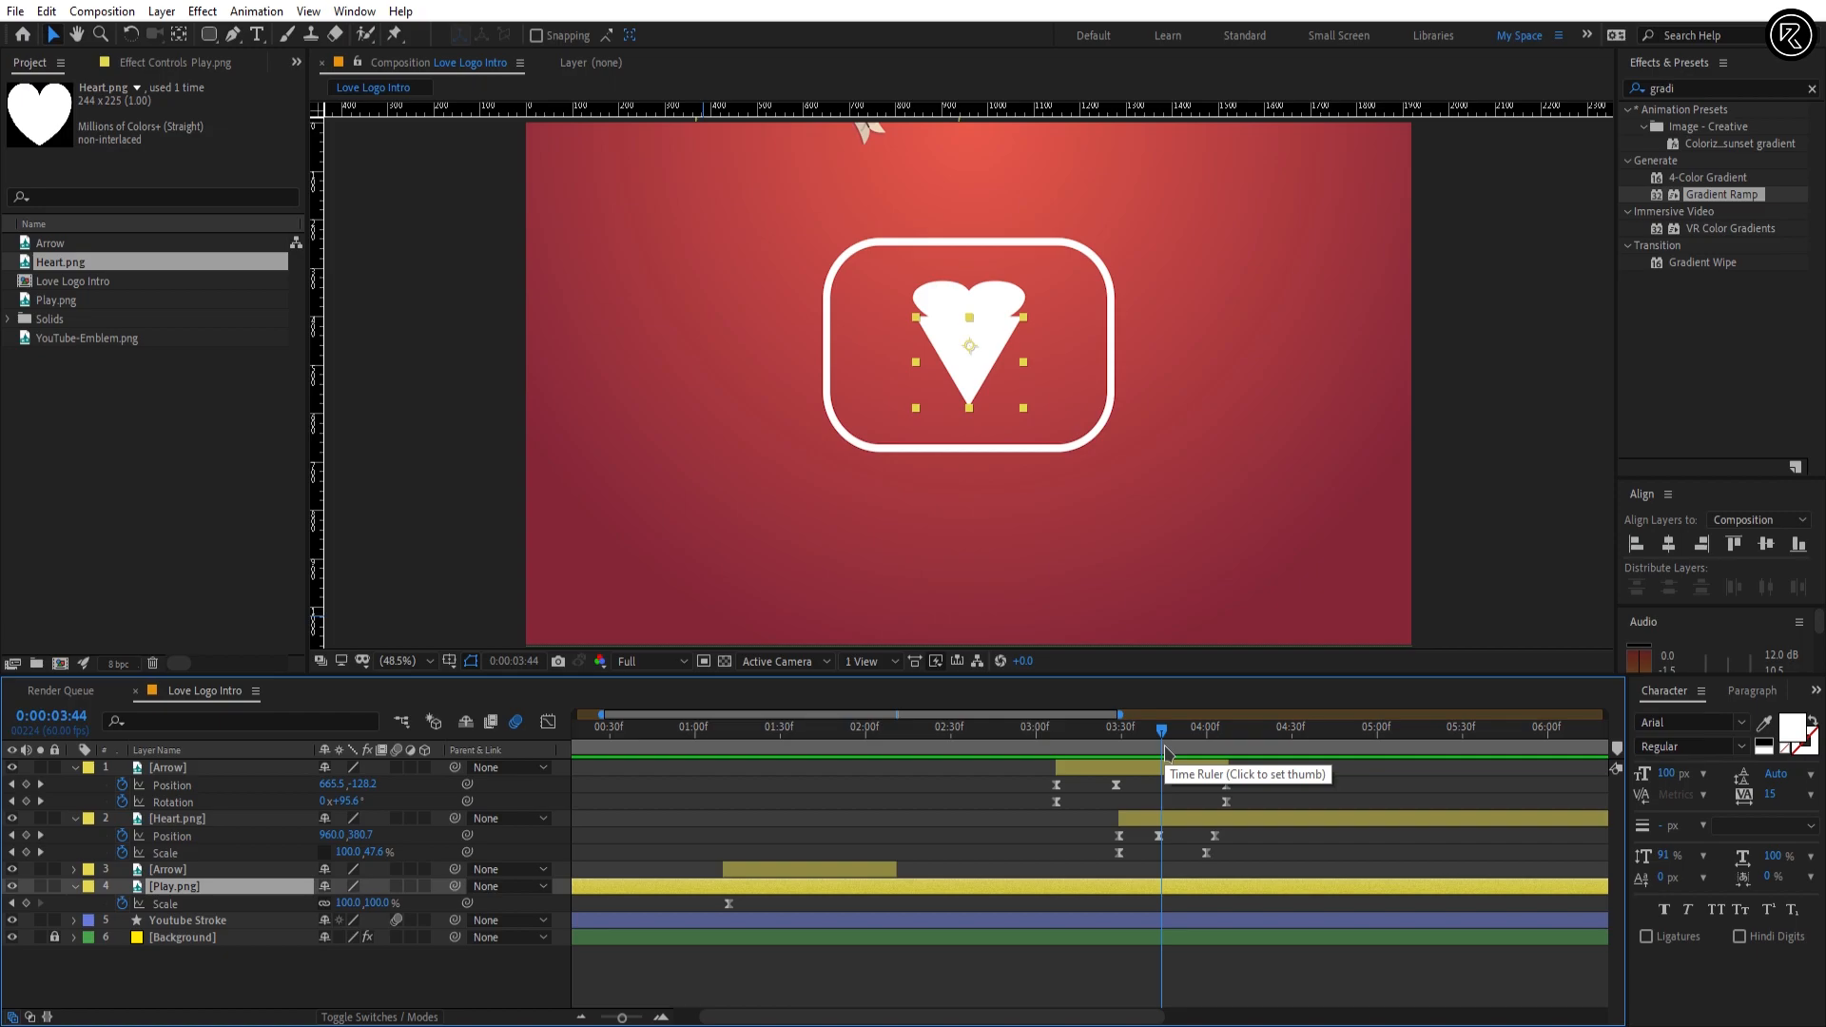
left_click(25, 904)
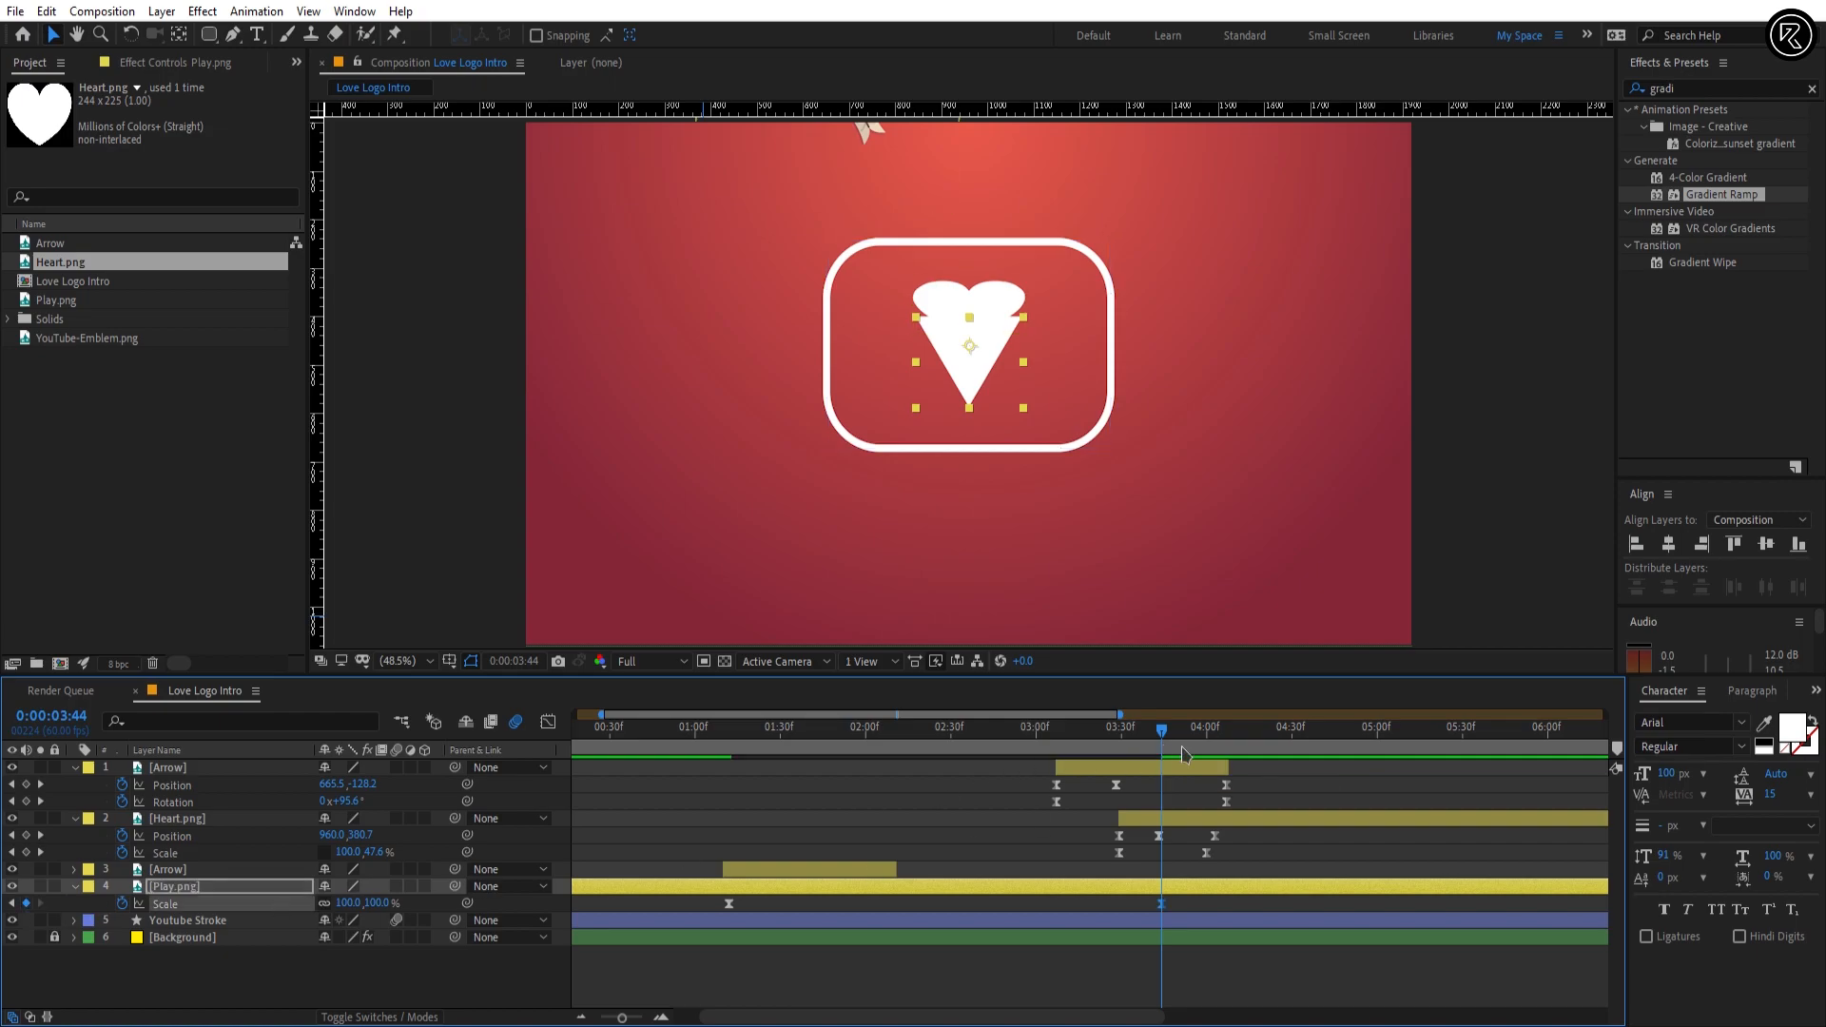
Step: Set the Play.png scale to 80% at 0:00:04:07
left_click(1218, 741)
left_click_drag(1216, 744, 1227, 744)
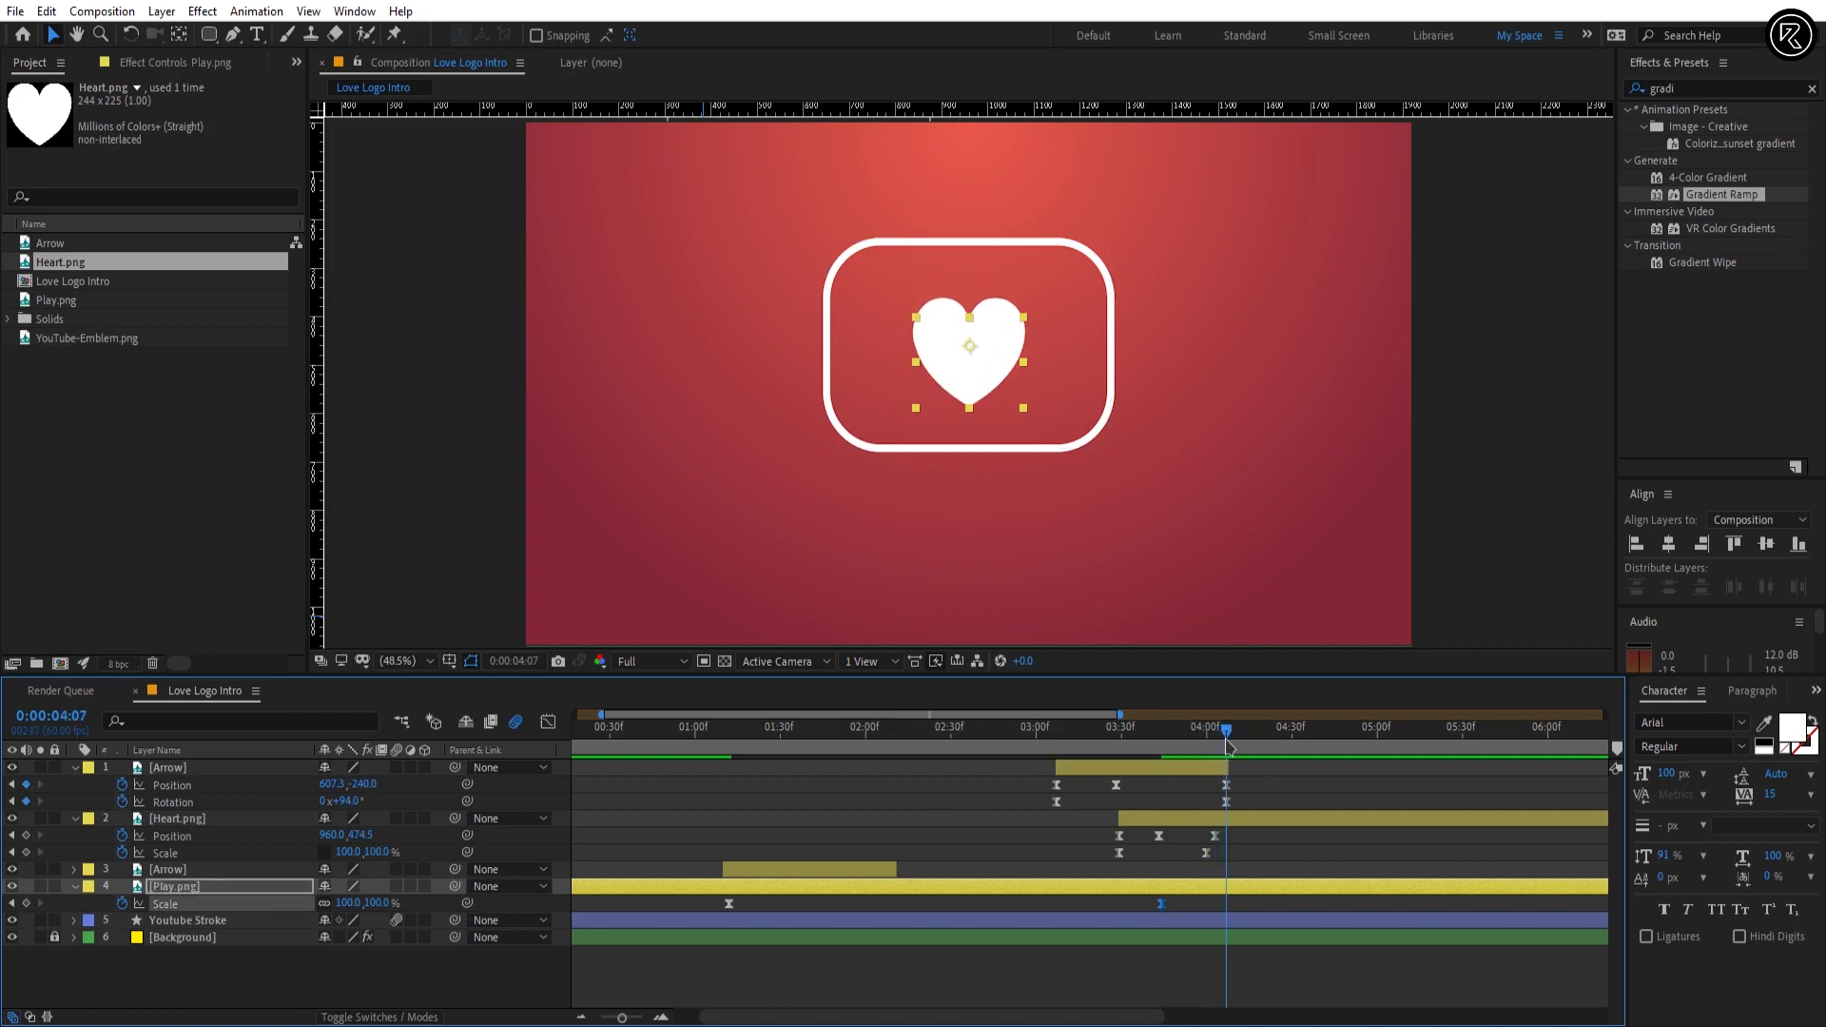
left_click(368, 903)
type("80")
key("Return")
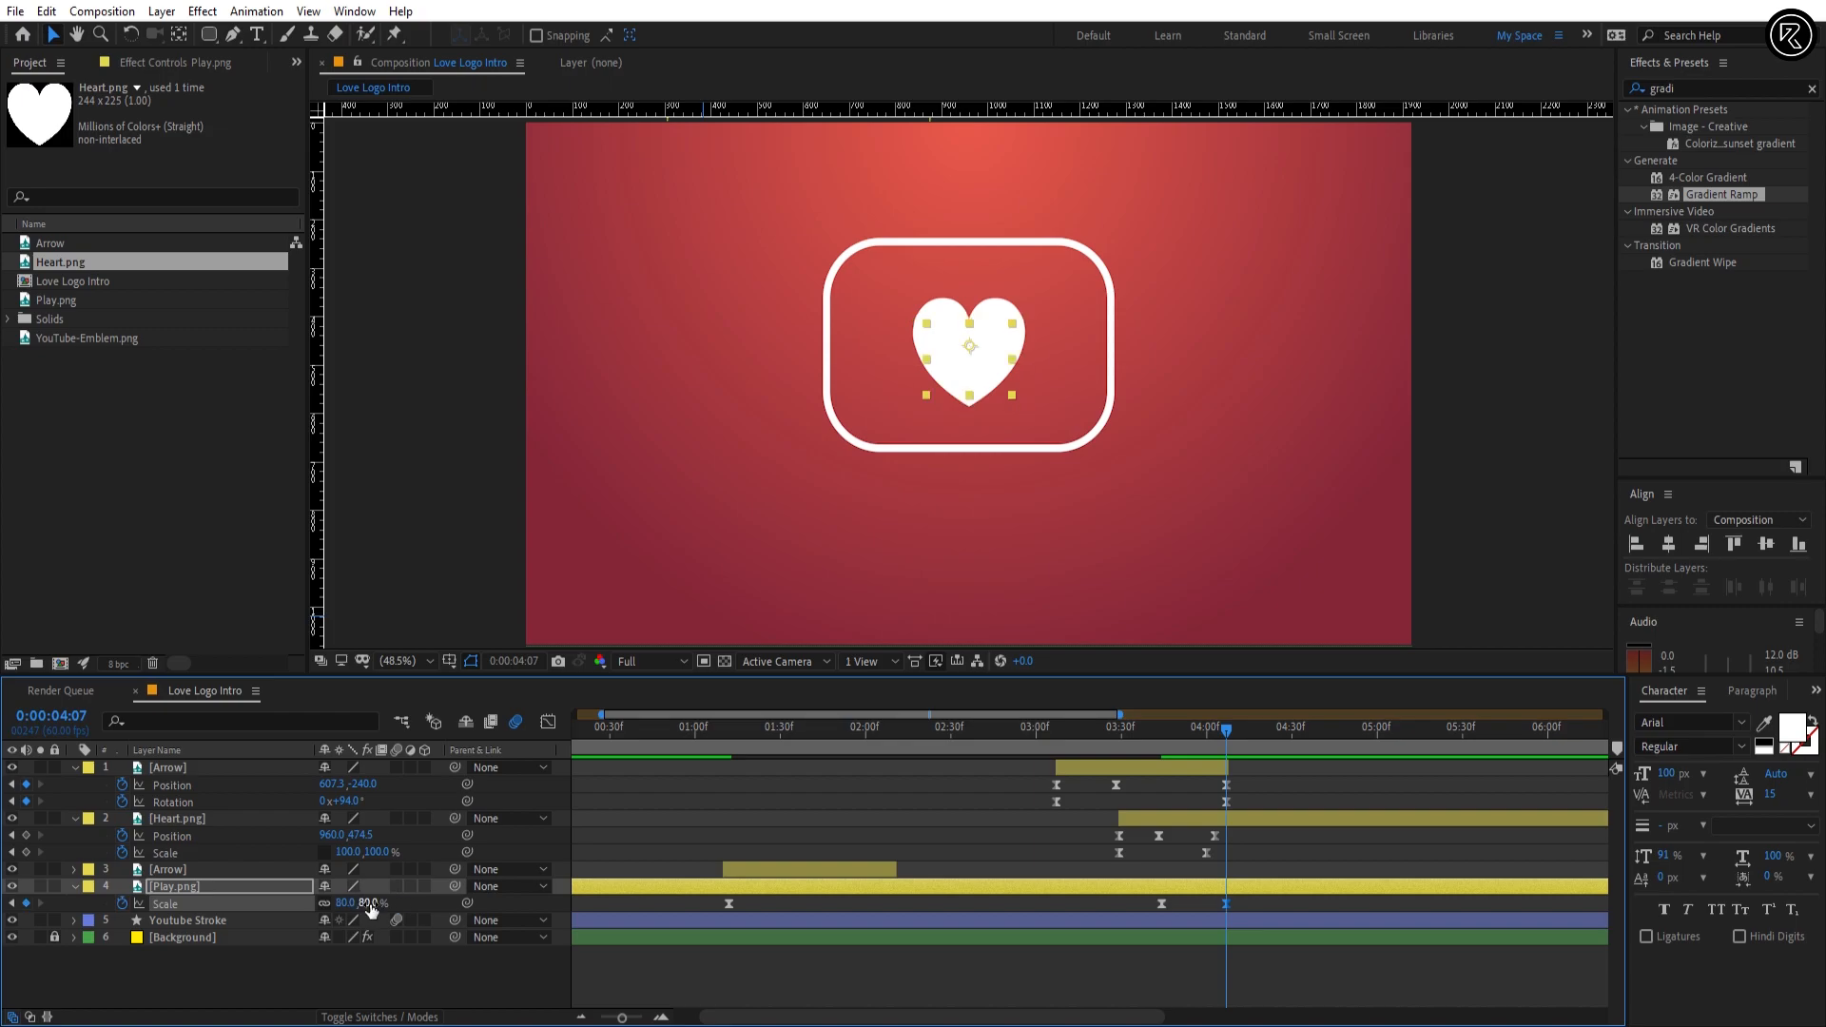
Step: Keyframe the Play.png Position at 0:00:03:28 and at 0:00:04:03 with Y 457, then apply Easy Ease to both keyframes
key("p")
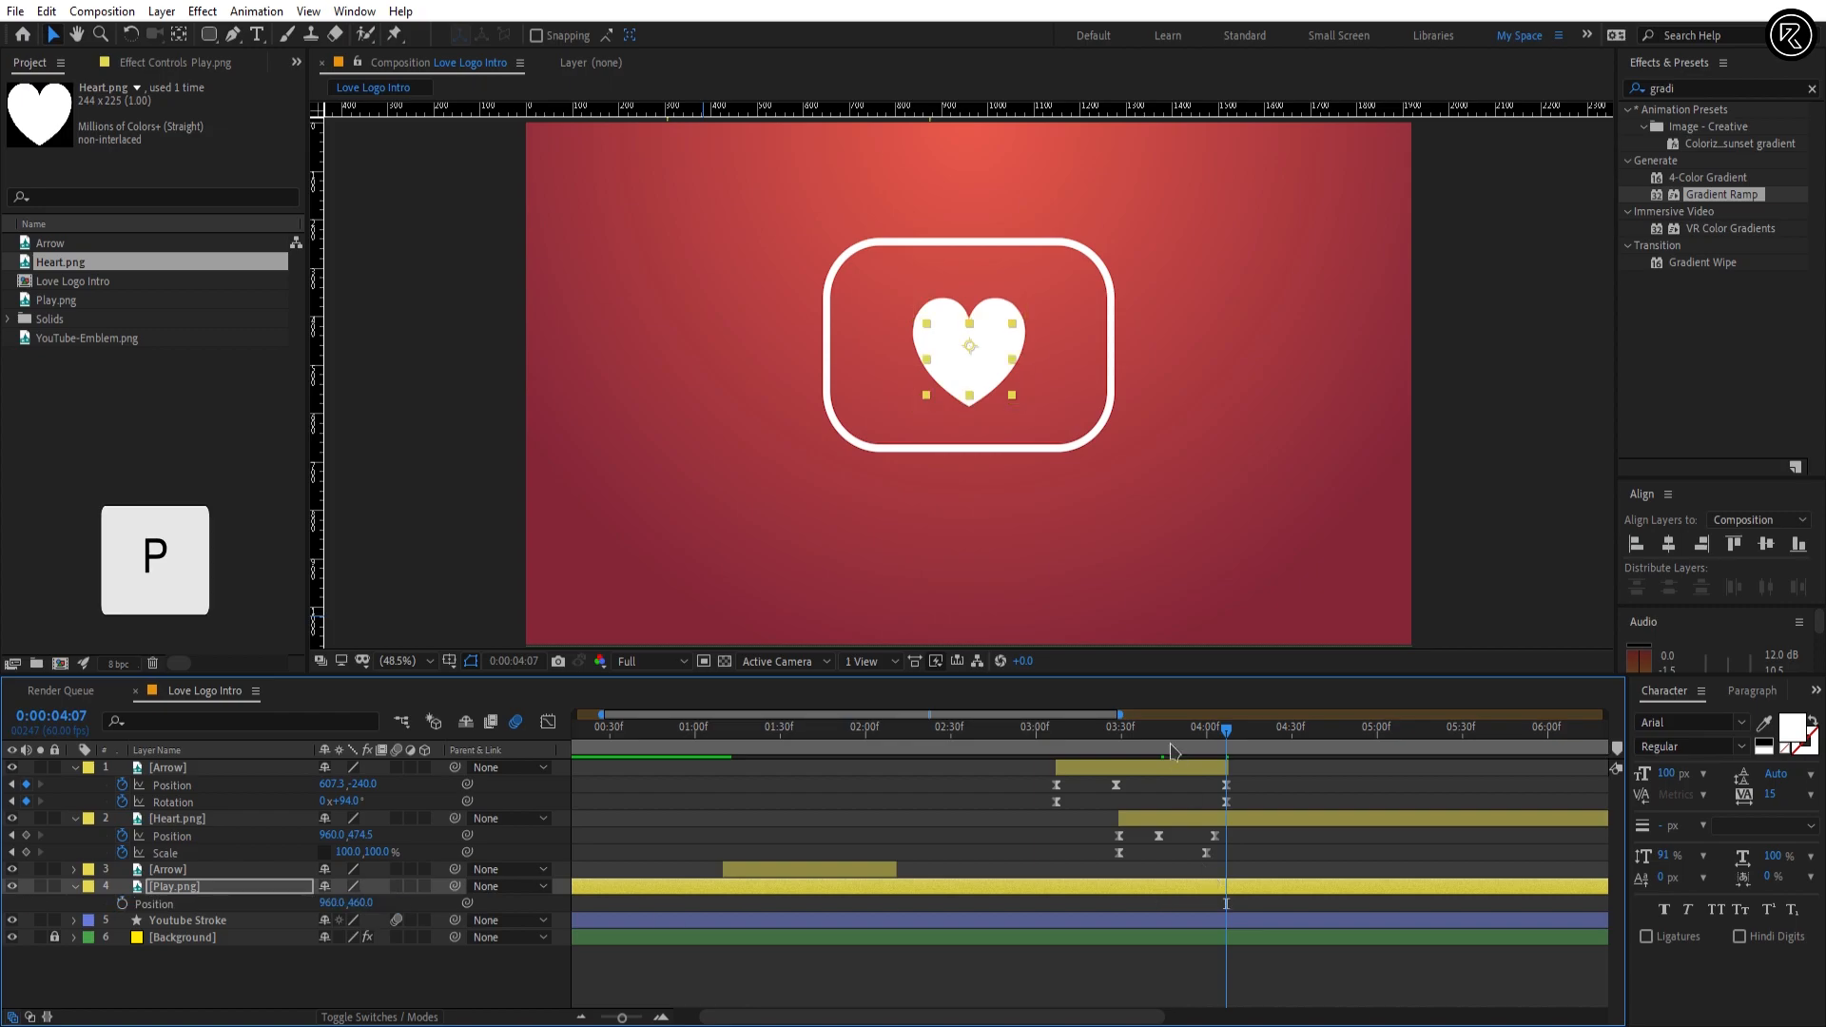
left_click_drag(1139, 738, 1119, 738)
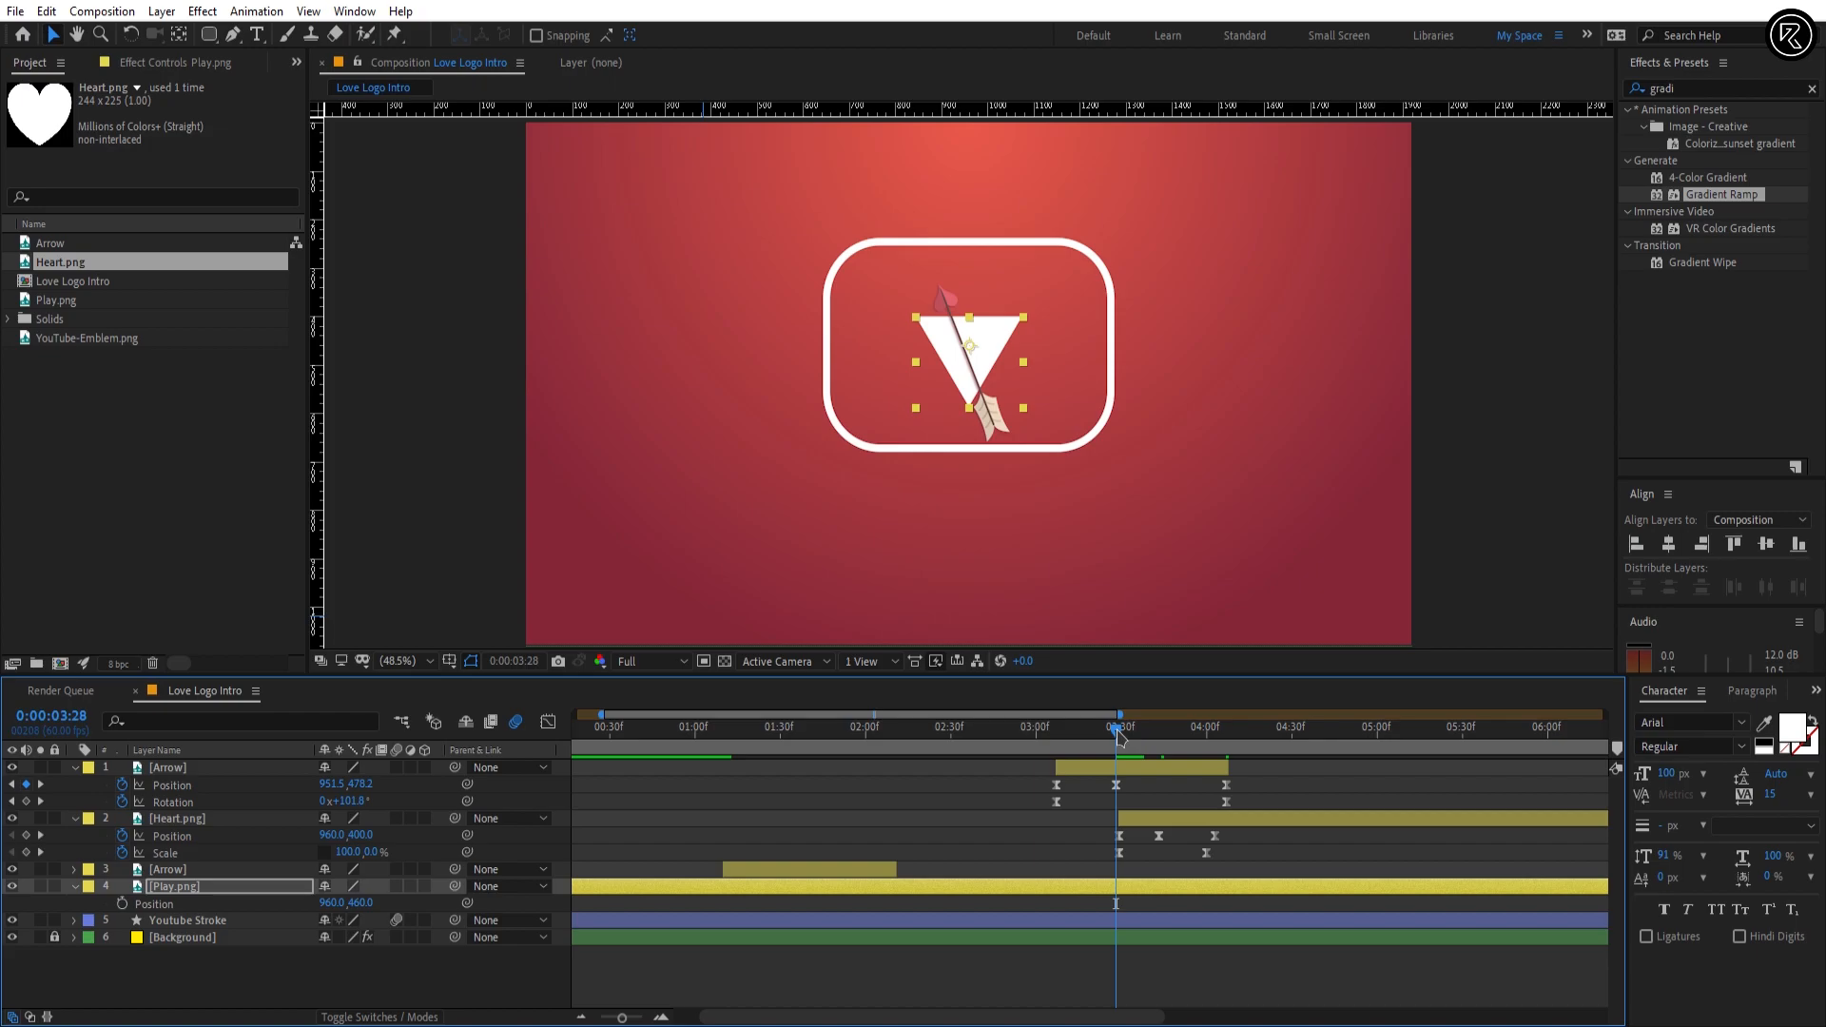
left_click(123, 904)
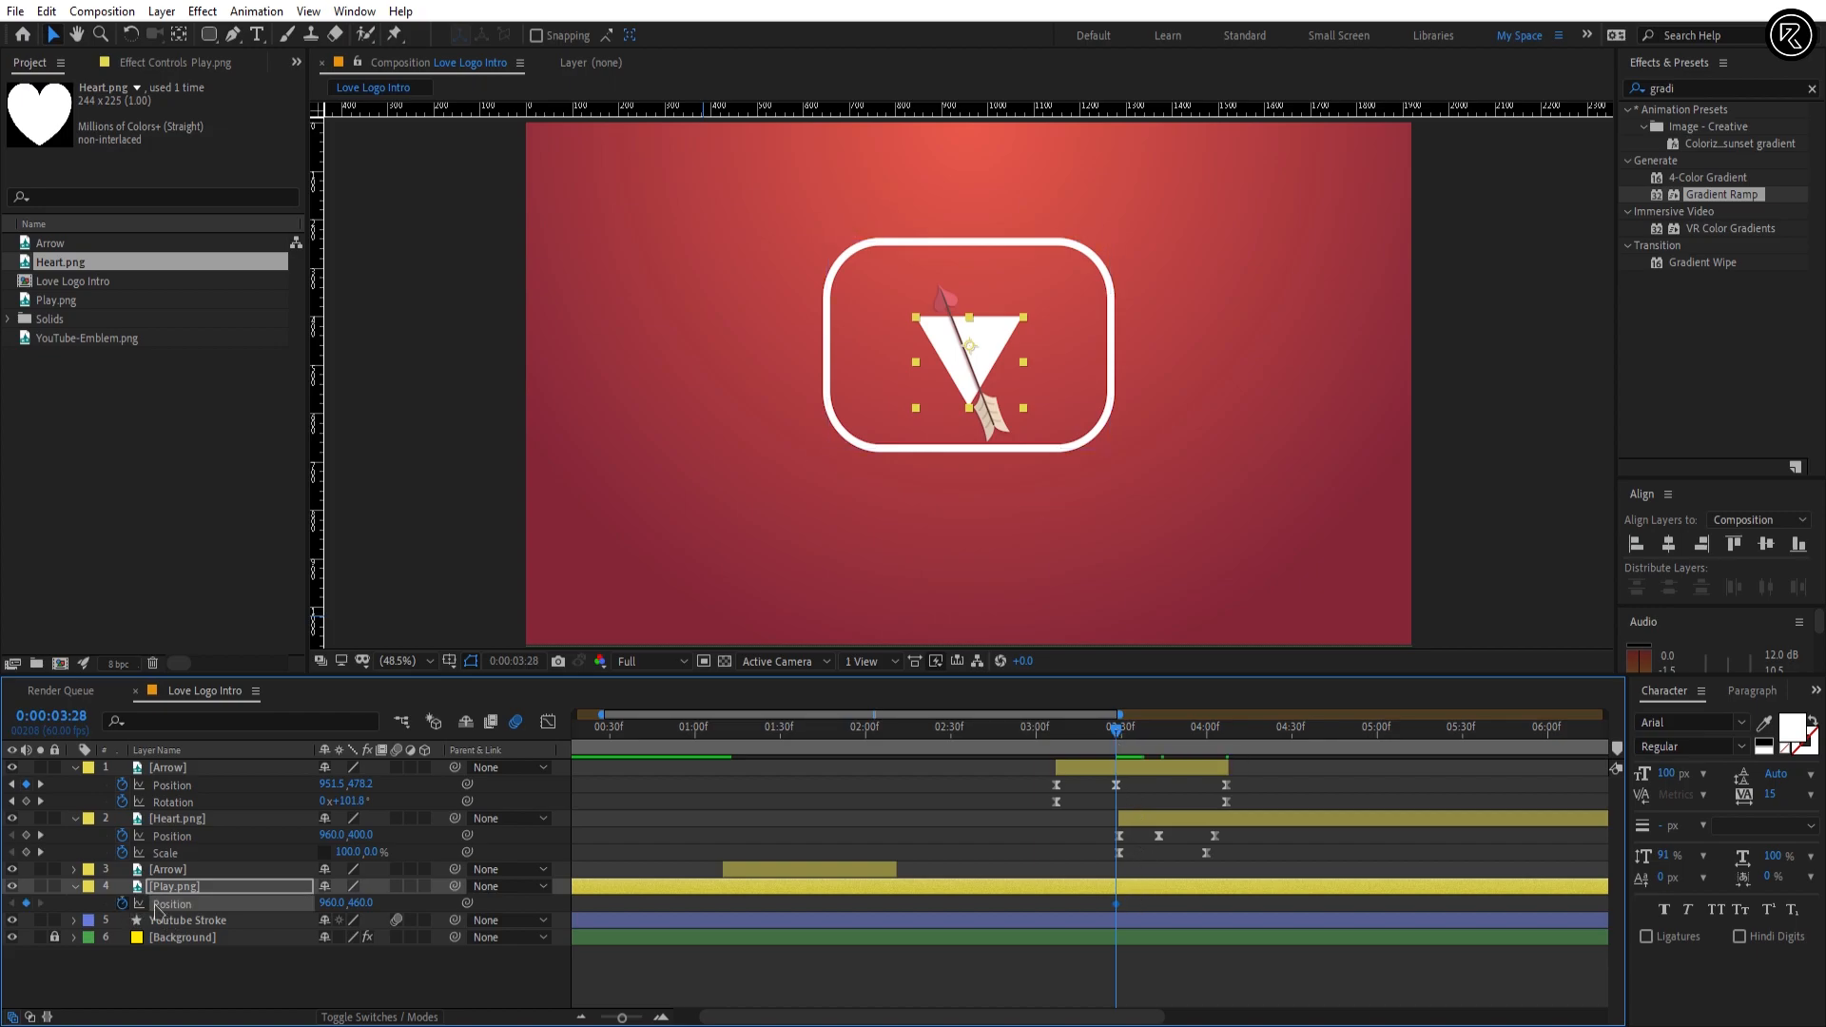
left_click_drag(1212, 741, 1218, 746)
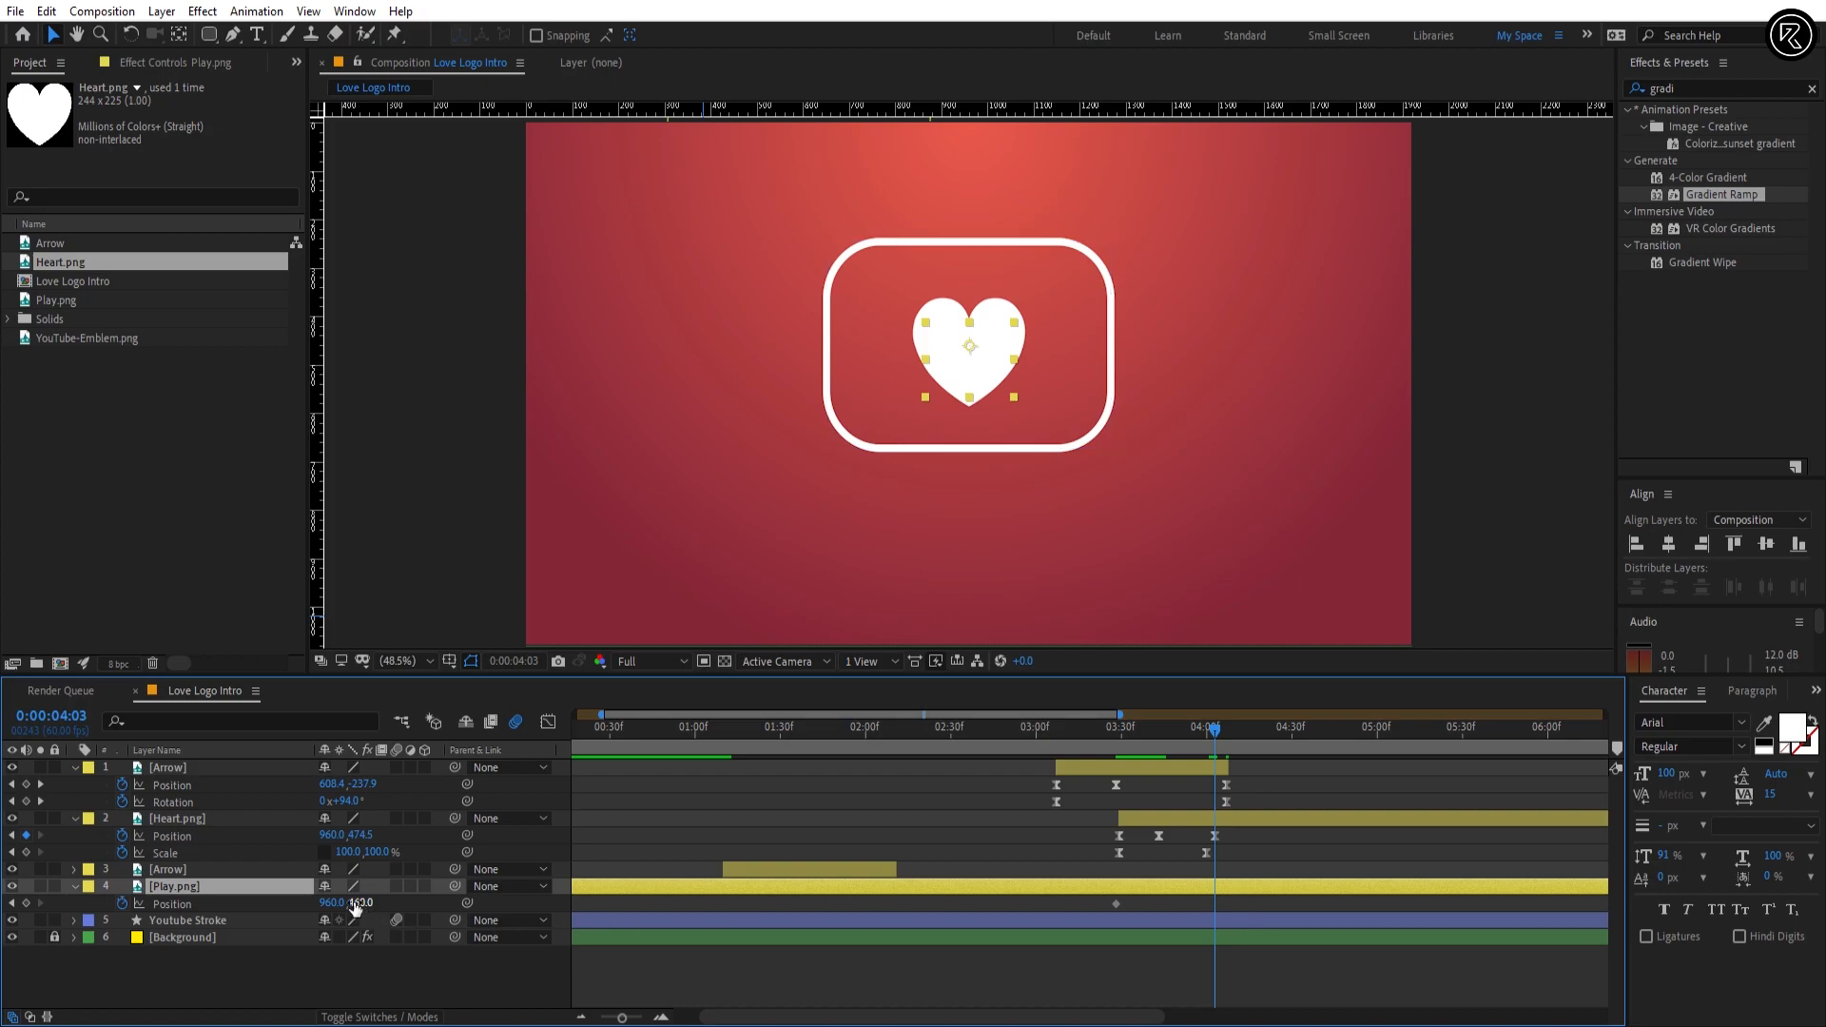
left_click_drag(352, 904, 346, 905)
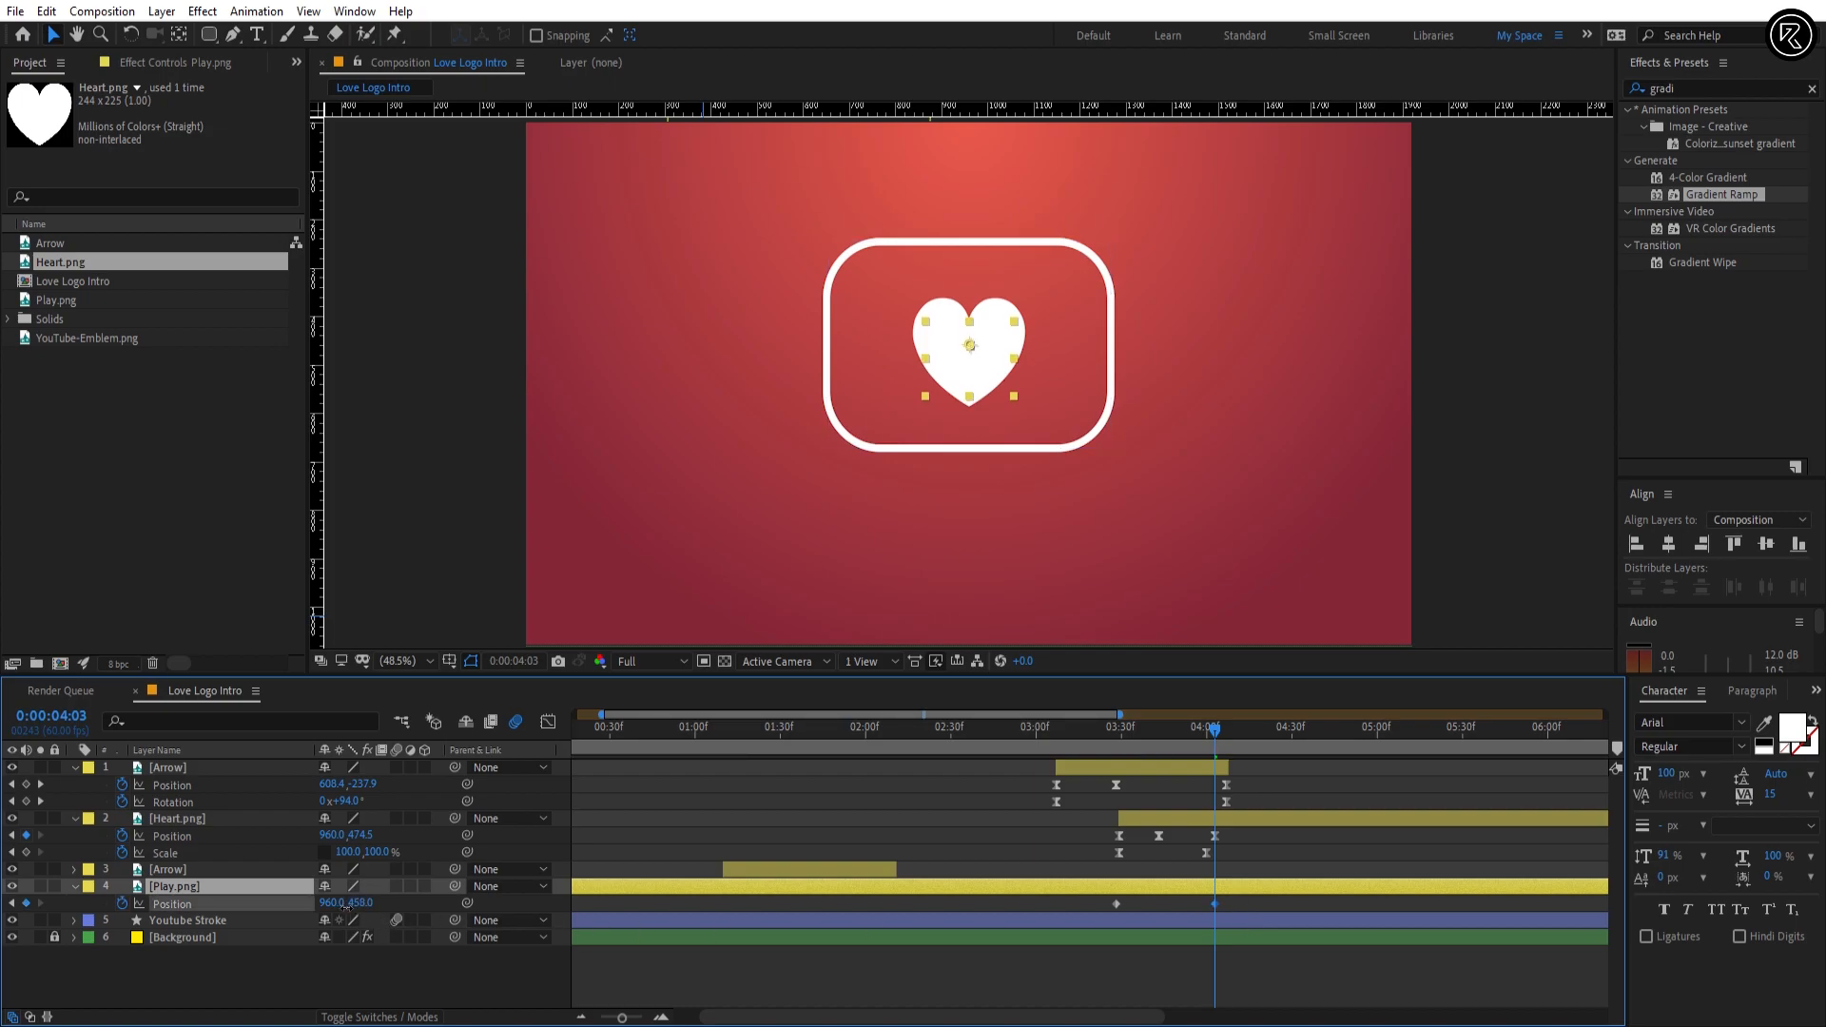
key("F9")
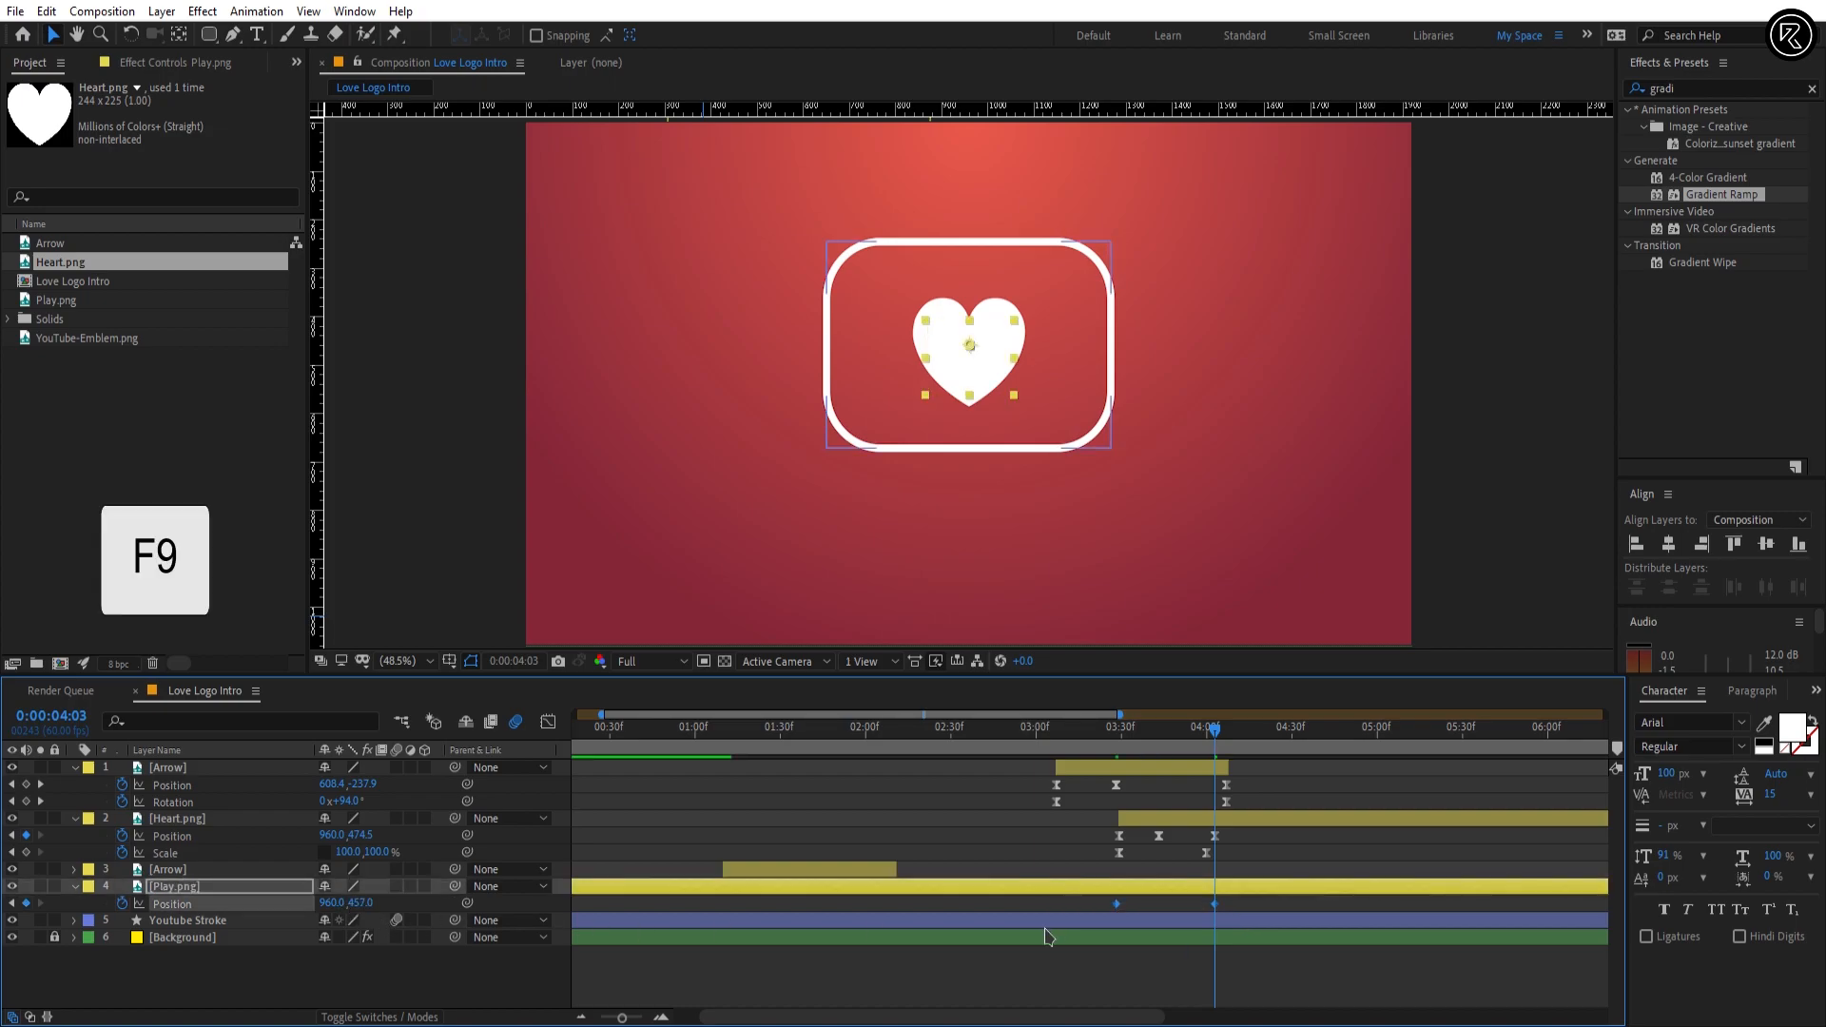
Step: Show all Play.png keyframed properties and add a Position keyframe at 0:00:03:44 with a Y value of about 437
key("u")
key("u")
left_click(1172, 867)
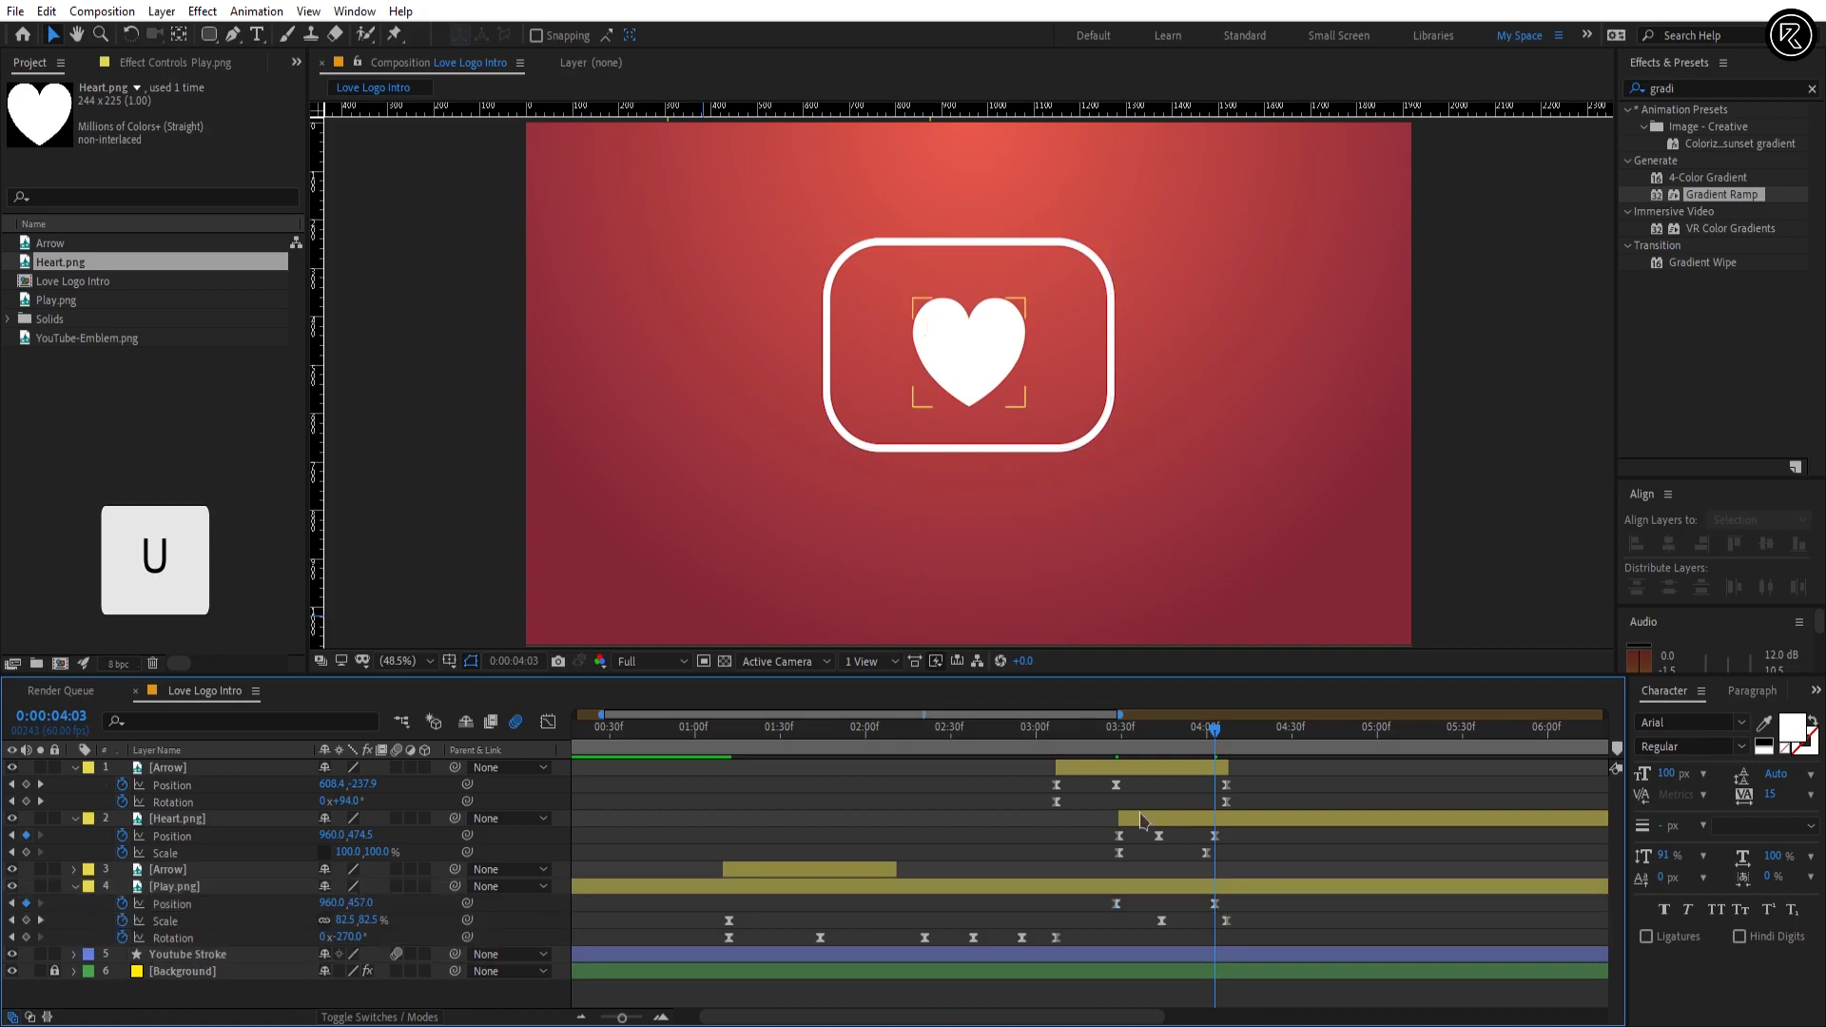
left_click_drag(1085, 734, 1164, 797)
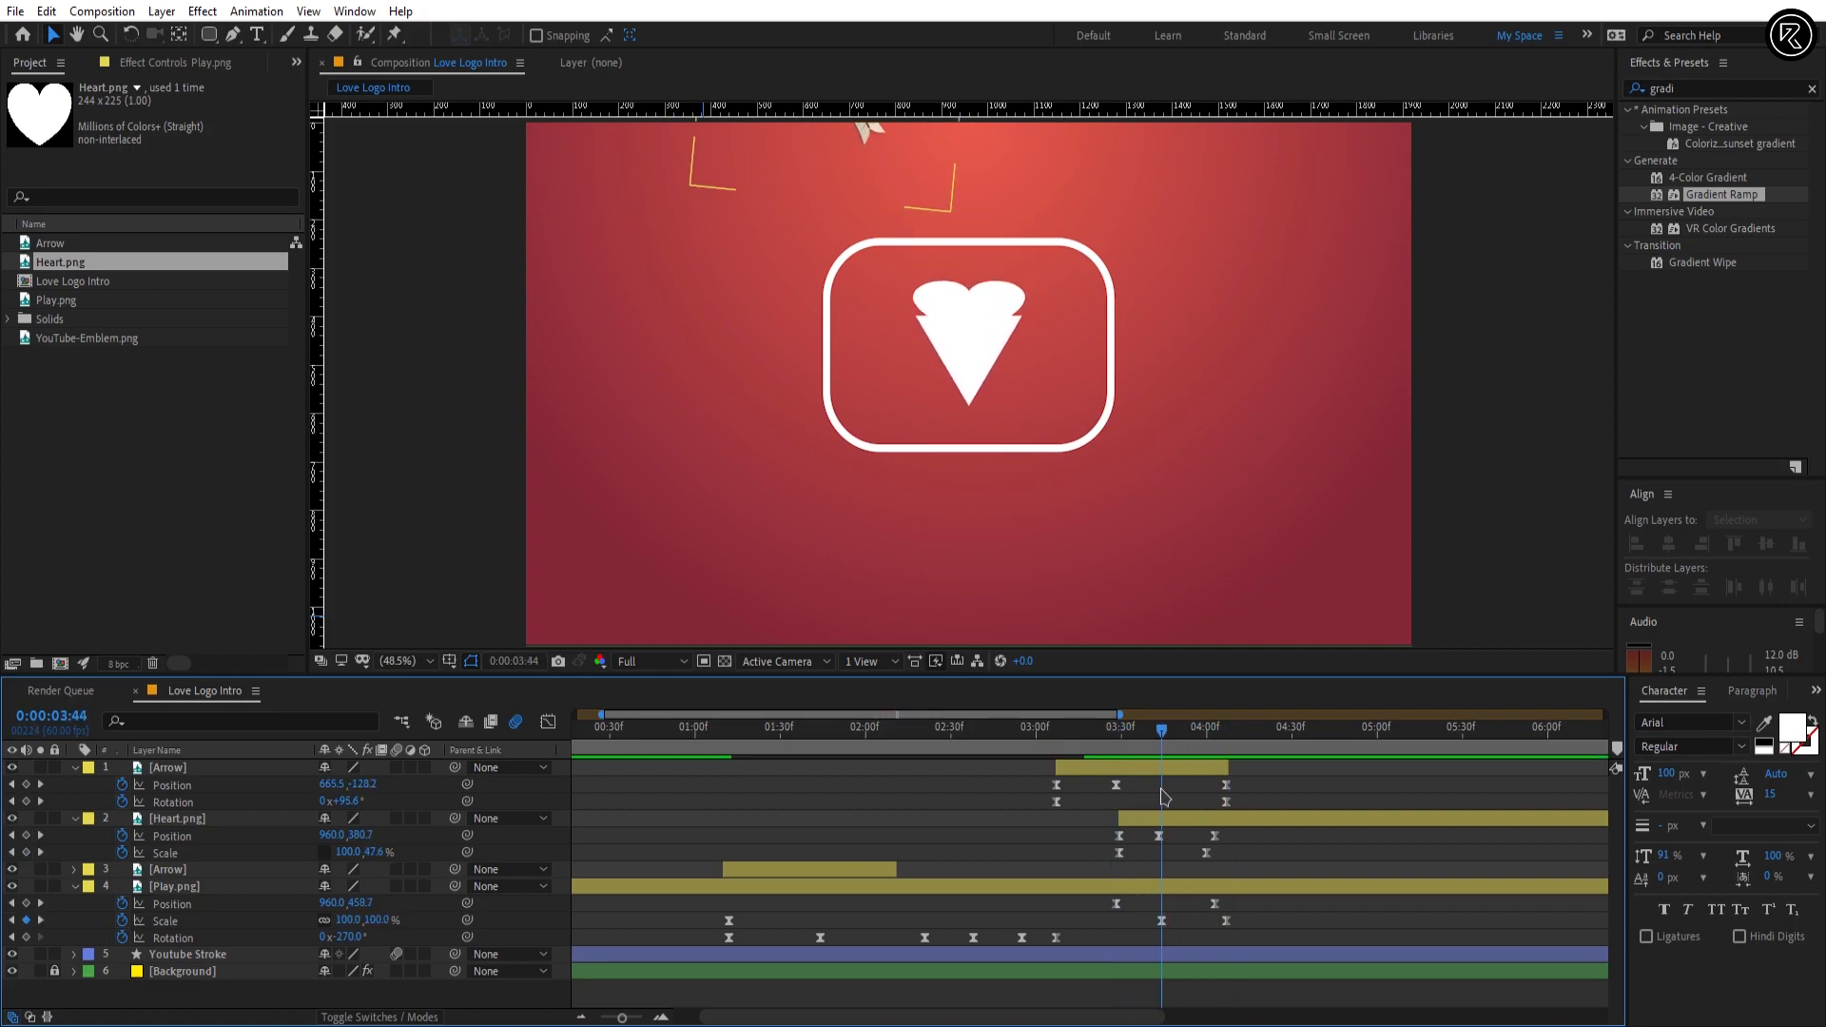
left_click(1172, 888)
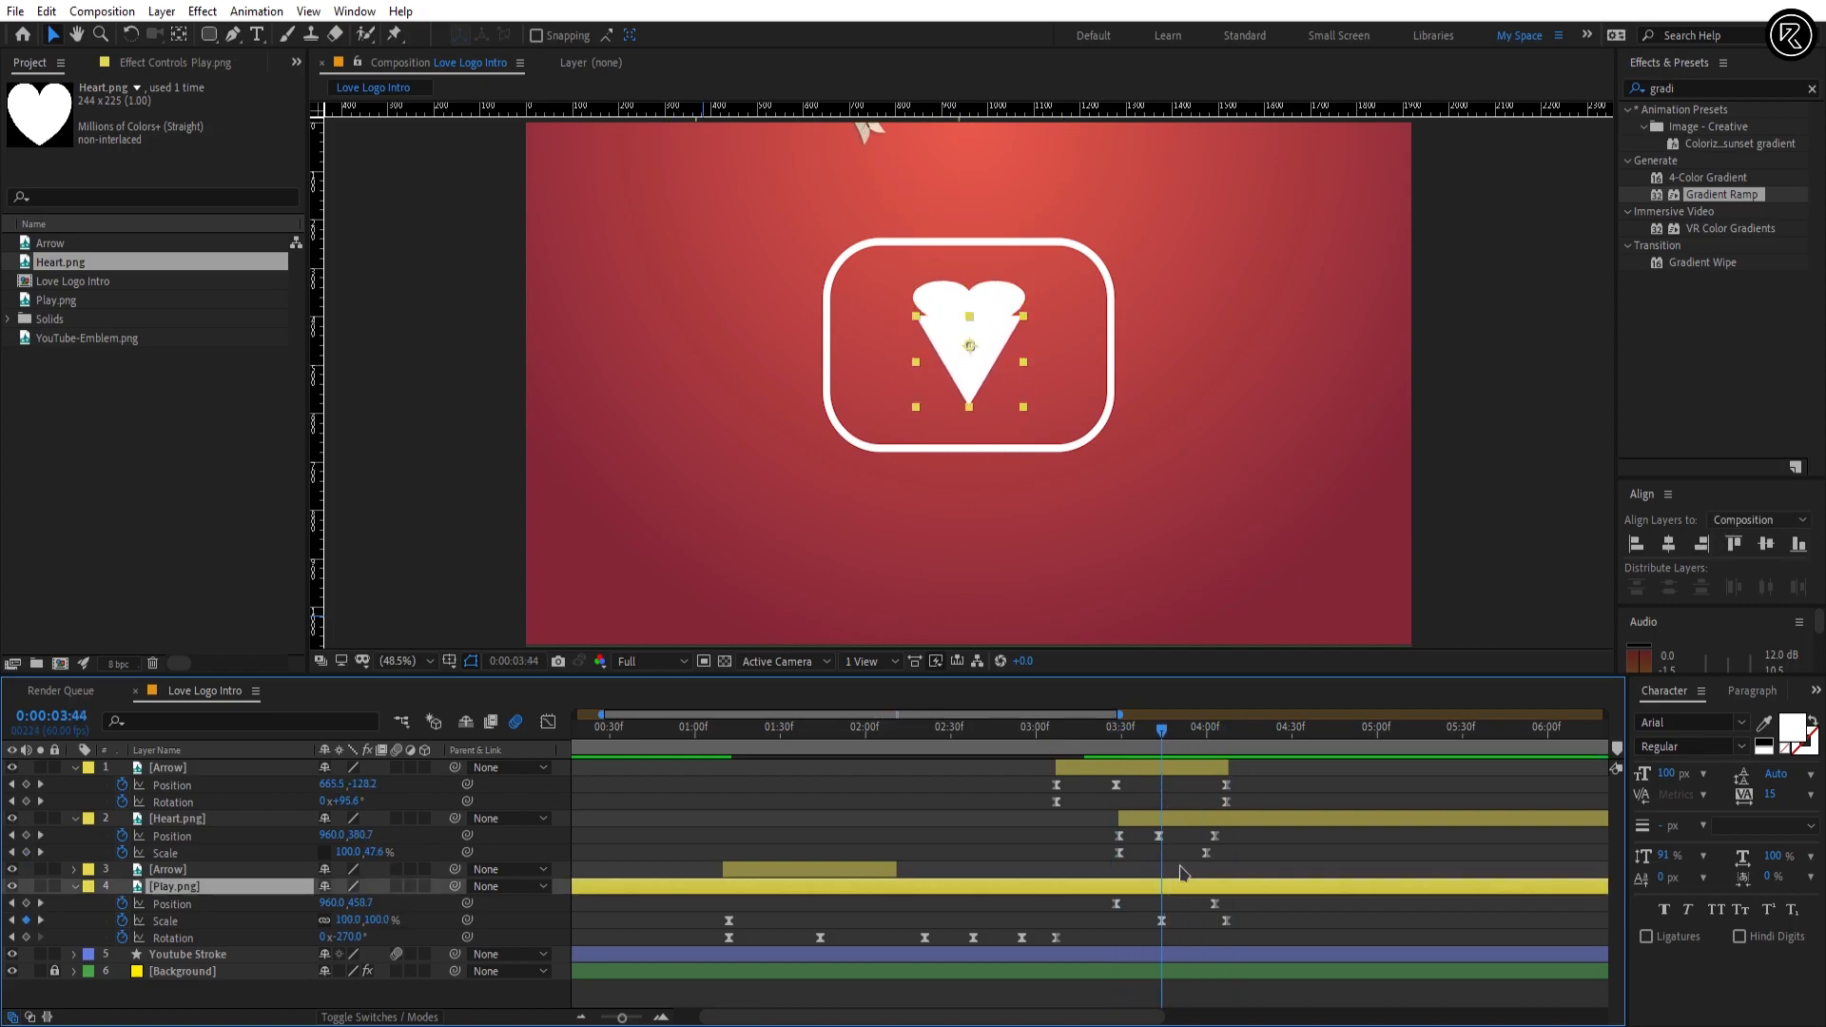
key("shift+Up")
key("shift+Up")
key("shift+Up")
key("shift+Up")
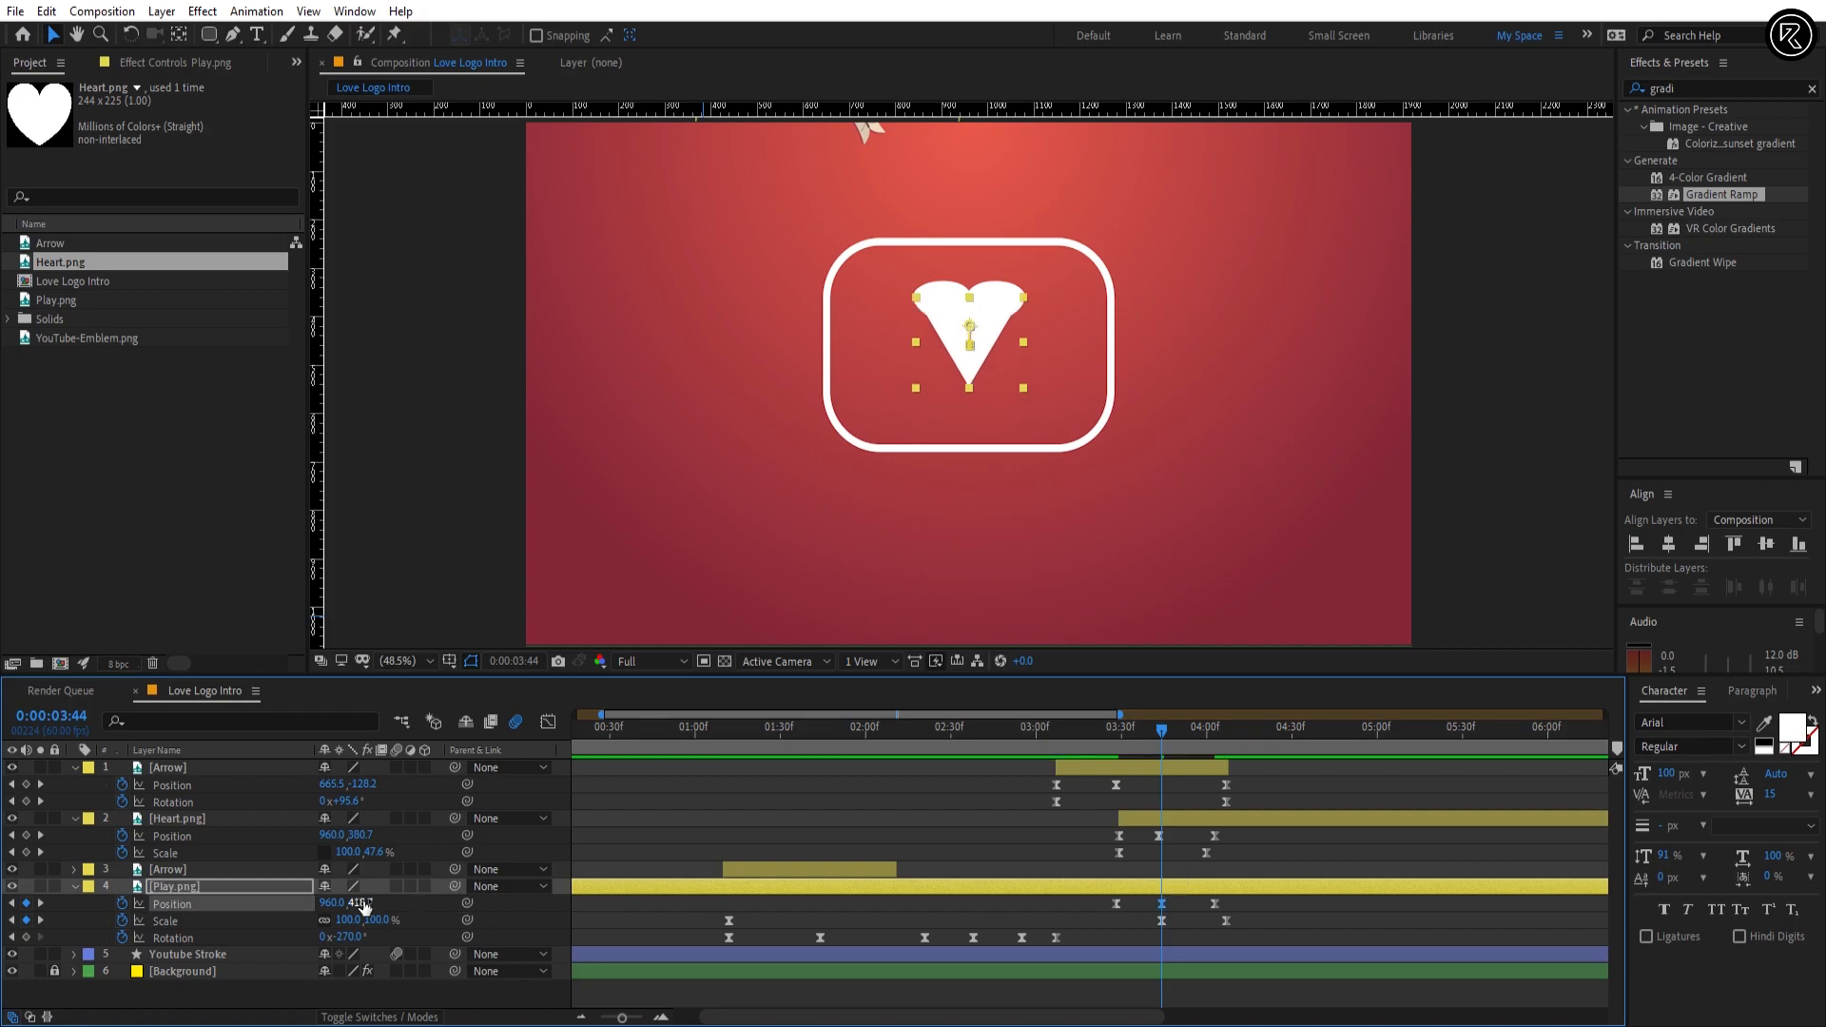
left_click_drag(358, 905, 367, 906)
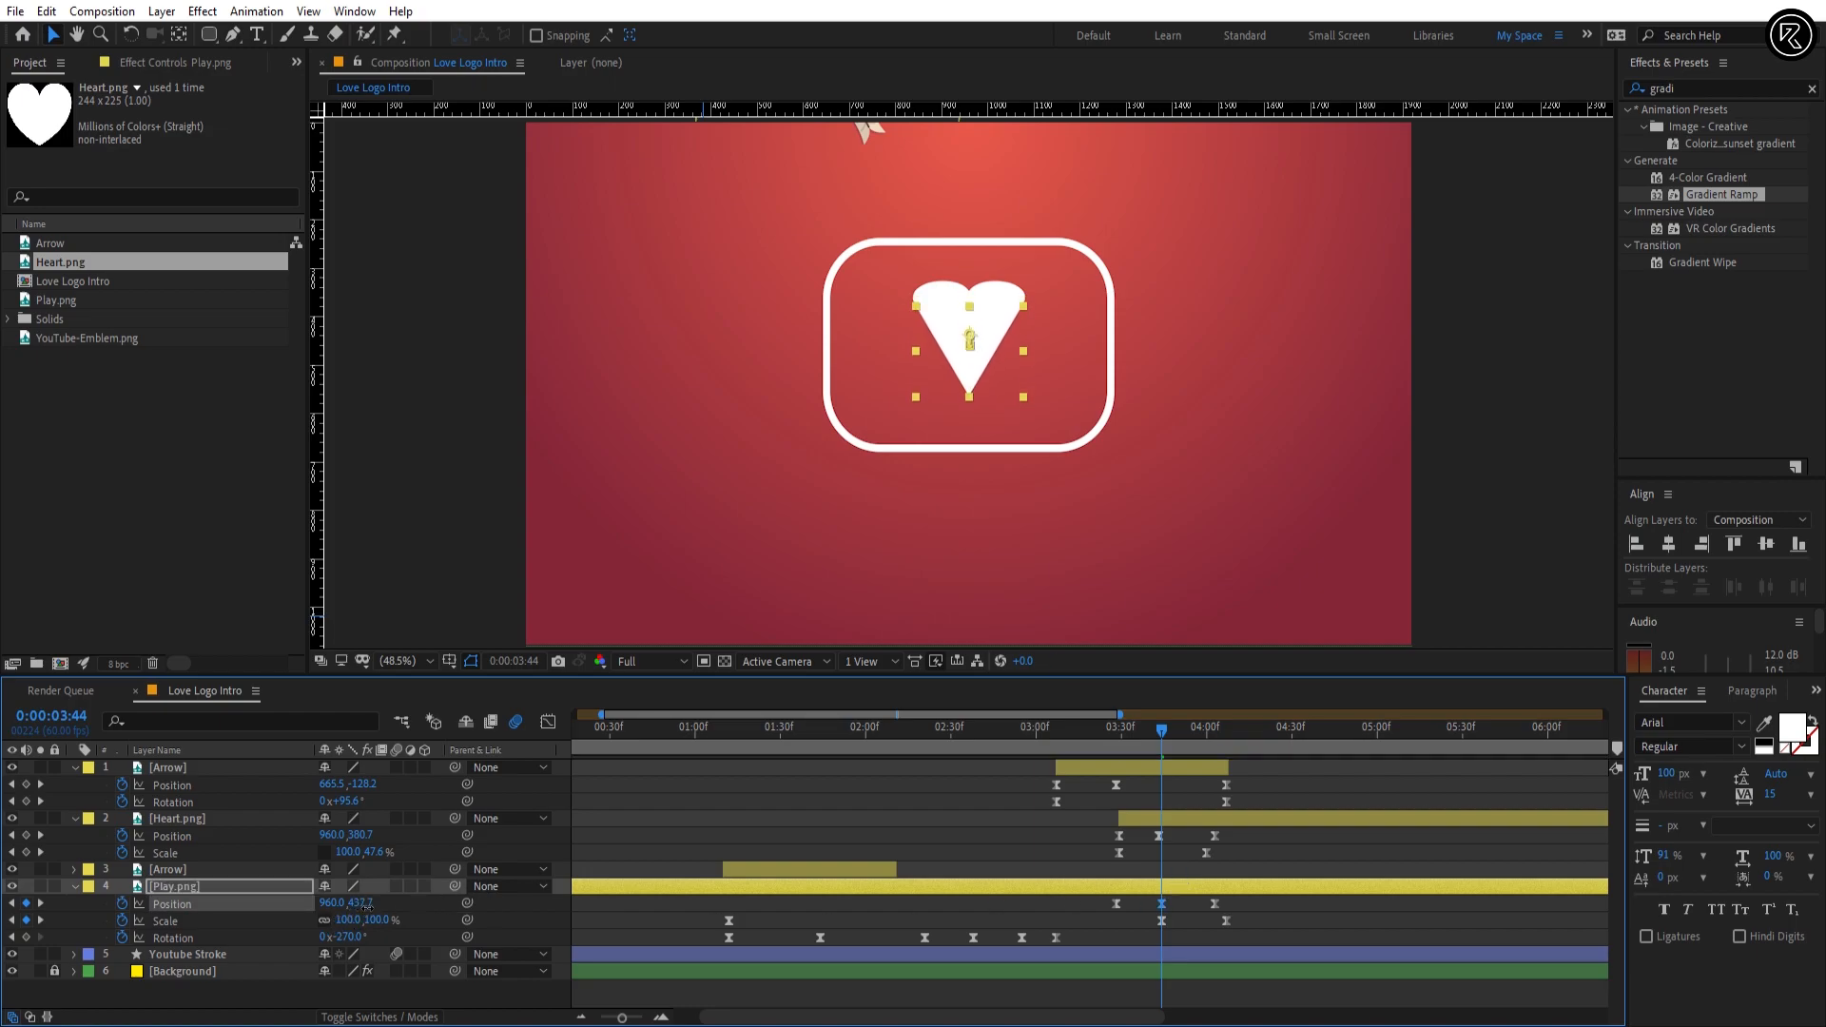
Step: Deselect the layers and preview the logo animation from 0:00:01:58 through the heart's reveal
left_click(993, 863)
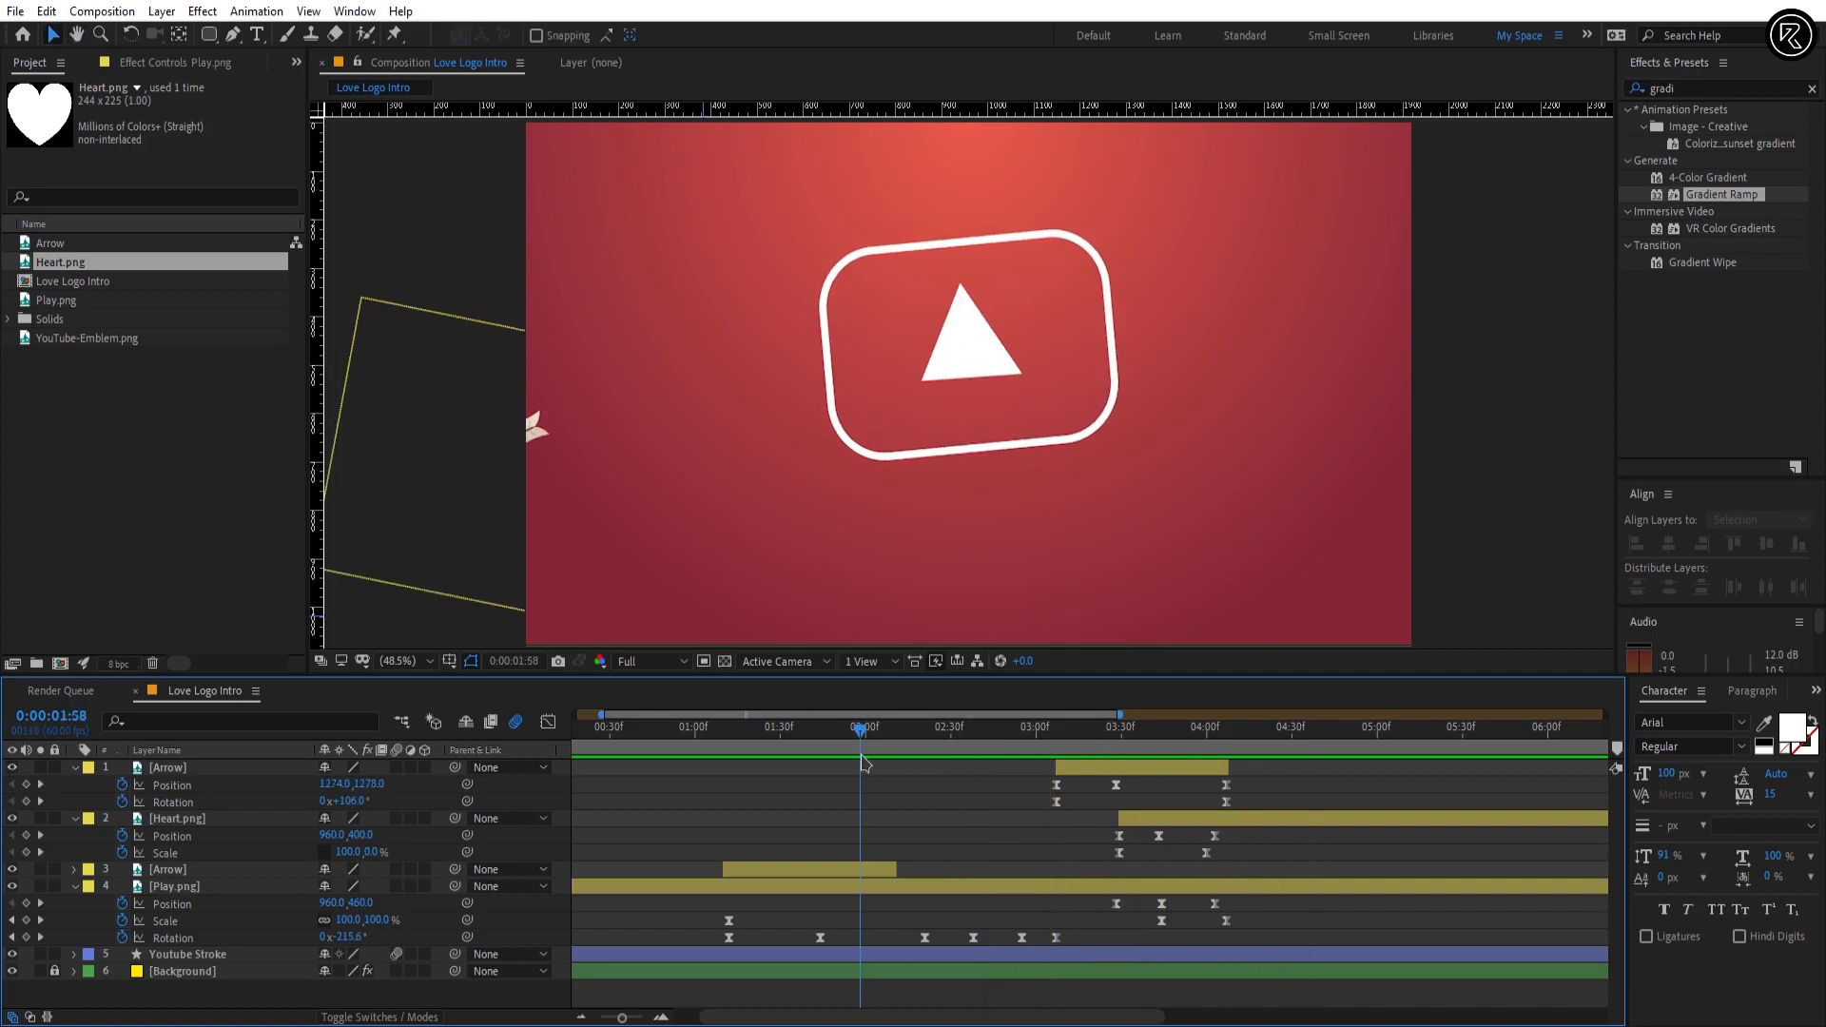
key("space")
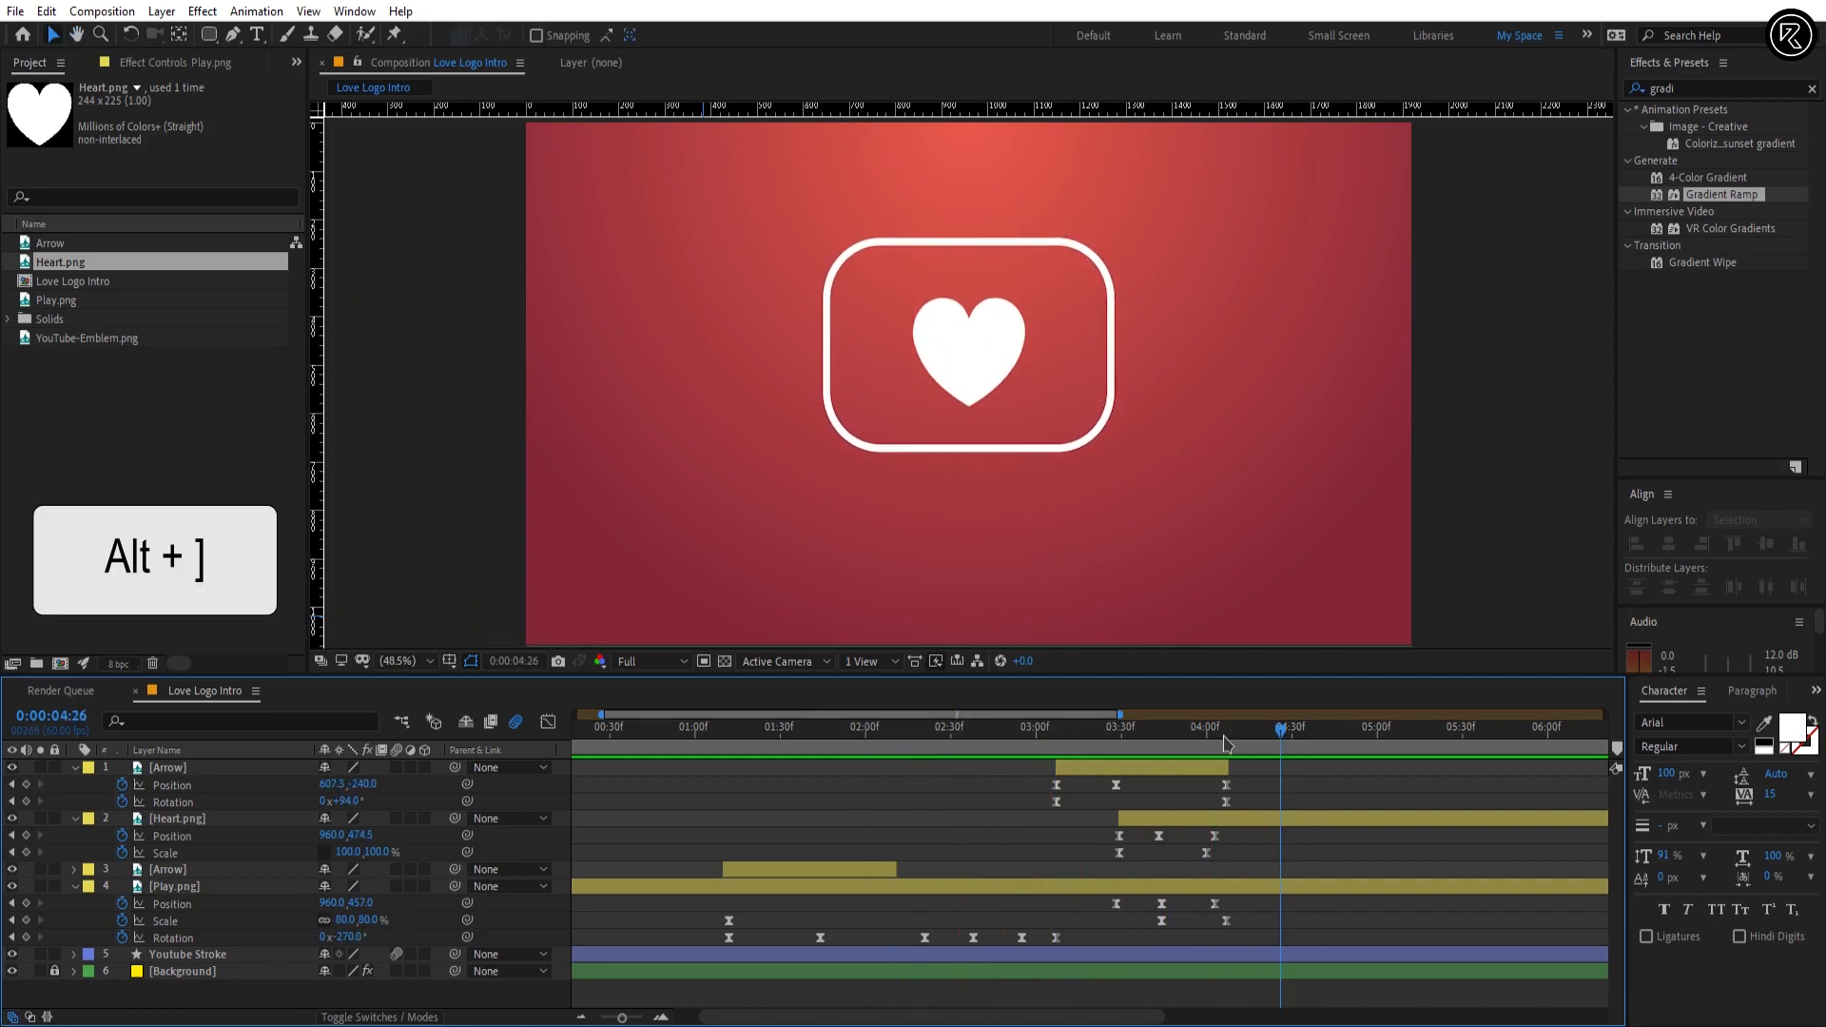
Step: Trim the end of the Play.png layer to its last Position keyframe just after 0:00:04:00 and preview the morph
left_click_drag(1221, 735, 1154, 738)
left_click(1252, 892)
key("alt+bracketright")
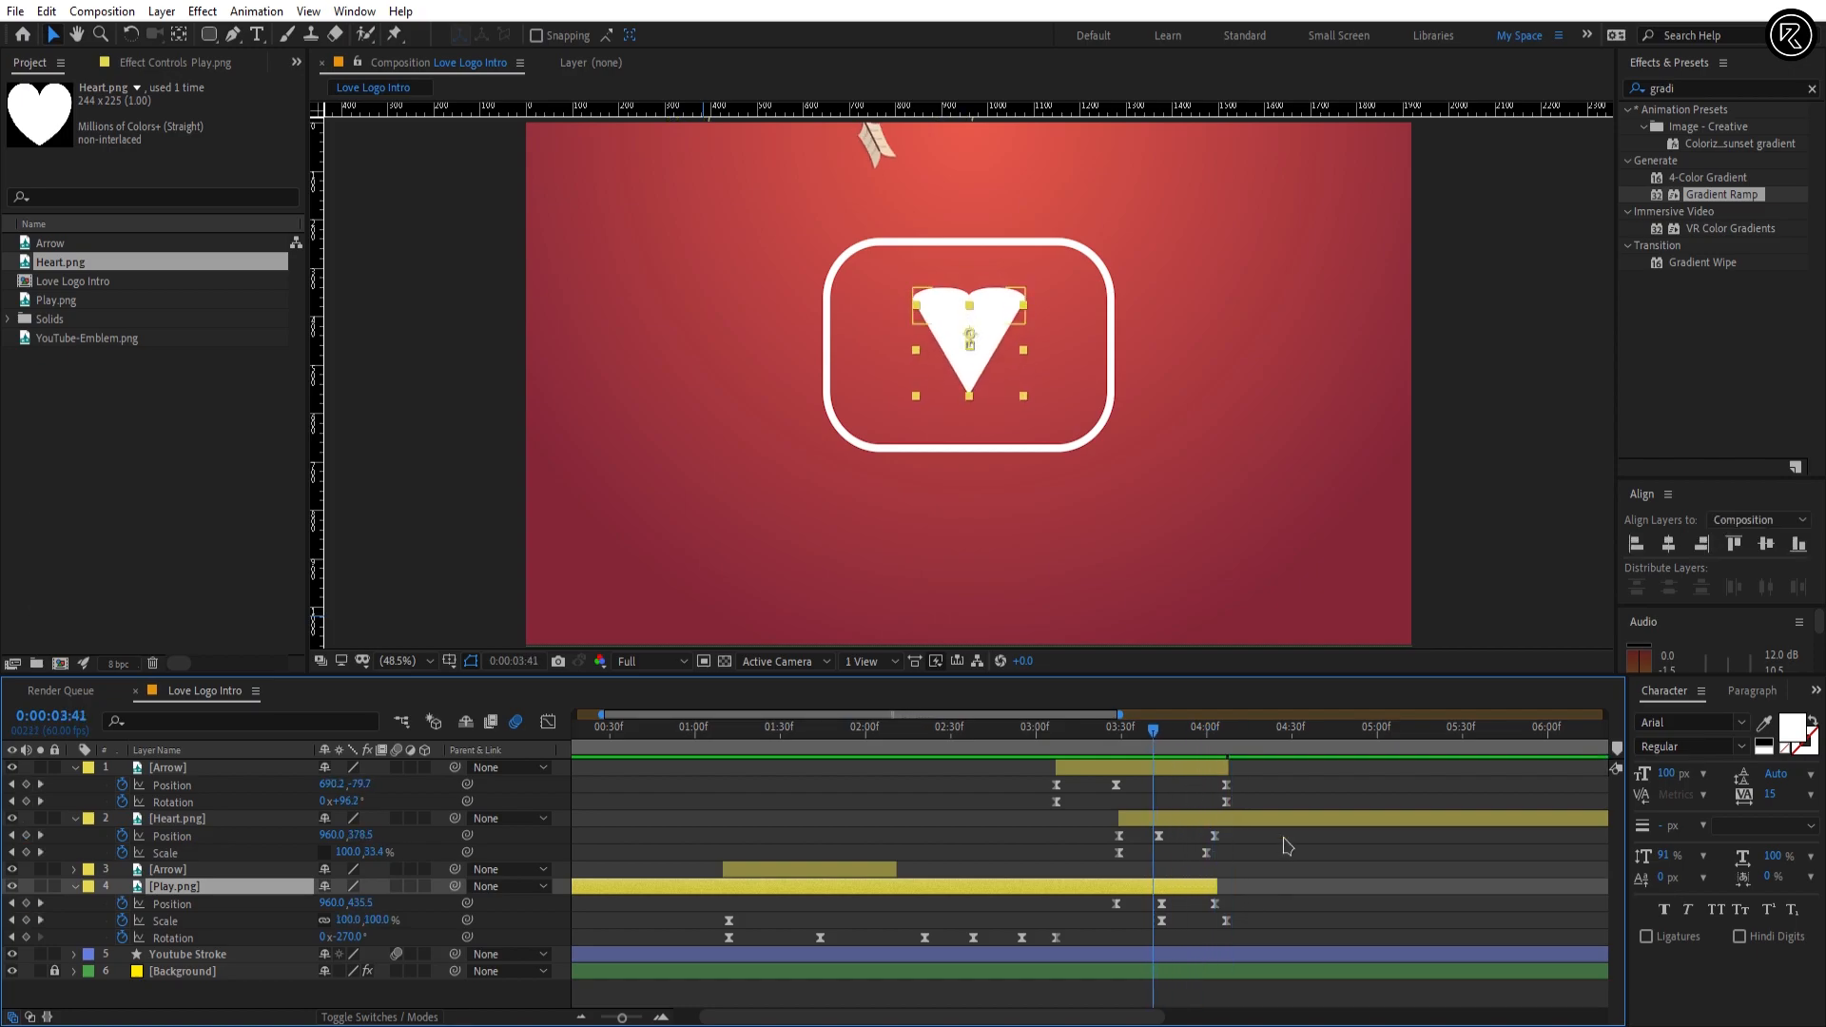
left_click(1290, 847)
key("space")
key("space")
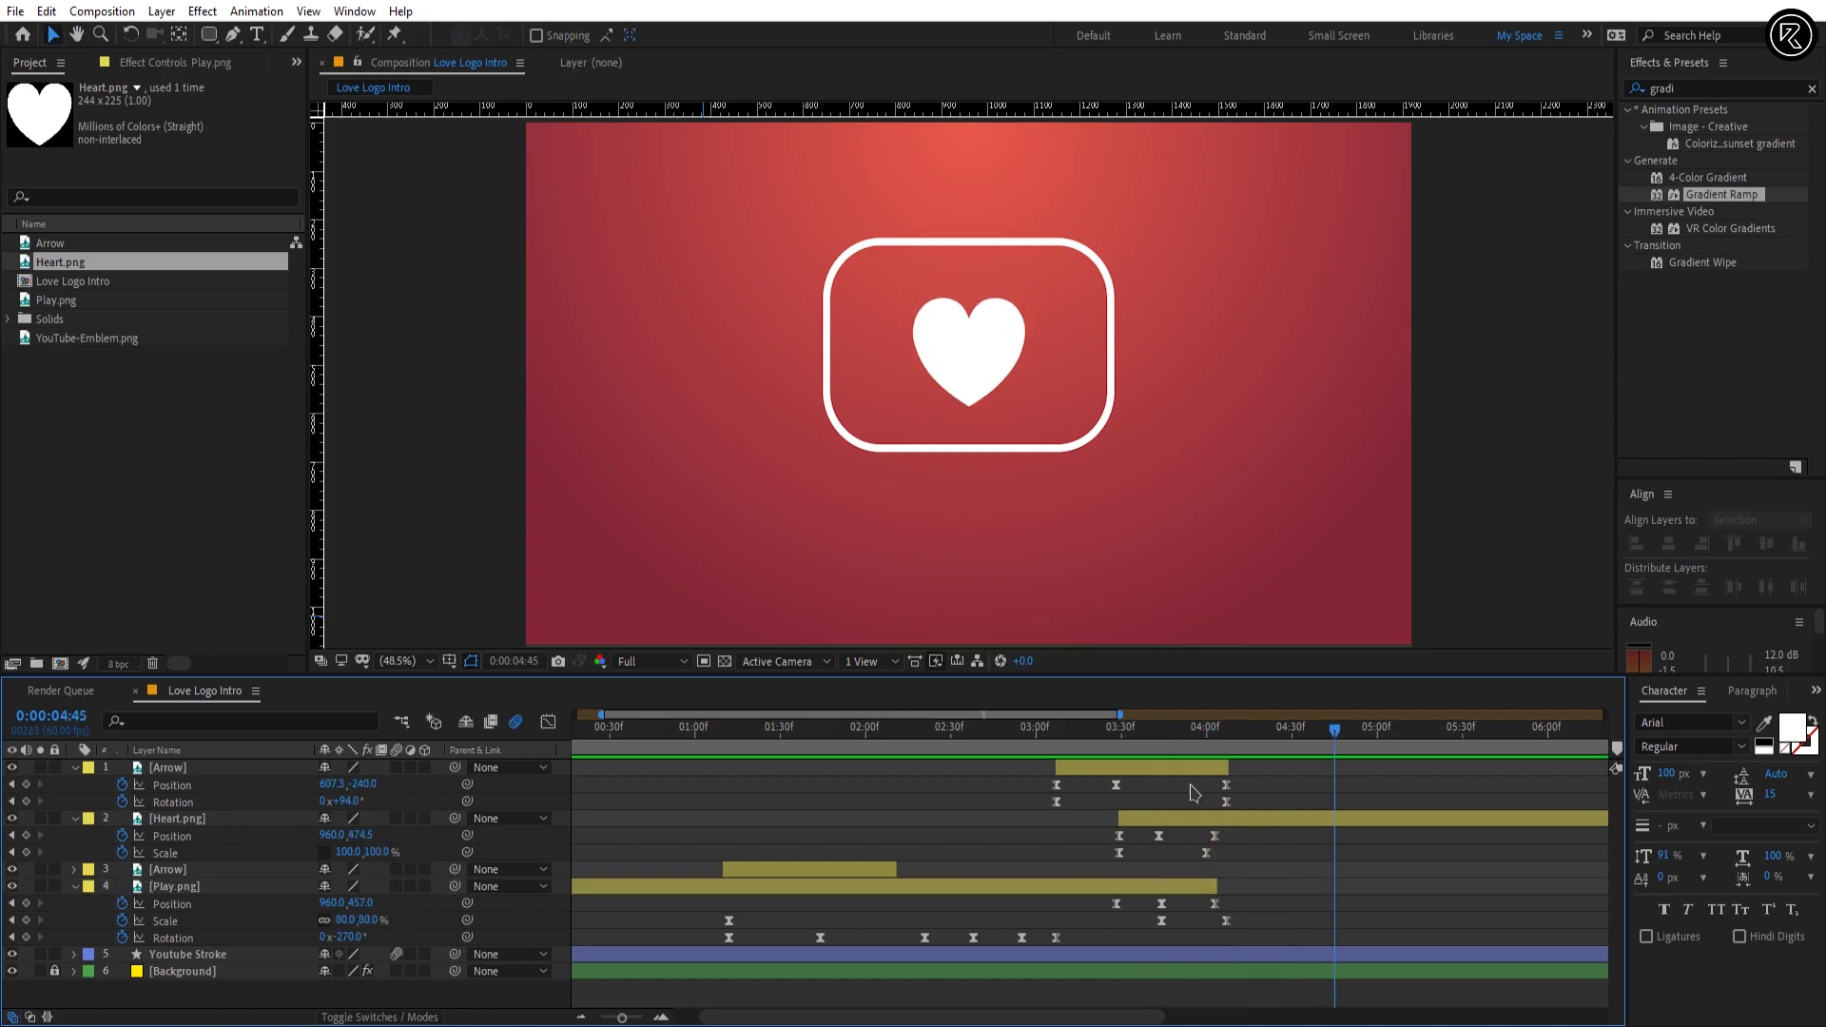
Step: Move the Heart.png layer directly below Play.png and check the morph between 0:00:03:30 and 0:00:03:39
left_click(1192, 823)
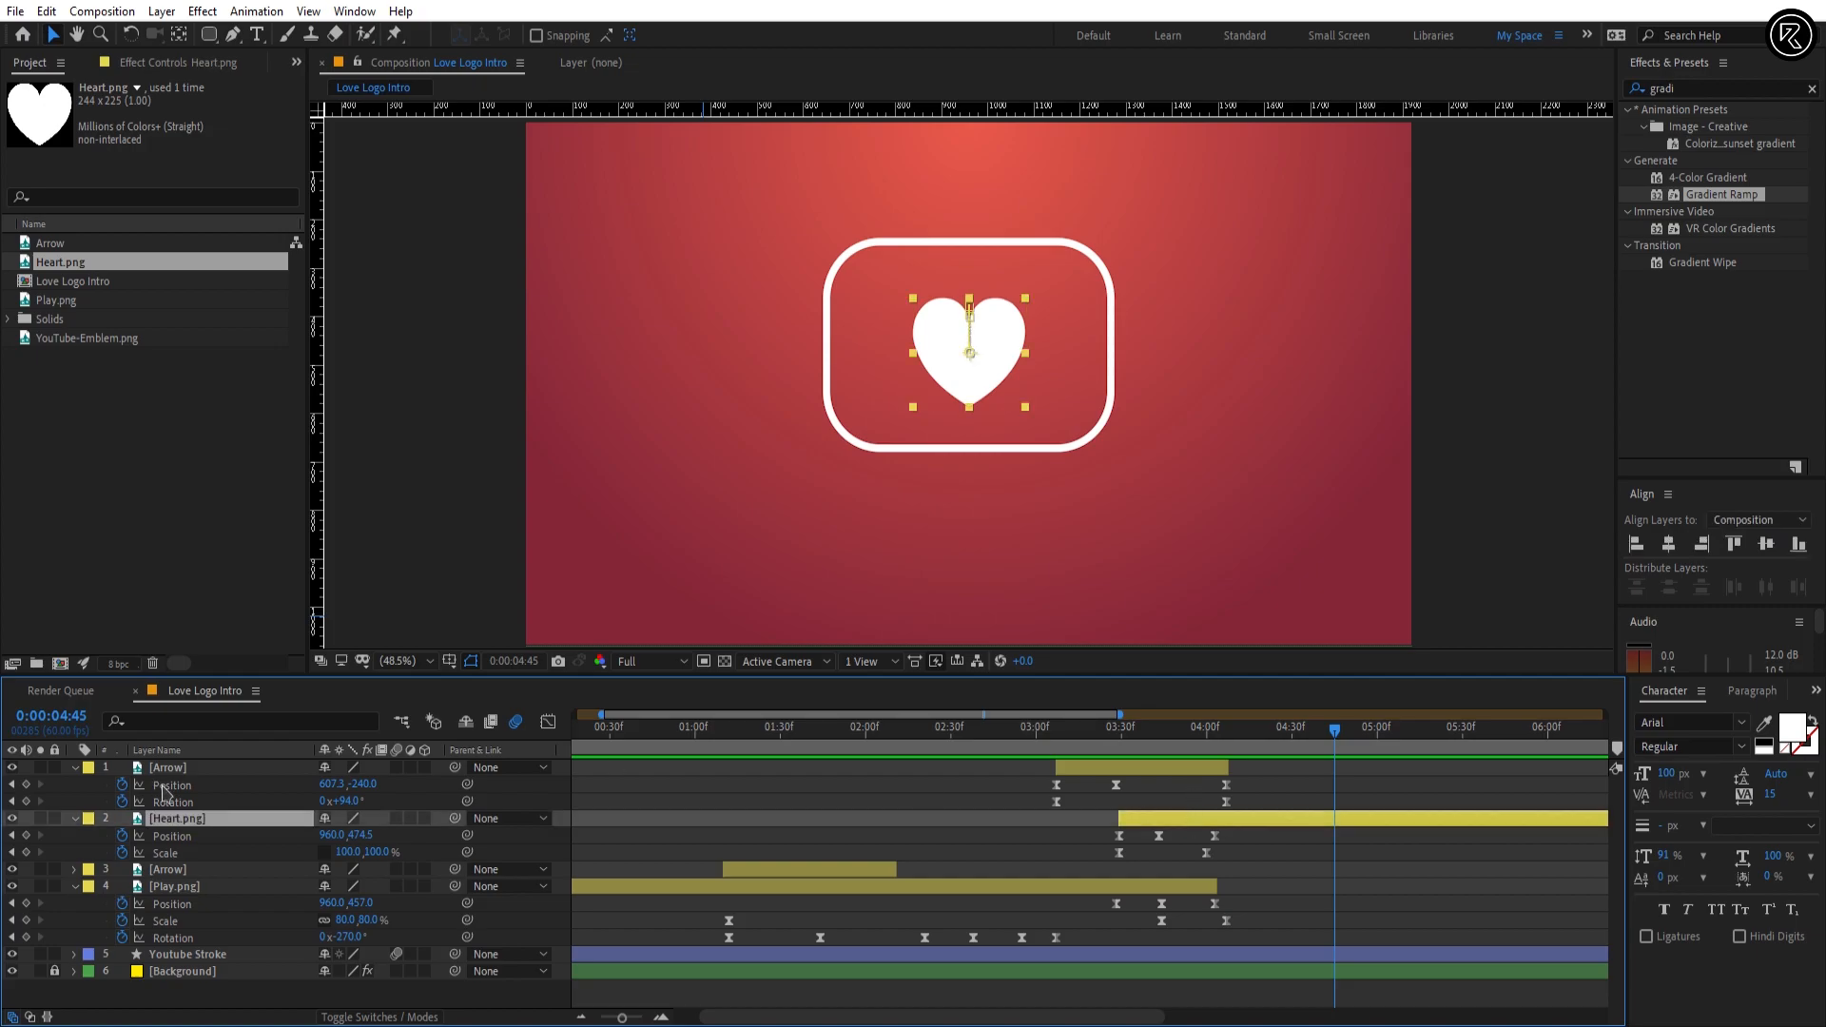
left_click_drag(176, 820, 219, 949)
left_click(1124, 746)
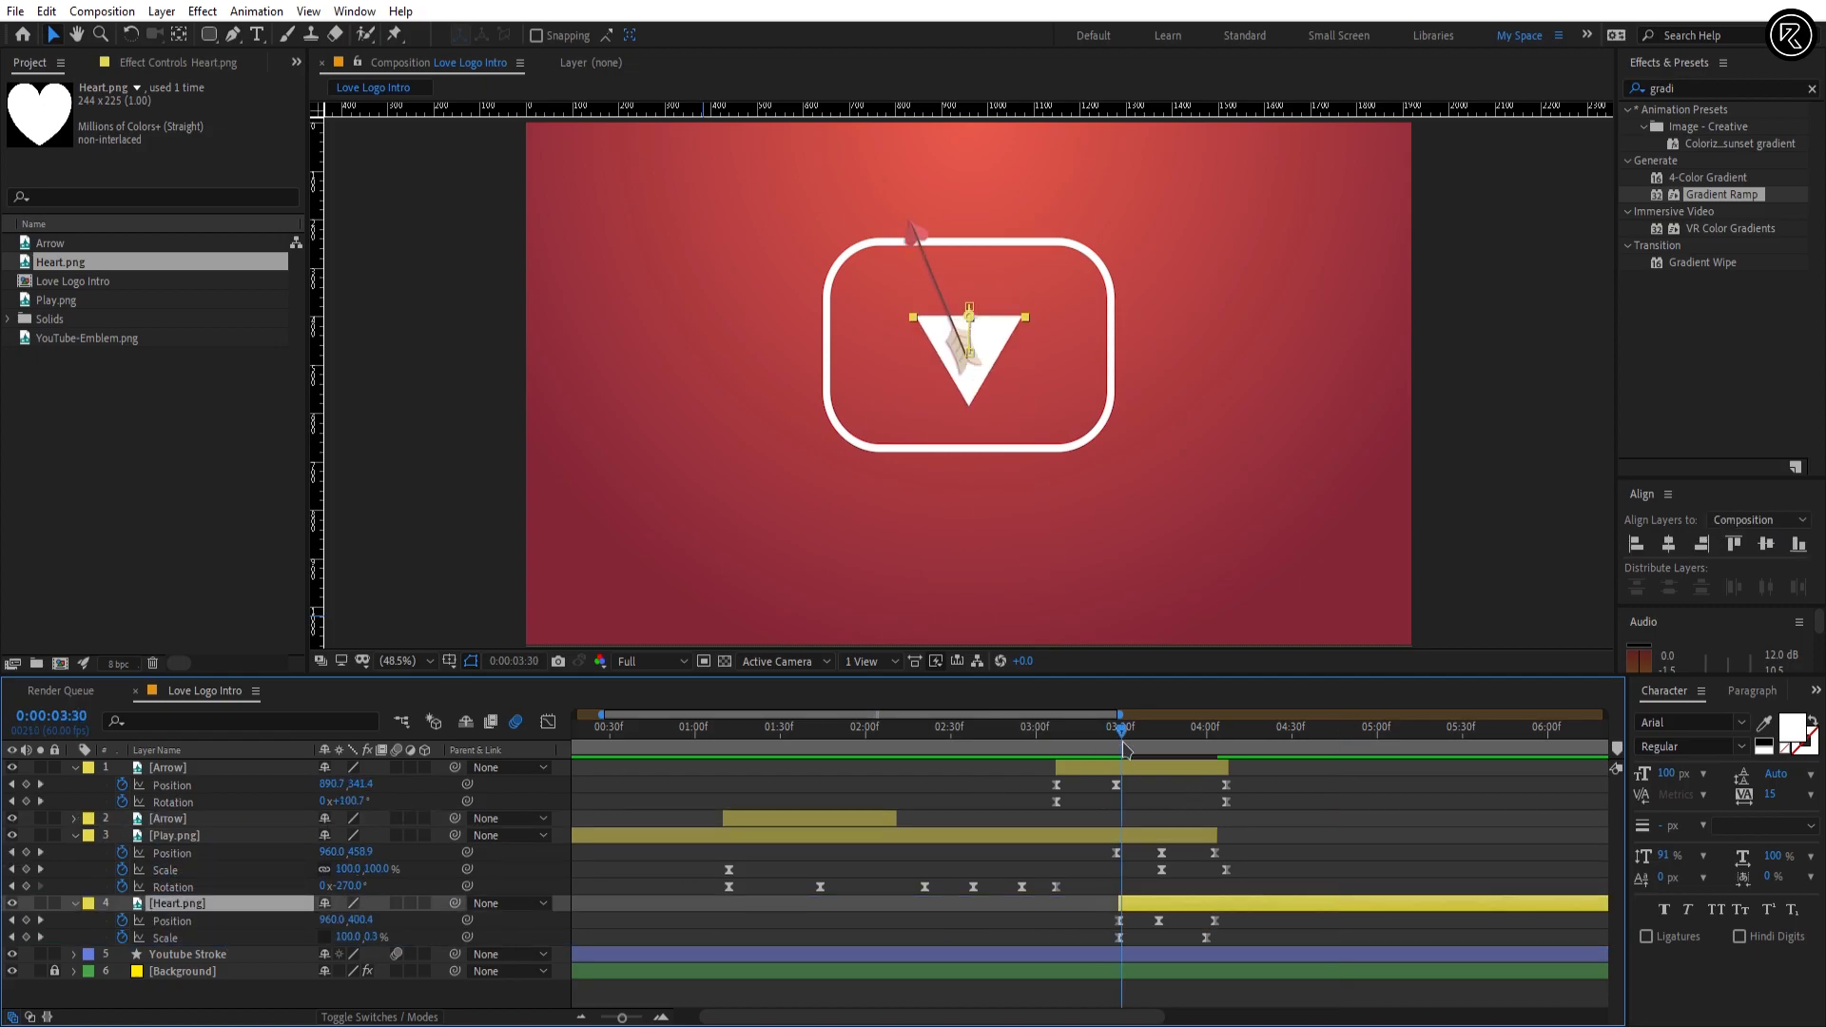
mouse_move(1125, 748)
left_mouse_down()
mouse_move(1189, 749)
mouse_move(1147, 748)
left_mouse_up()
Step: Pre-compose the Play.png and Heart.png layers as "Morph Shapes Comp" with all attributes moved, then return to the Love Logo Intro composition
right_click(1151, 830)
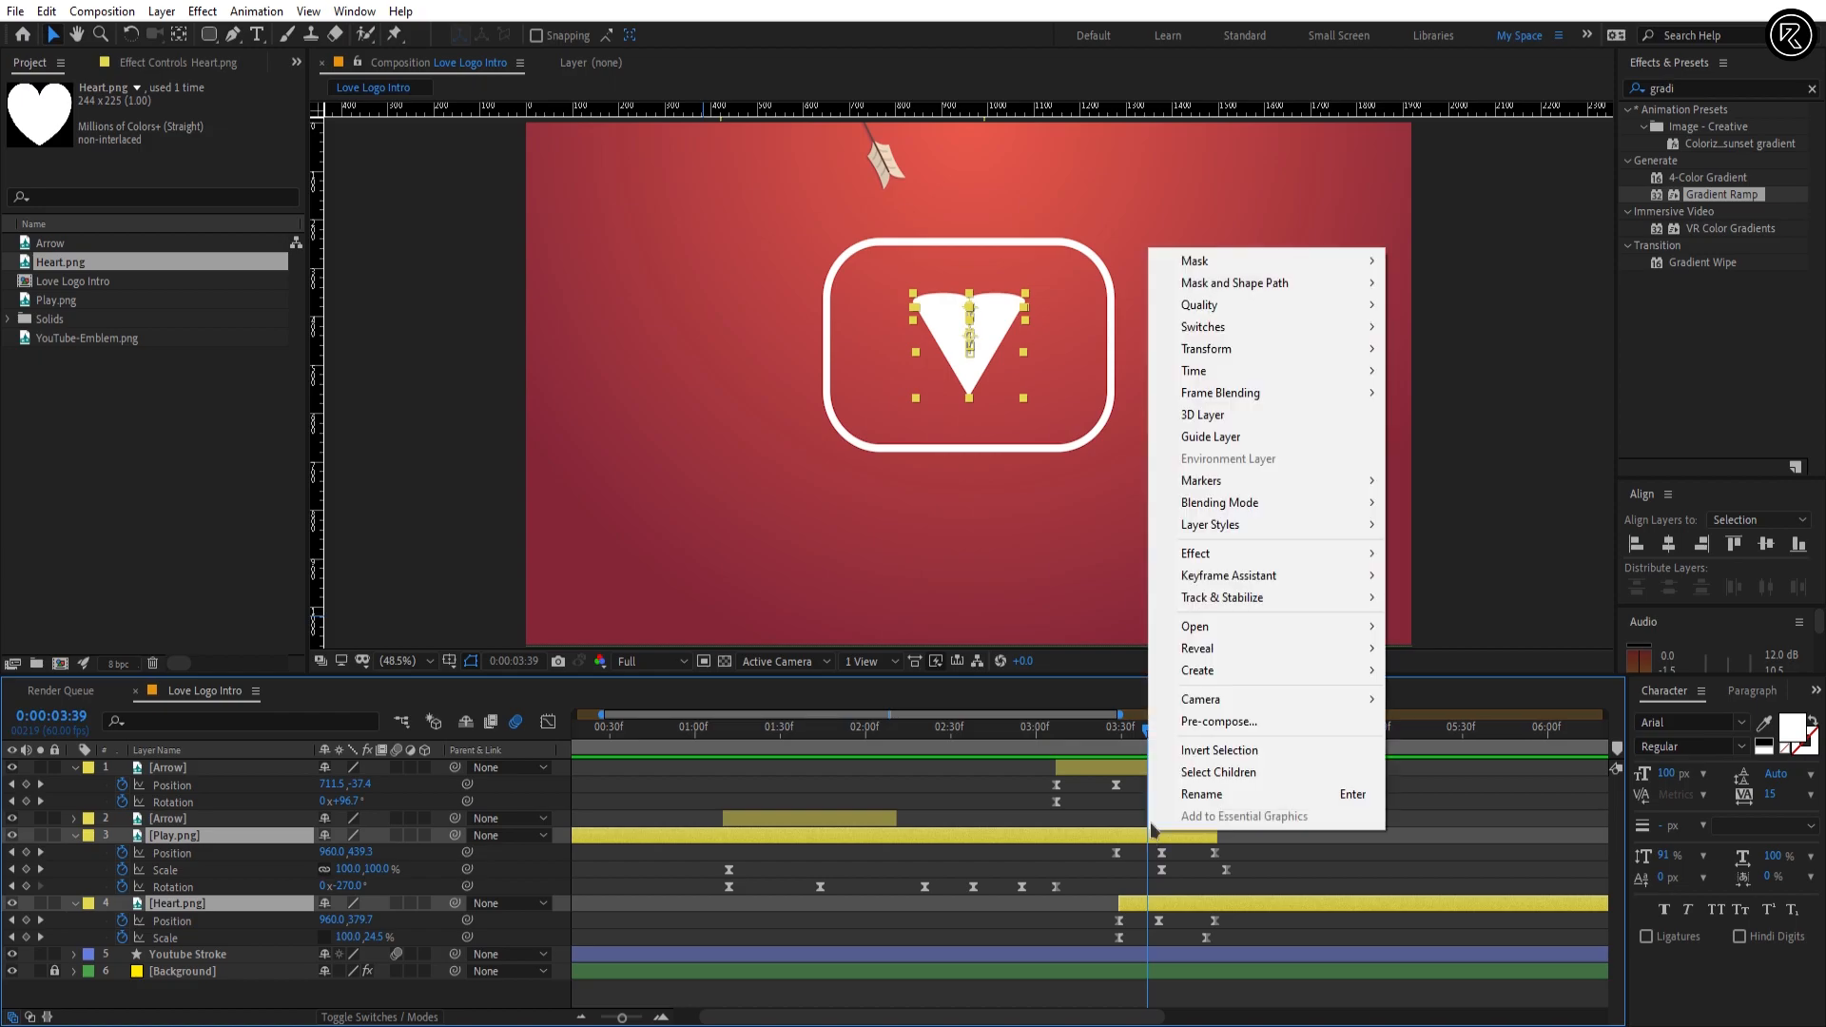
left_click(1219, 721)
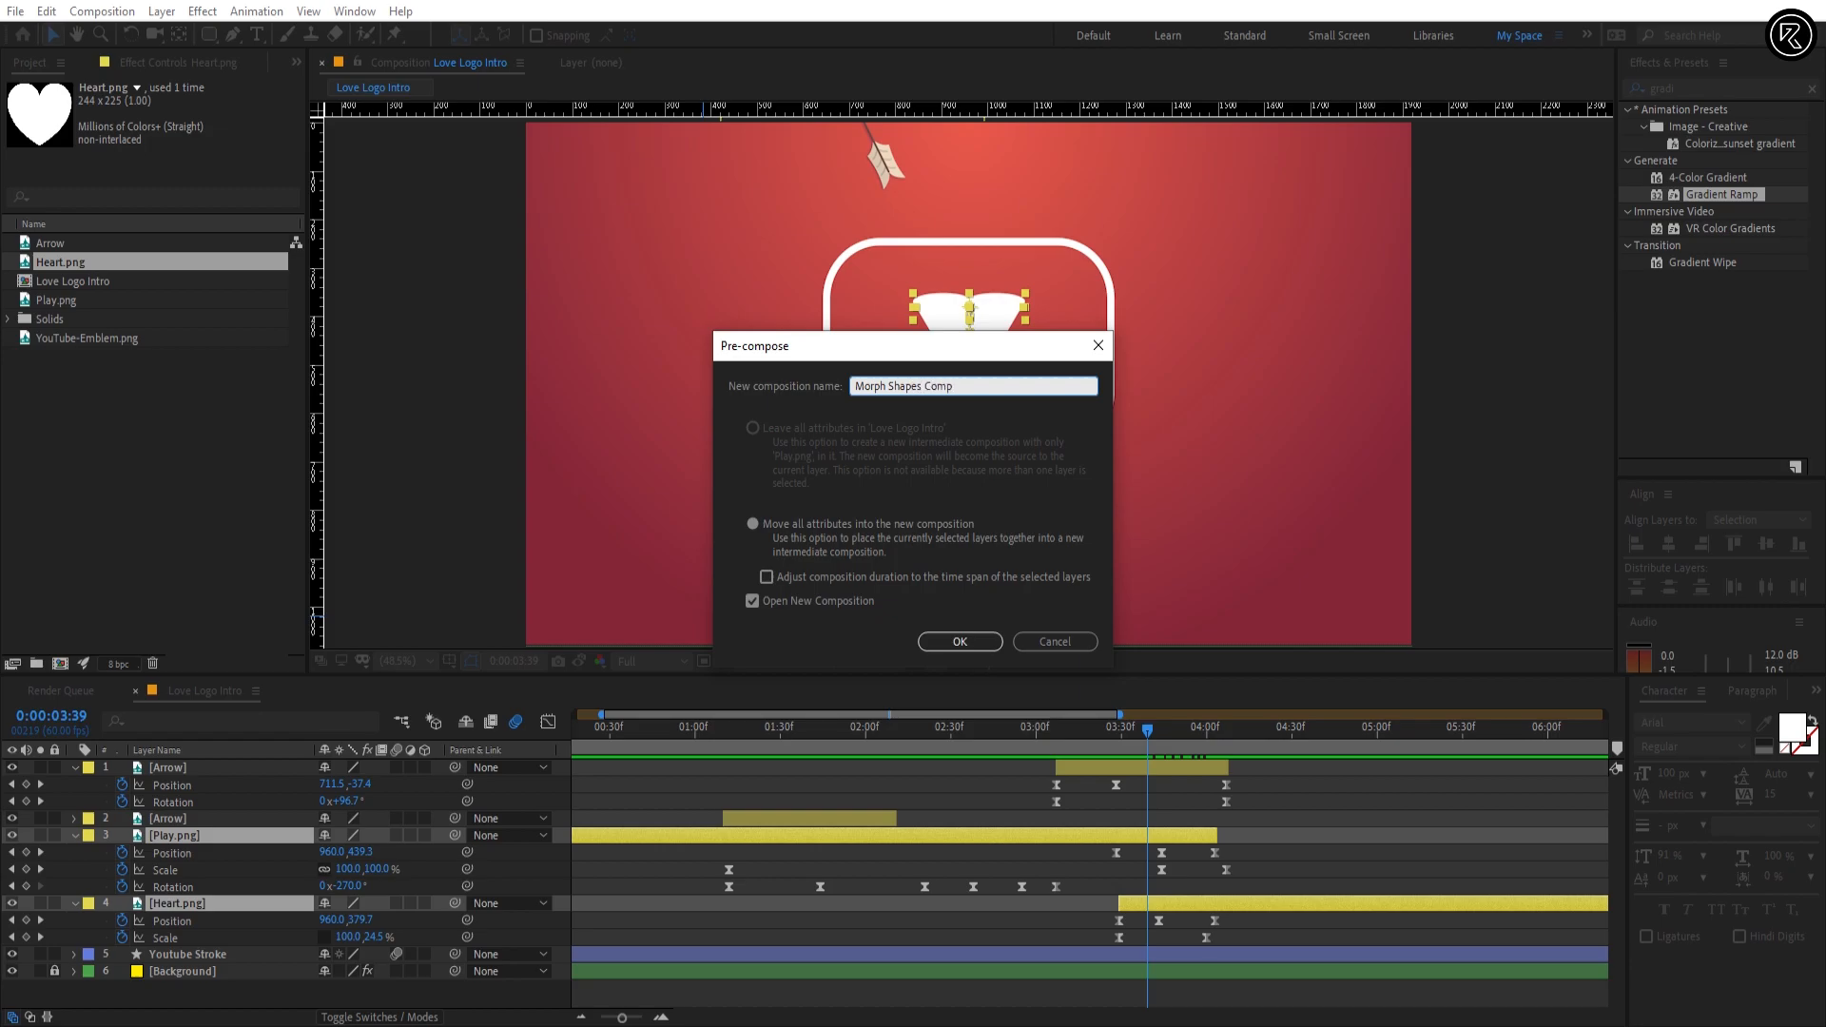
left_click(988, 639)
left_click(204, 691)
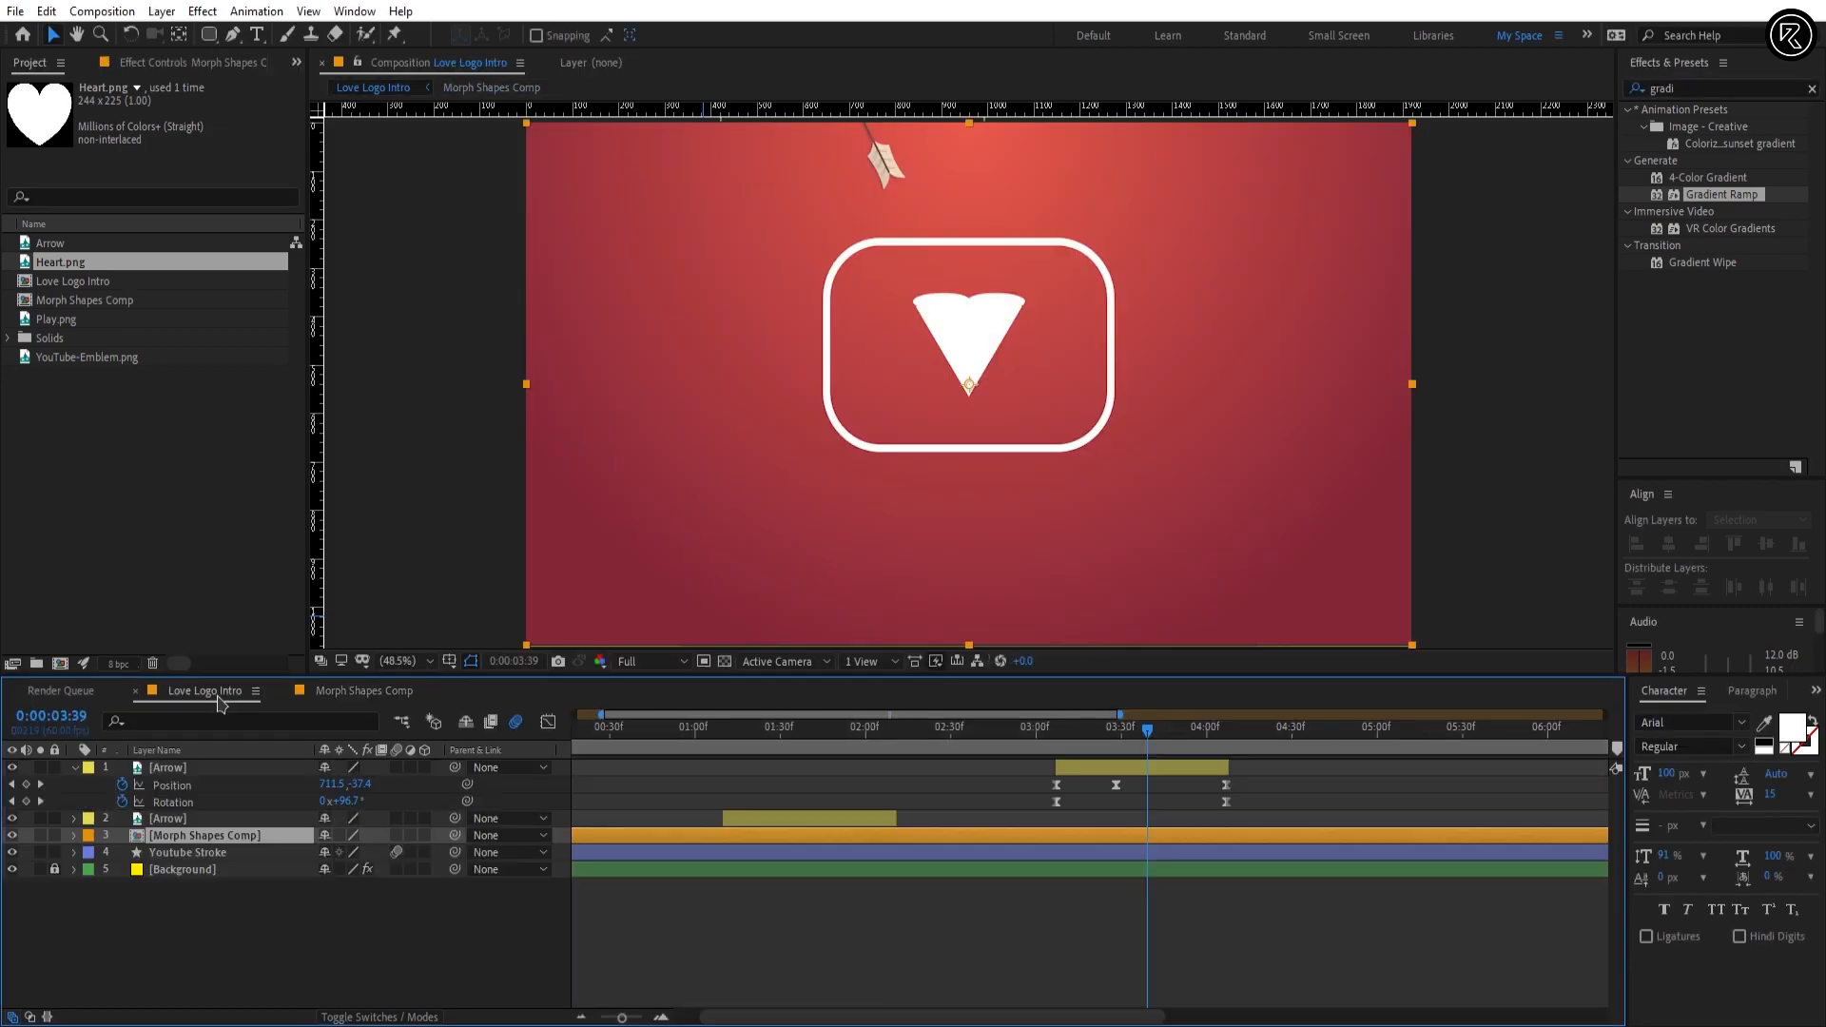
Step: Reveal Morph Shapes Comp's Rotation at 0:00:03:30, move its anchor point to the guide intersection inside the play icon, and hide the guides
key("r")
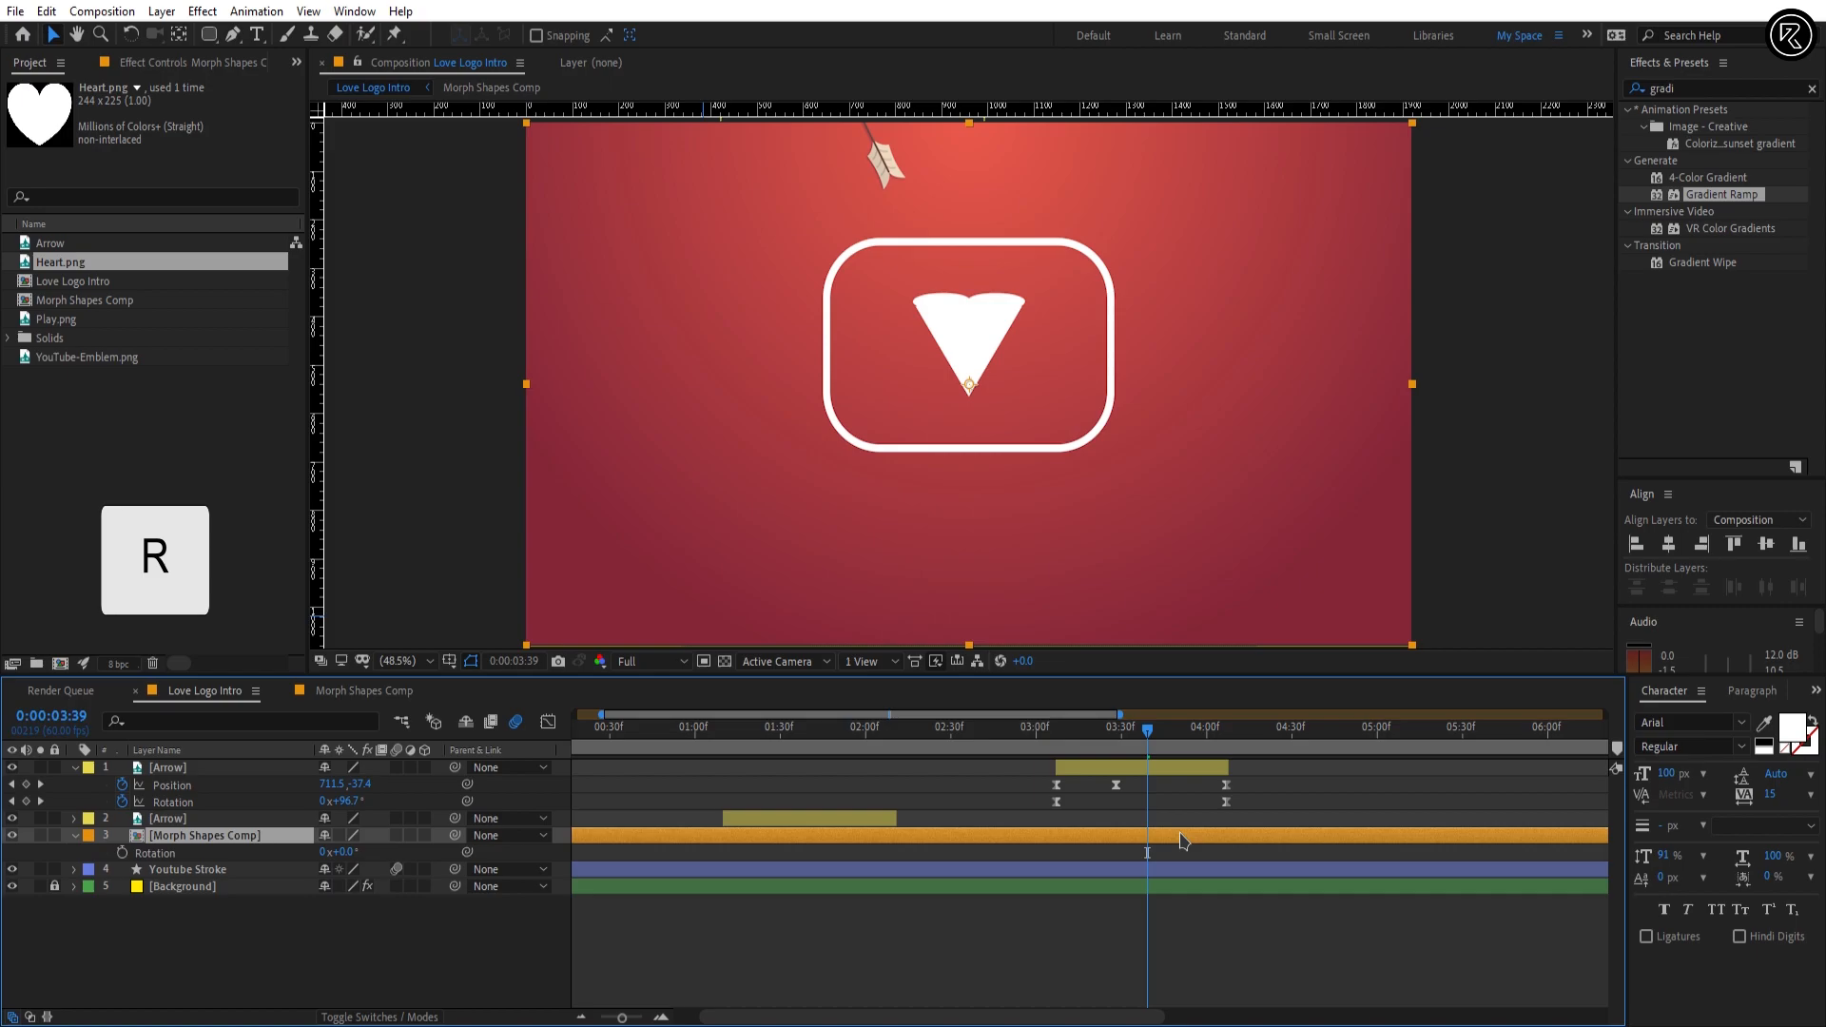
left_click_drag(1149, 734, 1126, 739)
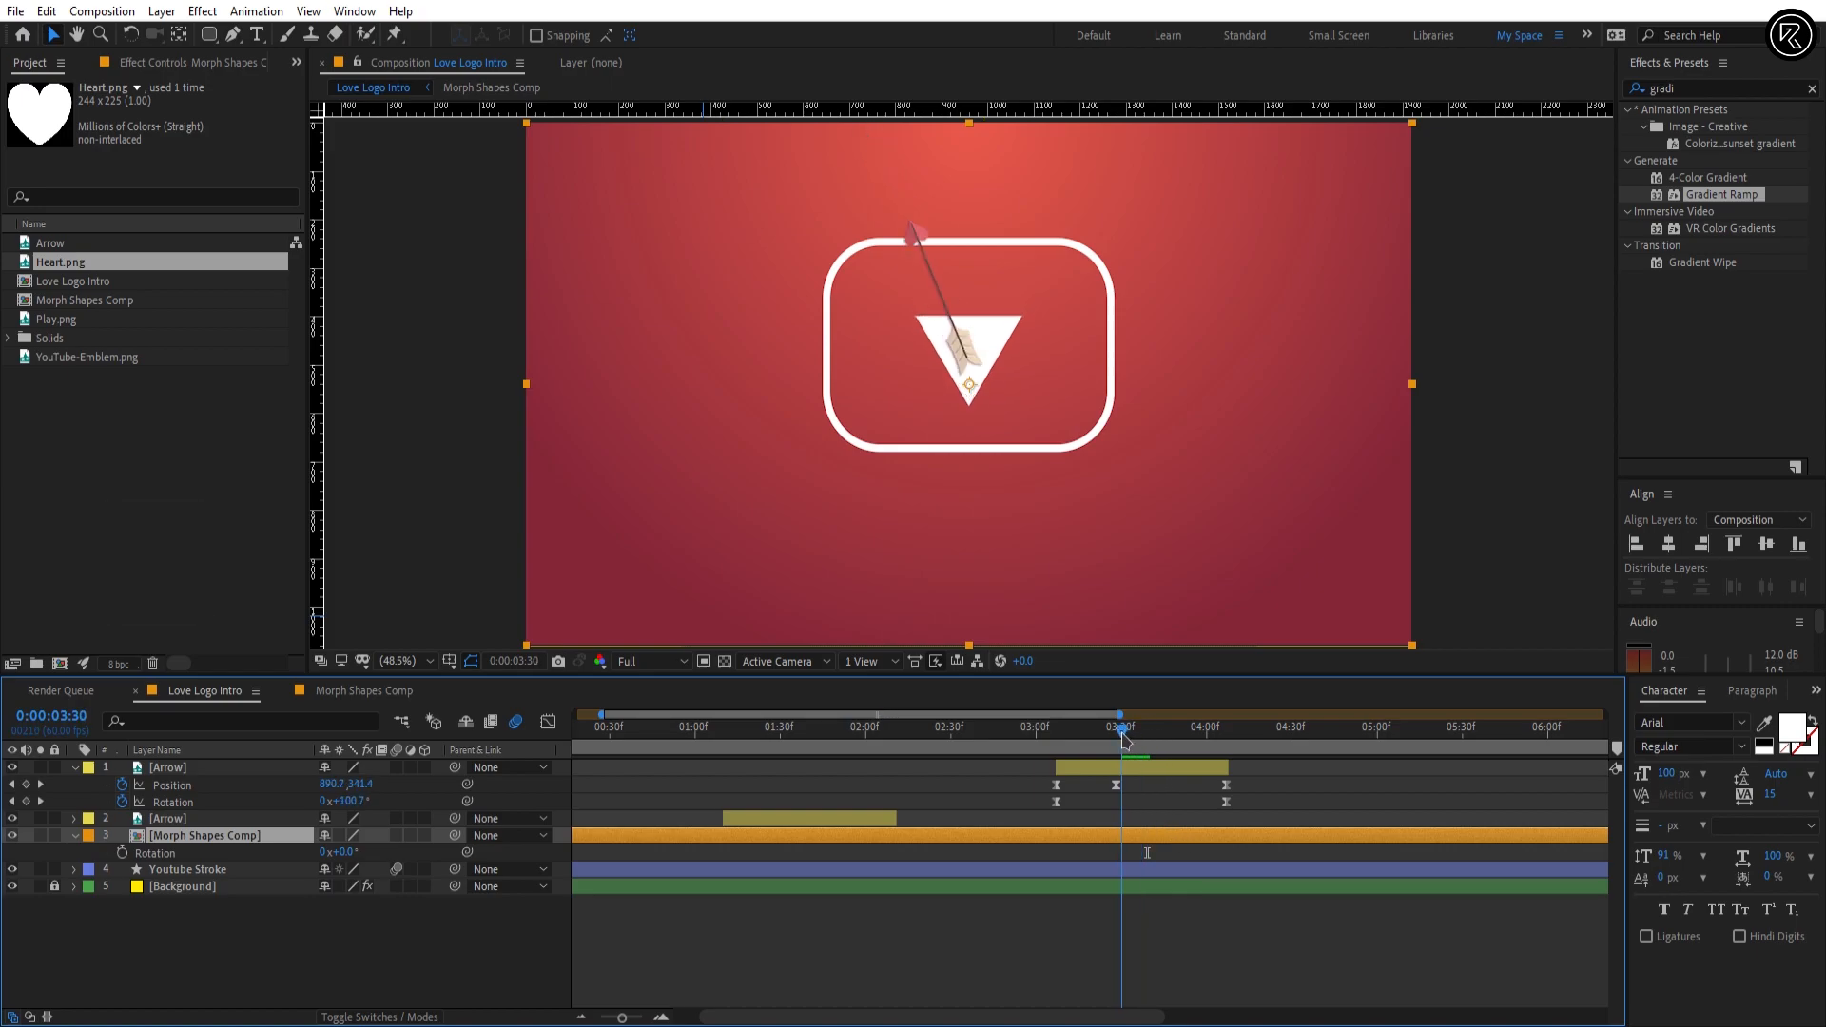
key("ctrl+r")
key("ctrl+r")
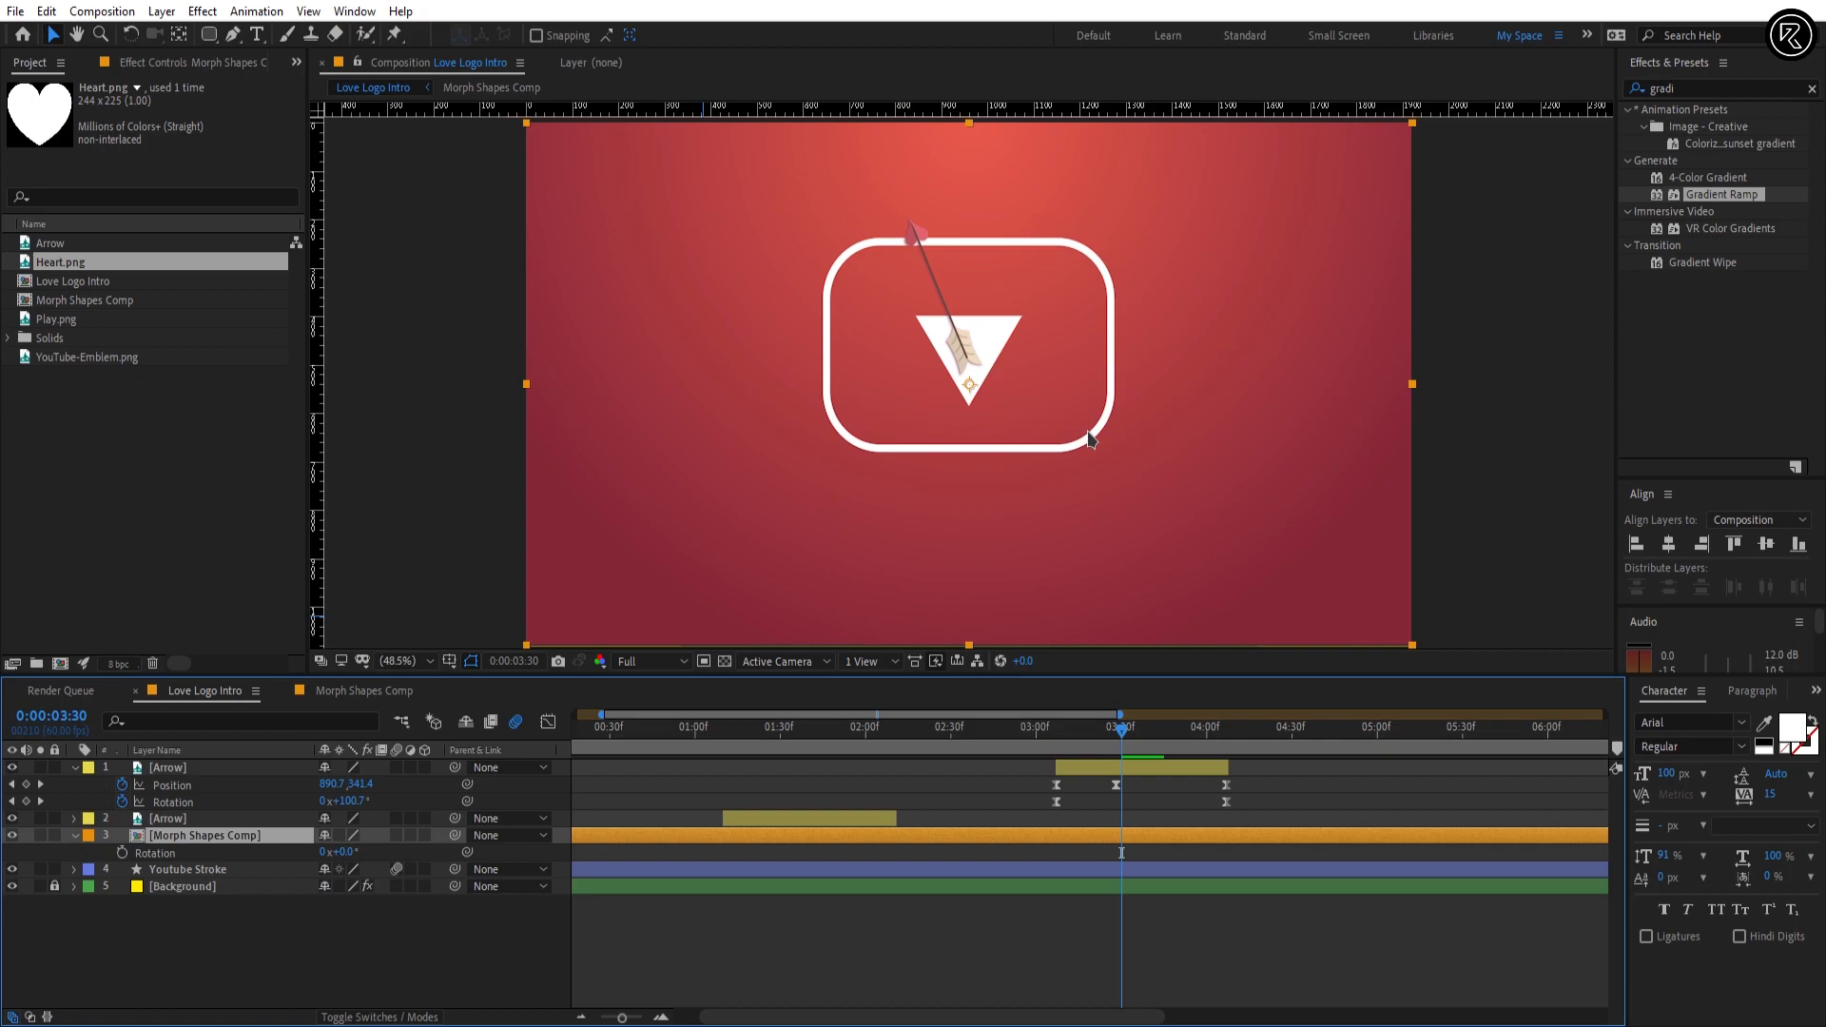
key("ctrl+semicolon")
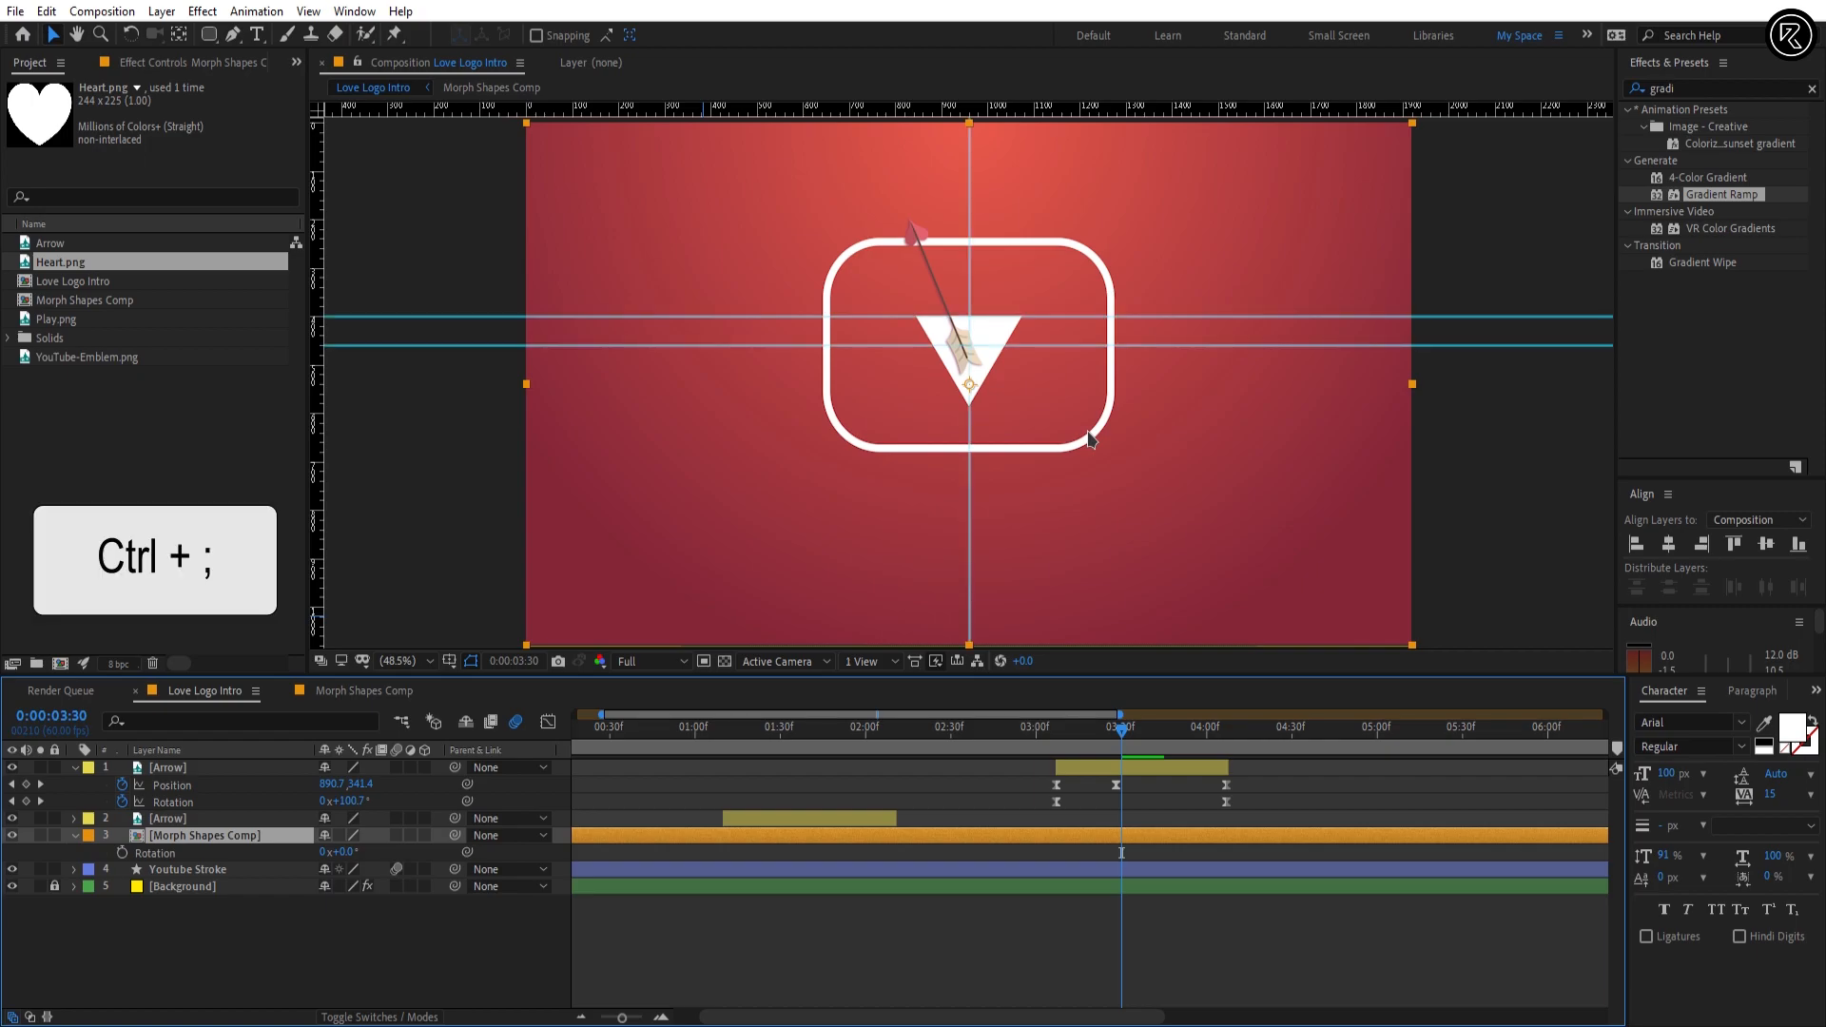
key("y")
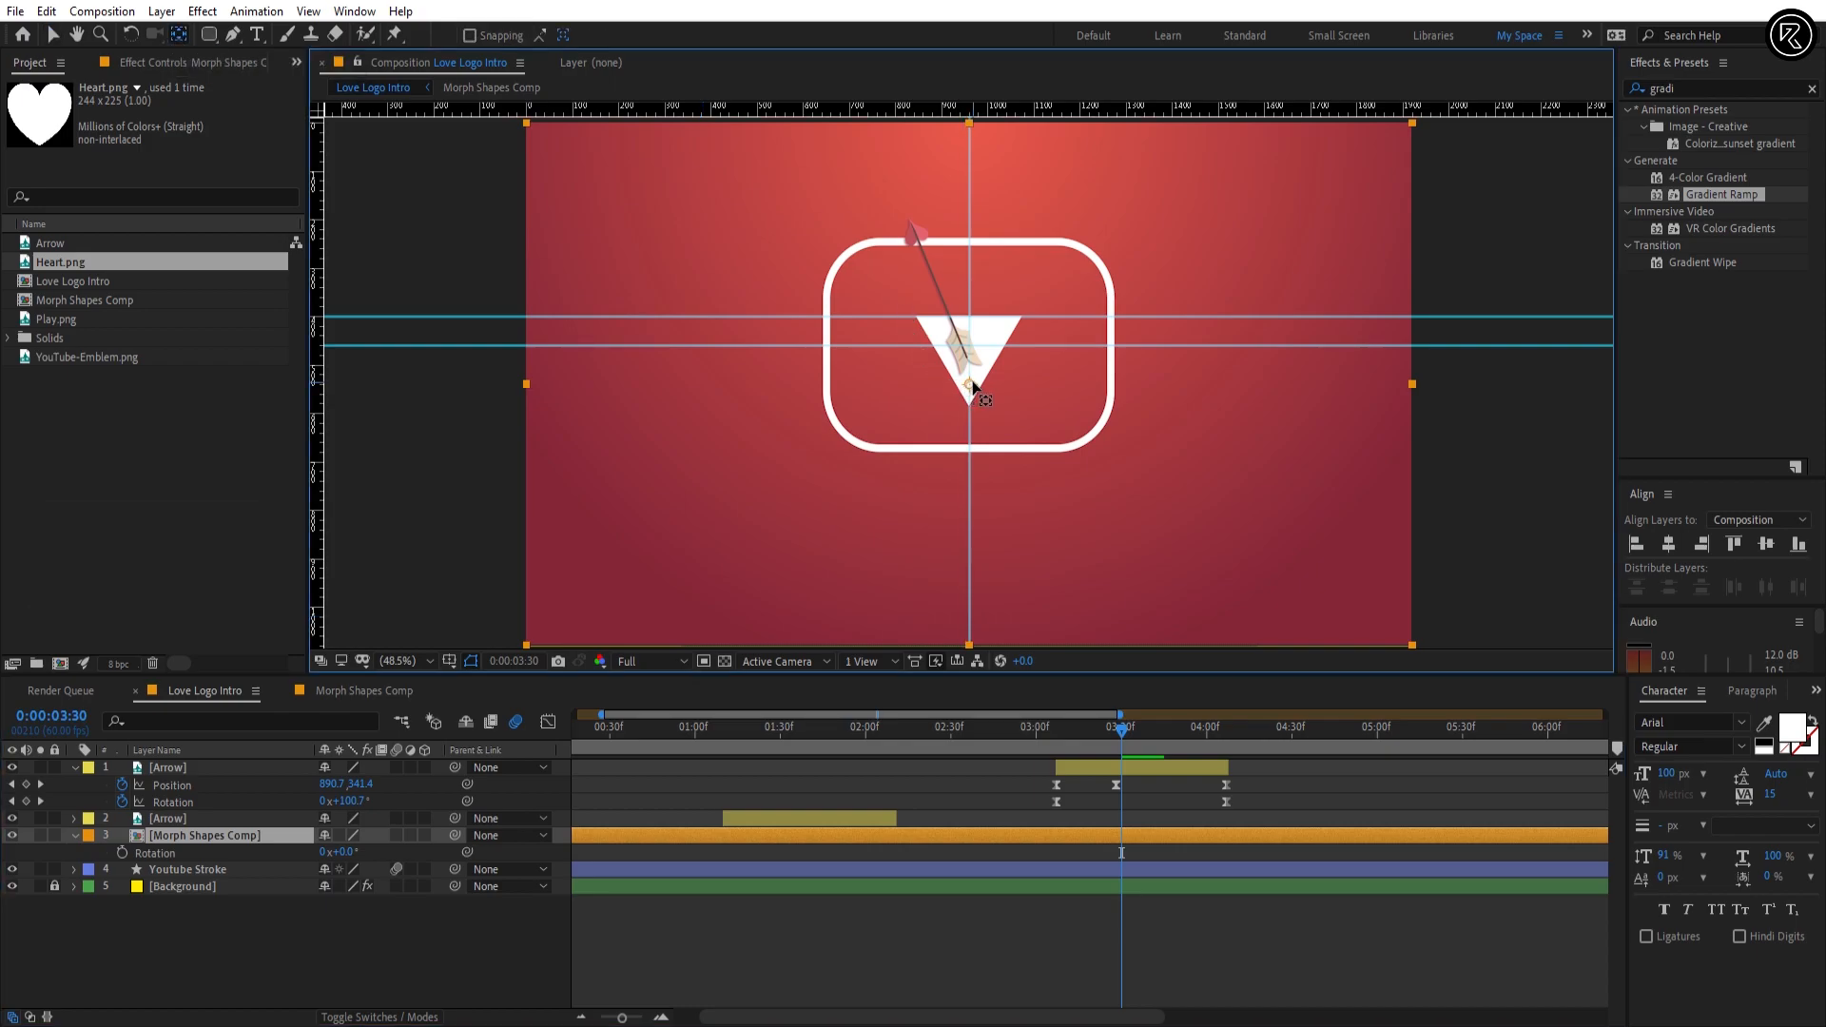
key("slash")
key("shift+slash")
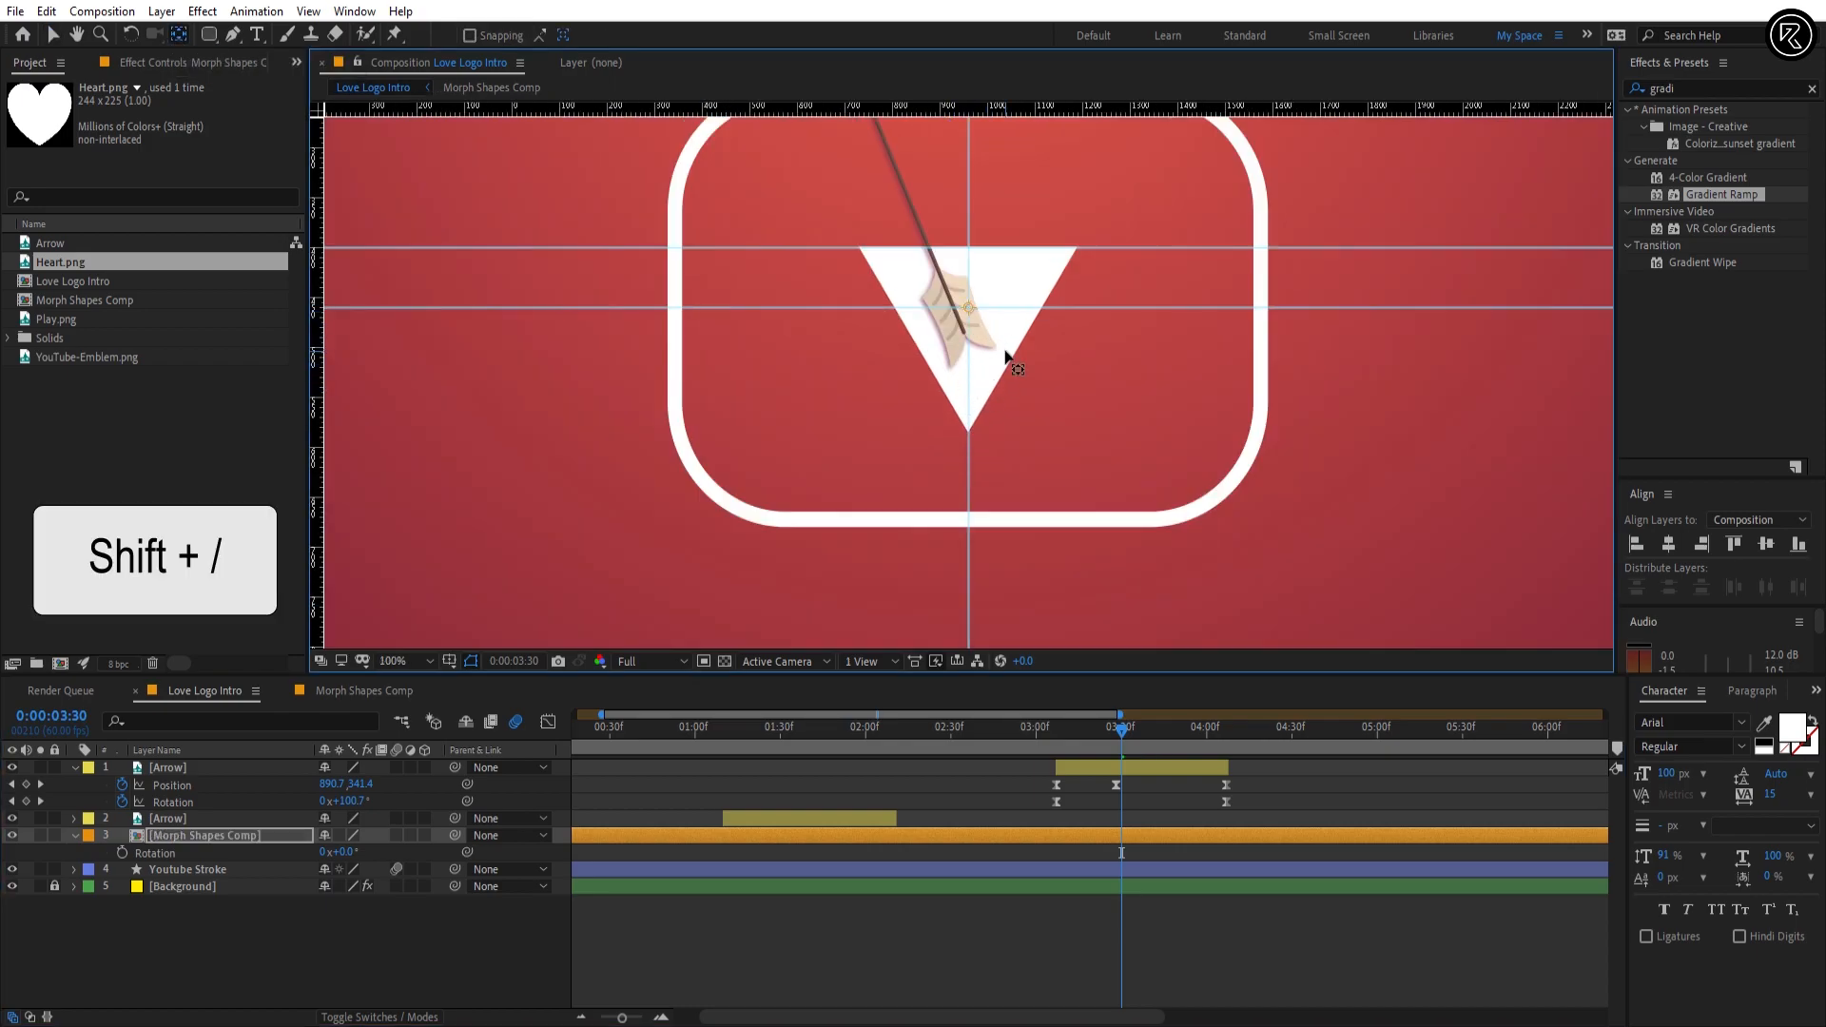
key("ctrl+semicolon")
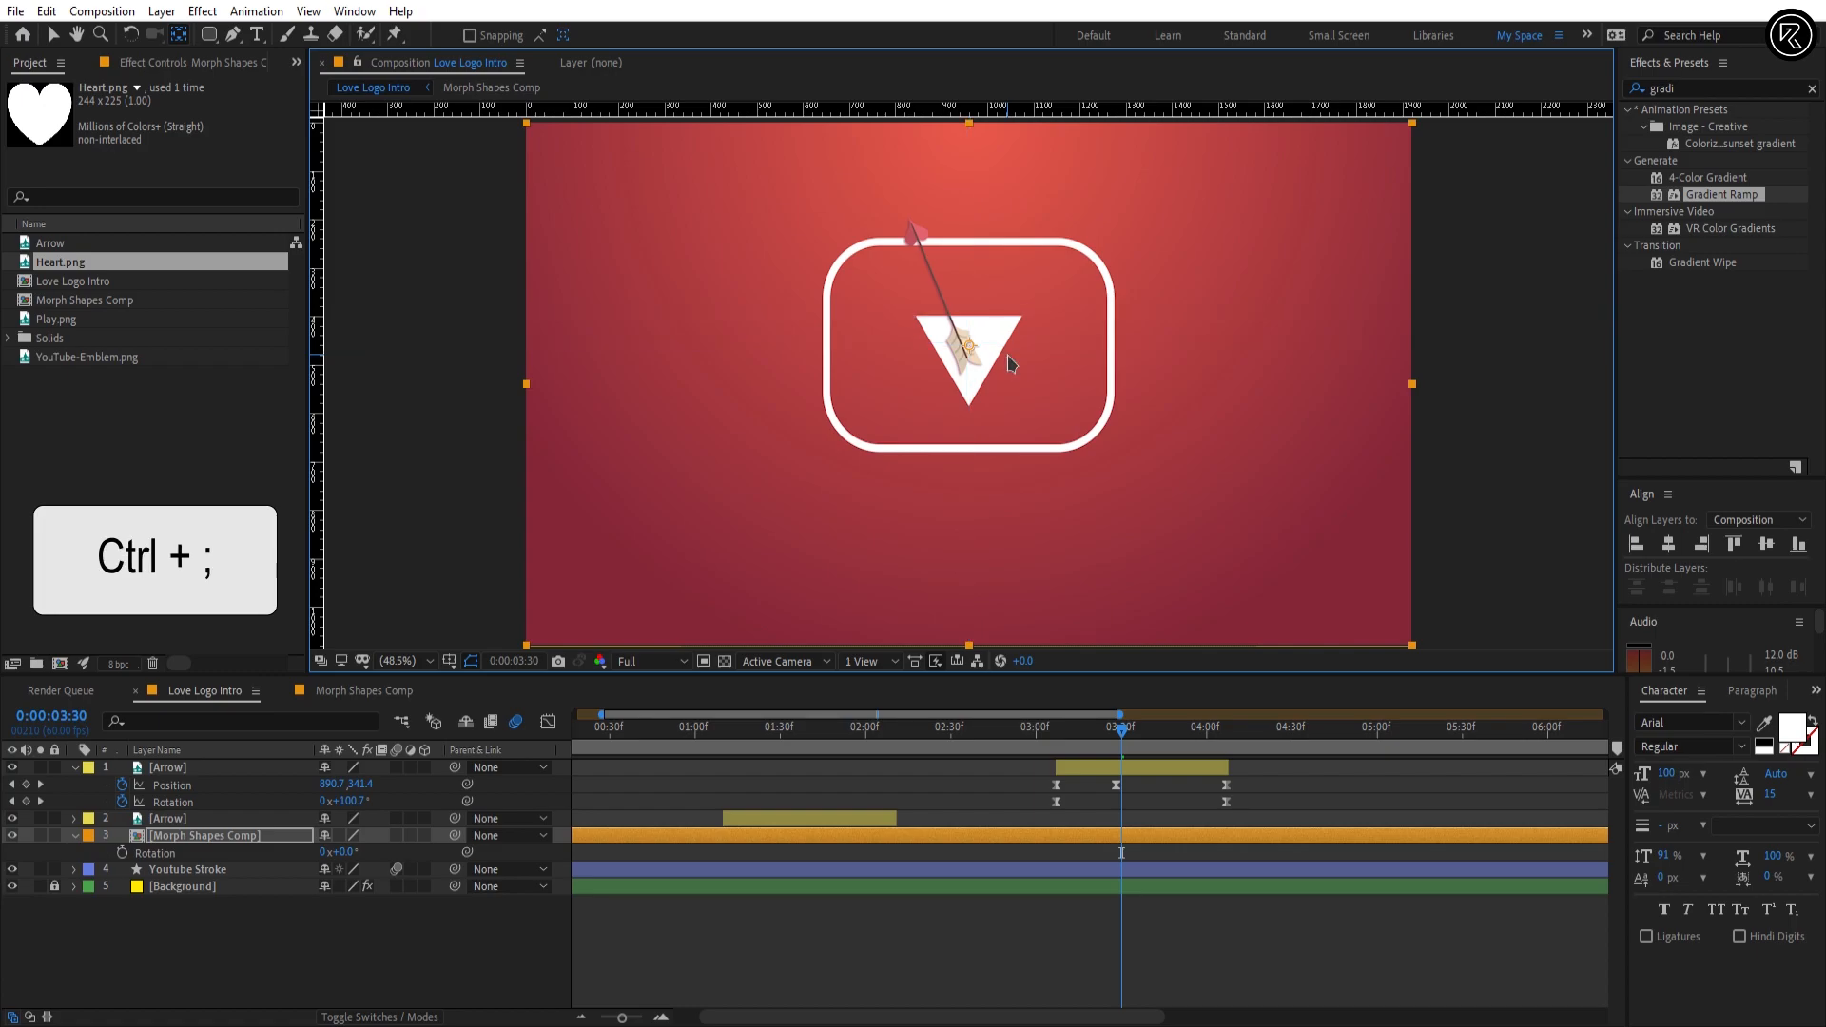
Step: Keyframe the Morph Shapes Comp Rotation at 0° at 0:00:03:30 and at -15° at 0:00:03:44
left_click(122, 853)
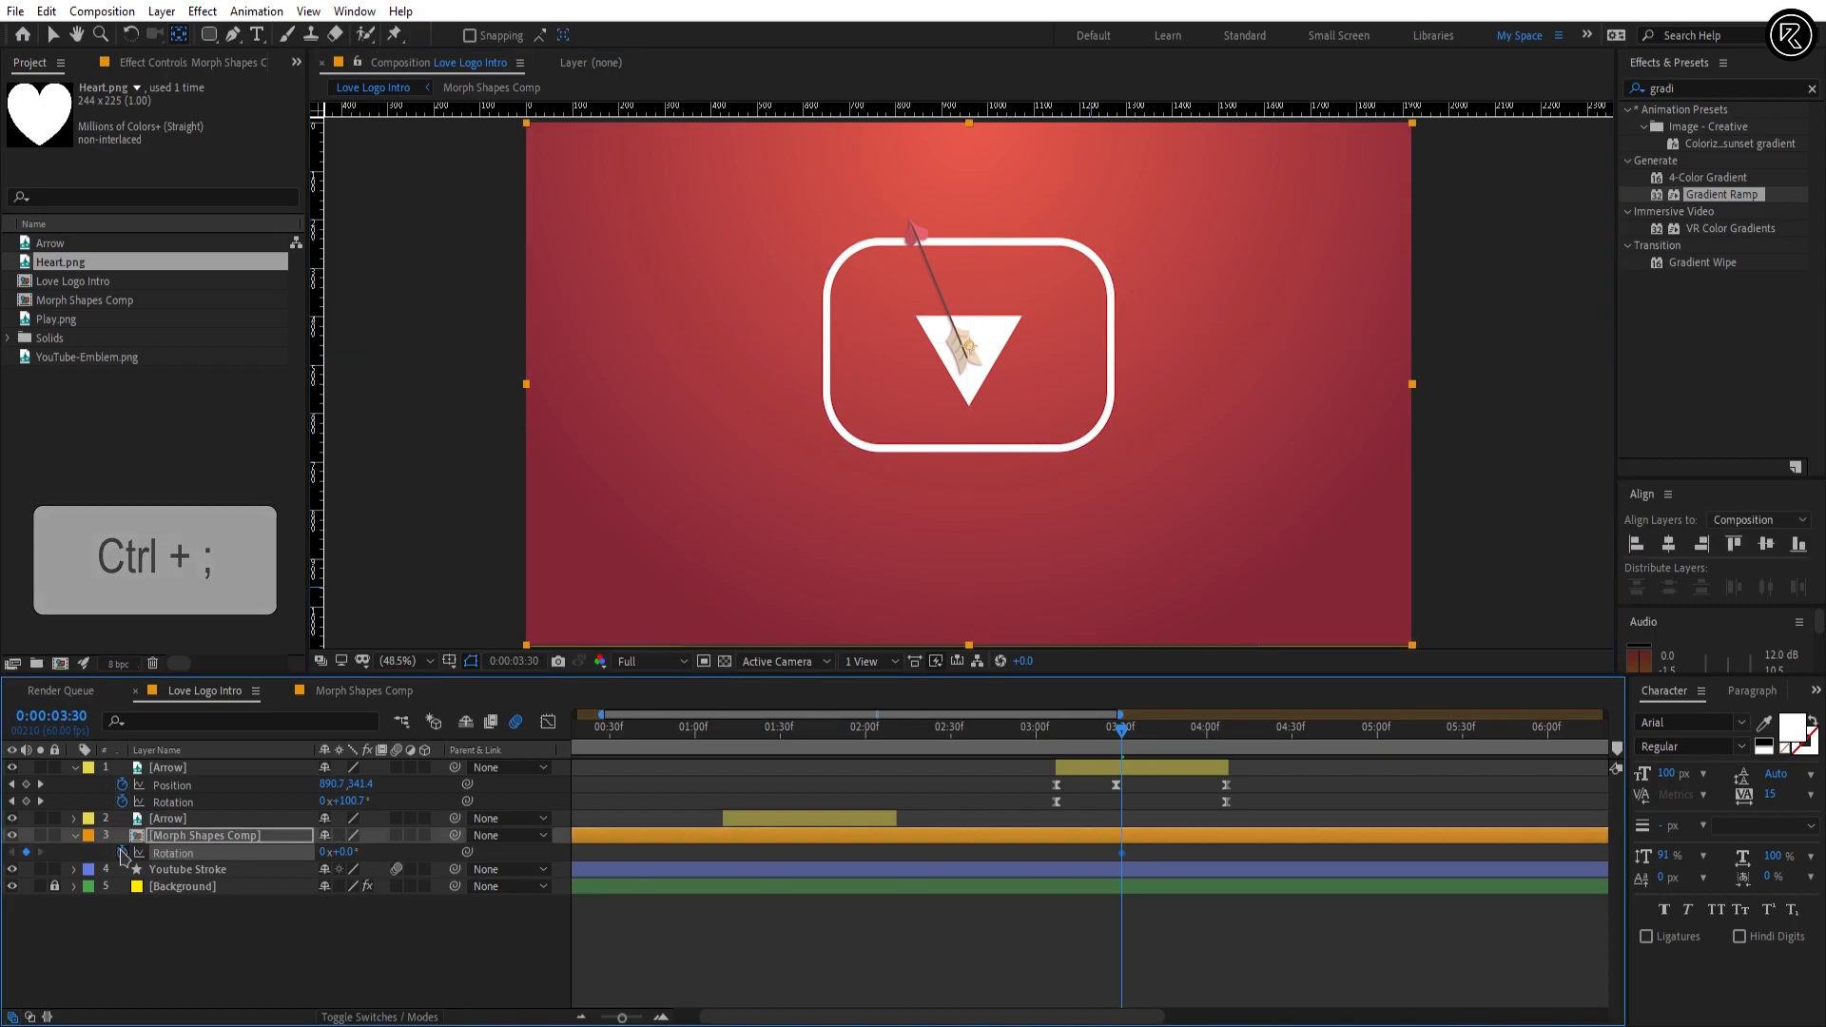
left_click(76, 715)
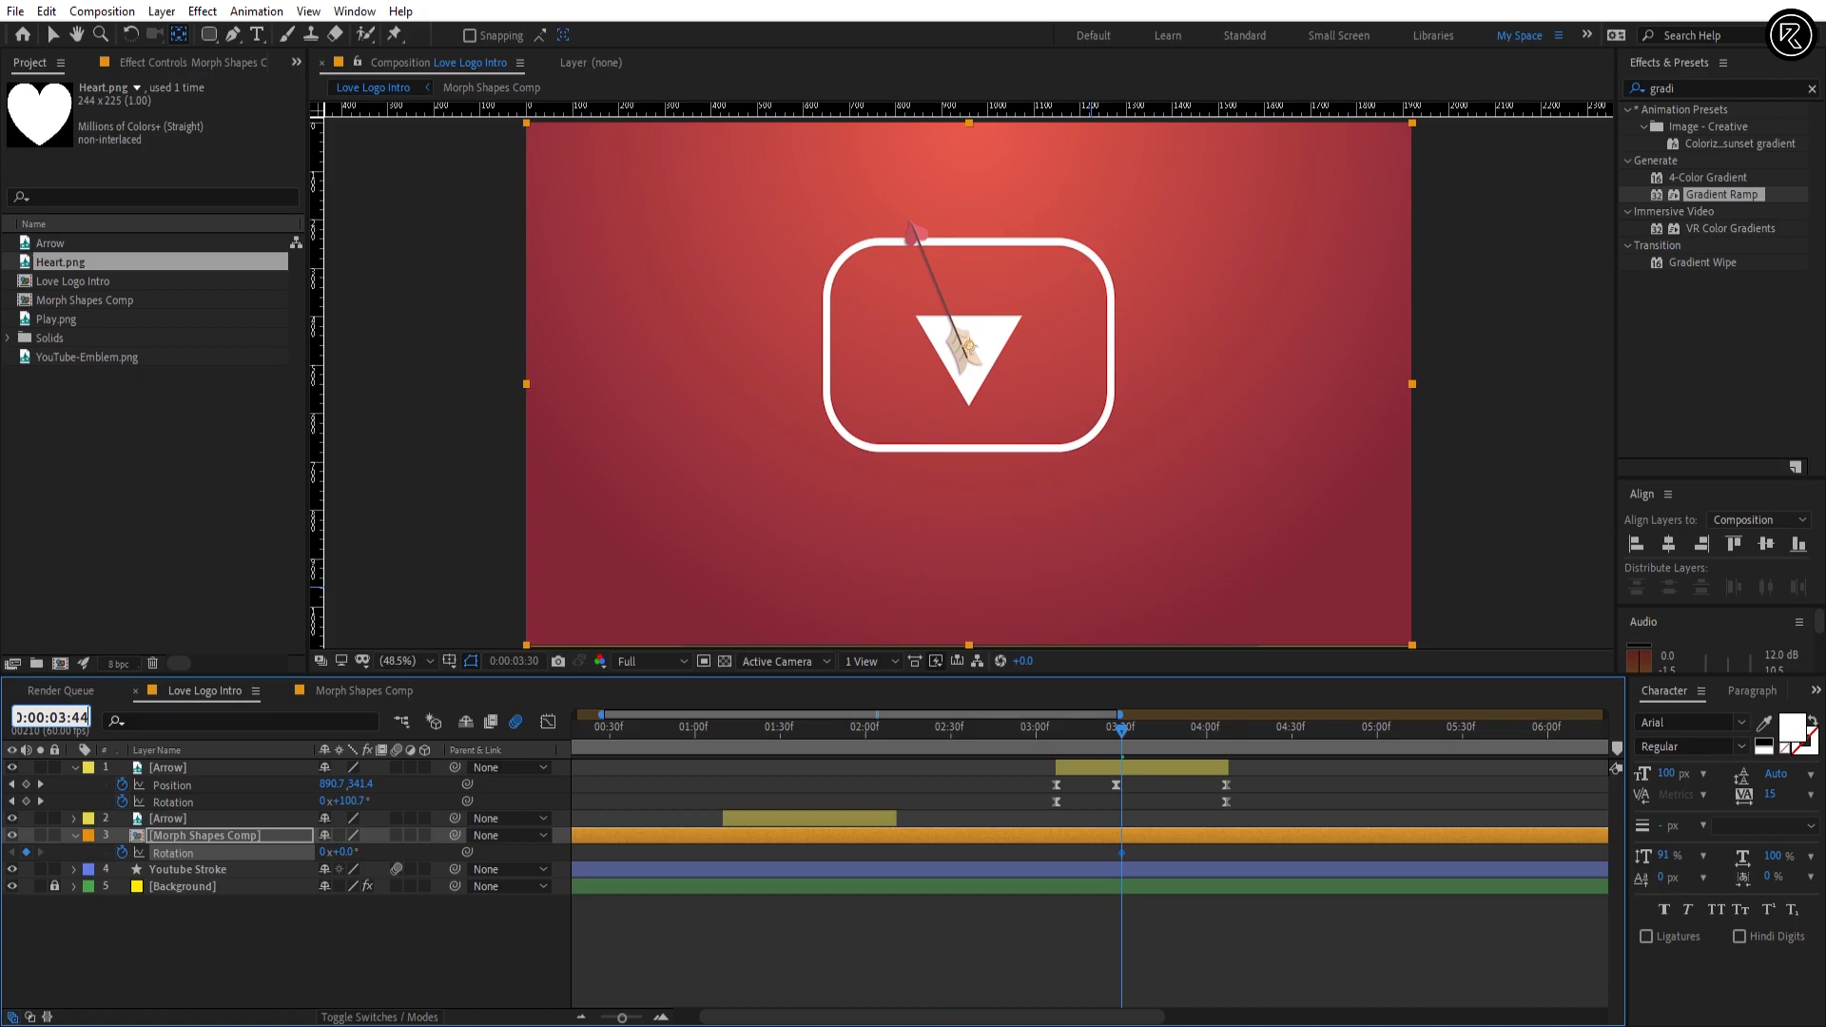
type("44")
key("Return")
left_click(347, 852)
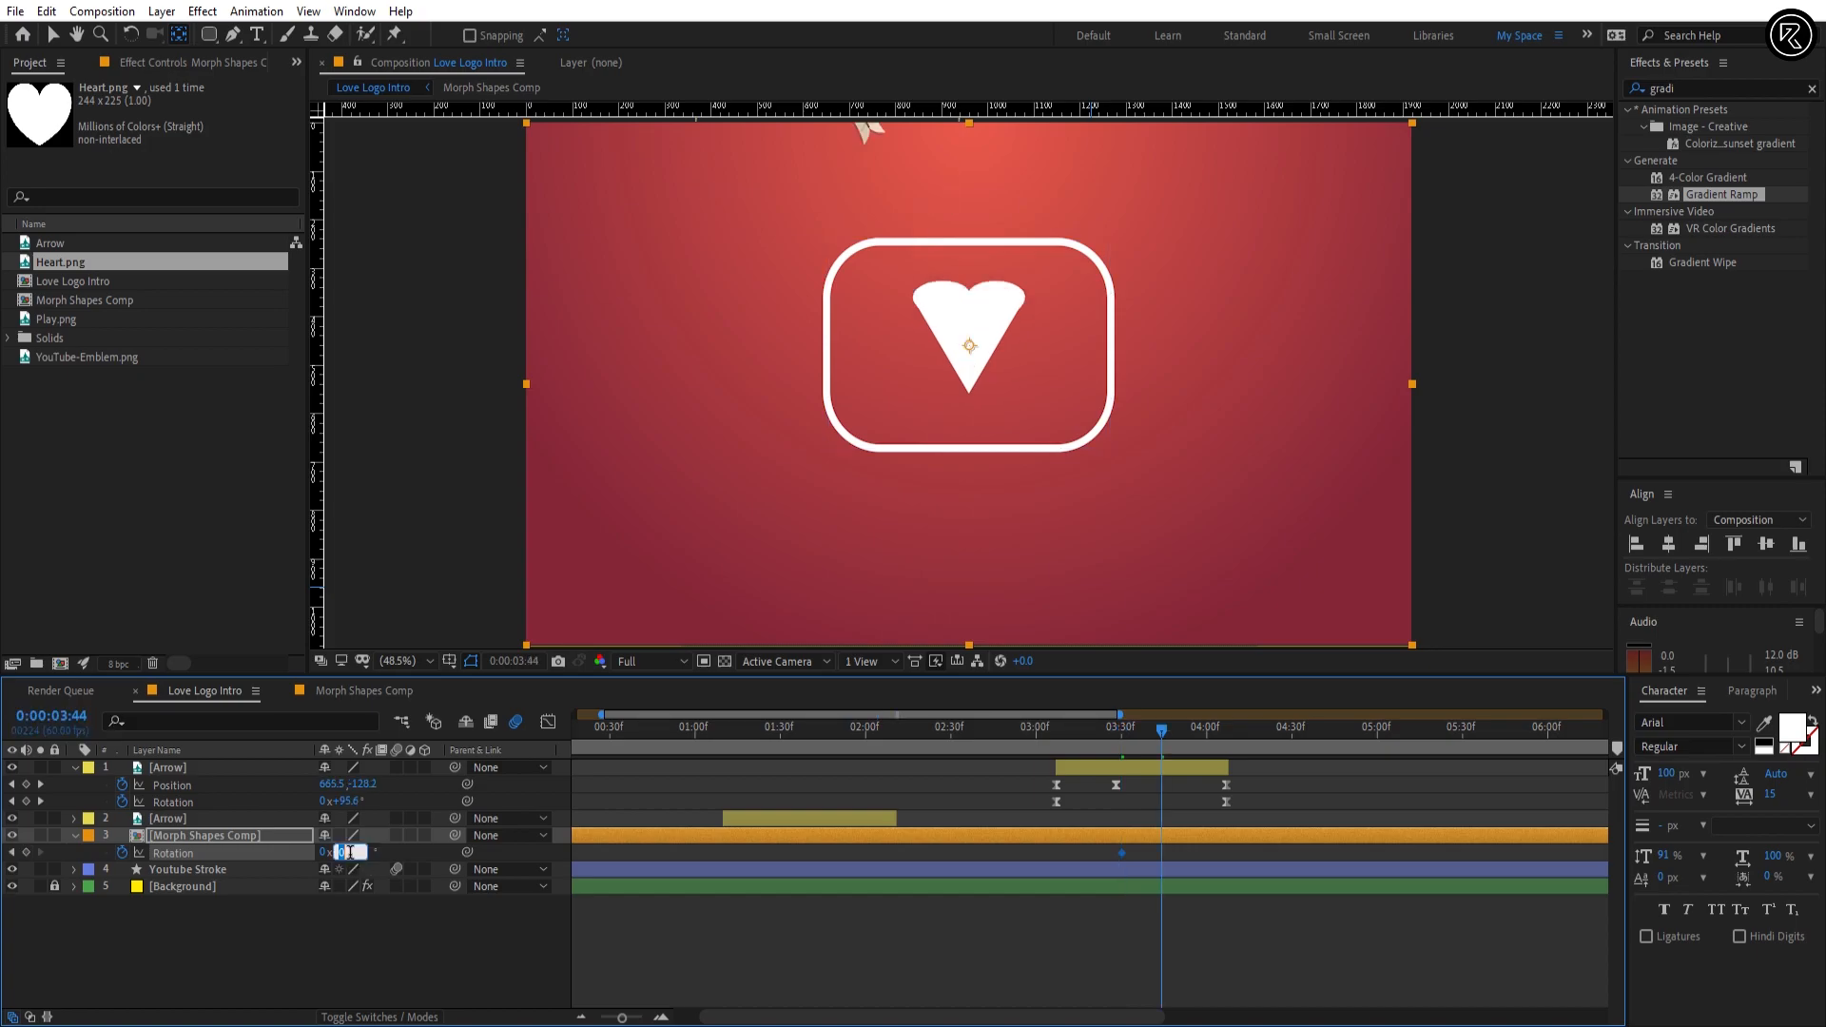
type("-15")
key("Return")
Step: Add Morph Shapes Comp Rotation keyframes of 10° at 0:00:03:55 and -5° at 0:00:04:08
left_click(76, 718)
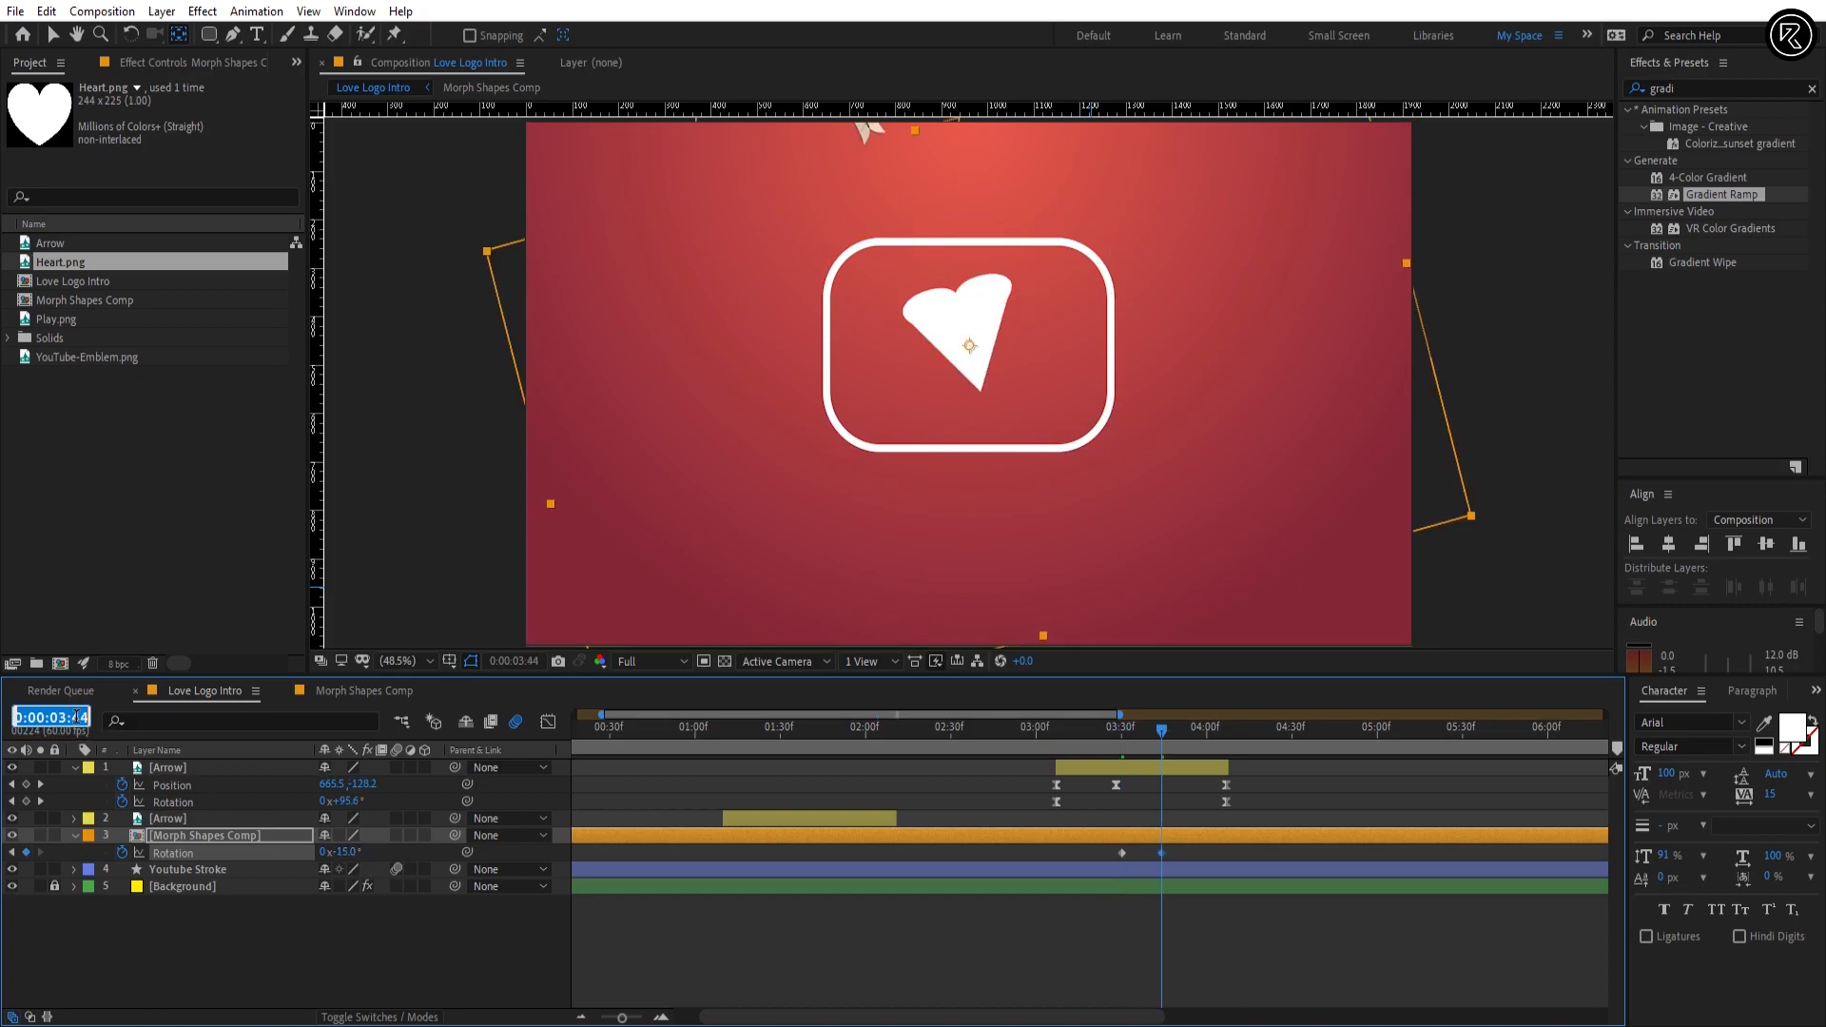
type("55")
key("Return")
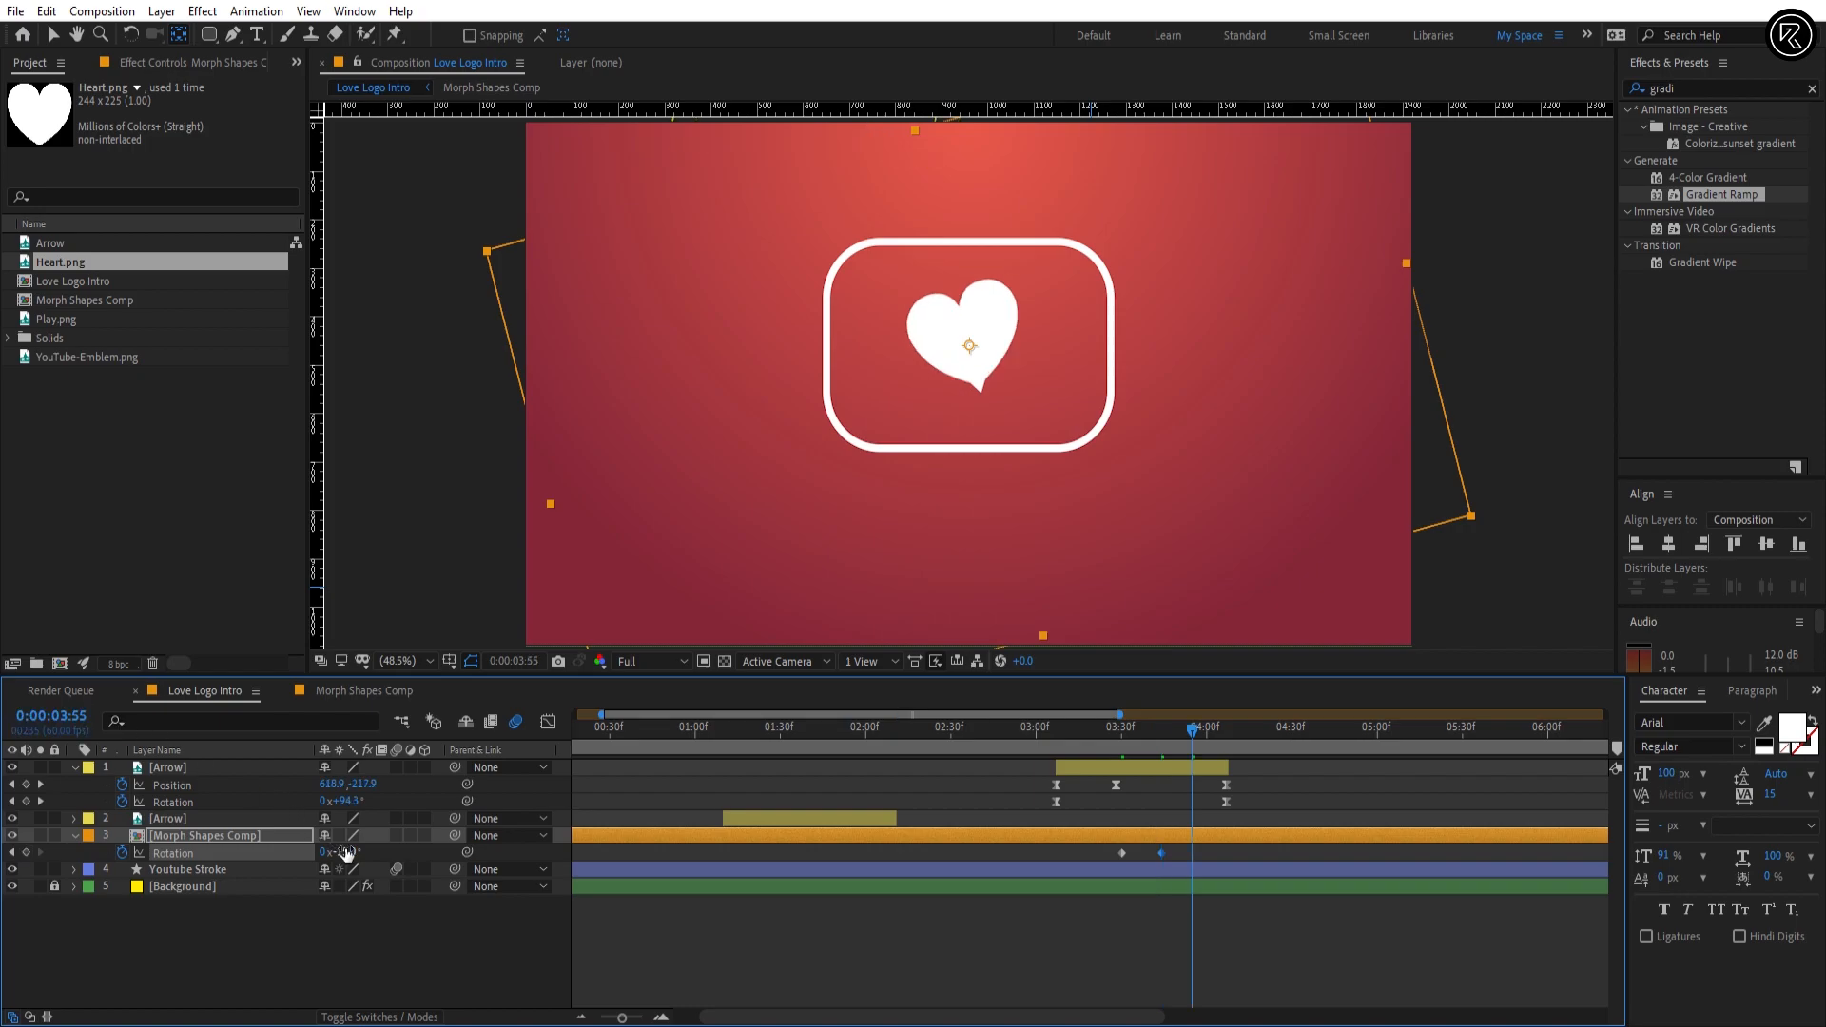
left_click(347, 852)
type("10")
key("Return")
left_click(59, 715)
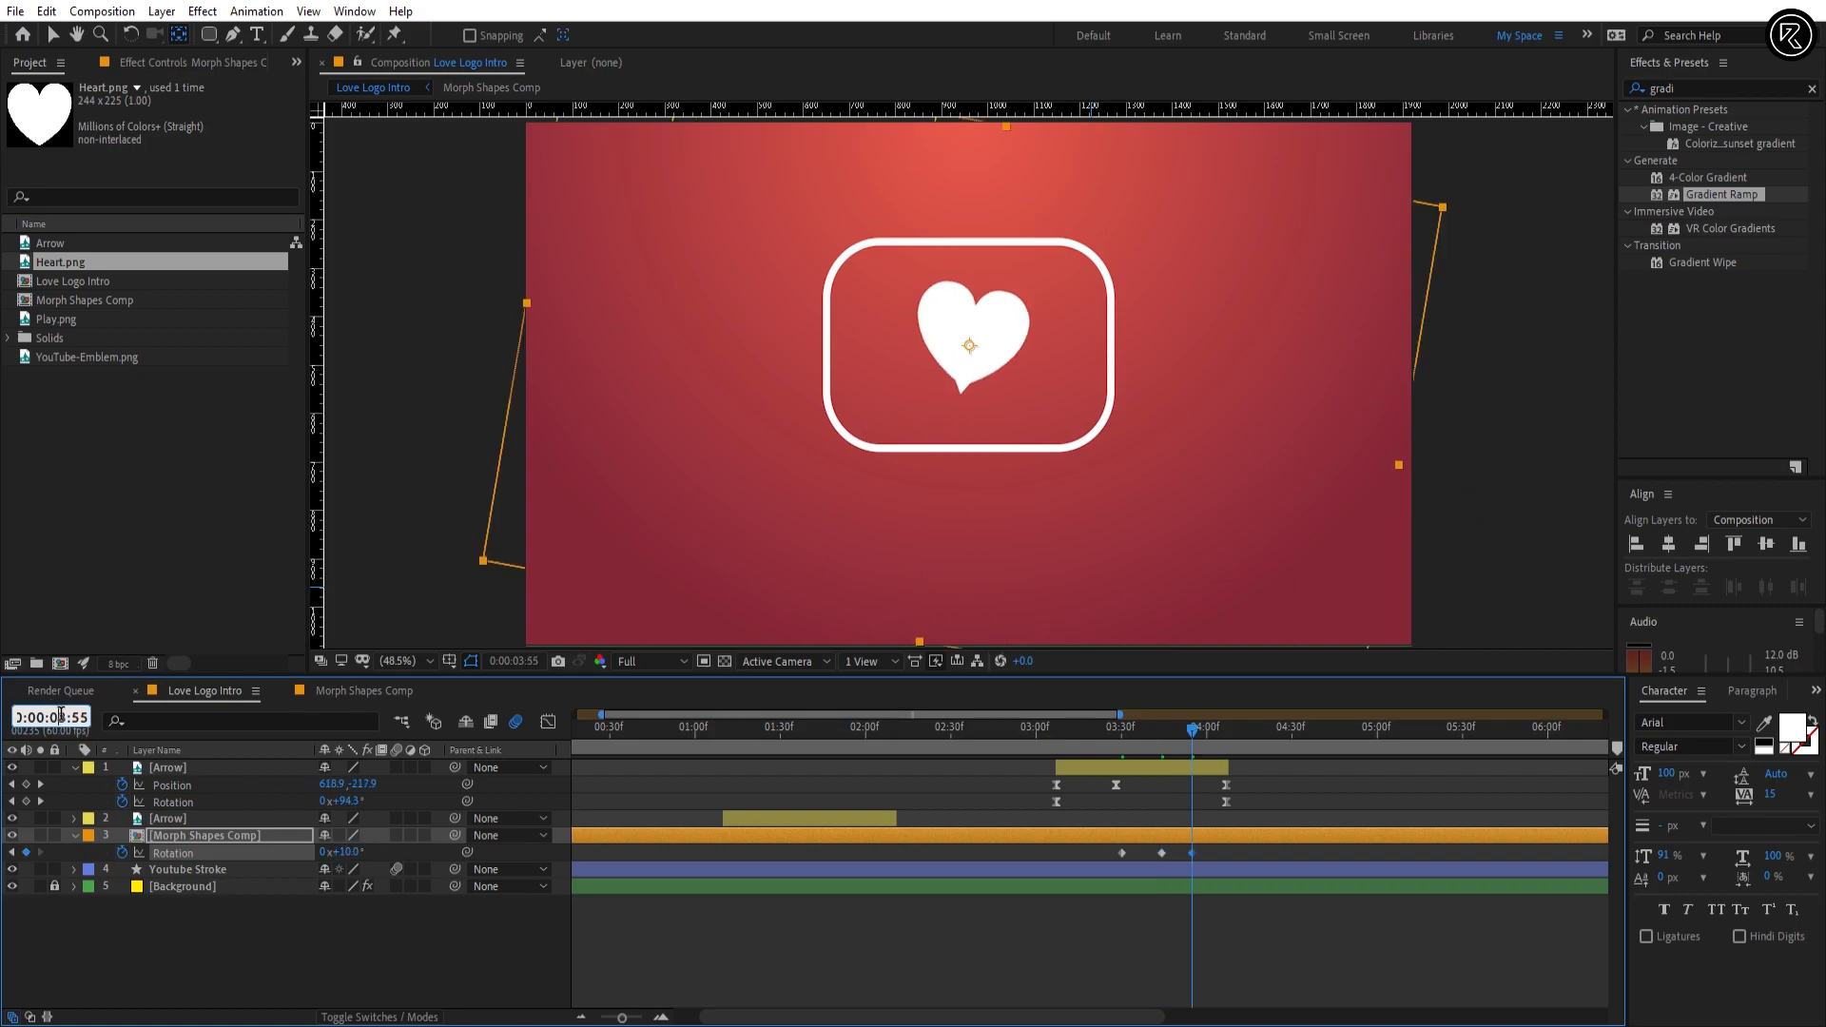
key("Return")
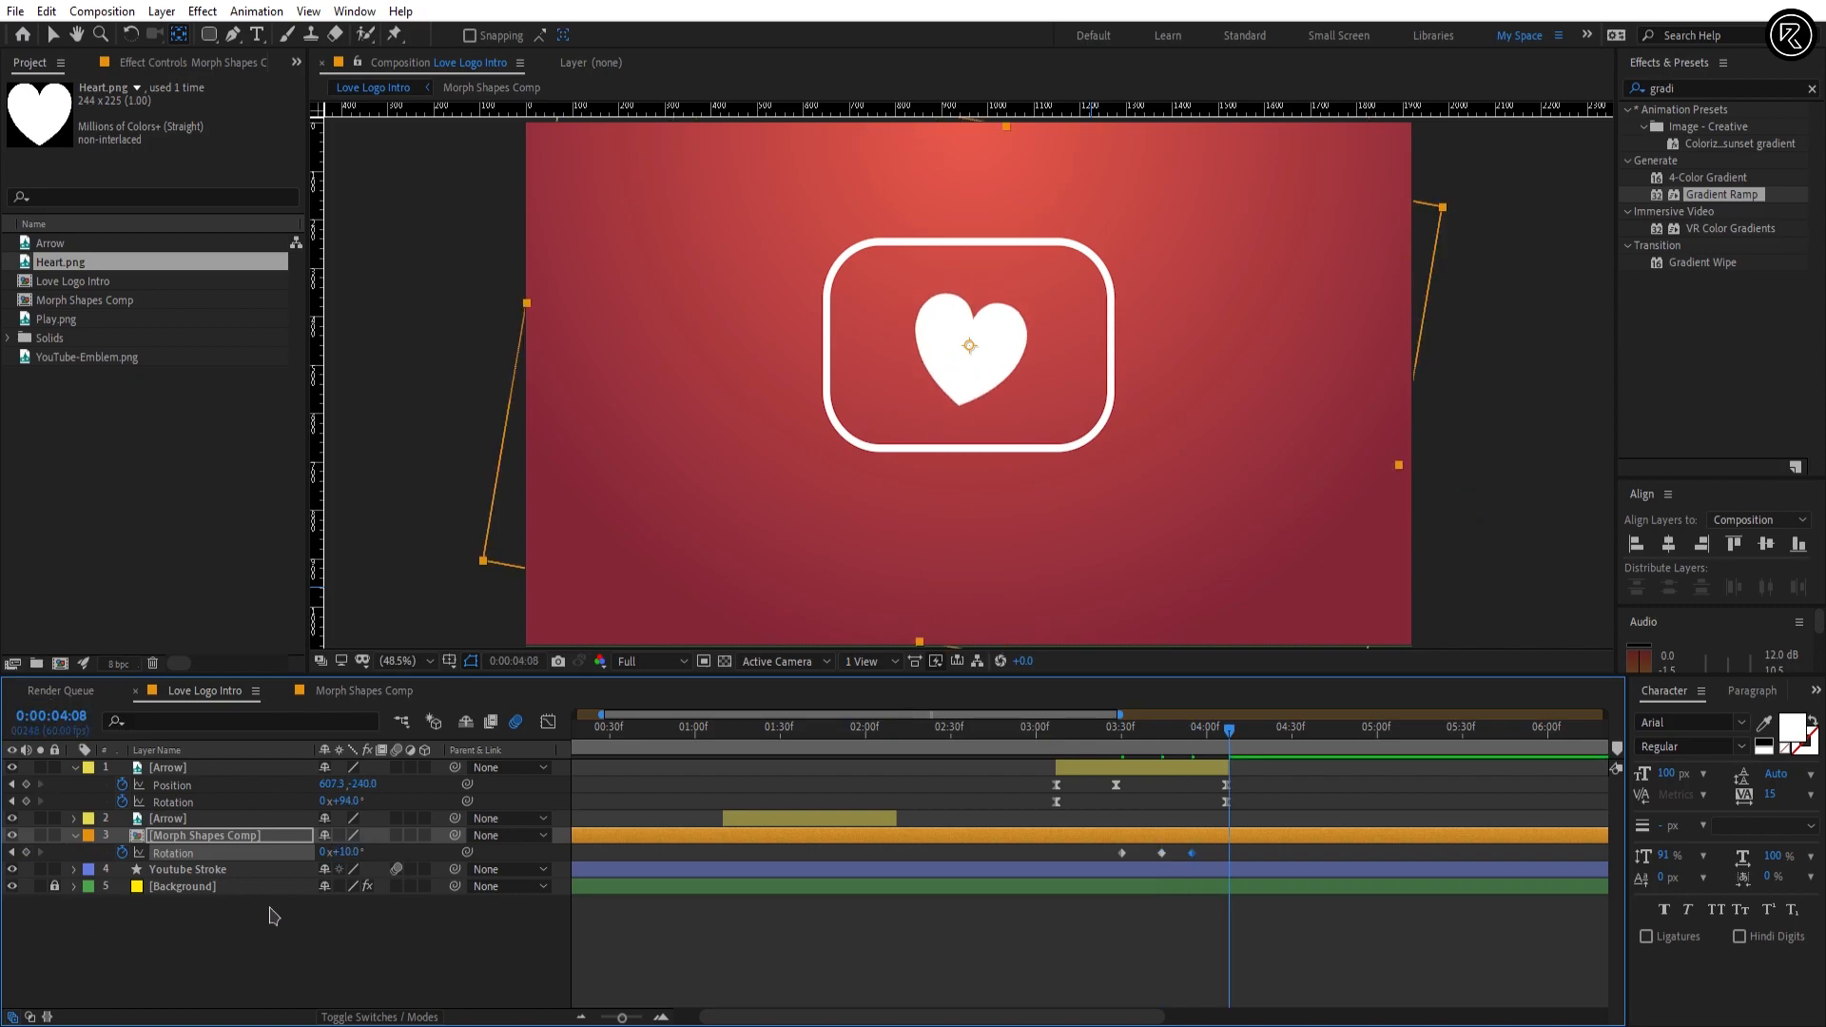
type("-5")
key("Return")
Step: Return the Morph Shapes Comp Rotation to 0° at 0:00:04:18 and apply Easy Ease to all its Rotation keyframes
left_click(74, 718)
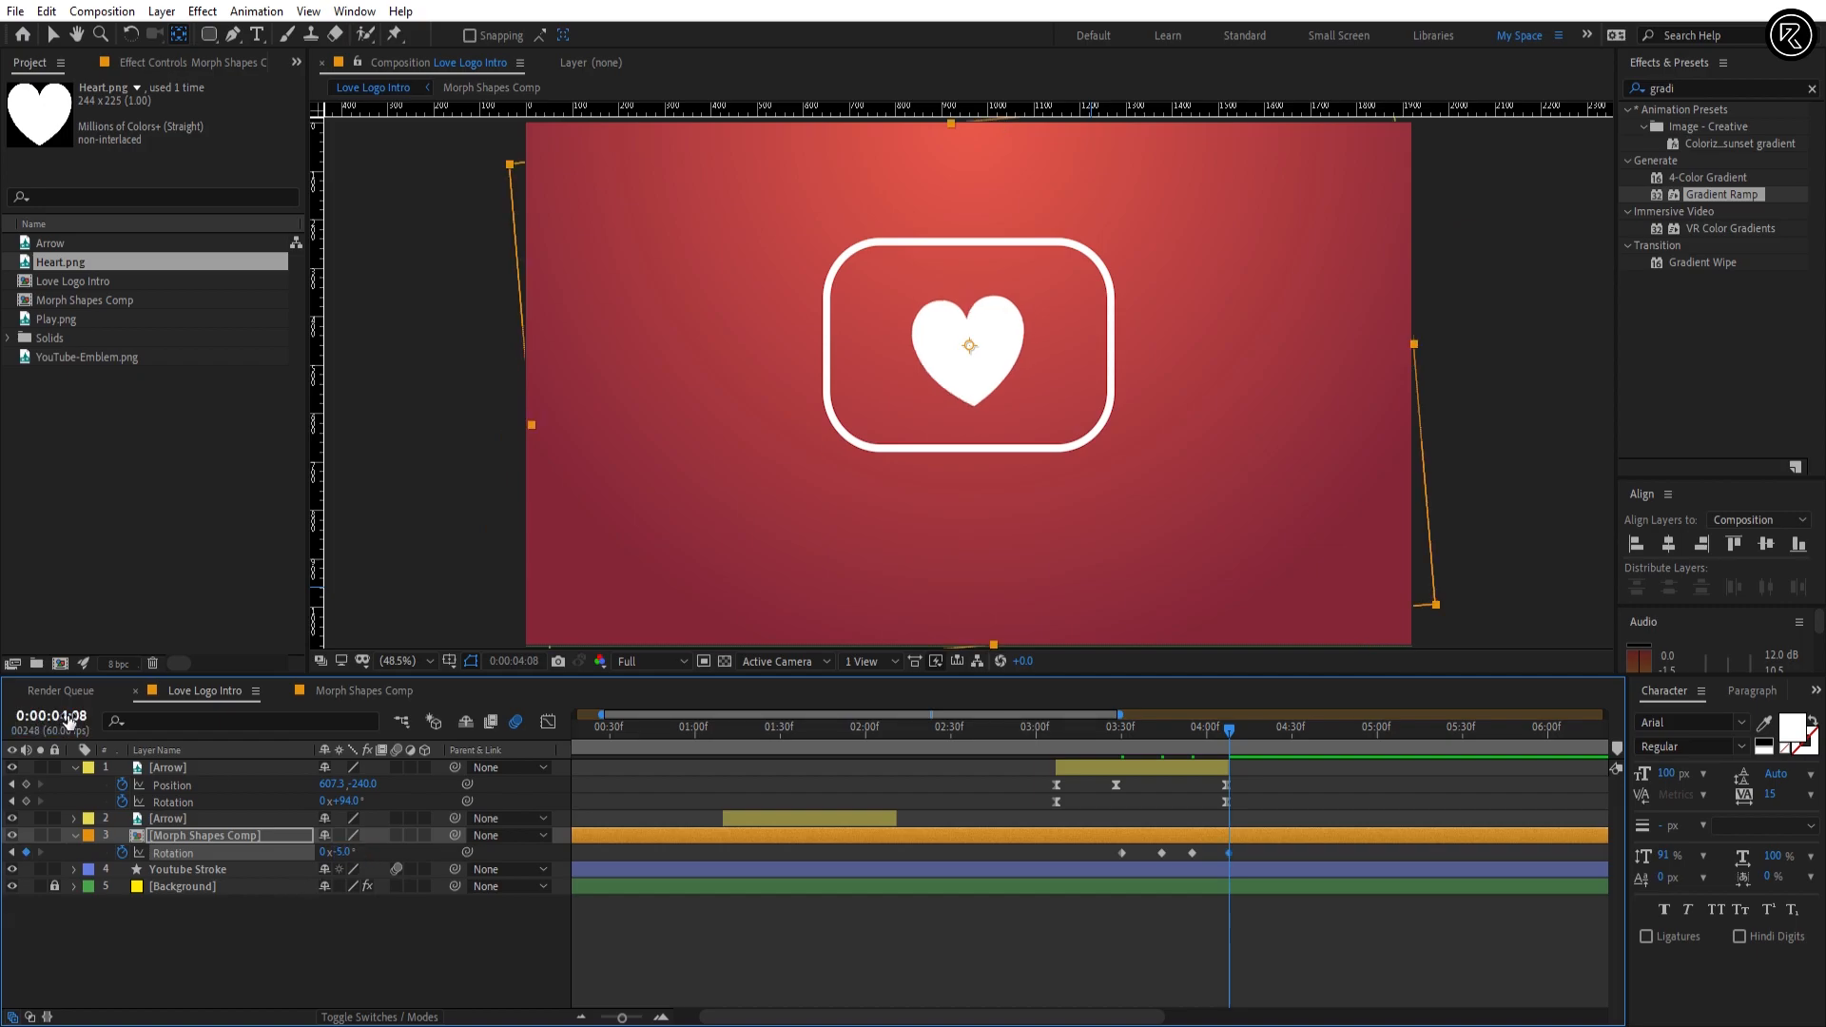
type("1")
key("Return")
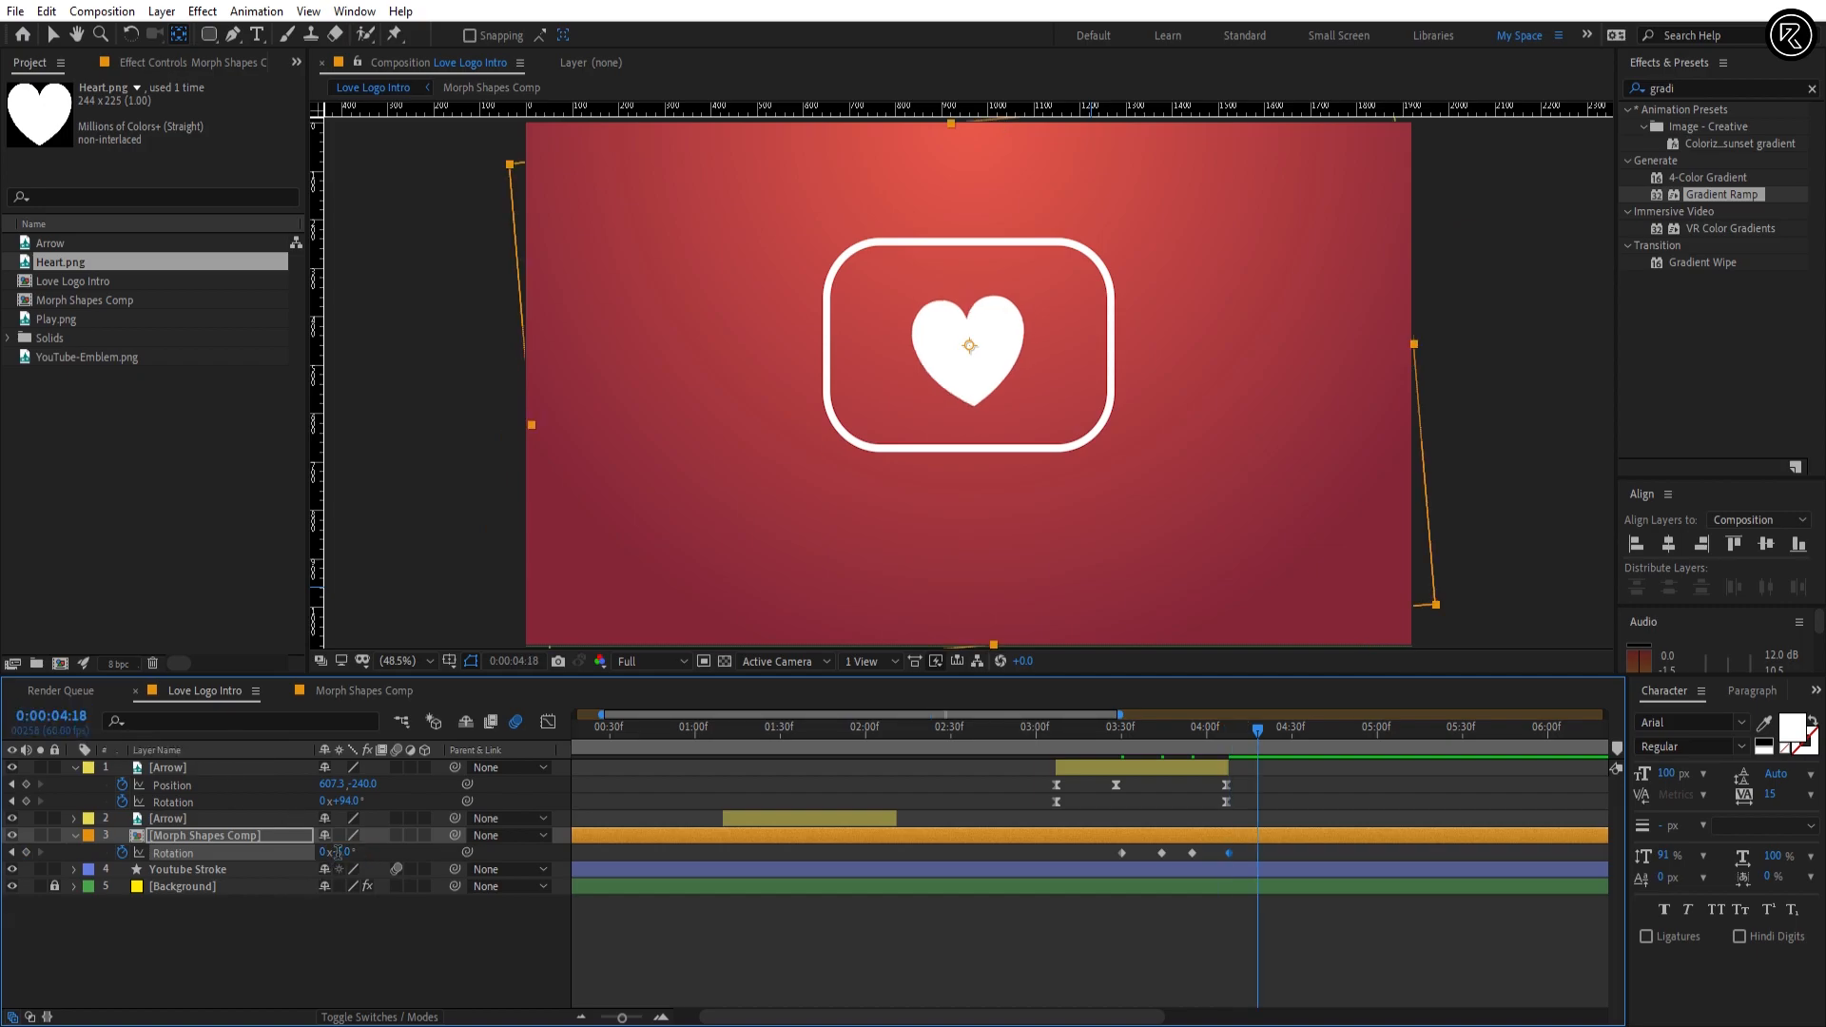
type("0")
key("Return")
left_click_drag(1345, 861, 1103, 889)
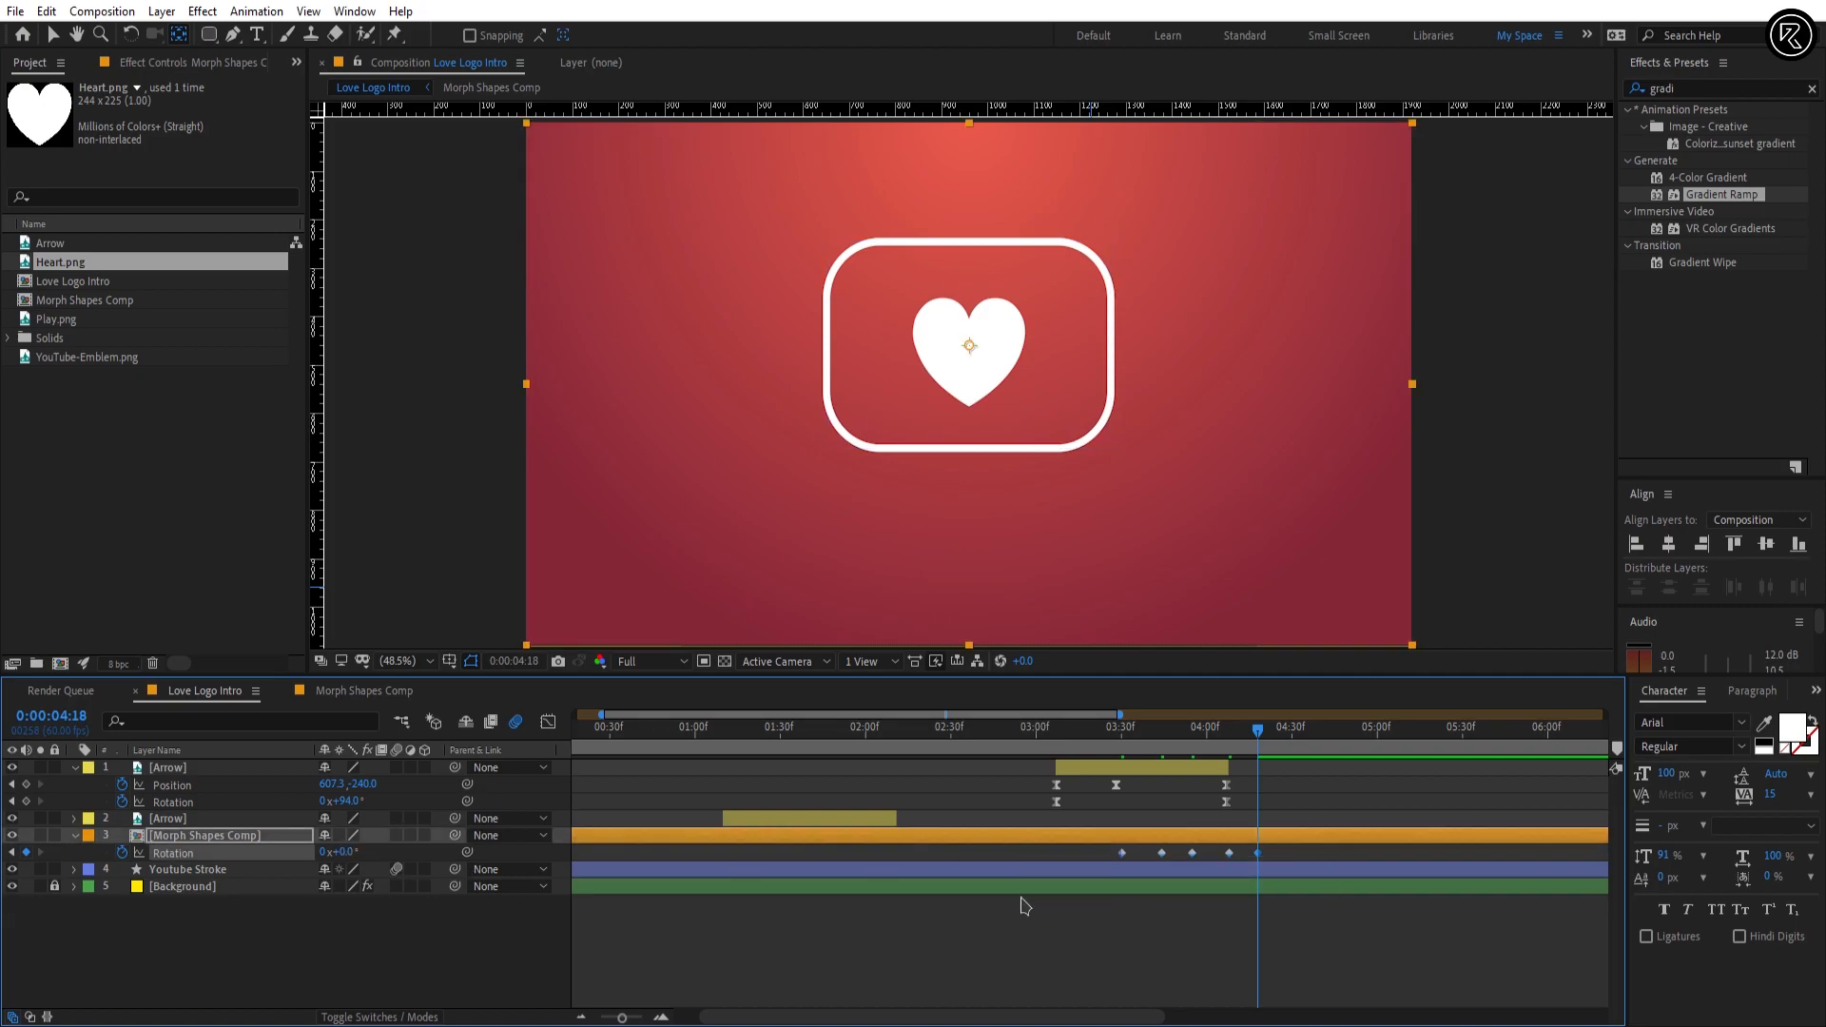
key("F9")
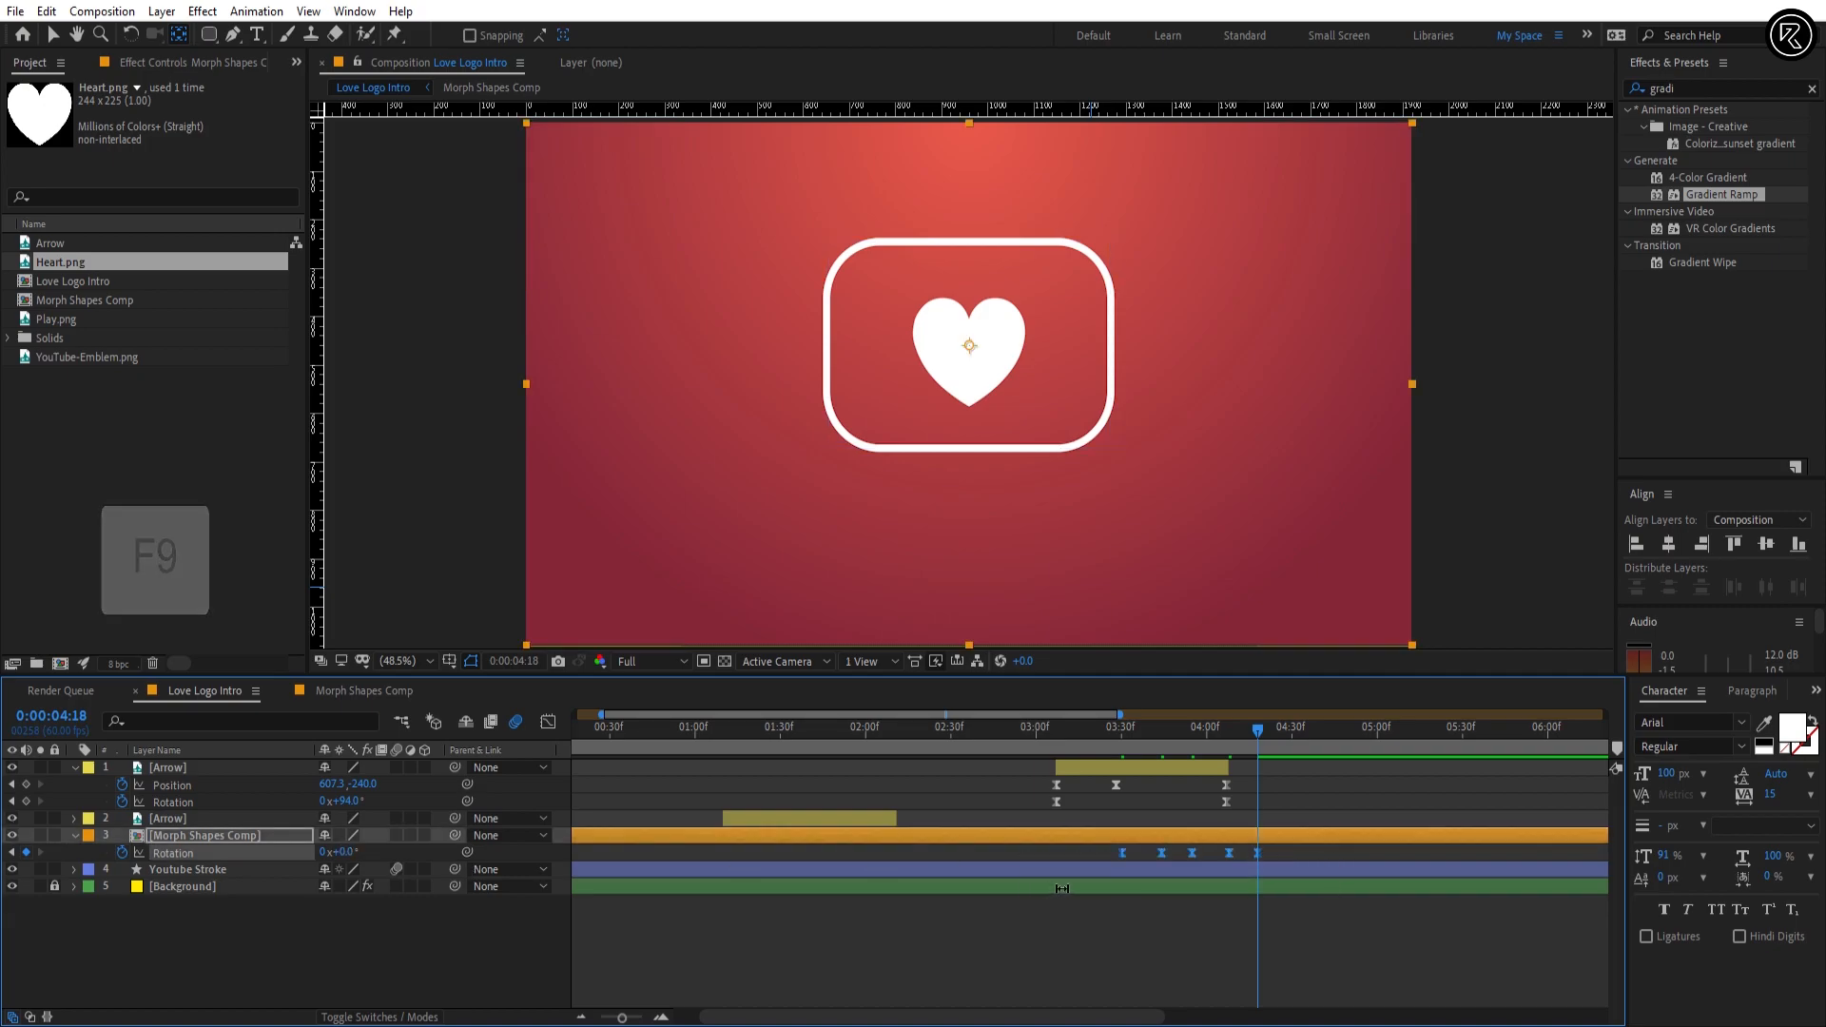
Step: Deselect the layers and preview the wobble as the play icon morphs into the heart
left_click(1154, 924)
key("space")
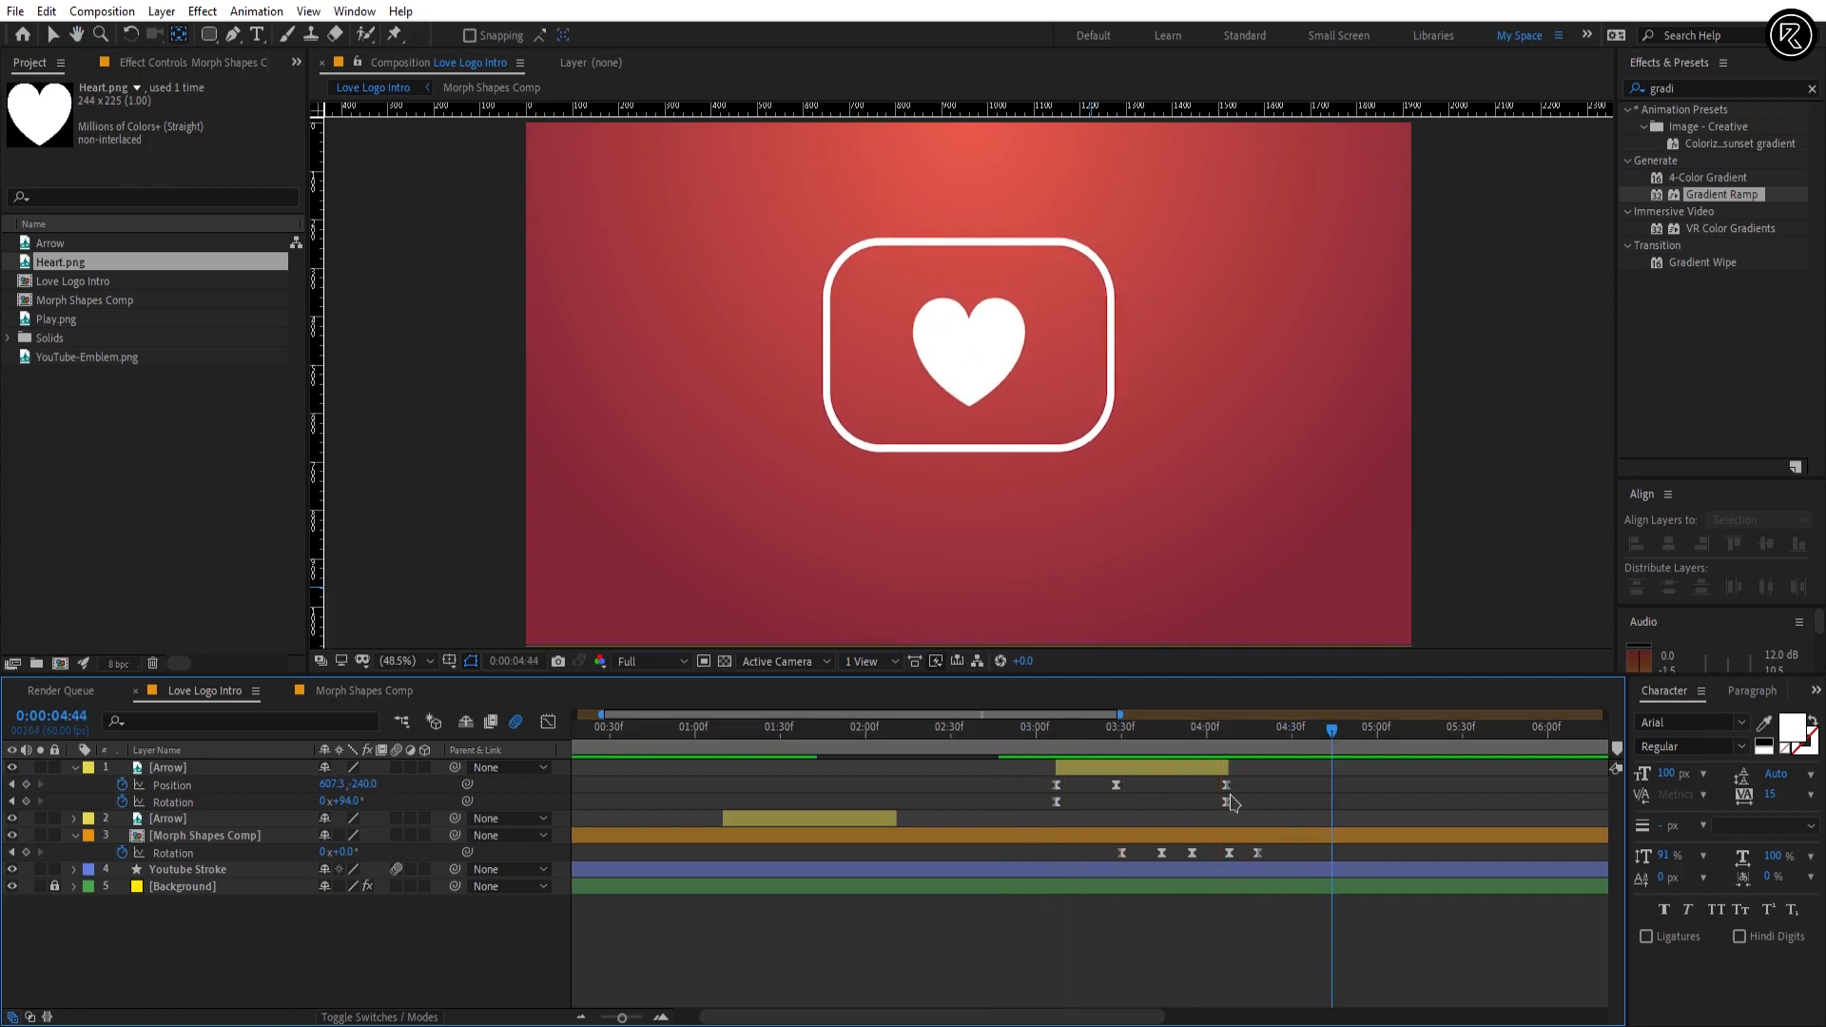
key("space")
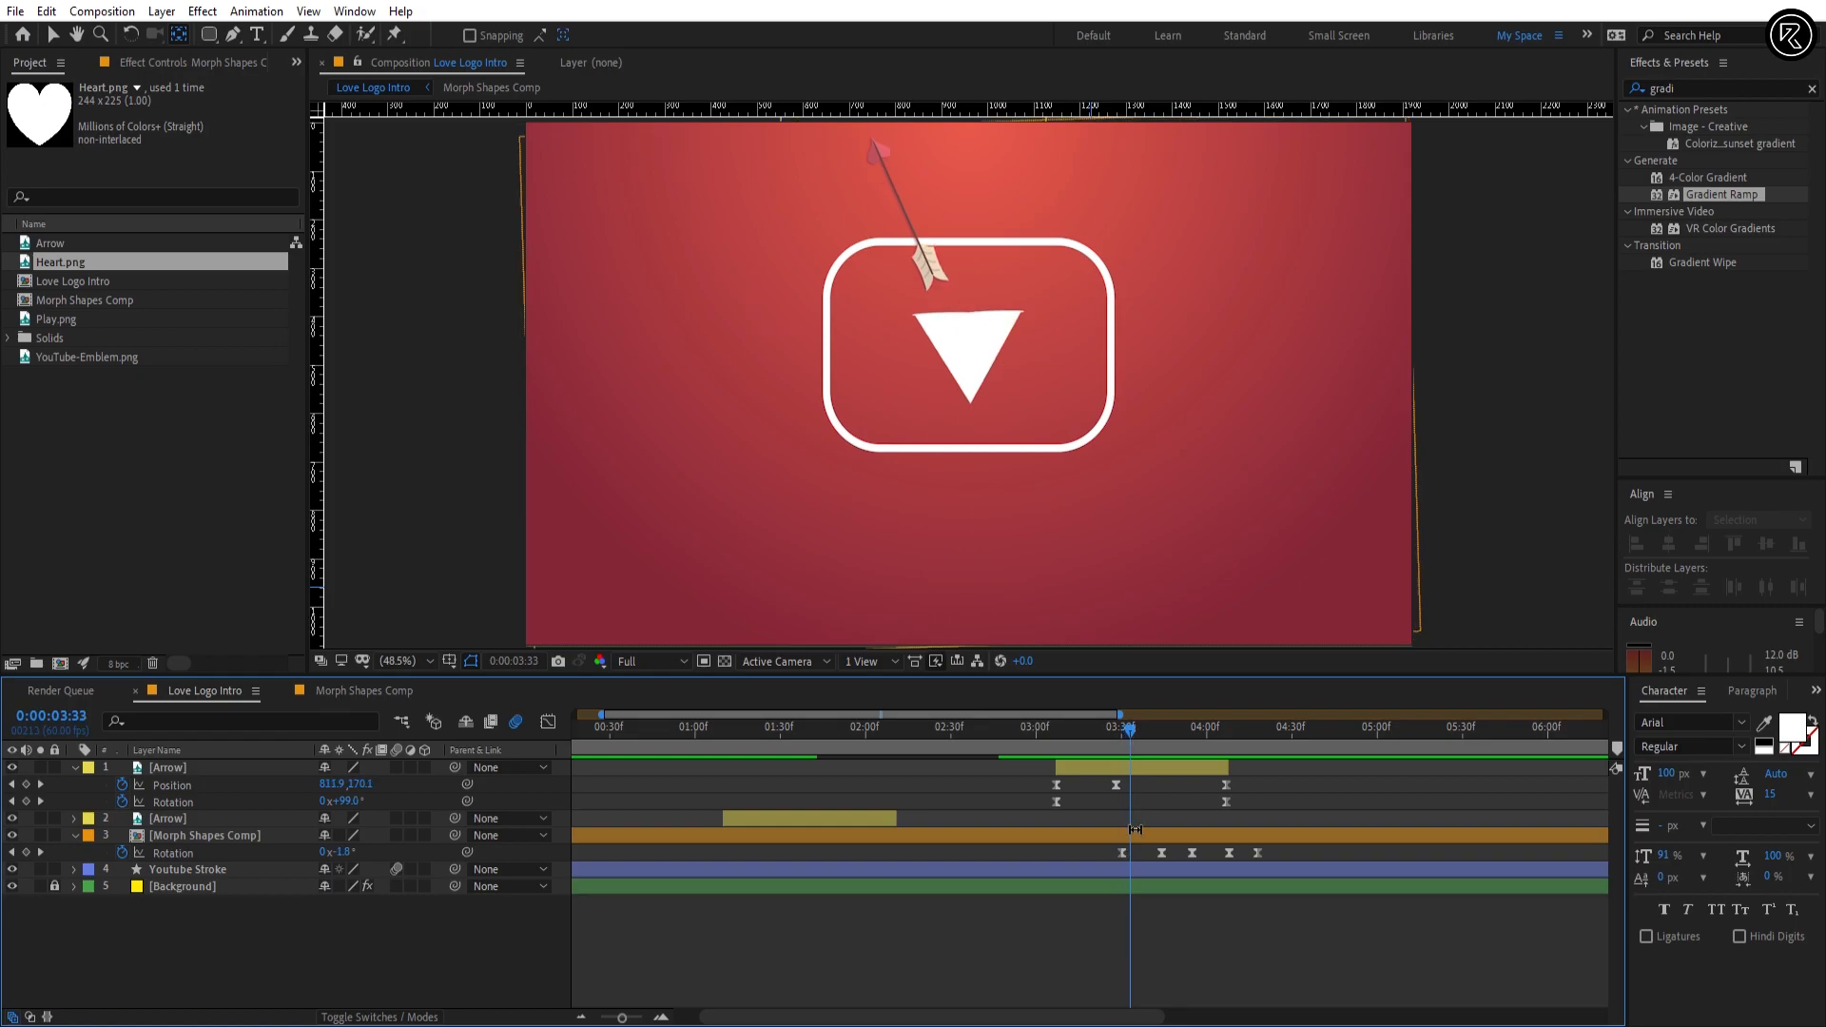
Step: Add Youtube Stroke Rotation keyframes of 0° at 0:00:03:33 and 25° at 0:00:03:52
left_click(1136, 868)
key("r")
key("alt+shift+r")
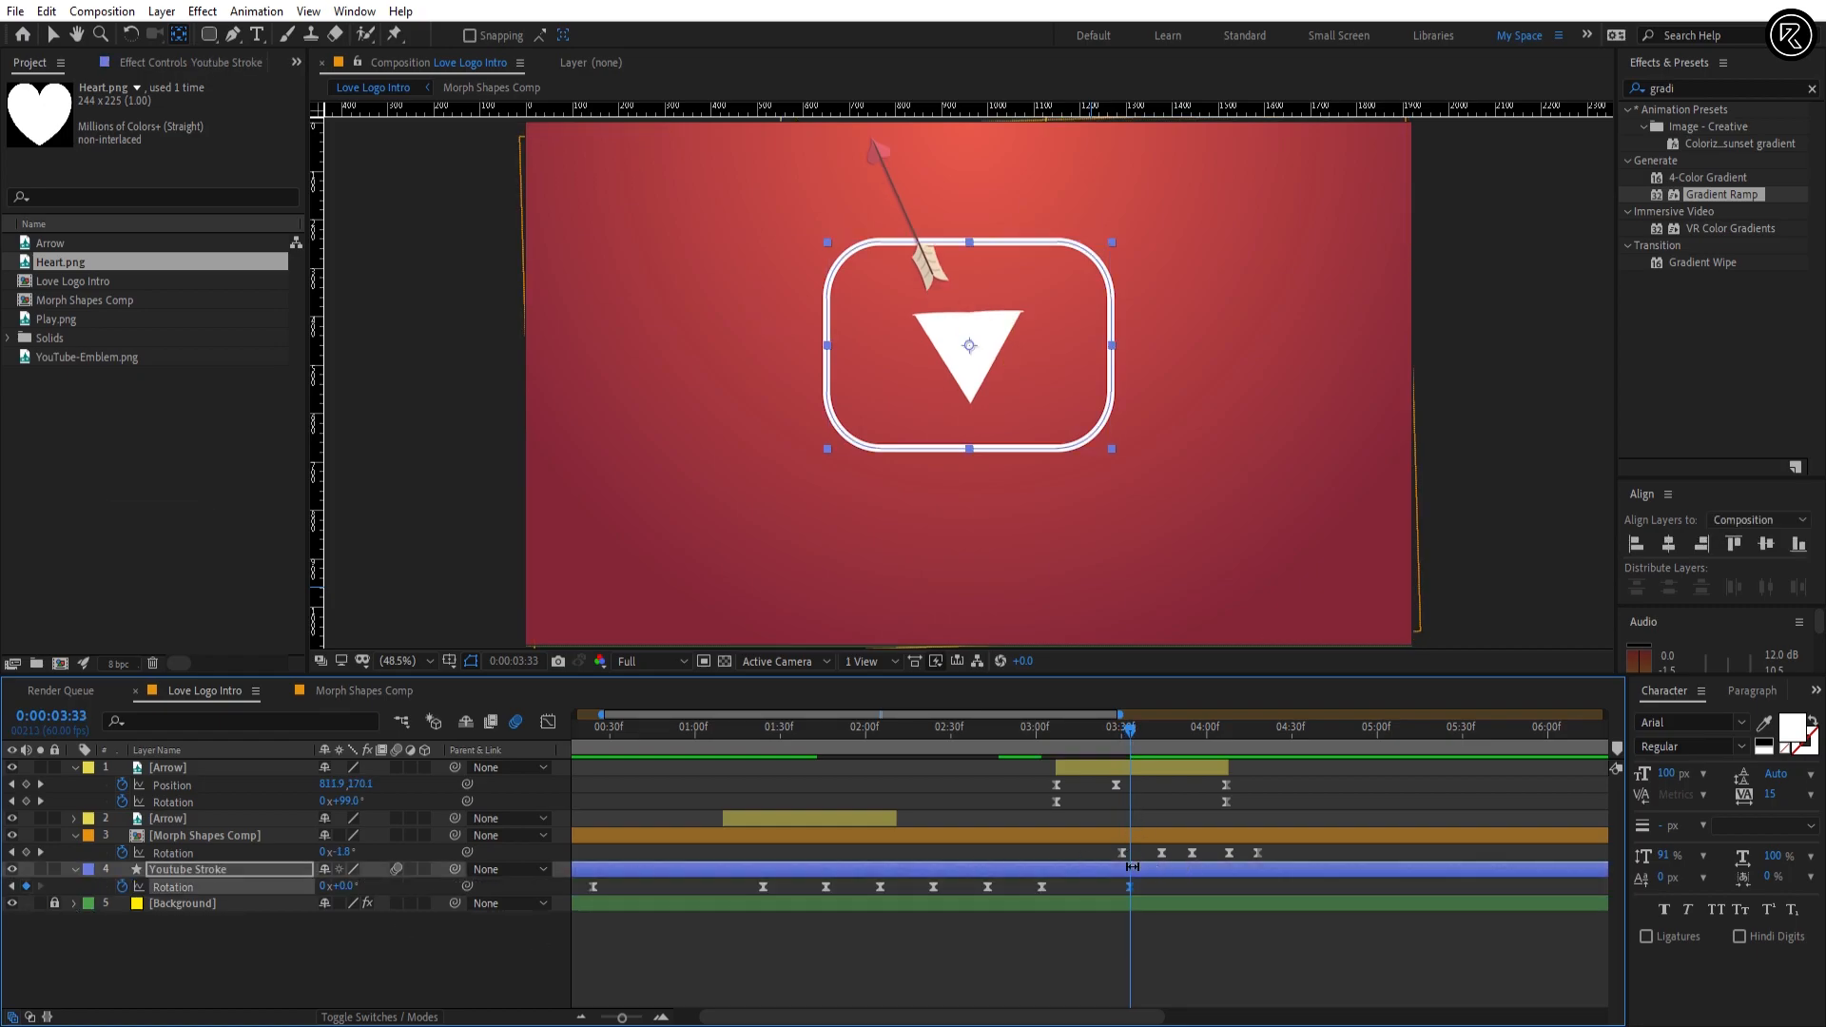
left_click(78, 716)
type("52")
key("Return")
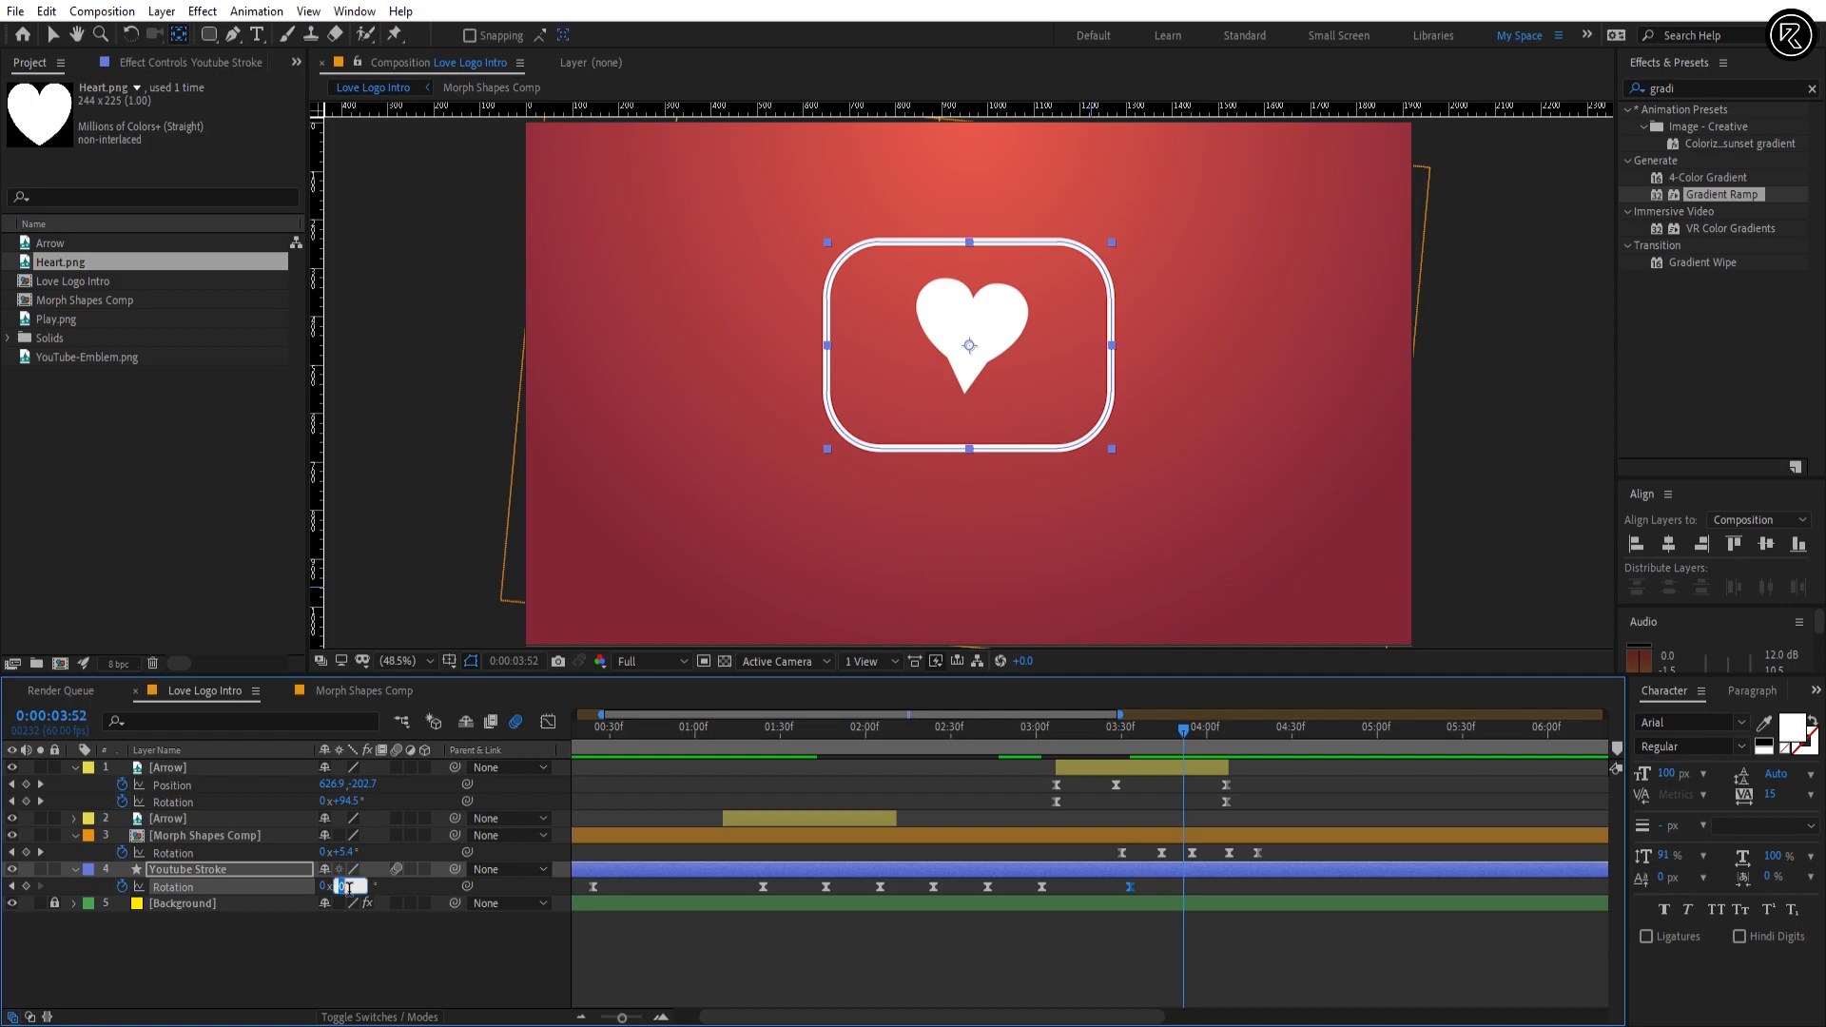
key("Return")
Step: Set the Youtube Stroke Rotation to -15° at 0:00:04:09
left_click(64, 720)
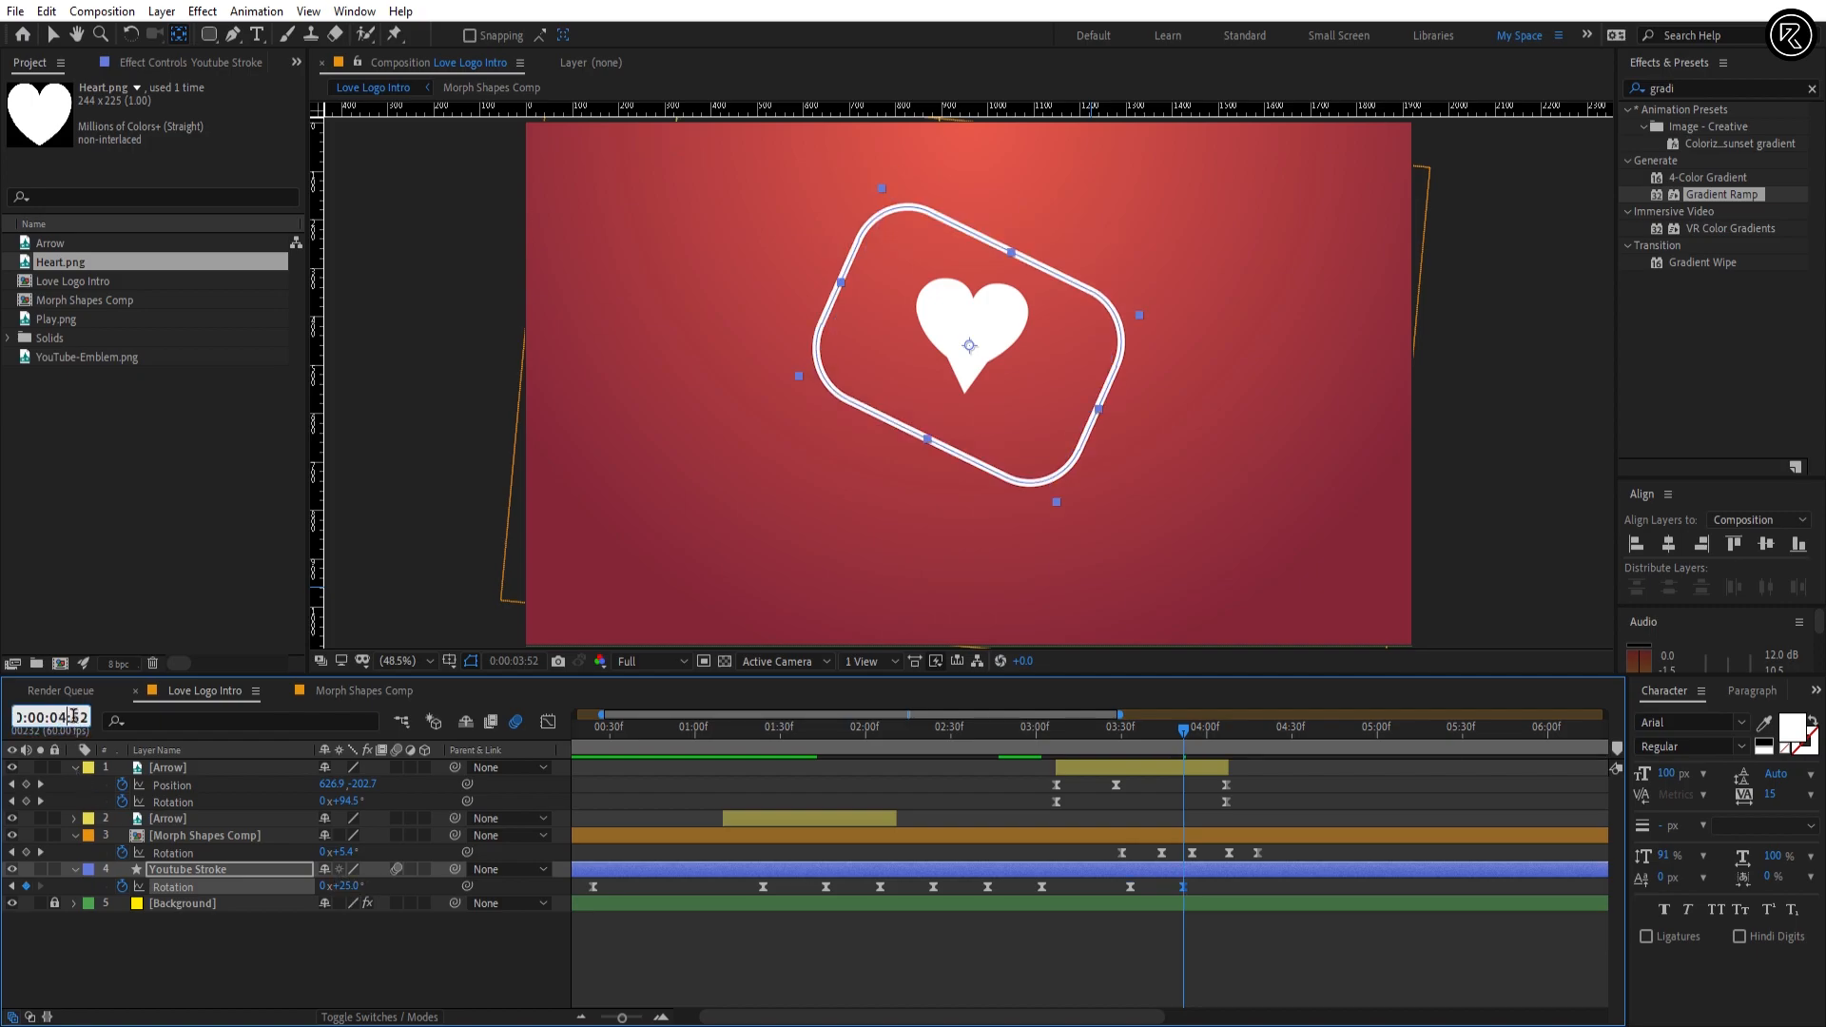
type("04:09")
key("Return")
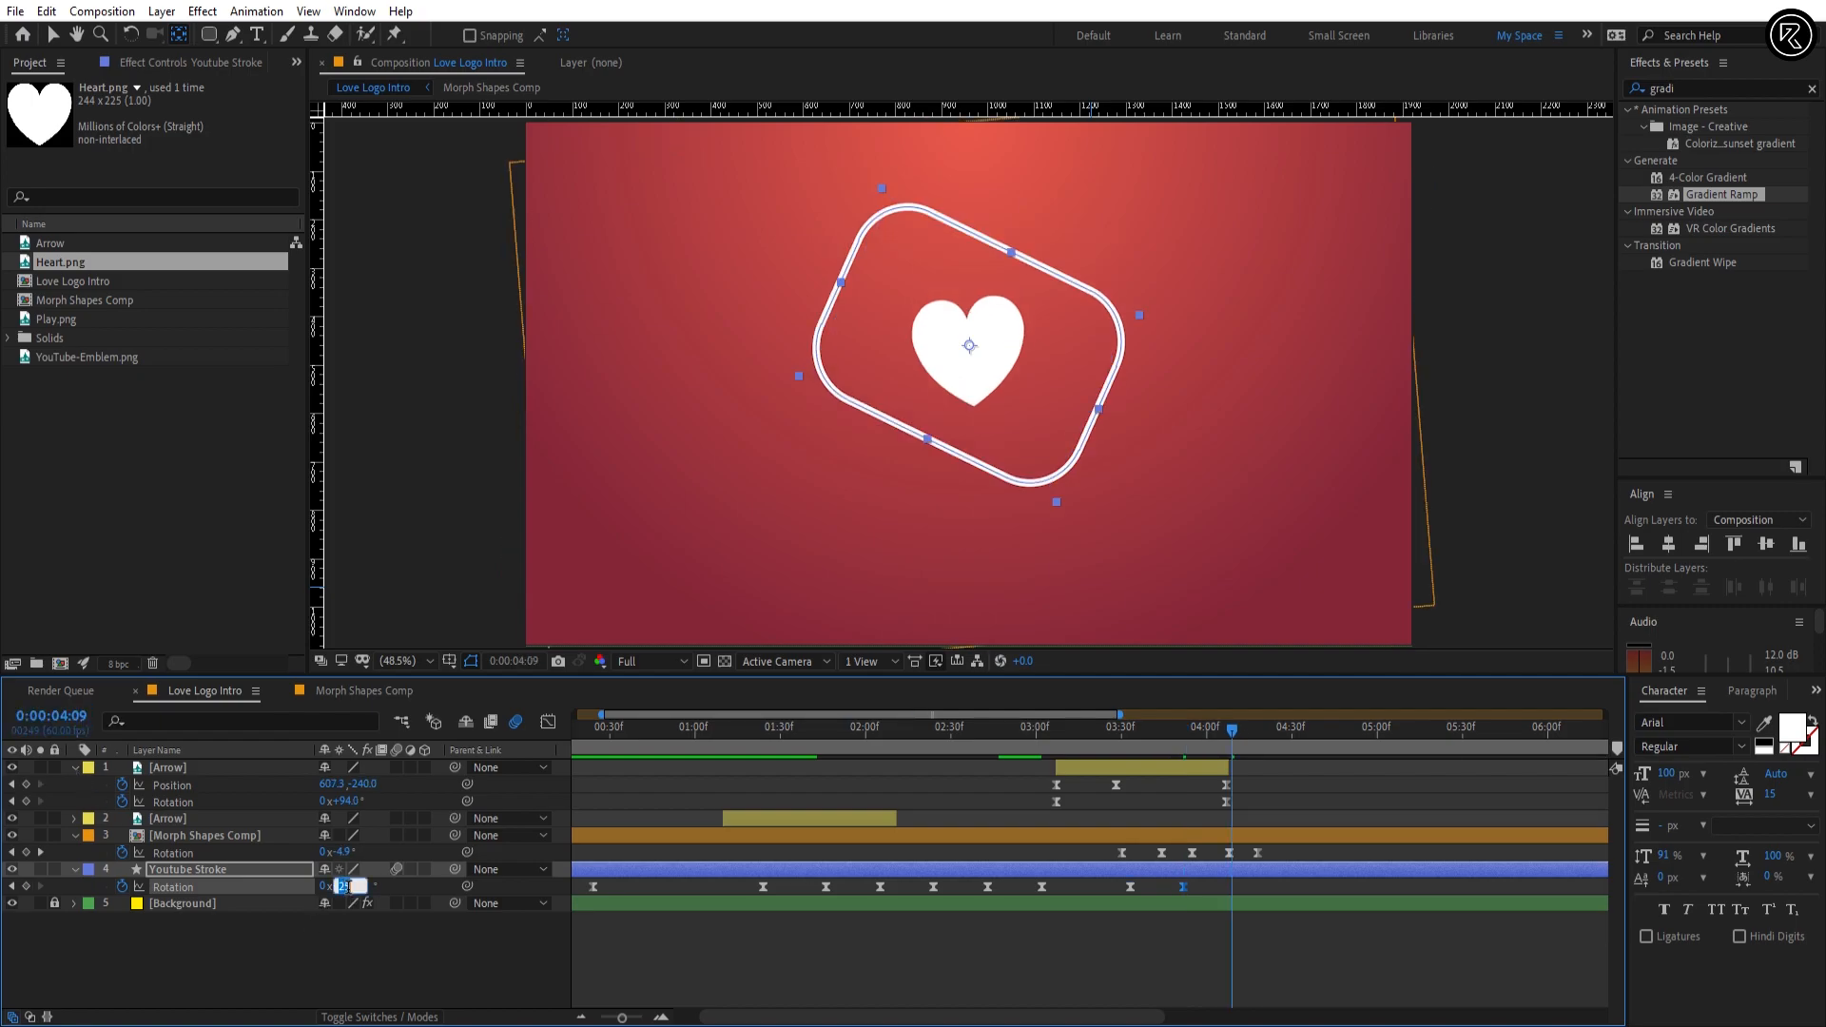
left_click(347, 887)
type("-15")
key("Return")
Step: Set the Youtube Stroke Rotation to 6° at 0:00:04:28
left_click(76, 715)
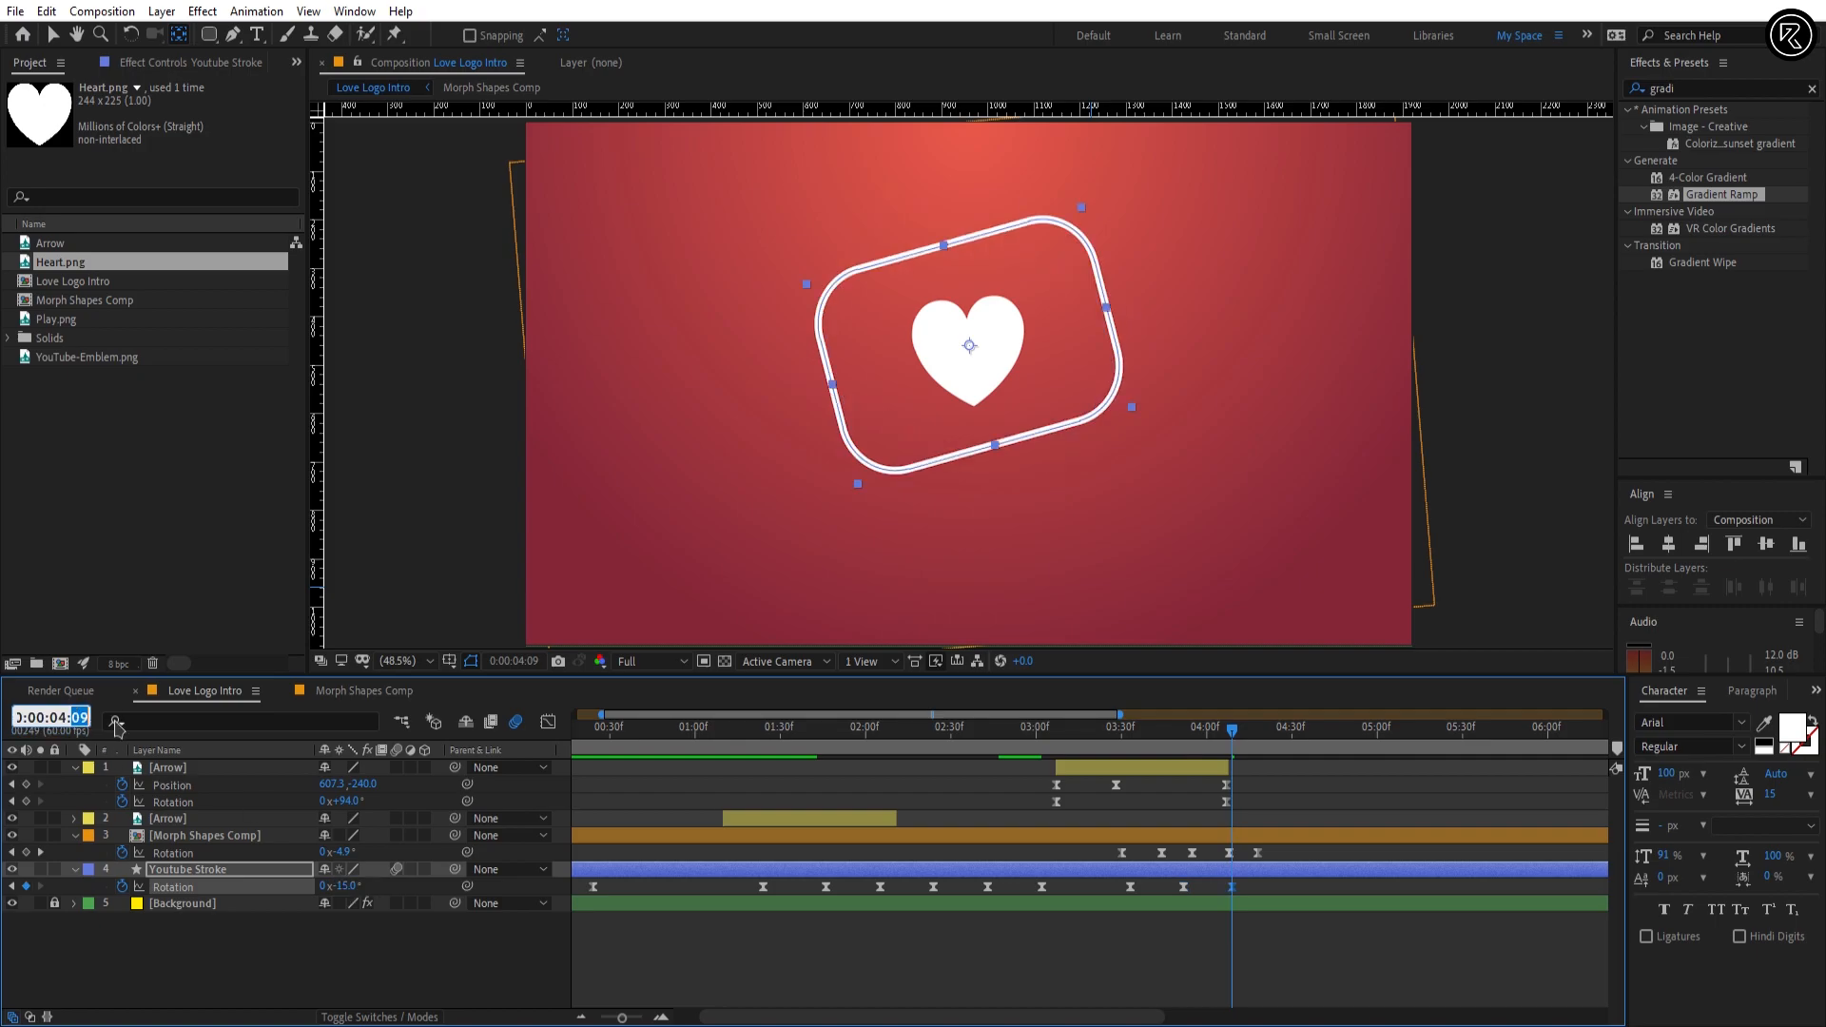
type("28")
key("Return")
left_click(340, 886)
type("6")
key("Return")
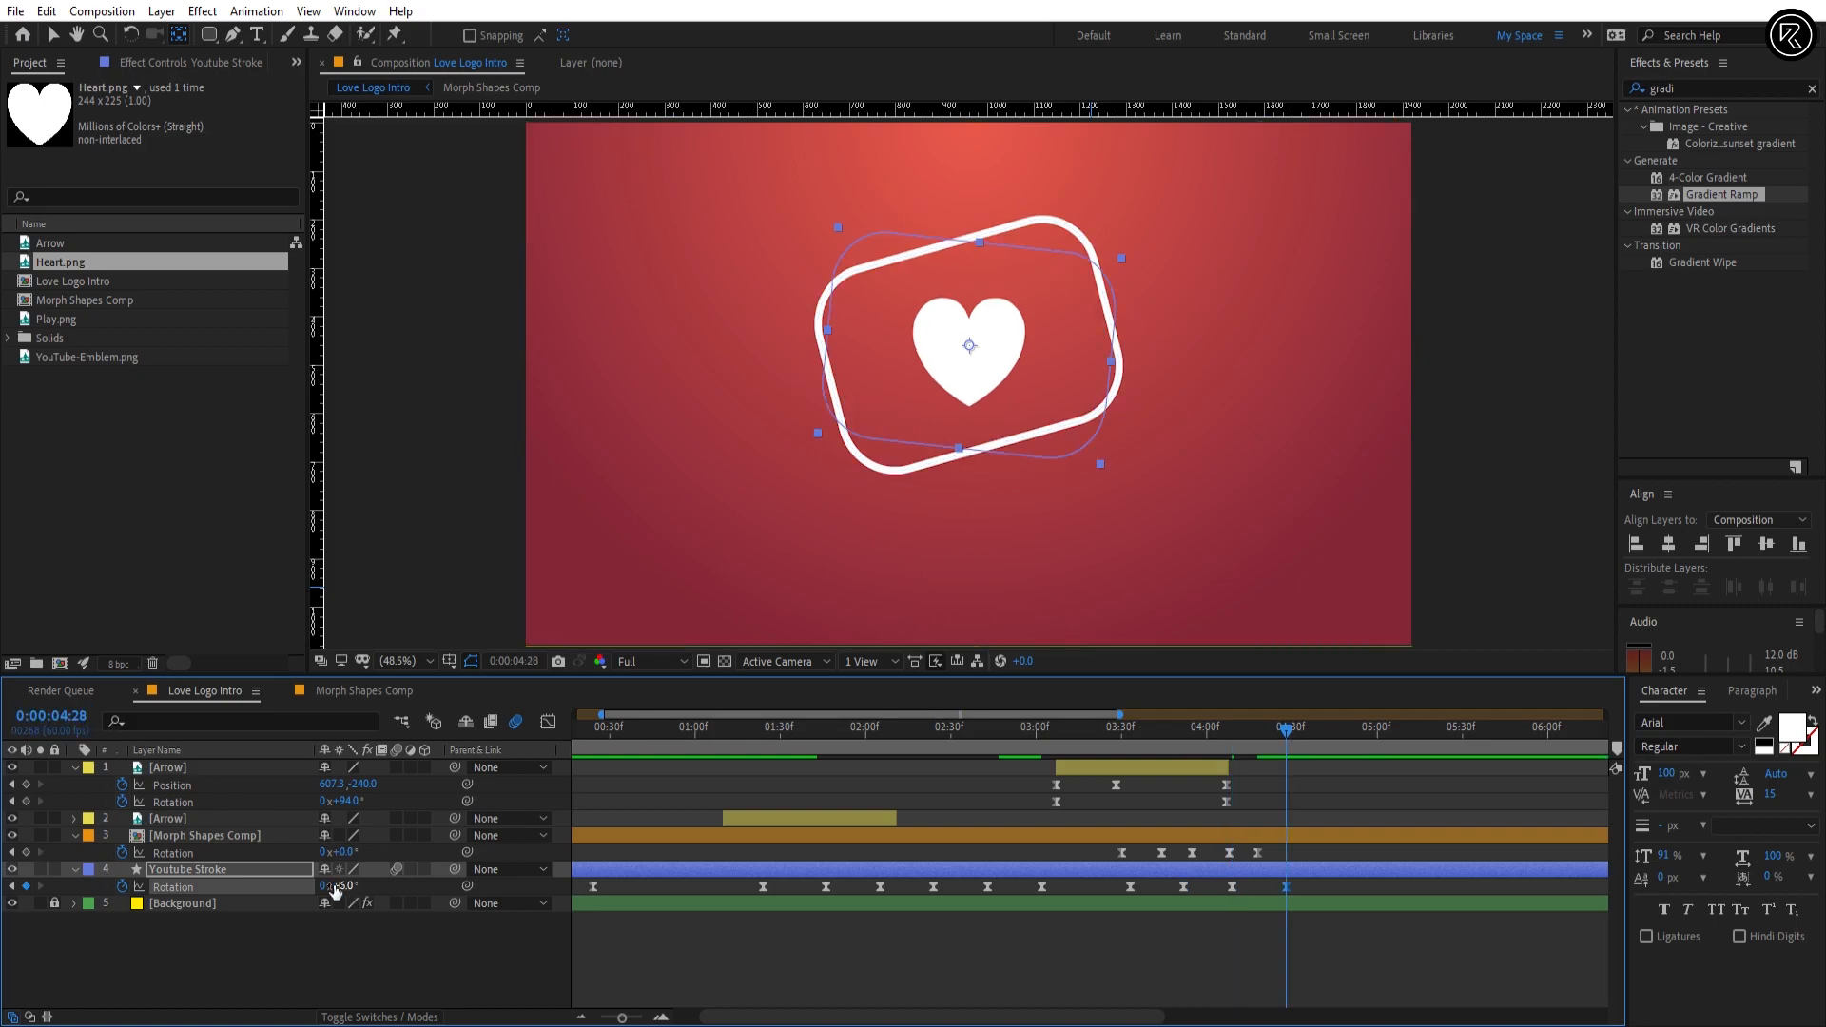
Step: Return the Youtube Stroke Rotation to 0° at 0:00:04:47
left_click(71, 721)
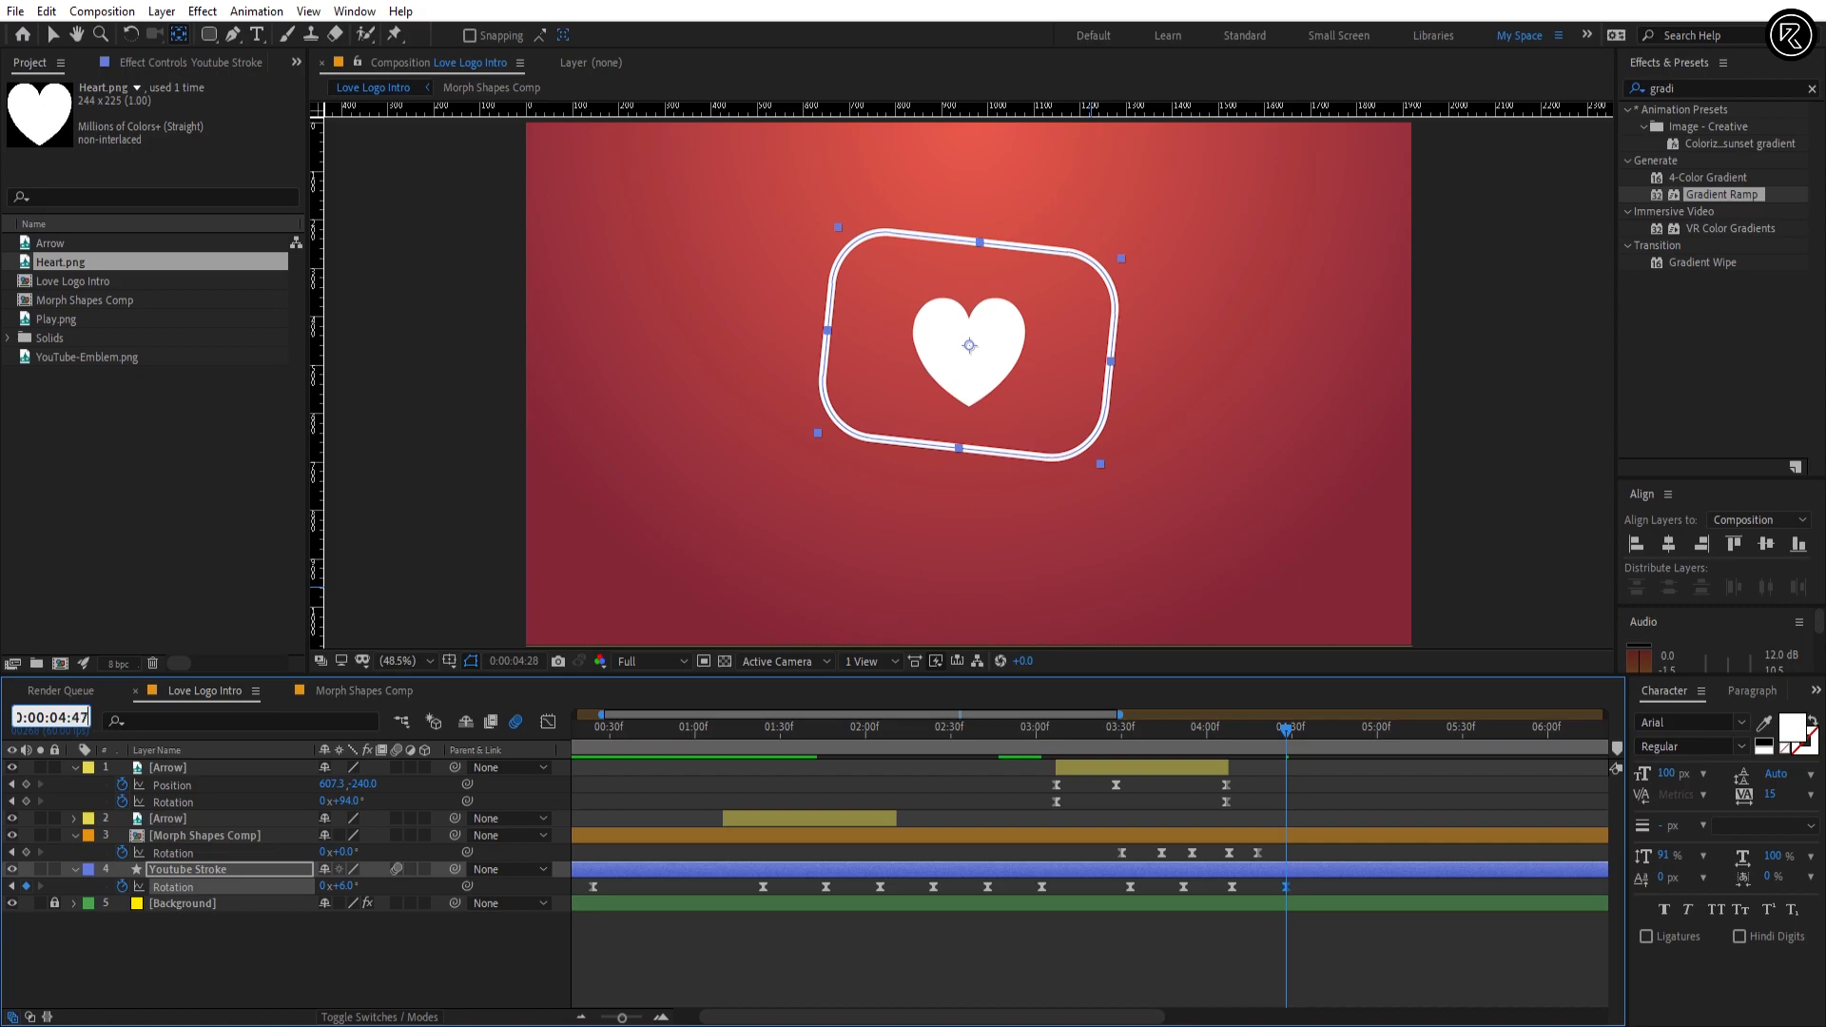
type("47")
key("Return")
type("0")
key("Return")
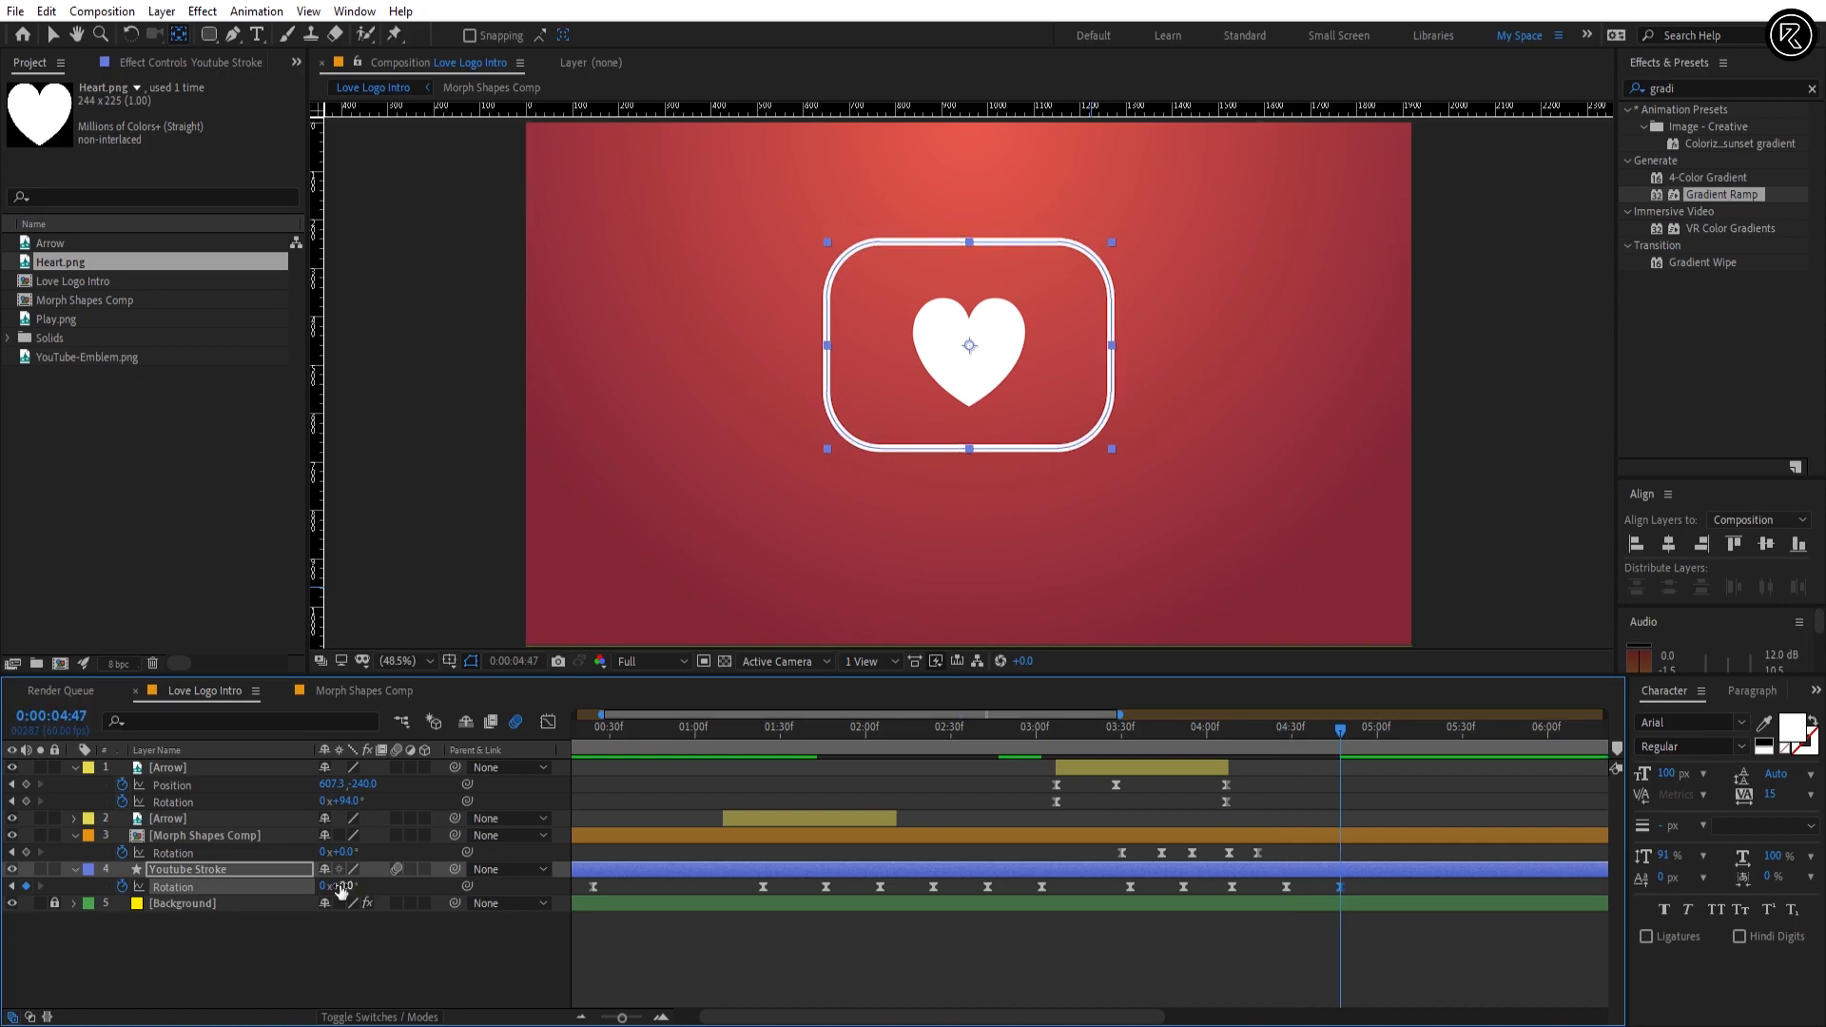
Step: Preview the outline's wobble animation from 0:00:02:57 through 0:00:05:03
left_click(1173, 956)
left_click_drag(1132, 732, 1018, 731)
key("space")
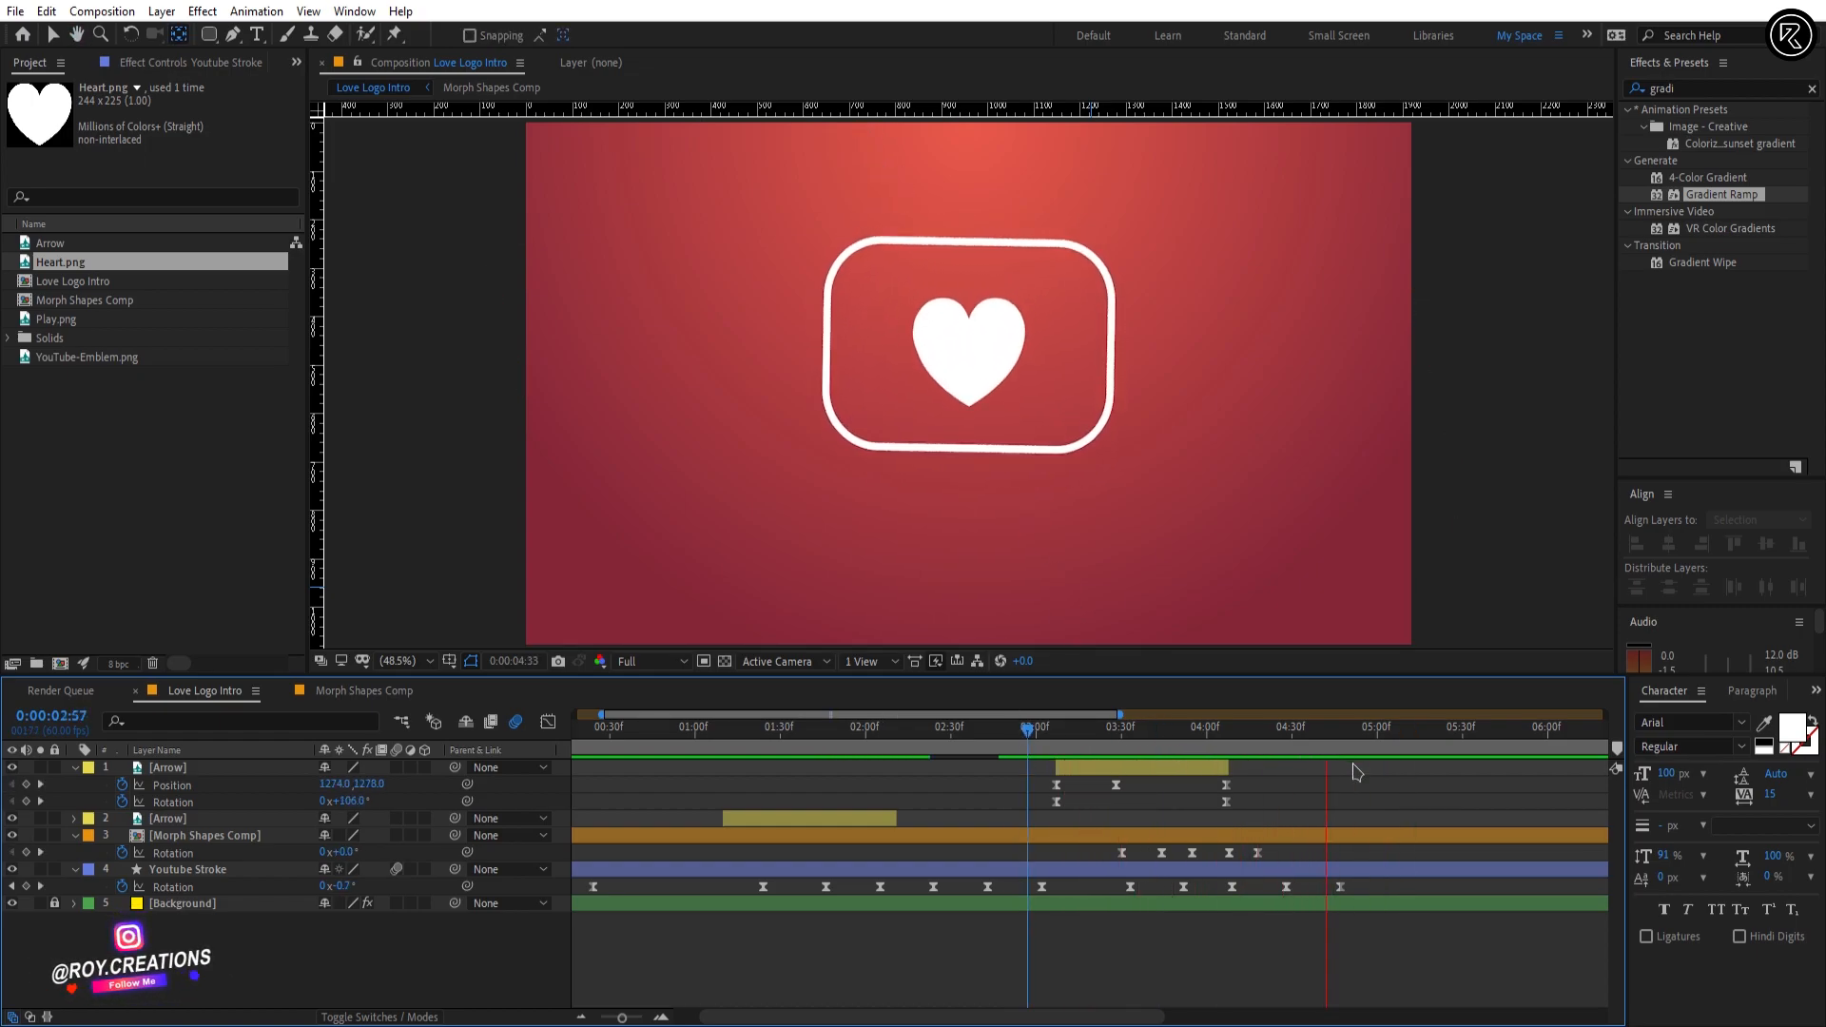
key("space")
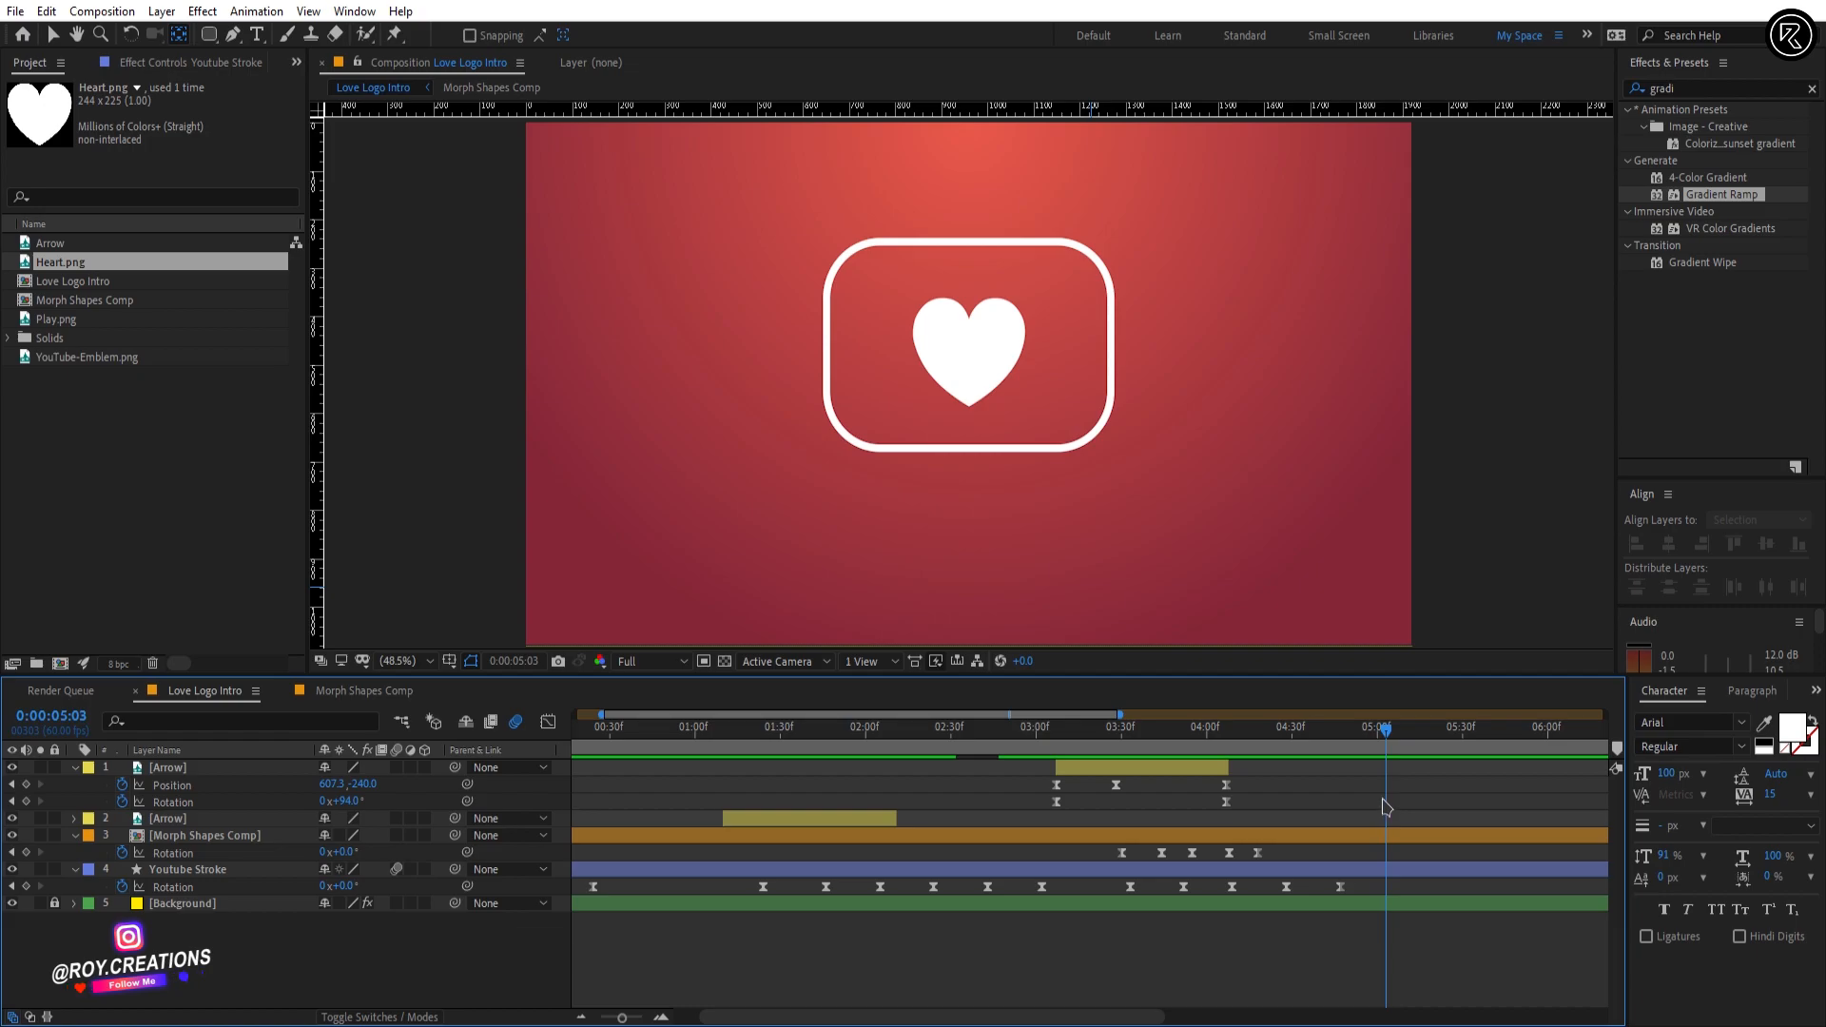
Step: Duplicate the Youtube Stroke layer and rename the copy Youtube Fill
left_click(1367, 871)
key("ctrl+d")
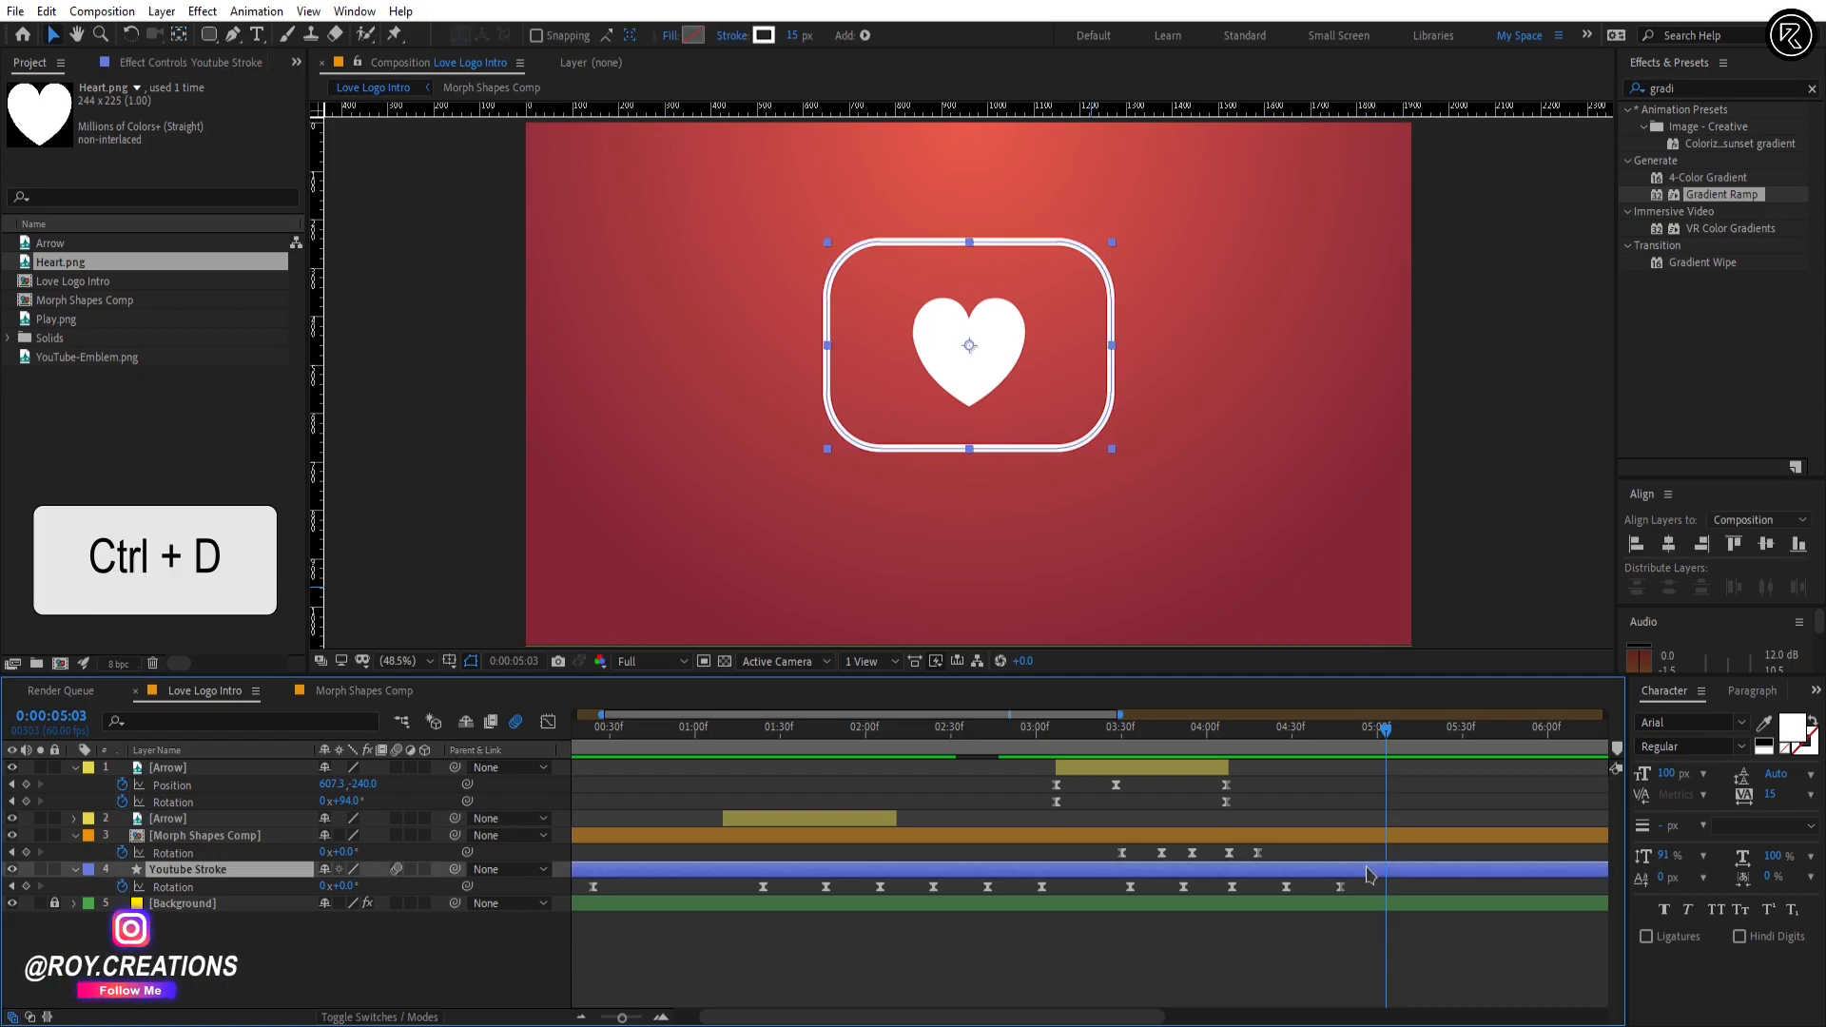
key("Return")
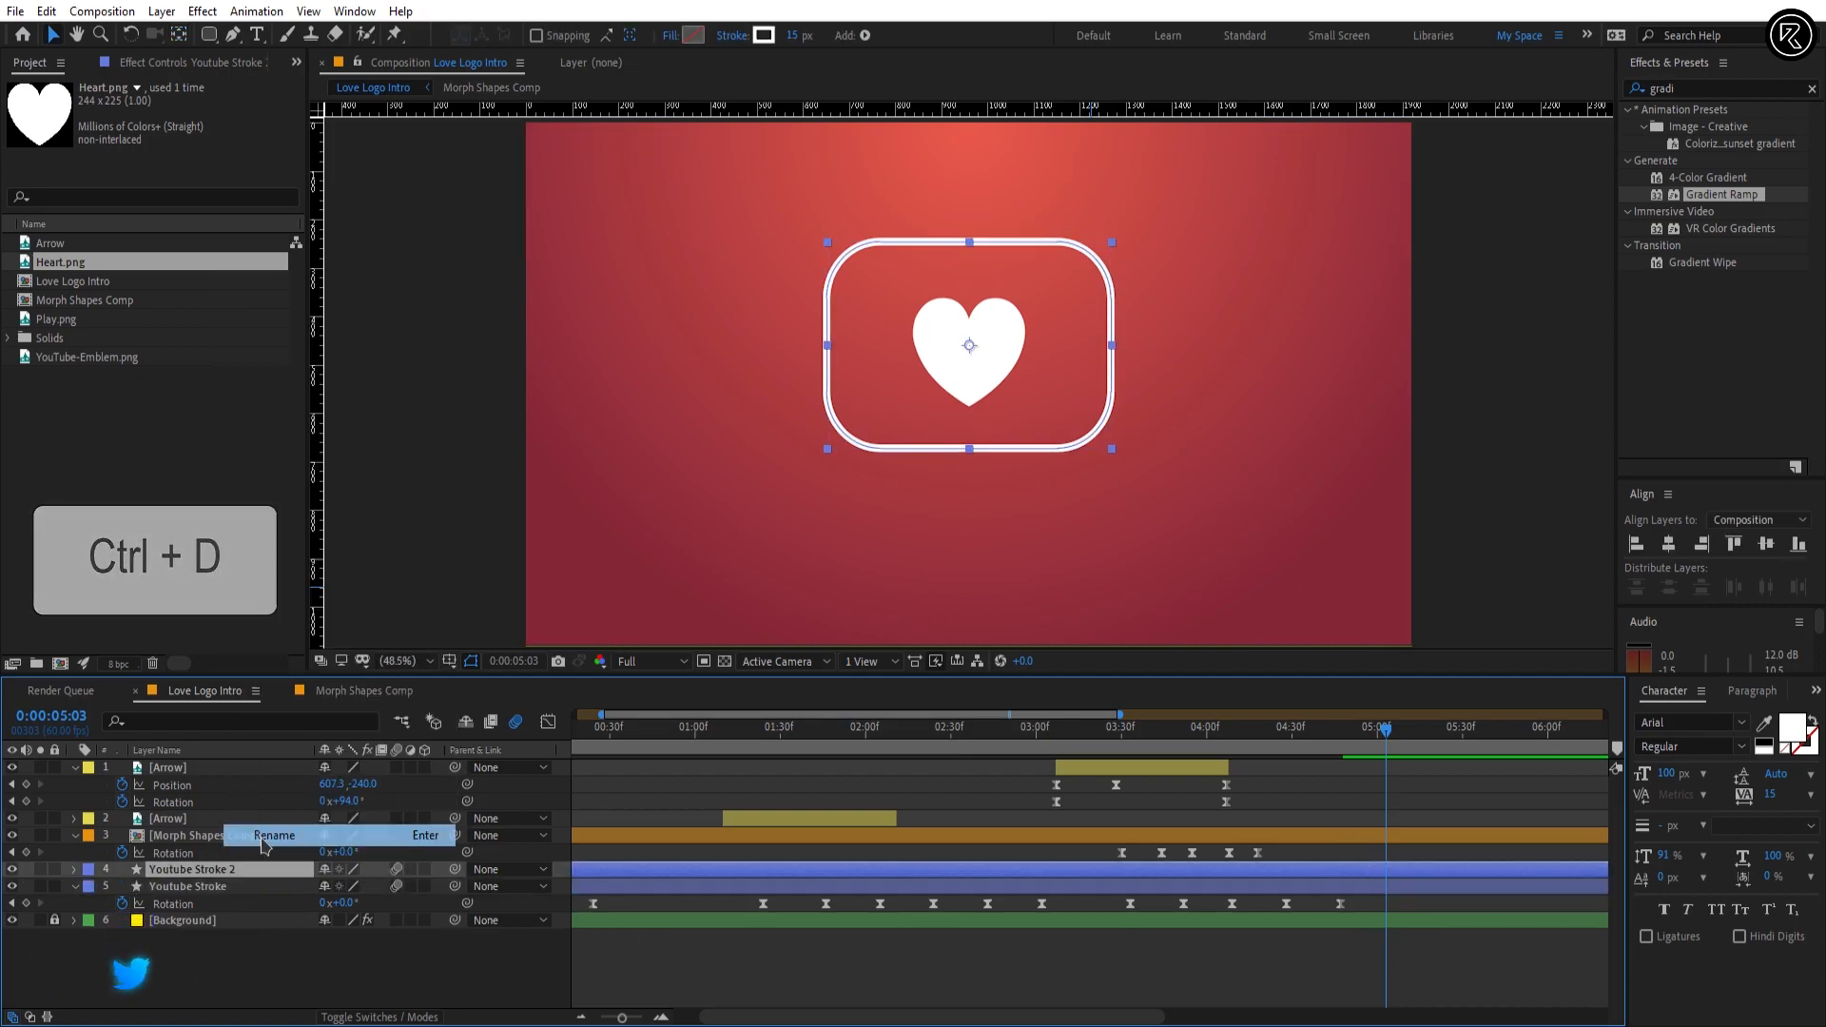
type("Youtube Fill")
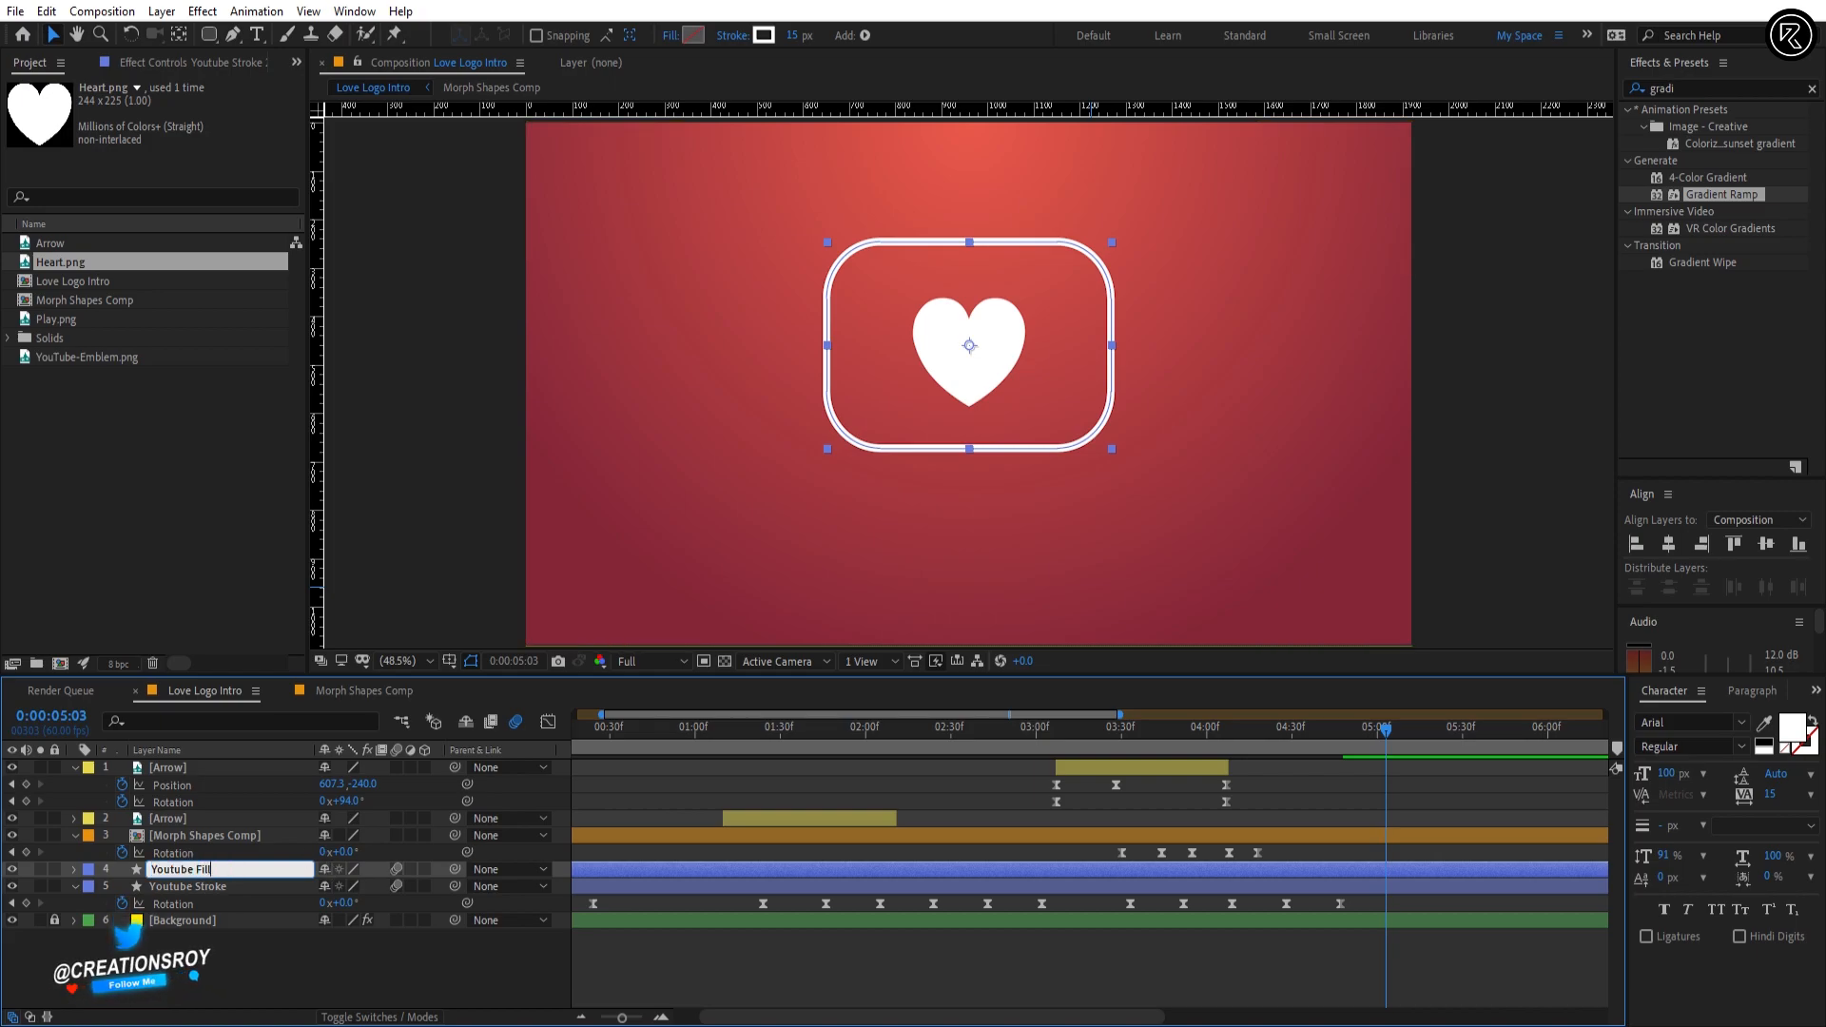
key("Return")
Step: At 0:00:04:40, give the Youtube Fill shape a solid colour fill of E20B20
left_click(1310, 743)
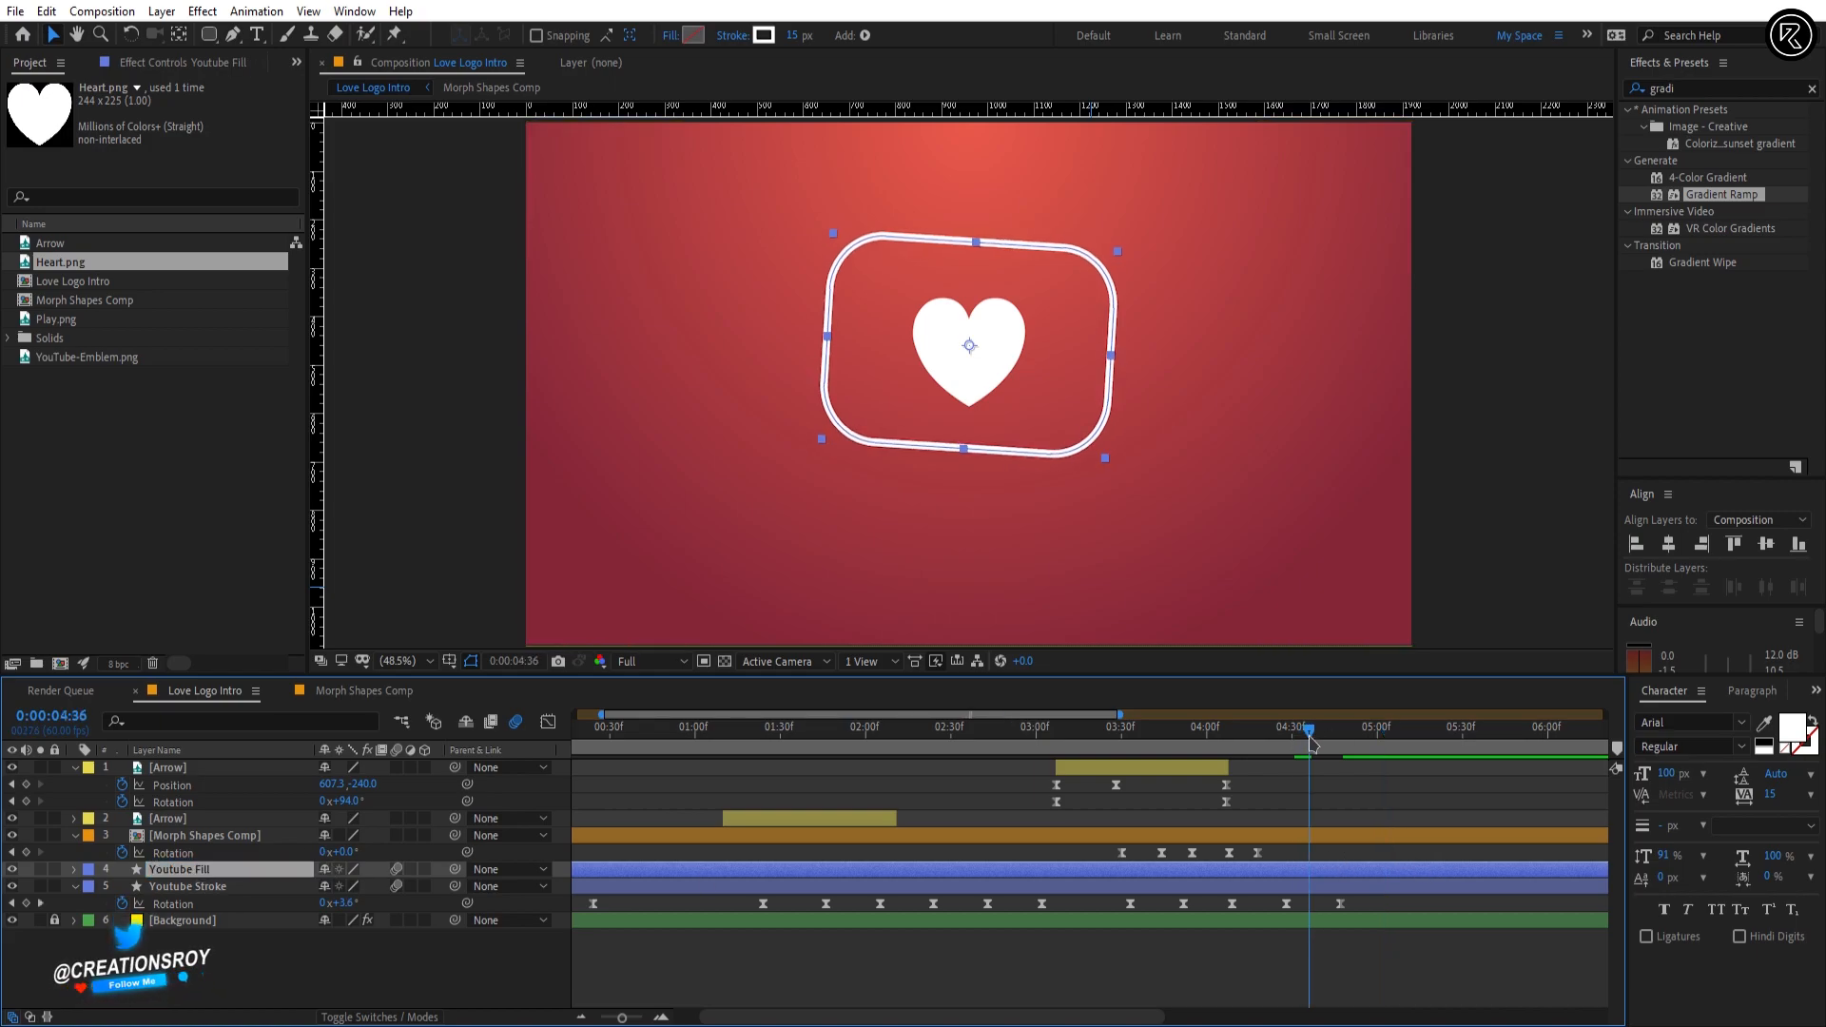
left_click_drag(1310, 739, 1320, 738)
left_click(669, 38)
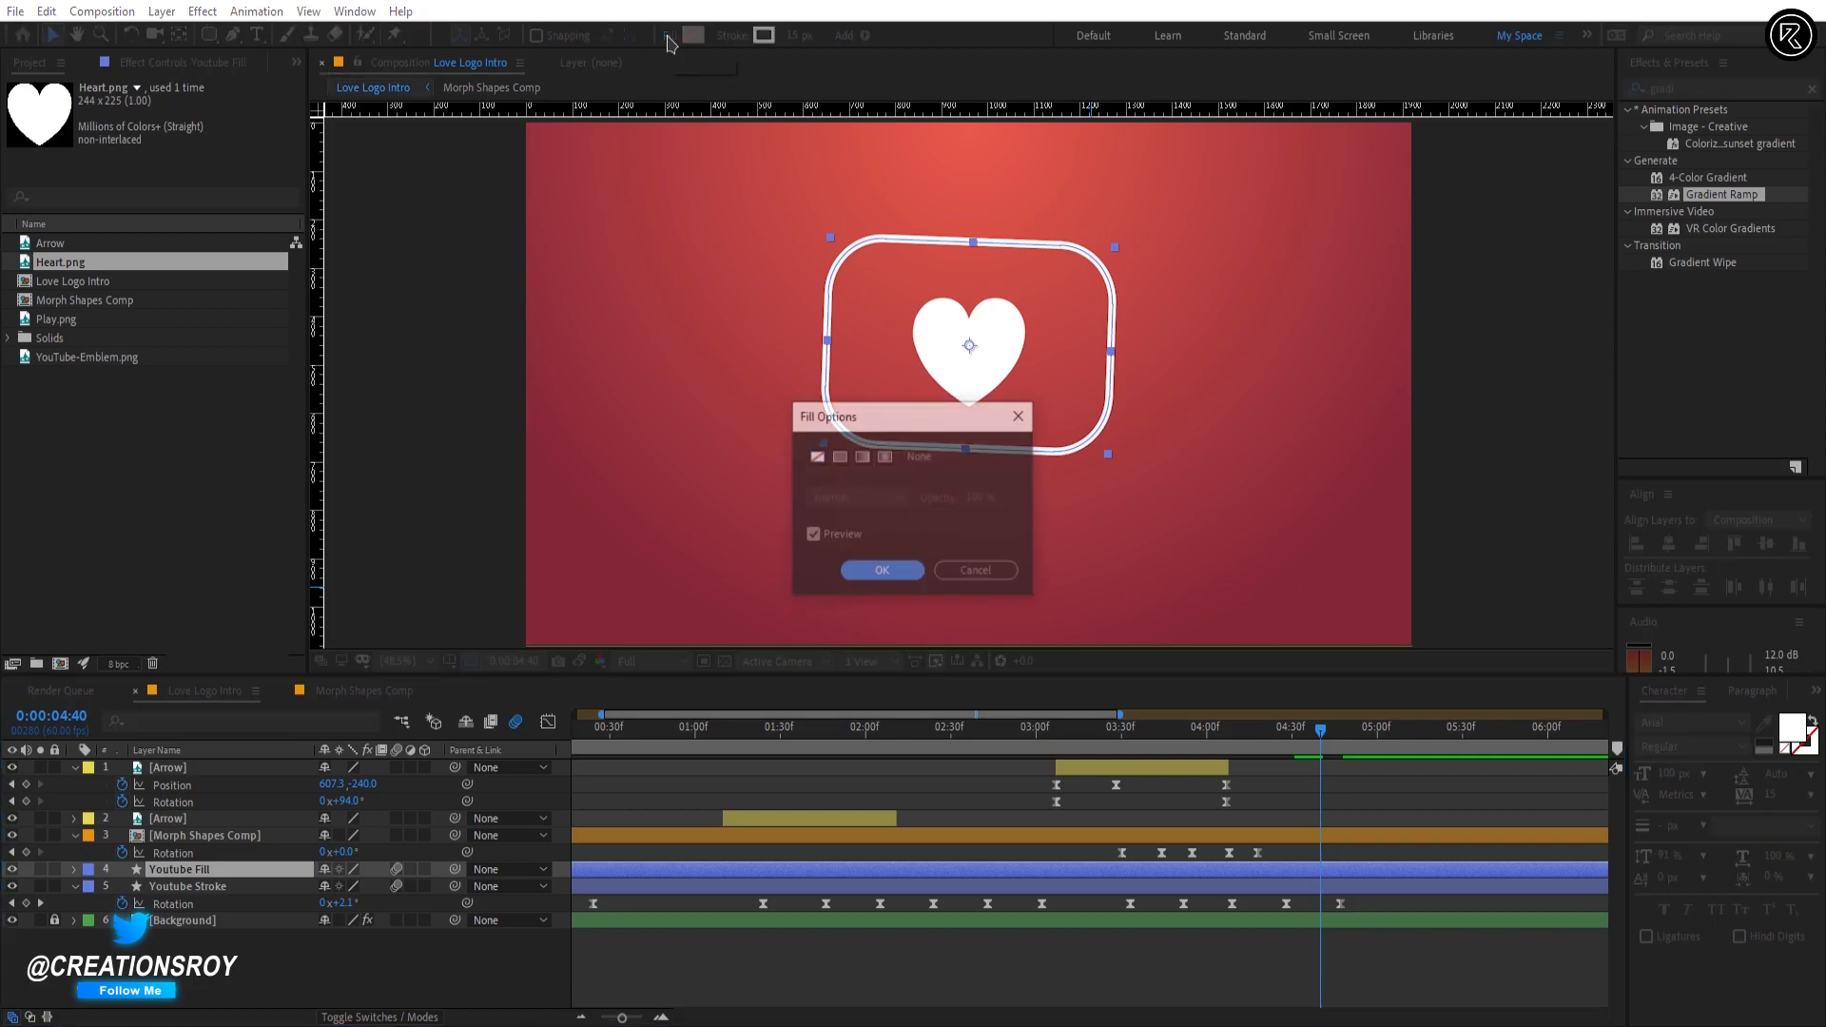
left_click(881, 571)
left_click(693, 35)
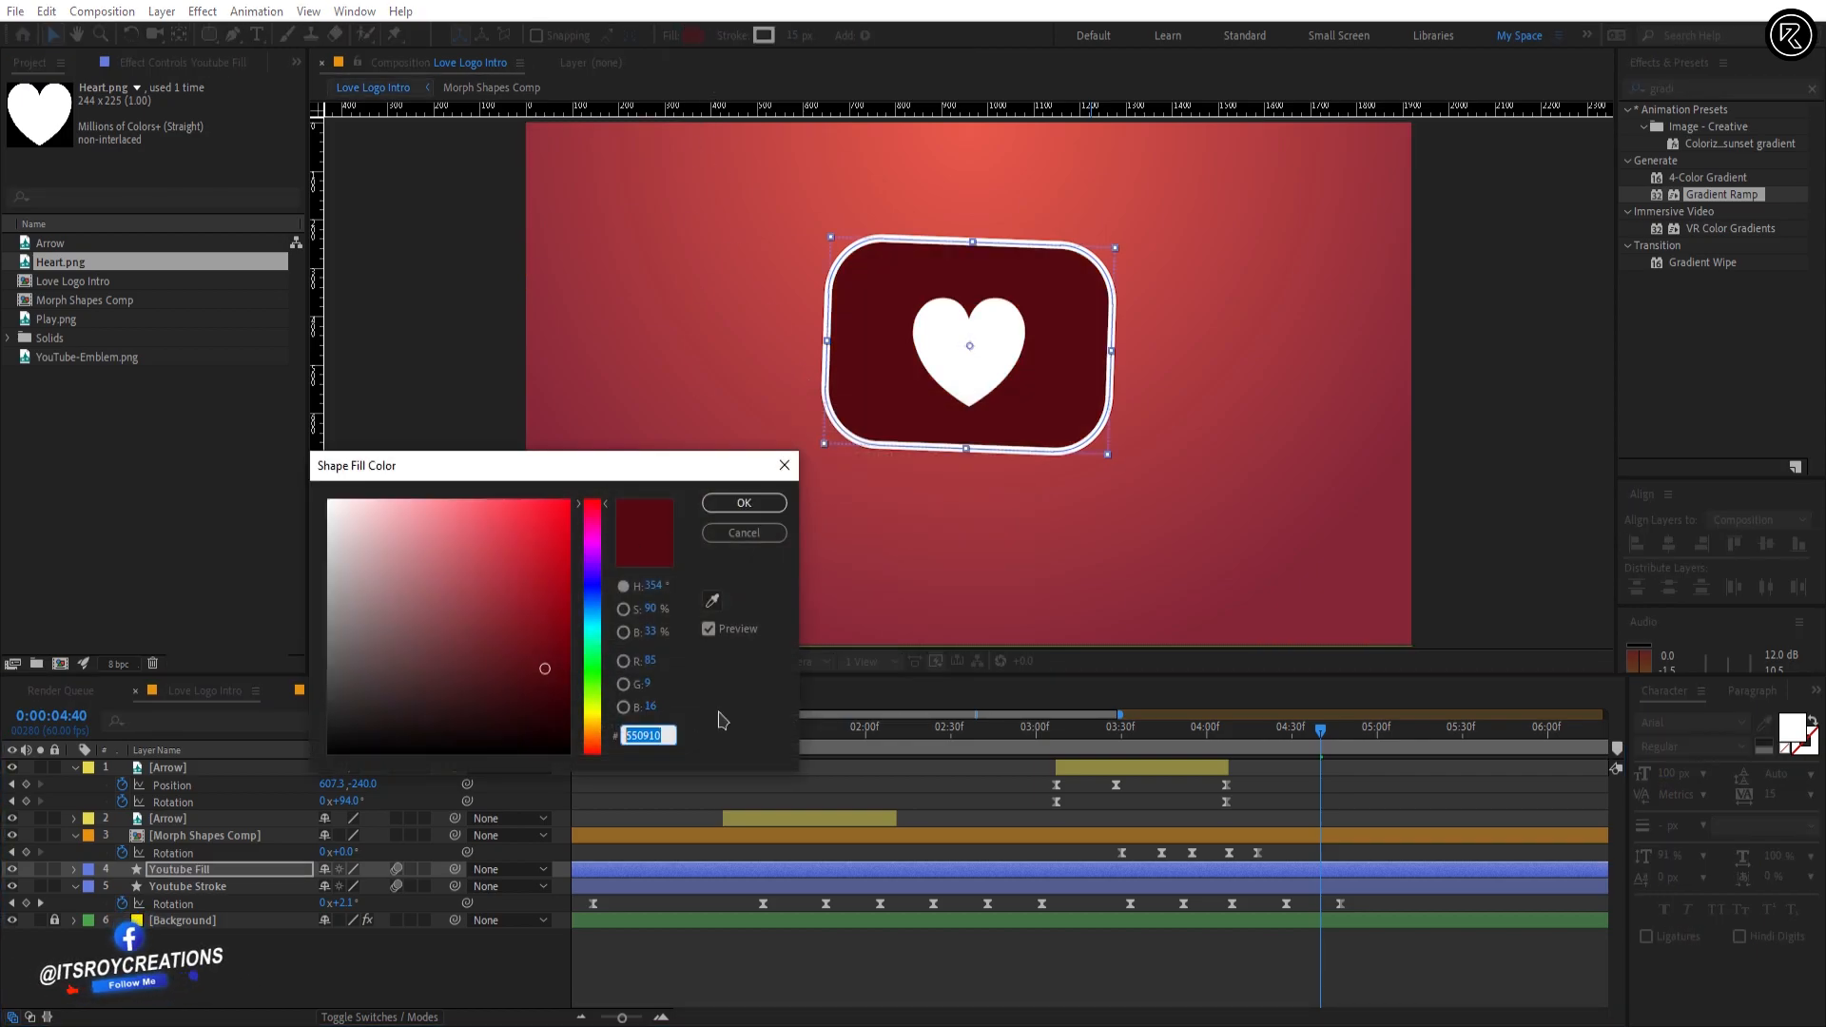
type("E20B20")
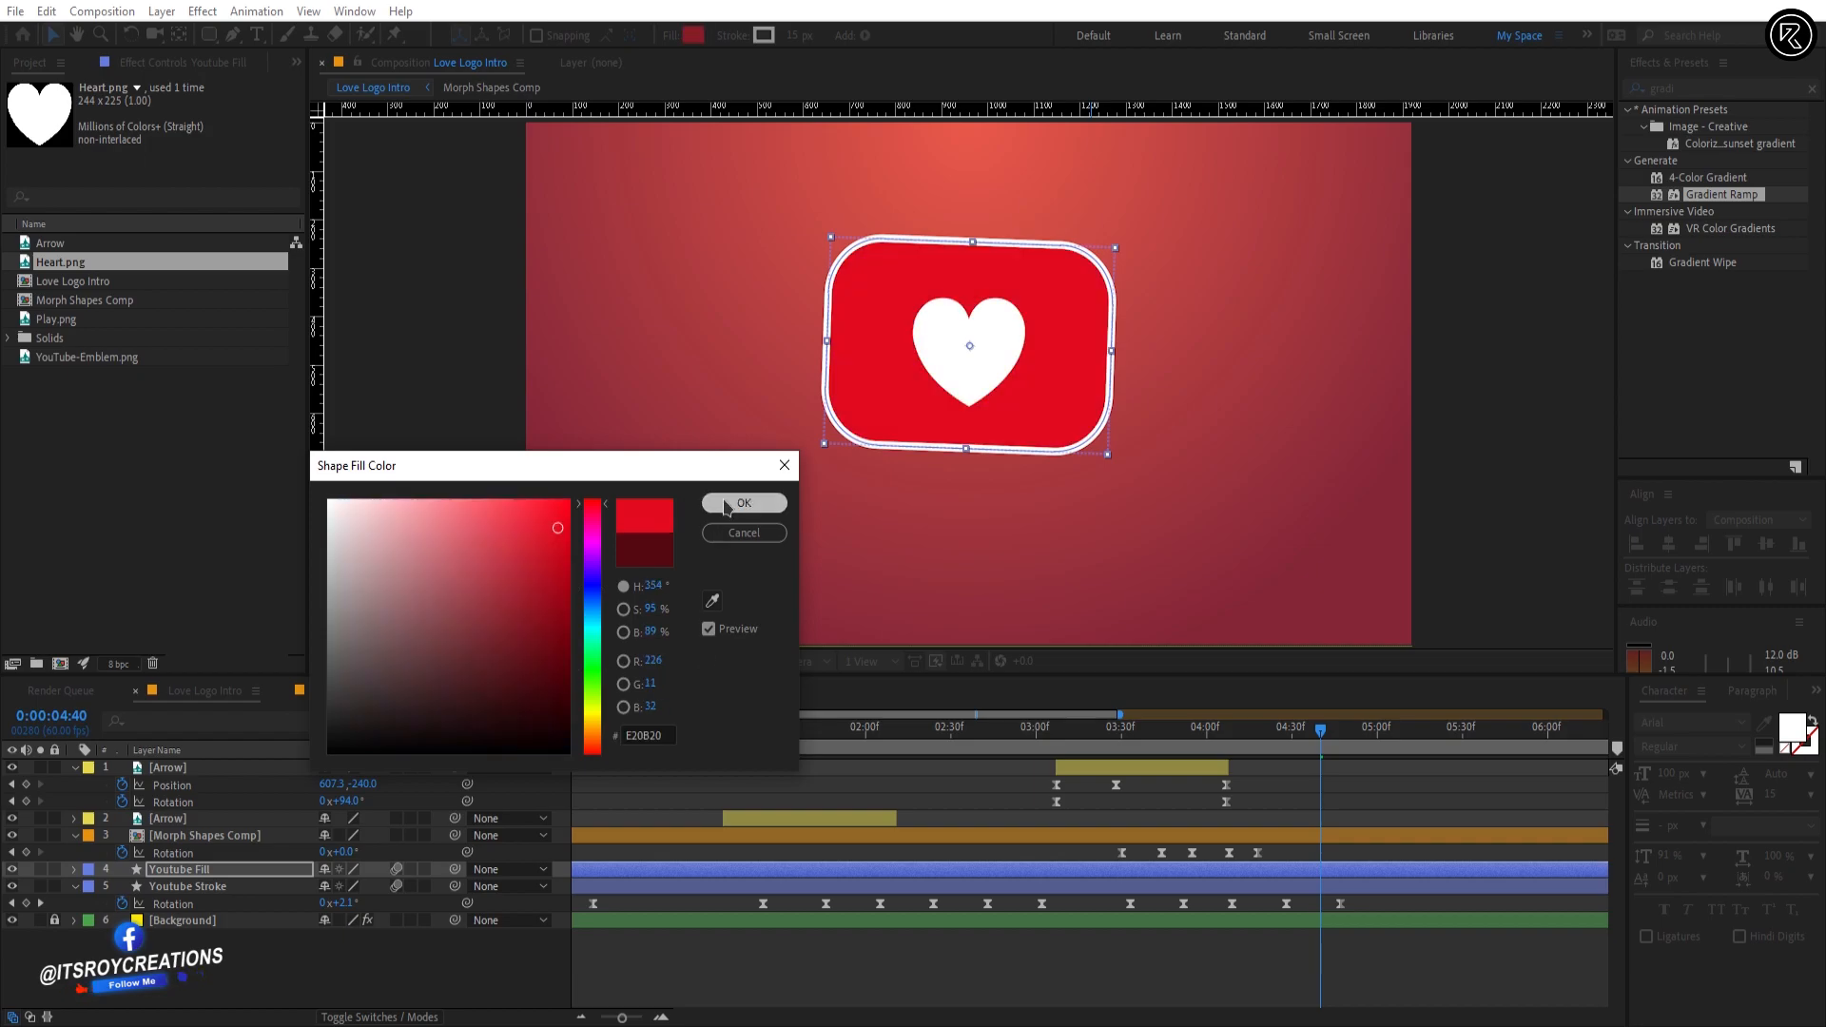
left_click(723, 504)
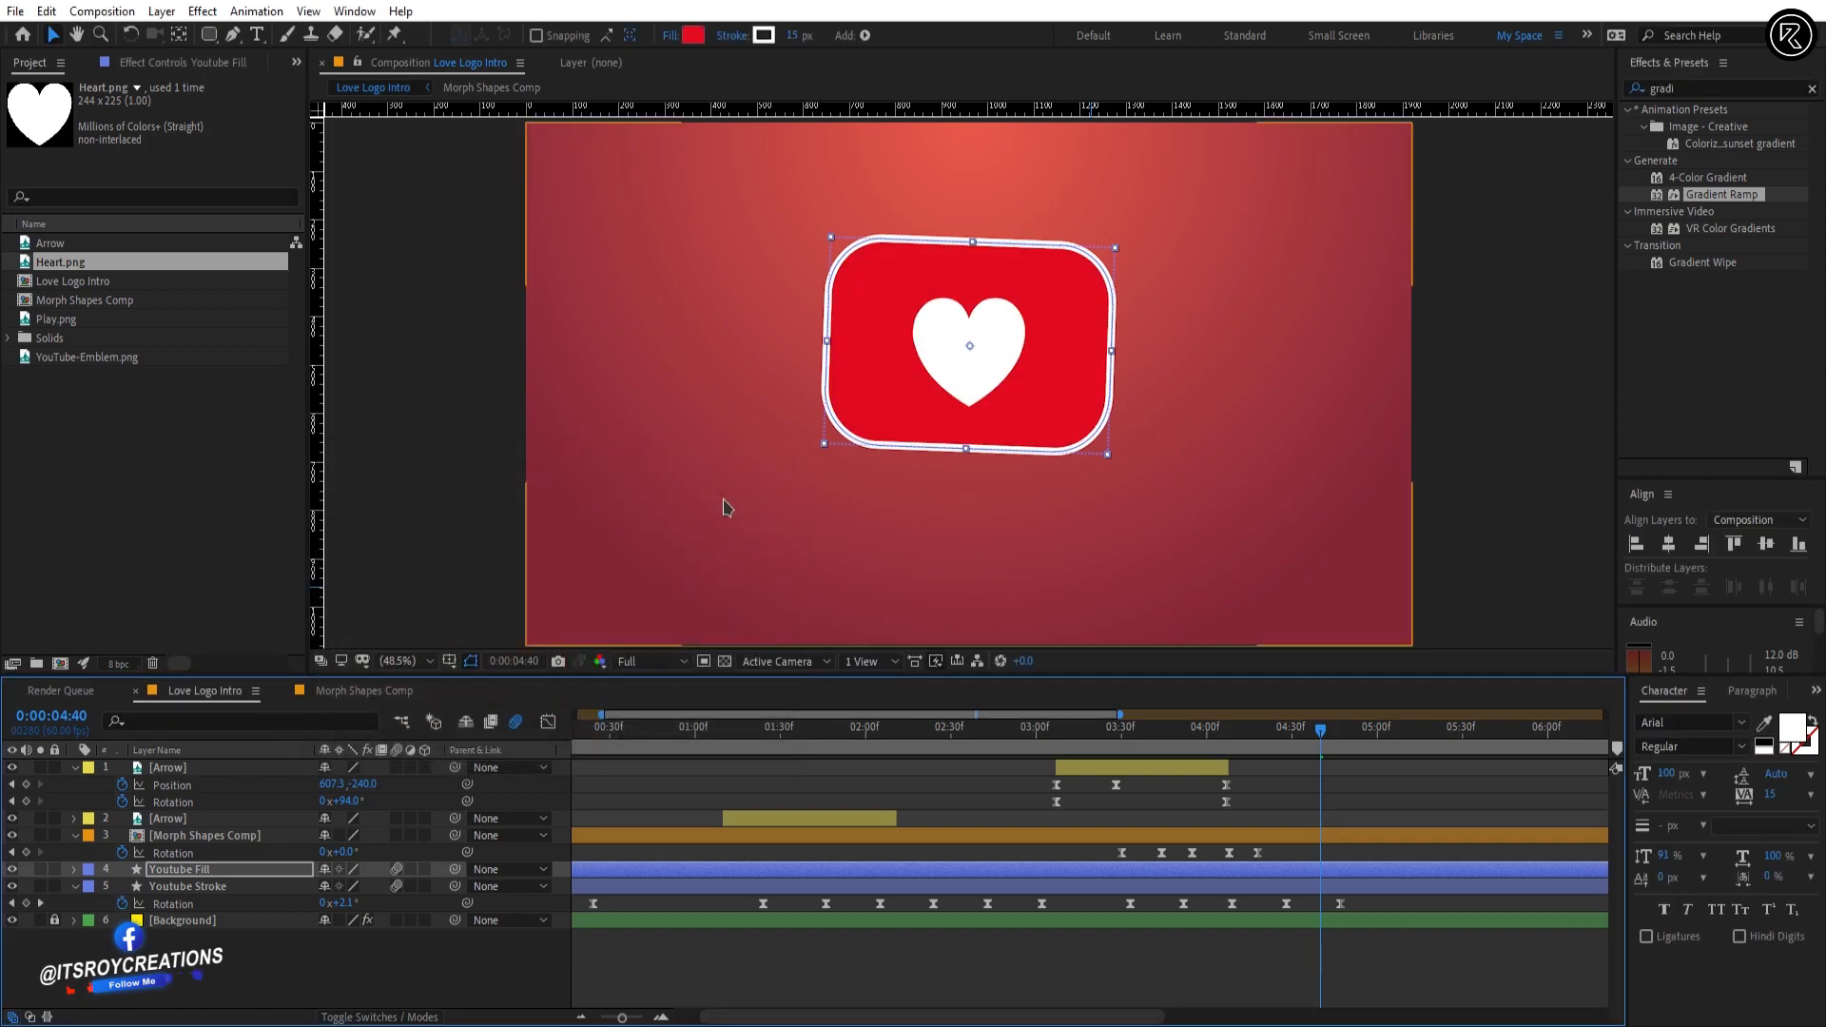
Step: Trim the start of the Youtube Fill layer to 0:00:04:40
left_click(1339, 872)
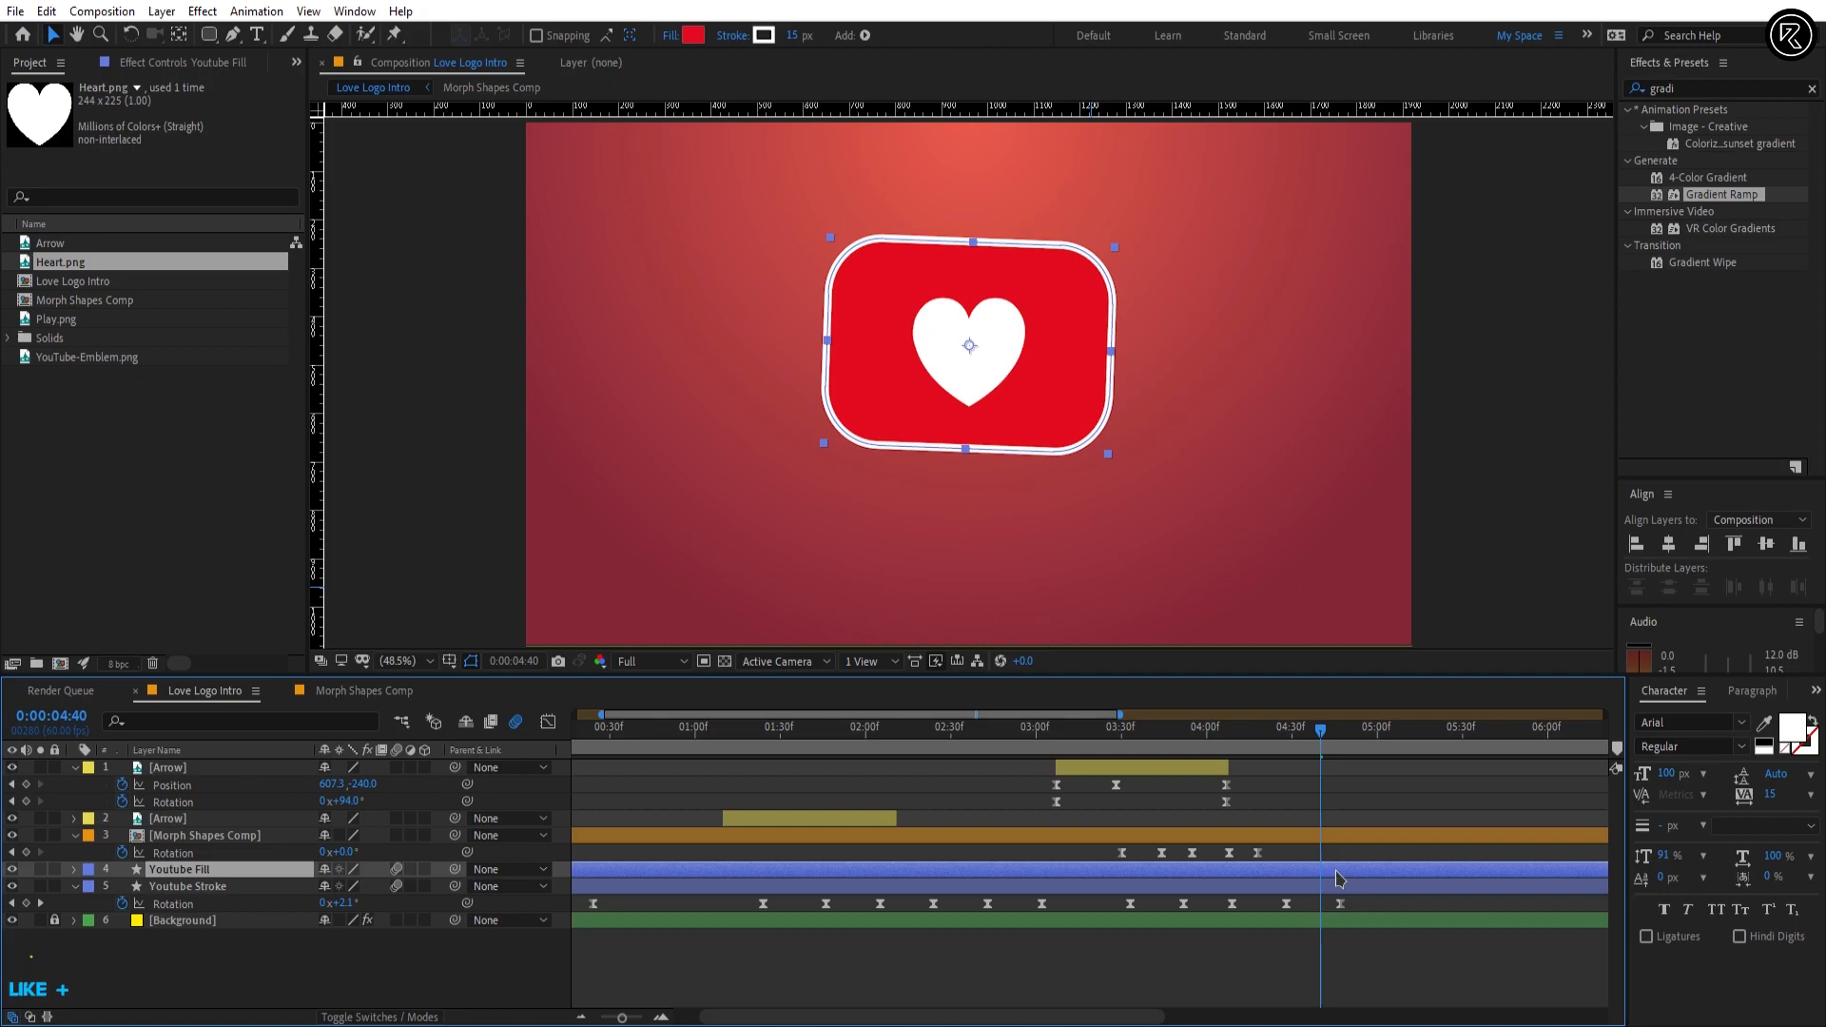
key("alt+bracketleft")
left_click(1329, 791)
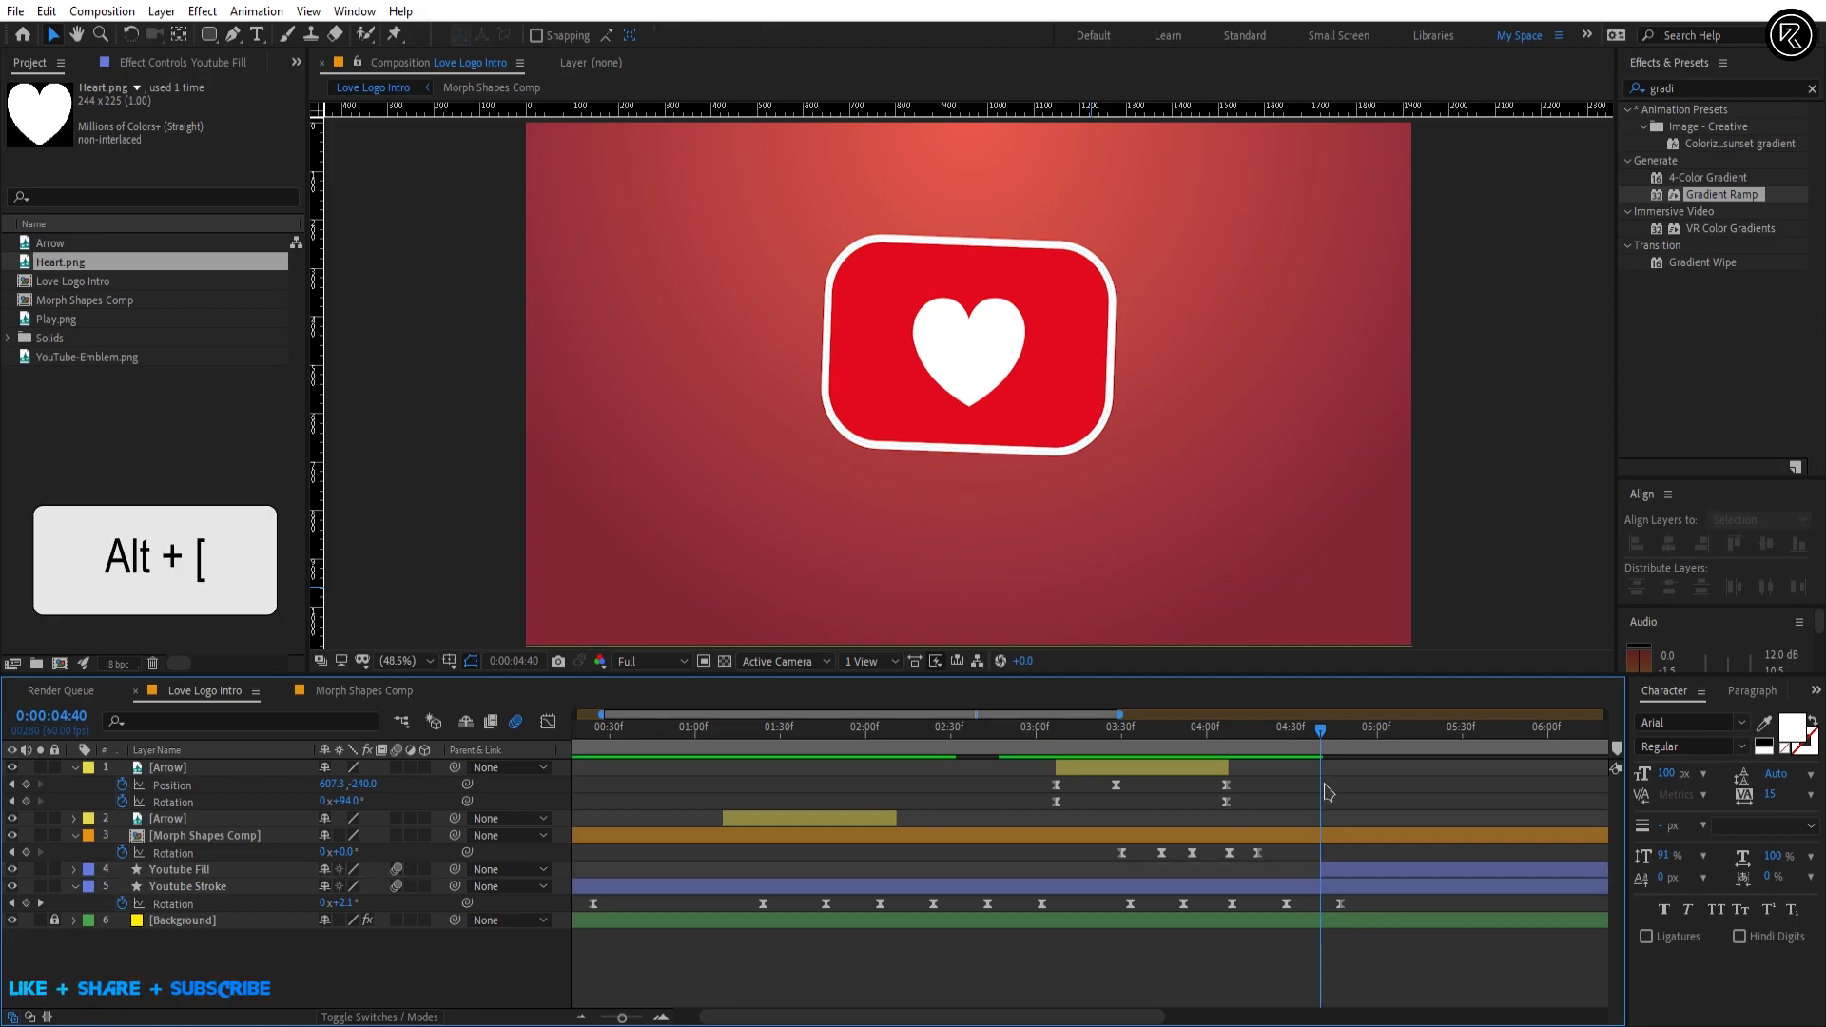
Step: Draw a red rectangle on a new shape layer covering the whole rounded outline, and remove its stroke
left_click_drag(1322, 730, 1367, 731)
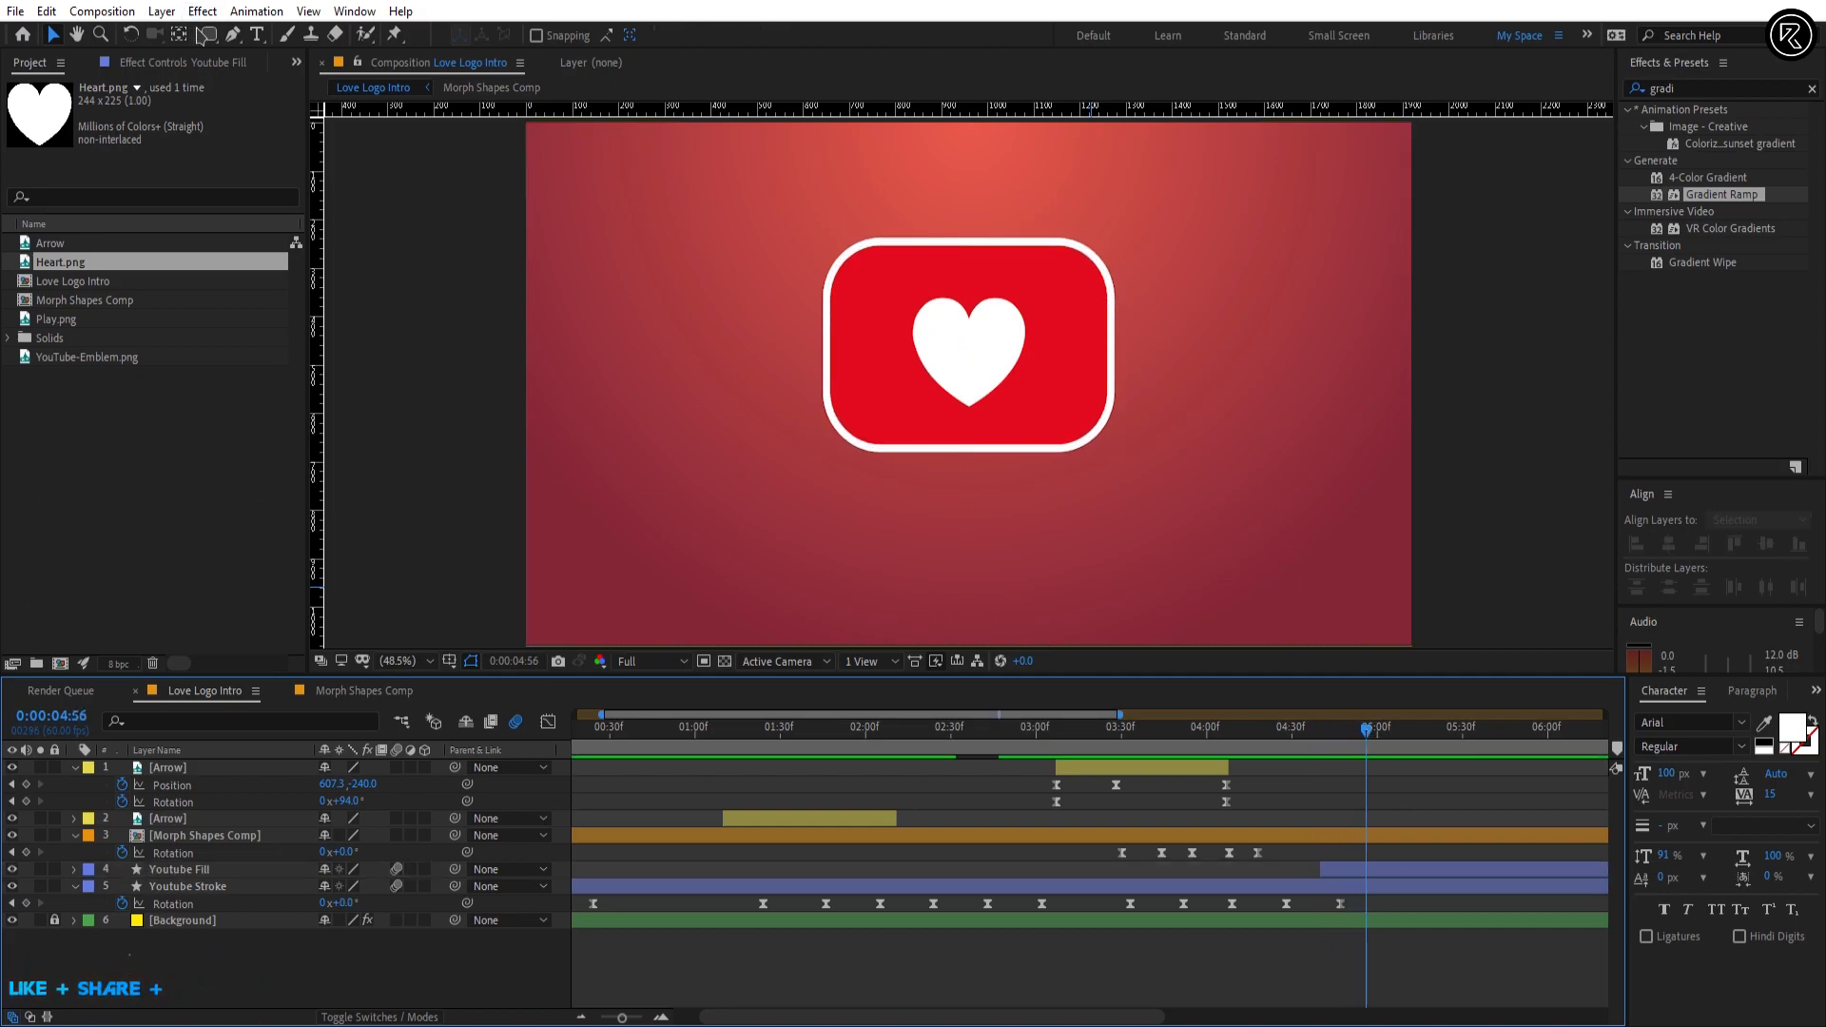
left_click_drag(203, 35, 269, 43)
left_click_drag(780, 194, 1155, 498)
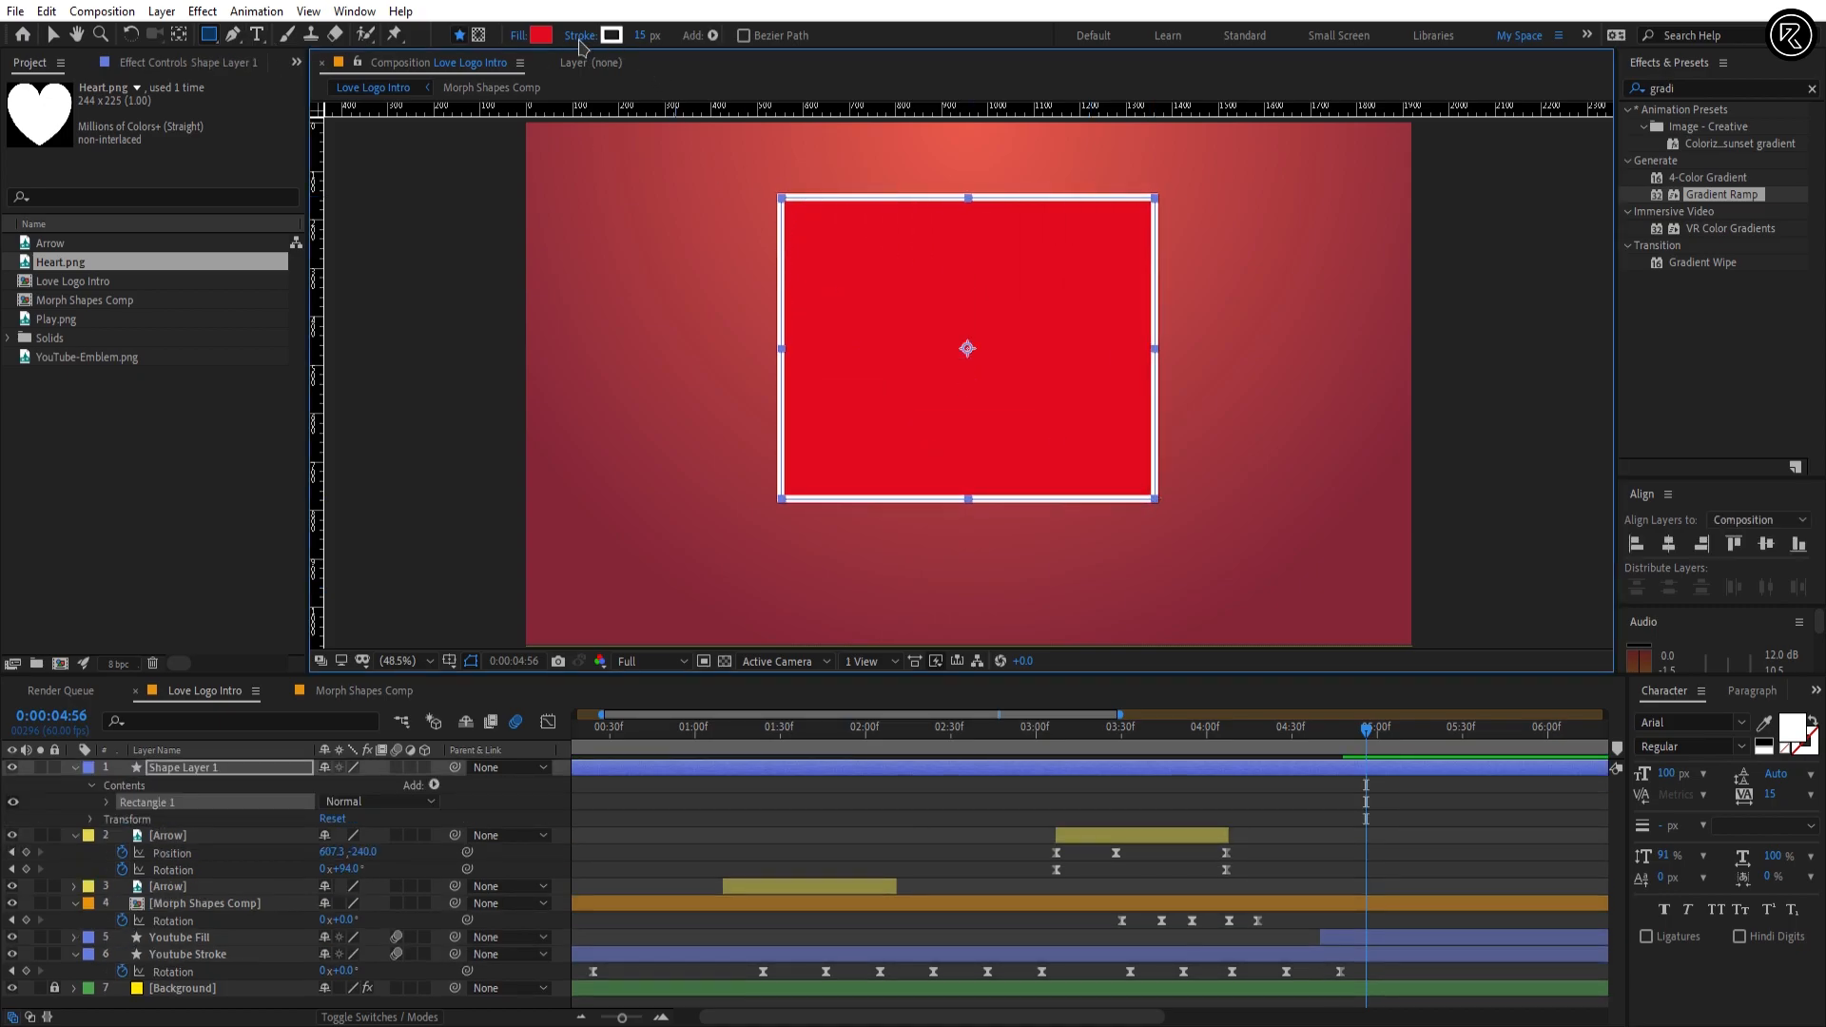
left_click(581, 38)
left_click(818, 458)
left_click(871, 568)
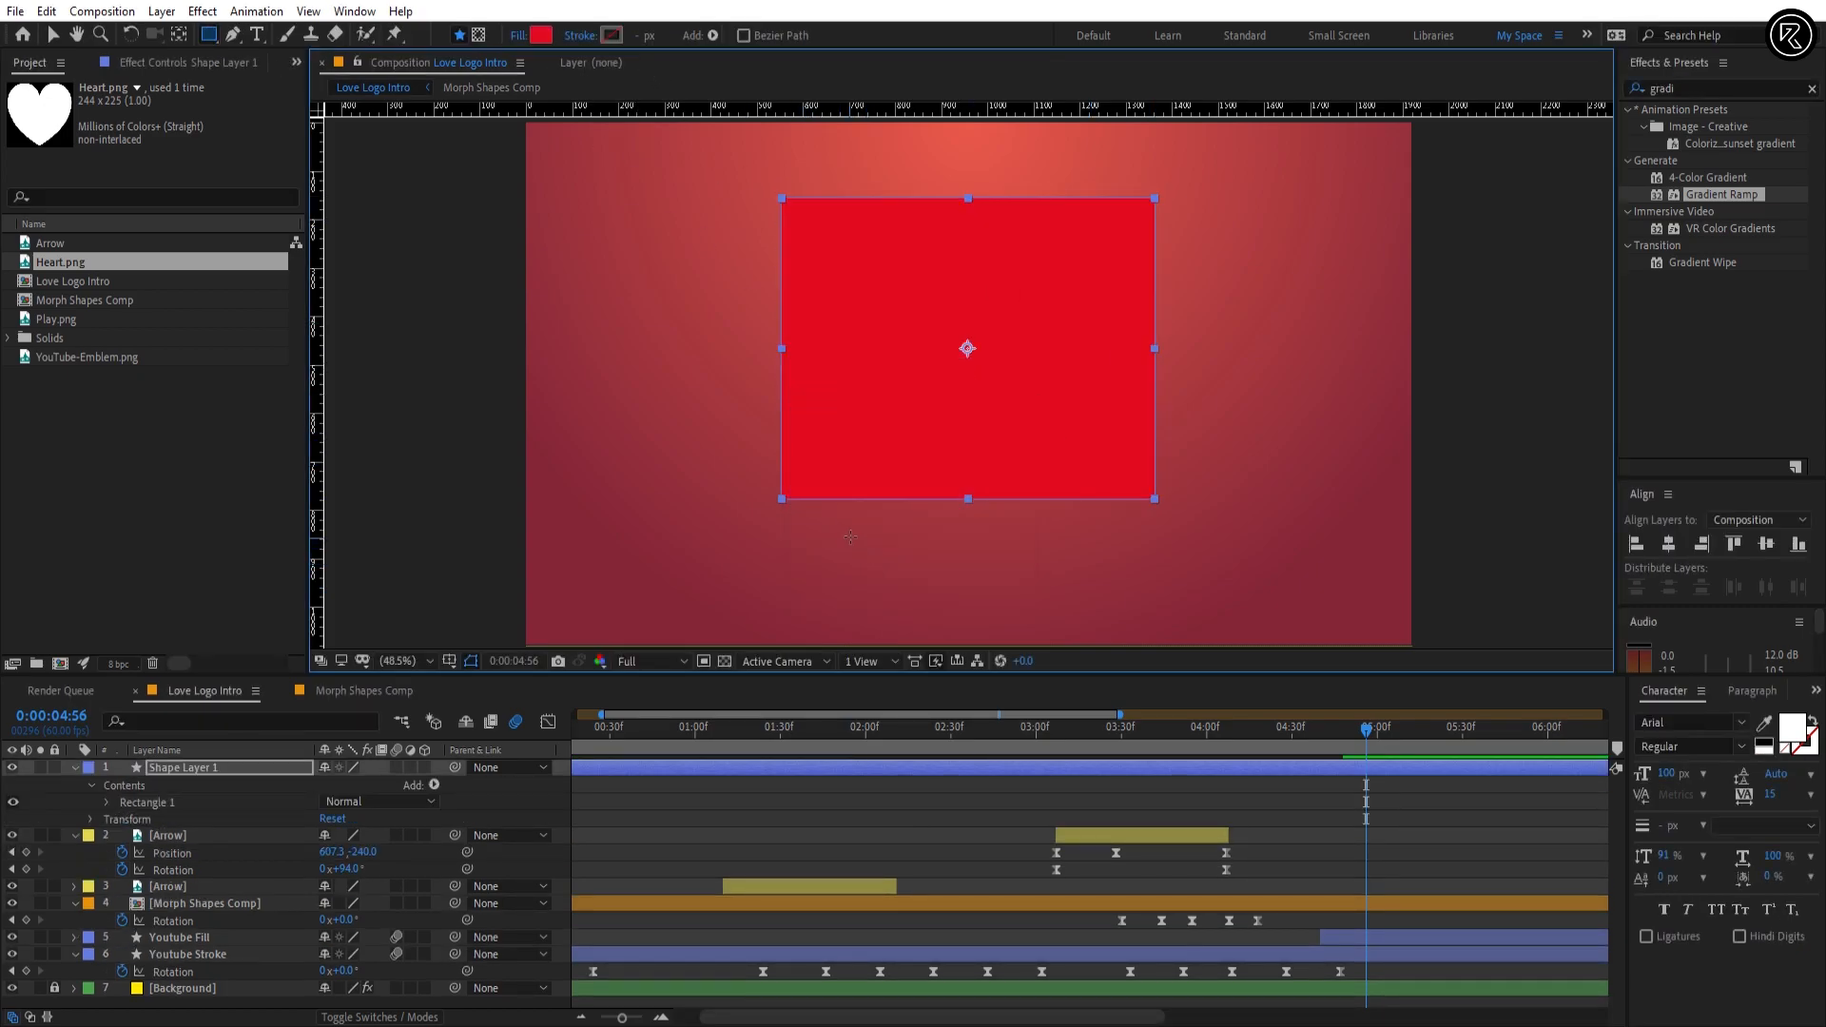
Step: Place Shape Layer 1 directly above Youtube Fill in the layer stack and trim its start to 0:00:04:40
left_click(54, 36)
left_click_drag(1366, 733, 1320, 743)
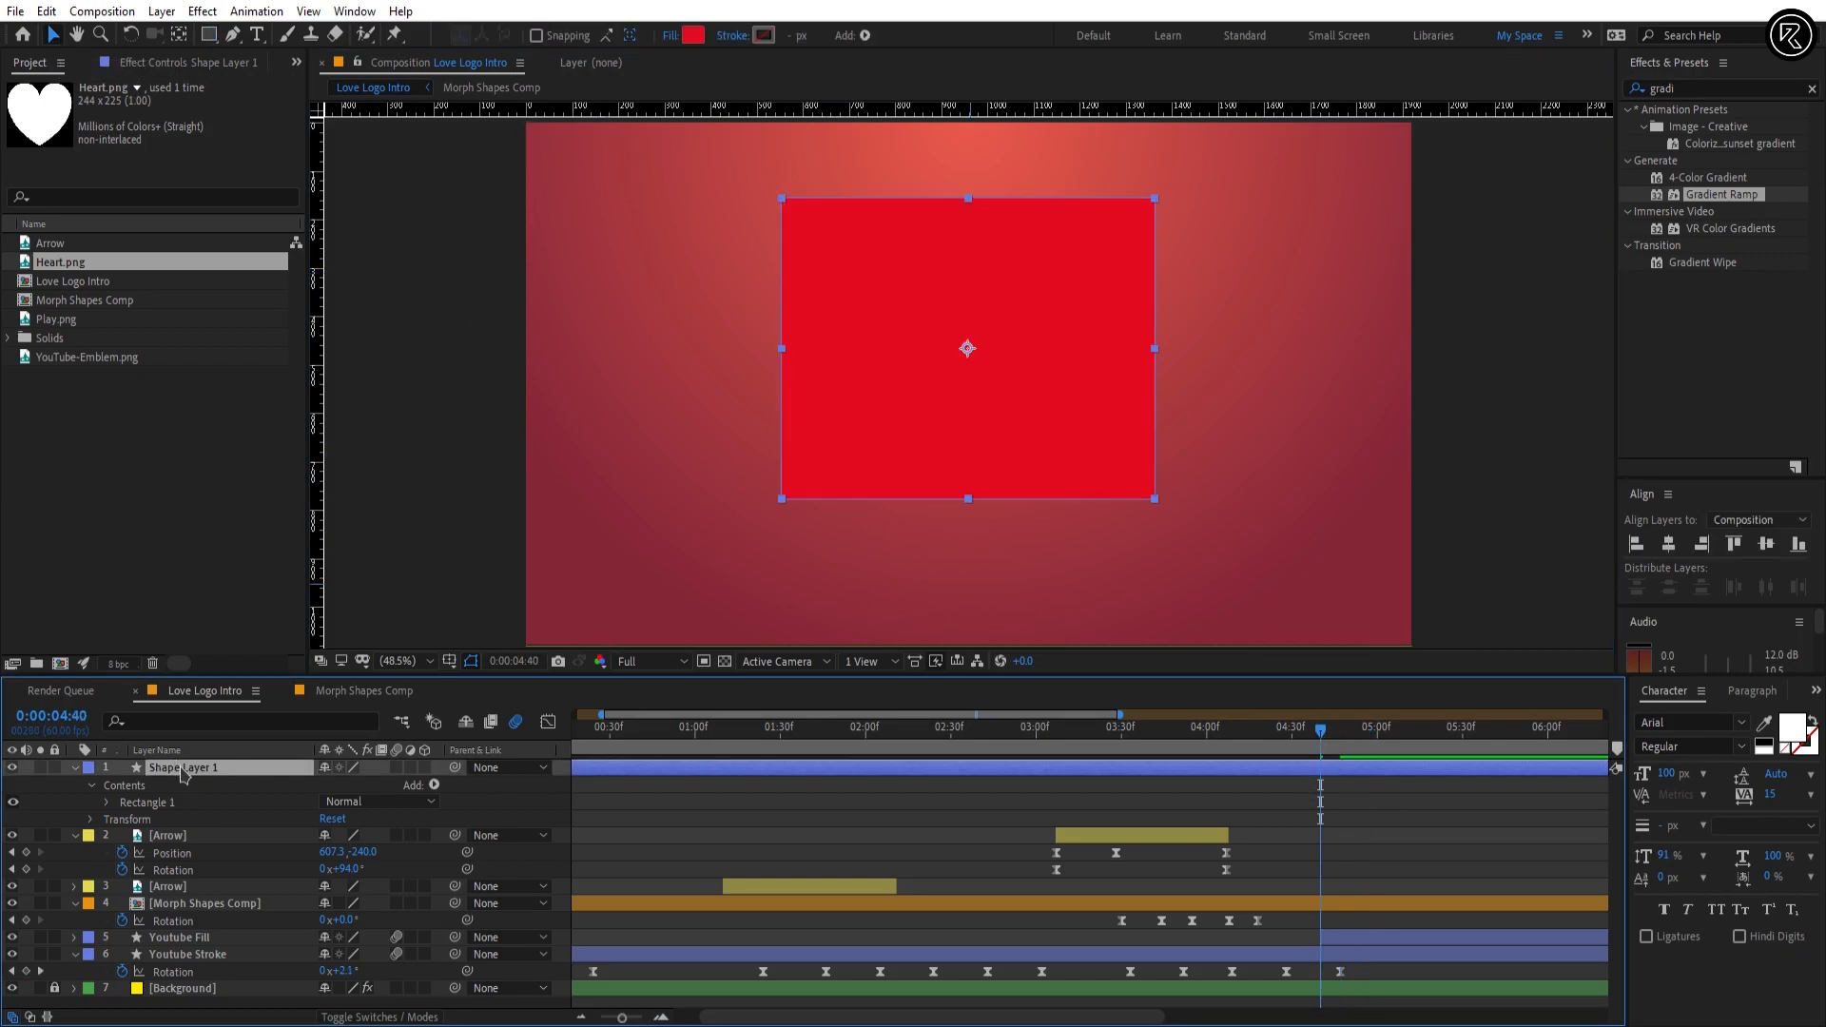
left_click_drag(184, 773, 220, 931)
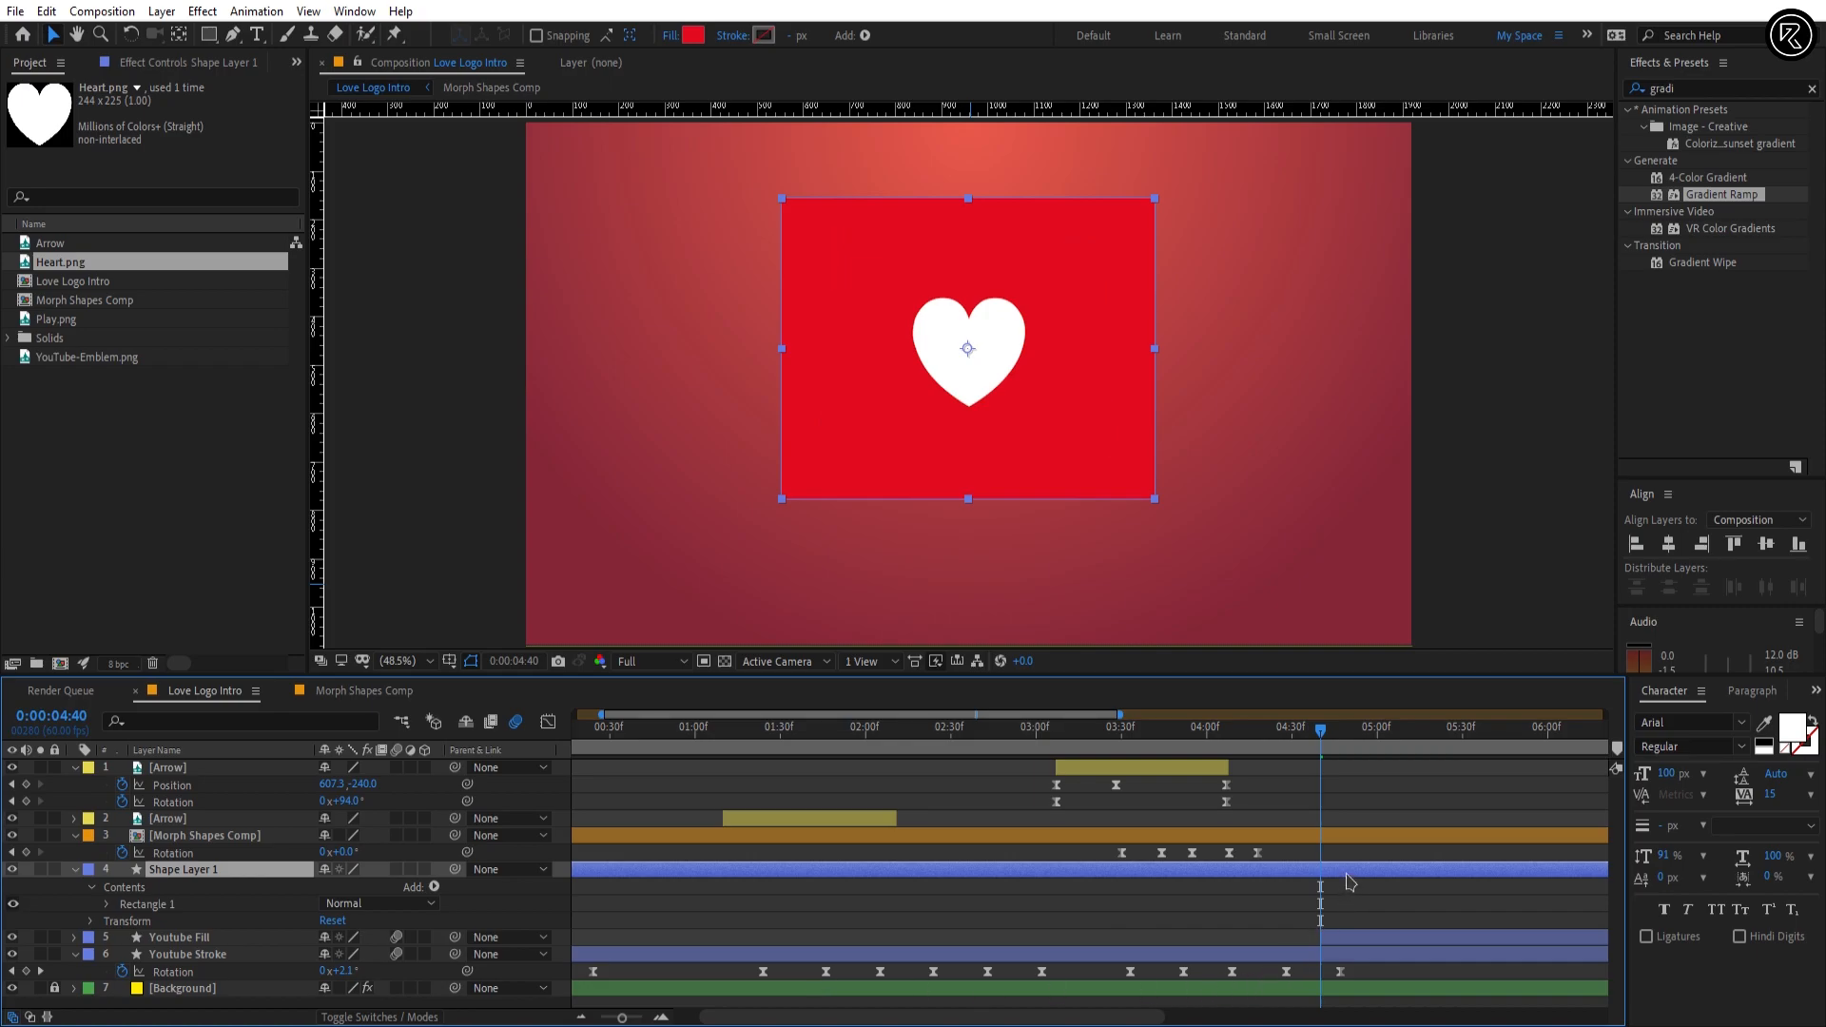
key("alt+bracketleft")
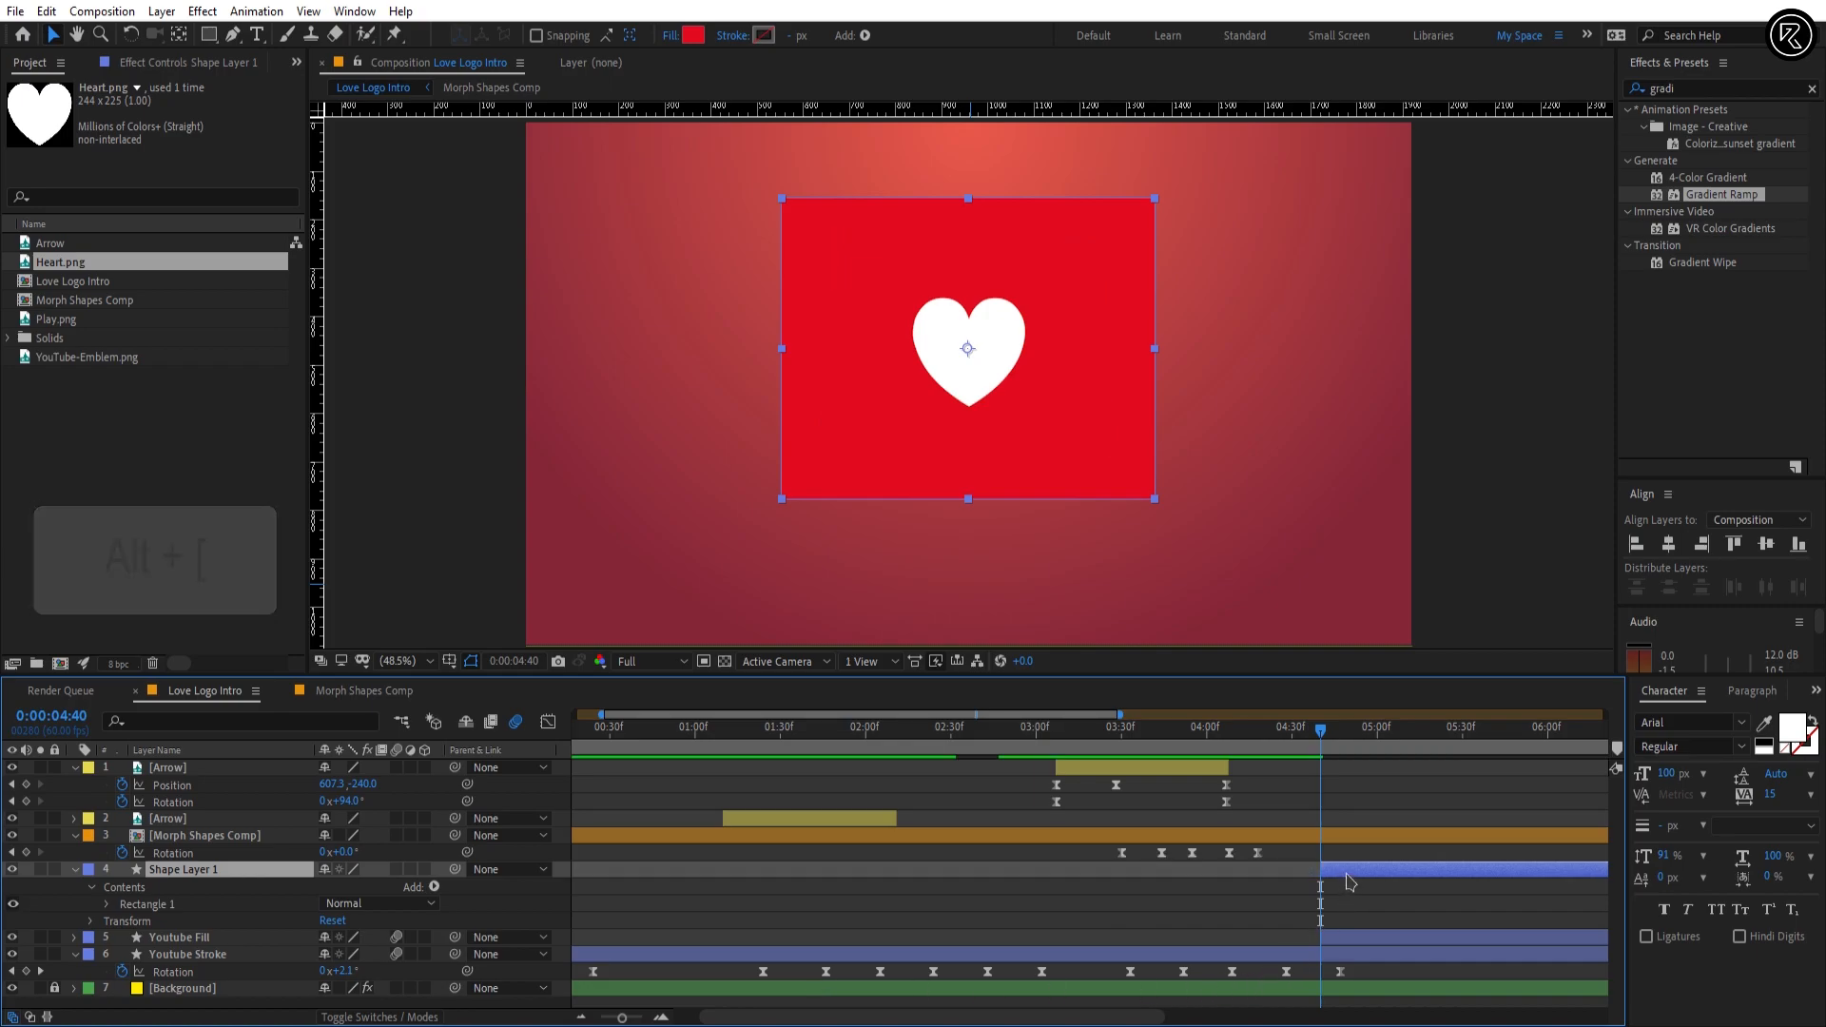
Step: Add Position keyframes to Shape Layer 1 at 0:00:04:40 and 0:00:05:40
key("p")
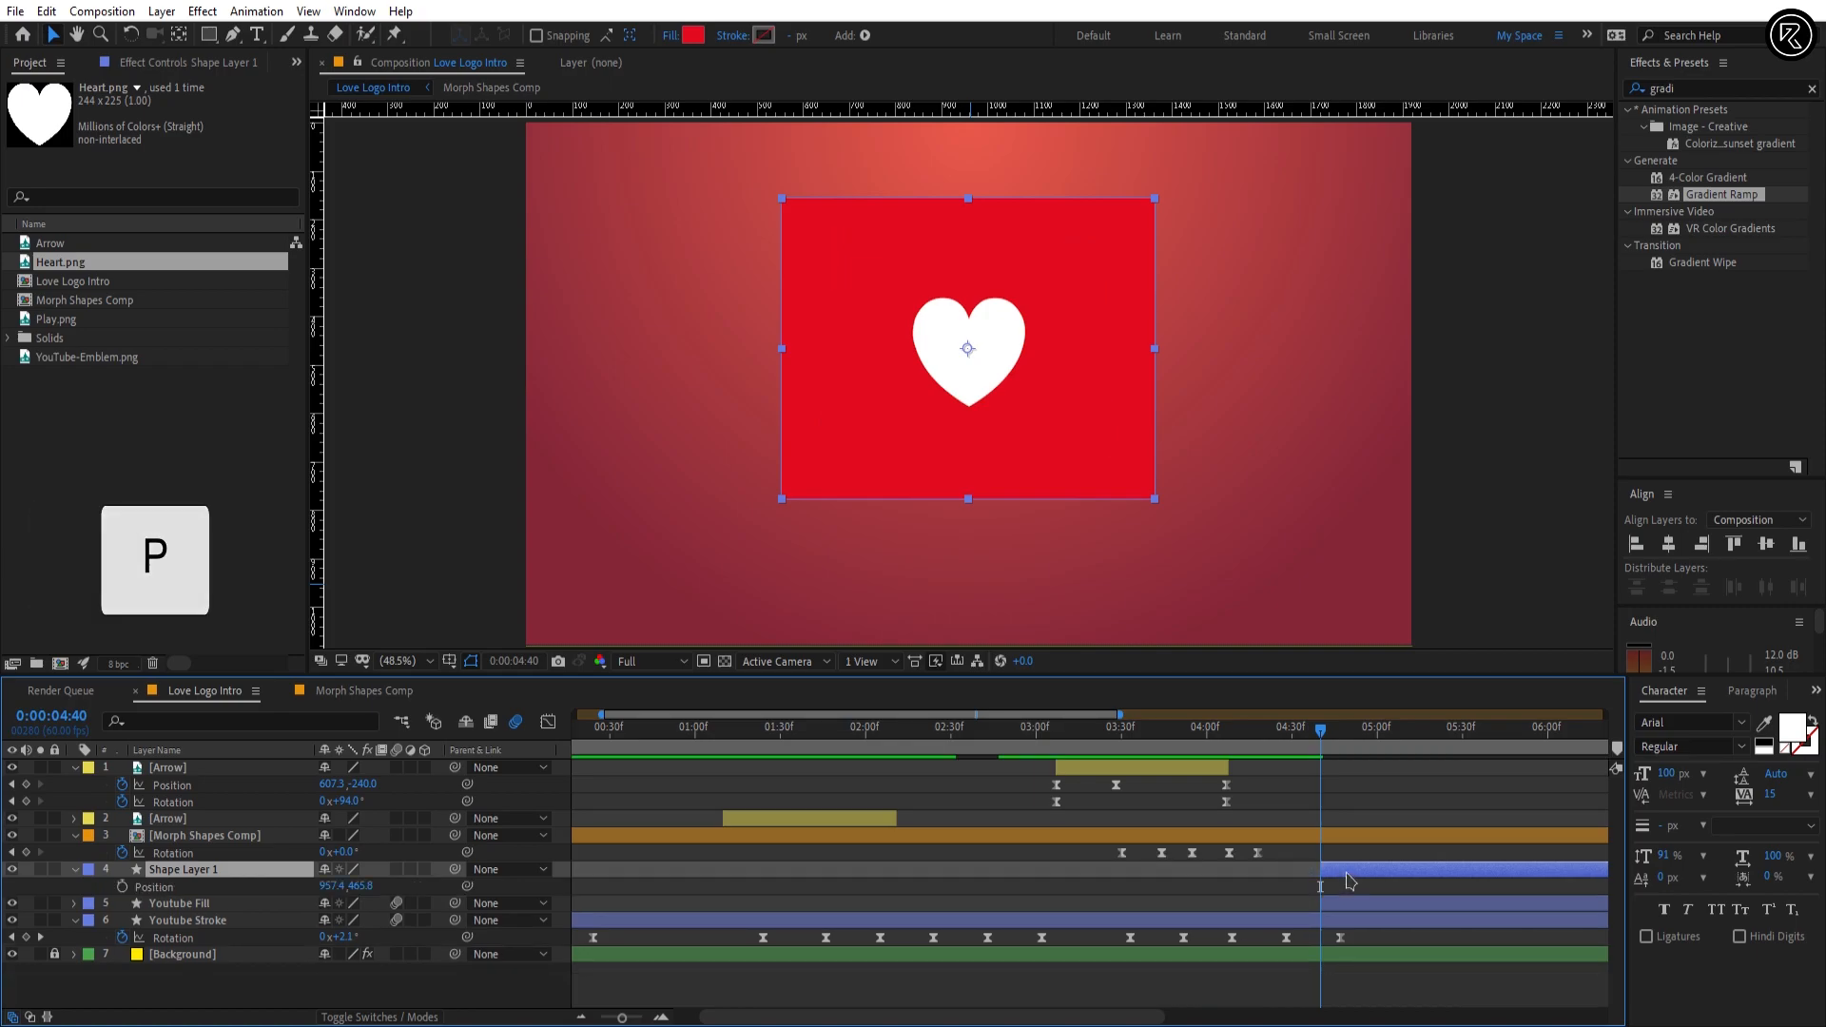
left_click(122, 887)
left_click(61, 717)
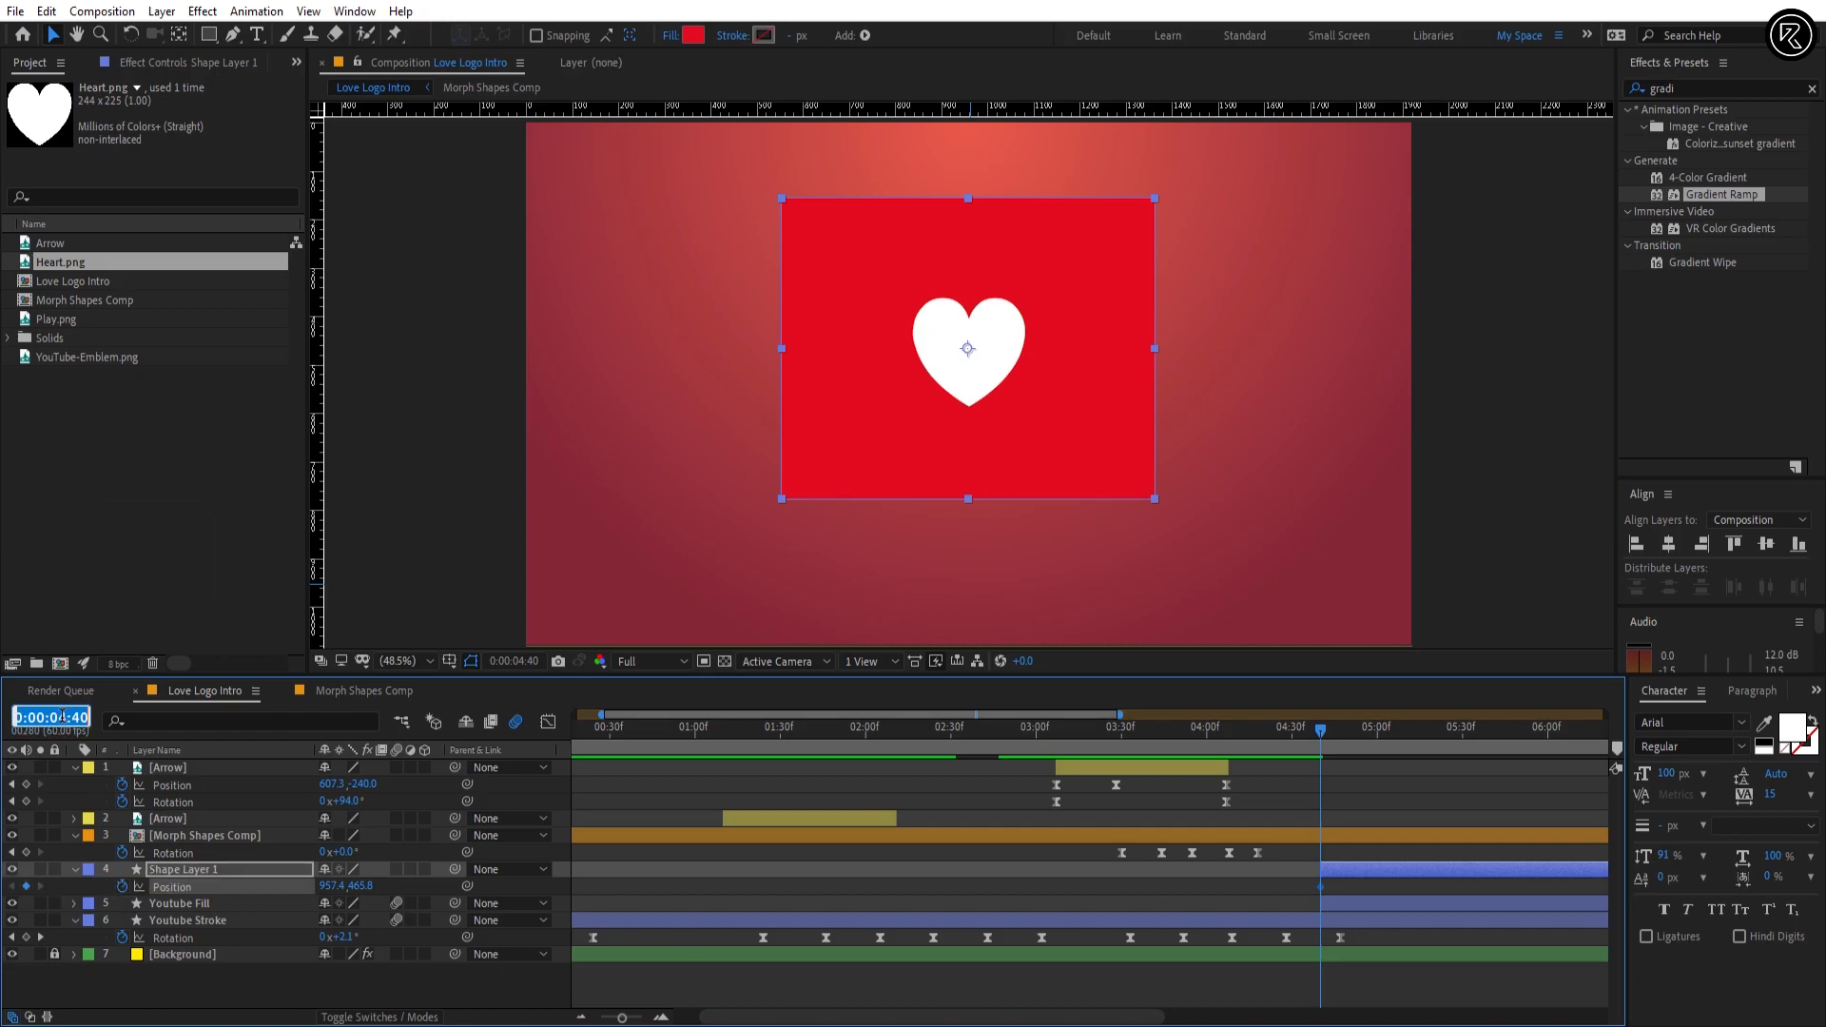
type("5")
key("Return")
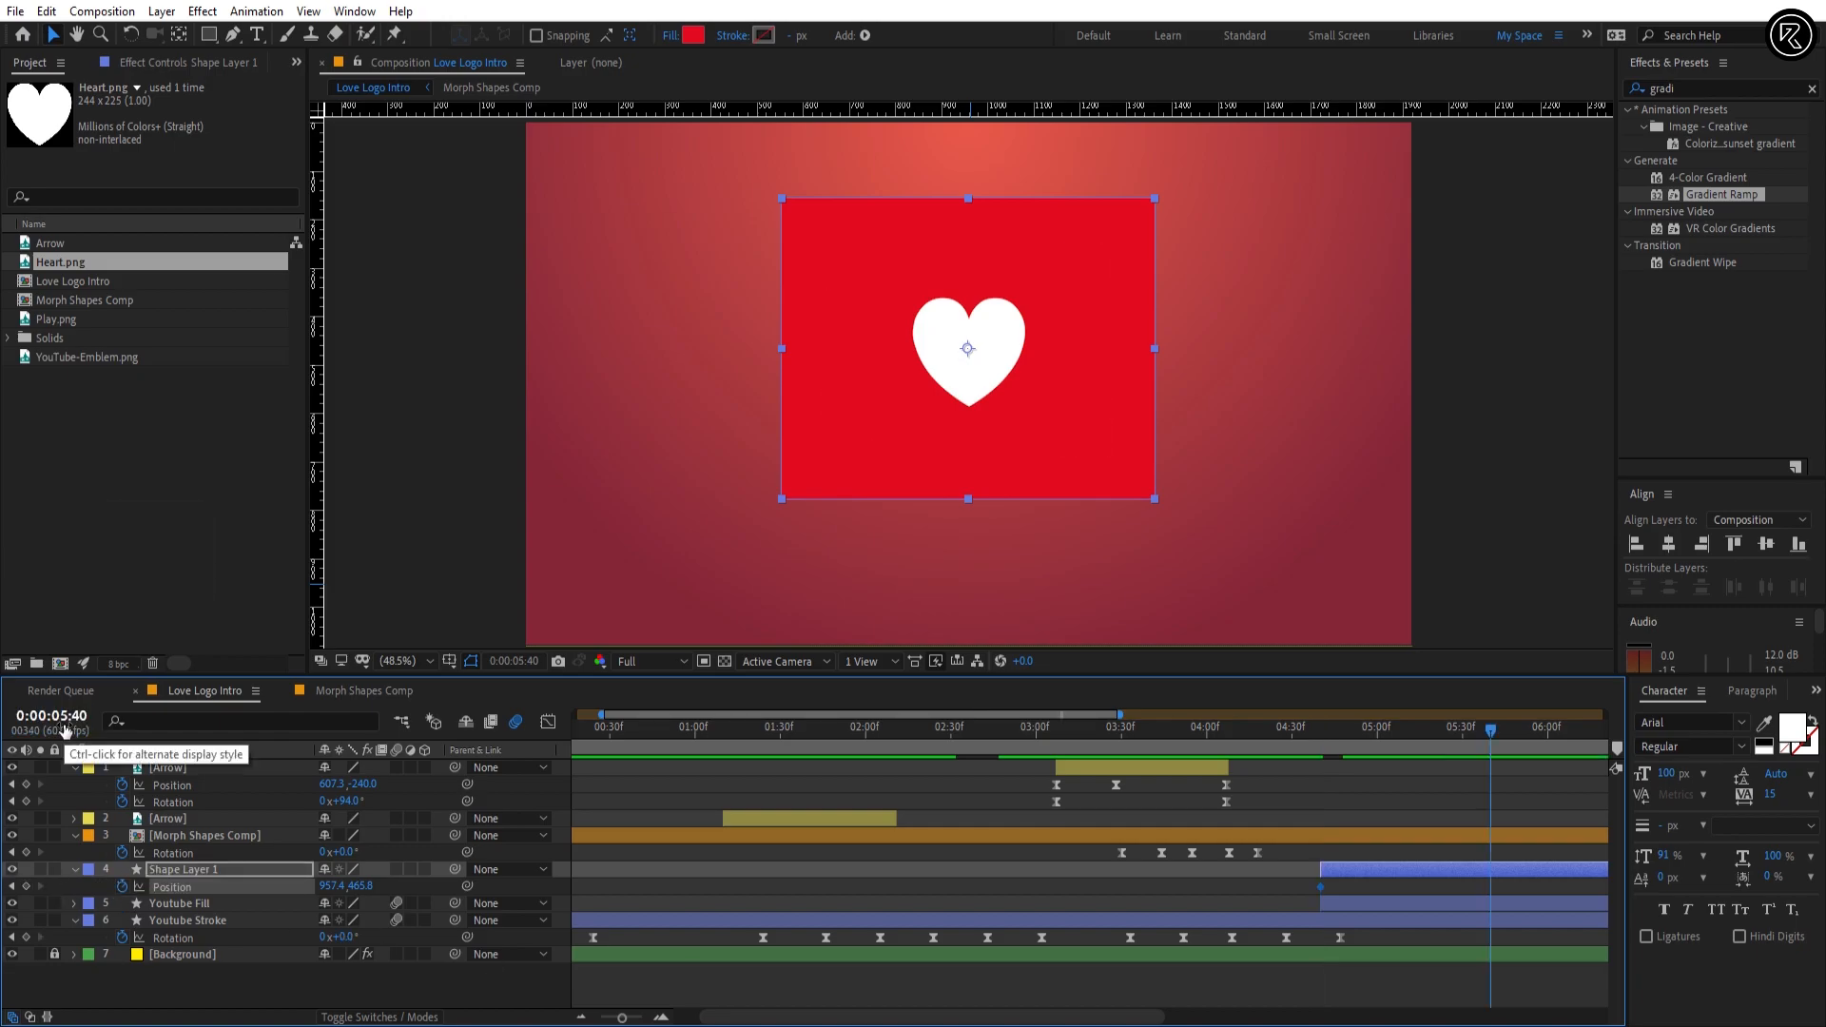
left_click(26, 886)
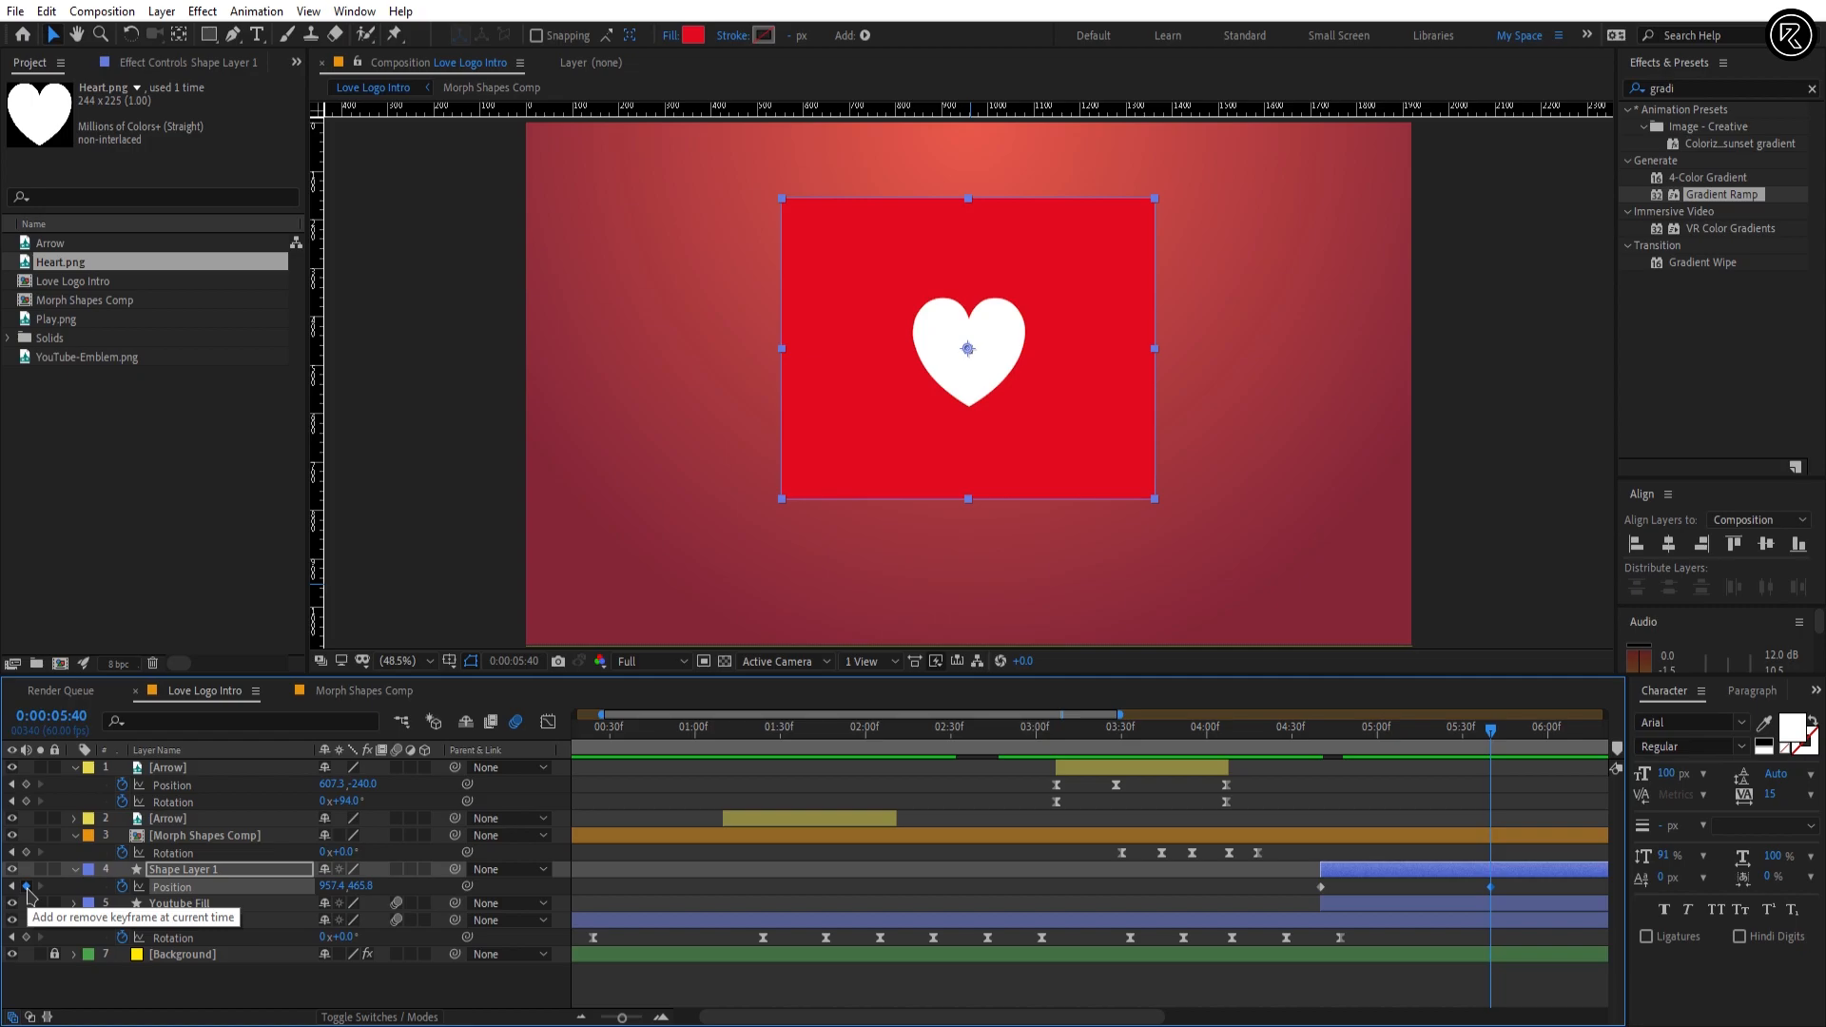
Step: At 0:00:04:40, move the rectangle straight down below the outline, to Position 957.4, 1045.8
left_click_drag(1349, 747, 1322, 730)
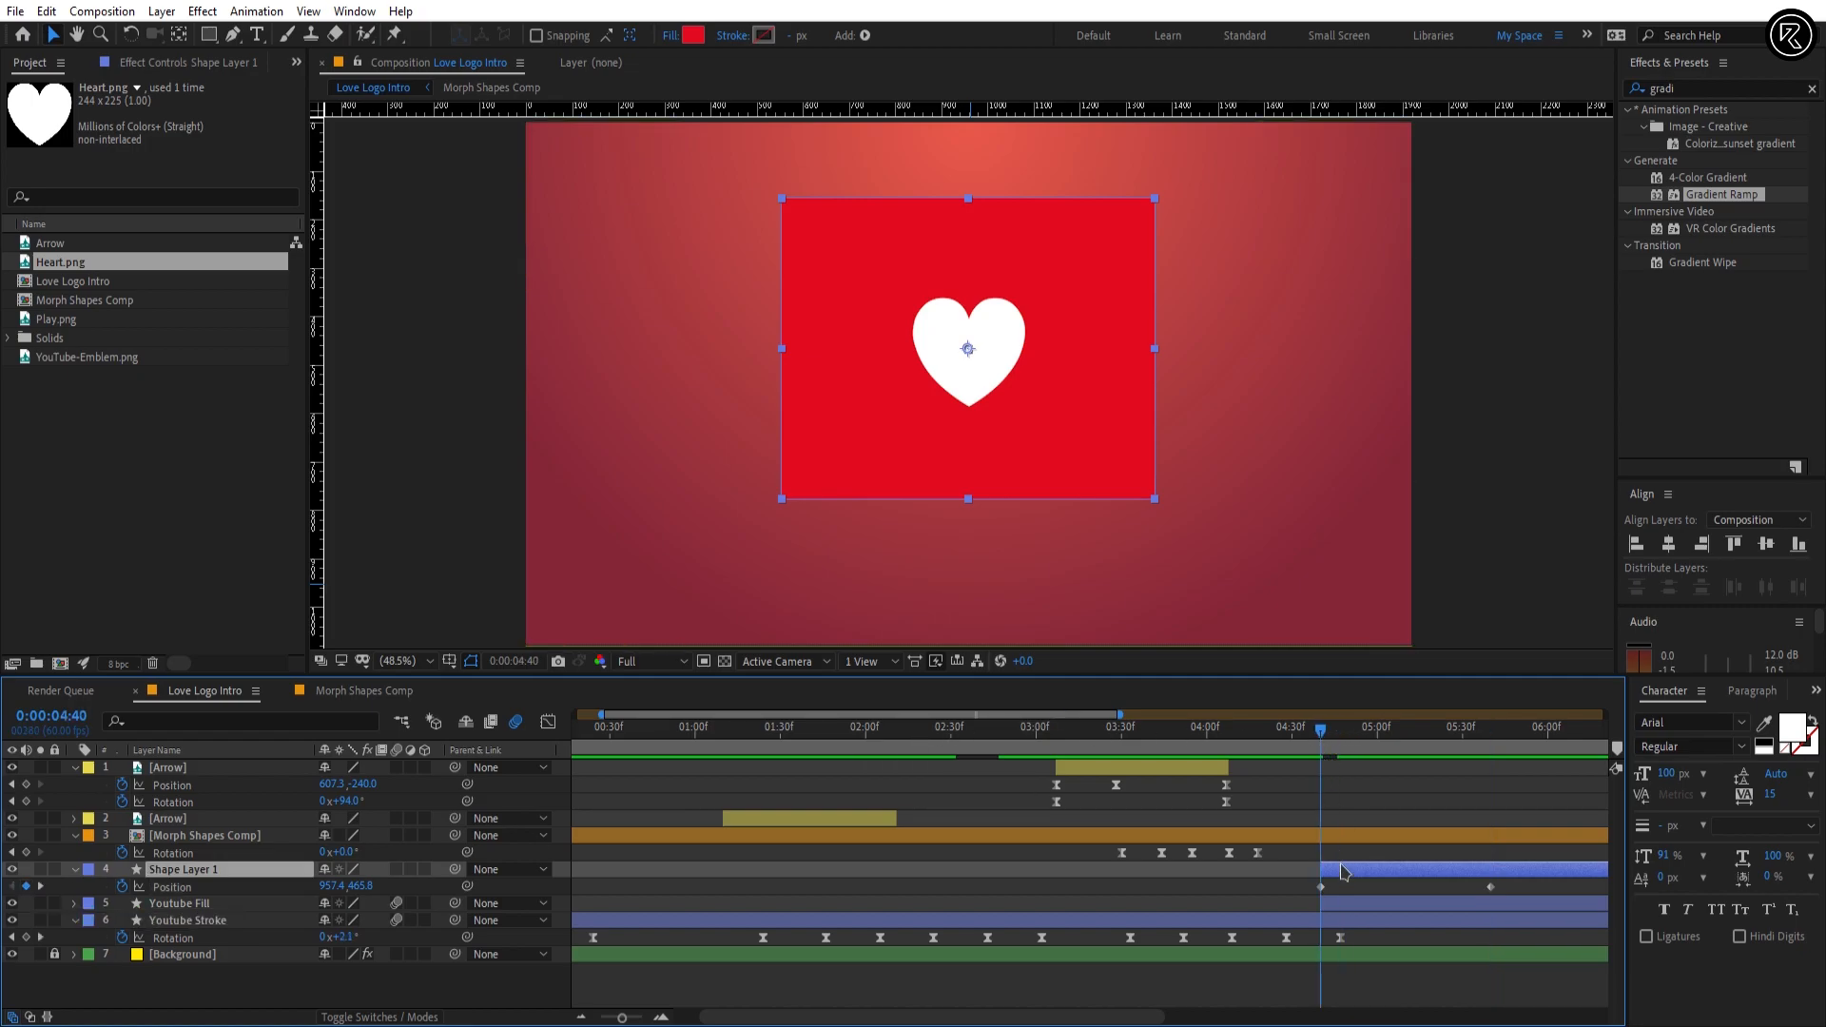
key("shift+Down")
key("shift+Down")
key("shift+Down")
key("shift+Down")
key("shift+Down")
key("shift+Down")
key("shift+Down")
key("shift+Down")
key("shift+Down")
key("shift+Down")
key("shift+Down")
key("shift+Down")
key("shift+Down")
key("shift+Down")
key("shift+Down")
key("shift+Down")
key("shift+Down")
key("shift+Down")
key("shift+Down")
key("shift+Down")
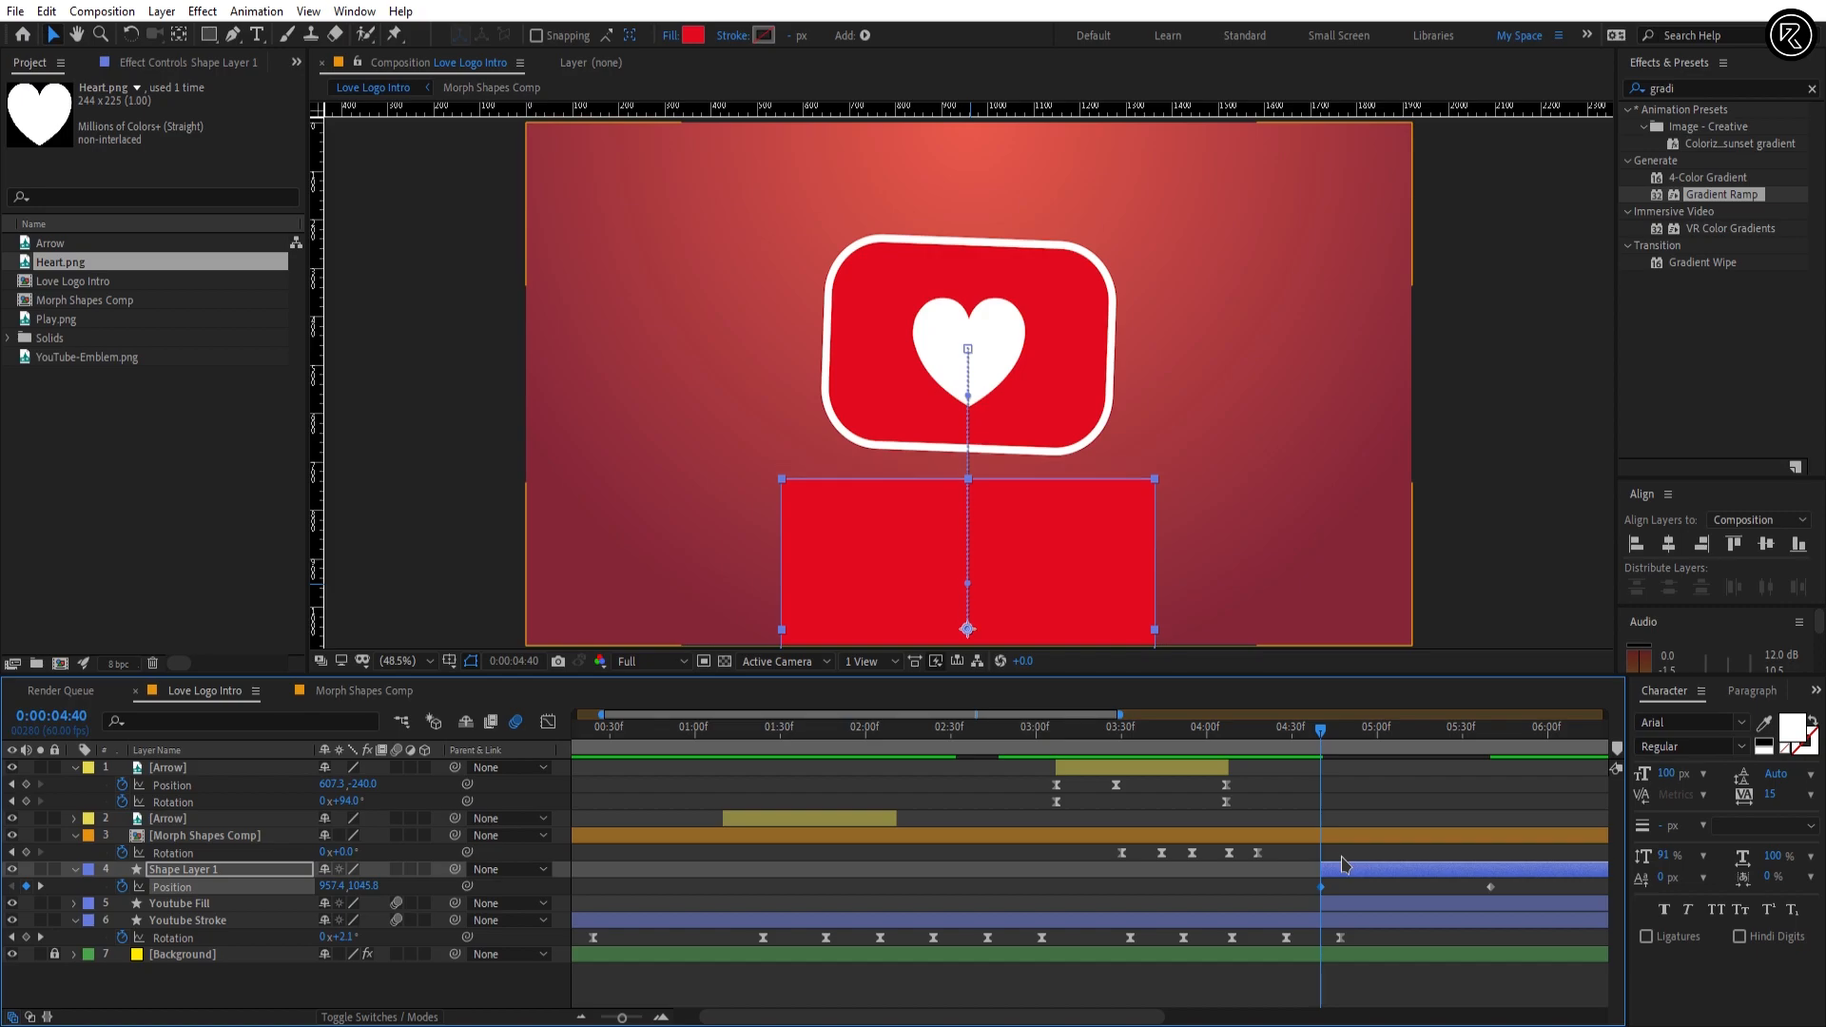
Step: At 0:00:05:40, adjust the rectangle's vertical placement so that its Position is 957.4, 525.8
left_click(1489, 732)
key("shift+Down")
key("shift+Down")
key("shift+Down")
key("shift+Down")
key("shift+Down")
key("shift+Down")
key("shift+Down")
key("shift+Down")
key("shift+Down")
key("shift+Down")
key("shift+Down")
key("shift+Down")
key("shift+Down")
key("shift+Down")
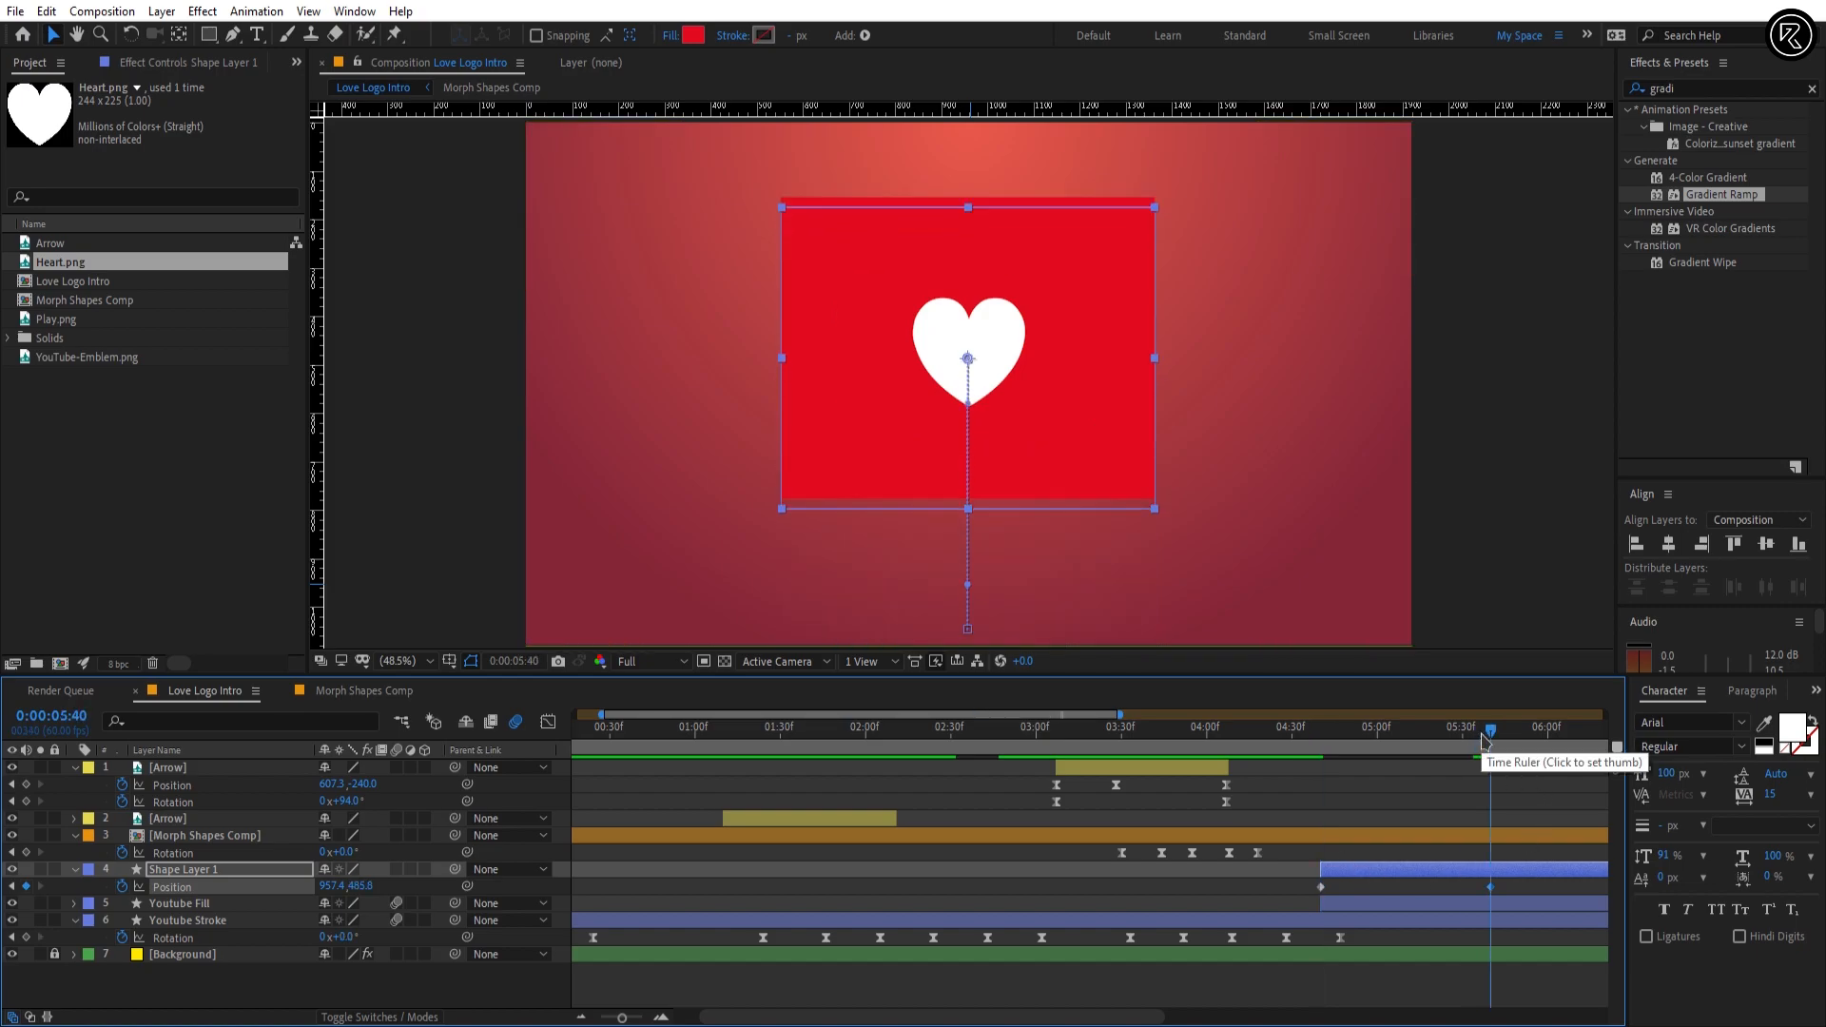
key("shift+Up")
key("shift+Up")
key("shift+Up")
key("shift+Up")
key("shift+Up")
key("shift+Up")
key("shift+Up")
key("shift+Up")
key("shift+Up")
key("shift+Up")
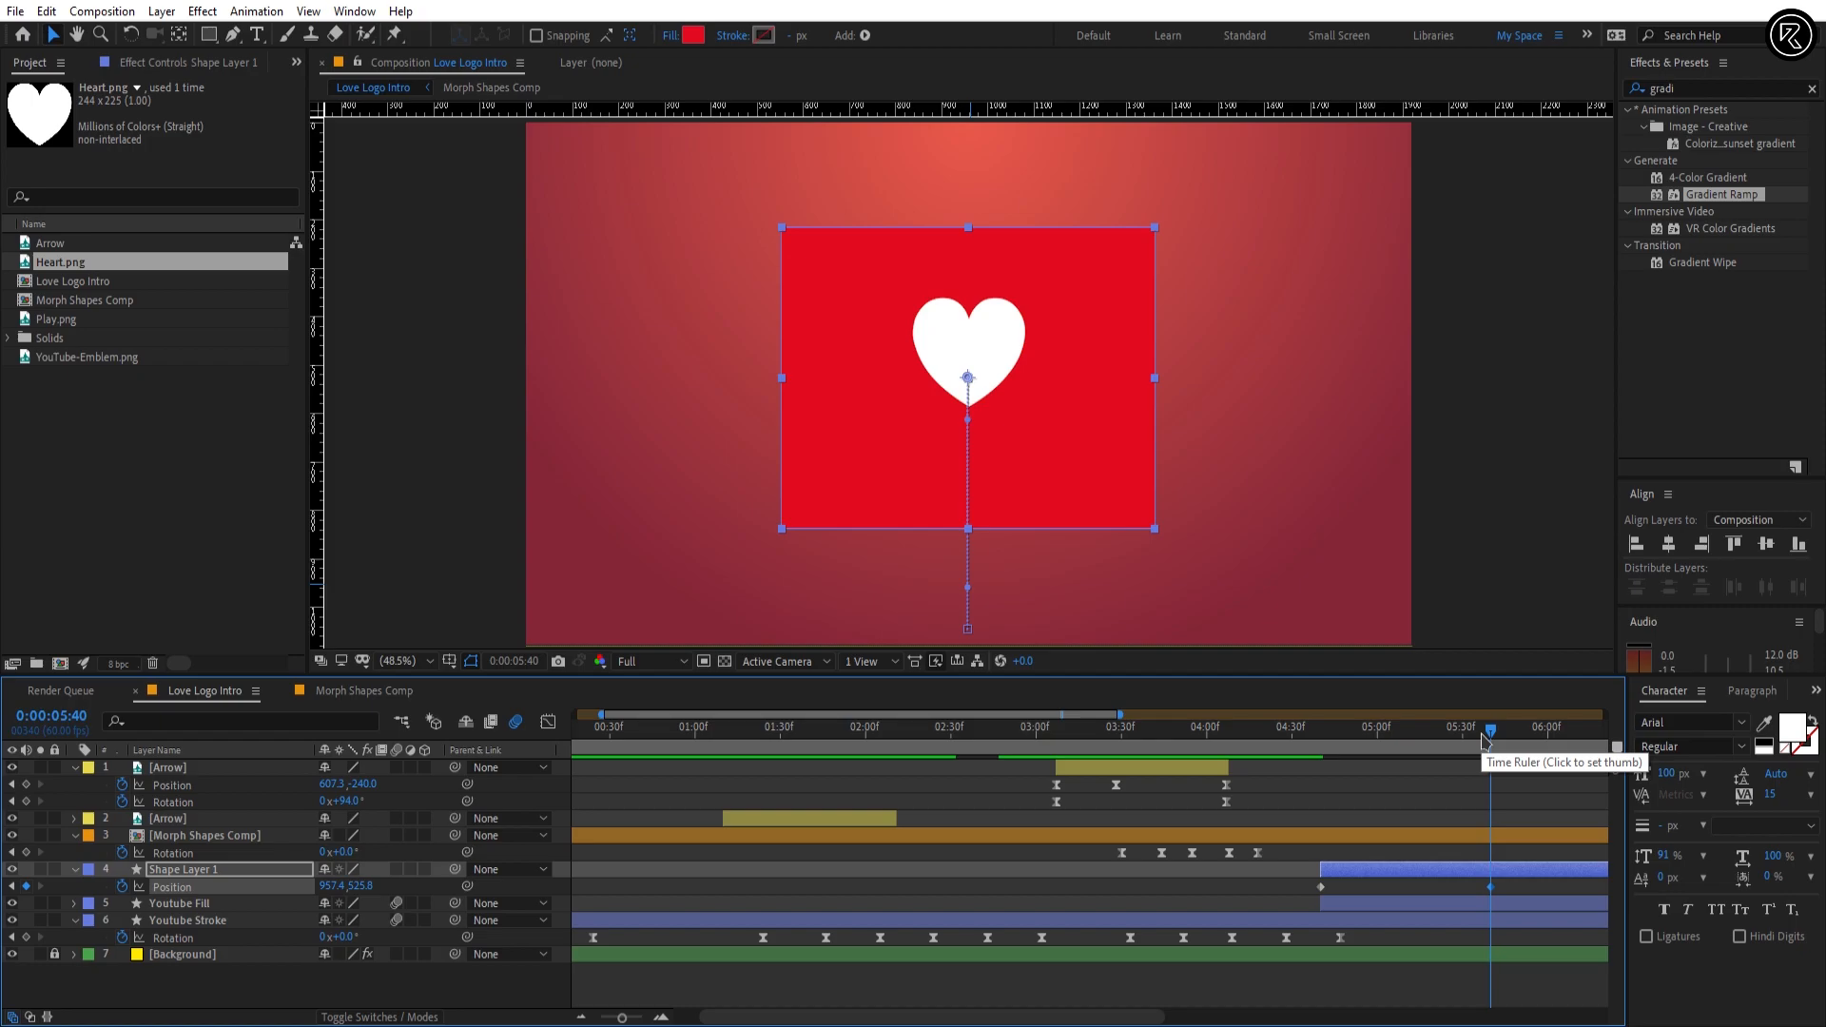
Step: Trim the end of Shape Layer 1 to 0:00:05:40
key("alt+bracketright")
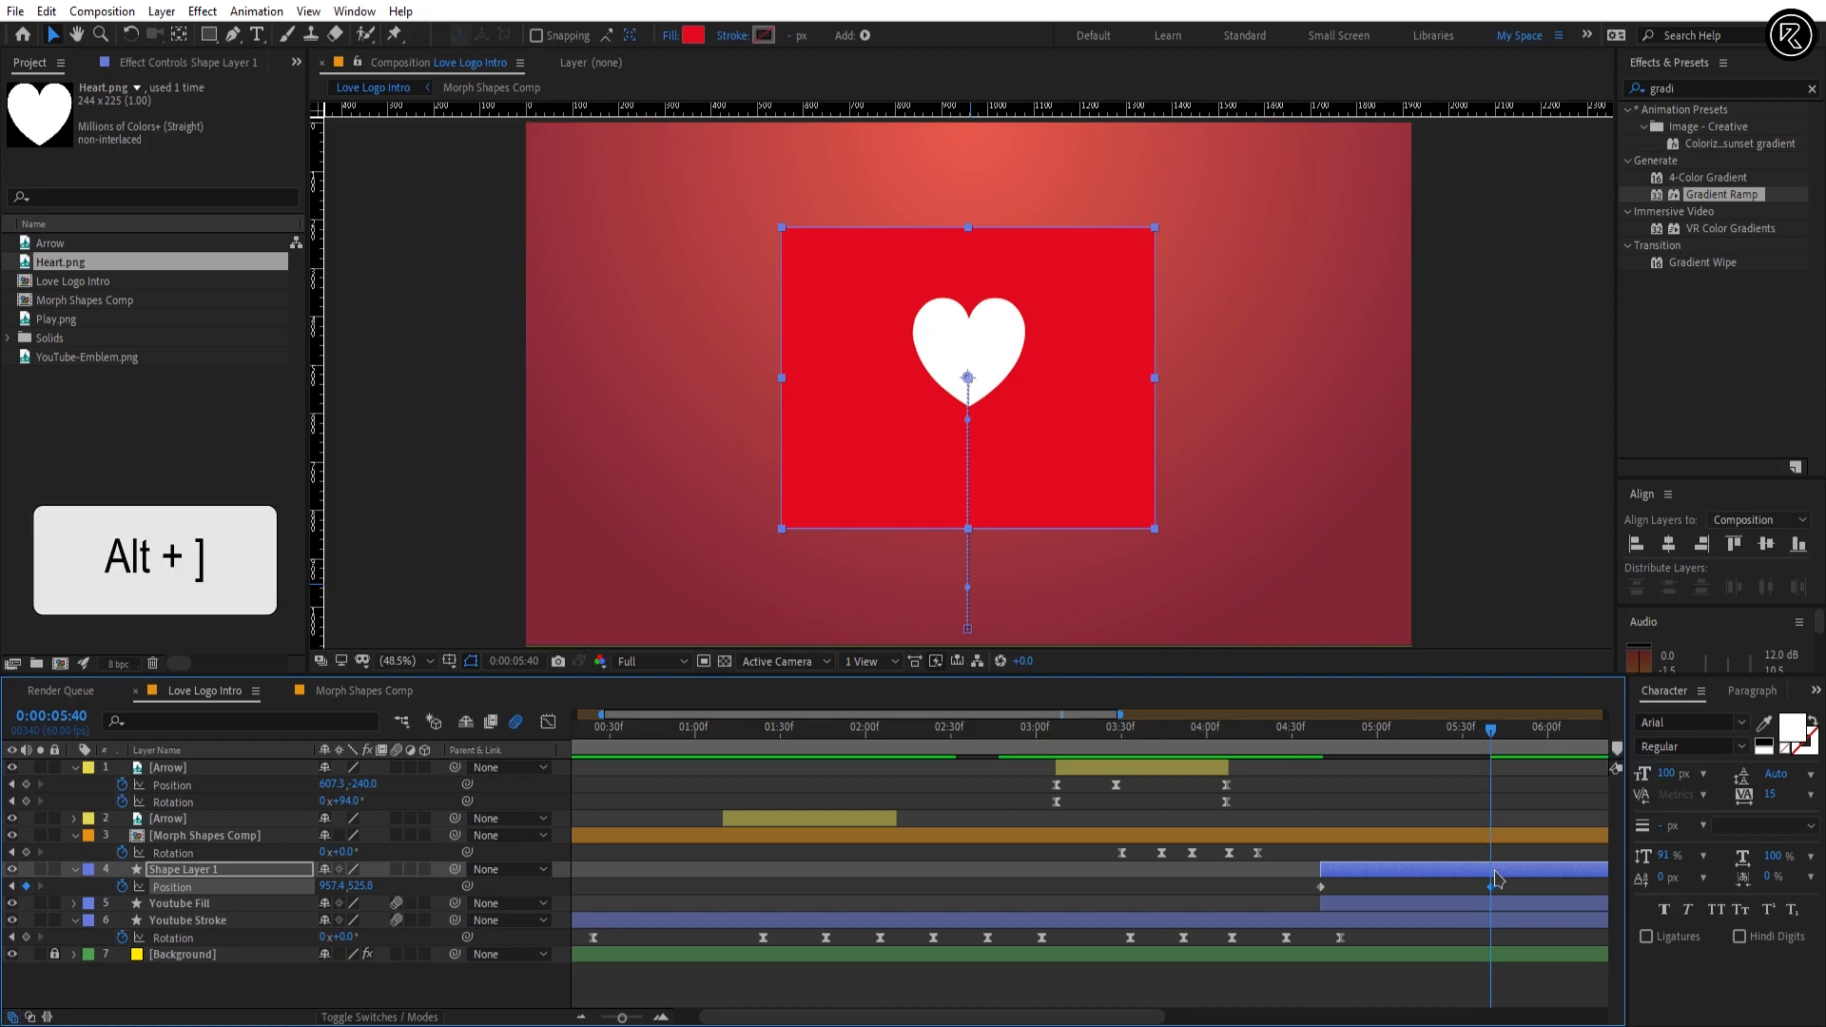
key("alt+bracketright")
scroll(1482, 889, "down", 2)
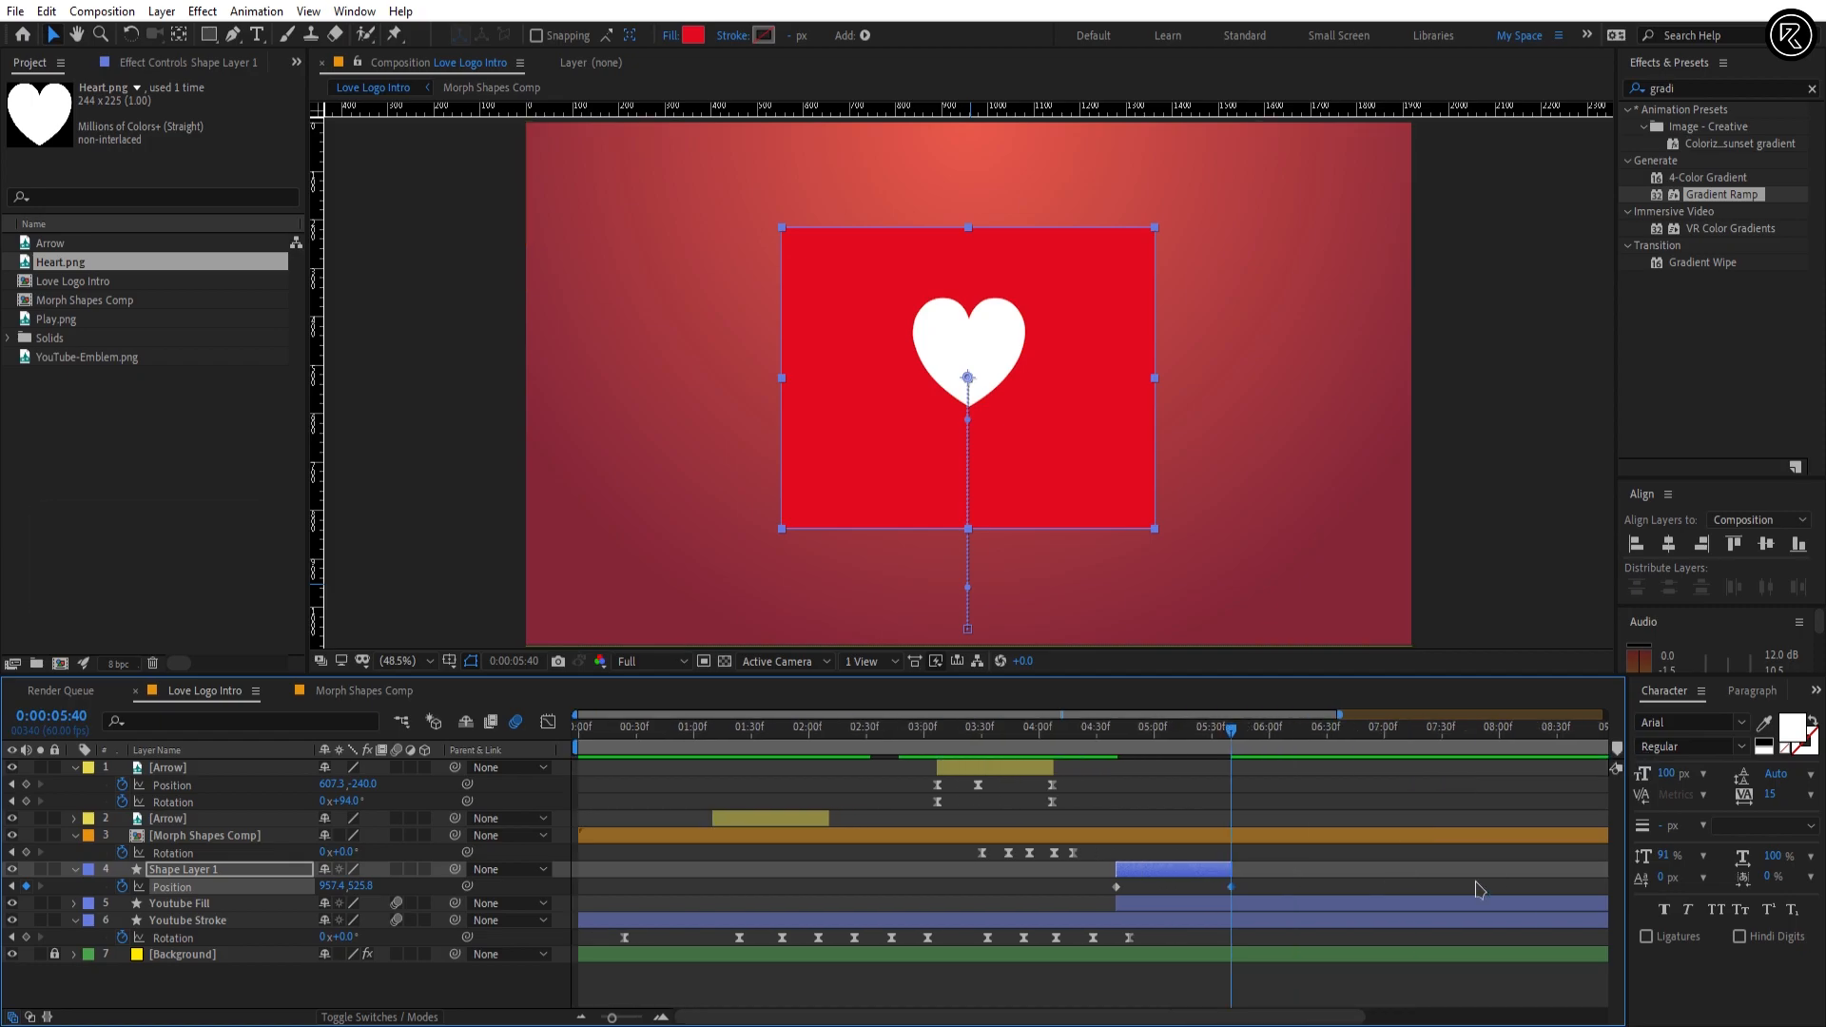
Step: Split the Youtube Fill layer at 0:00:05:41 and place the second part above Shape Layer 1
left_click(1287, 905)
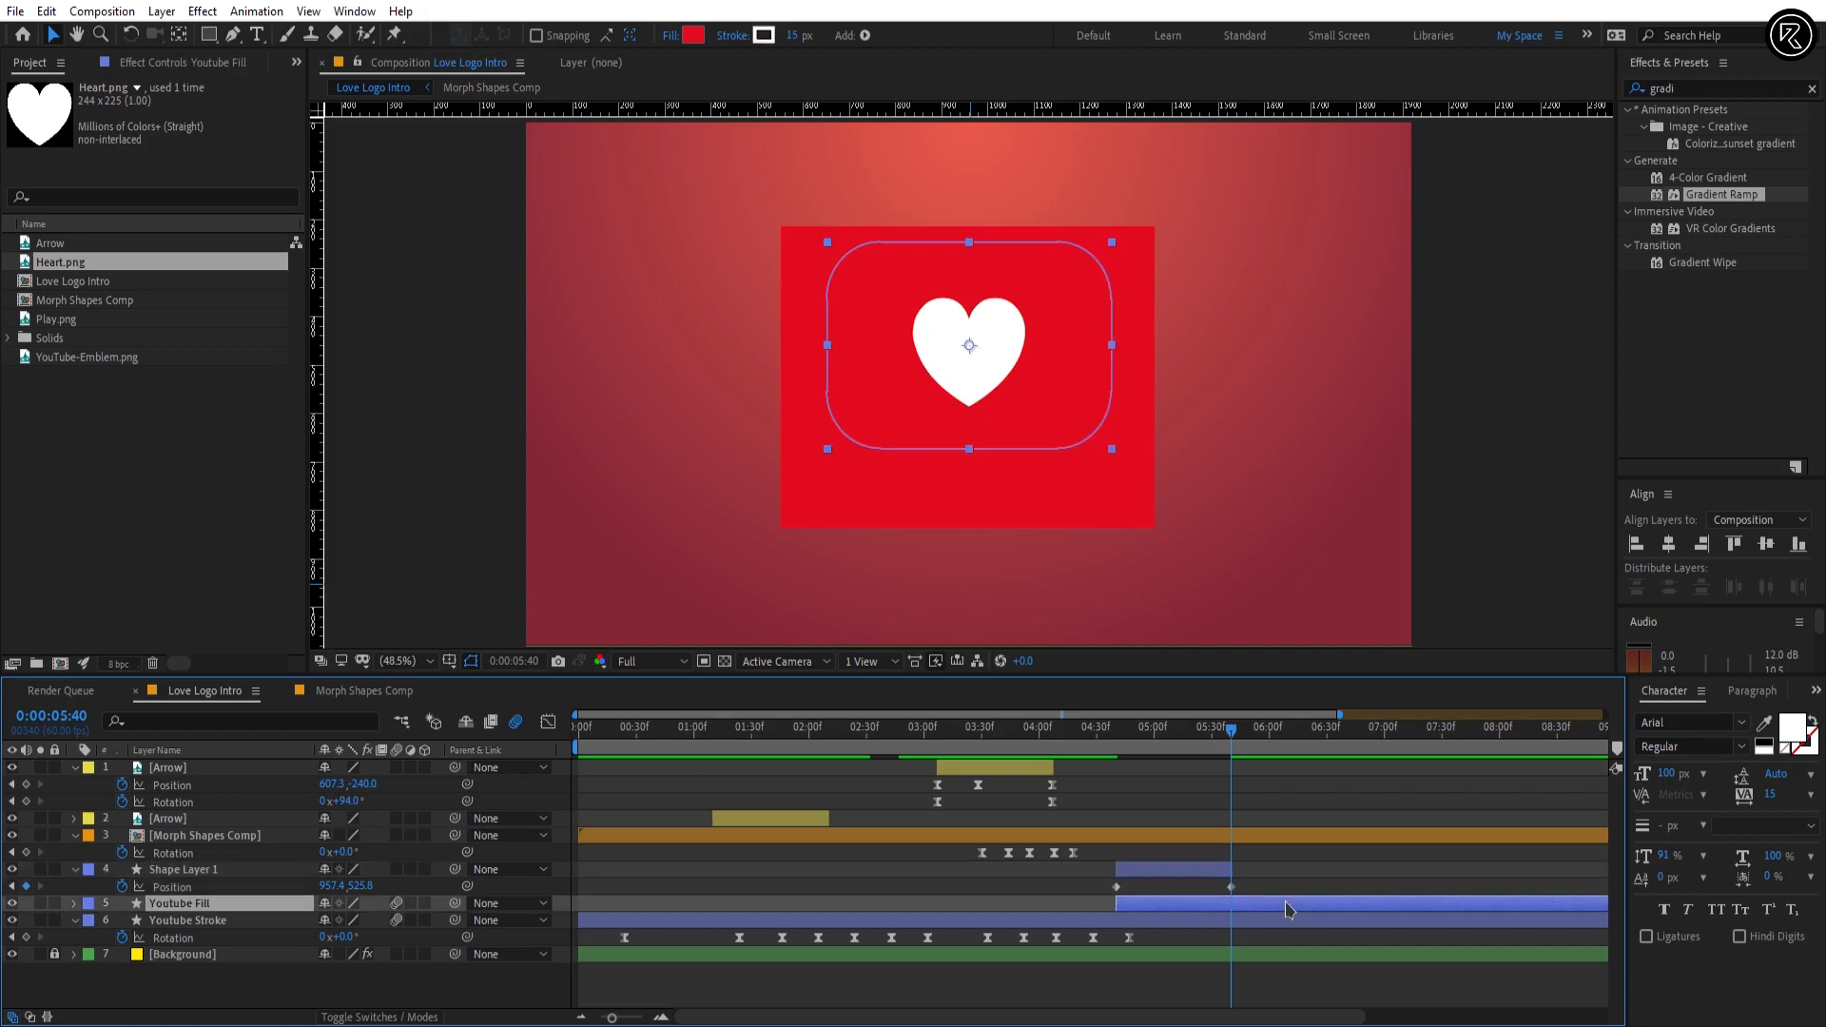
scroll(1287, 904, "up", 2)
key("Page_Down")
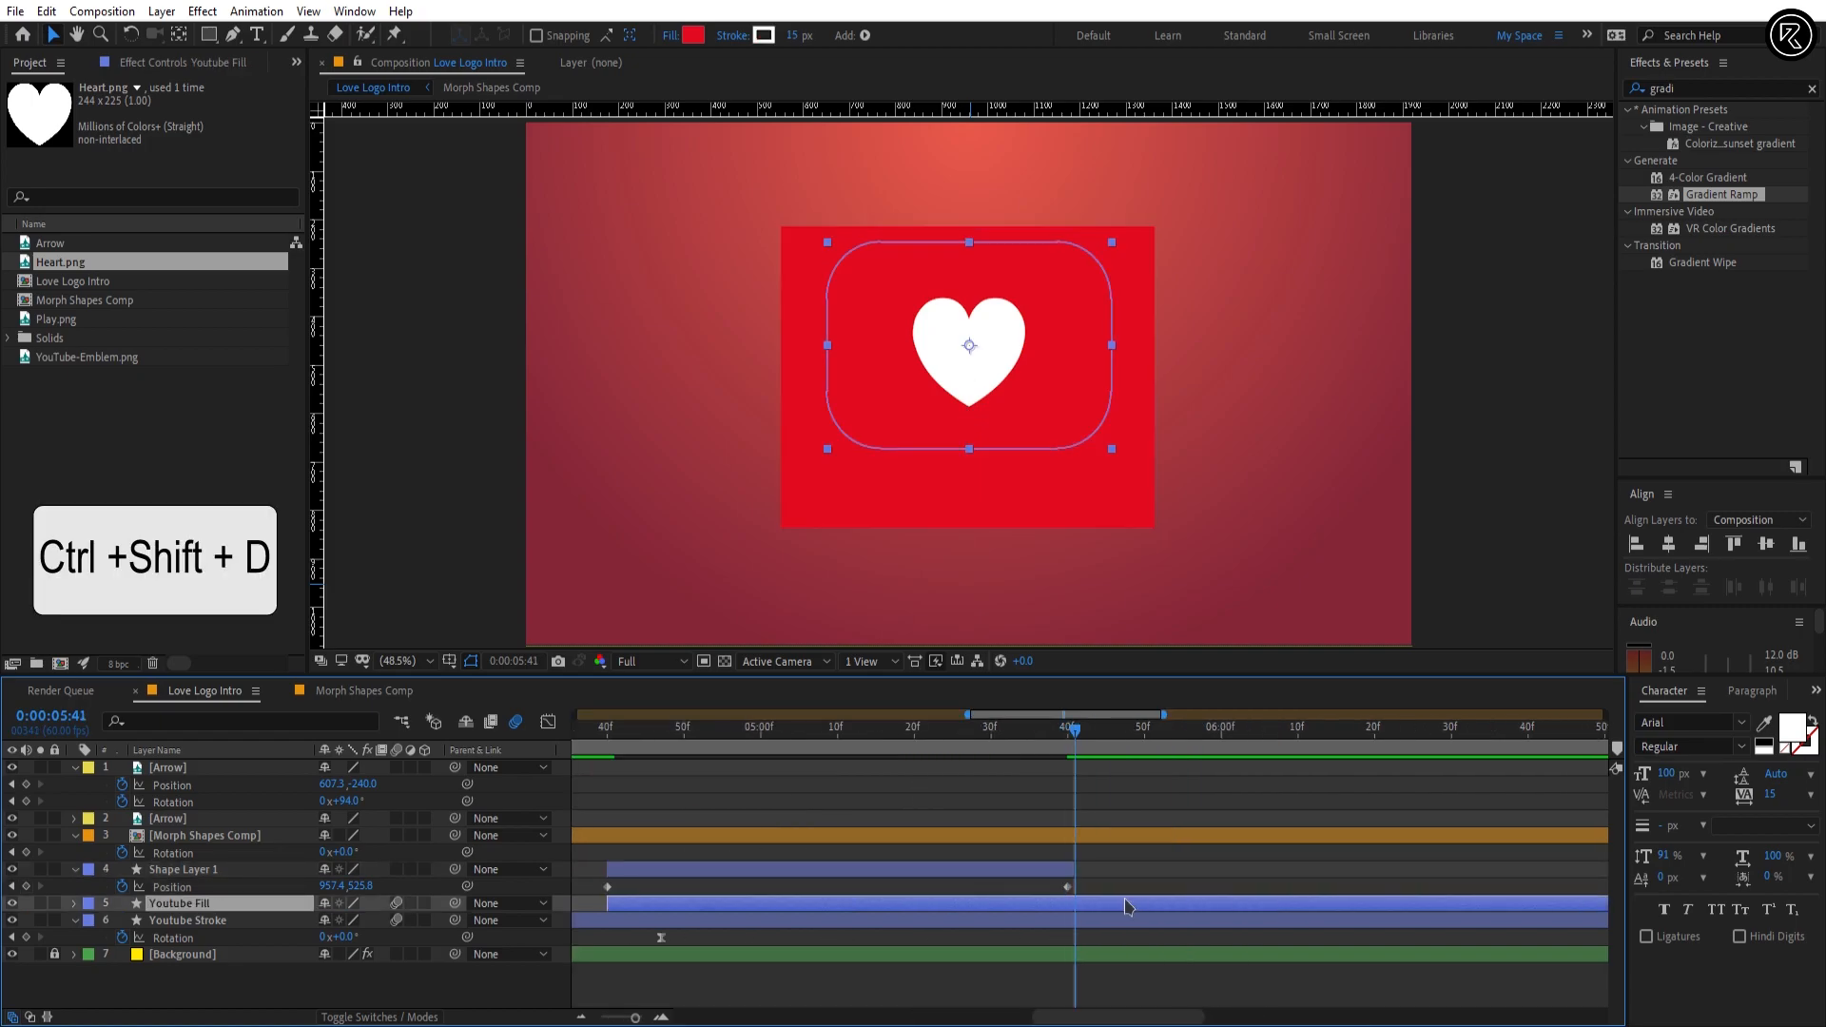
key("ctrl+shift+d")
left_click_drag(218, 903, 236, 864)
left_click(1053, 920)
scroll(1083, 749, "down", 2)
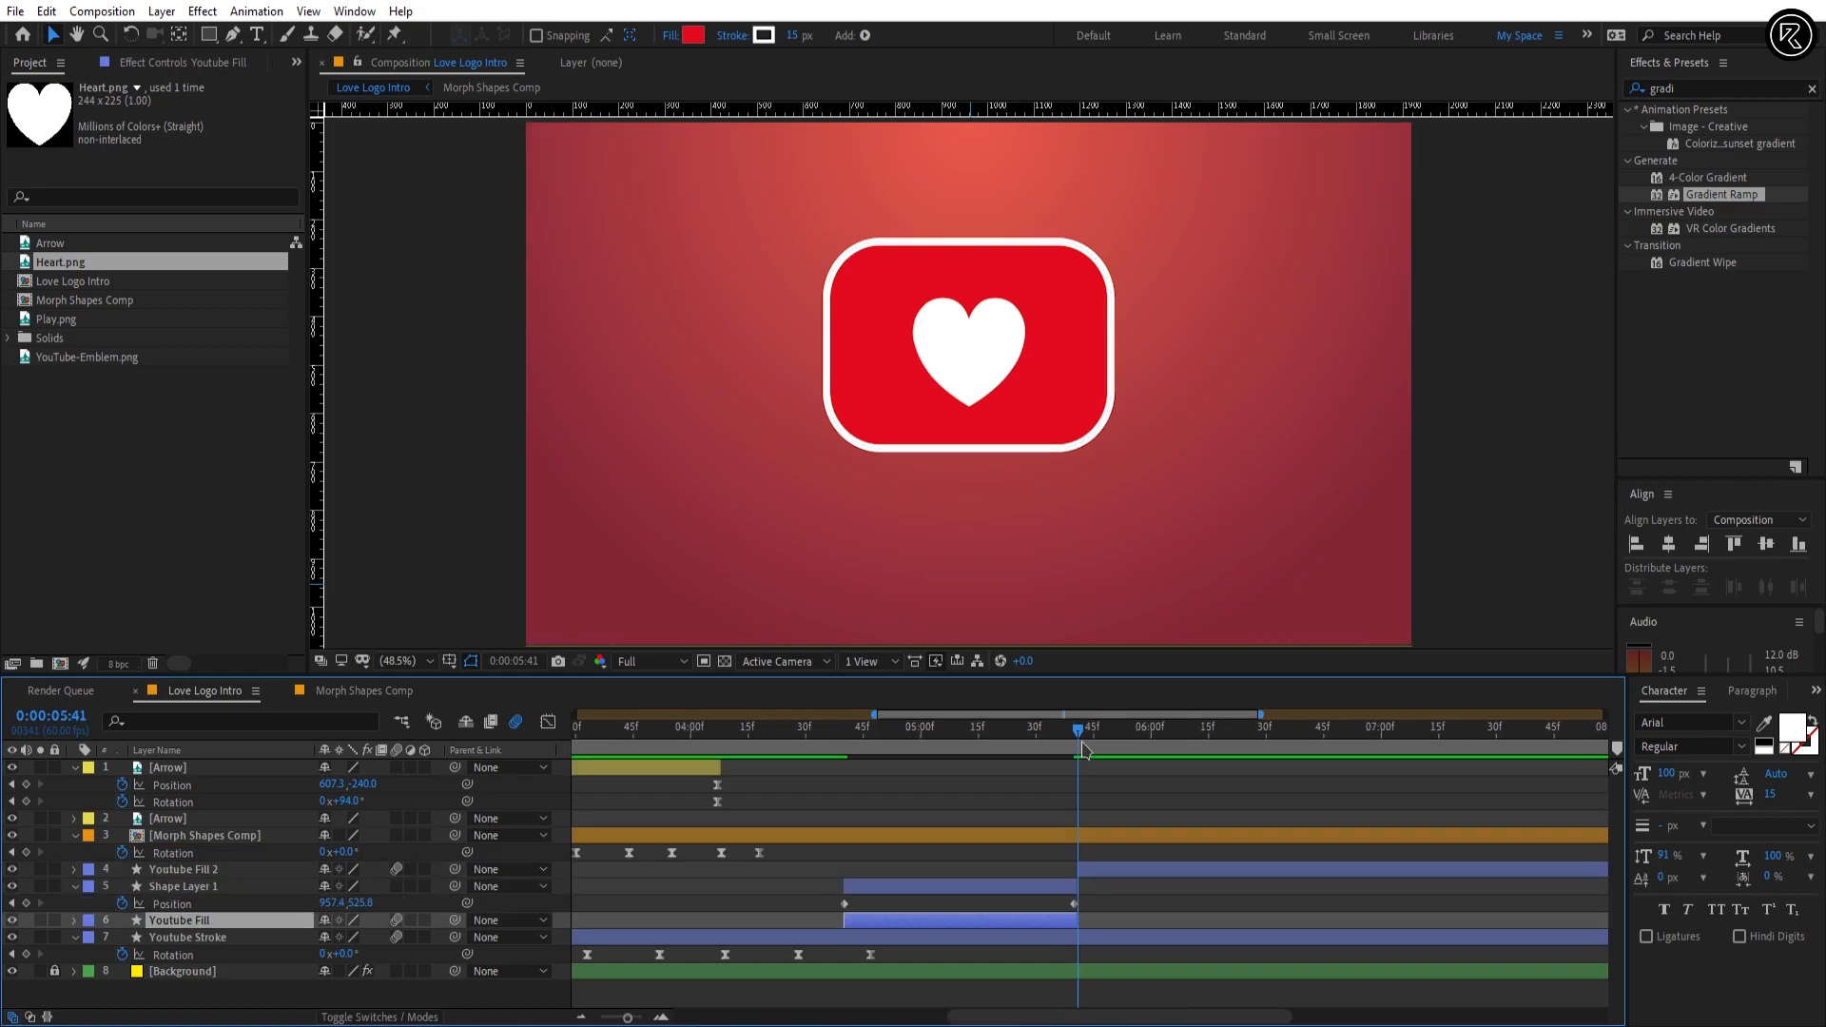
Step: Find the Turbulent Displace effect and apply it to Shape Layer 1
left_click_drag(1067, 735, 949, 730)
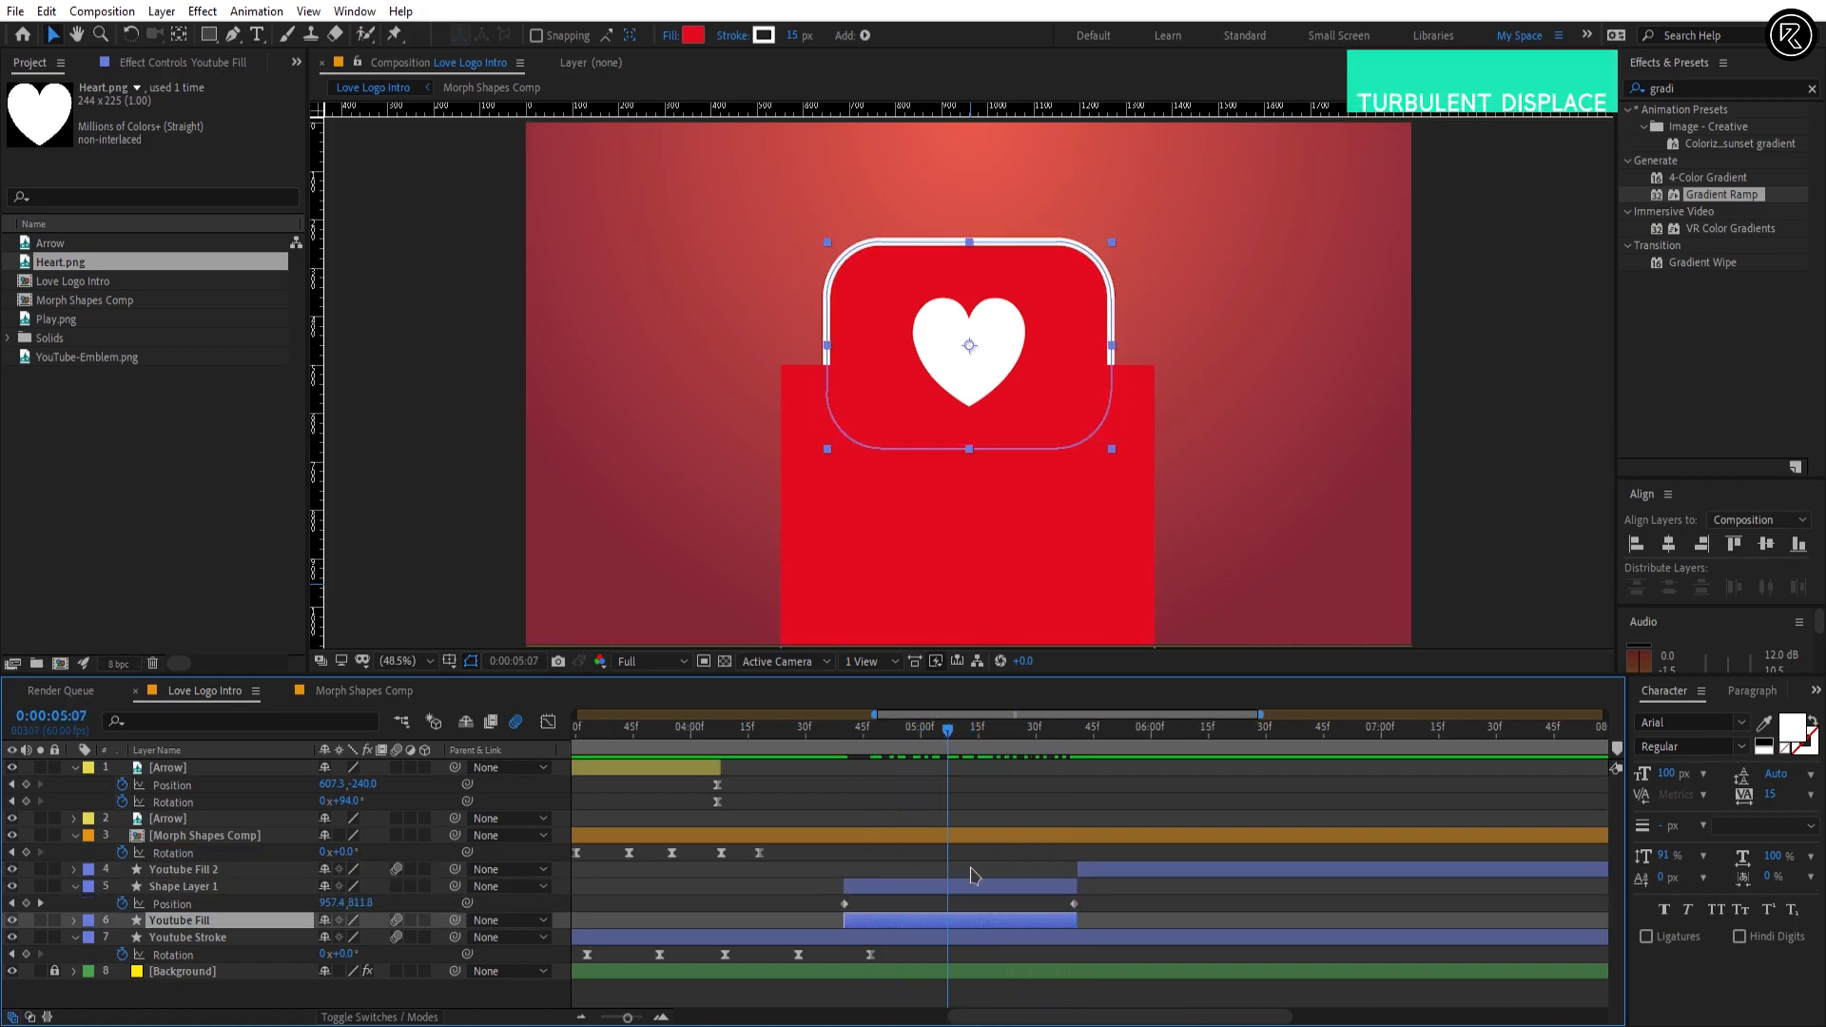
left_click(1700, 86)
type("turb")
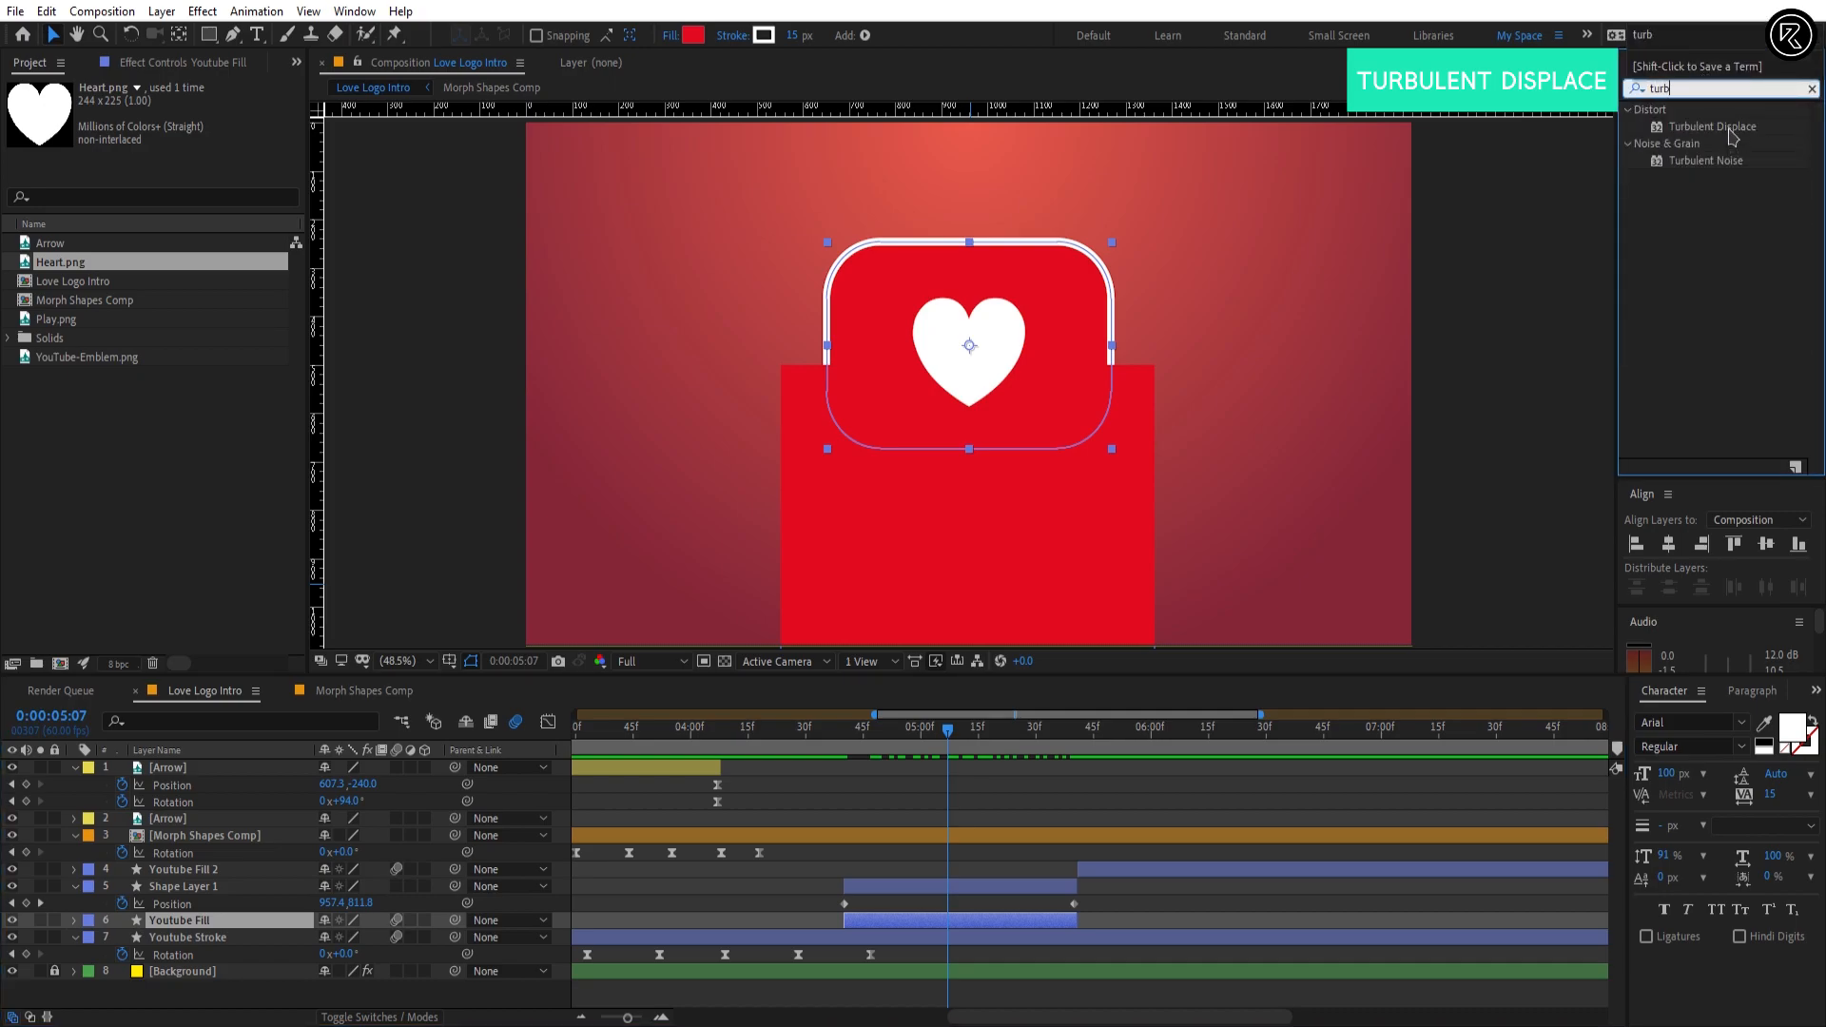
left_click_drag(1731, 131, 975, 888)
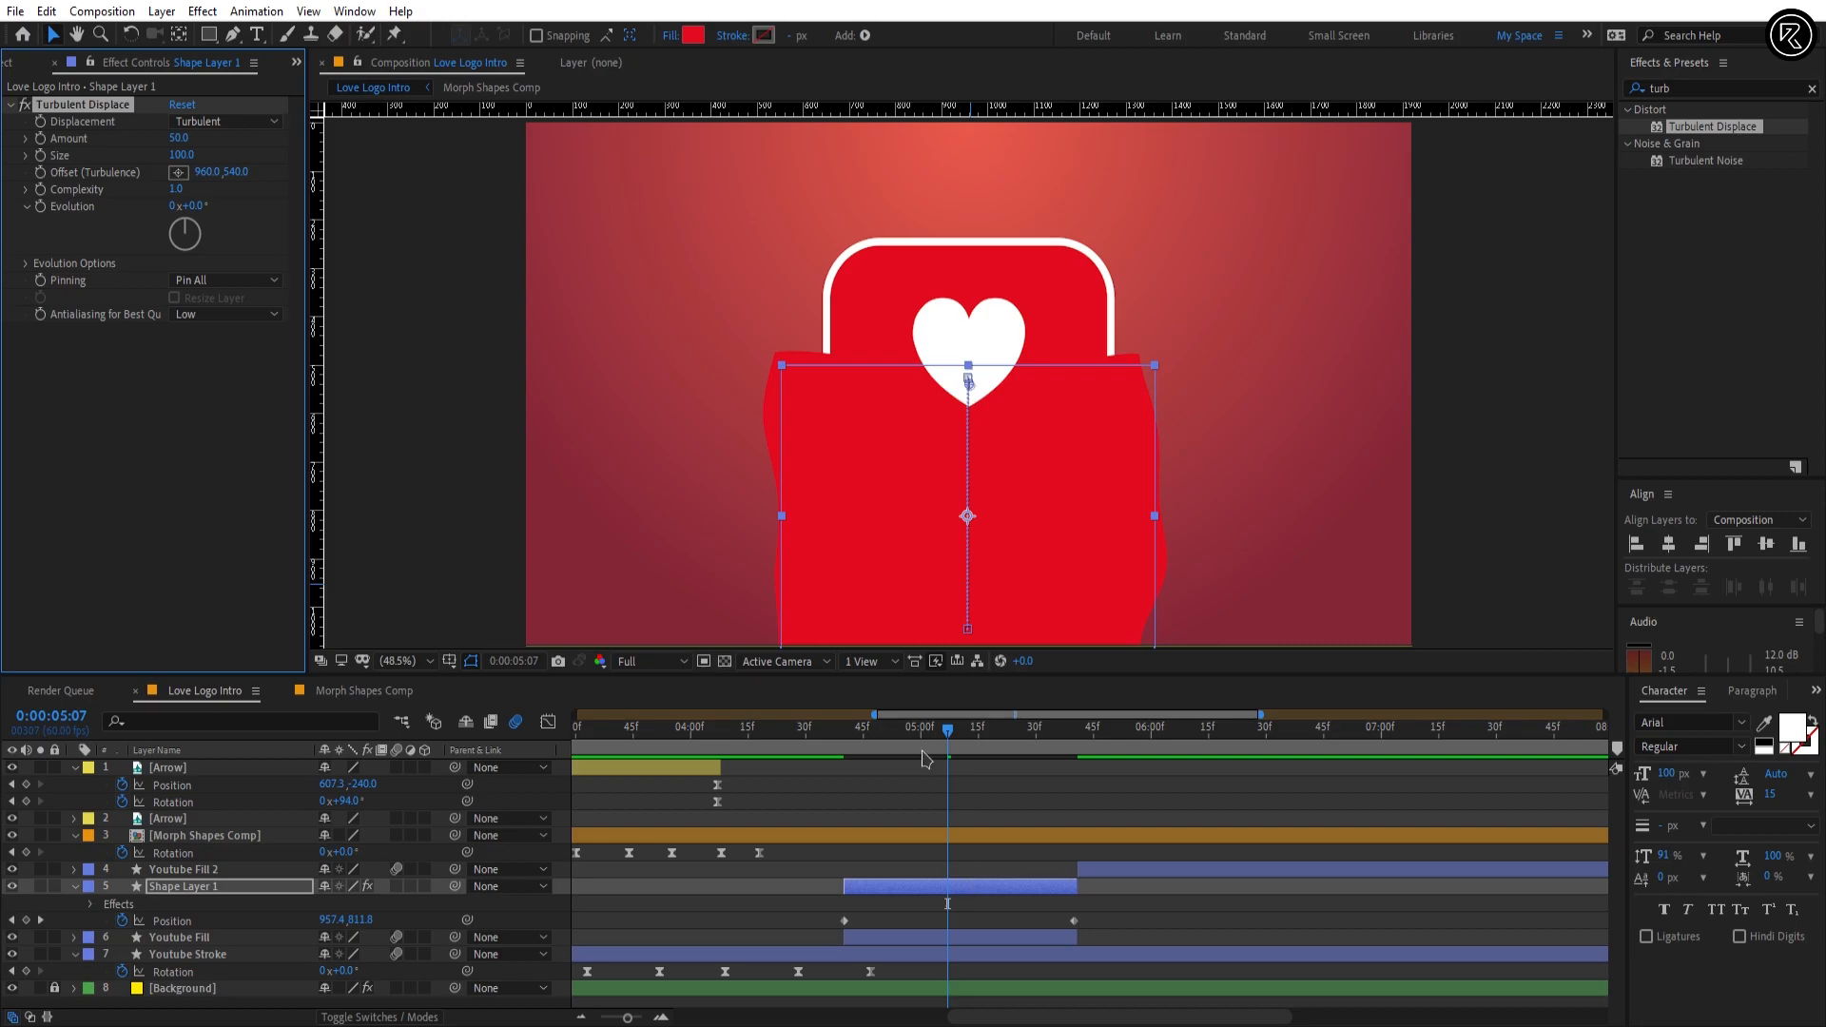
Step: Set the Turbulent Displace effect's Amount to 93 and Size to 33 on Shape Layer 1
left_click_drag(921, 731, 853, 797)
left_click(176, 138)
type("9")
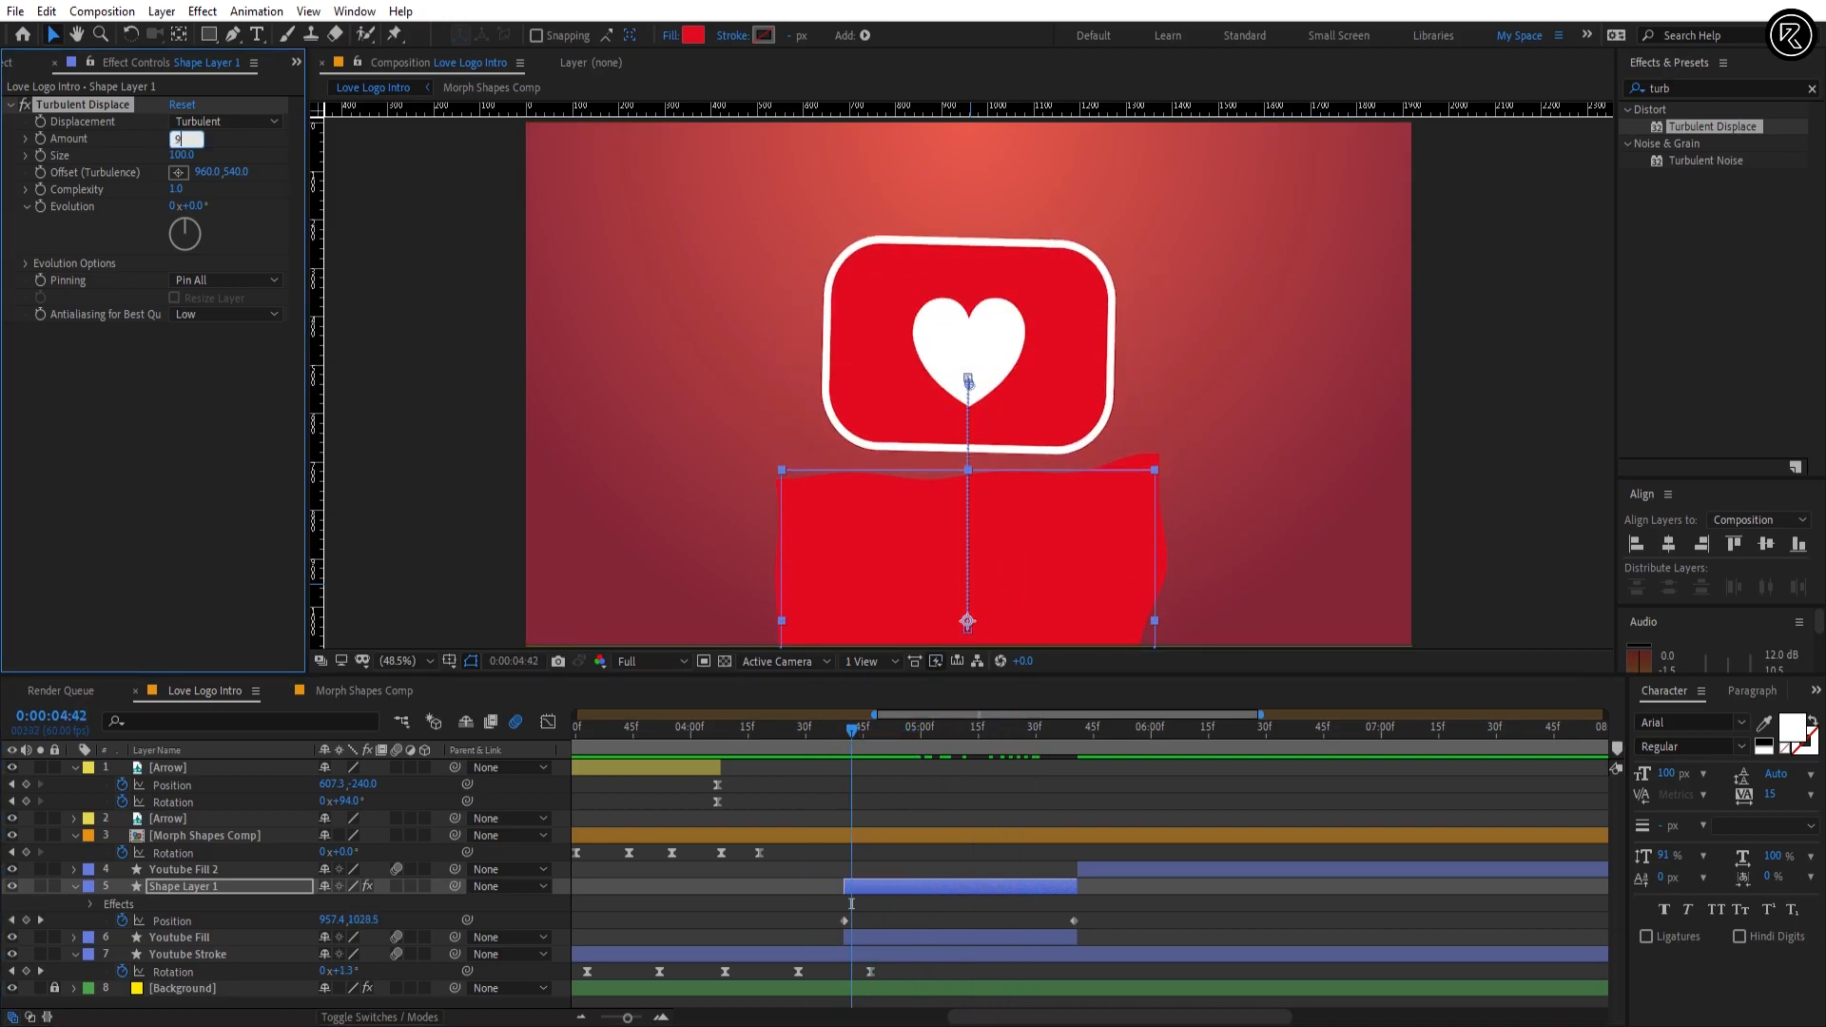
type("0")
key("Return")
type("33")
key("Return")
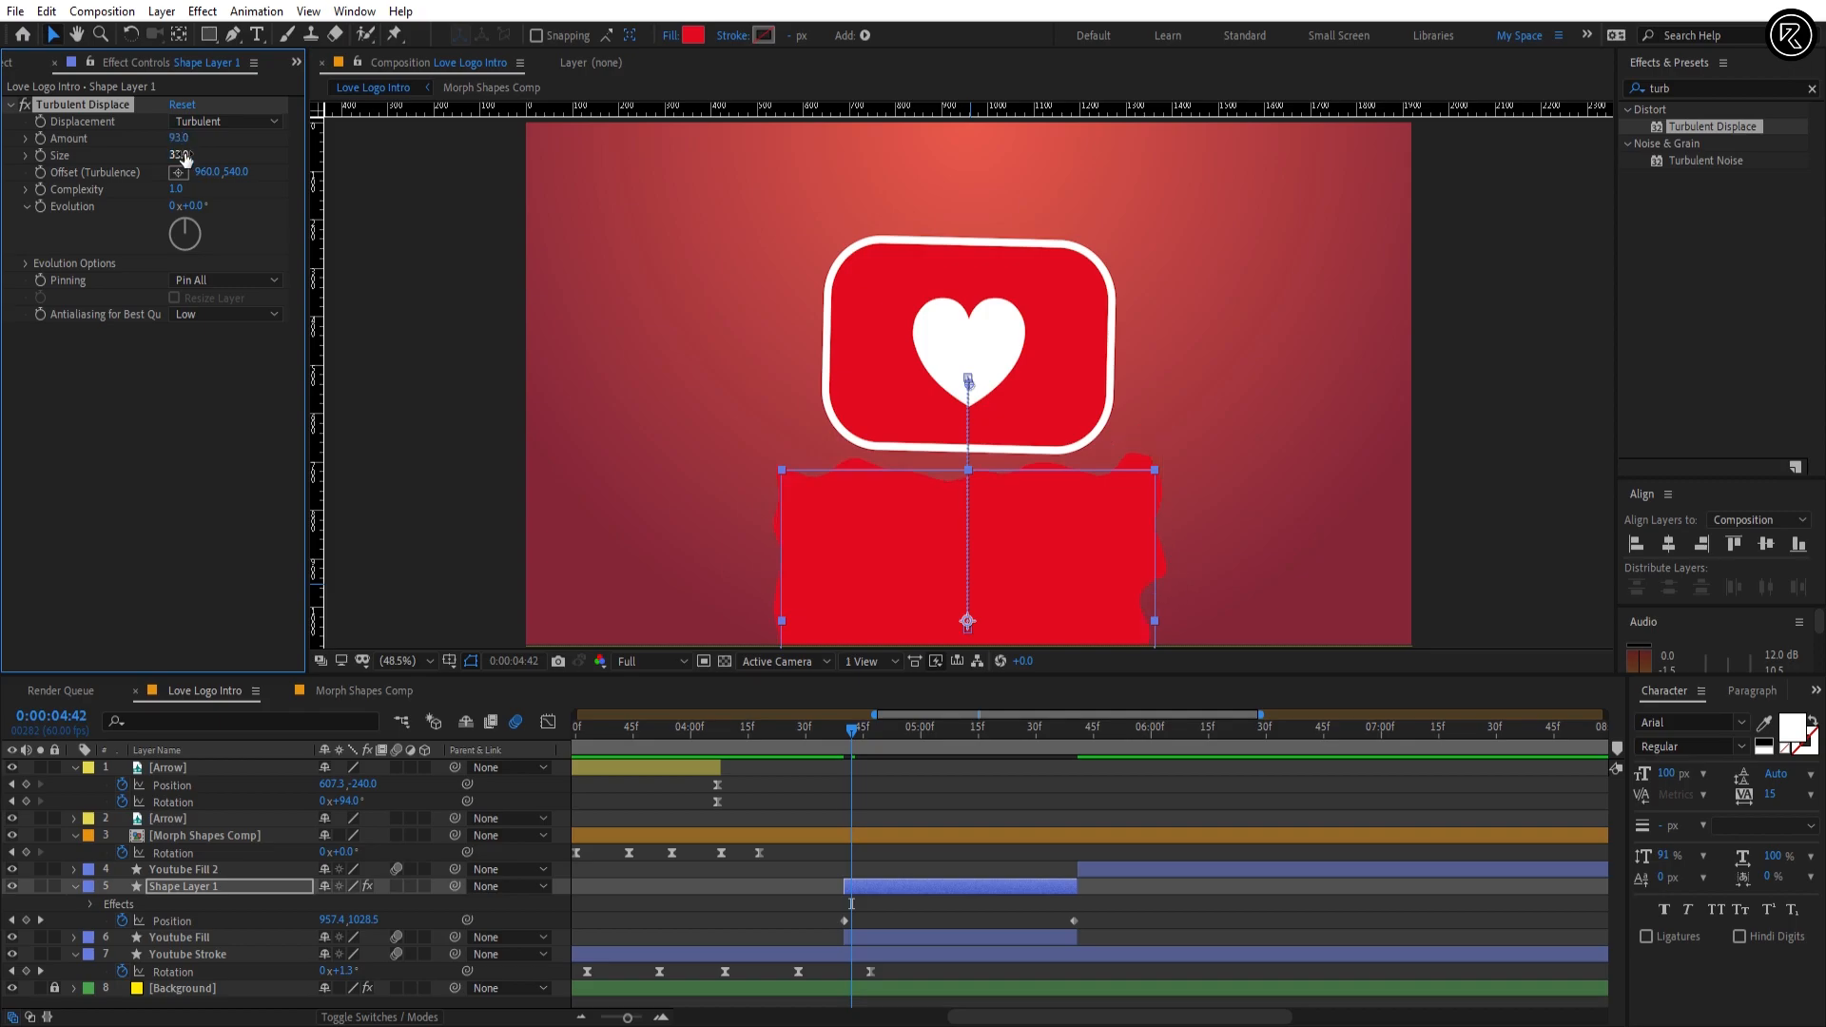
Step: Drive the Turbulent Displace Evolution with the expression time*400 and collapse Shape Layer 1's properties
key("alt")
left_click(41, 207, "alt")
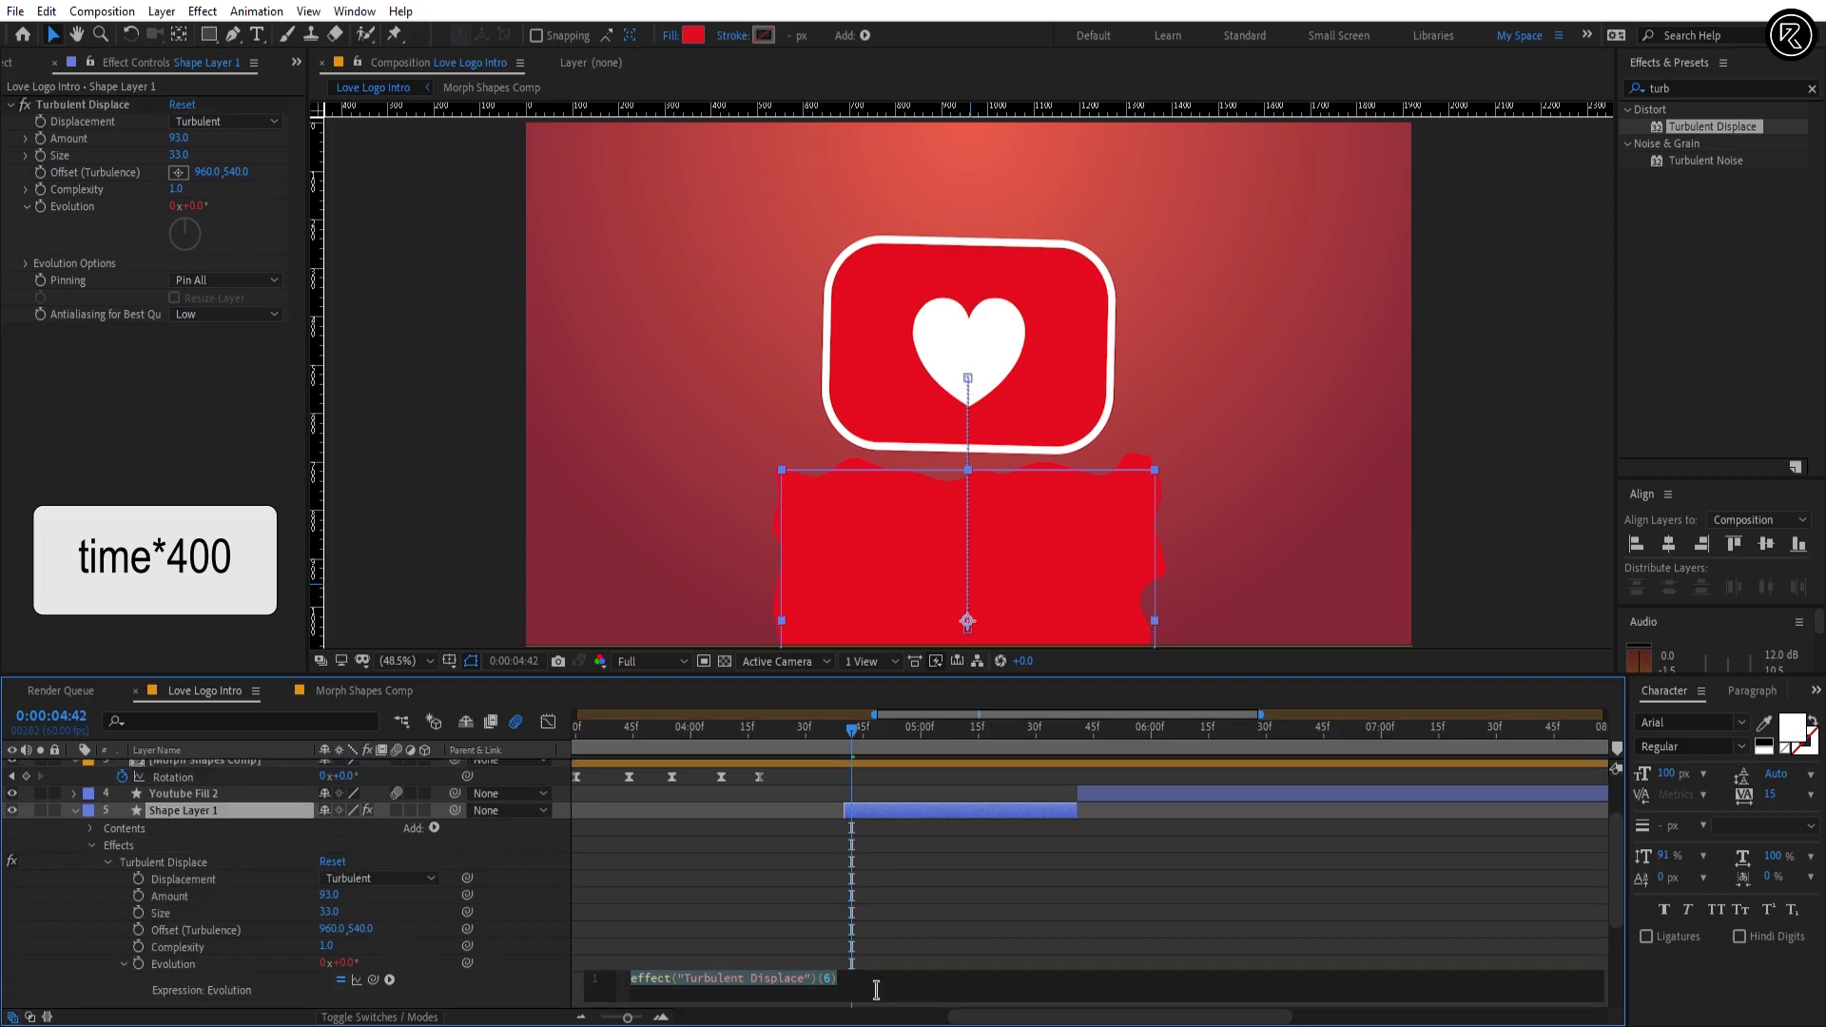
type("time*400")
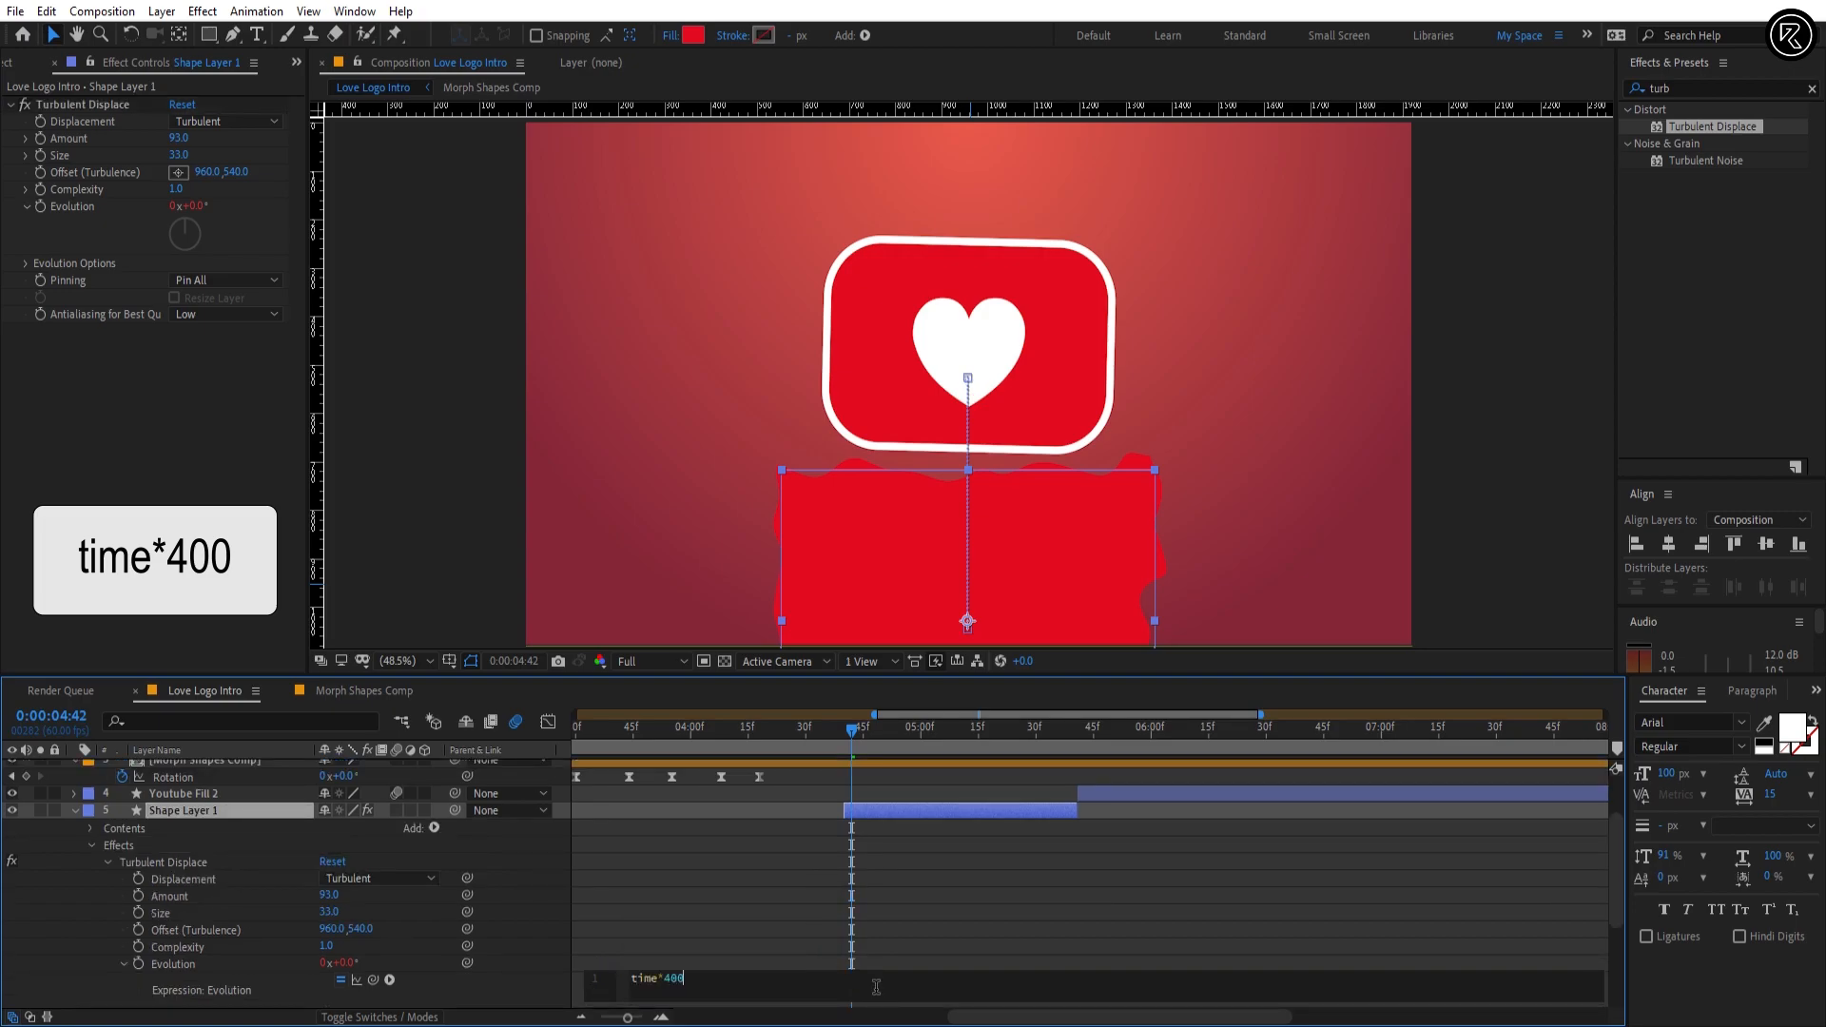
left_click(859, 940)
left_click_drag(854, 734, 959, 737)
left_click(75, 810)
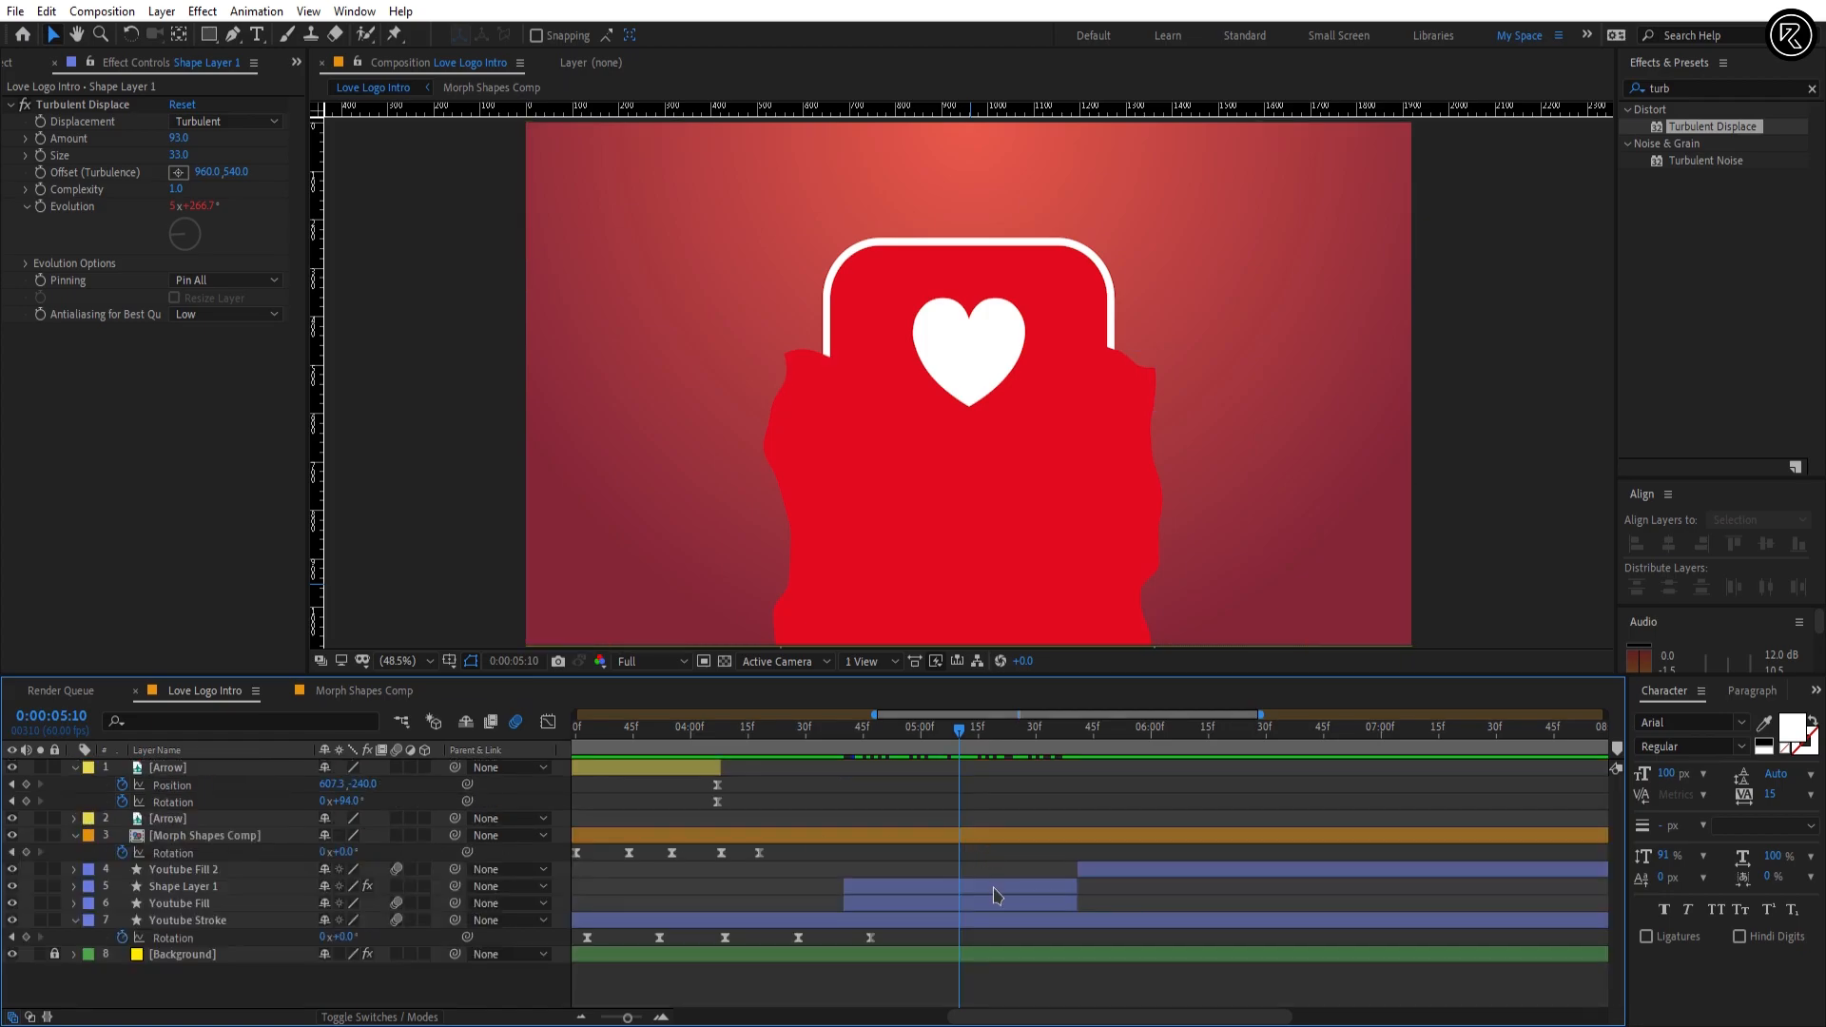
Step: Set the Youtube Fill layer's track matte to Alpha Matte using Shape Layer 1 and preview the liquid fill
left_click(999, 903)
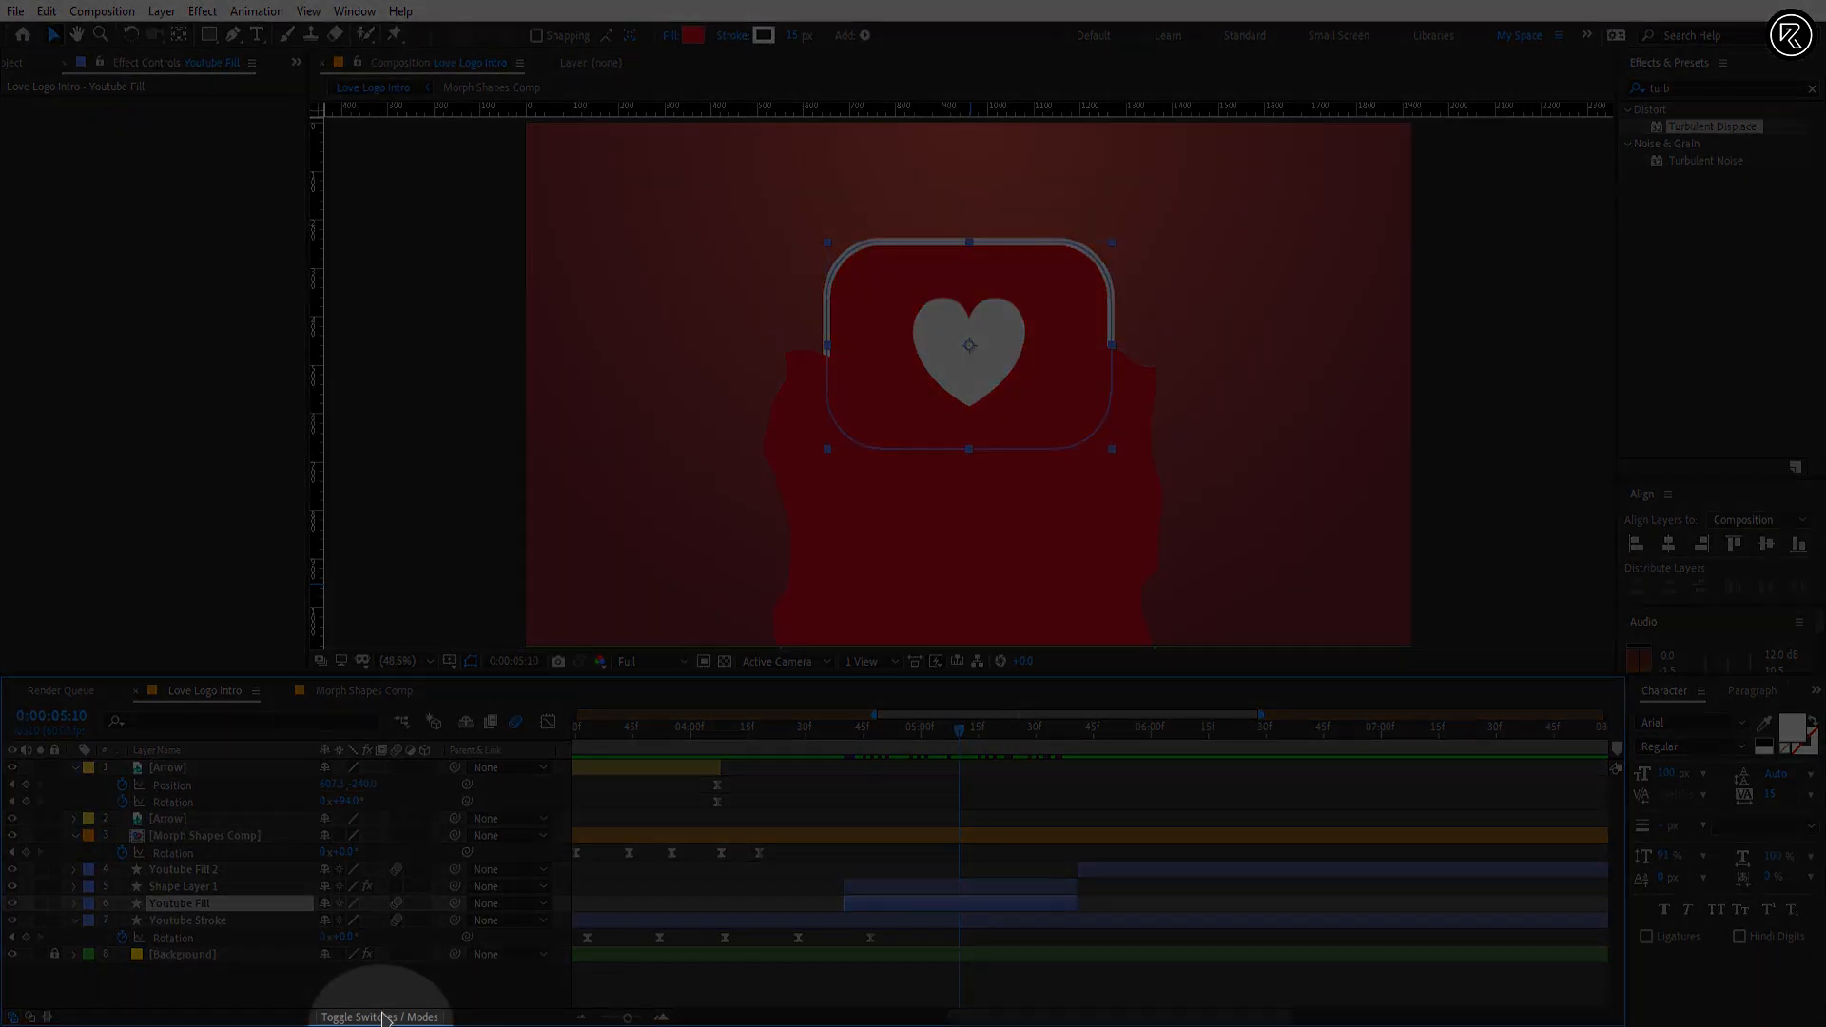
left_click(382, 1017)
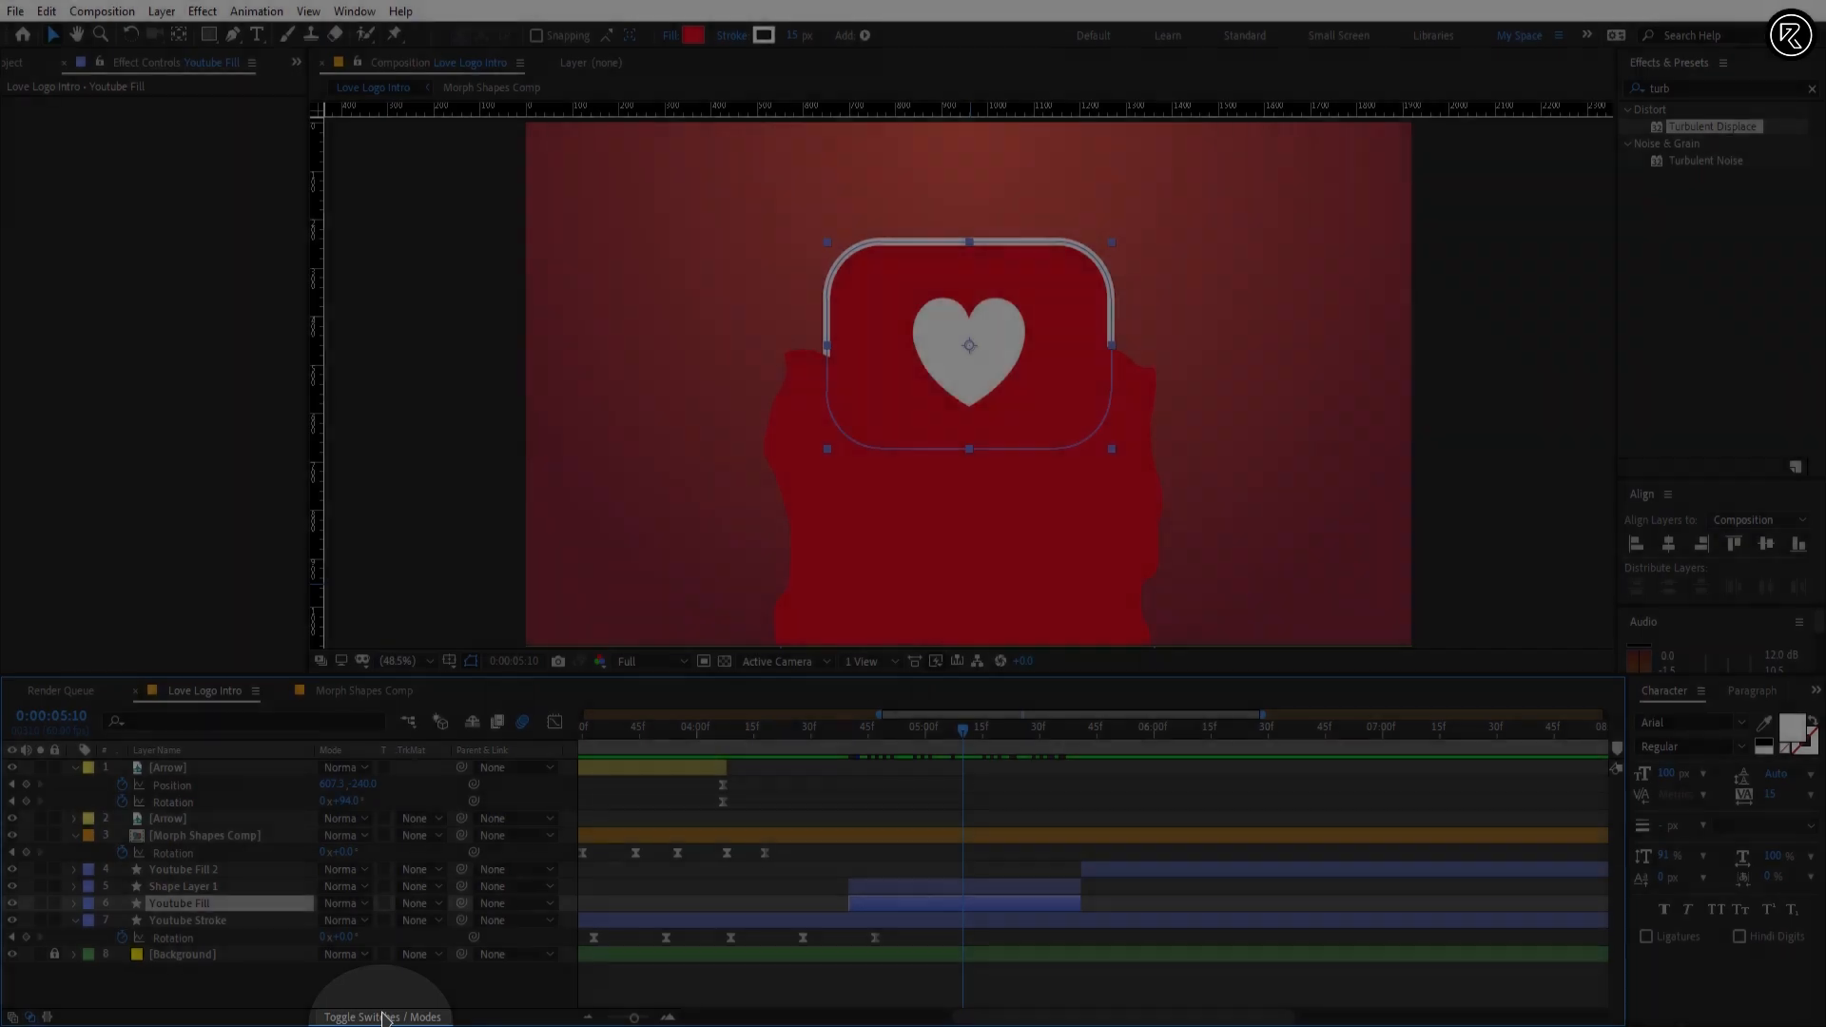
left_click(418, 903)
left_click(479, 820)
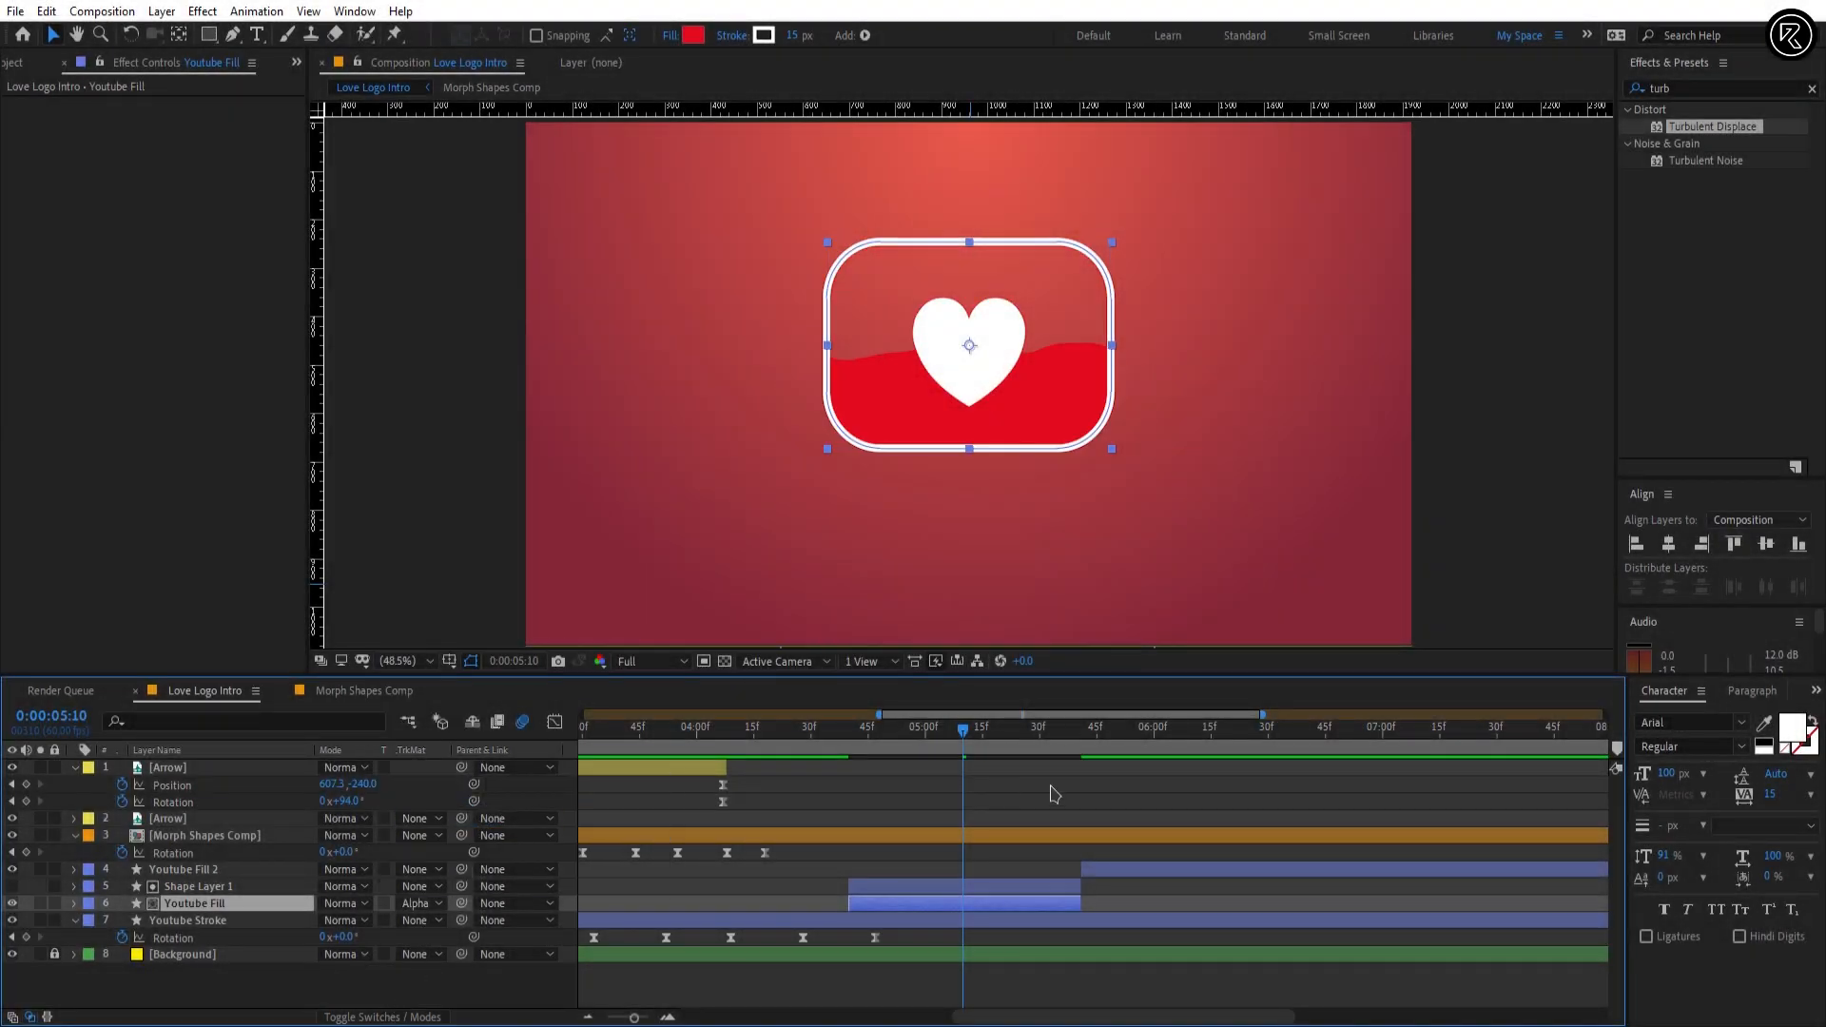
key("space")
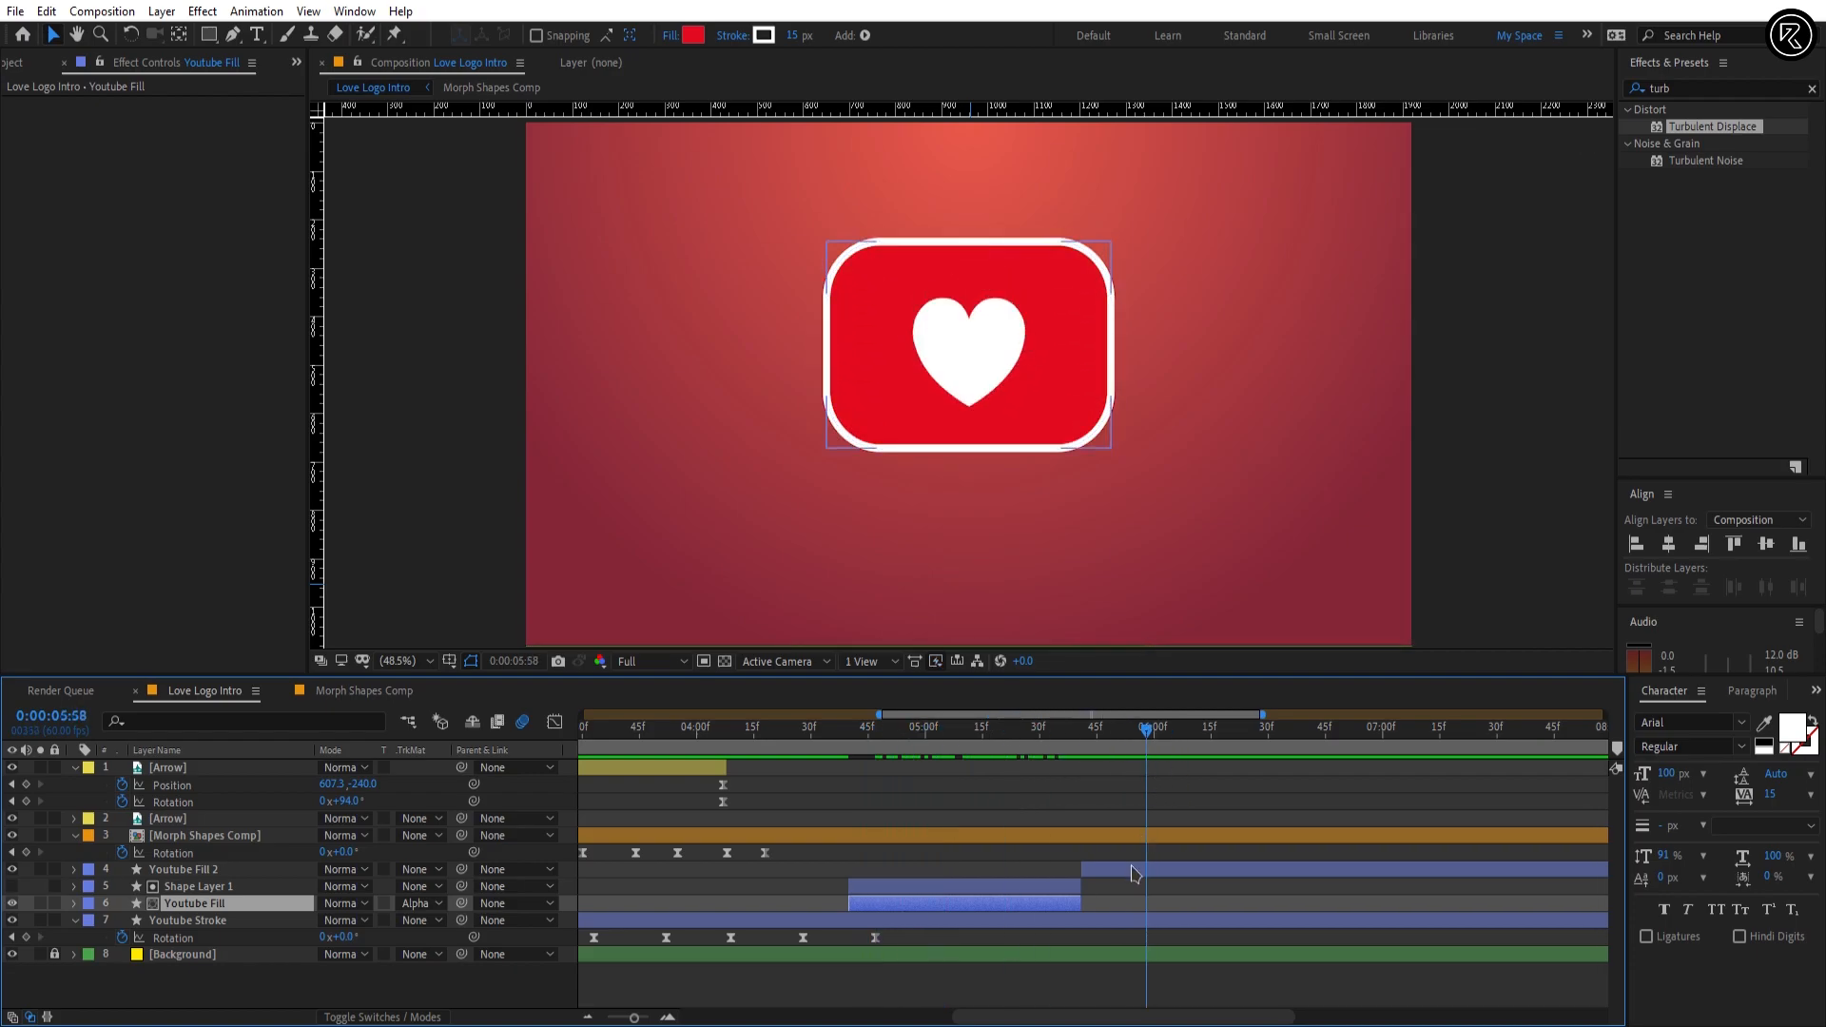
Step: Collapse the keyframed properties of all layers in the timeline
left_click(1139, 869)
left_click_drag(1147, 748, 1198, 750)
key("ctrl+a")
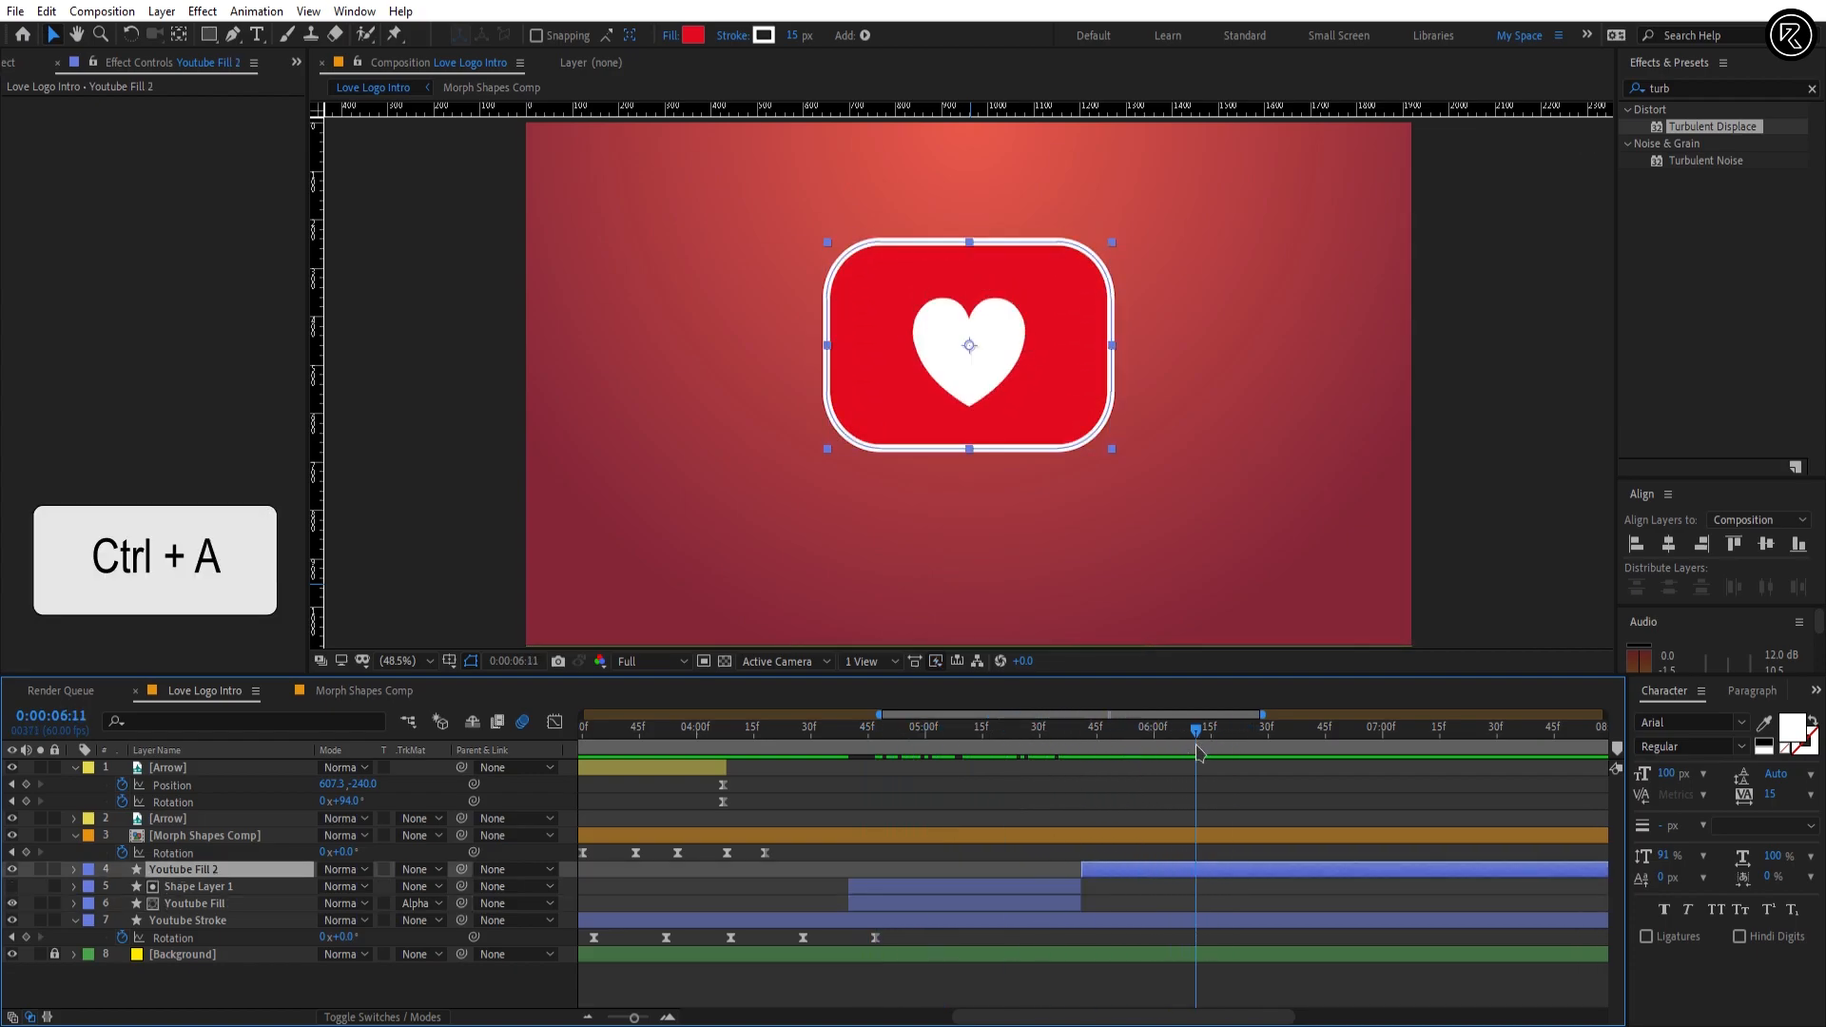
key("u")
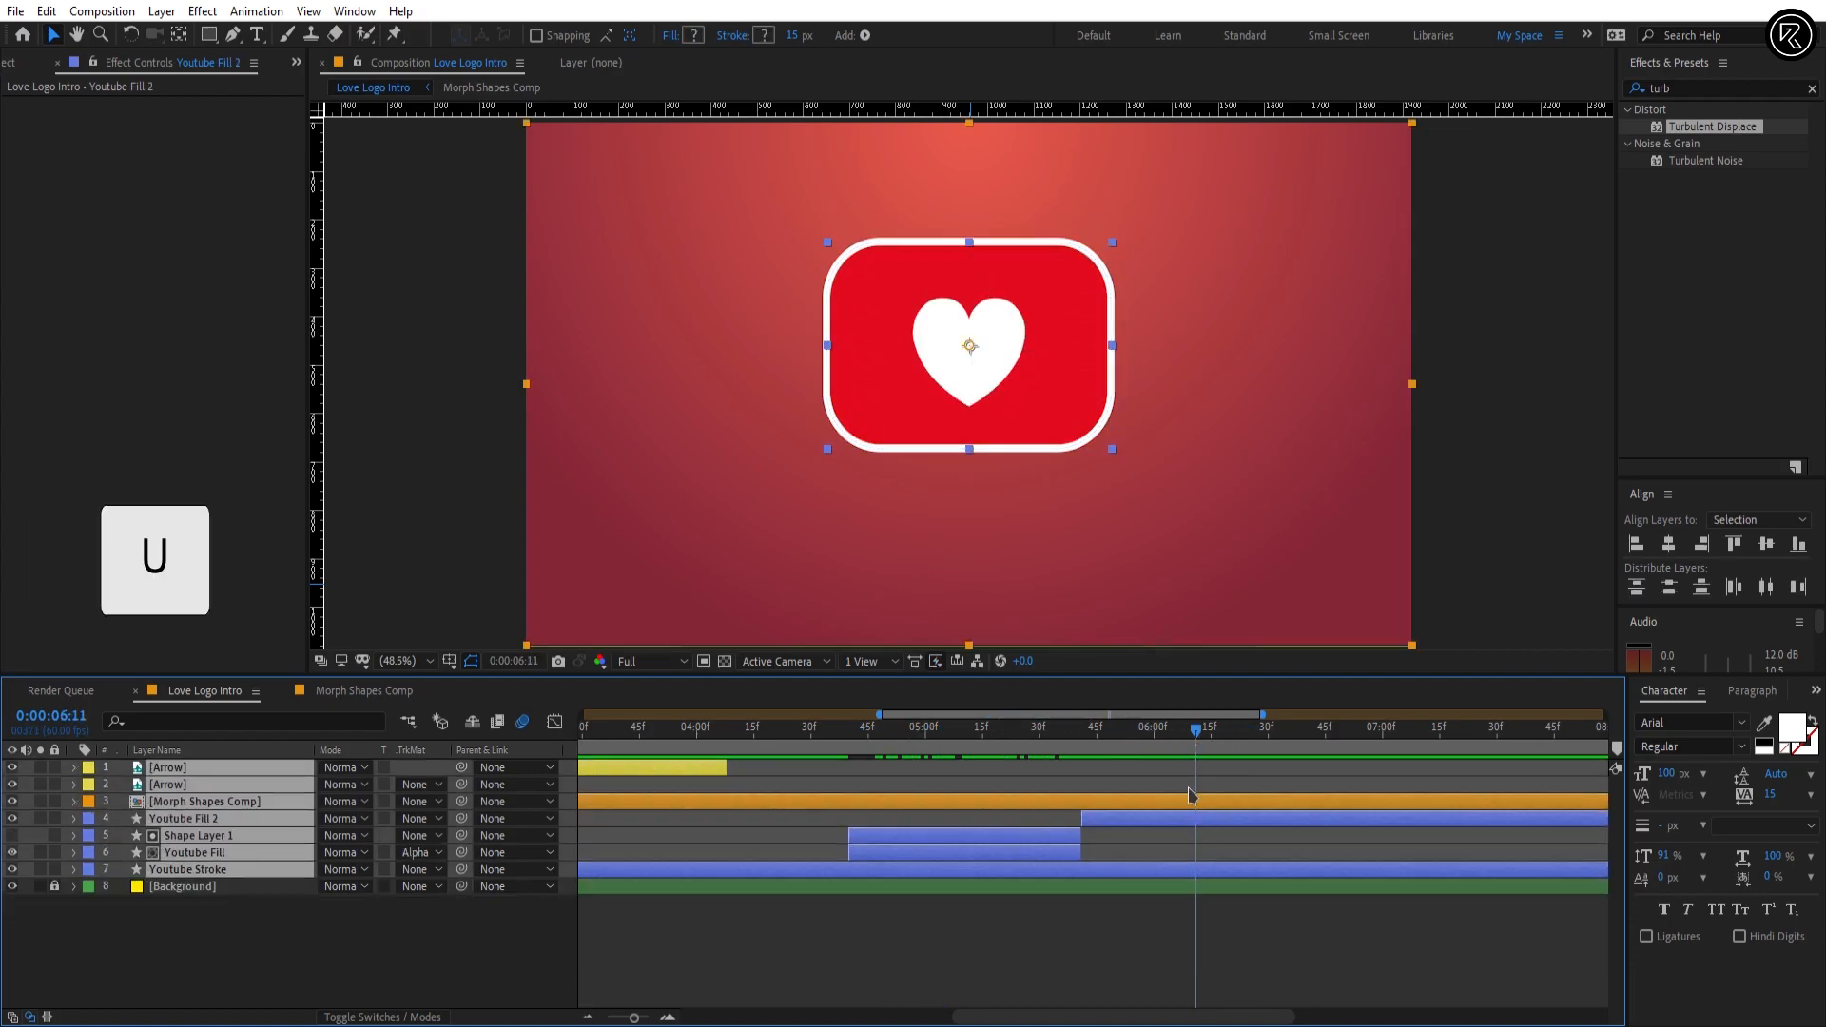
left_click(1191, 934)
Step: Add the Arrow image as the top layer starting at 0:00:05:53 and scale it to 17%
left_click(9, 69)
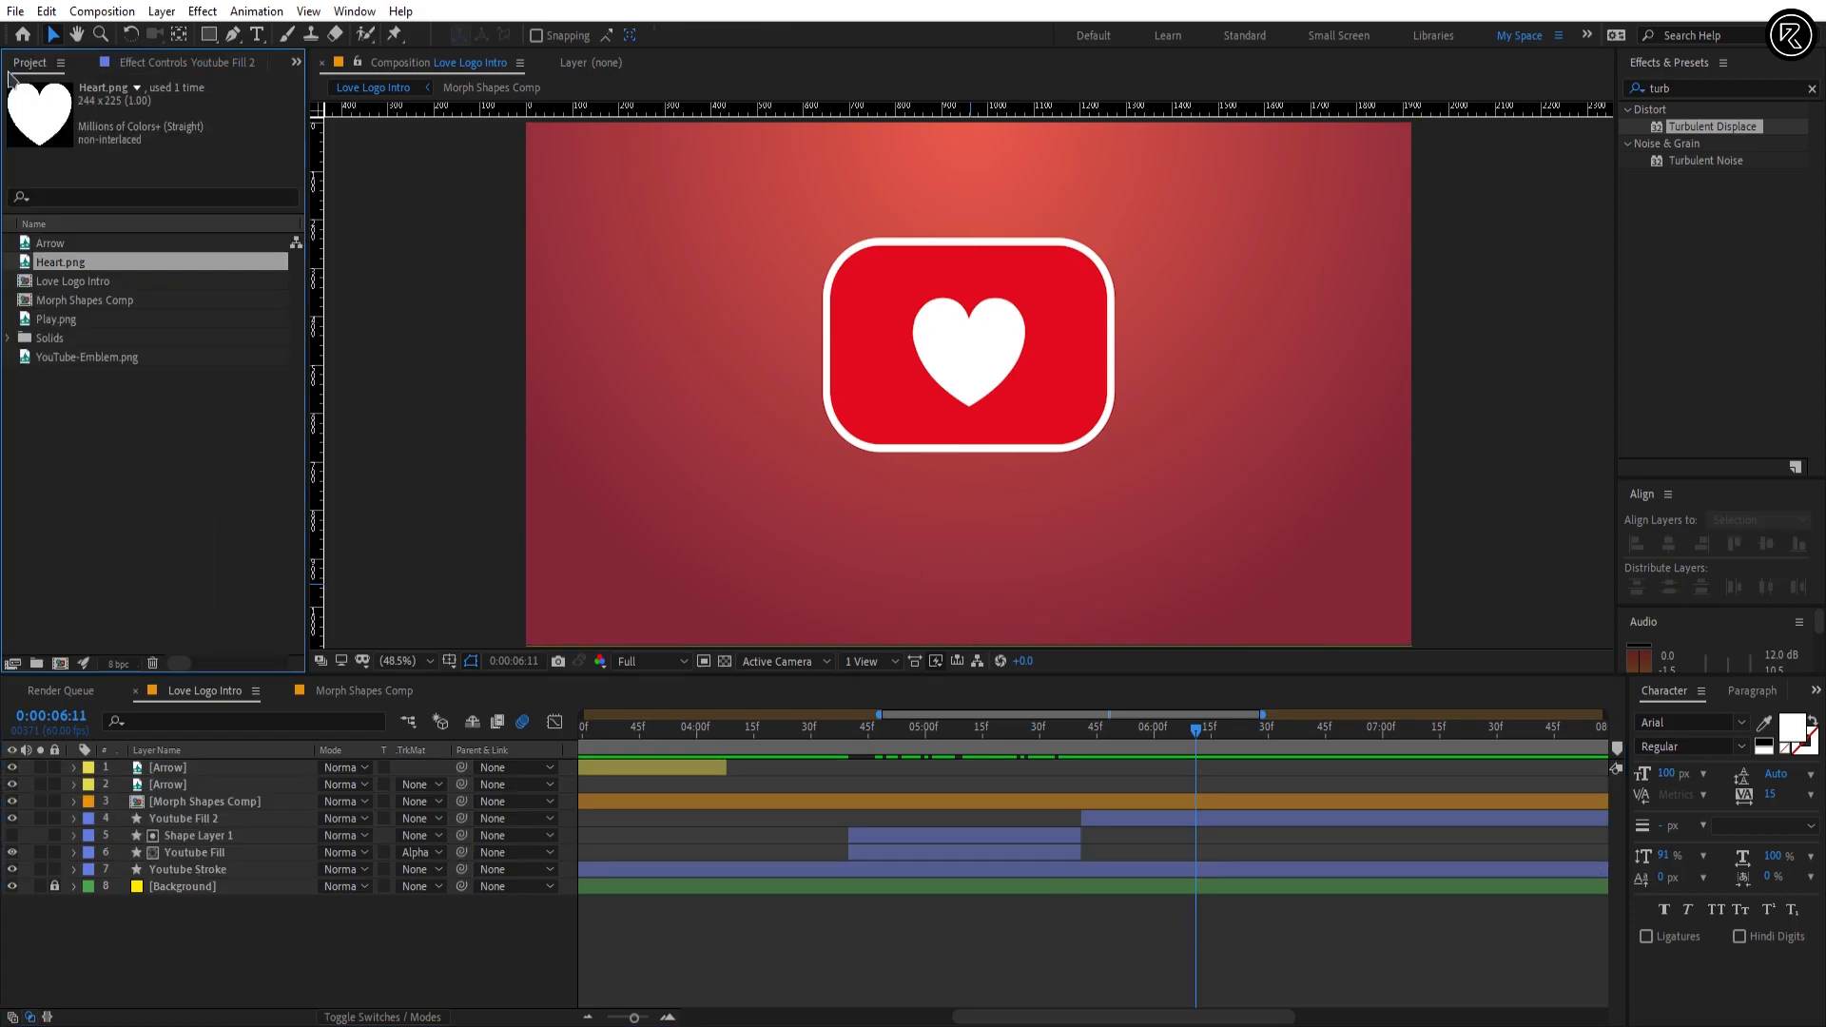
left_click_drag(51, 244, 1125, 743)
key("alt+bracketleft")
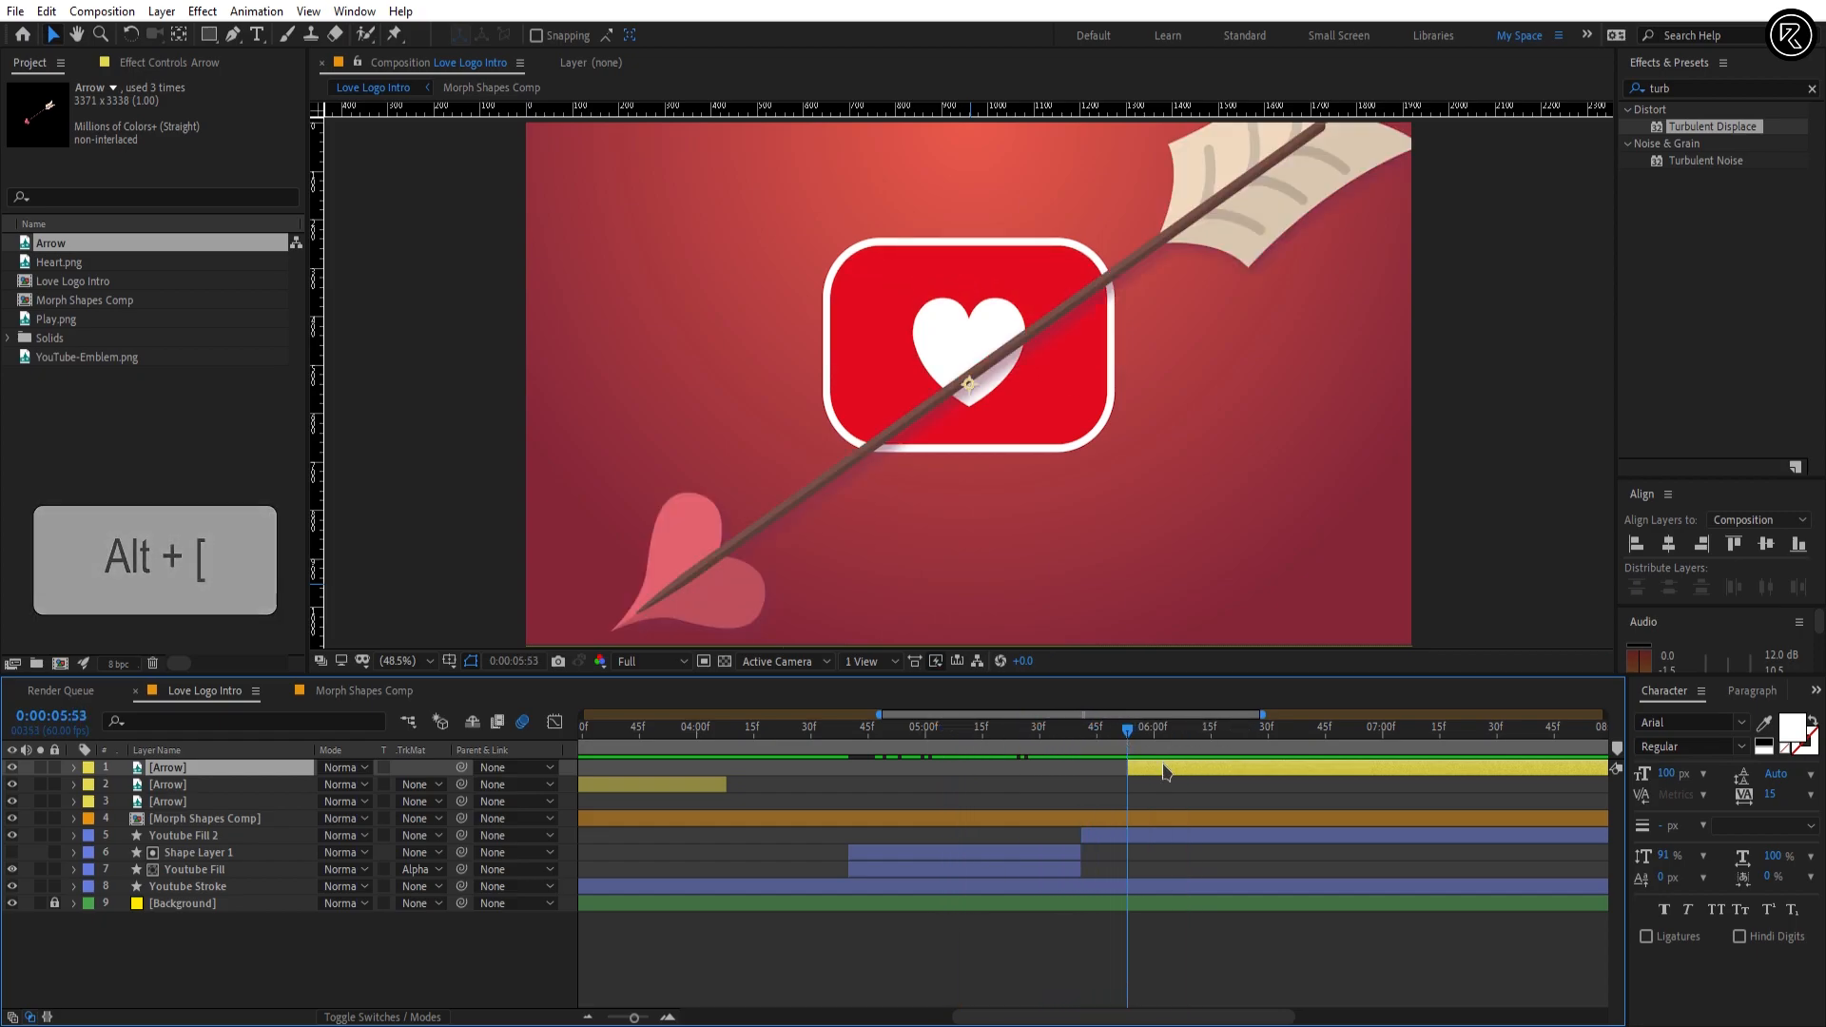
type("s")
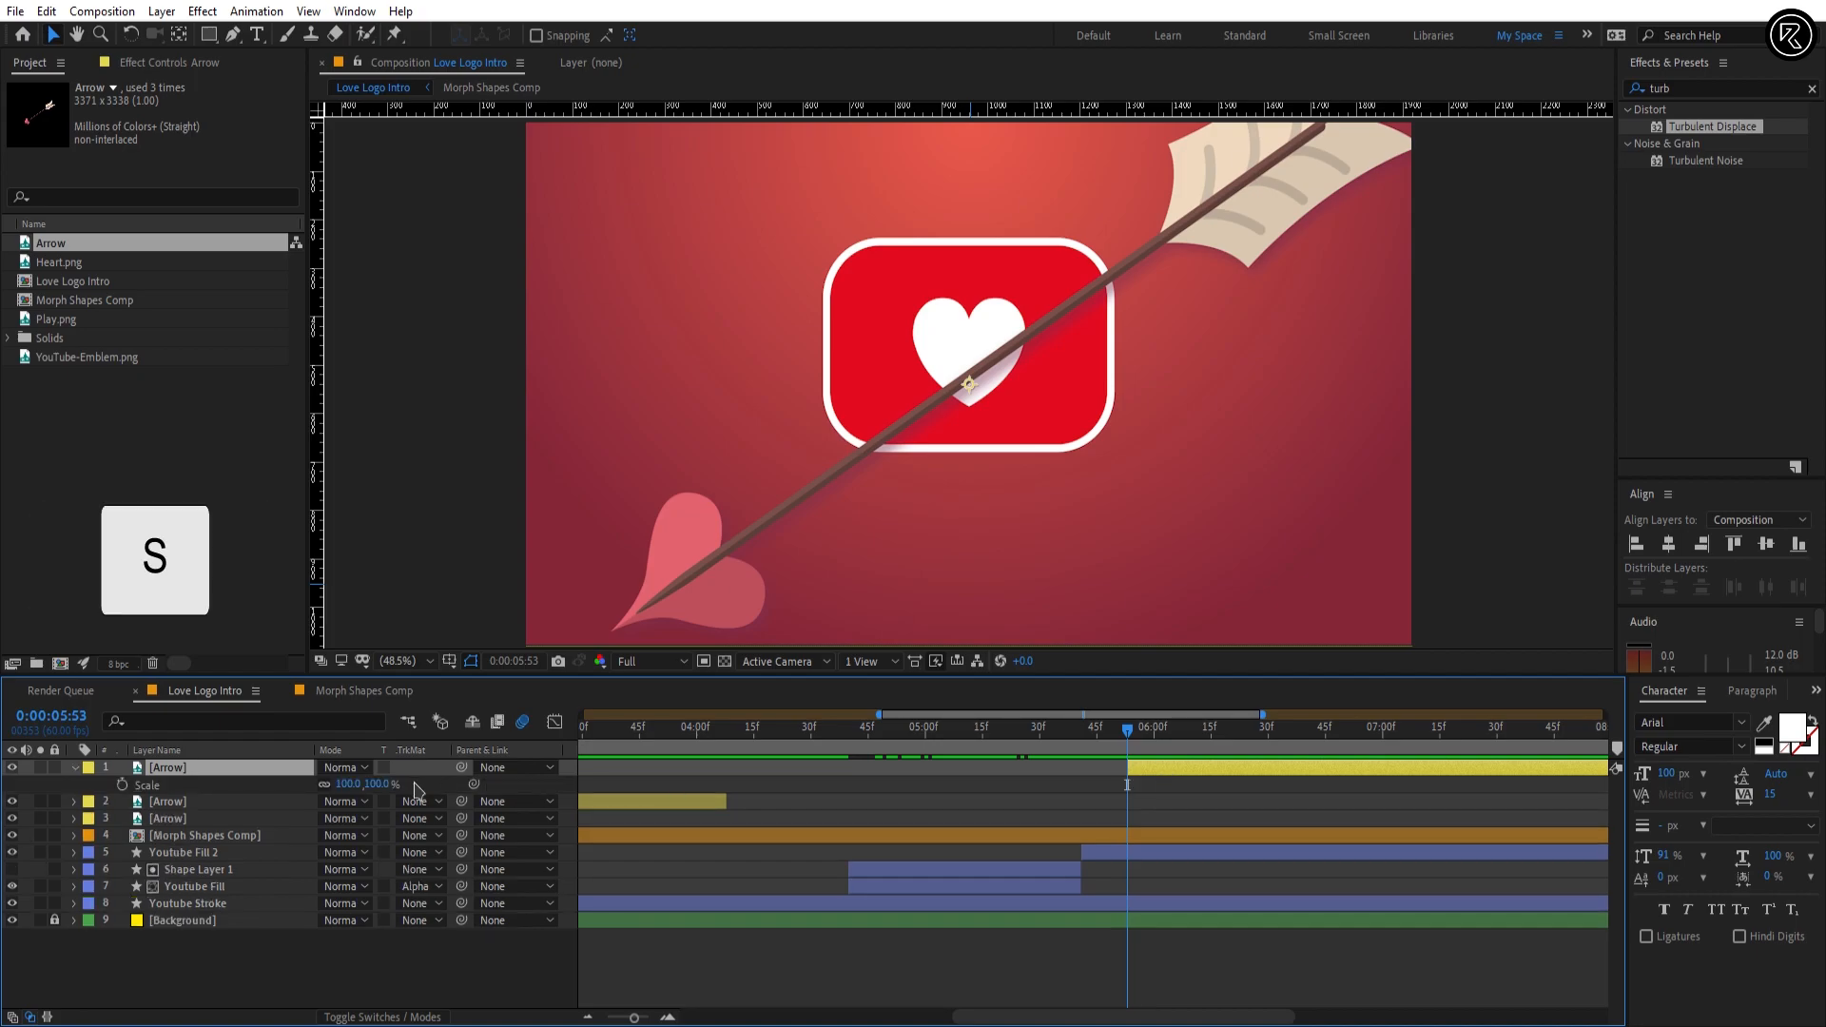
type("17")
key("Return")
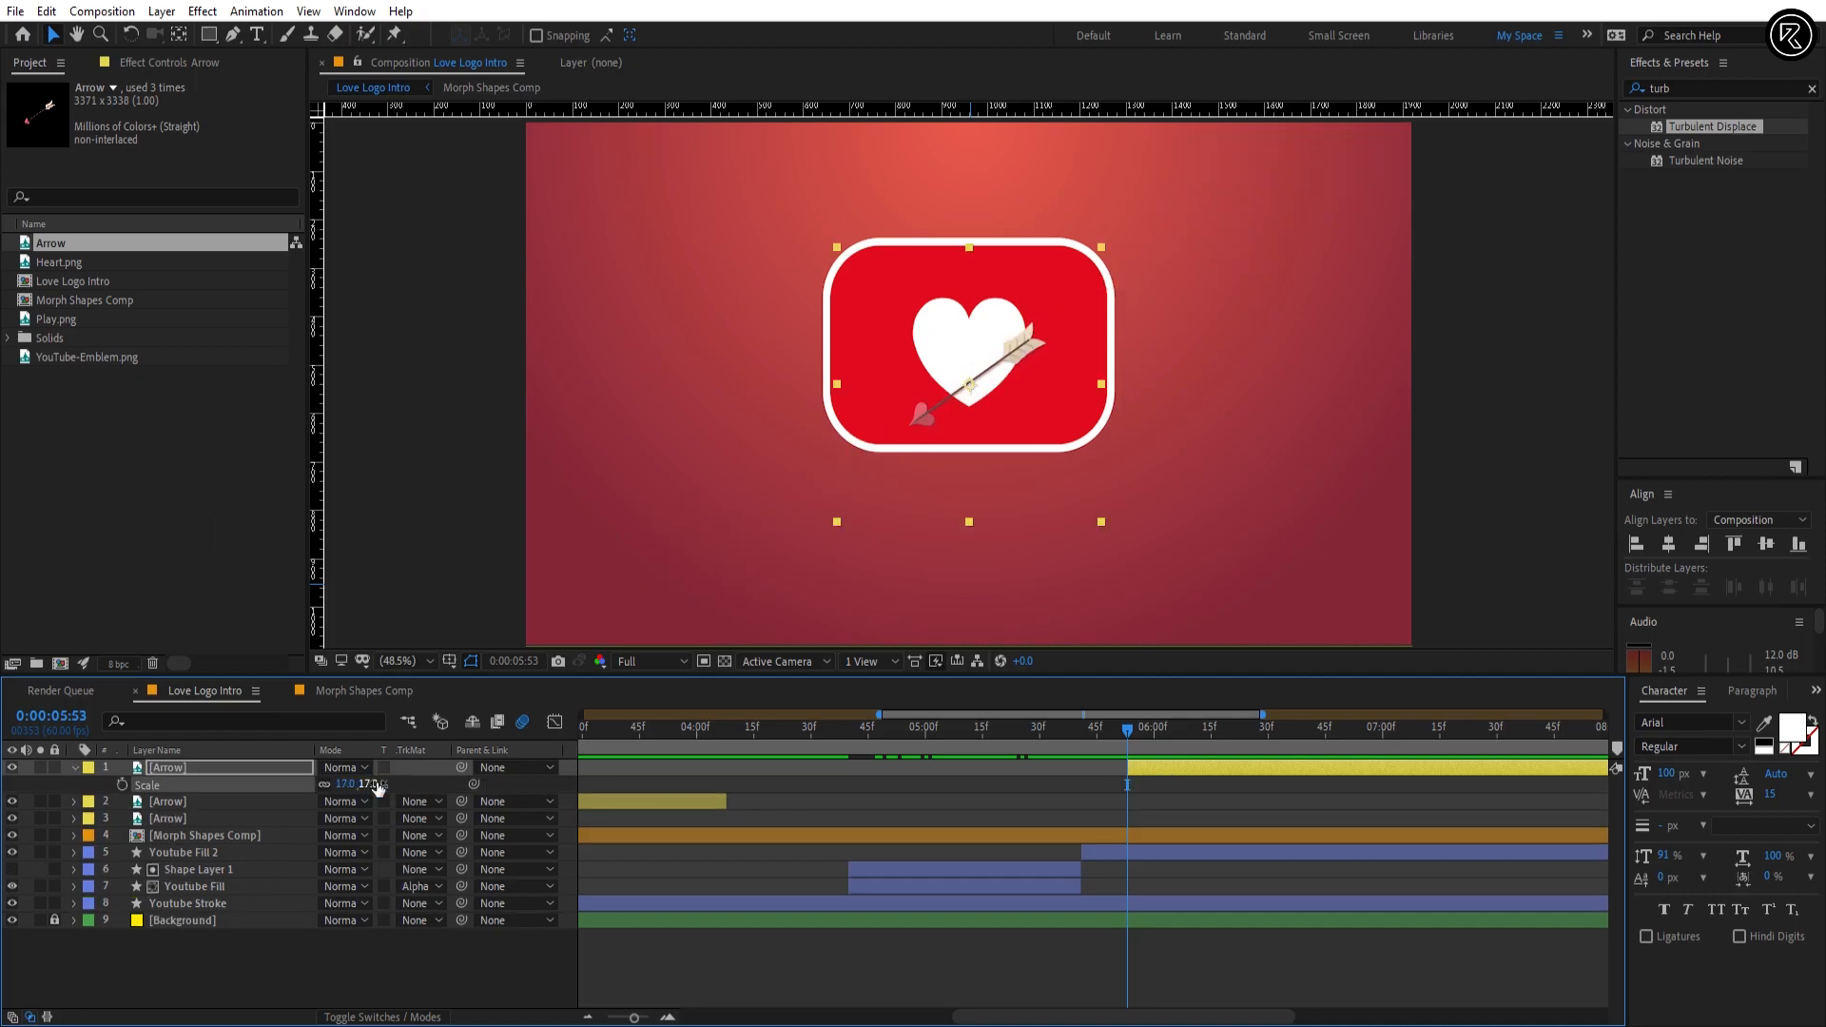
Step: Trim the end of the new Arrow layer to 0:00:06:53
left_click(63, 719)
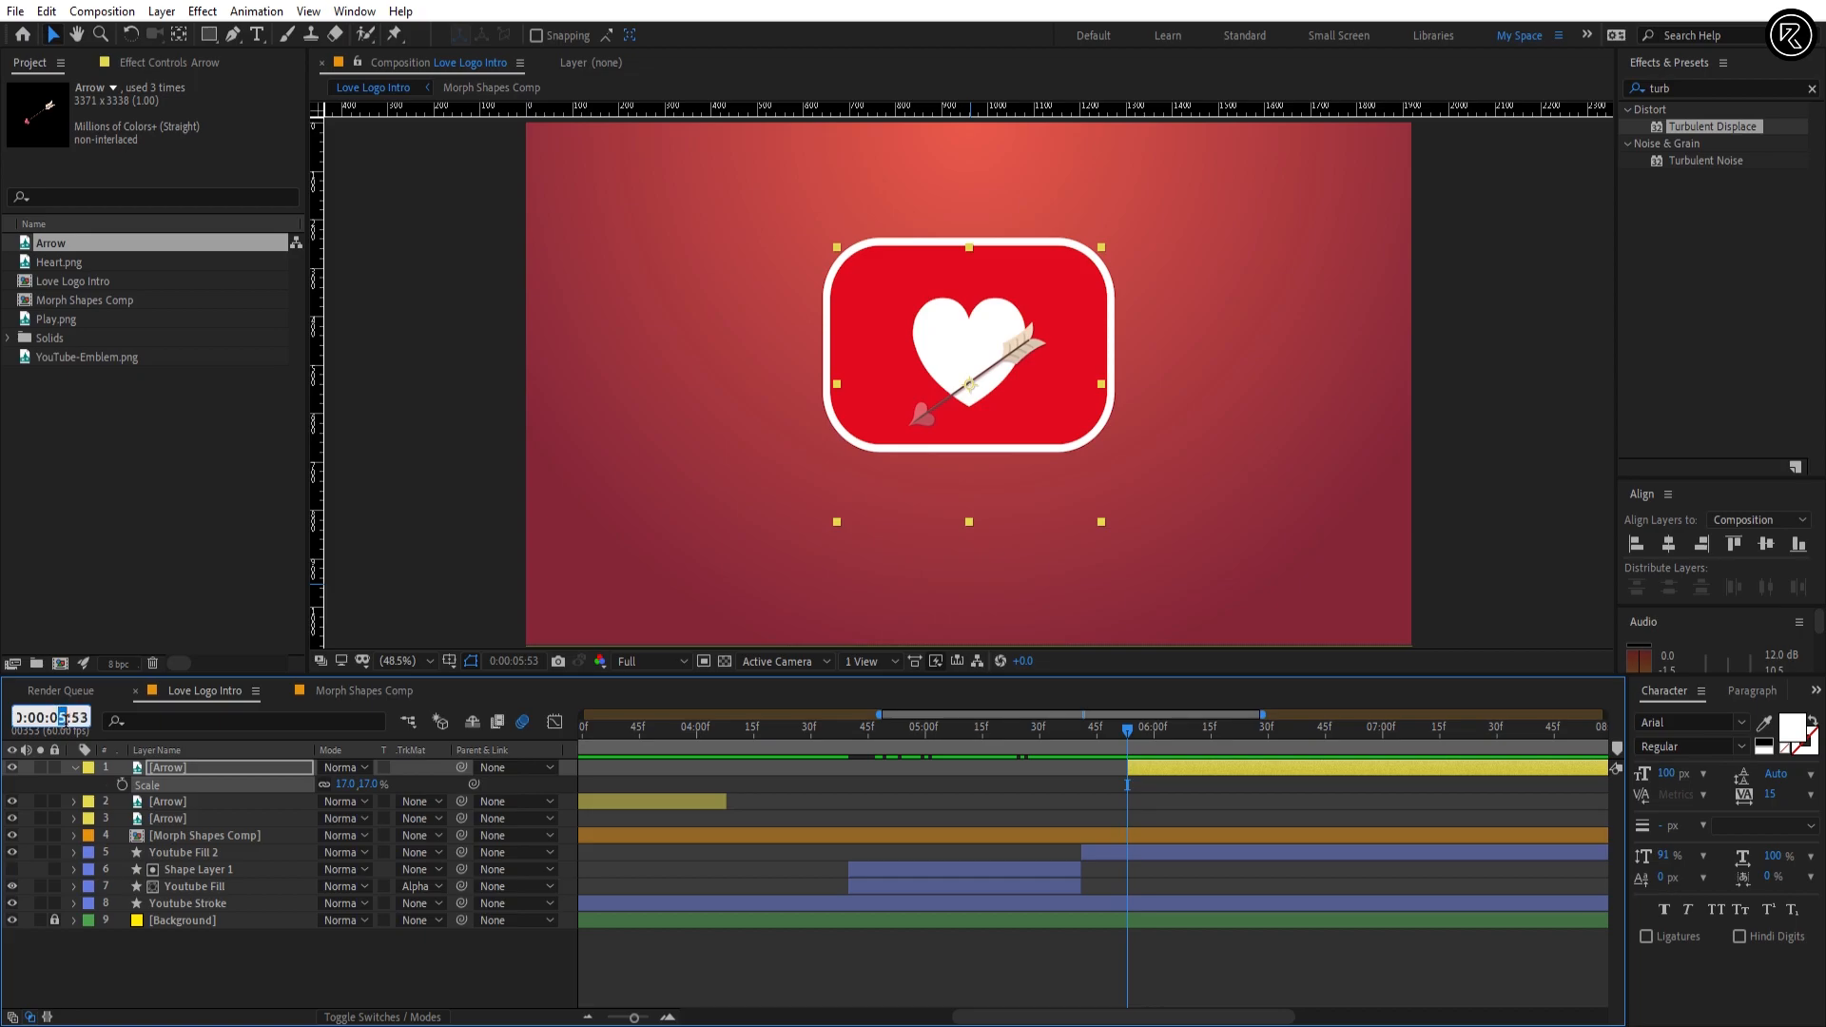
type("6")
key("Return")
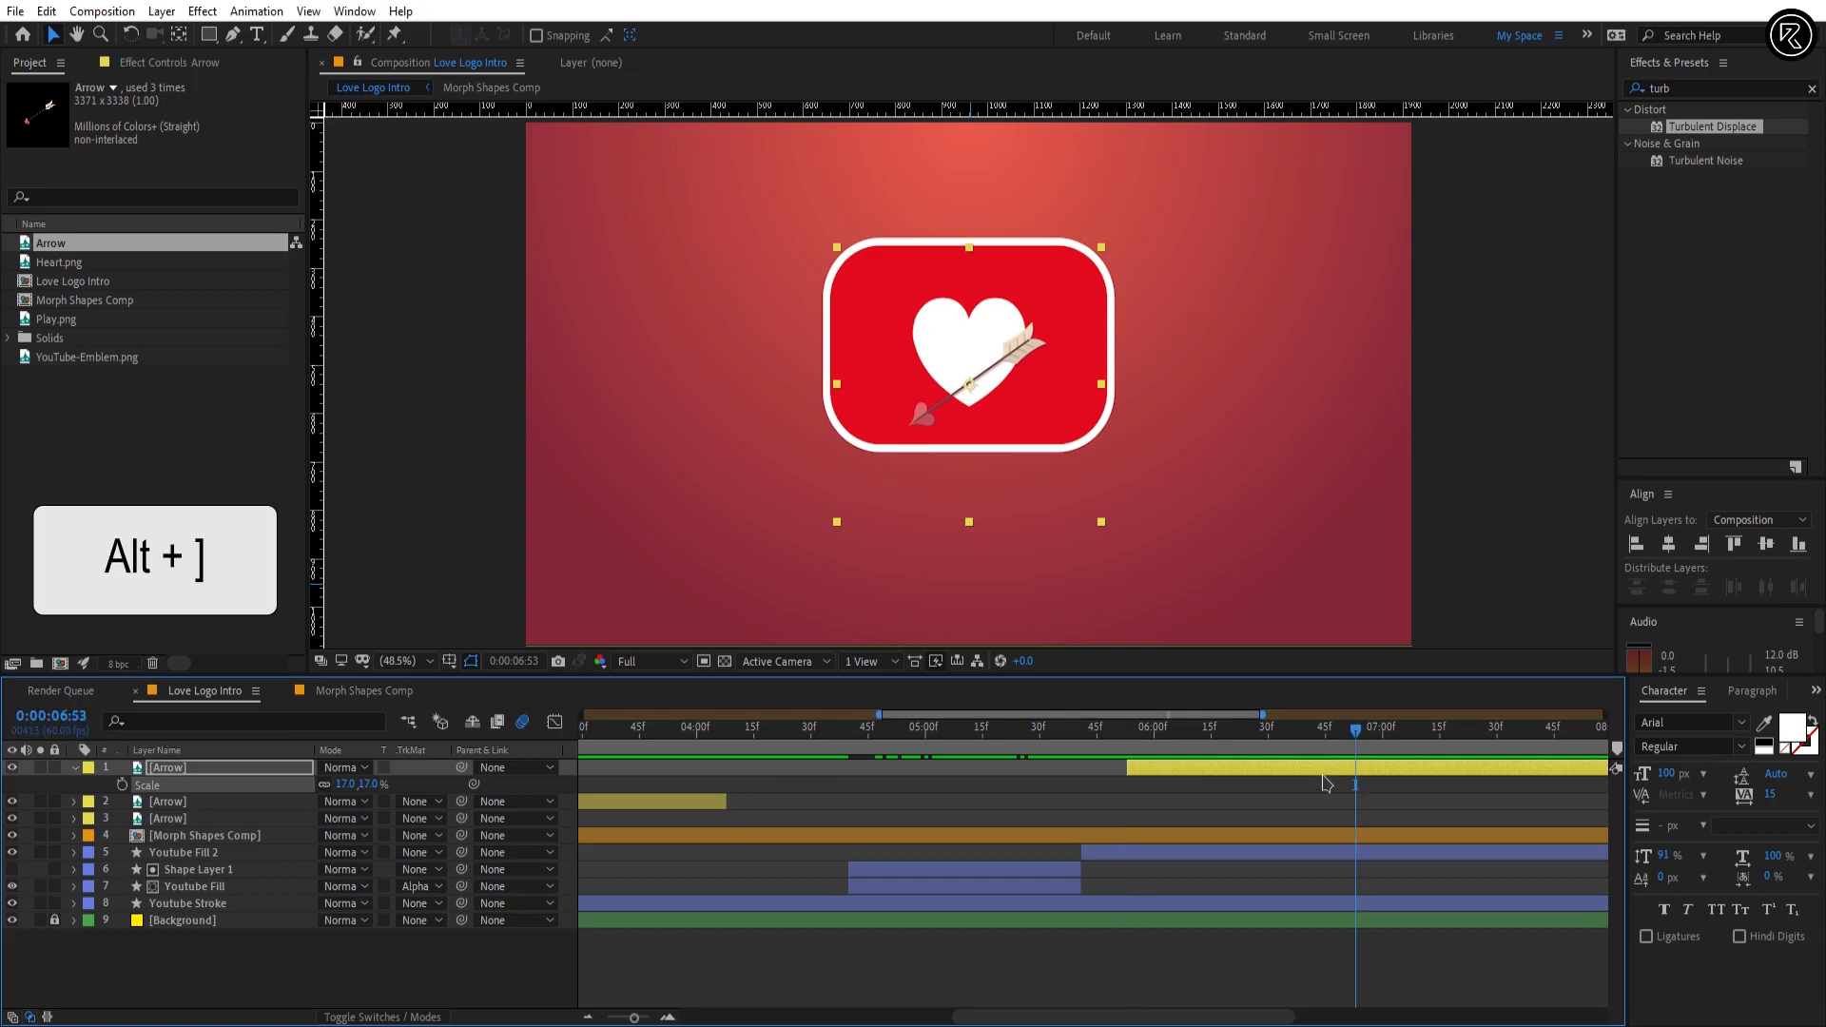
key("alt+bracketright")
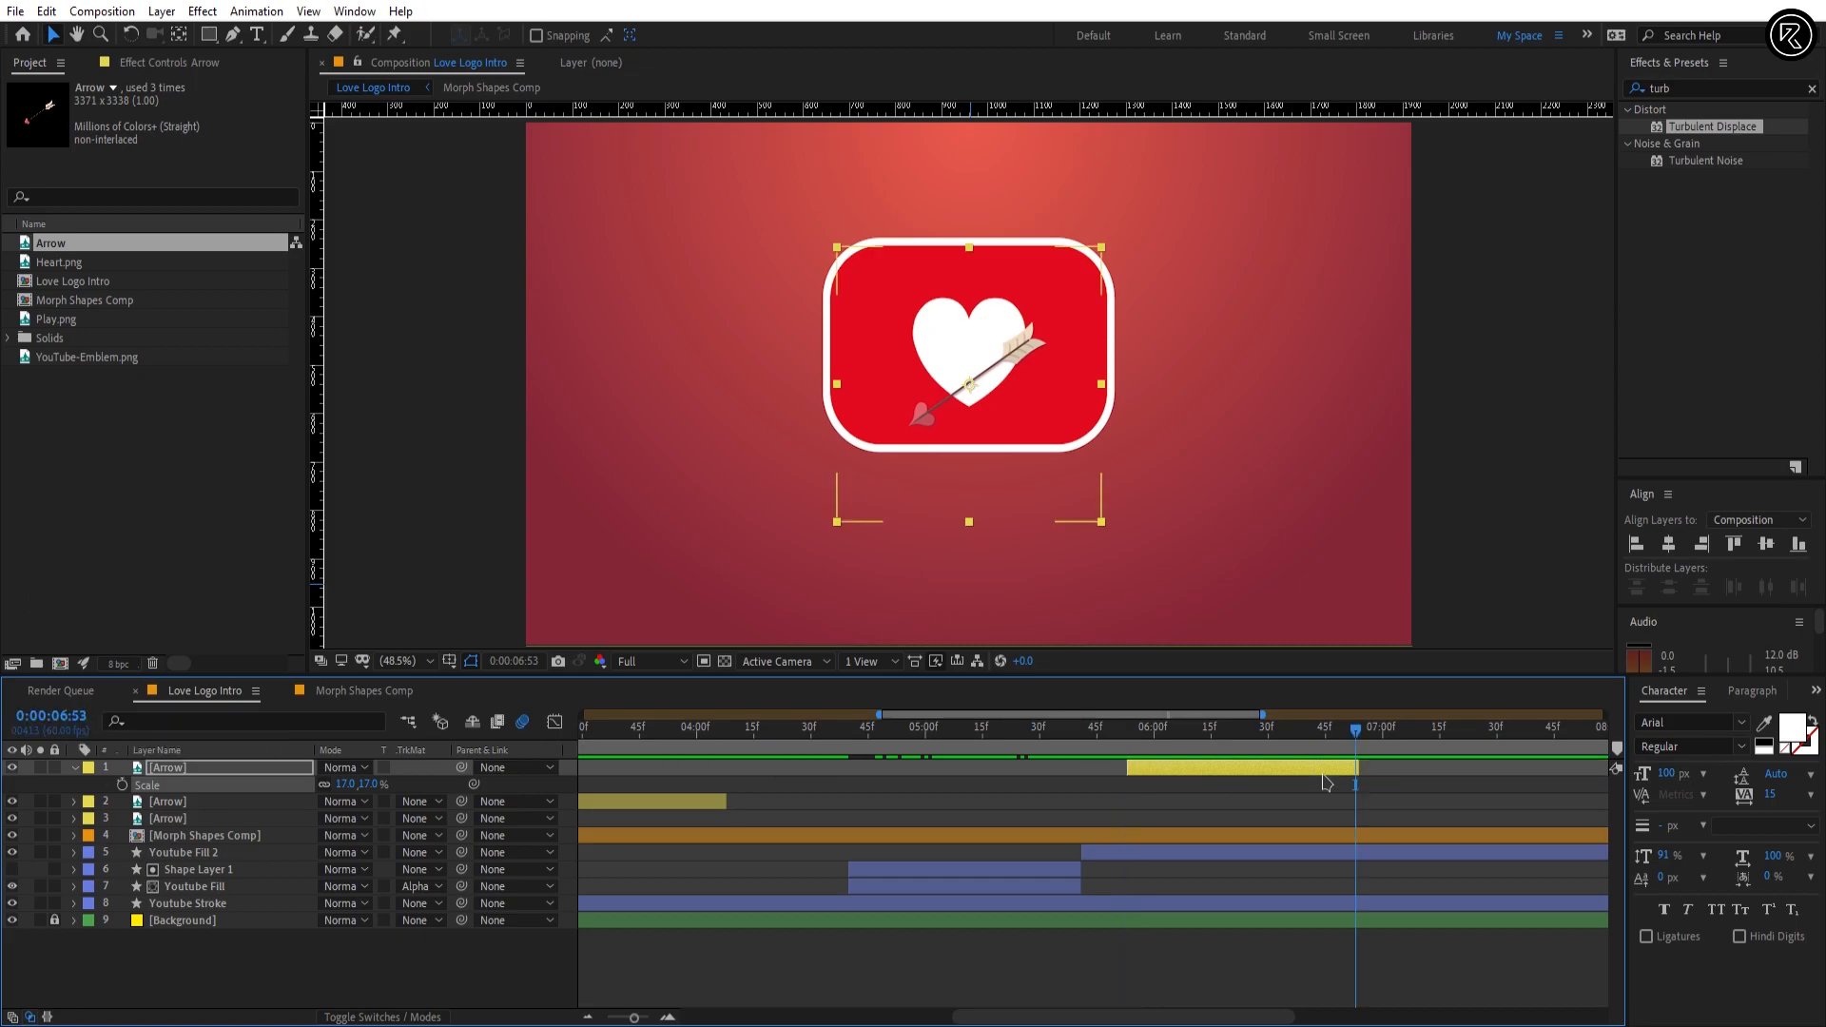
Step: Duplicate the trimmed Arrow layer and shift the copy to start shortly after the original ends
key("ctrl+d")
key("bracketleft")
key("equal")
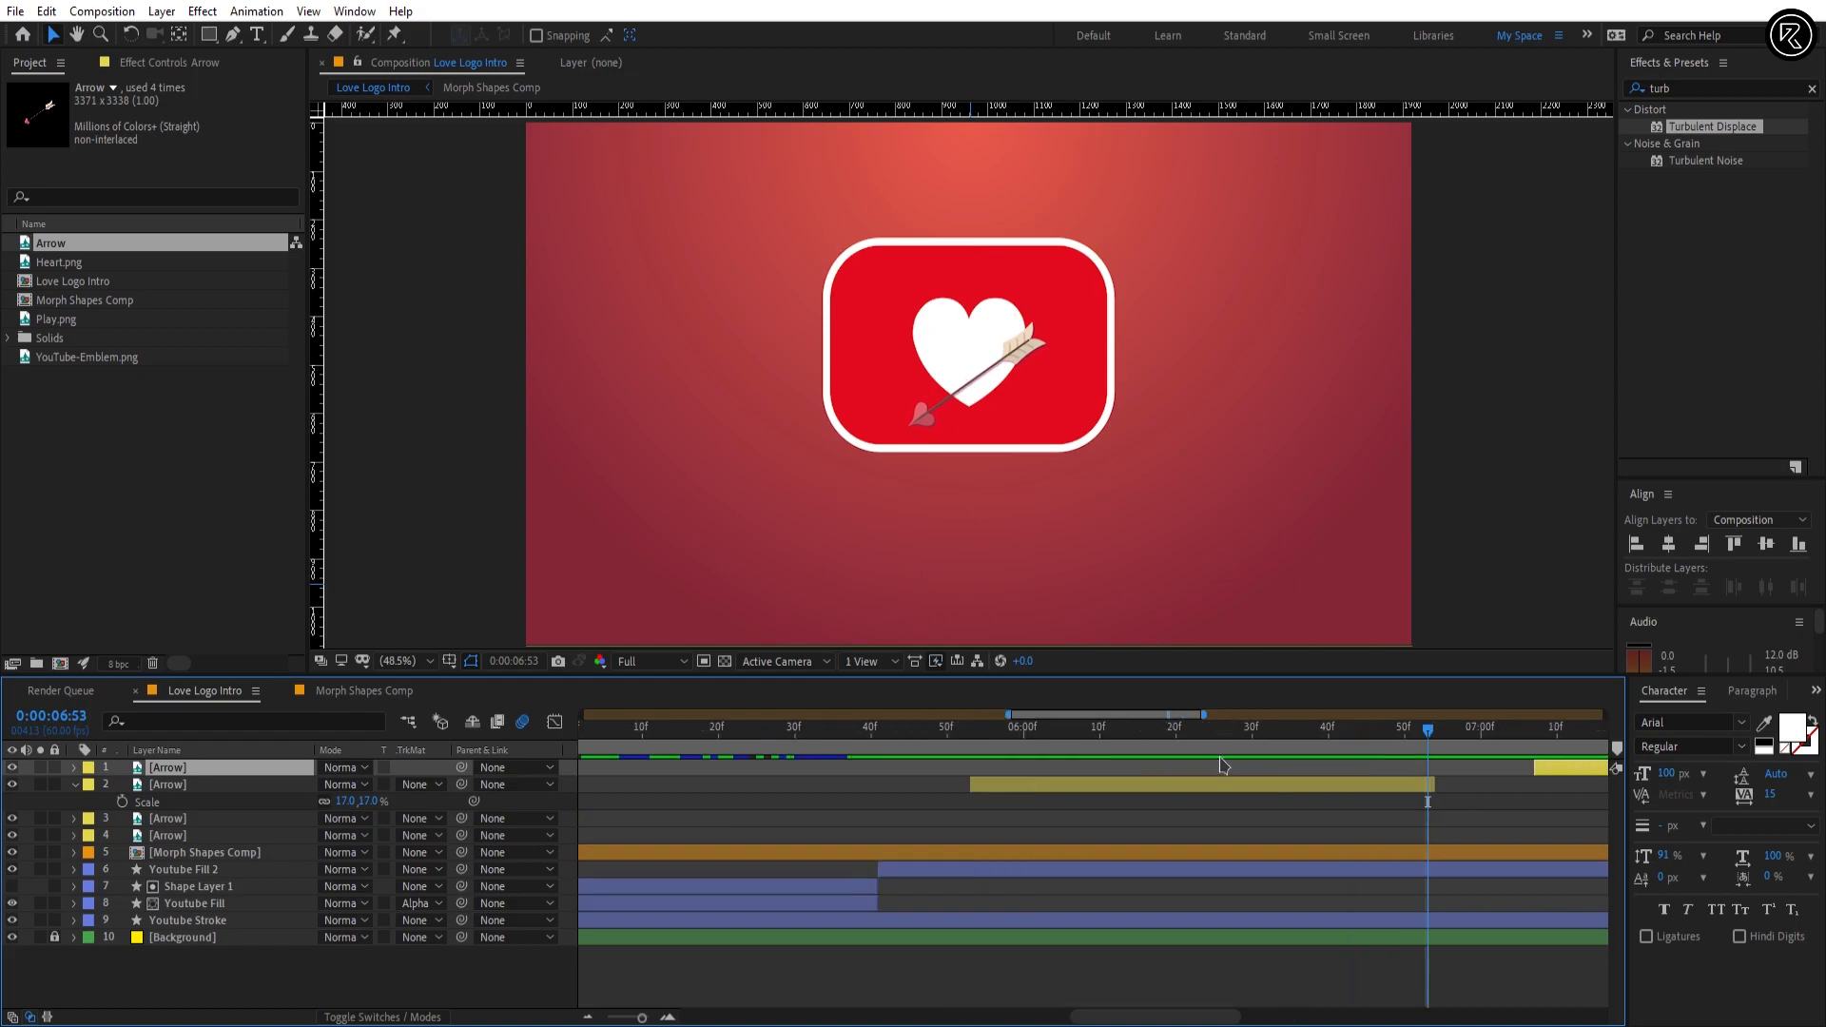
key("minus")
Step: Add Position and Rotation keyframes to the earlier Arrow copy (layer 2) at 0:00:05:53
left_click_drag(1132, 729, 1095, 729)
left_click(1119, 786)
key("p")
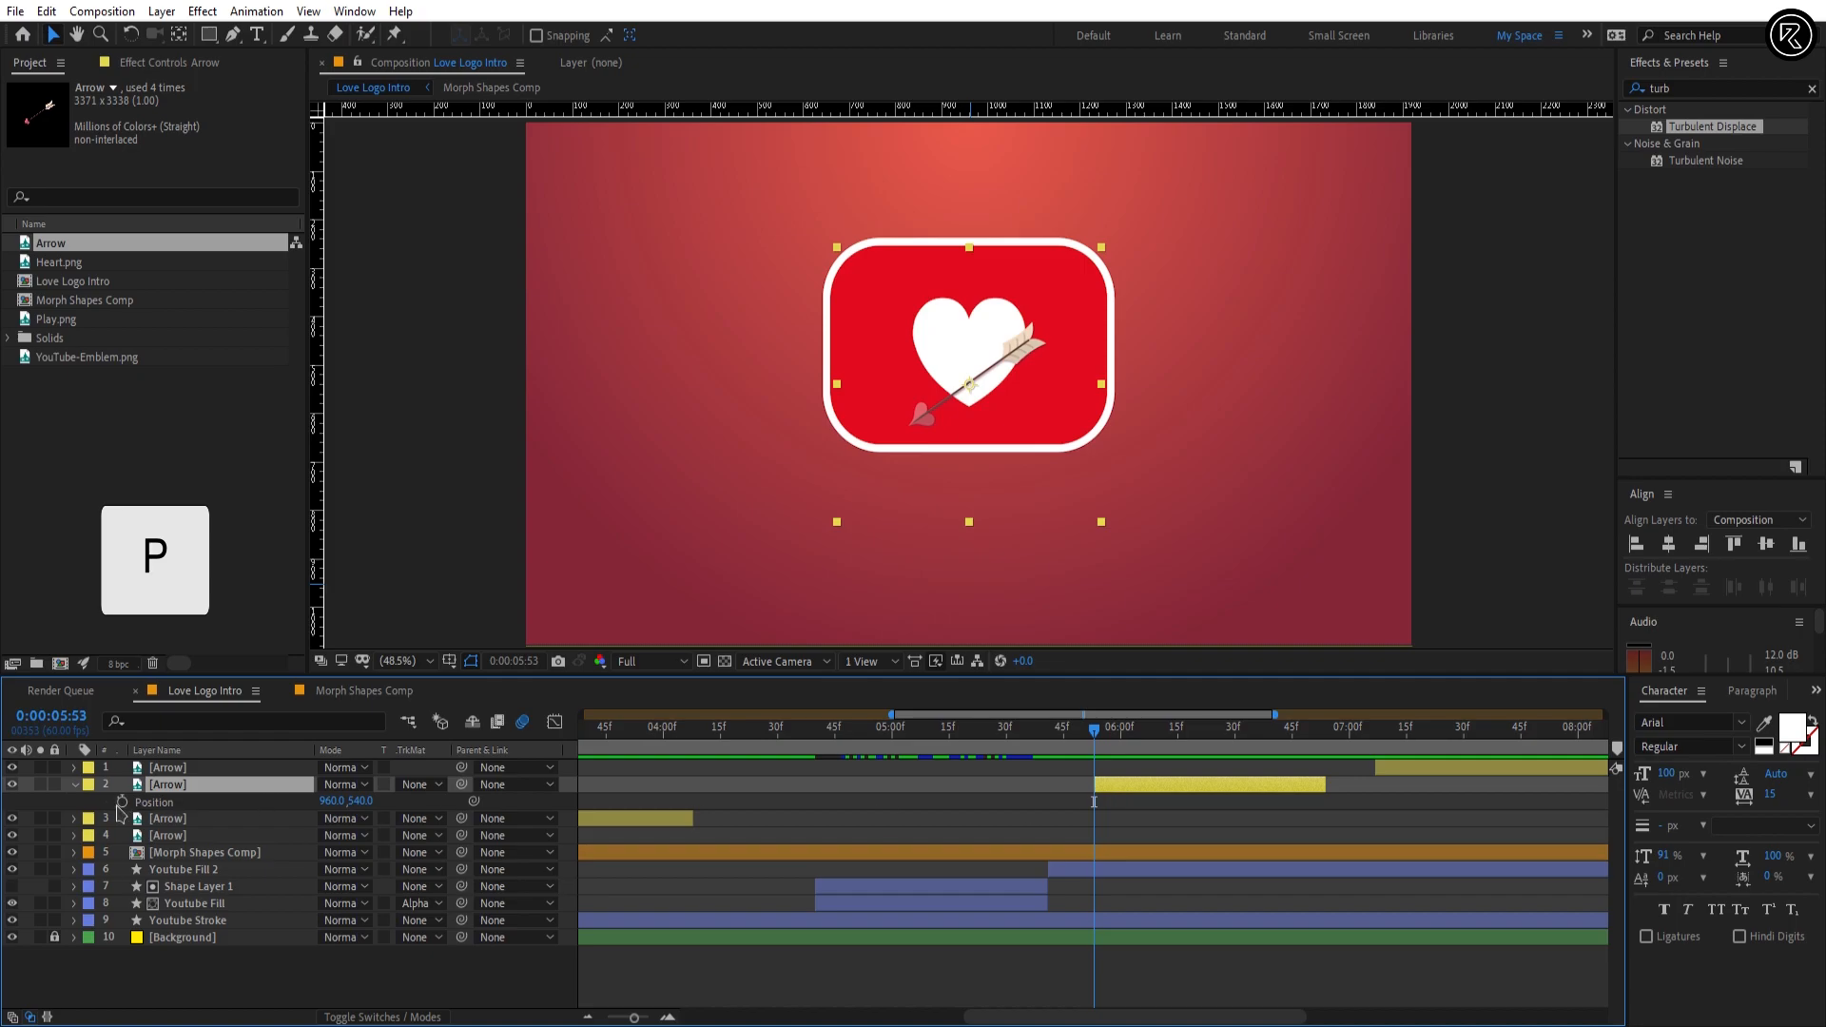
key("r")
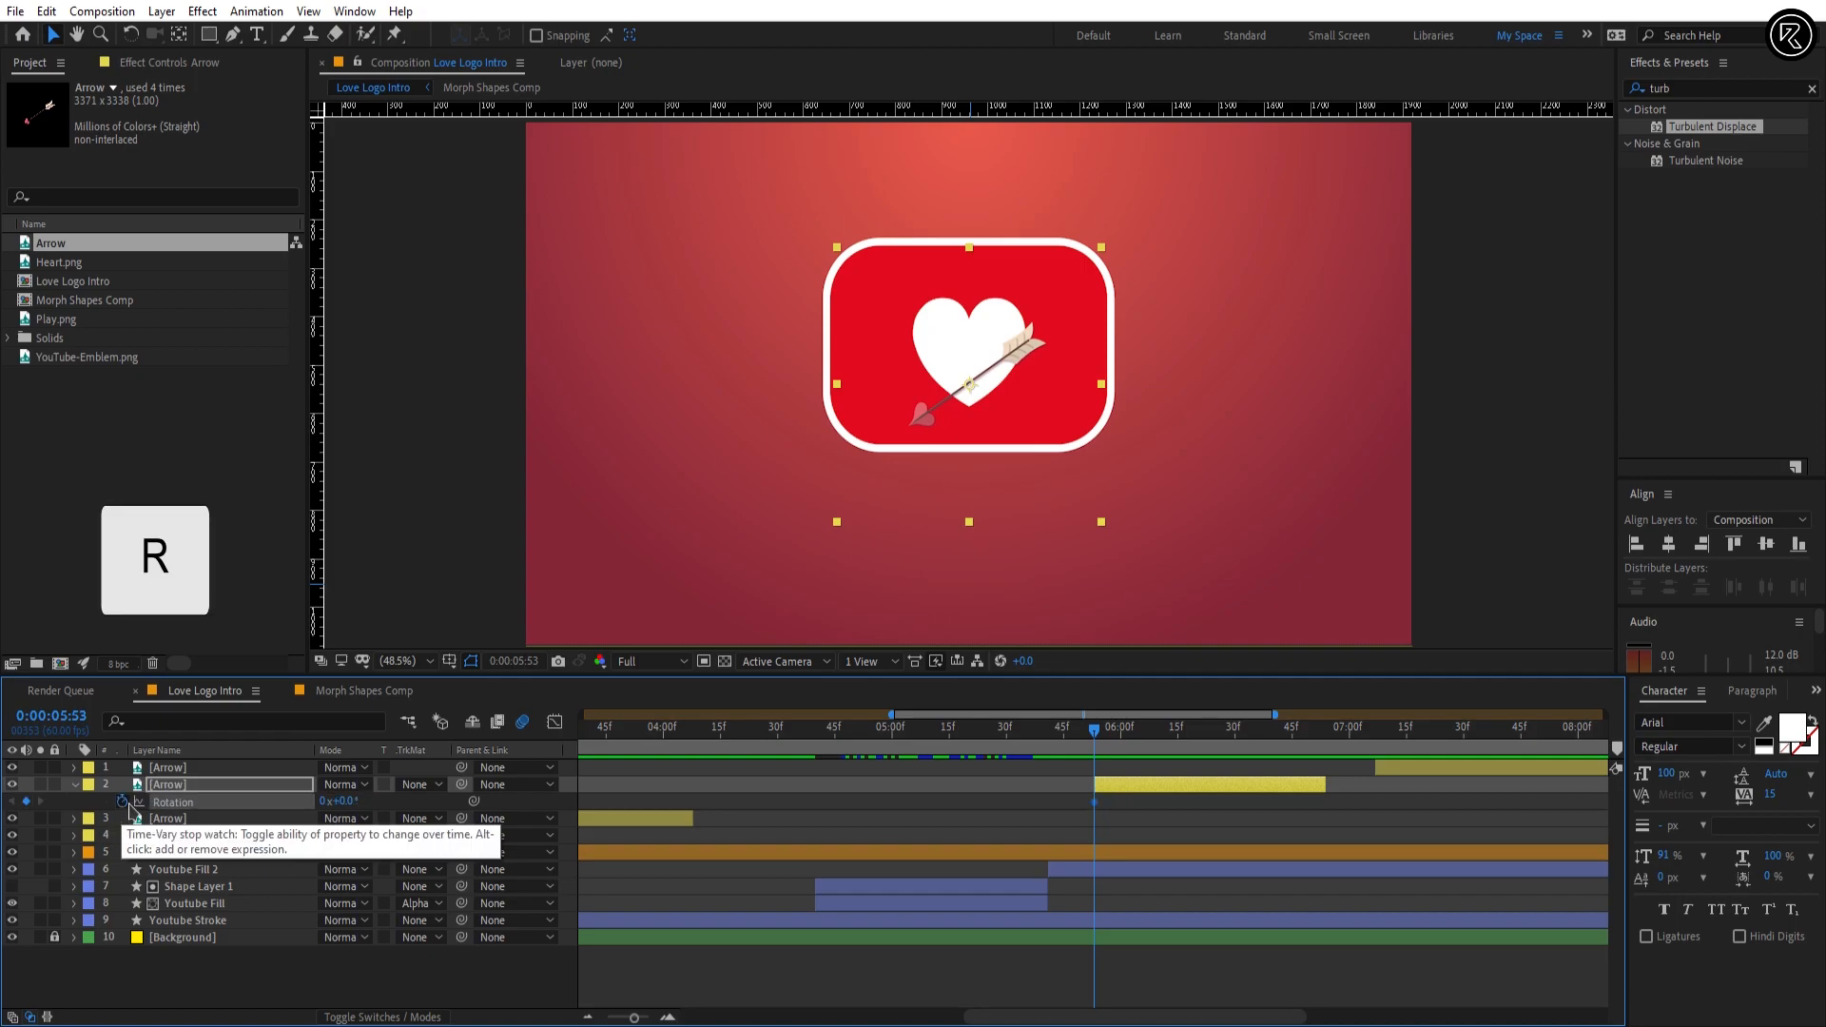
key("u")
Step: Add Position and Rotation keyframes to Arrow layer 2 at 0:00:06:53
left_click(1322, 729)
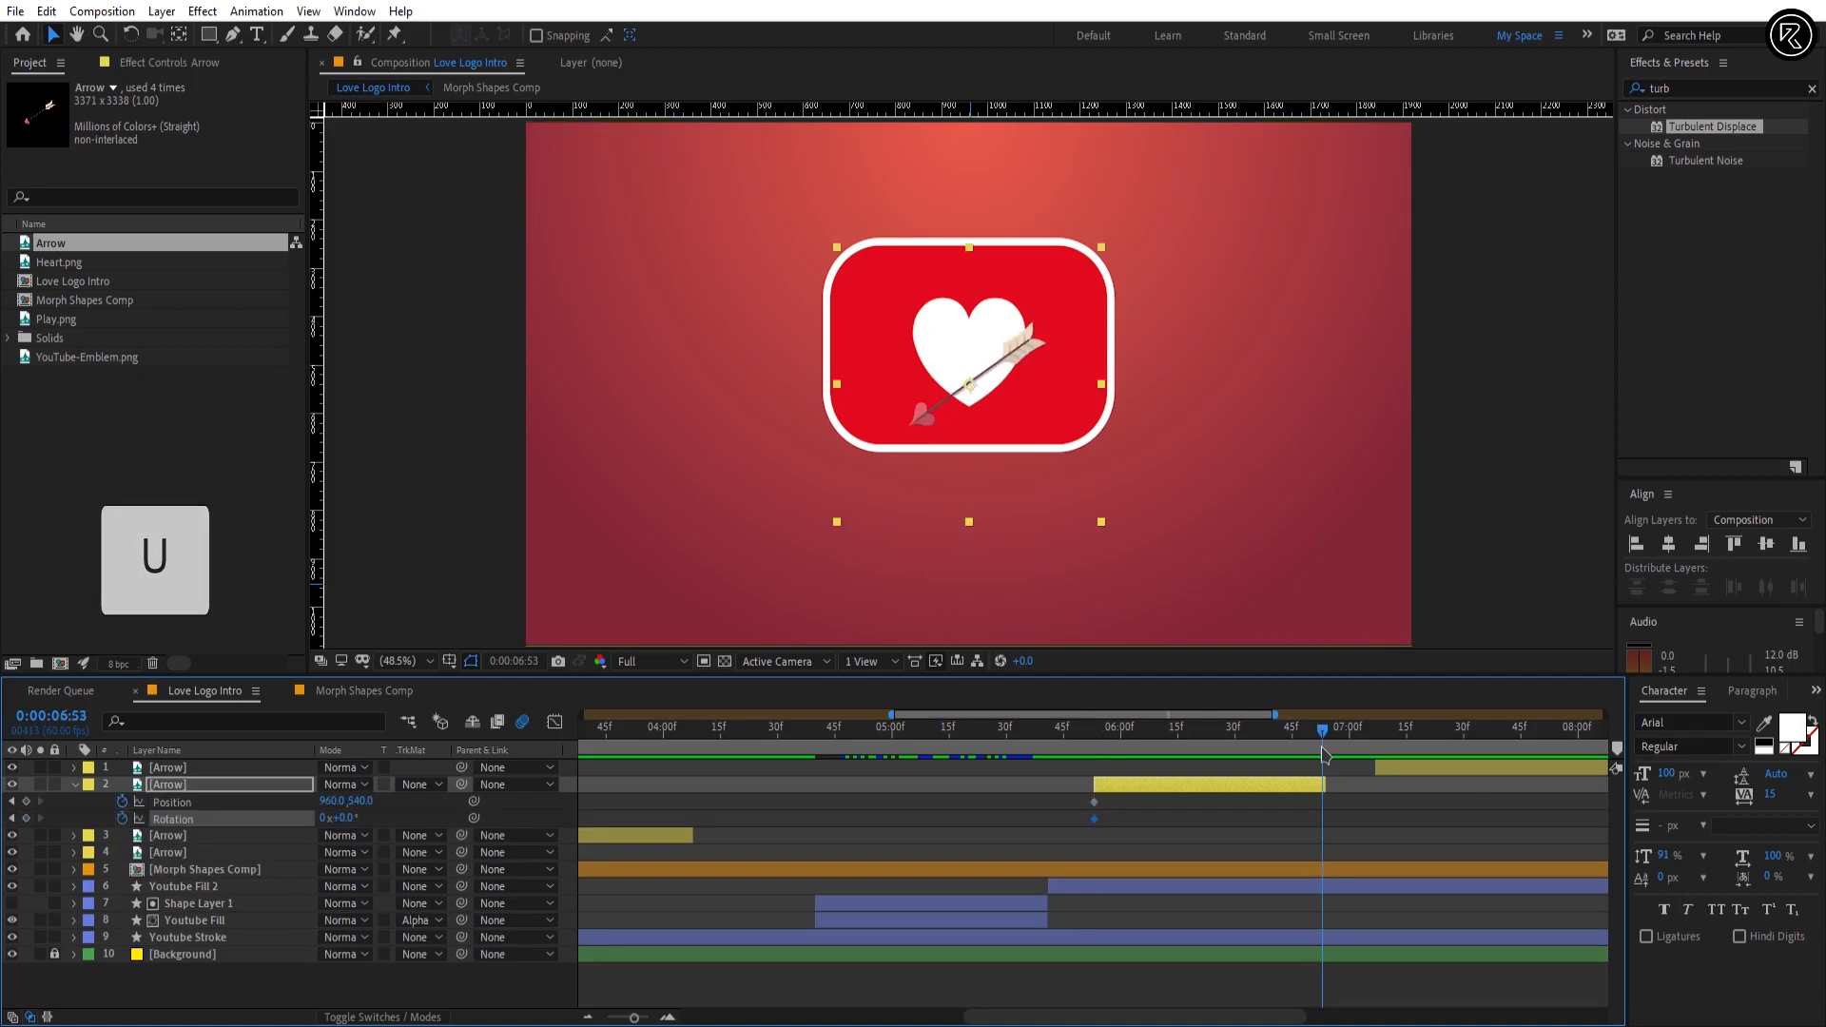
left_click(26, 802)
left_click(25, 819)
Step: At 0:00:05:53, set Arrow layer 2's Rotation to 57° and its Position to 2100, 440
key("j")
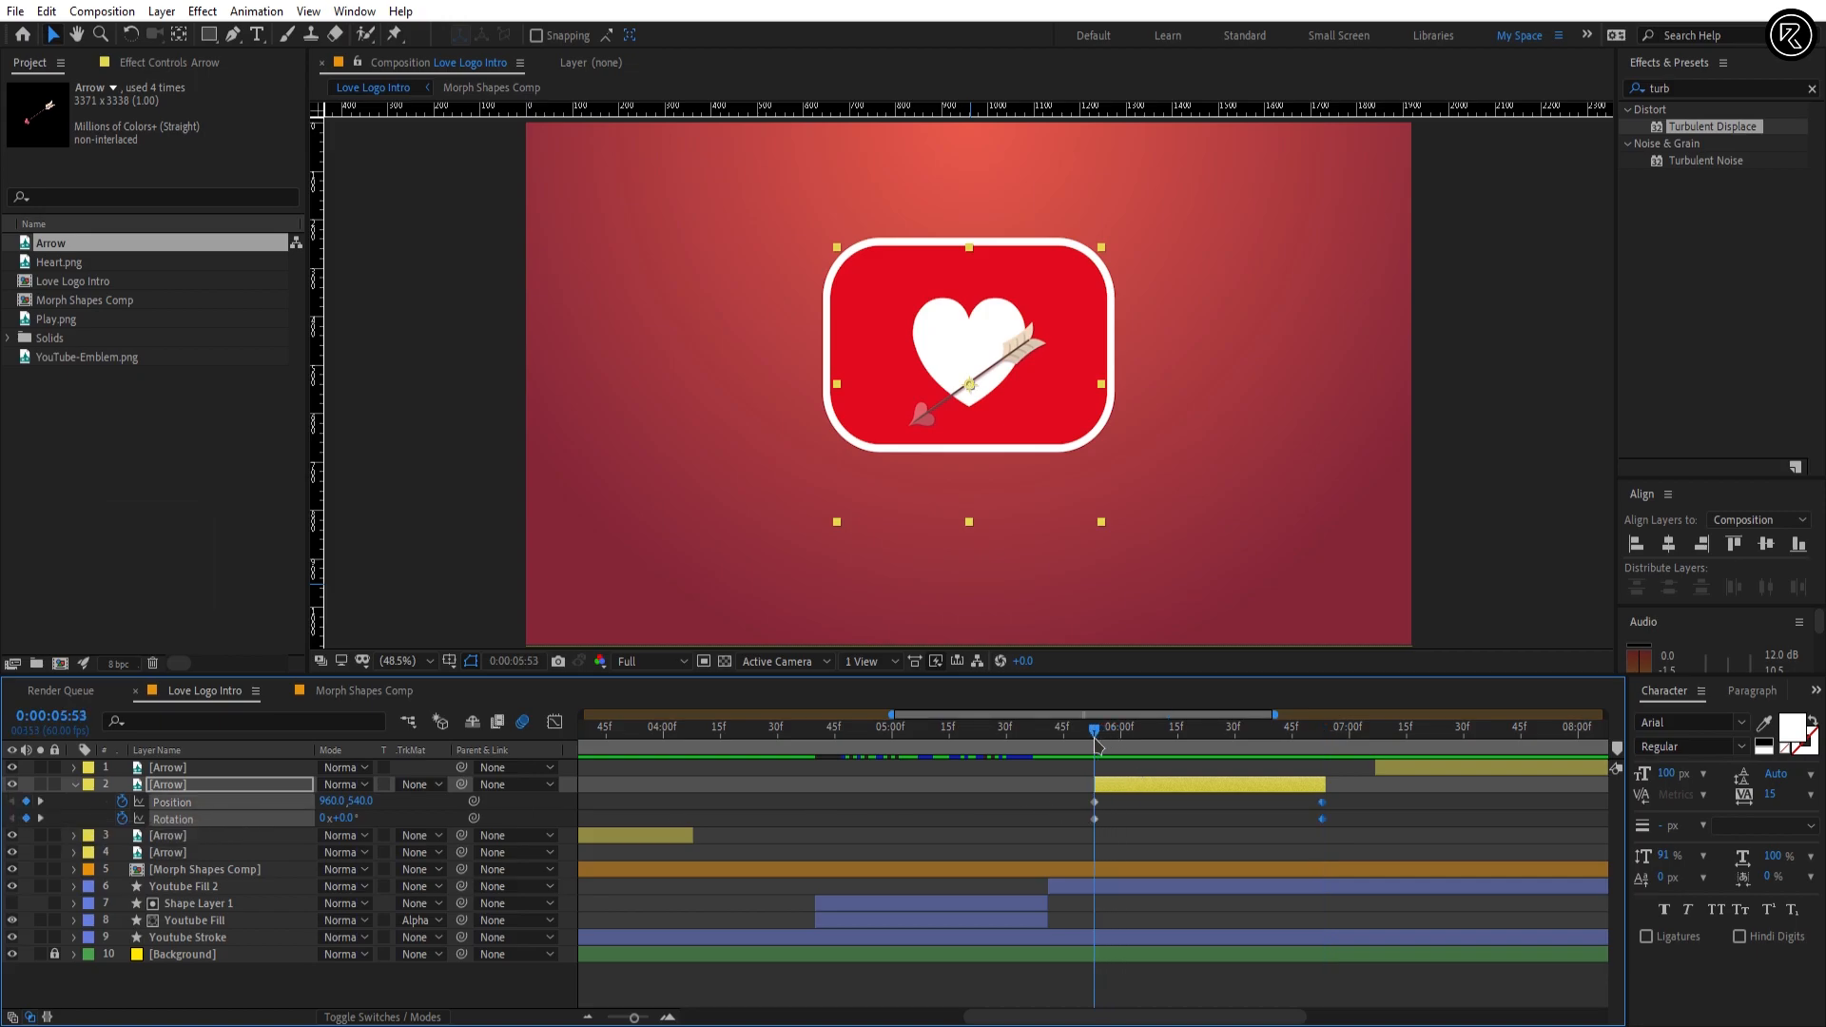
left_click_drag(352, 819, 377, 819)
left_click(352, 818)
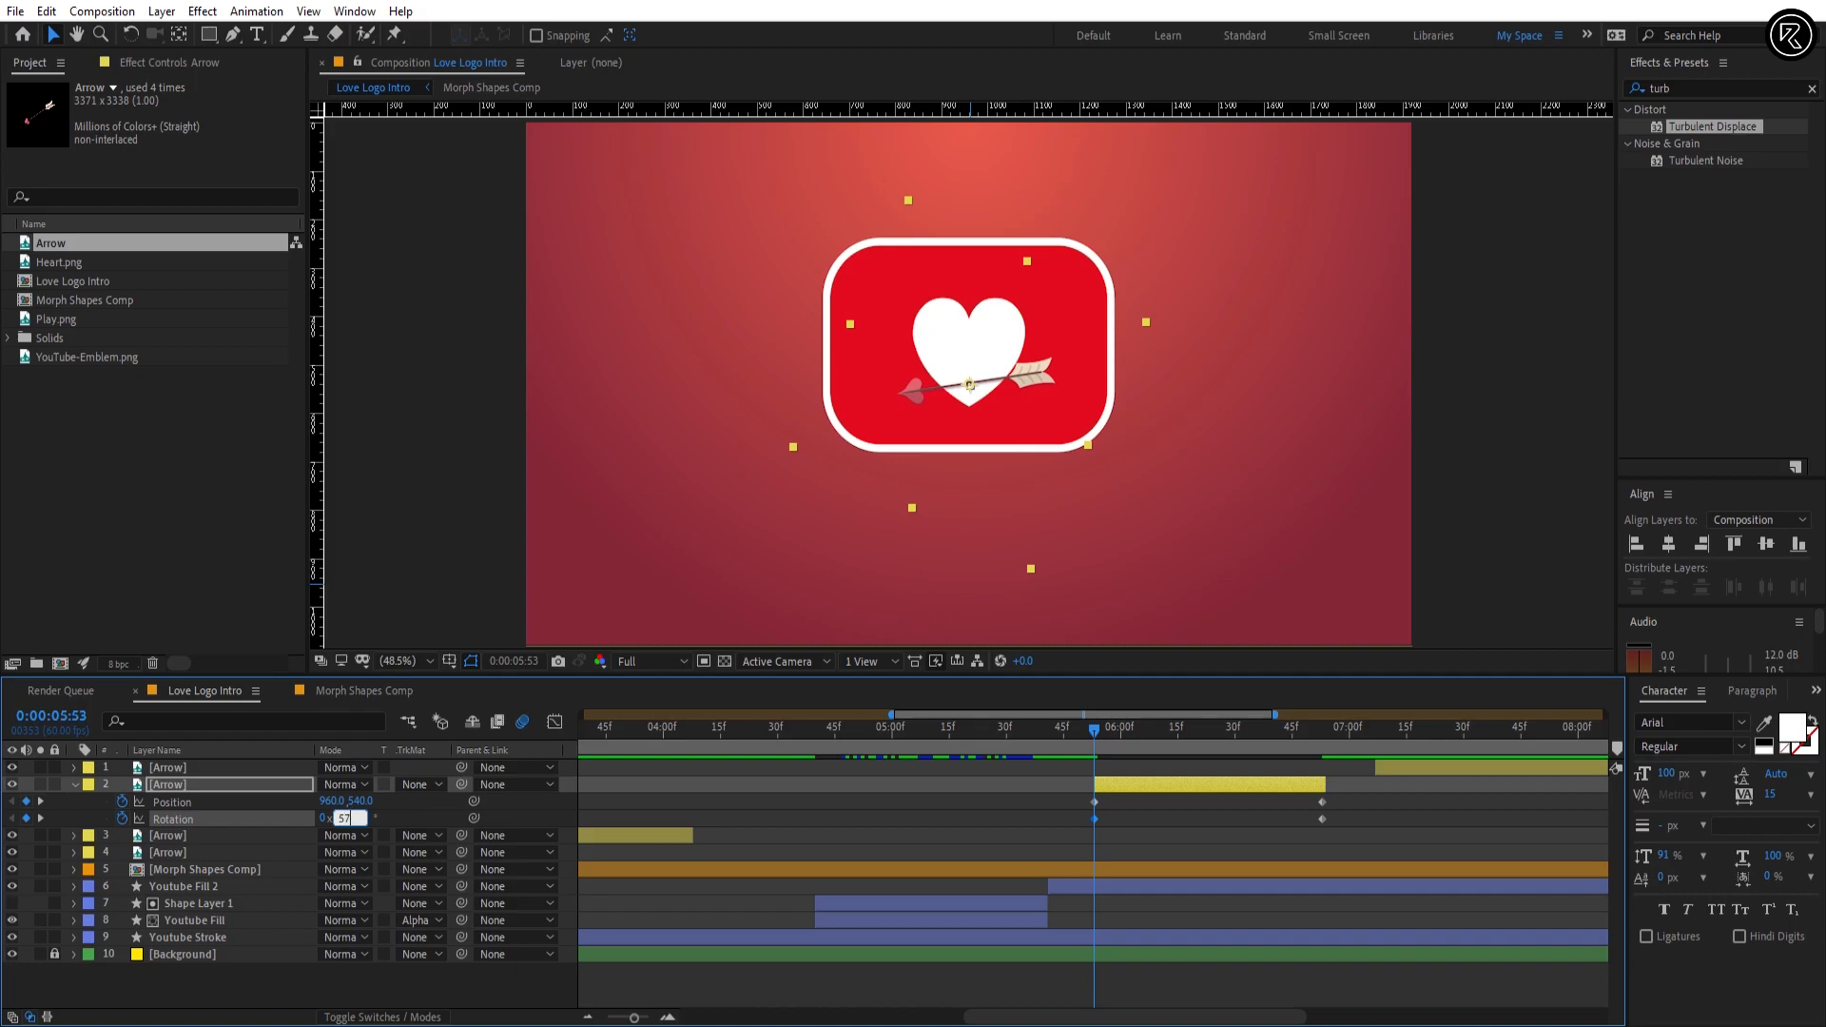
type("57")
key("Return")
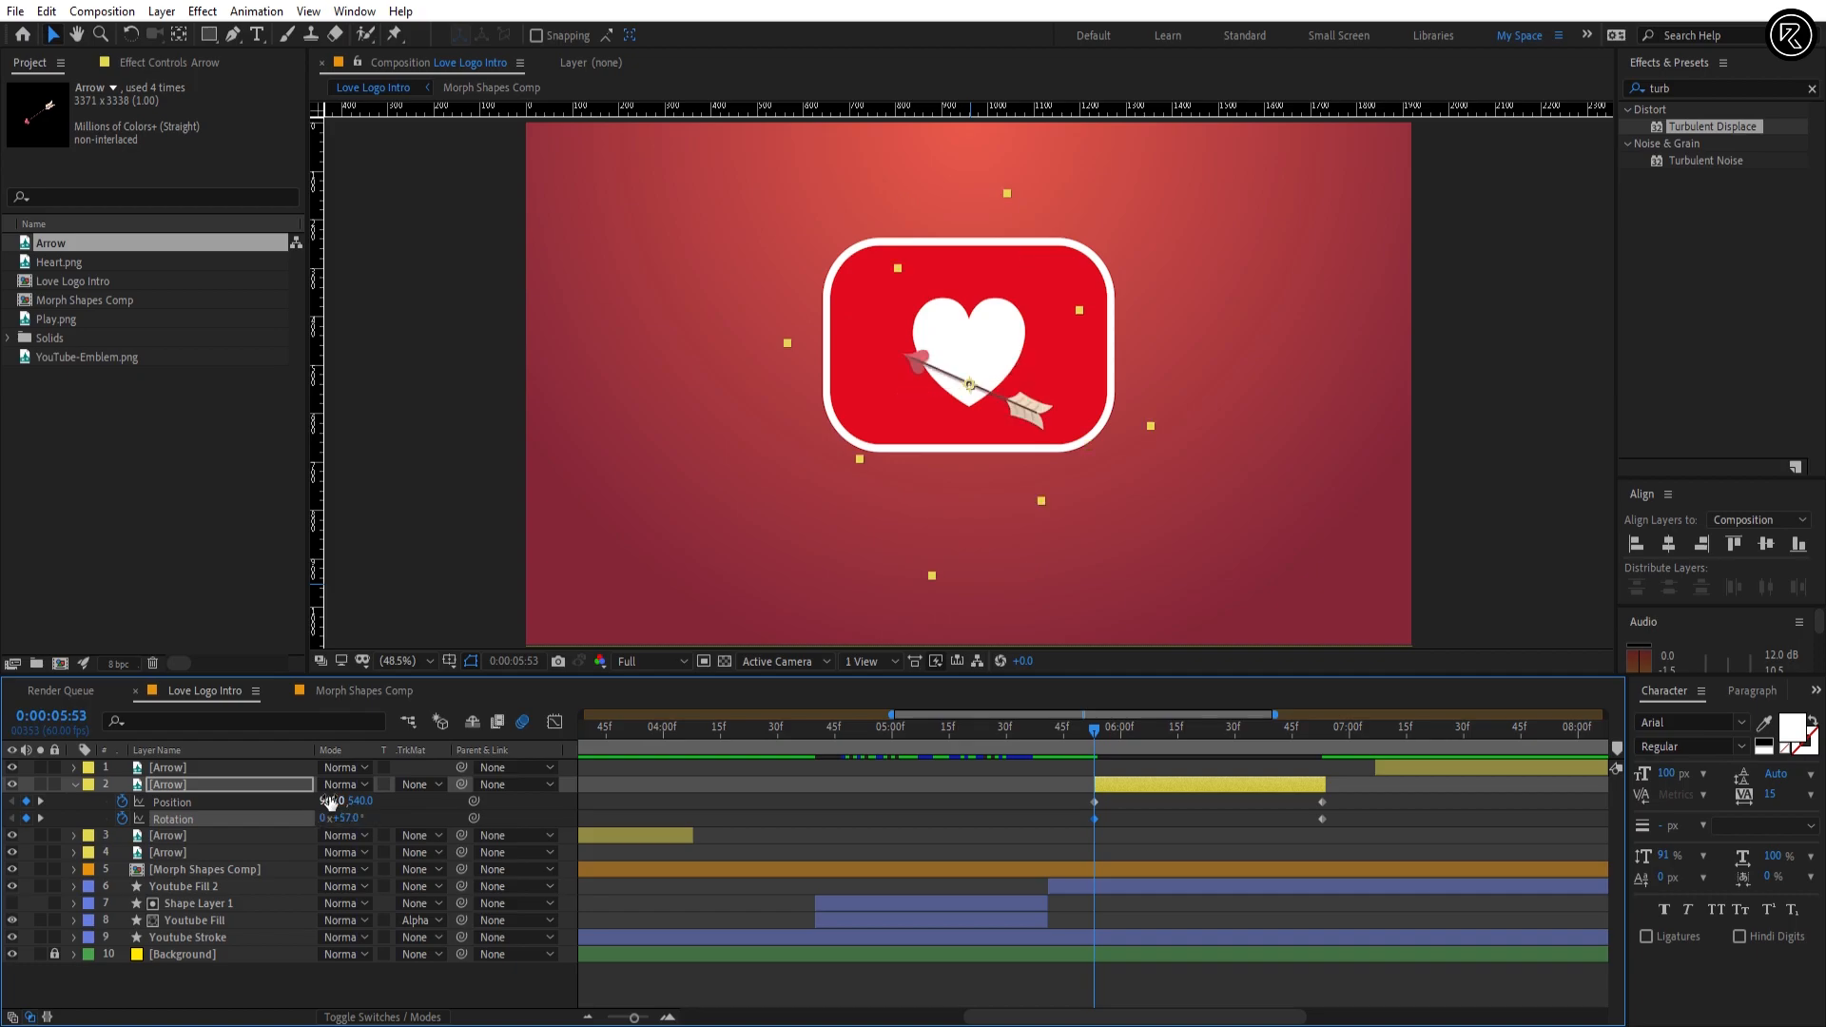
type("2100")
key("Return")
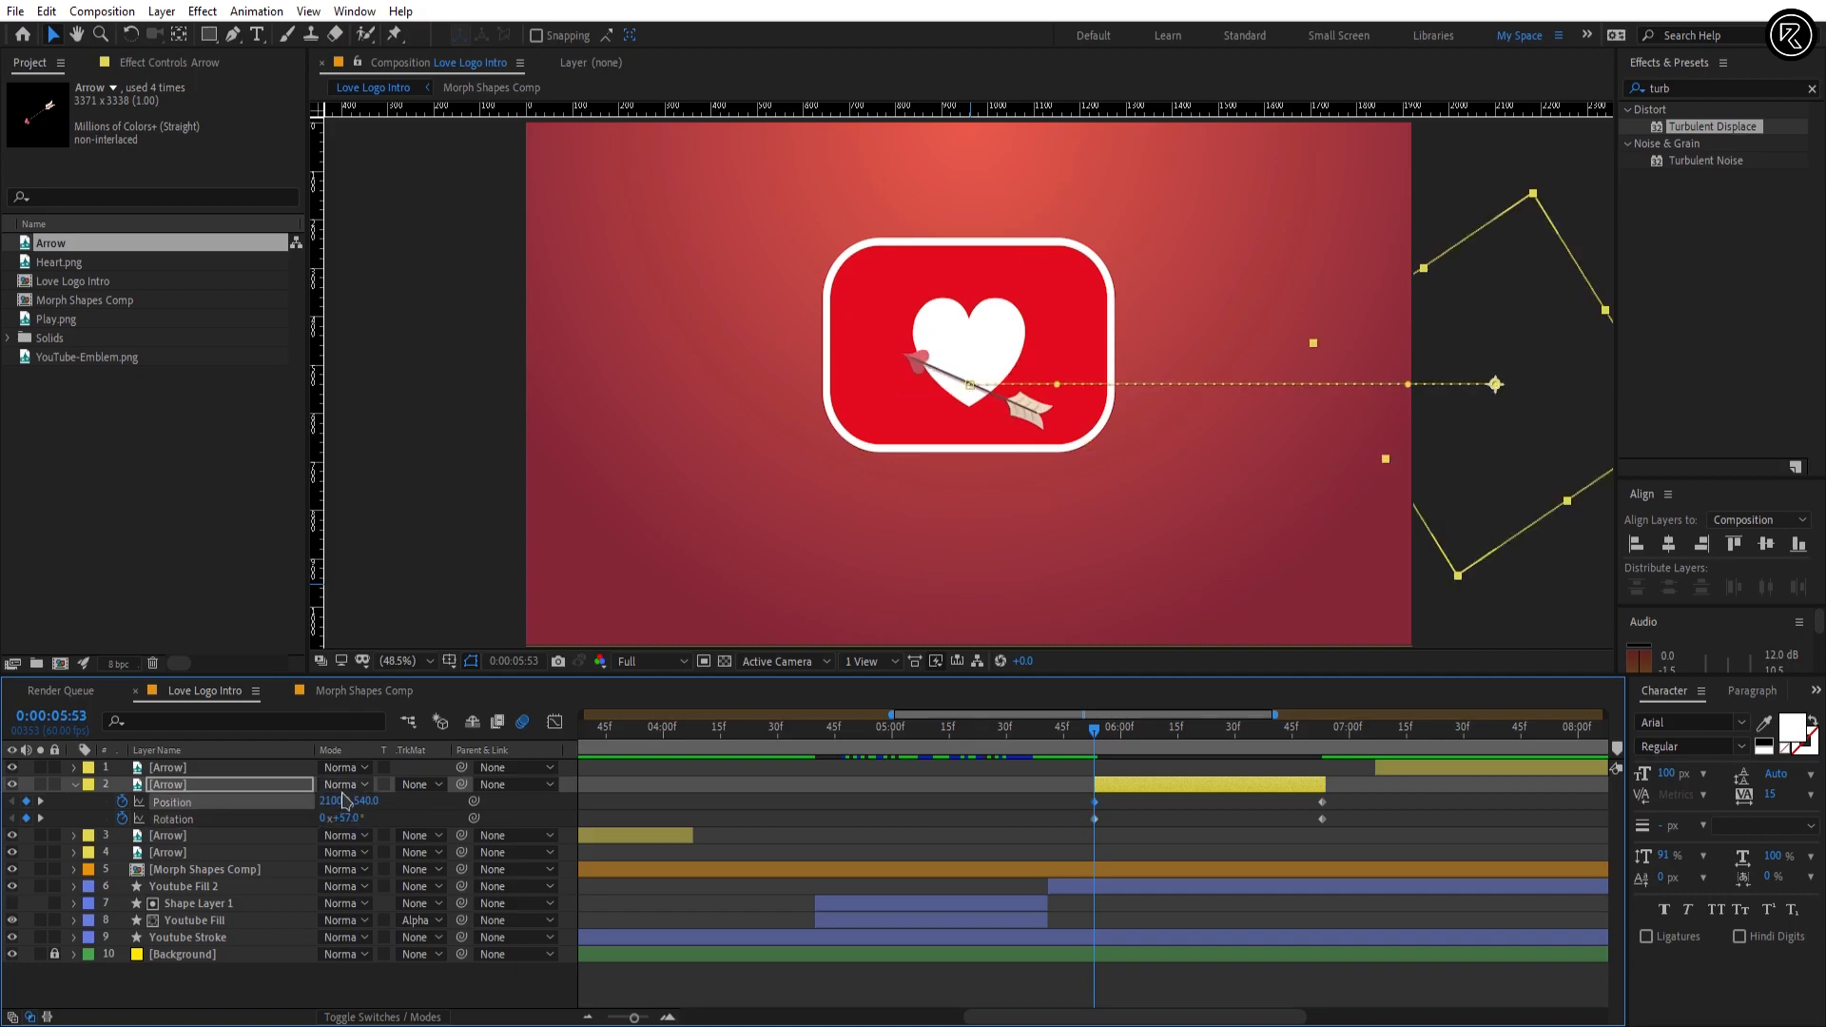
type("44")
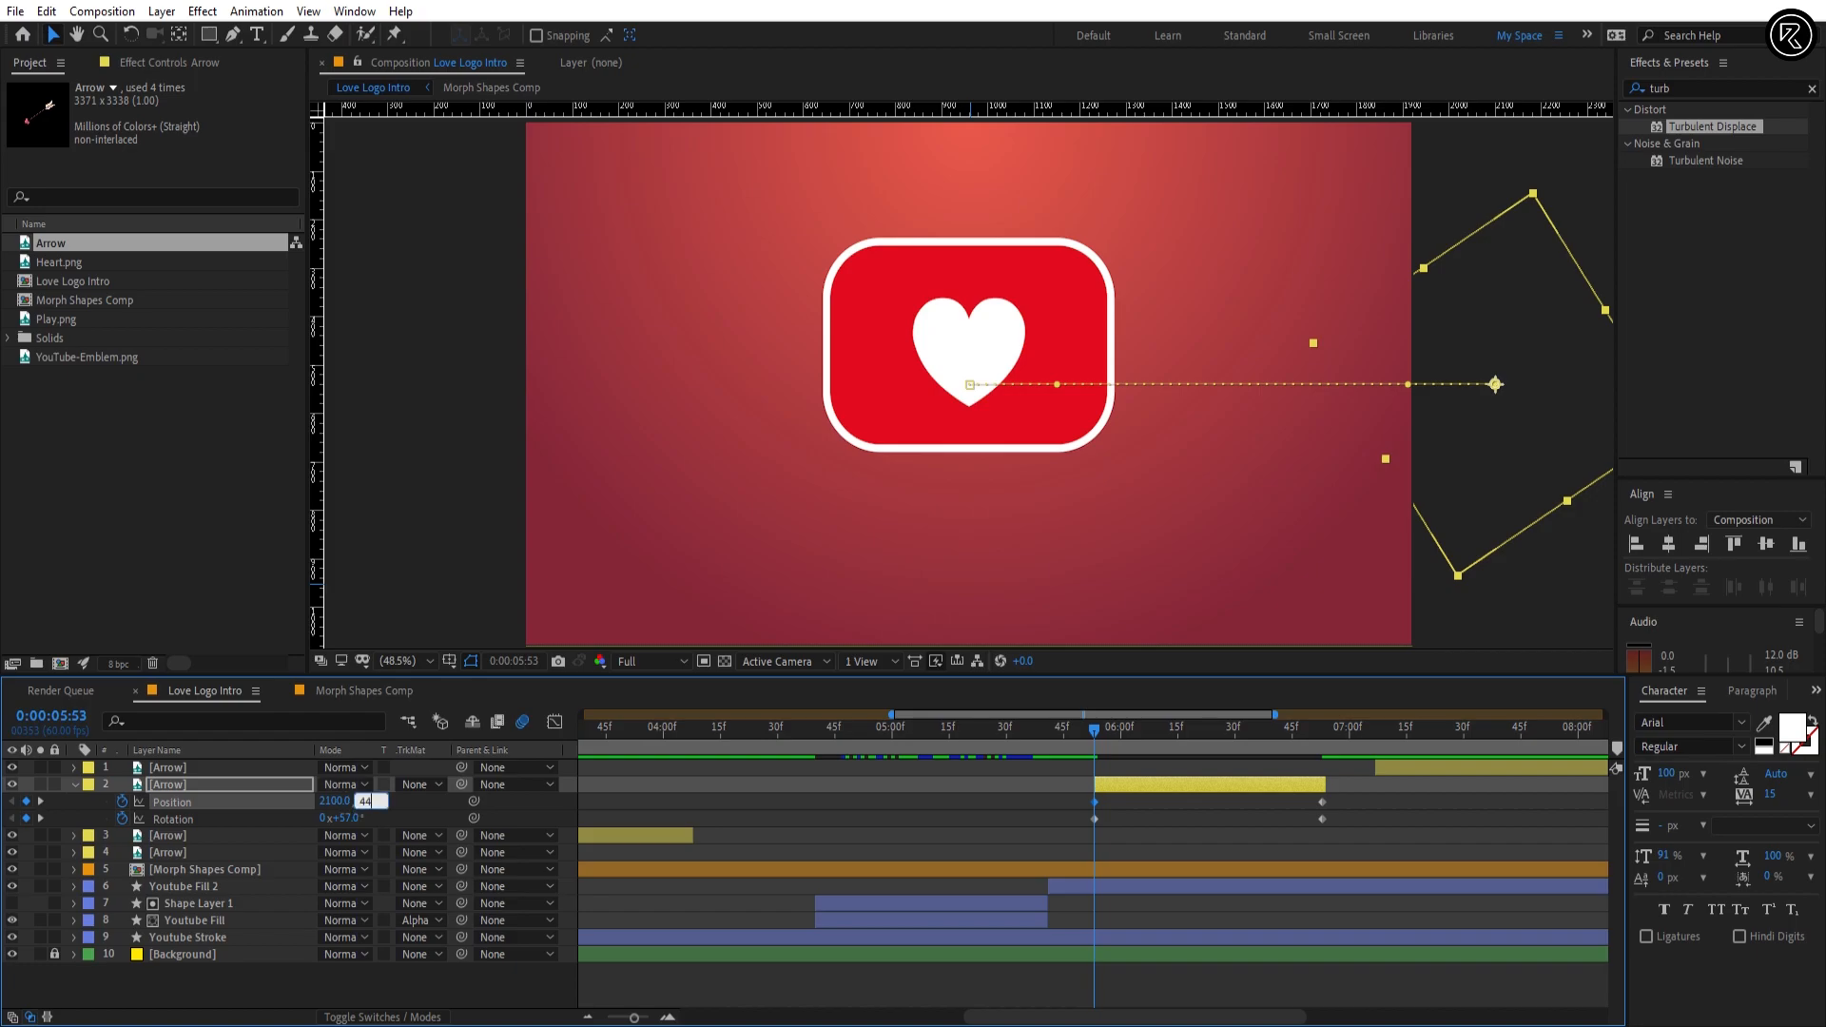
type("0")
key("Return")
Step: At 0:00:06:53, set Arrow layer 2's Rotation to 25° and its Position to 540, 510
left_click_drag(1087, 761, 1322, 751)
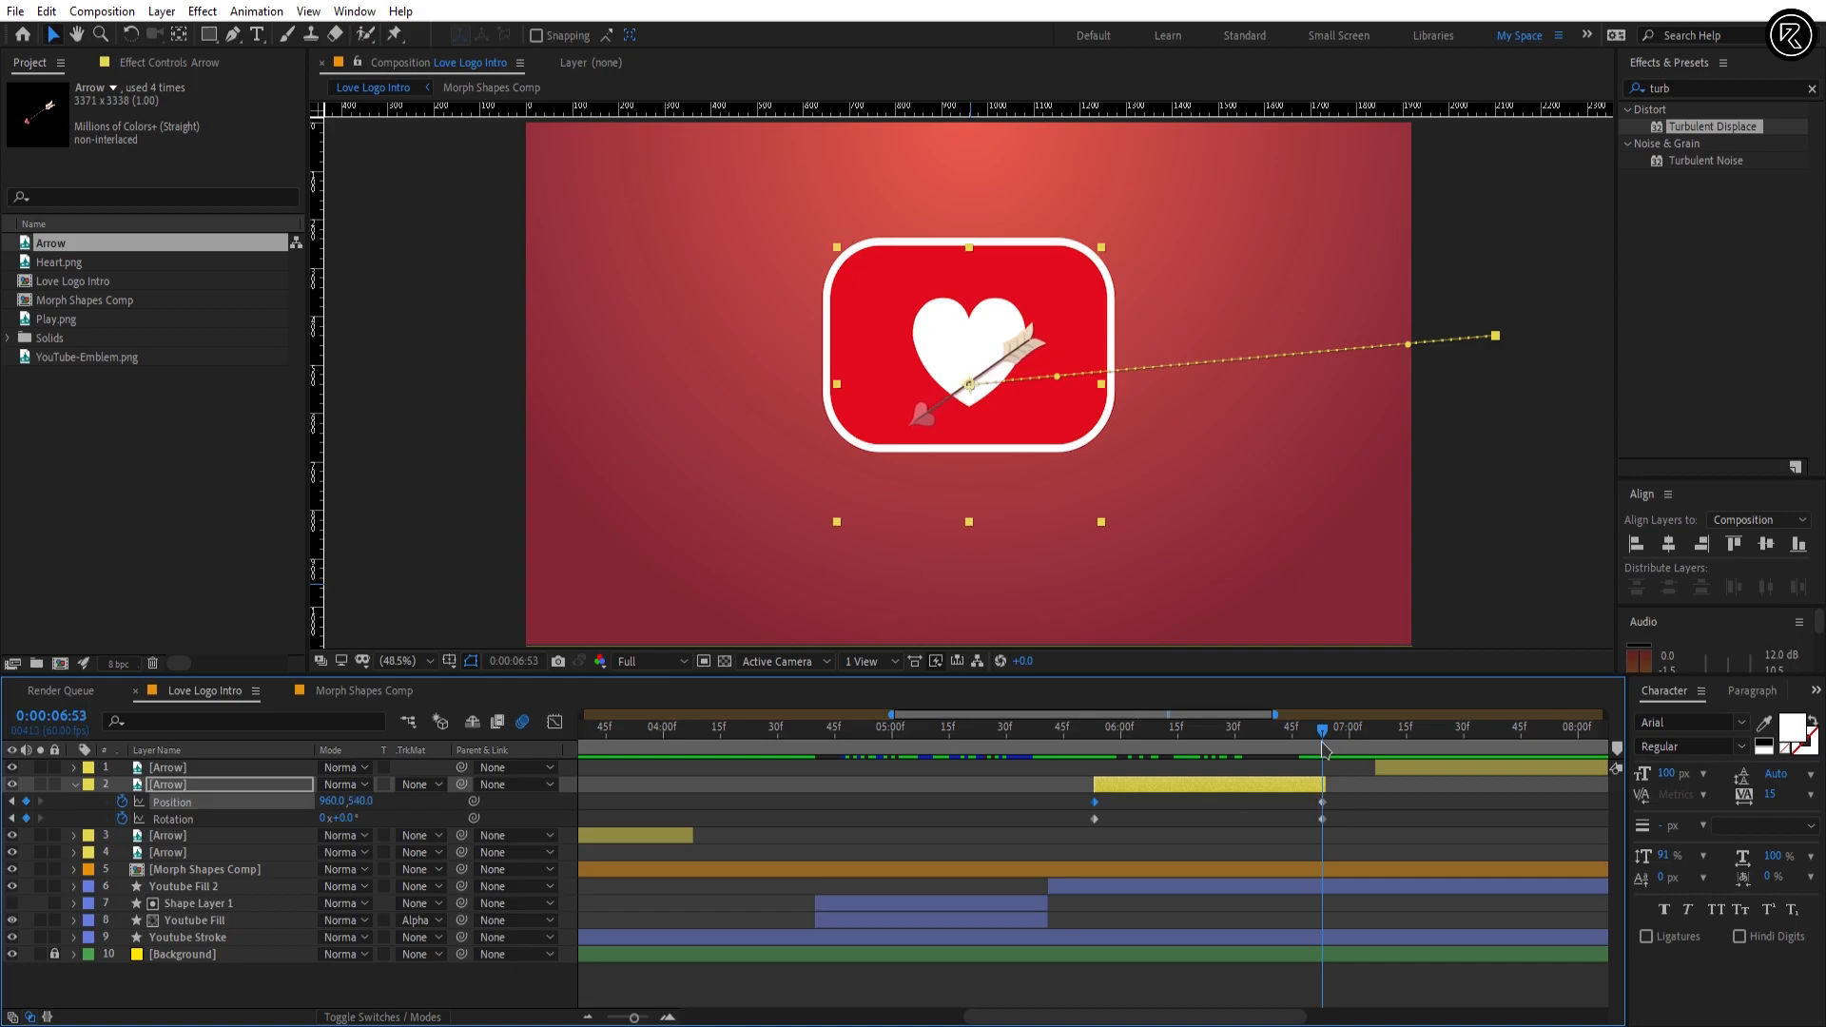
left_click(1310, 797)
left_click_drag(348, 819, 351, 823)
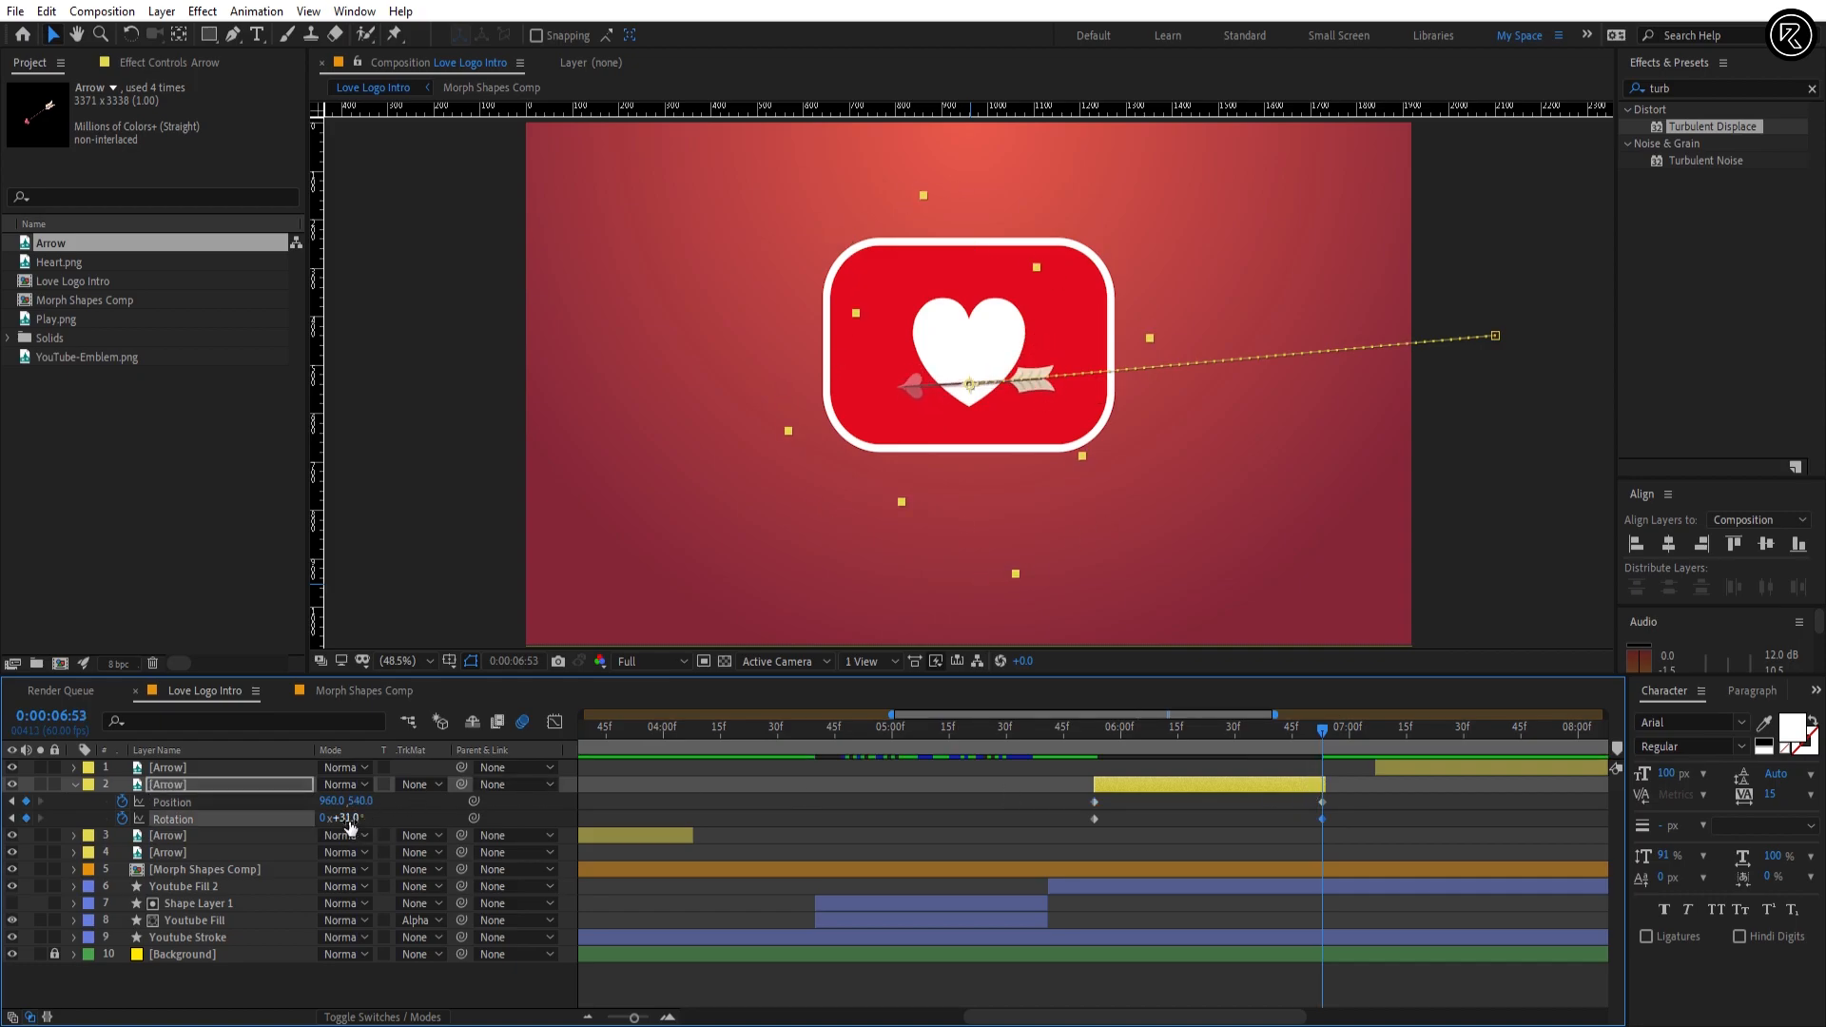
left_click(348, 819)
type("25")
key("Return")
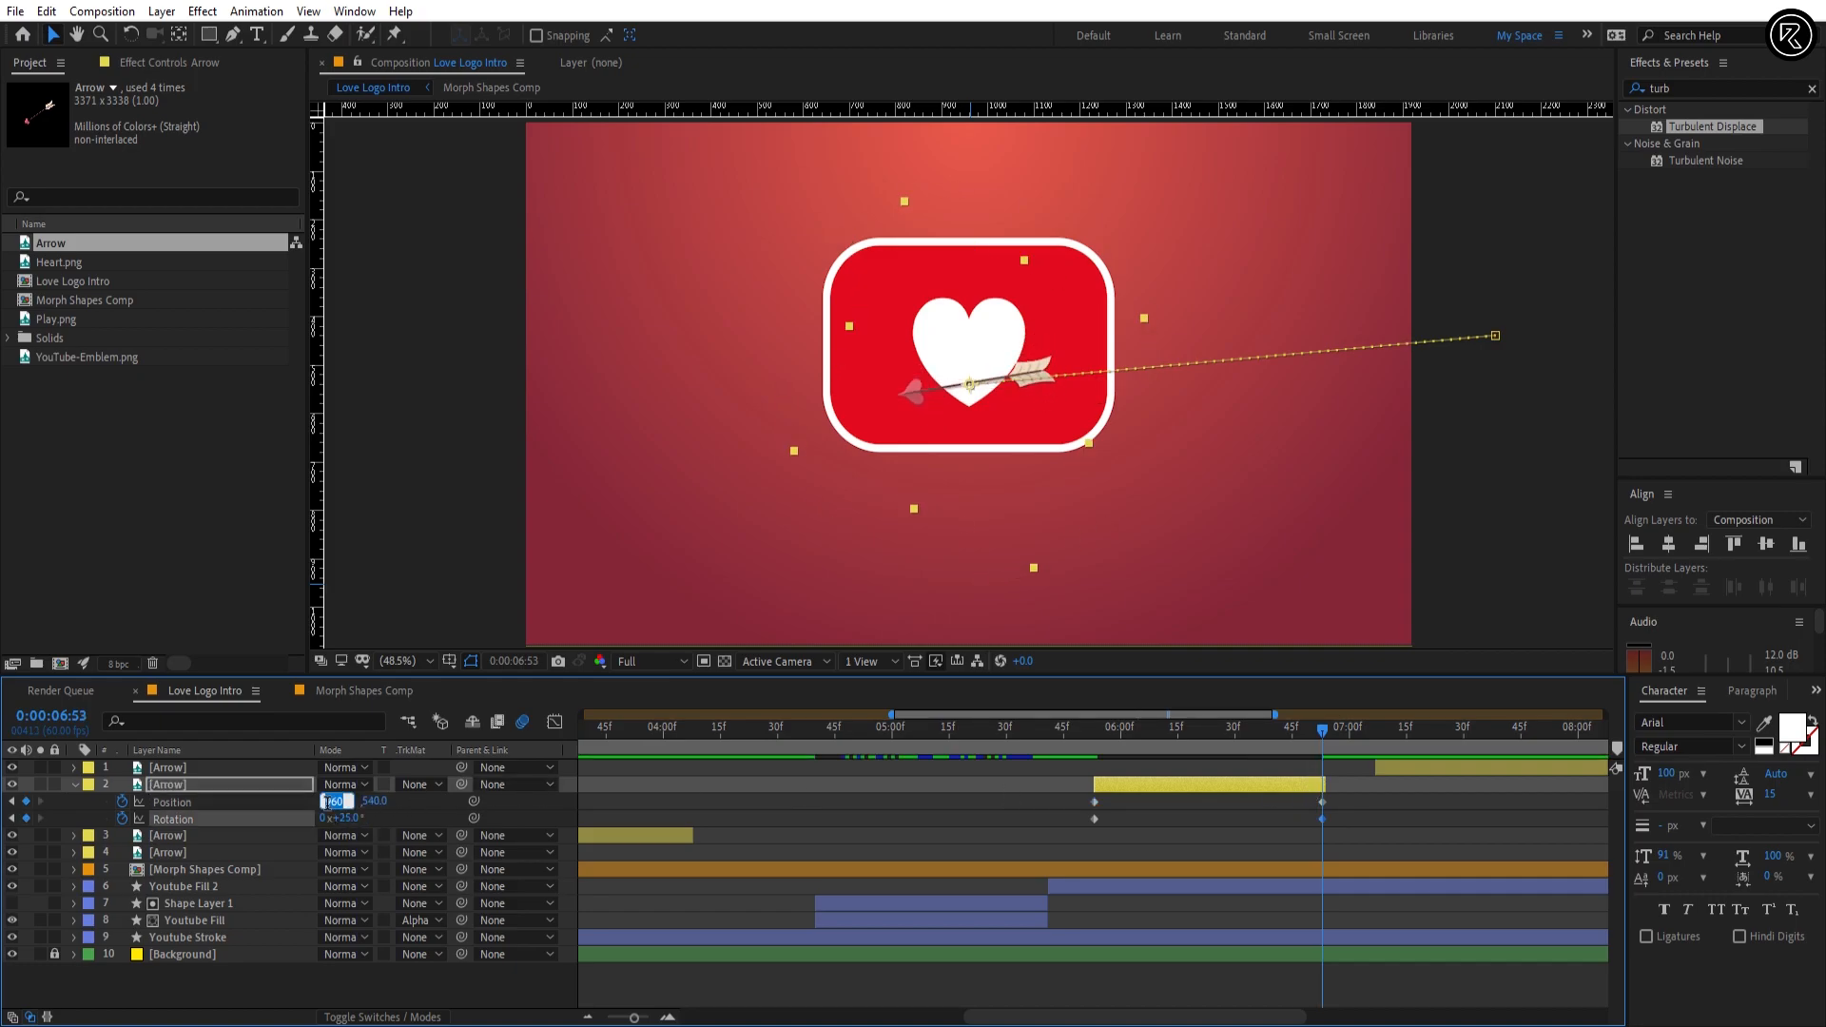
key("Return")
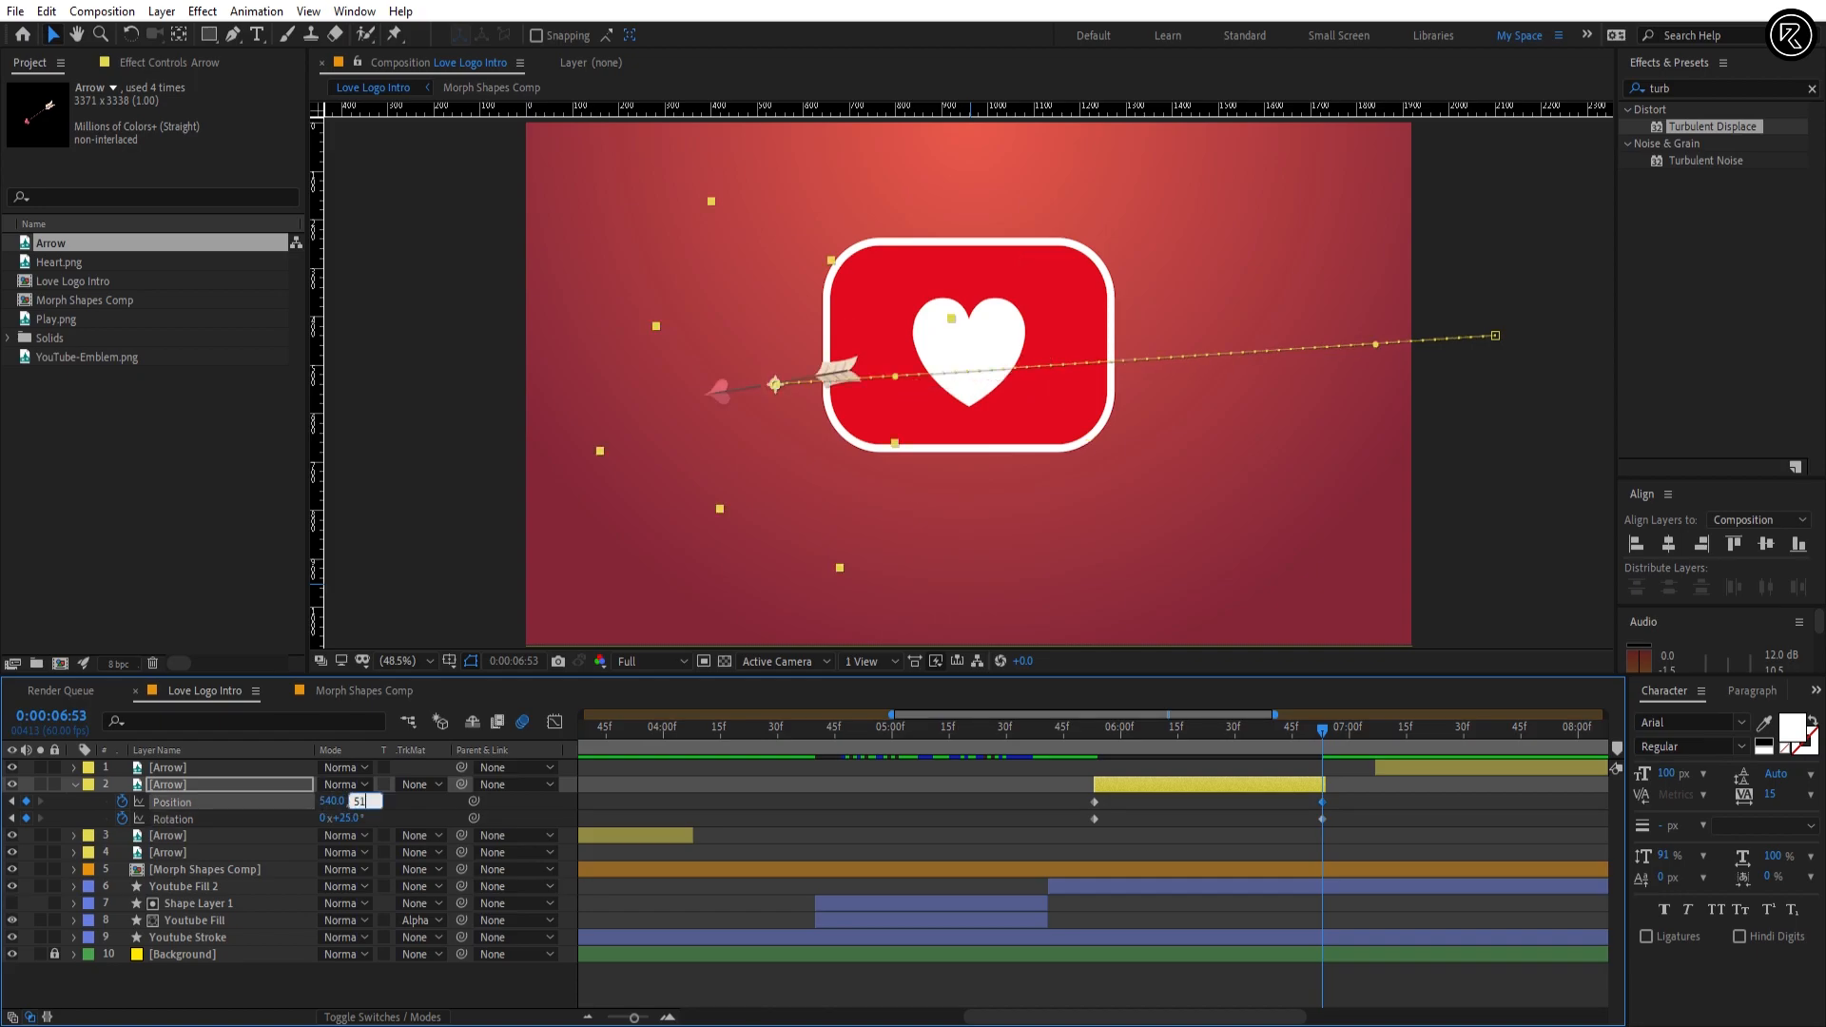
type("510")
key("Return")
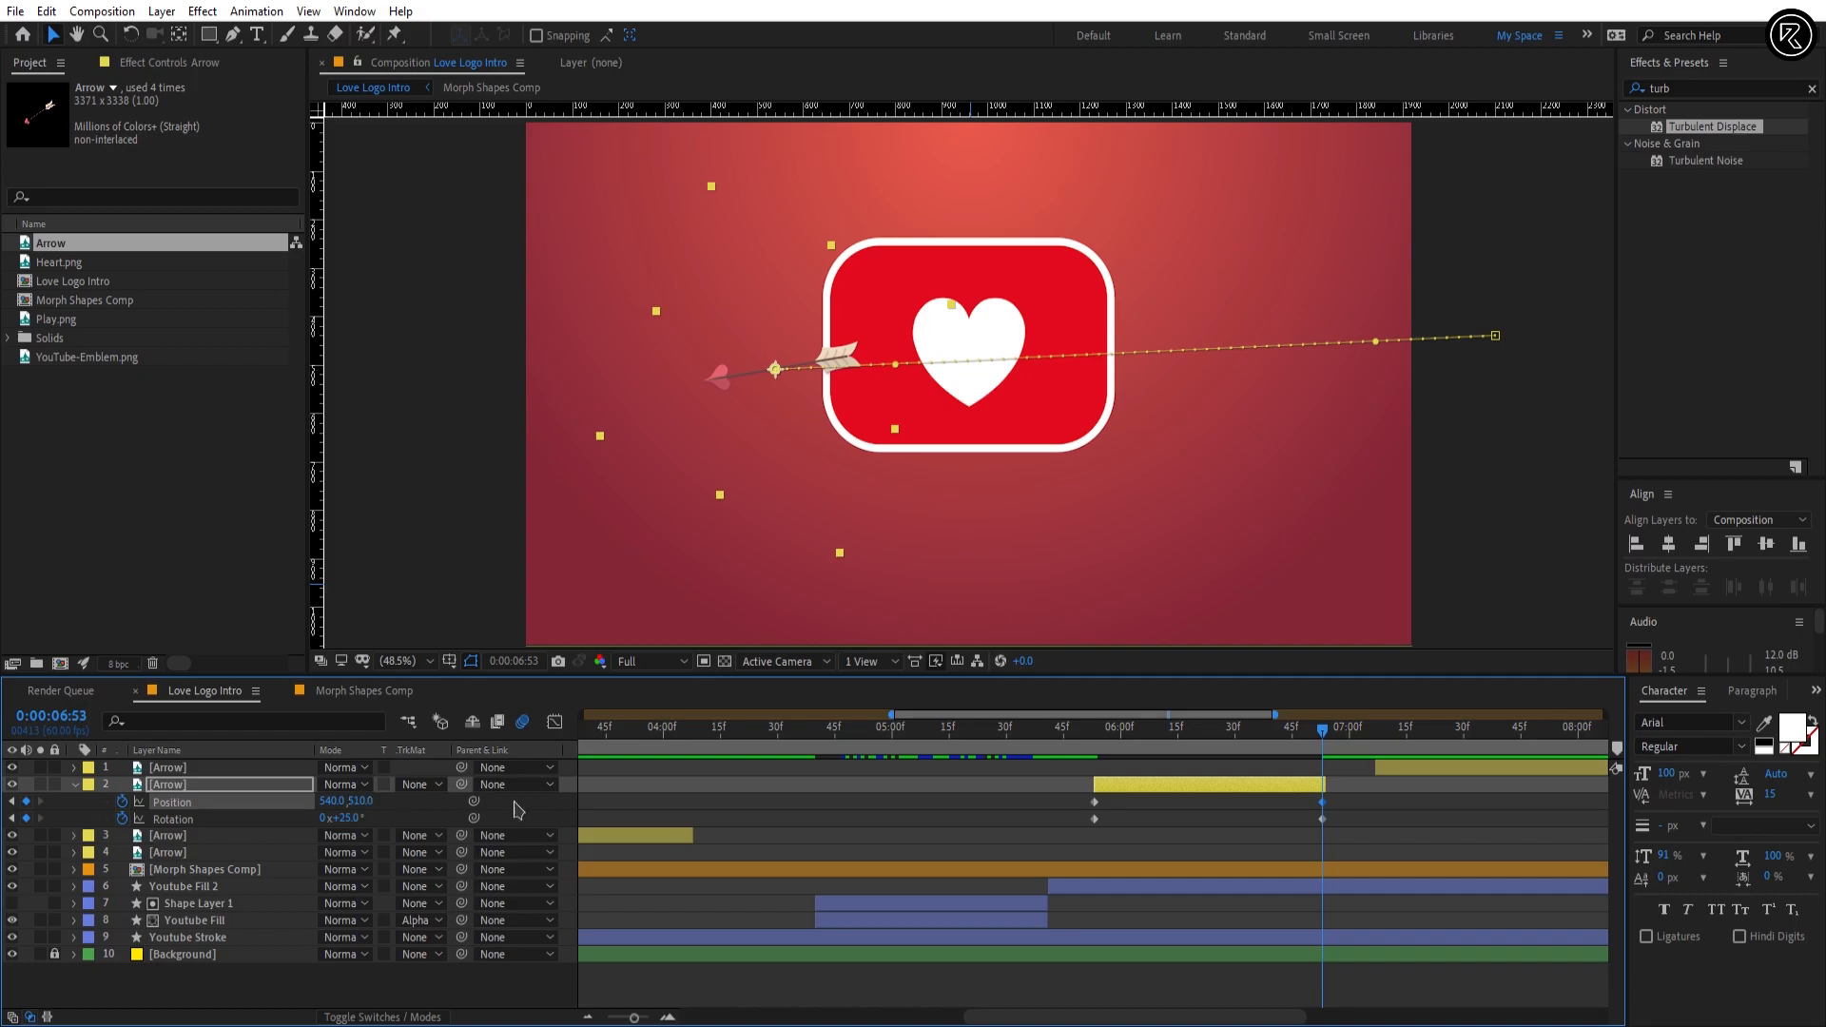
Step: Apply Easy Ease to all Position and Rotation keyframes of Arrow layer 2
left_click_drag(1345, 797, 1070, 839)
key("F9")
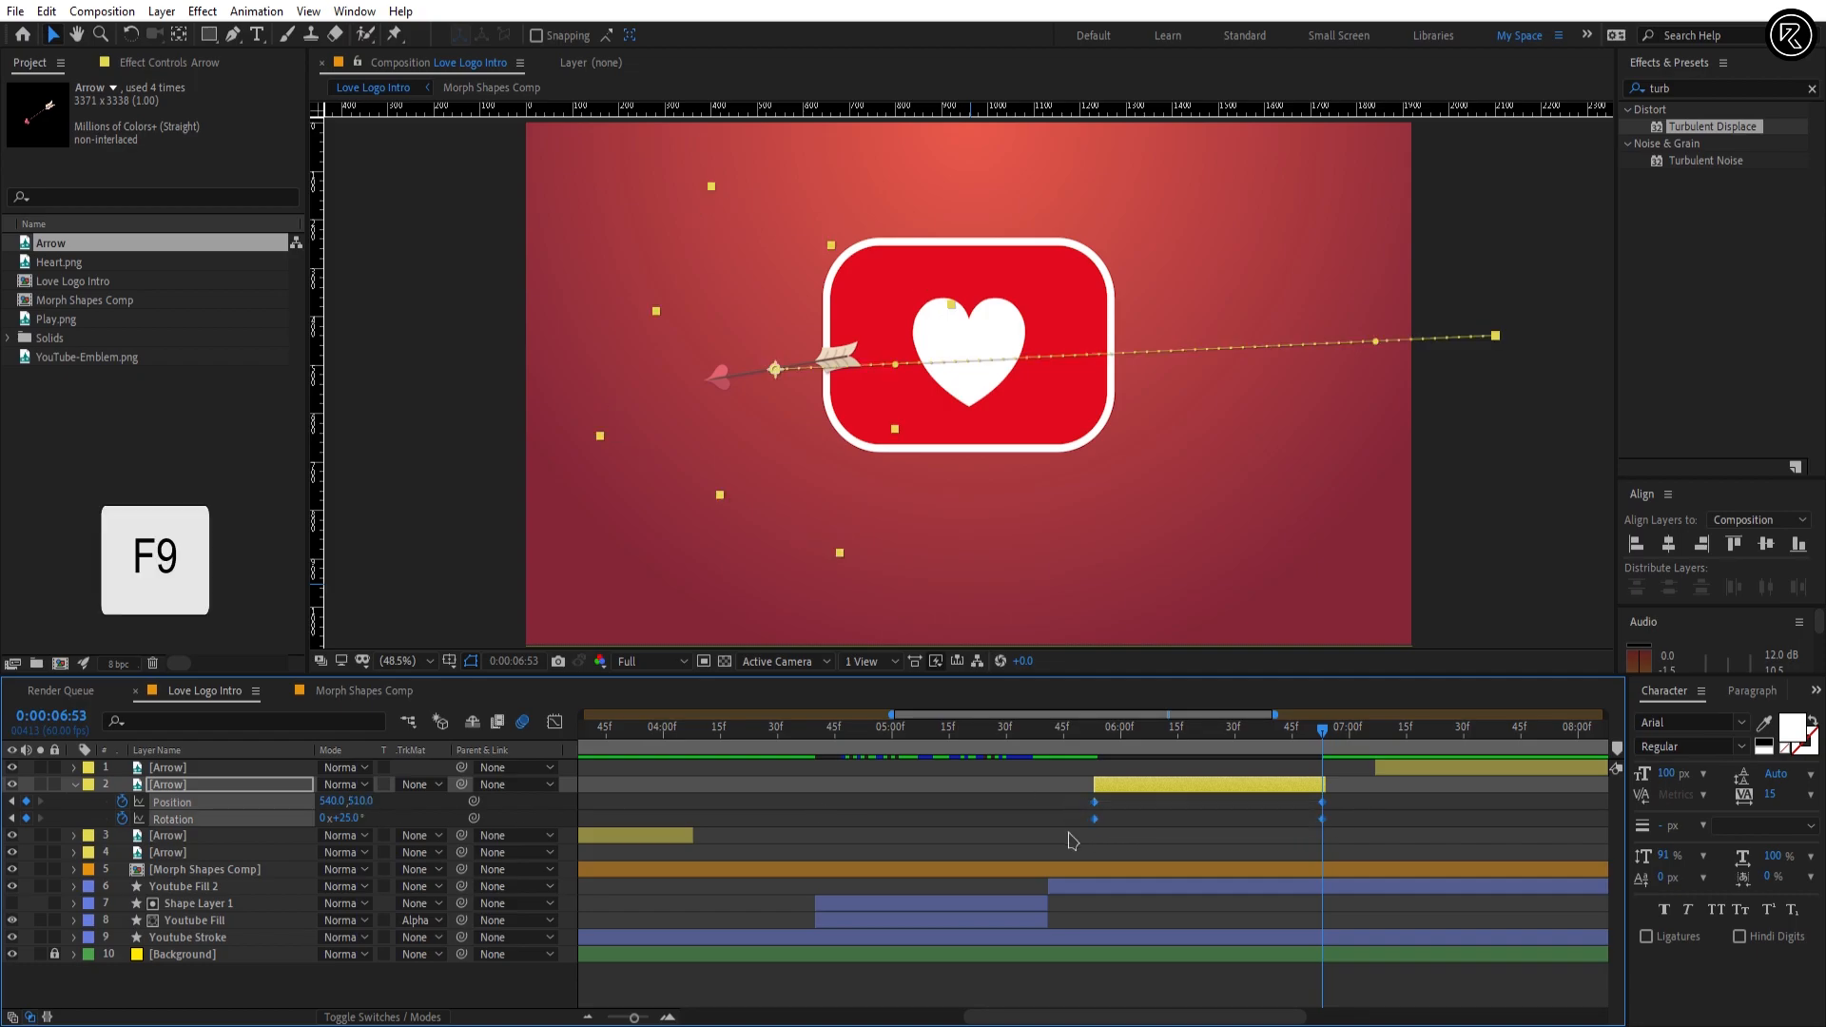
Step: In the speed graph, raise the incoming influence of Arrow layer 2's final Position and Rotation keyframes to about 95%
left_click_drag(1279, 805, 1362, 861)
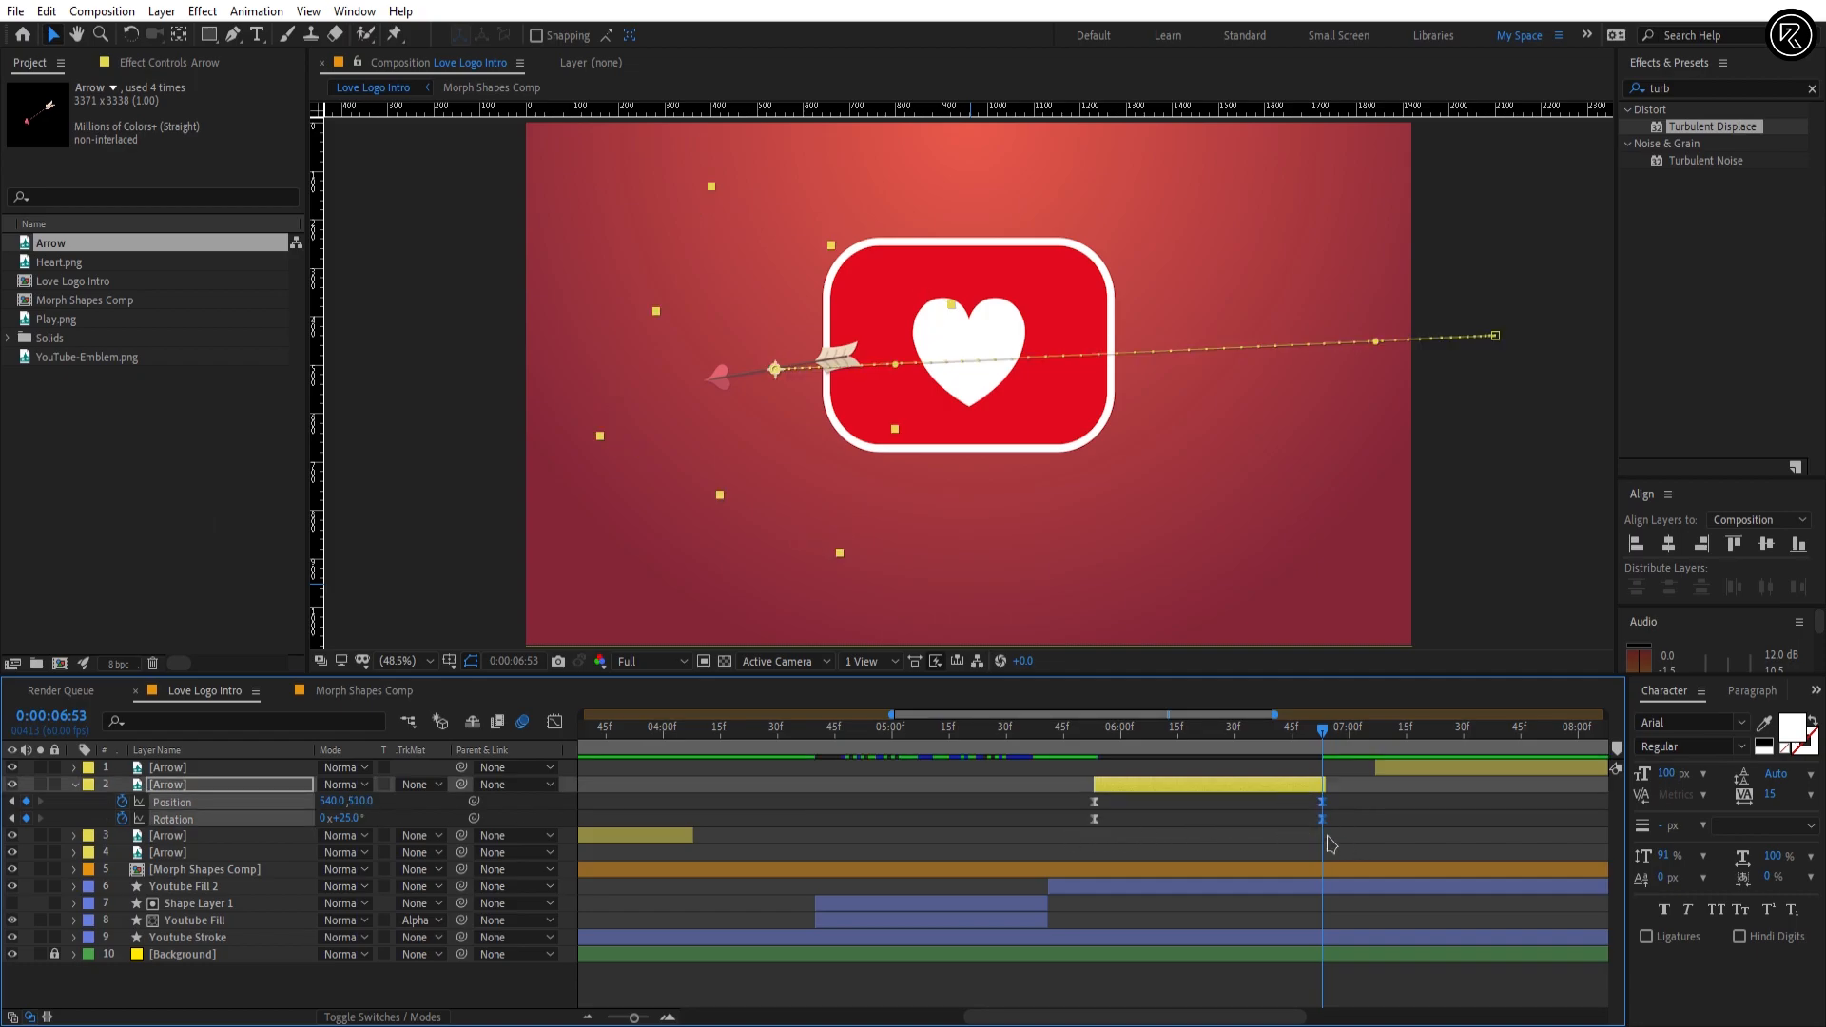
left_click(555, 723)
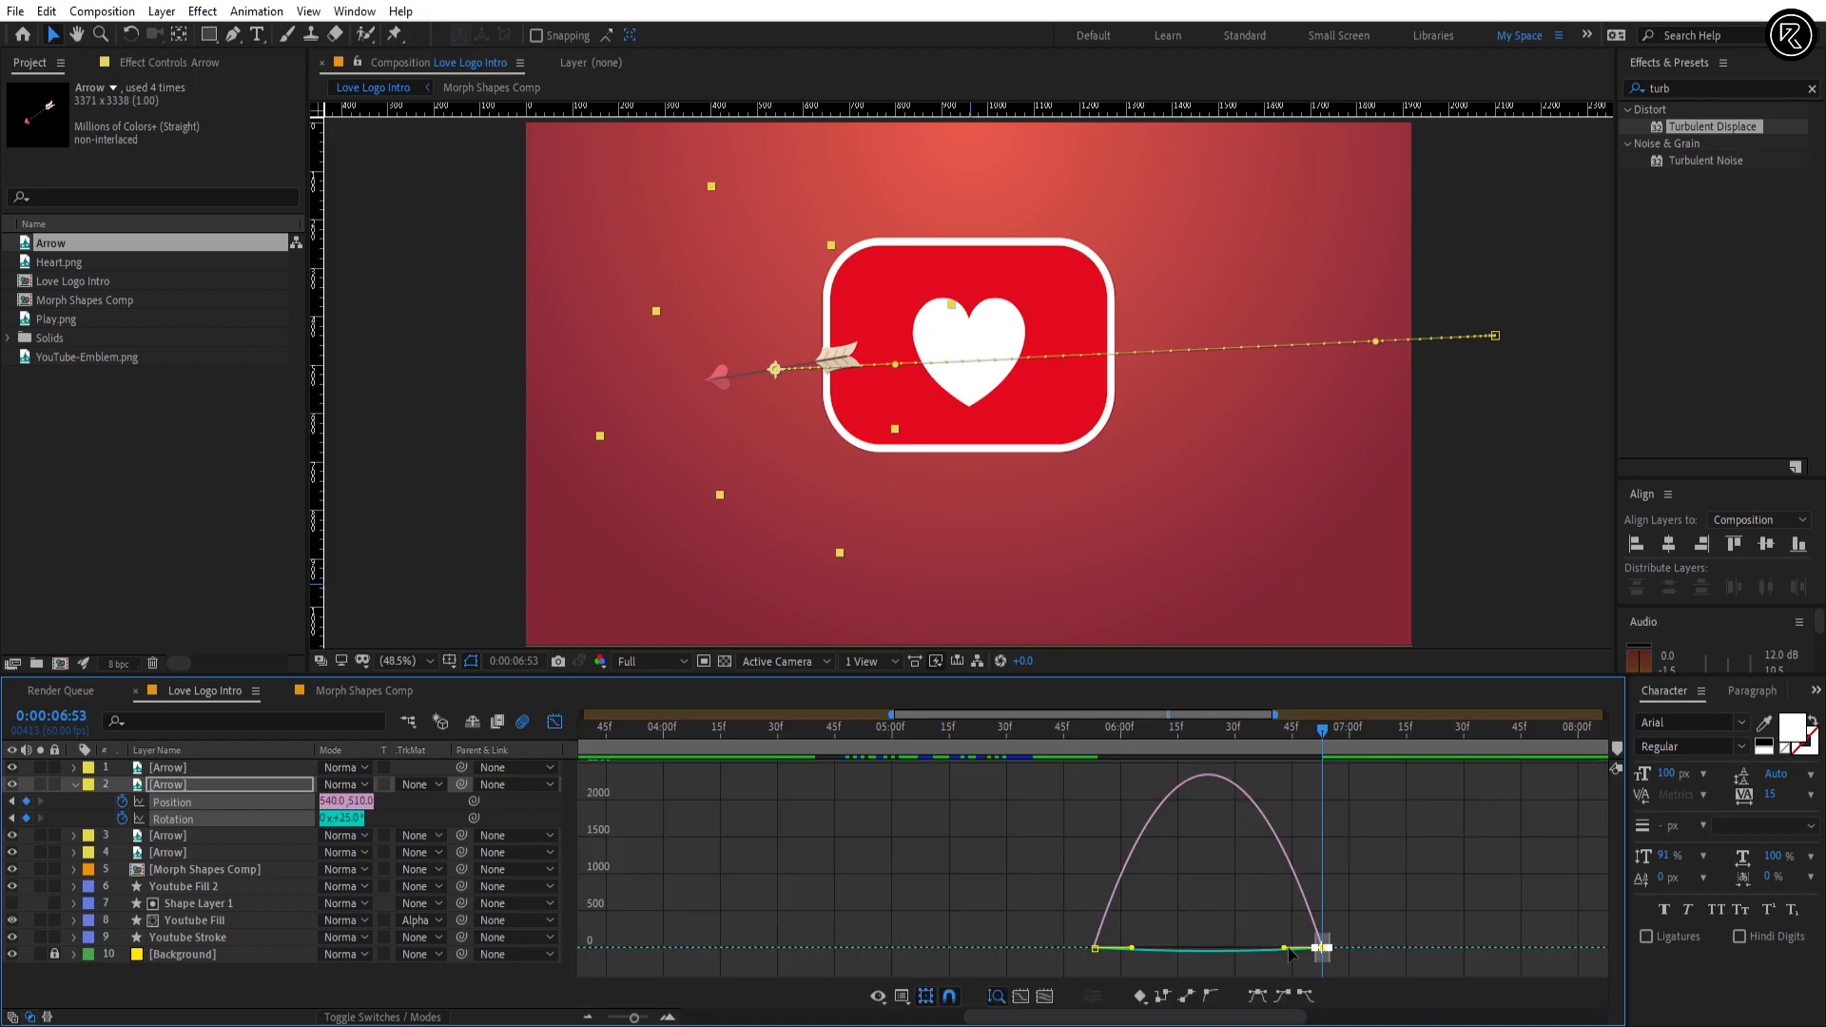
left_click_drag(1286, 948, 1208, 951)
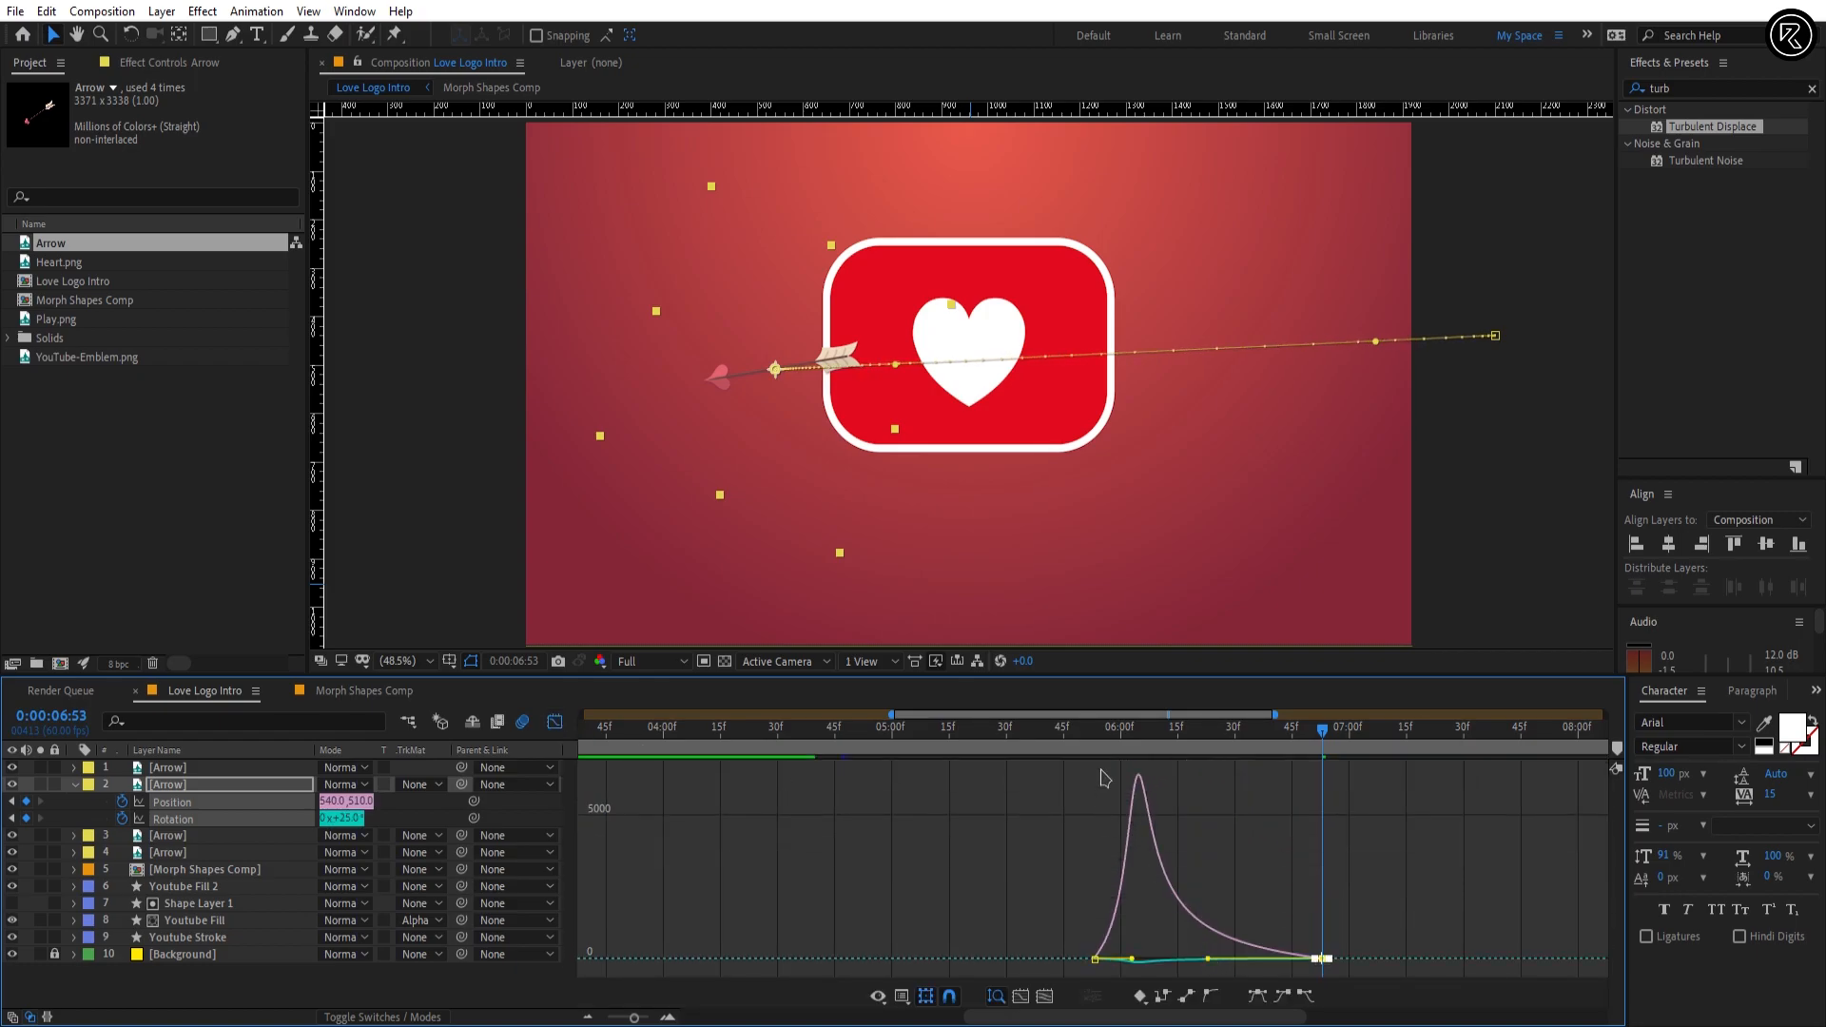
key("space")
key("space")
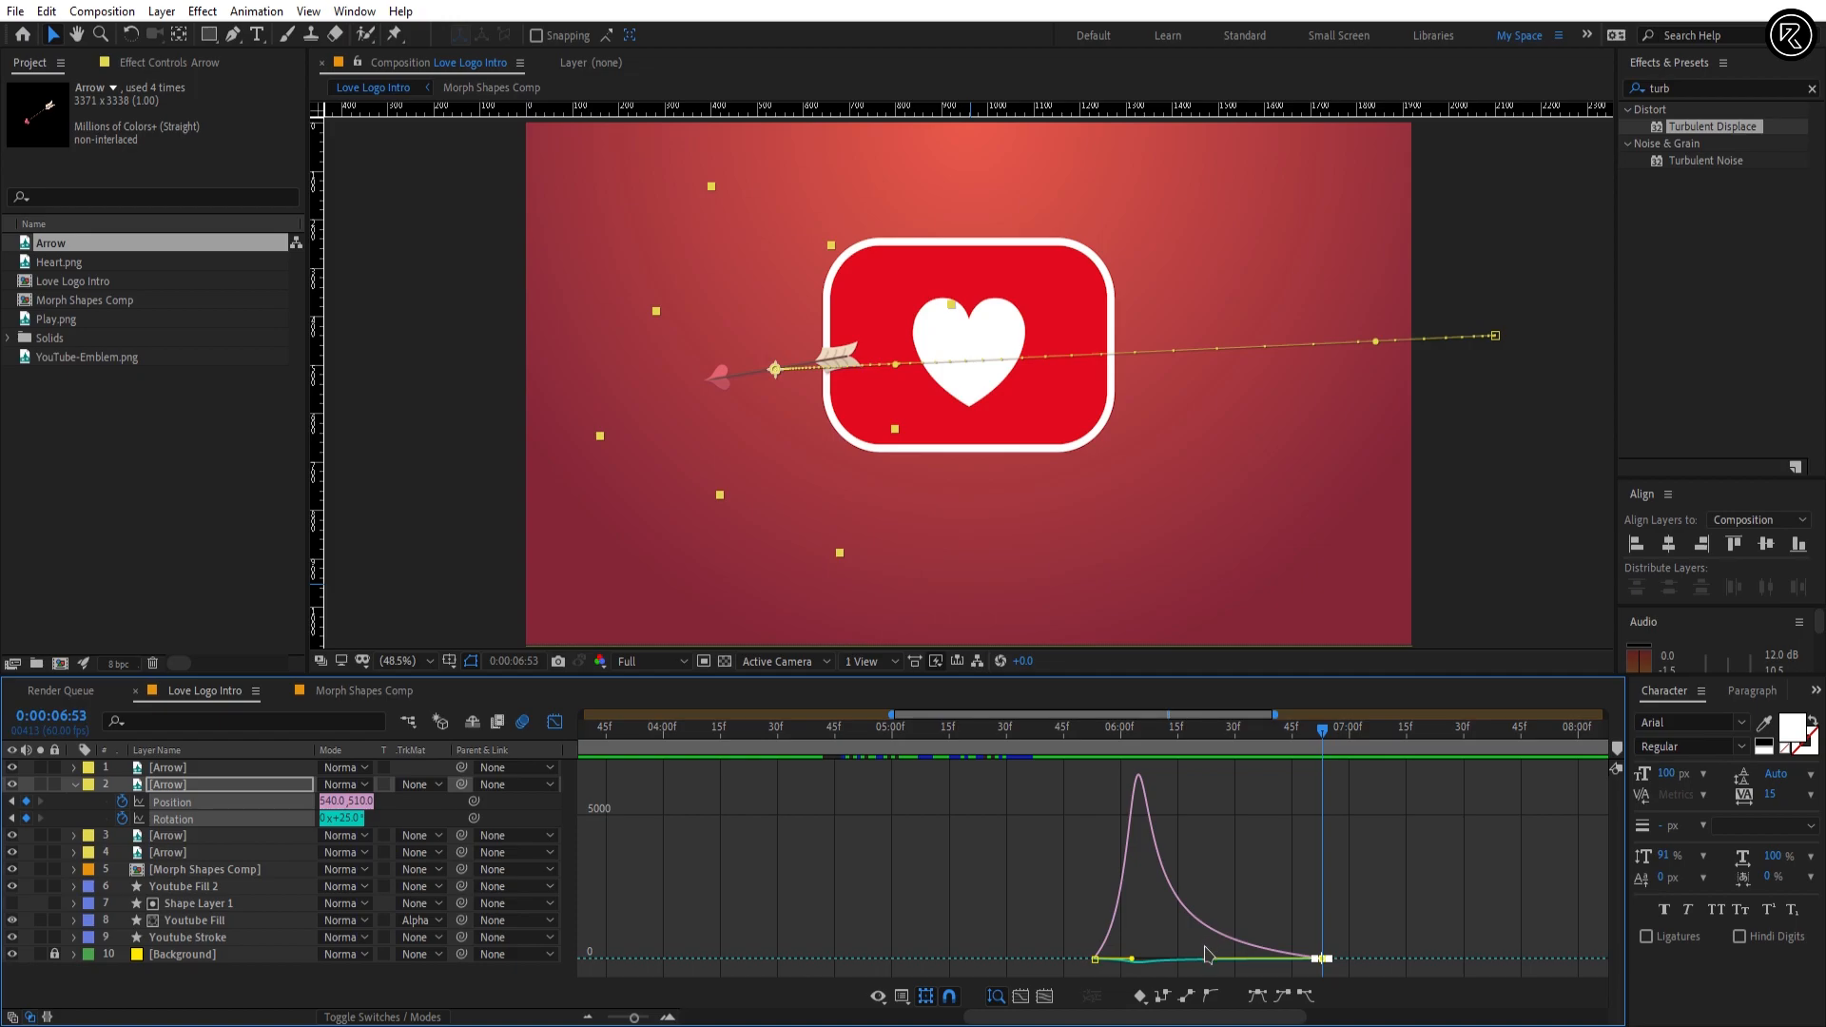
left_click_drag(1208, 956, 1214, 954)
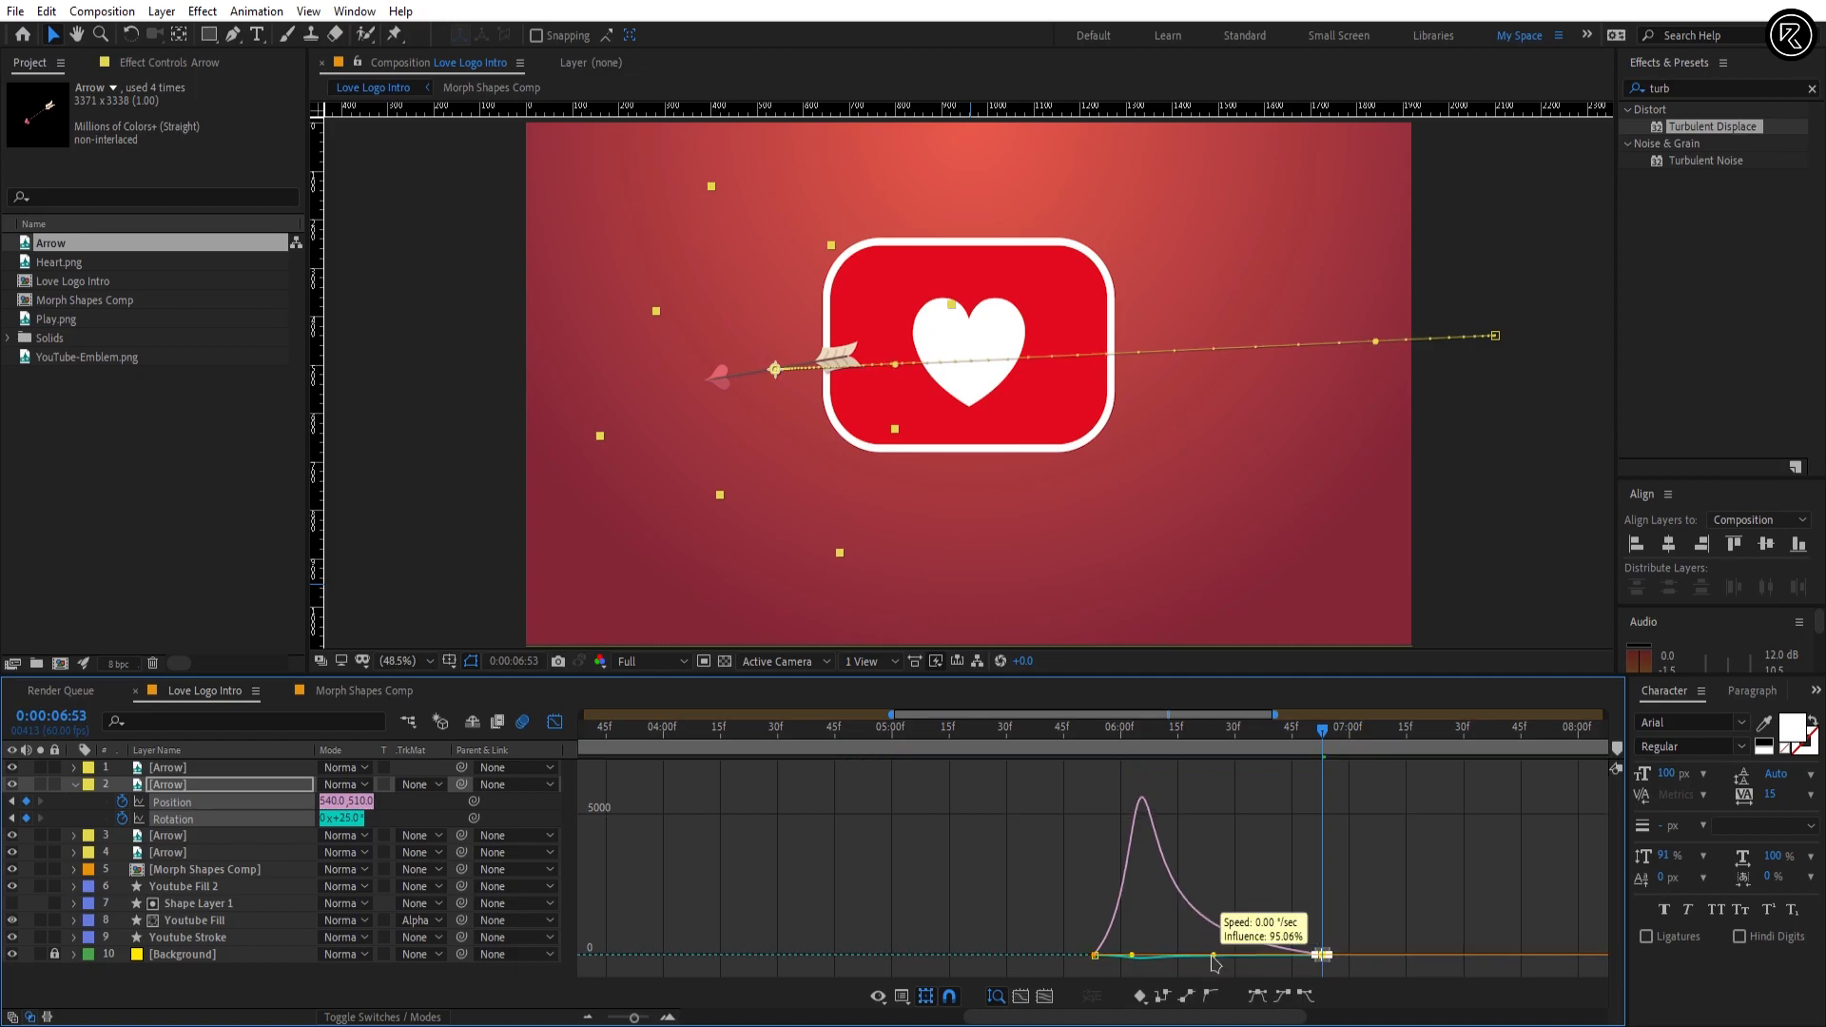
left_click(558, 725)
left_click(1246, 820)
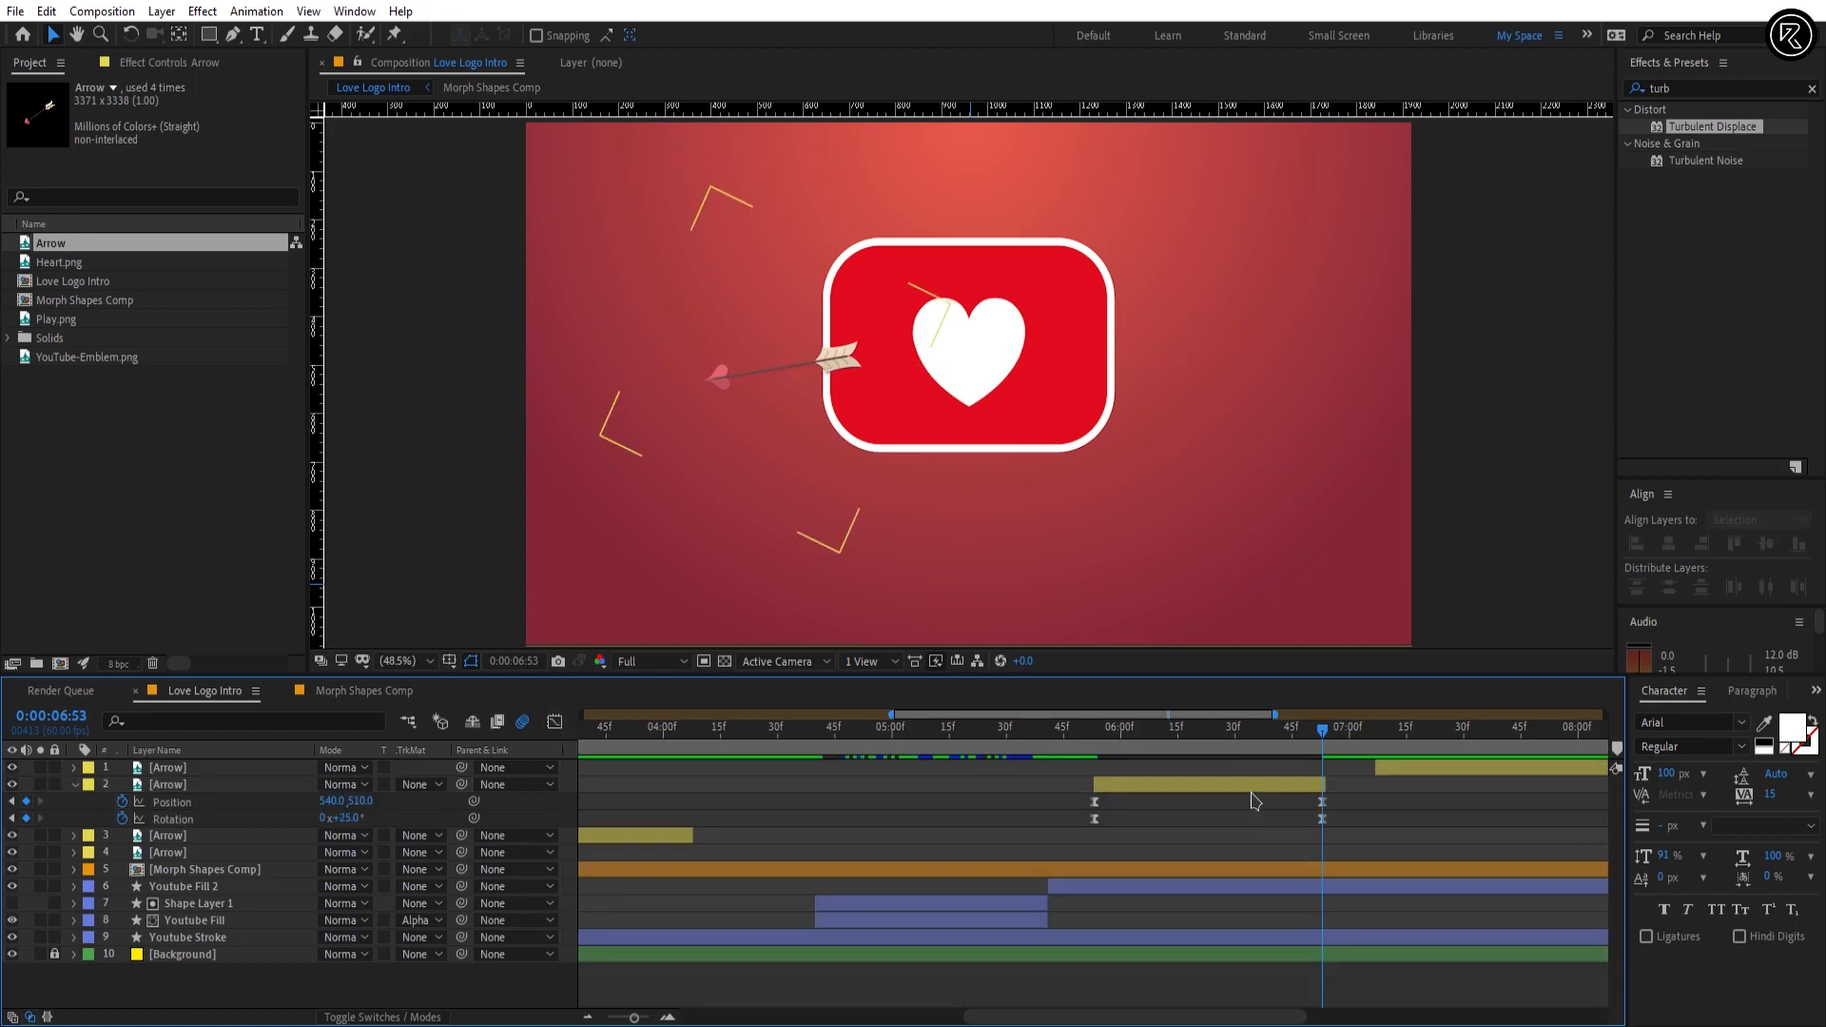
Step: At 0:00:06:00, set Arrow layer 2's Position to 1621, 342 and preview the arrow's flight
left_click(1137, 746)
left_click_drag(1137, 752, 1121, 752)
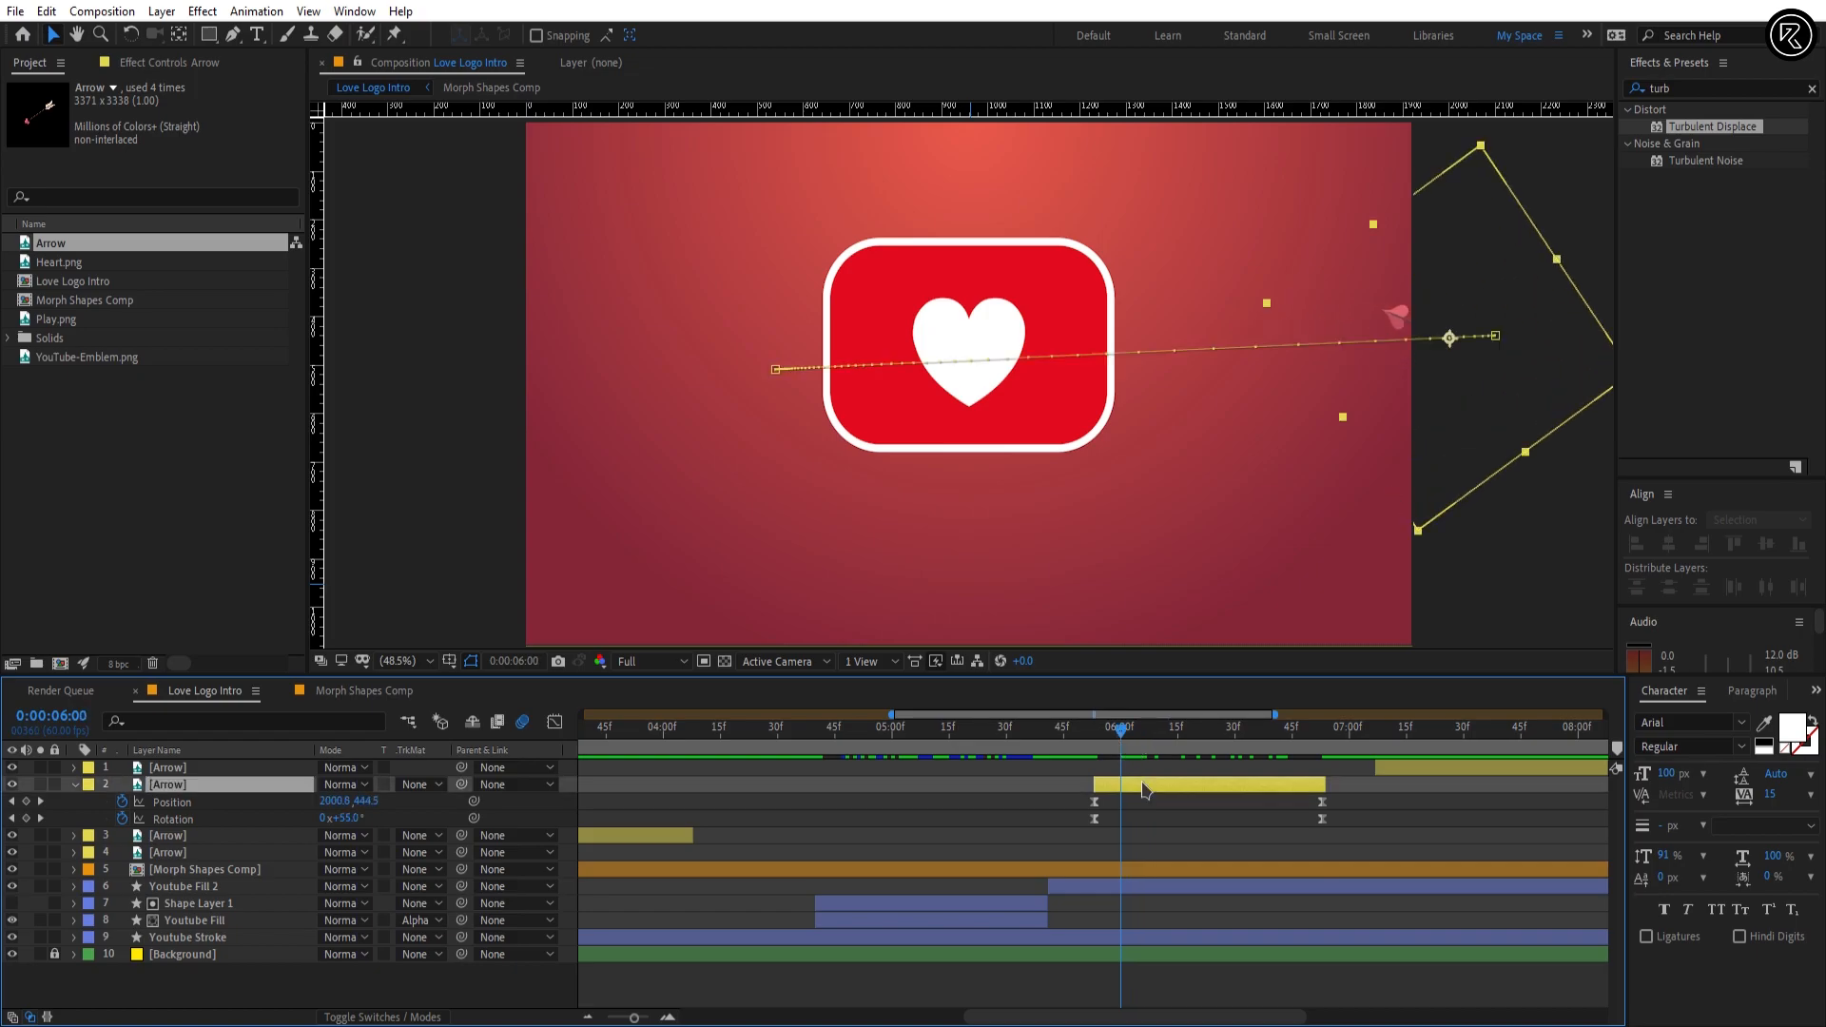
left_click(1147, 786)
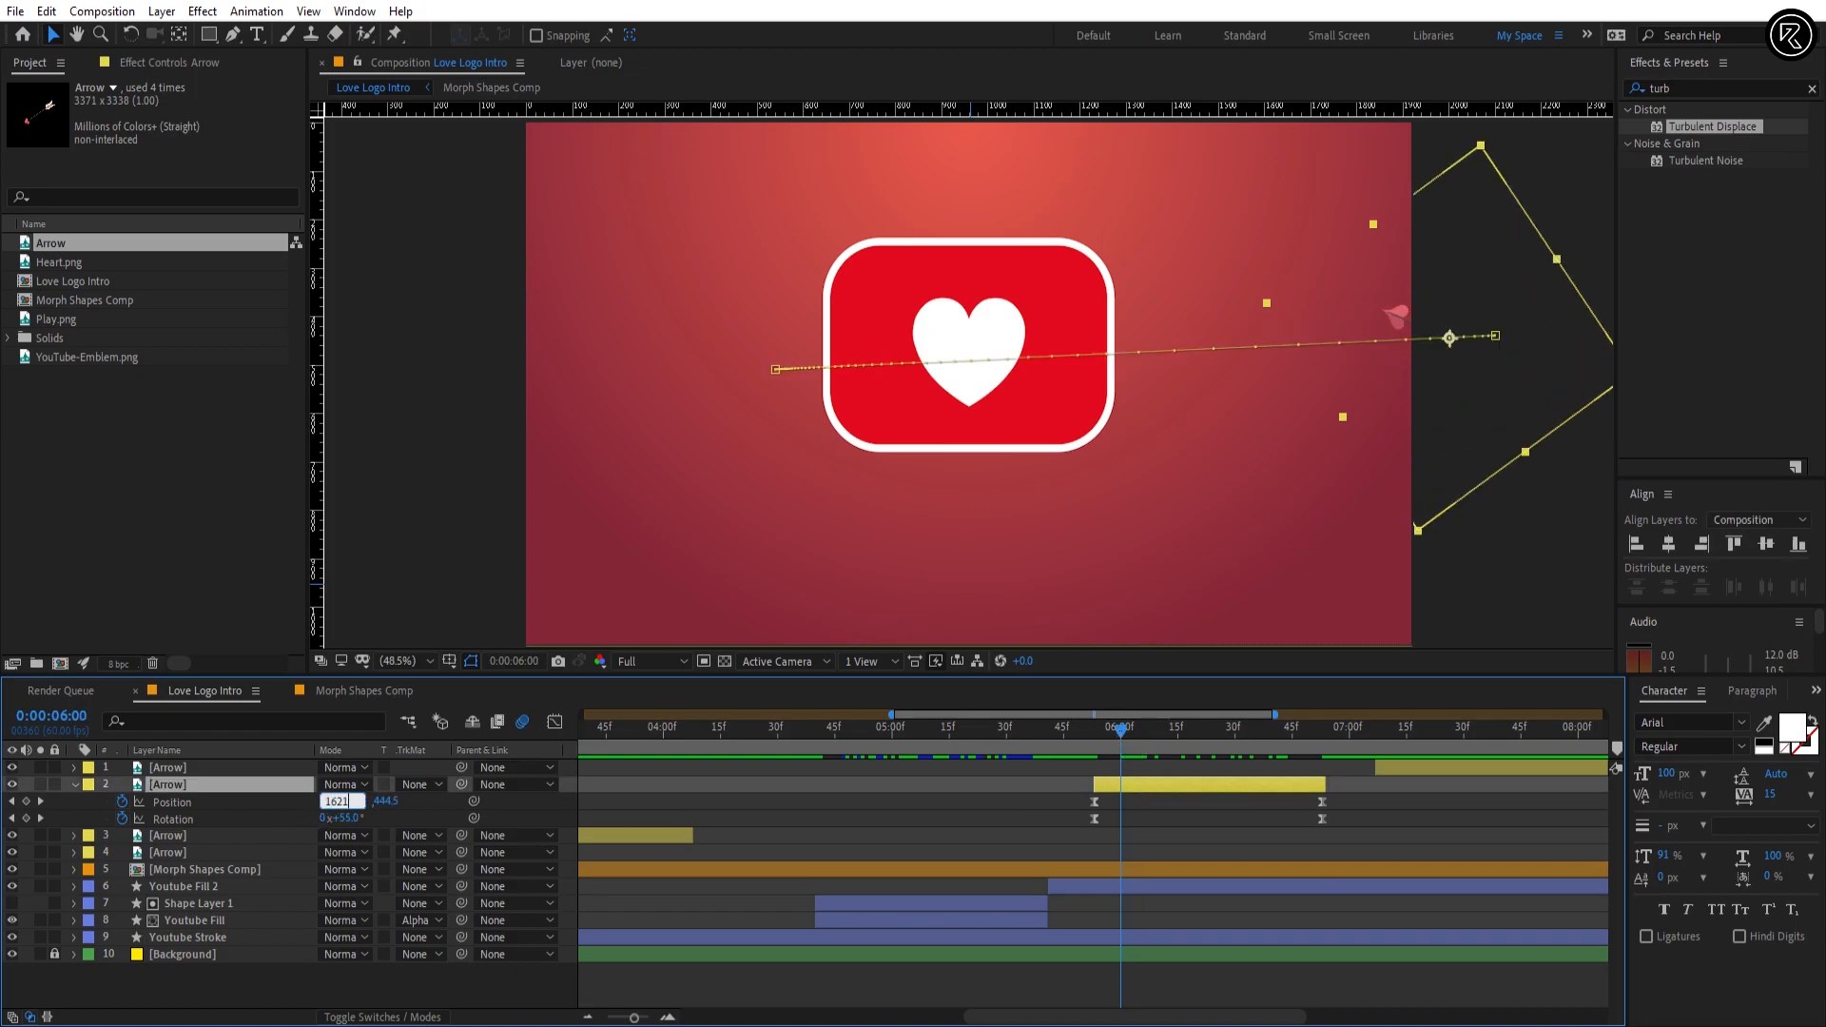
type("1621.8")
key("Return")
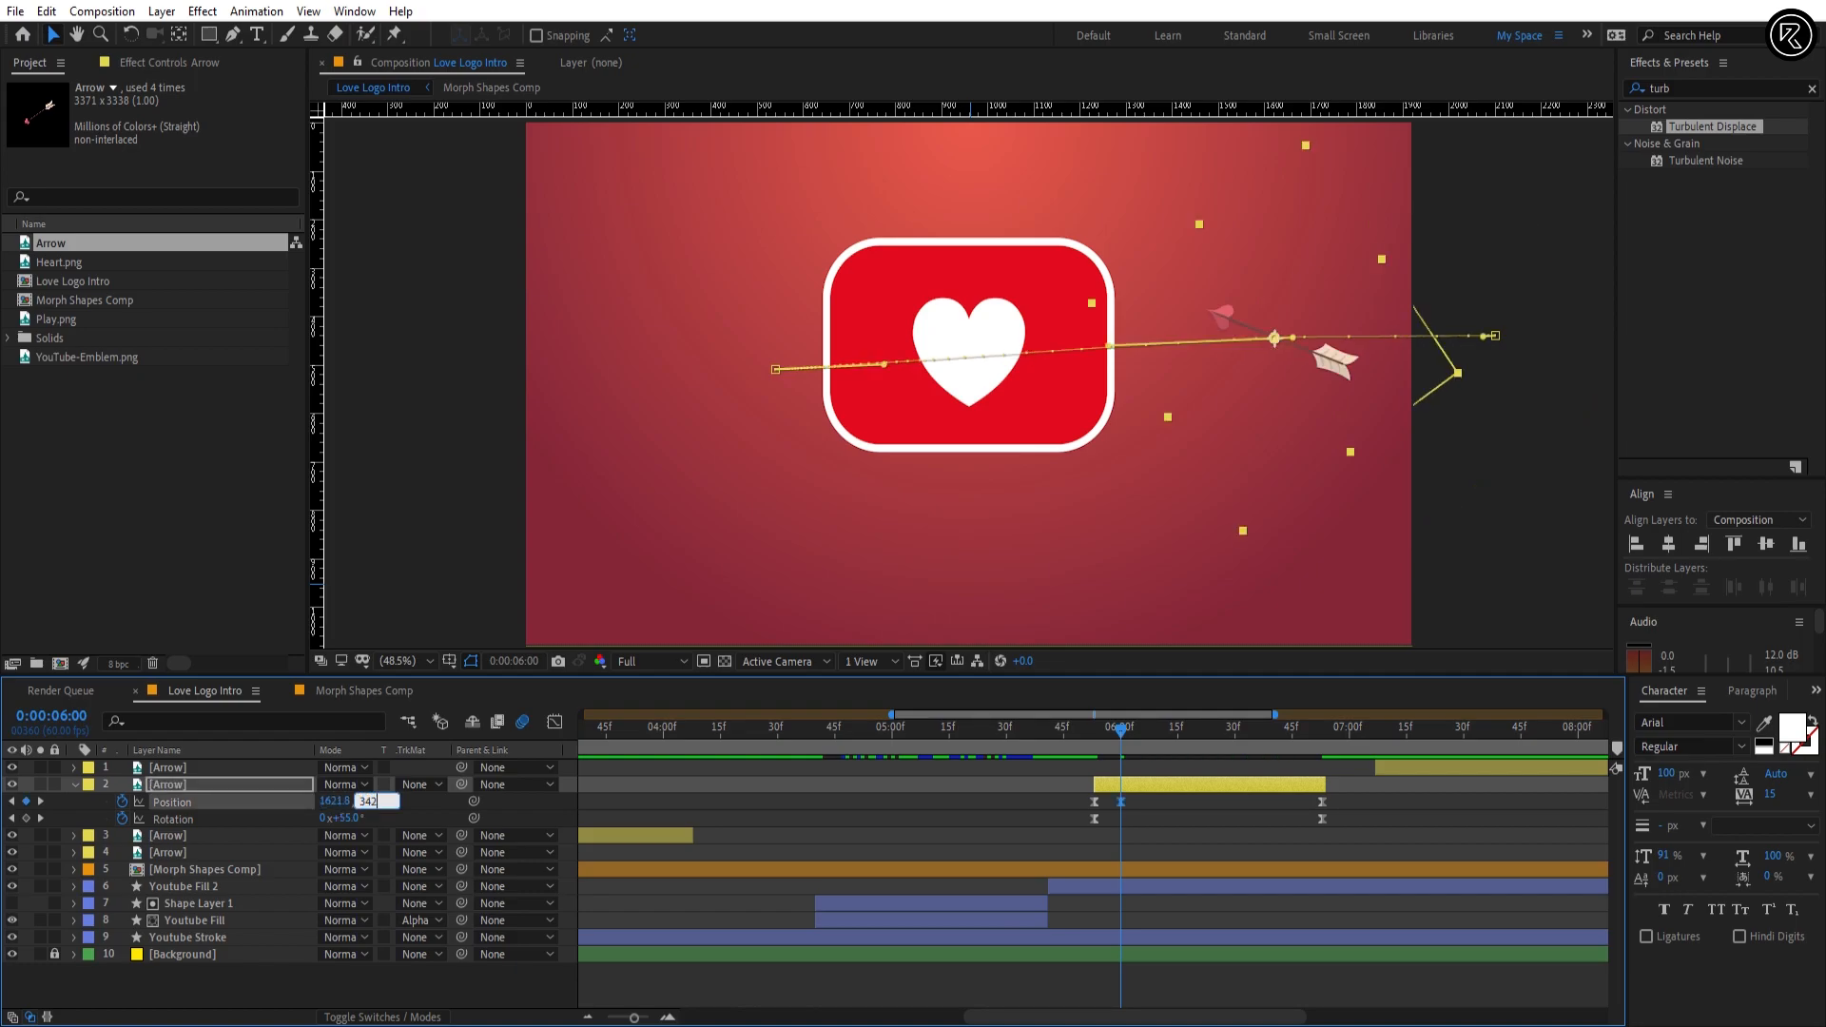
type("342.8")
key("Return")
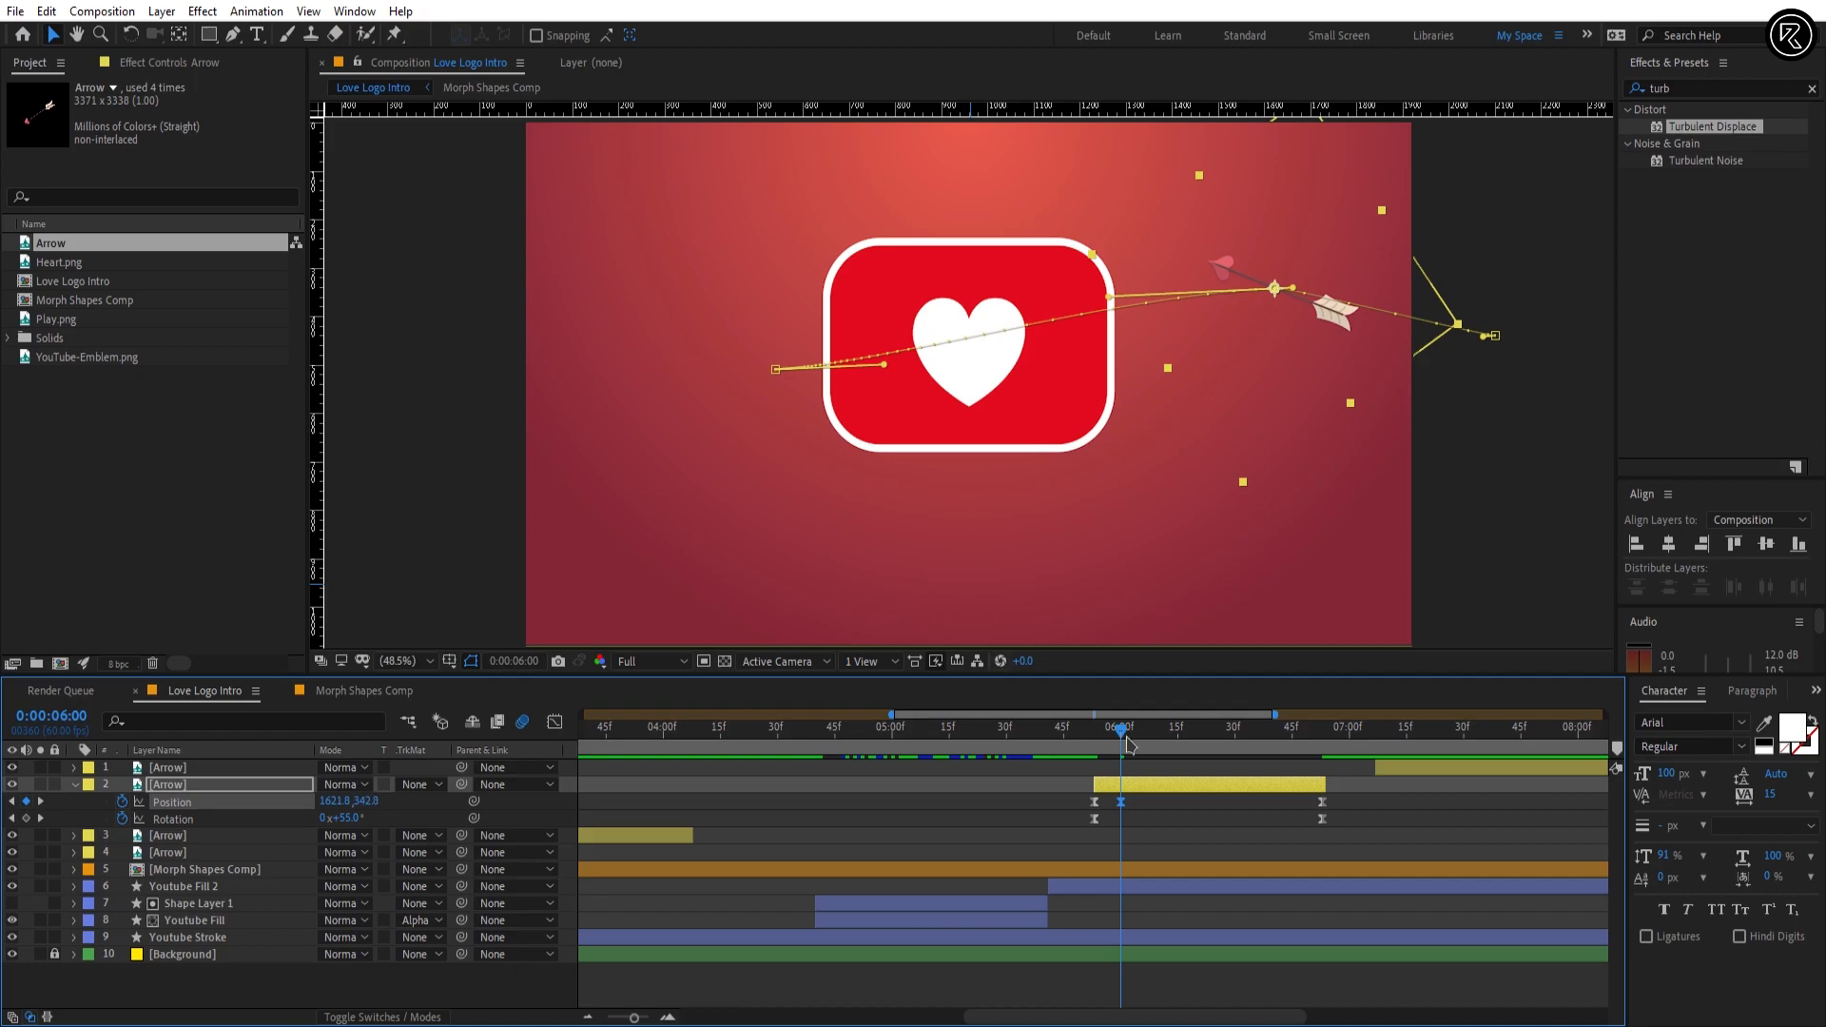
left_click_drag(1127, 738, 1083, 738)
key("space")
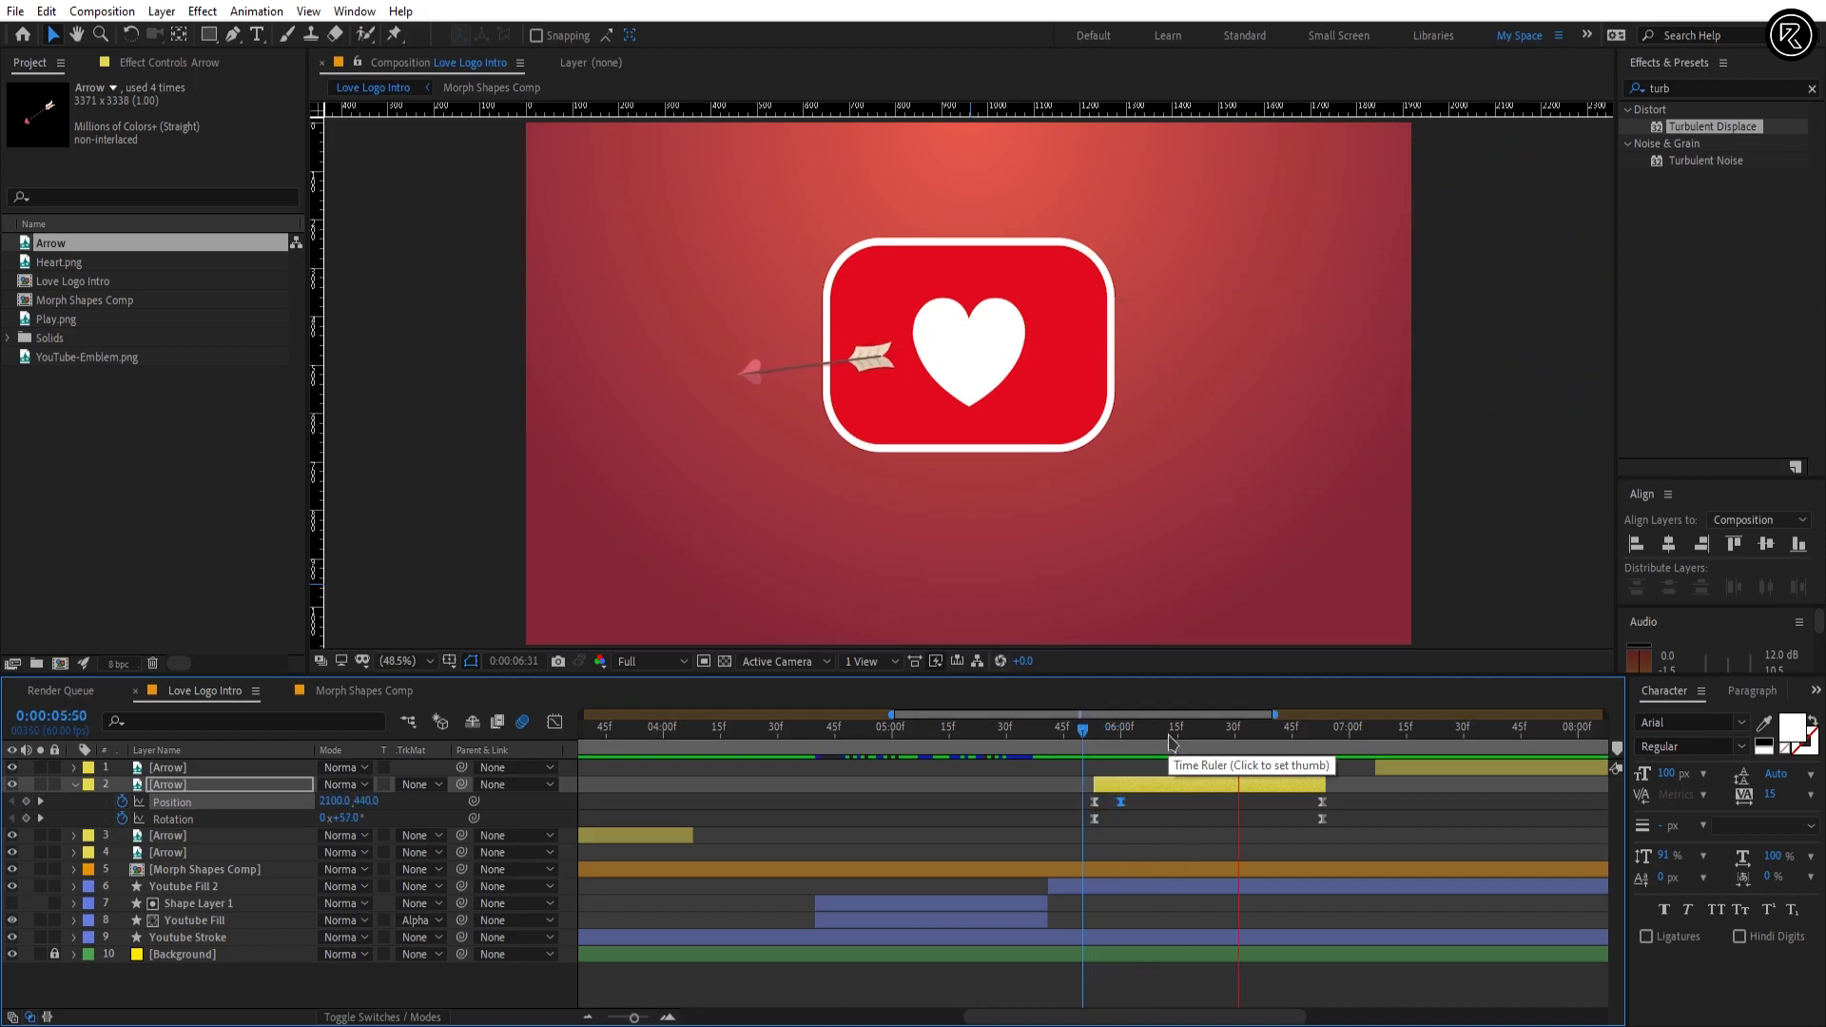
Step: Shape Arrow layer 2's motion path into a smooth arc by adjusting the direction handles of its Position keyframes
left_click(1122, 740)
left_click(1495, 335)
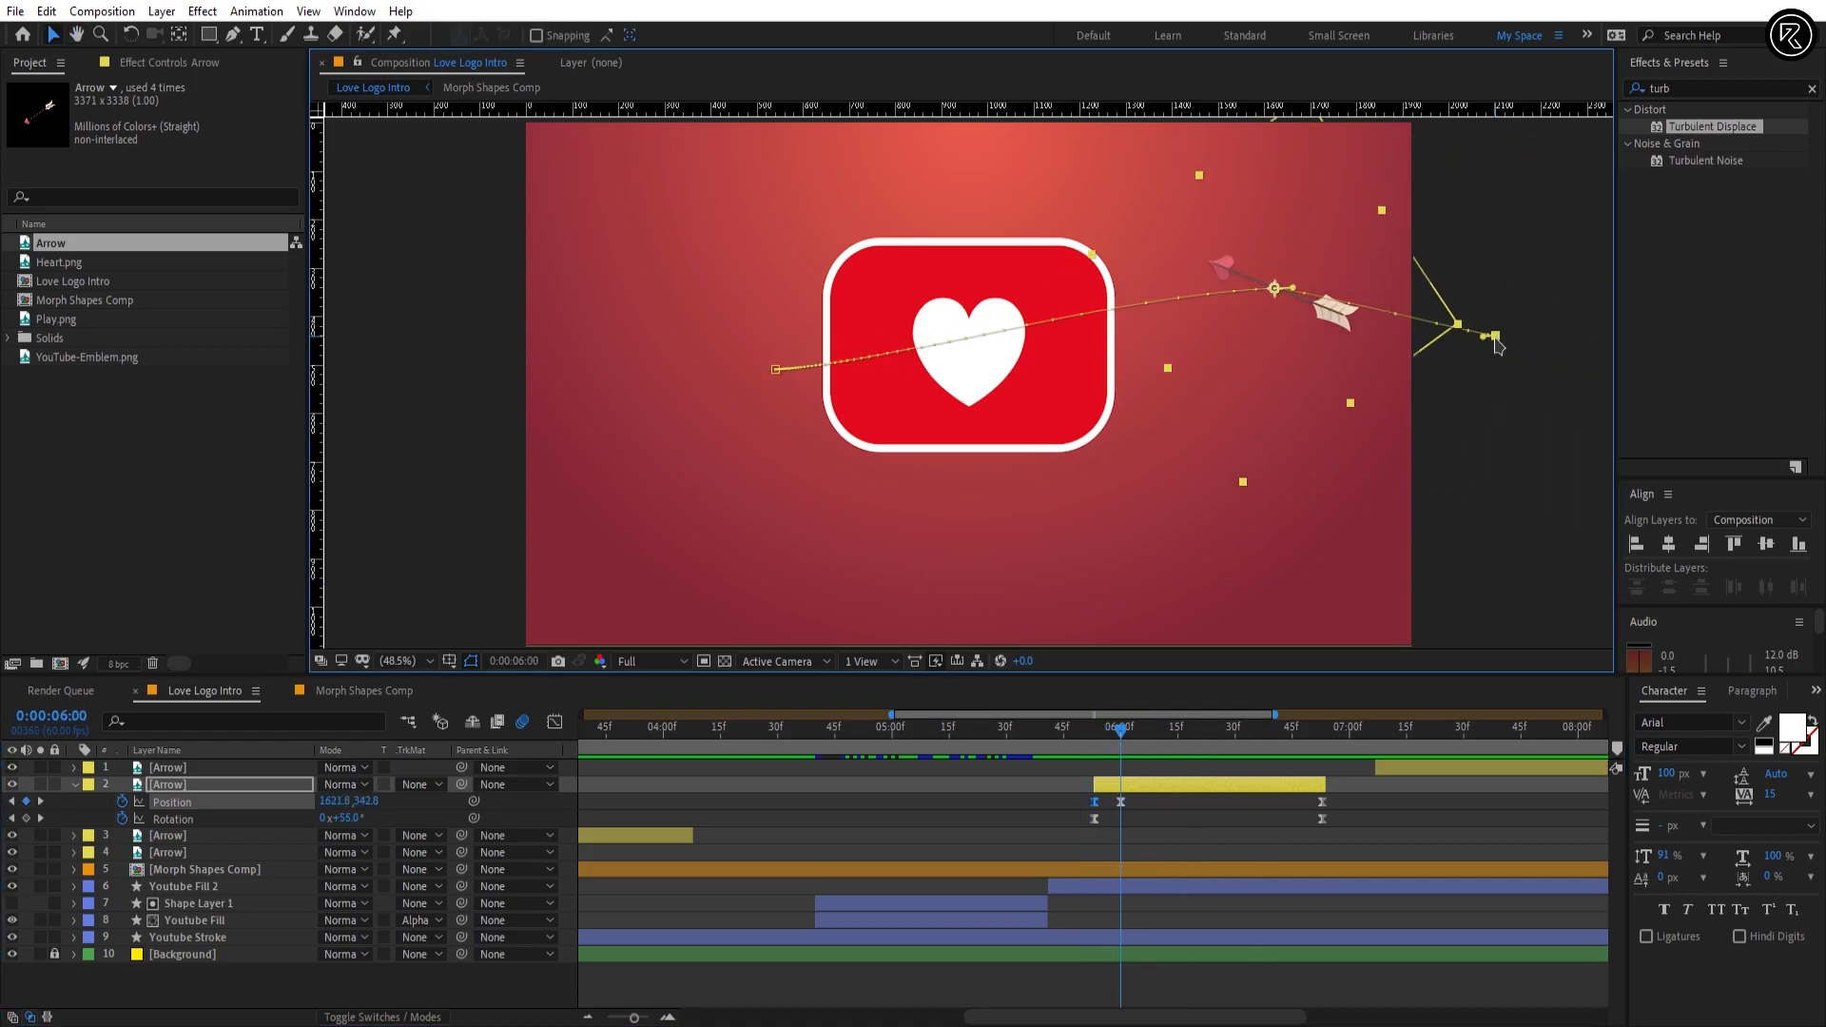
left_click_drag(1486, 336, 1472, 322)
left_click(1274, 288)
left_click_drag(1293, 288, 1335, 286)
left_click_drag(885, 365, 873, 344)
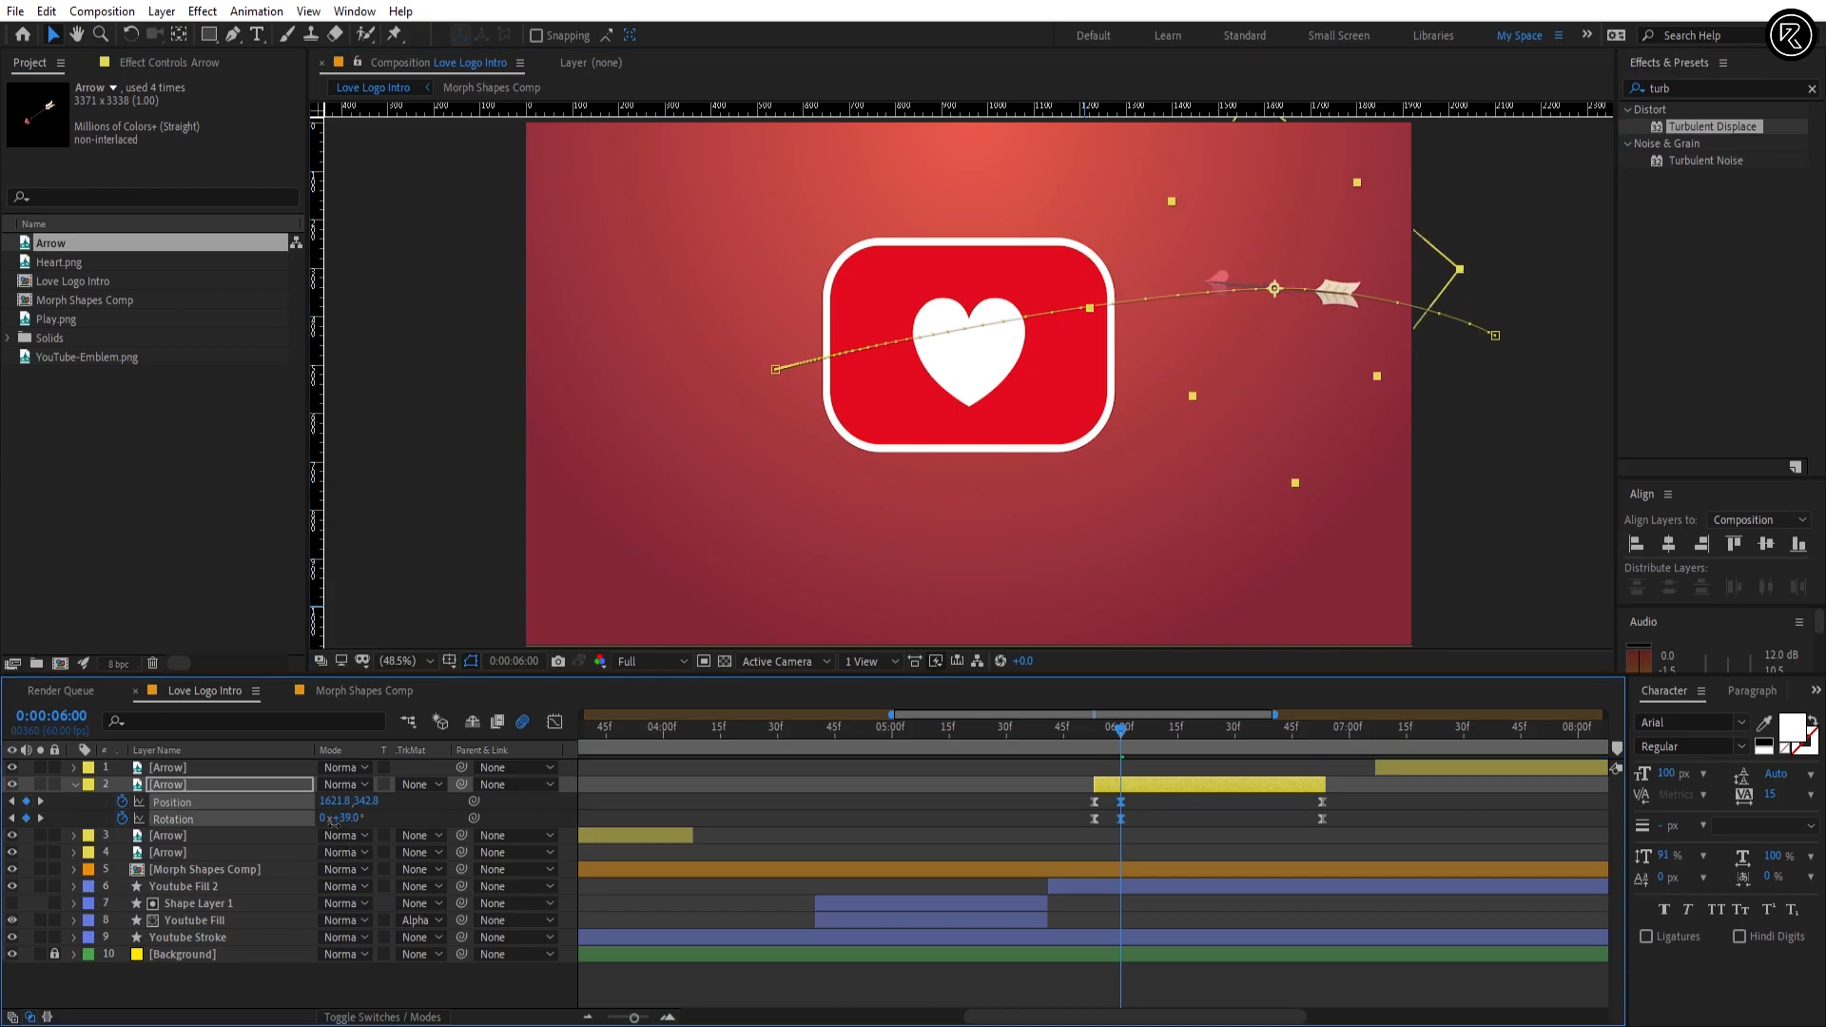
Step: At 0:00:06:00, set Arrow layer 2's Rotation to 39°, then check the speed graph of its keyframes
left_click_drag(352, 818, 333, 820)
left_click(1171, 734)
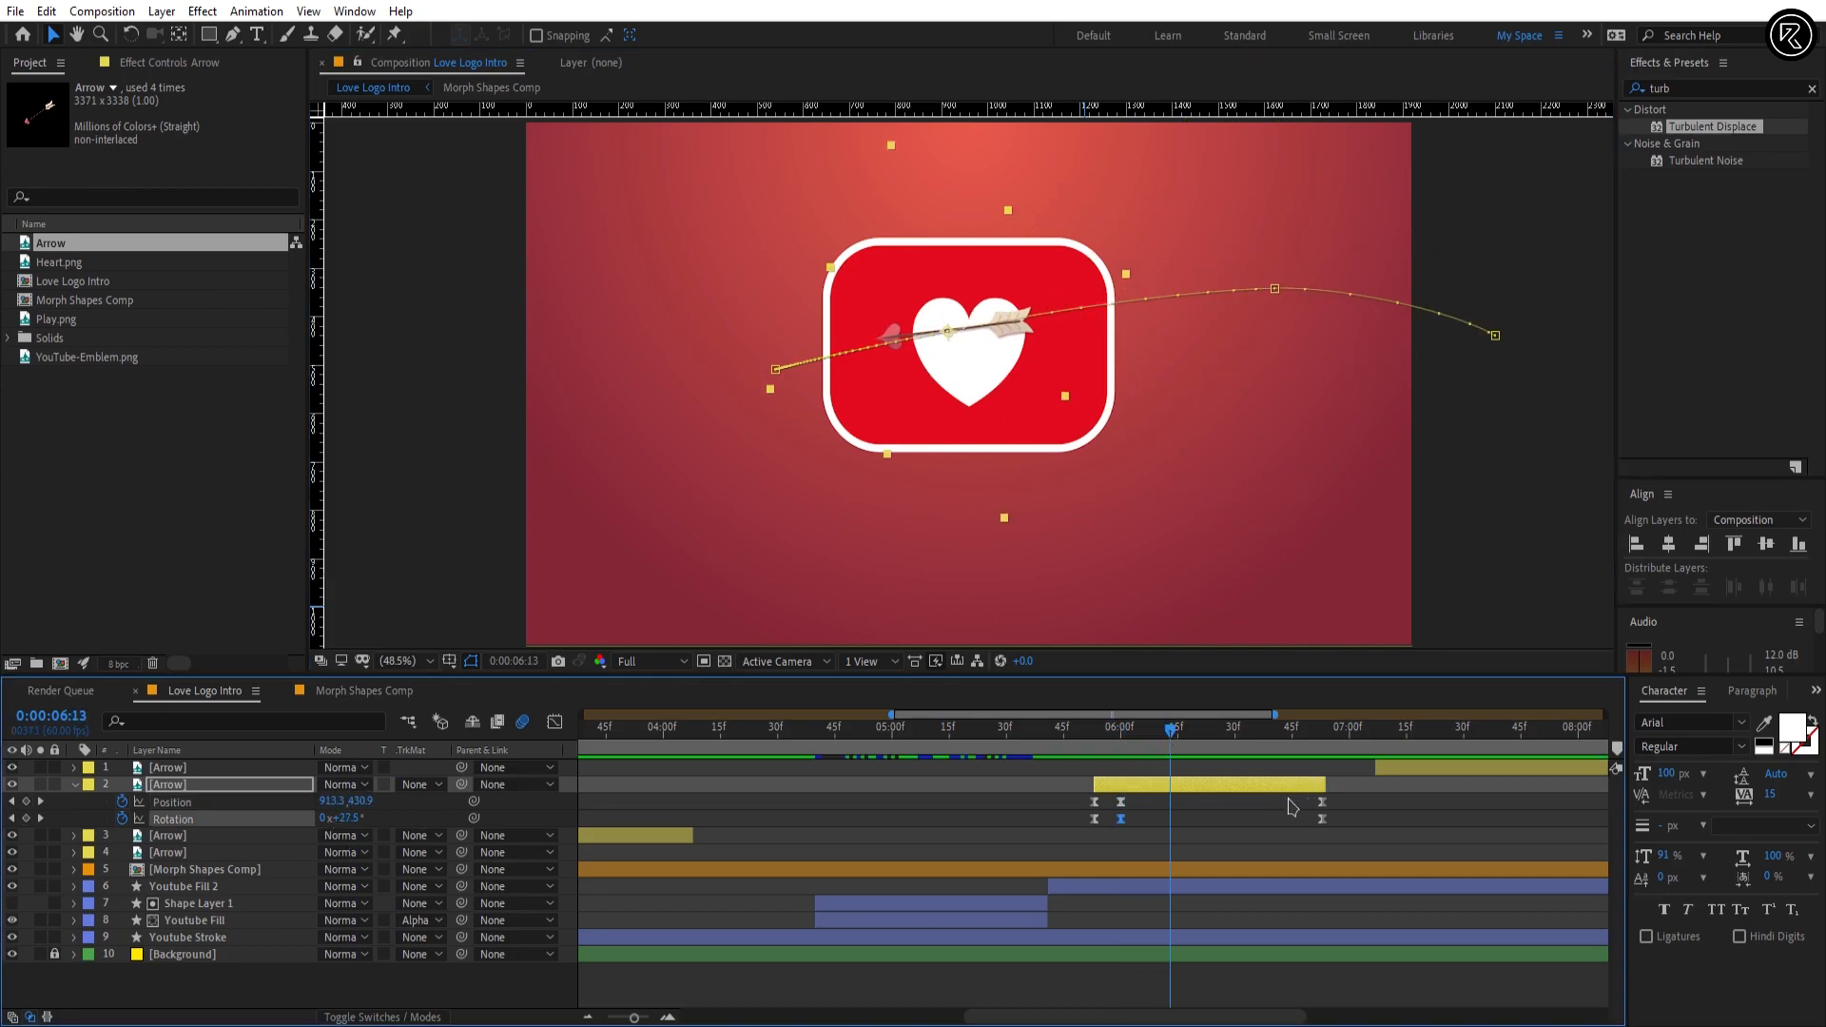
left_click_drag(1292, 806, 1334, 824)
left_click(557, 724)
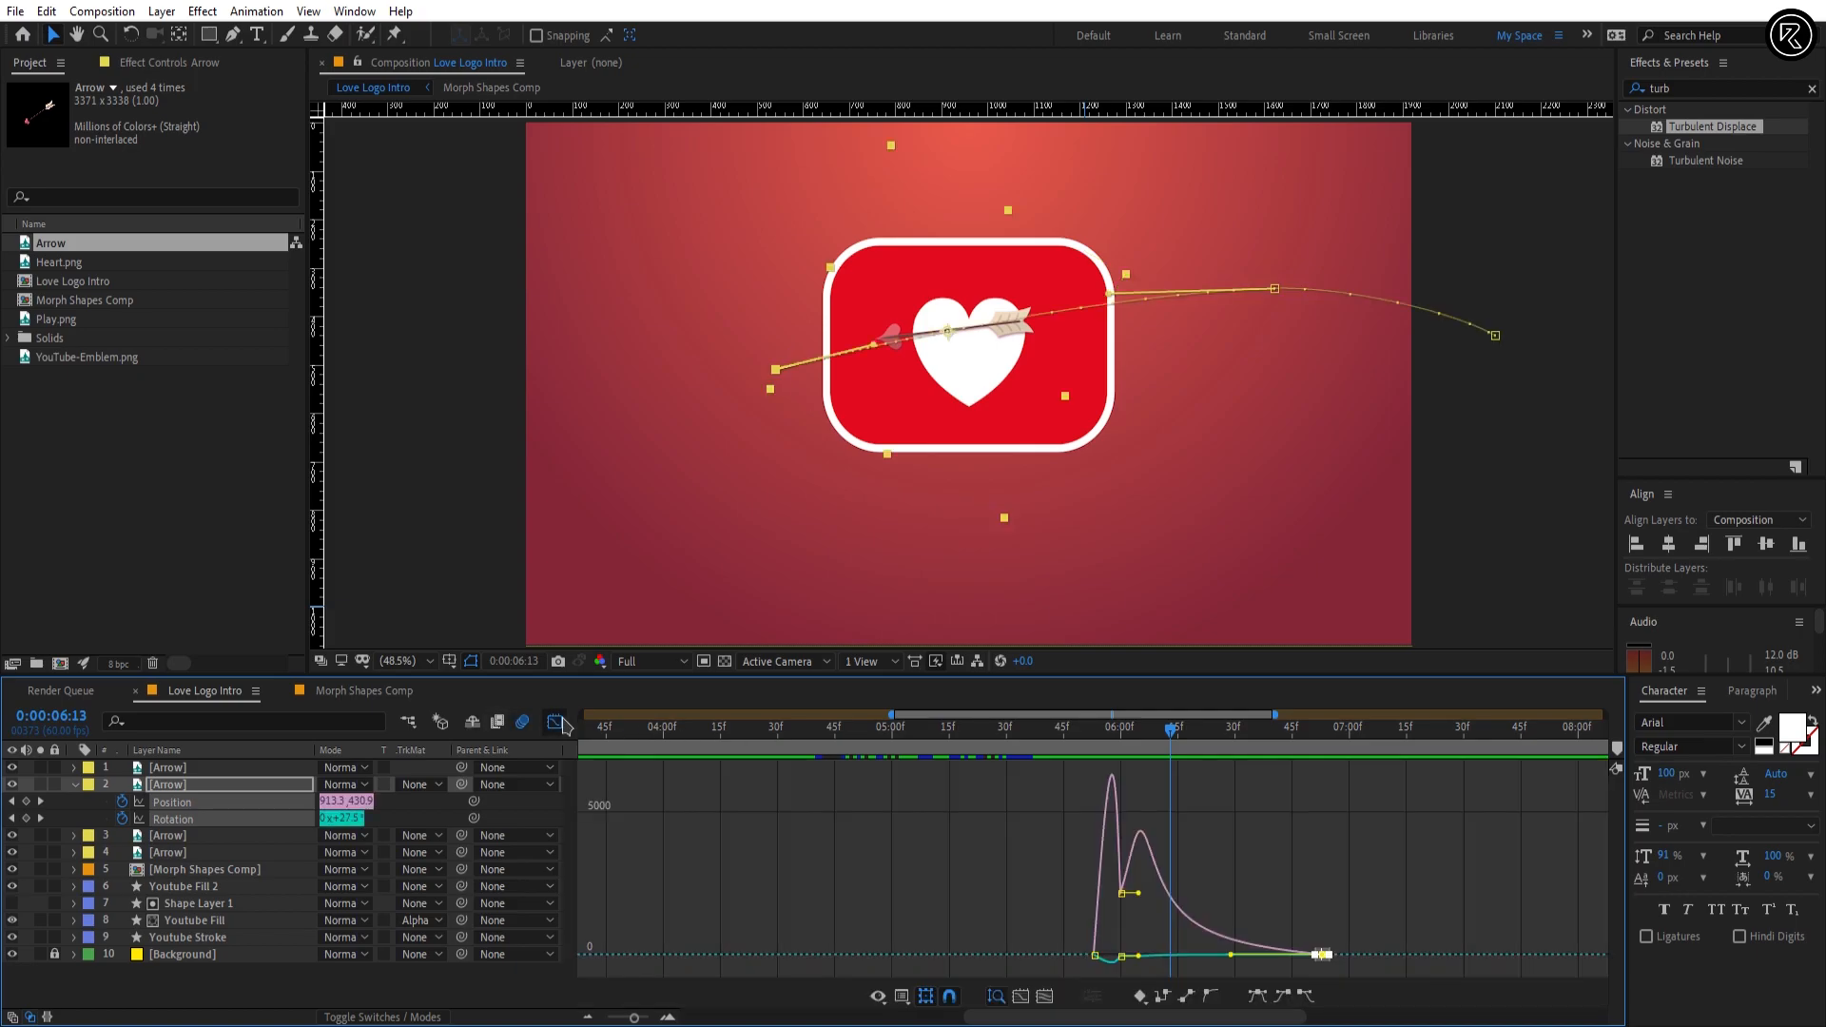
left_click(556, 724)
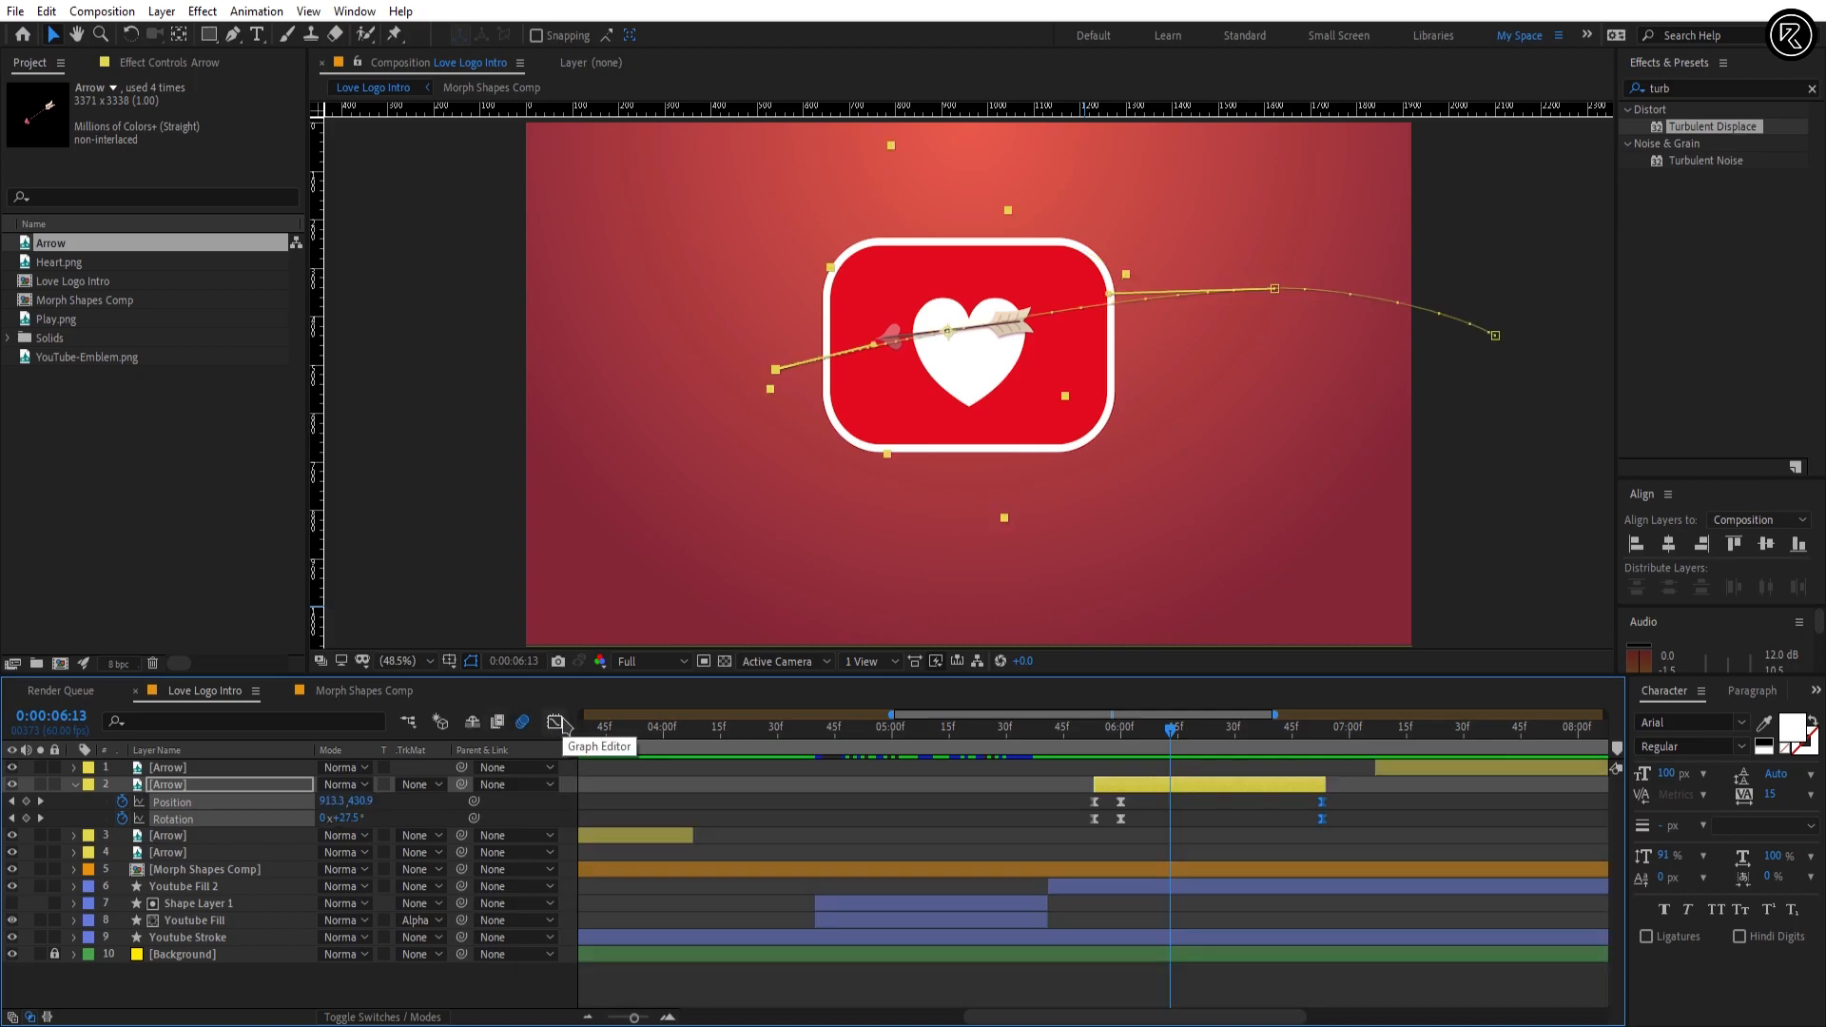
Step: Align Arrow layer 1 in time with Arrow layer 2 and enable Position and Rotation keyframes on it
left_click(1370, 795)
left_click_drag(1398, 771, 1151, 769)
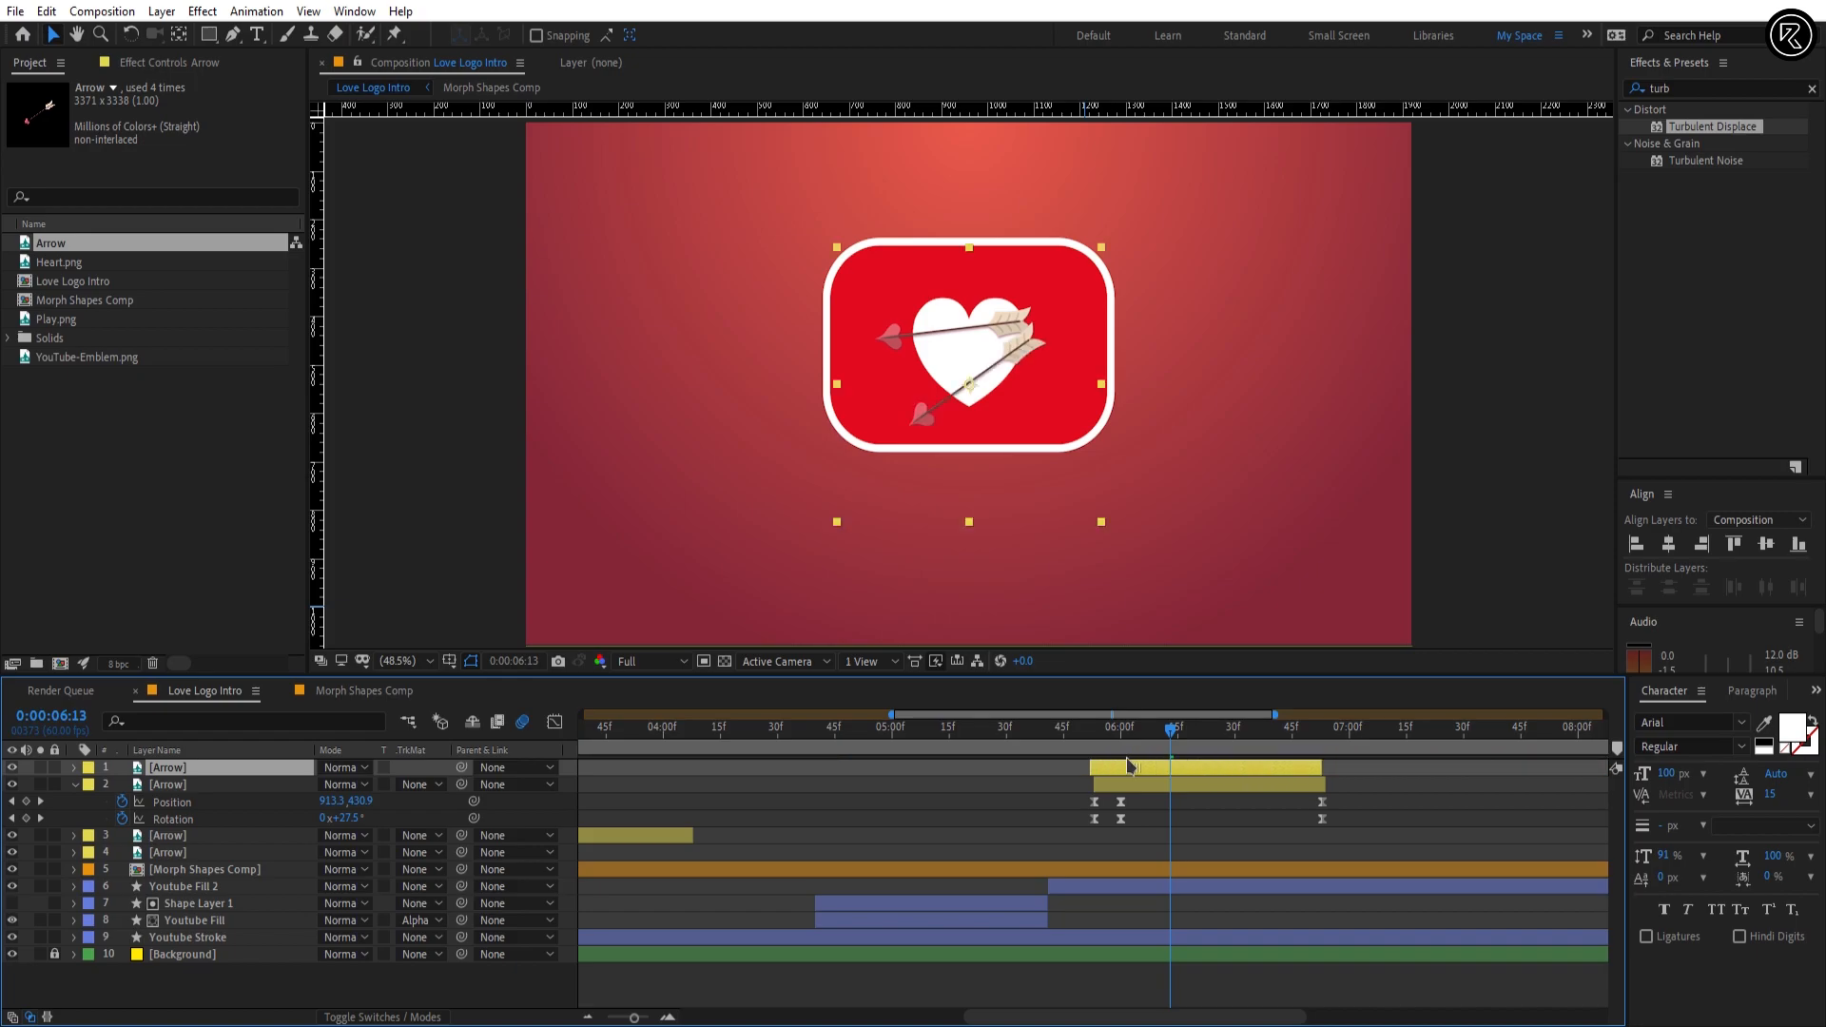
key("p")
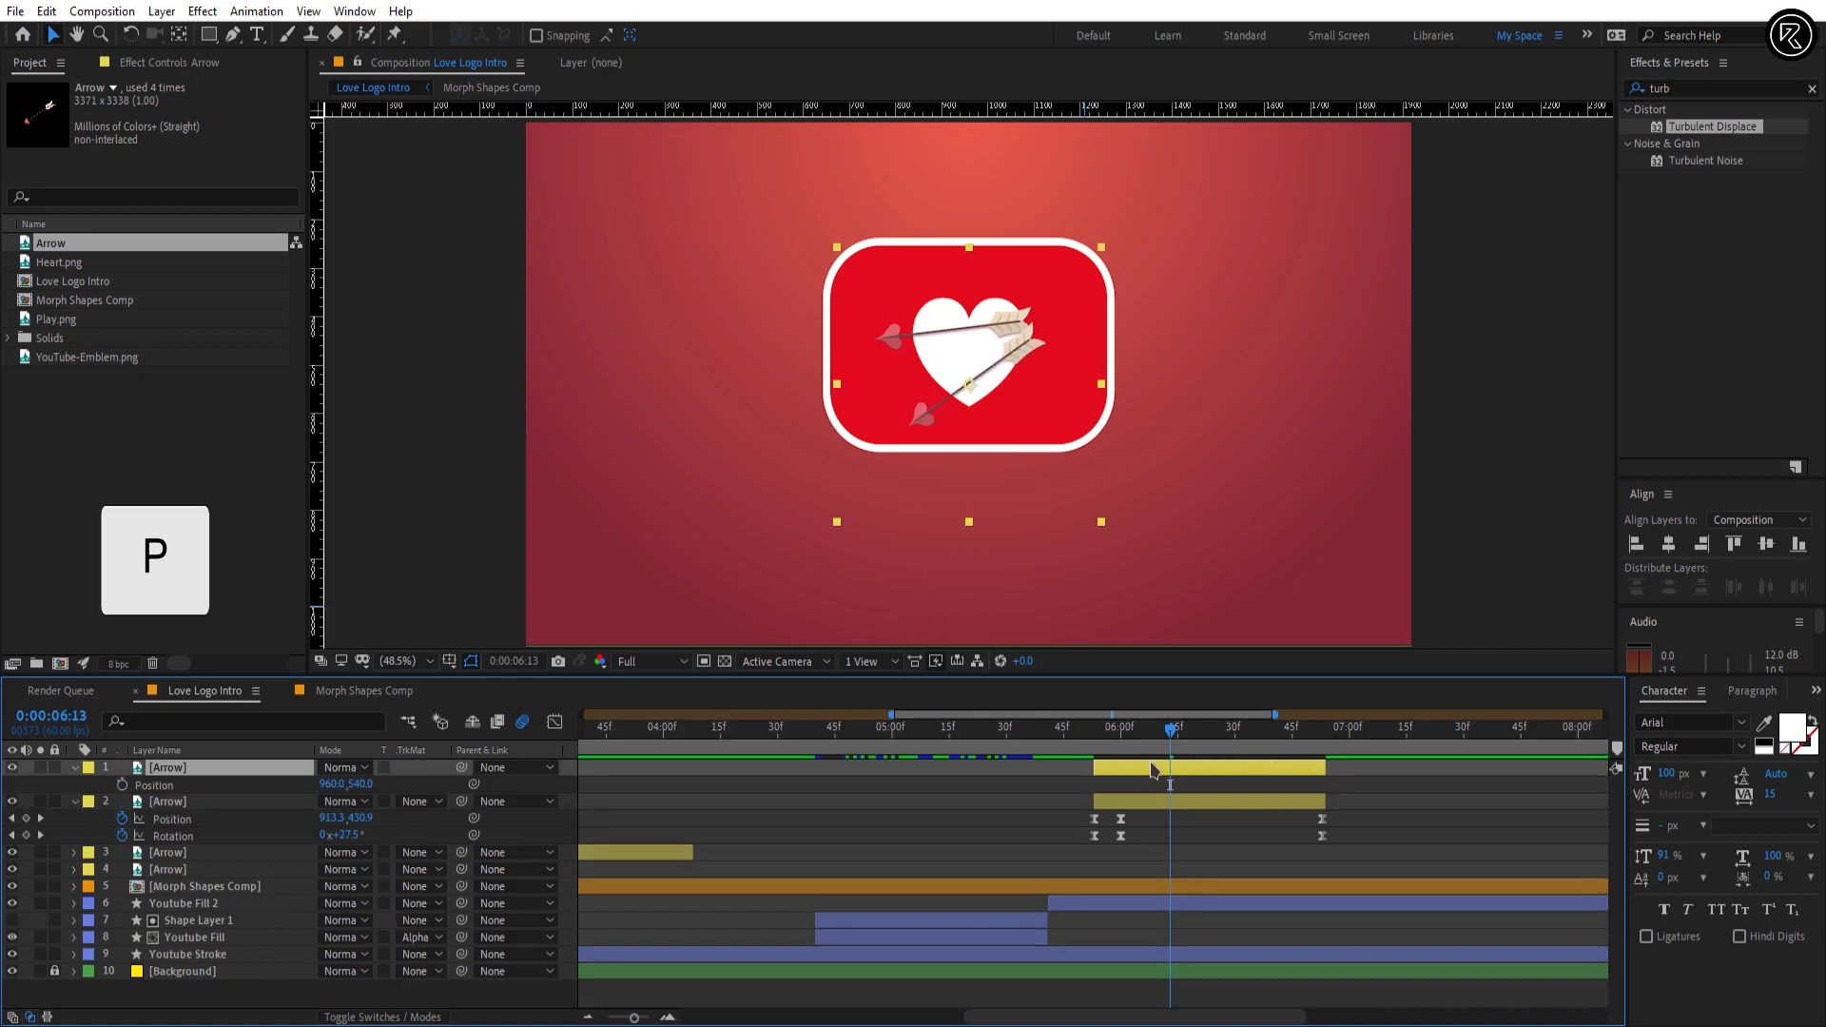
key("r")
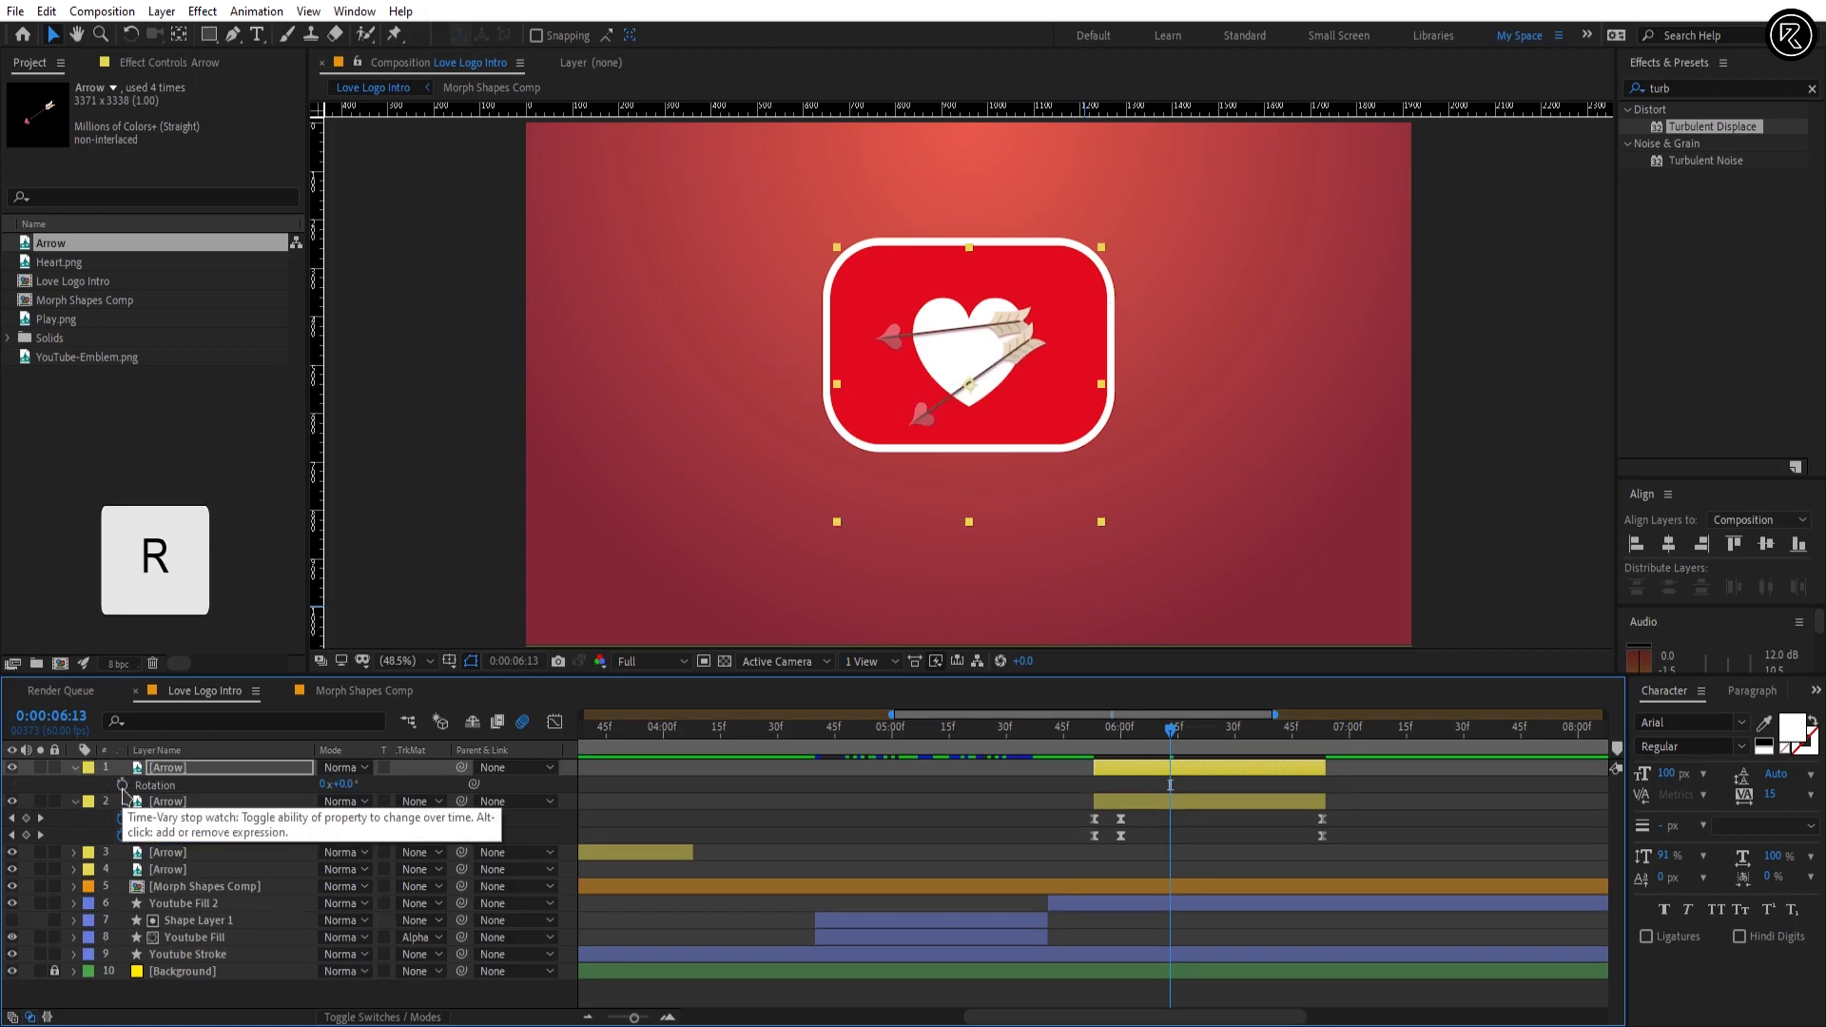
left_click(122, 785)
key("u")
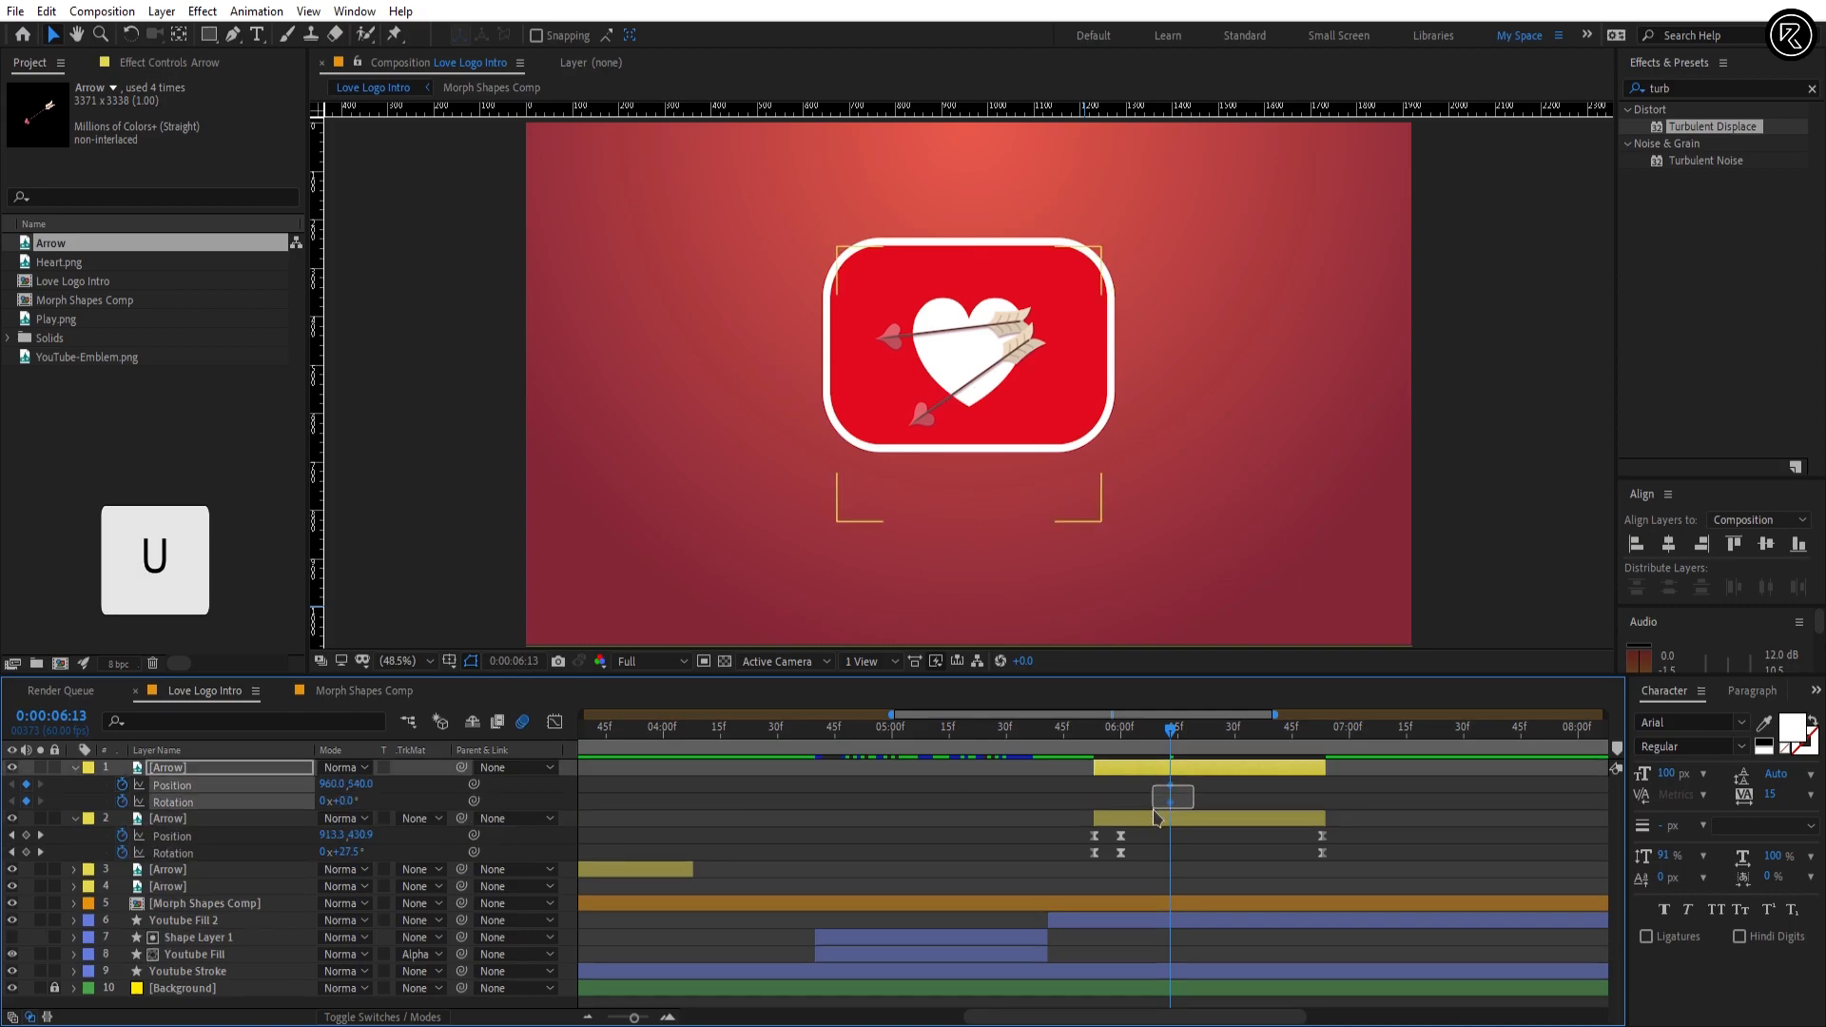
Step: Move Arrow layer 1's Position and Rotation keyframes to 0:00:05:53 and add matching keyframes at 0:00:06:53
left_click_drag(1170, 785, 1094, 785)
left_click_drag(1227, 731, 1322, 754)
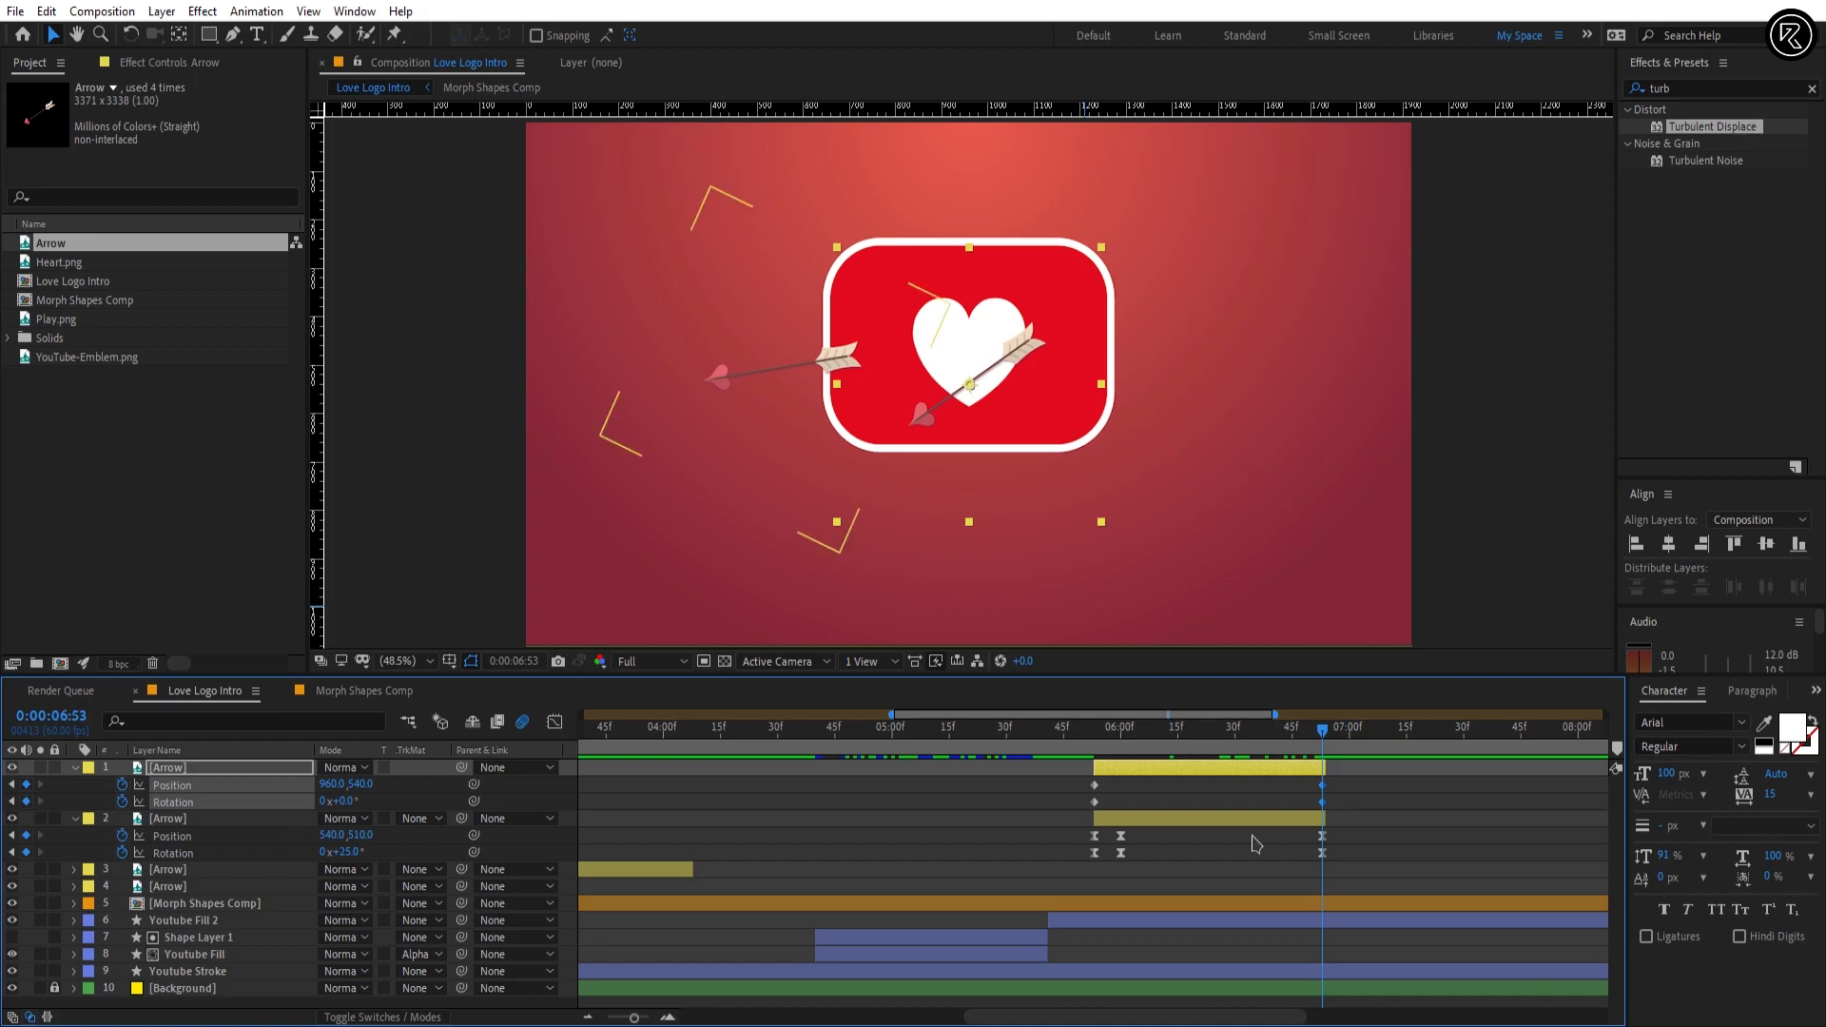
left_click(1243, 805)
Step: At 0:00:05:53, move Arrow layer 1 left of the logo to about 220, 530 and set its Rotation to 203°
left_click_drag(1109, 731, 1094, 738)
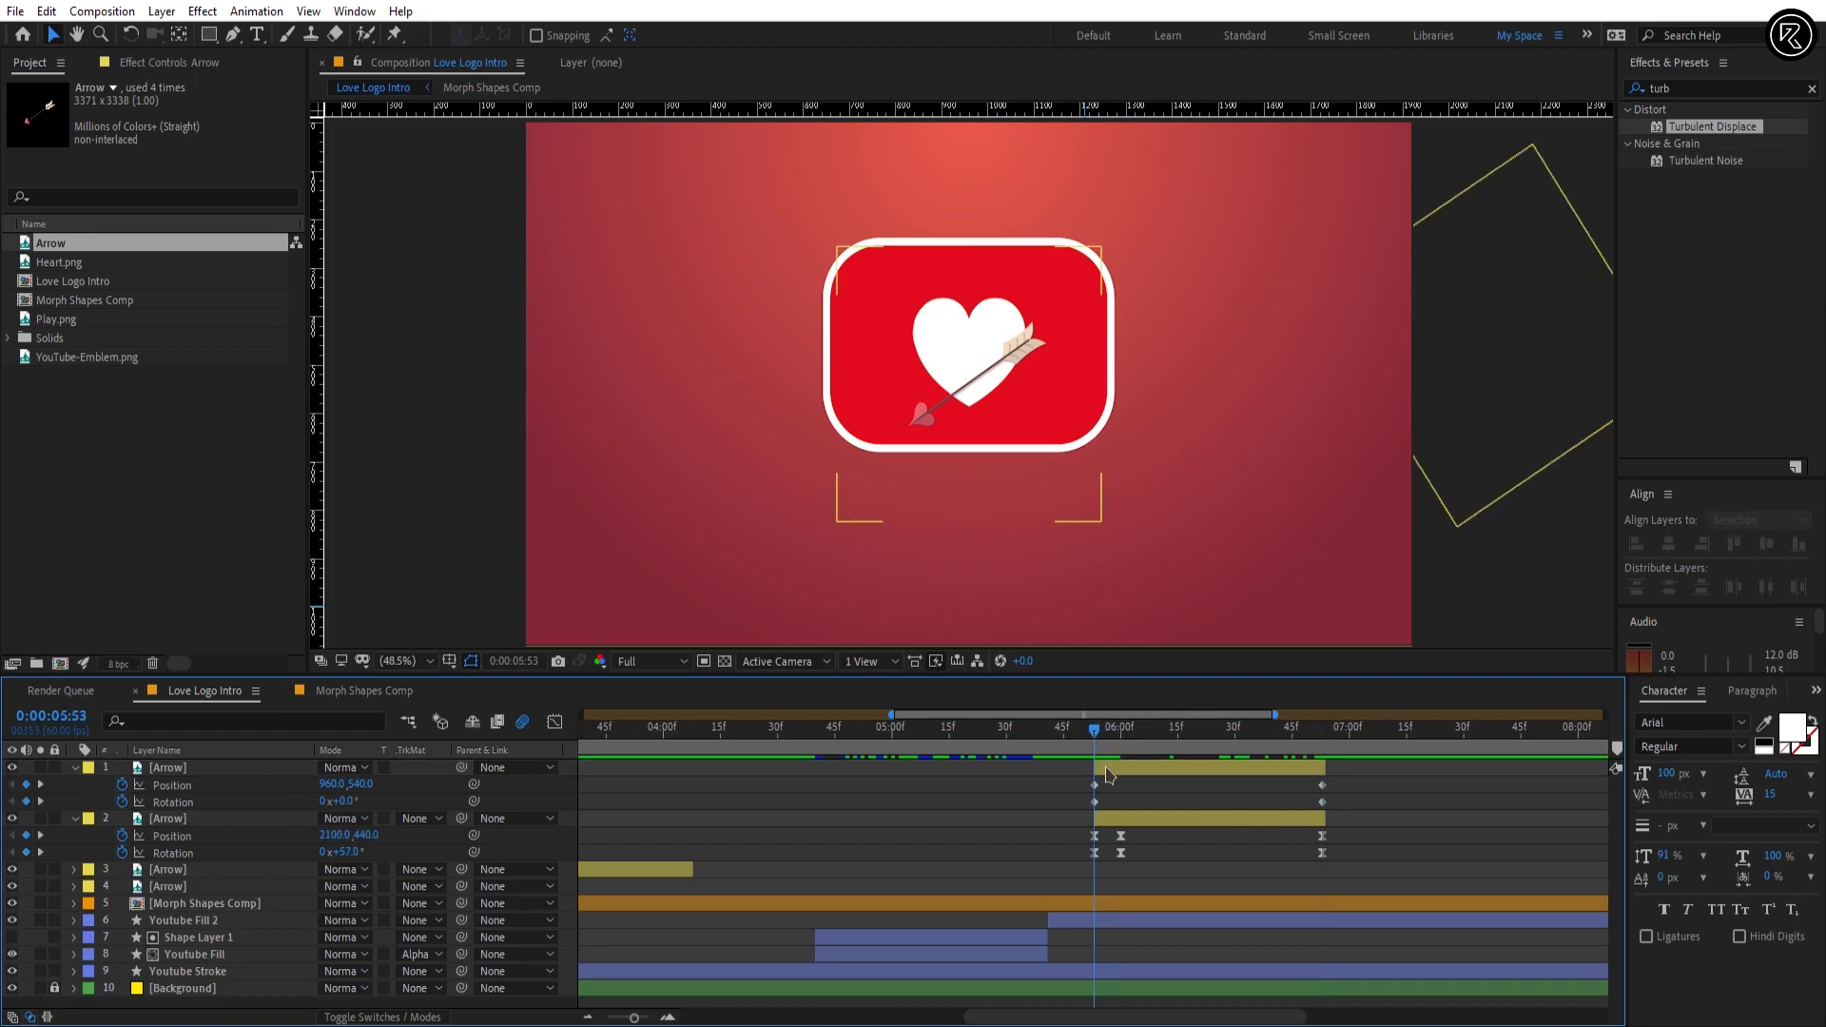
left_click(1106, 769)
left_click_drag(1018, 365, 675, 360)
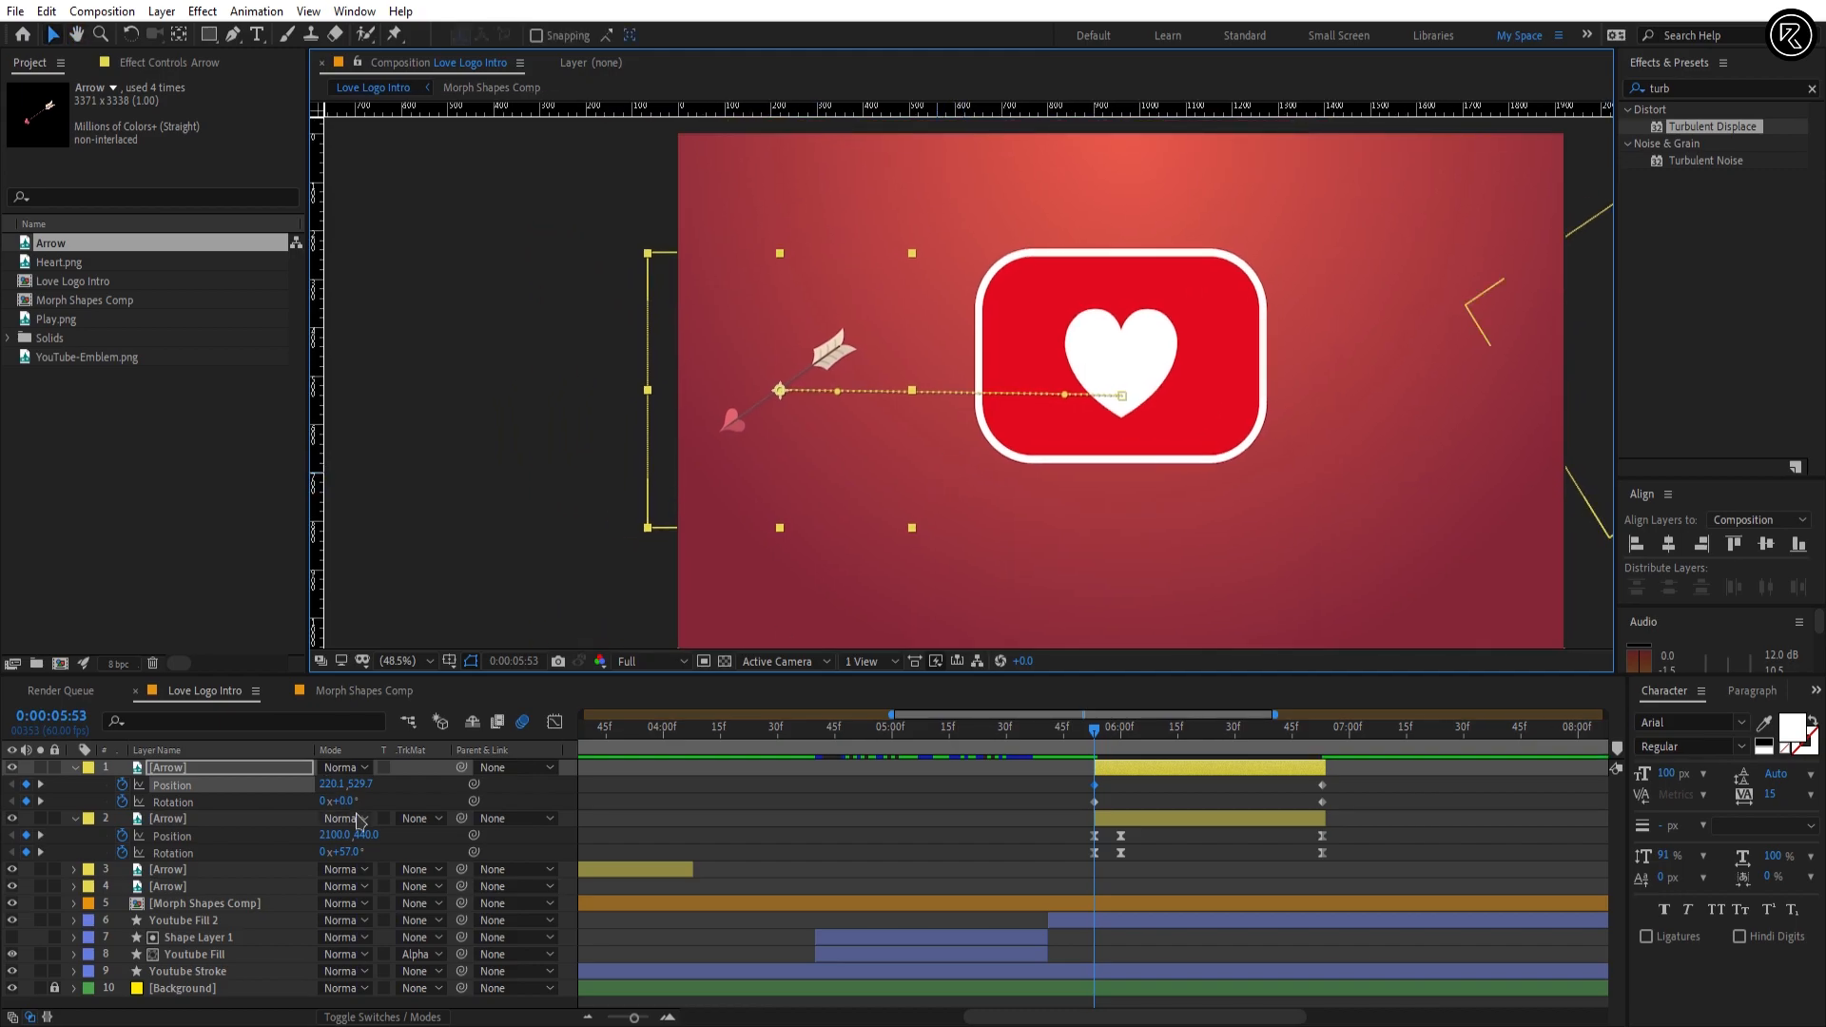
left_click_drag(342, 802, 447, 795)
left_click(347, 800)
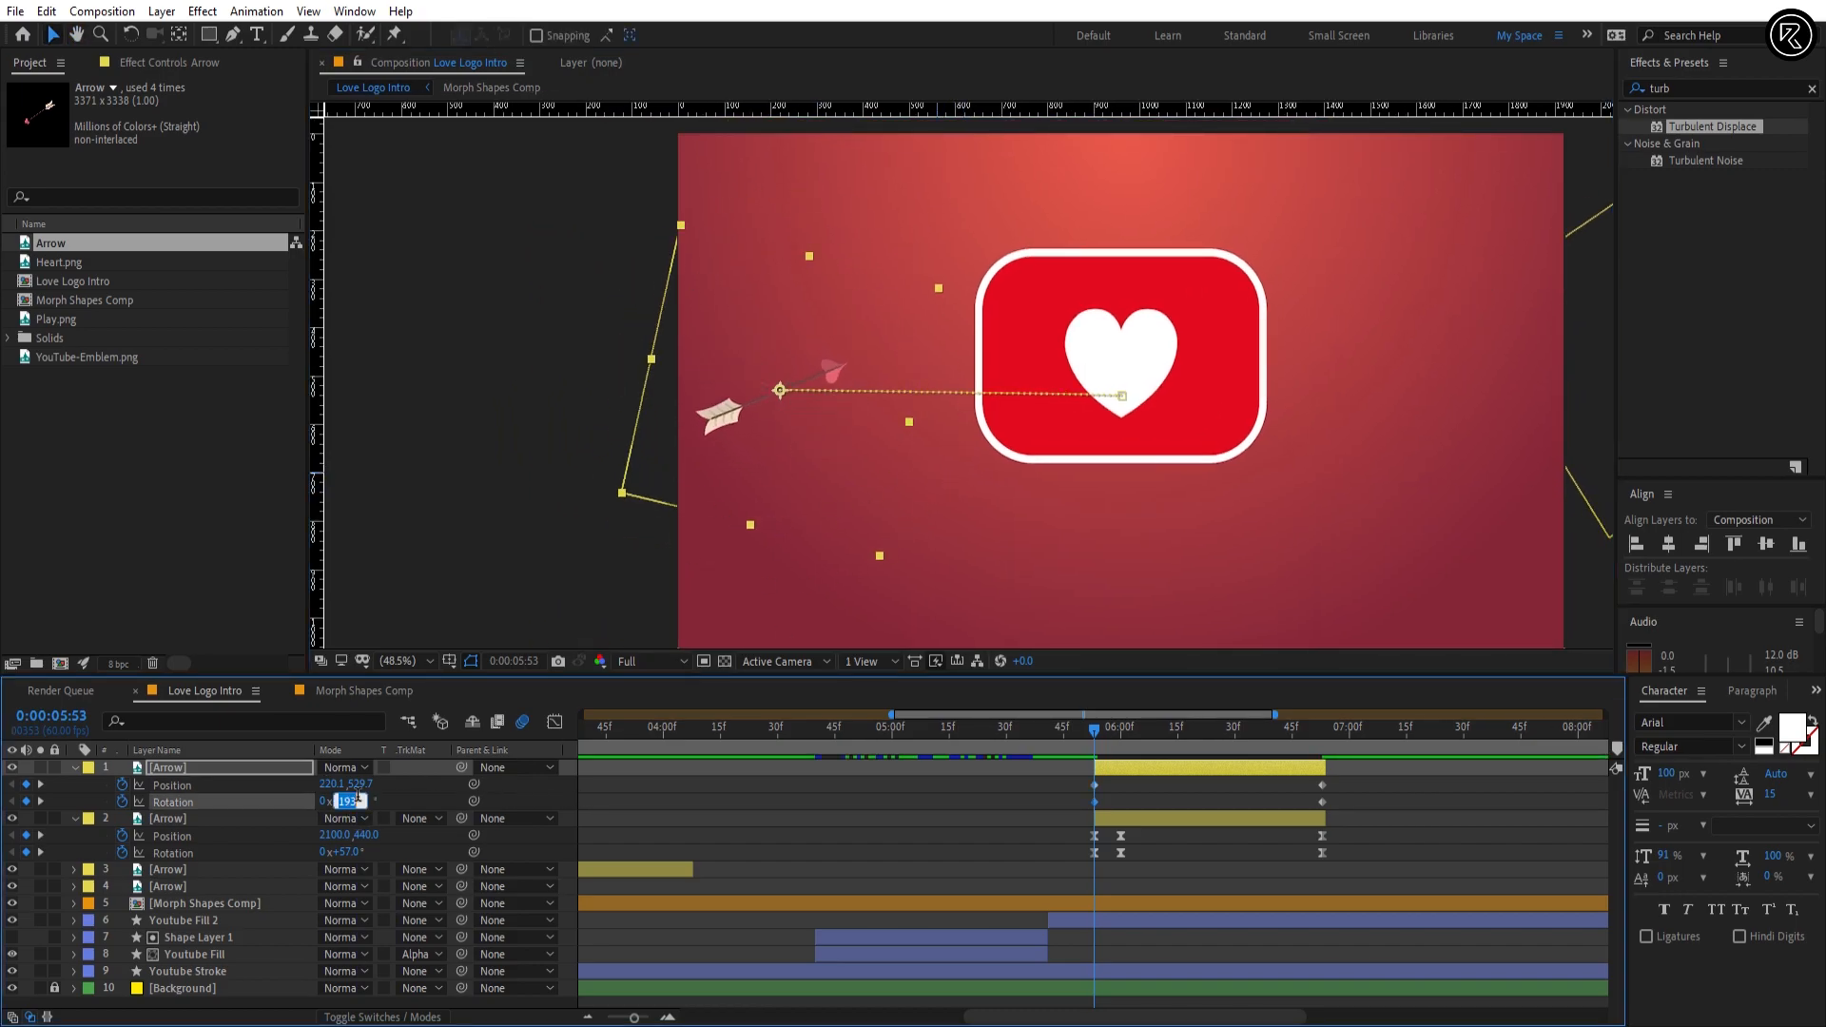
key("Return")
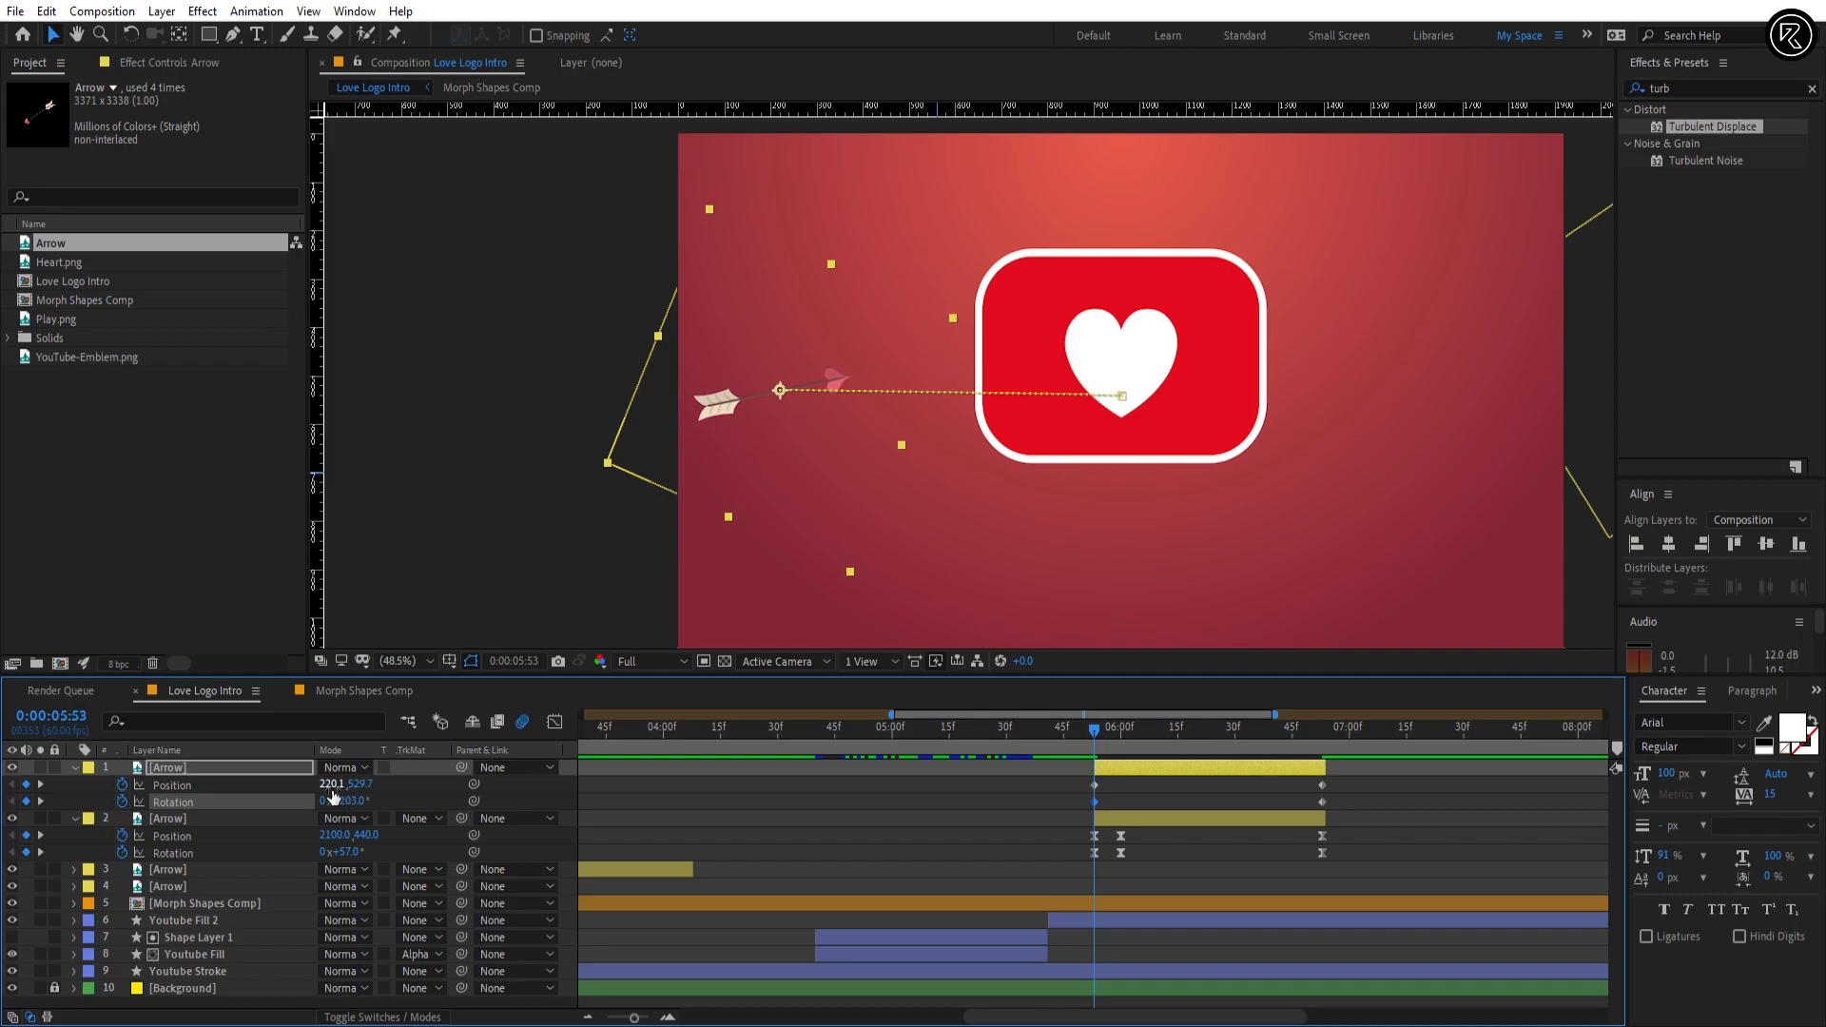
Step: Set Arrow layer 1's starting Position to -242, 540, outside the frame's left edge
mouse_move(333, 785)
left_mouse_down()
mouse_move(316, 786)
mouse_move(331, 788)
left_mouse_up()
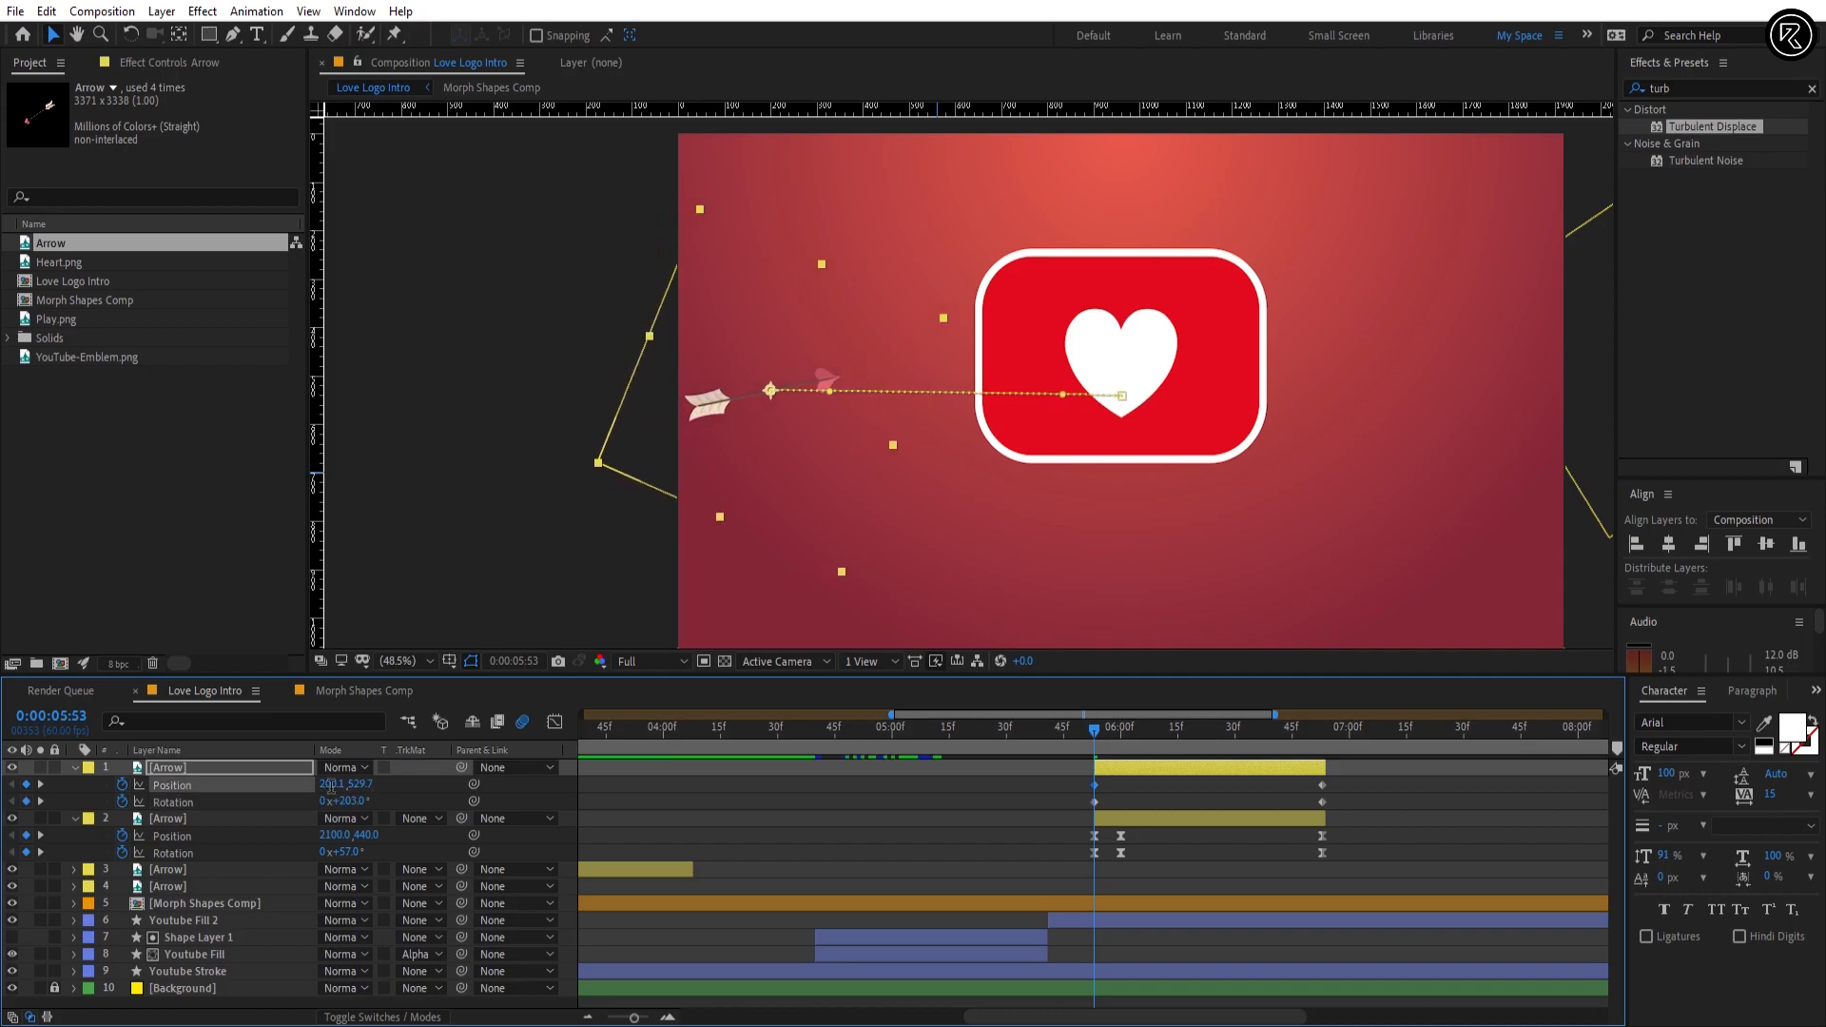
left_click(333, 785)
type("-242")
key("Tab")
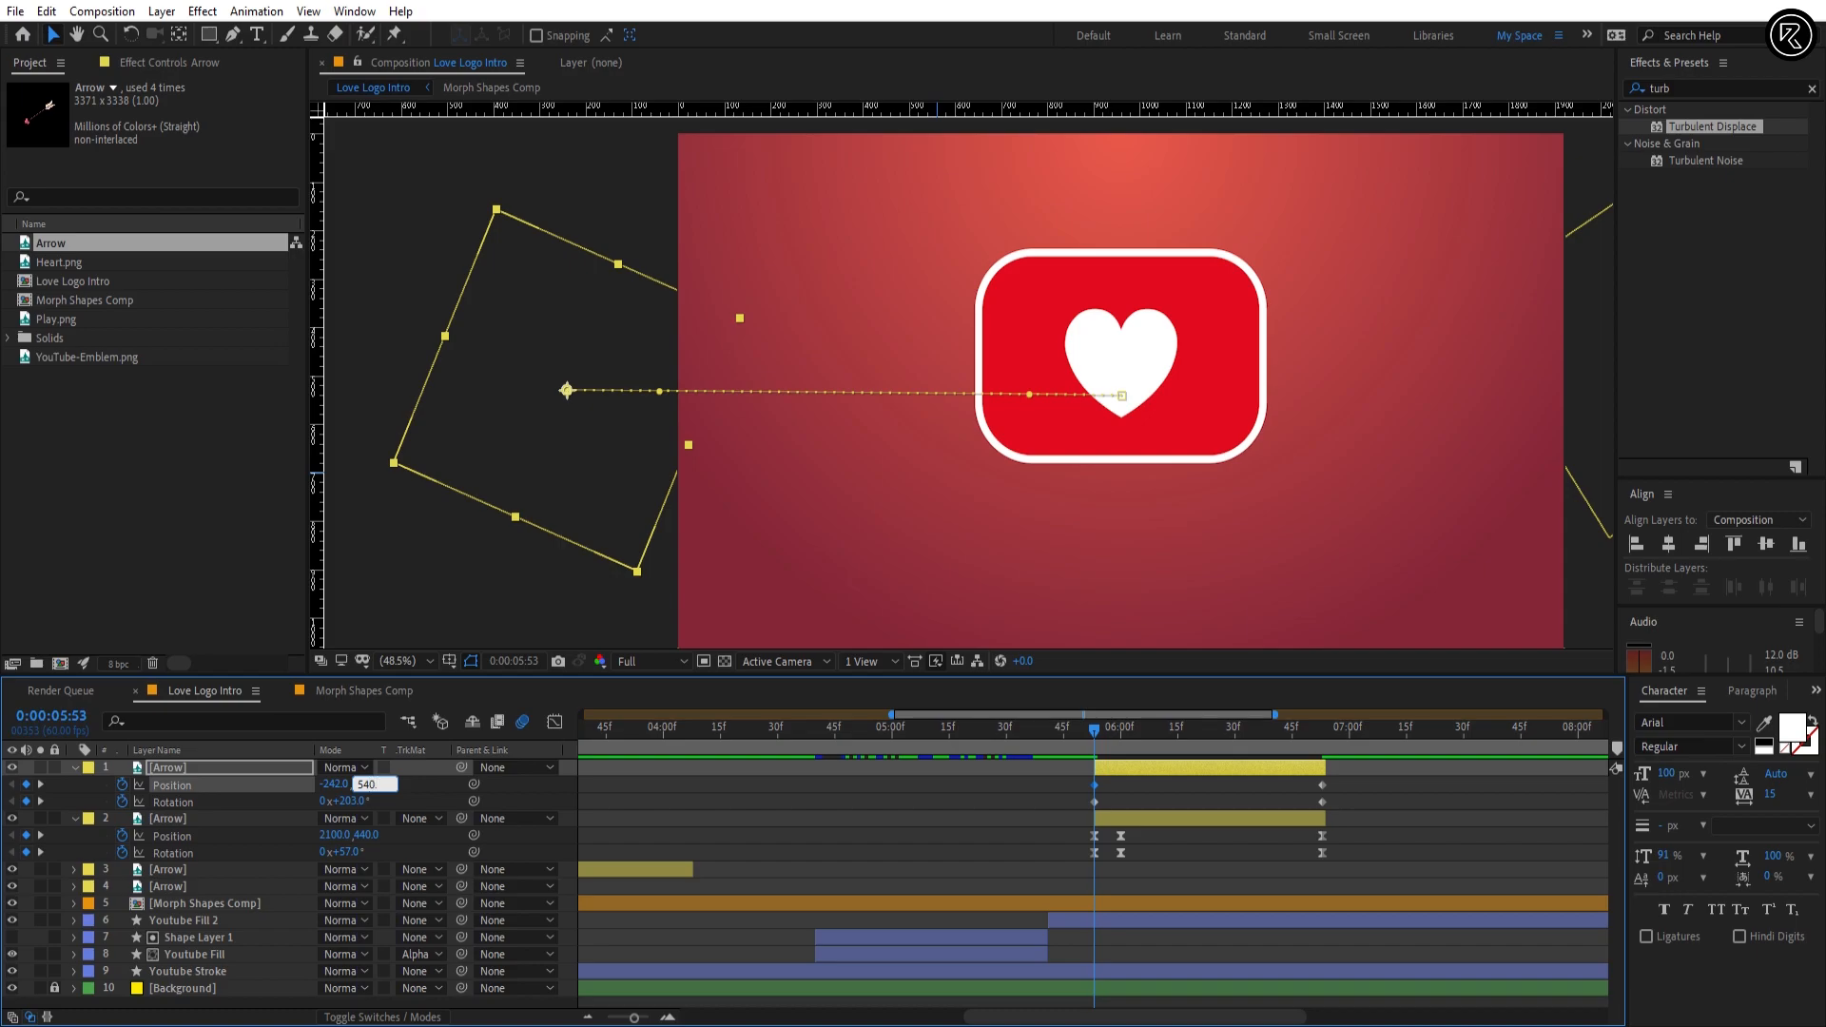
type("540.8")
key("Return")
Step: At 0:00:06:53, set Arrow layer 1's Rotation to 224° and its horizontal Position to 1174
left_click_drag(1149, 758, 1323, 754)
left_click(1319, 768)
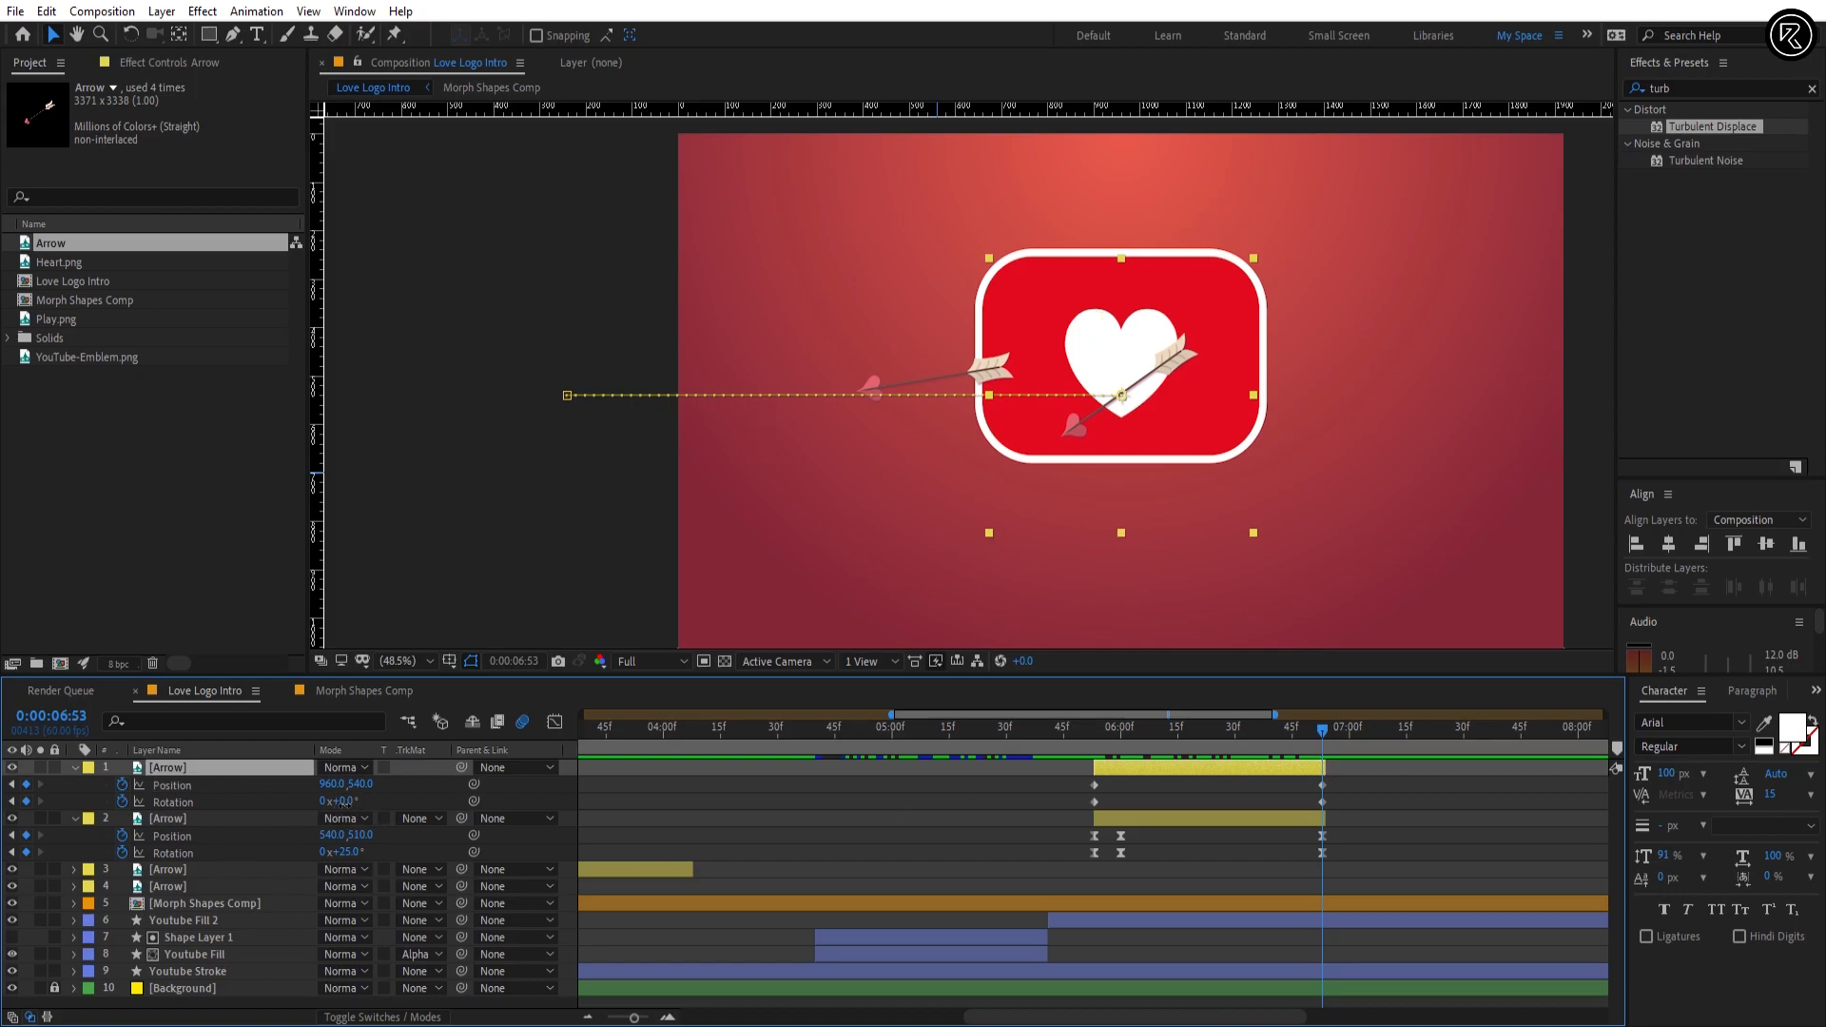
type("224")
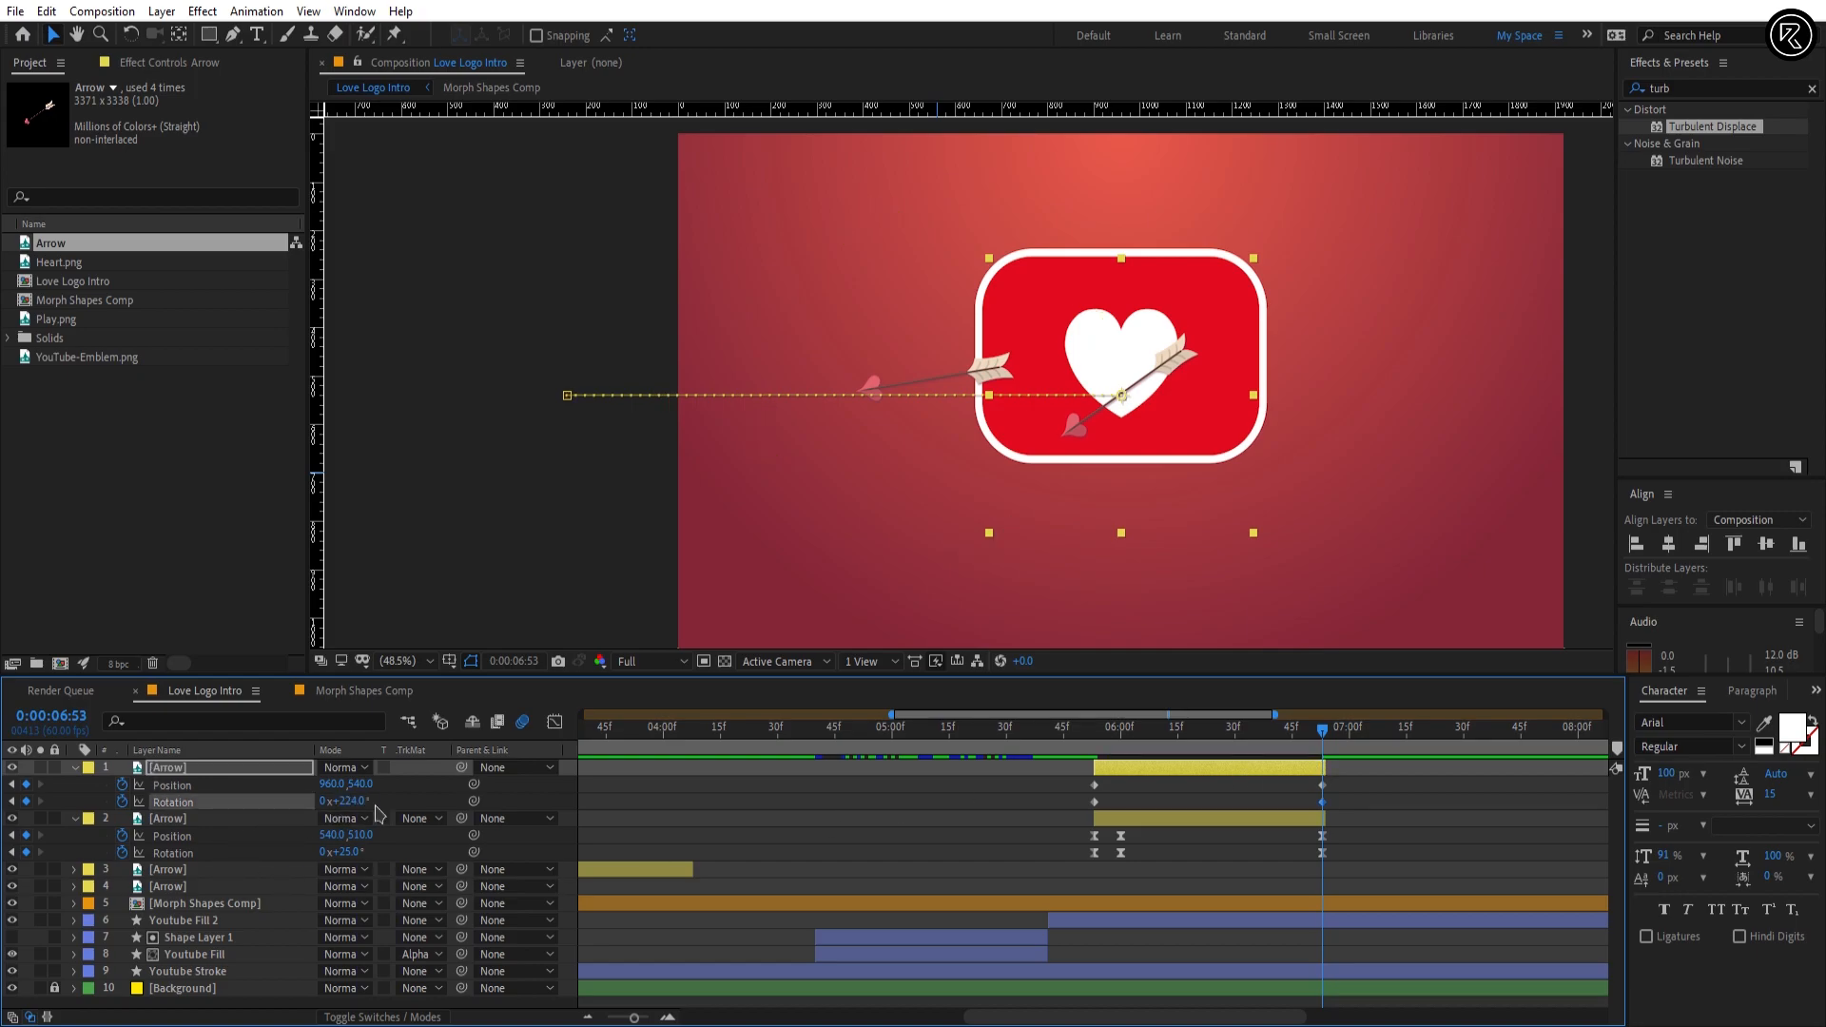
left_click(332, 784)
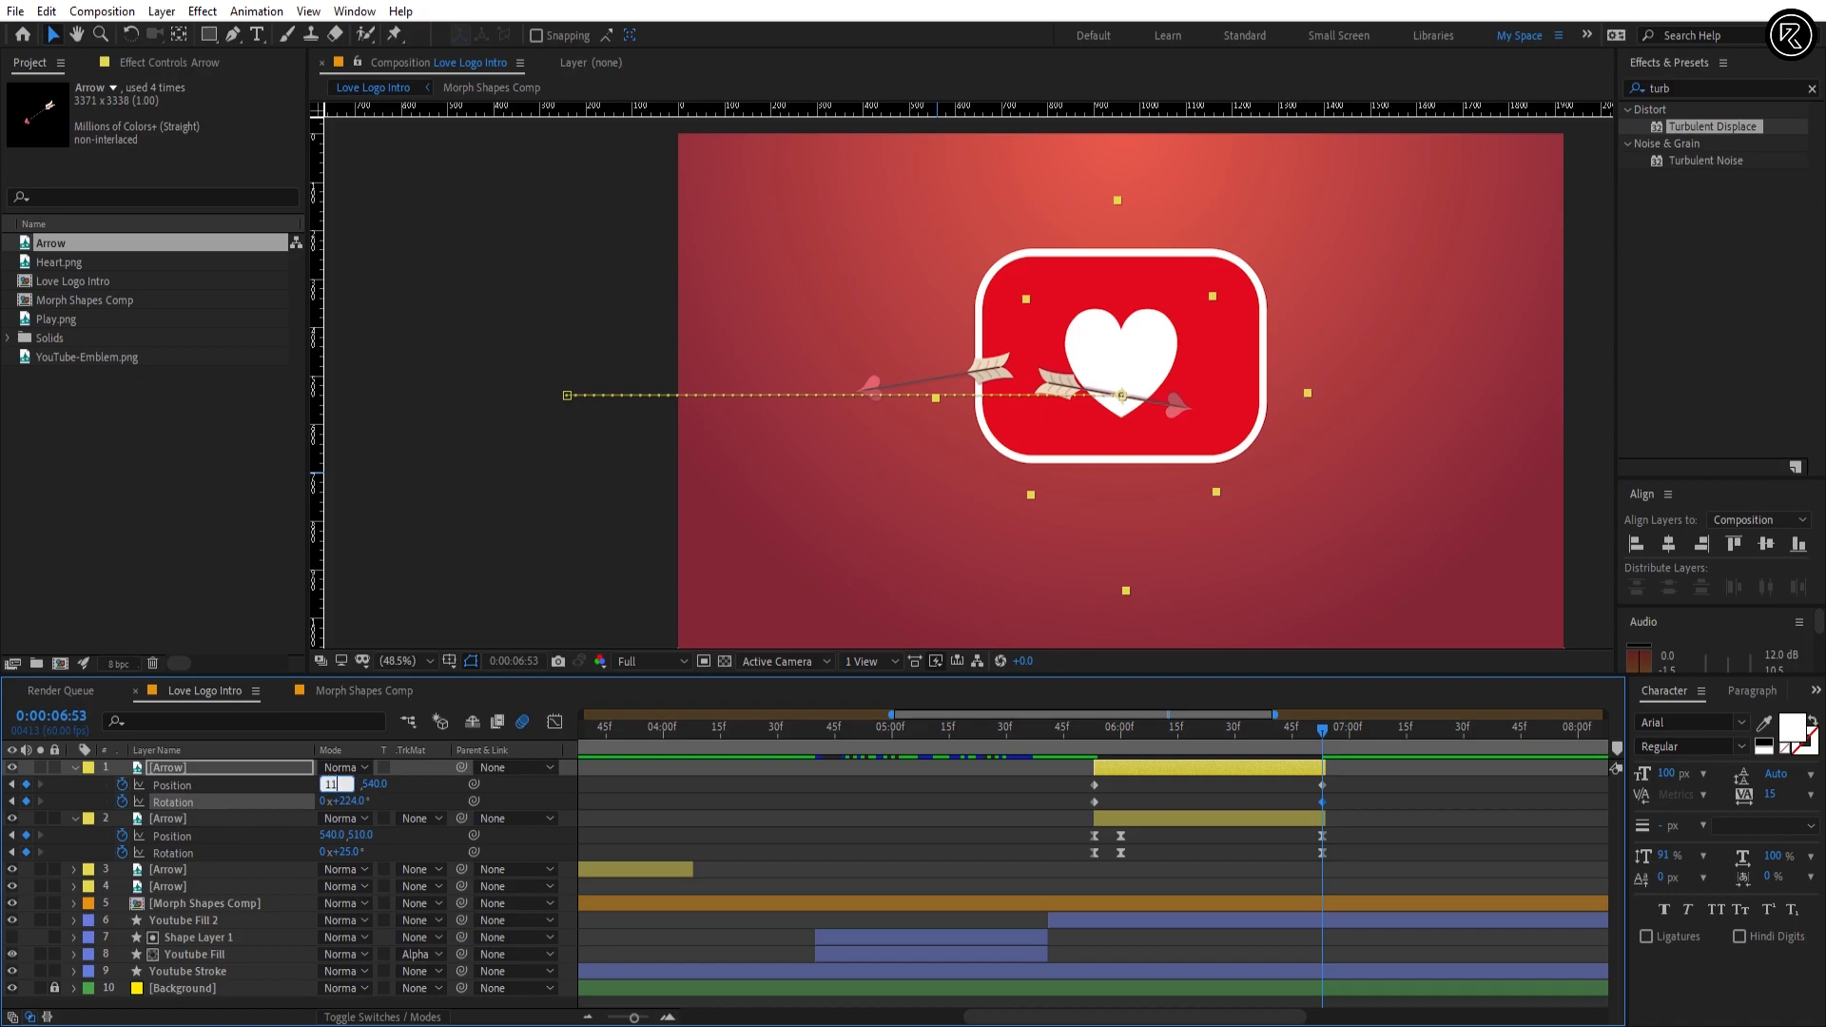
key("Return")
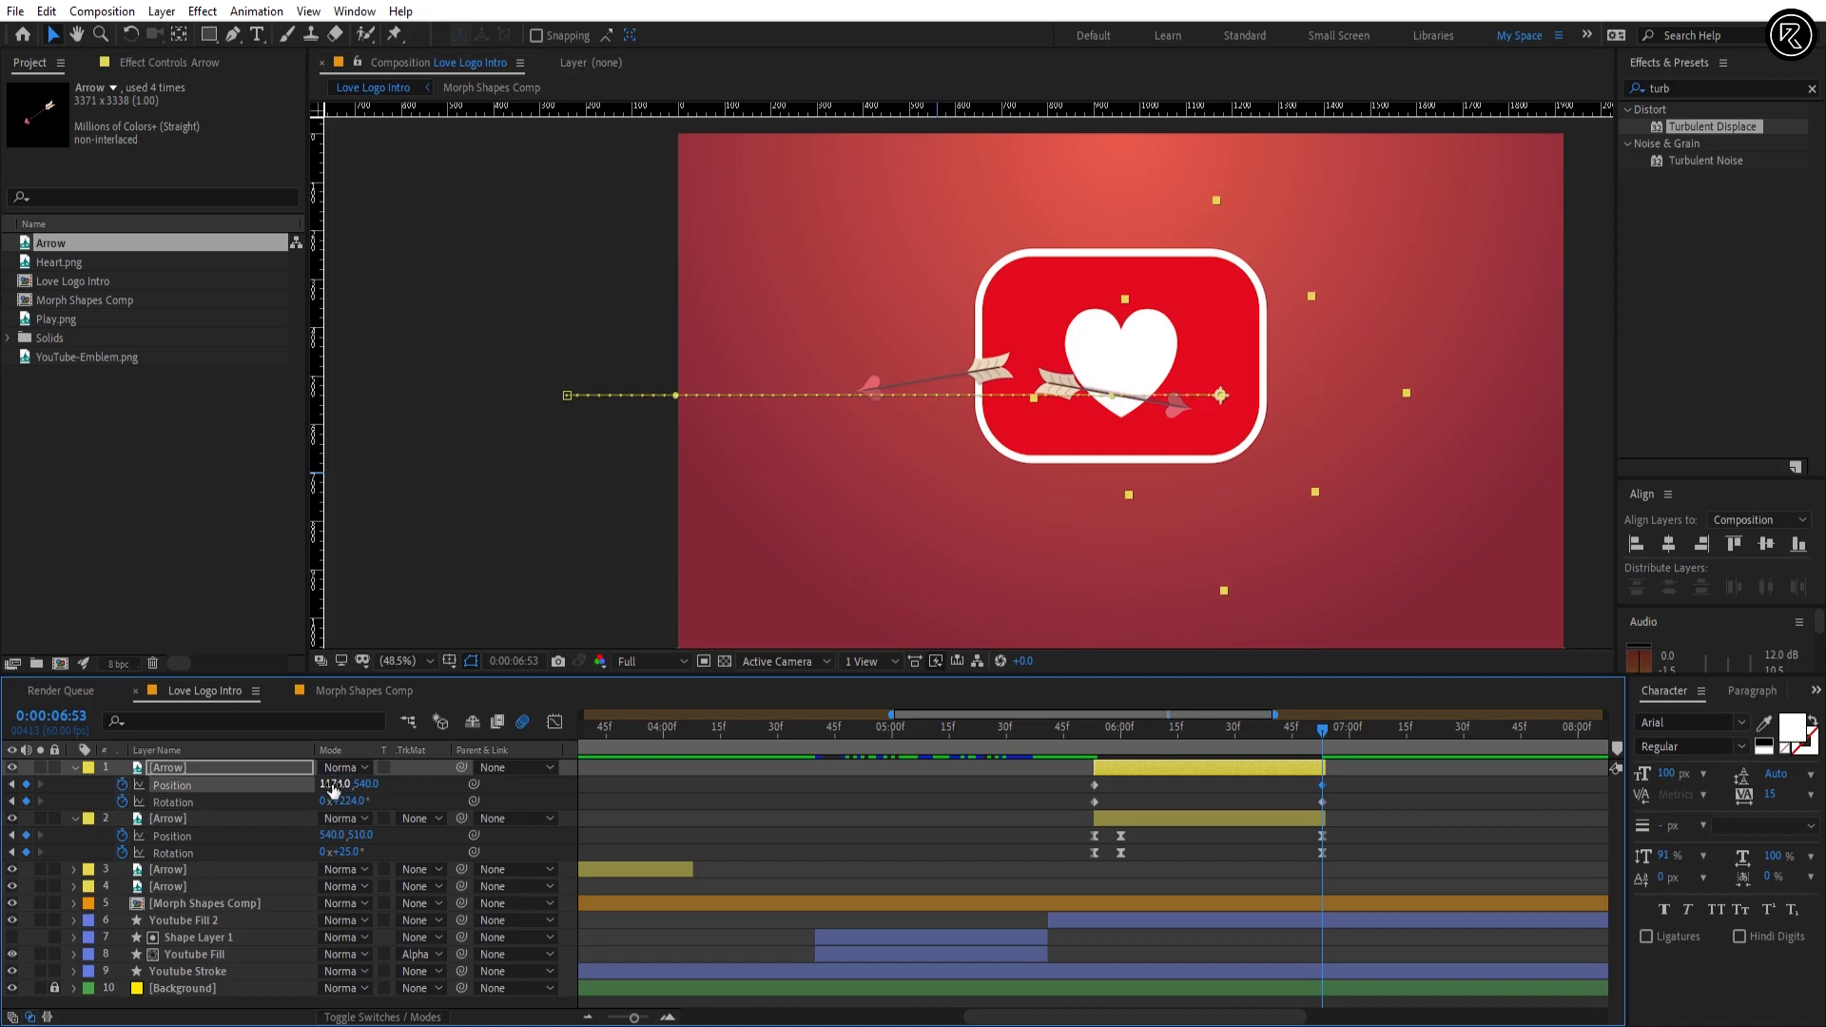
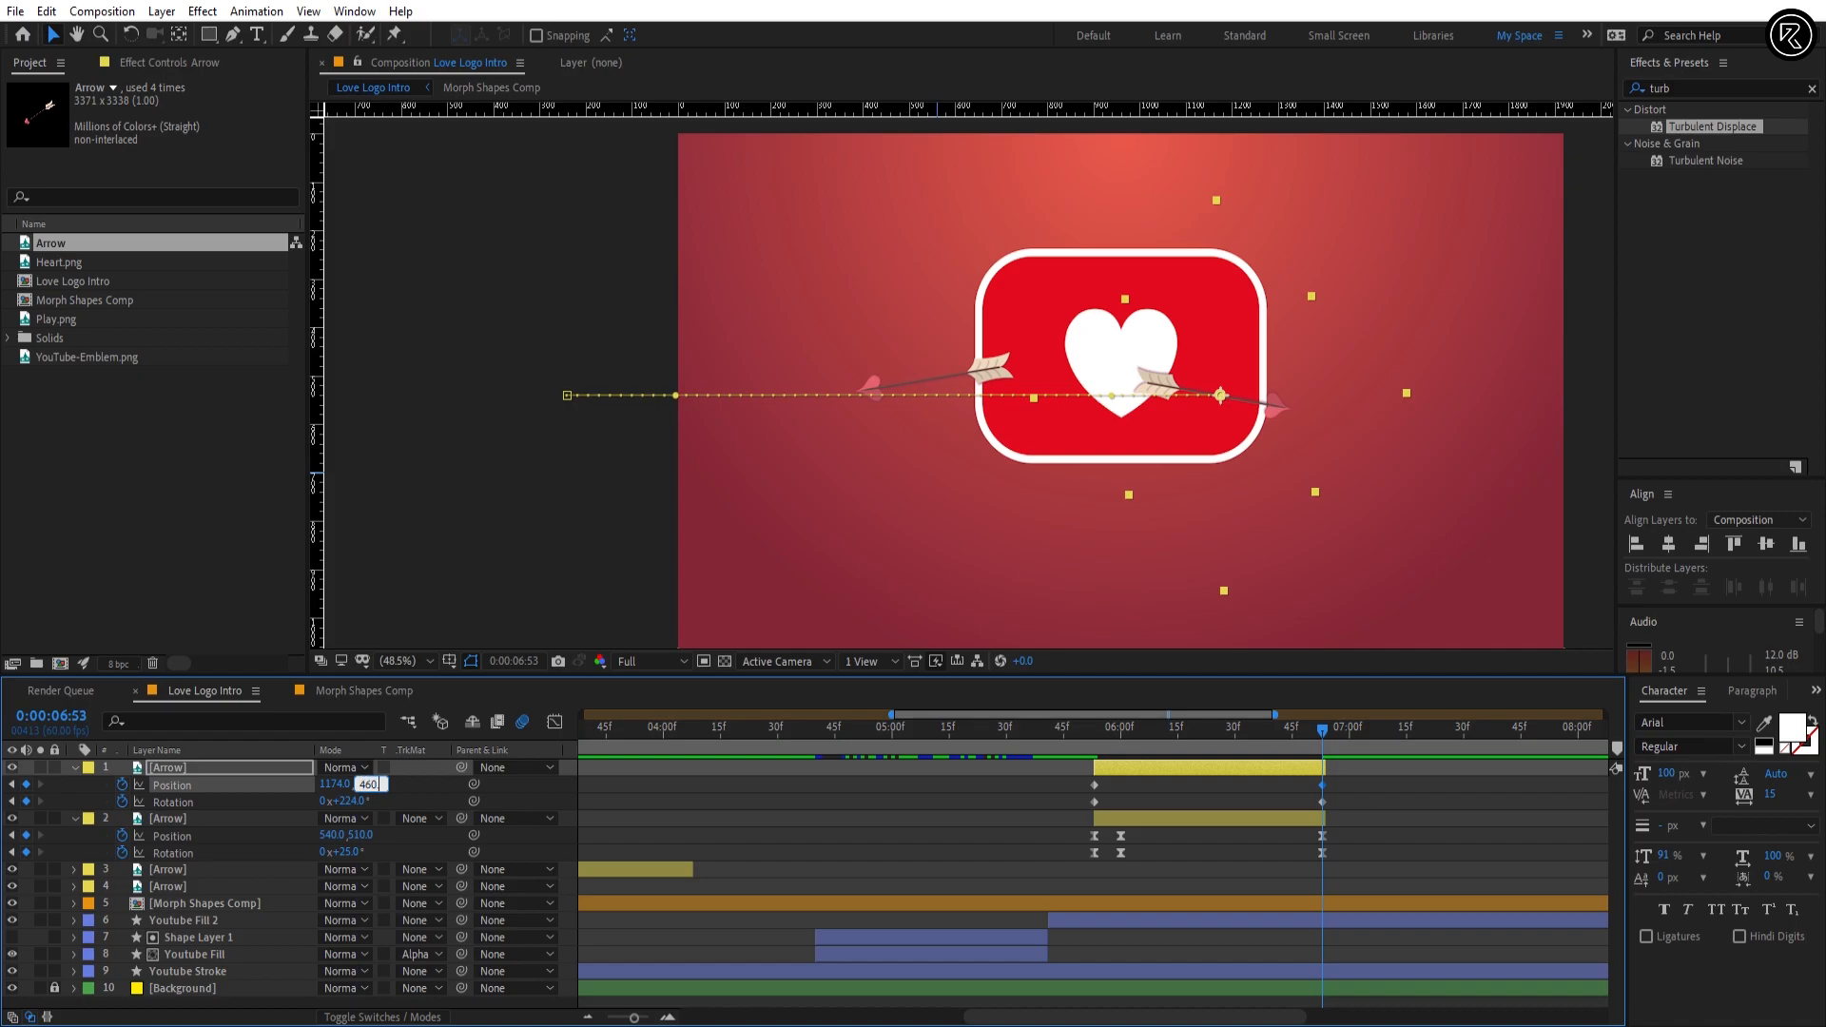
Step: At 0:00:06:53, set Arrow layer 1's vertical Position to 460 and apply Easy Ease to its Position and Rotation keyframes
type("460")
key("Return")
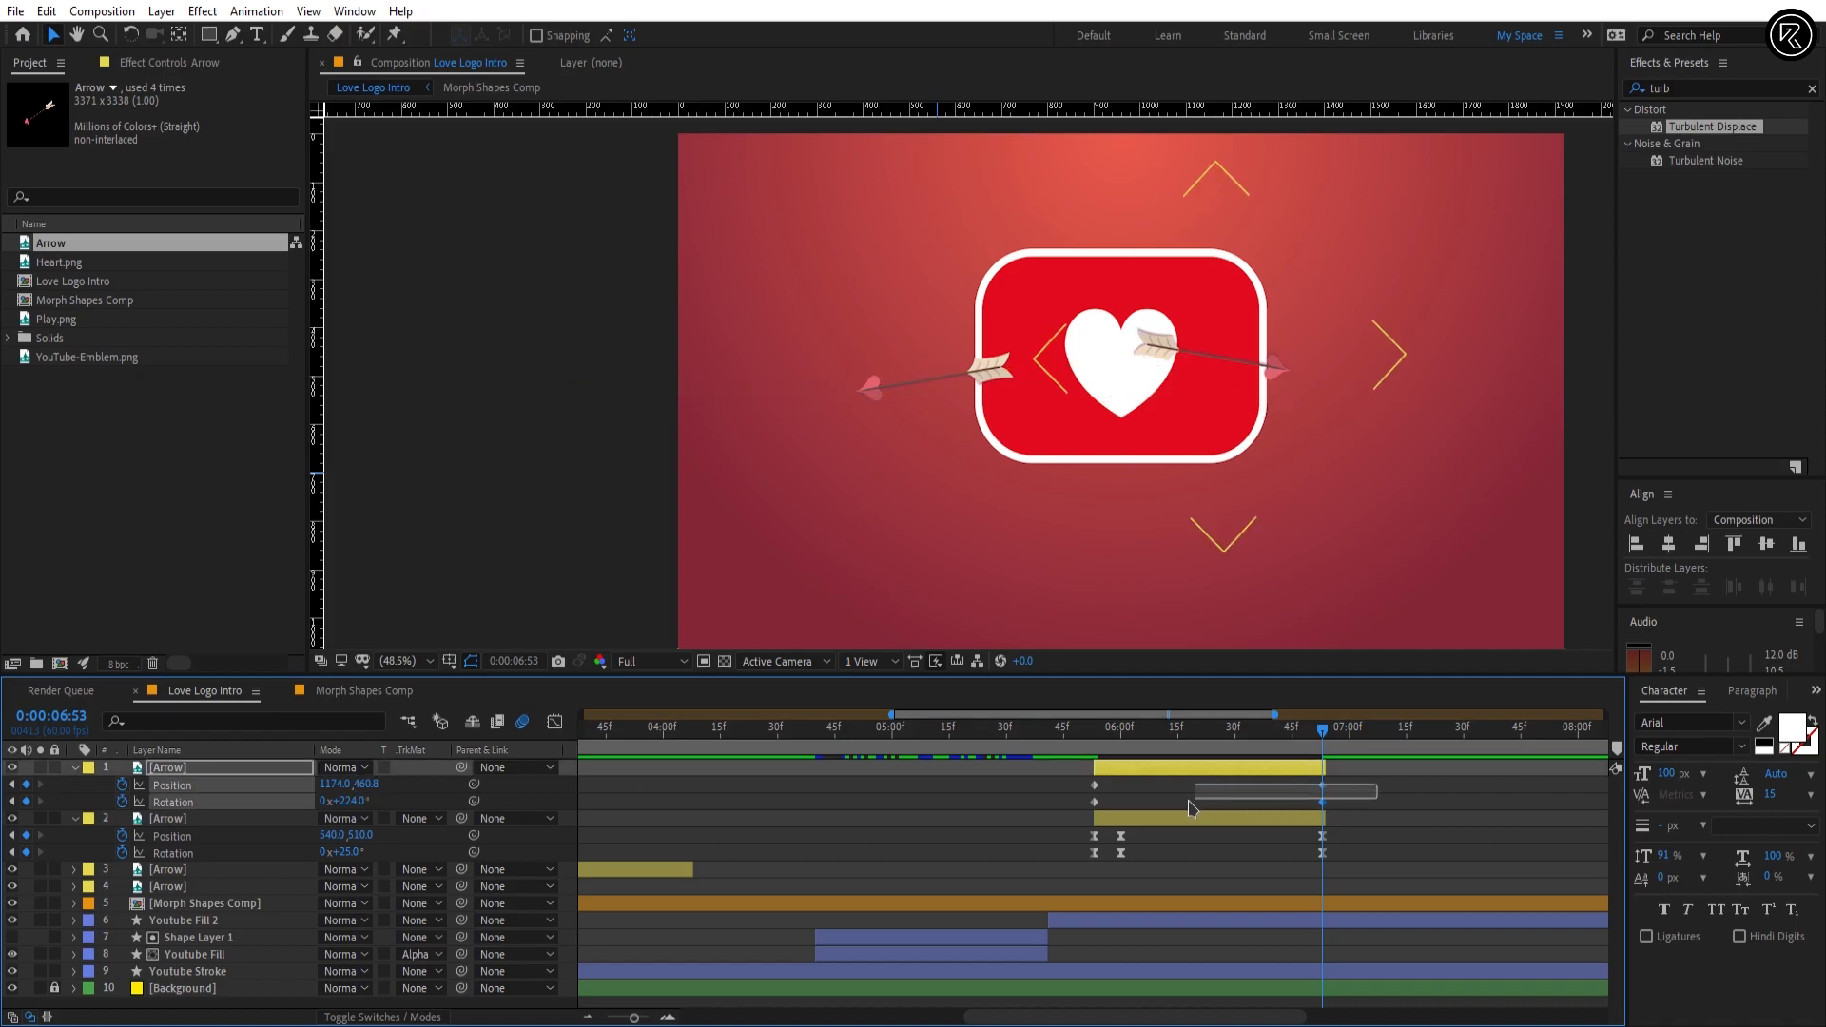
left_click_drag(1378, 785, 1051, 819)
key("F9")
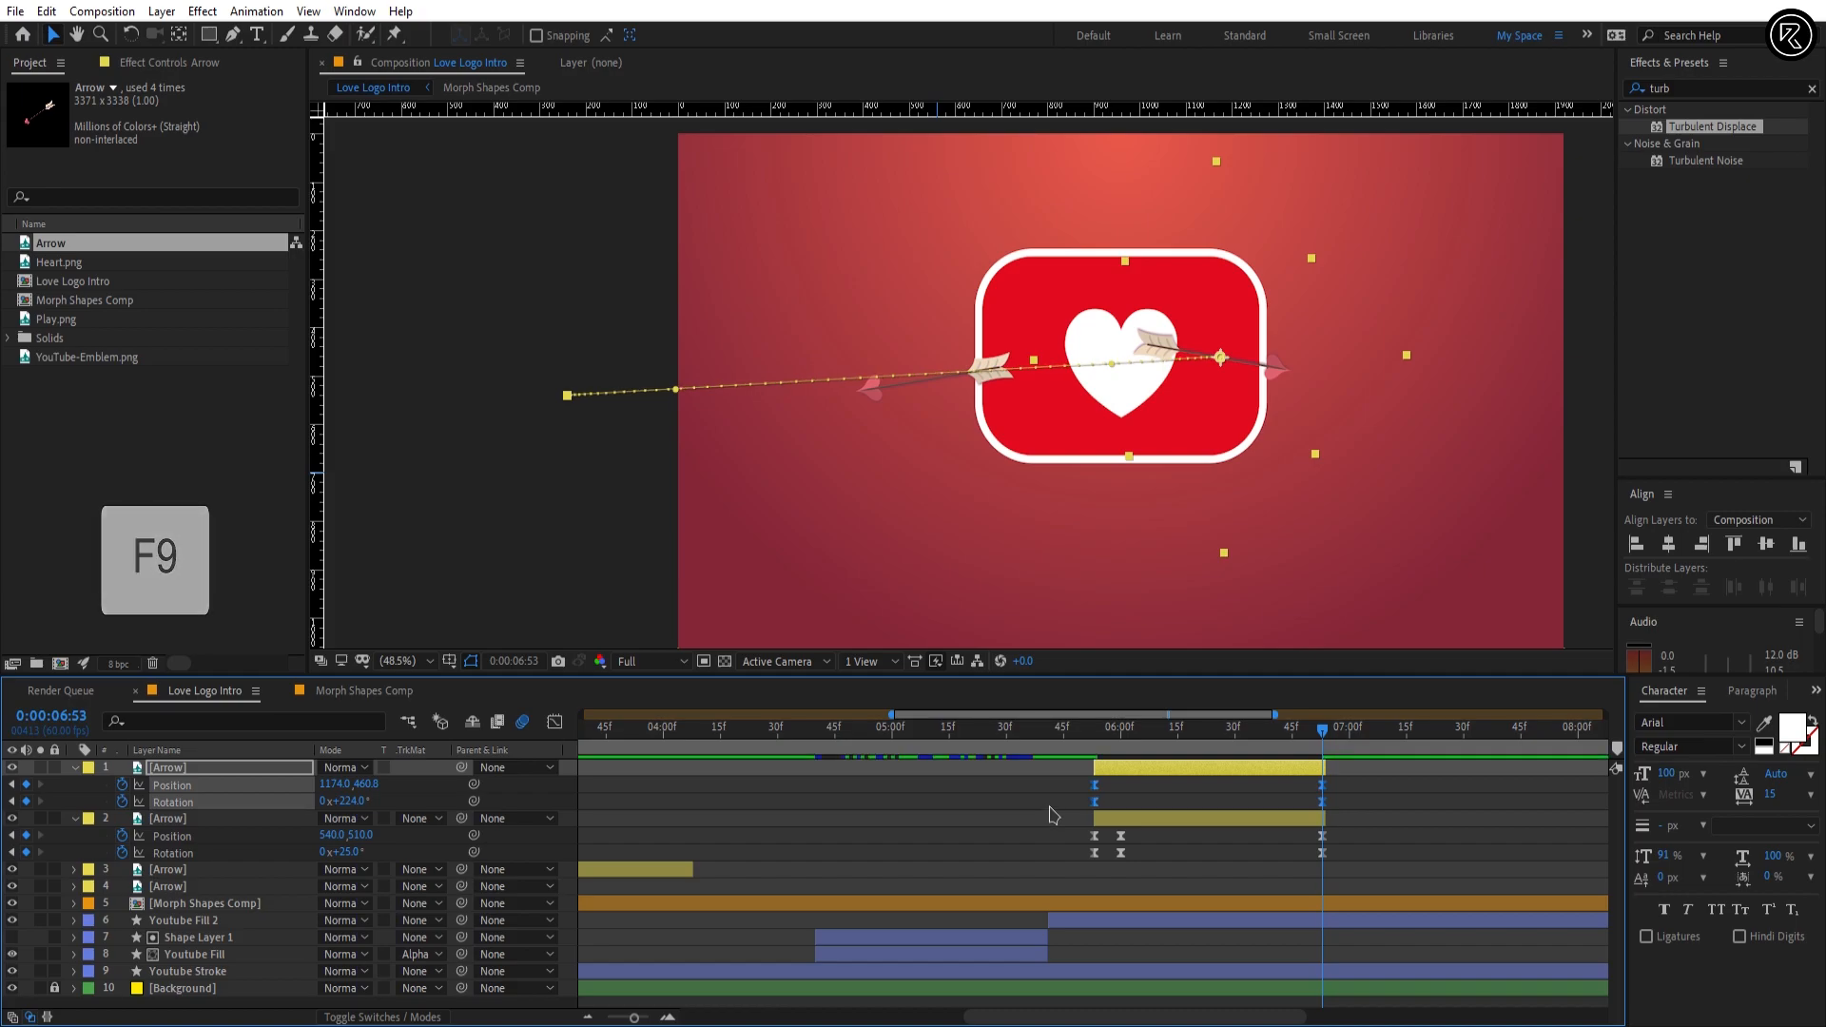
Step: Lengthen the incoming ease on Arrow layer 1's final Position and Rotation keyframes in the speed graph for a gradual slowdown
key("j")
left_click_drag(1355, 787, 1306, 809)
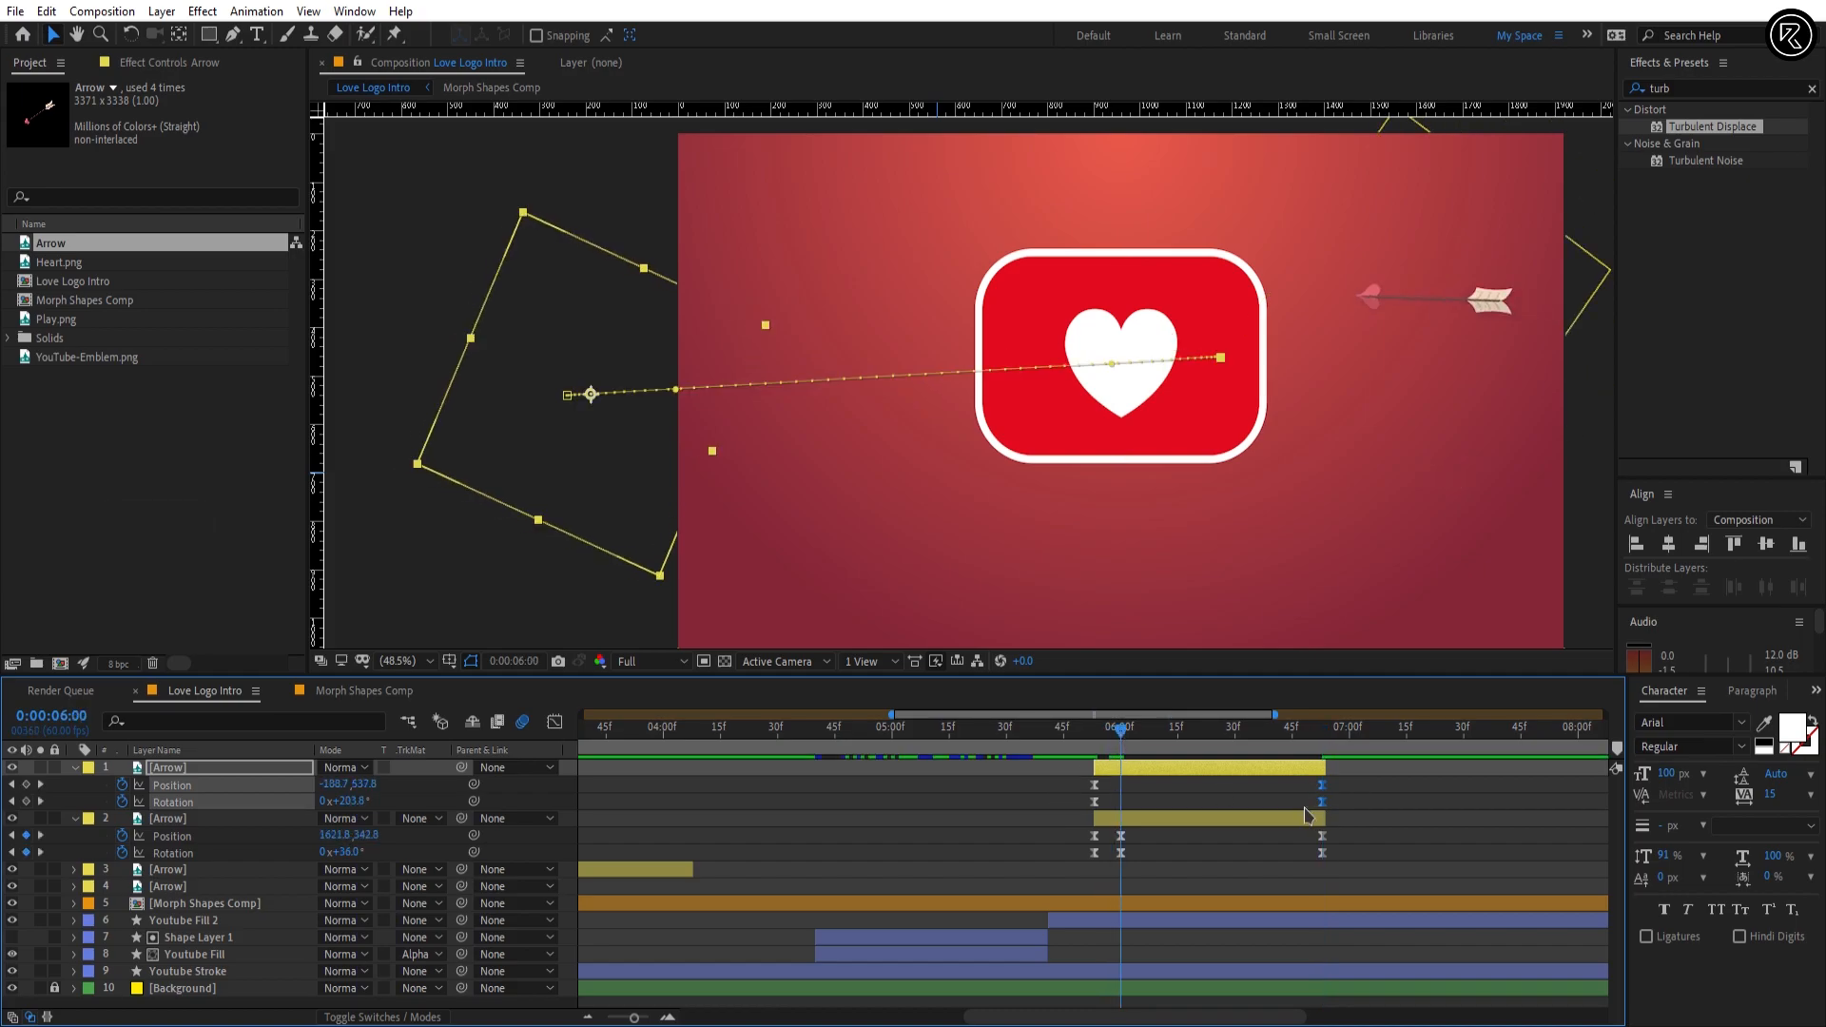
left_click(556, 723)
left_click_drag(1286, 948, 1223, 961)
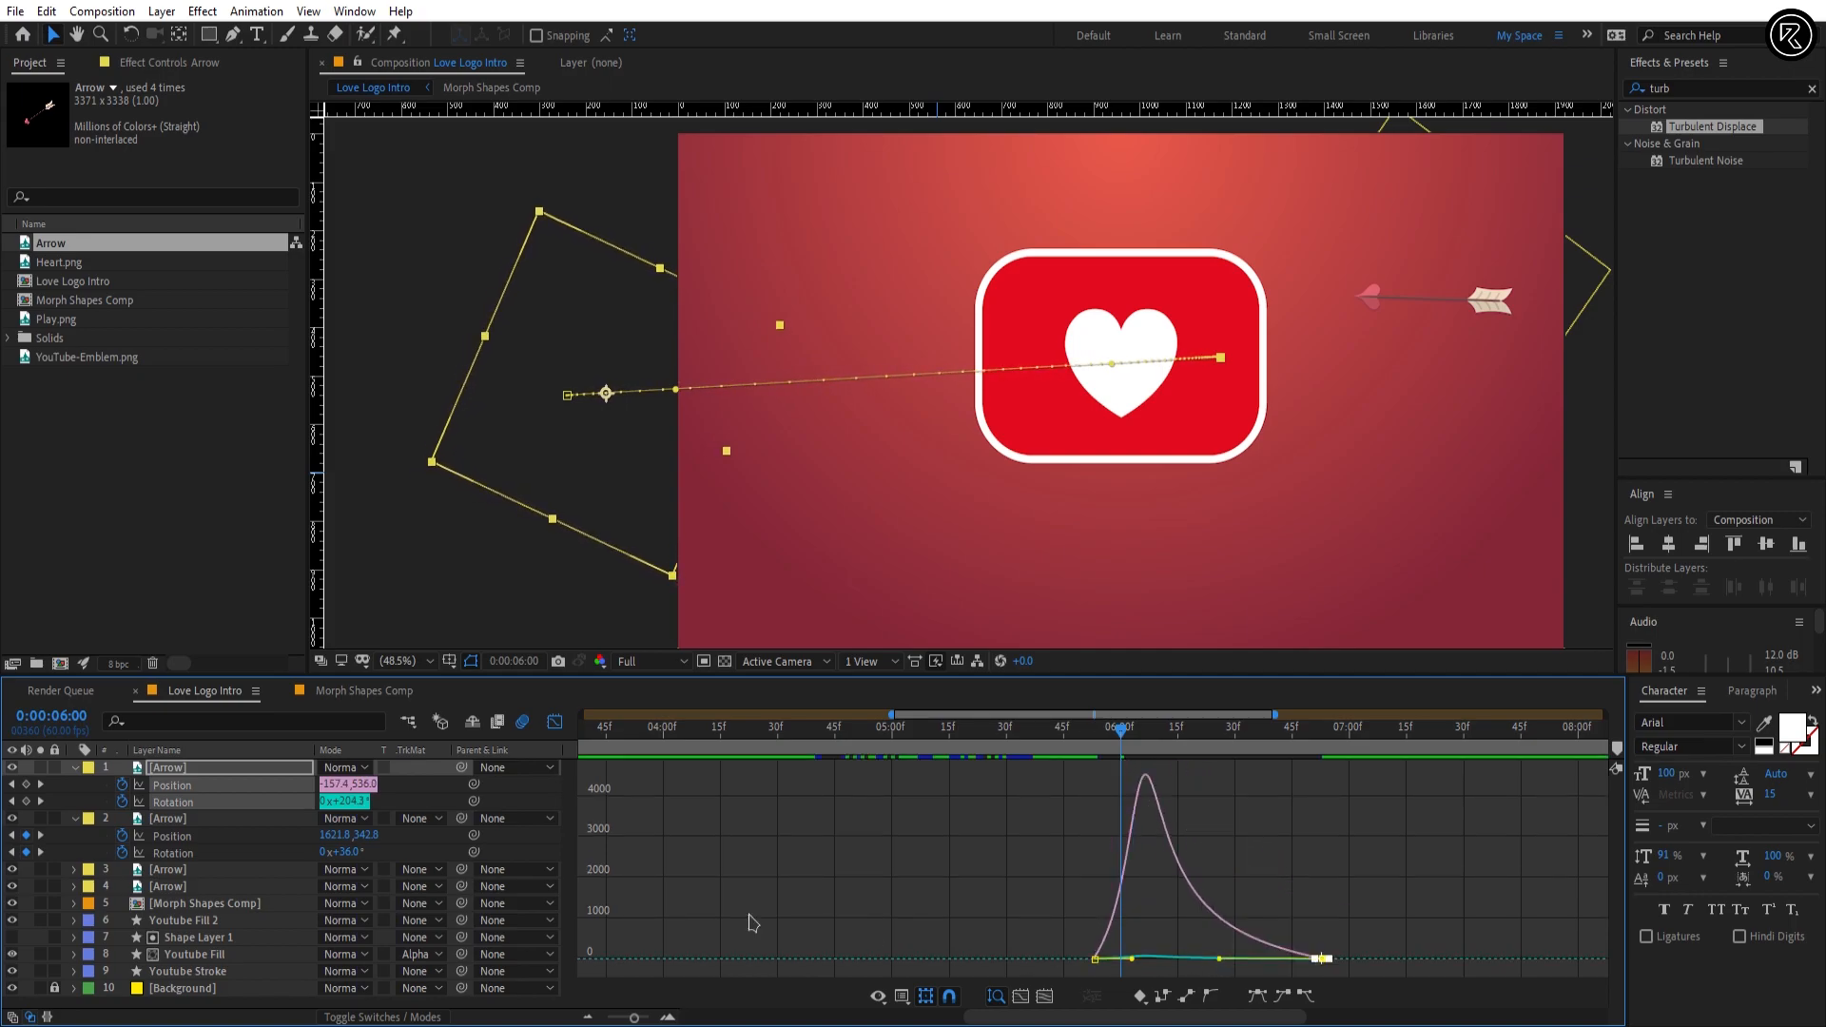
left_click(555, 723)
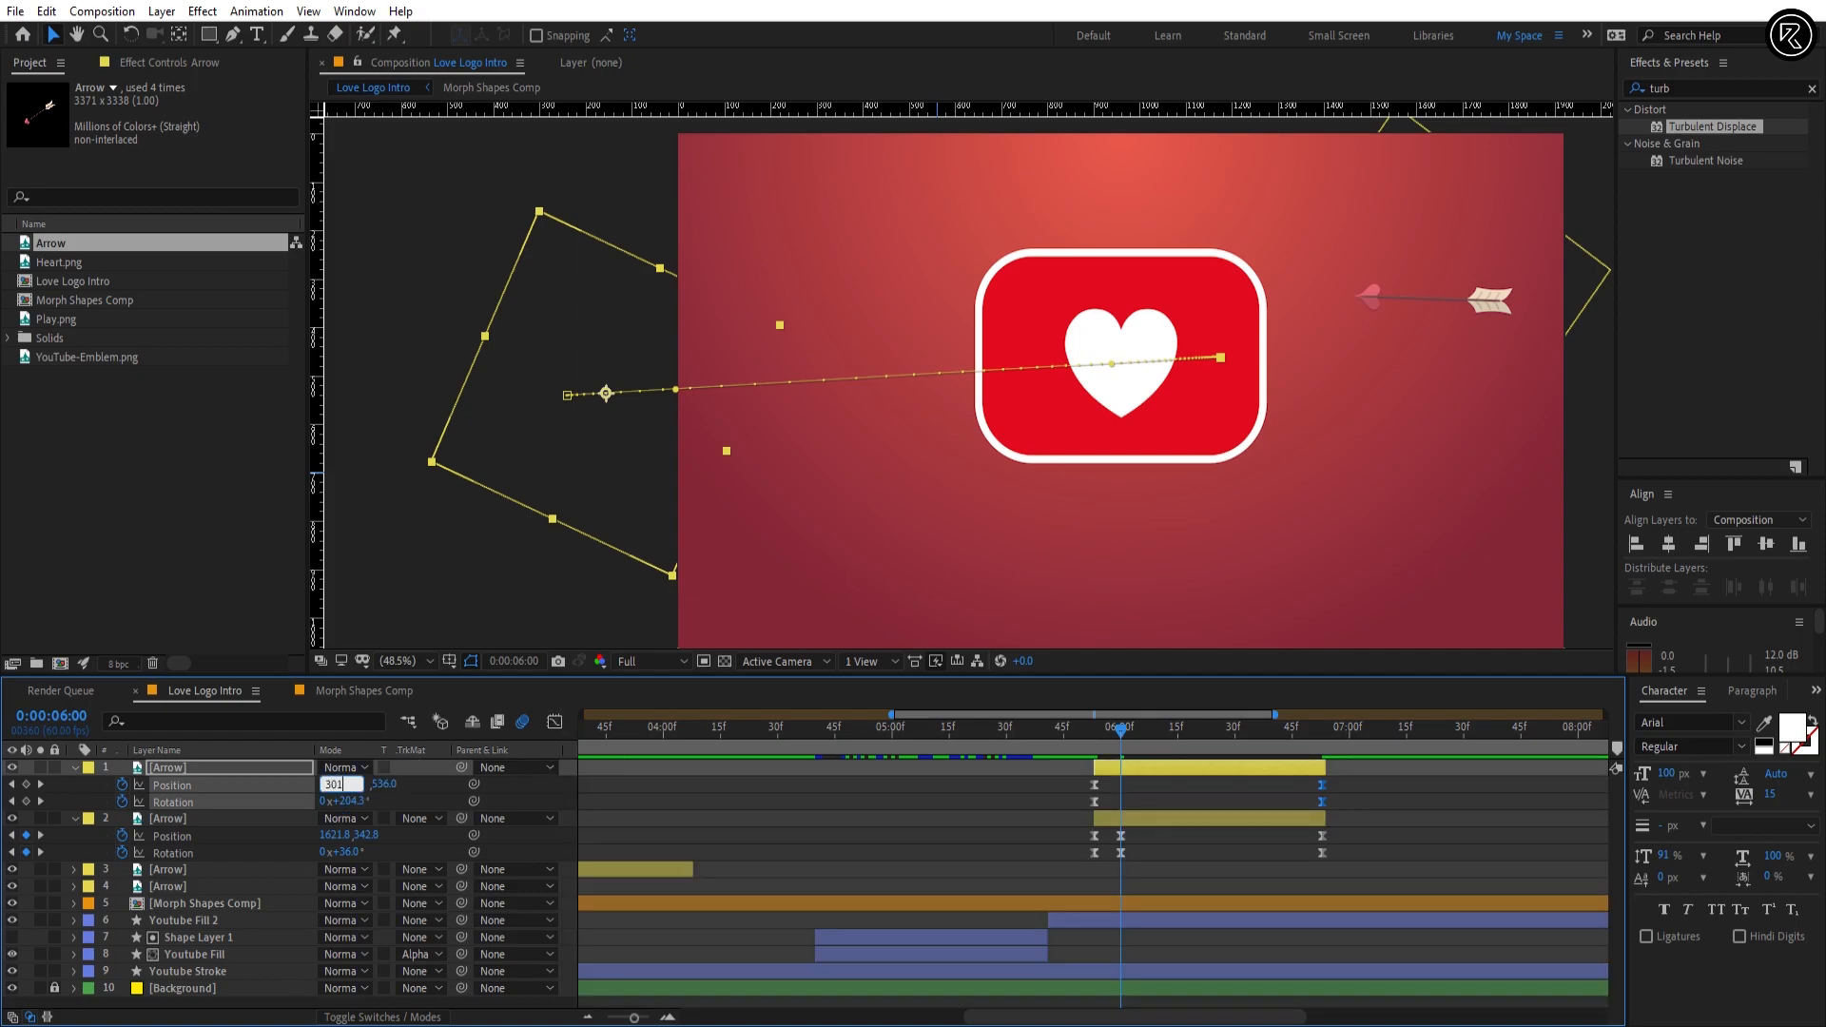
Step: At 0:00:06:00, set Arrow layer 1's Position to 301, 429.4 and its Rotation to about 210°
type("301")
key("Return")
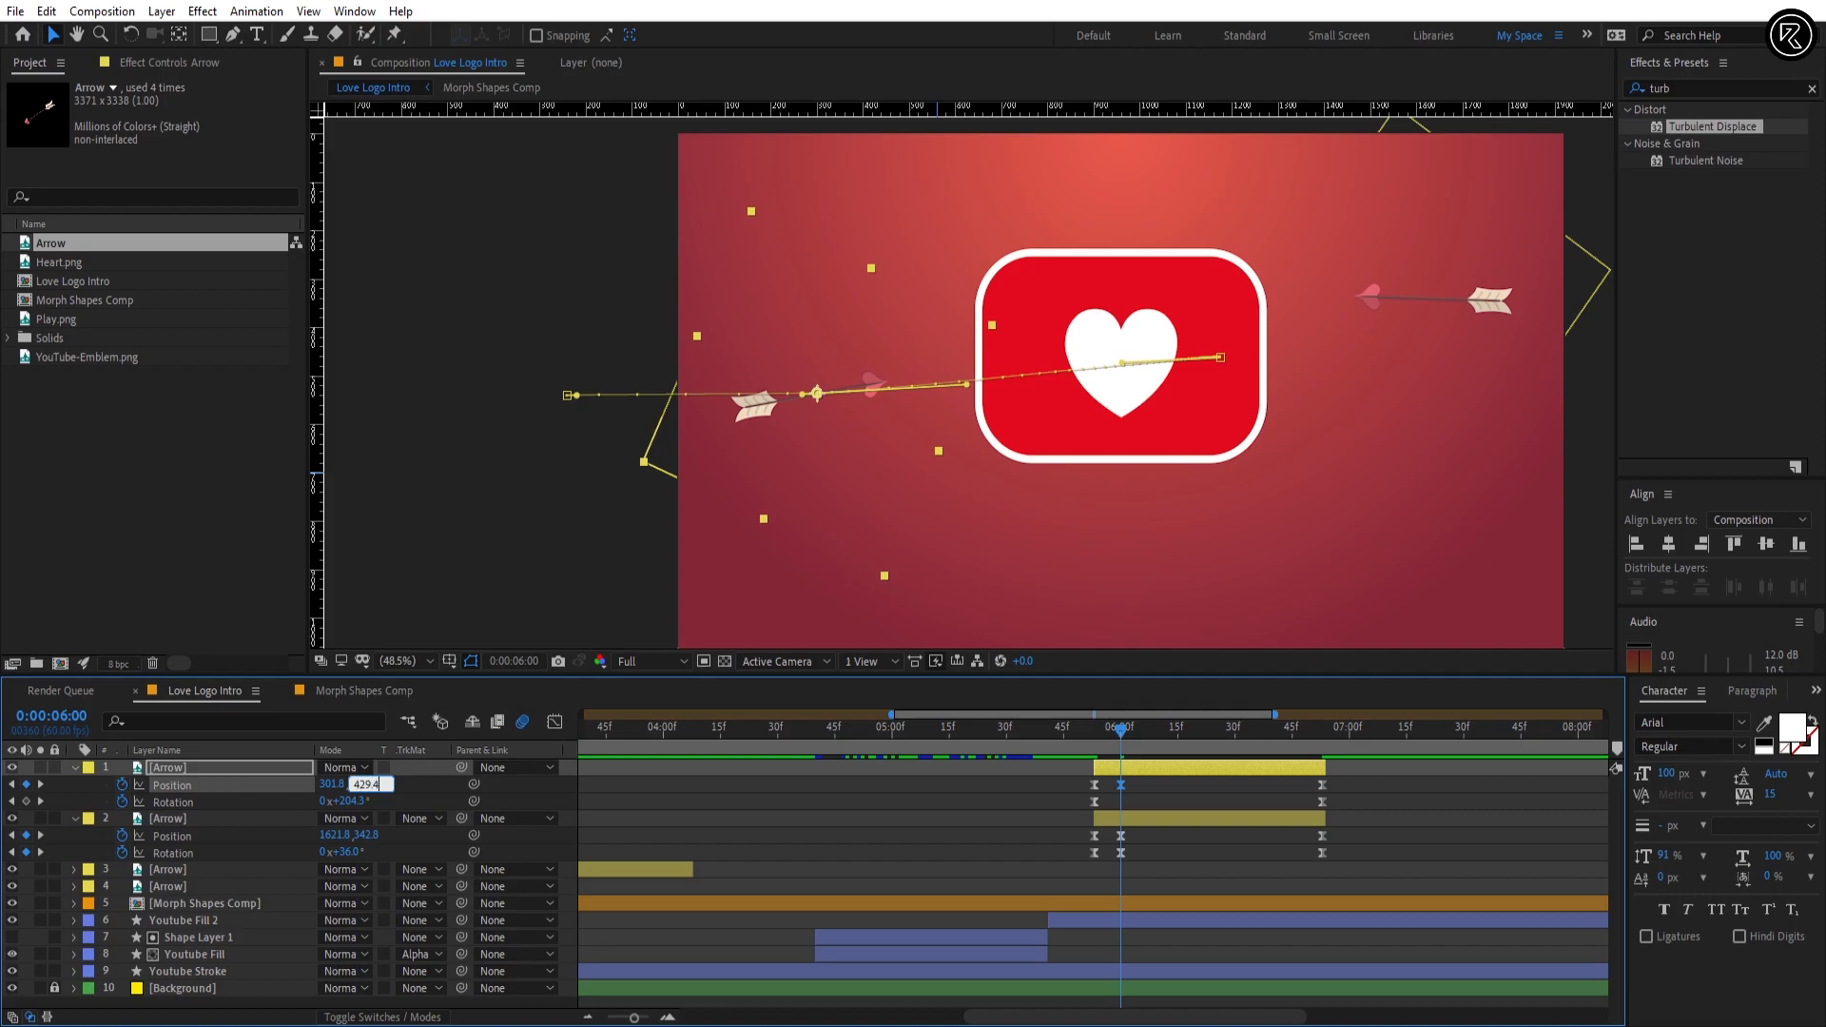
type("429.4")
key("Return")
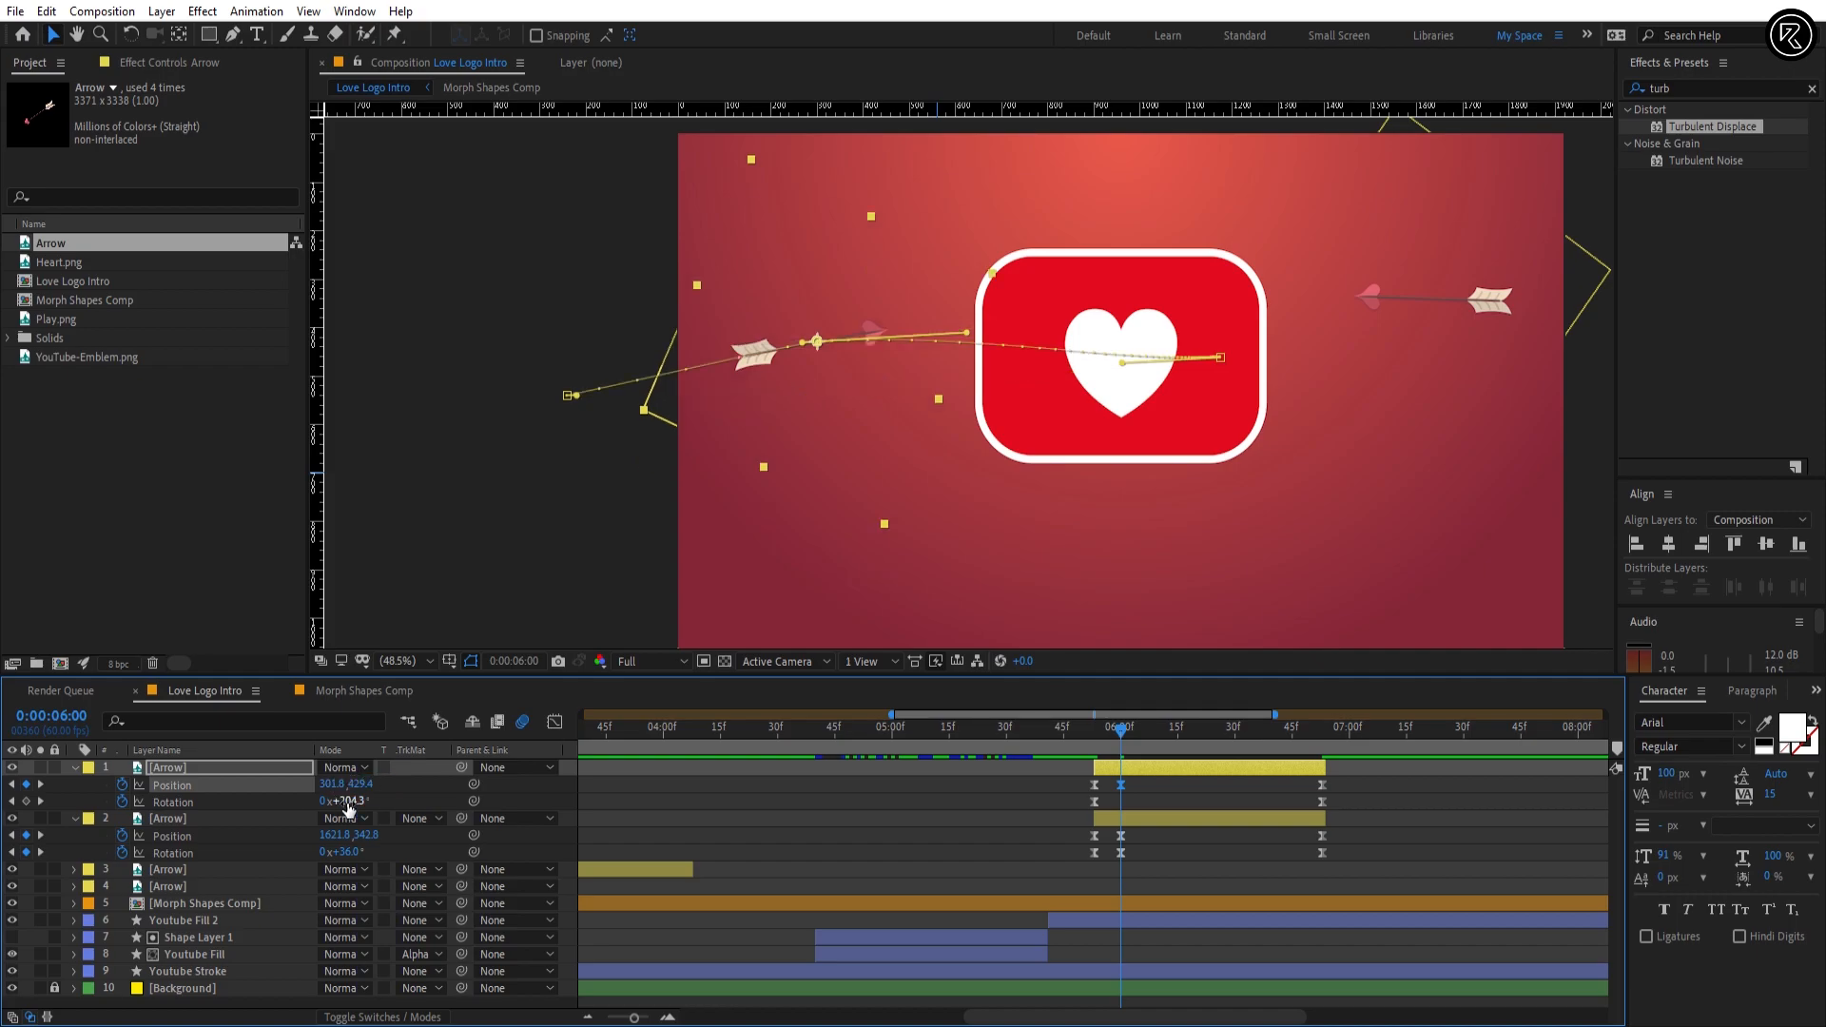
left_click_drag(348, 806, 349, 809)
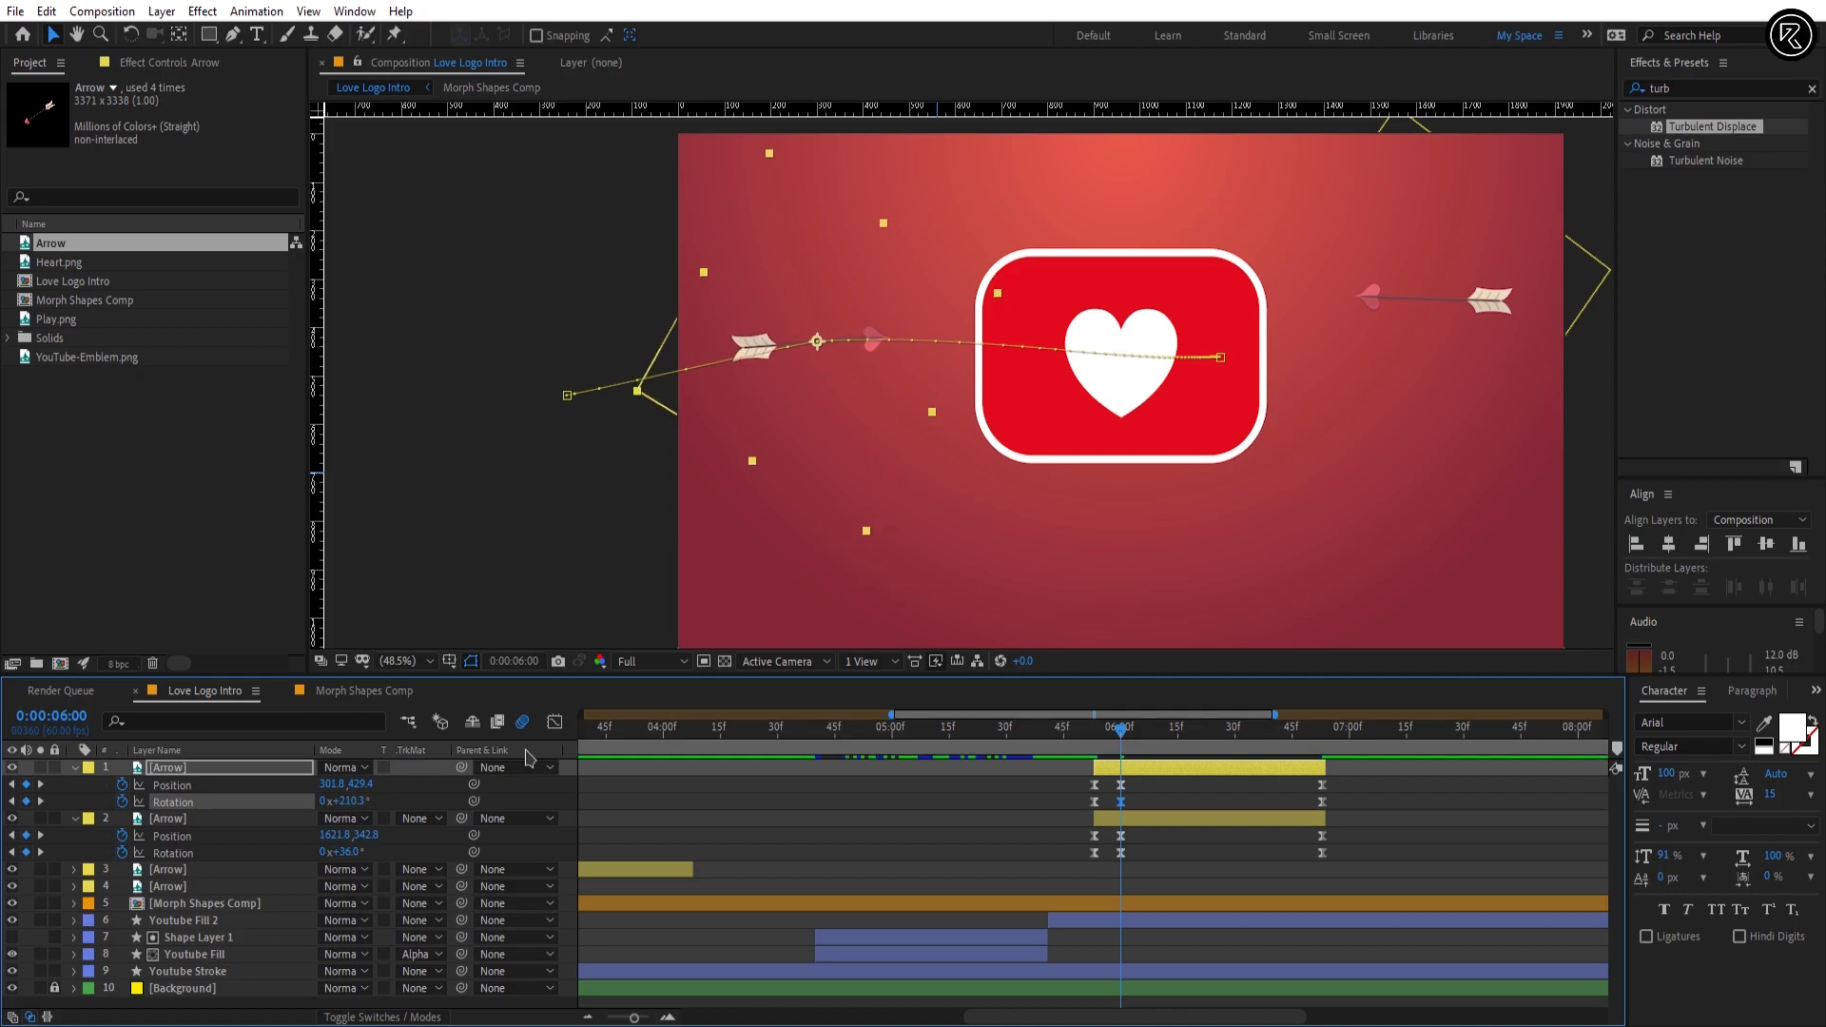
Step: Smooth Arrow layer 1's motion path into a gentle arc and shift the layer to start at 0:00:05:59
left_click(569, 395)
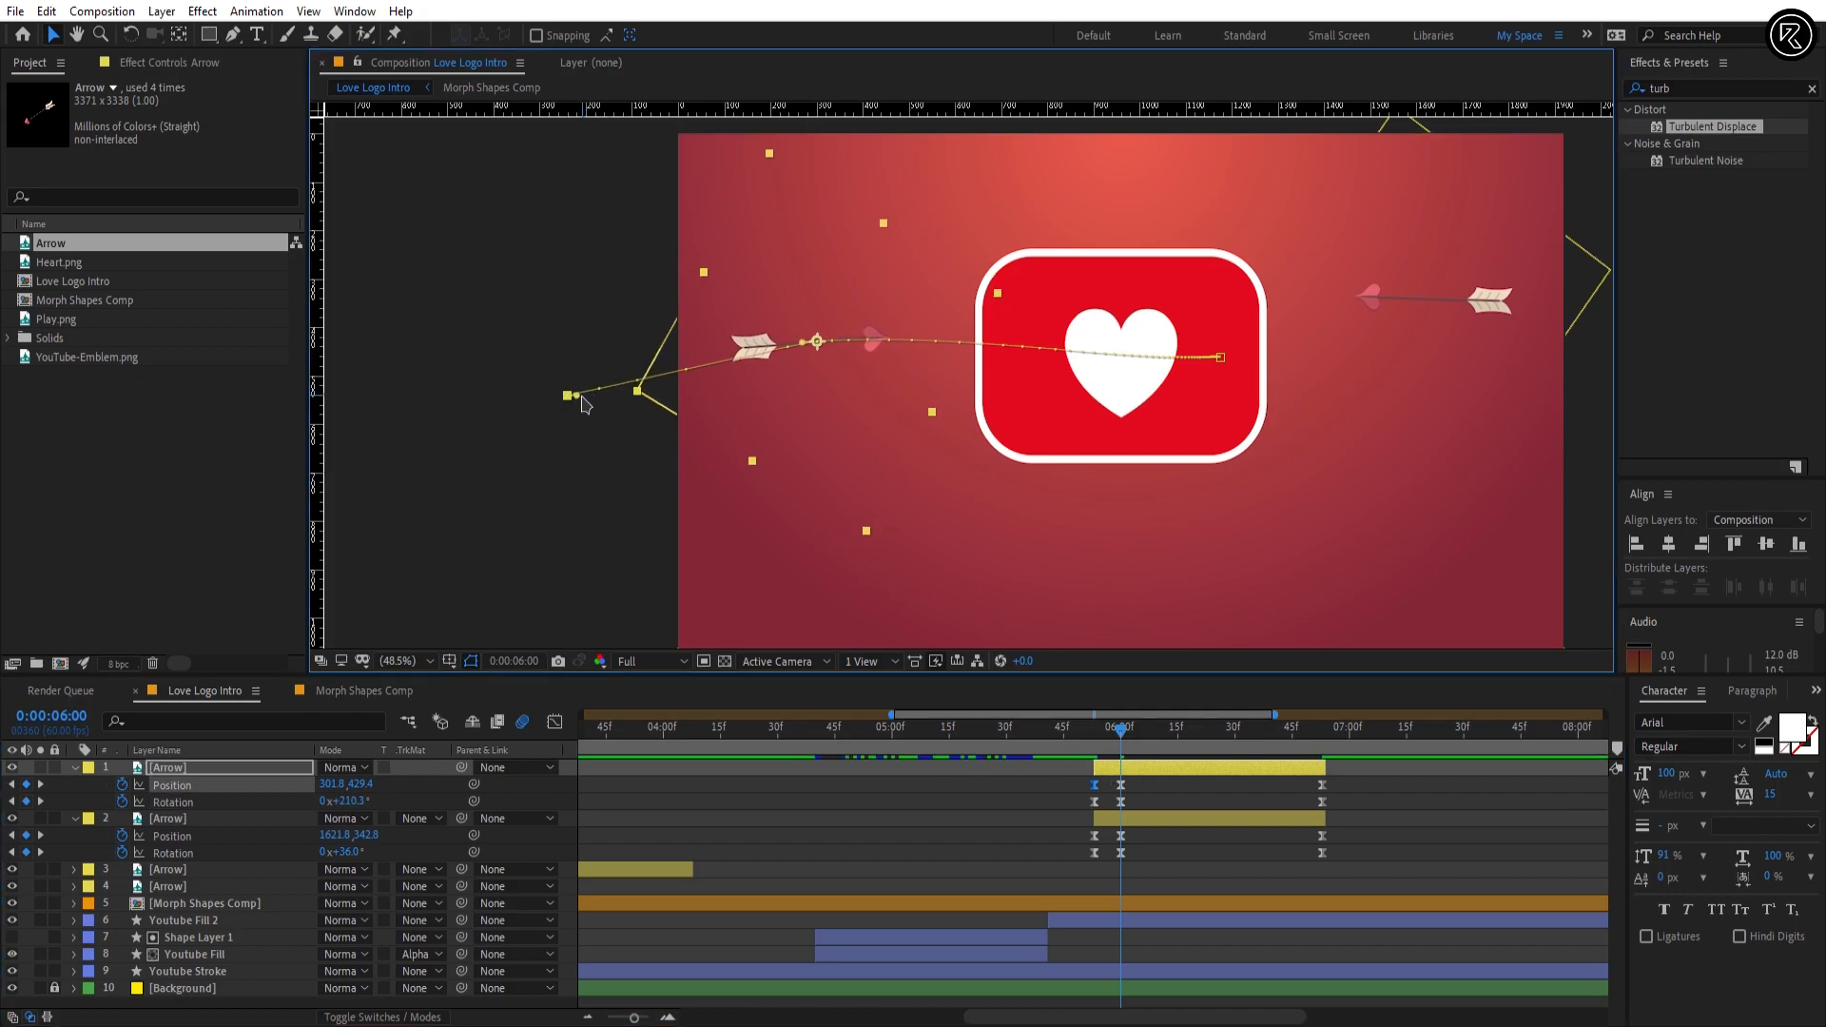
left_click(1221, 357)
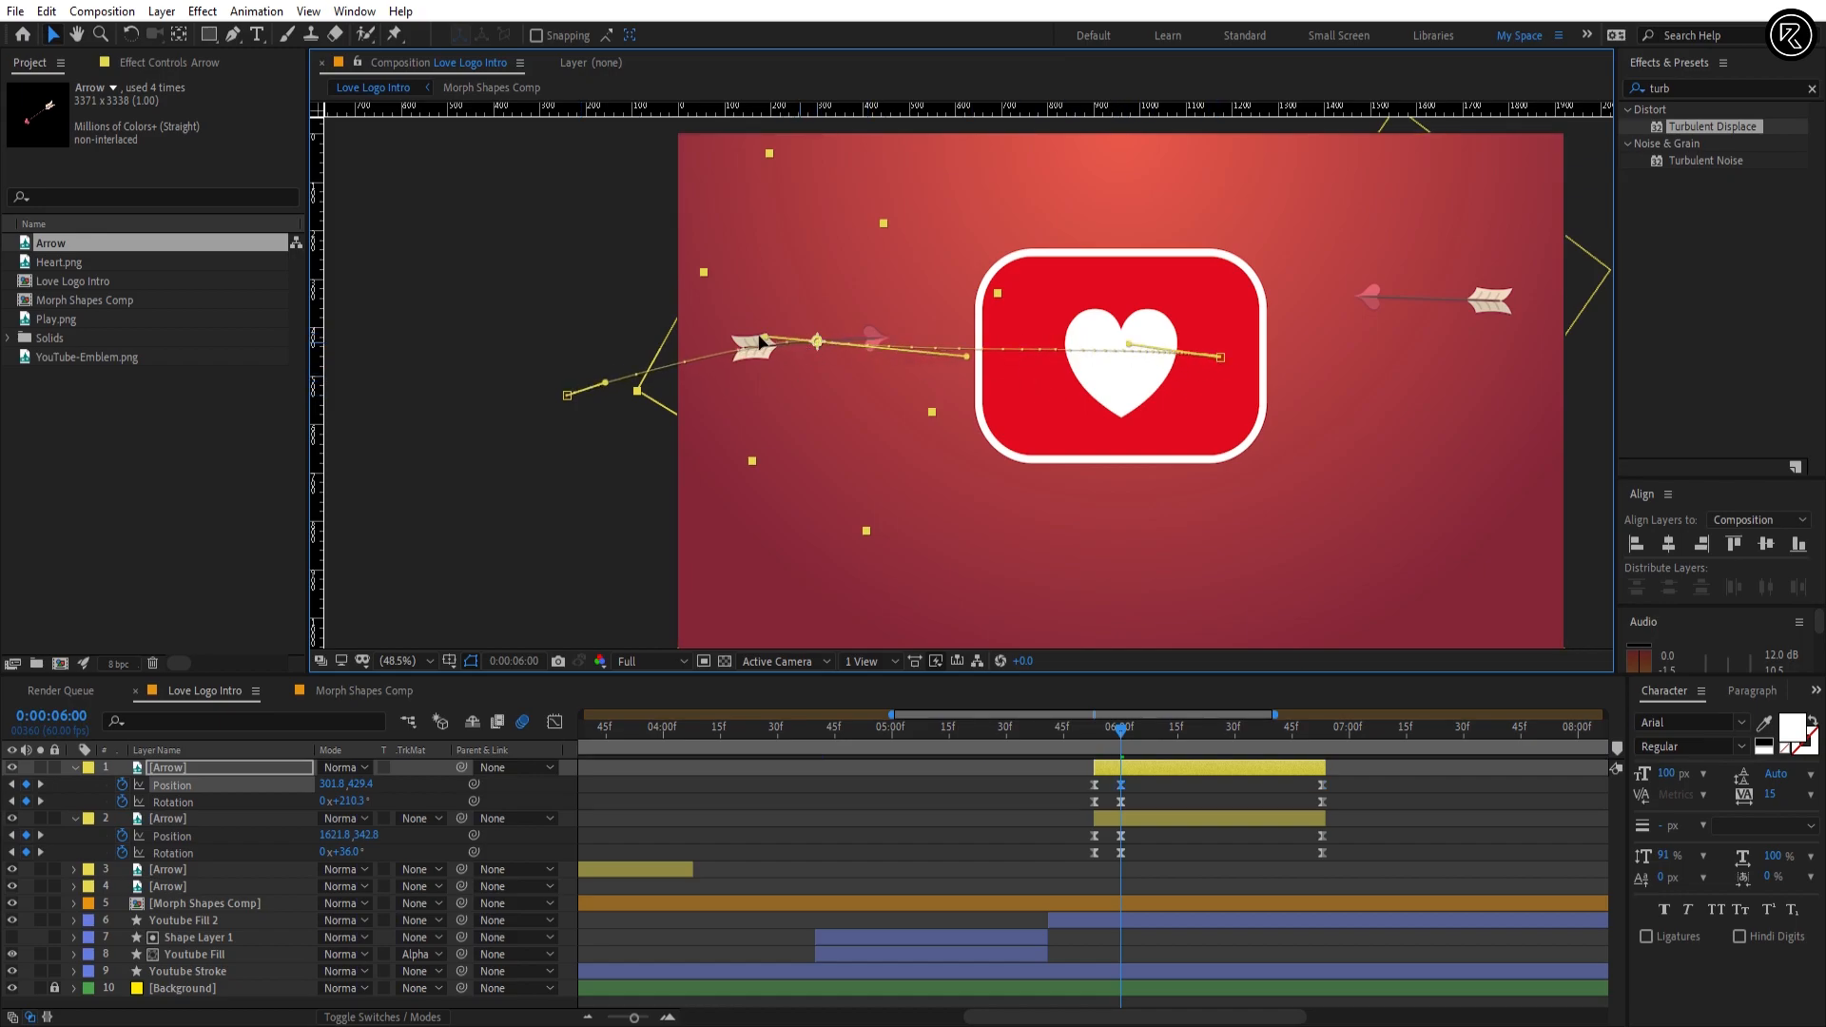
left_click_drag(1124, 749, 1239, 758)
left_click(1196, 784)
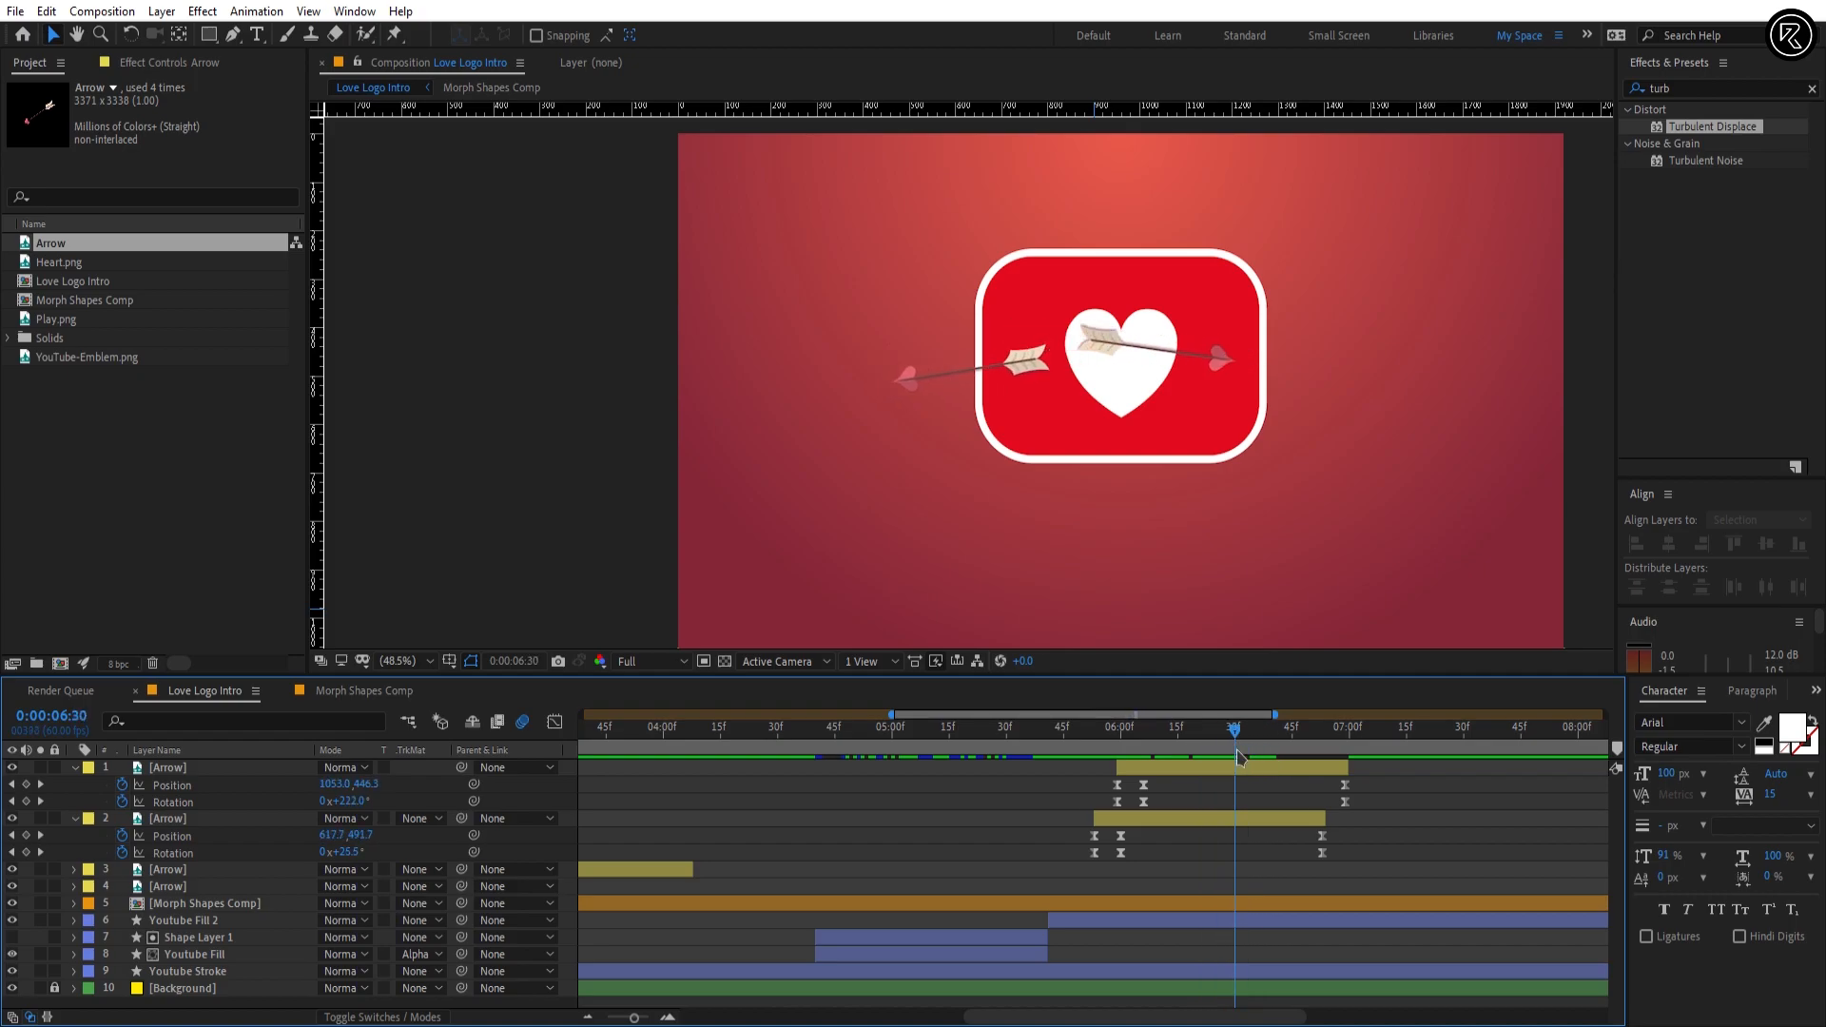
Step: Draw a rectangle from outside the frame's left edge to the heart's centre and give it a purple fill
left_click(211, 38)
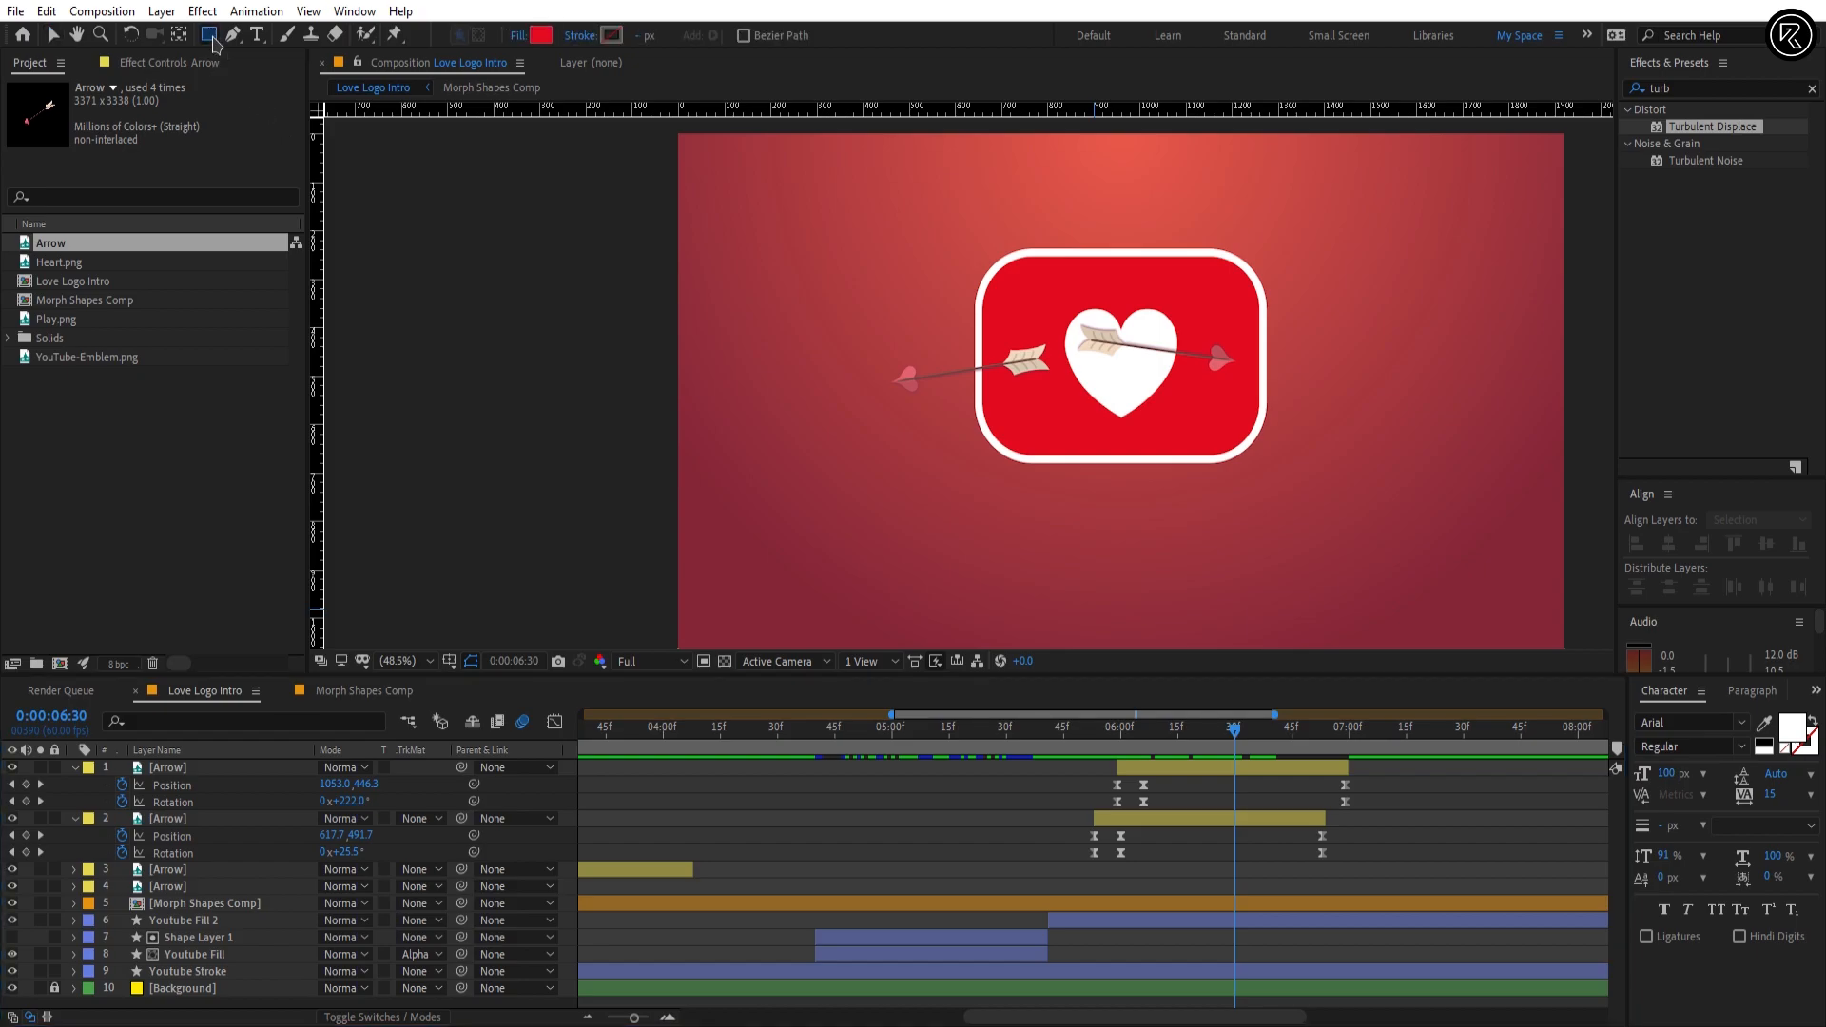
left_click_drag(1135, 152, 595, 568)
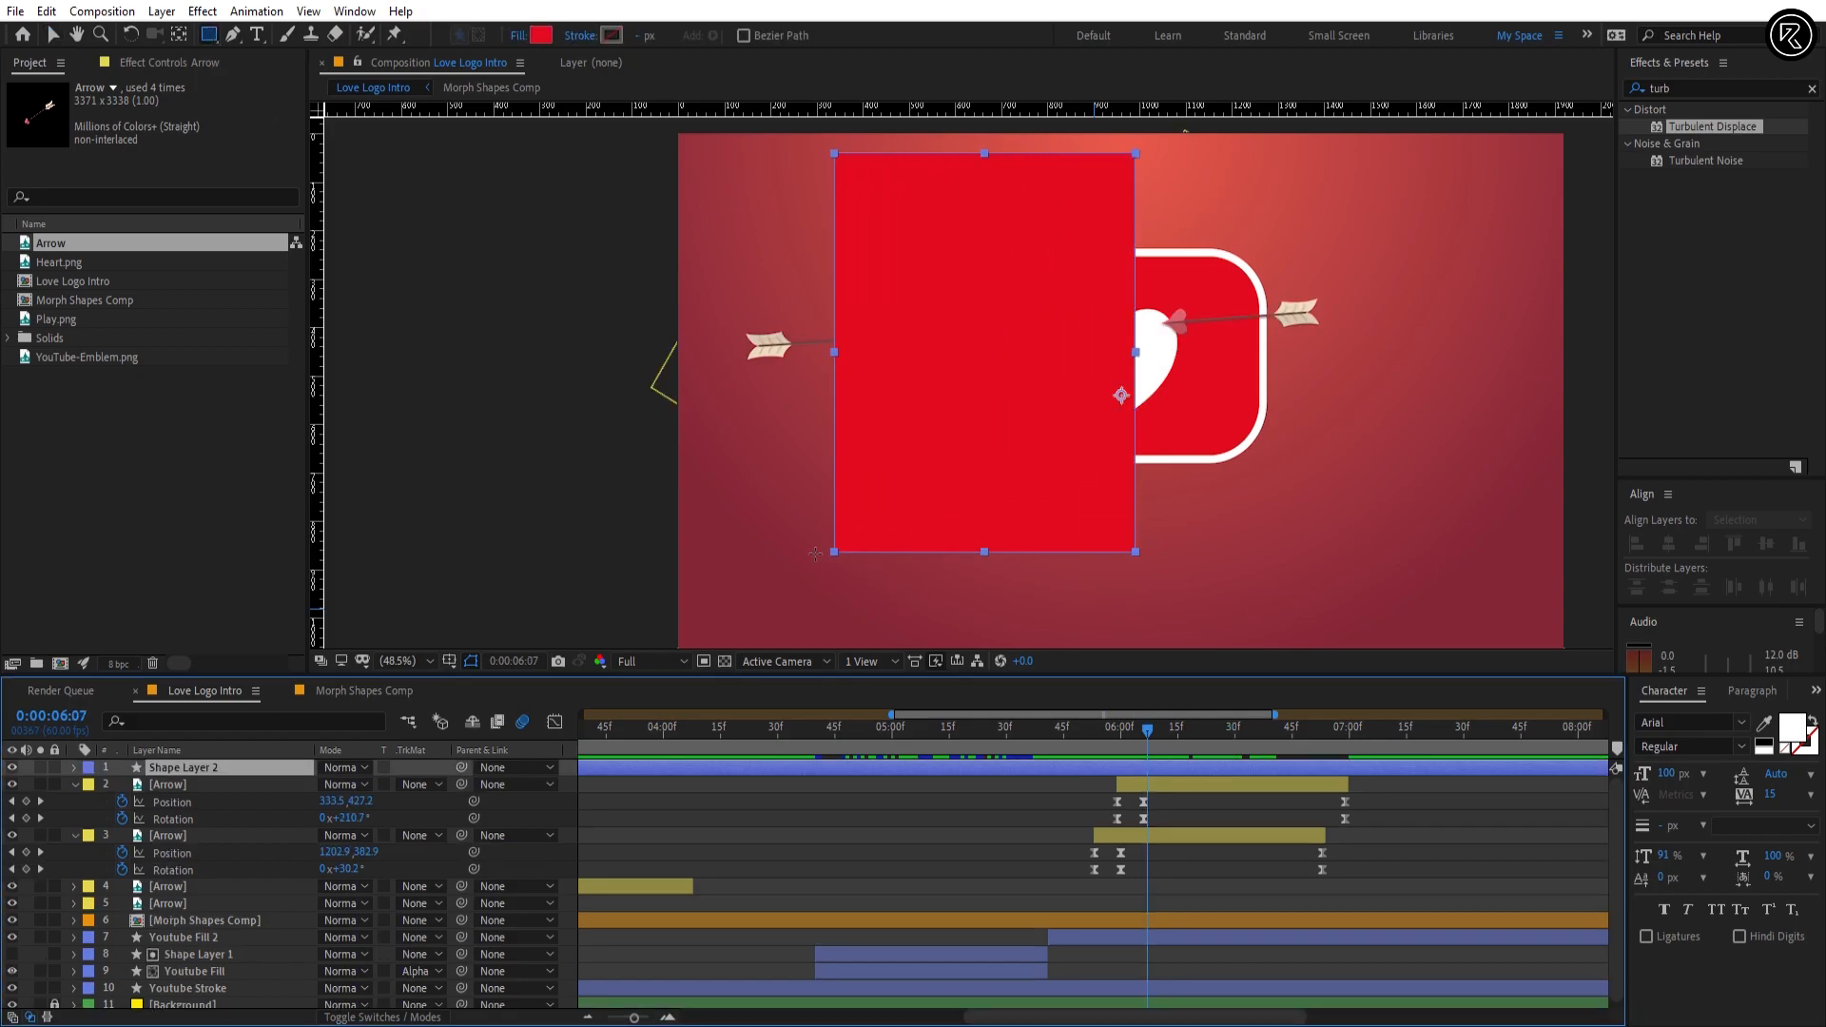
left_click(541, 35)
left_click(745, 503)
left_click(1209, 859)
Step: Trim Shape Layer 2 to start at 0:00:05:53 and end at 0:00:06:54
left_click(1121, 742)
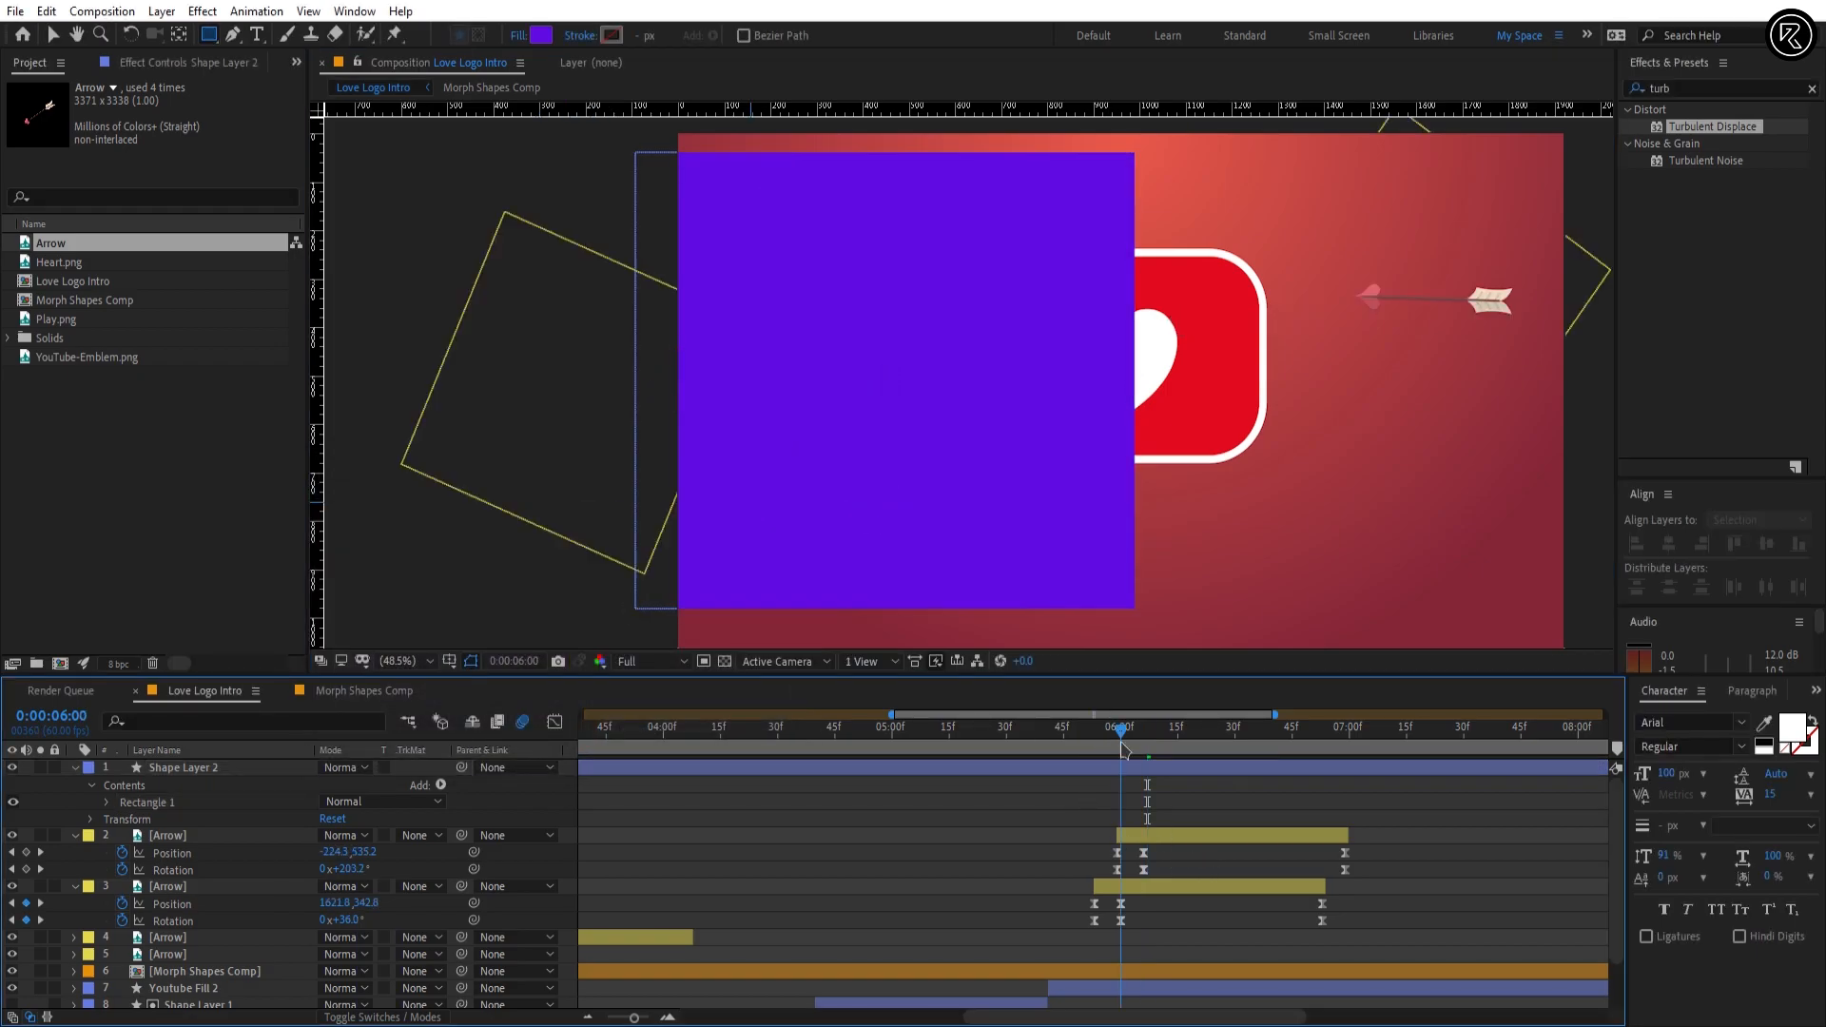
left_click_drag(1123, 749, 1095, 750)
left_click(1109, 768)
key("alt+bracketleft")
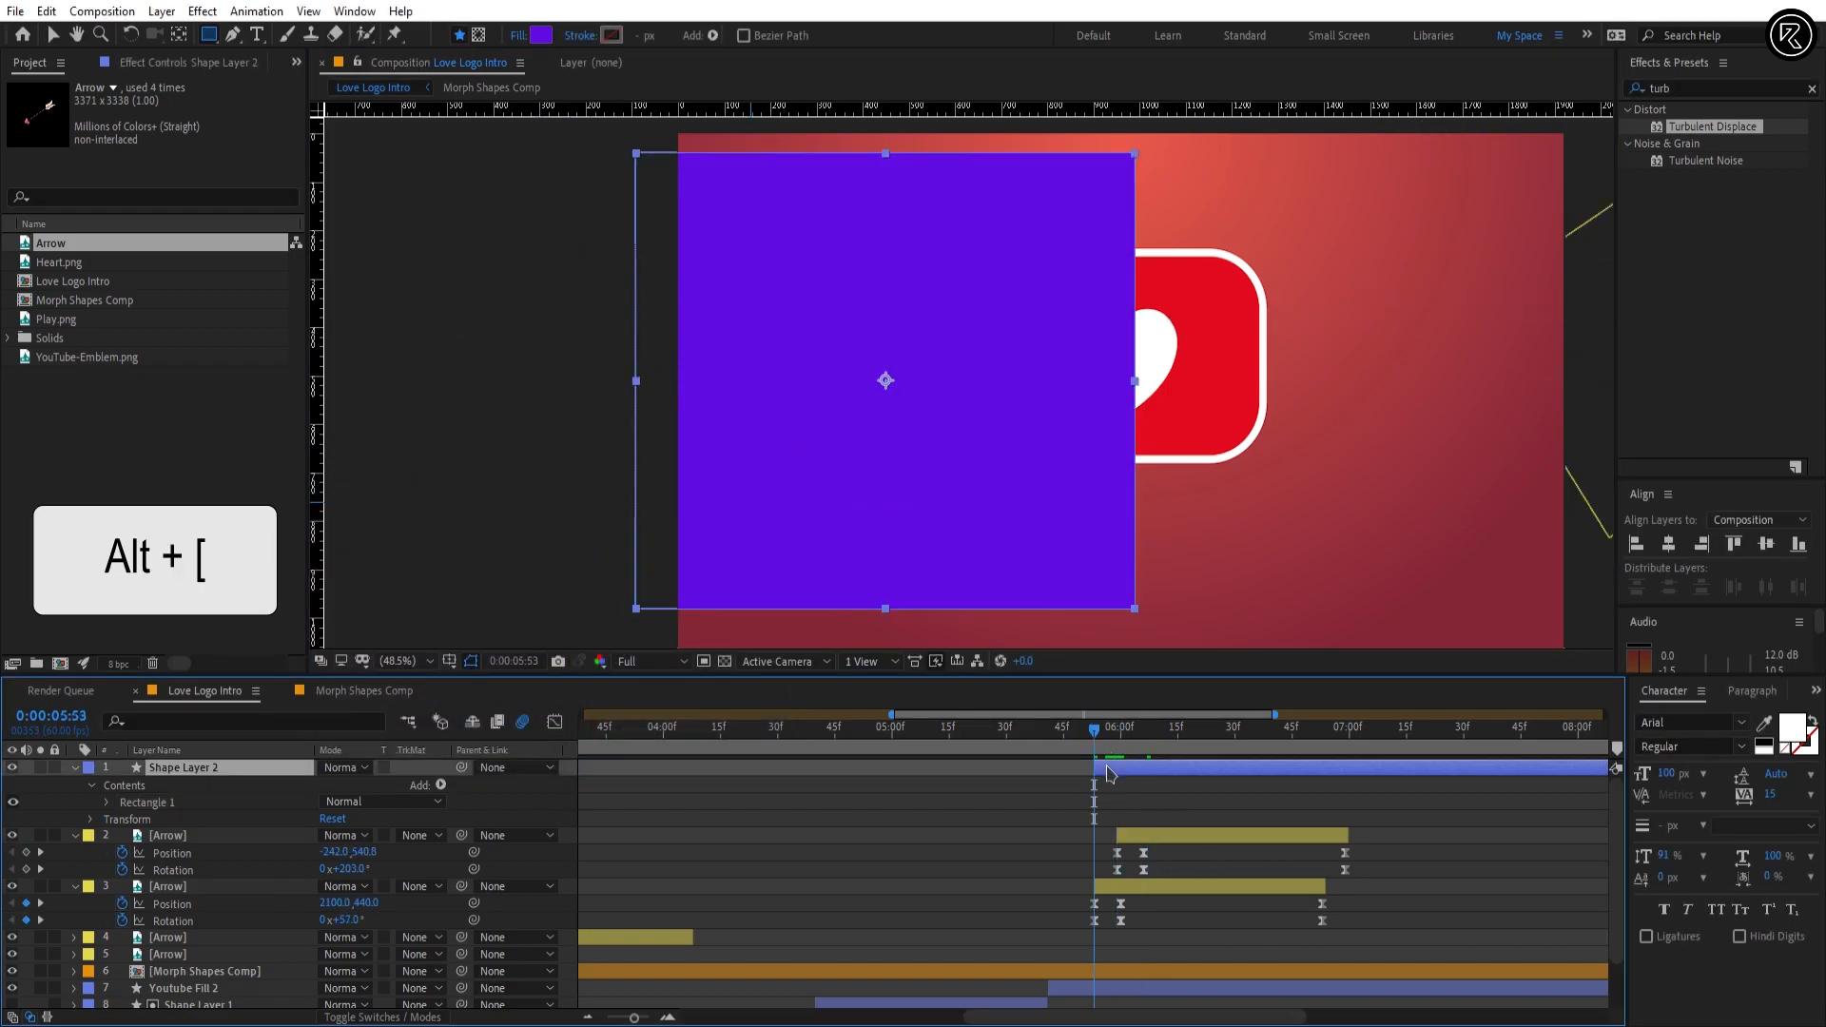
left_click(1325, 736)
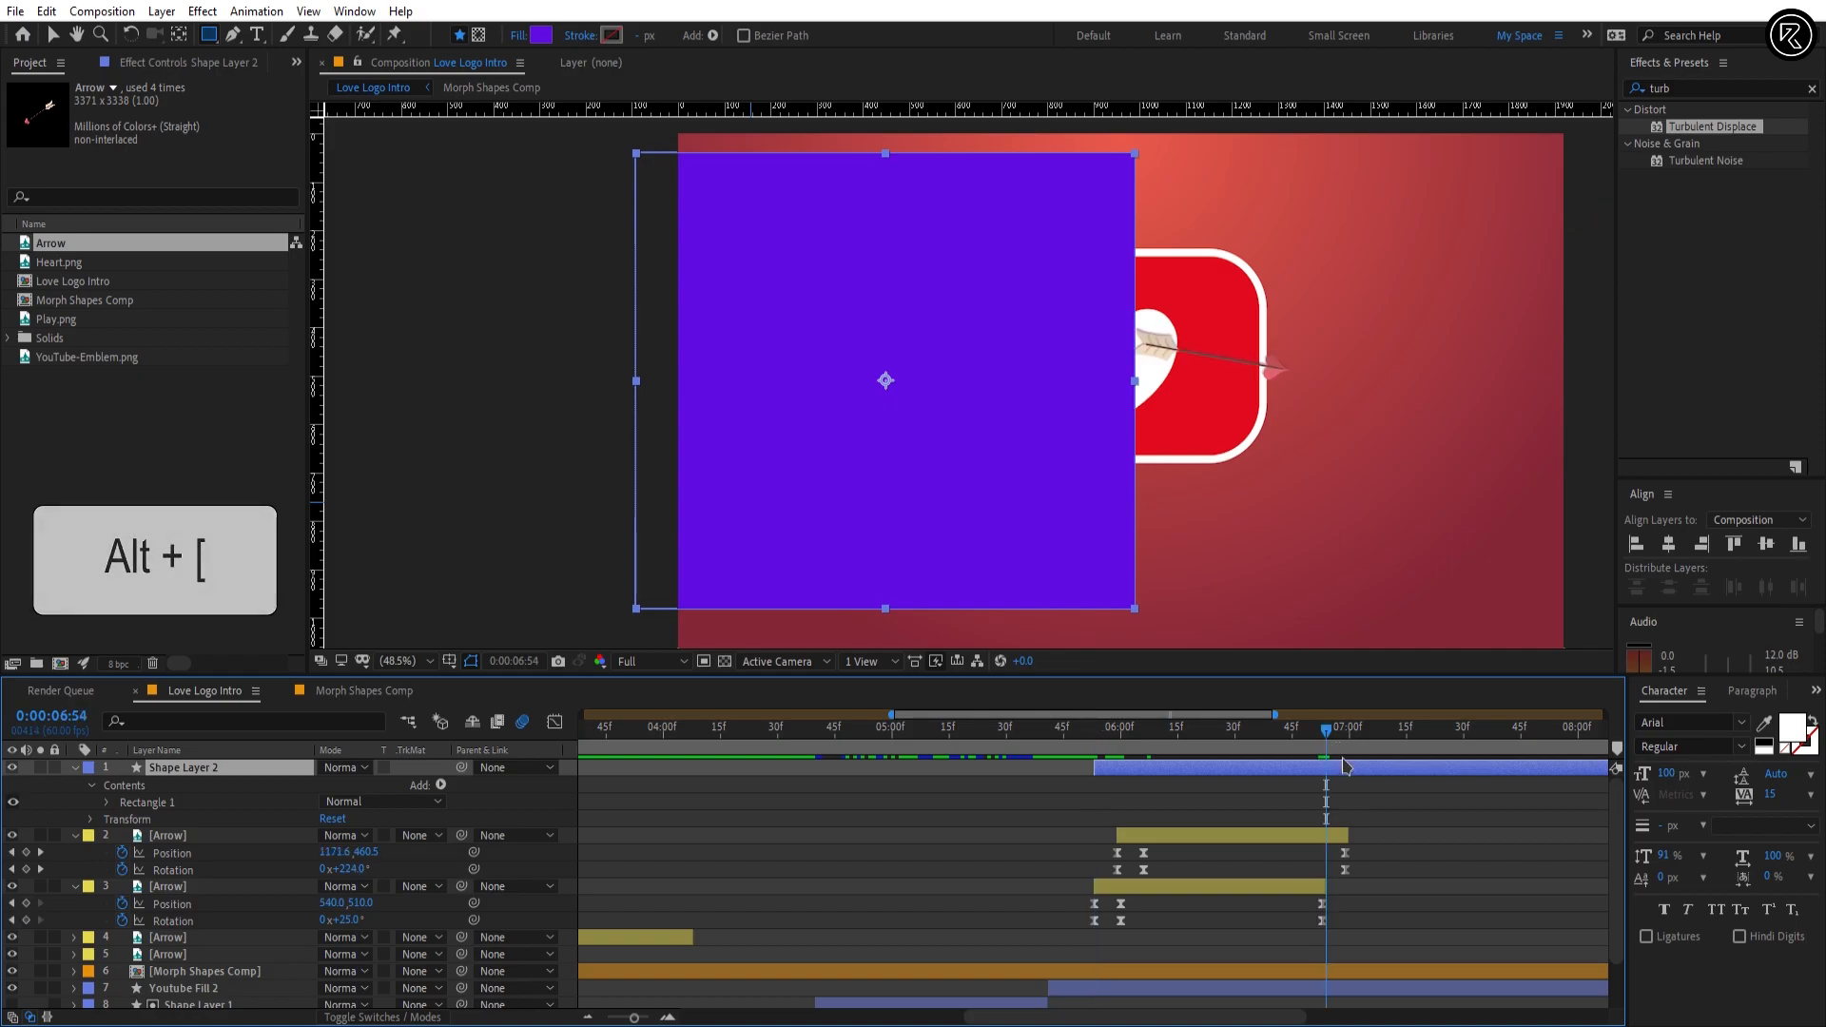
key("alt+bracketright")
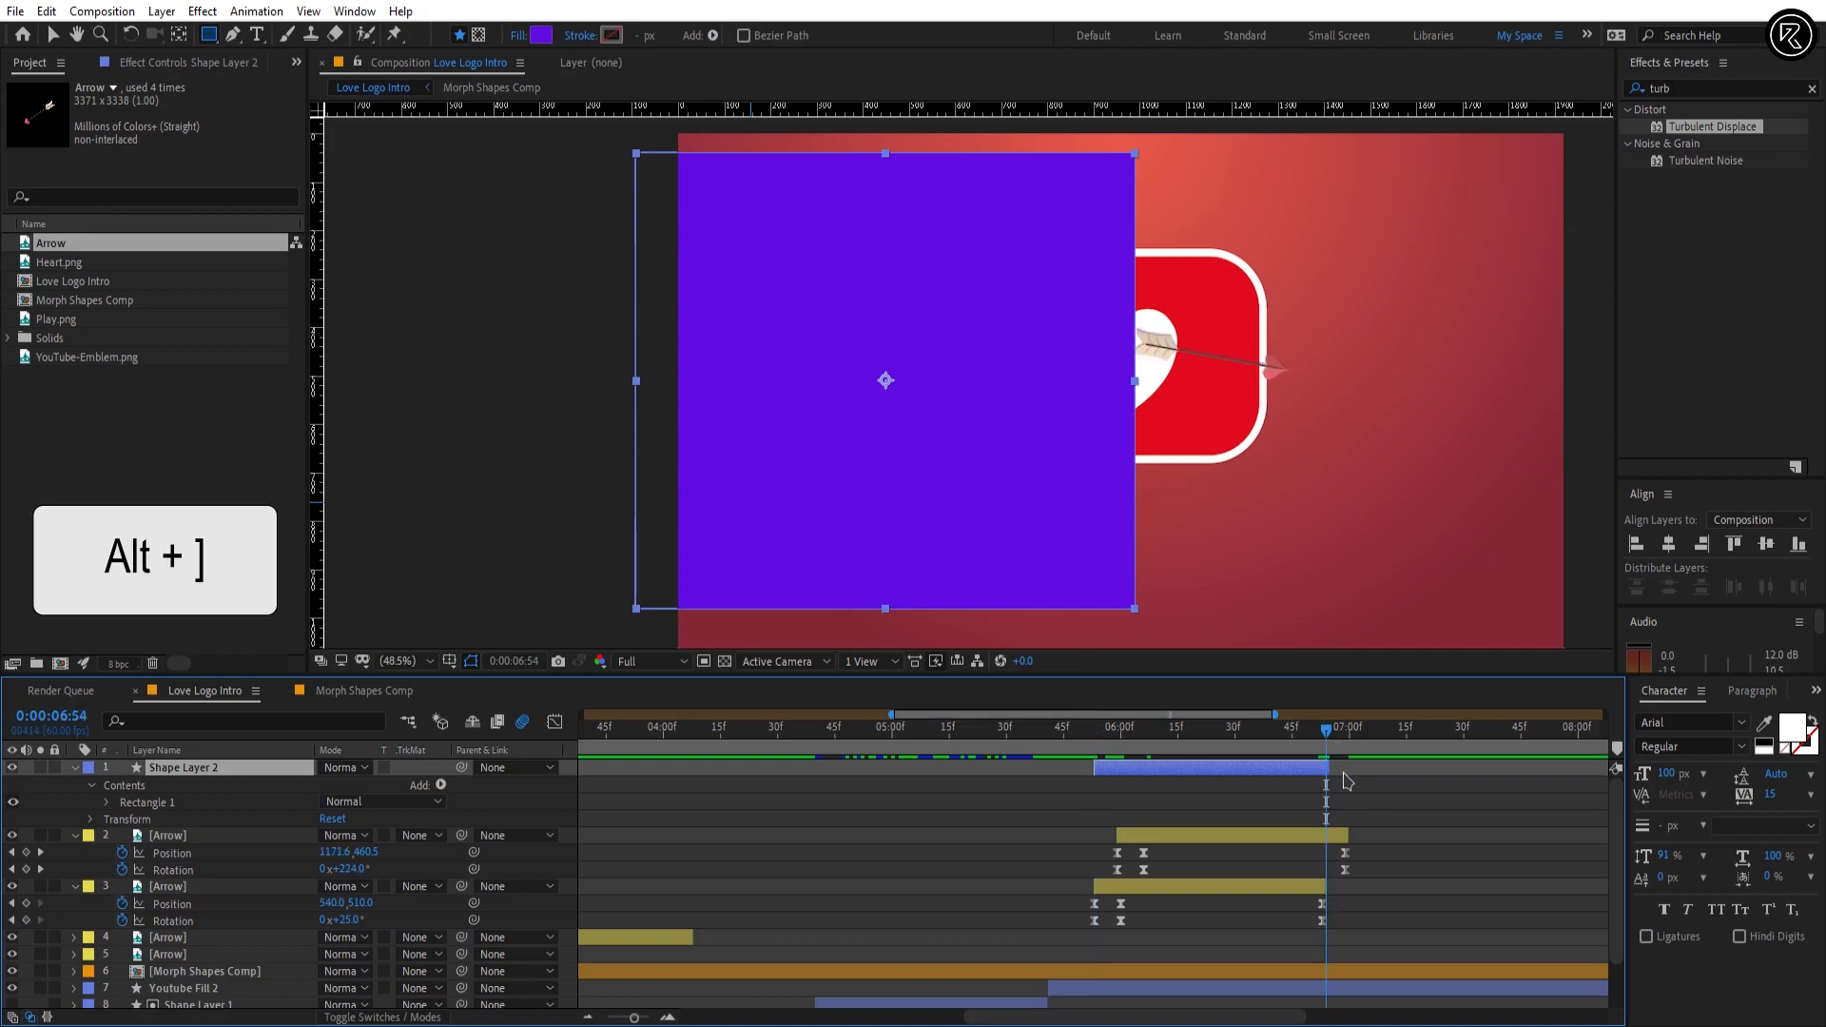
Step: Place Shape Layer 2 directly above the arrow entering from the right and set that arrow's track matte to Alpha Inverted
left_click_drag(225, 826, 225, 830)
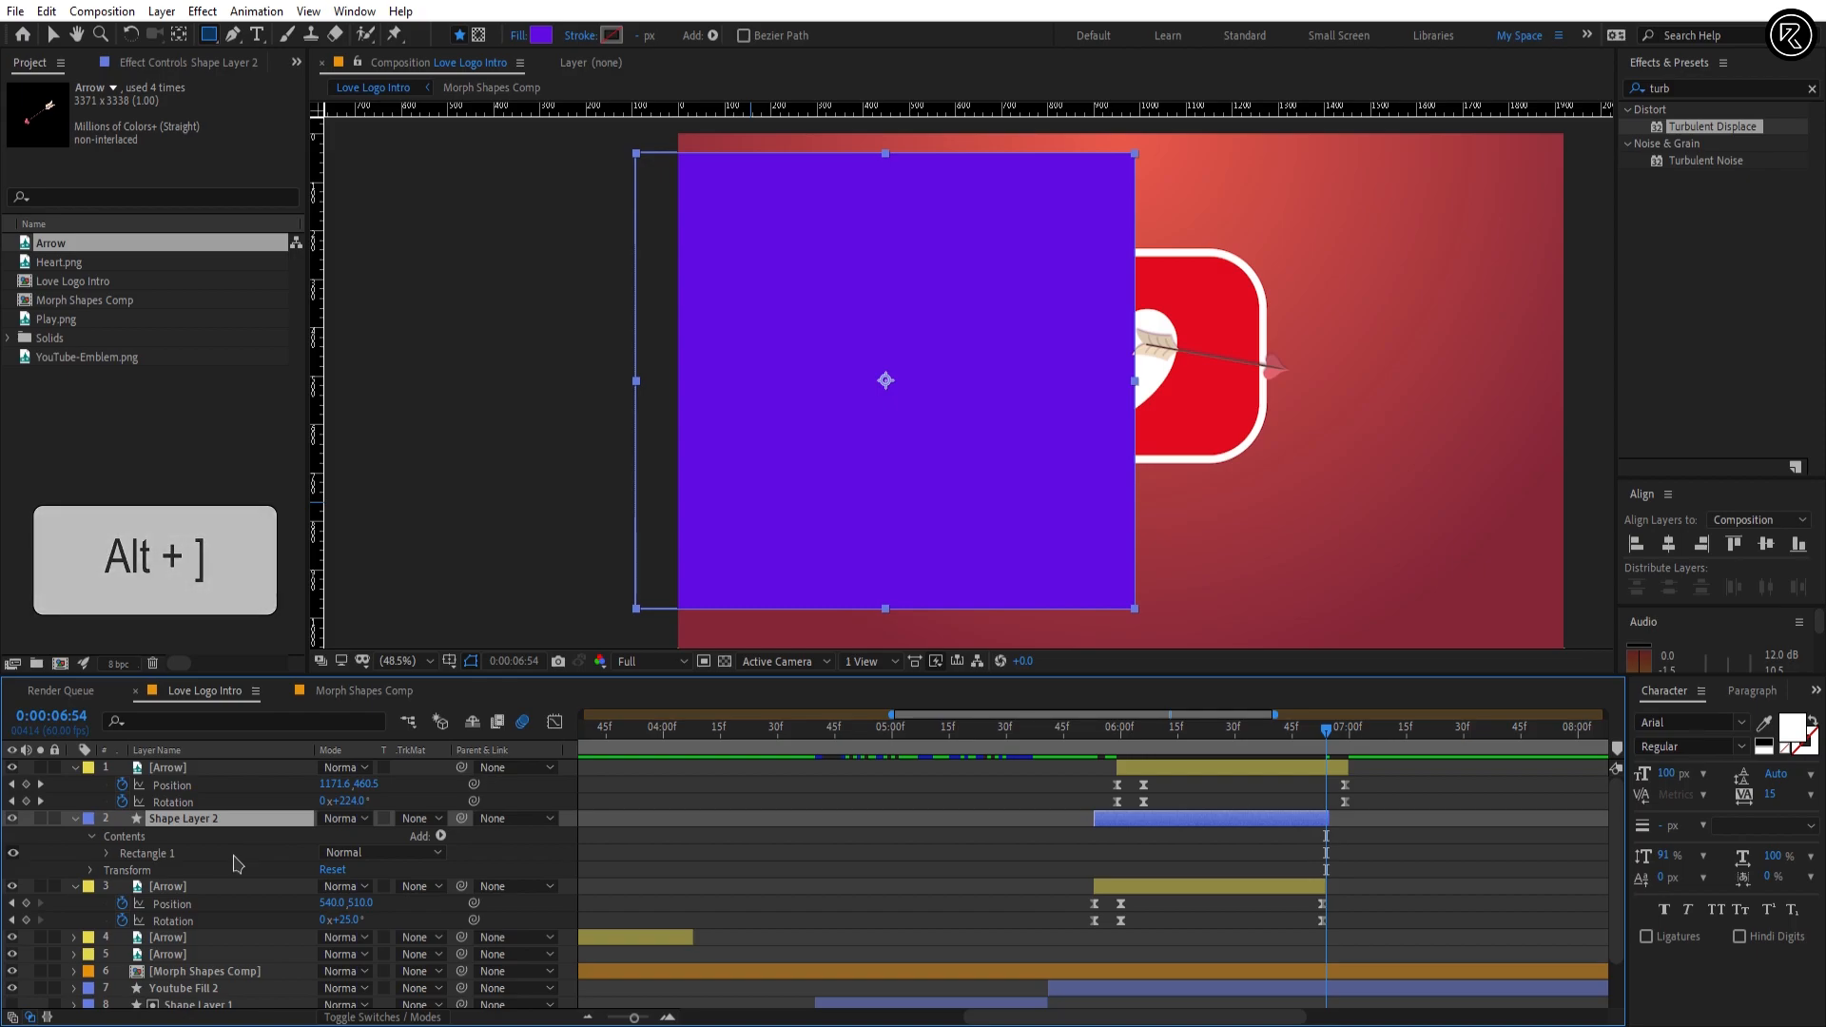
left_click_drag(1251, 739, 1139, 742)
left_click(1156, 889)
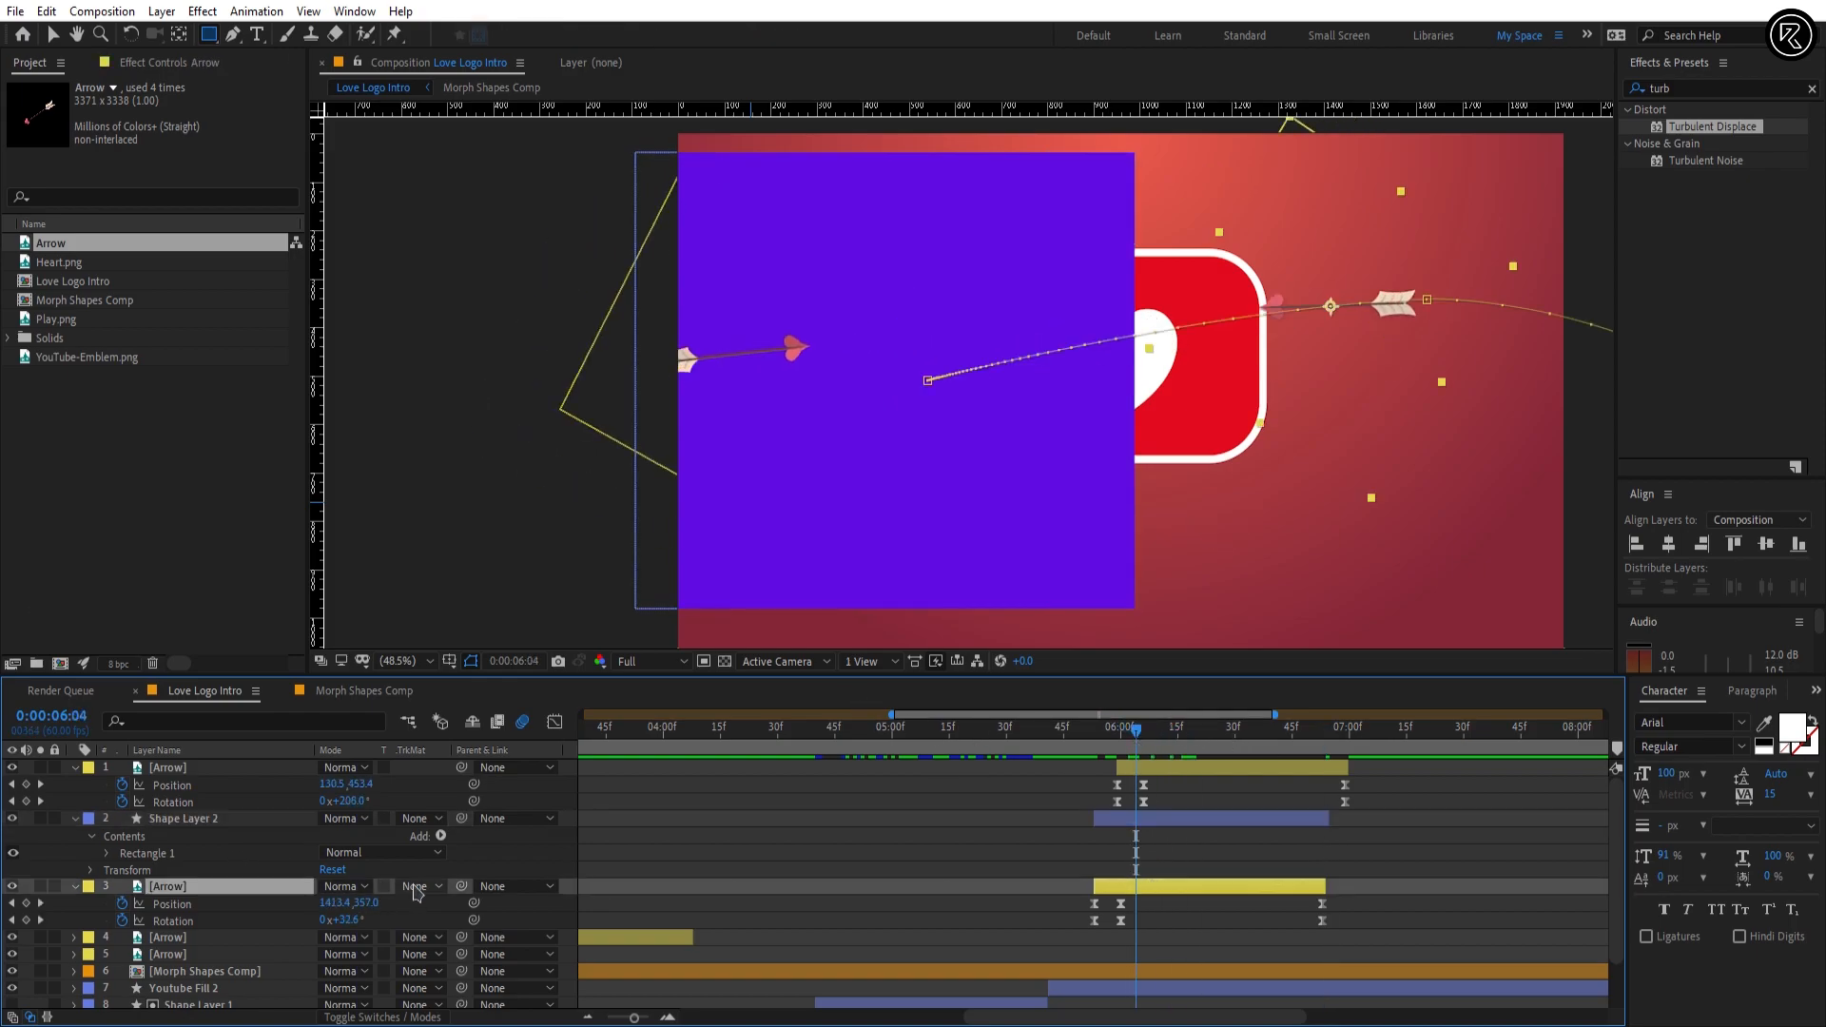
left_click(416, 888)
left_click(436, 960)
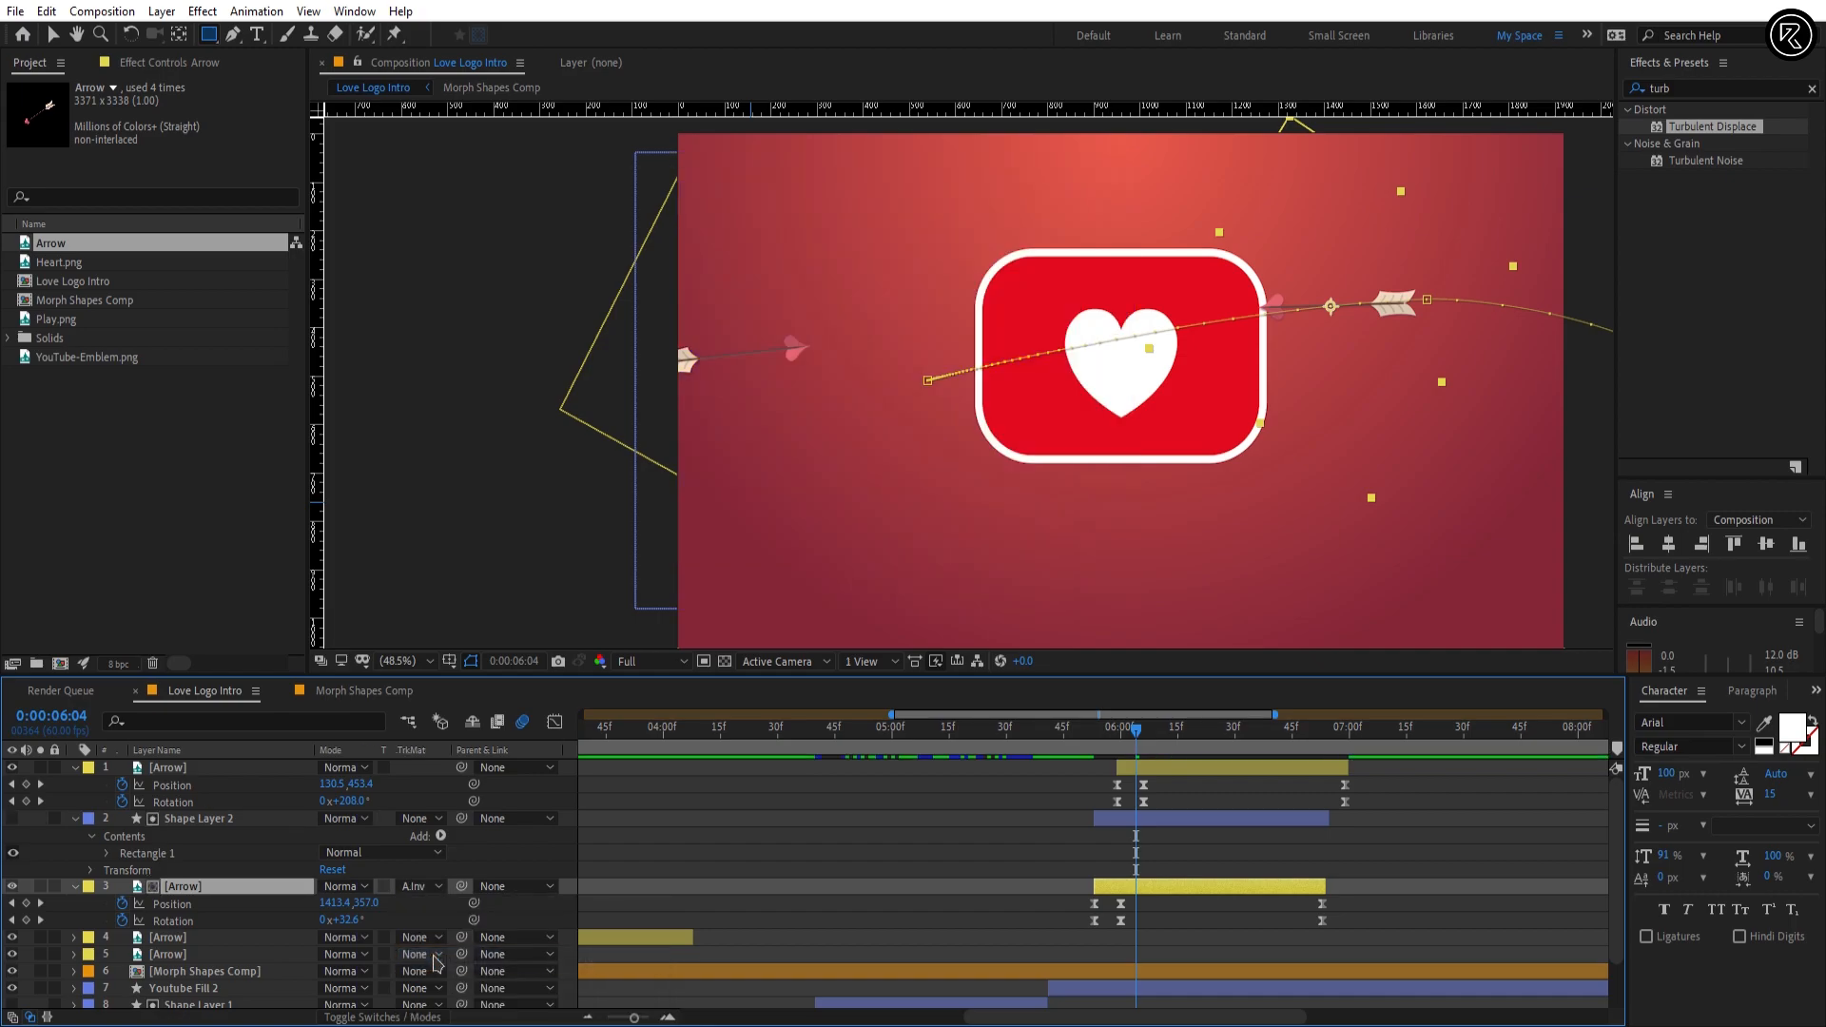
Step: Draw a second purple rectangle as a new shape layer, covering the area from the heart's centre toward the frame's right edge
left_click_drag(1070, 733, 1342, 742)
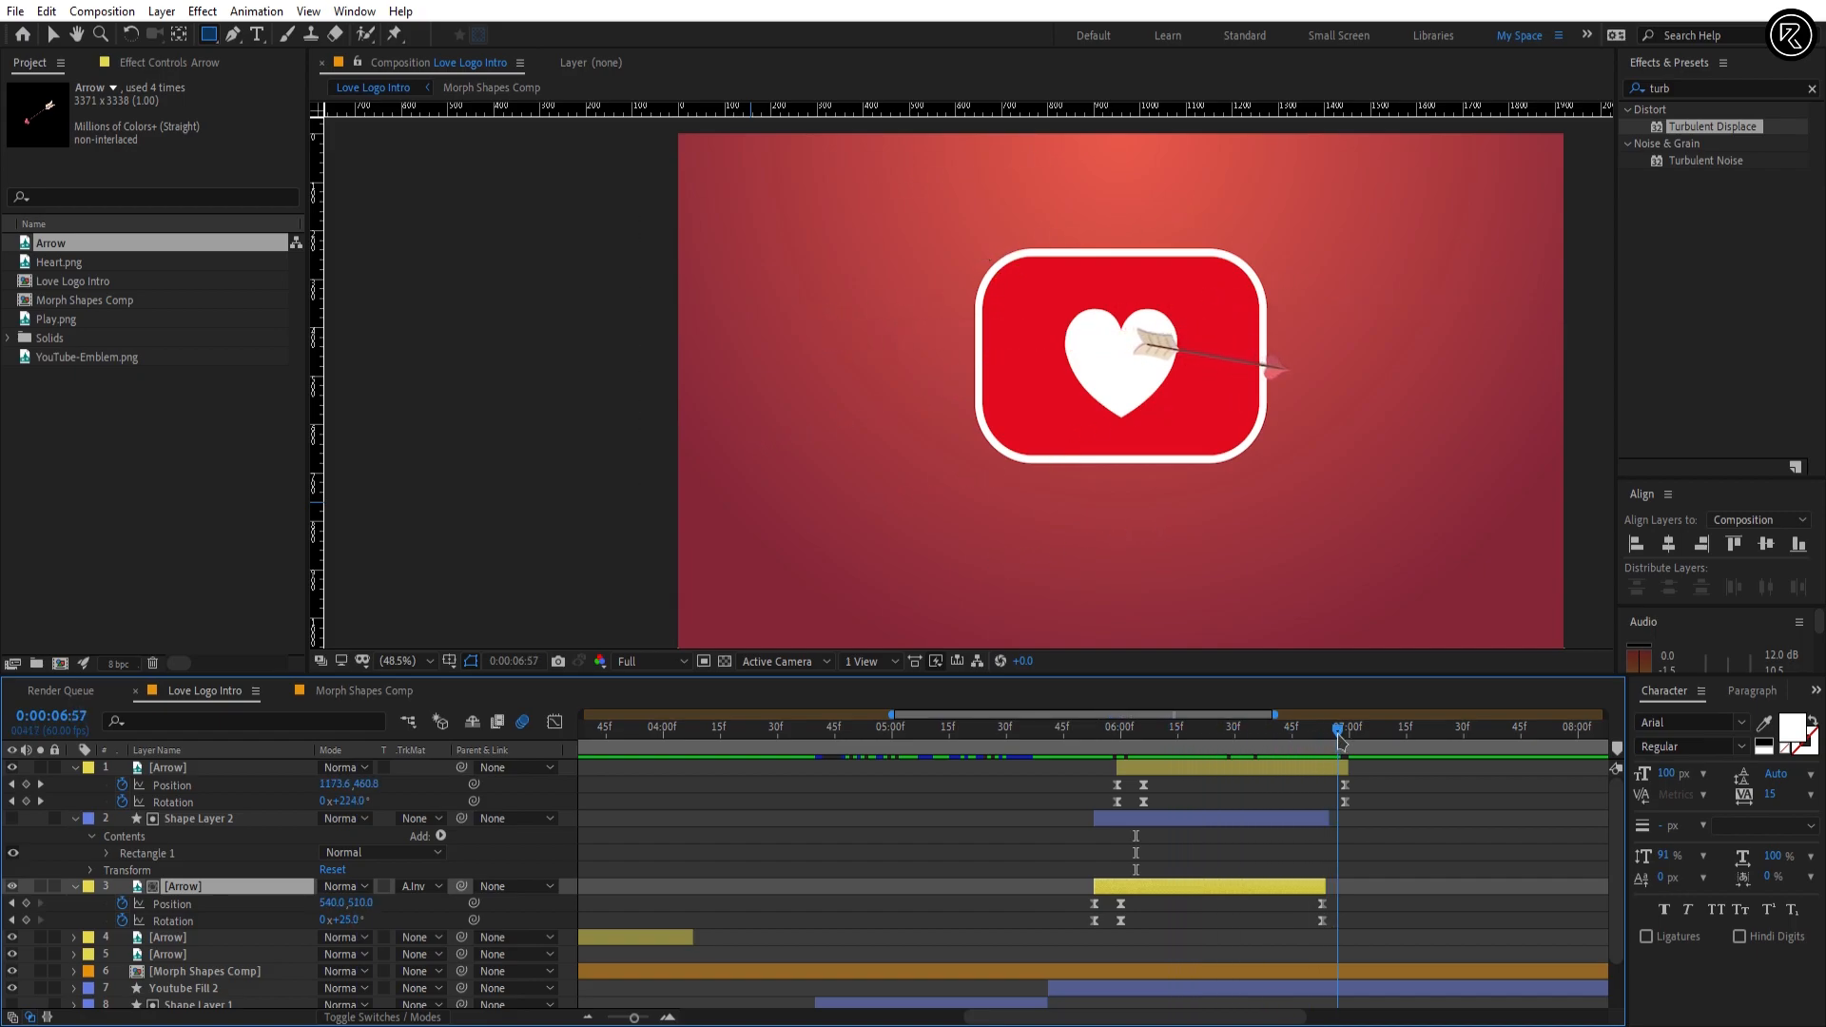
left_click(1305, 780)
left_click(1305, 773)
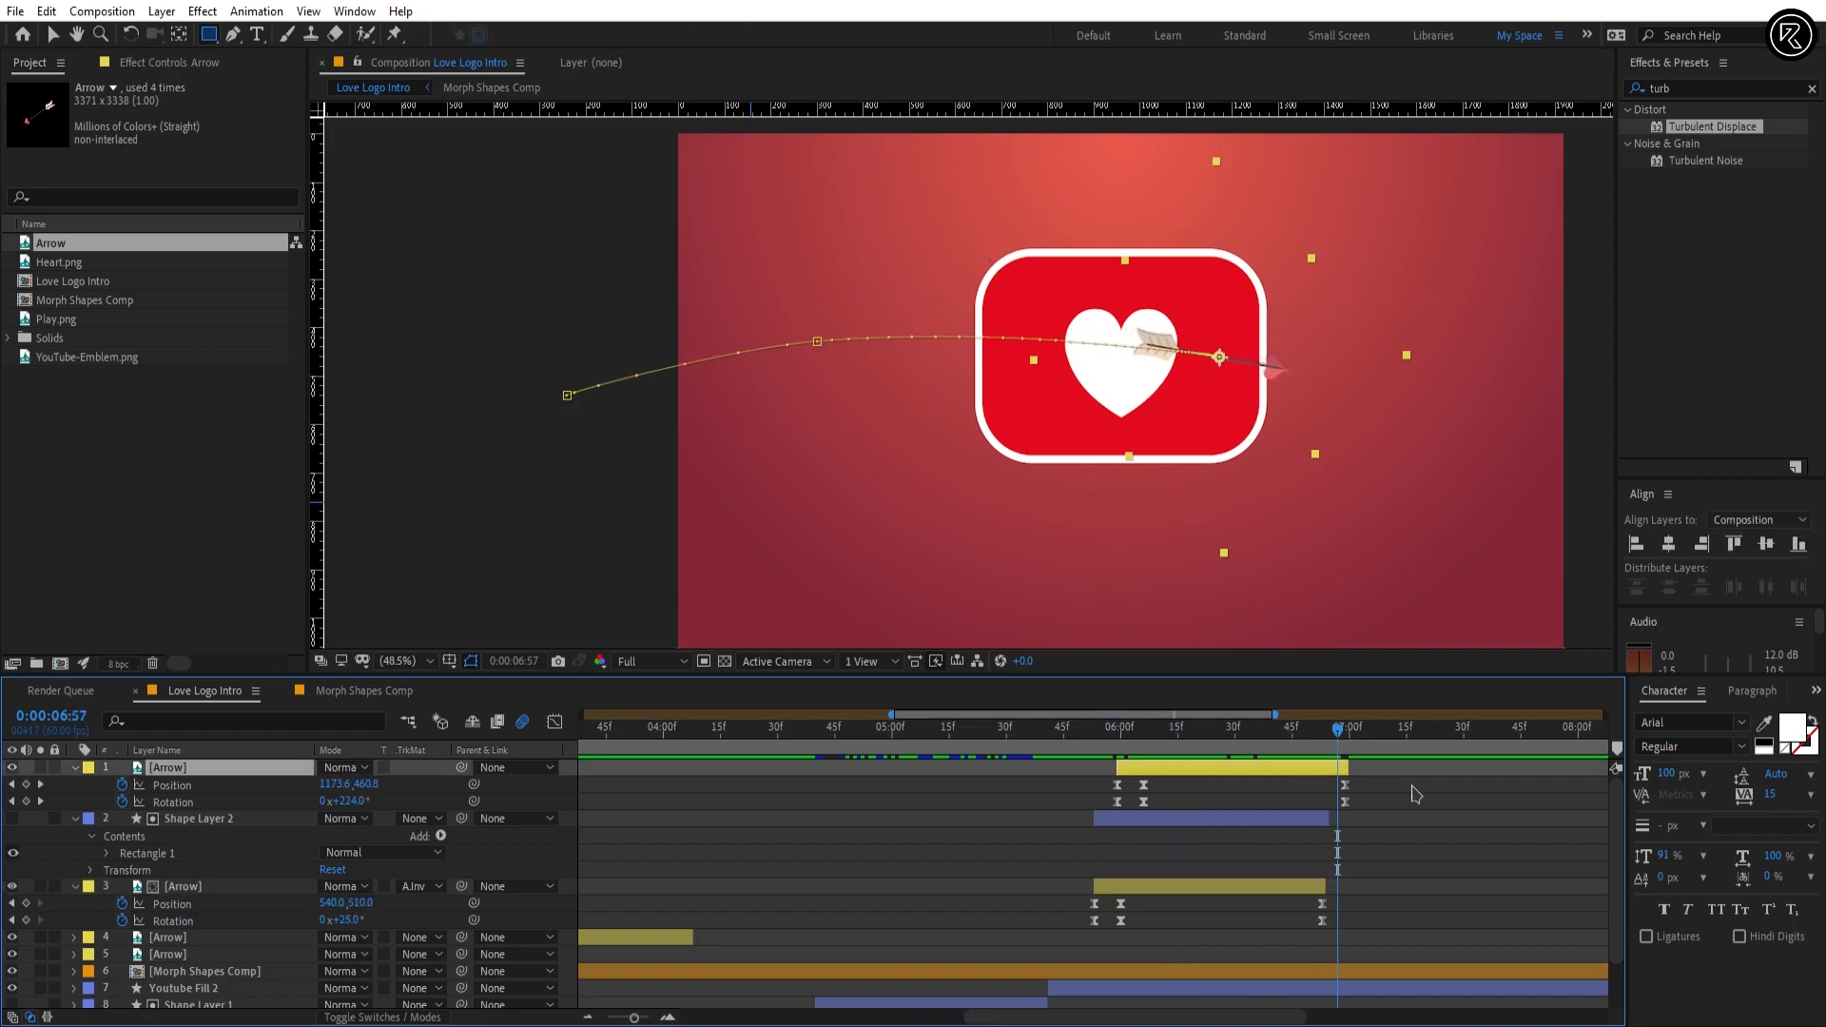
left_click(1417, 794)
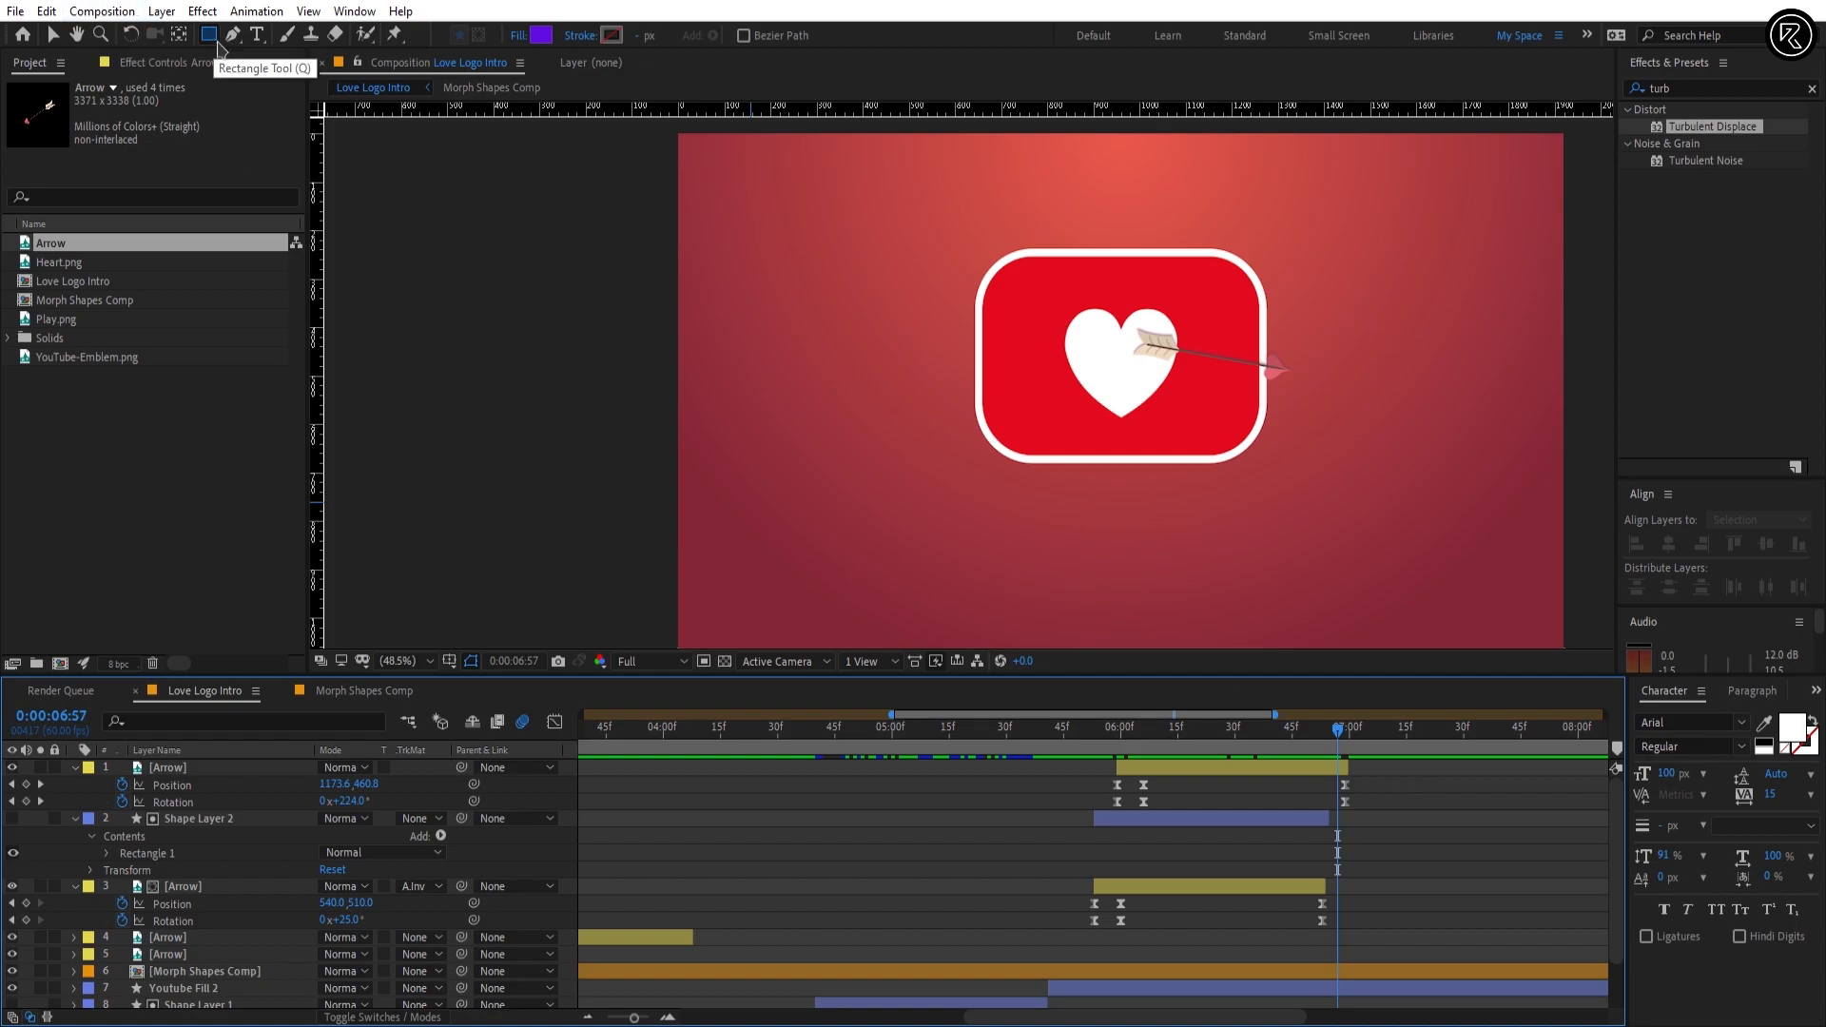
mouse_move(1118, 173)
left_mouse_down()
mouse_move(1435, 469)
mouse_move(1500, 582)
left_mouse_up()
left_click(1389, 823)
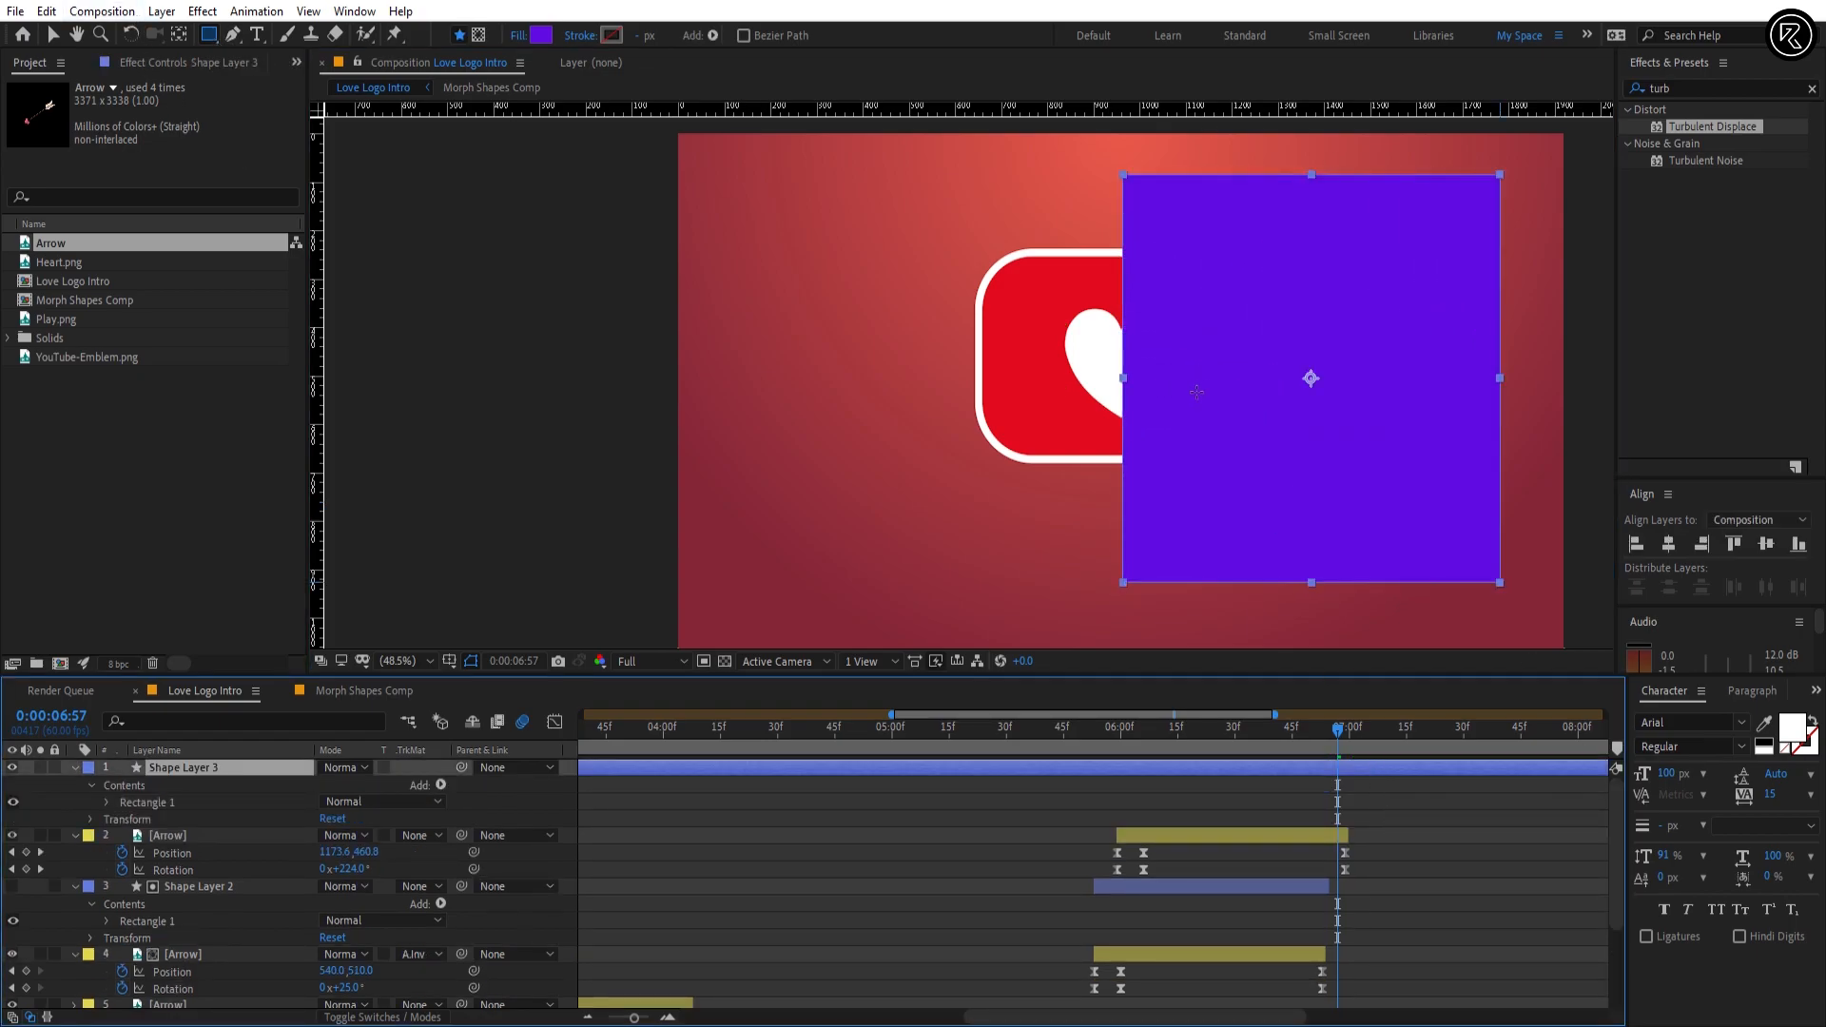
key("v")
left_click_drag(1196, 392, 1193, 396)
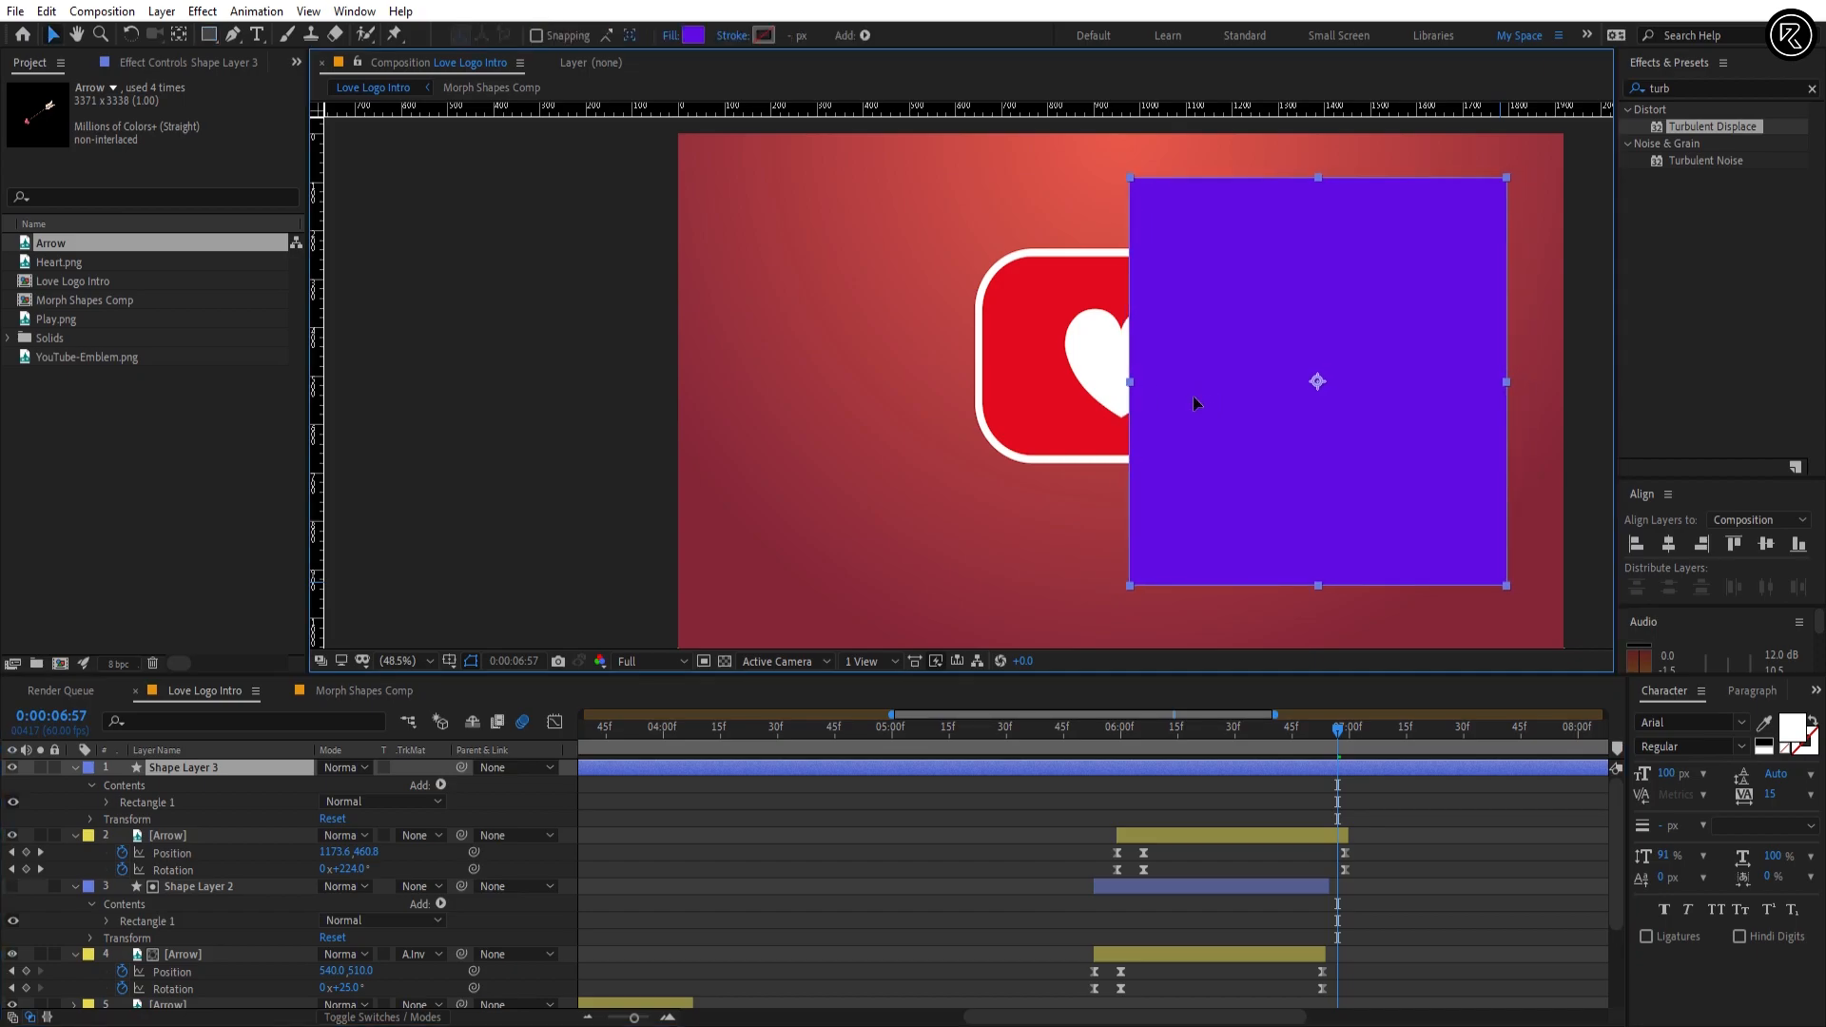
Step: Trim Shape Layer 3 to start at 0:00:05:59 and end at 0:00:06:59
left_click(1506, 937)
left_click(1359, 768)
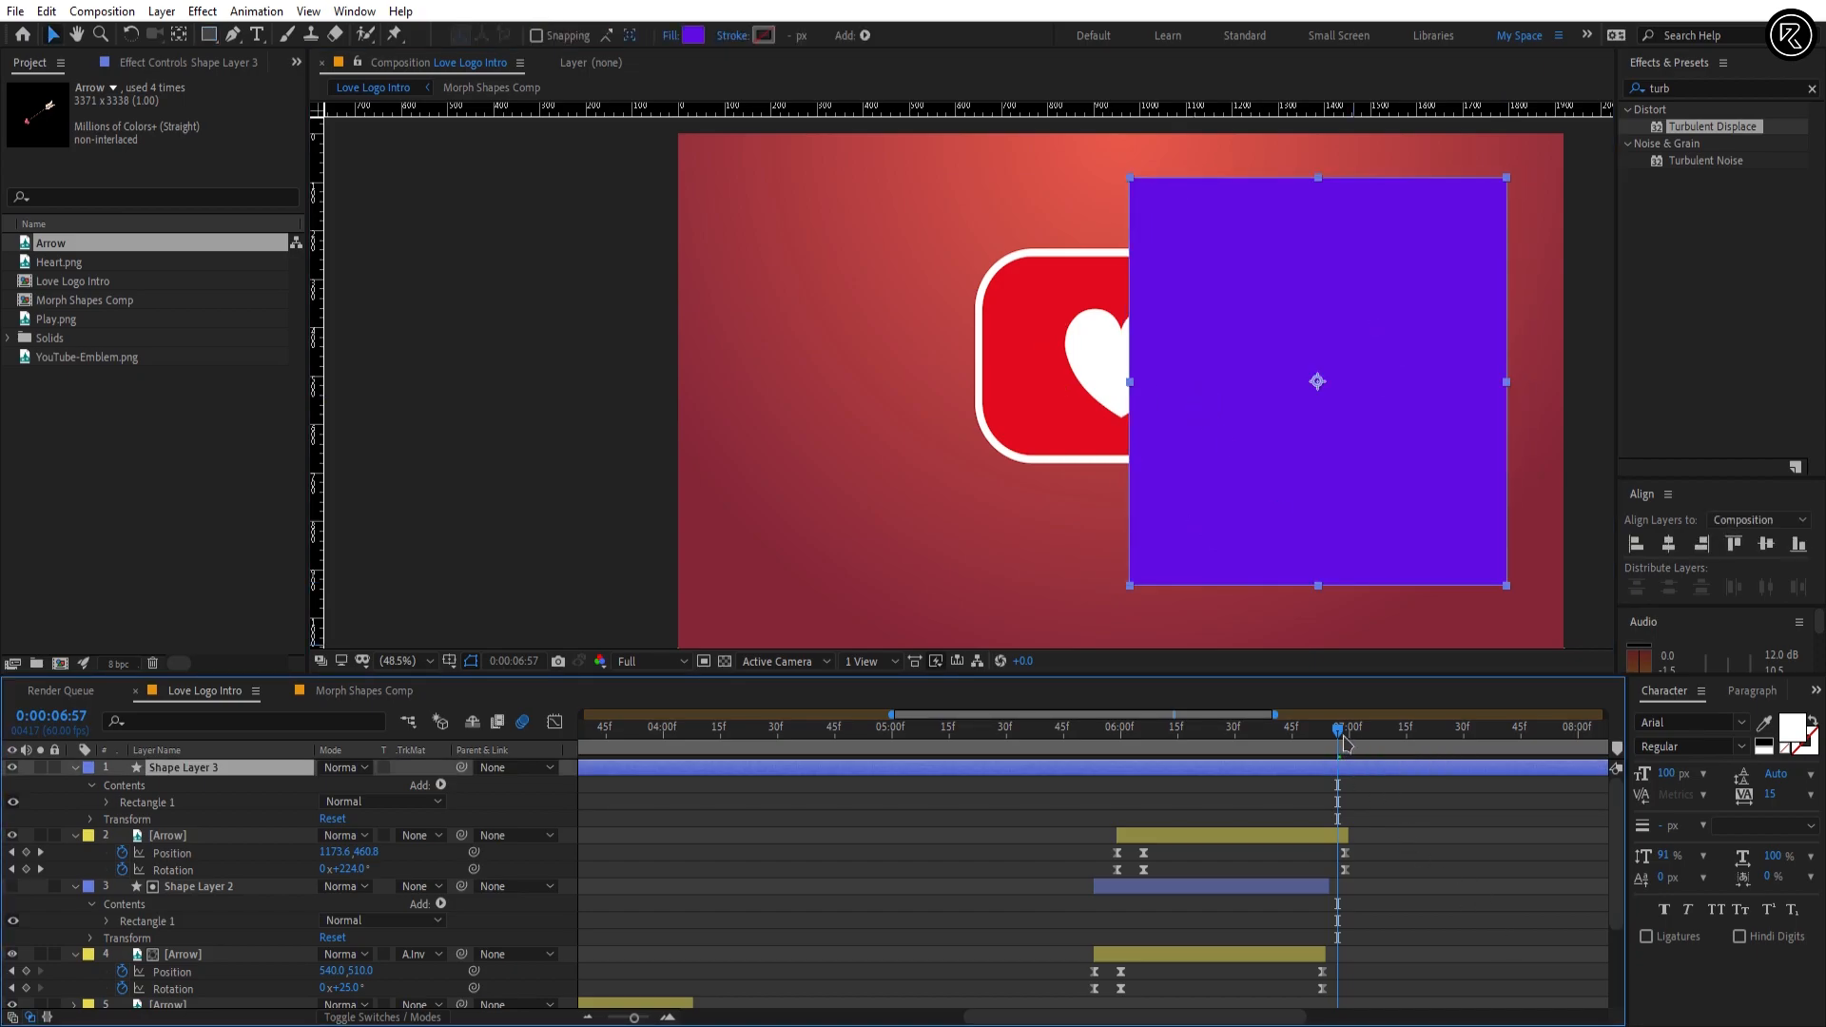
left_click_drag(1344, 743, 1351, 747)
key("alt+bracketright")
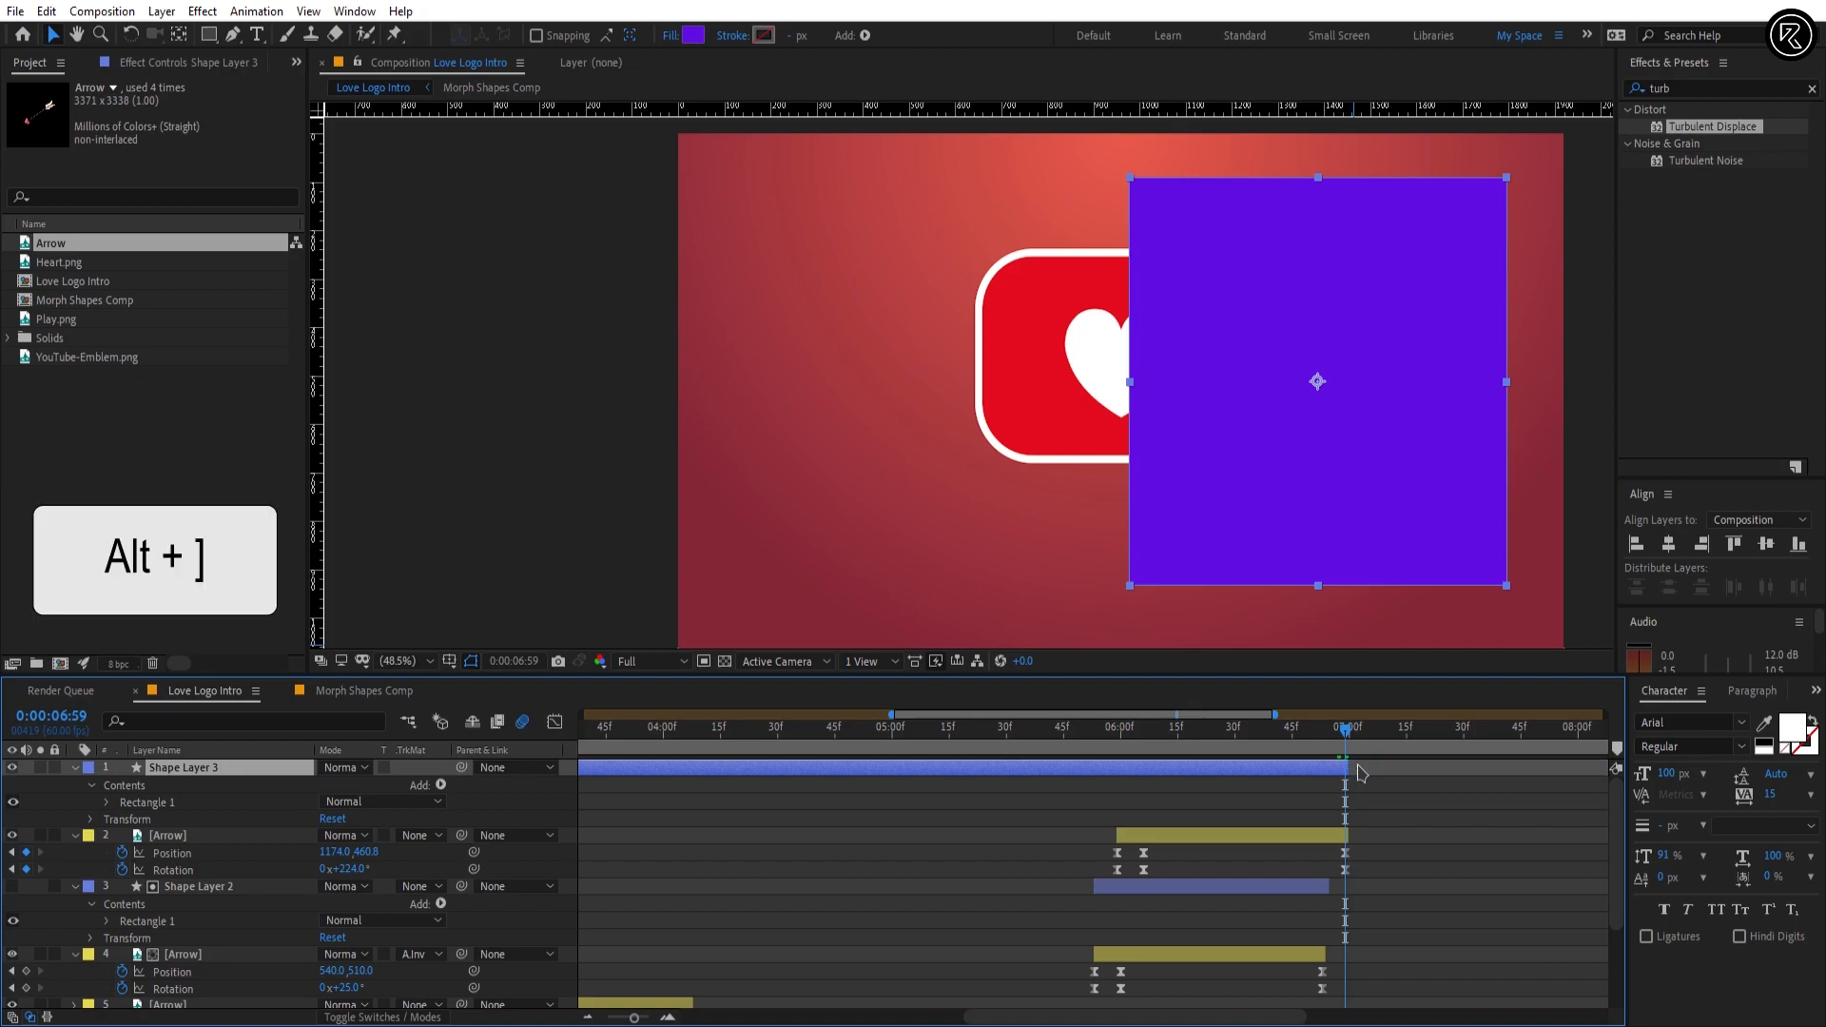
left_click(1119, 735)
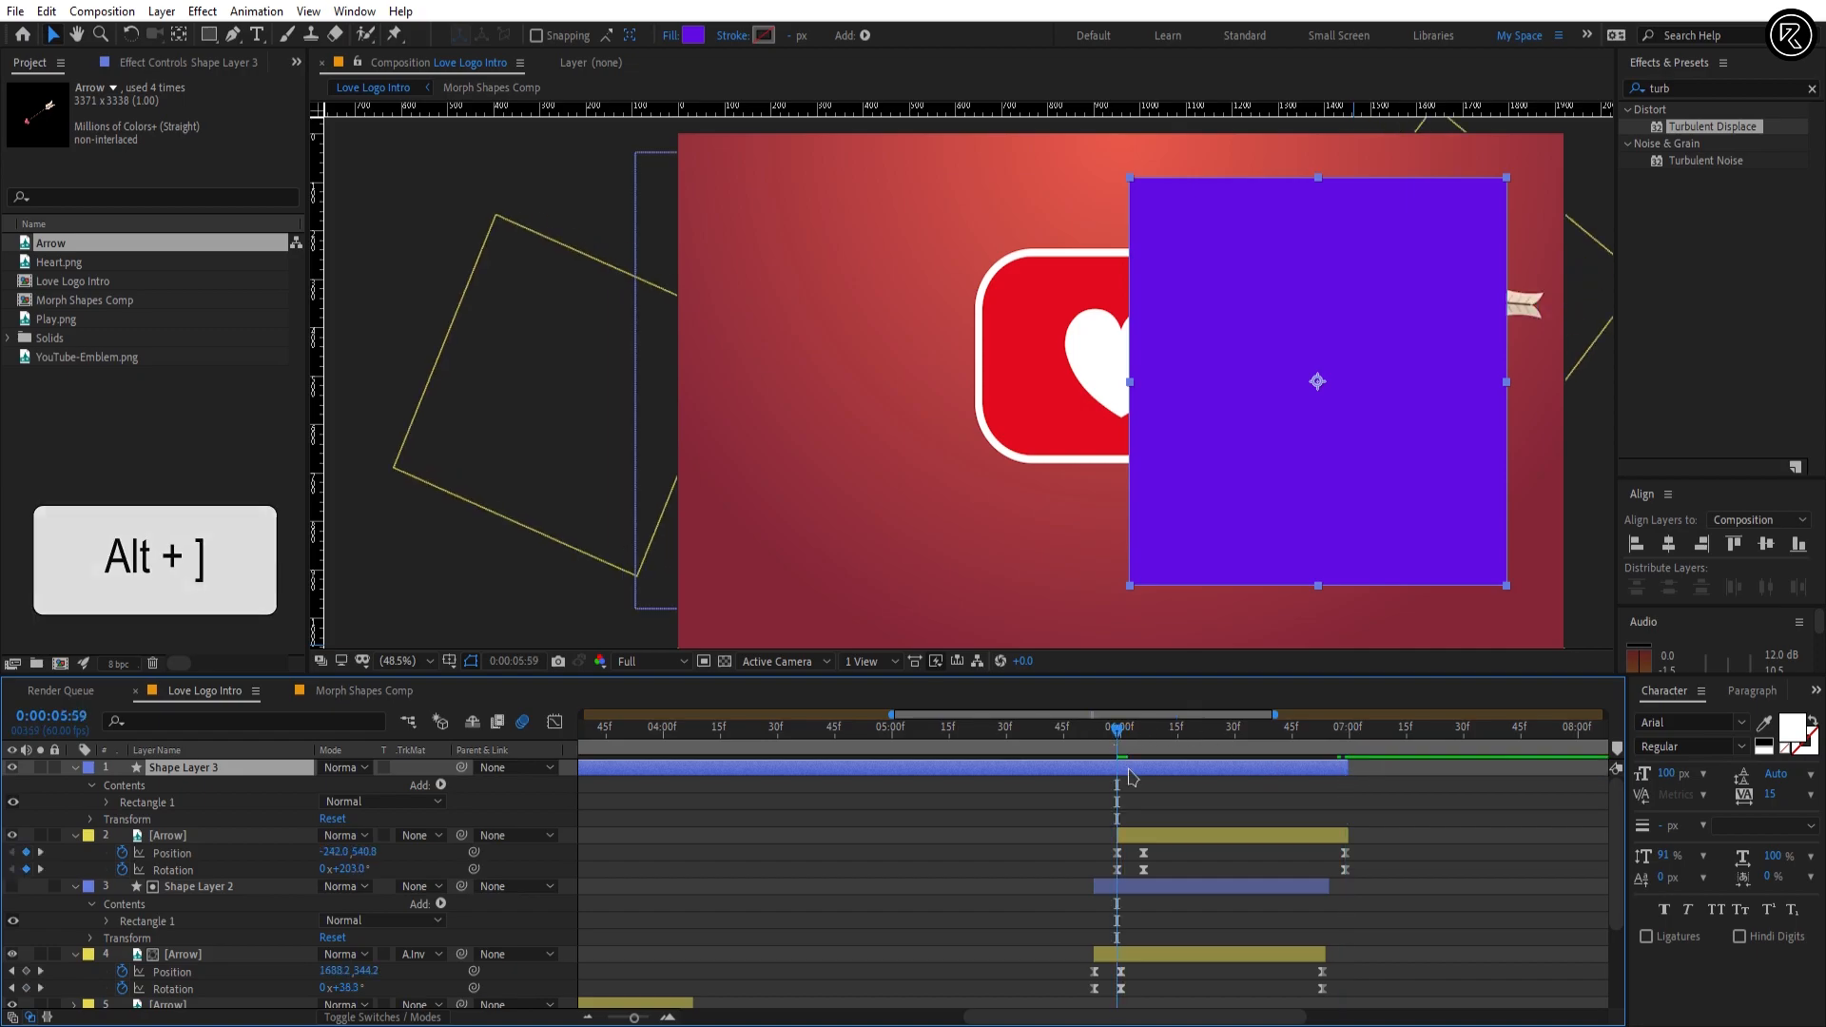
key("alt+bracketleft")
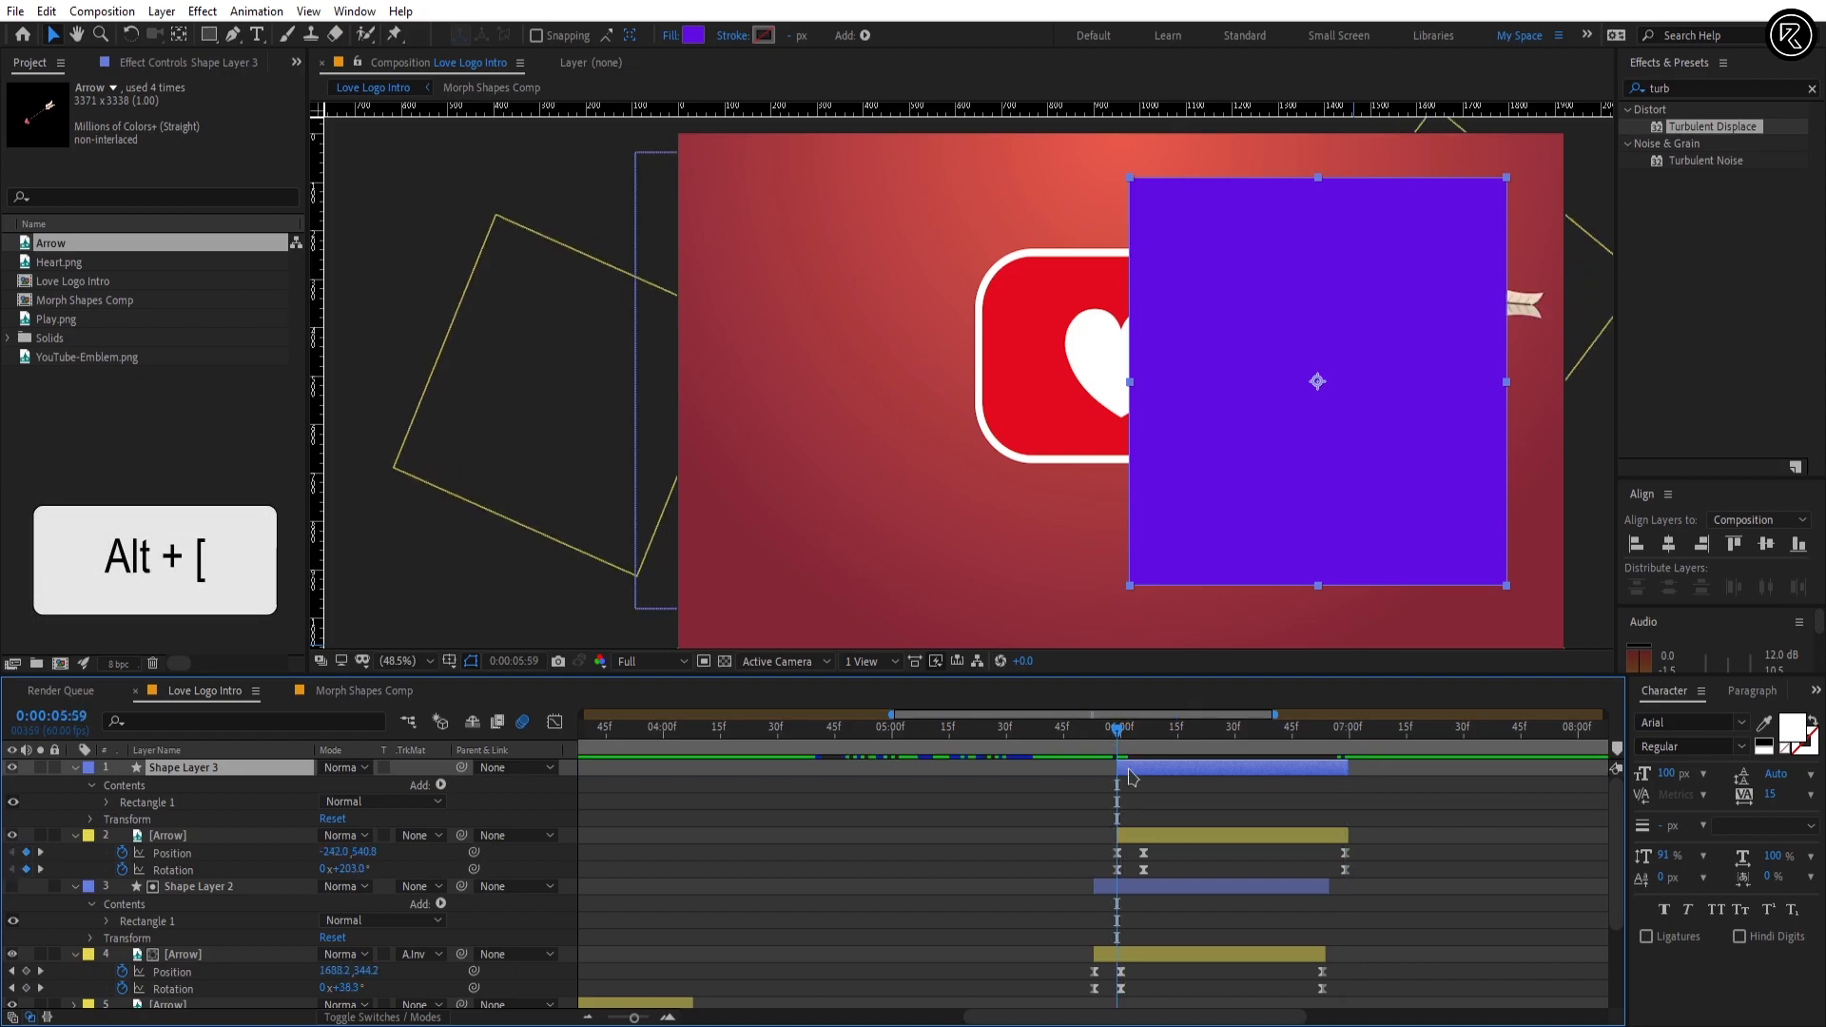
Step: Set the track matte of Arrow layer 2 to Alpha Inverted, using Shape Layer 3
left_click(228, 835)
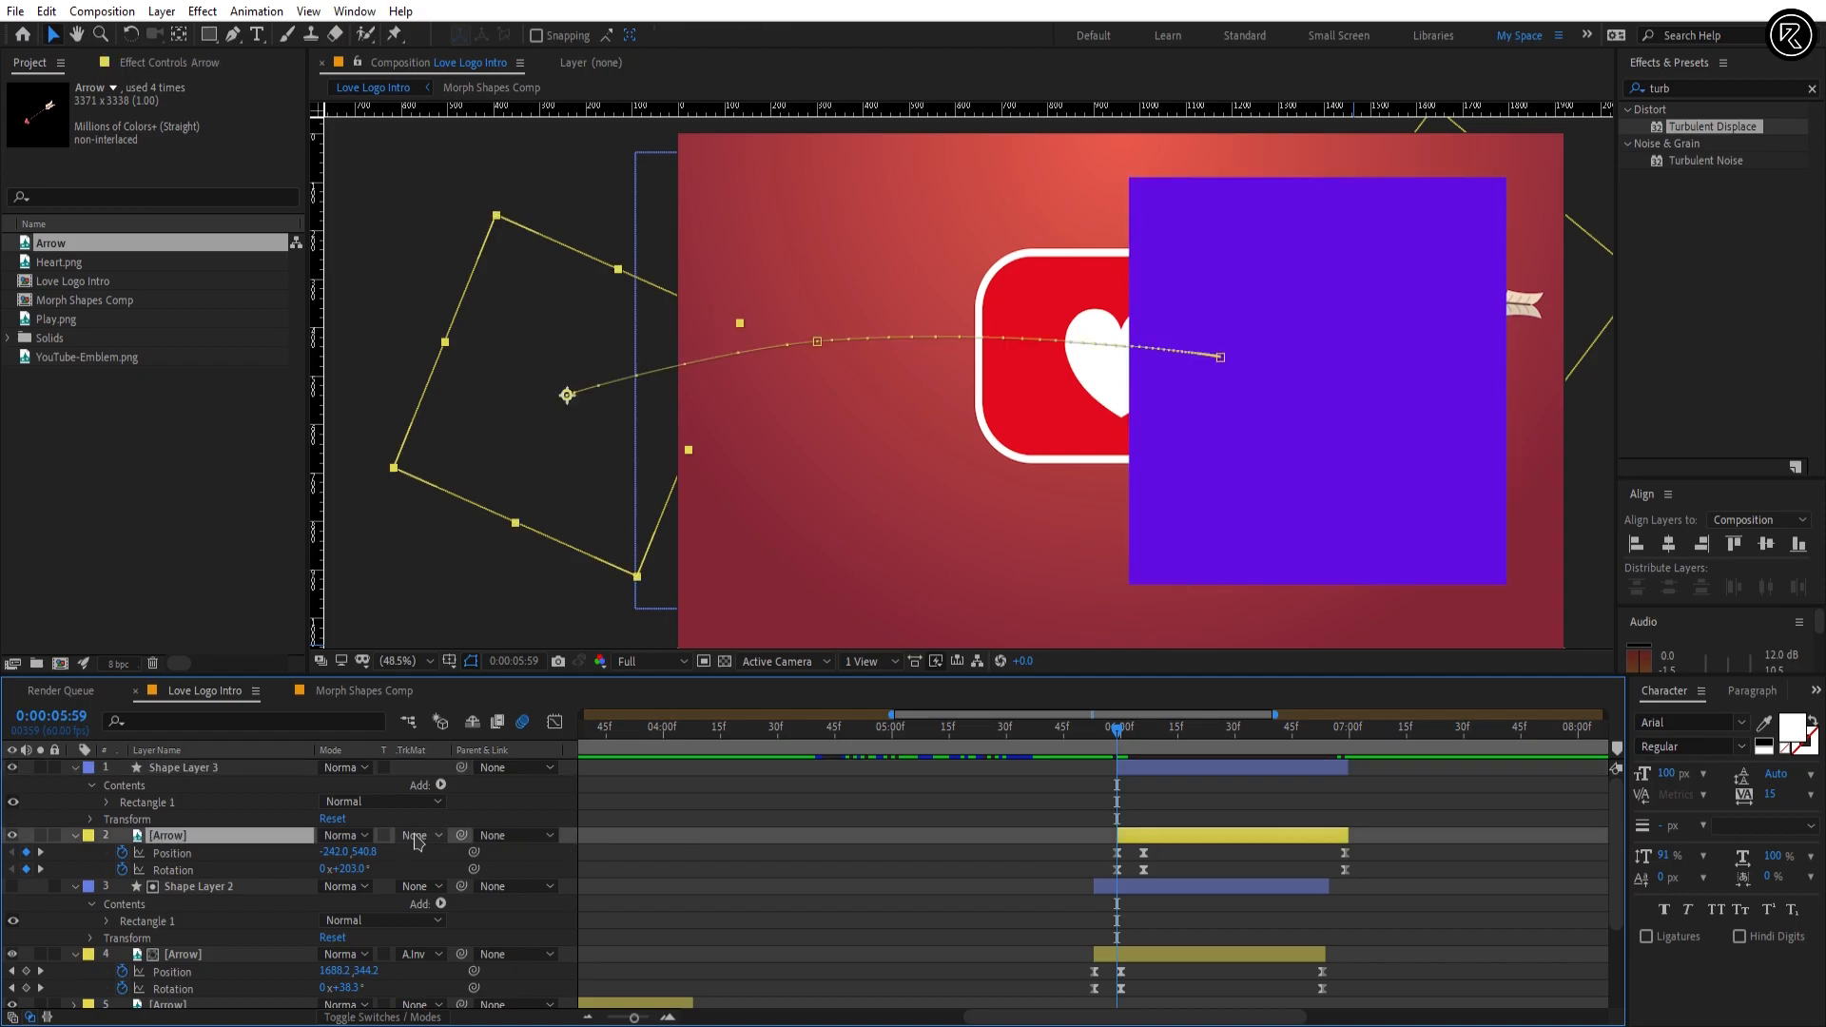
left_click(415, 837)
left_click(464, 909)
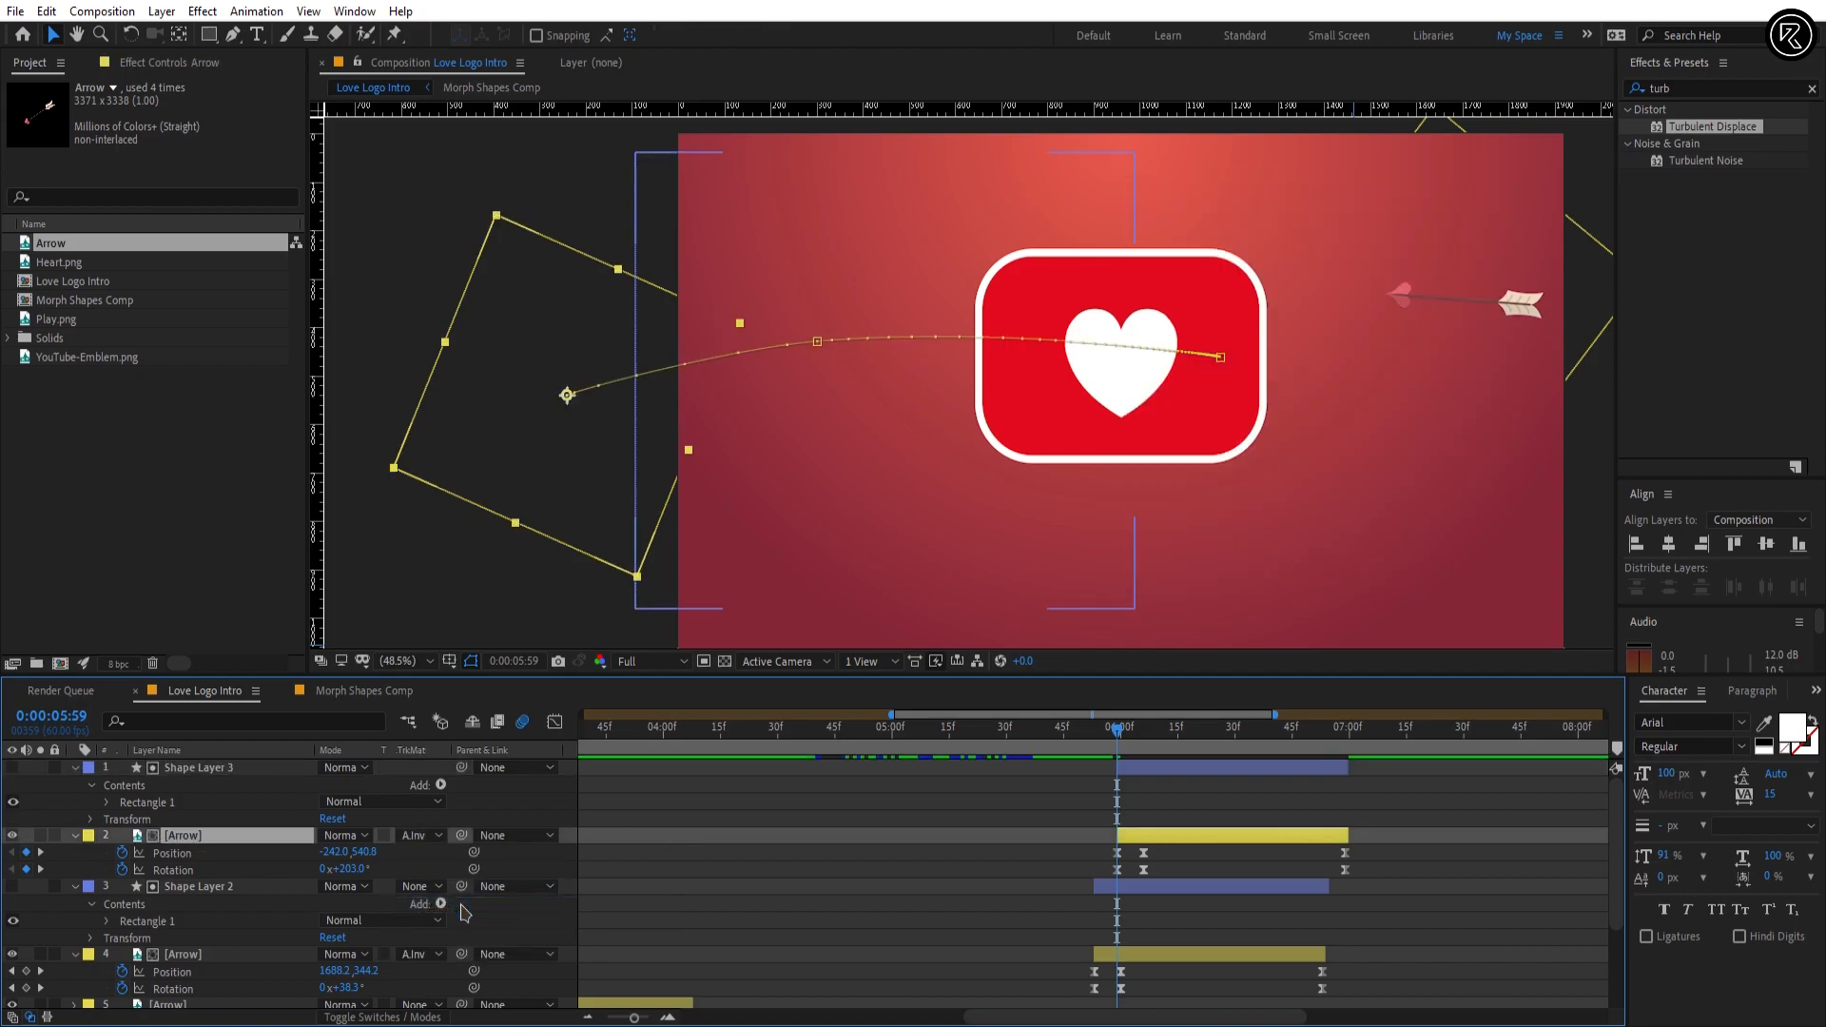
Step: Preview both arrows entering the heart and nudge the Shape Layer 3 matte slightly left of the heart's centre
left_click(1107, 833)
left_click_drag(1115, 729, 1060, 730)
key("space")
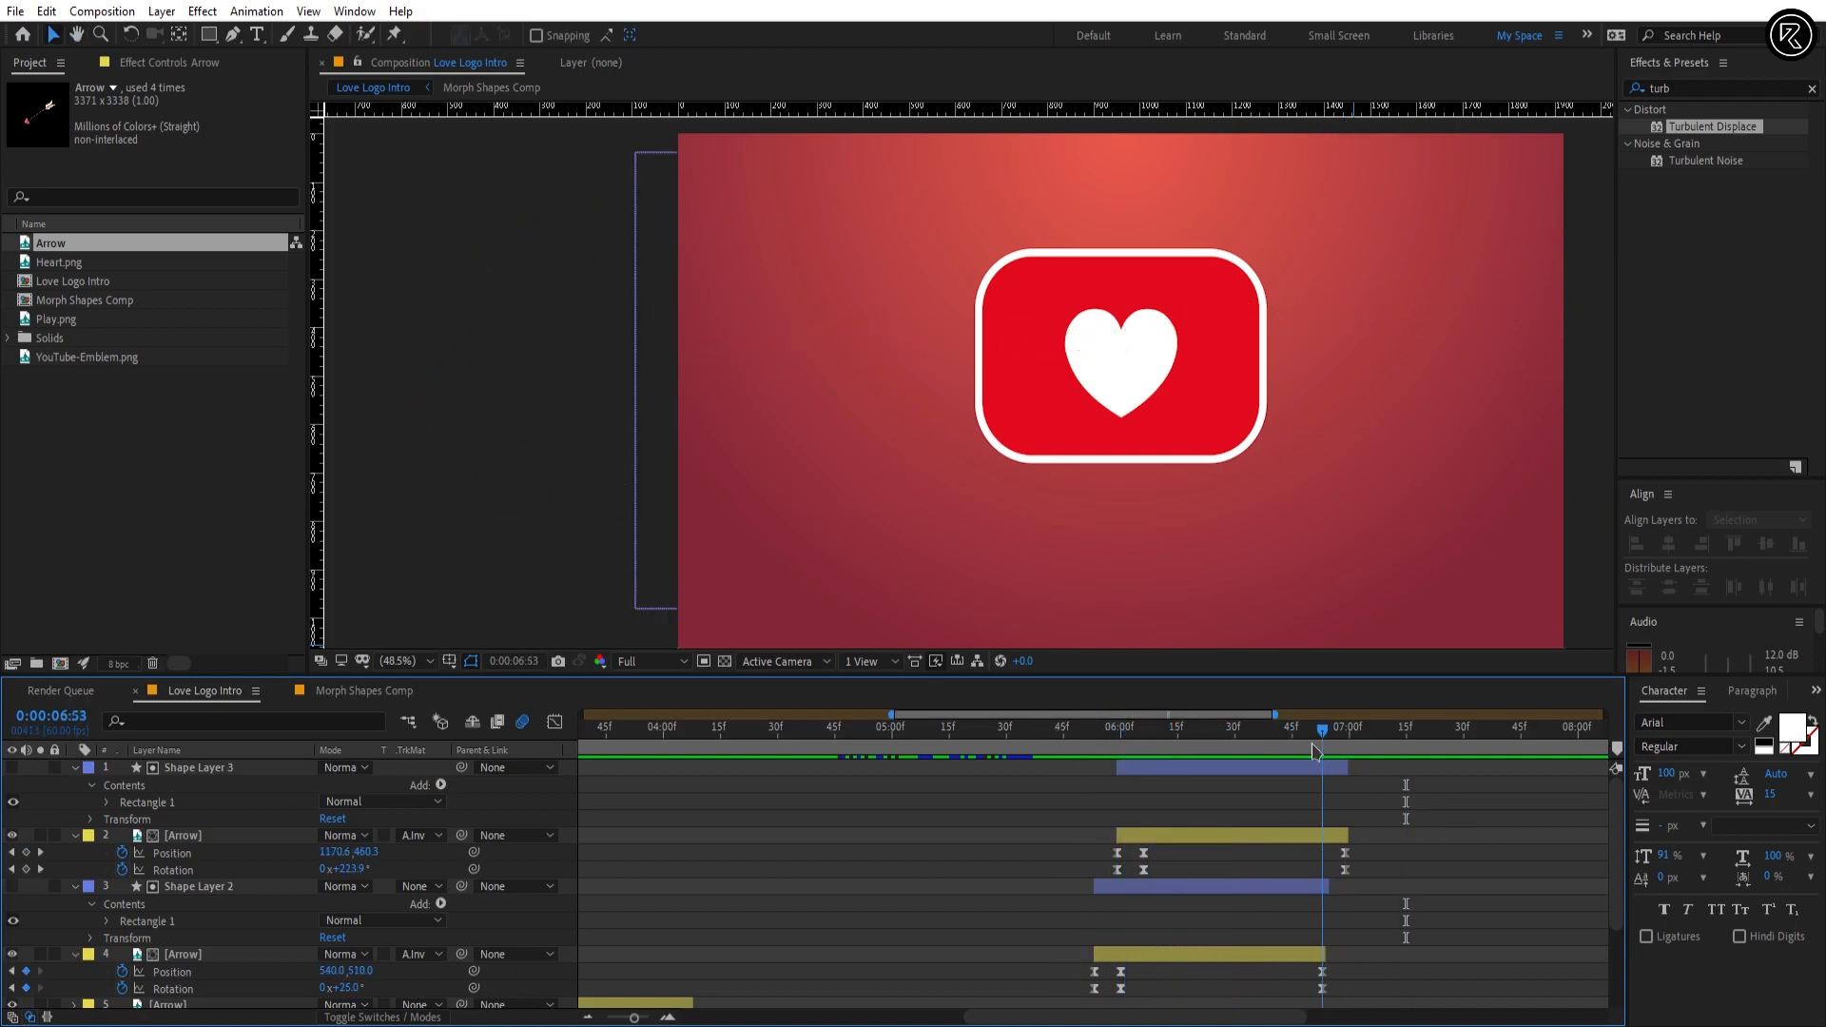
left_click(1189, 769)
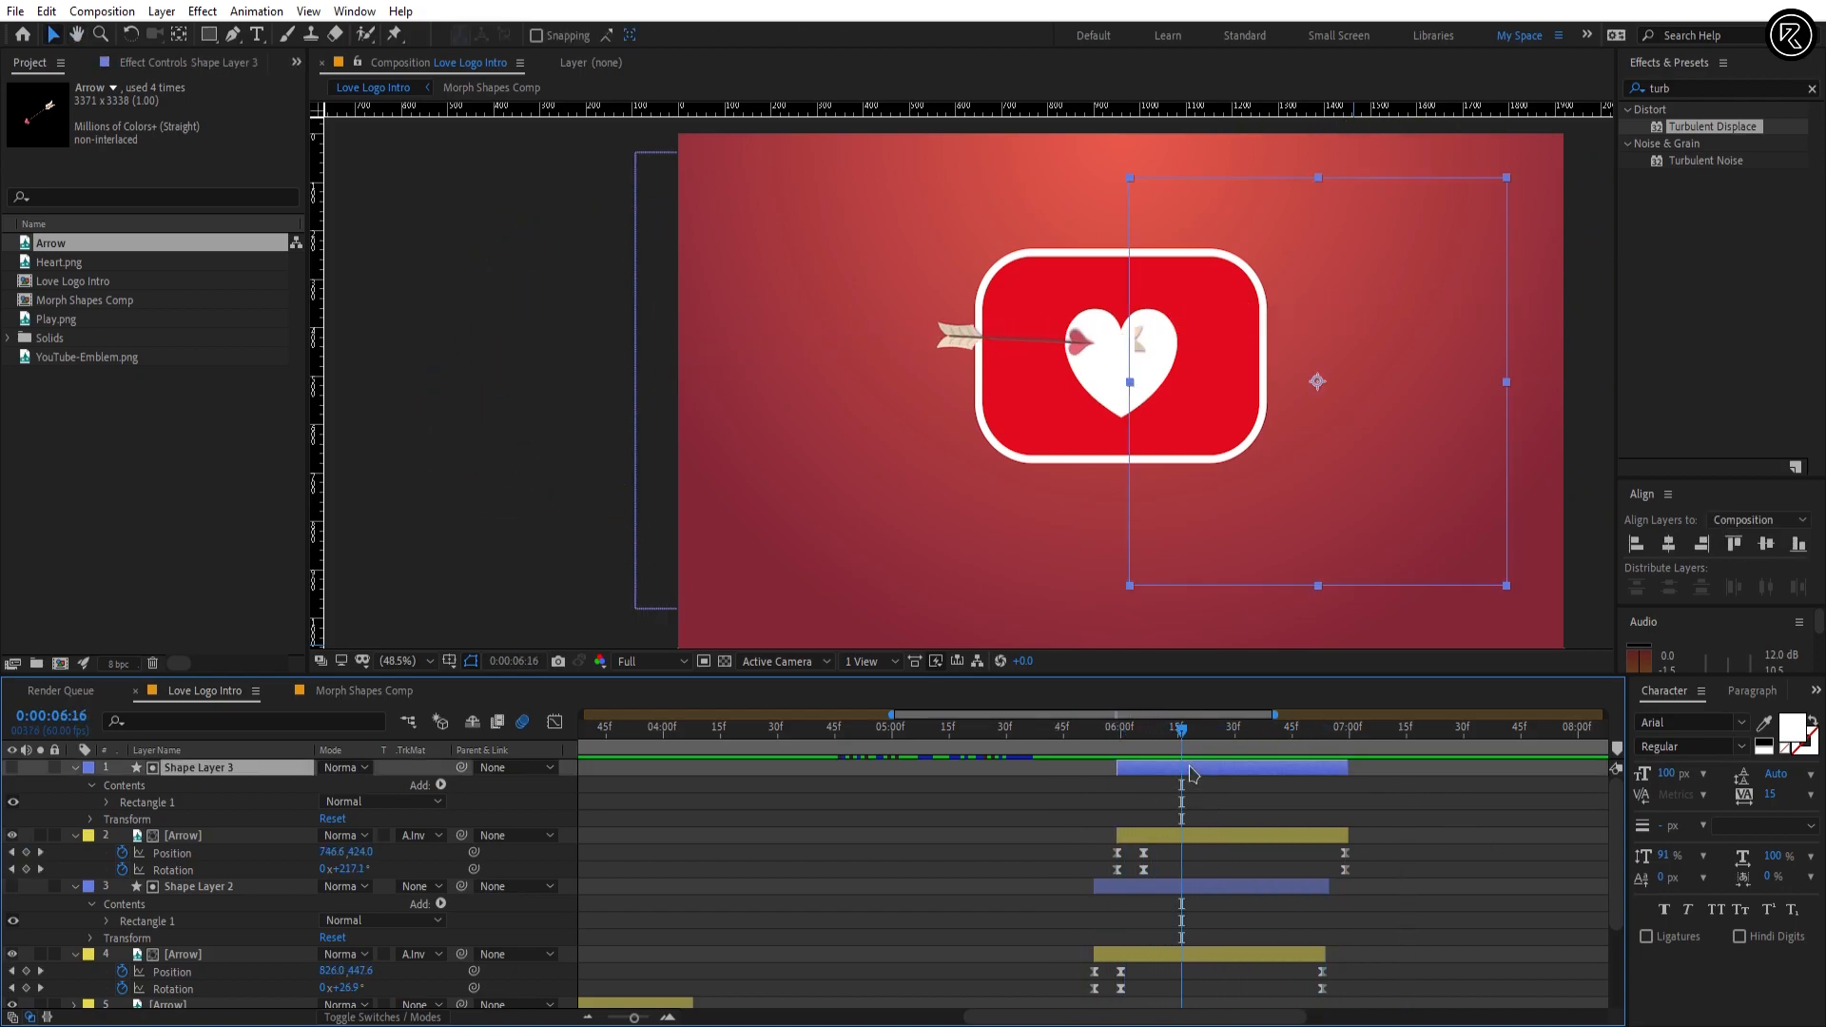
left_click(1328, 479)
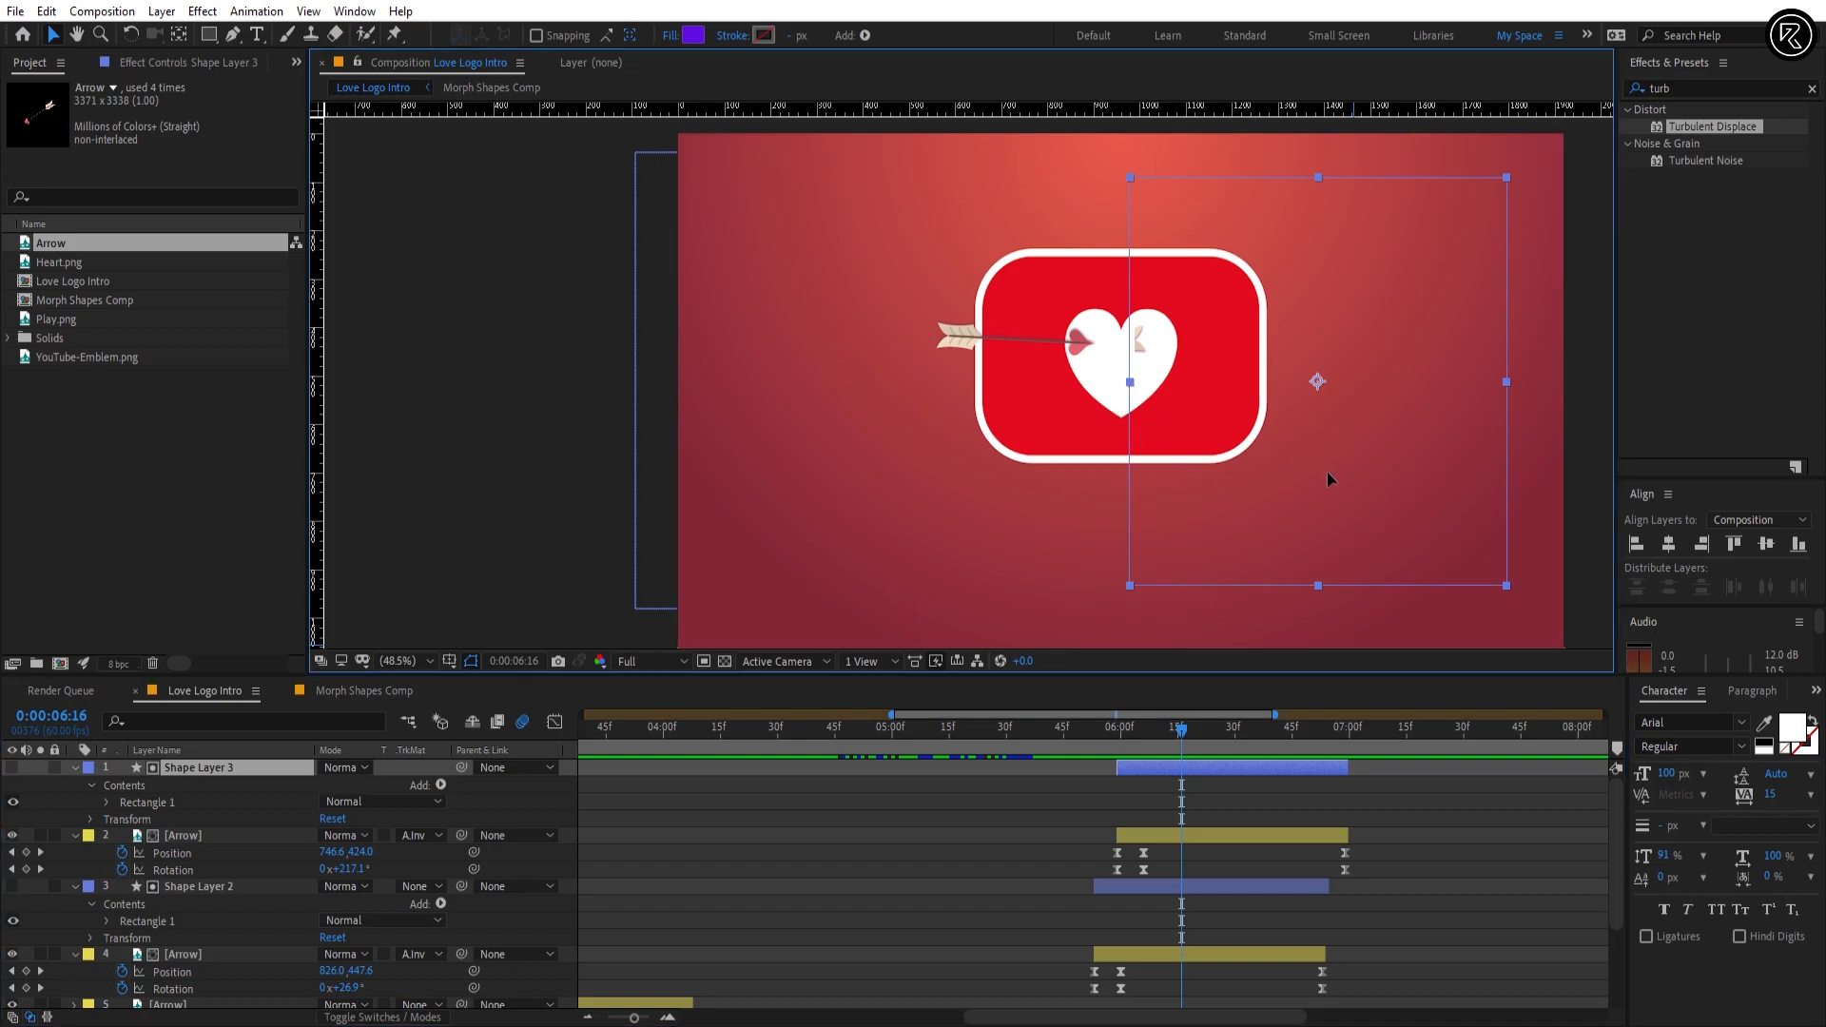
left_click_drag(1328, 473, 1307, 473)
key("space")
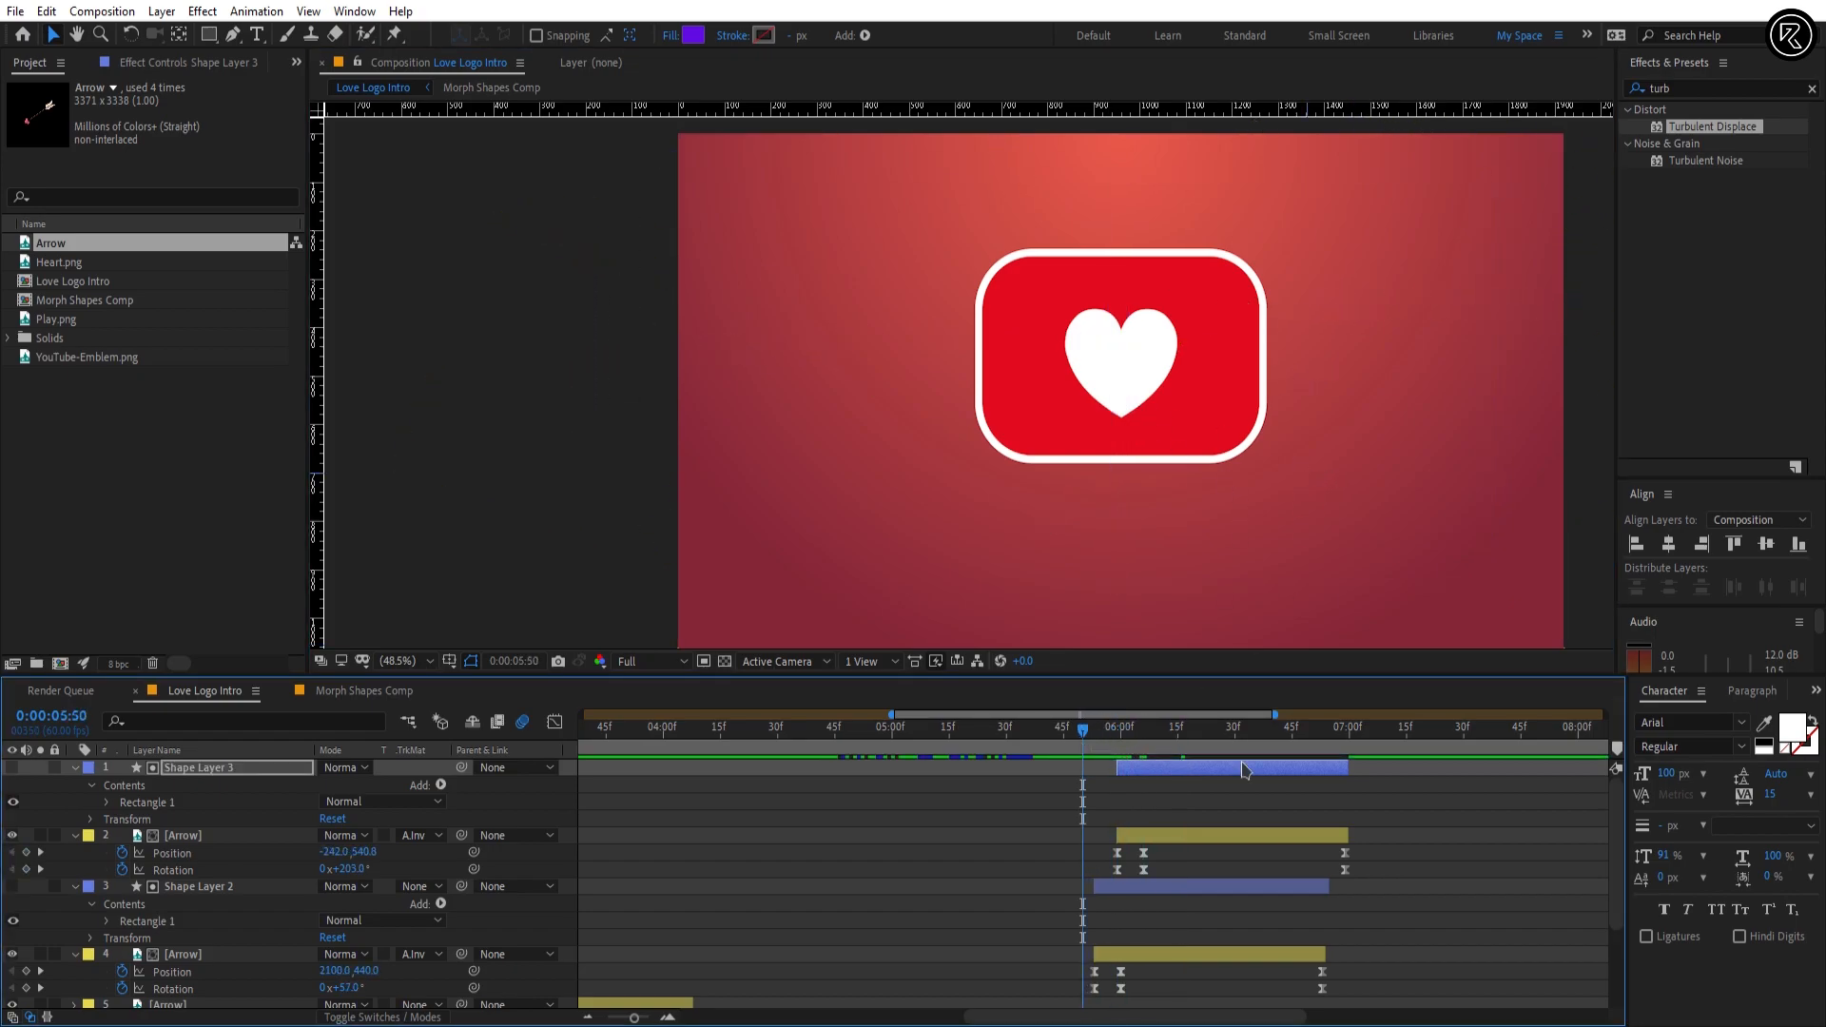
left_click_drag(1095, 744, 1159, 748)
Step: Collapse the revealed properties of all layers in the Love Logo Intro timeline
left_click(1362, 818)
key("ctrl+a")
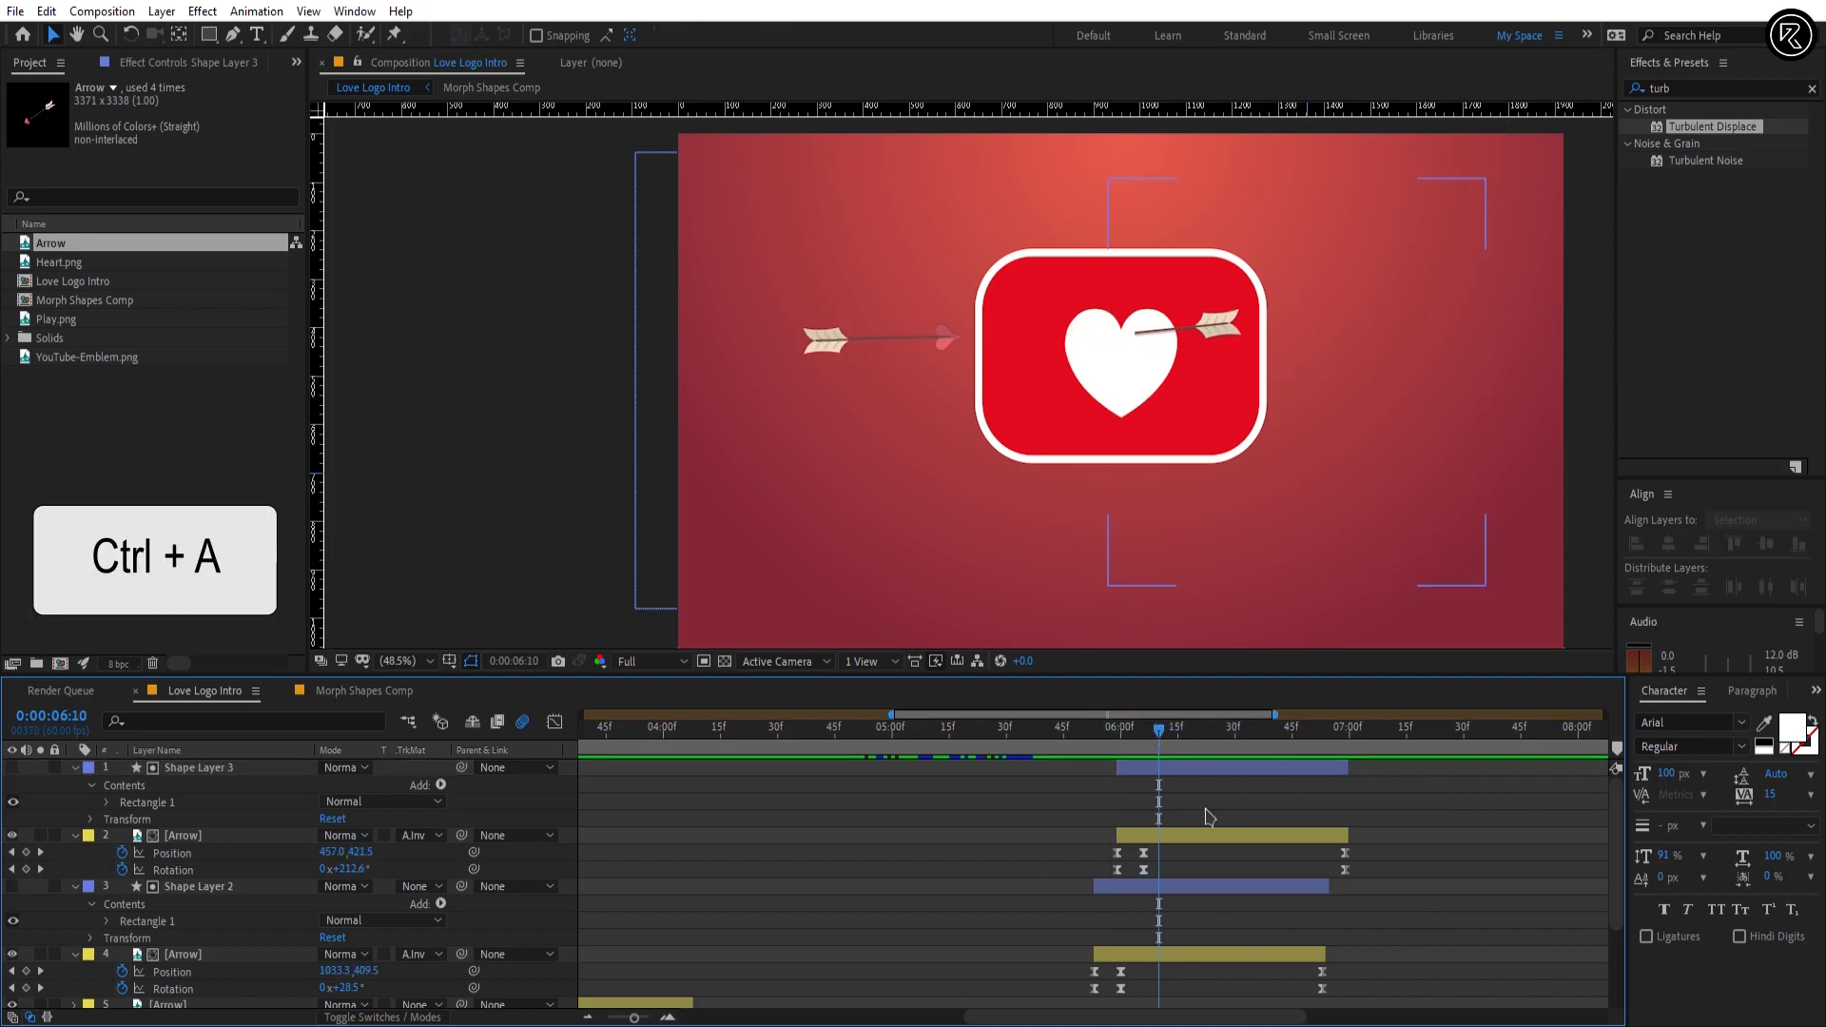
key("u")
left_click(1211, 844)
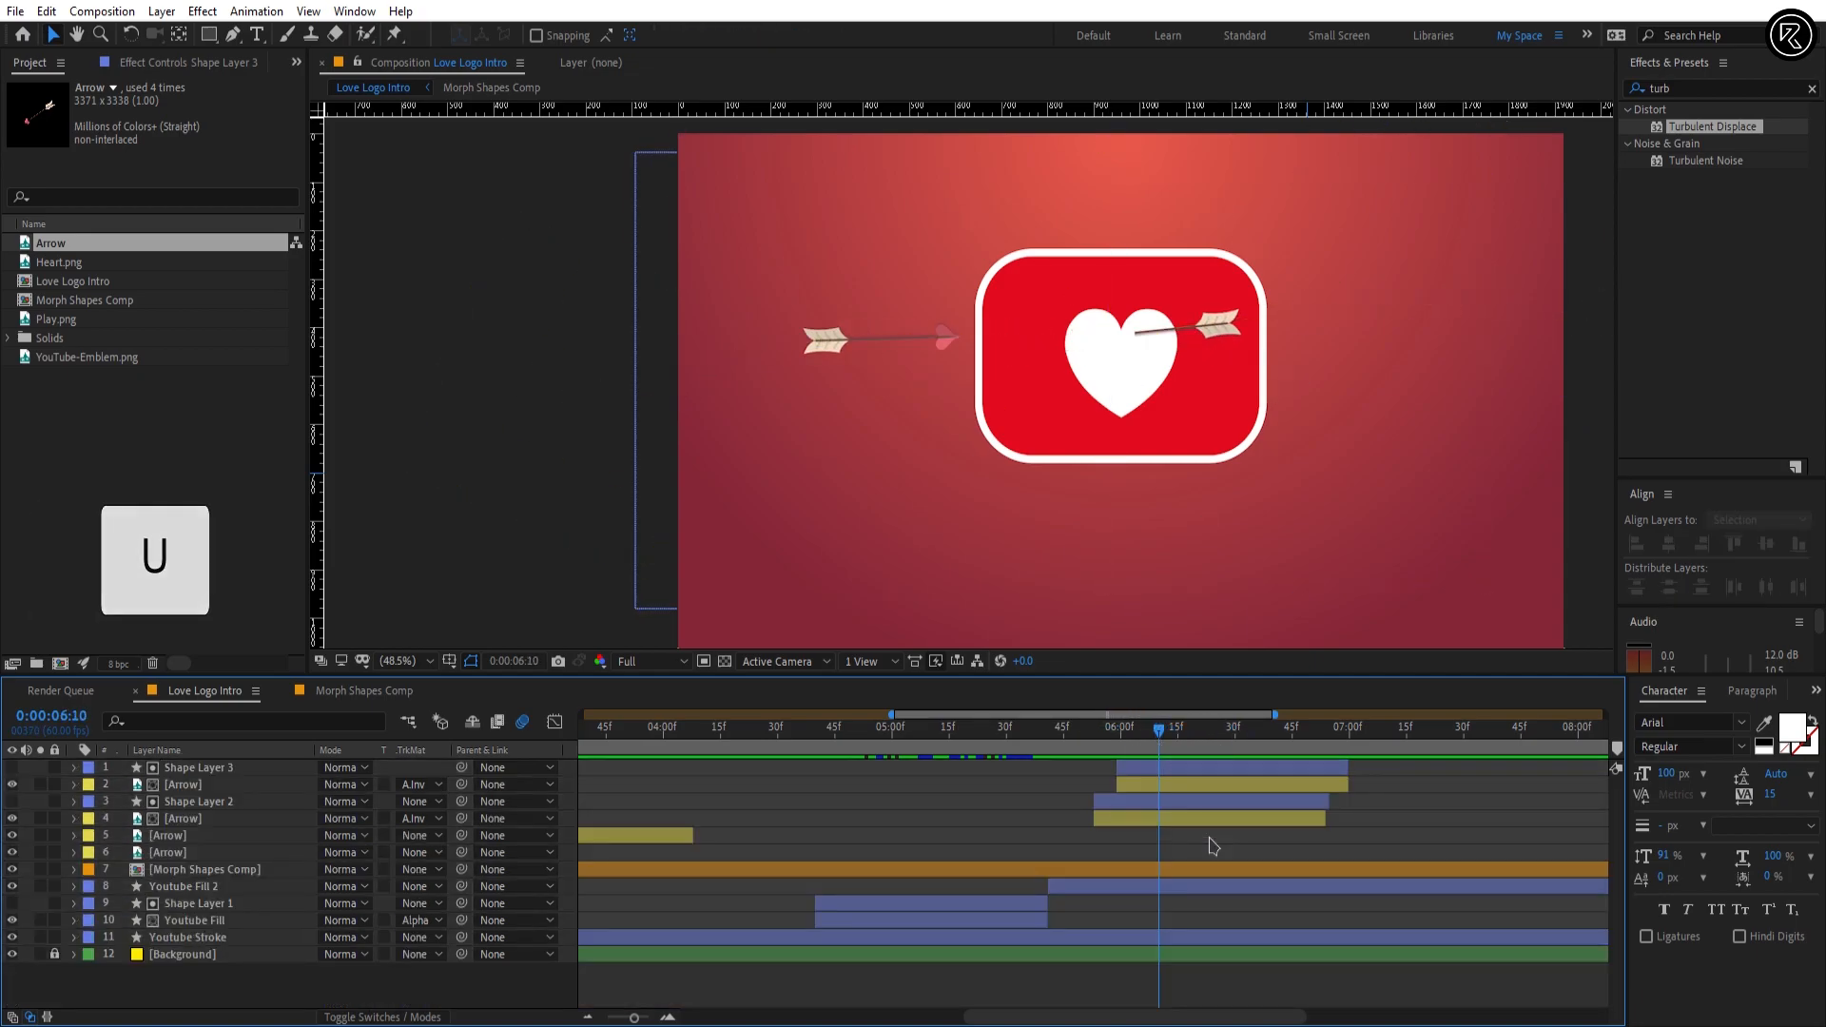
Step: Pre-compose every layer except the background as "Animation Comp", moving all attributes into the new composition
left_click(1125, 731)
left_click_drag(1125, 732, 1167, 738)
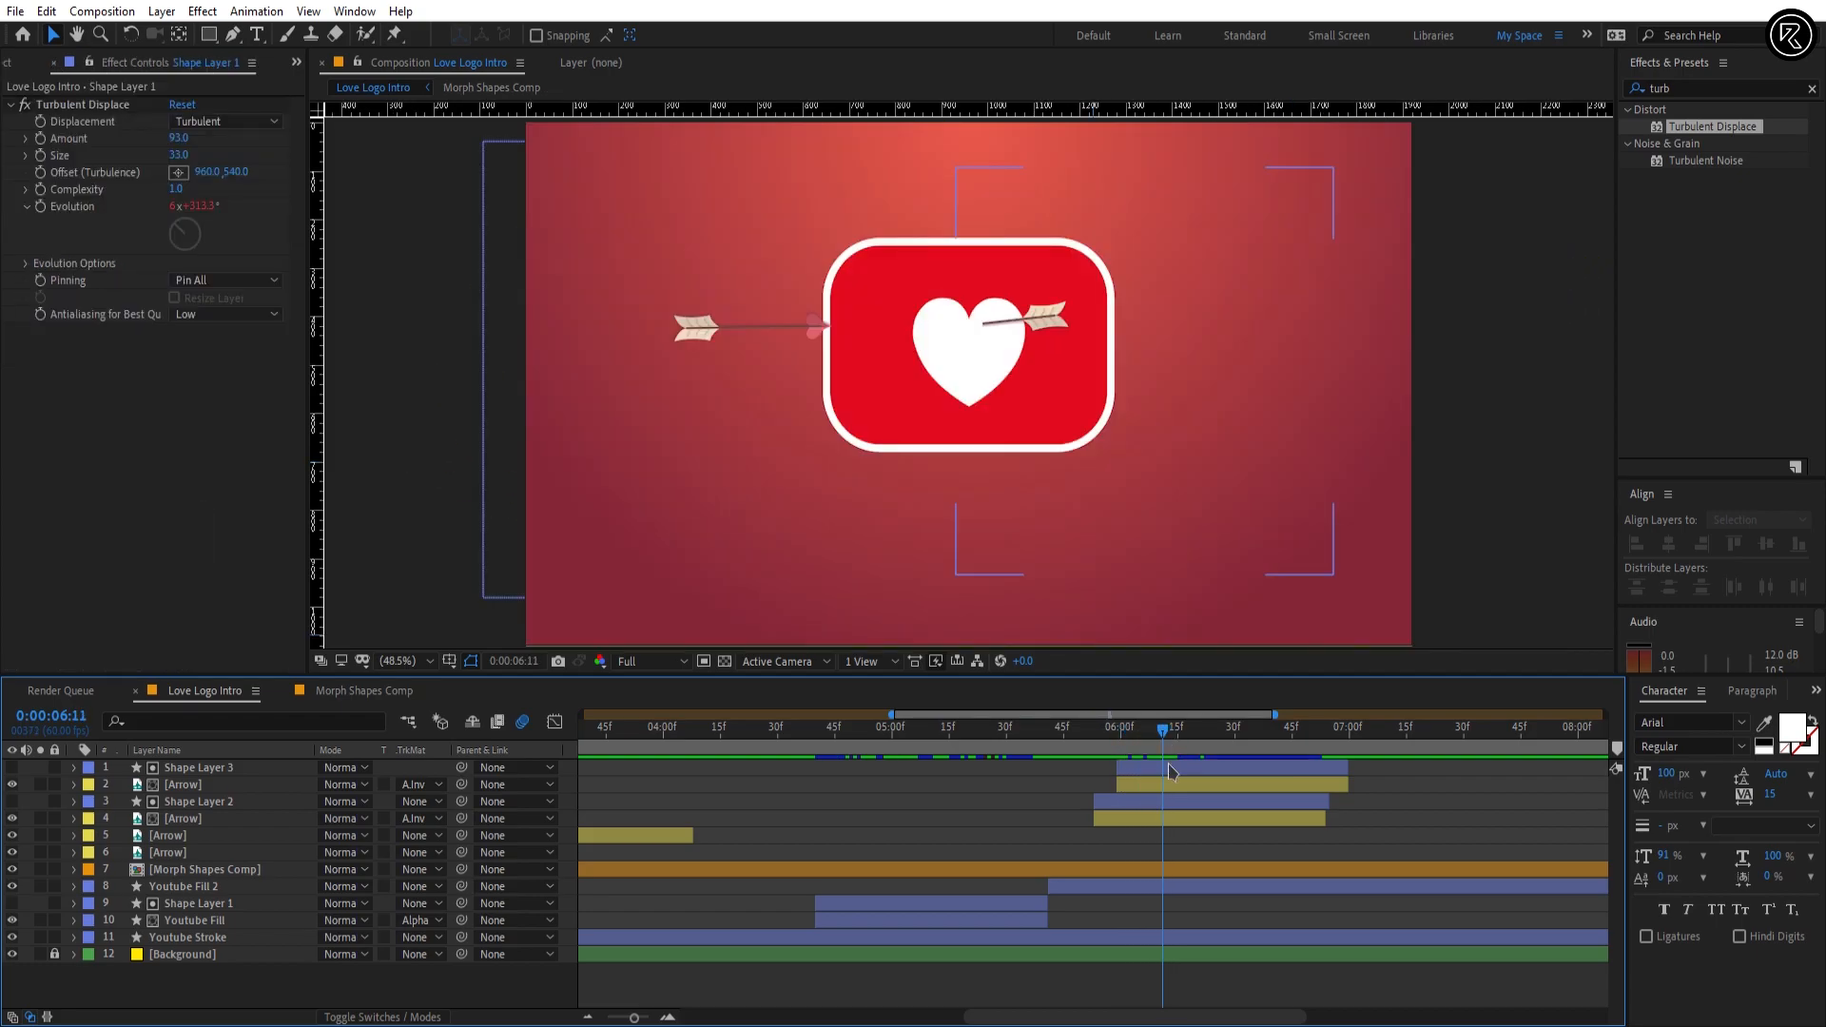
left_click(1172, 770)
left_click(1159, 942, "shift")
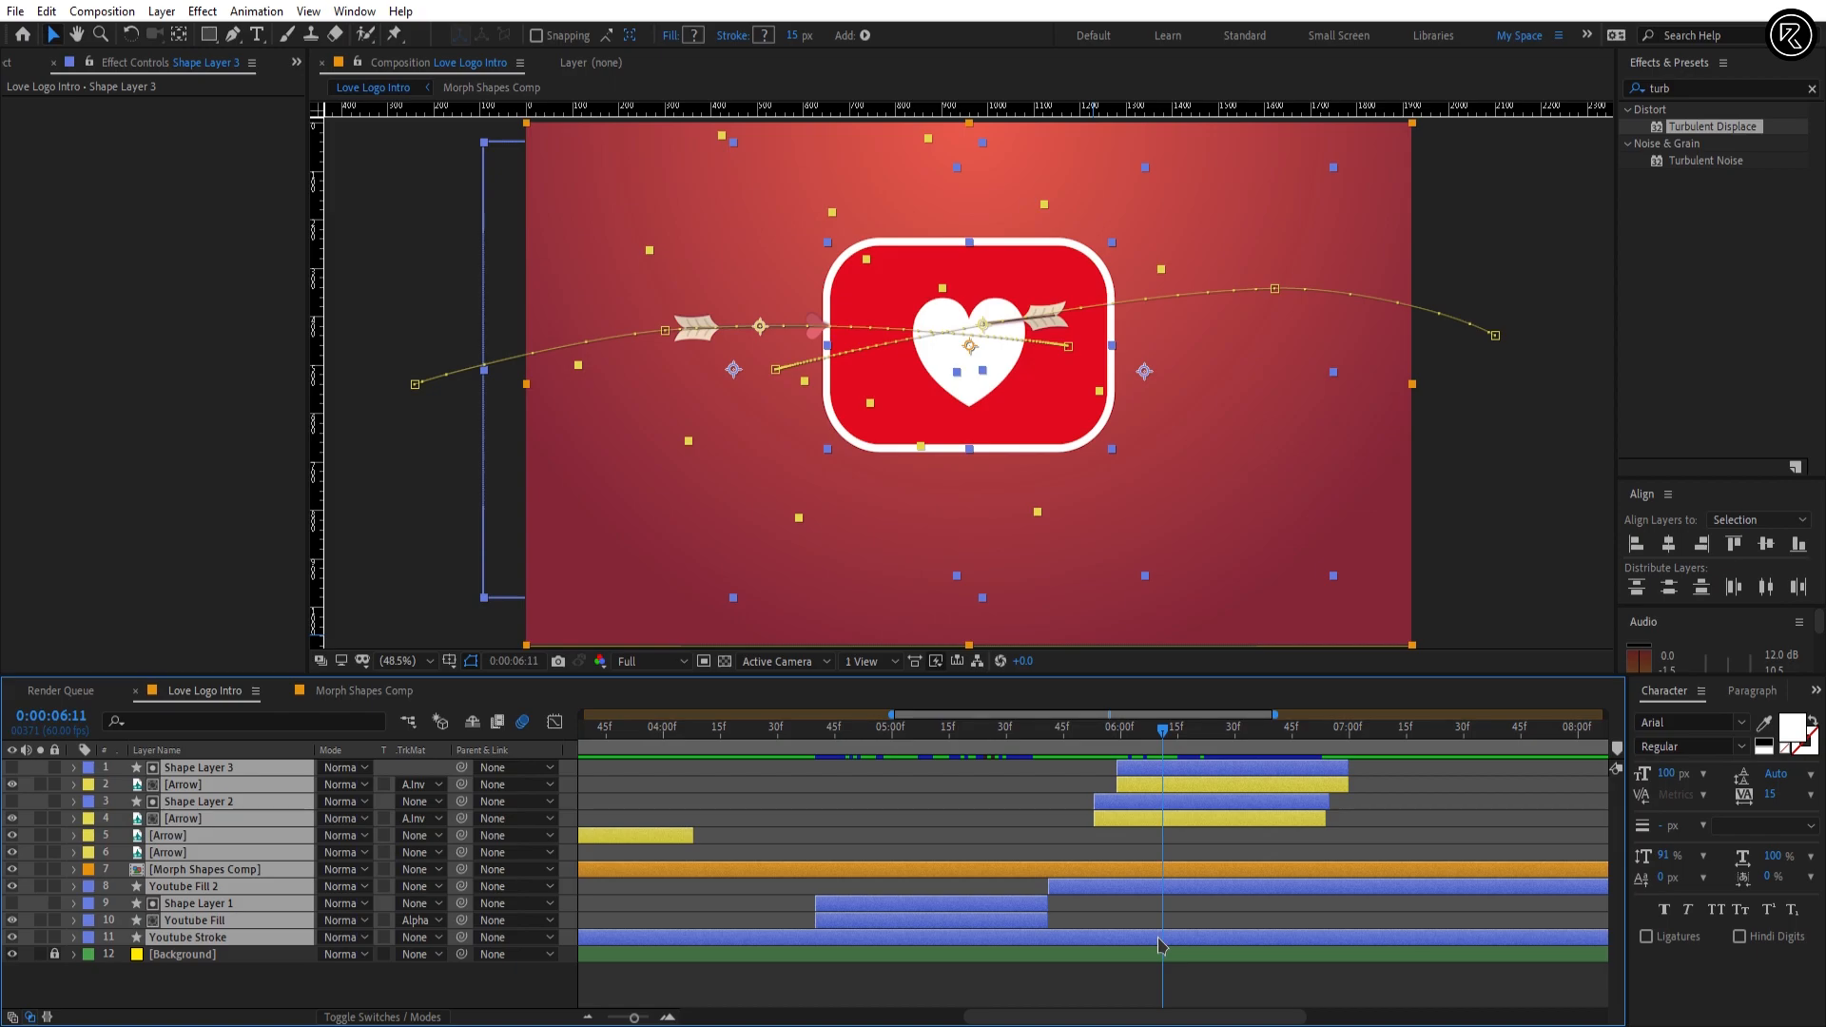
right_click(1159, 945)
left_click(1214, 833)
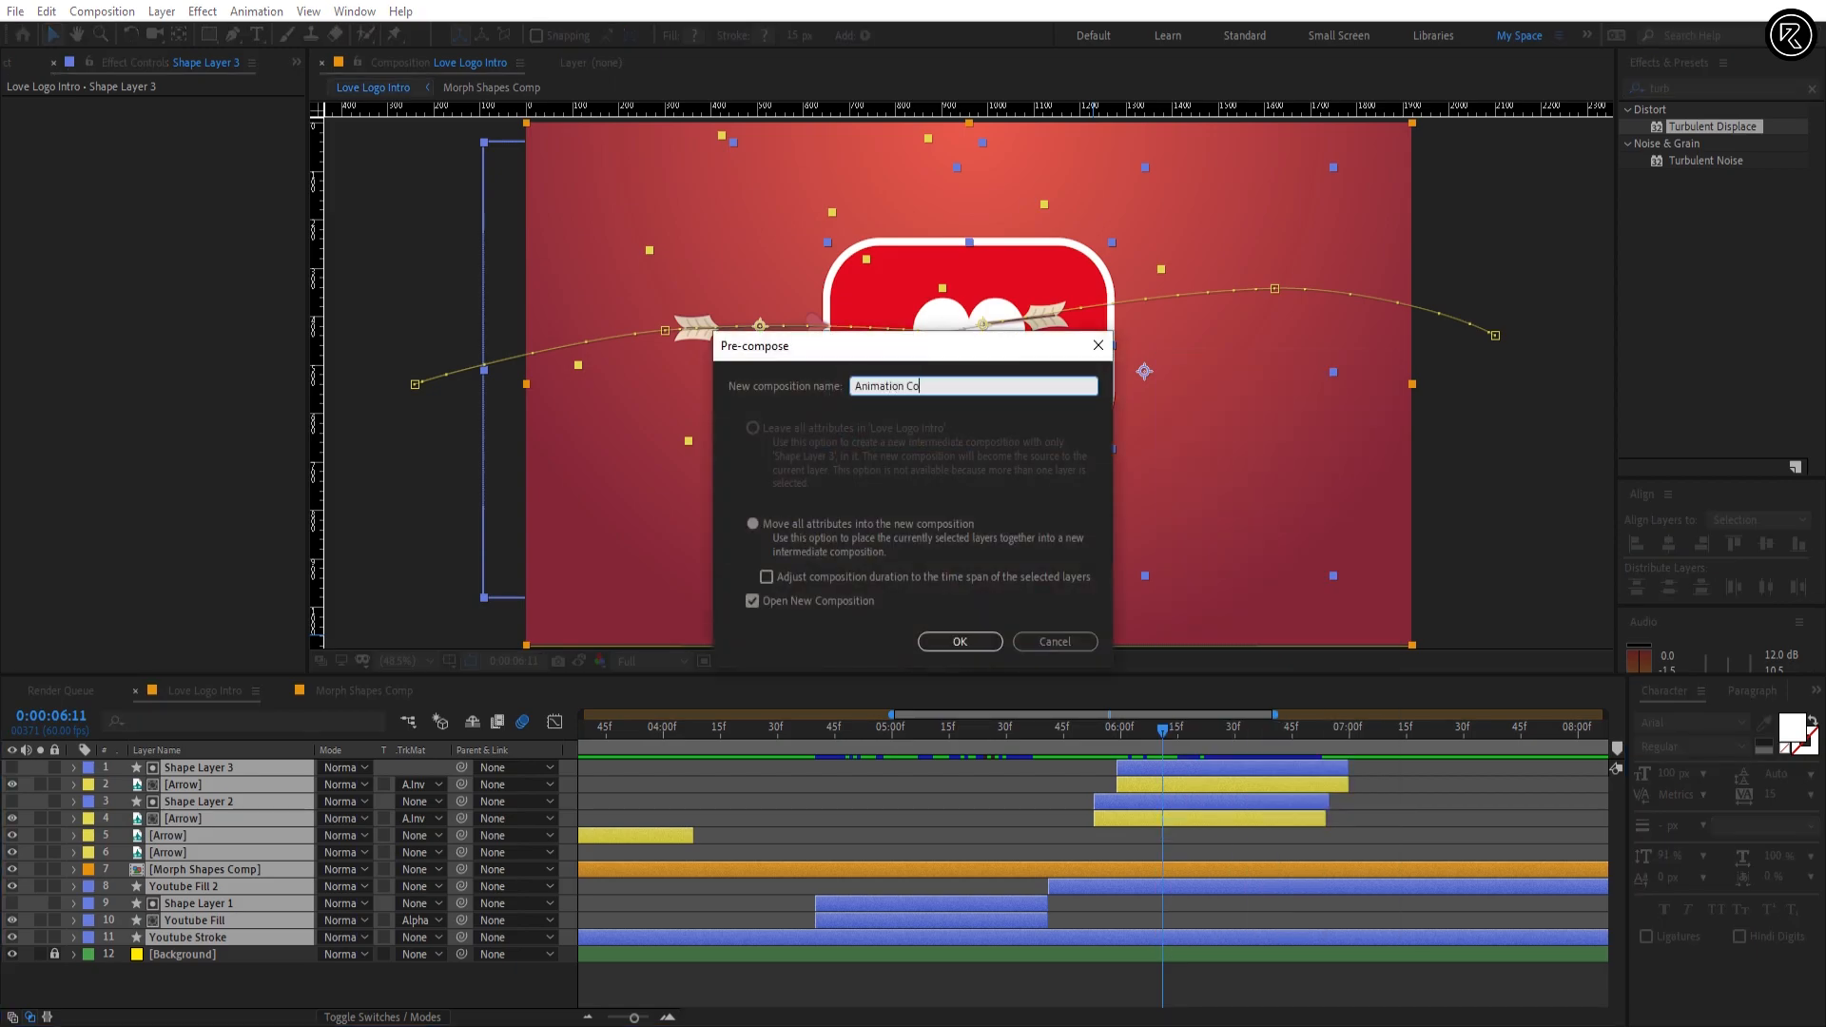
left_click(789, 538)
left_click(947, 640)
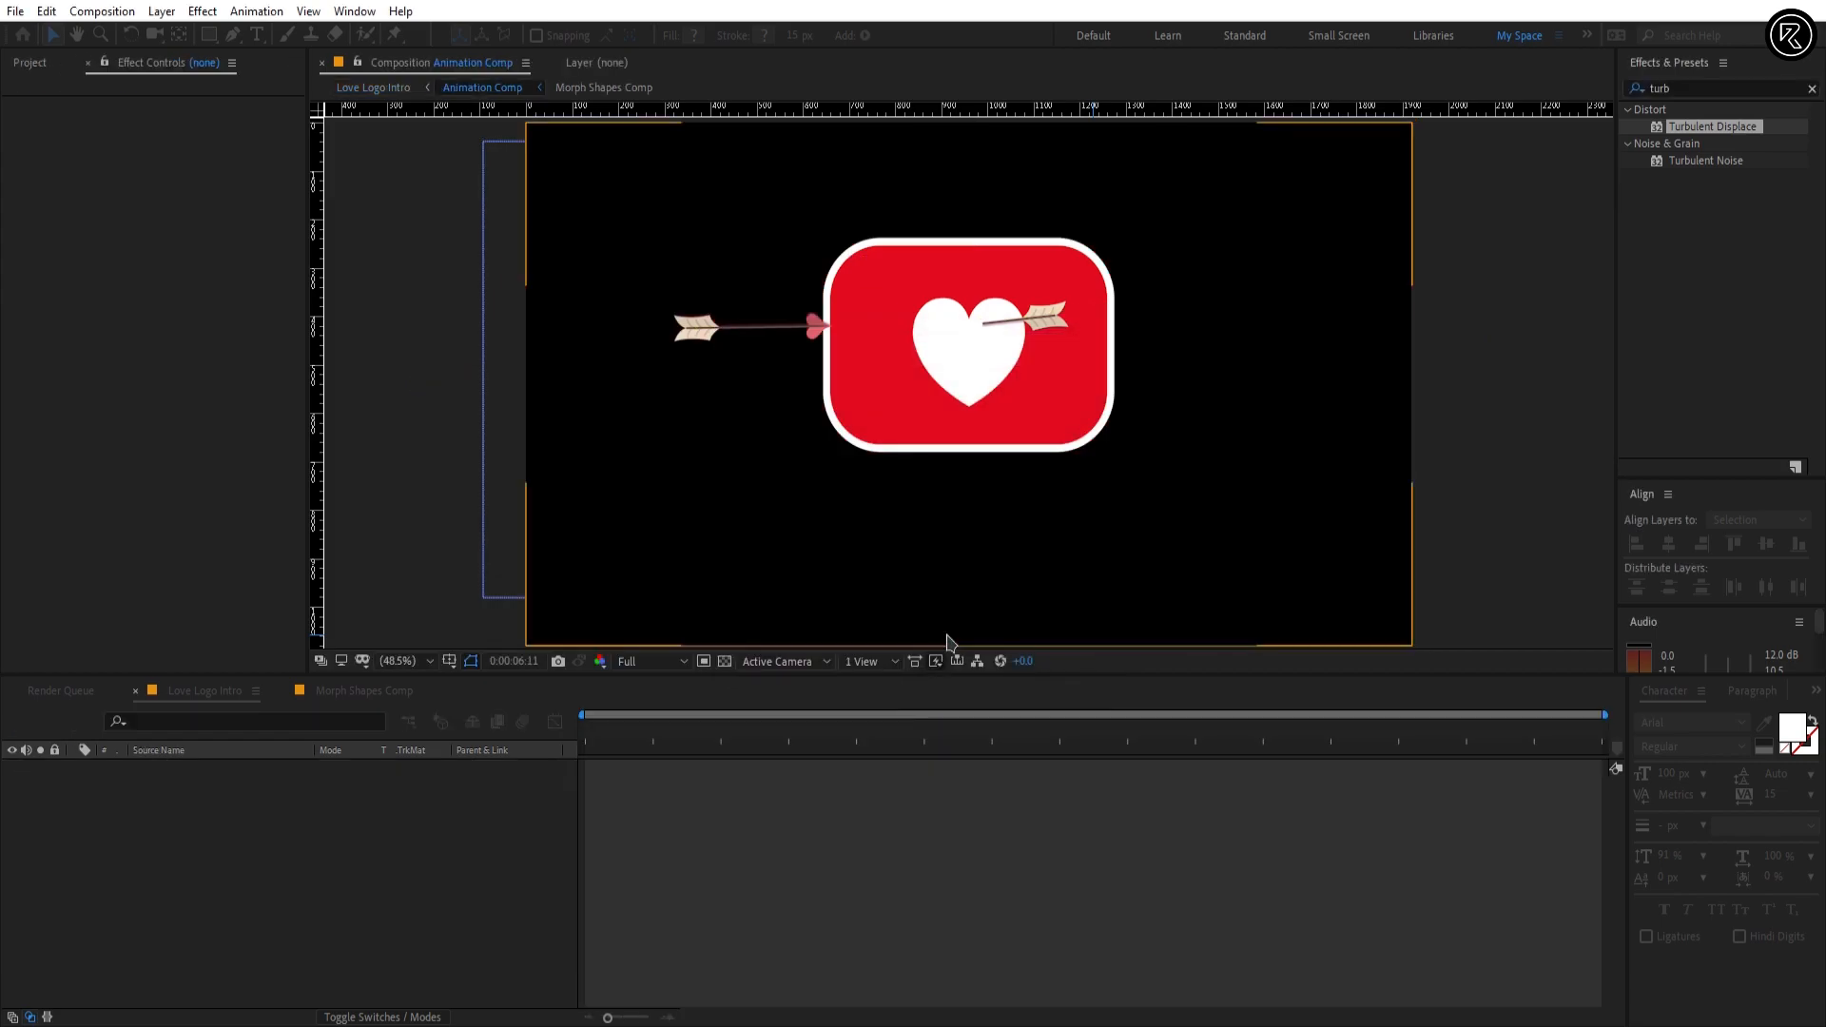
Step: In Love Logo Intro, show the guides and move Animation Comp's anchor point up to the logo's centre at the lower guide intersection
left_click(205, 691)
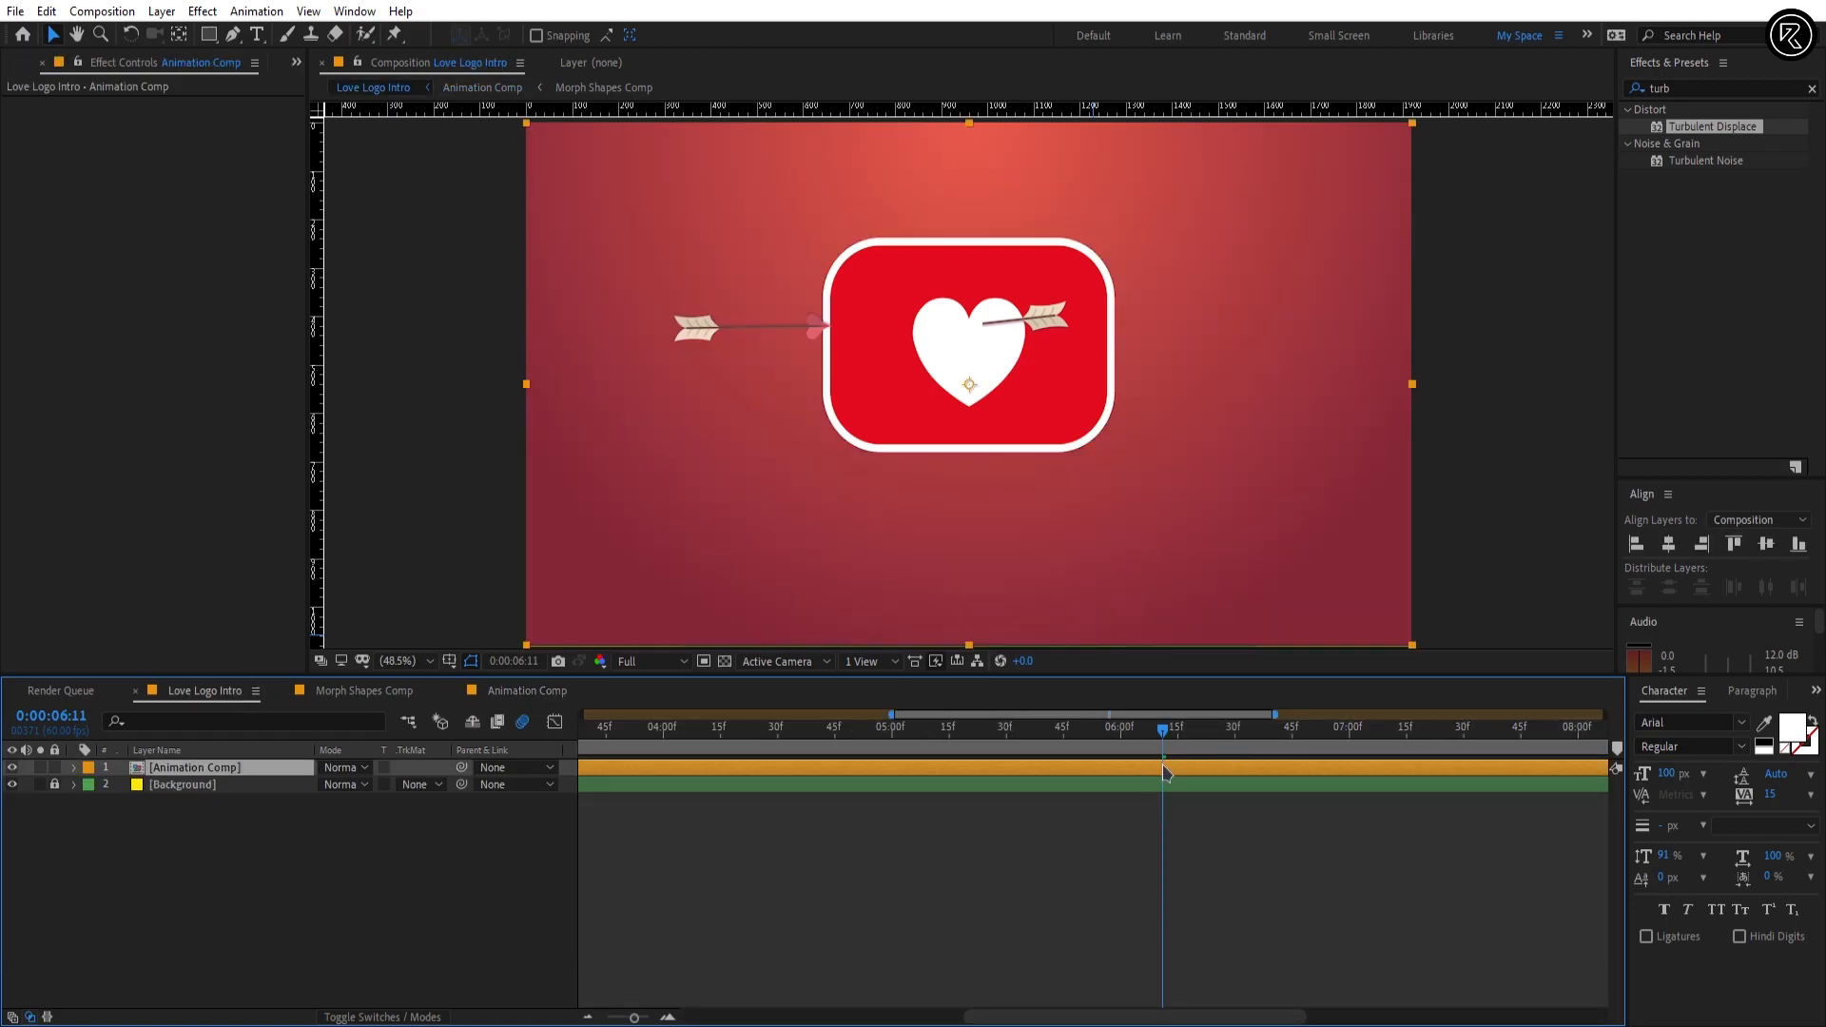
key("ctrl+semicolon")
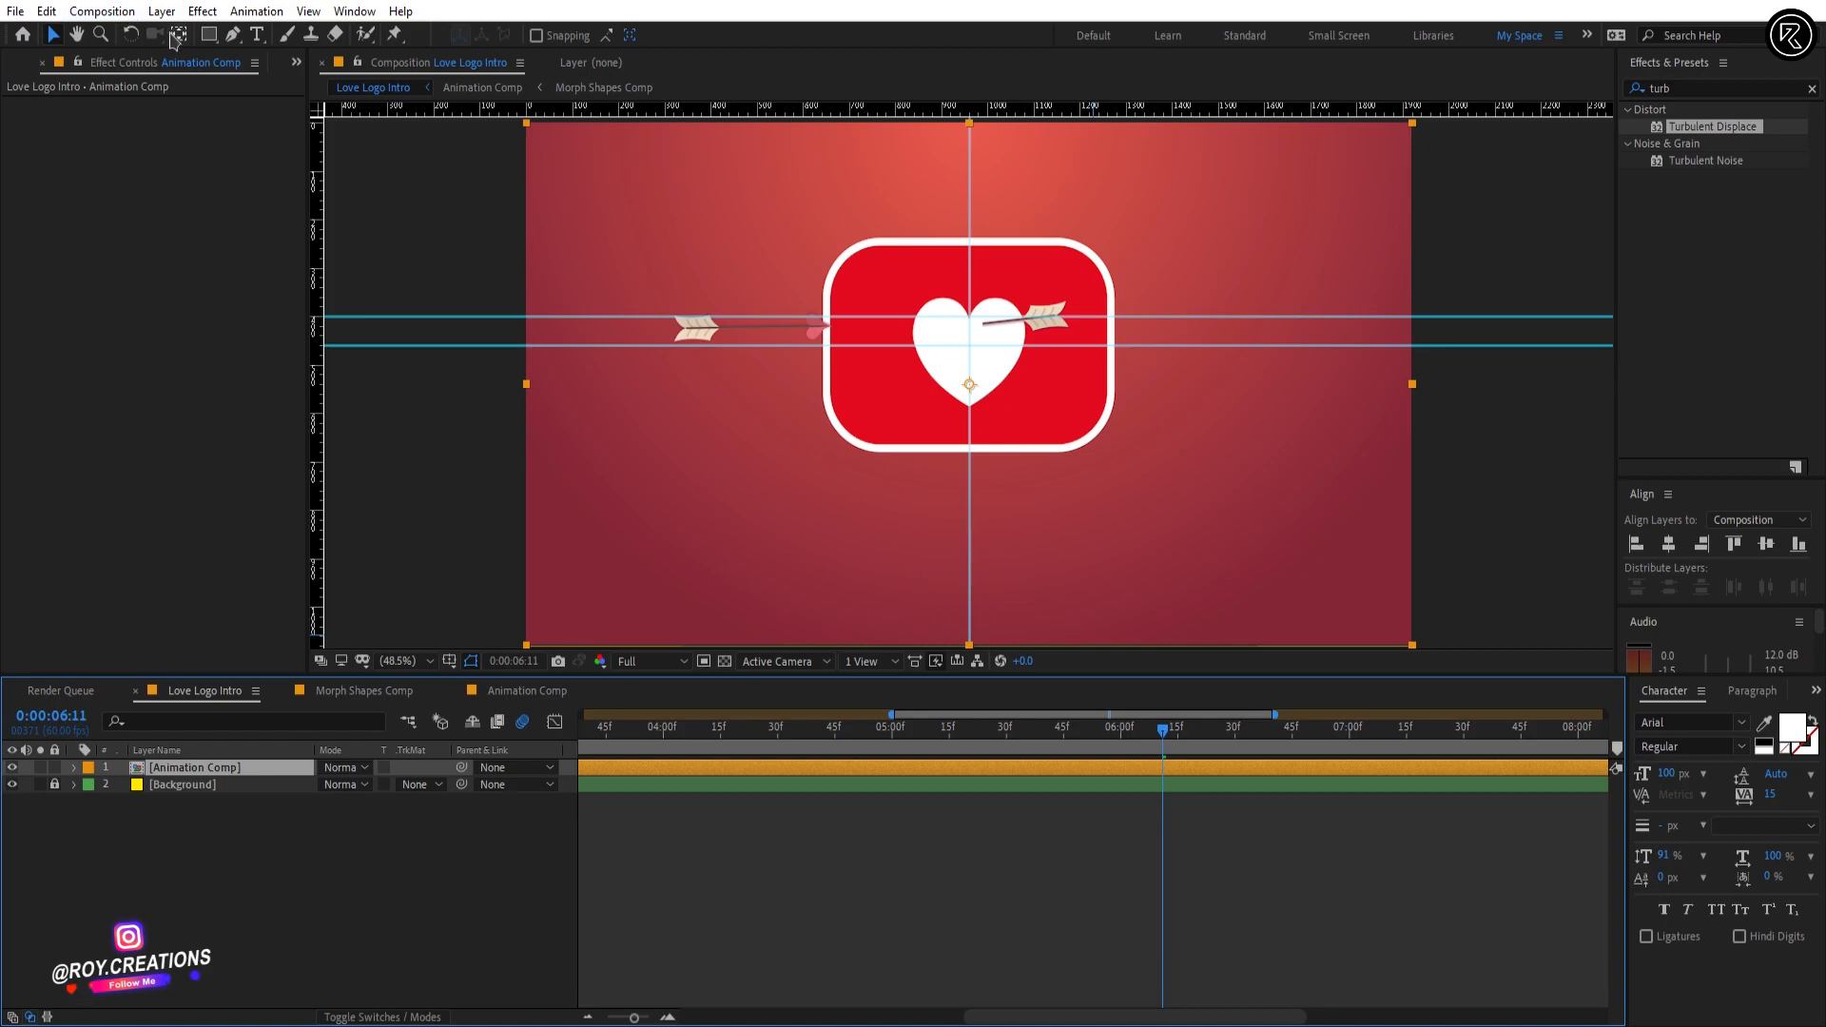
key("y")
left_click_drag(977, 390, 977, 351)
left_click(52, 36)
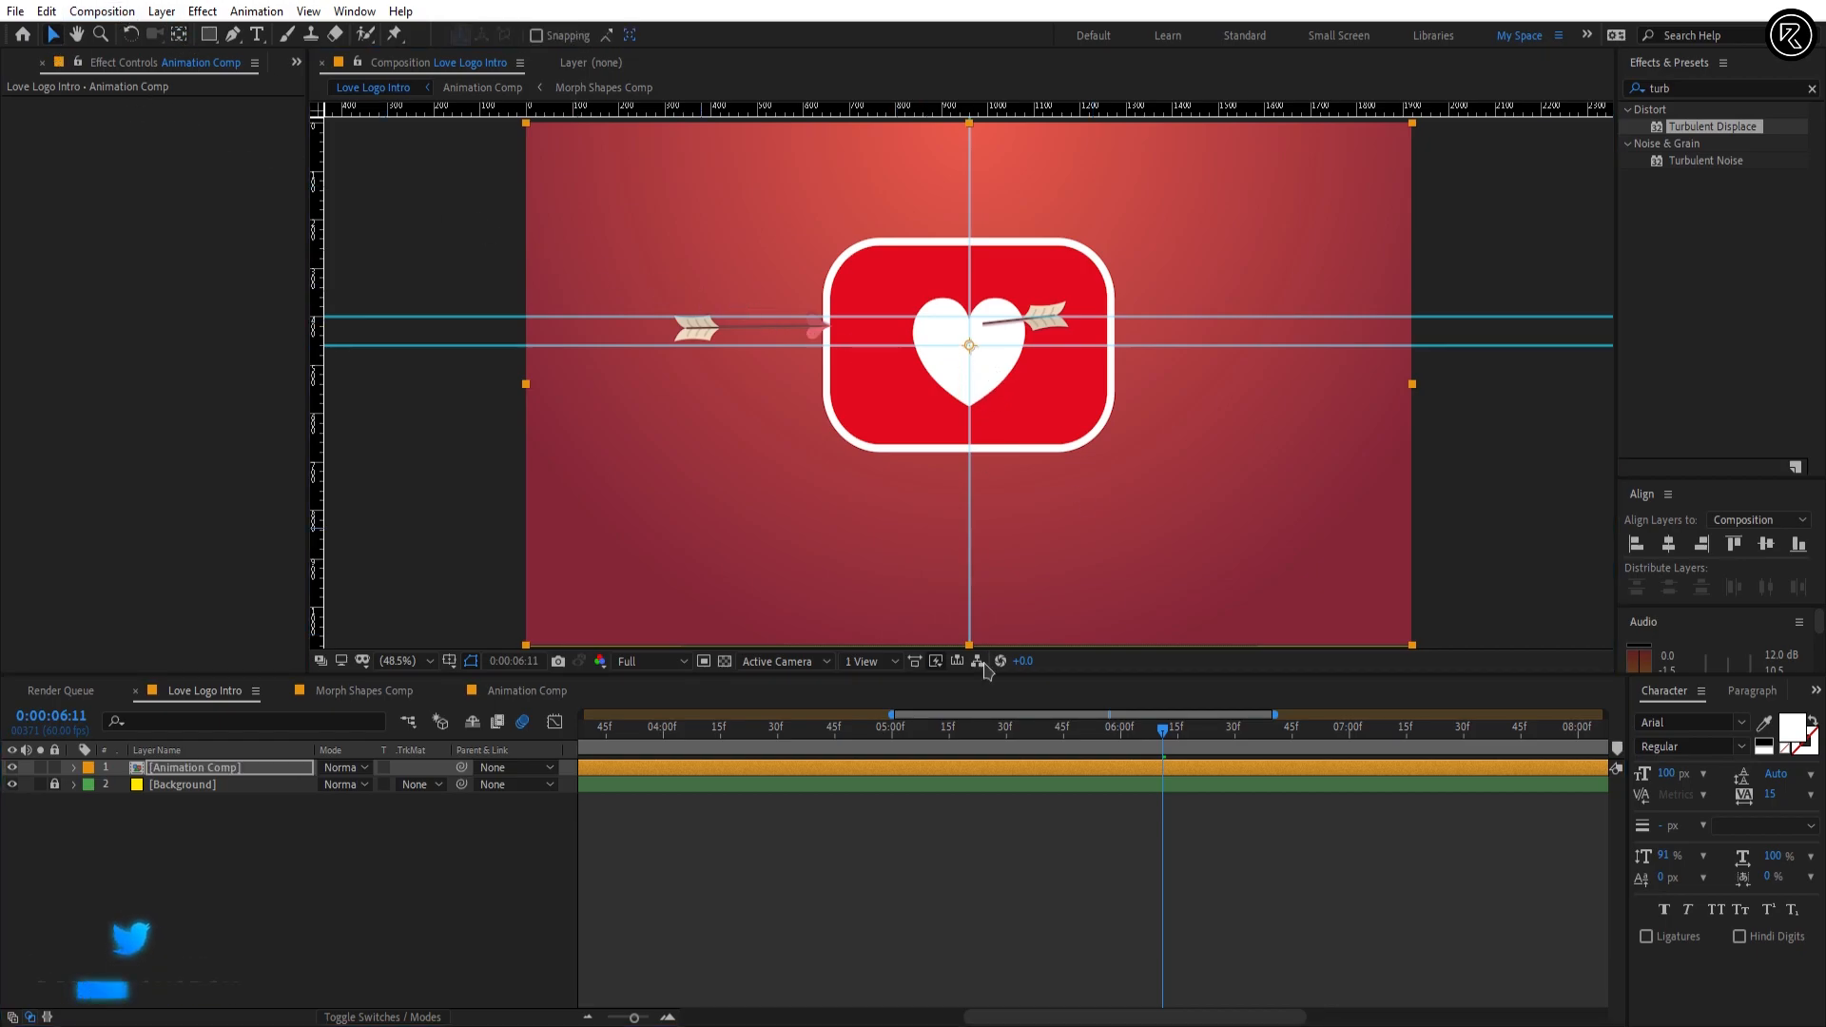
Step: Add starting Scale and Rotation keyframes to Animation Comp at 0:00:06:11
key("s")
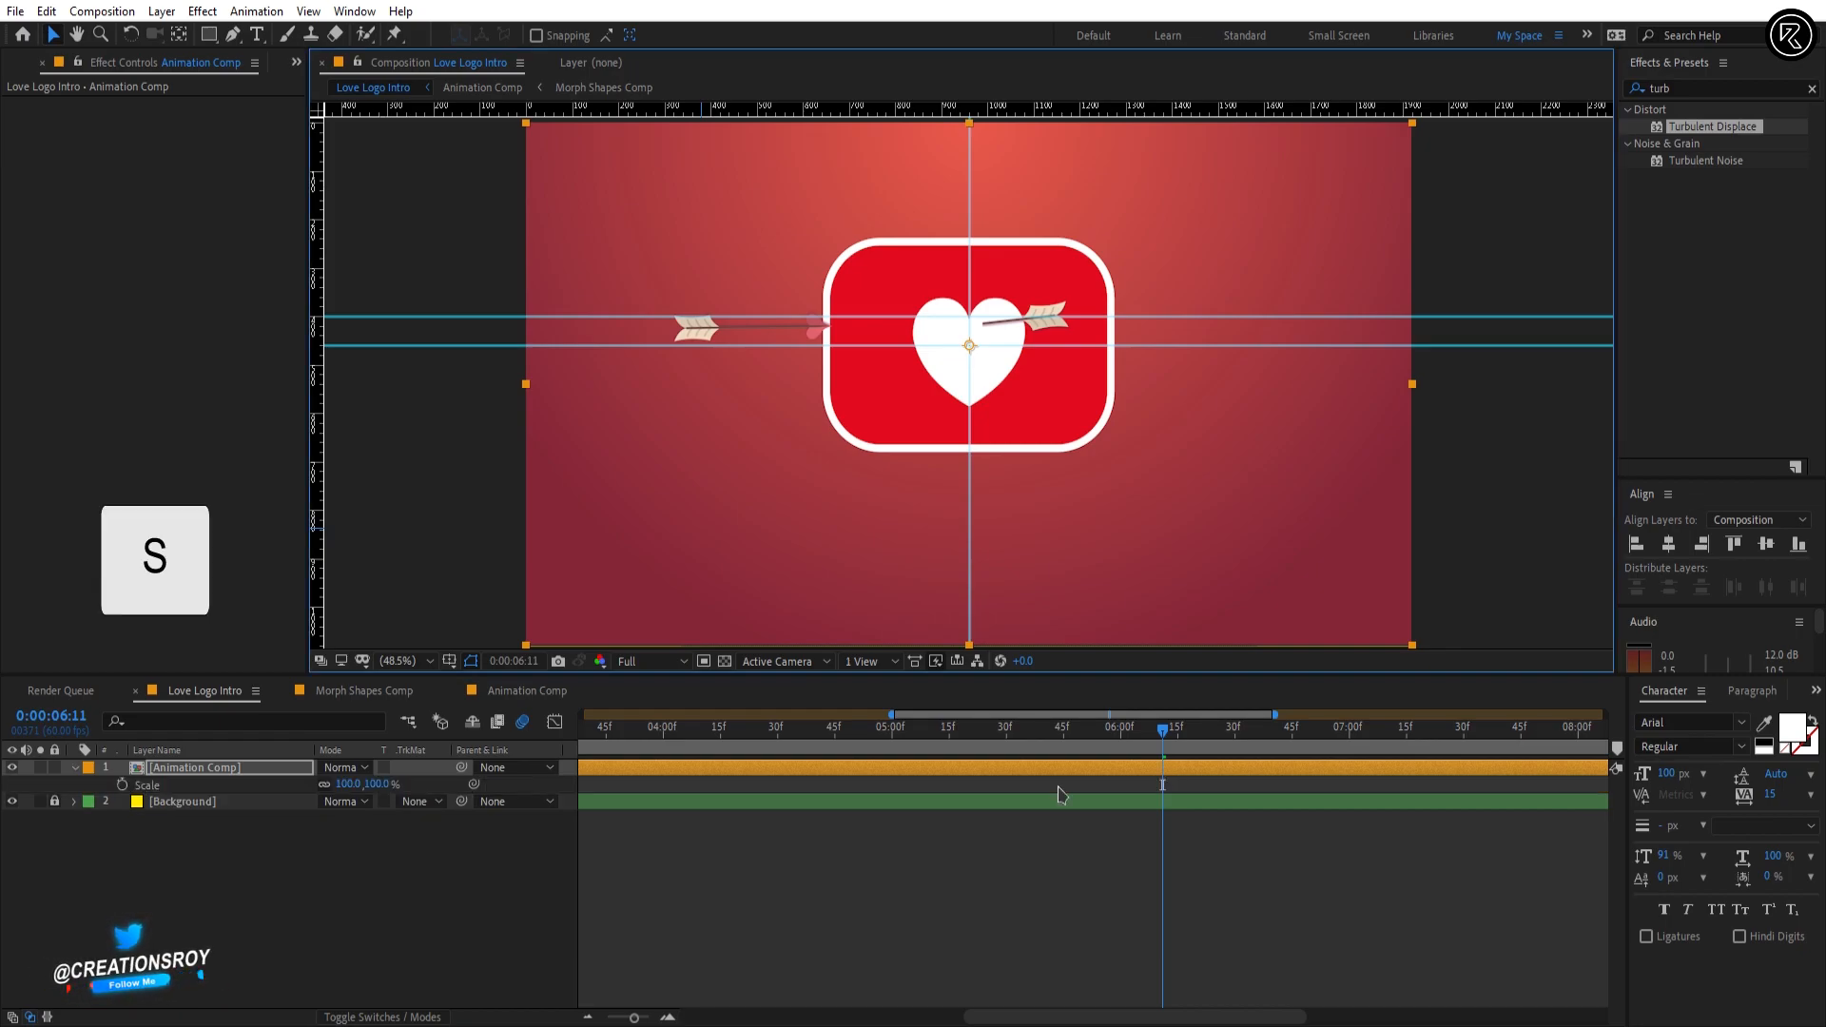
left_click(122, 785)
key("r")
left_click(122, 785)
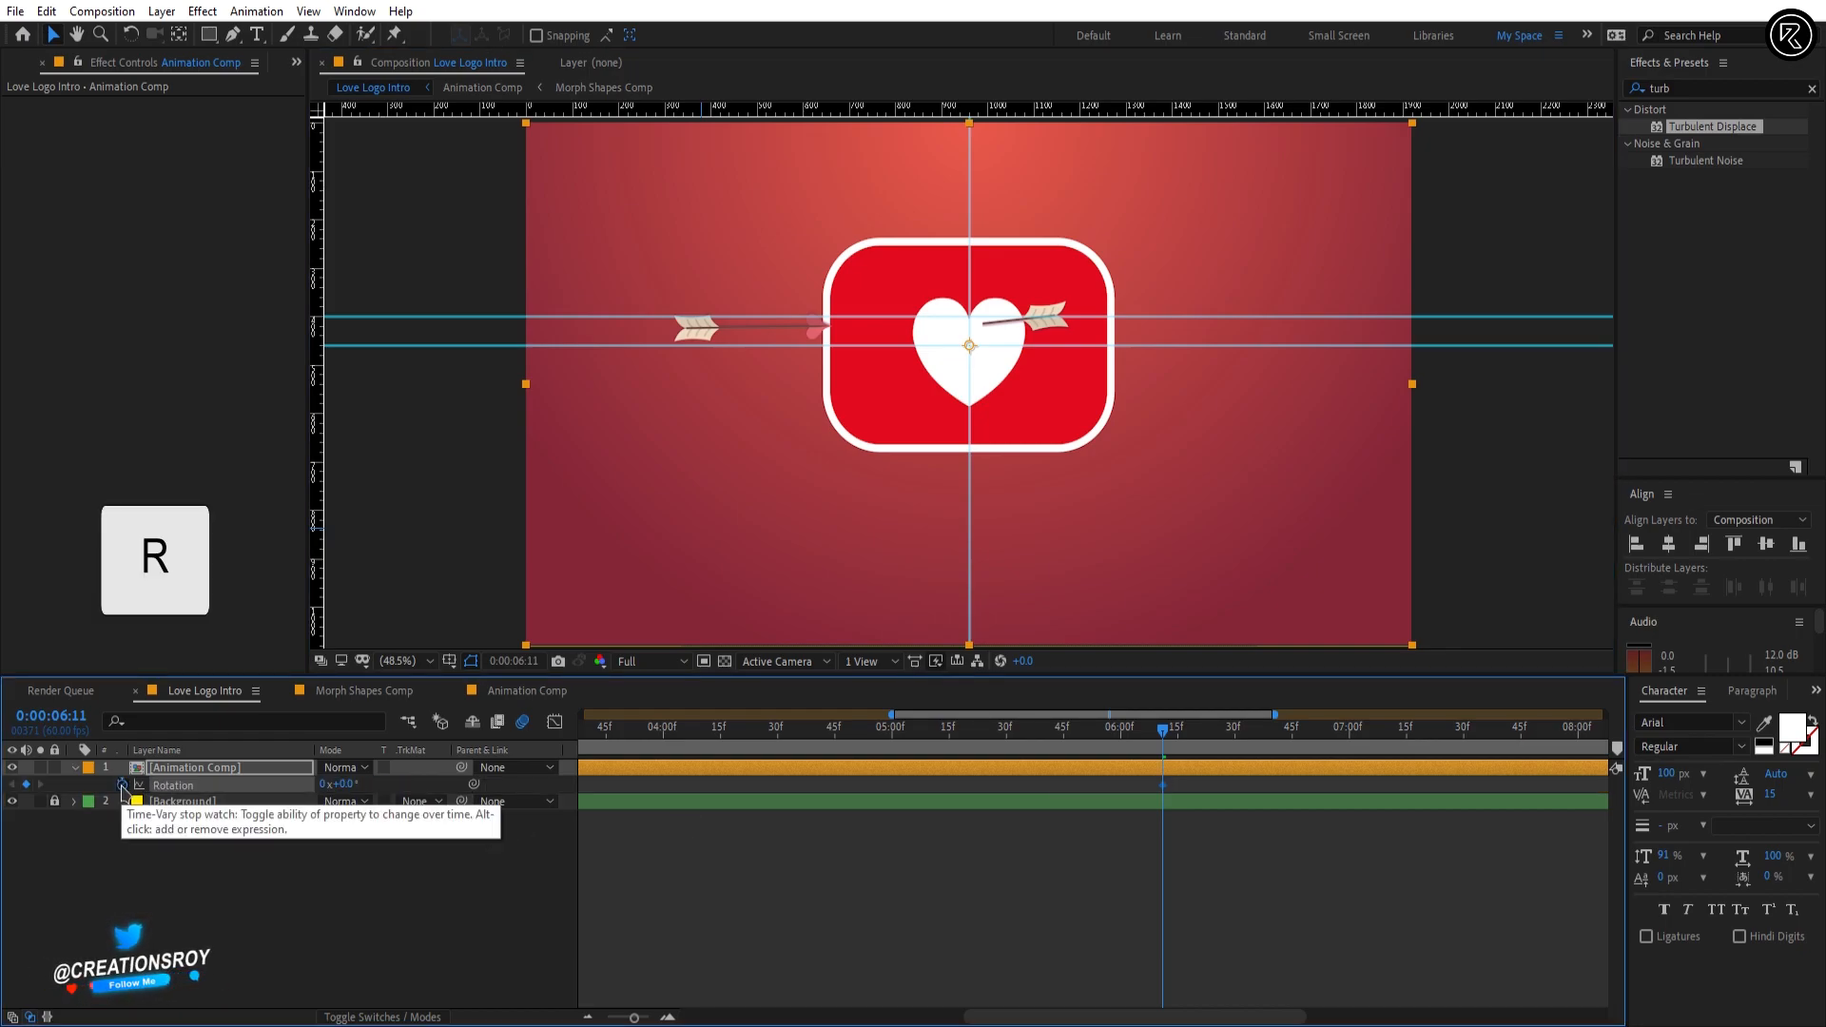
key("u")
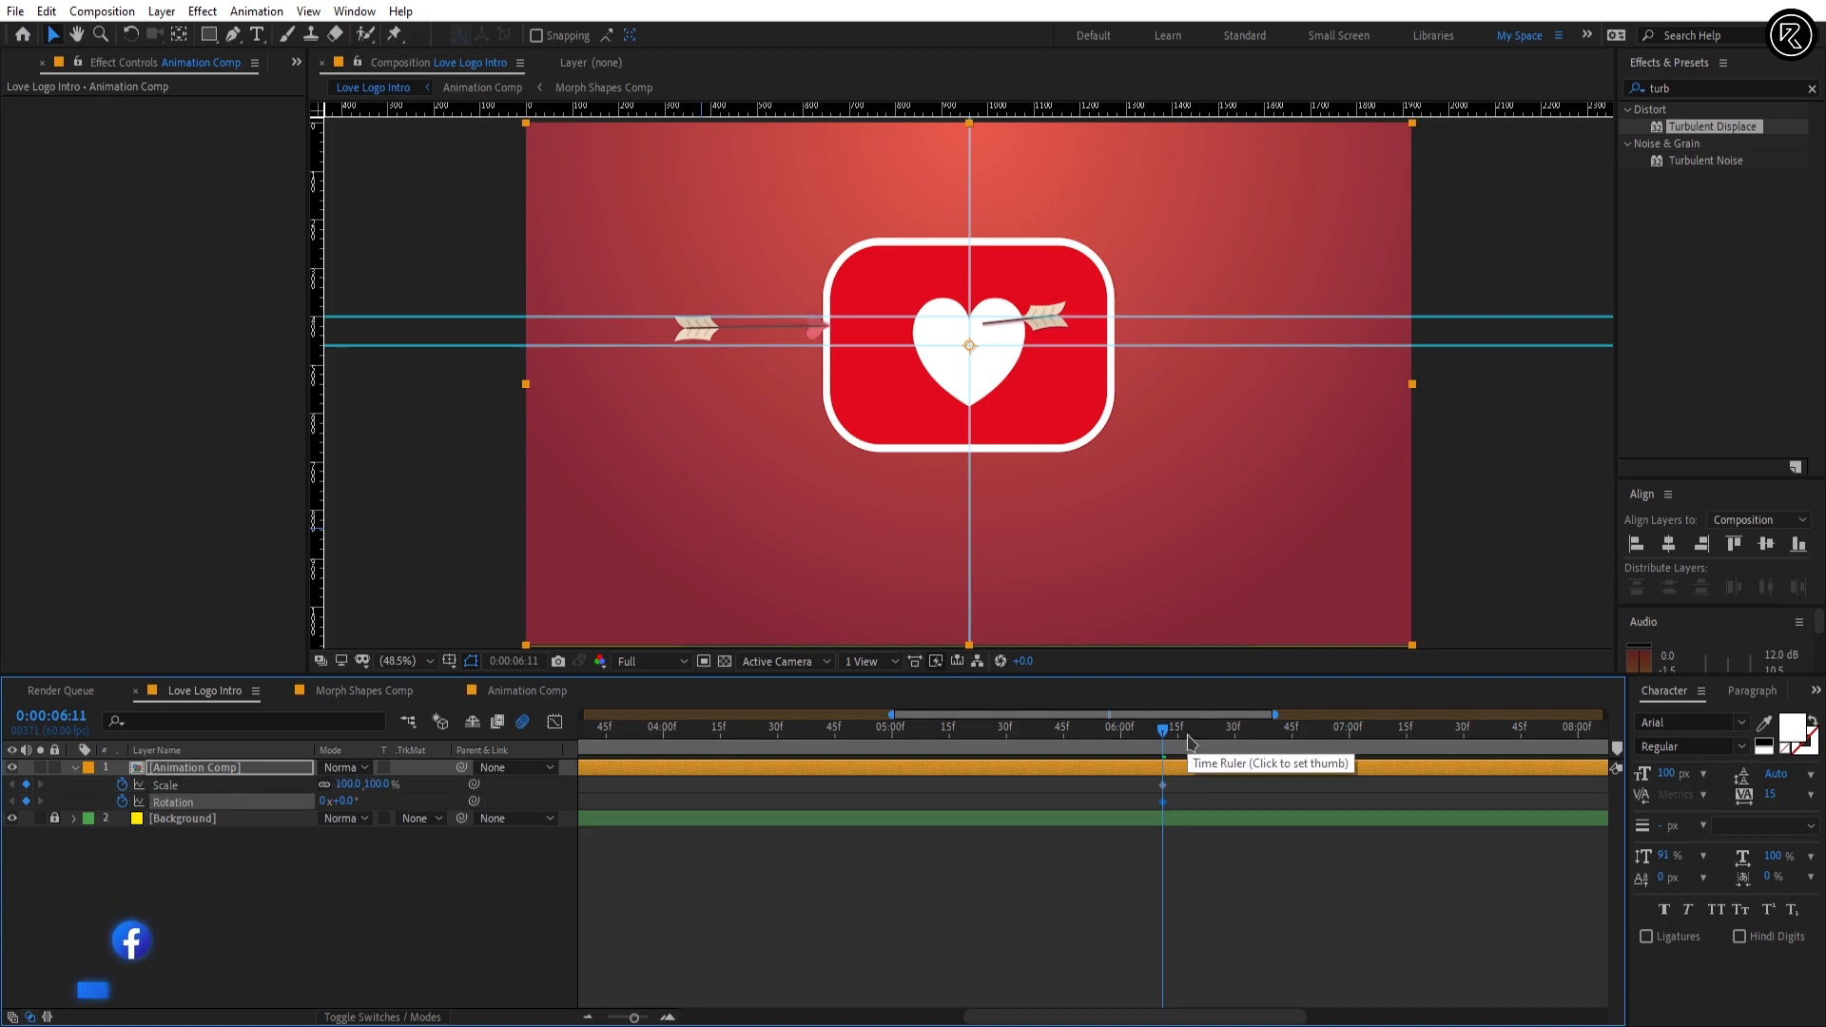
Step: At 0:00:06:53, set Animation Comp's Rotation to 30° and its Scale to 0%
left_click_drag(1179, 737, 1325, 747)
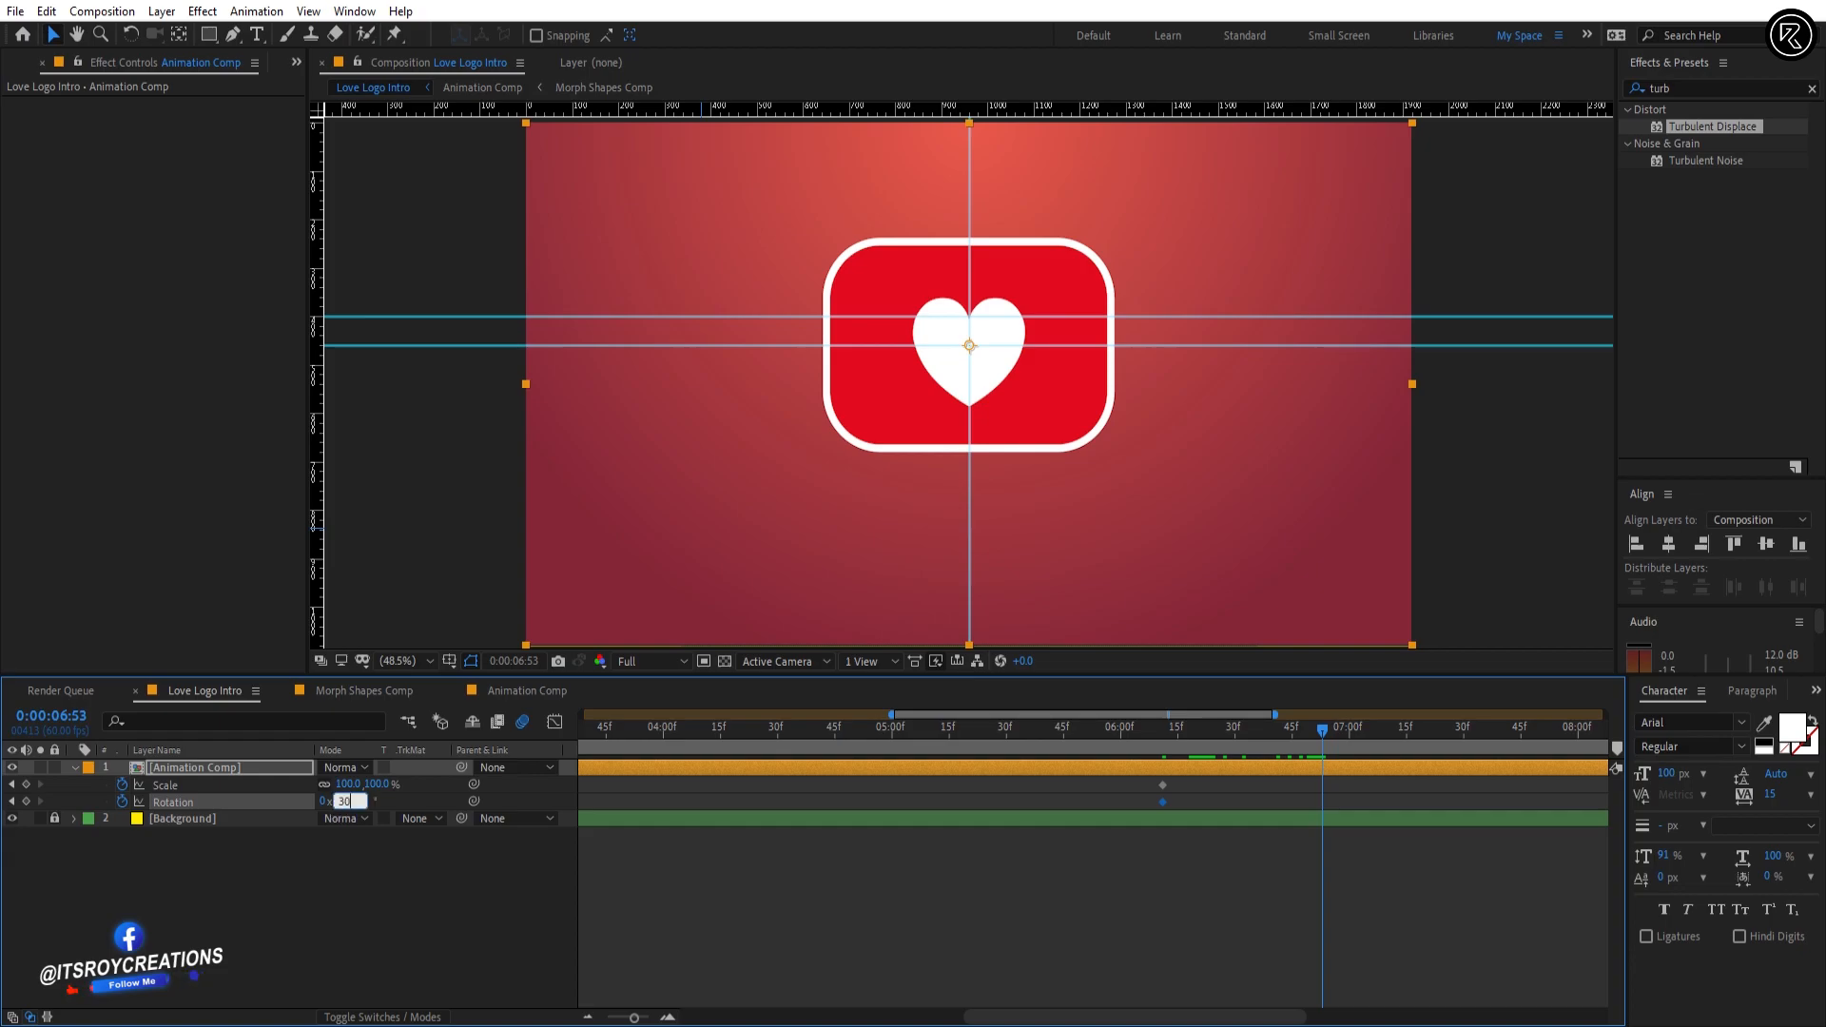
key("Return")
type("0")
key("Return")
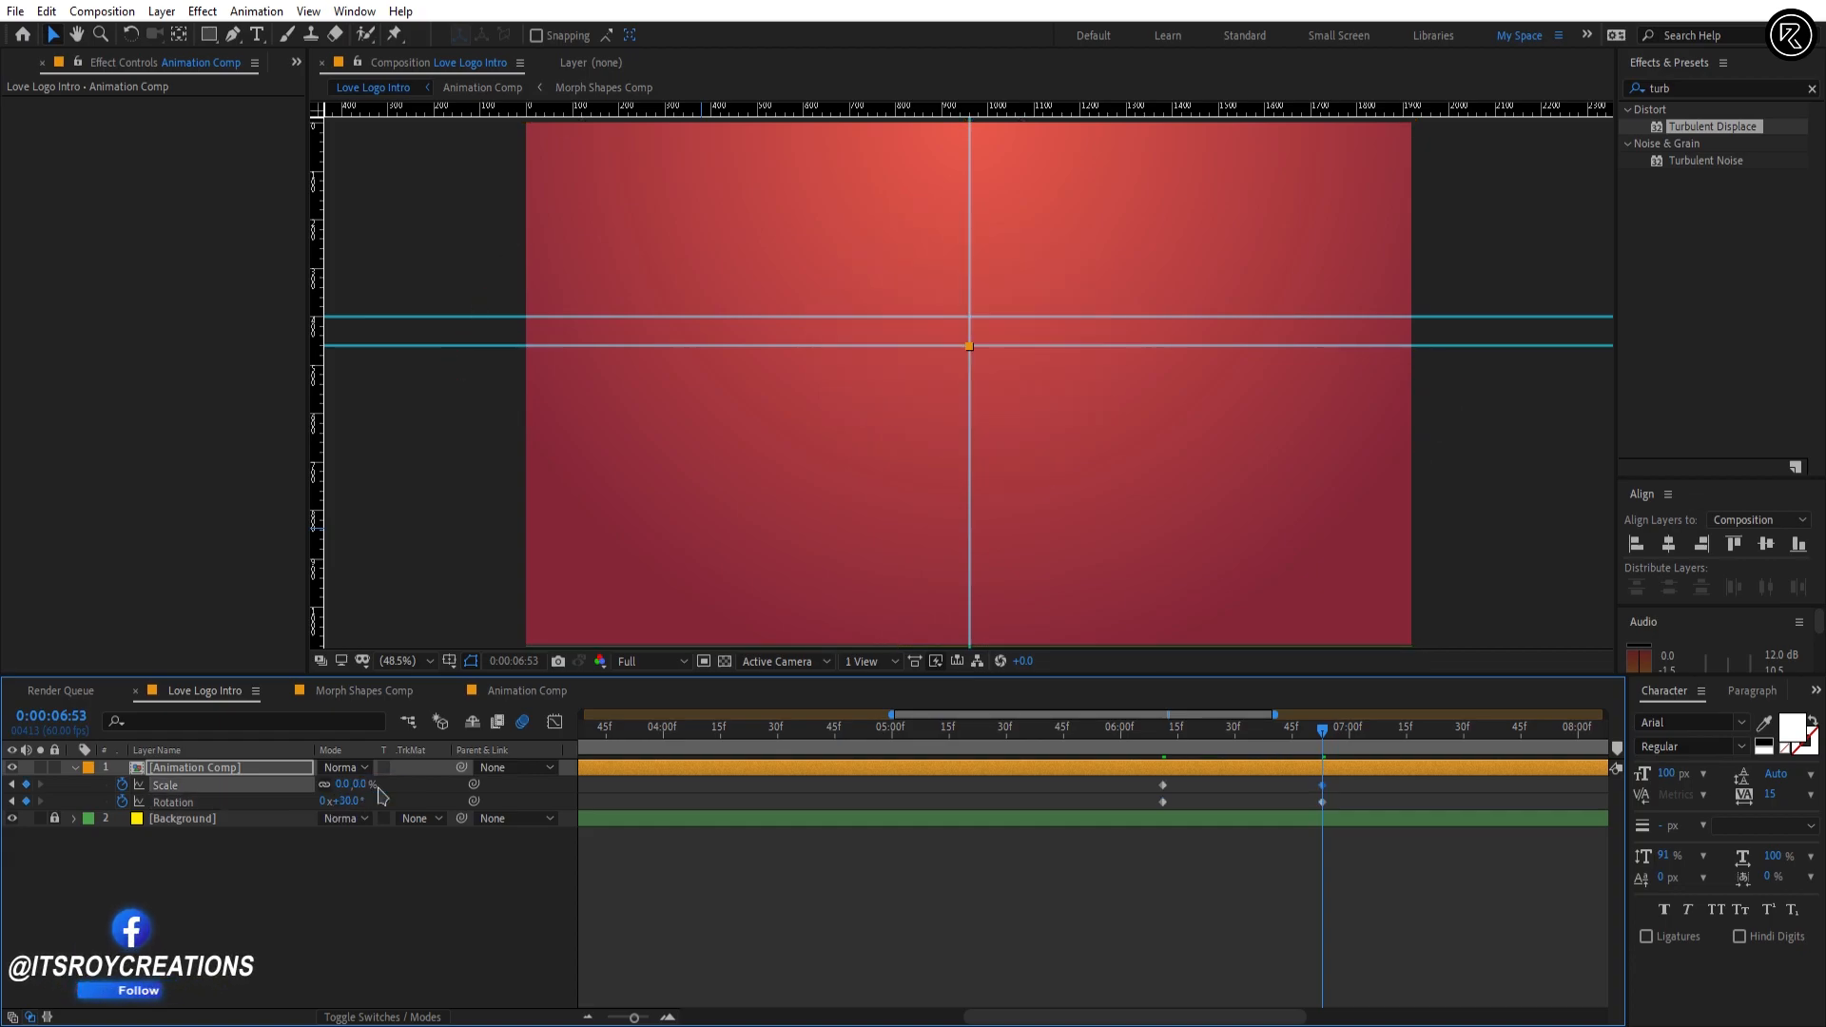
Step: Apply Easy Ease to Animation Comp's Scale and Rotation keyframes, lengthen the ending influence in the speed graph and preview the motion
left_click_drag(1153, 731, 1208, 734)
left_click_drag(1352, 788, 1120, 809)
key("F9")
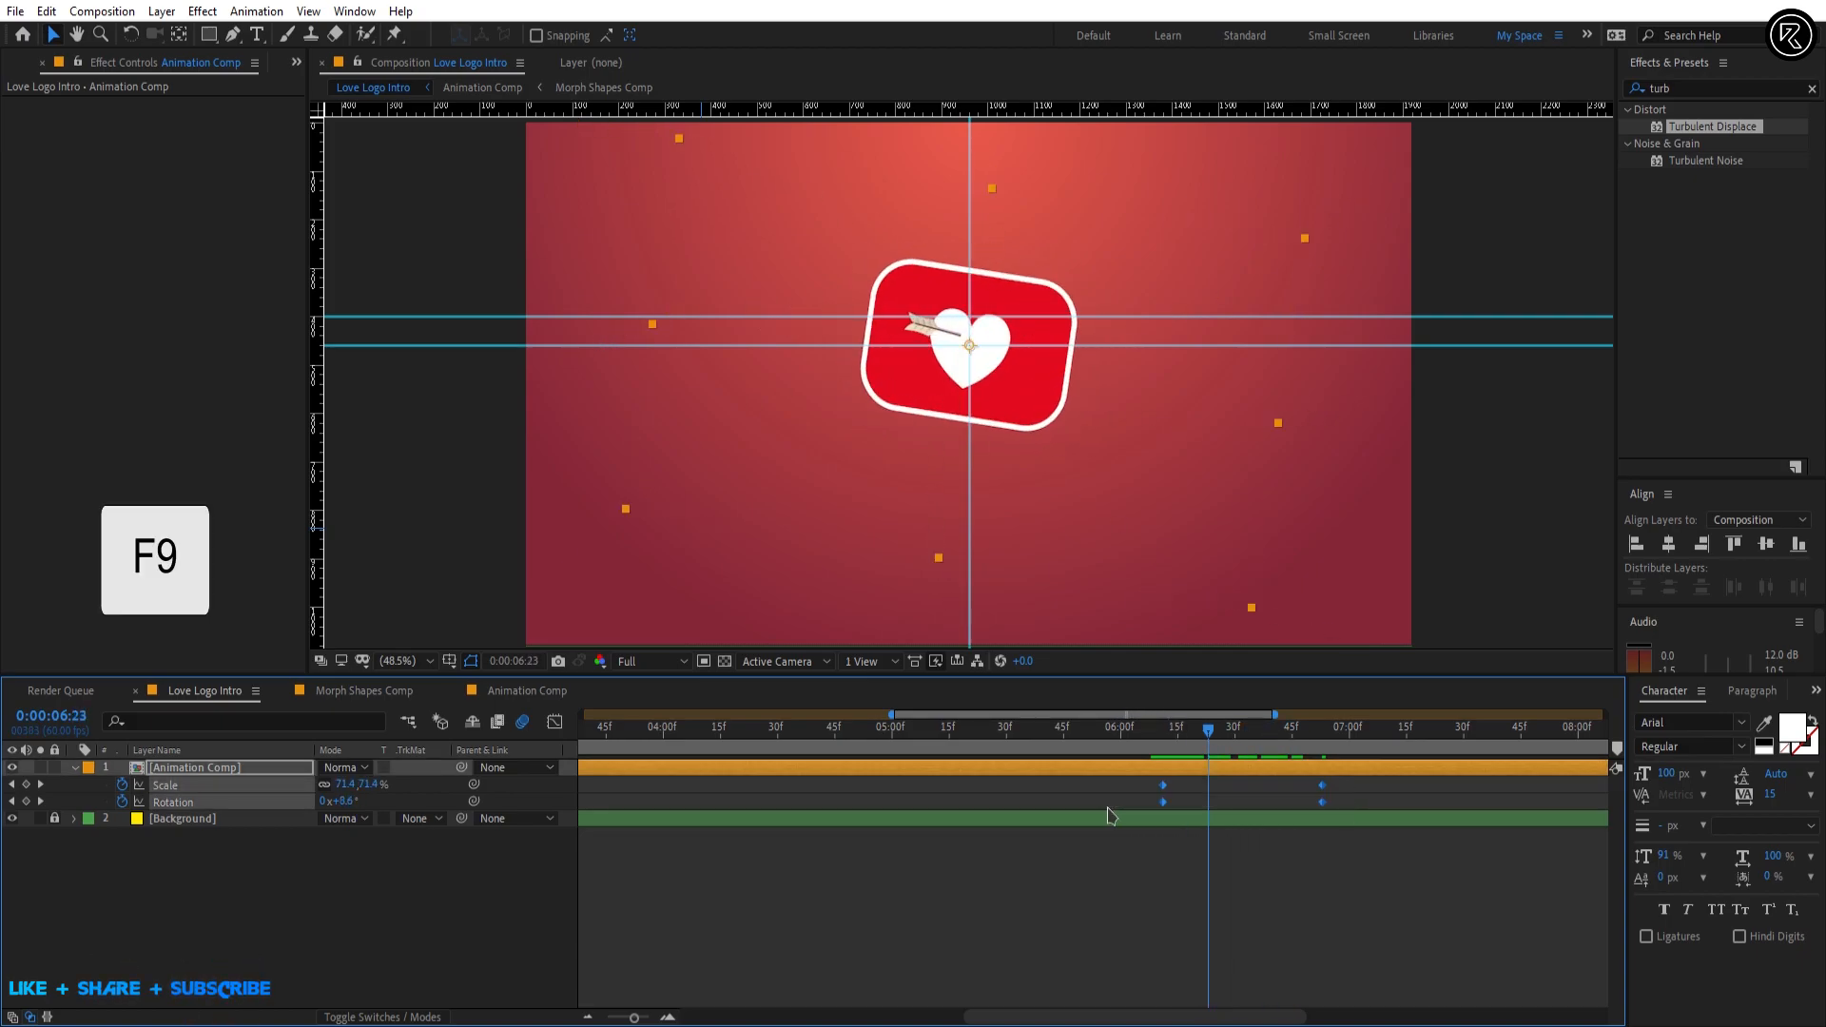
left_click_drag(1289, 794, 1256, 819)
left_click(554, 722)
left_click_drag(1204, 732, 1159, 733)
key("space")
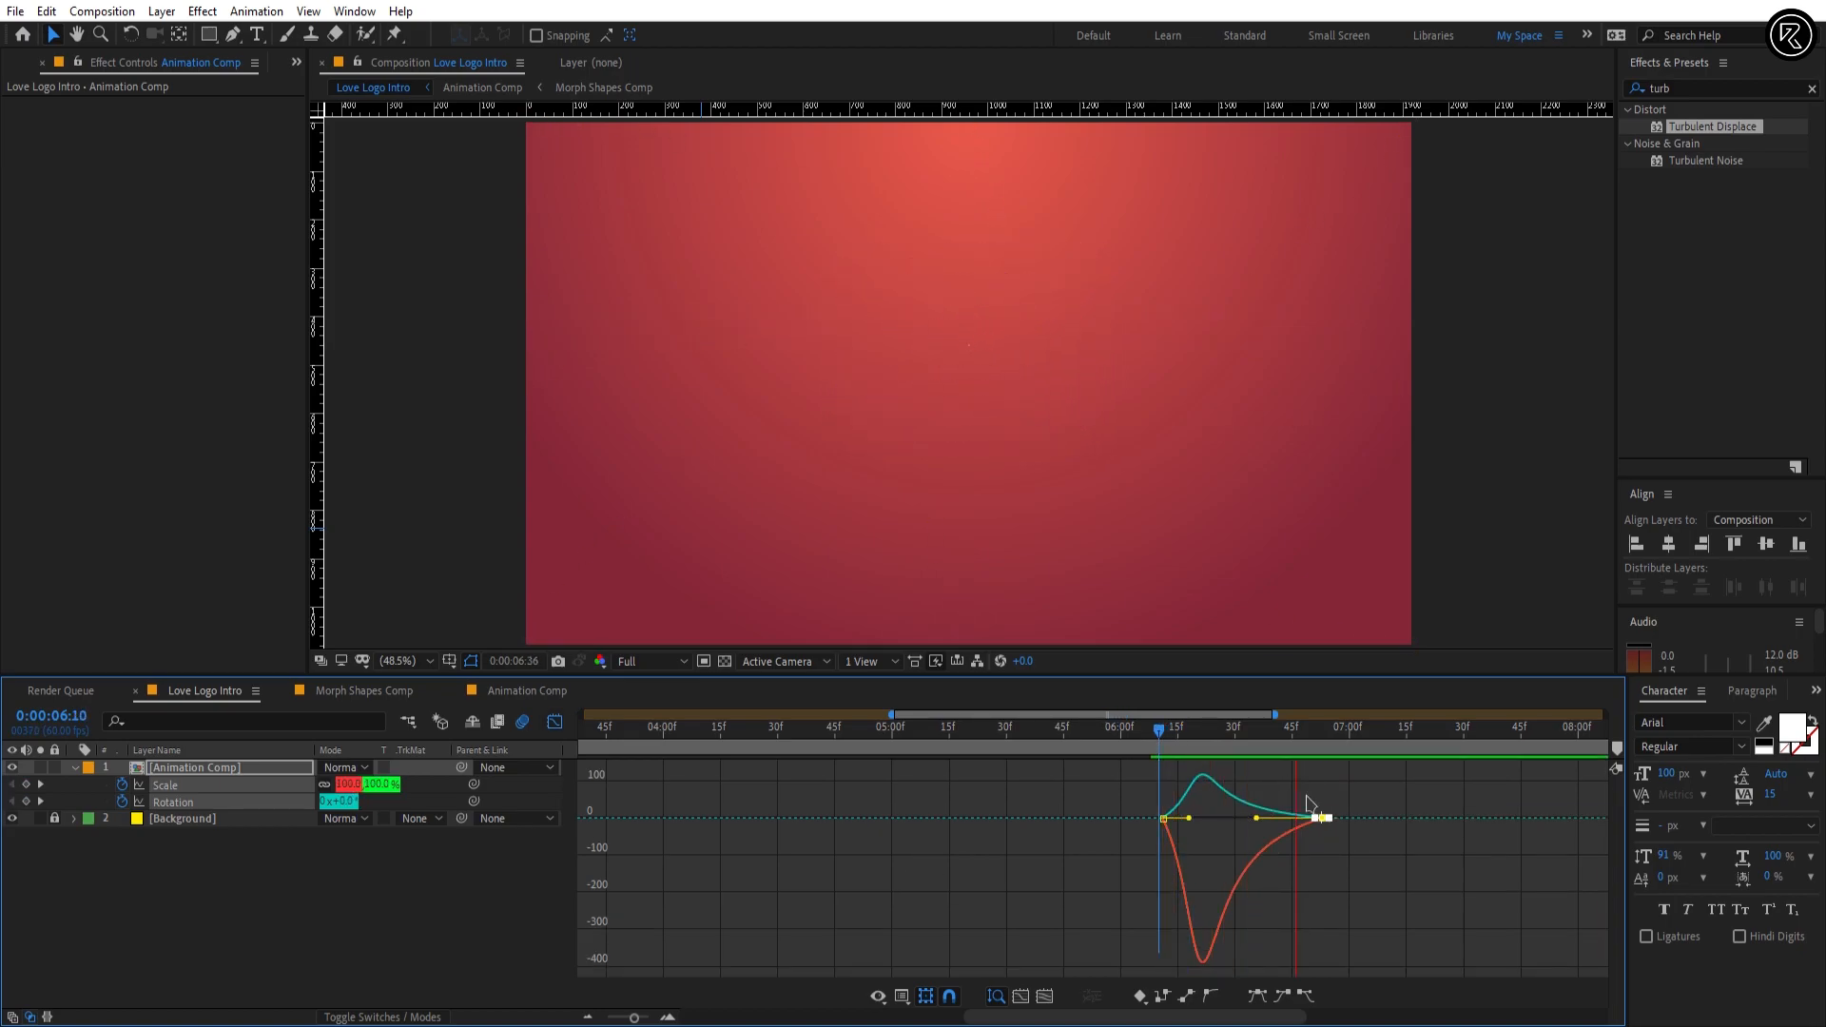
key("shift+F3")
Step: Bring the Heart logo image from File Explorer into the Love Logo Intro timeline as the topmost layer
key("alt+Tab")
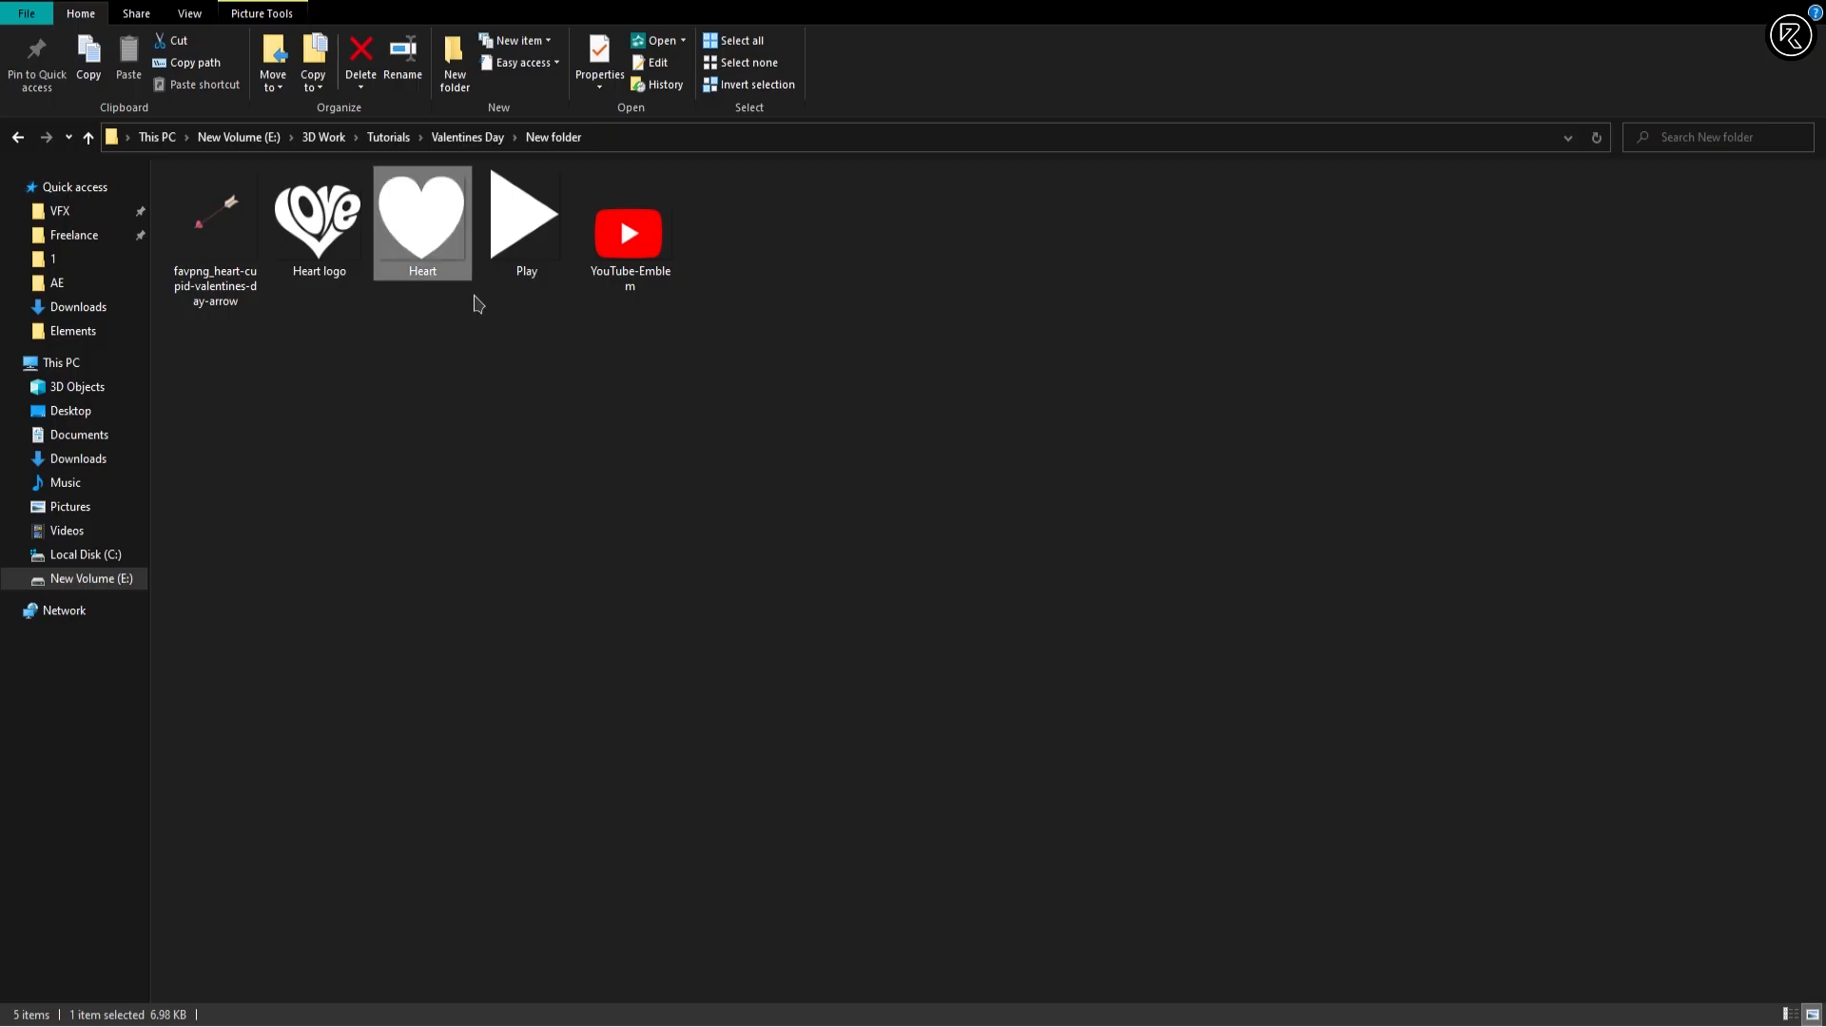
left_click_drag(318, 219, 1357, 952)
key("alt+Tab")
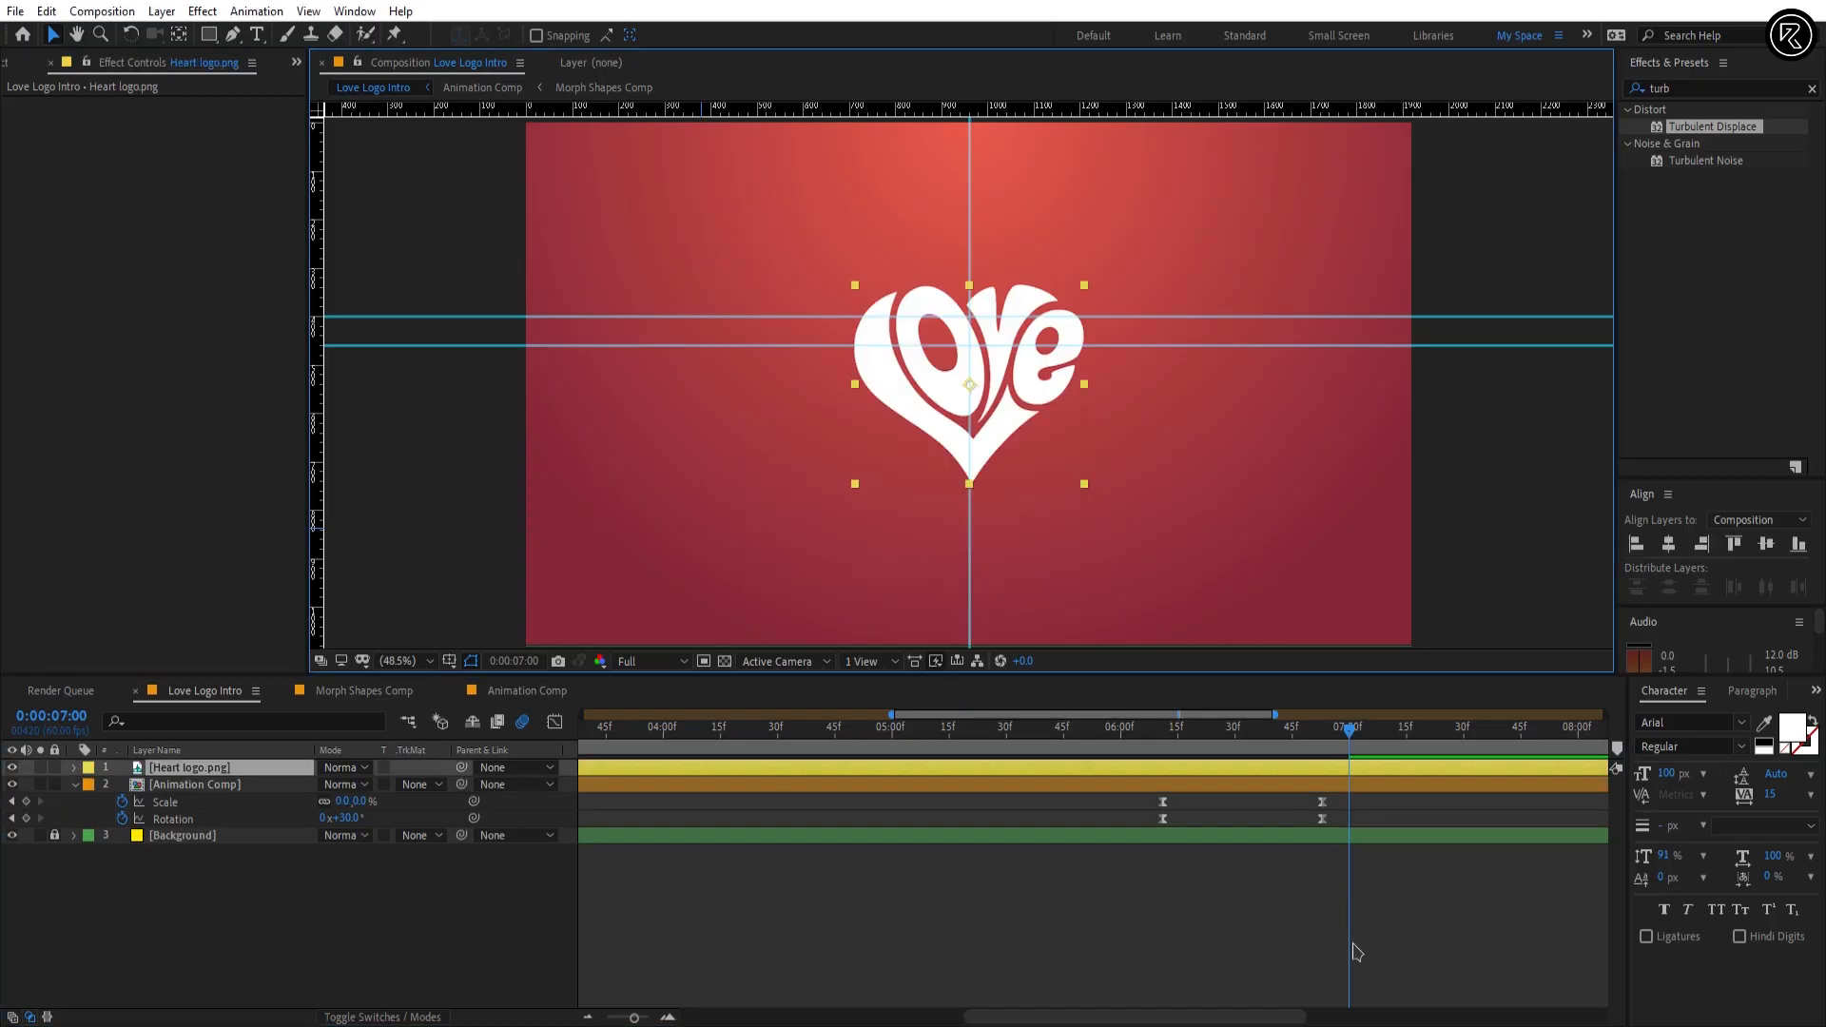
Step: Move the Heart logo.png layer up to position 960, 460 so it is centred on the lower guide intersection
key("p")
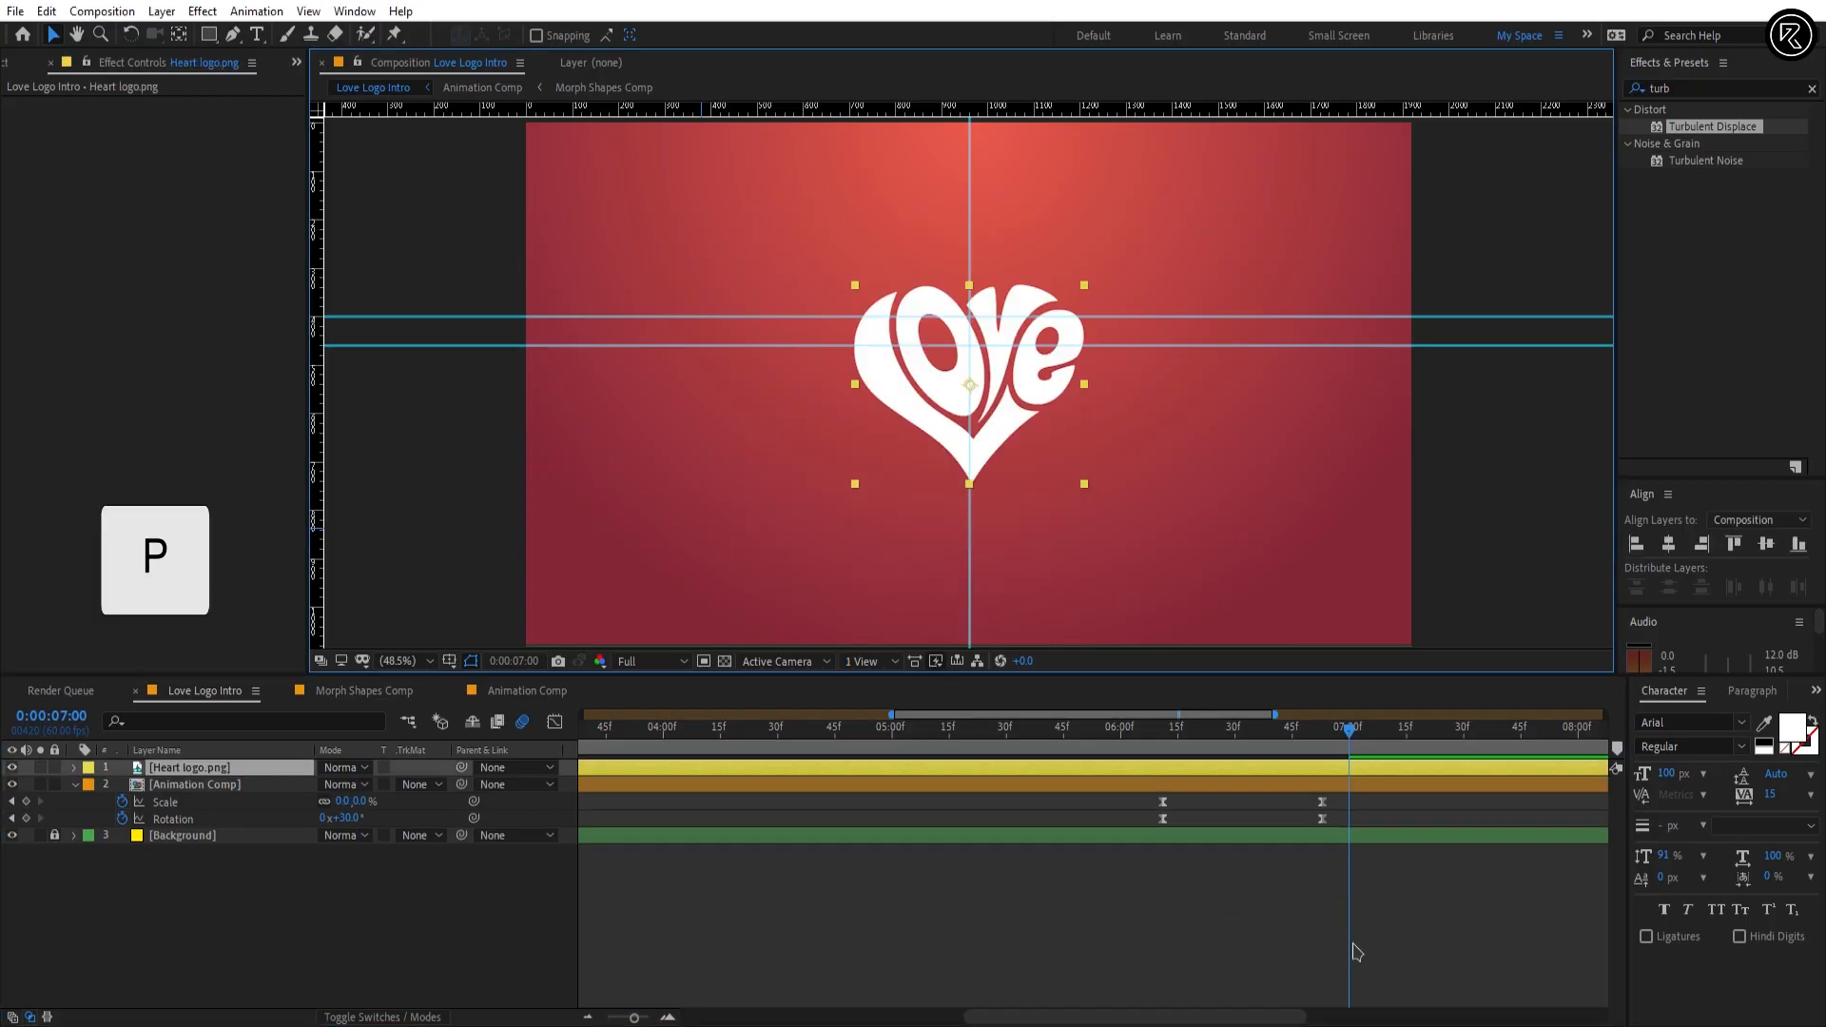
key("shift+Up")
key("shift+Up")
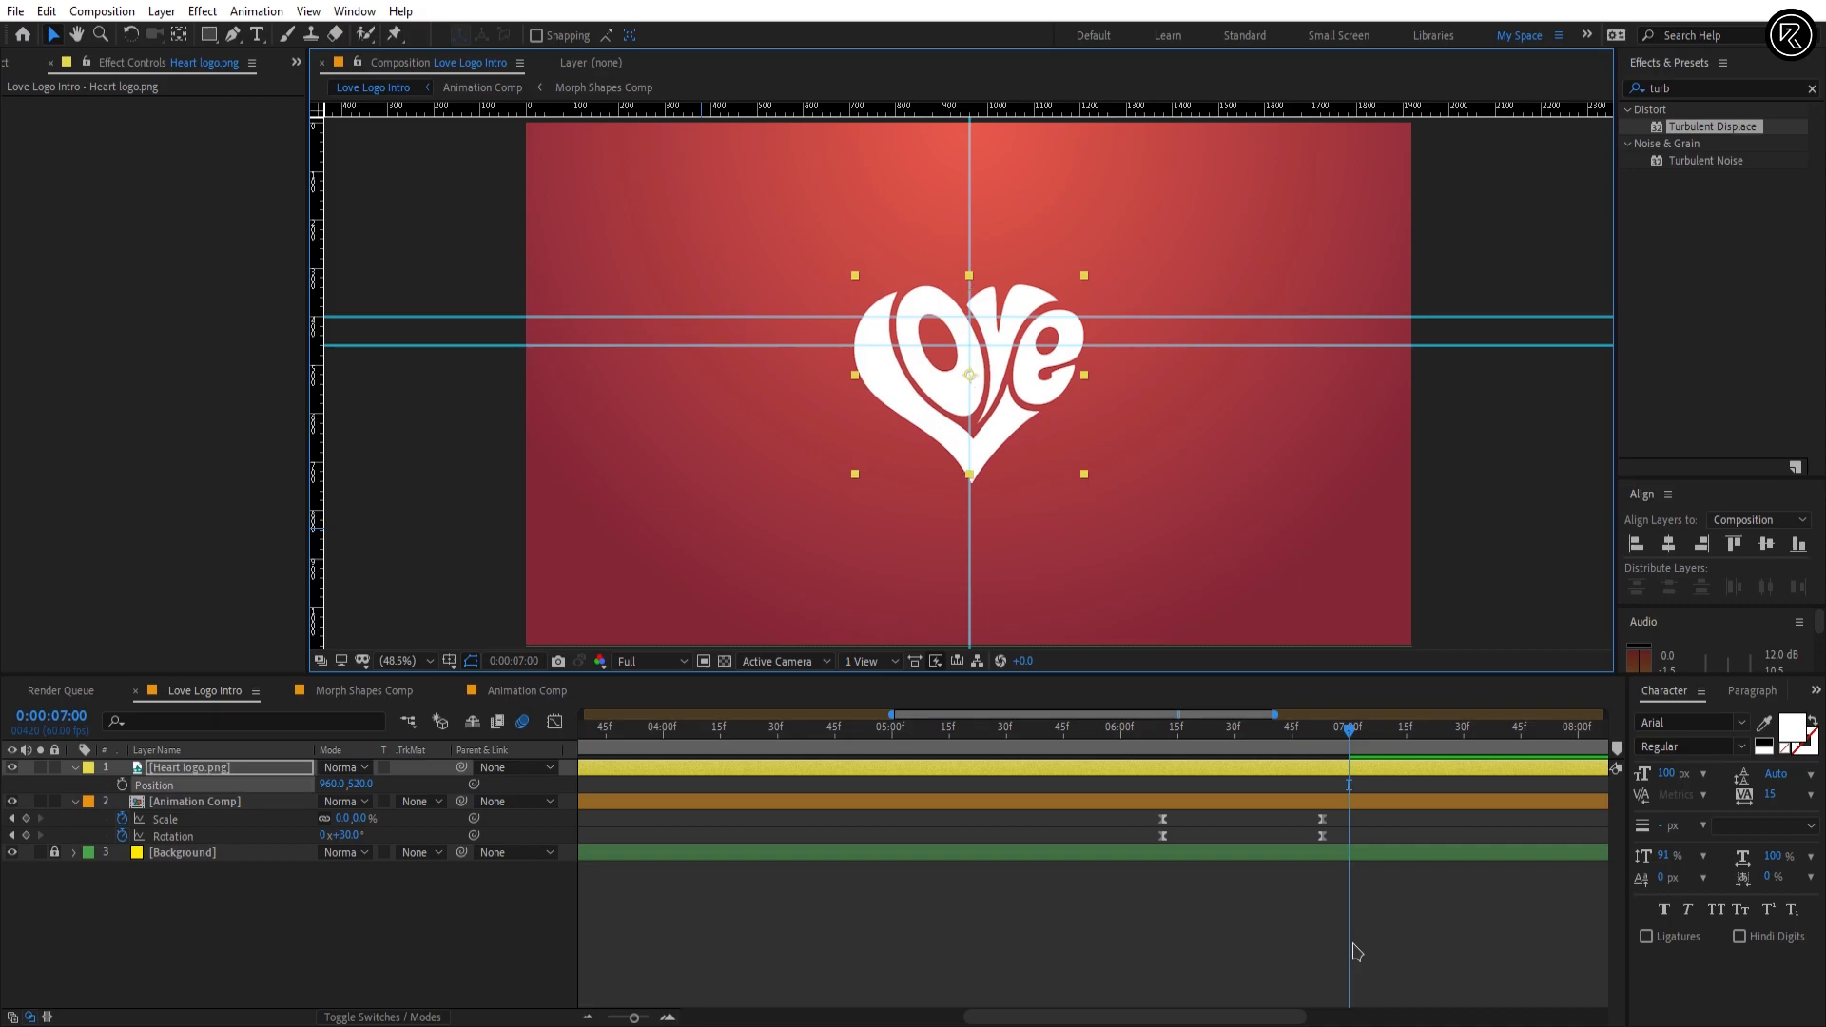
key("shift+Up")
key("shift+Up")
key("shift+Up")
key("shift+Up")
key("shift+Up")
key("shift+Up")
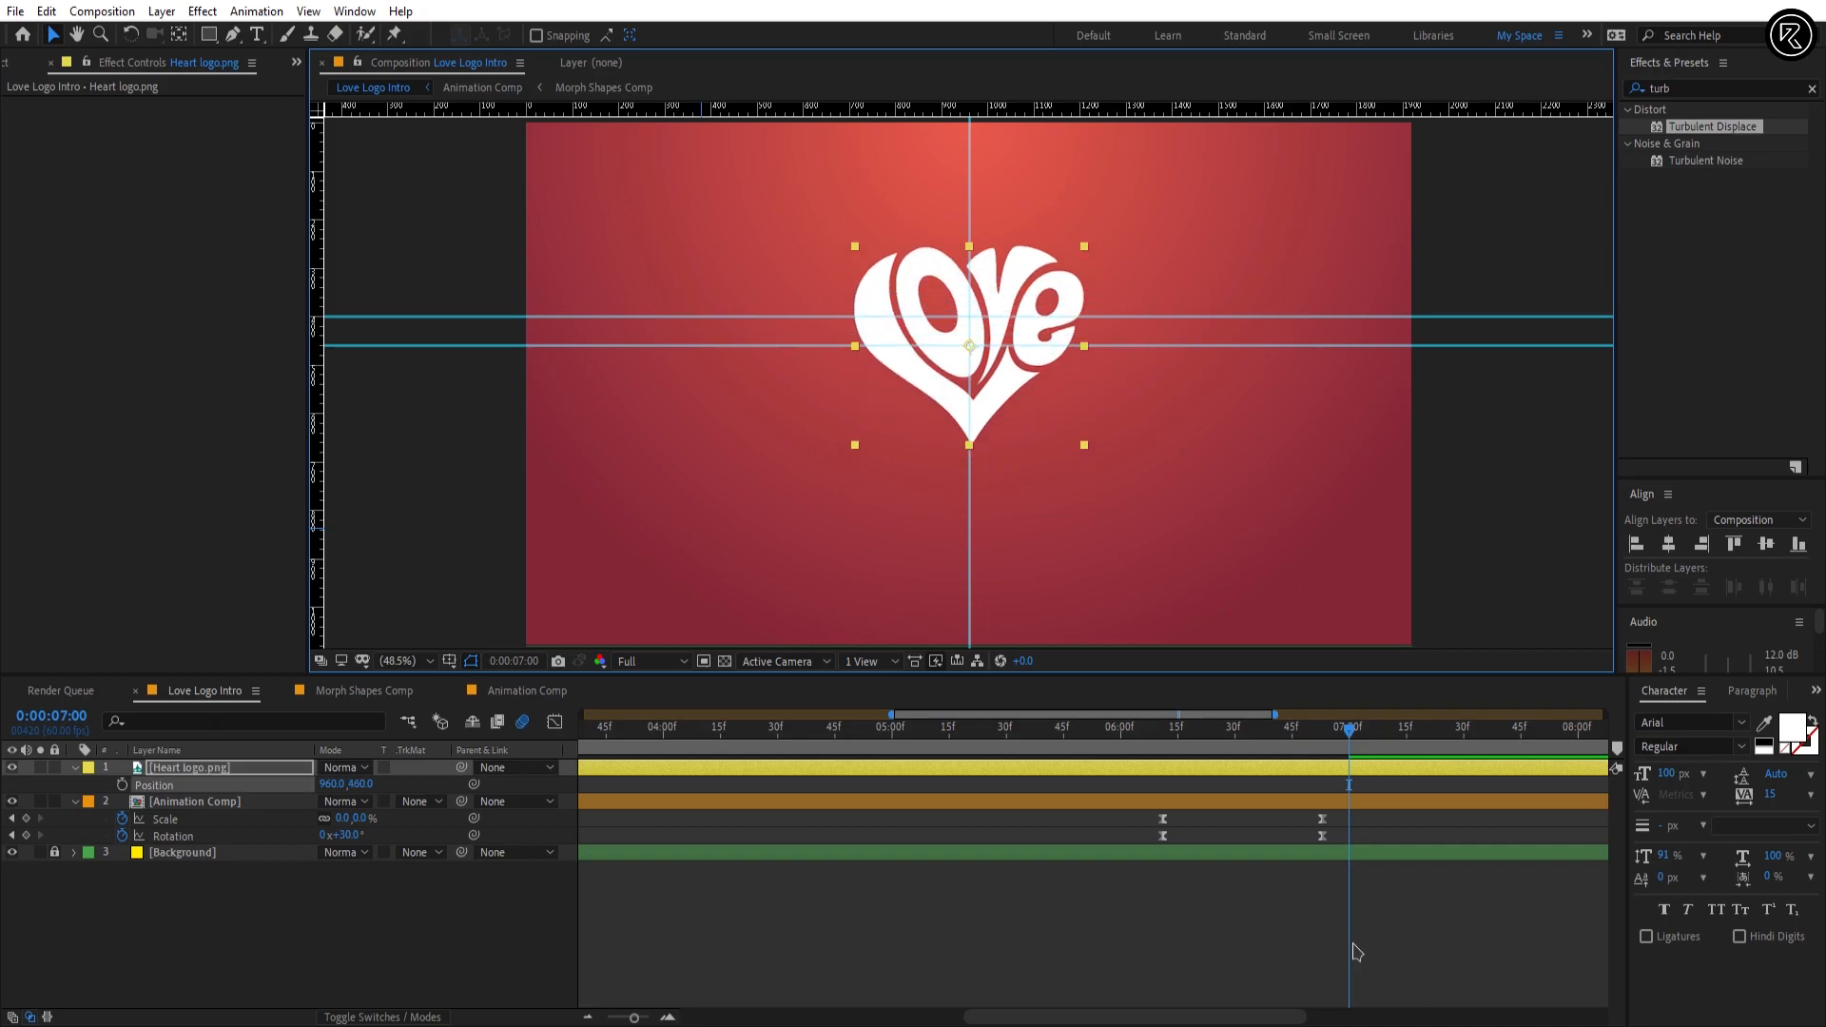
Step: Start the Heart logo.png layer at 0:00:06:53 and add Rotation and Scale keyframes there
left_click_drag(1342, 748, 1319, 739)
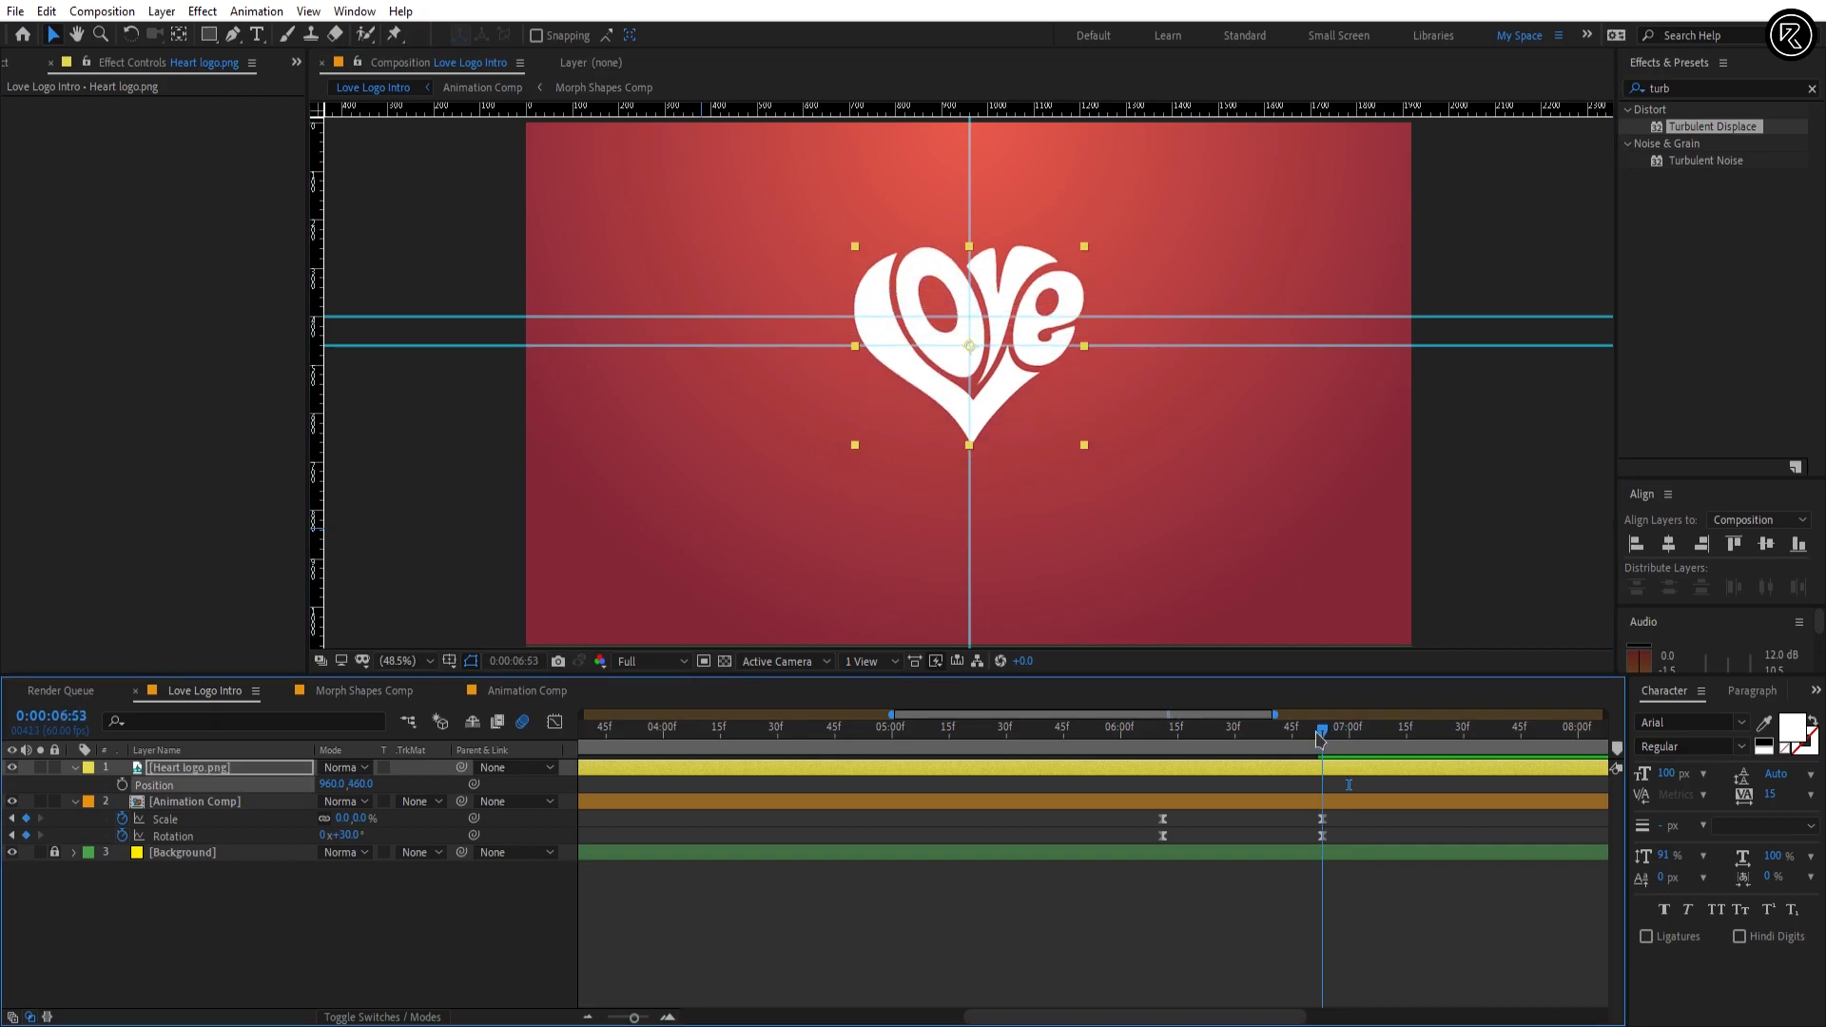
key("alt+bracketleft")
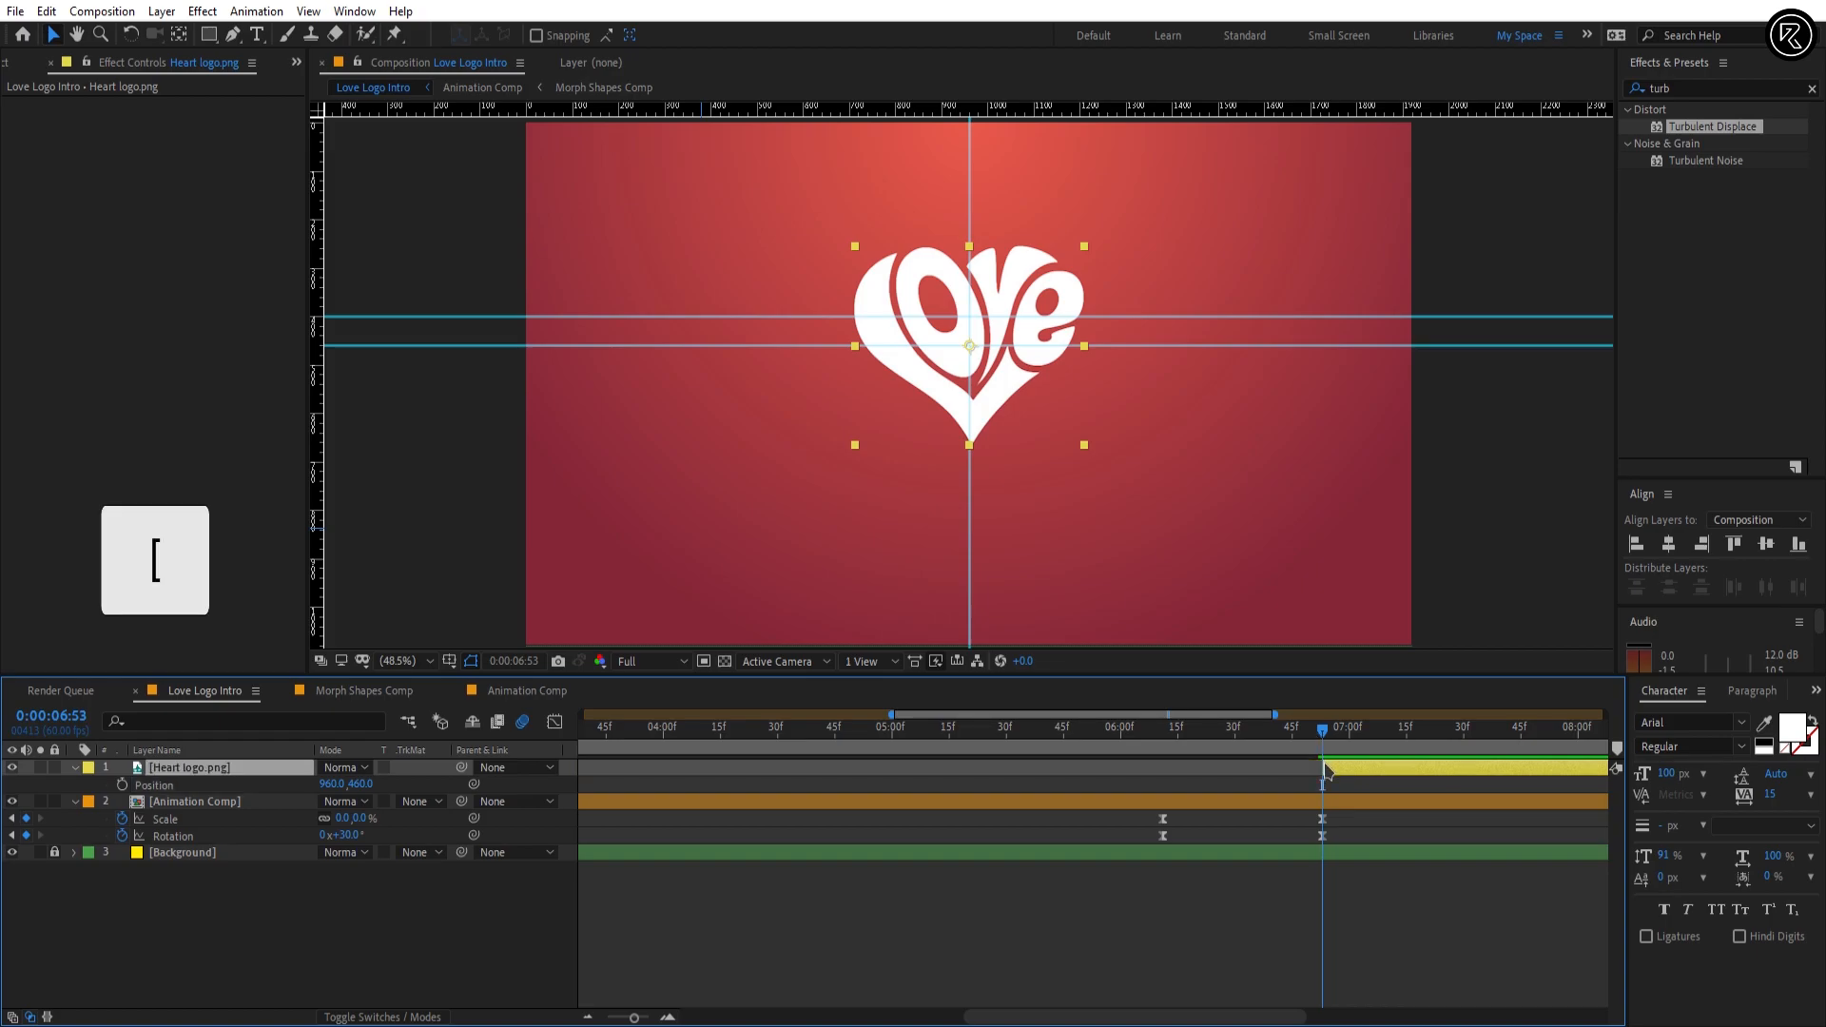
key("r")
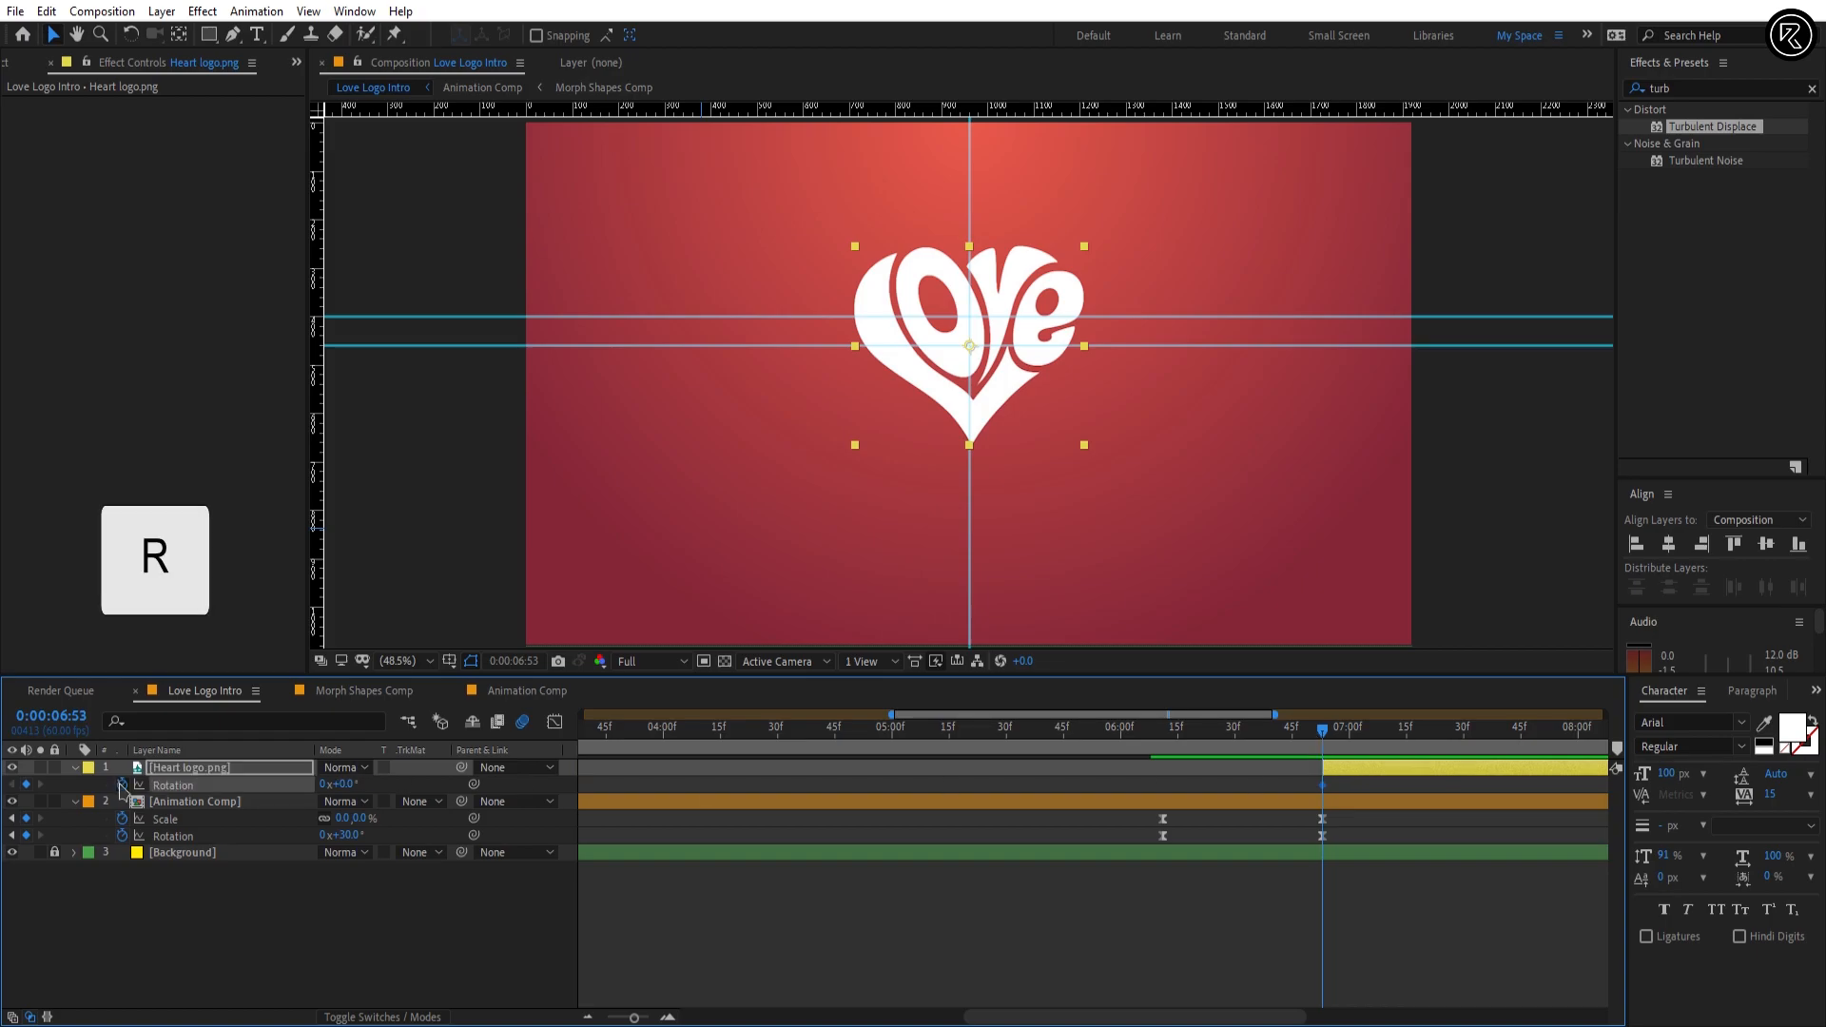
key("s")
key("u")
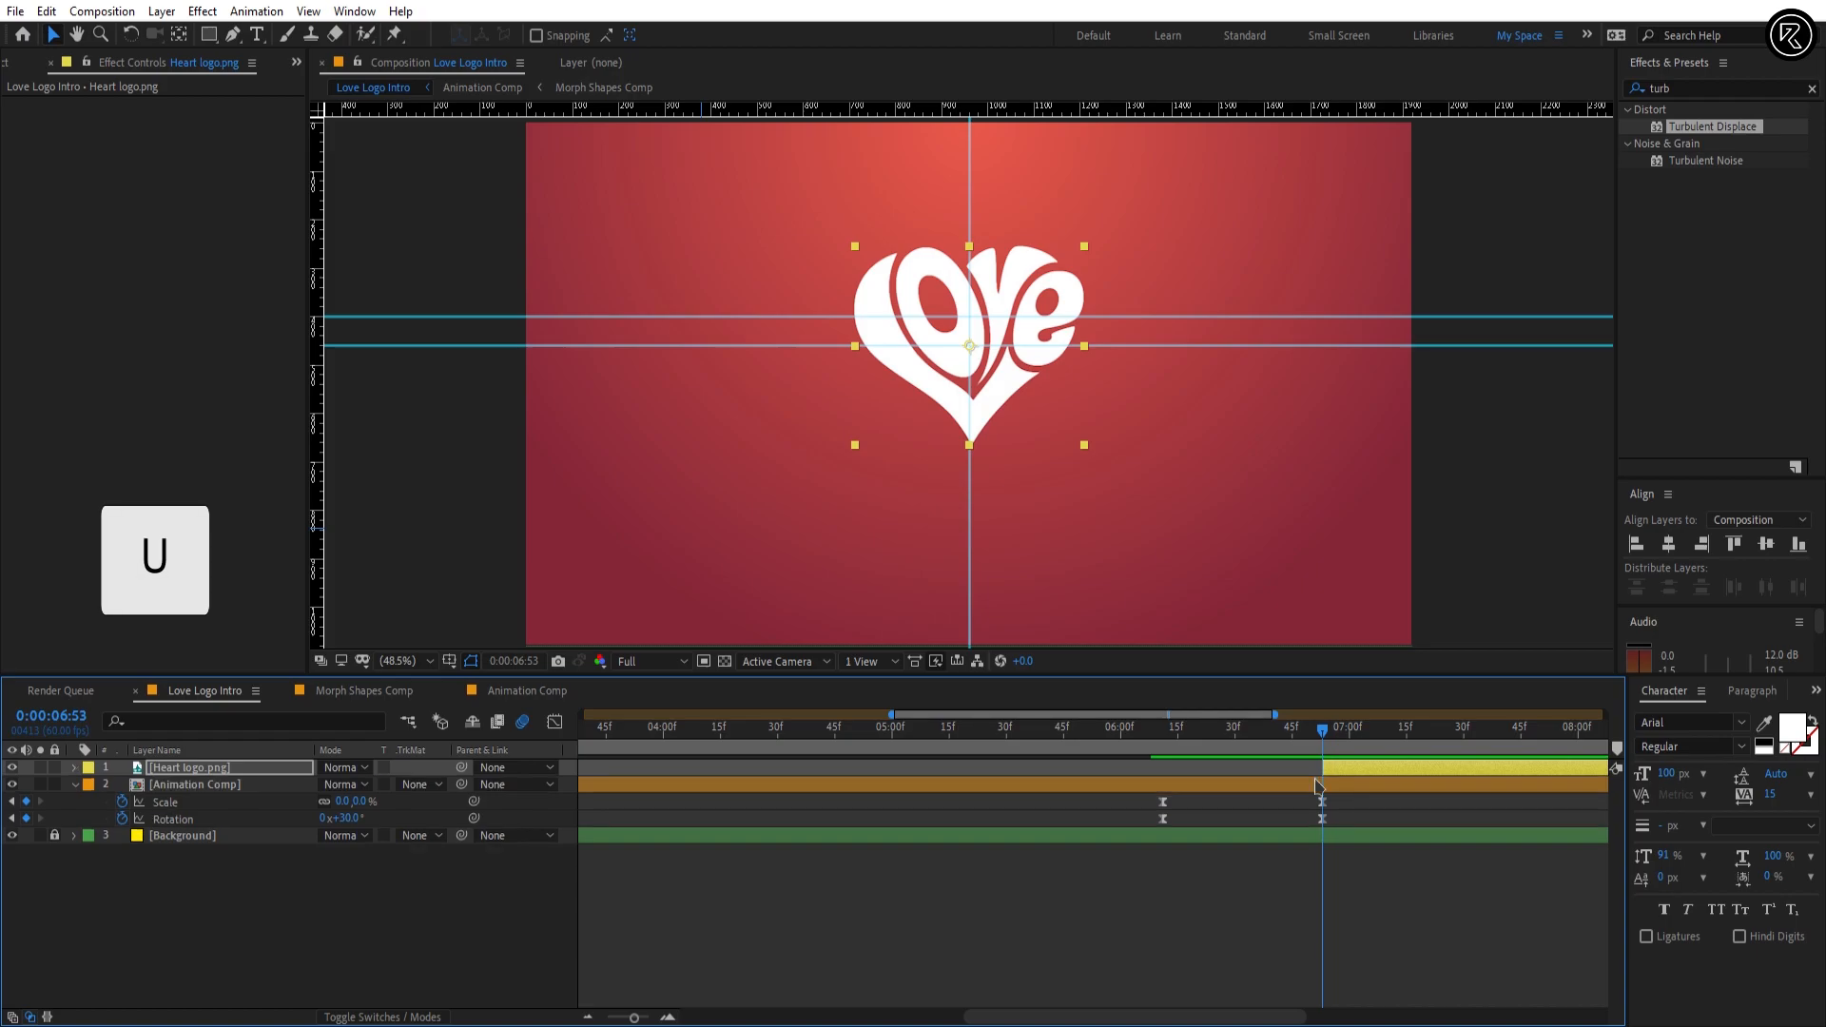
key("u")
Step: Add Scale and Rotation keyframes with unchanged values to Heart logo.png at 0:00:07:21
left_click(63, 716)
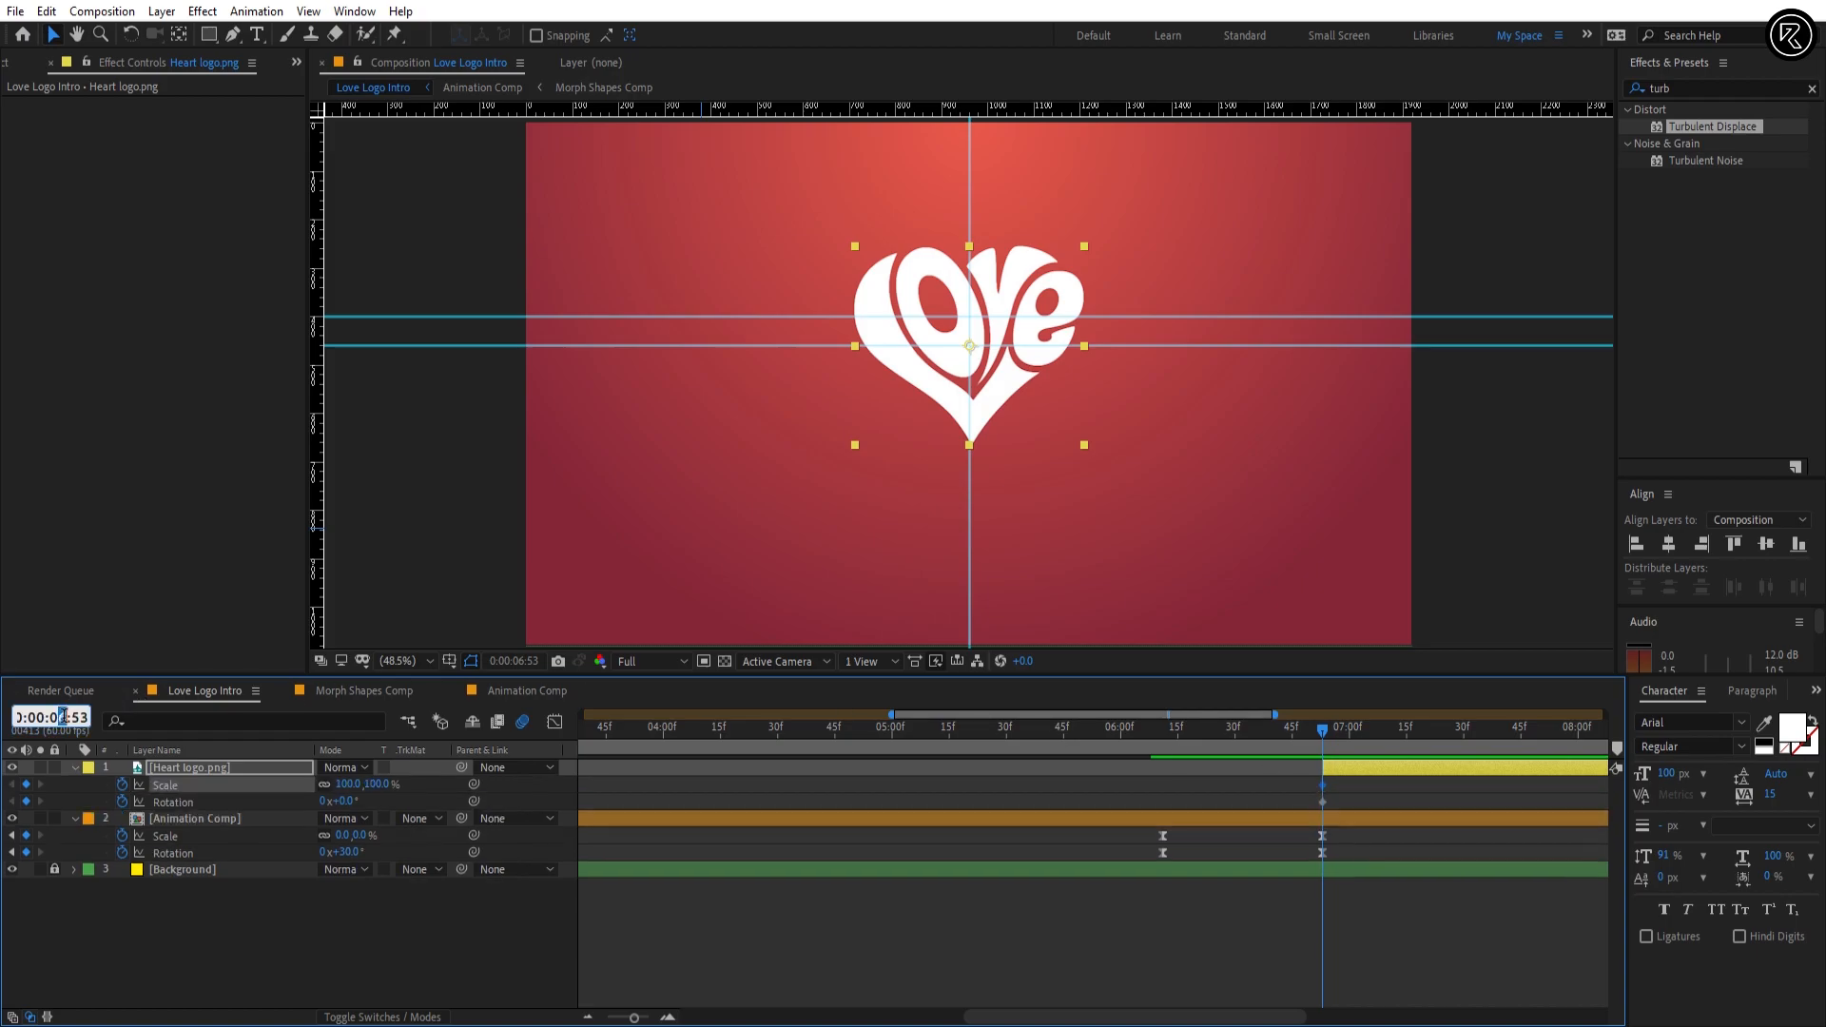
left_click_drag(75, 717, 109, 726)
type("21")
key("Return")
left_click(27, 785)
left_click(27, 802)
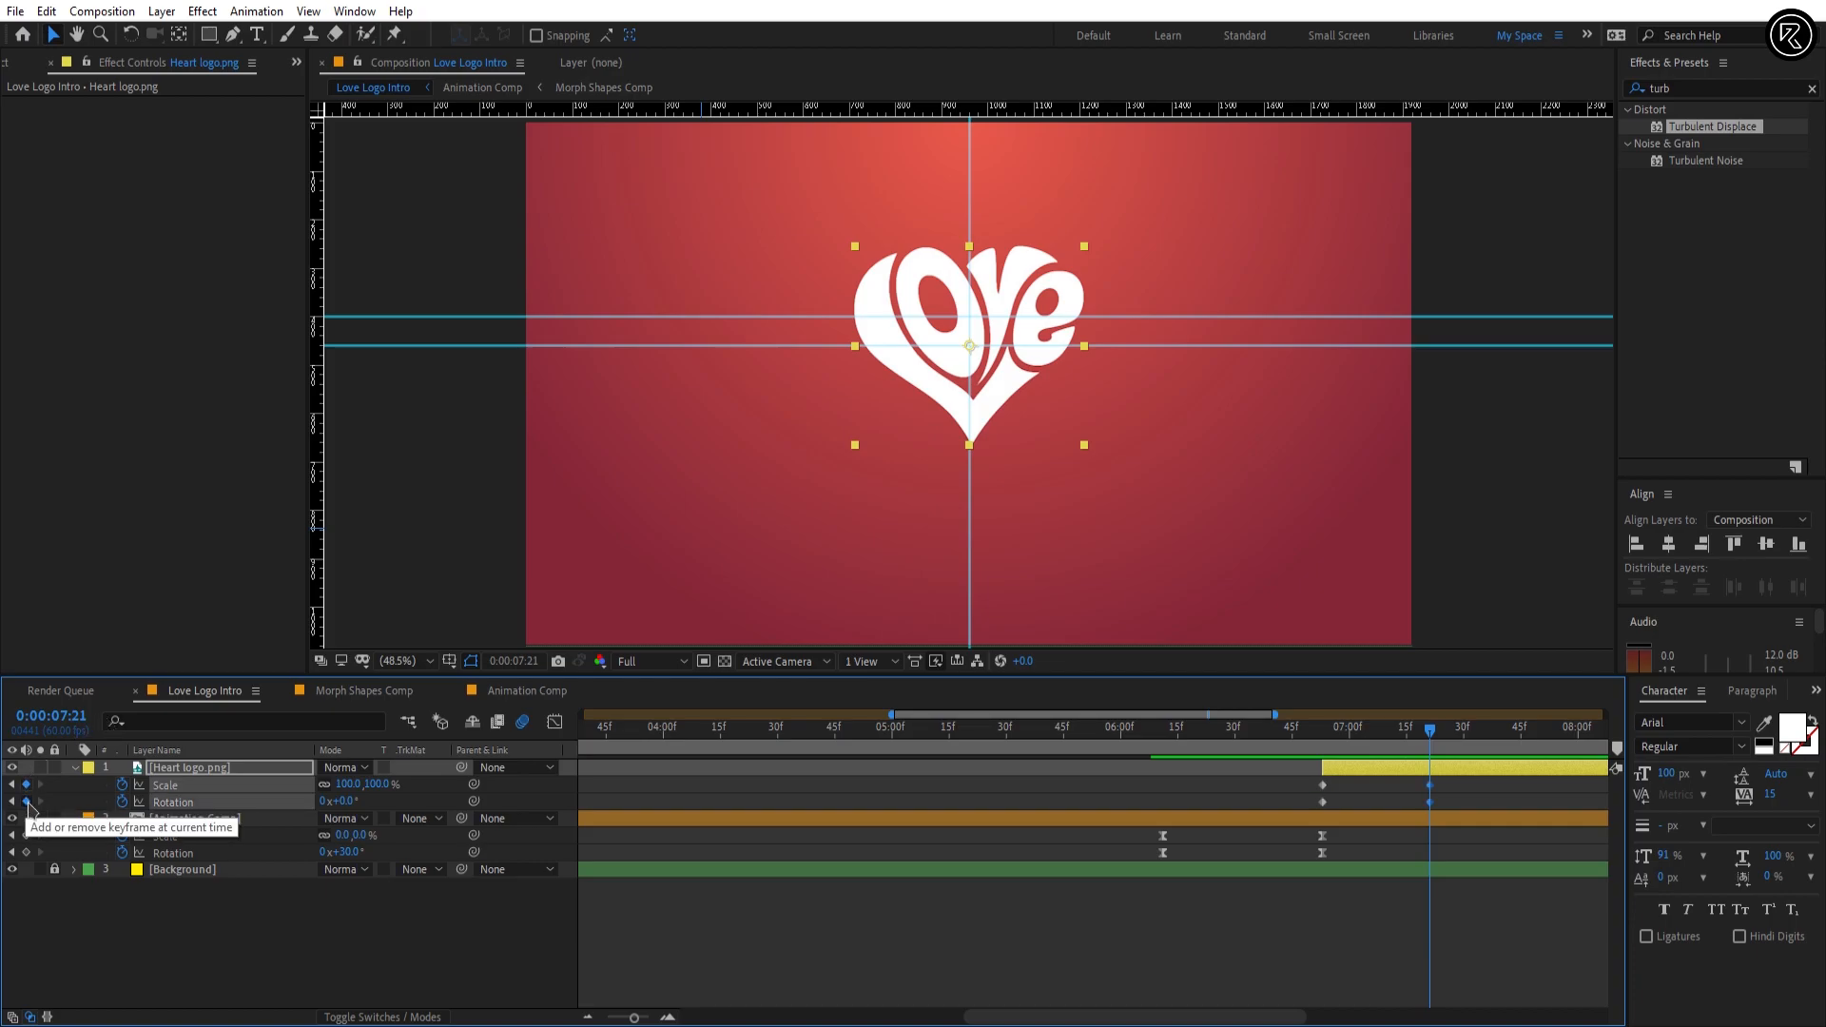
Step: Set Heart logo.png's Rotation to 30° at its first keyframe, 0:00:06:53
left_click_drag(1361, 732, 1326, 730)
left_click(1354, 789)
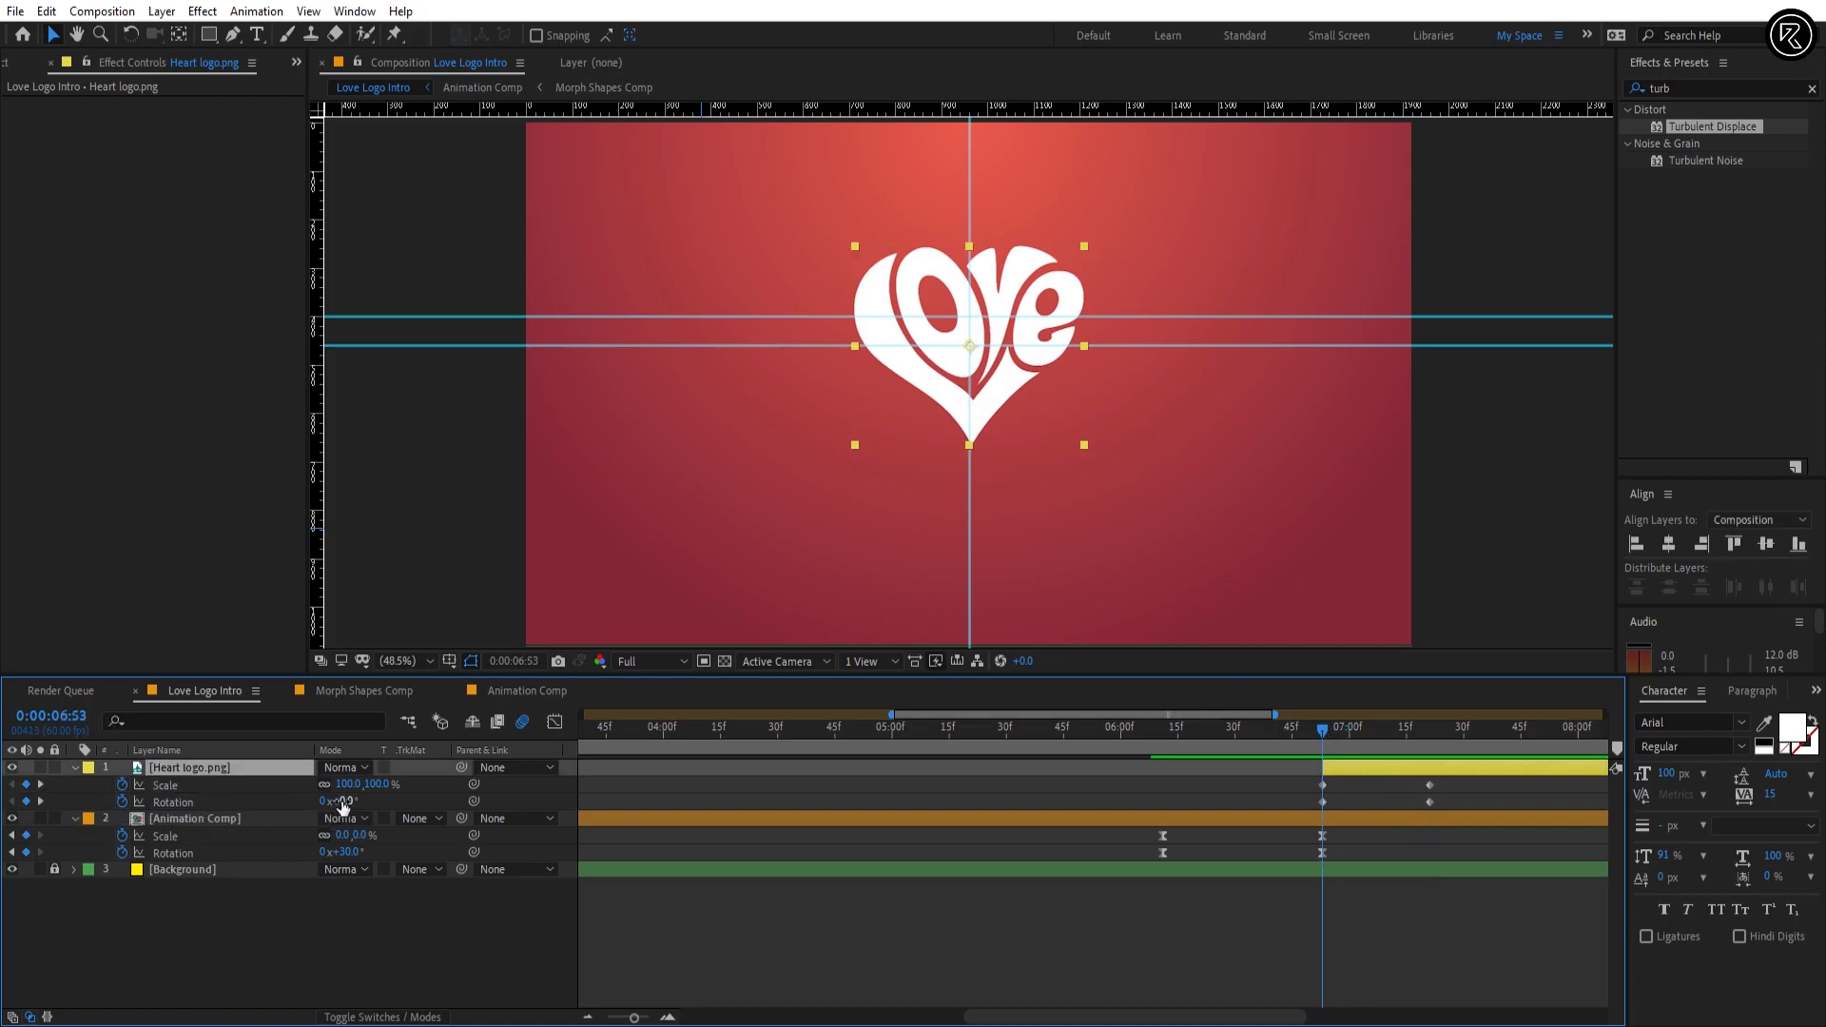
left_click(345, 802)
key("Return")
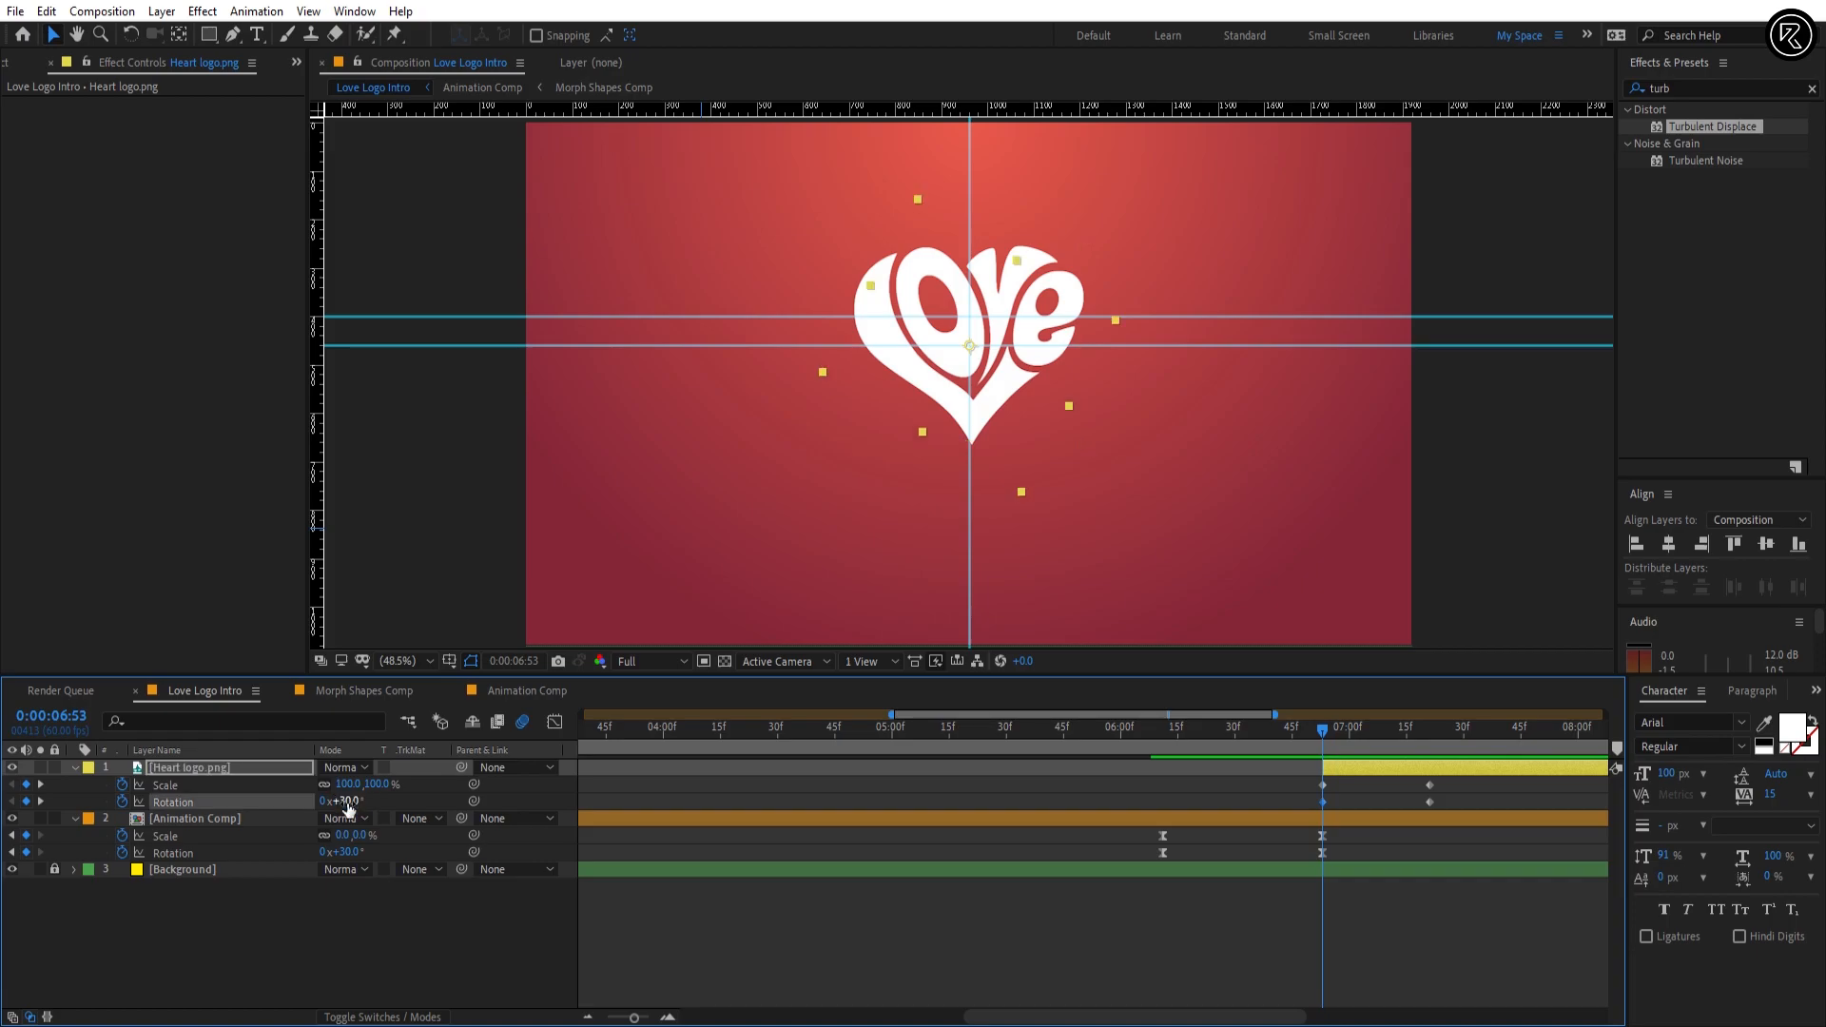
Step: Keyframe Heart logo.png's Scale at 110% at 0:00:07:21, 95% at 0:00:07:39 and 100% at 0:00:07:53
left_click(1429, 732)
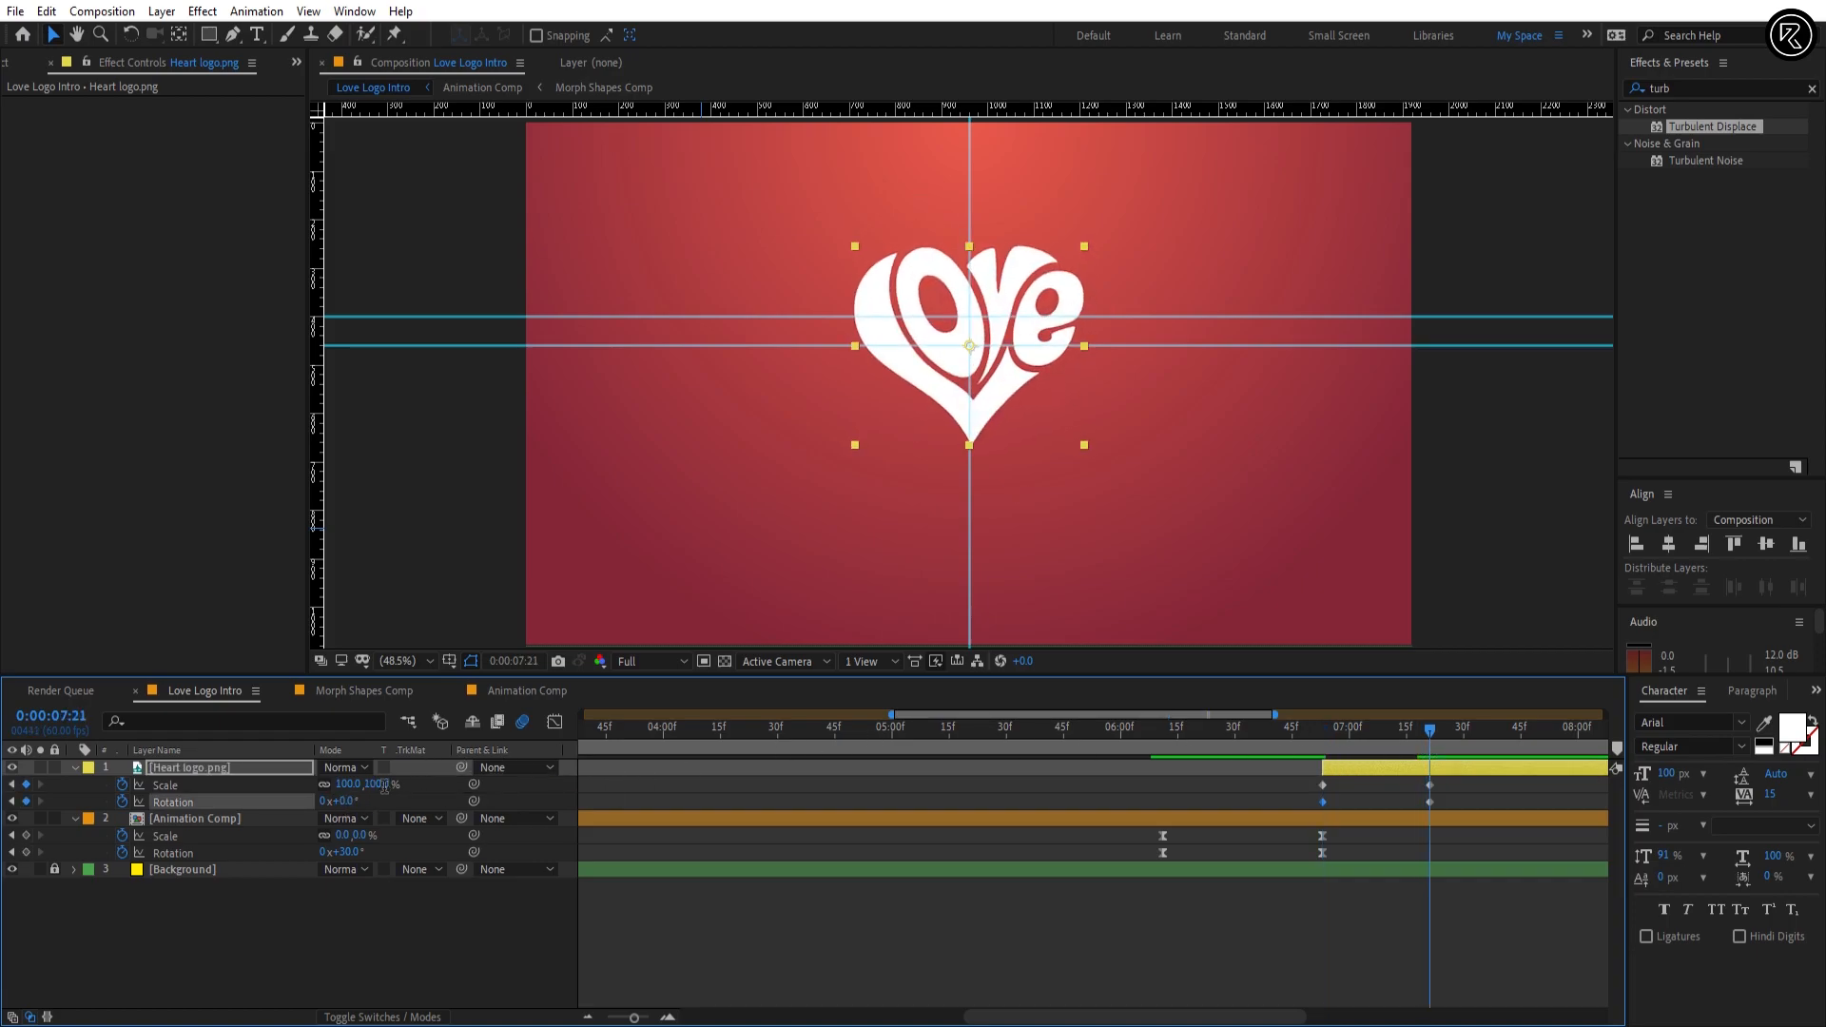
left_click_drag(379, 786, 390, 788)
left_click_drag(1429, 732, 1501, 740)
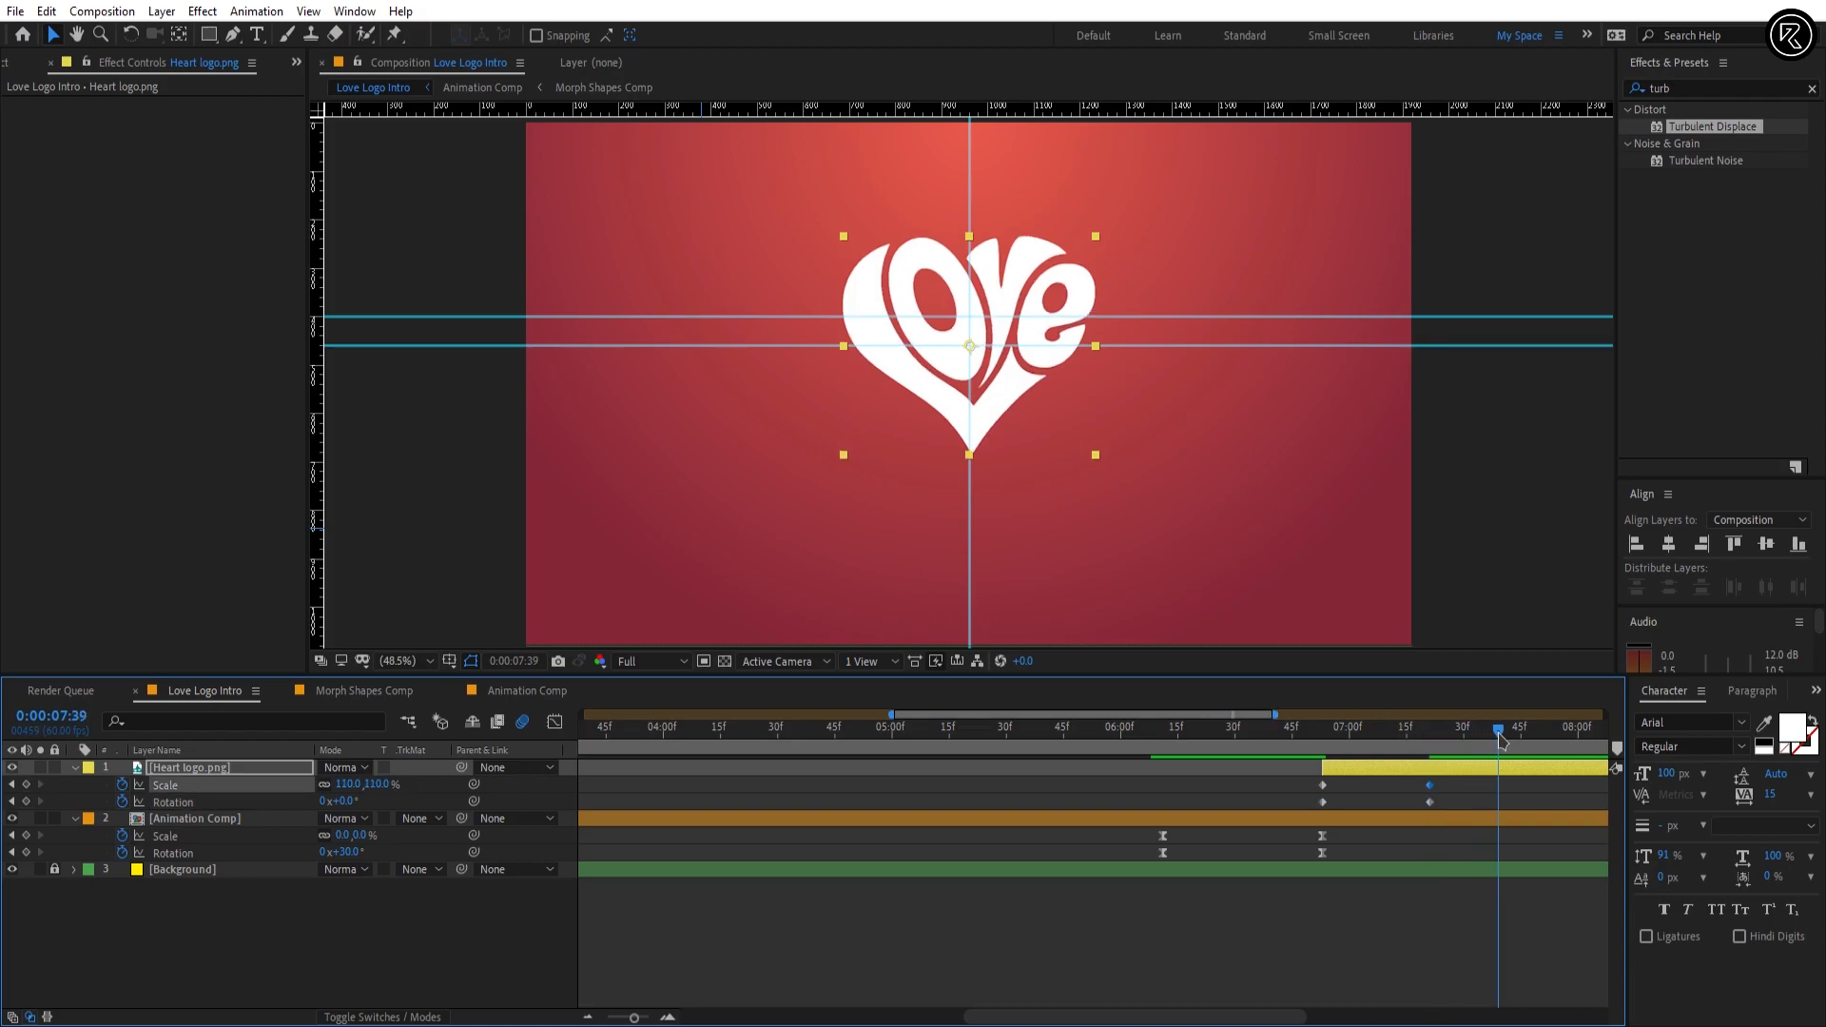
left_click(373, 783)
type("95")
key("Return")
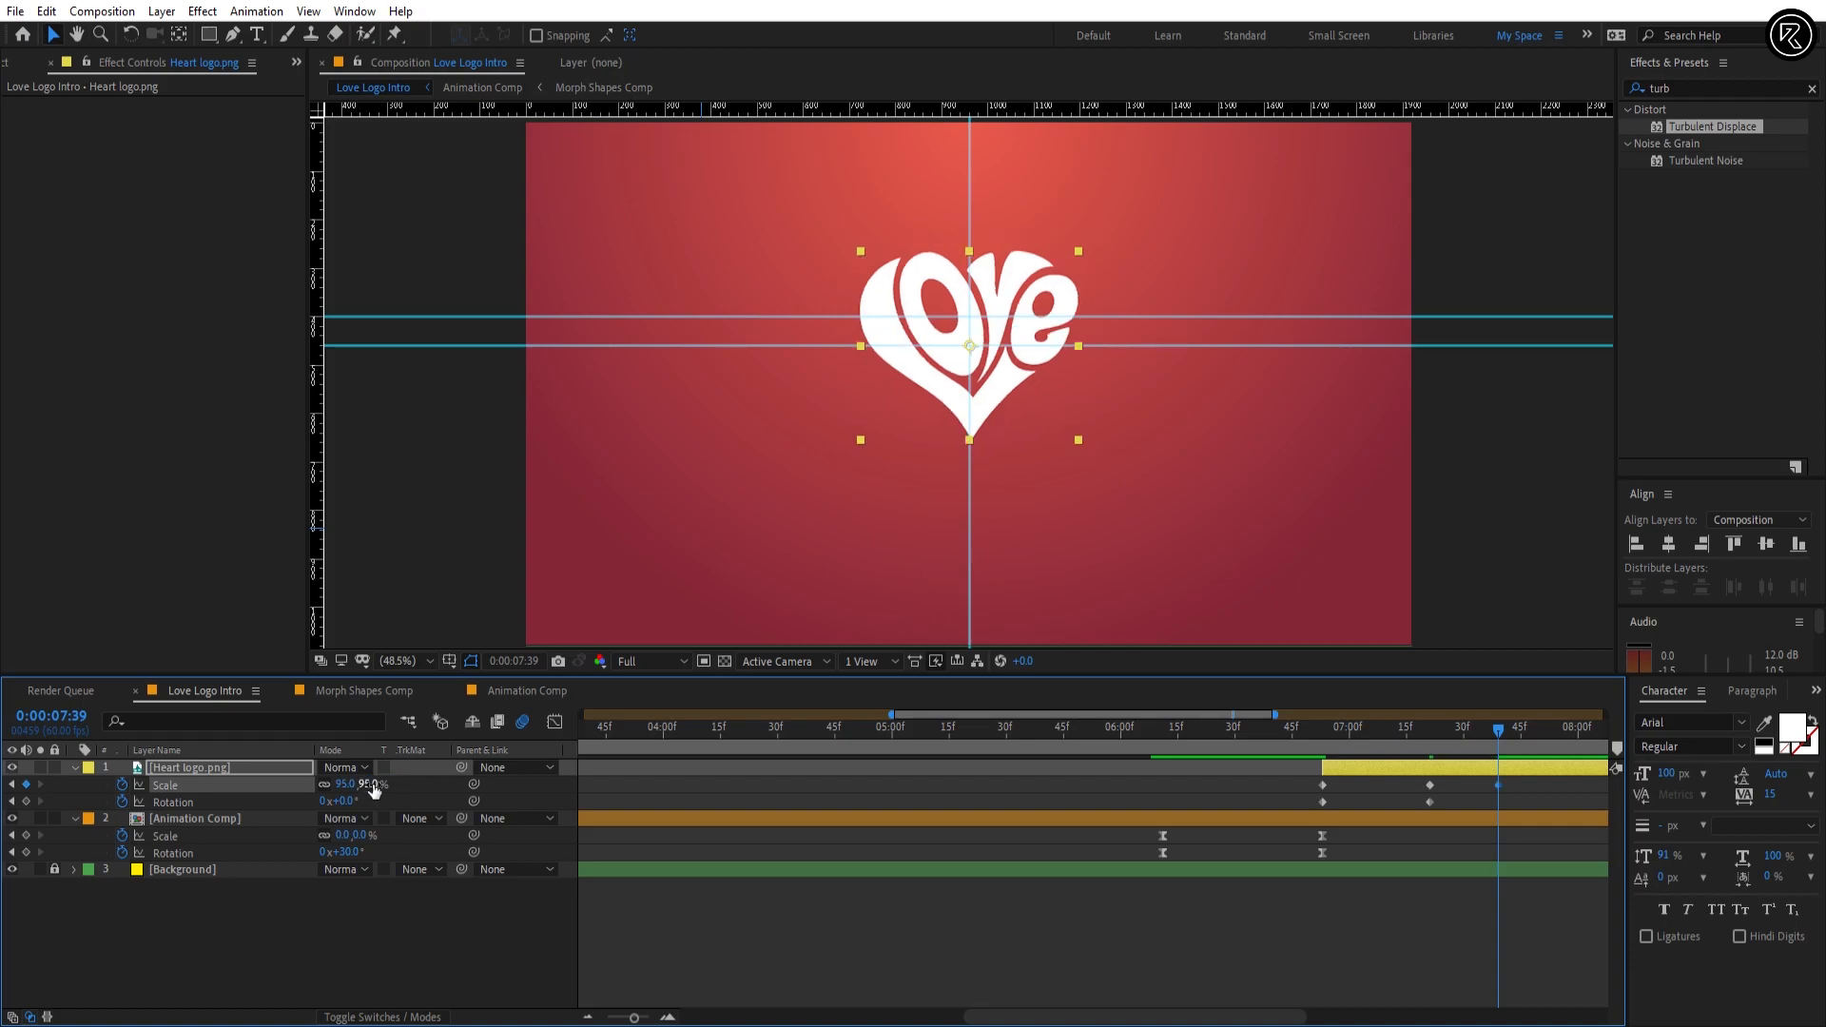
left_click_drag(1539, 731, 1553, 745)
left_click(367, 784)
type("100")
key("Return")
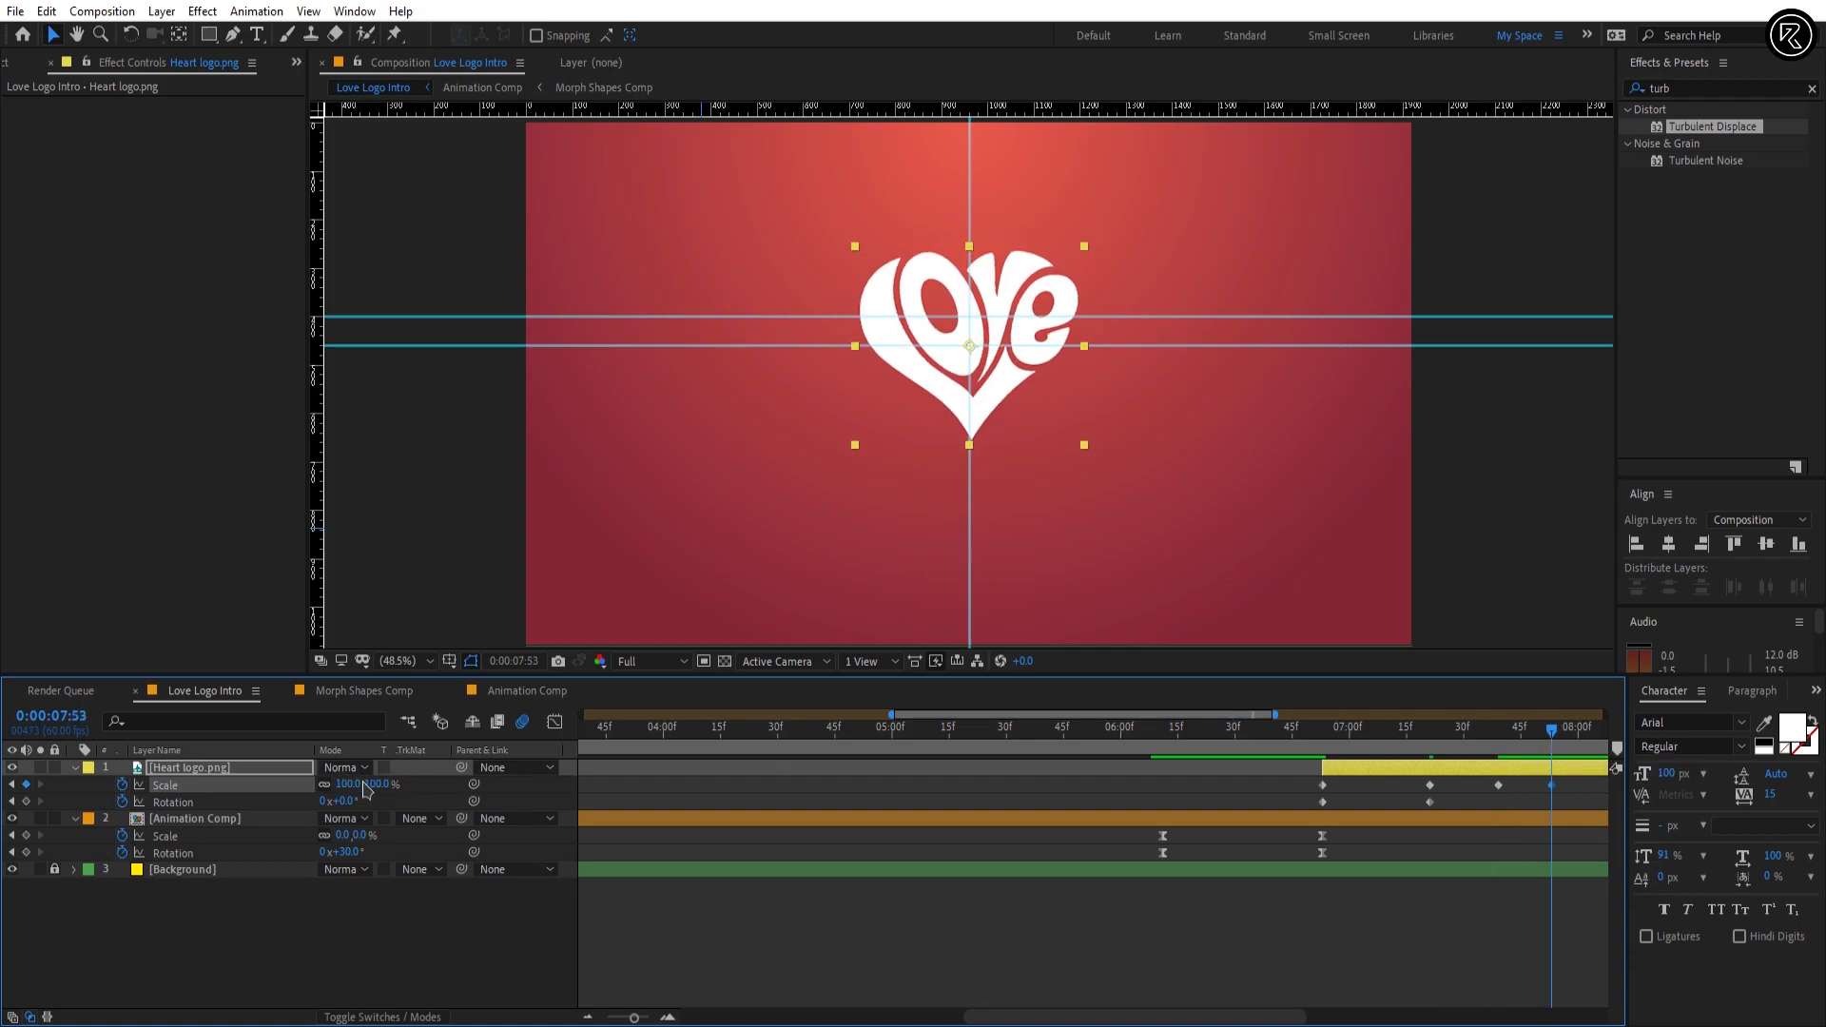
Step: Set Heart logo.png's Scale to 0% at its first keyframe, 0:00:06:53
left_click_drag(1362, 739, 1323, 743)
left_click(1333, 773)
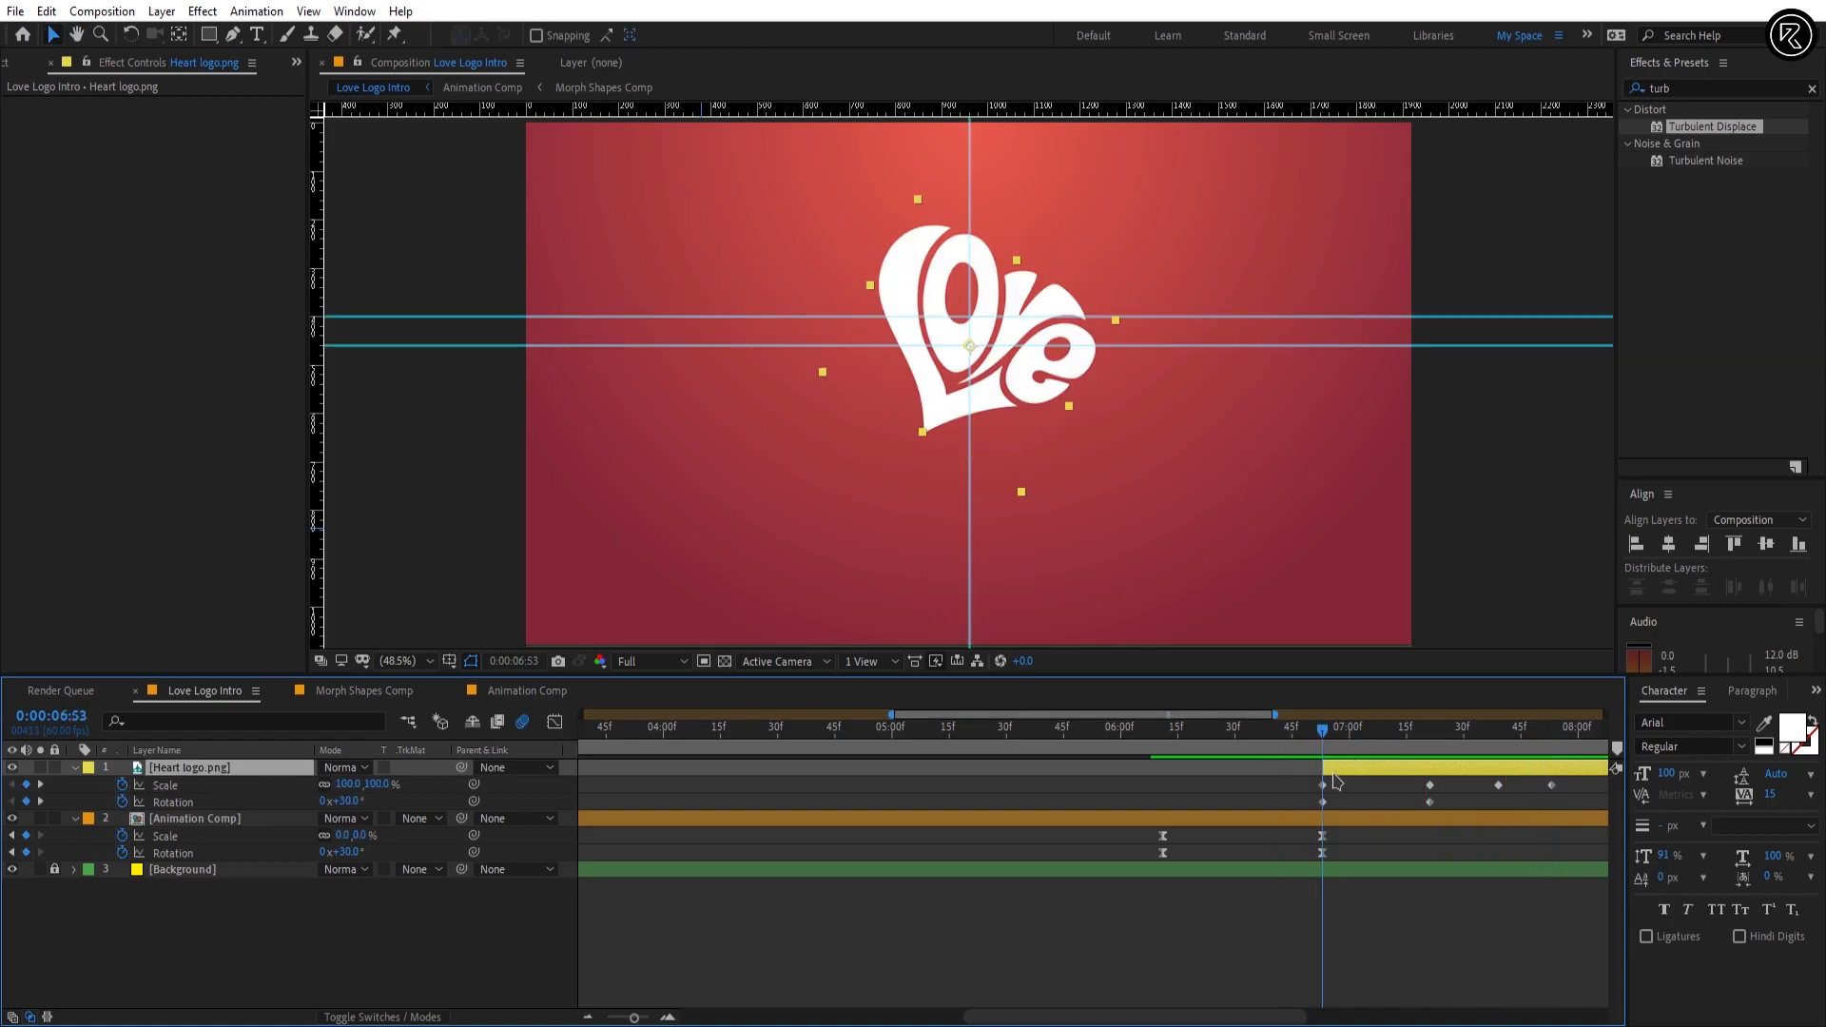
left_click(378, 785)
type("0")
key("Return")
Step: Preview the Heart logo's scale and rotation animation from 0:00:06:53 onward
left_click_drag(1321, 731, 1468, 751)
key("space")
key("space")
left_click(1481, 948)
key("space")
key("space")
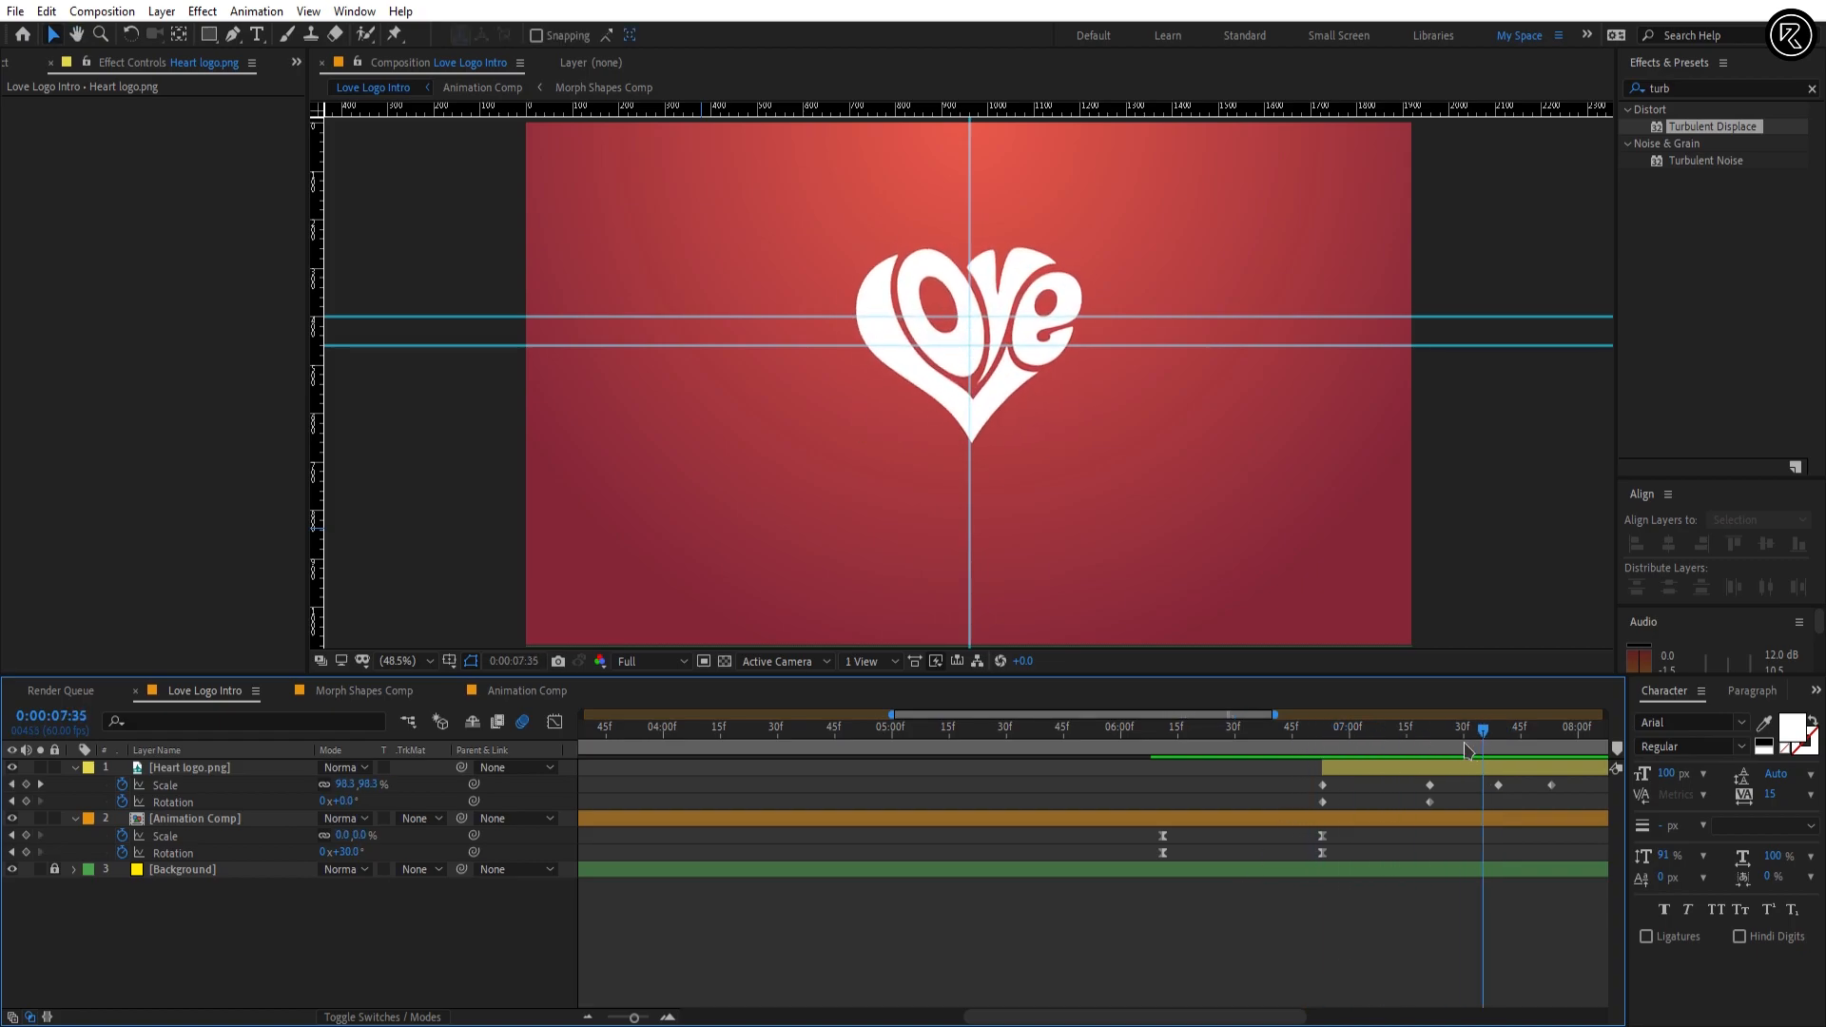
Step: Apply Easy Ease to all of Heart logo.png's Scale and Rotation keyframes and preview the result
key("space")
left_click_drag(1570, 777, 1290, 810)
key("F9")
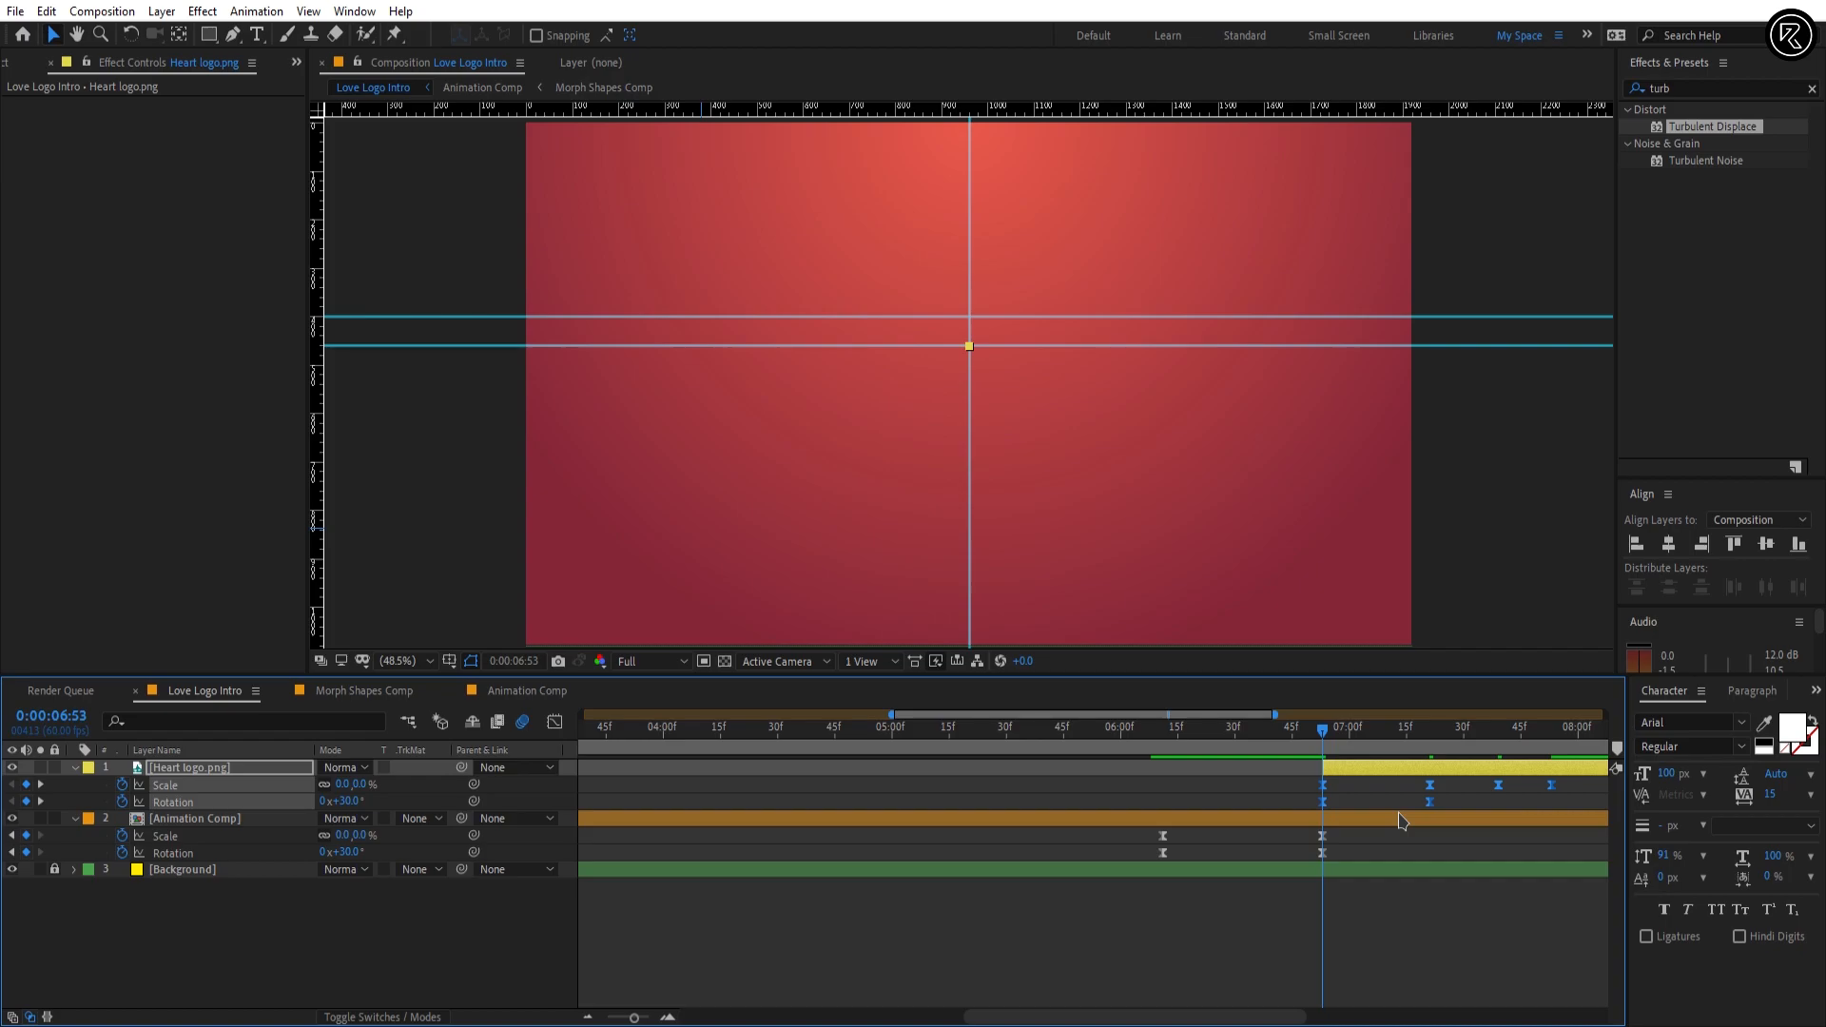
left_click(1405, 896)
key("space")
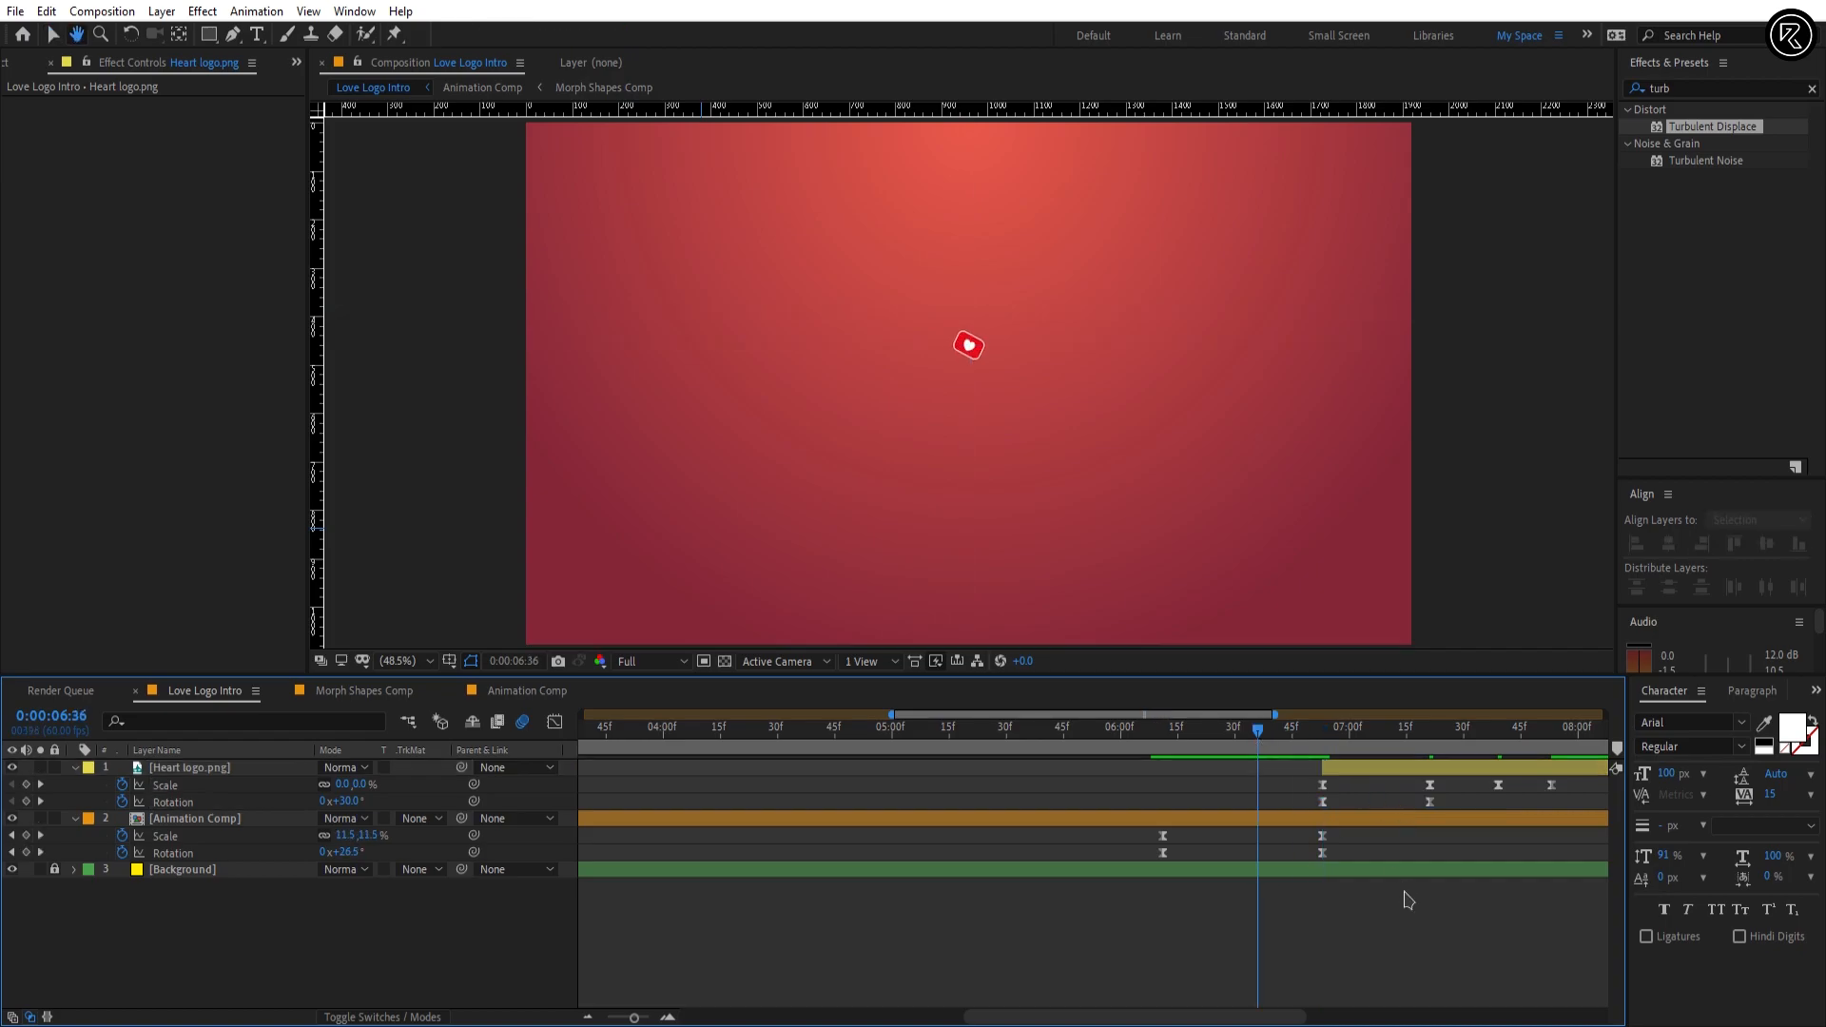
Step: Hide the guides in the Love Logo Intro composition view
scroll(1200, 862, "down", 1)
left_click_drag(1240, 731, 1373, 748)
scroll(1108, 833, "down", 1)
key("ctrl+semicolon")
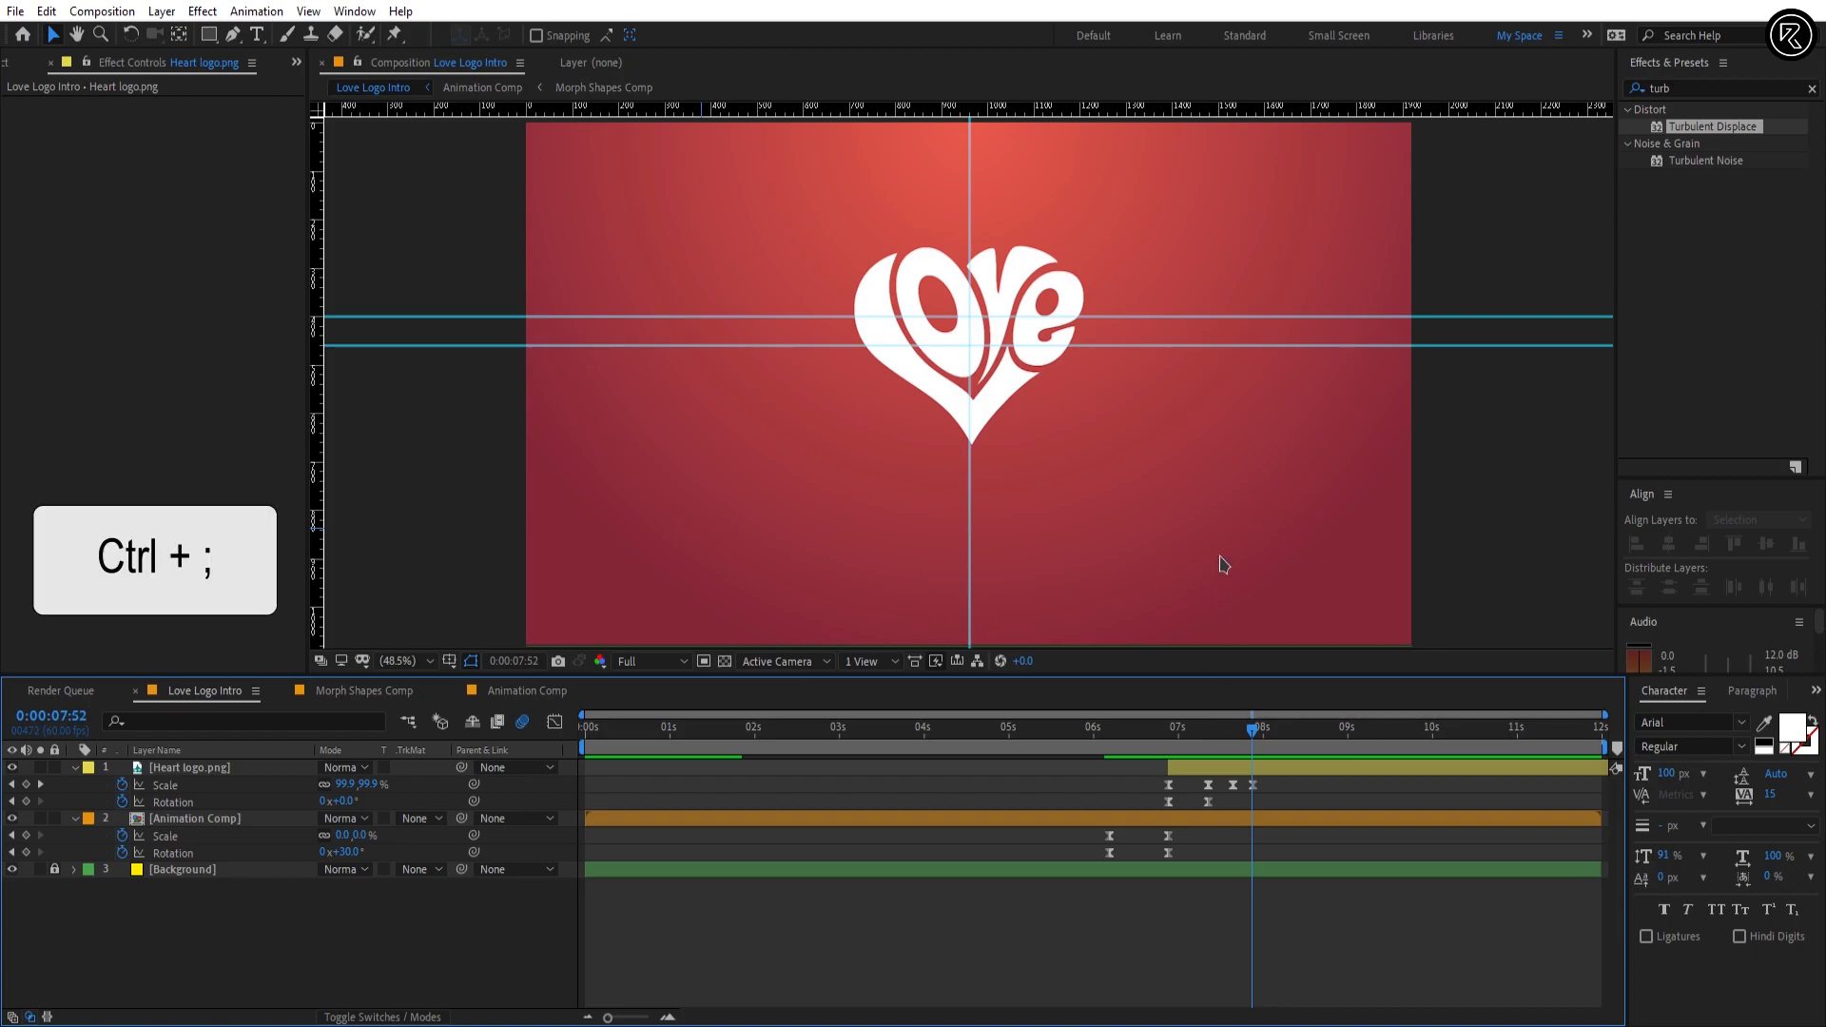
key("ctrl+semicolon")
Step: Animate Heart logo.png's Position from its first keyframe at 0:00:06:53 to 960, 440 at 0:00:11:59
left_click(1179, 735, "shift")
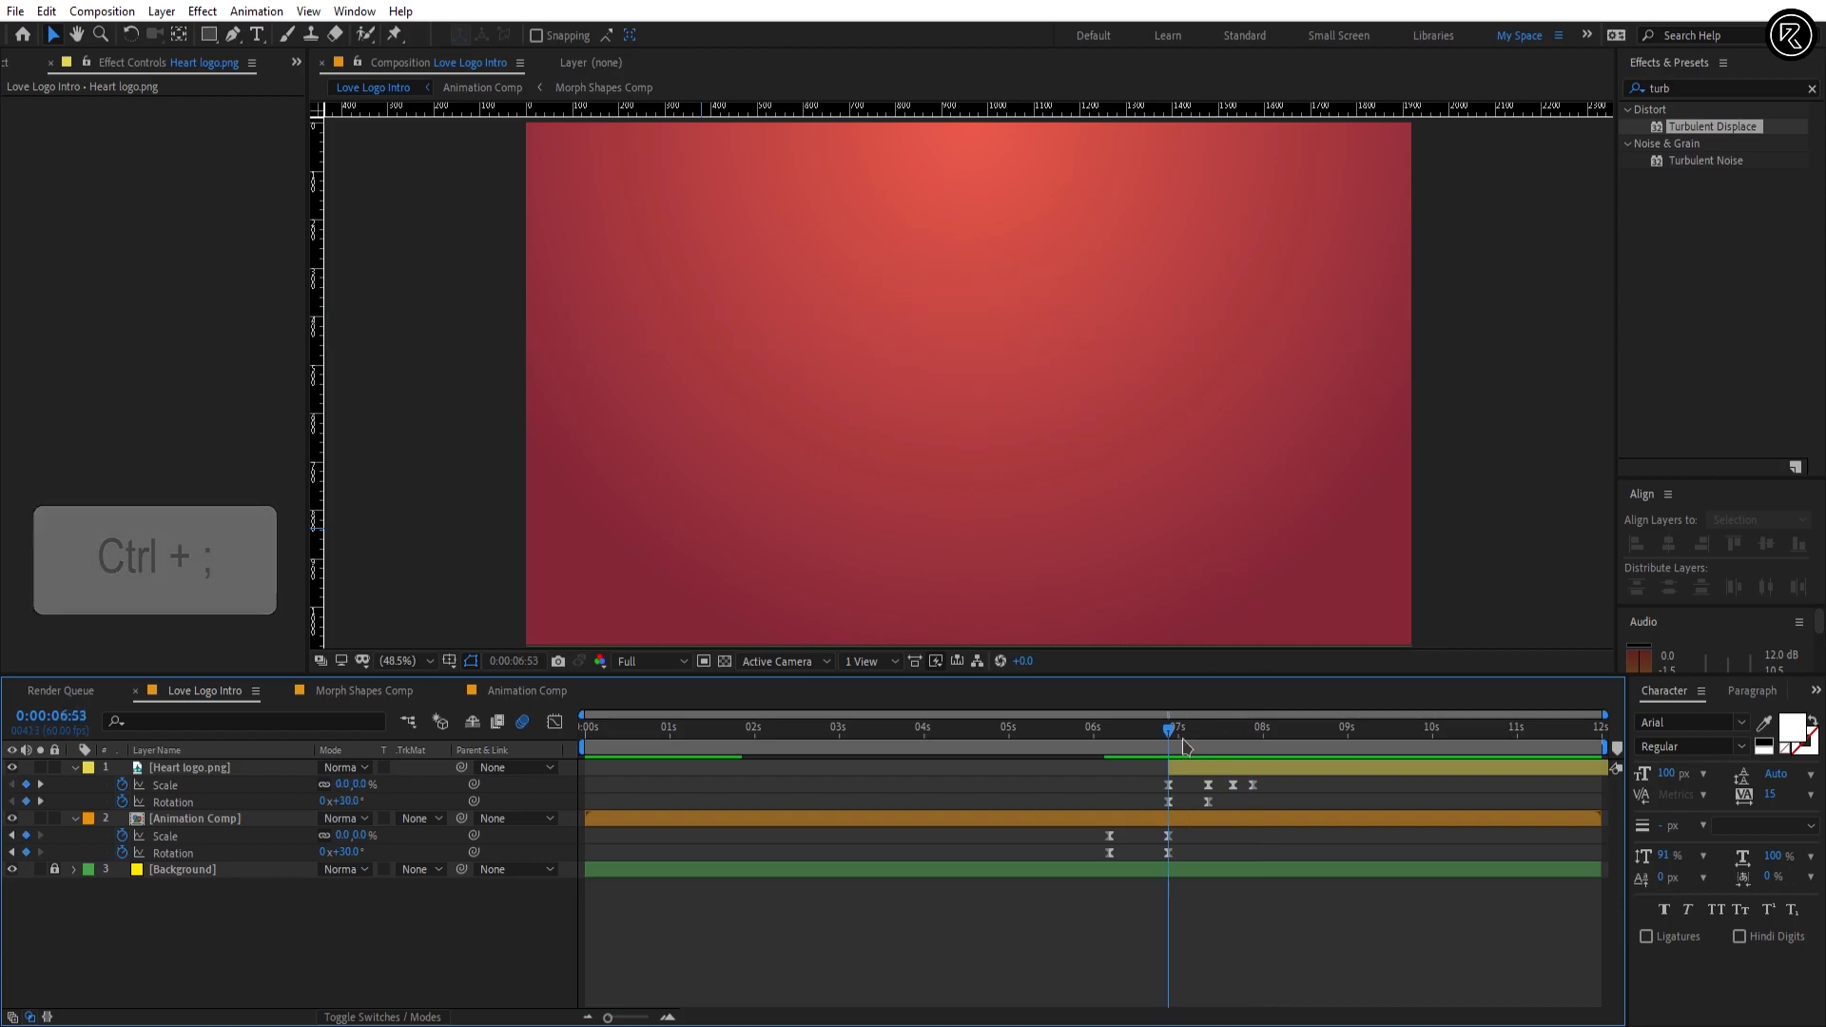
left_click(1184, 769)
key("p")
left_click(123, 786)
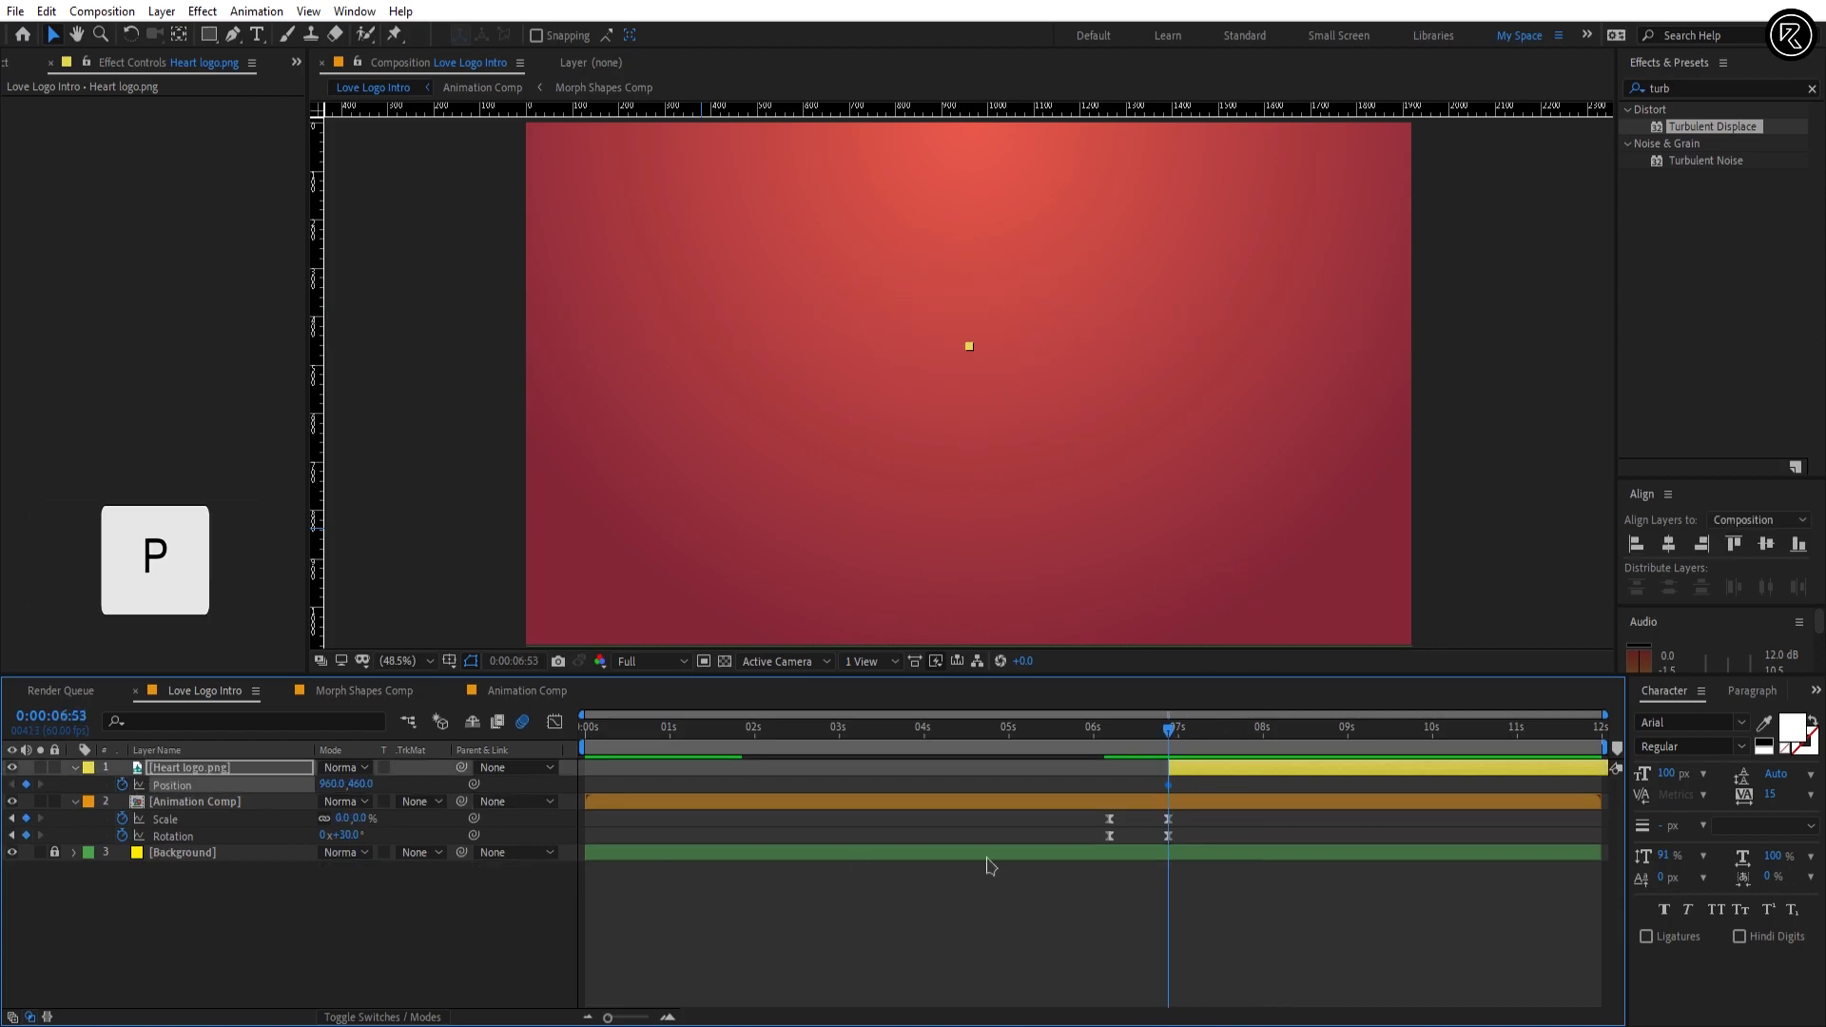
key("u")
key("u")
left_click_drag(1531, 736, 1654, 747)
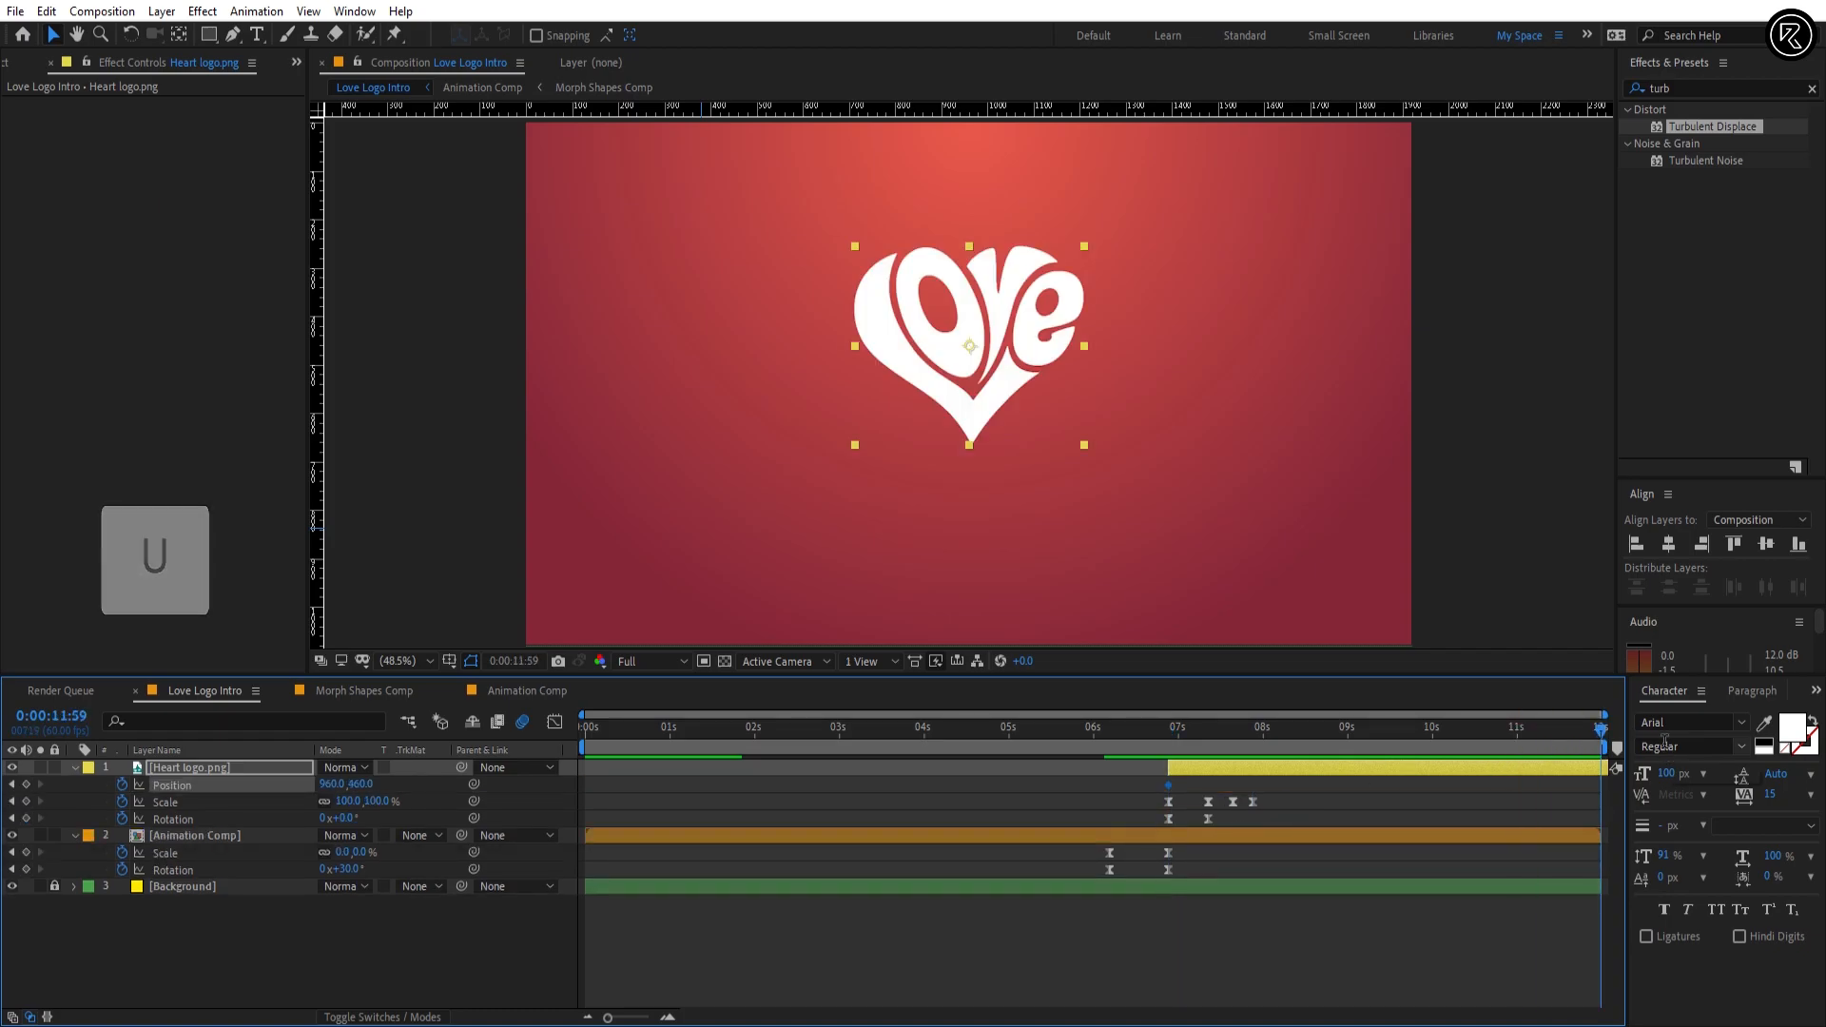
left_click(358, 786)
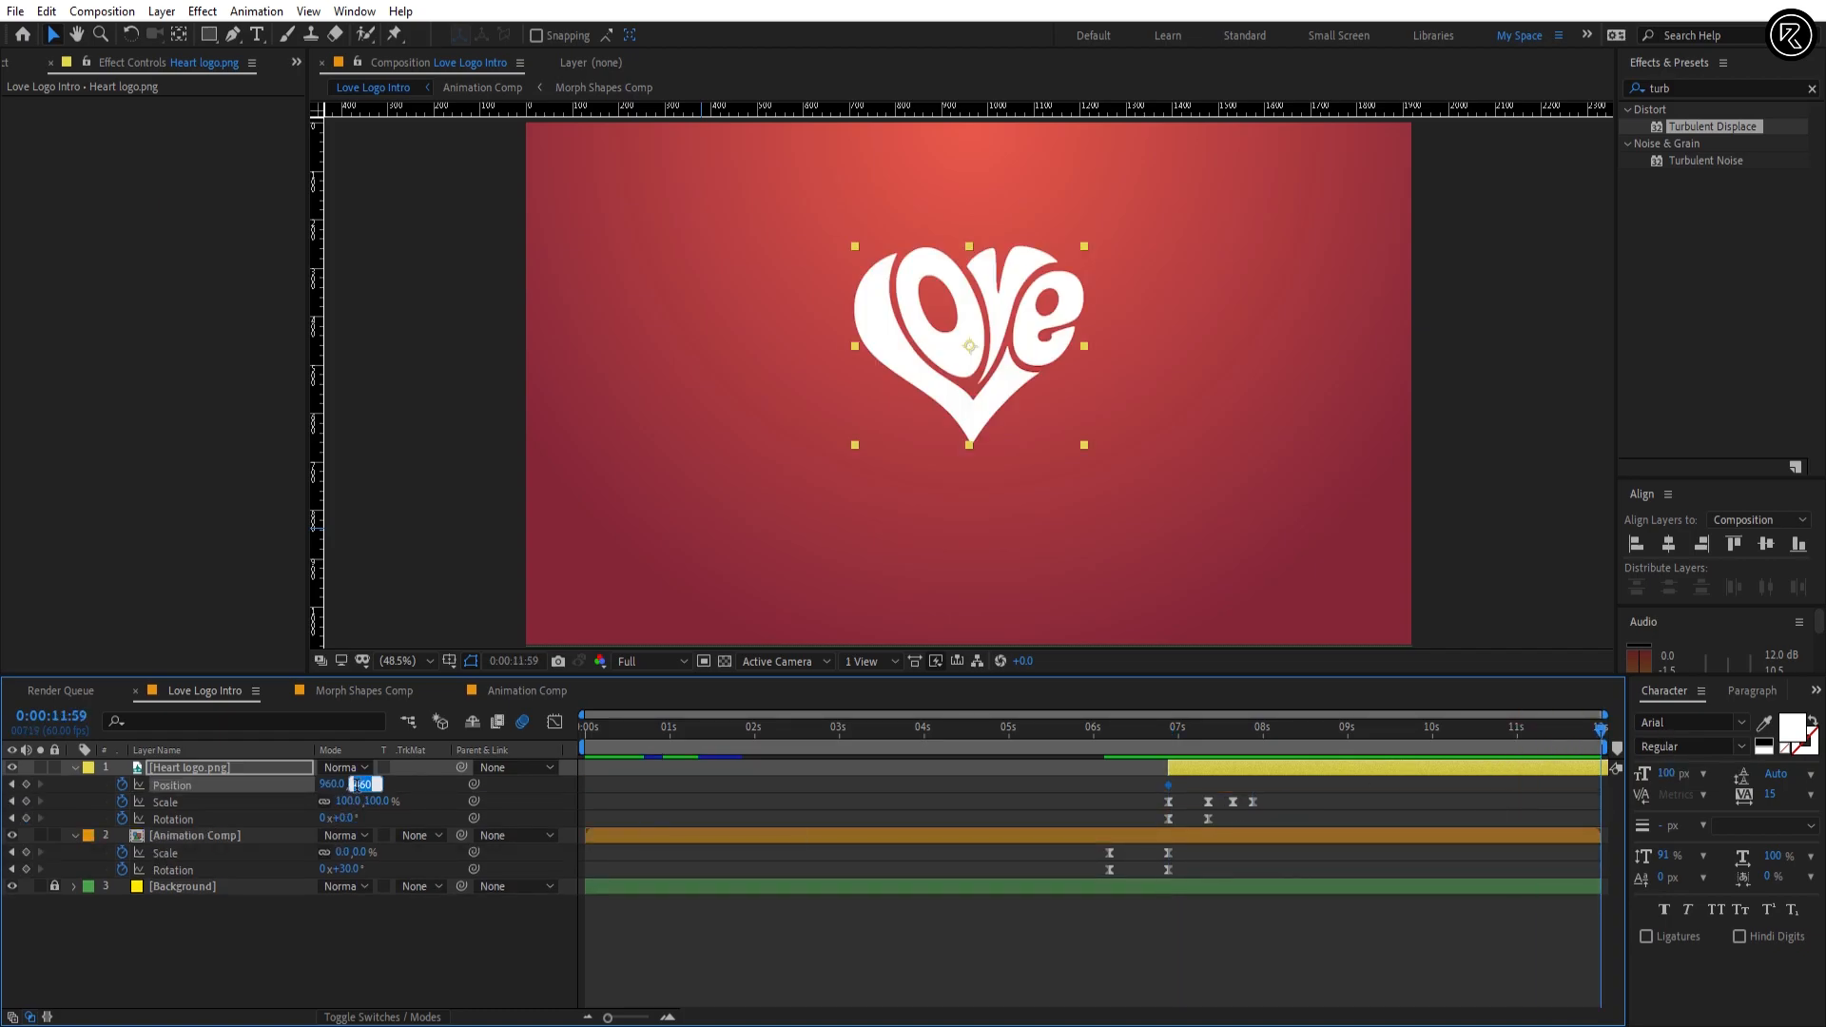
key("Return")
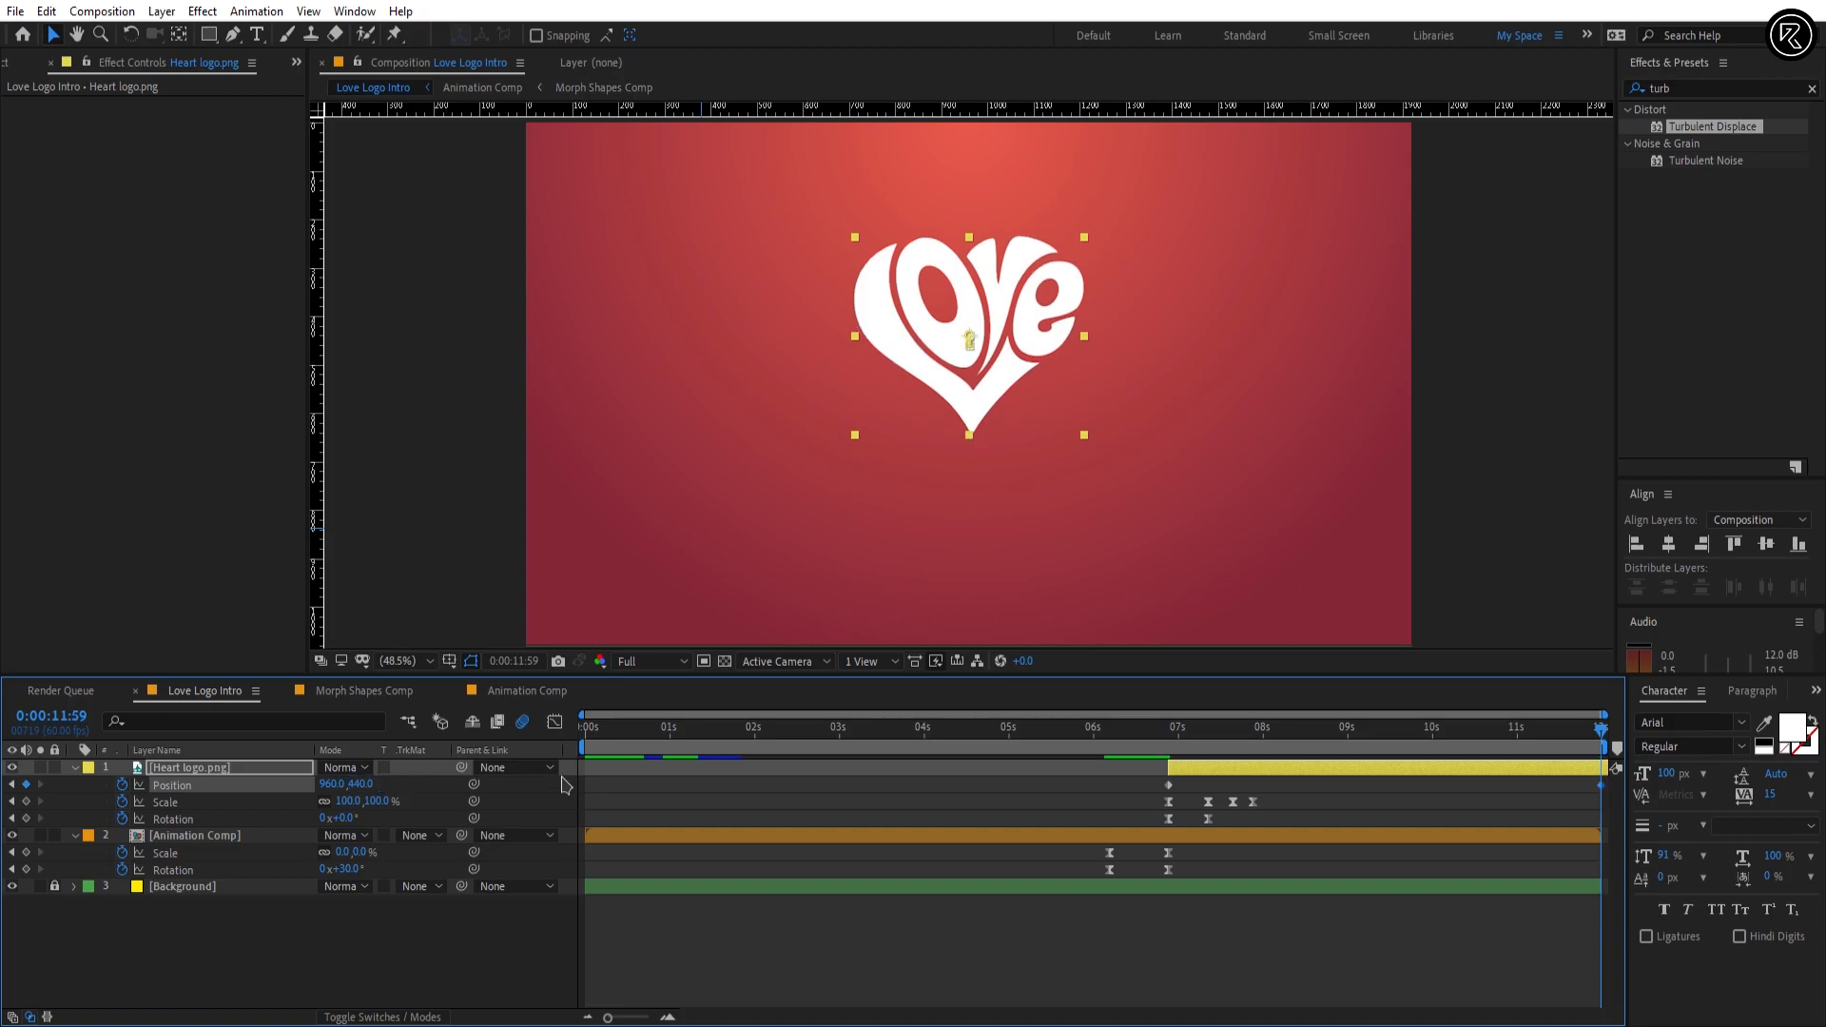
left_click_drag(1170, 738, 1607, 766)
left_click(1418, 971)
Step: At 0:00:07:33, add a text layer reading "Happy Valentines Day" below the heart logo
left_click_drag(1170, 738, 1226, 741)
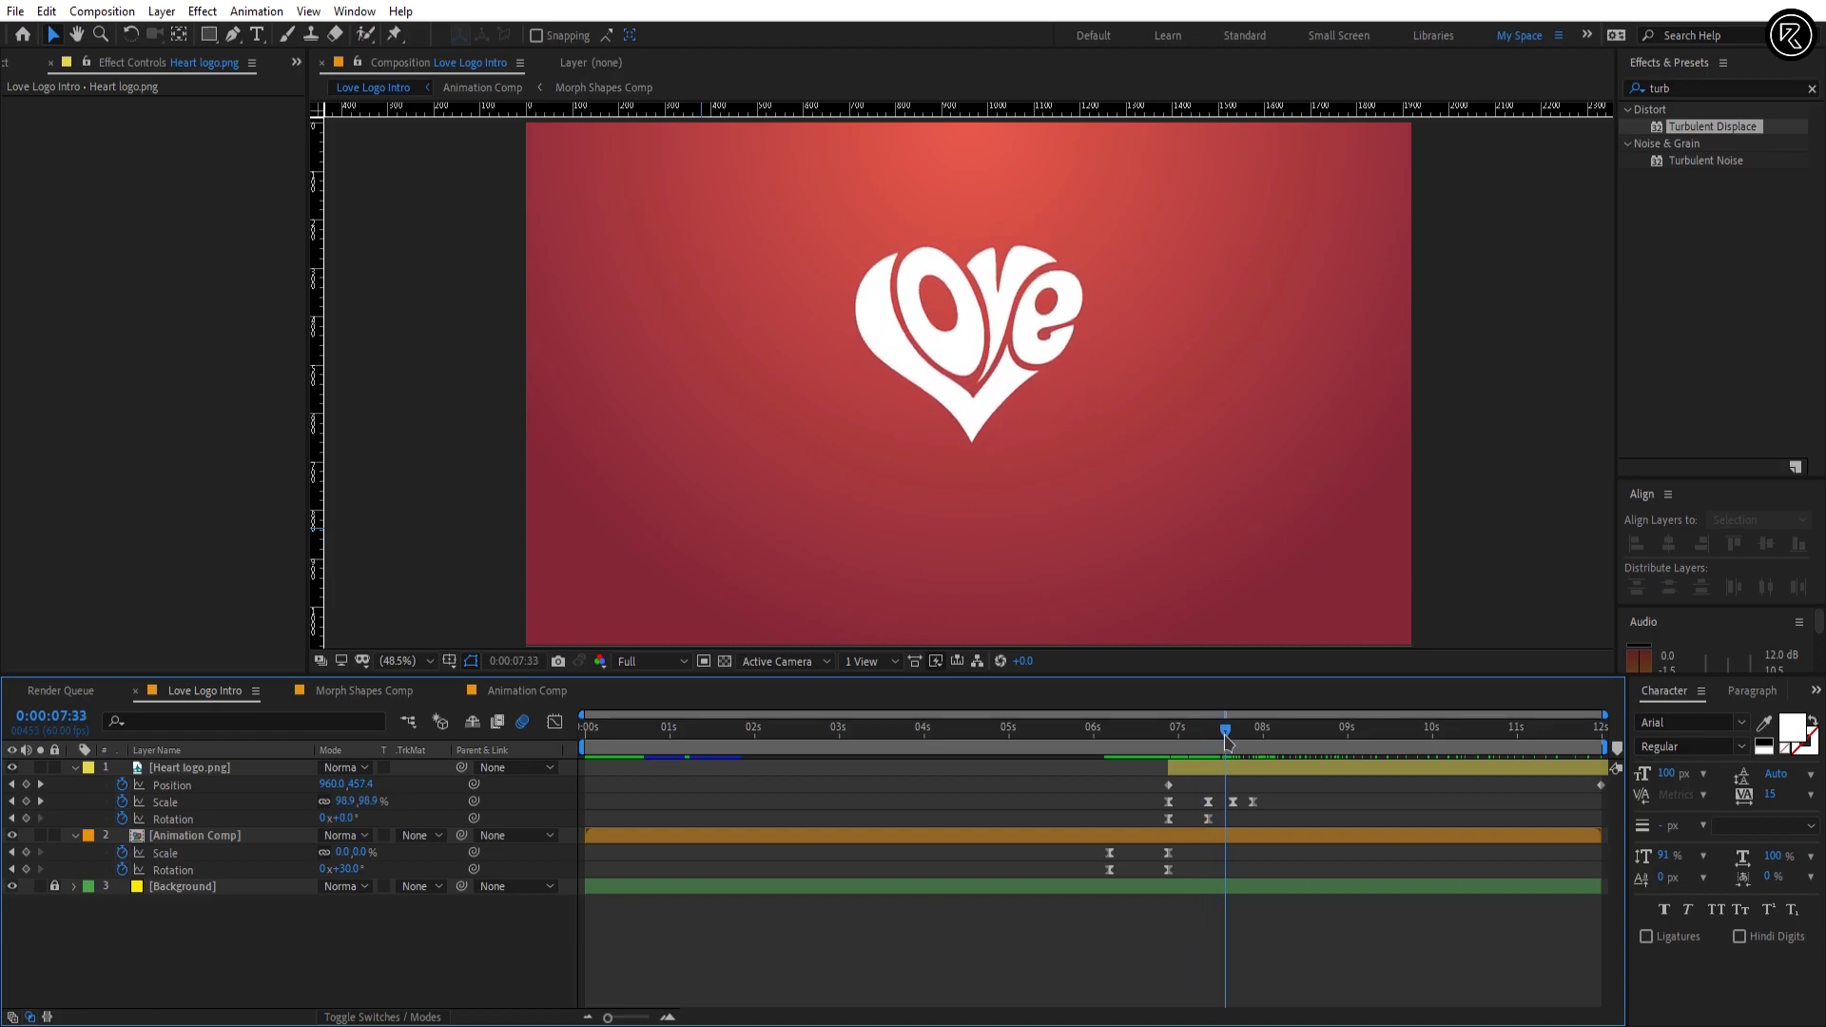
key("ctrl+t")
left_click(701, 567)
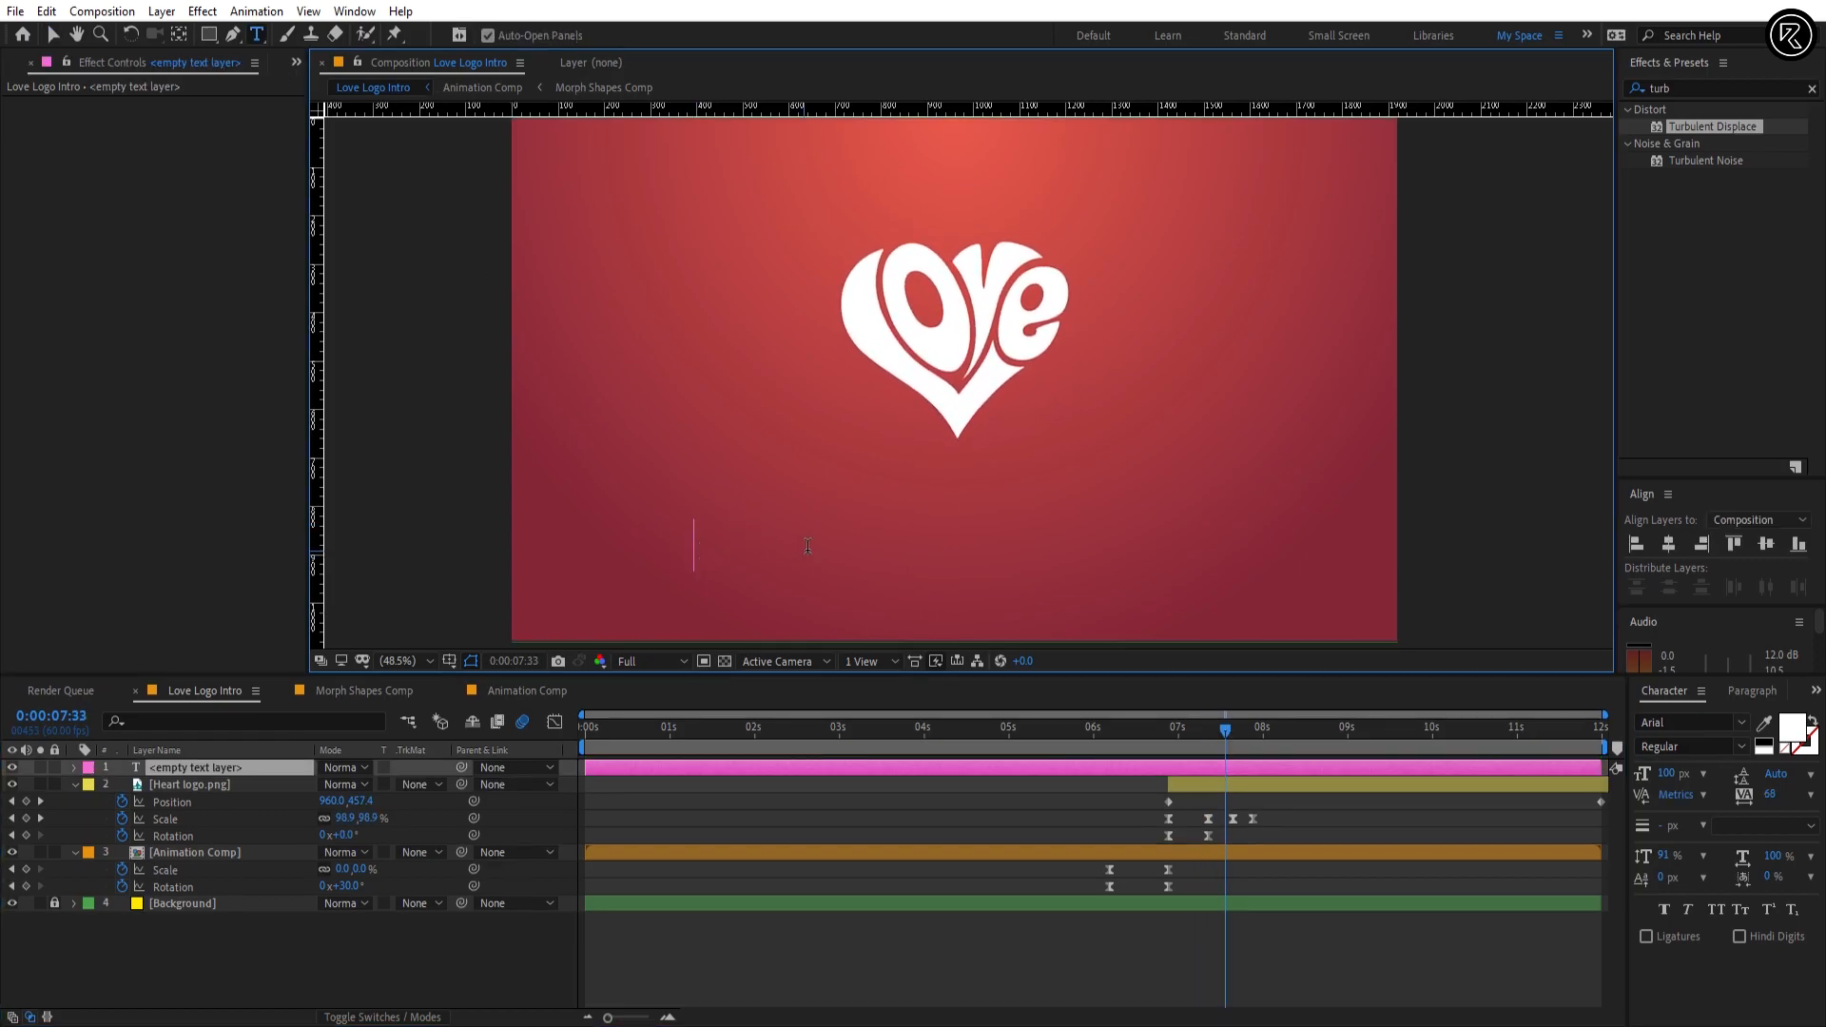
type("Happy Valentines Day")
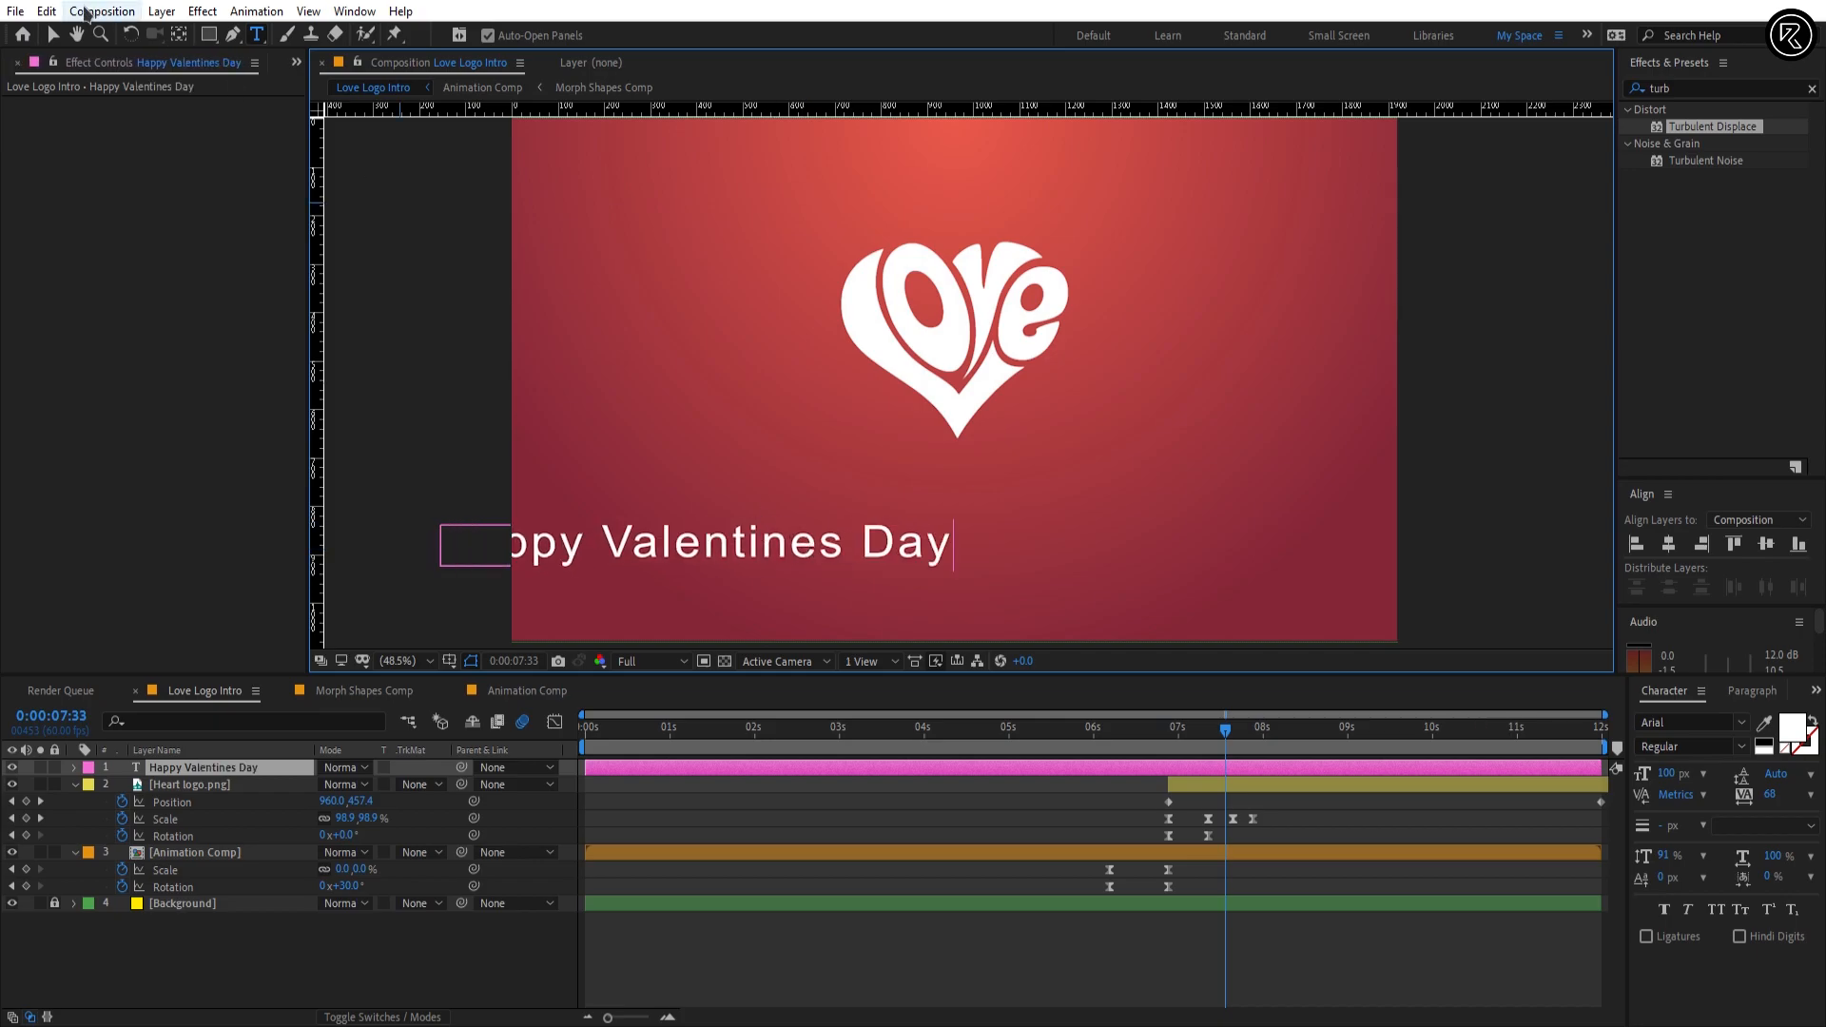
key("KP_Enter")
key("v")
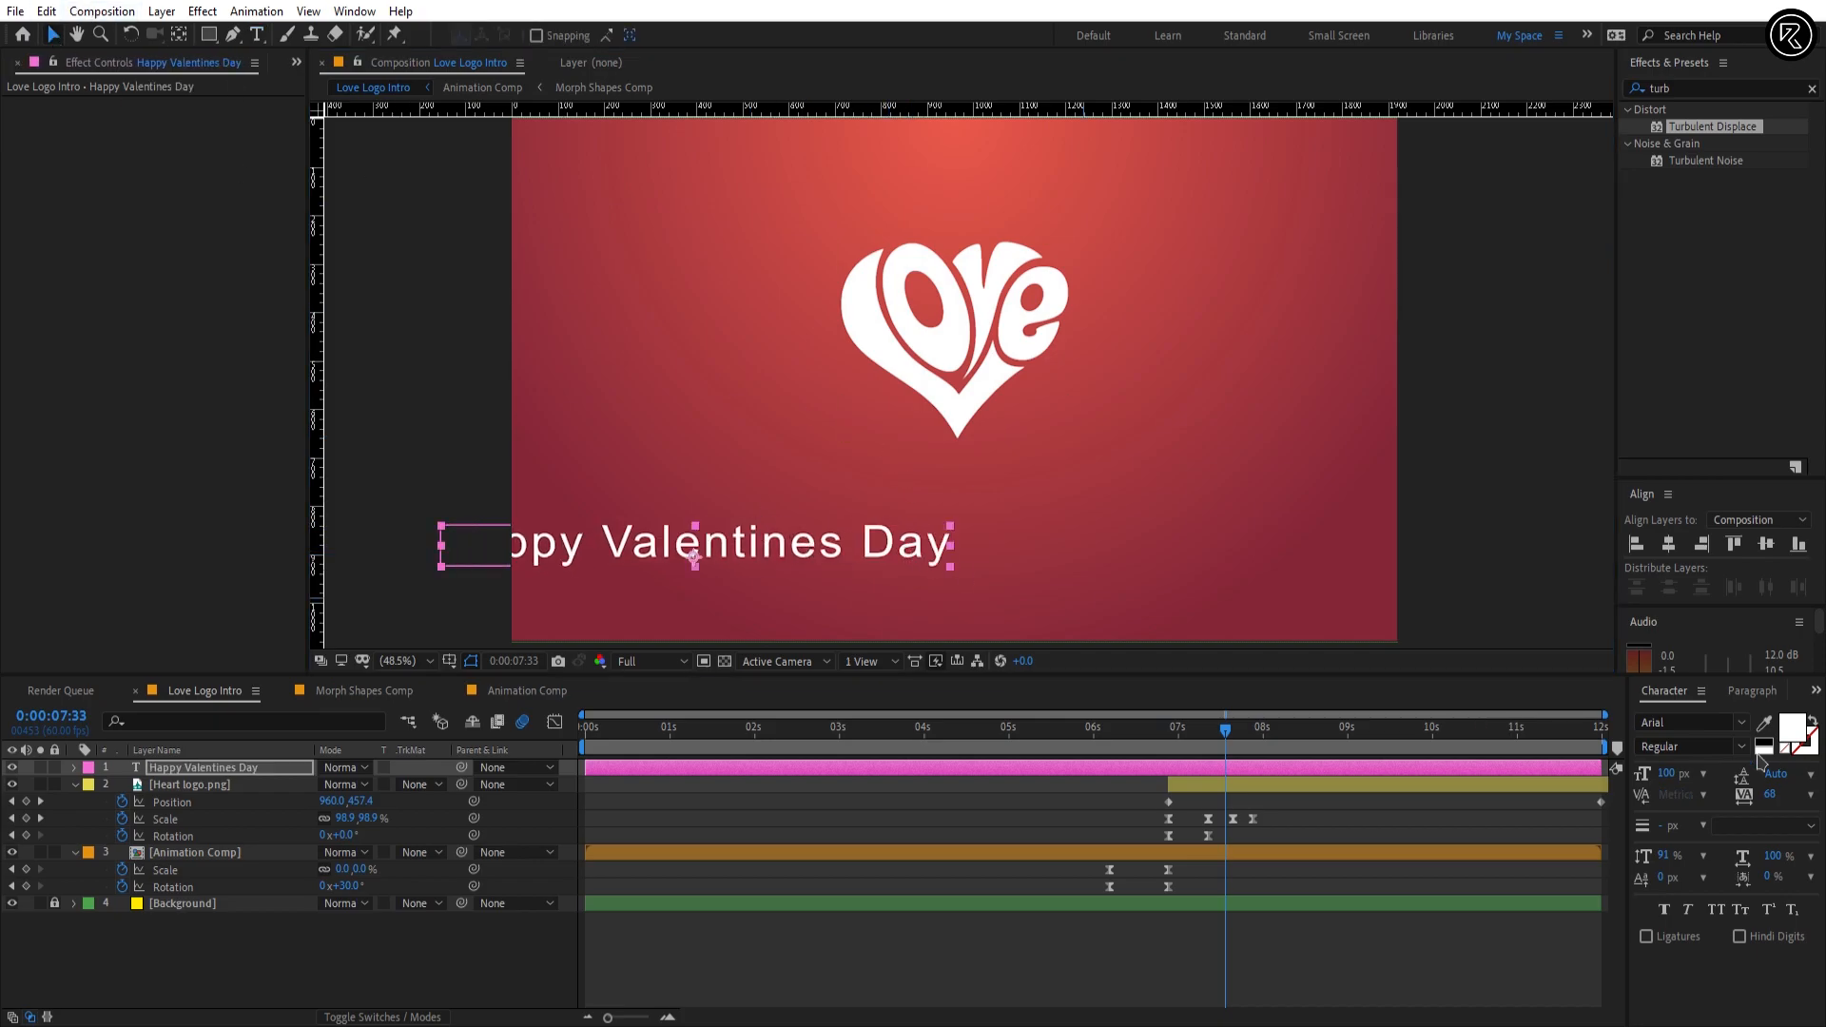
Step: Set the text's font to Afternoon In Stereo Personal Use and center it horizontally in the composition
left_click(1700, 722)
type("aft")
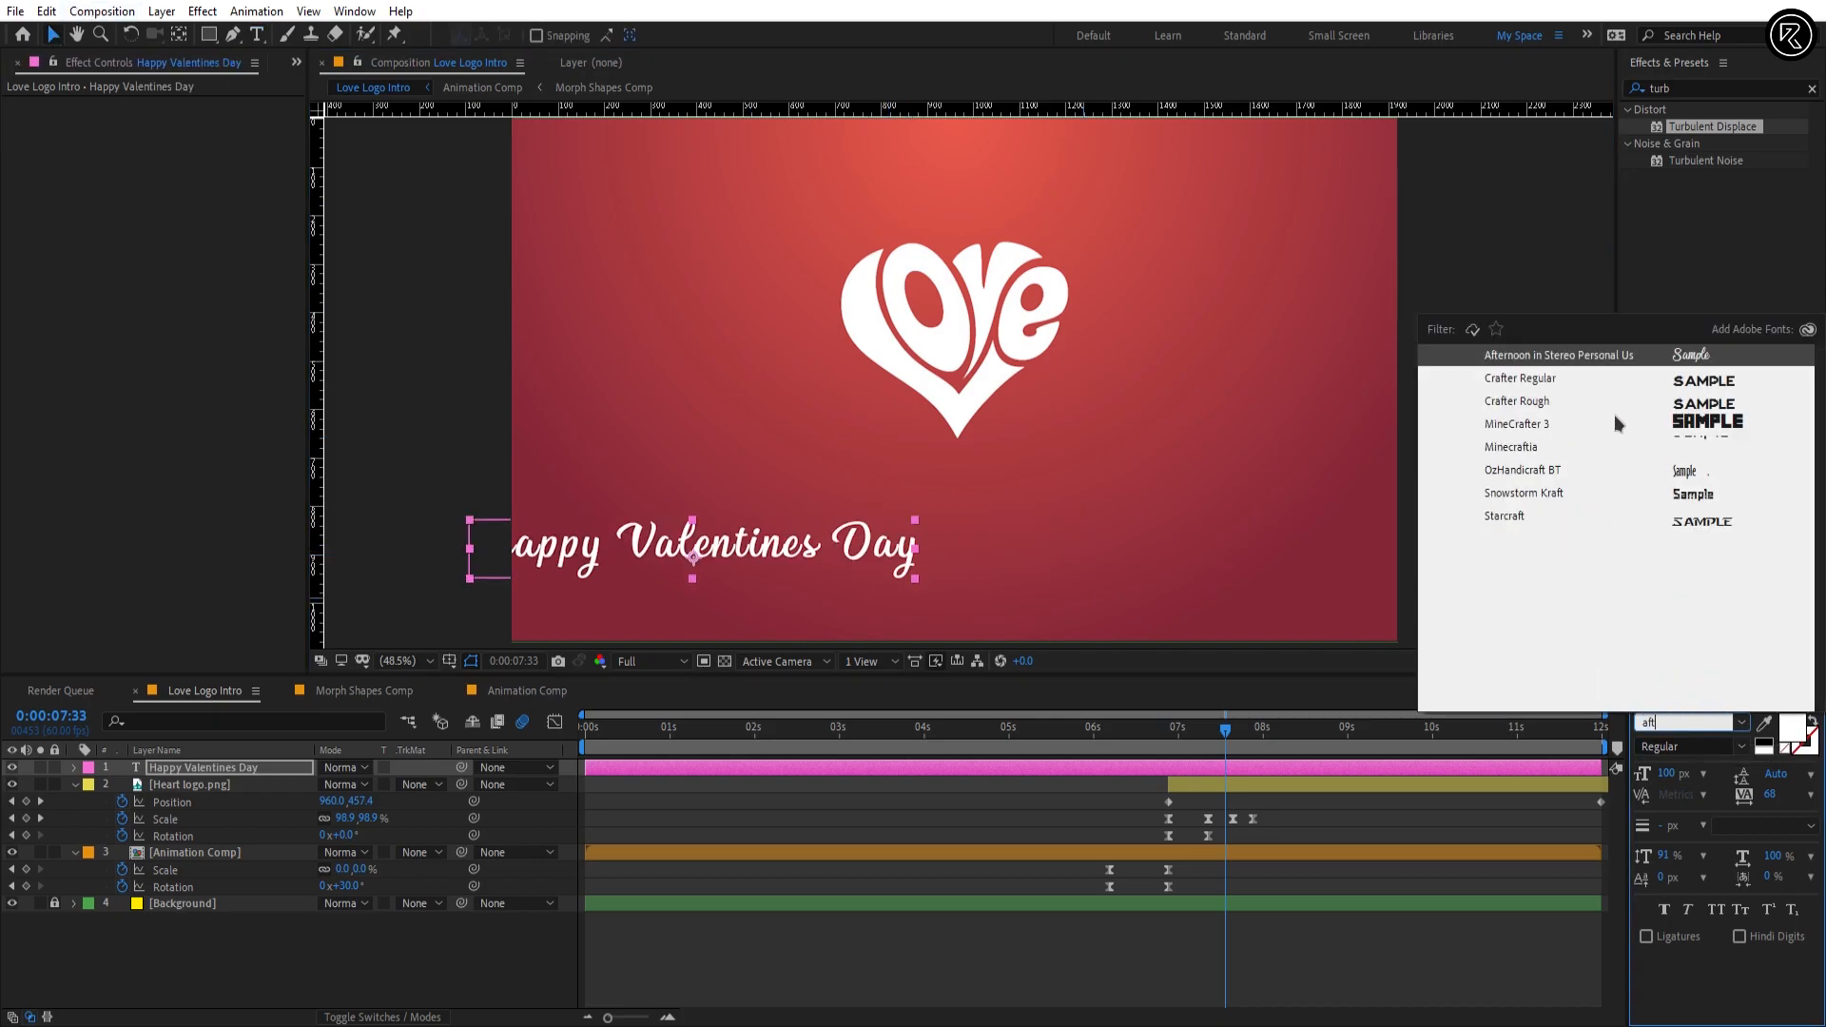
left_click(1593, 356)
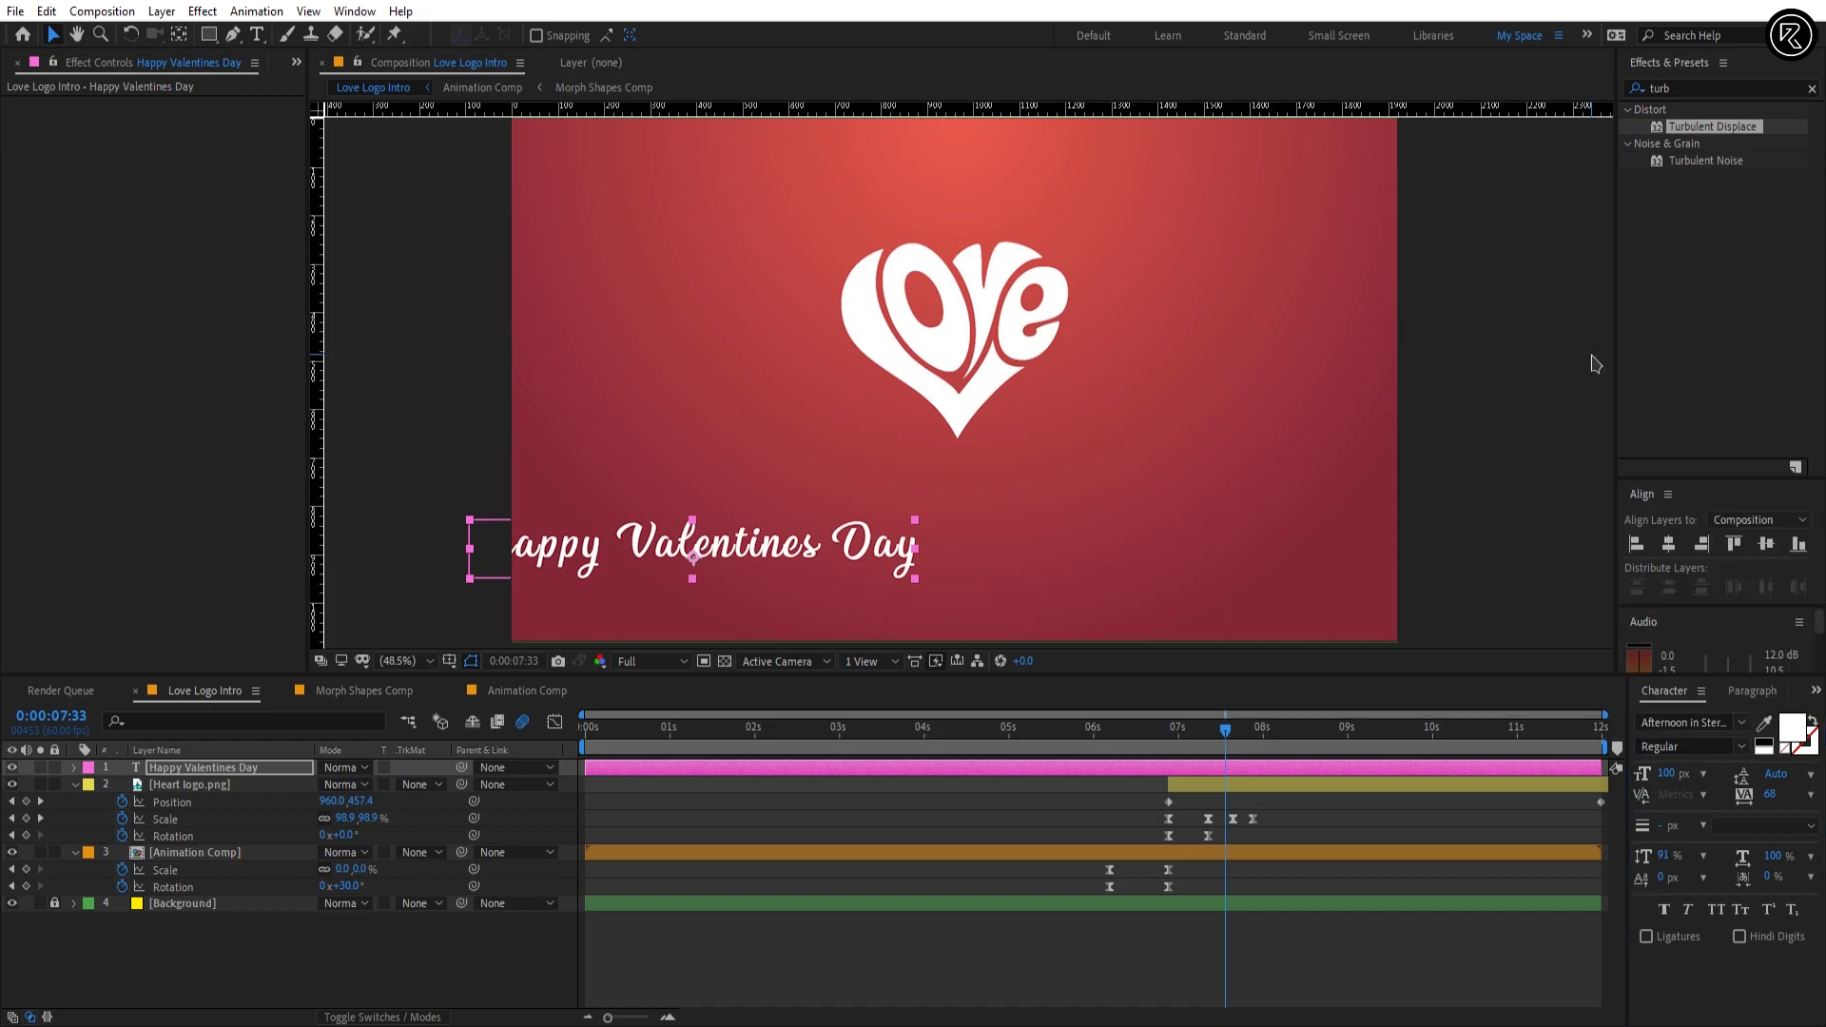
left_click(1675, 548)
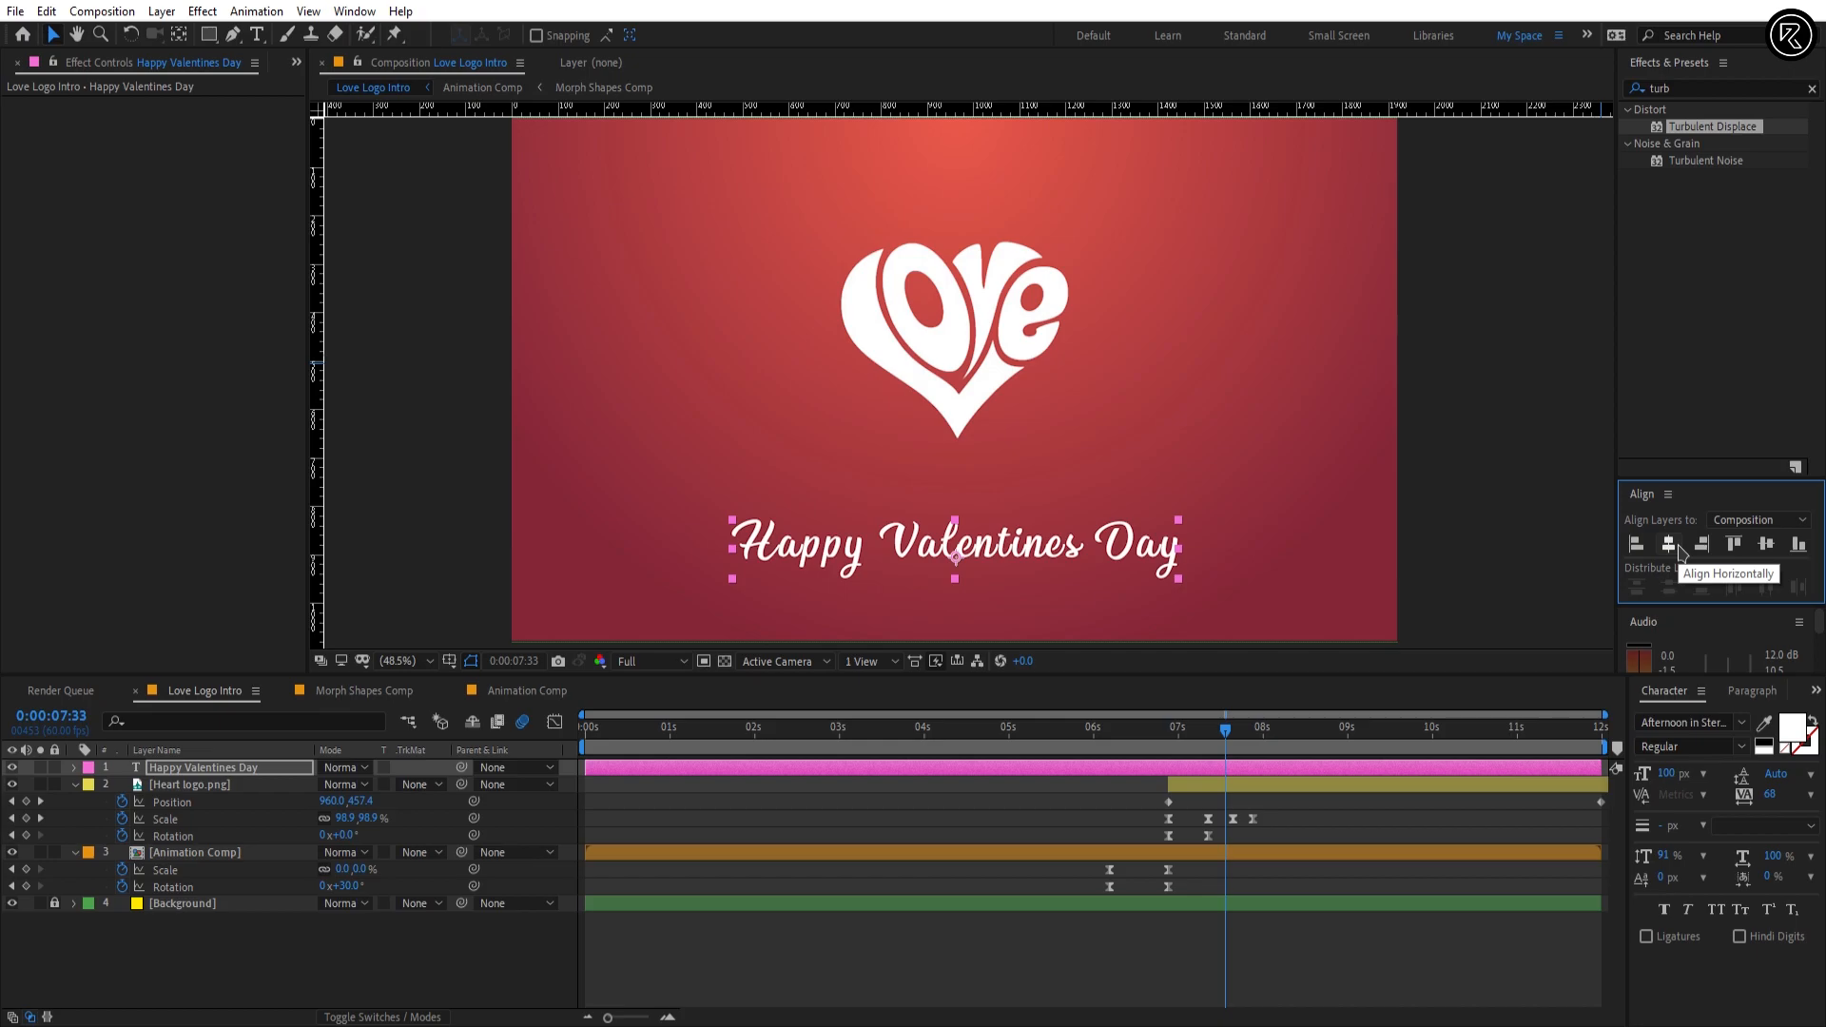
Step: Set the Happy Valentines Day text's font size to 143 px and its Y position to 898.8
left_click(1669, 773)
type("1")
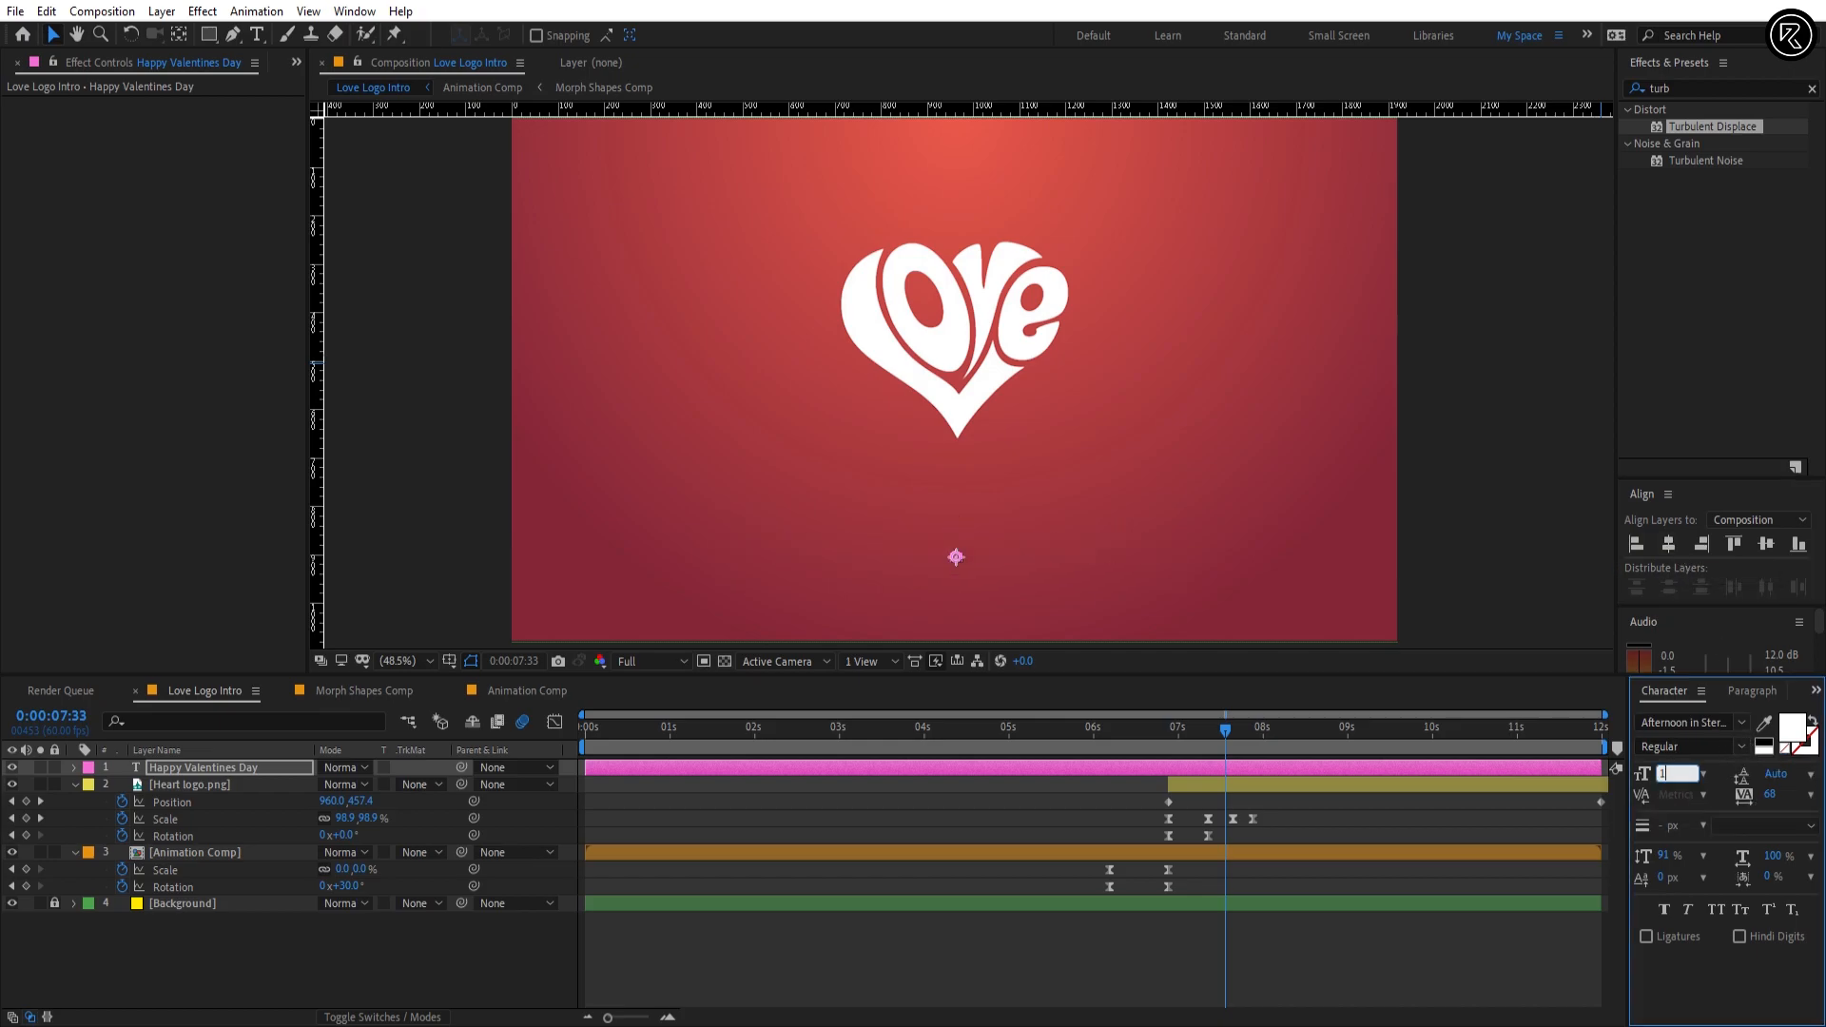
type("43")
key("Return")
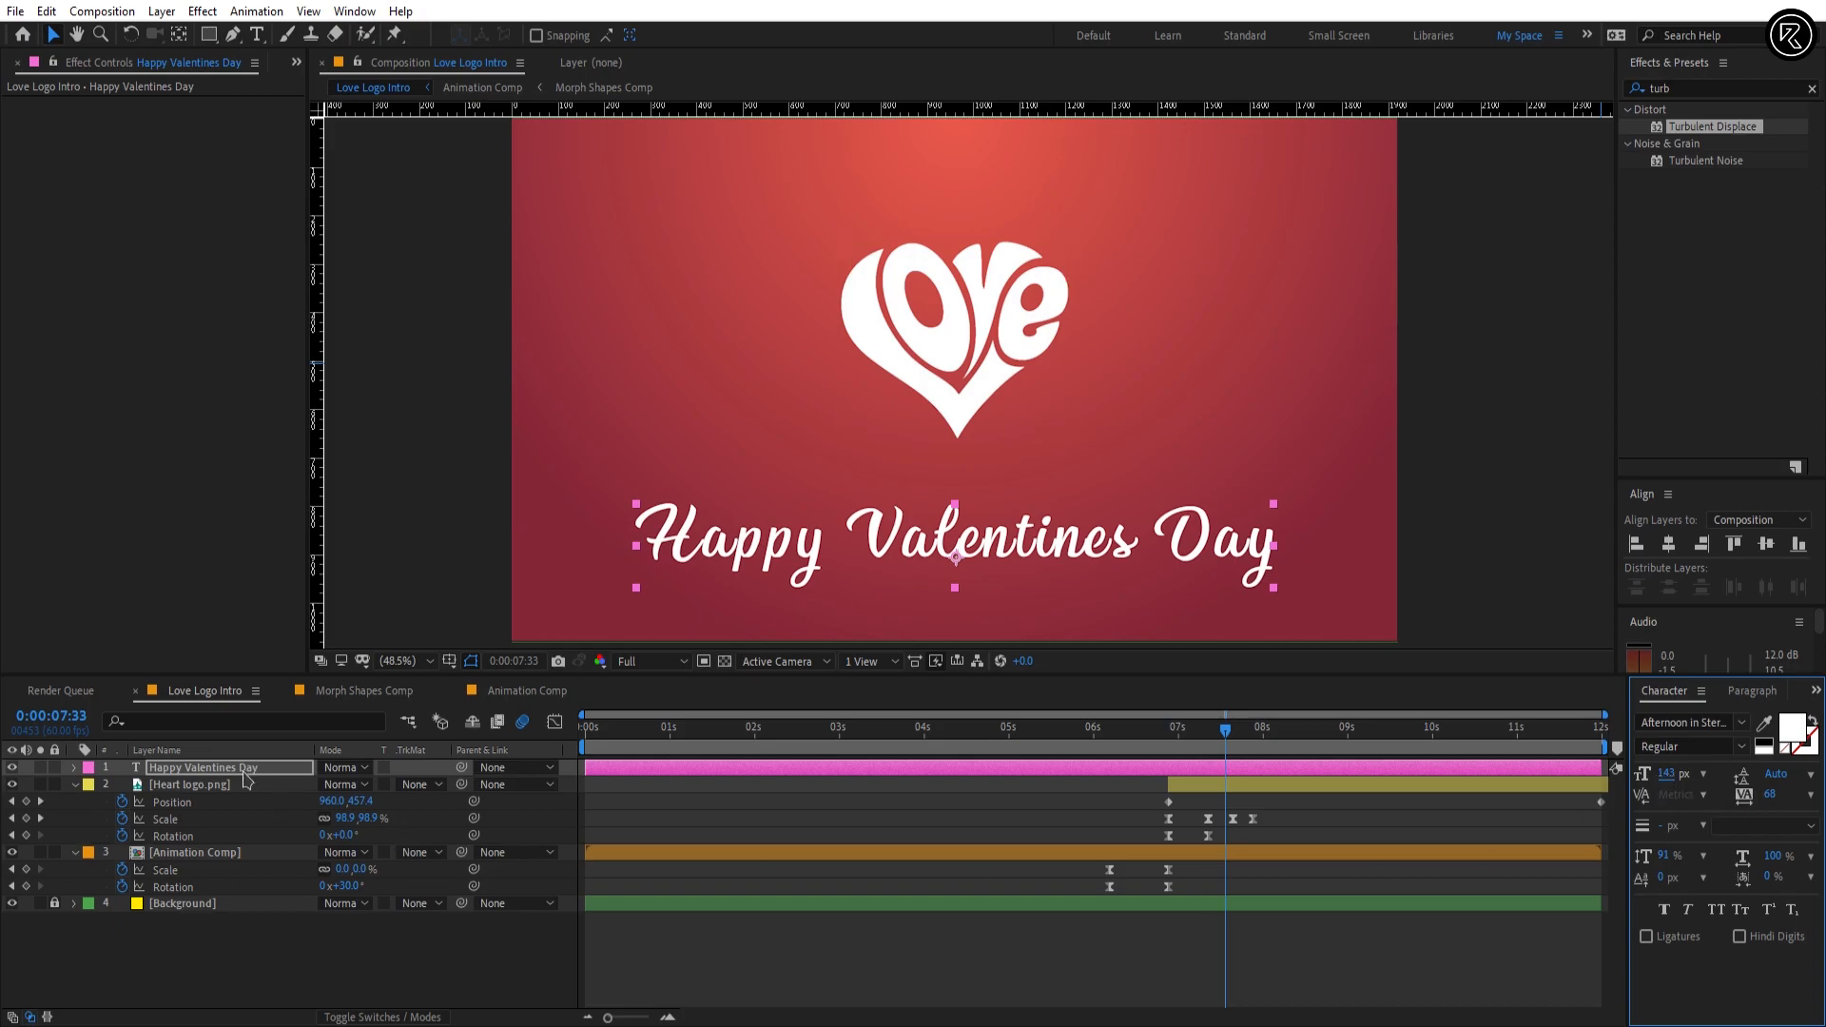
key("p")
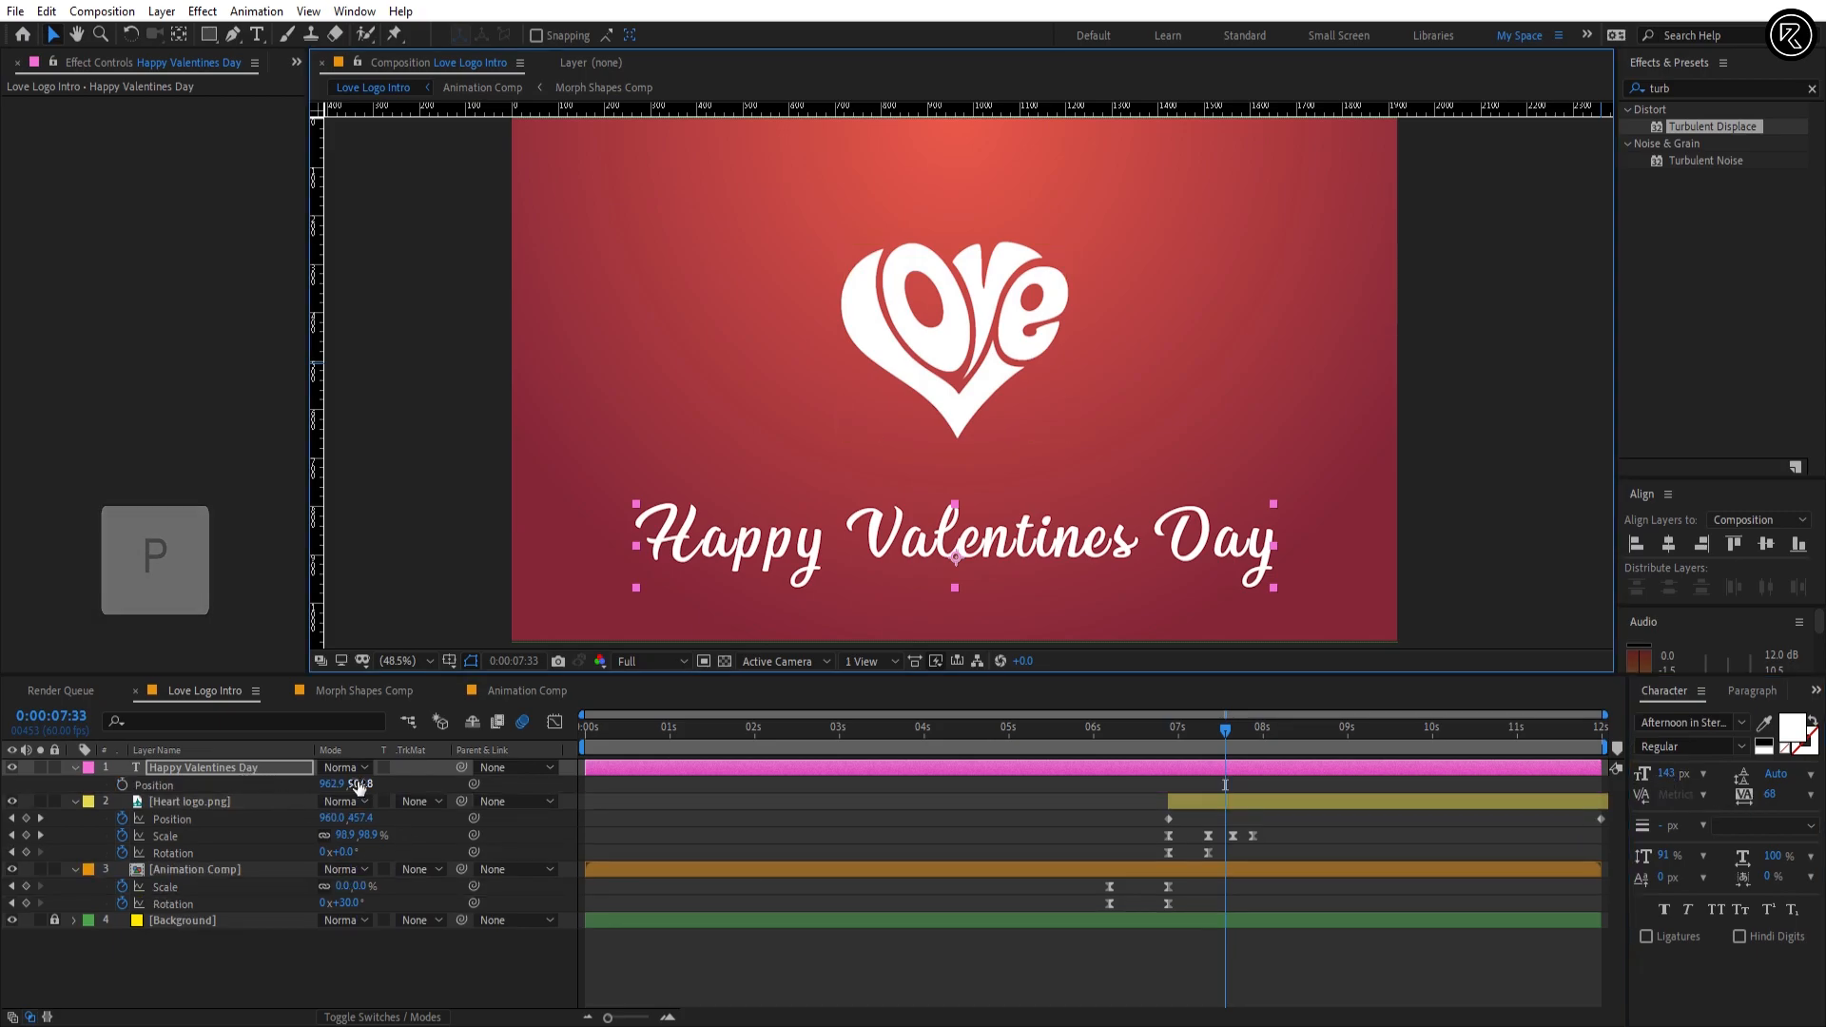
left_click_drag(356, 784, 349, 784)
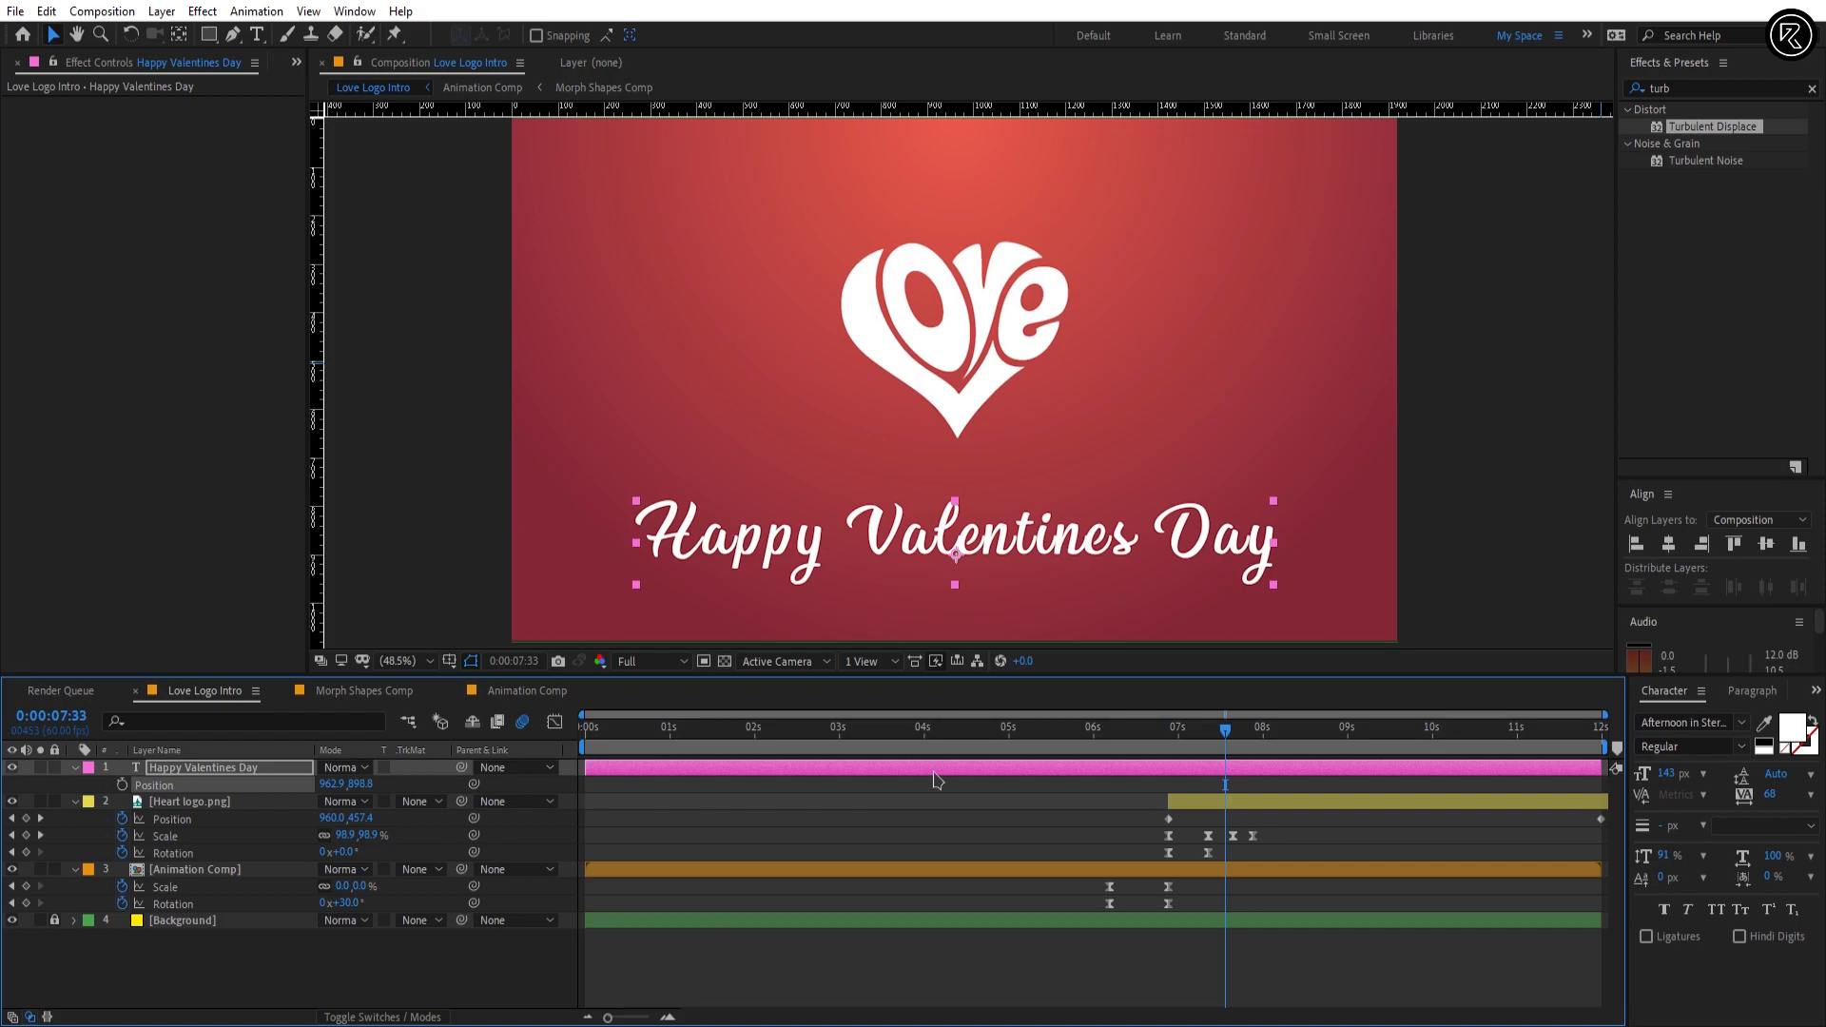
Step: Trim the Happy Valentines Day layer's start to 0:00:07:33 and center its anchor point on the text
key("alt+bracketleft")
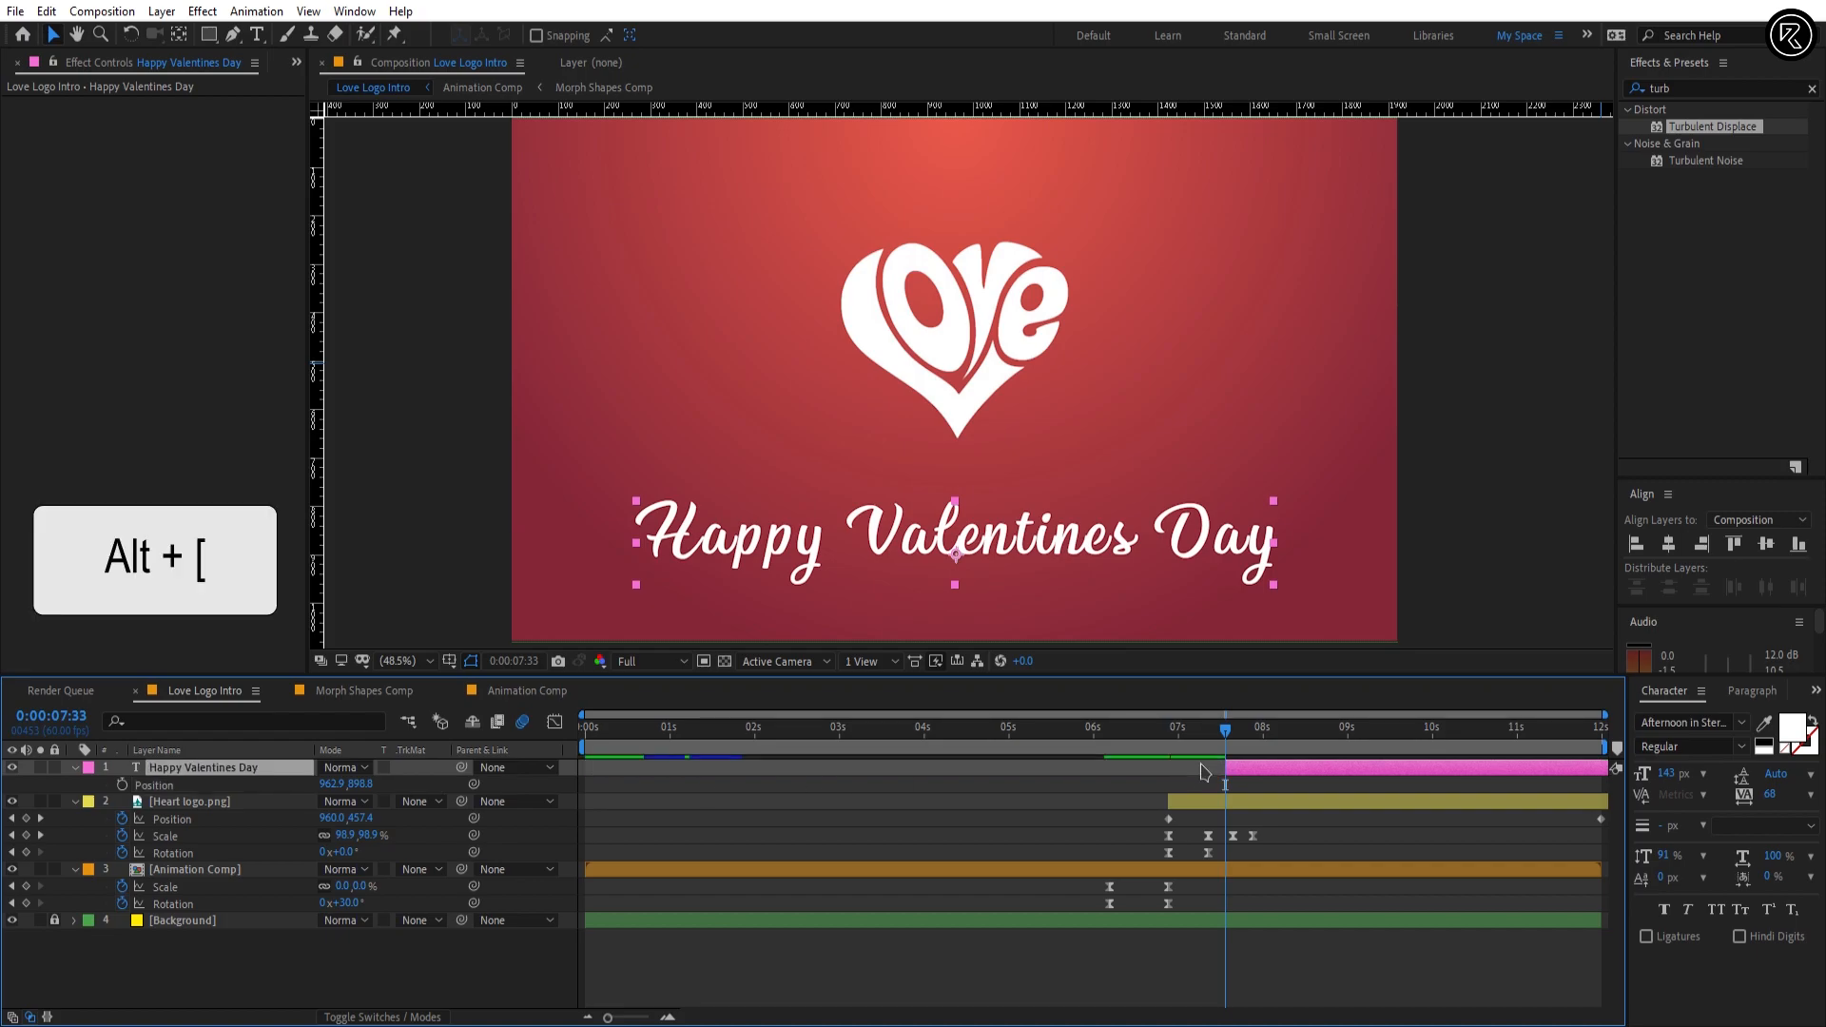
left_click(181, 36)
key("ctrl+alt+Home")
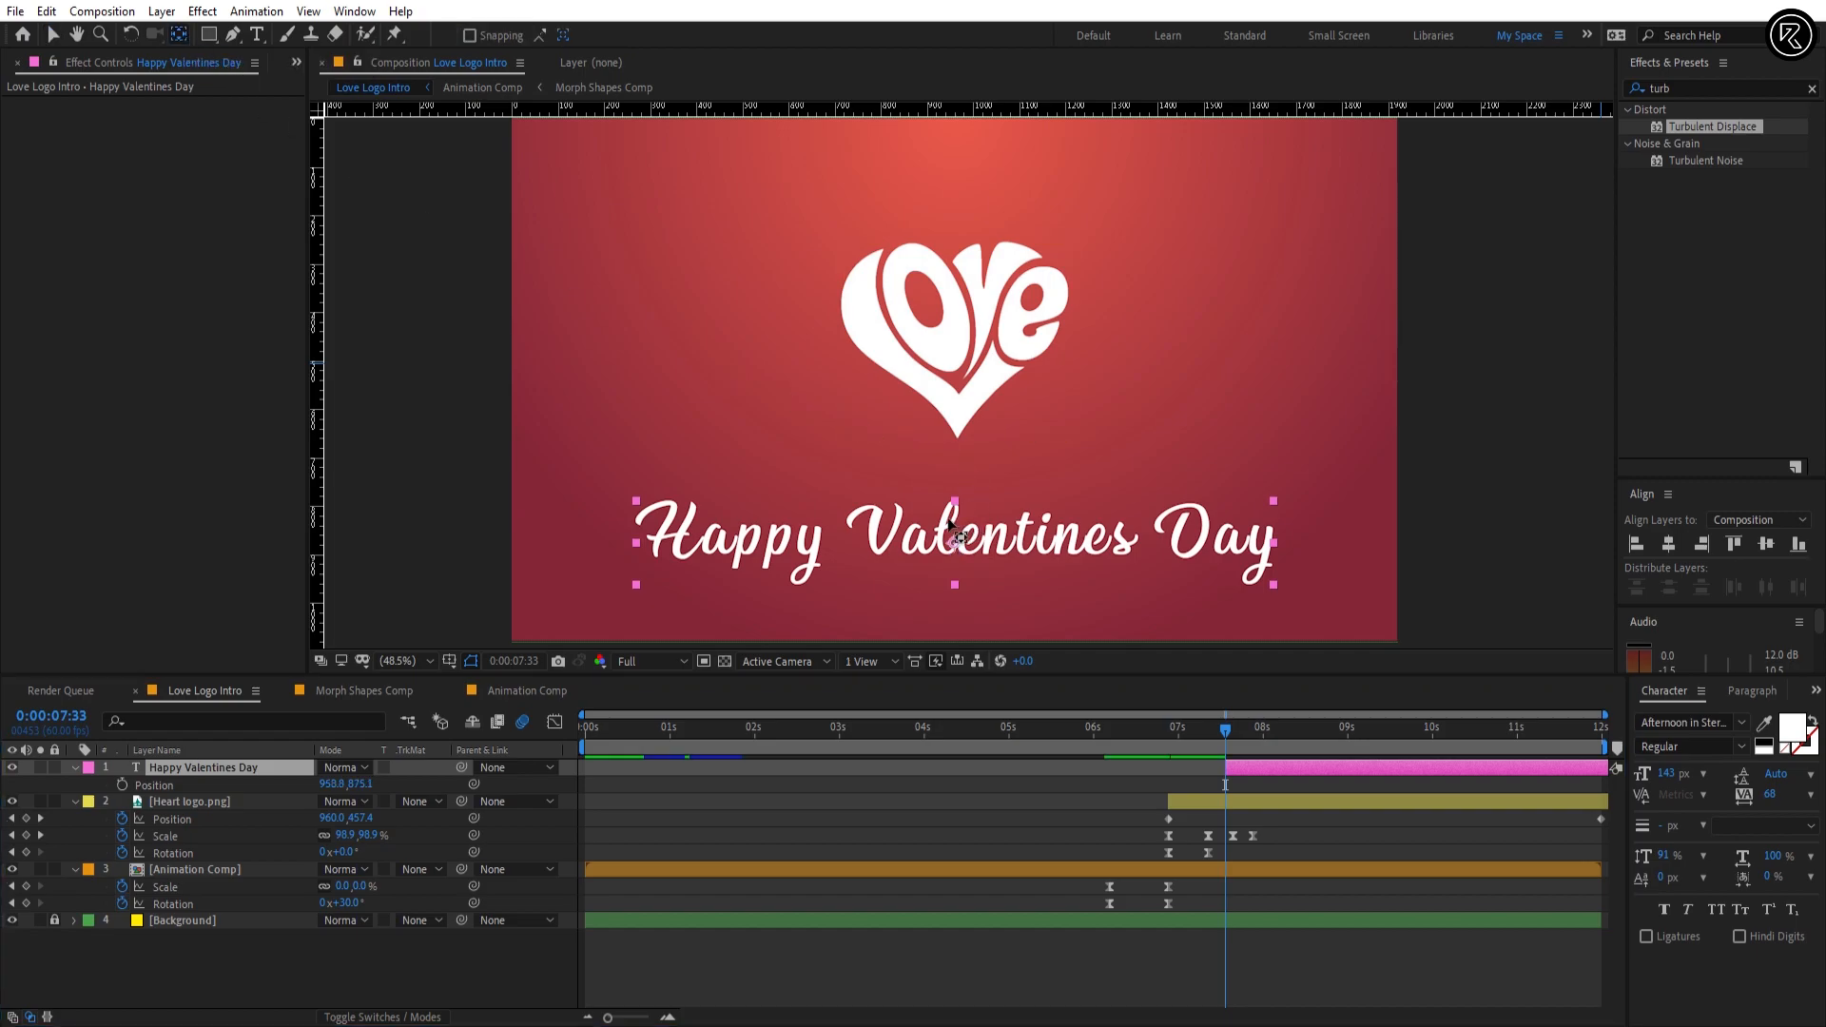
key("v")
left_click(1014, 787)
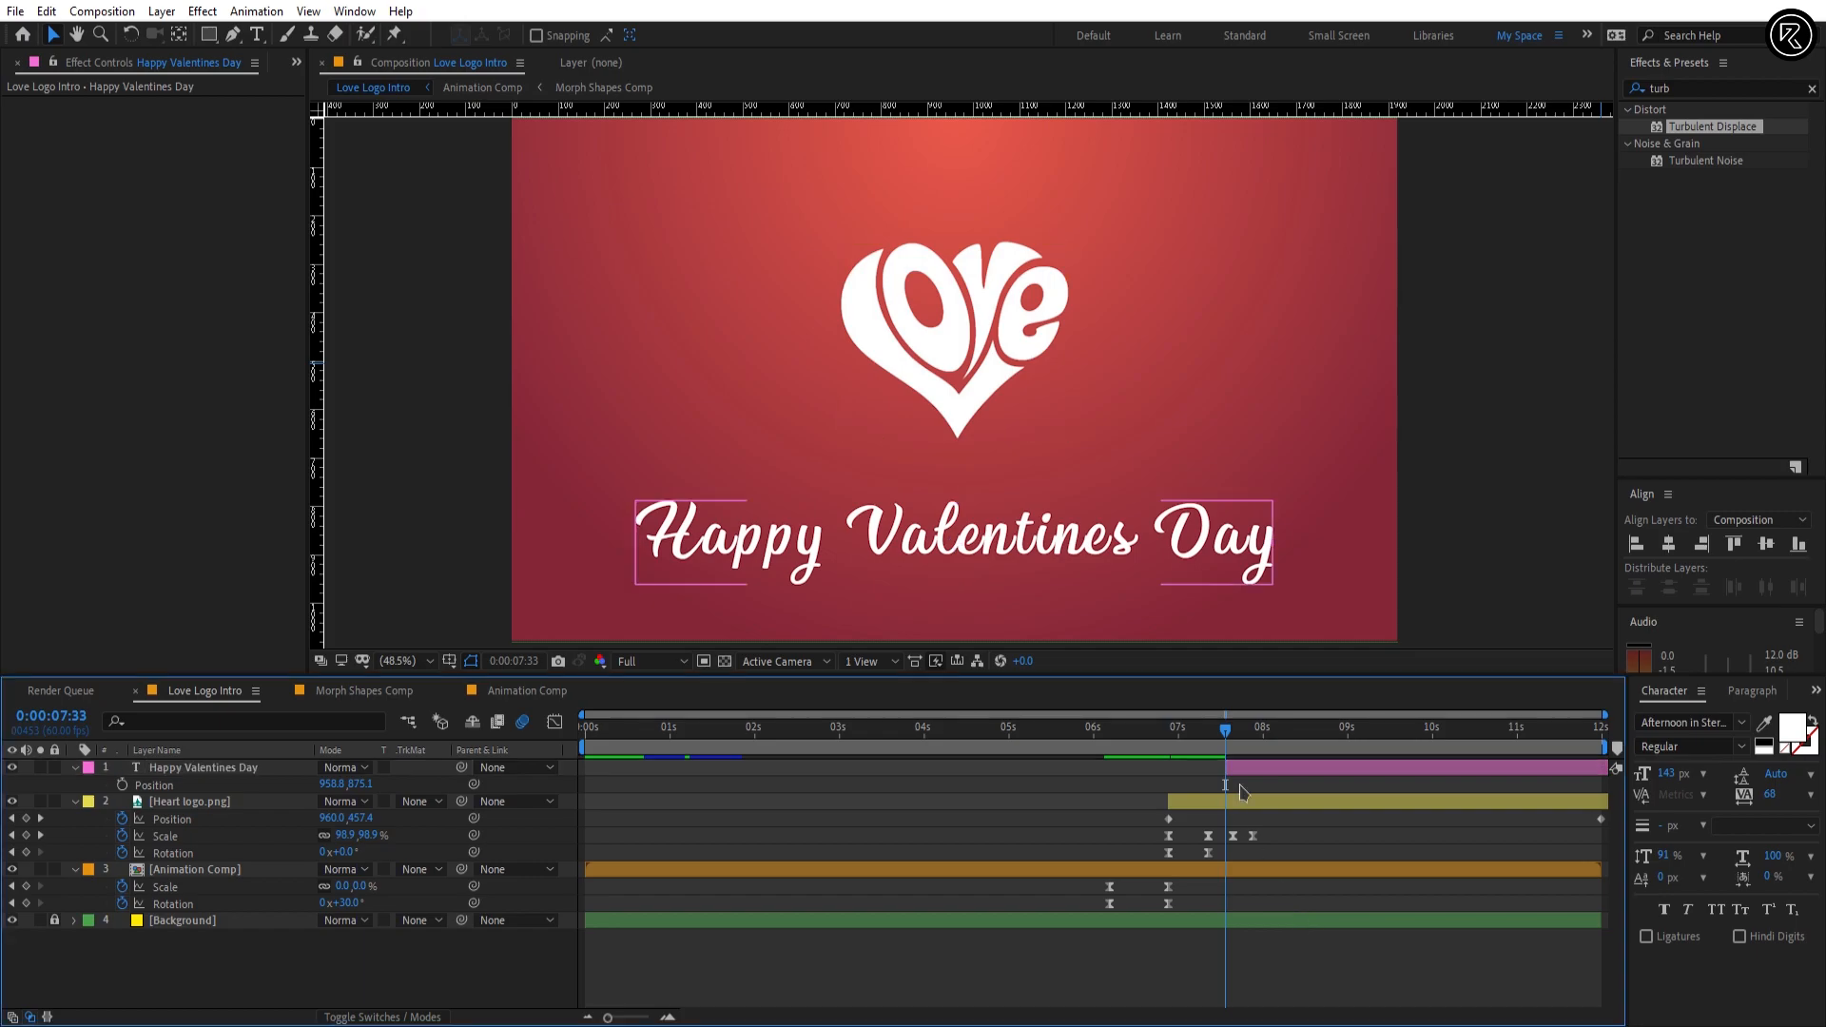
Step: Add an Opacity text animator to the Happy Valentines Day layer and expand its Range Selector 1
left_click(77, 768)
left_click(77, 768)
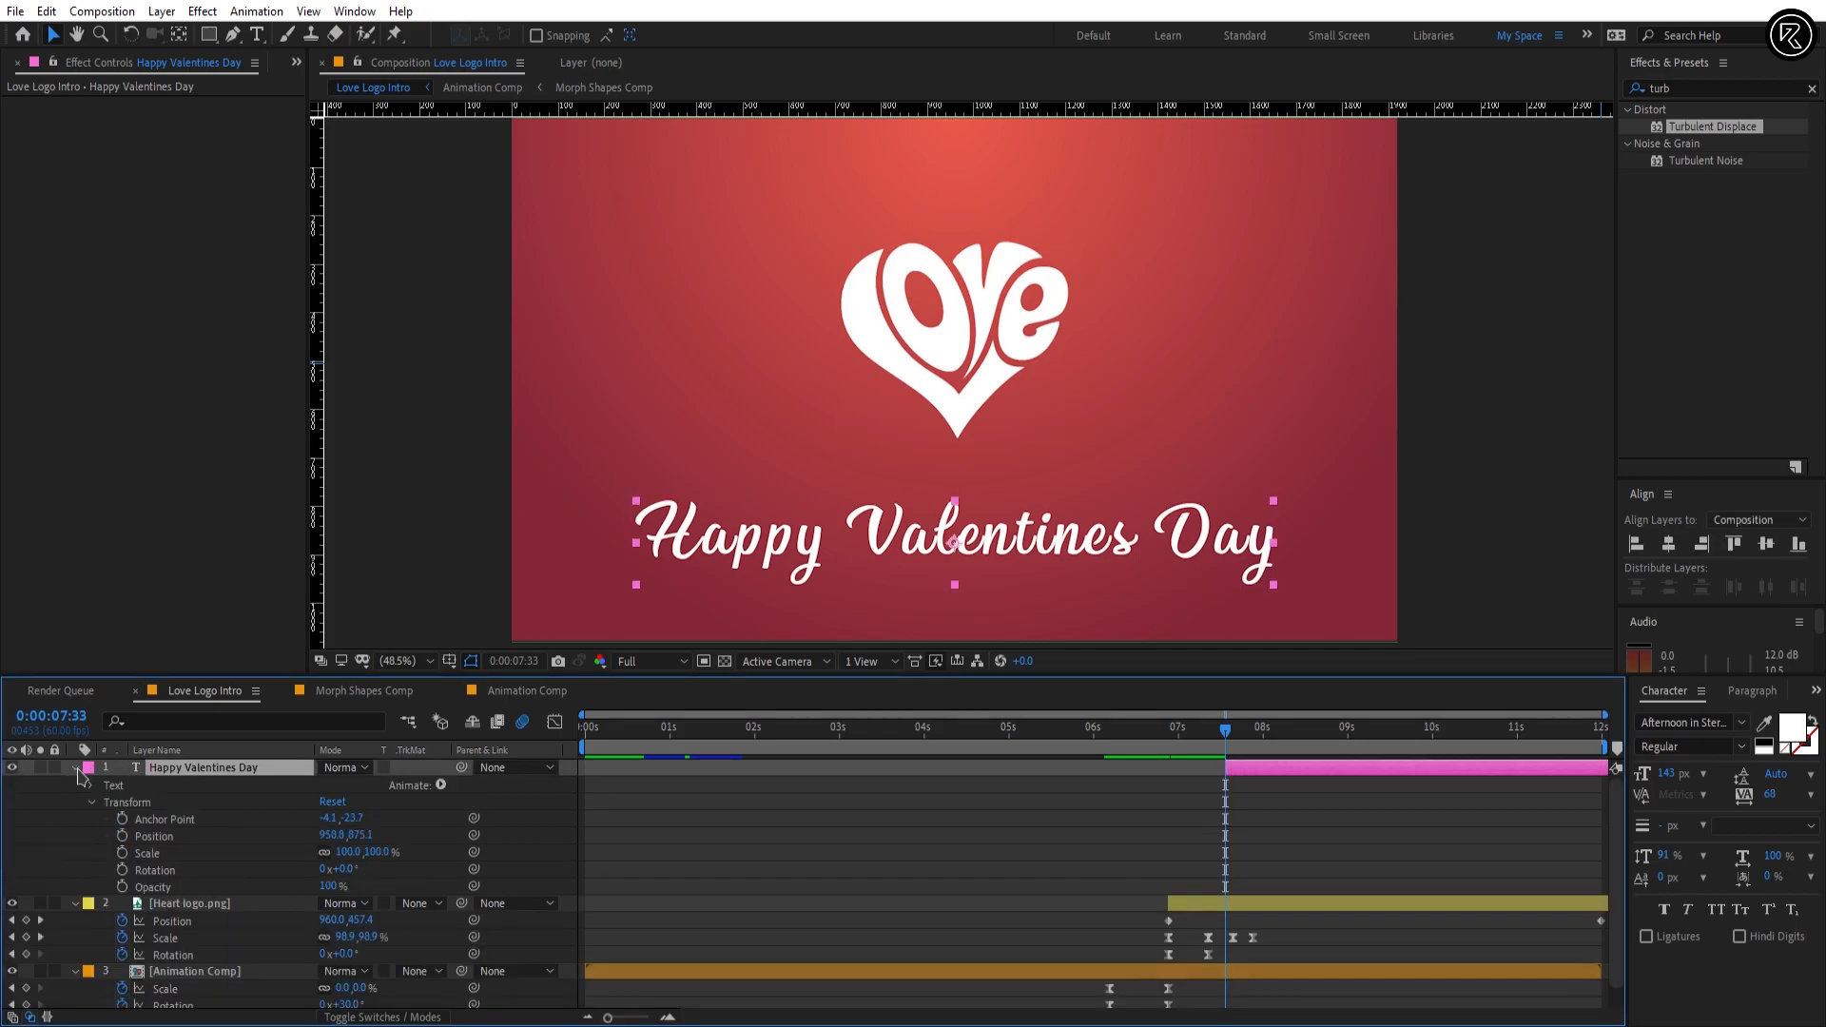
left_click(438, 789)
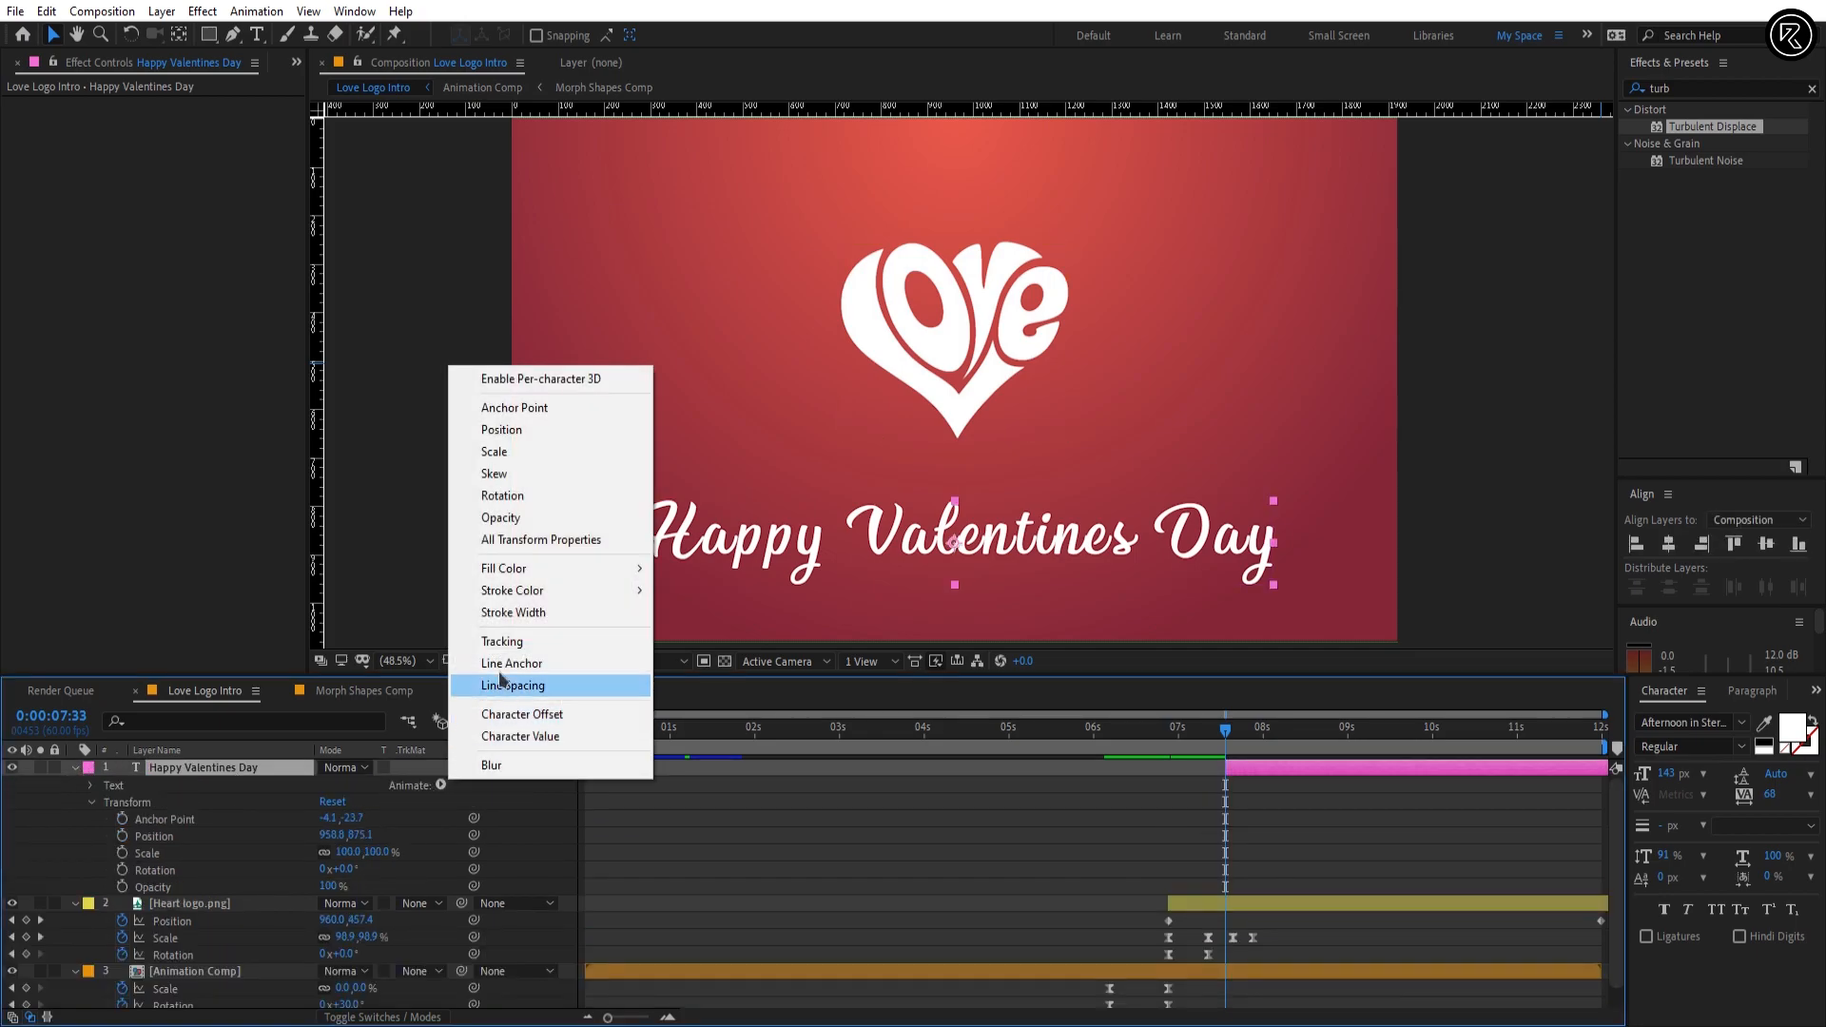
left_click(518, 525)
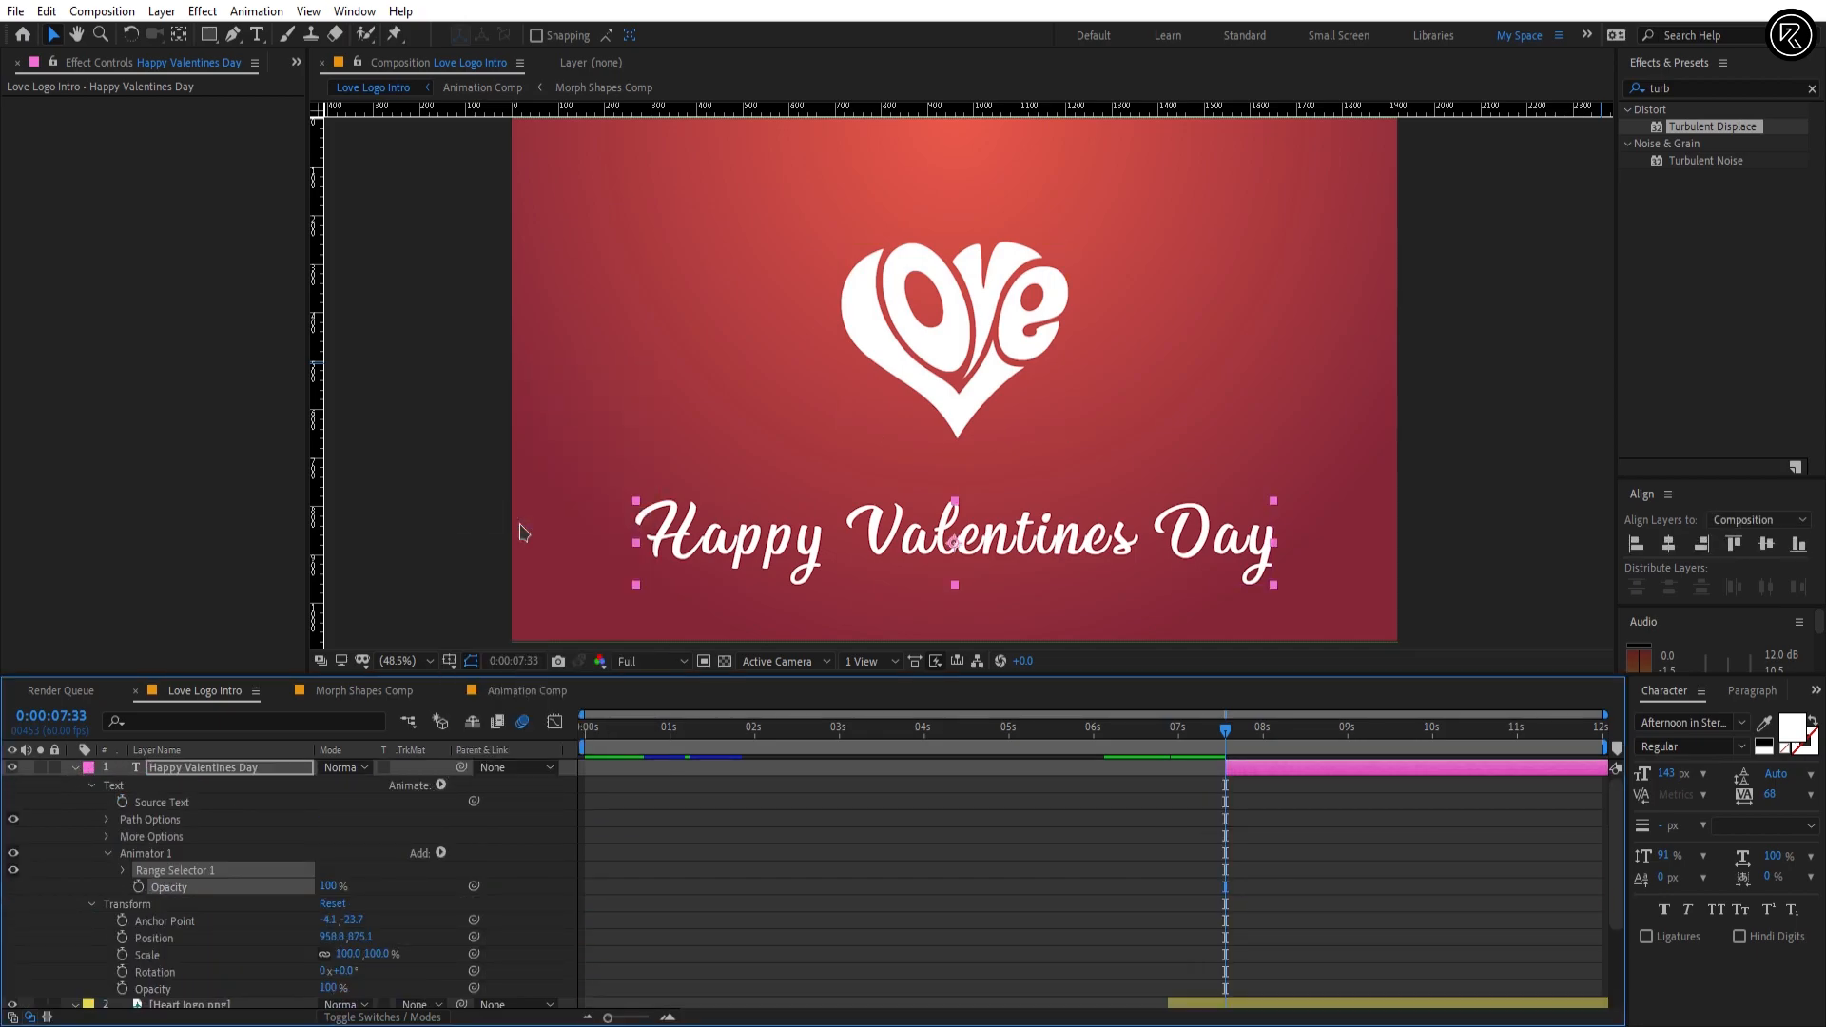
left_click(125, 872)
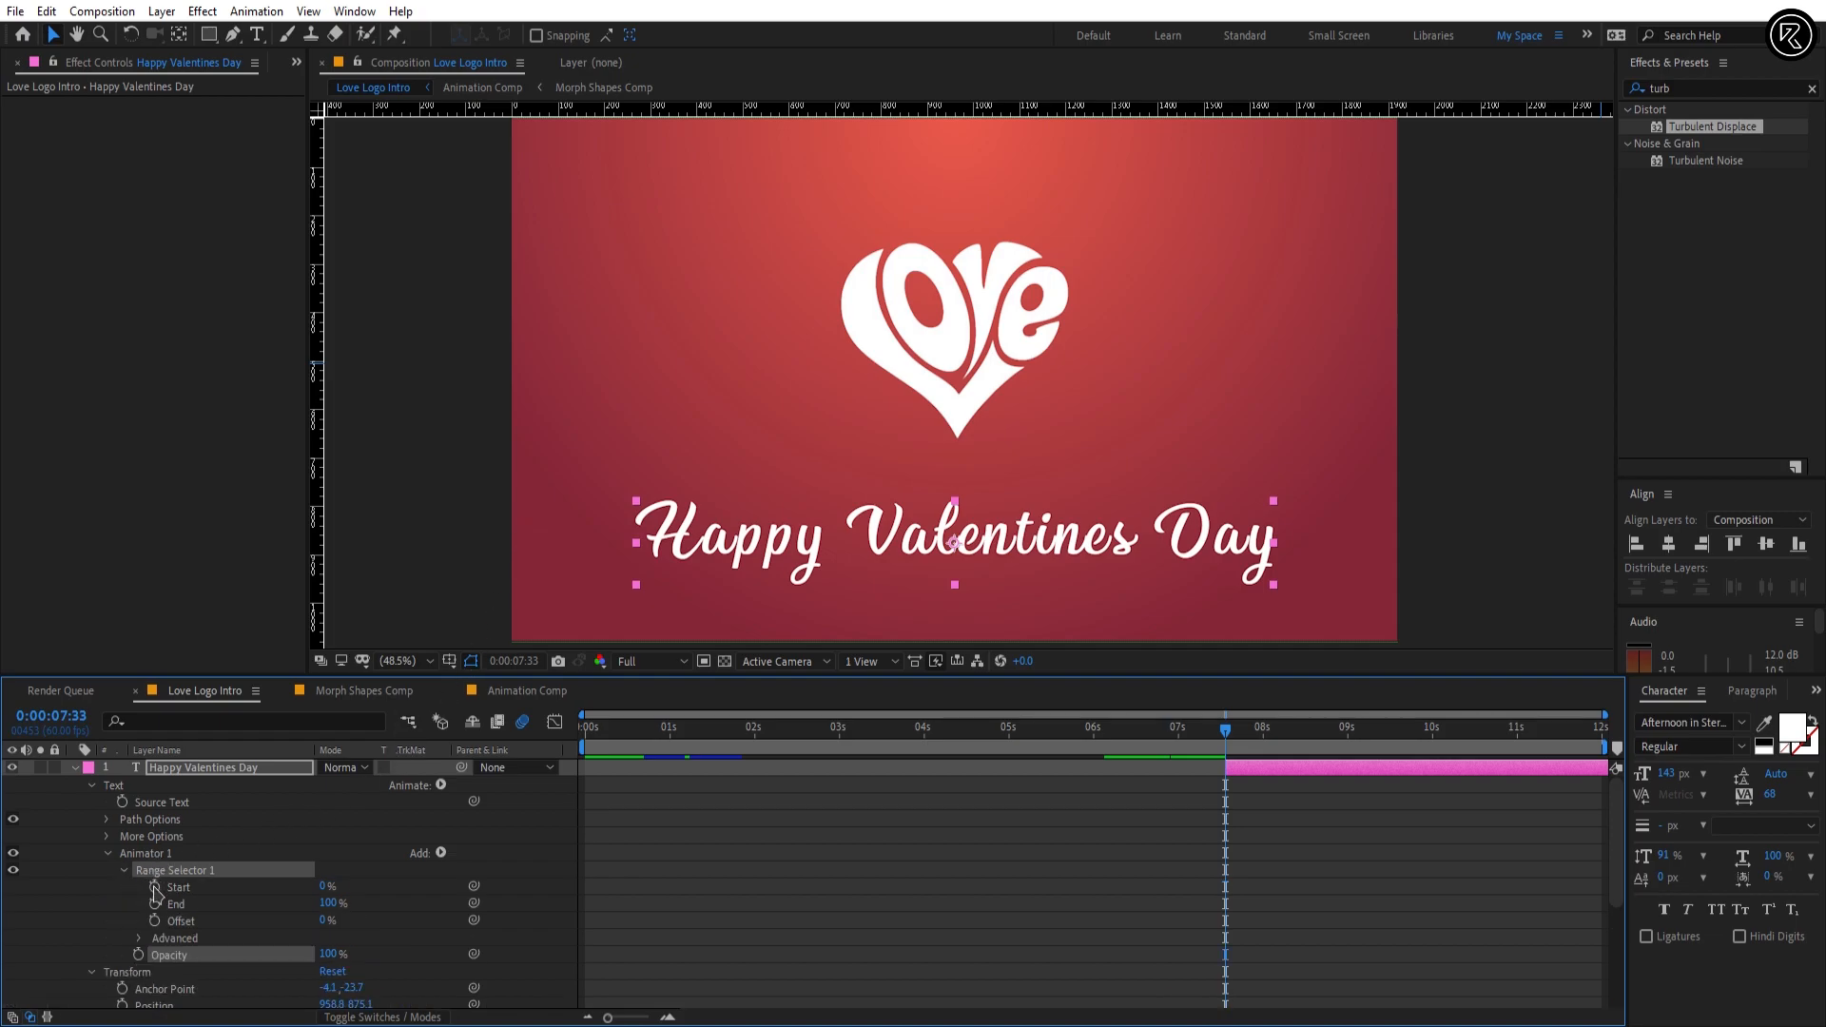
Step: Keyframe Range Selector 1's Start at 0% at 0:00:07:33 and 100% at 0:00:08:33
left_click(154, 887)
left_click(63, 715)
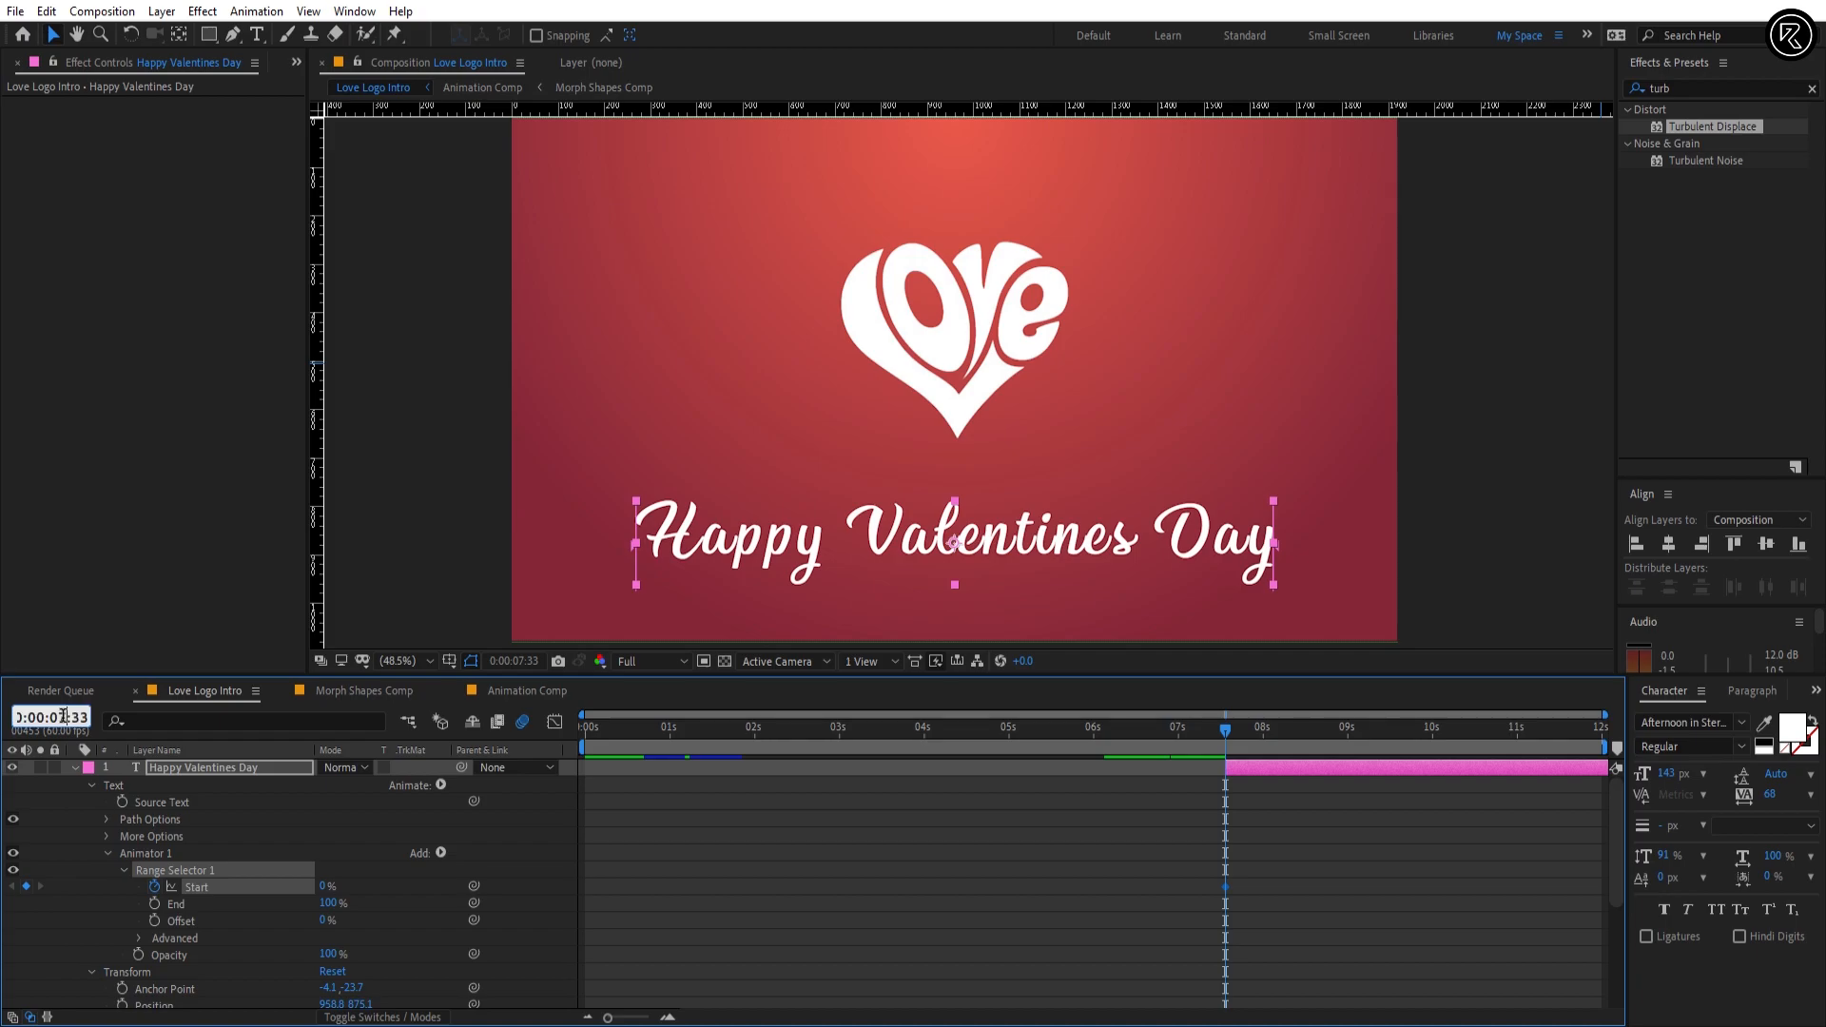
type("0:00:08:33")
key("Return")
left_click(325, 887)
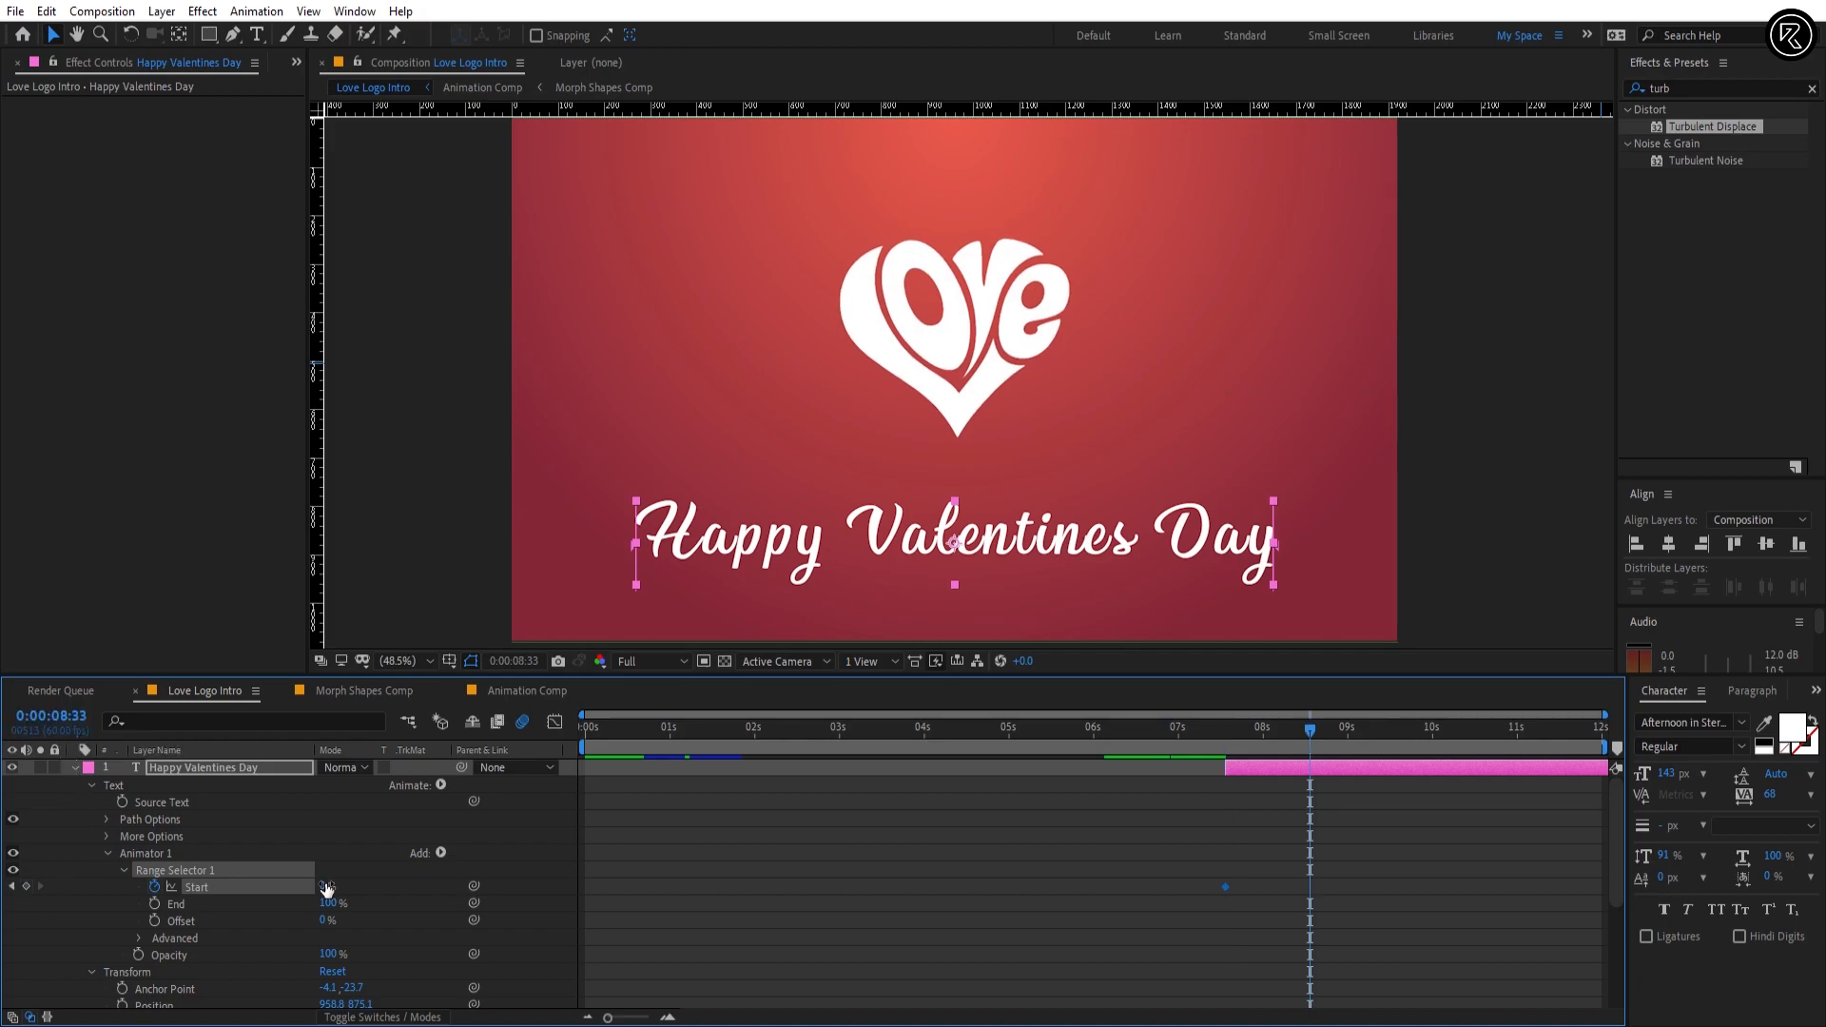
type("100")
key("Return")
Step: Set Animator 1's Opacity to 0% and turn on Randomize Order in the range selector's Advanced options
left_click_drag(328, 955, 178, 951)
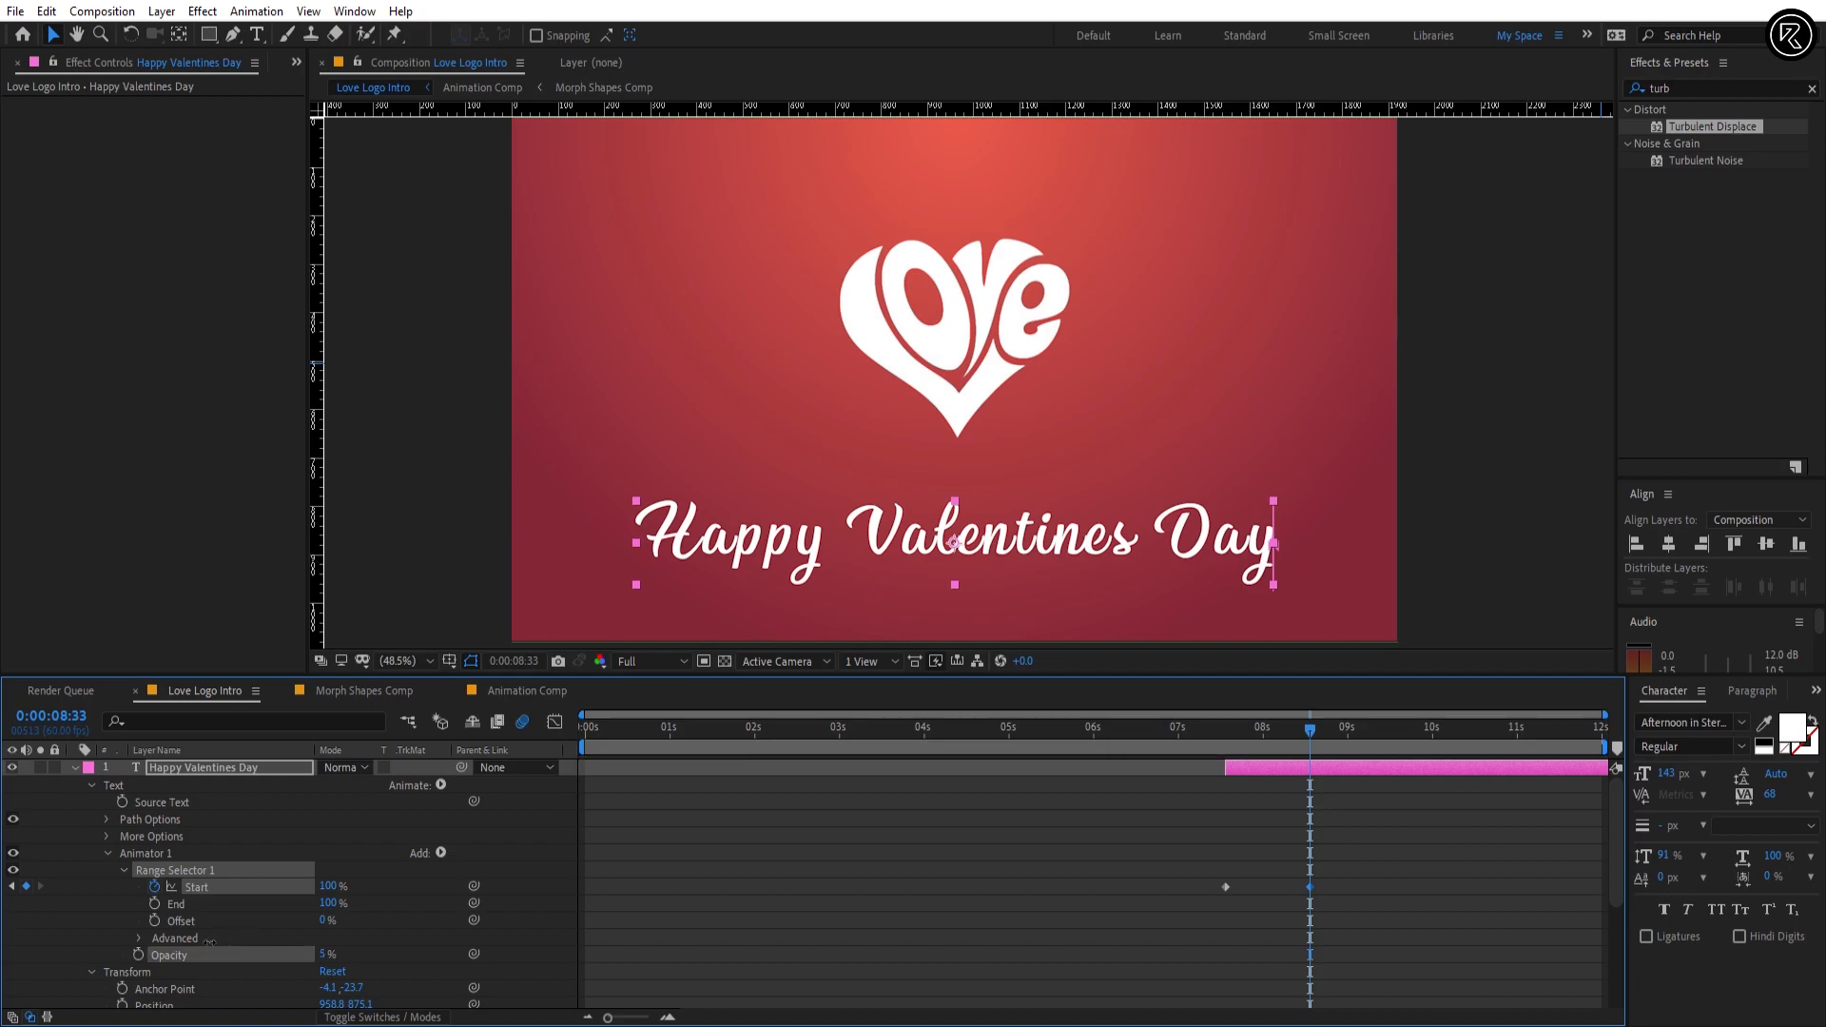
scroll(178, 940, "down", 1)
left_click(139, 888)
scroll(171, 891, "down", 2)
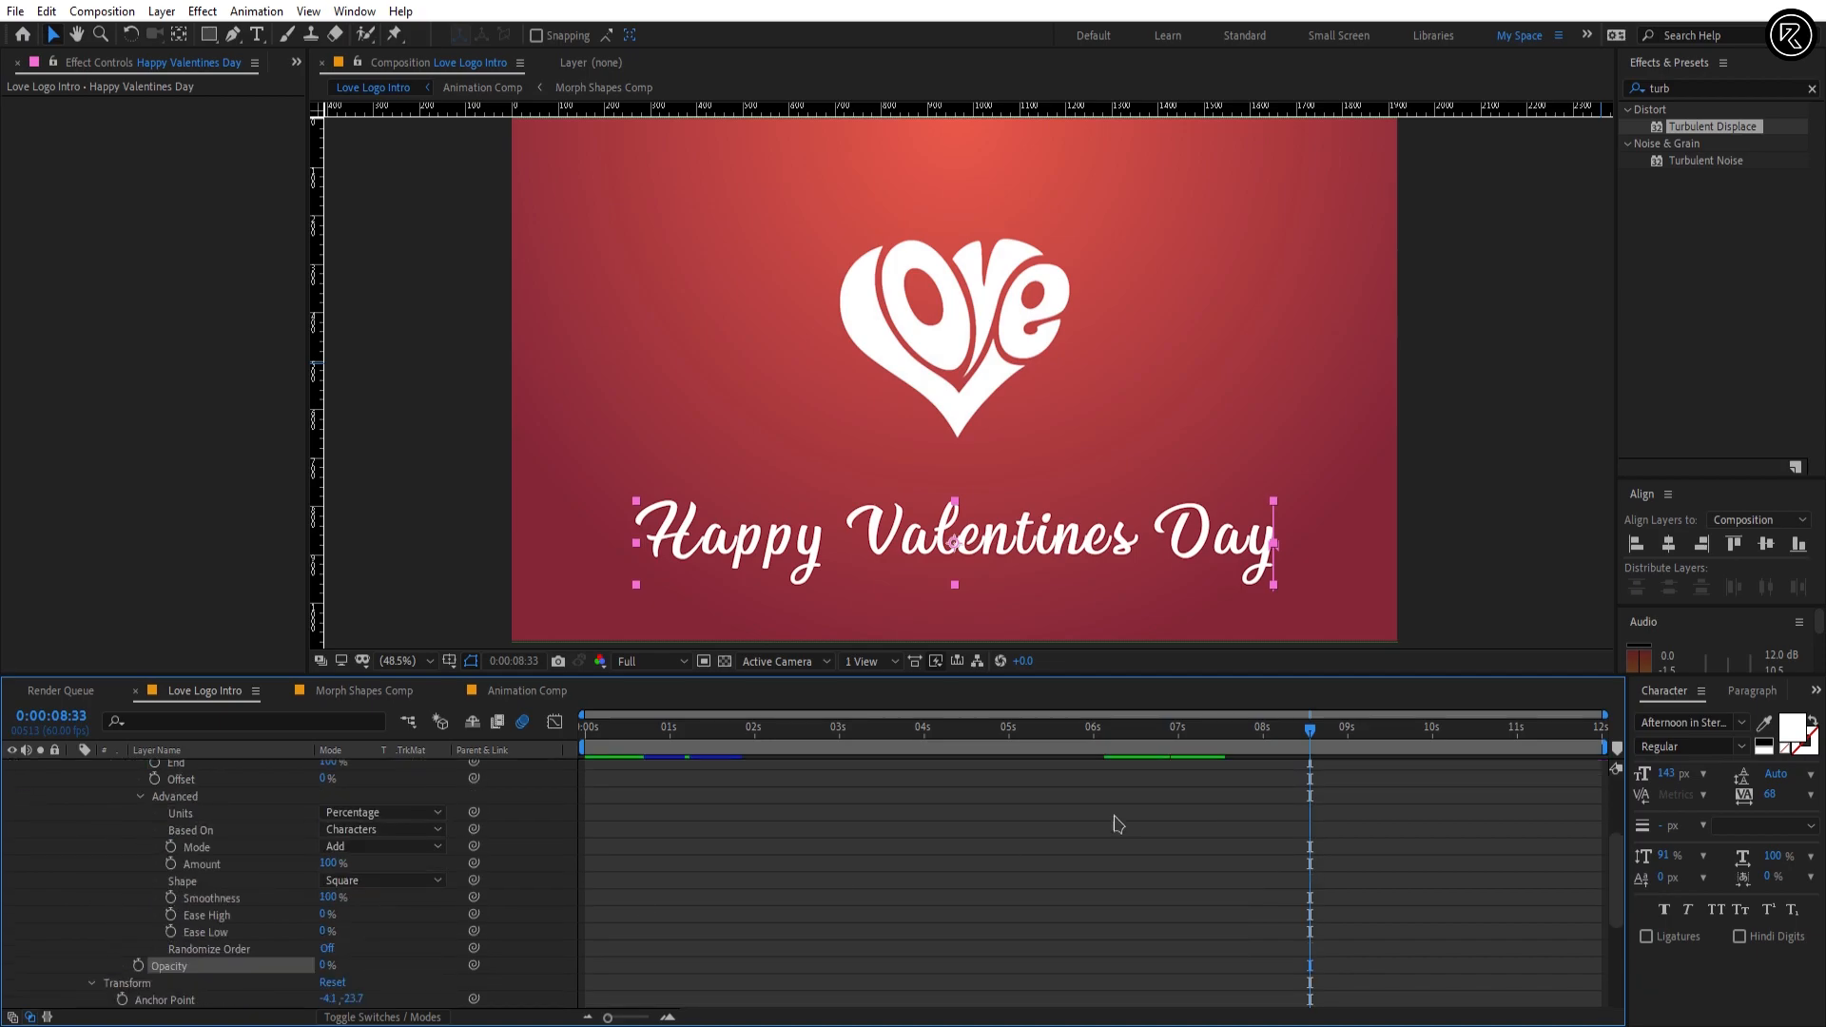
mouse_move(1310, 730)
left_mouse_down()
mouse_move(1244, 732)
mouse_move(1311, 734)
left_mouse_up()
left_click(325, 950)
Step: Add a Tracking text animator to the Happy Valentines Day layer with the playhead at 0:00:07:33
scroll(1313, 775, "up", 2)
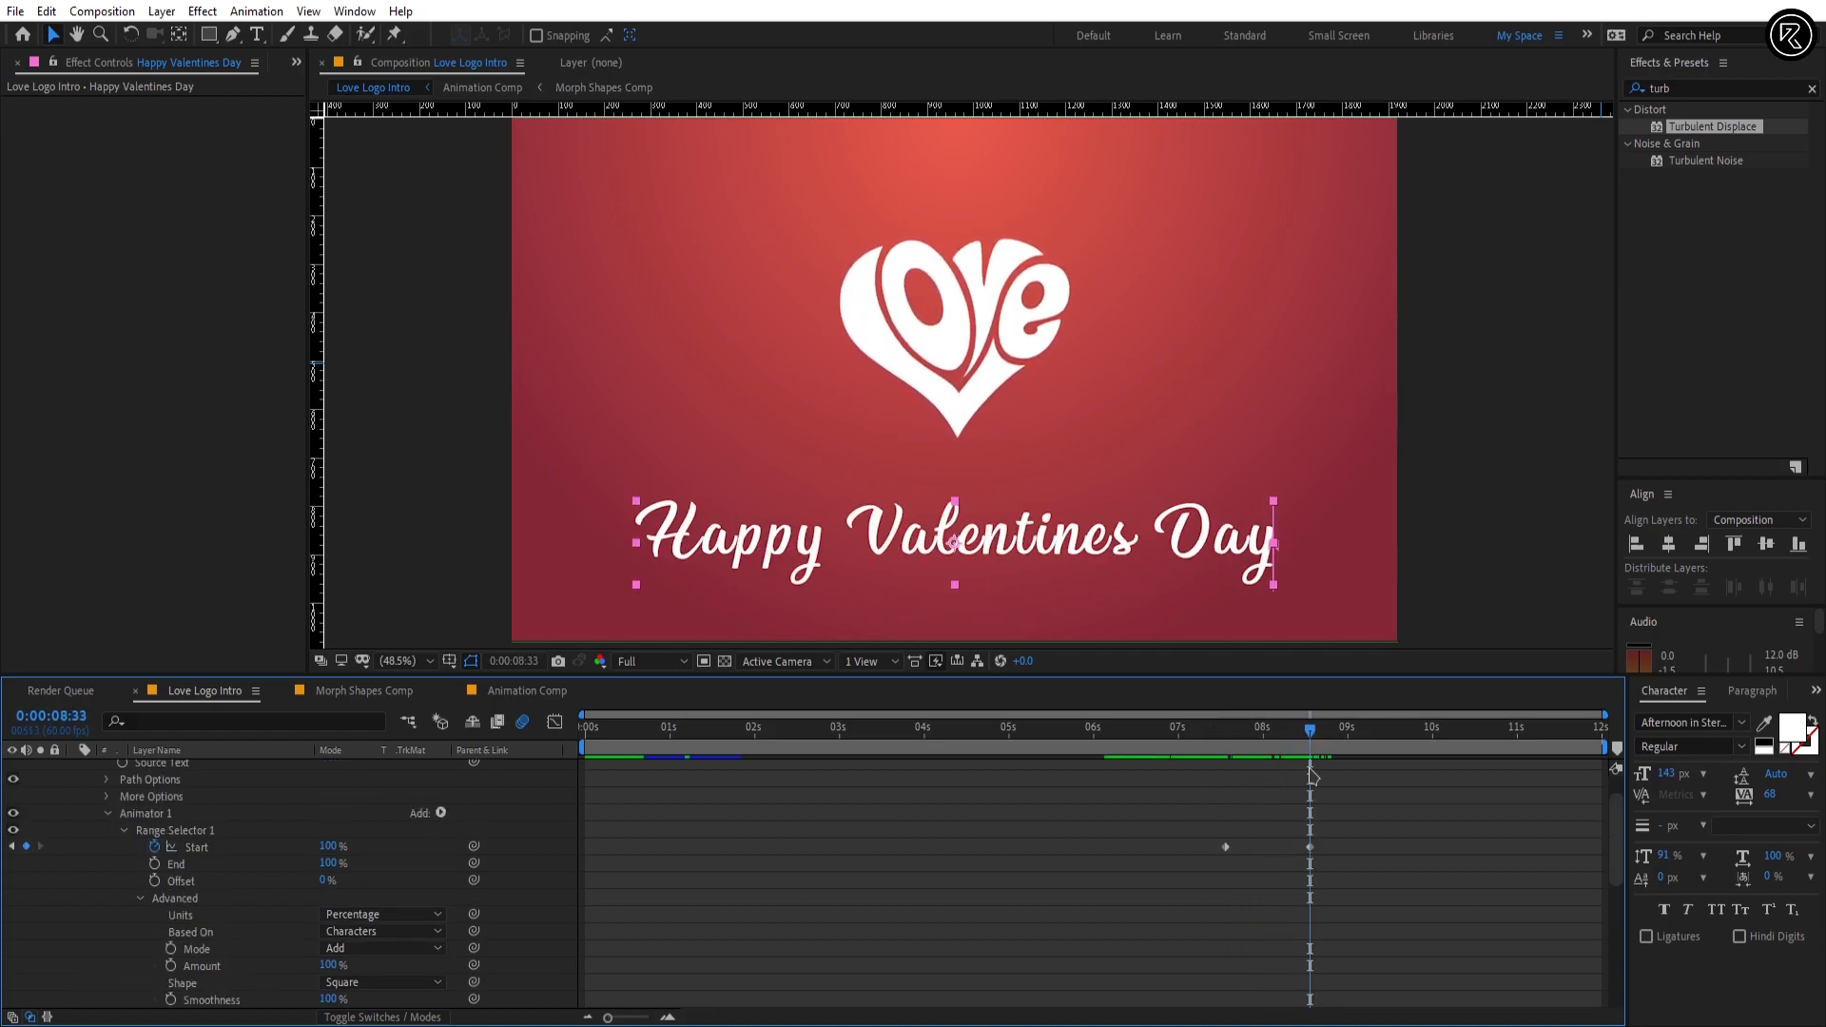
scroll(1312, 776, "up", 1)
key("j")
left_click(441, 786)
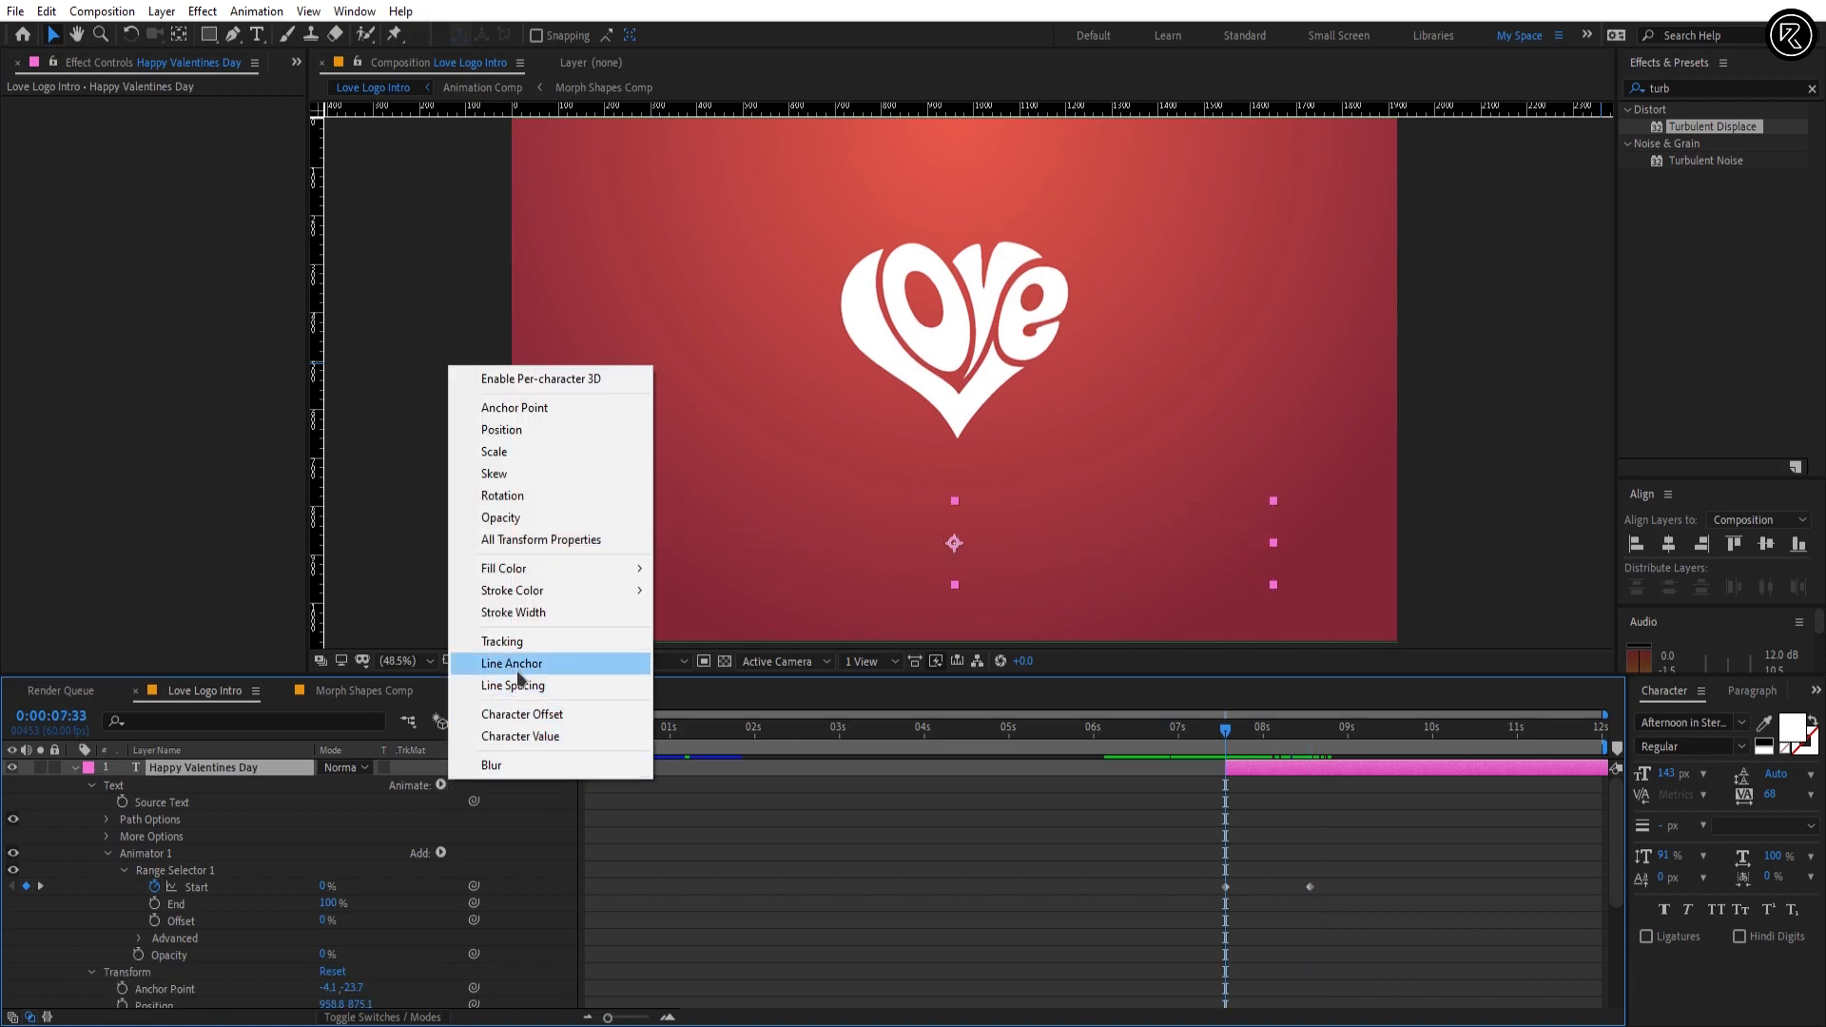
left_click(525, 643)
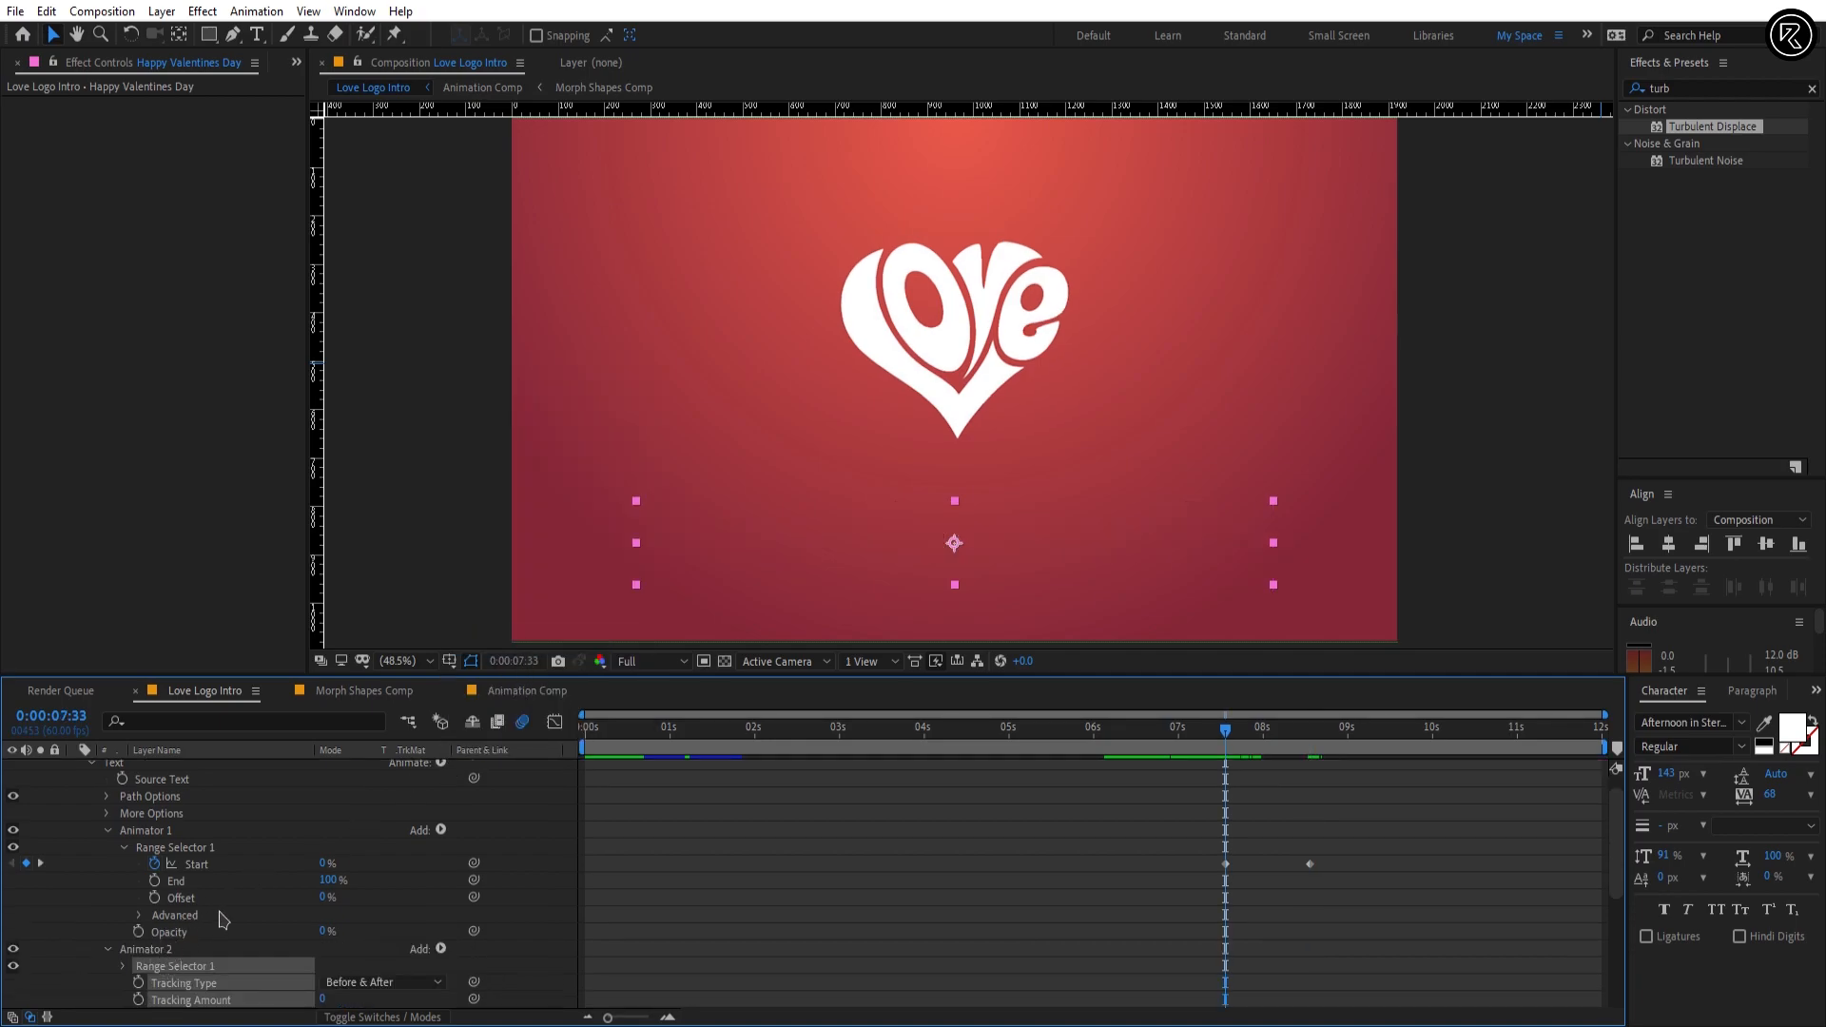
Step: Keyframe Animator 2's Tracking Amount at 0 at 0:00:07:33 and 5 at 0:00:11:59, and preview the text animation
scroll(221, 918, "down", 1)
left_click(138, 949)
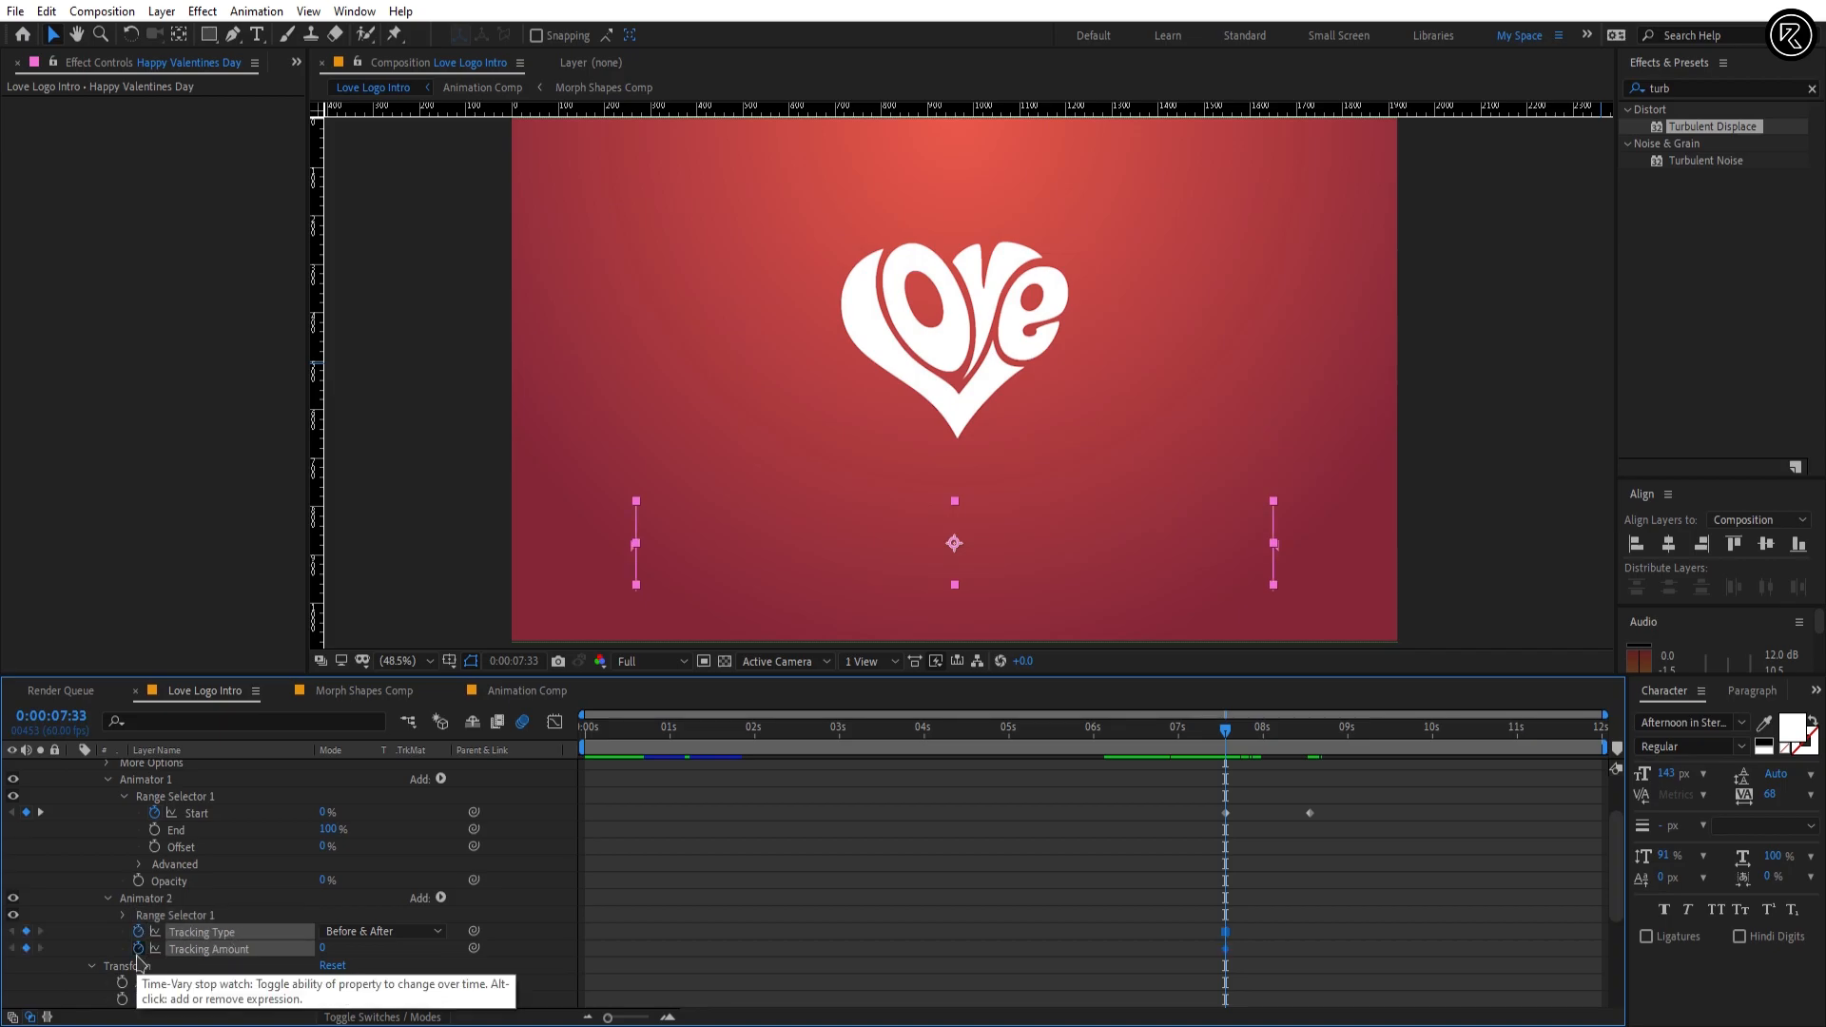
left_click_drag(1567, 729, 1606, 733)
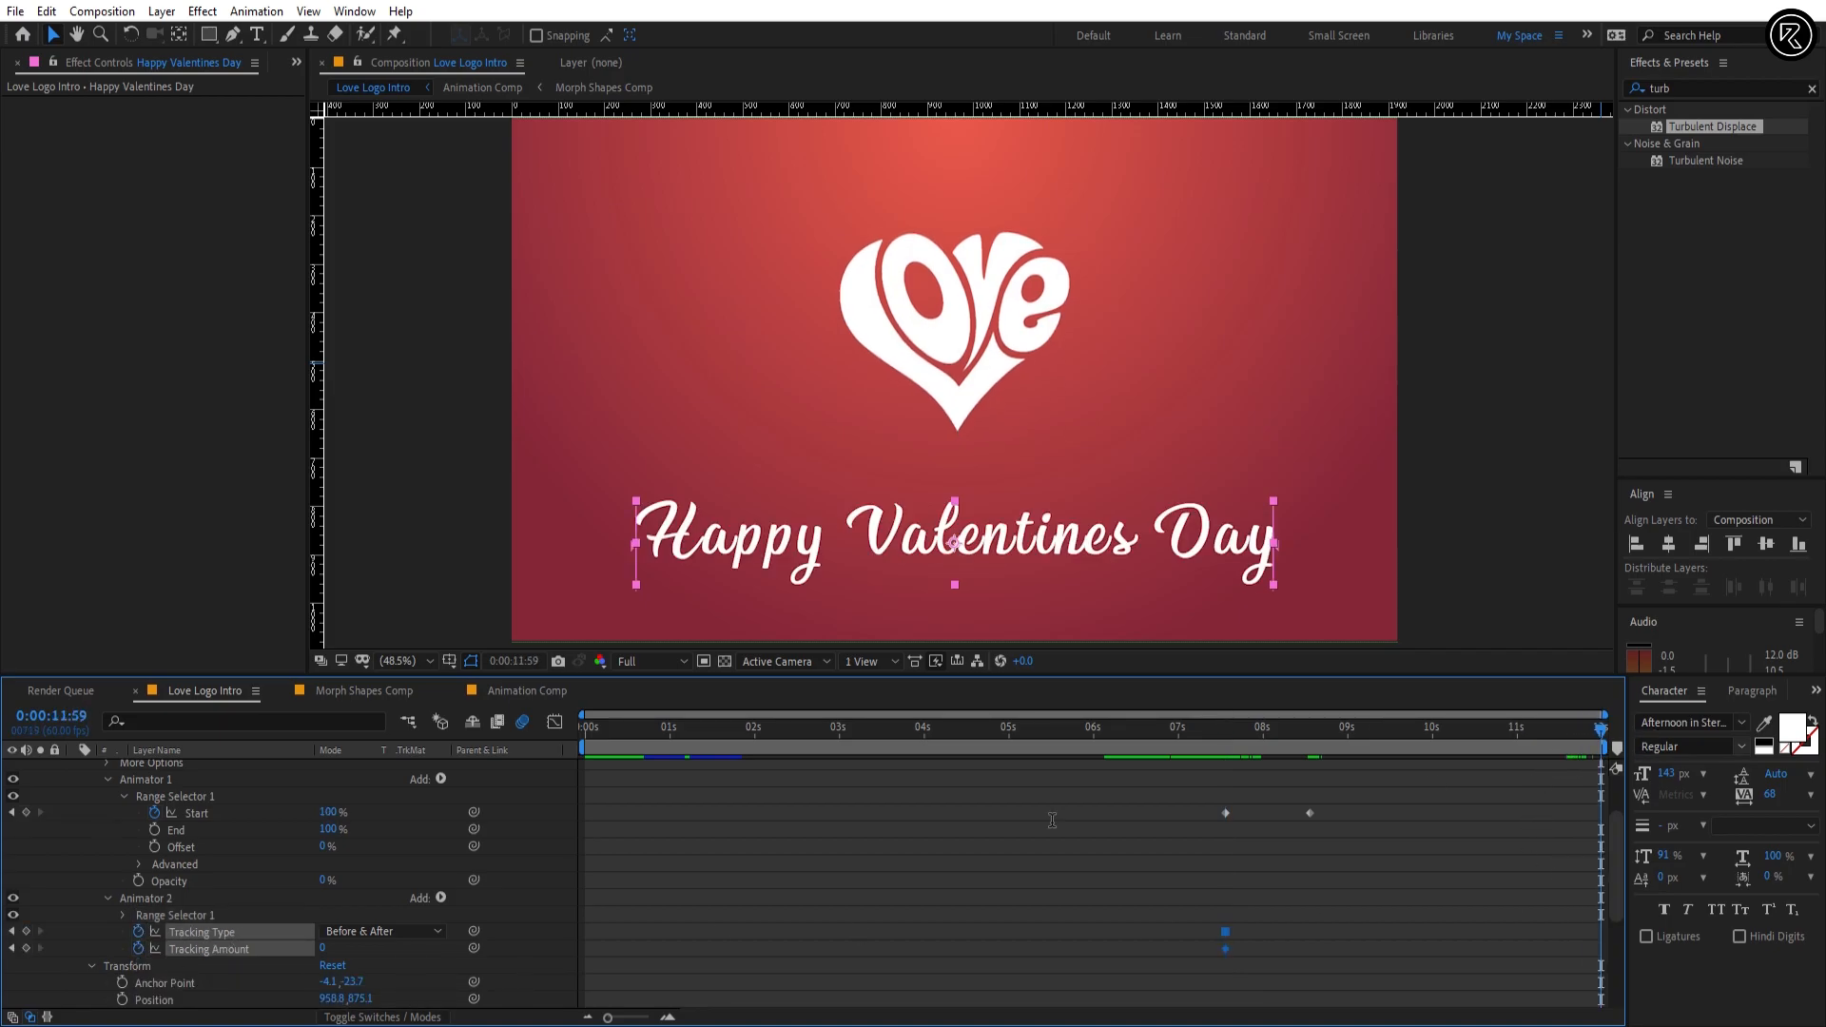
left_click(322, 949)
type("5")
key("Return")
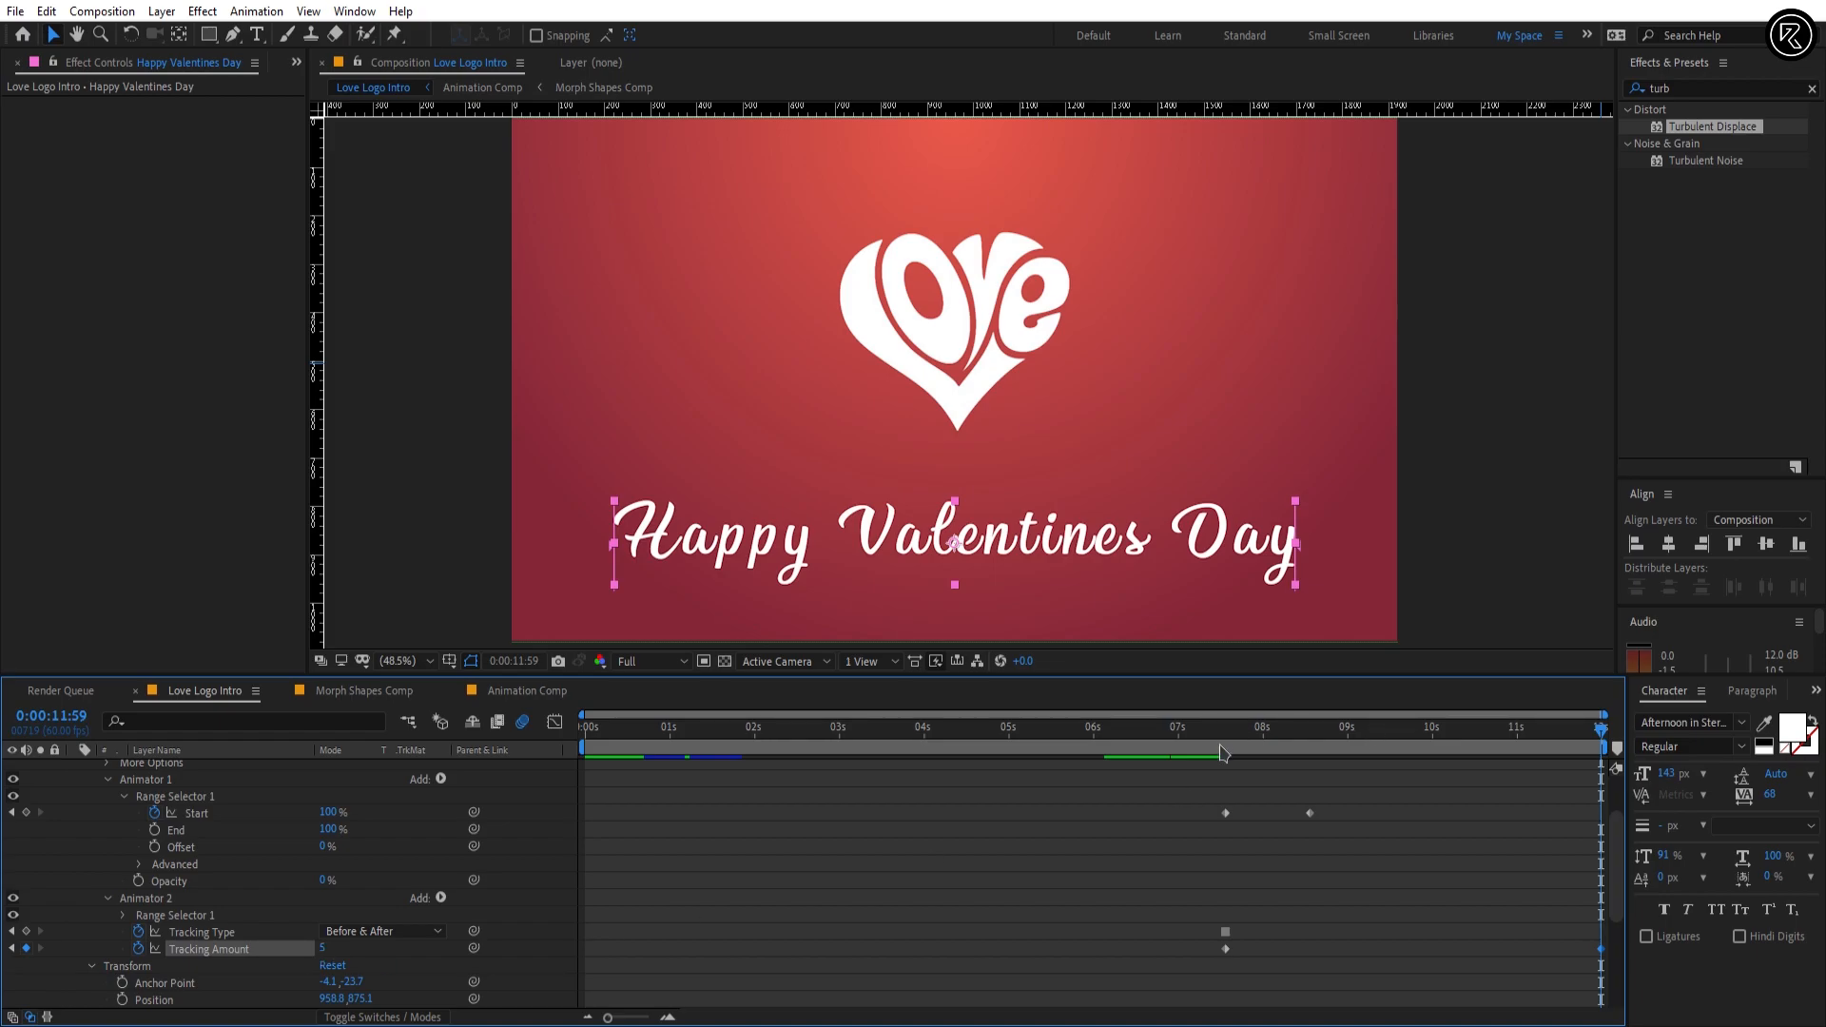
key("space")
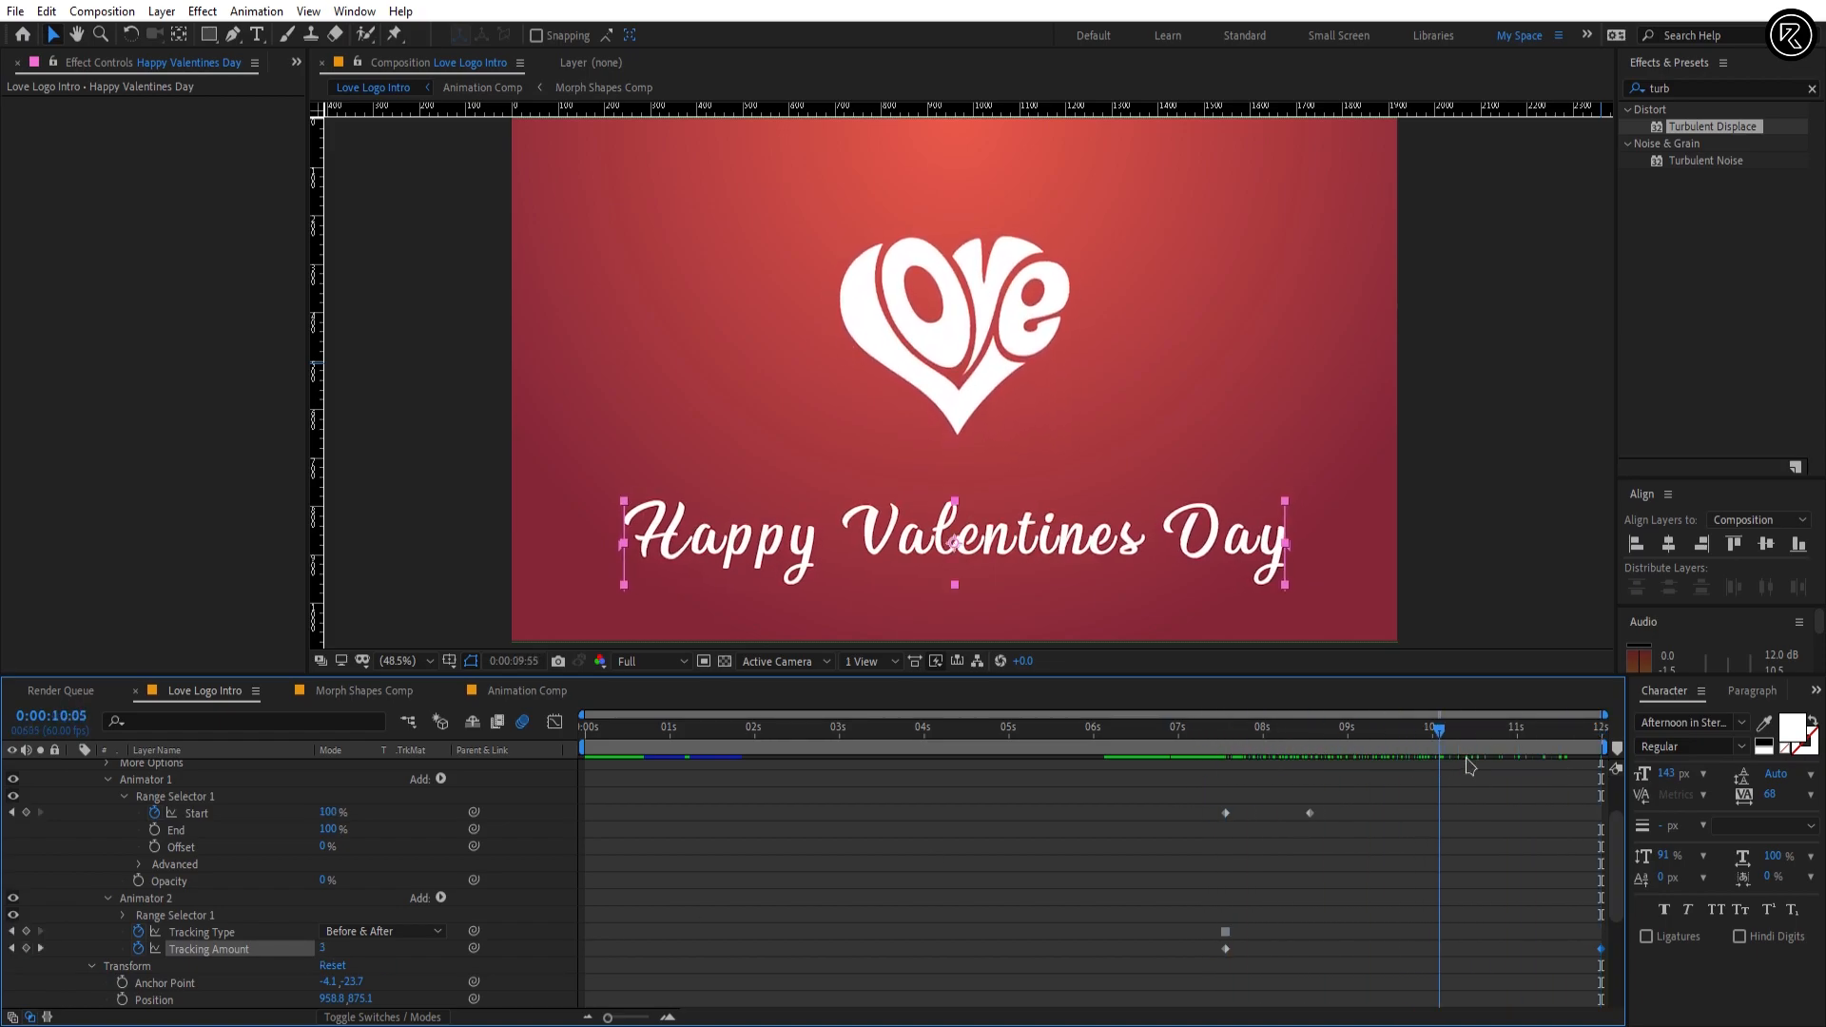
Step: Pre-compose the Happy Valentines Day, Heart logo.png and Animation Comp layers as Main Comp, moving all attributes into it
scroll(1283, 871, "up", 2)
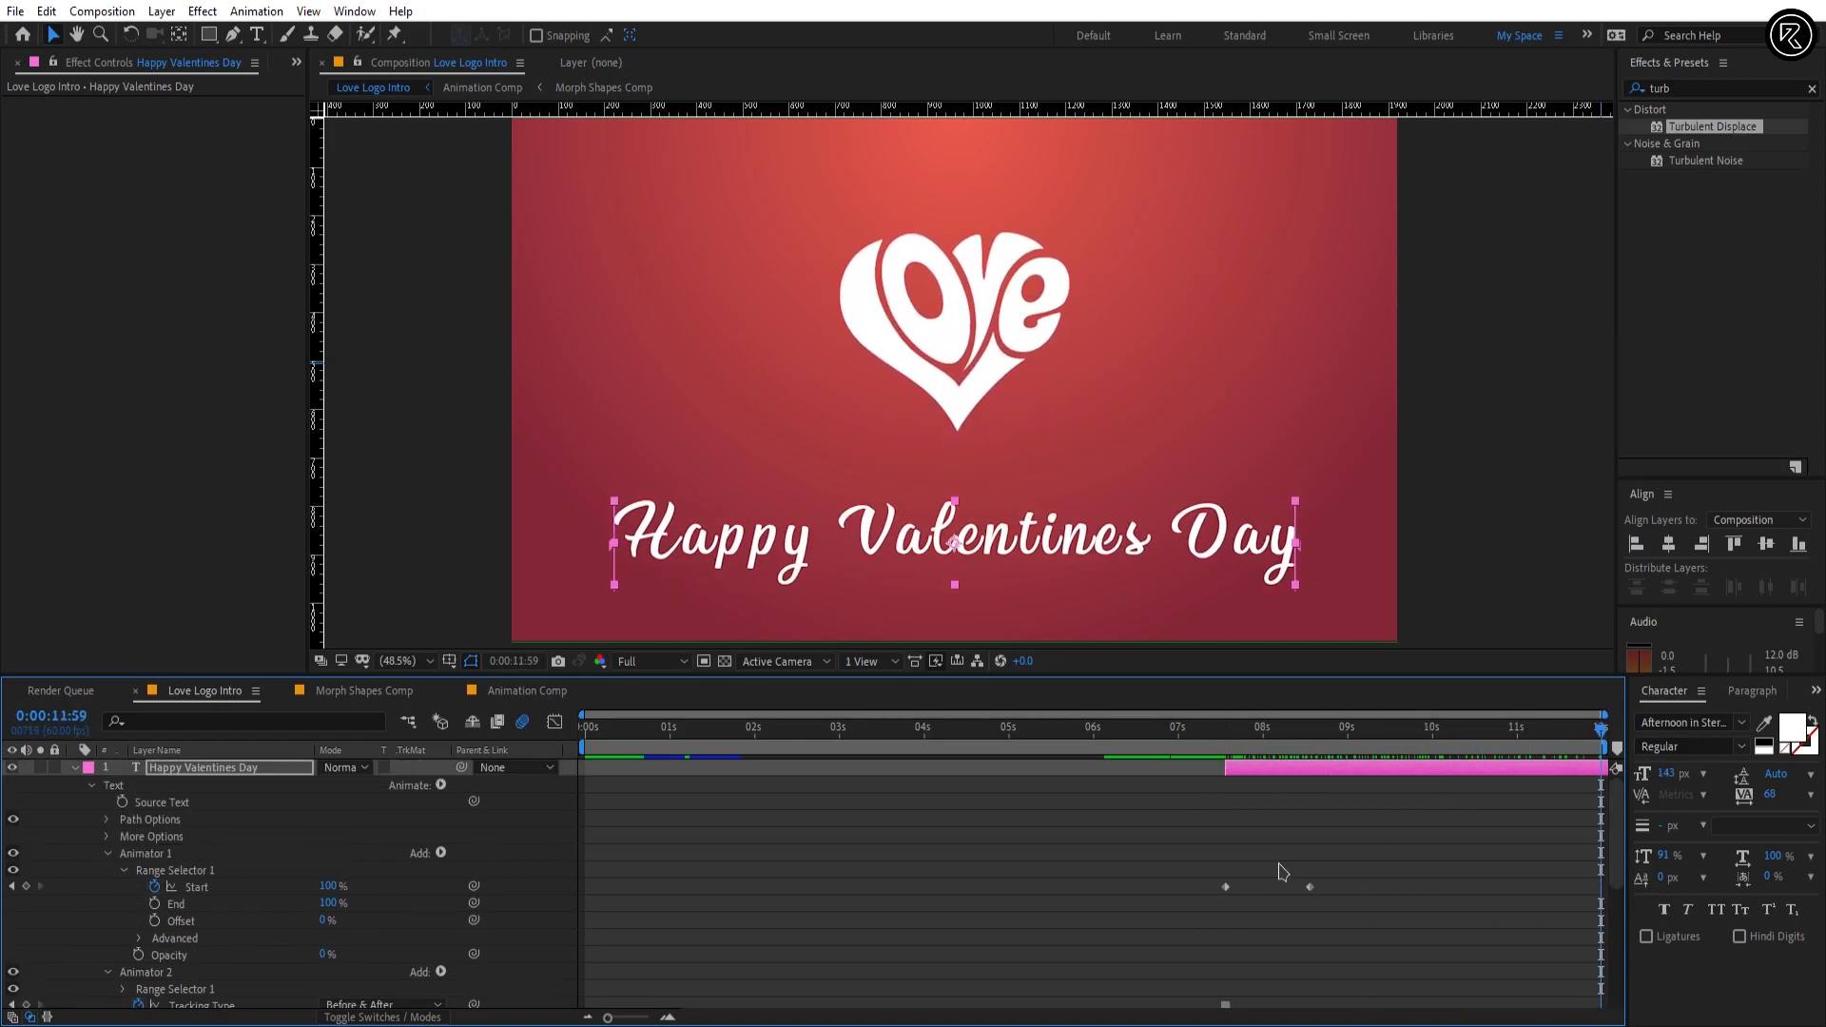
left_click(76, 770)
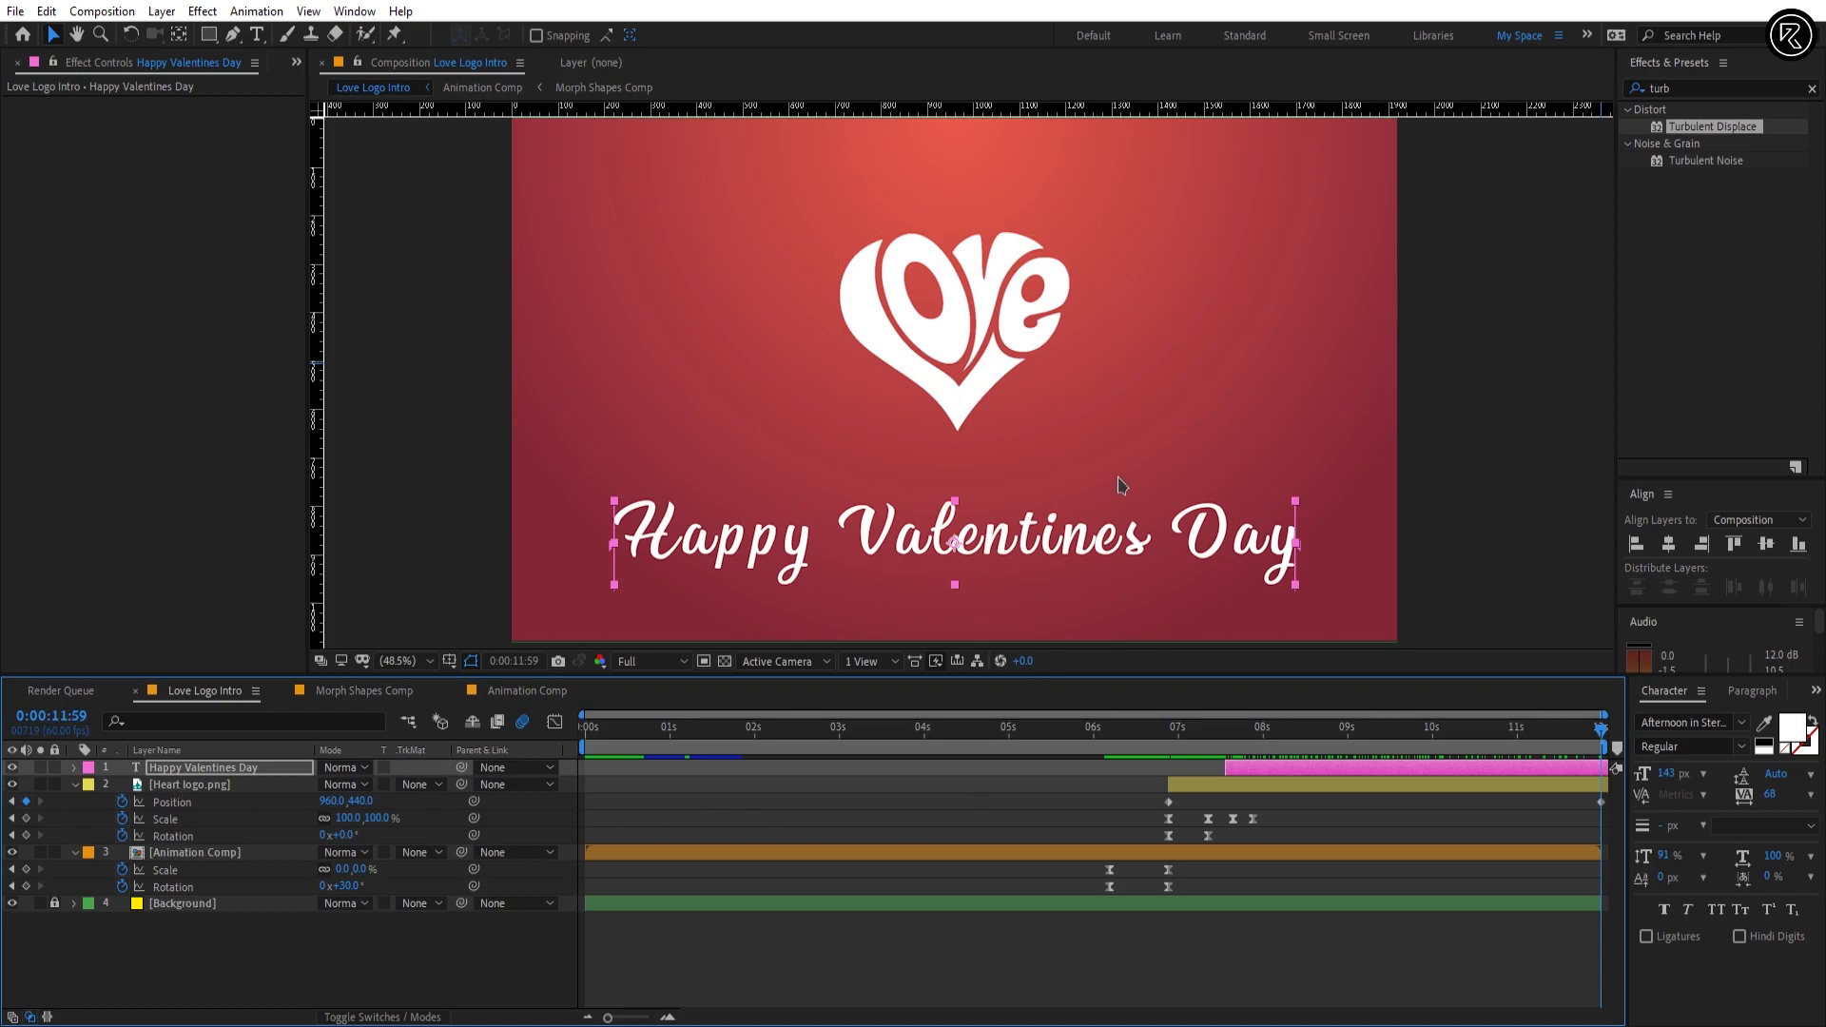
left_click(1357, 837)
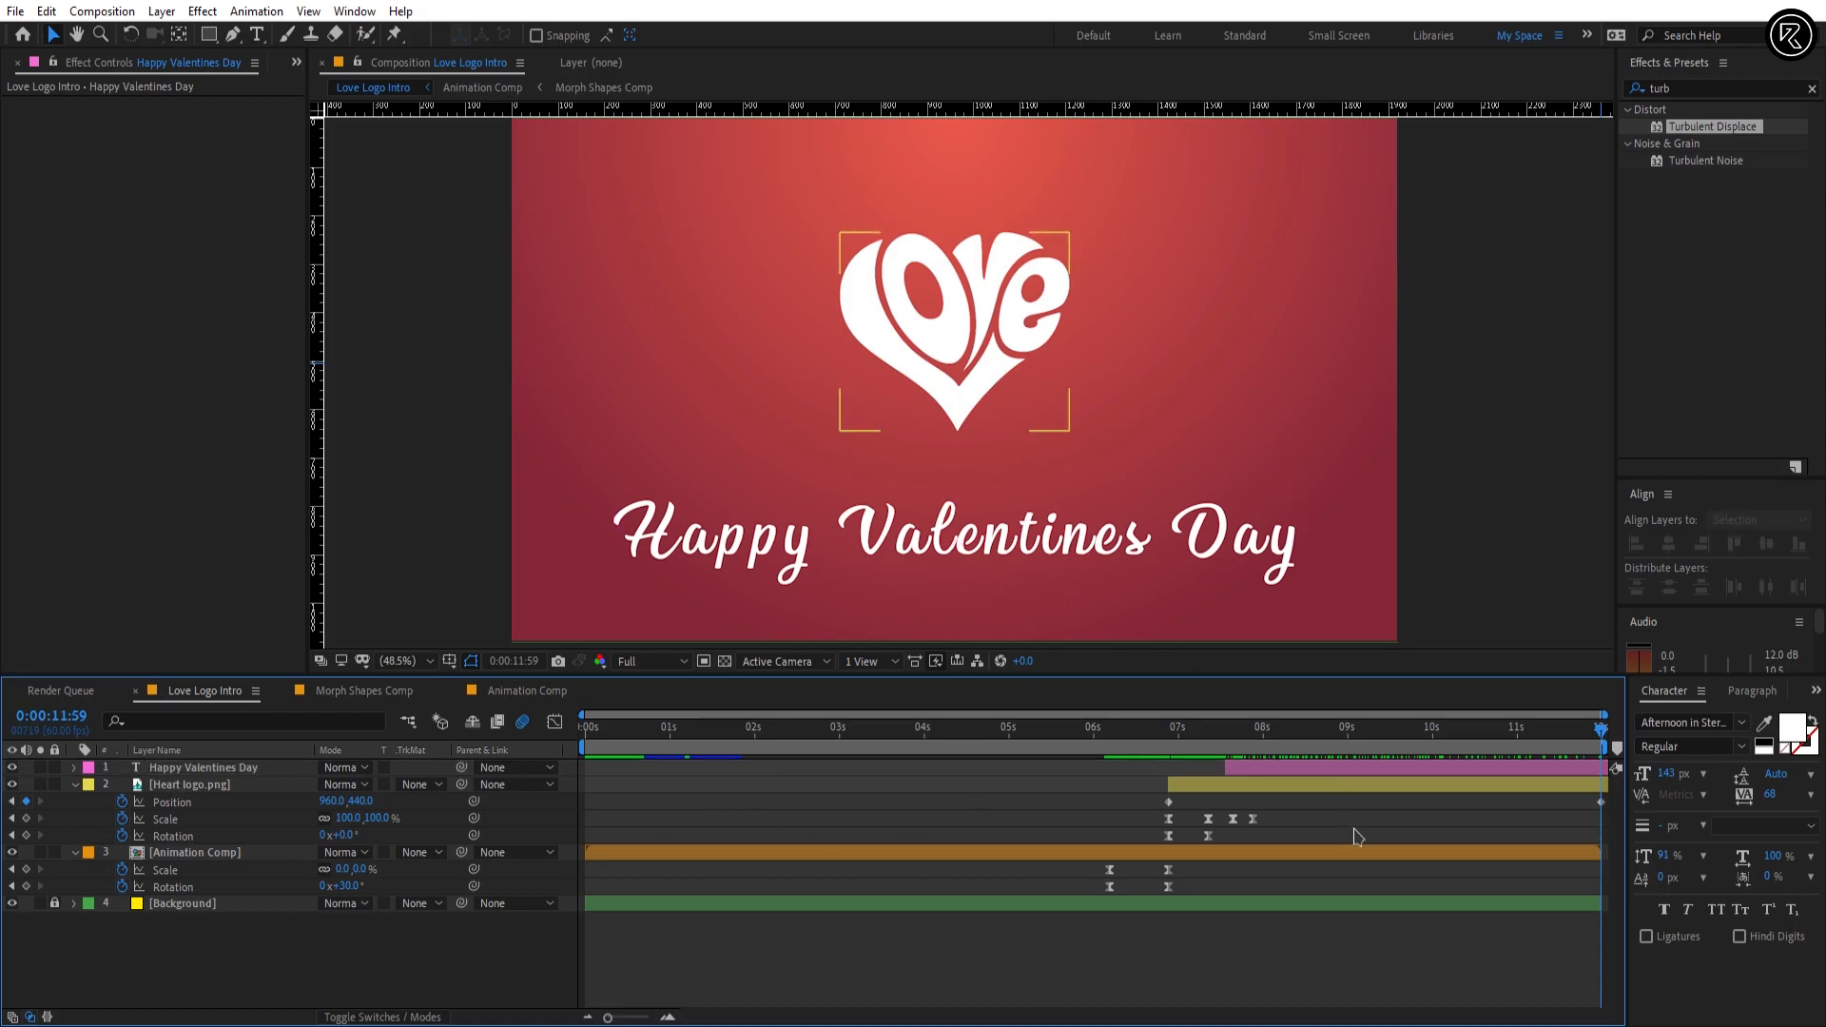
left_click(1354, 854)
left_click(1366, 766, "shift")
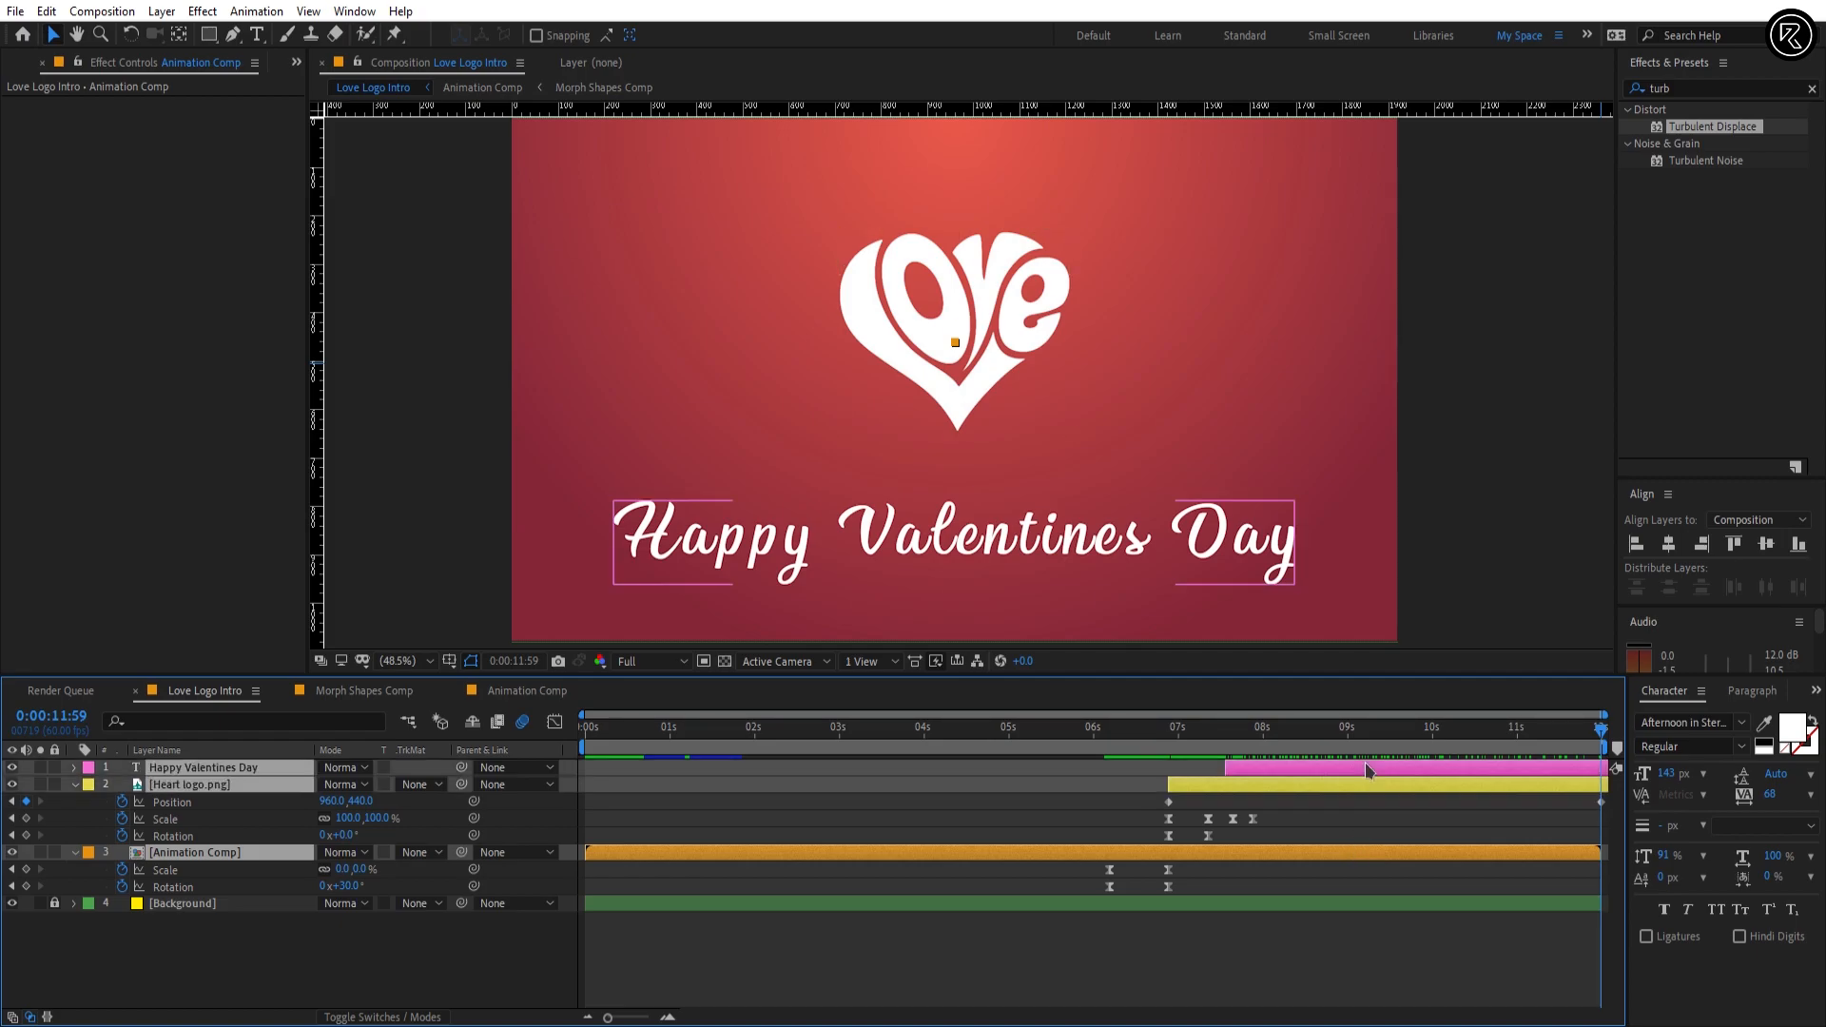
right_click(1366, 768)
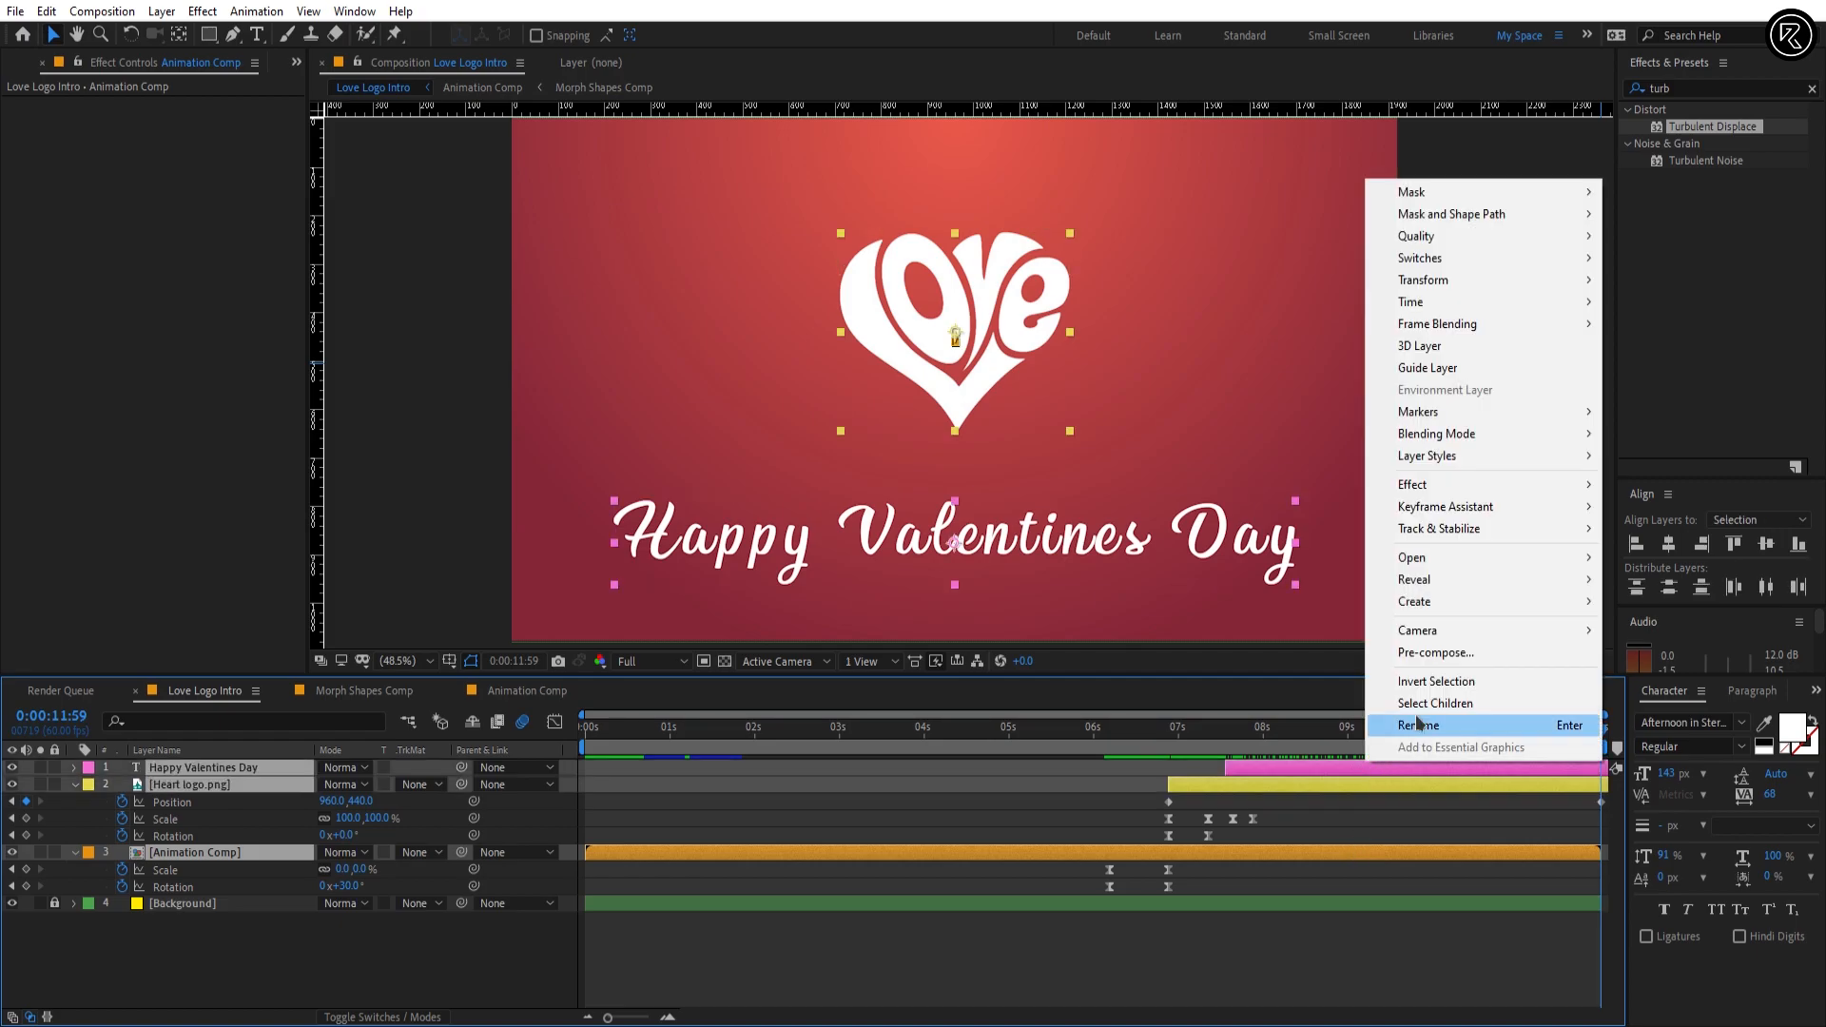
left_click(1448, 664)
type("Main Comp")
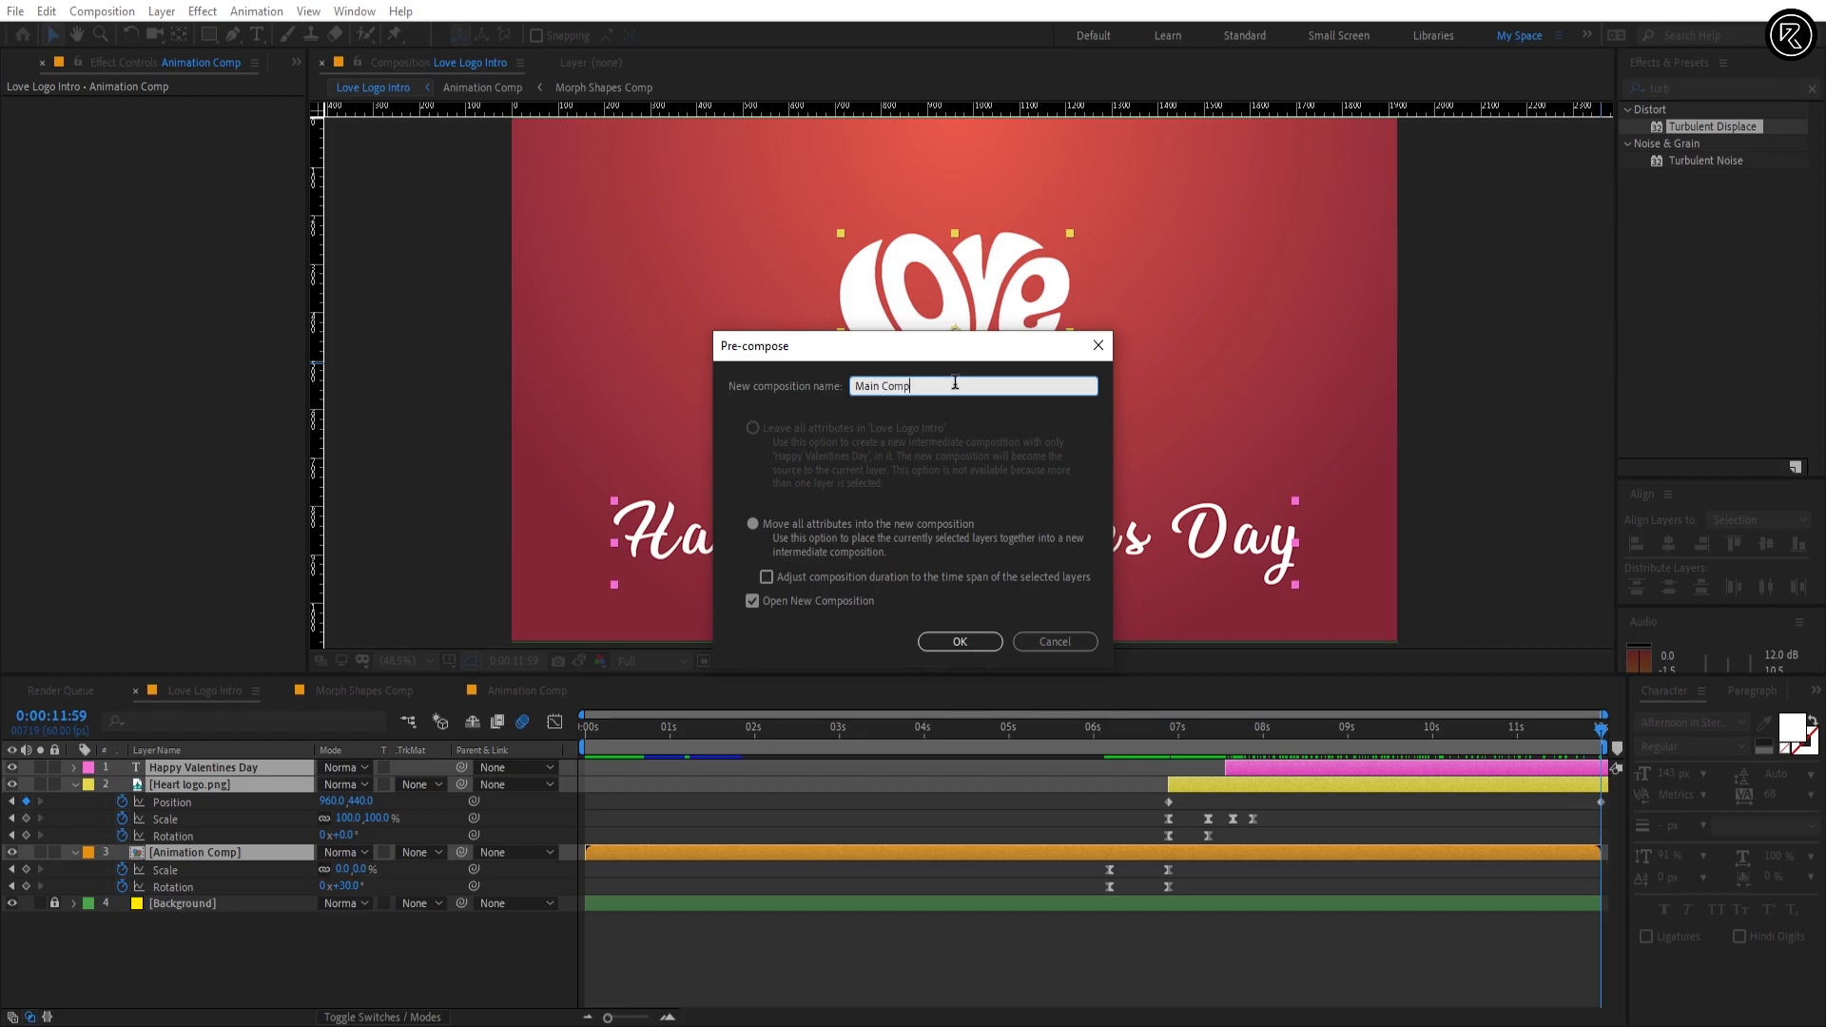
left_click(916, 526)
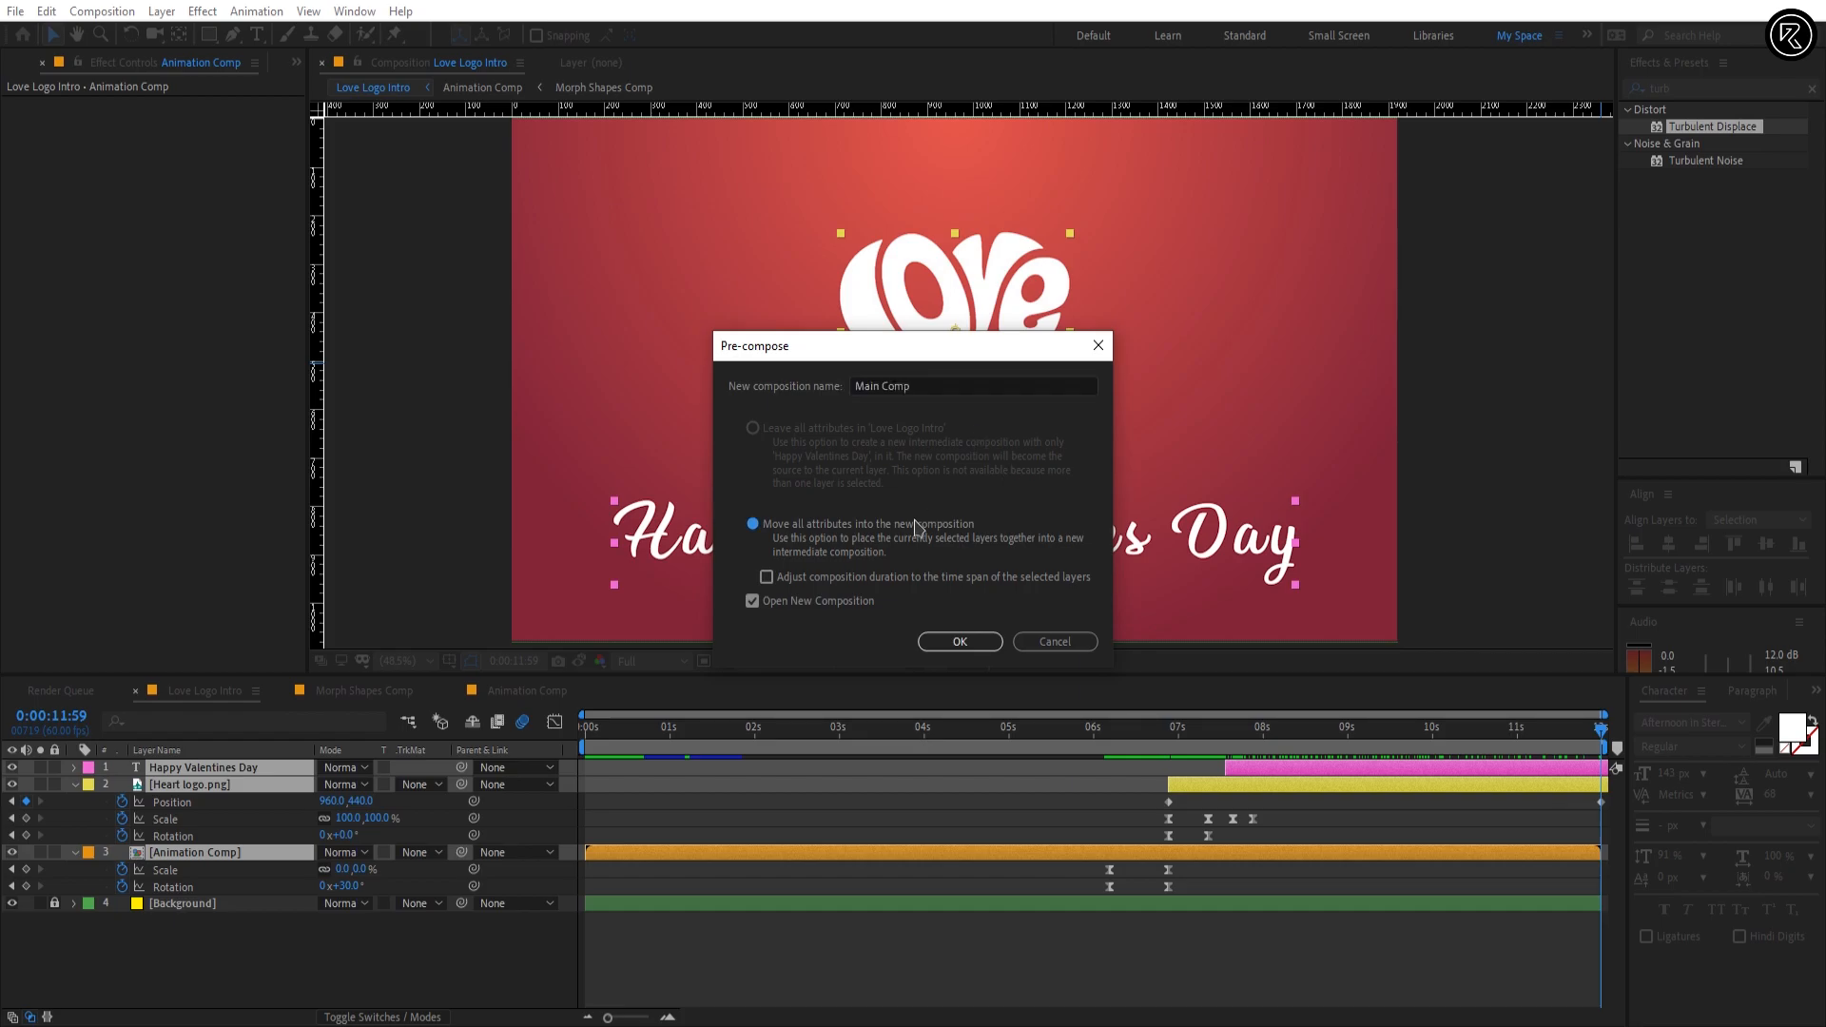
left_click(957, 642)
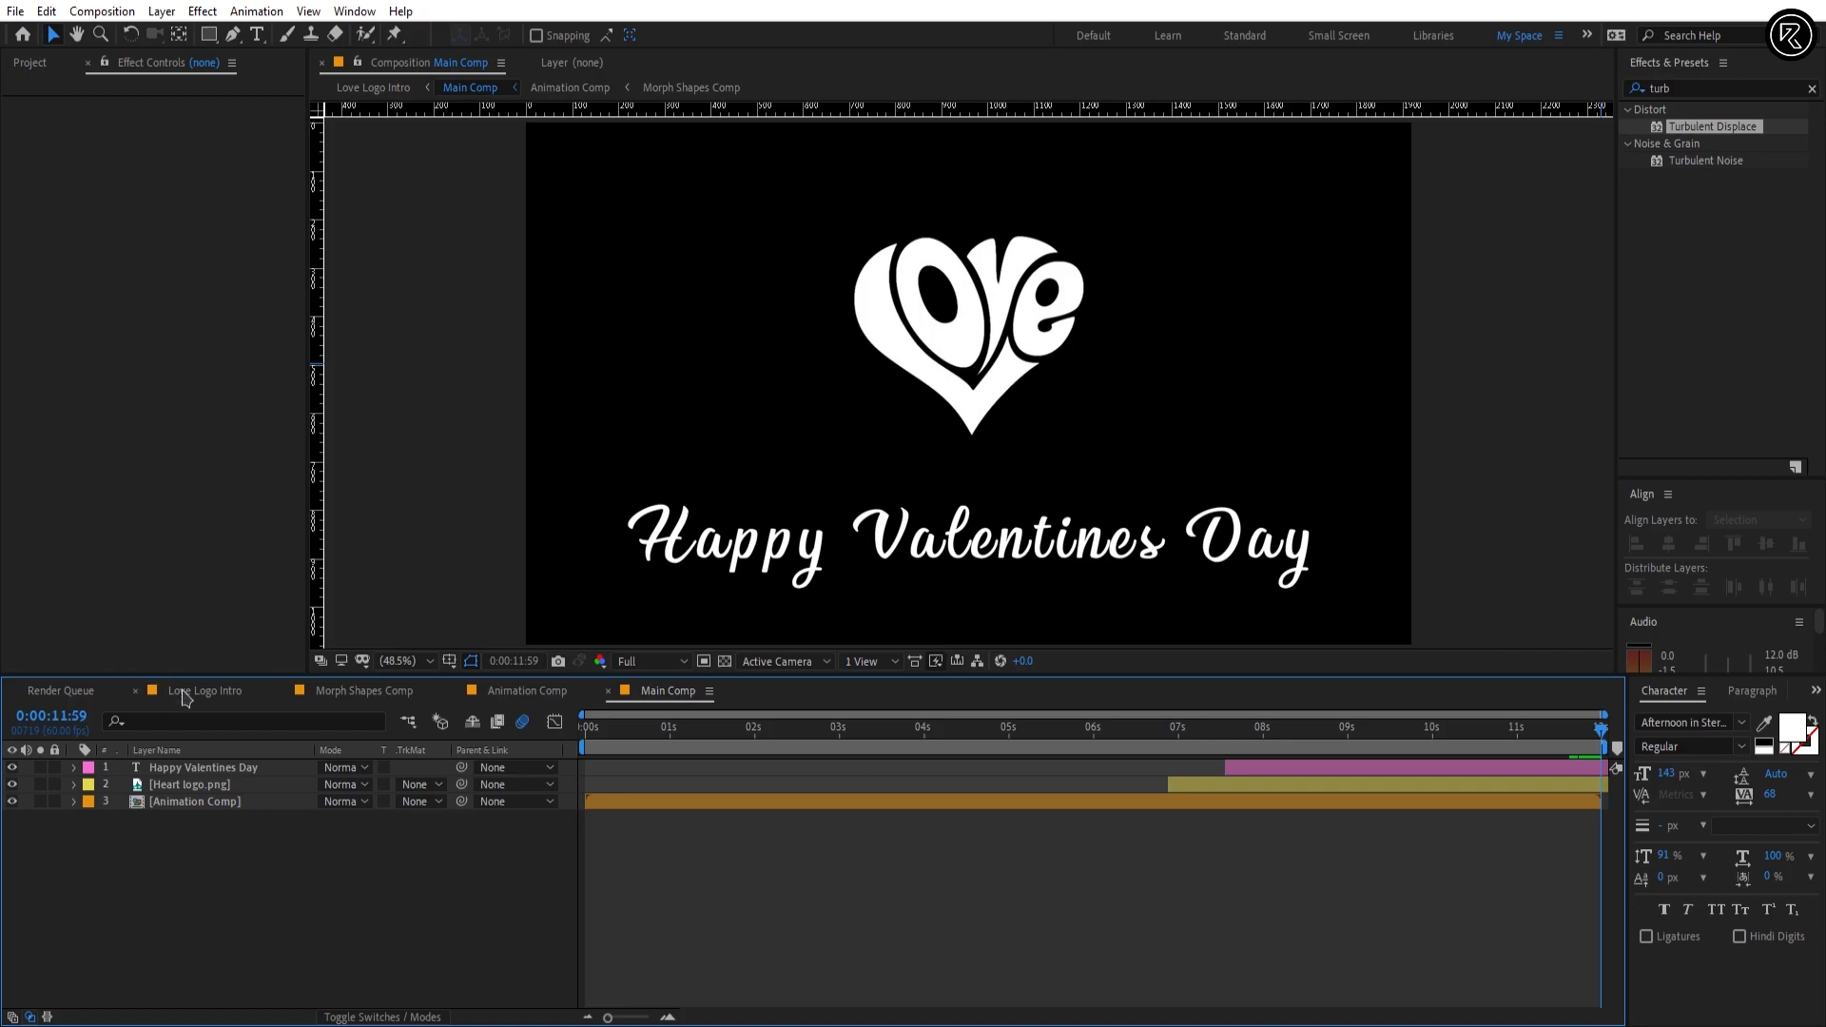
Step: Duplicate the Main Comp layer in the Love Logo Intro composition and rename the lower copy Shadow Comp
left_click(185, 693)
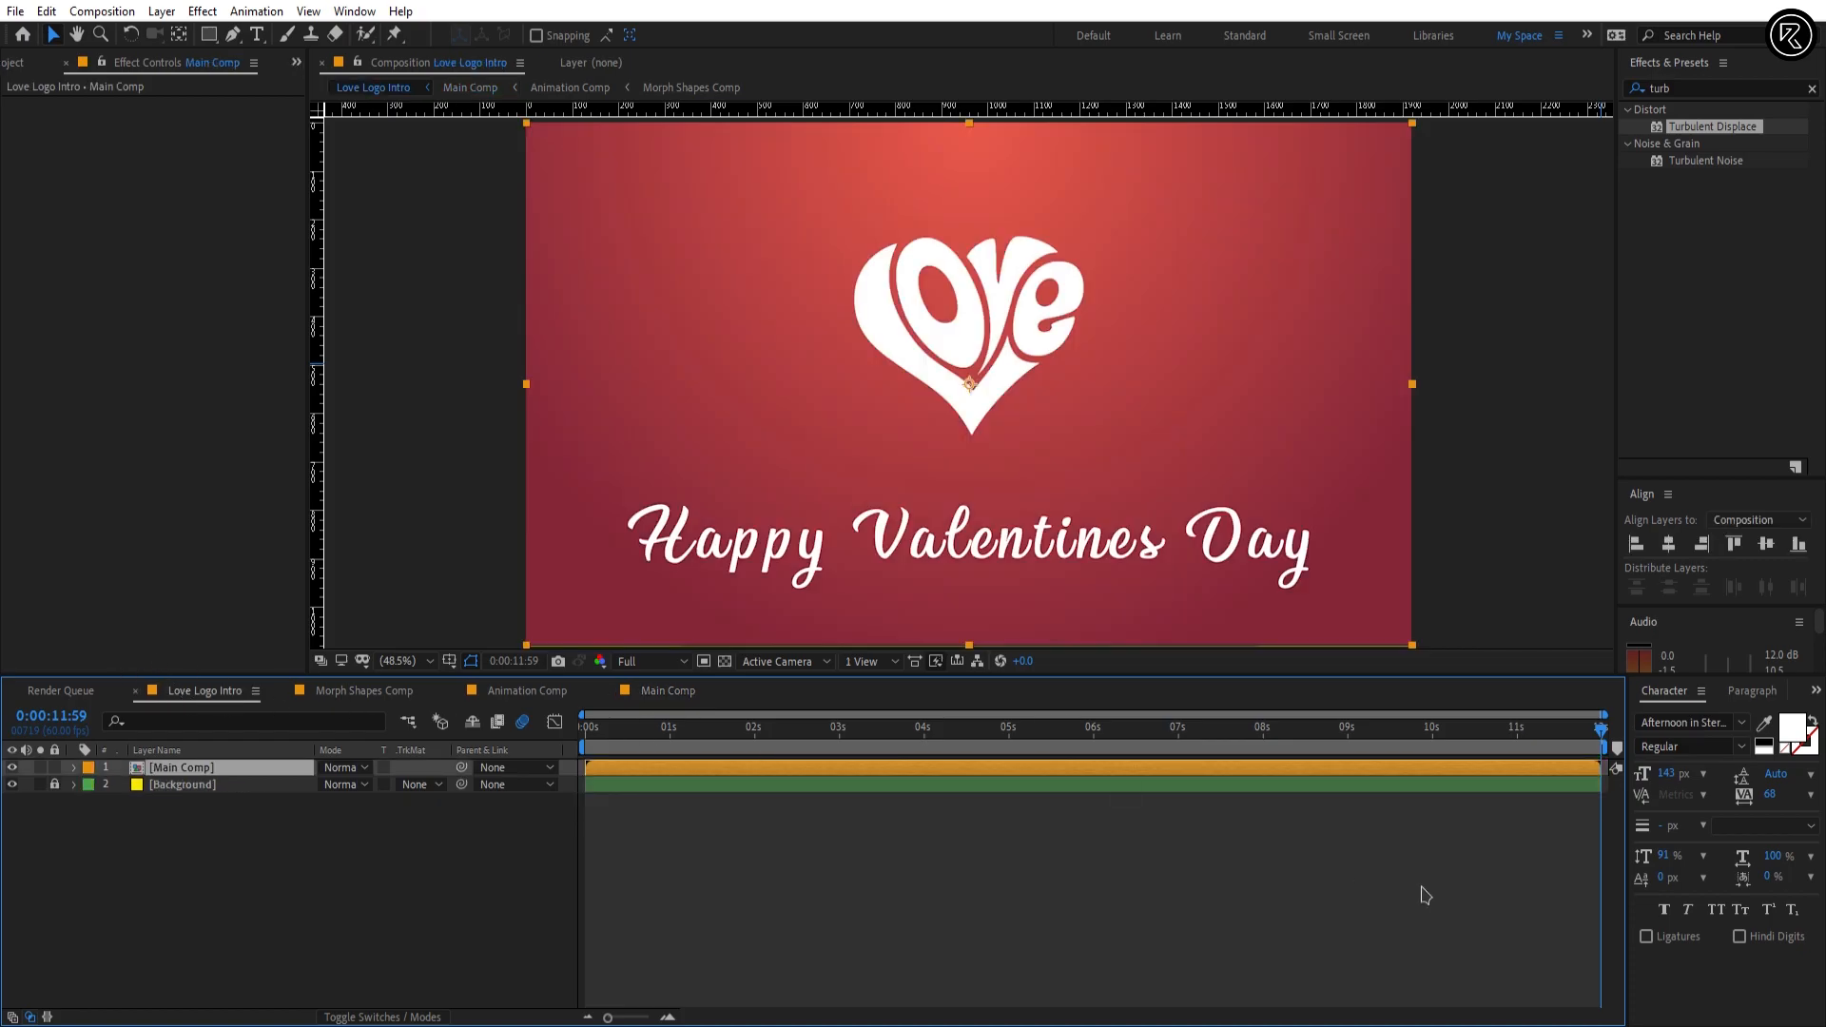
key("ctrl+d")
left_click(186, 790)
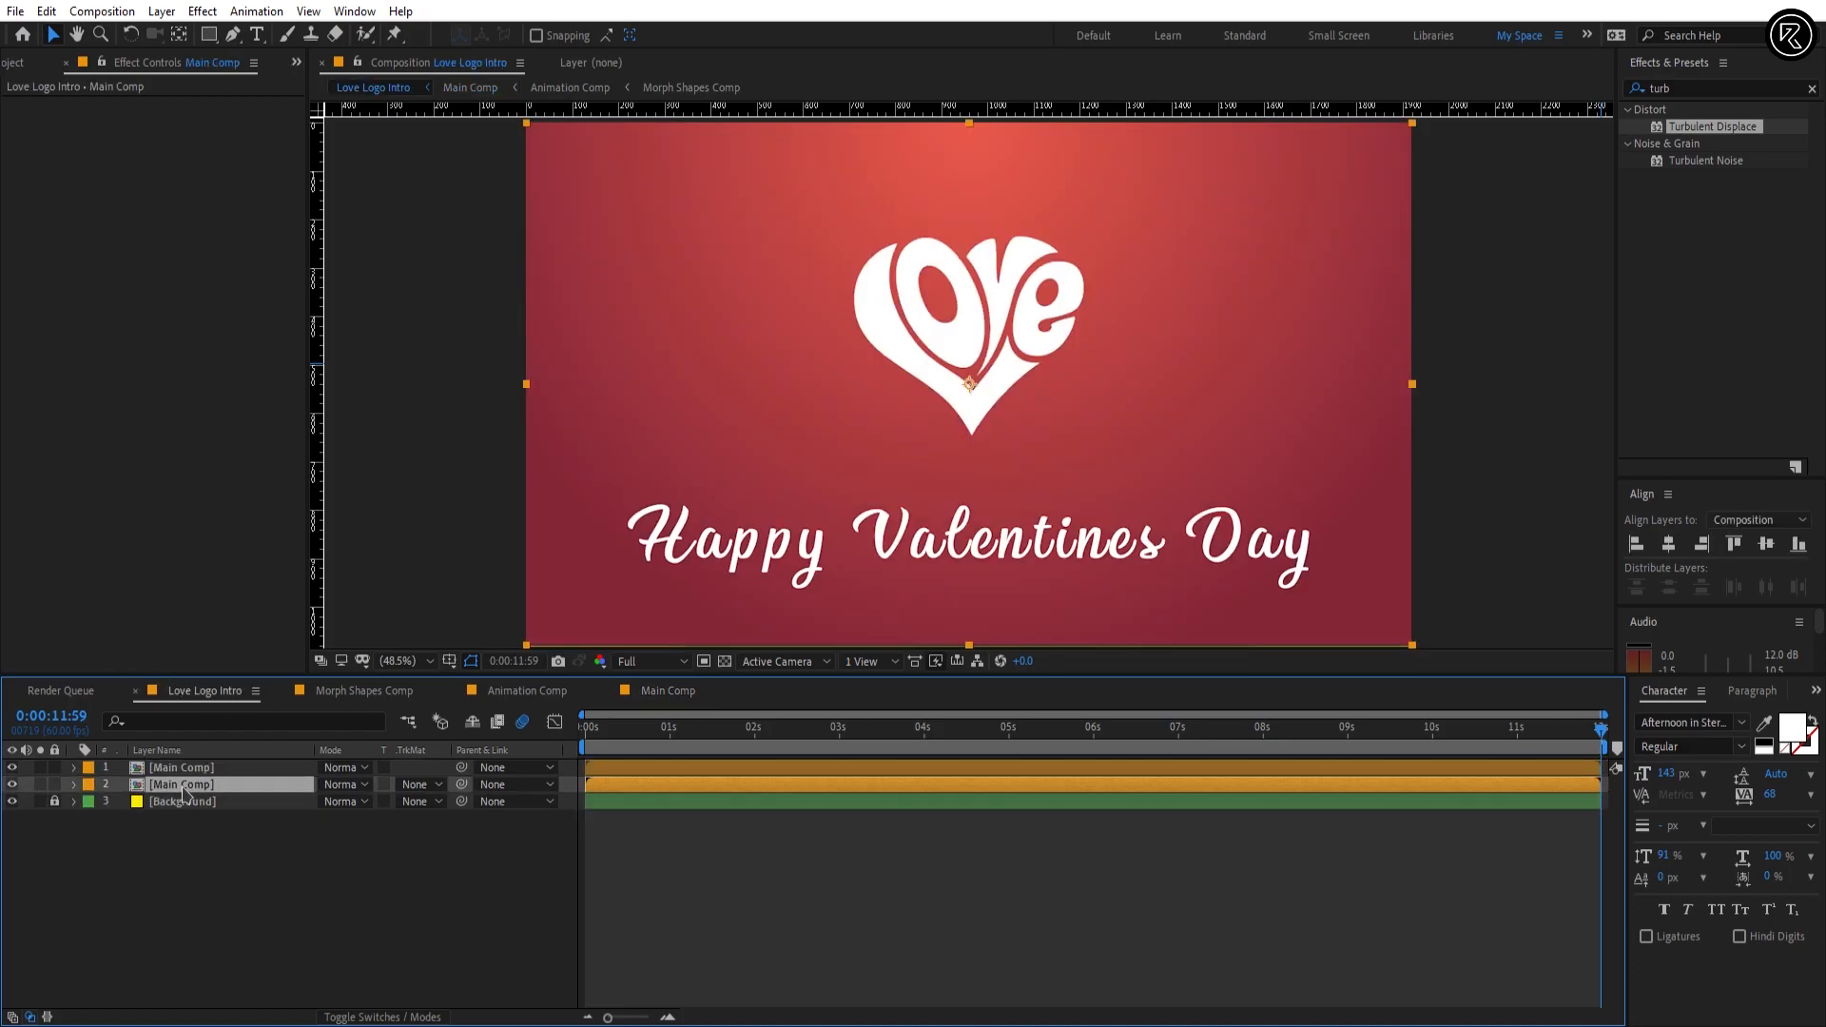
right_click(186, 790)
left_click(228, 747)
type("Shado")
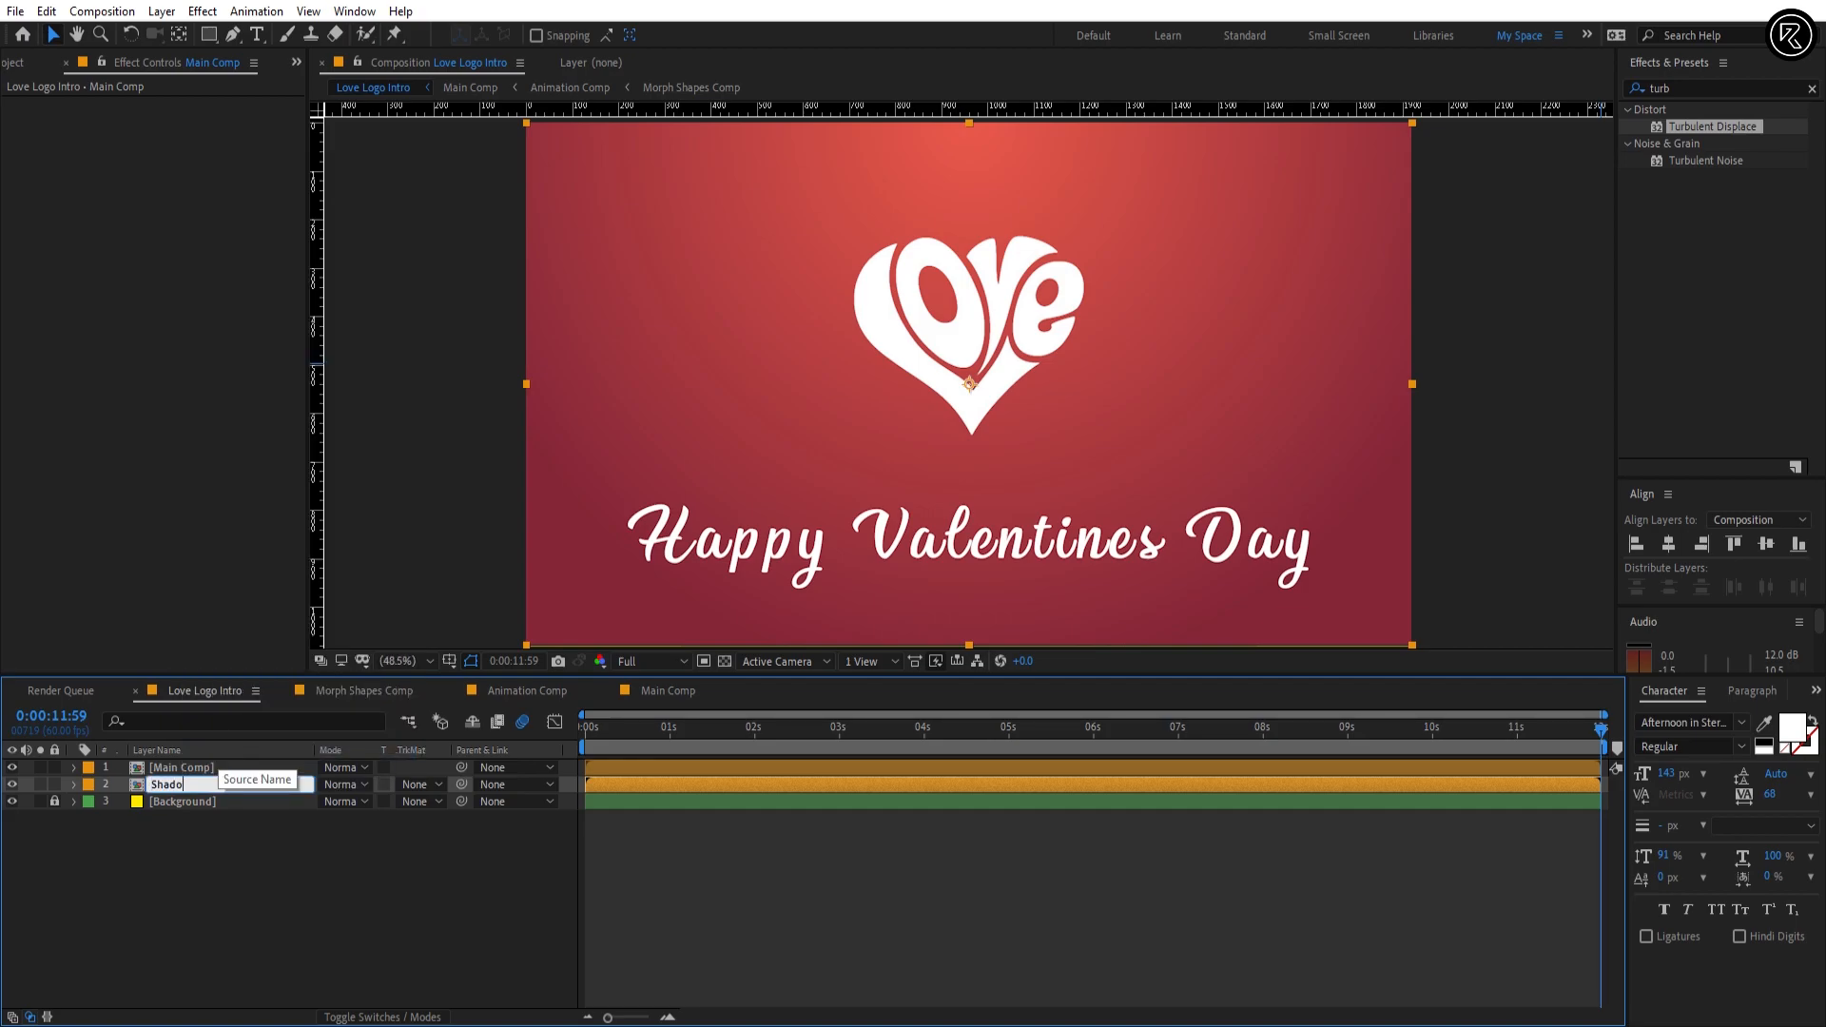
type("w Comp")
key("Return")
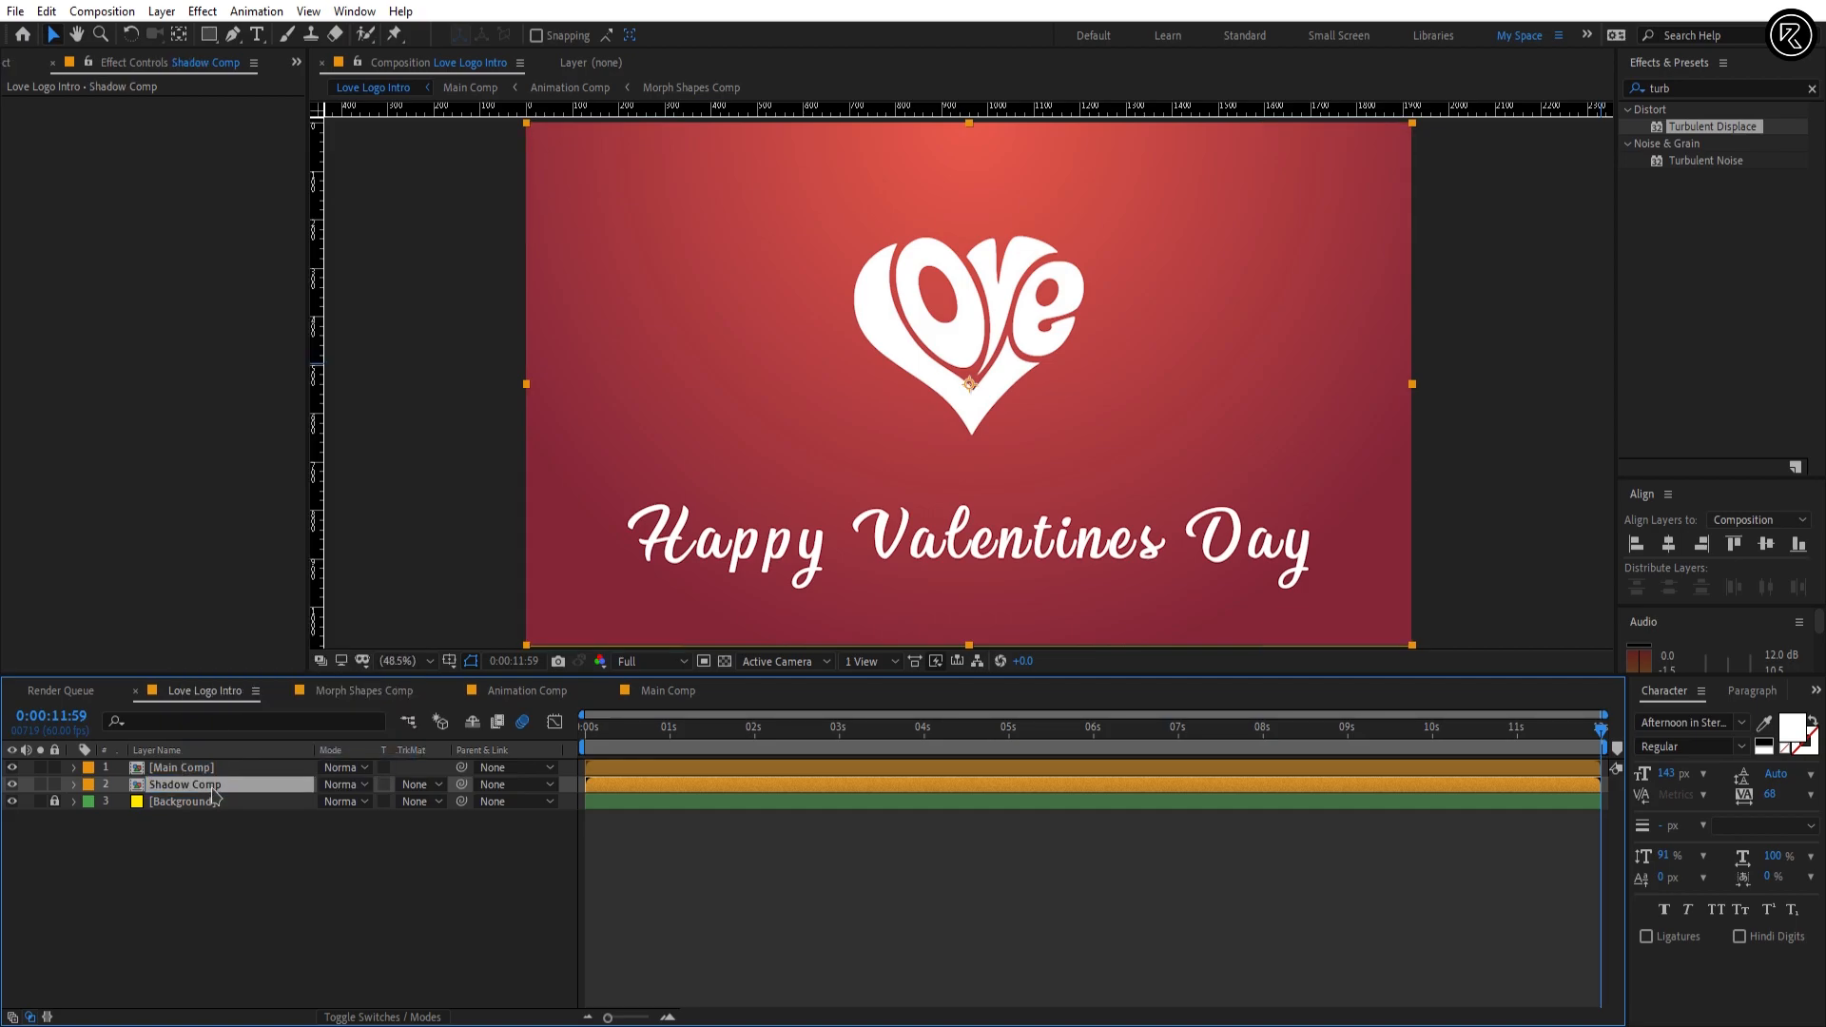
Step: Apply the Fill effect to the Shadow Comp layer and set its color to black
left_click_drag(1673, 90, 1637, 100)
type("fi")
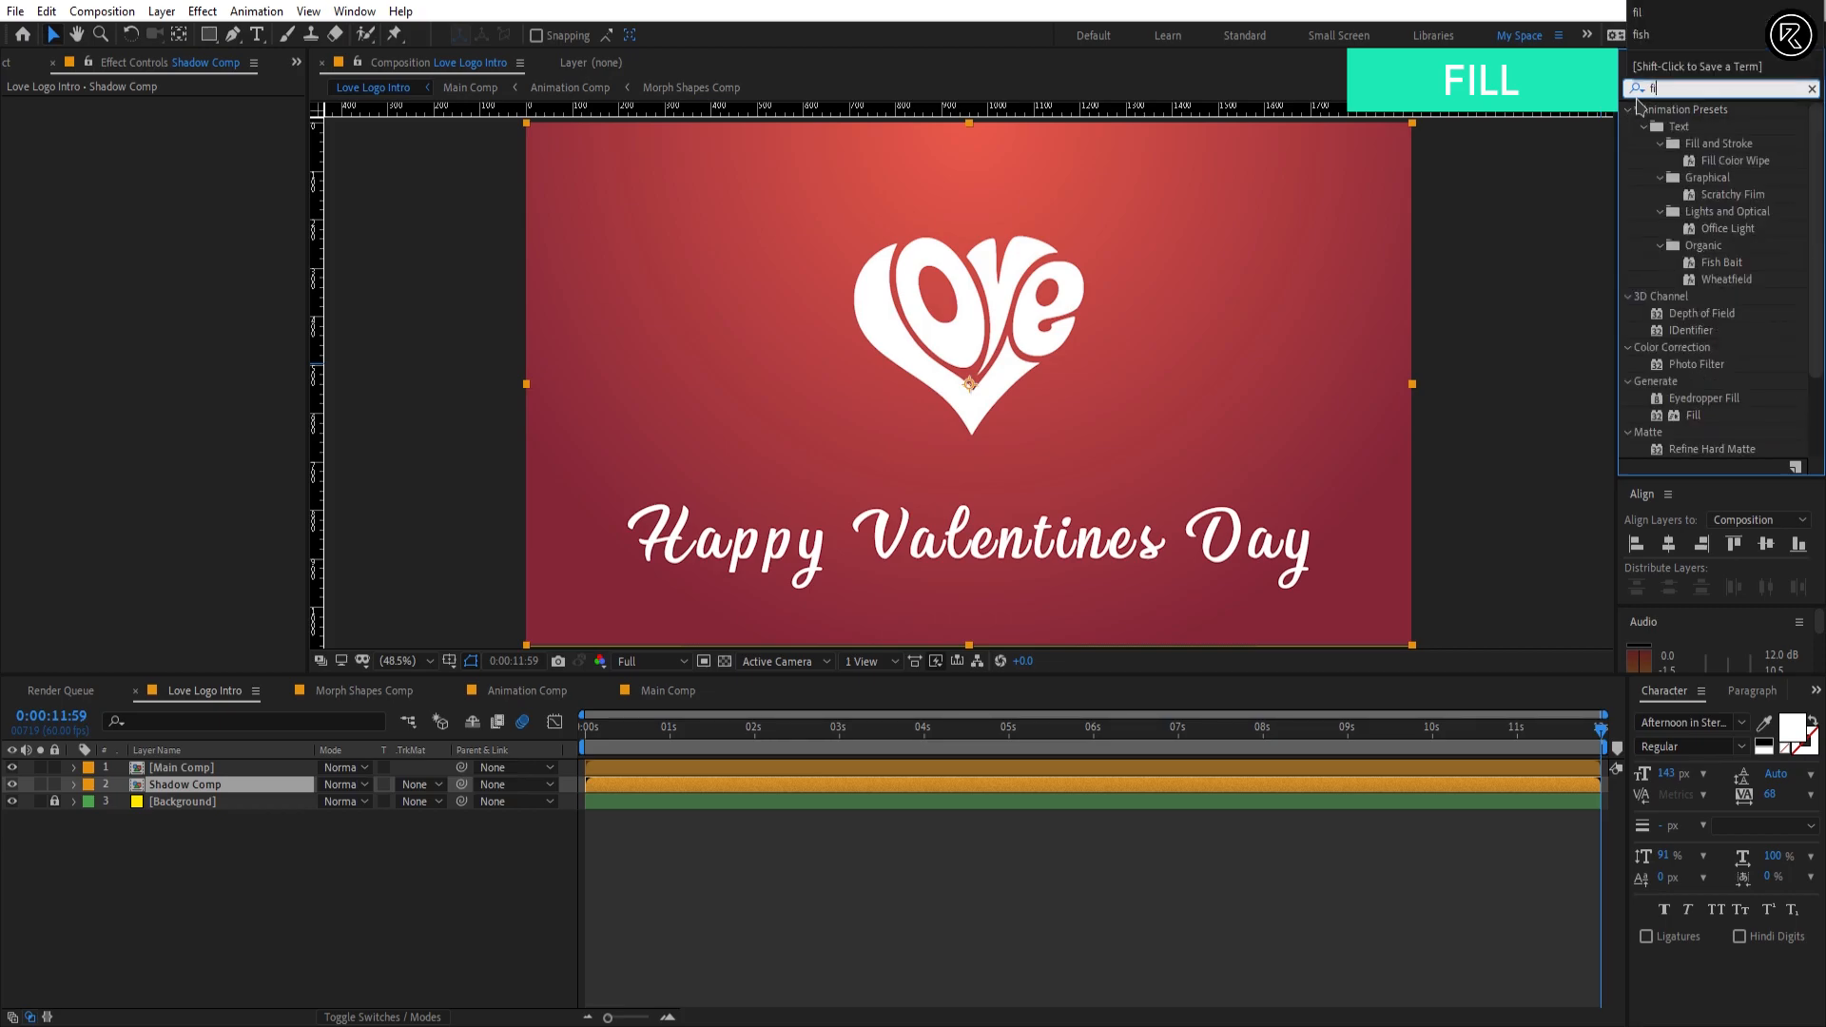
type("ll")
left_click_drag(1693, 211, 766, 785)
left_click(177, 155)
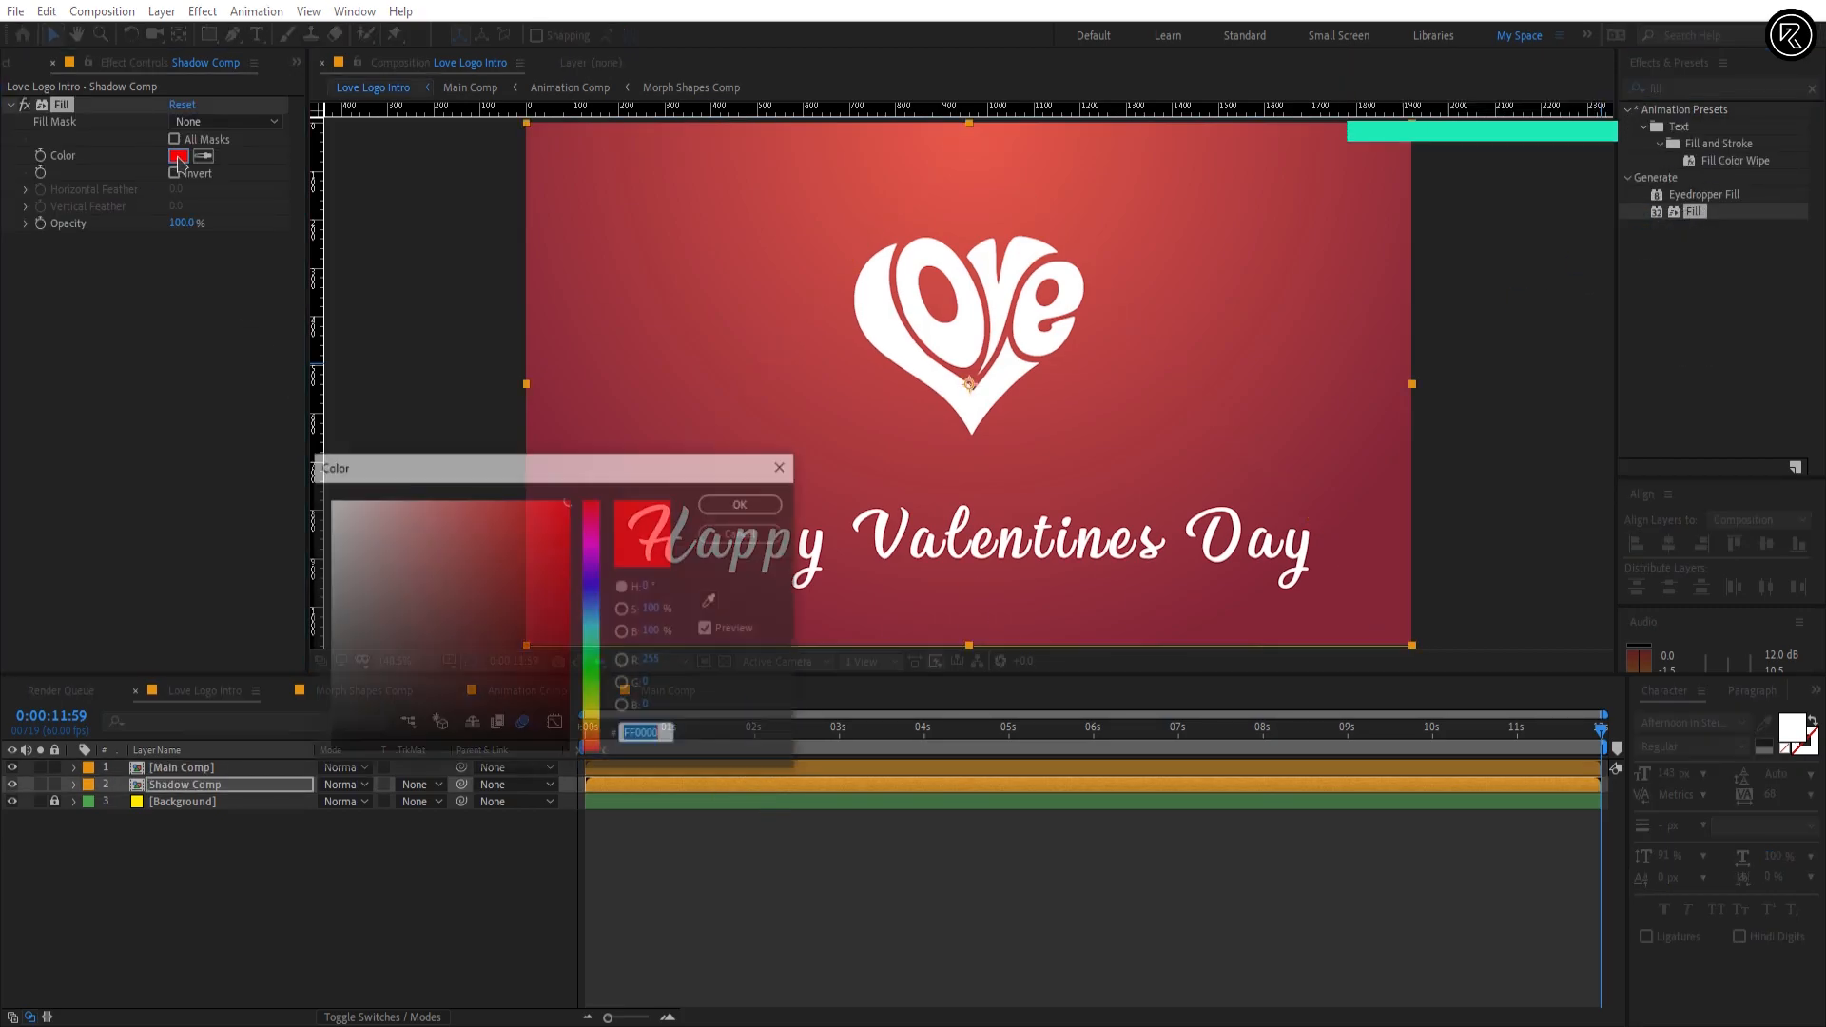
left_click(415, 754)
left_click(744, 503)
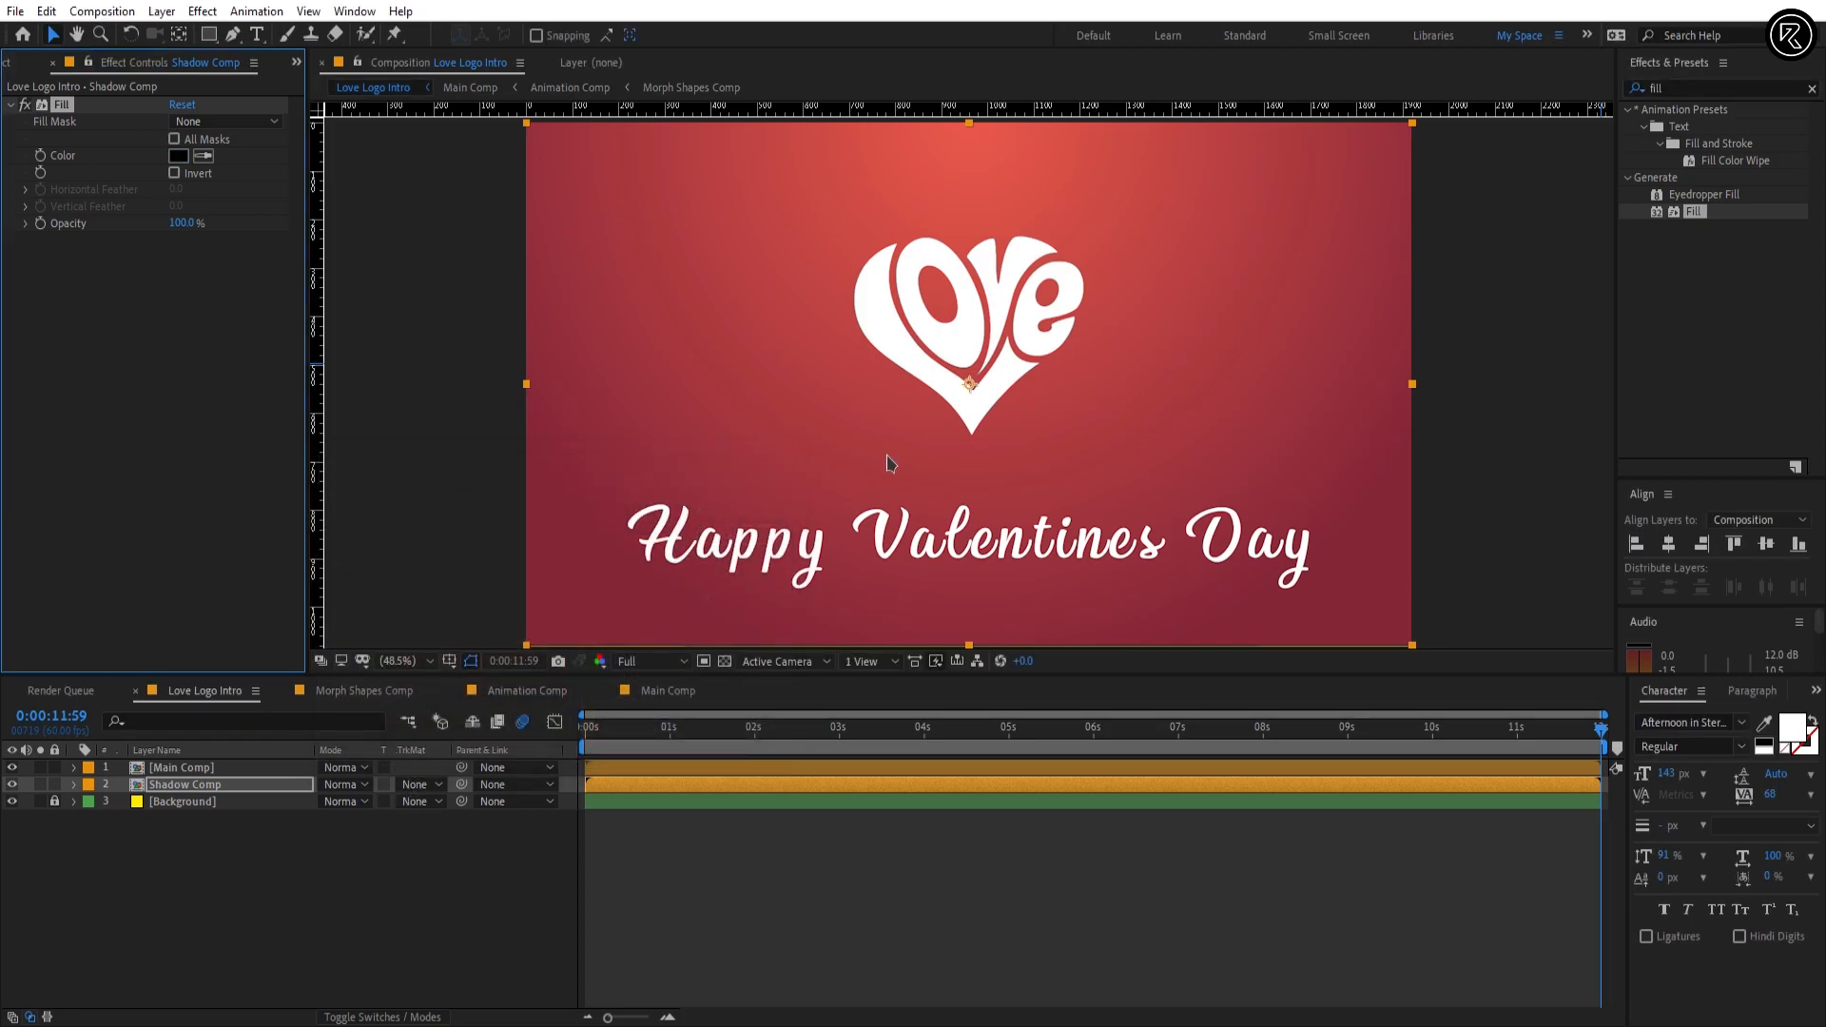
Step: Apply CC Radial Fast Blur to Shadow Comp and place its Center near the frame's upper-right corner, at about 1869, 37
left_click(1653, 86)
type("cc rad")
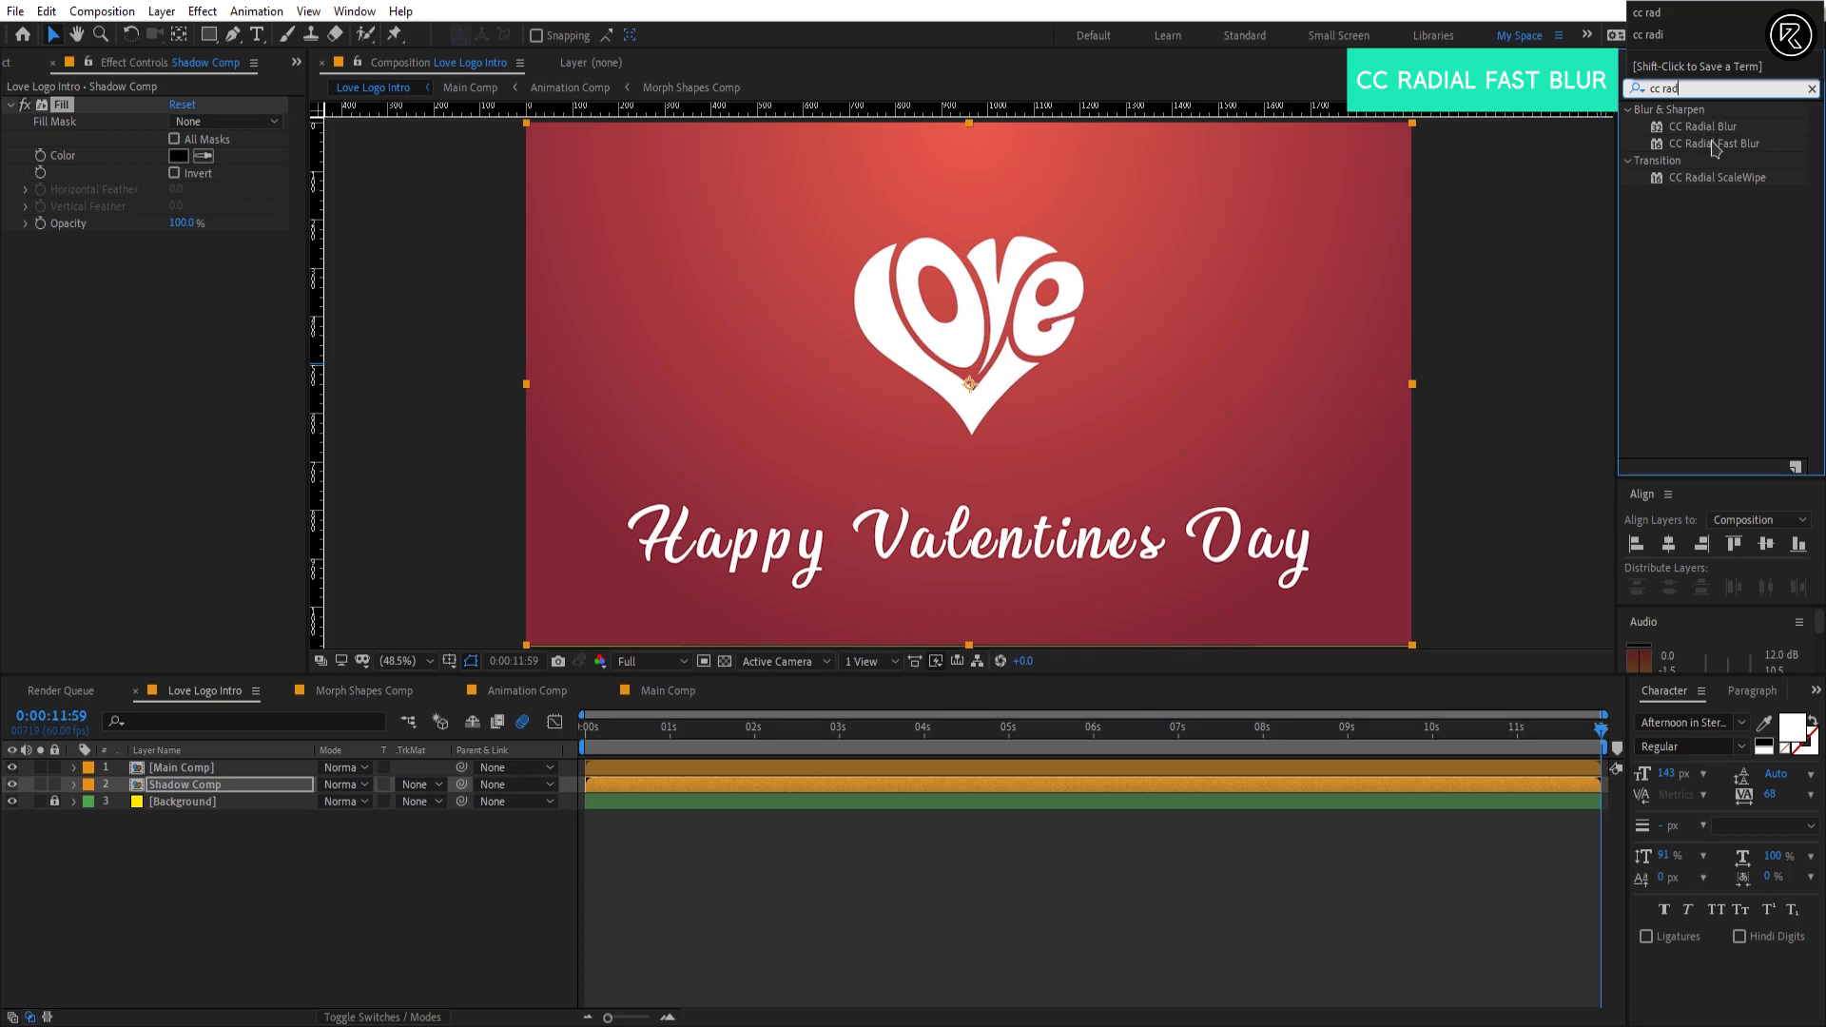
left_click_drag(1712, 144, 306, 319)
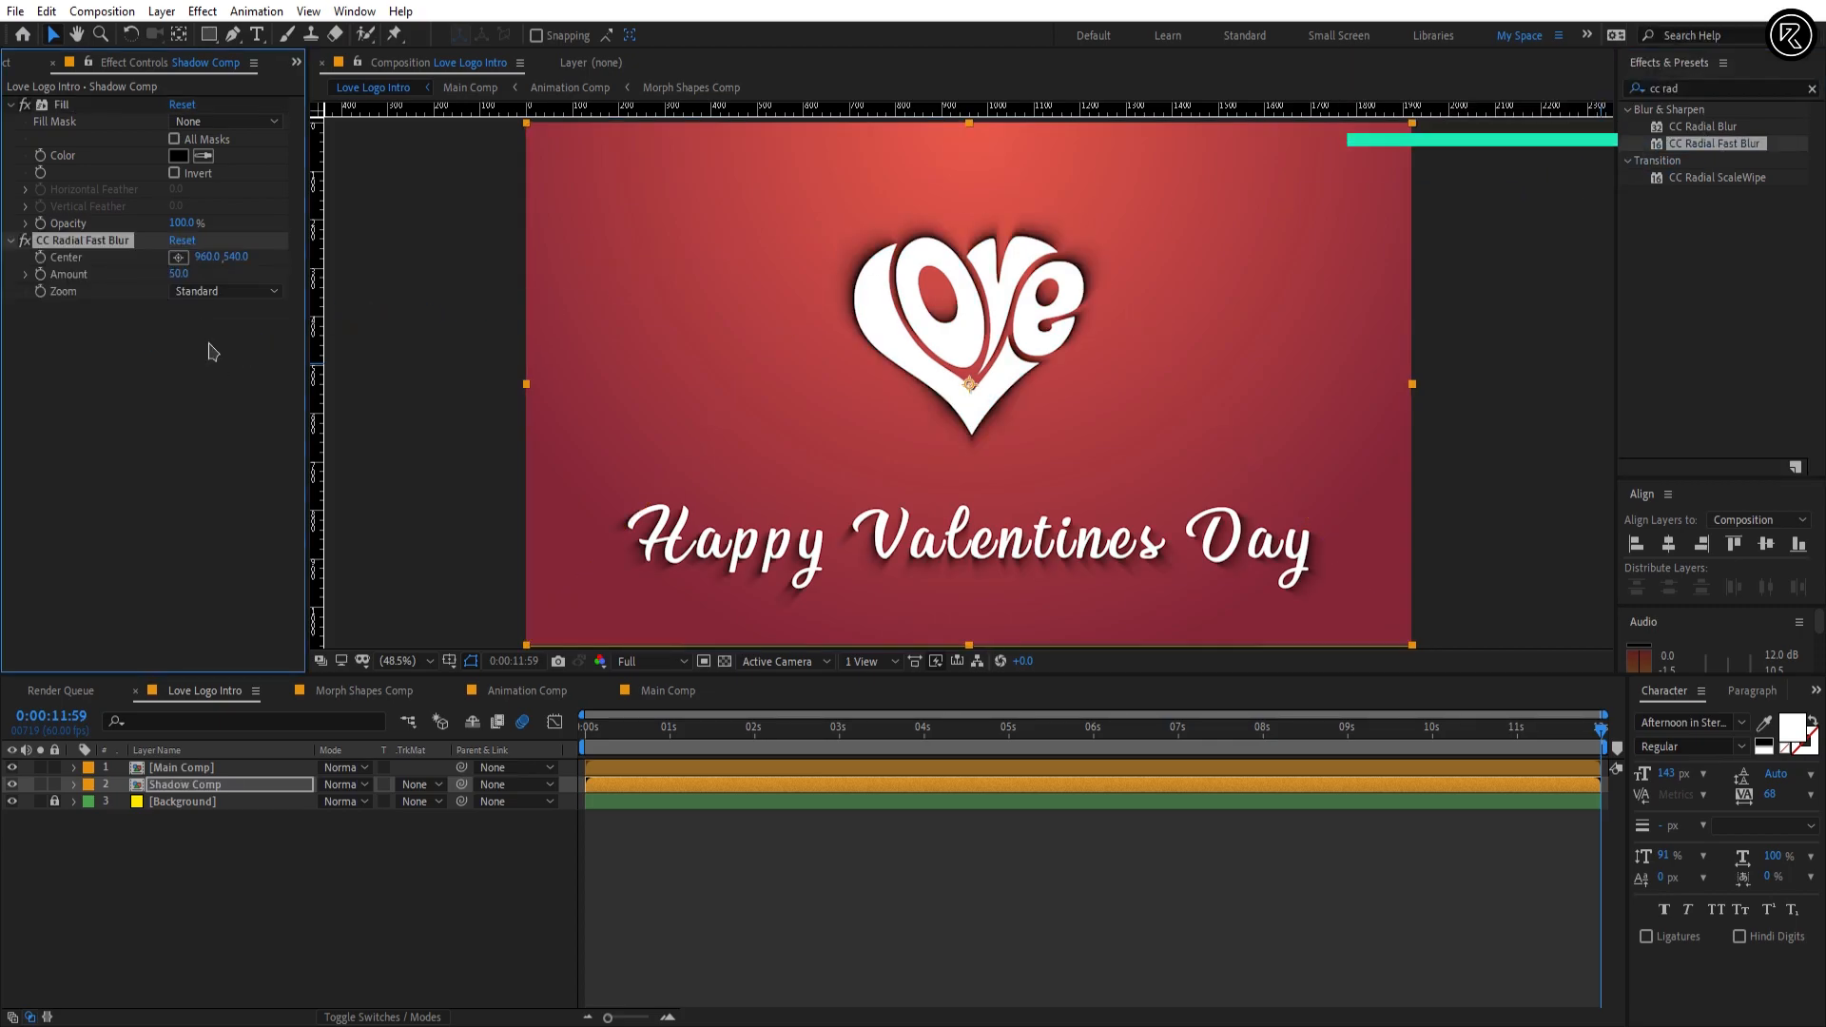
left_click(179, 259)
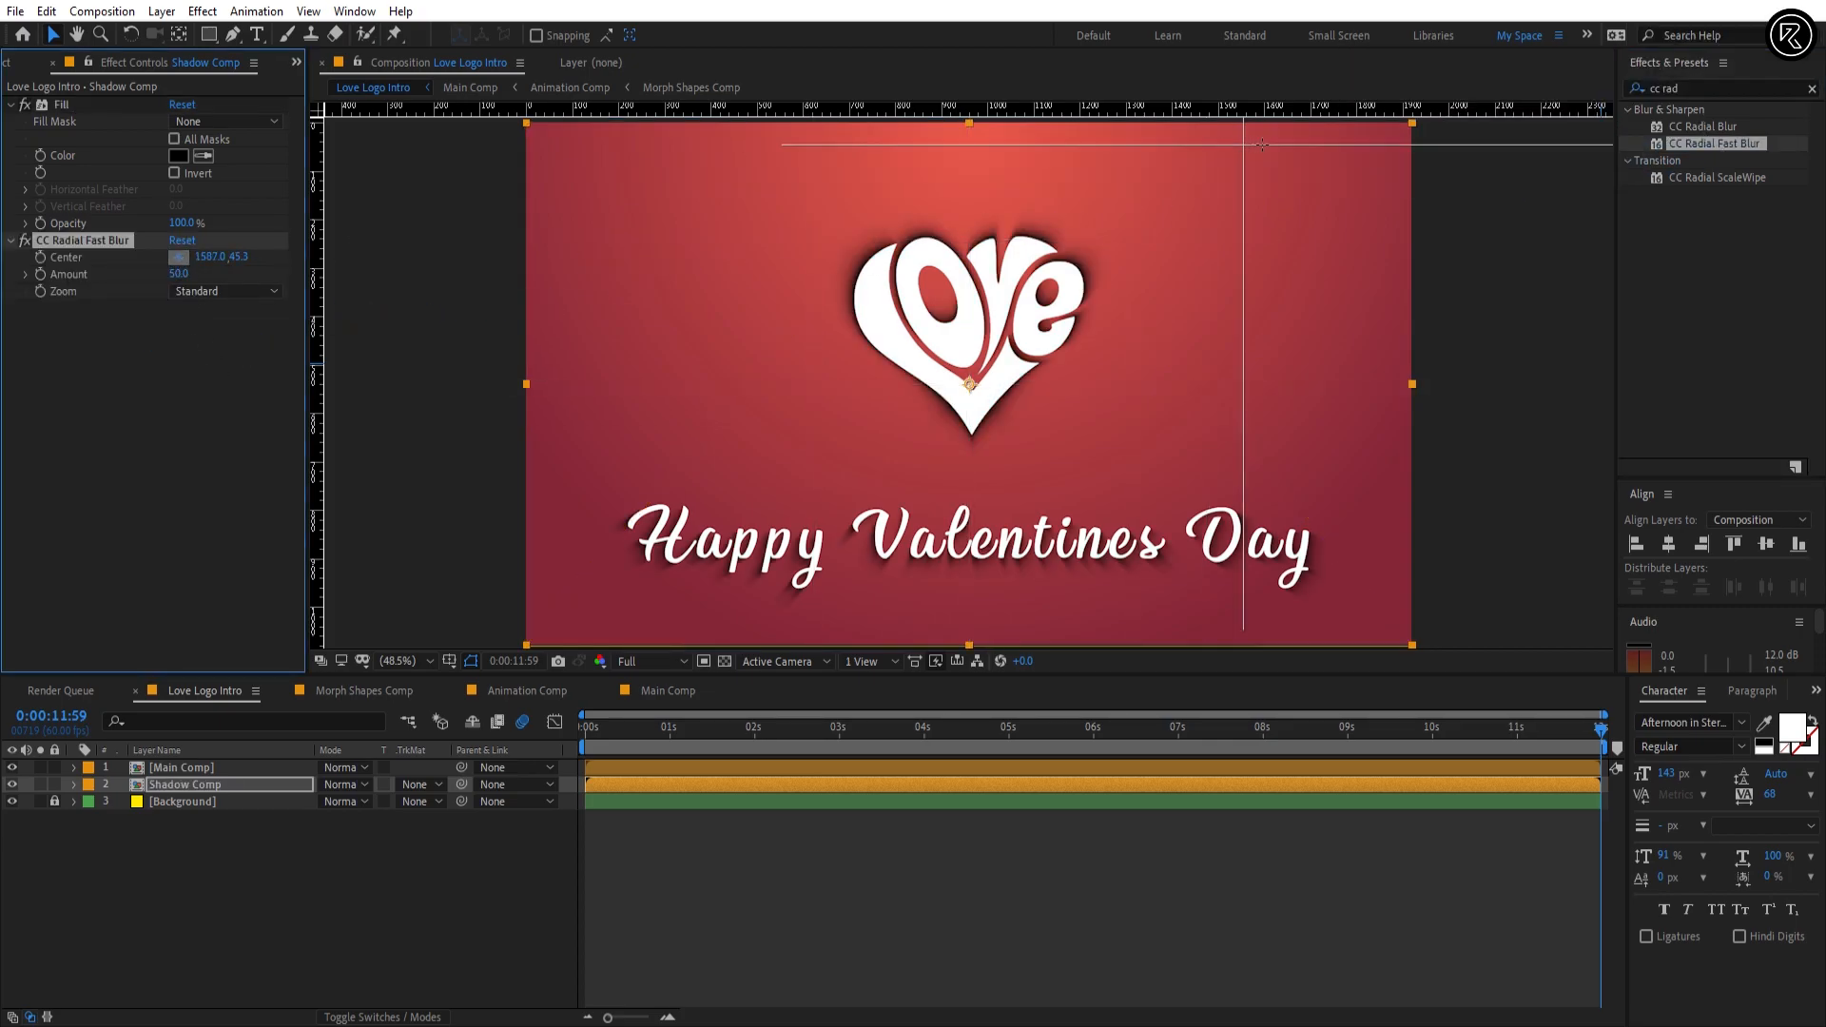
left_click(1380, 150)
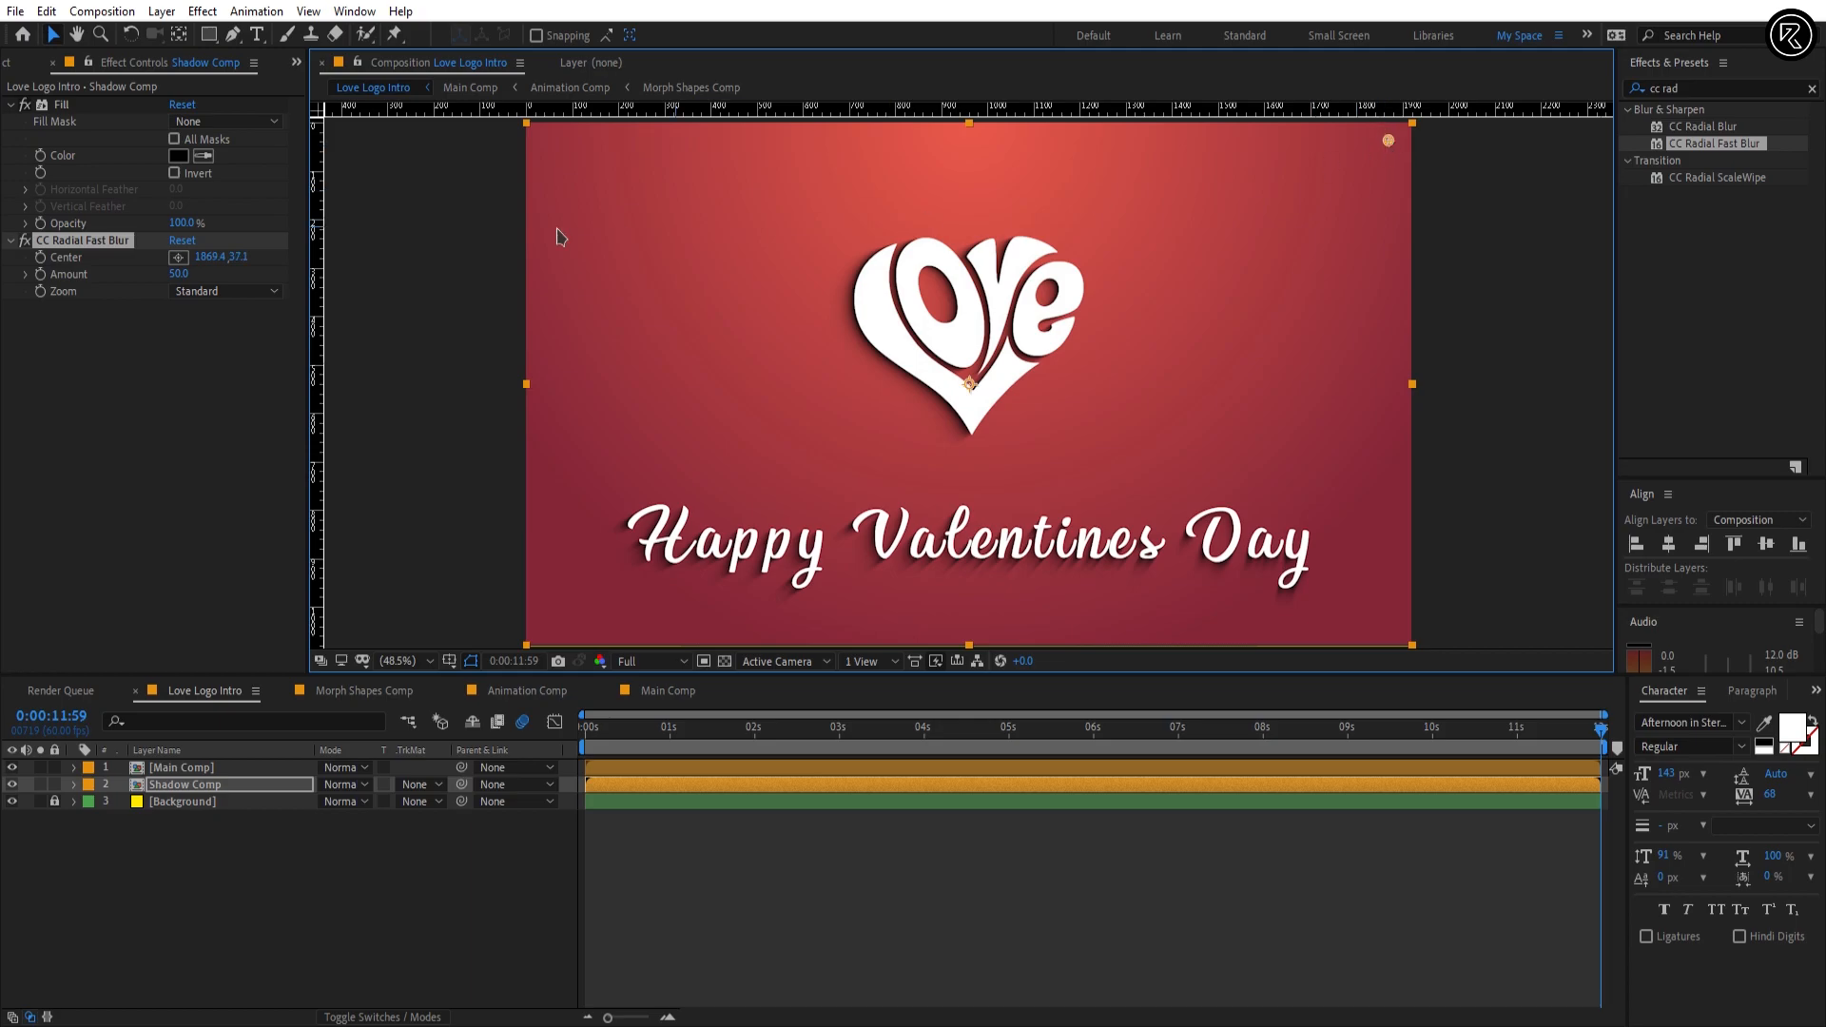
Step: Set the CC Radial Fast Blur Amount to 75 and the Shadow Comp layer's blending mode to Multiply
left_click(178, 275)
type("75")
key("Return")
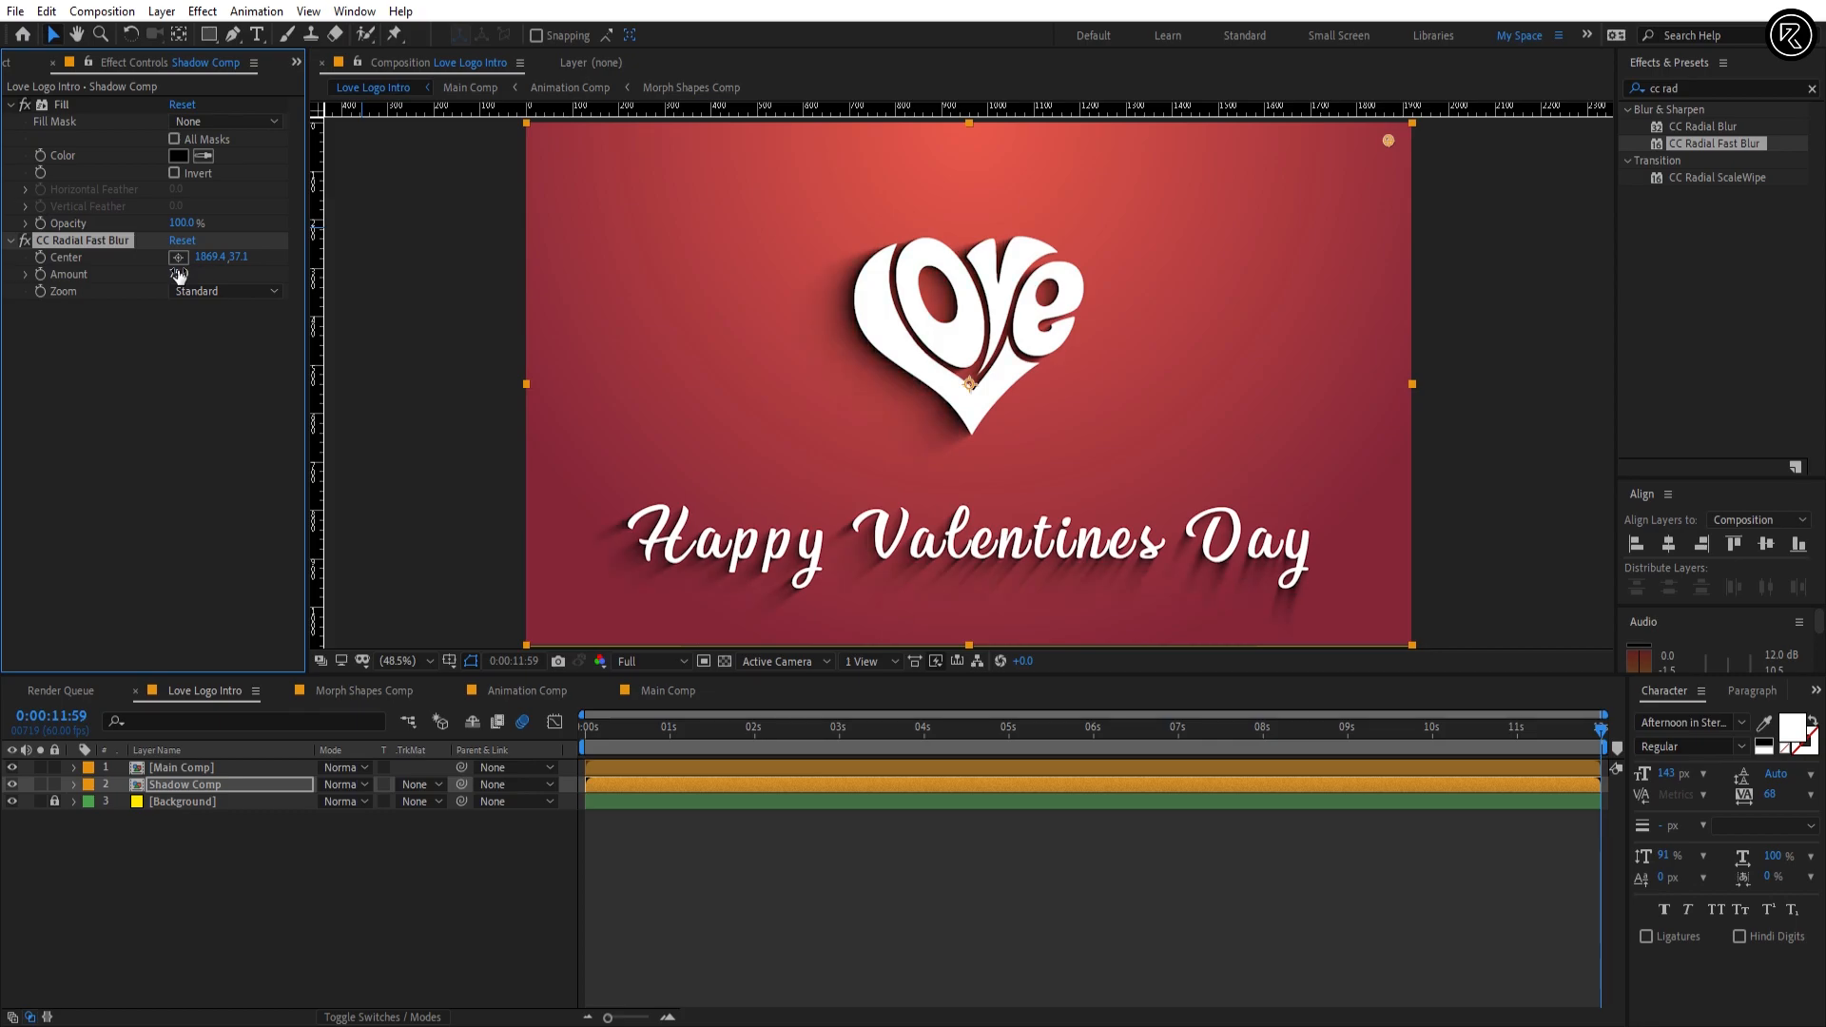
left_click(348, 790)
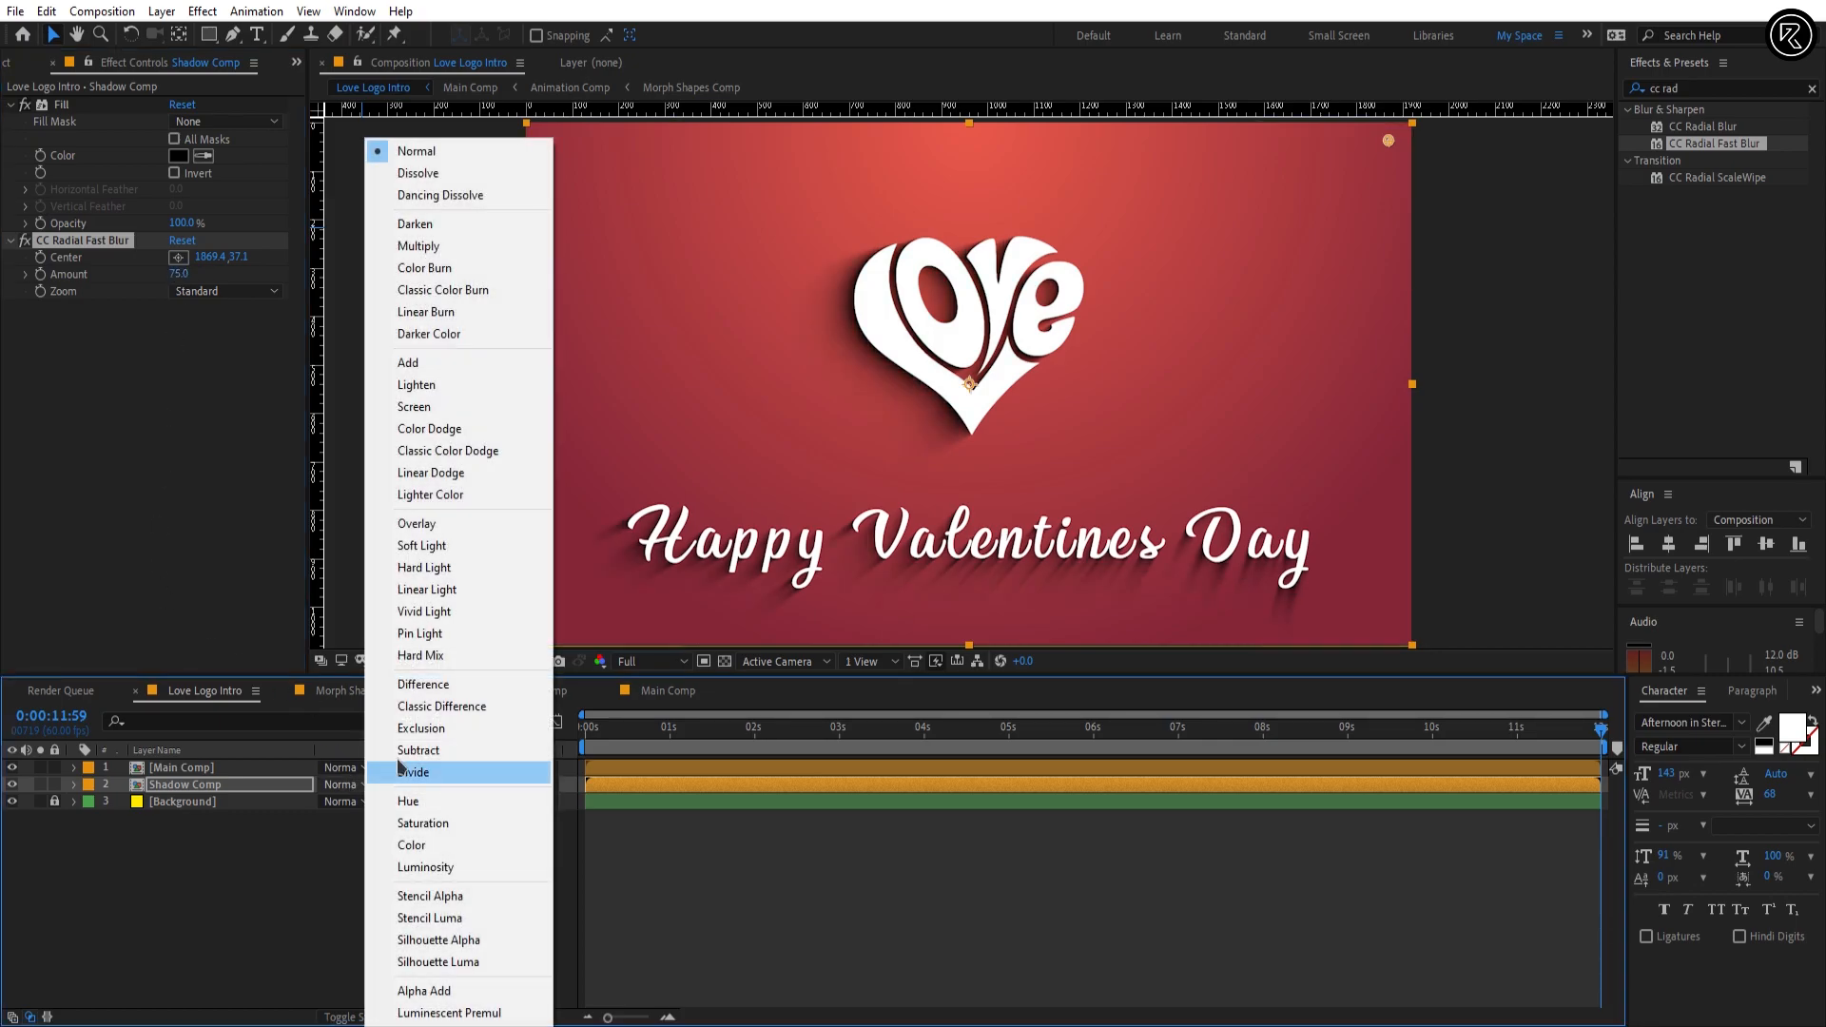
left_click(460, 250)
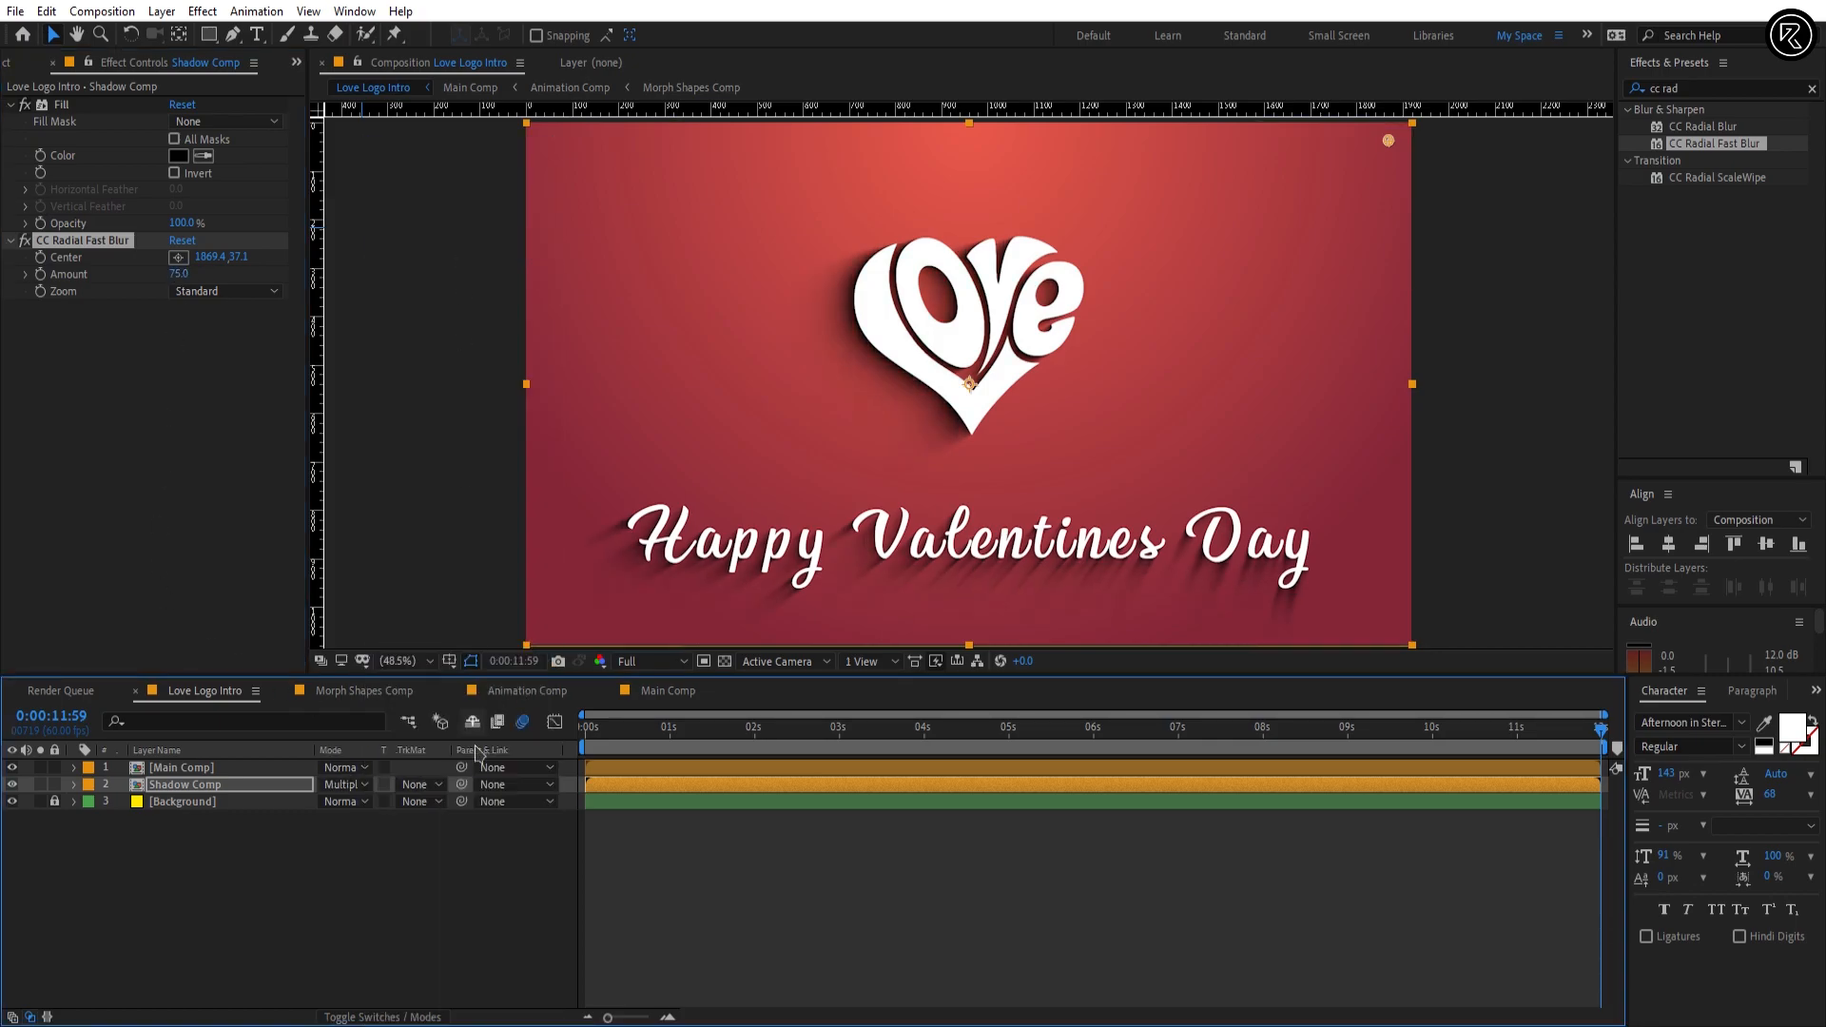
Step: Check the shadow through to 0:00:06:00 and set the Shadow Comp layer's Opacity to 70%
left_click(669, 746)
key("space")
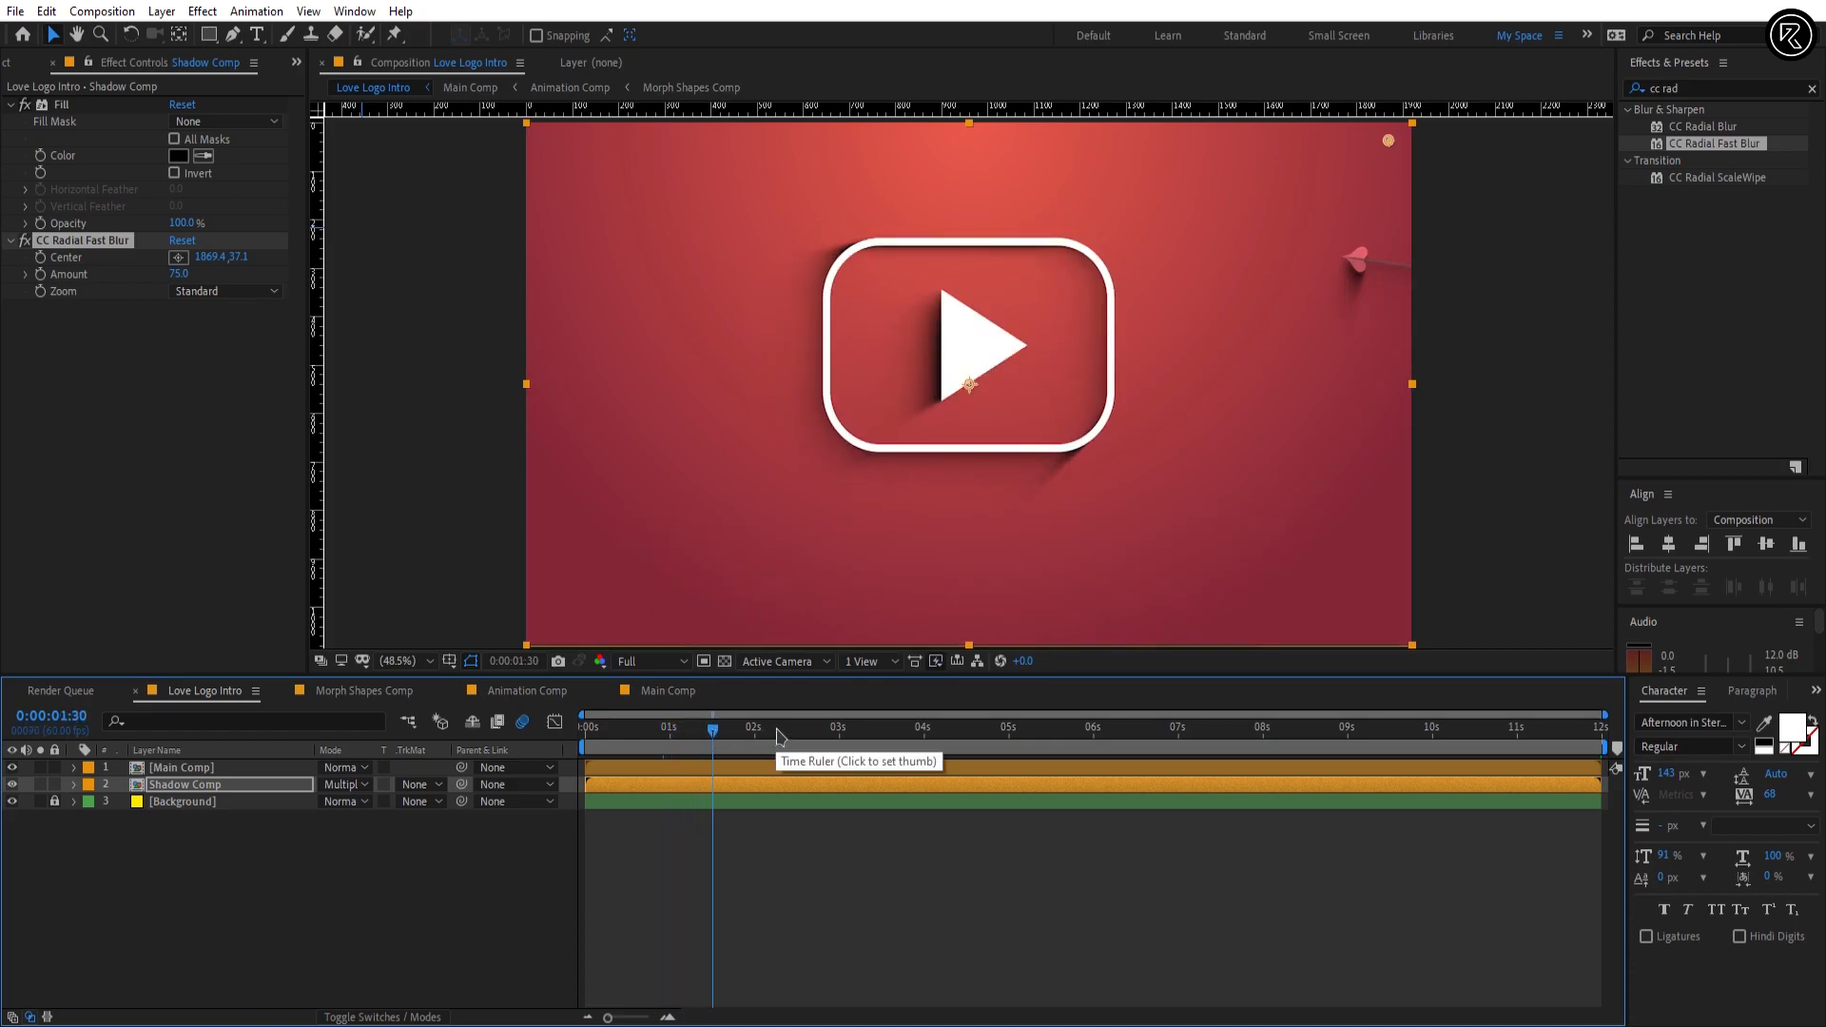
left_click_drag(880, 737, 1094, 736)
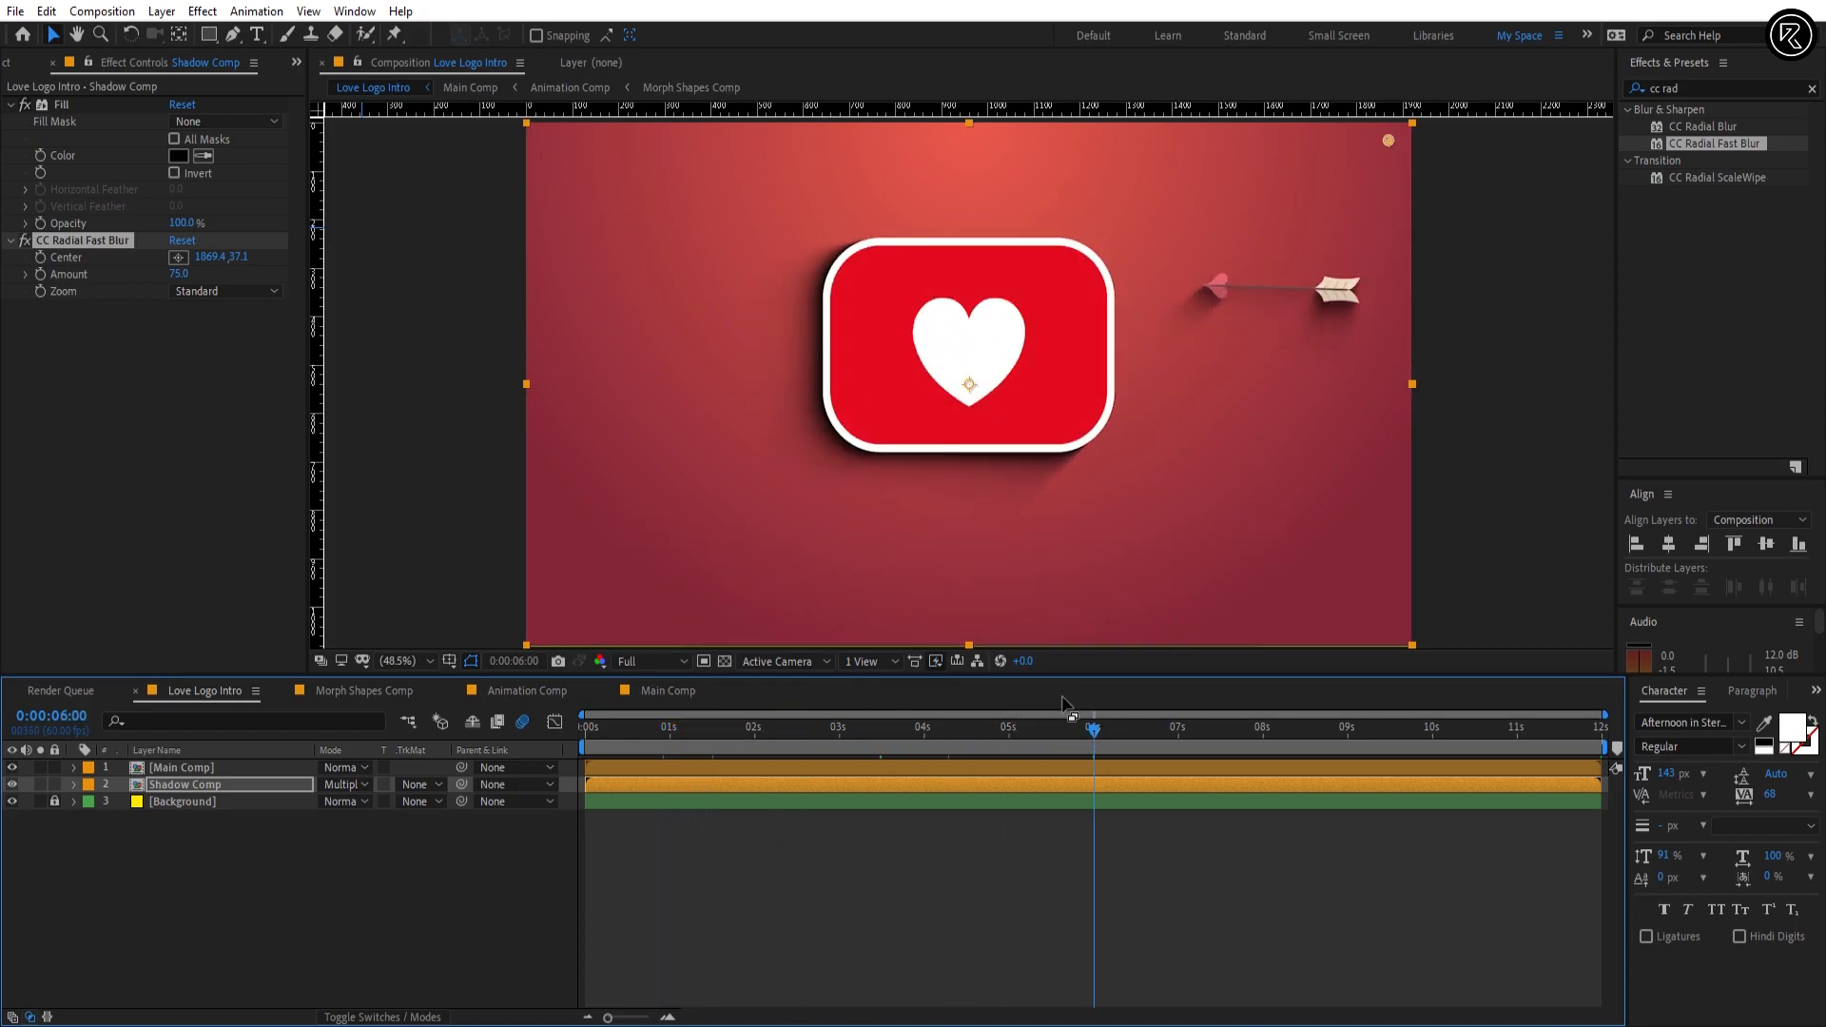
left_click(219, 791)
key("t")
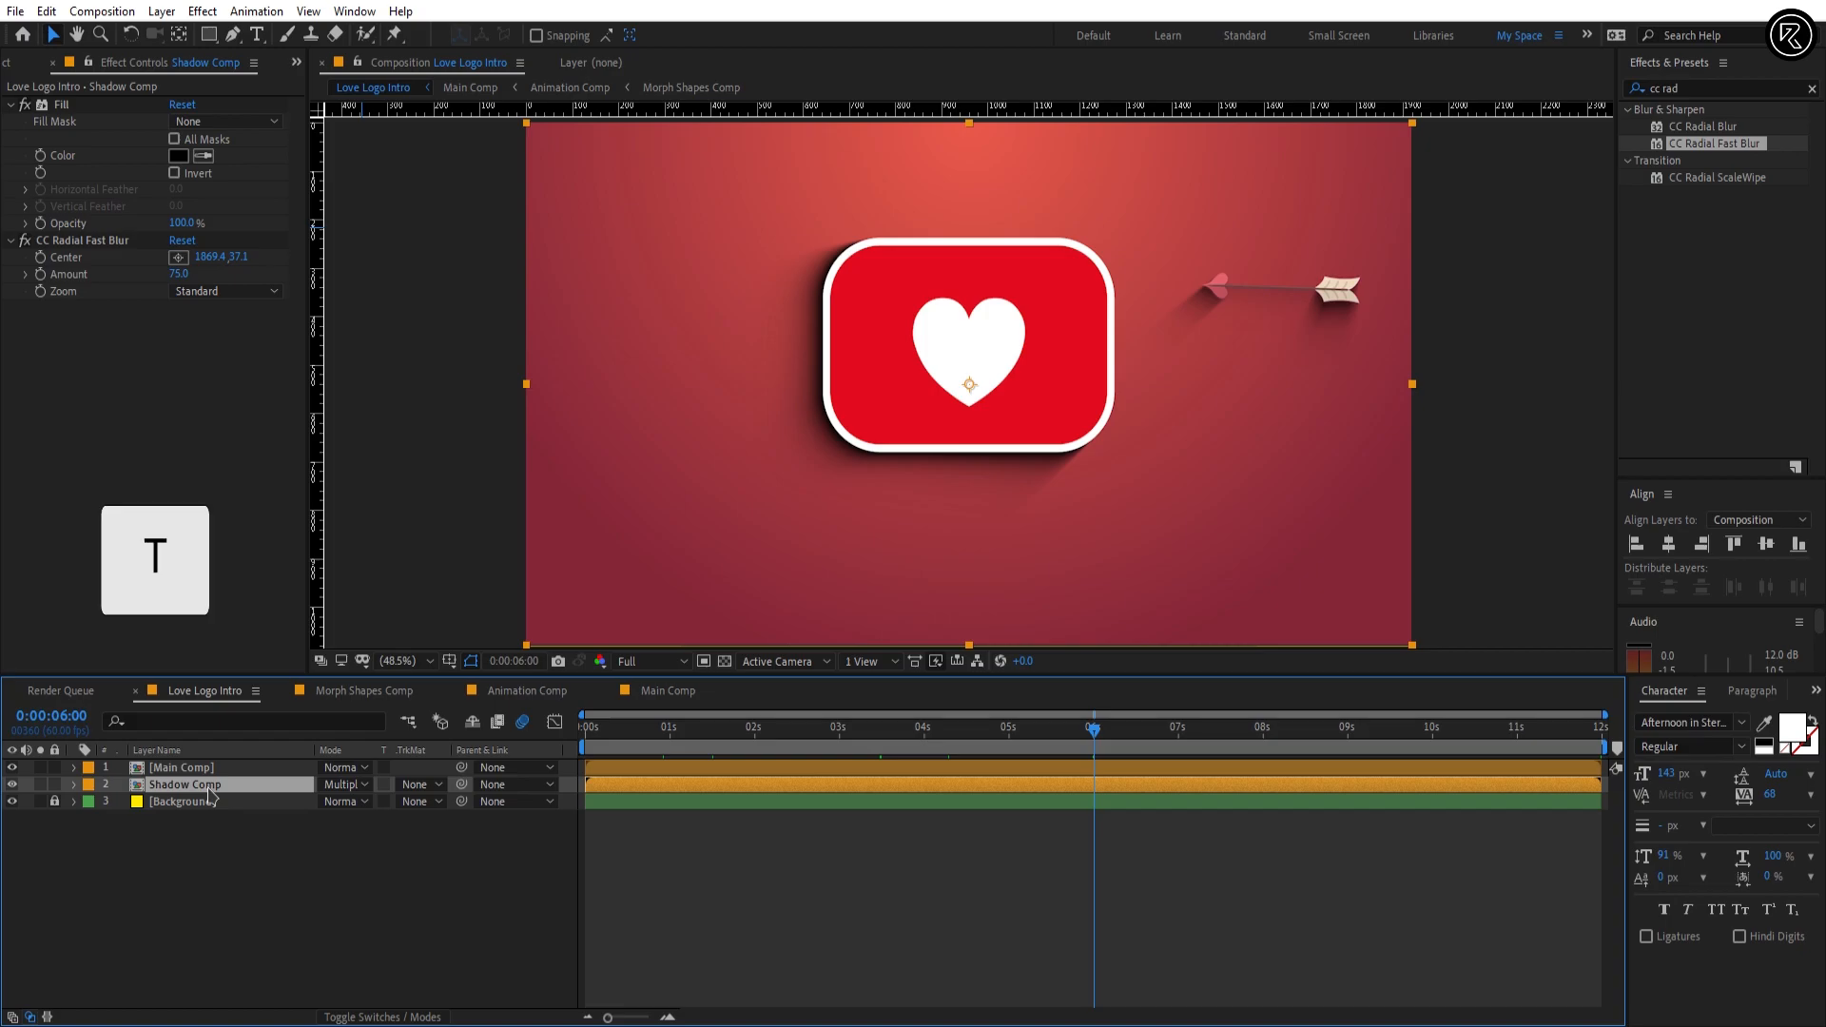
mouse_move(328, 802)
left_mouse_down()
mouse_move(291, 808)
mouse_move(326, 814)
left_mouse_up()
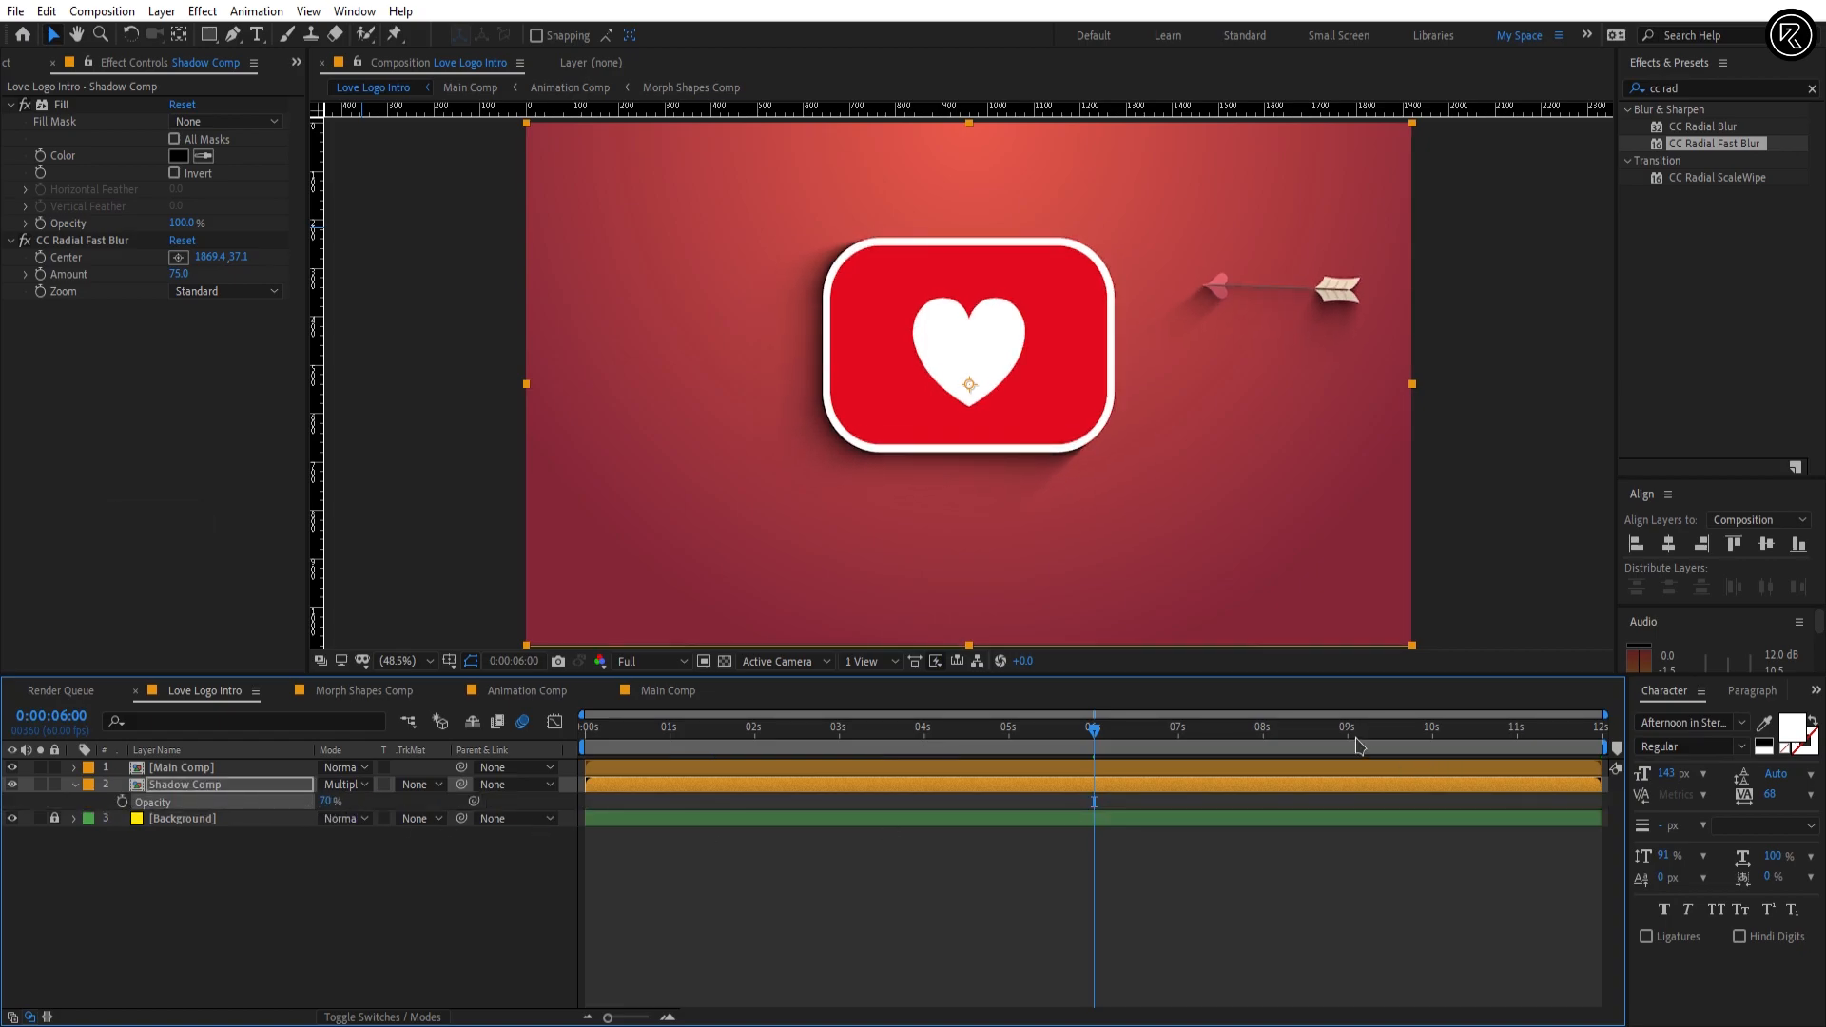
Step: At 0:00:10:13, create a 1920 × 1080 px solid named Background Snowfall with the yellow color FFEA00
left_click_drag(1358, 746, 1450, 746)
right_click(1446, 847)
mouse_move(1507, 634)
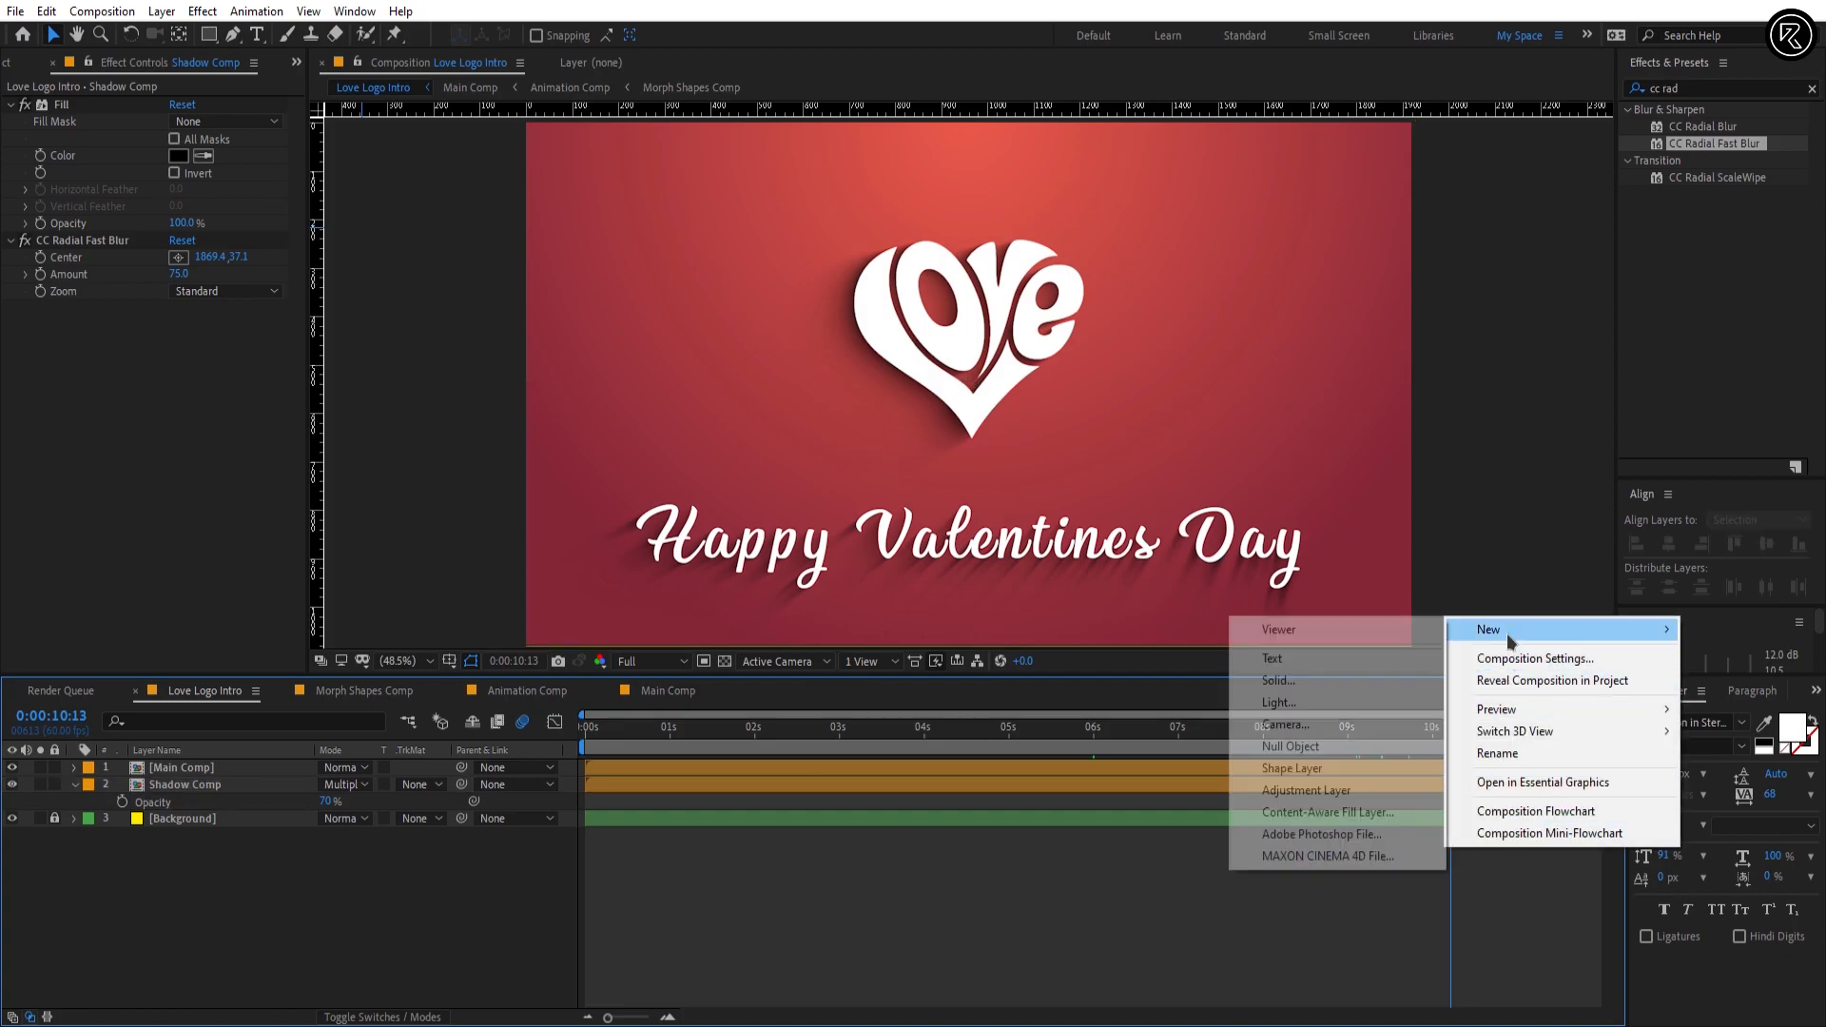
left_click(1309, 680)
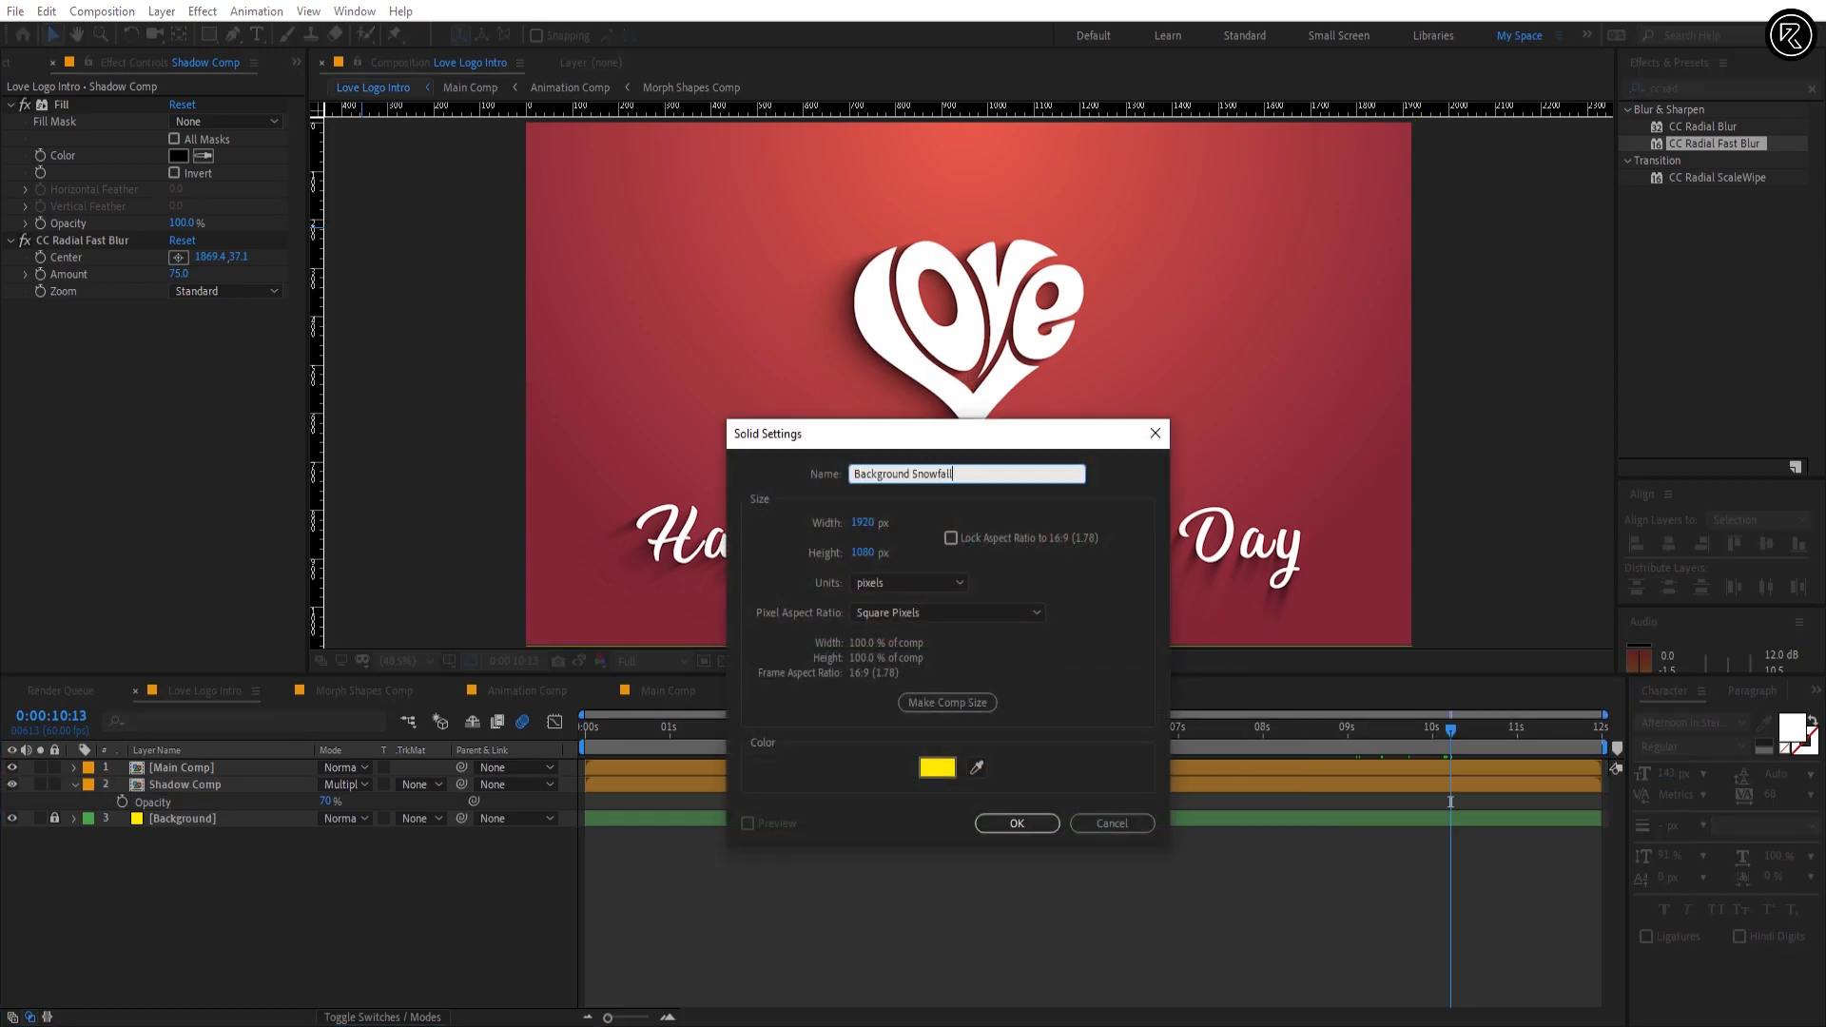
left_click(940, 771)
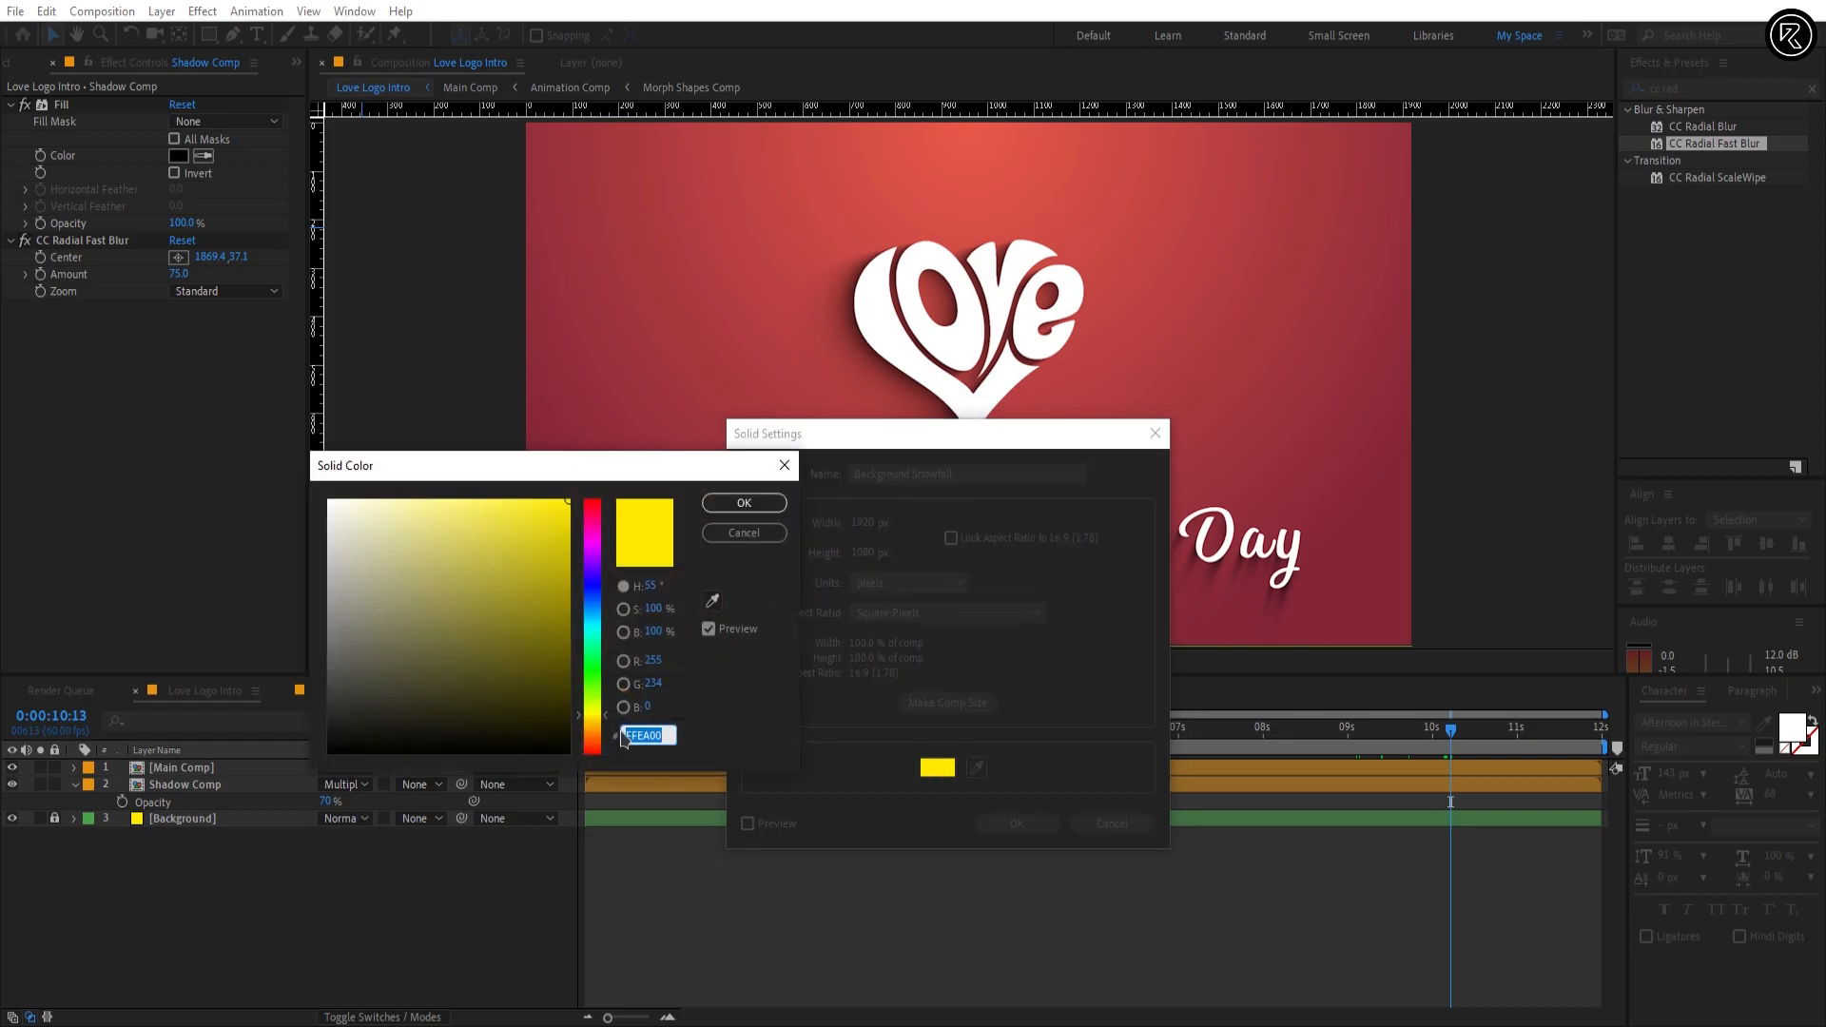
left_click(747, 504)
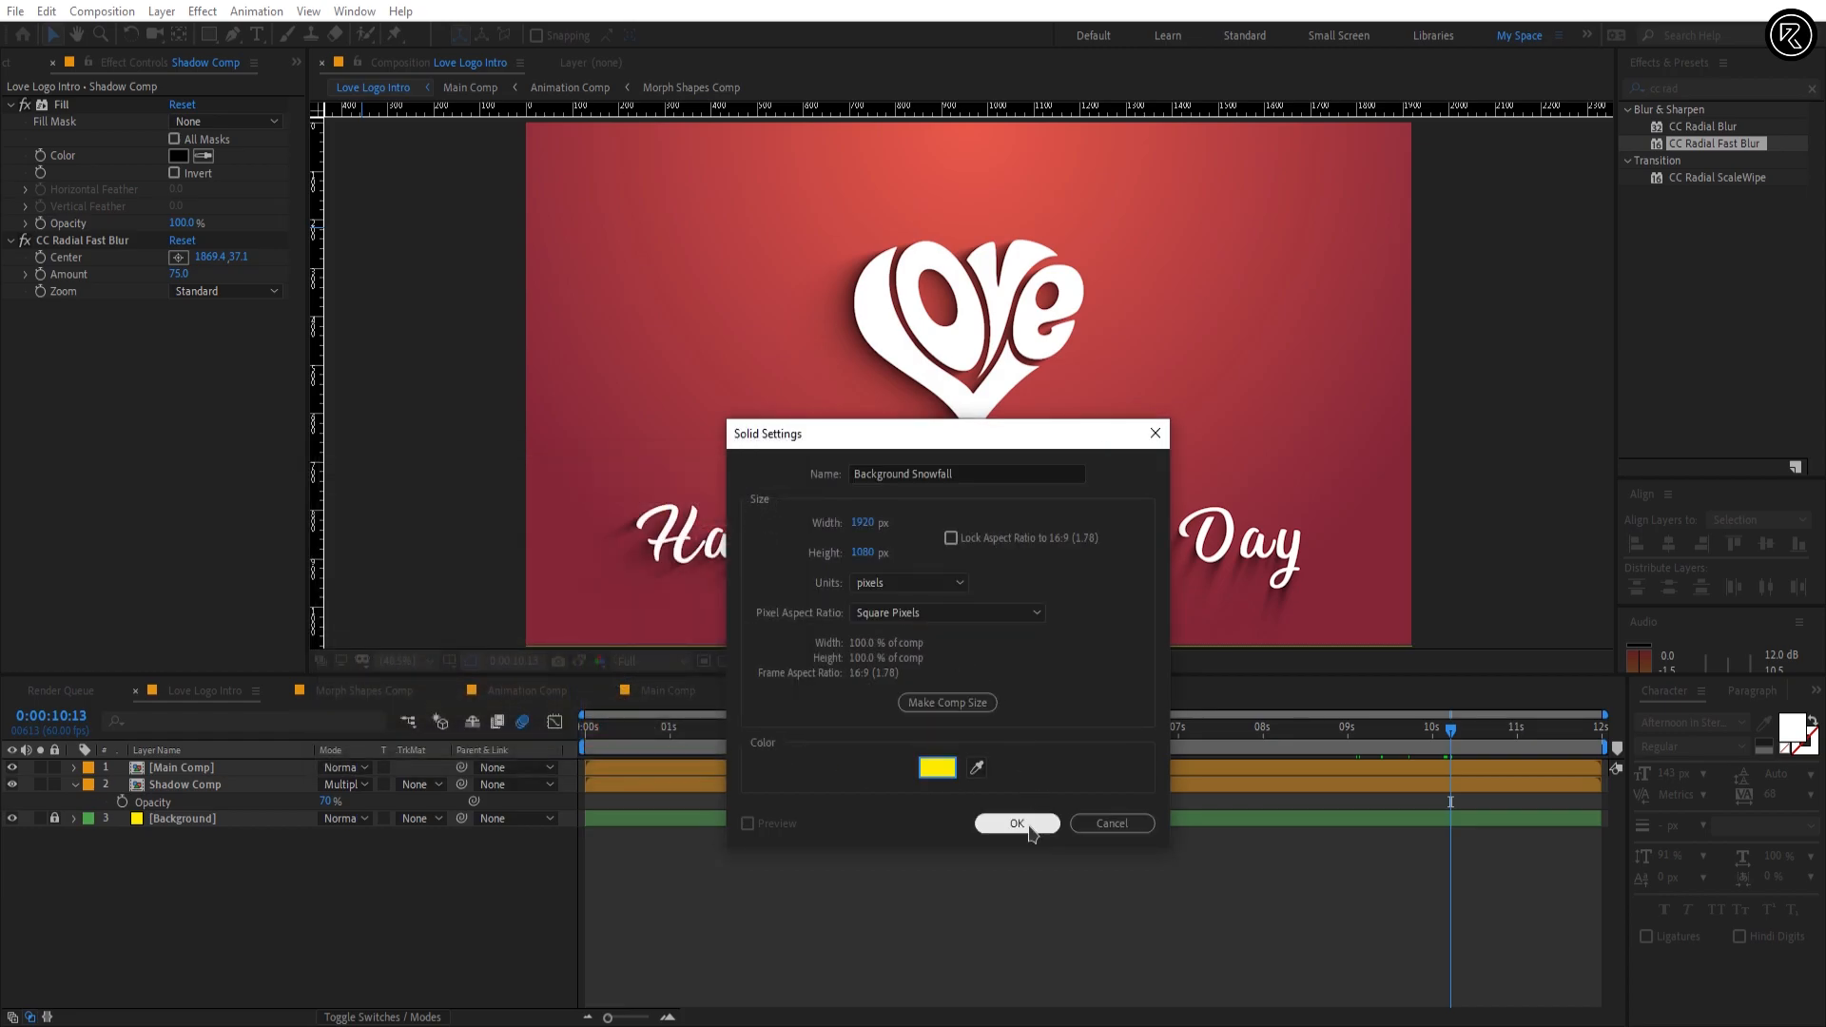
left_click(1014, 823)
Step: Apply CC Snowfall to the Background Snowfall layer with Flakes 500, Size 15, Speed 100 and Composite With Original off
left_click(1731, 87)
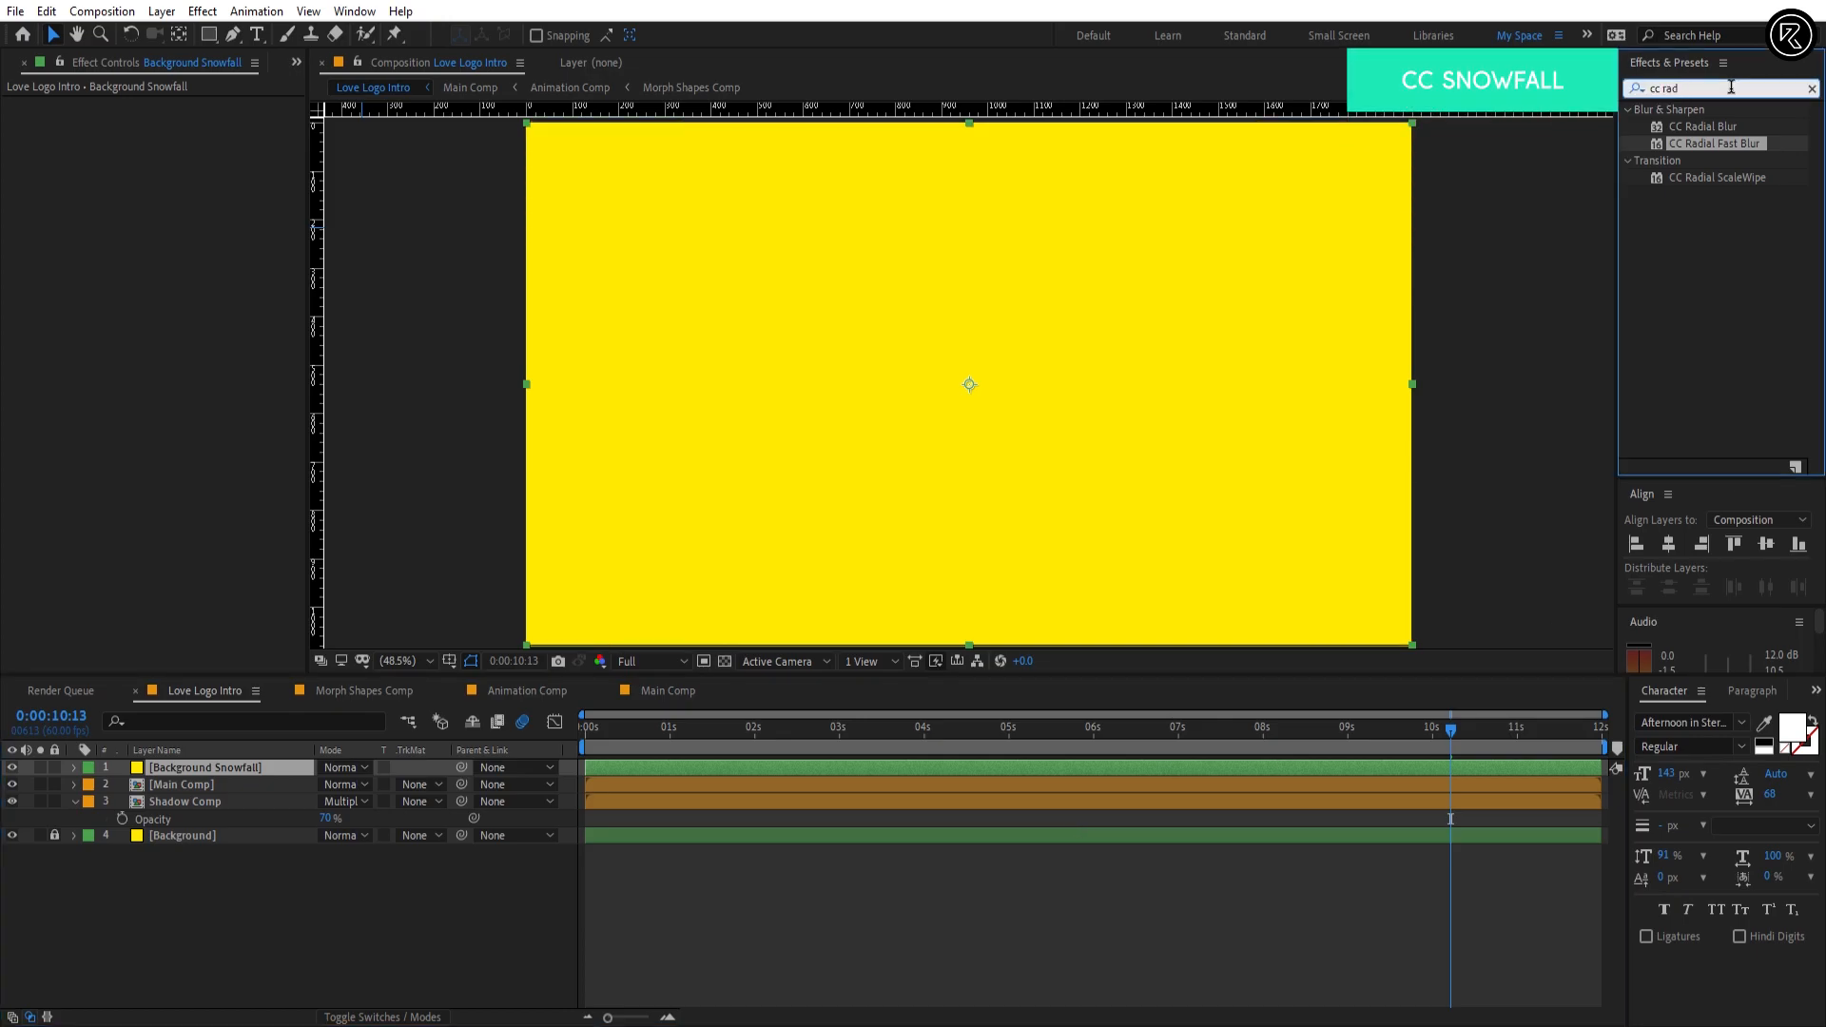
type("cc sno")
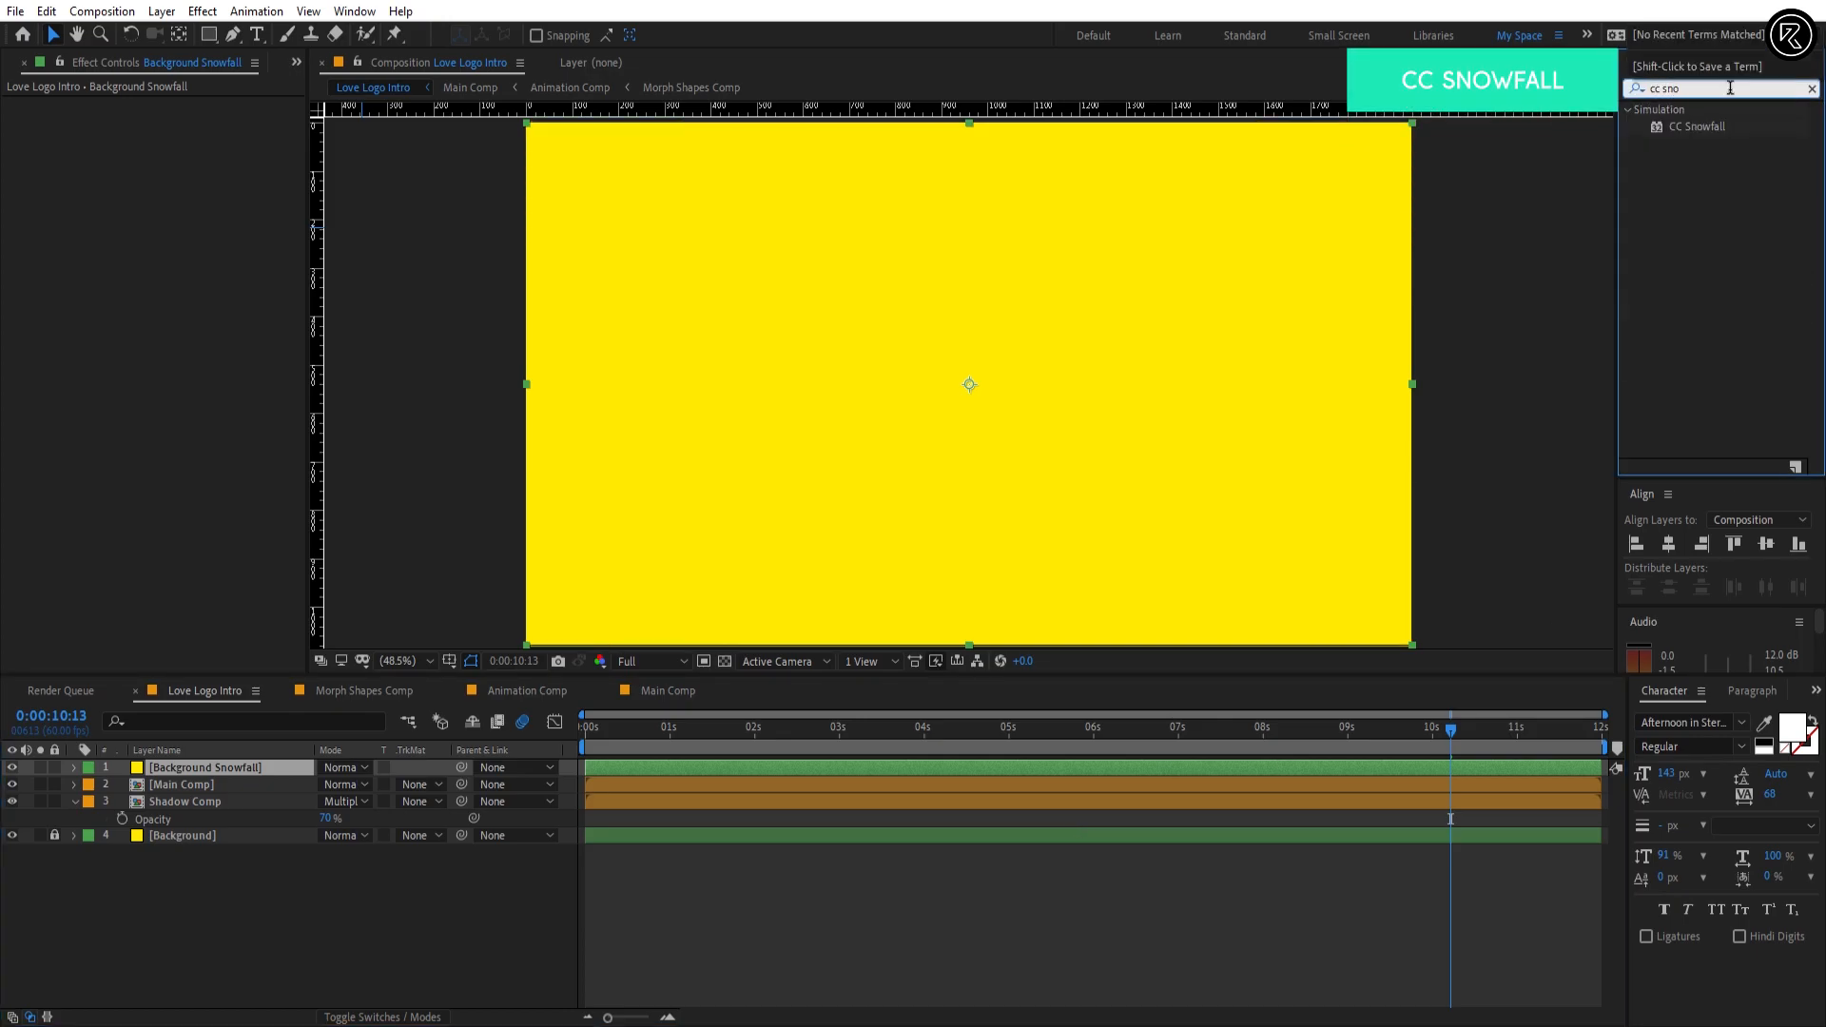
left_click_drag(1698, 126, 1394, 175)
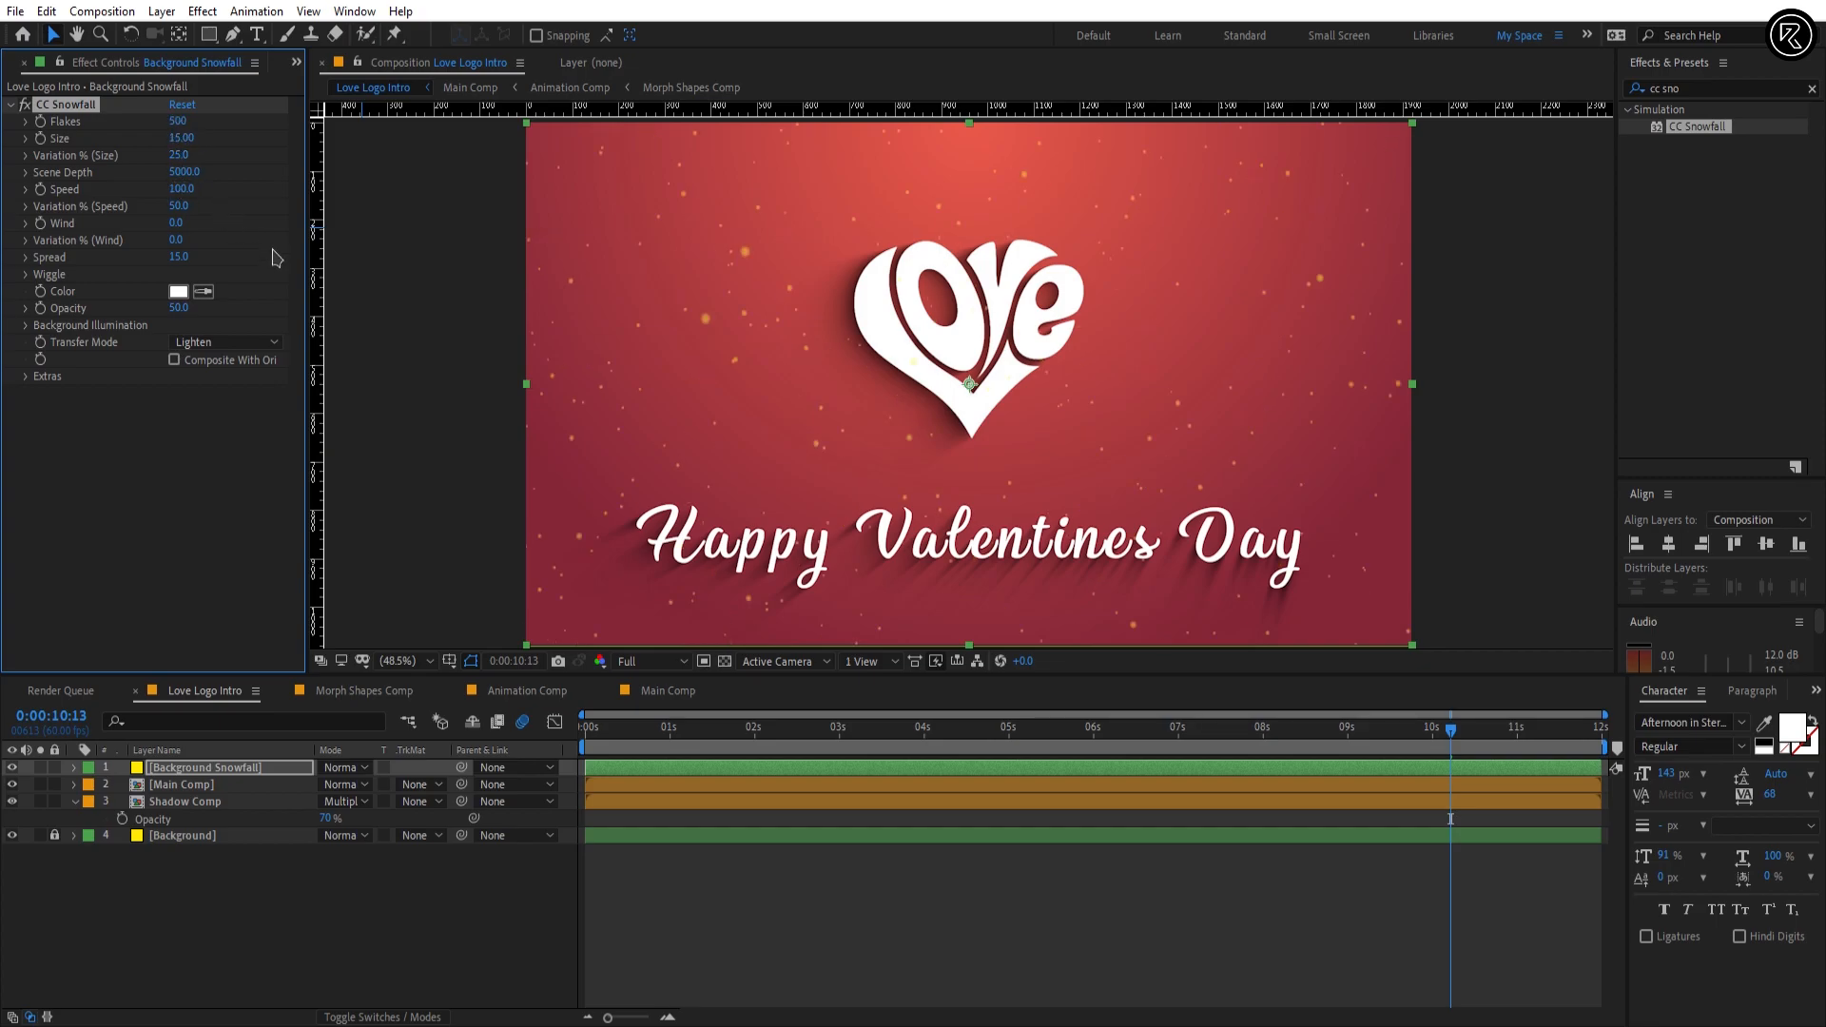
Step: Place the Background Snowfall layer between Shadow Comp and Background, and return the playhead to 0:00:00:00
left_click_drag(275, 776, 273, 826)
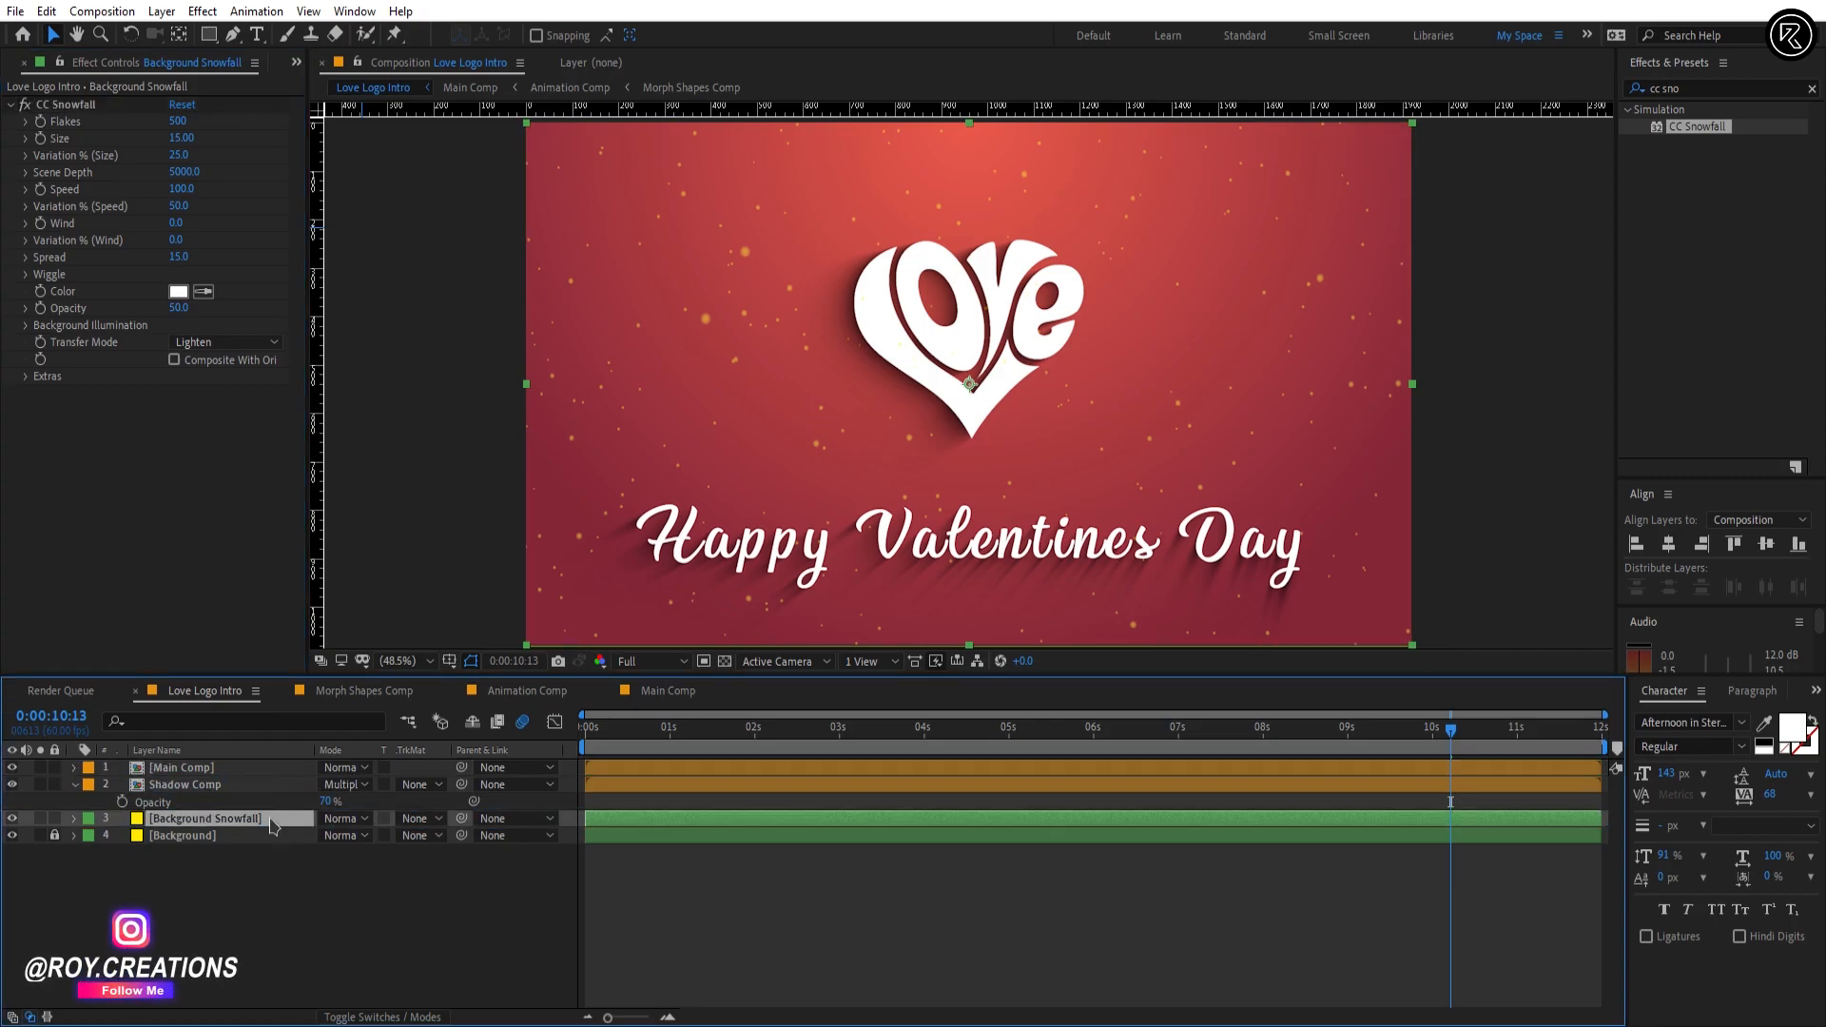
left_click(762, 889)
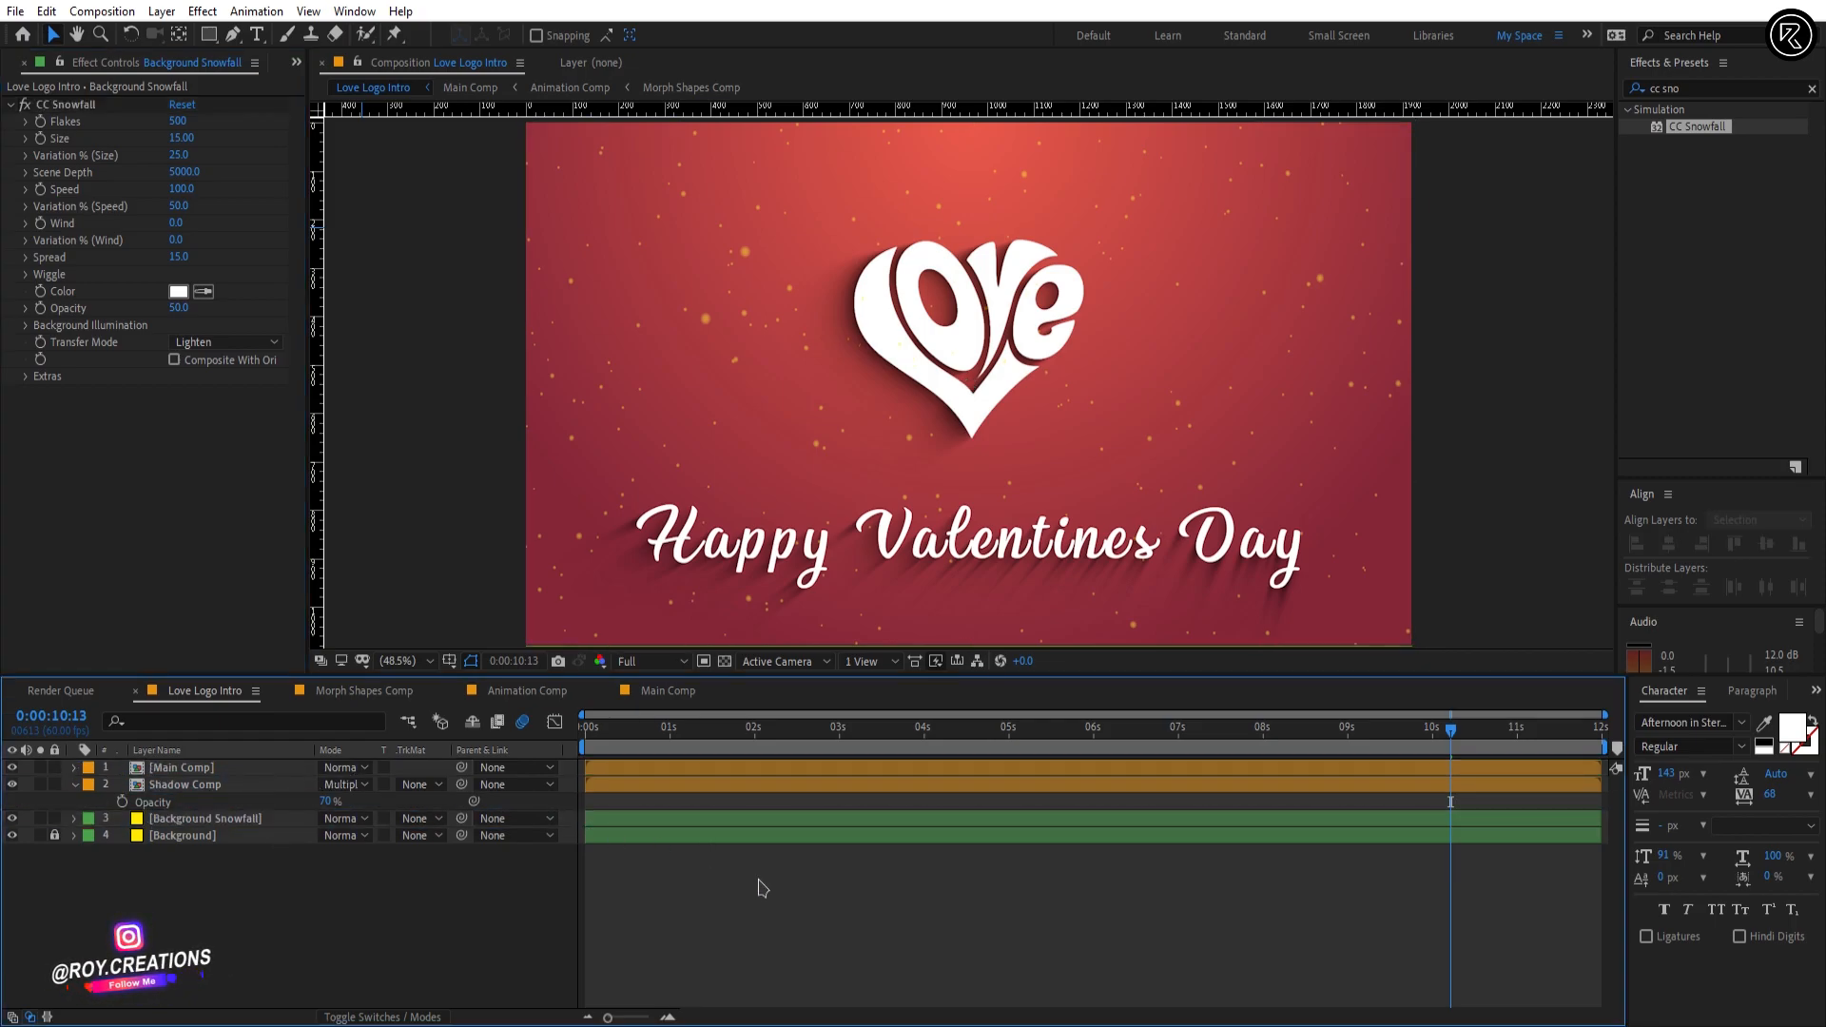
left_click_drag(912, 745, 558, 743)
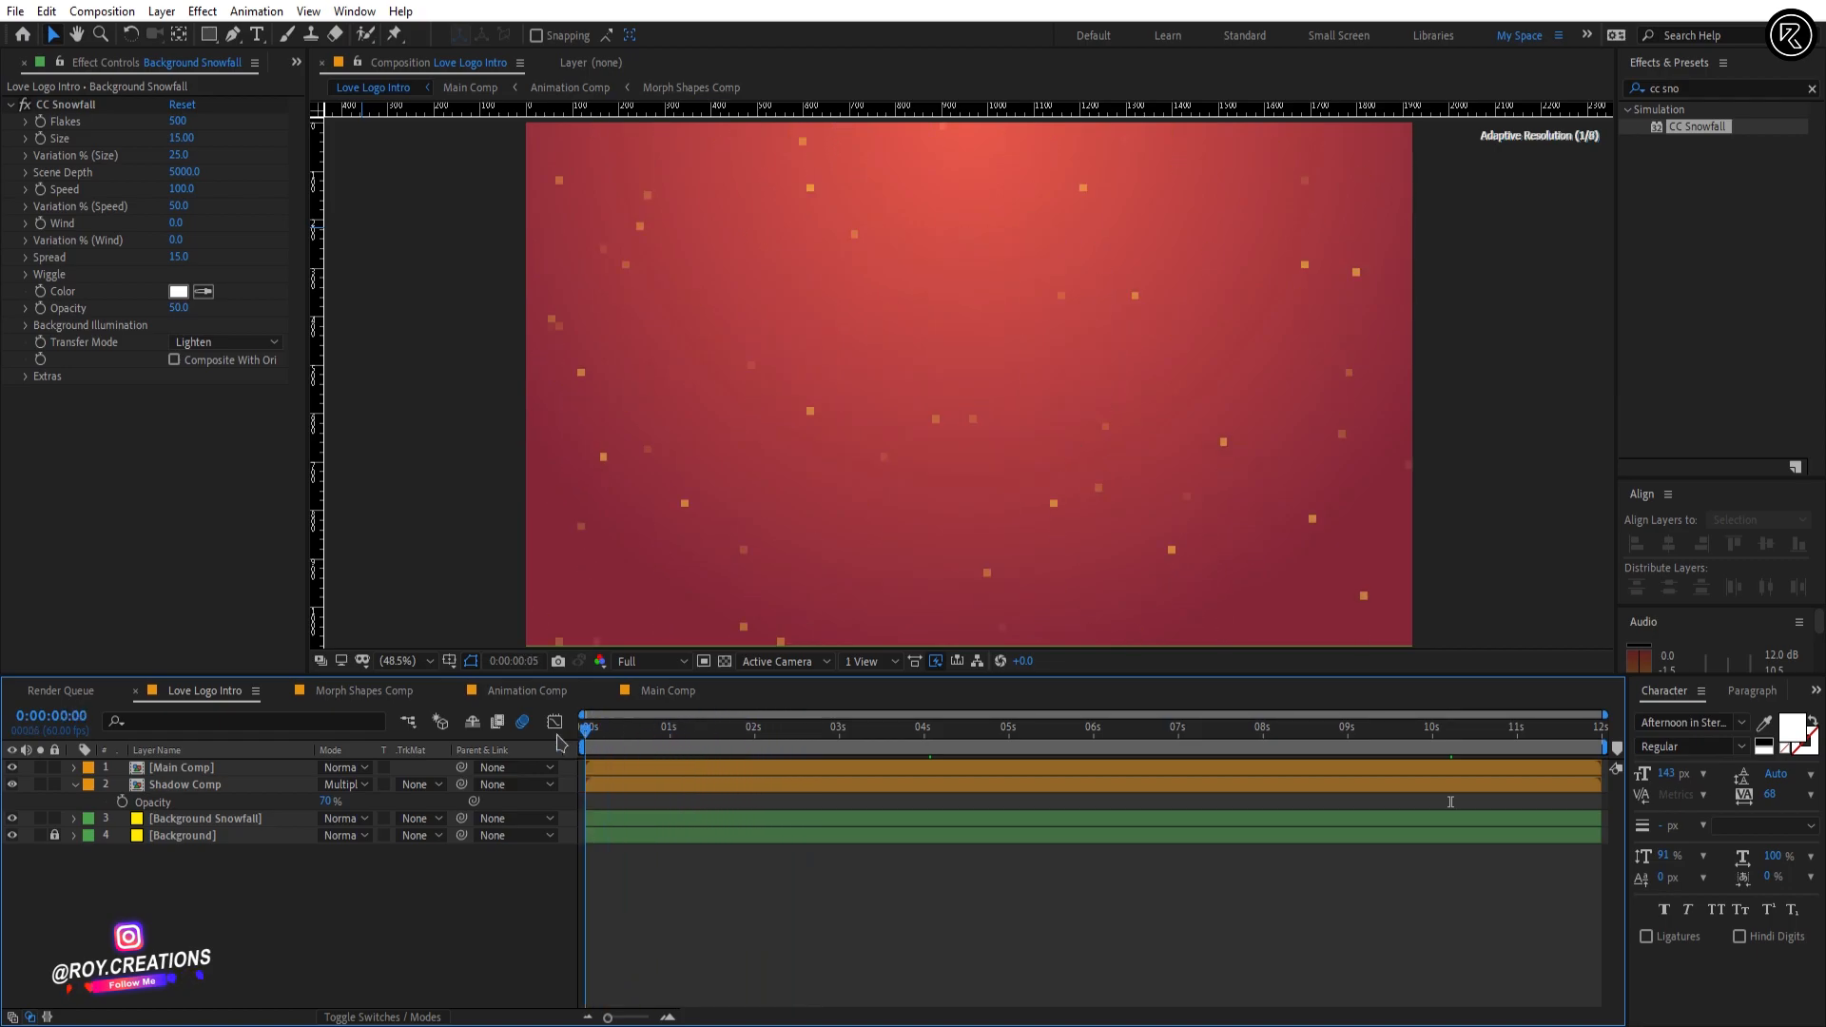